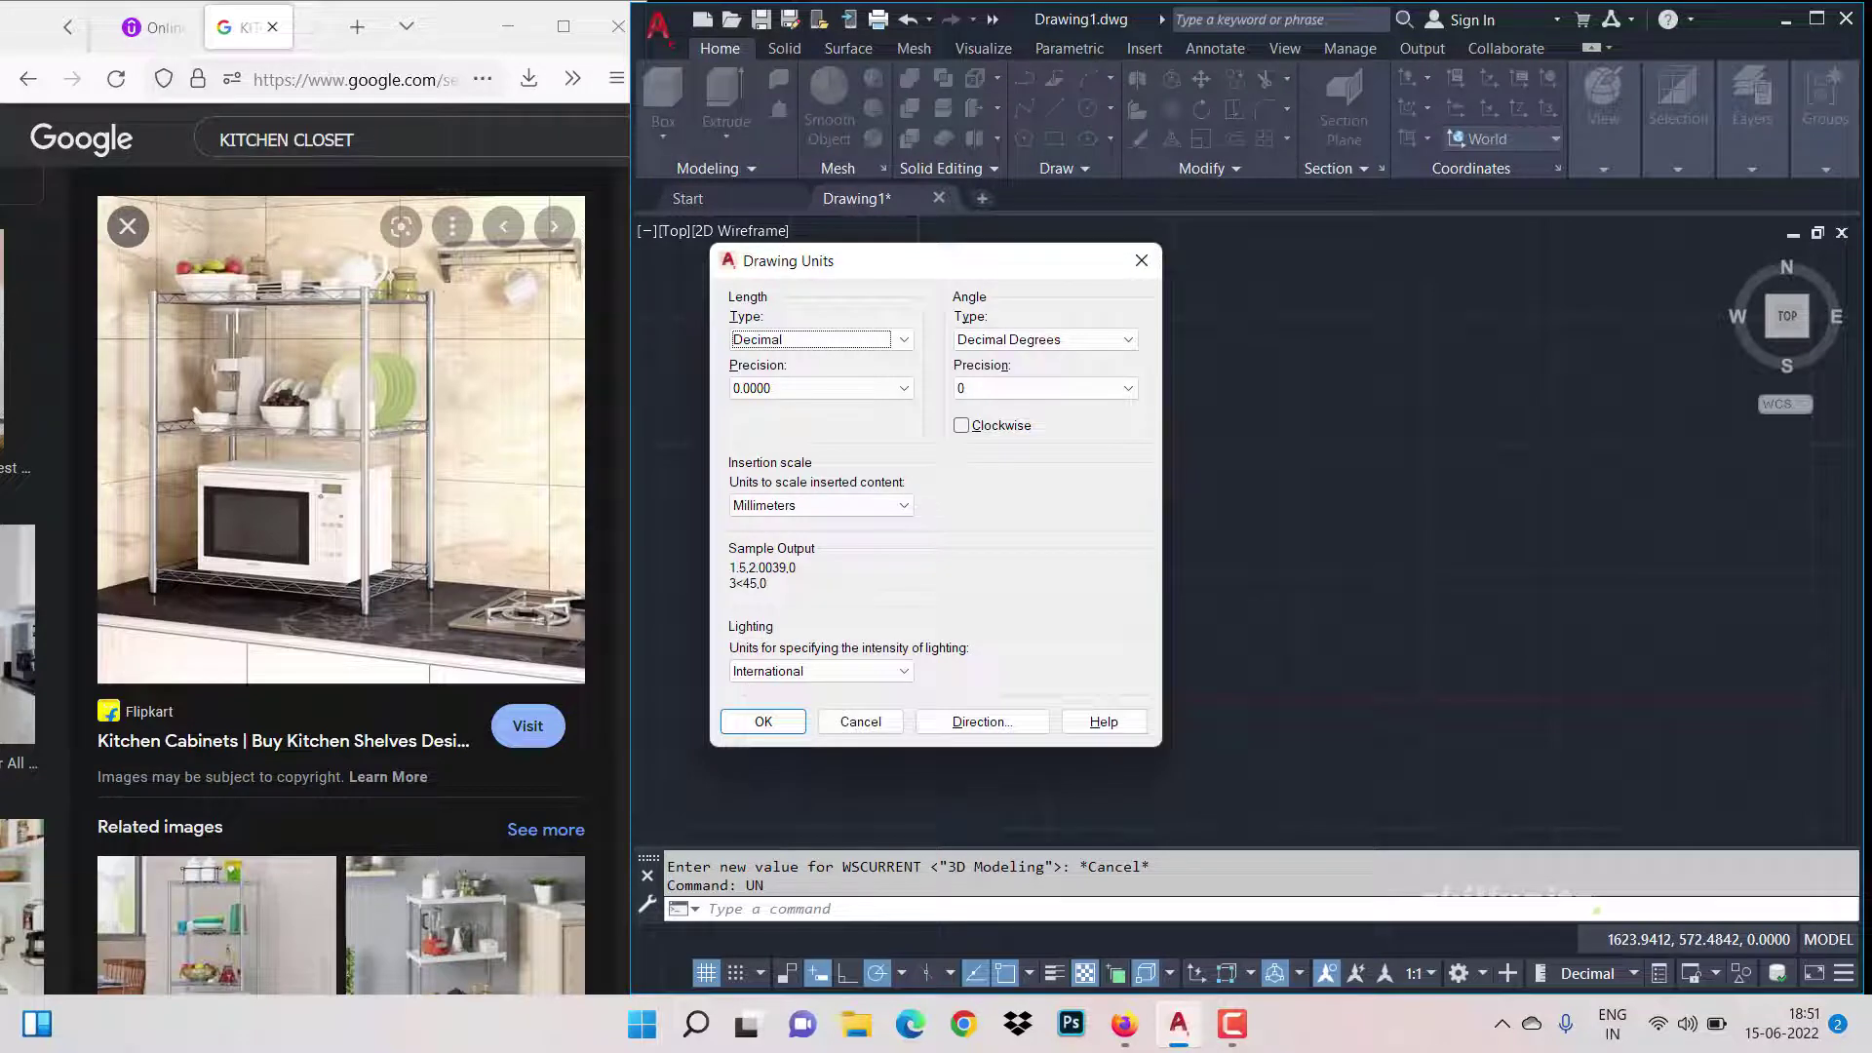
Step: Set the drawing units' length precision to two decimal places (0.00)
left_click(819, 388)
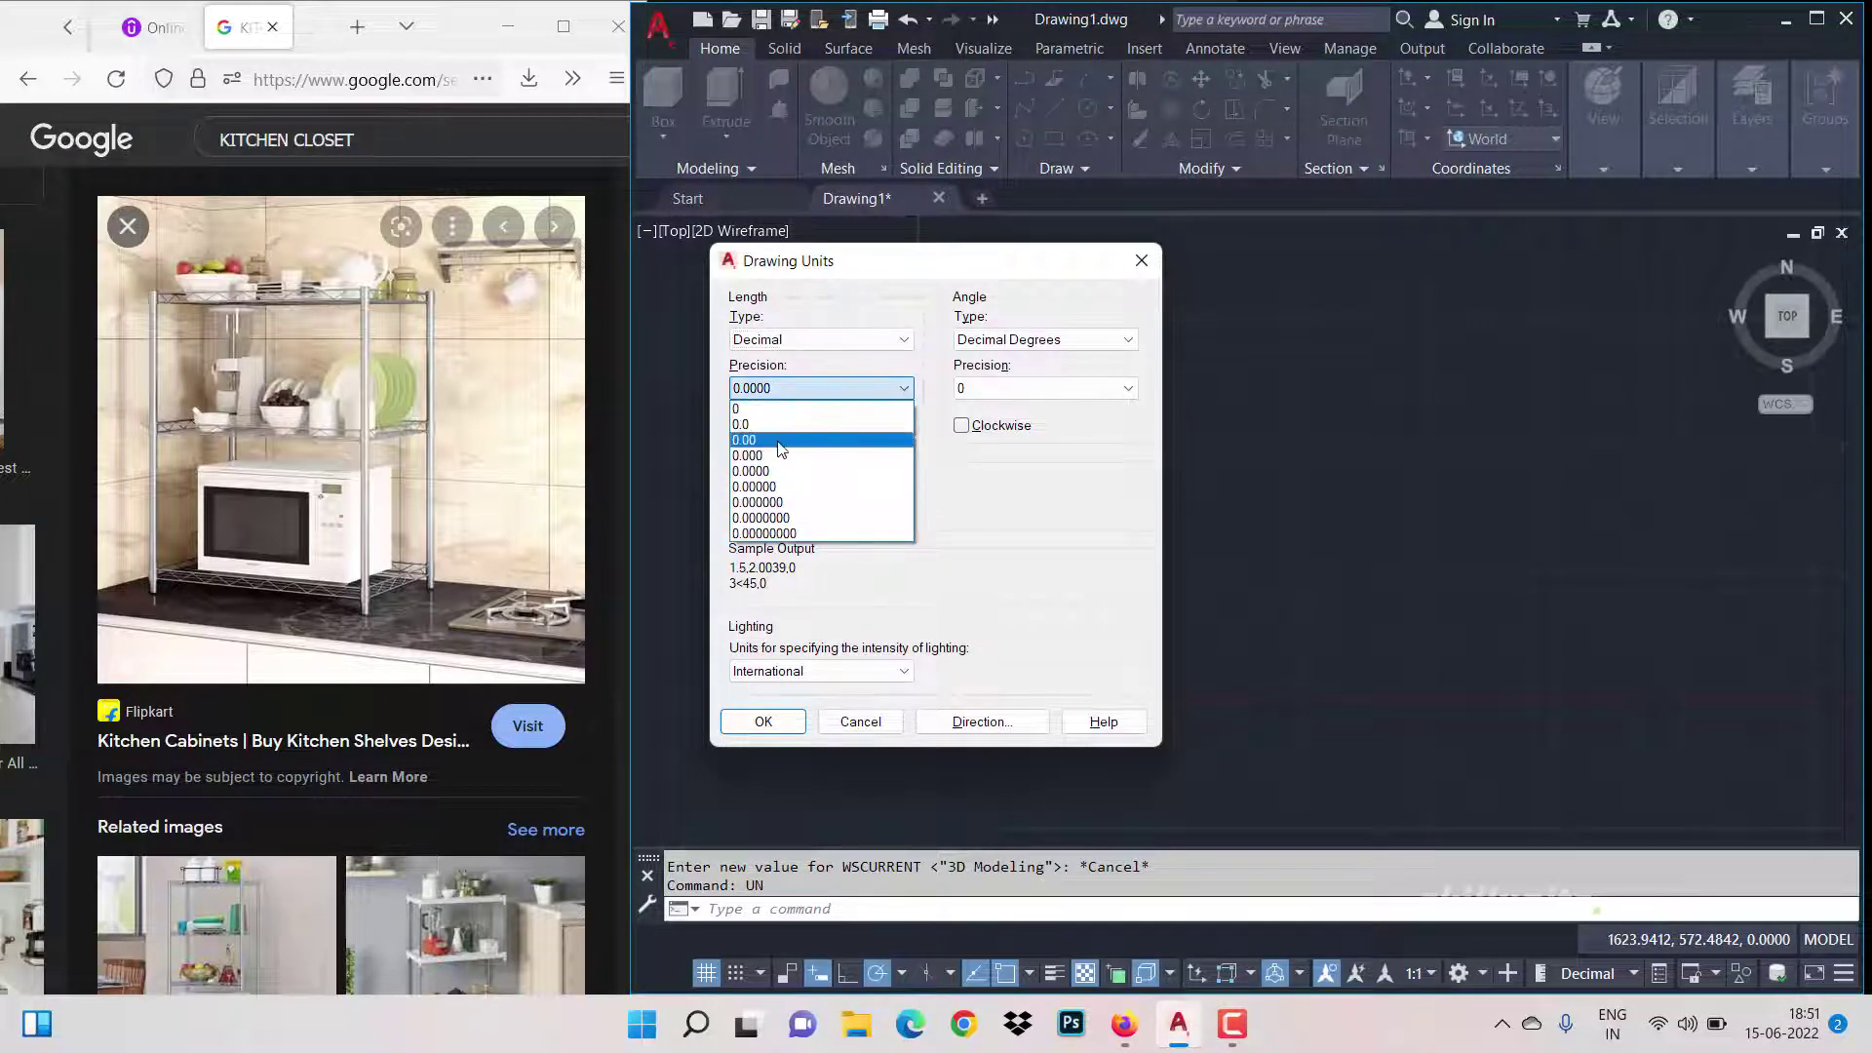
left_click(799, 419)
left_click(793, 726)
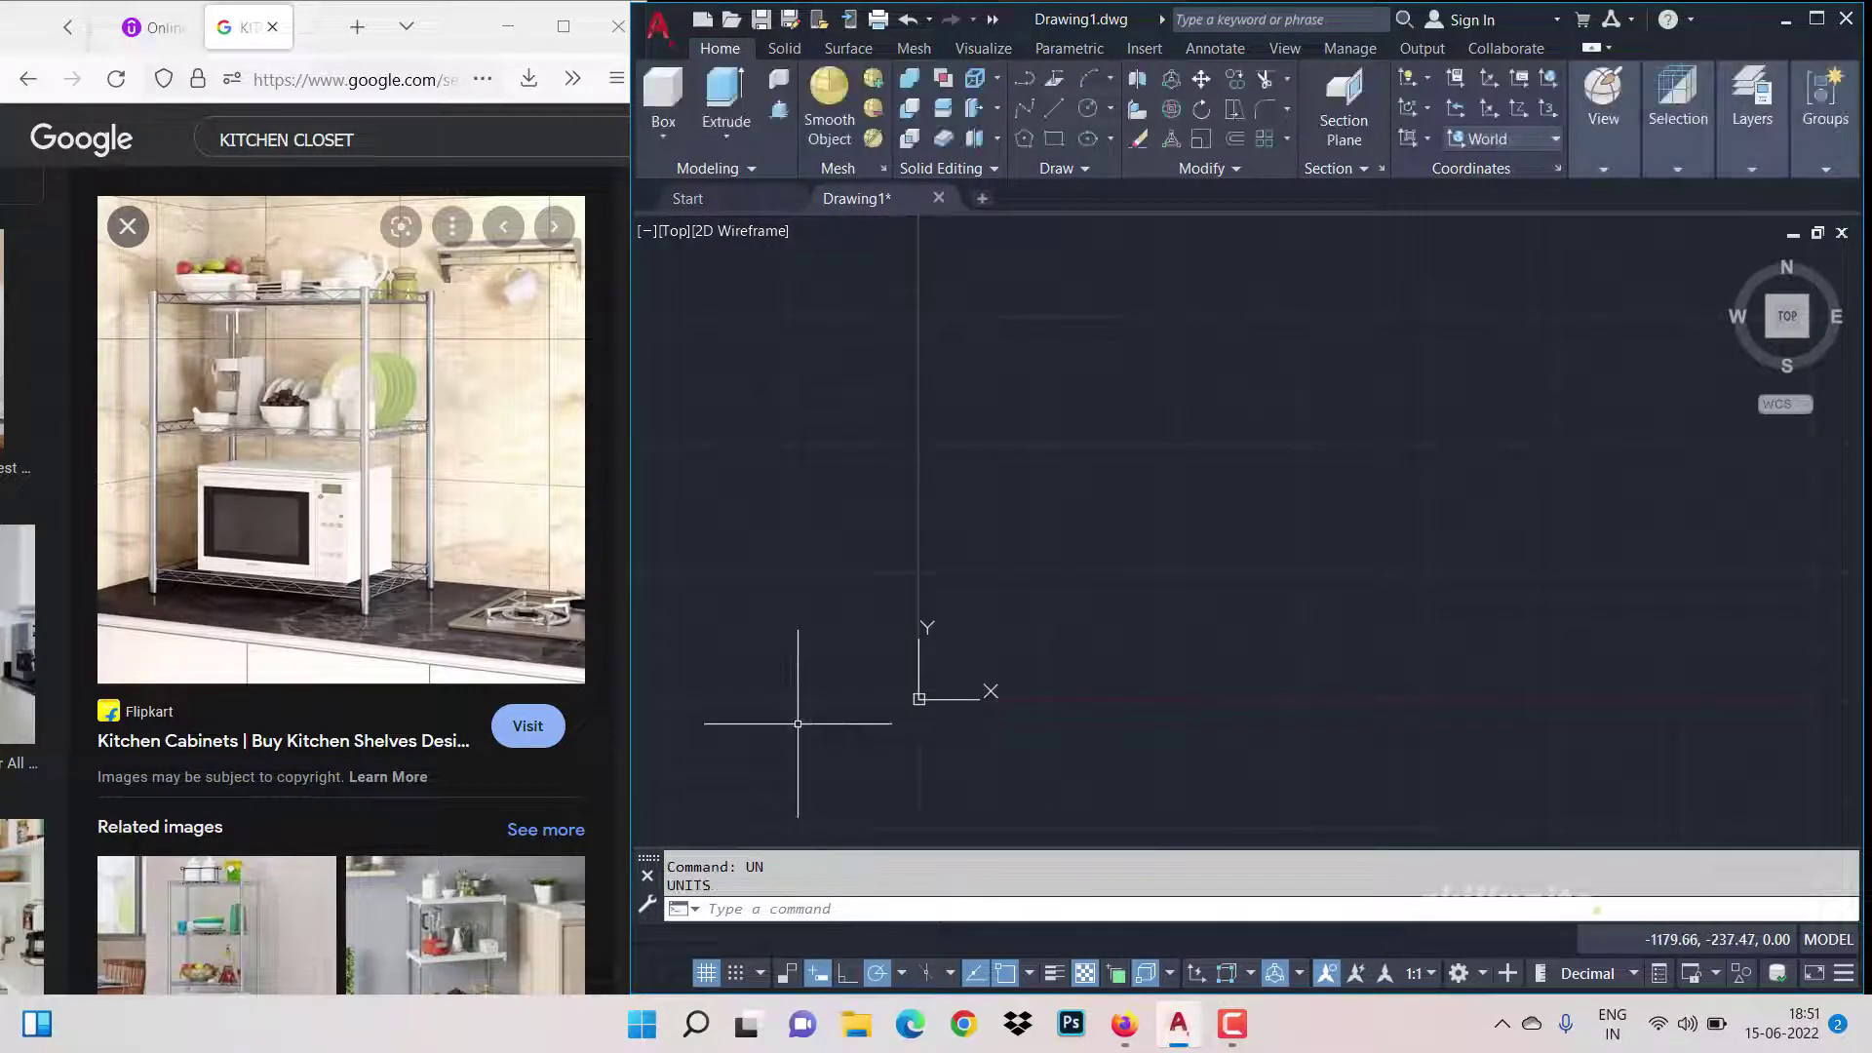
Step: Switch the drawing to the preset Top view
mouse_move(1595, 164)
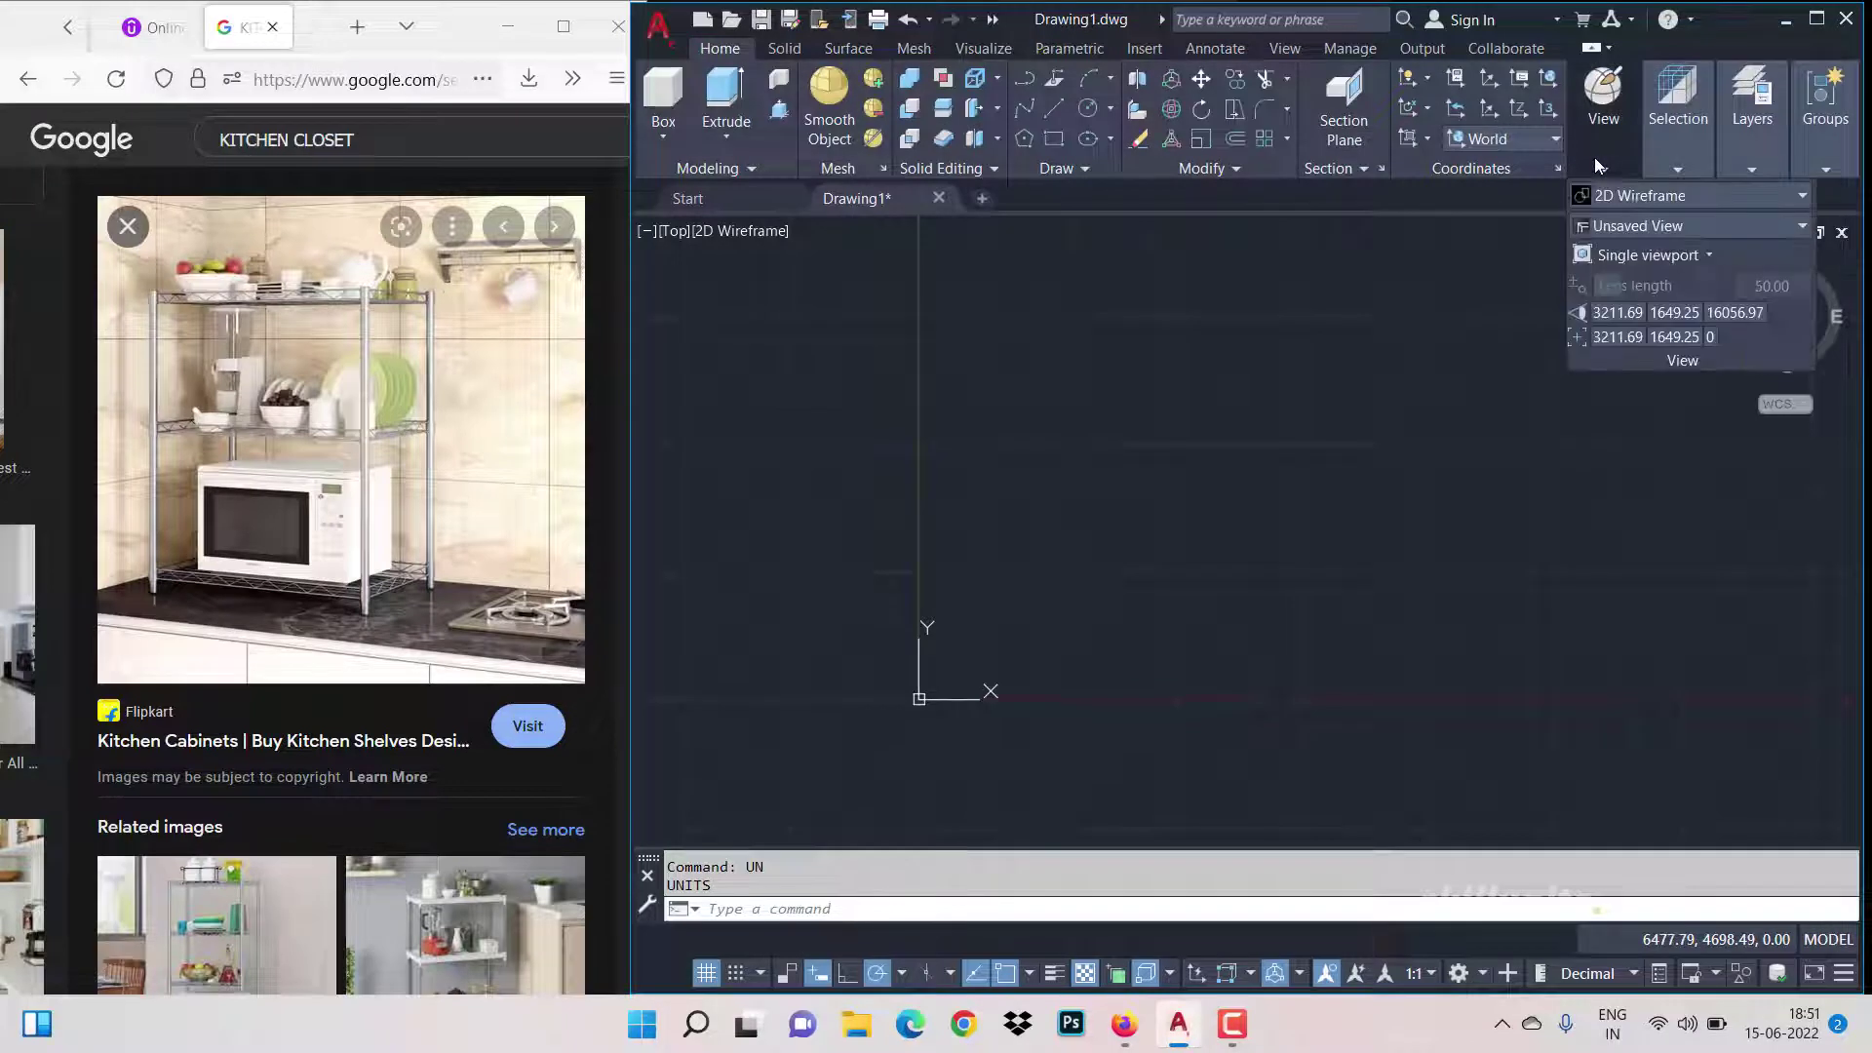
left_click(1662, 227)
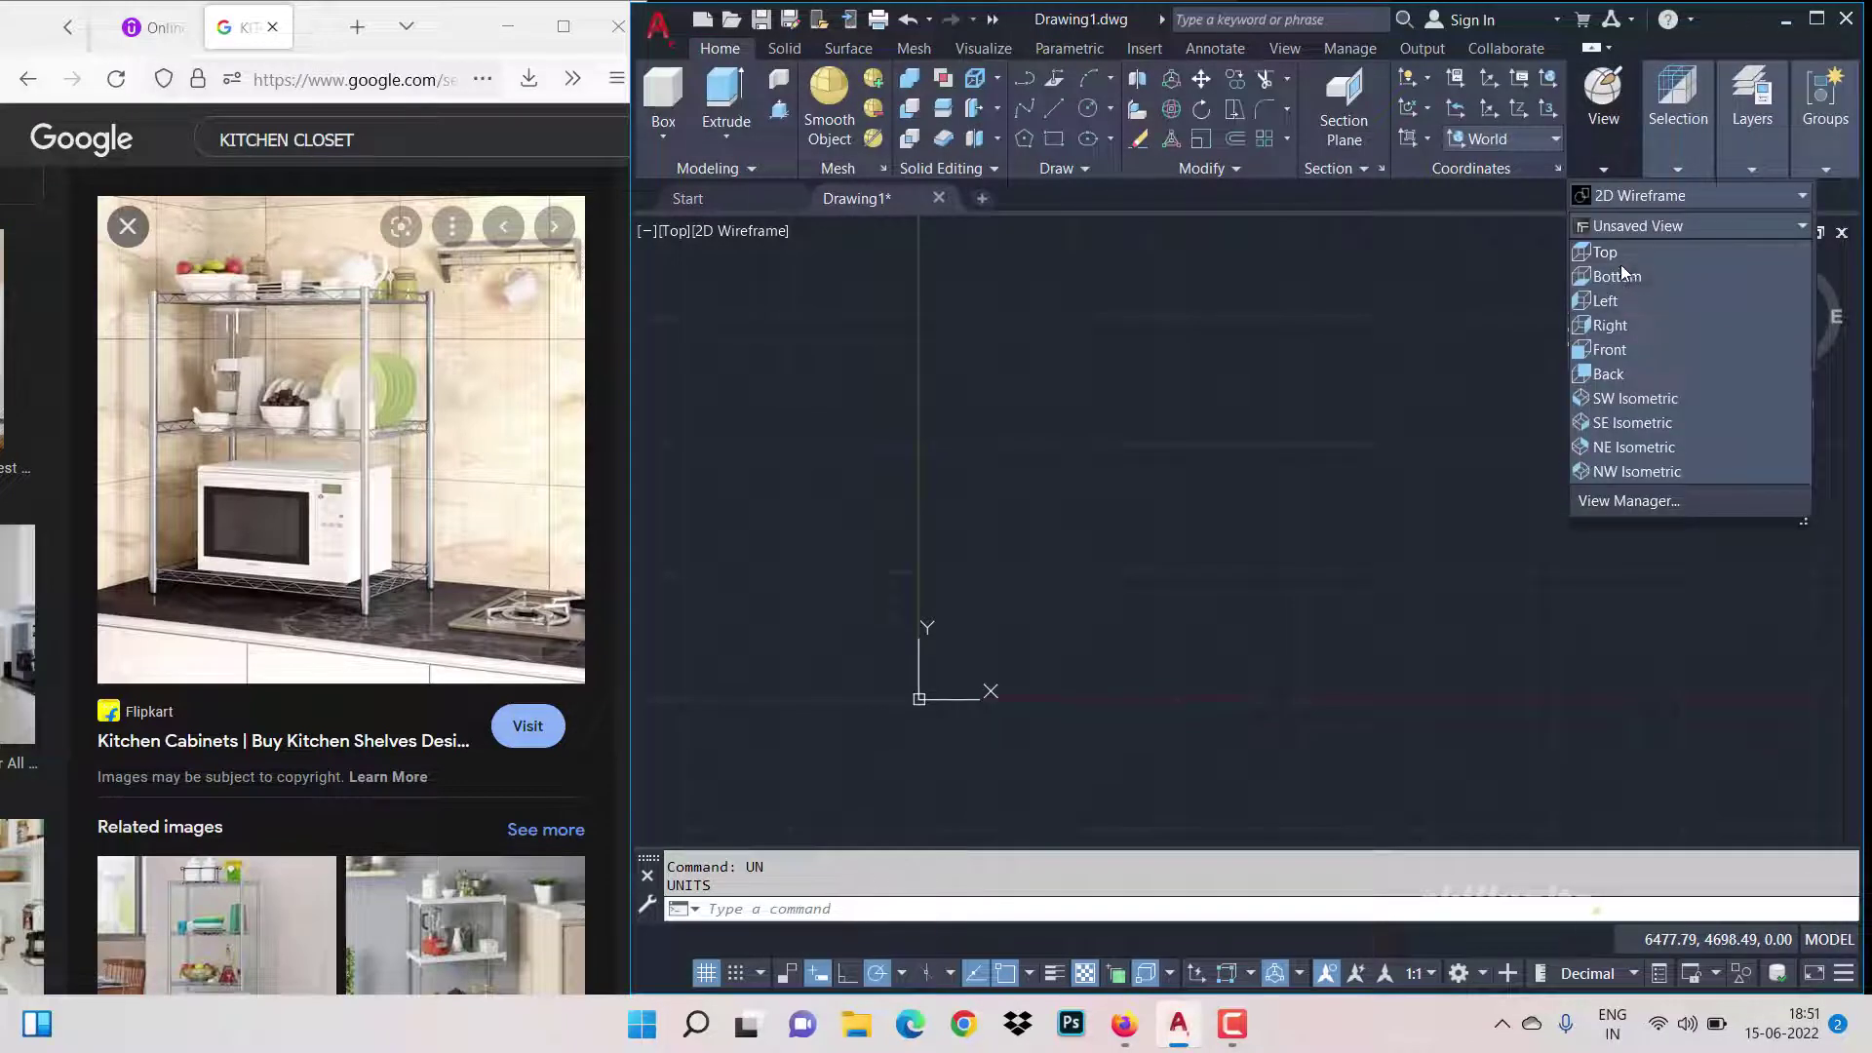
left_click(1625, 251)
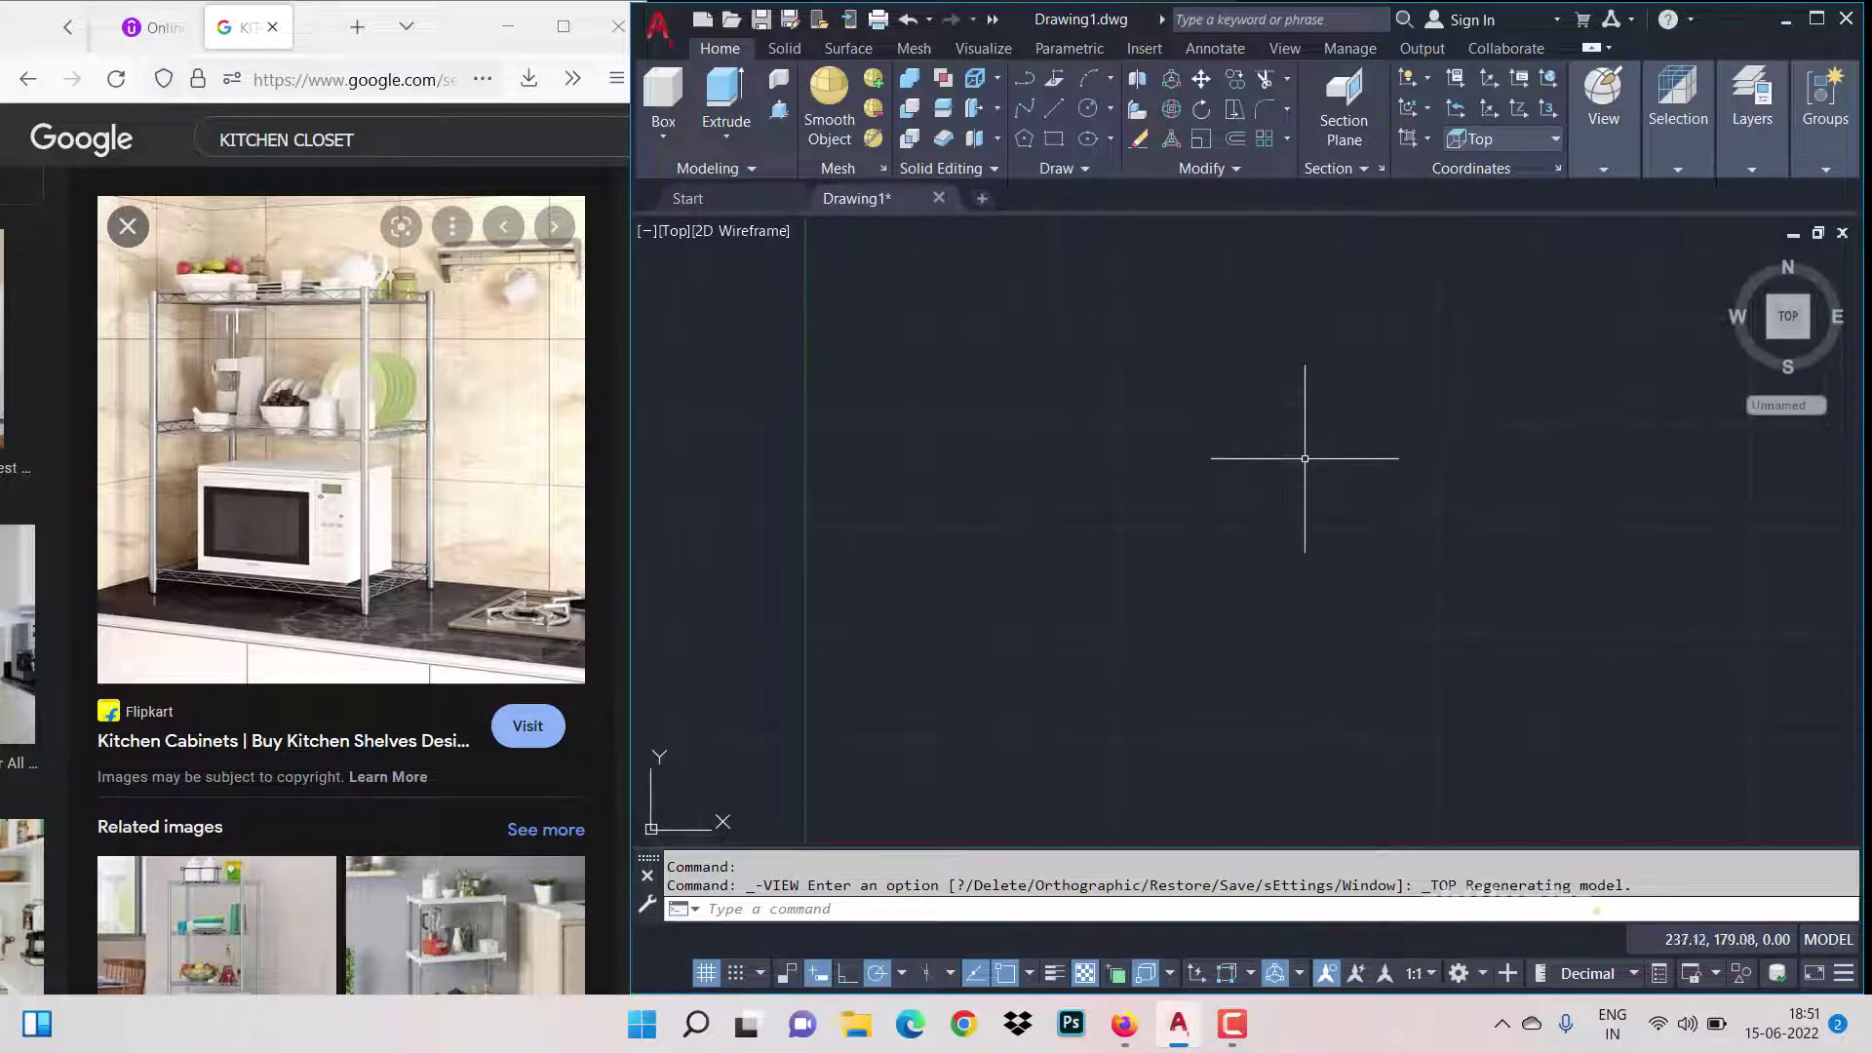
Step: Draw a rectangle 750 mm wide and 250 mm deep as the shelf outline
left_click(1053, 139)
left_click(1180, 368)
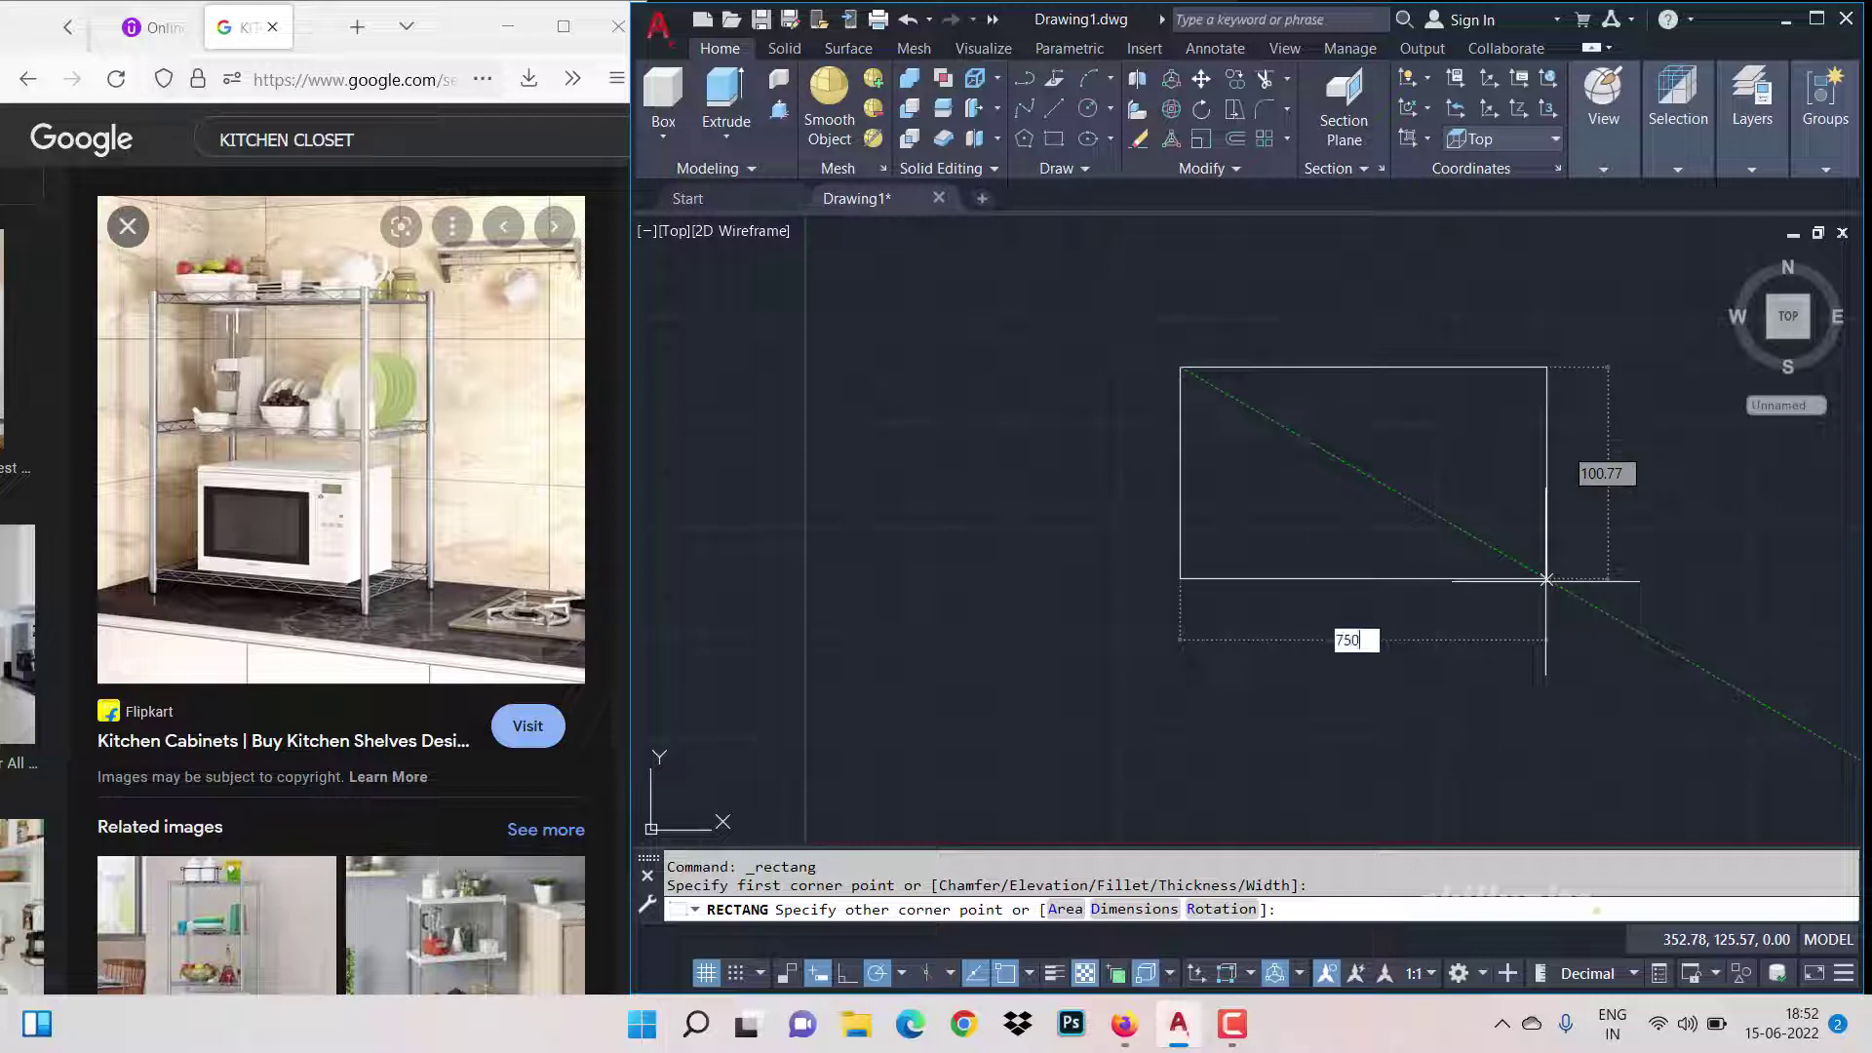
type("750")
key("Tab")
type("250")
key("Return")
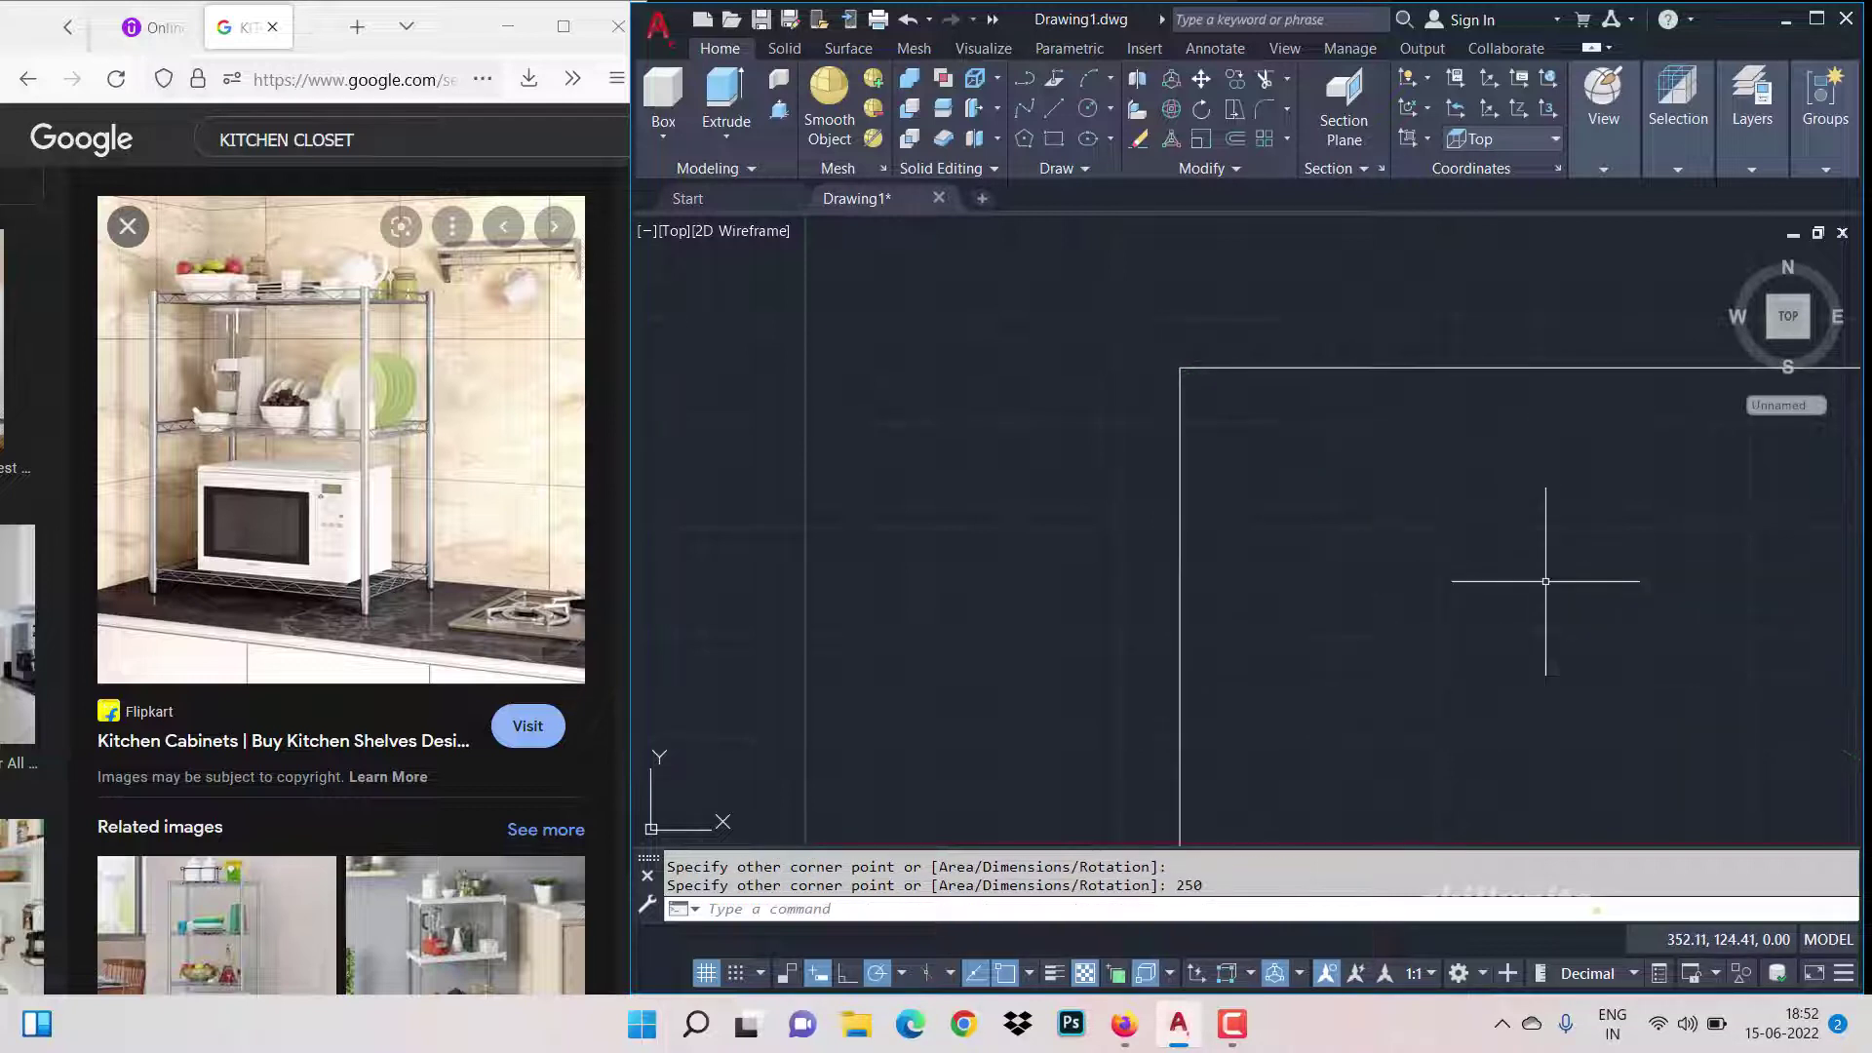
scroll(1432, 511, "down", 5)
scroll(1385, 527, "up", 3)
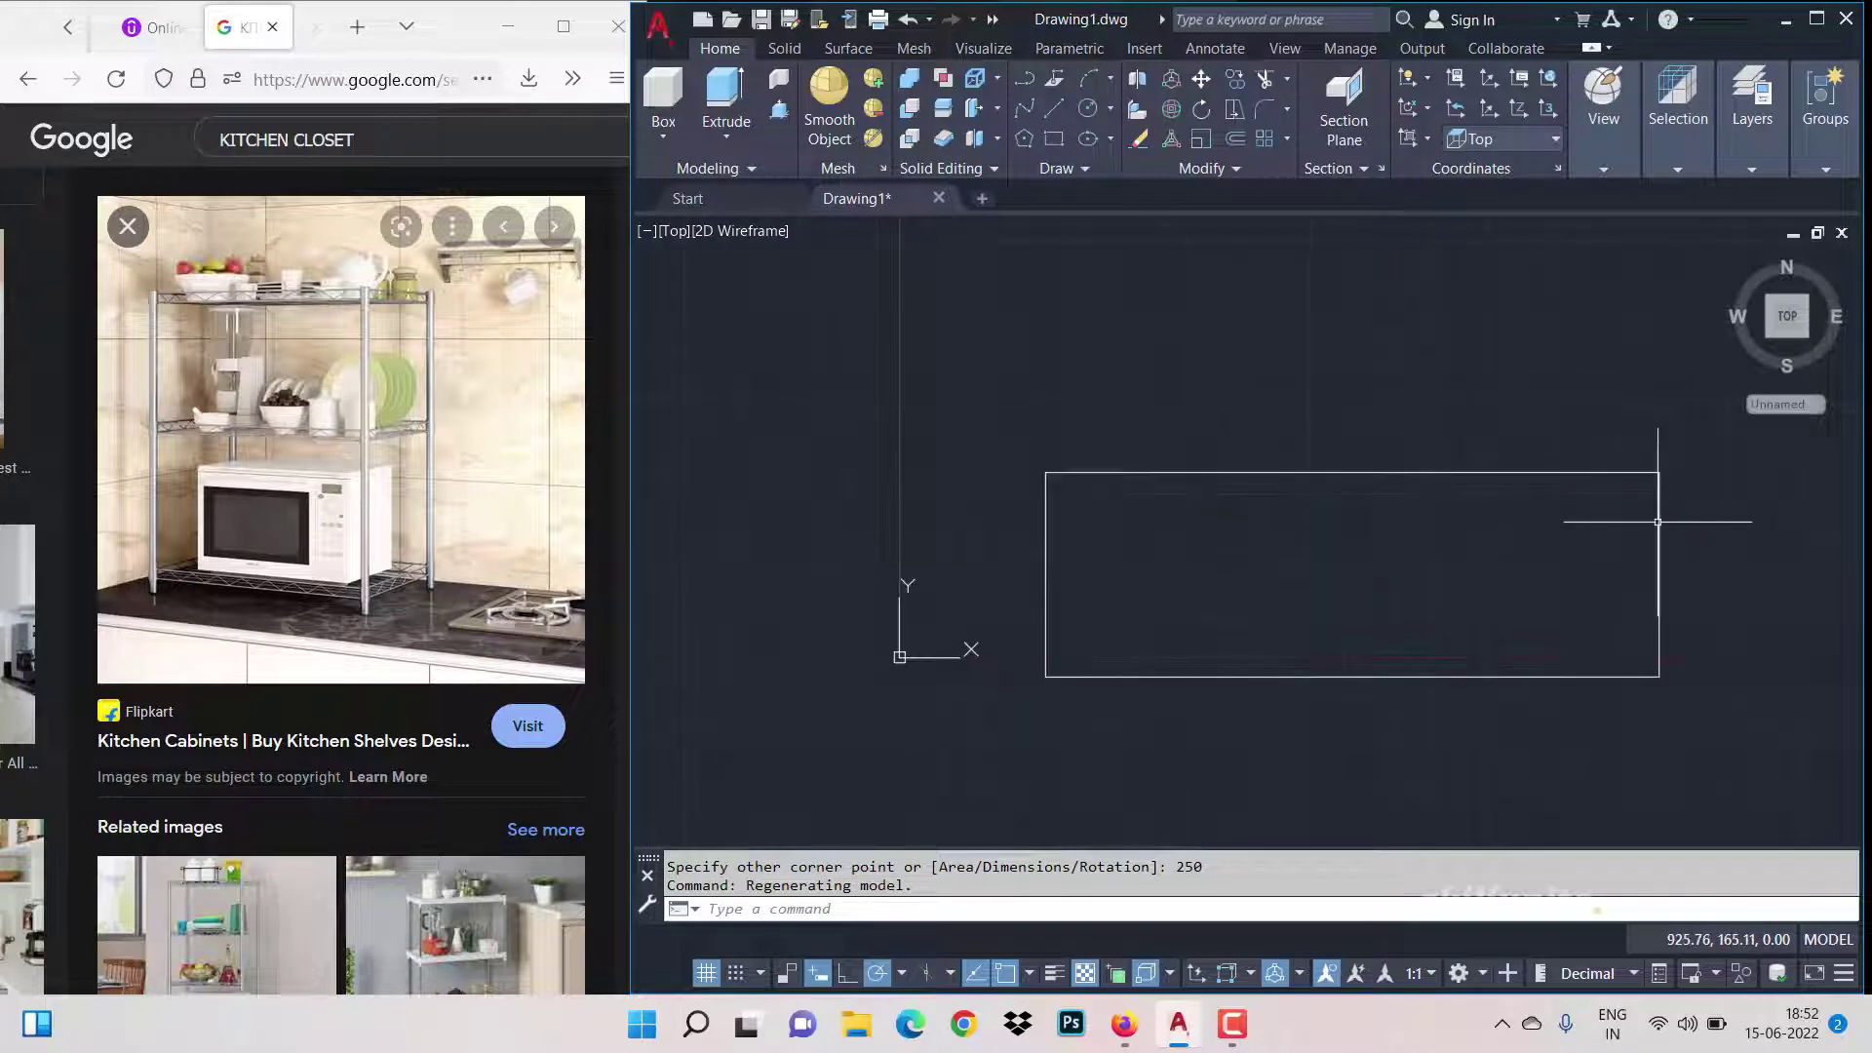
Step: Shorten the rectangle by stretching its right edge 100 mm inward
left_click(1661, 592)
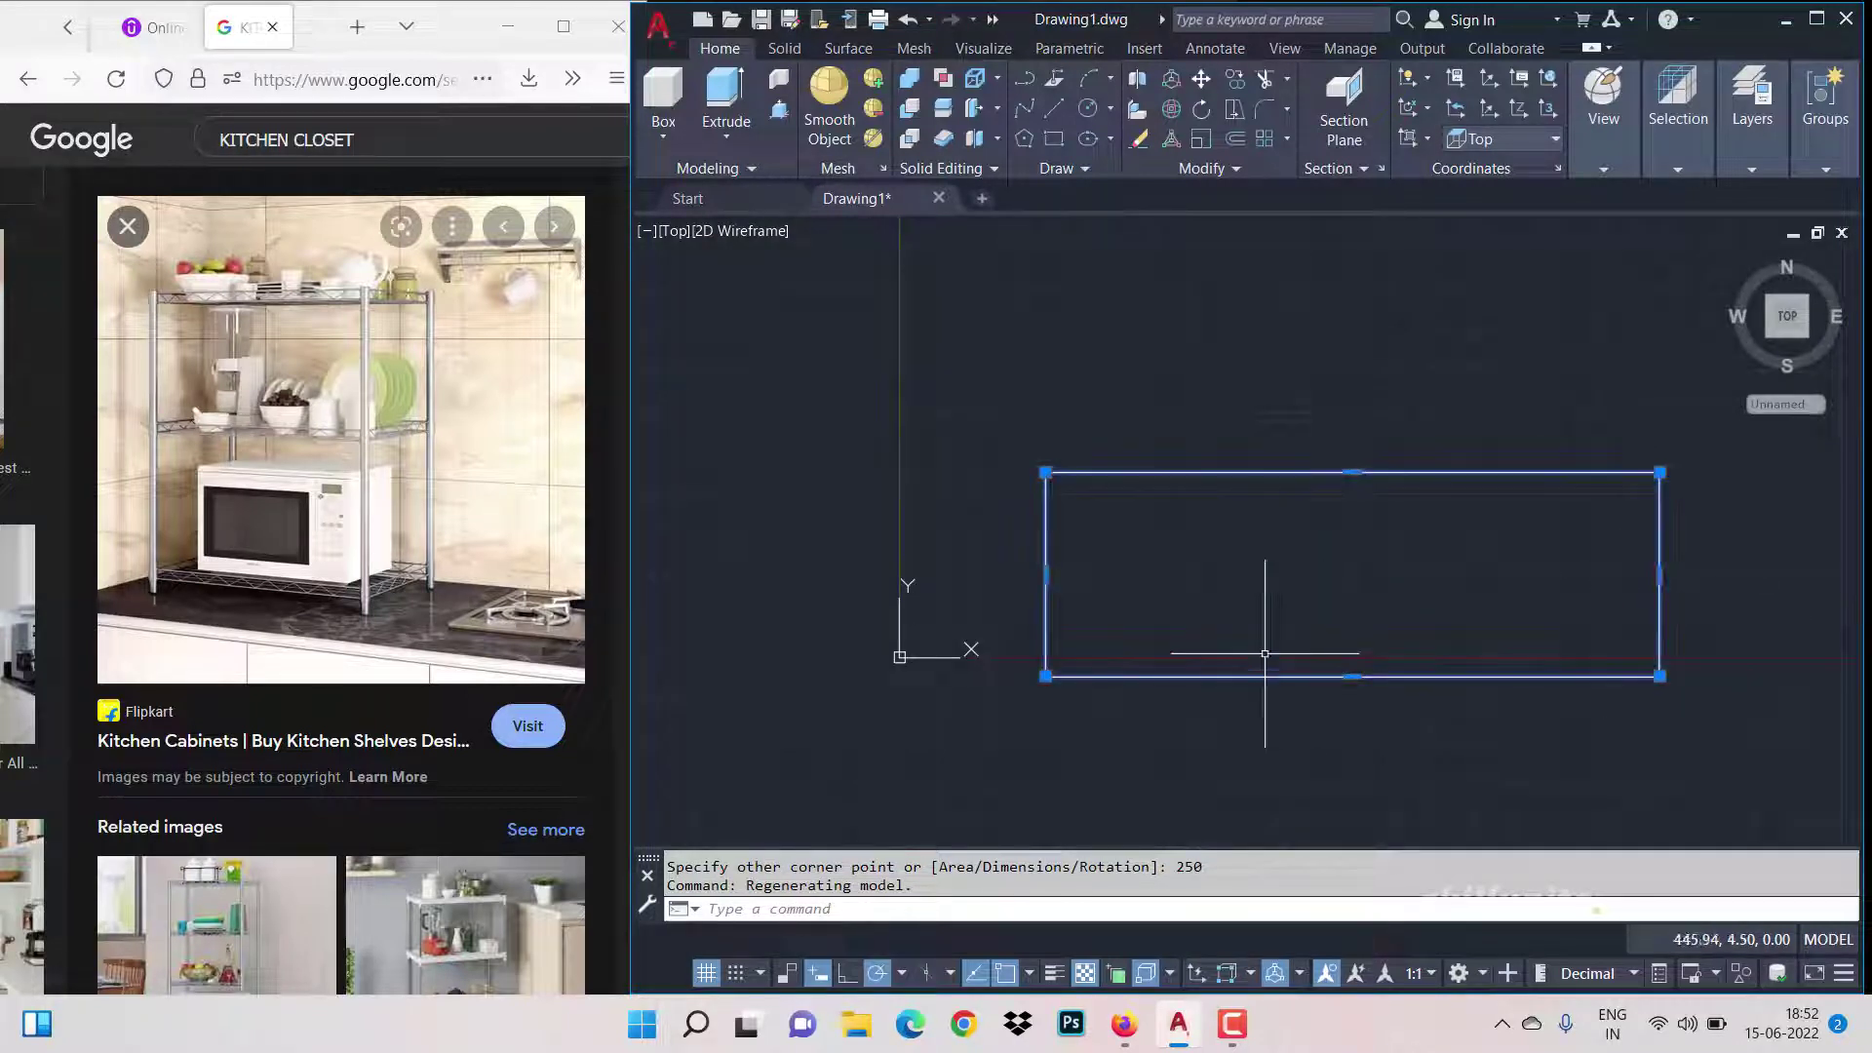
left_click(1660, 575)
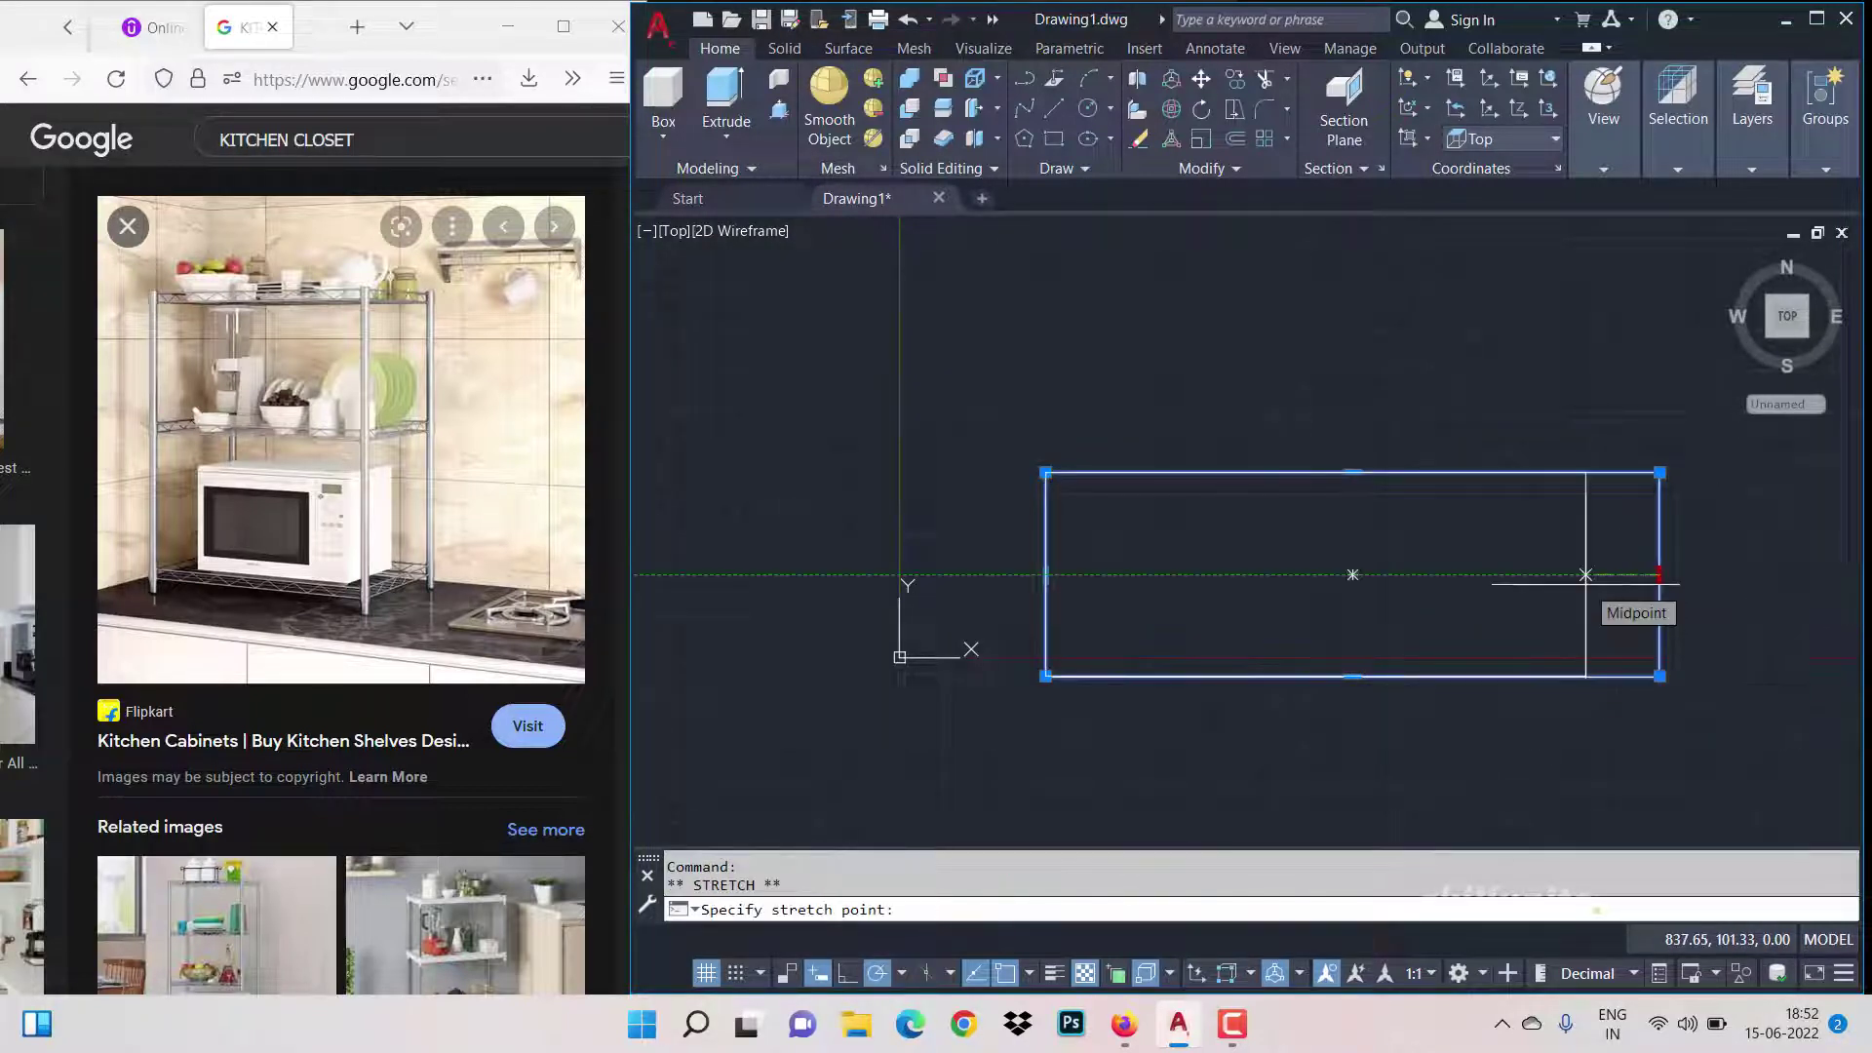
type("100")
key("Return")
key("Escape")
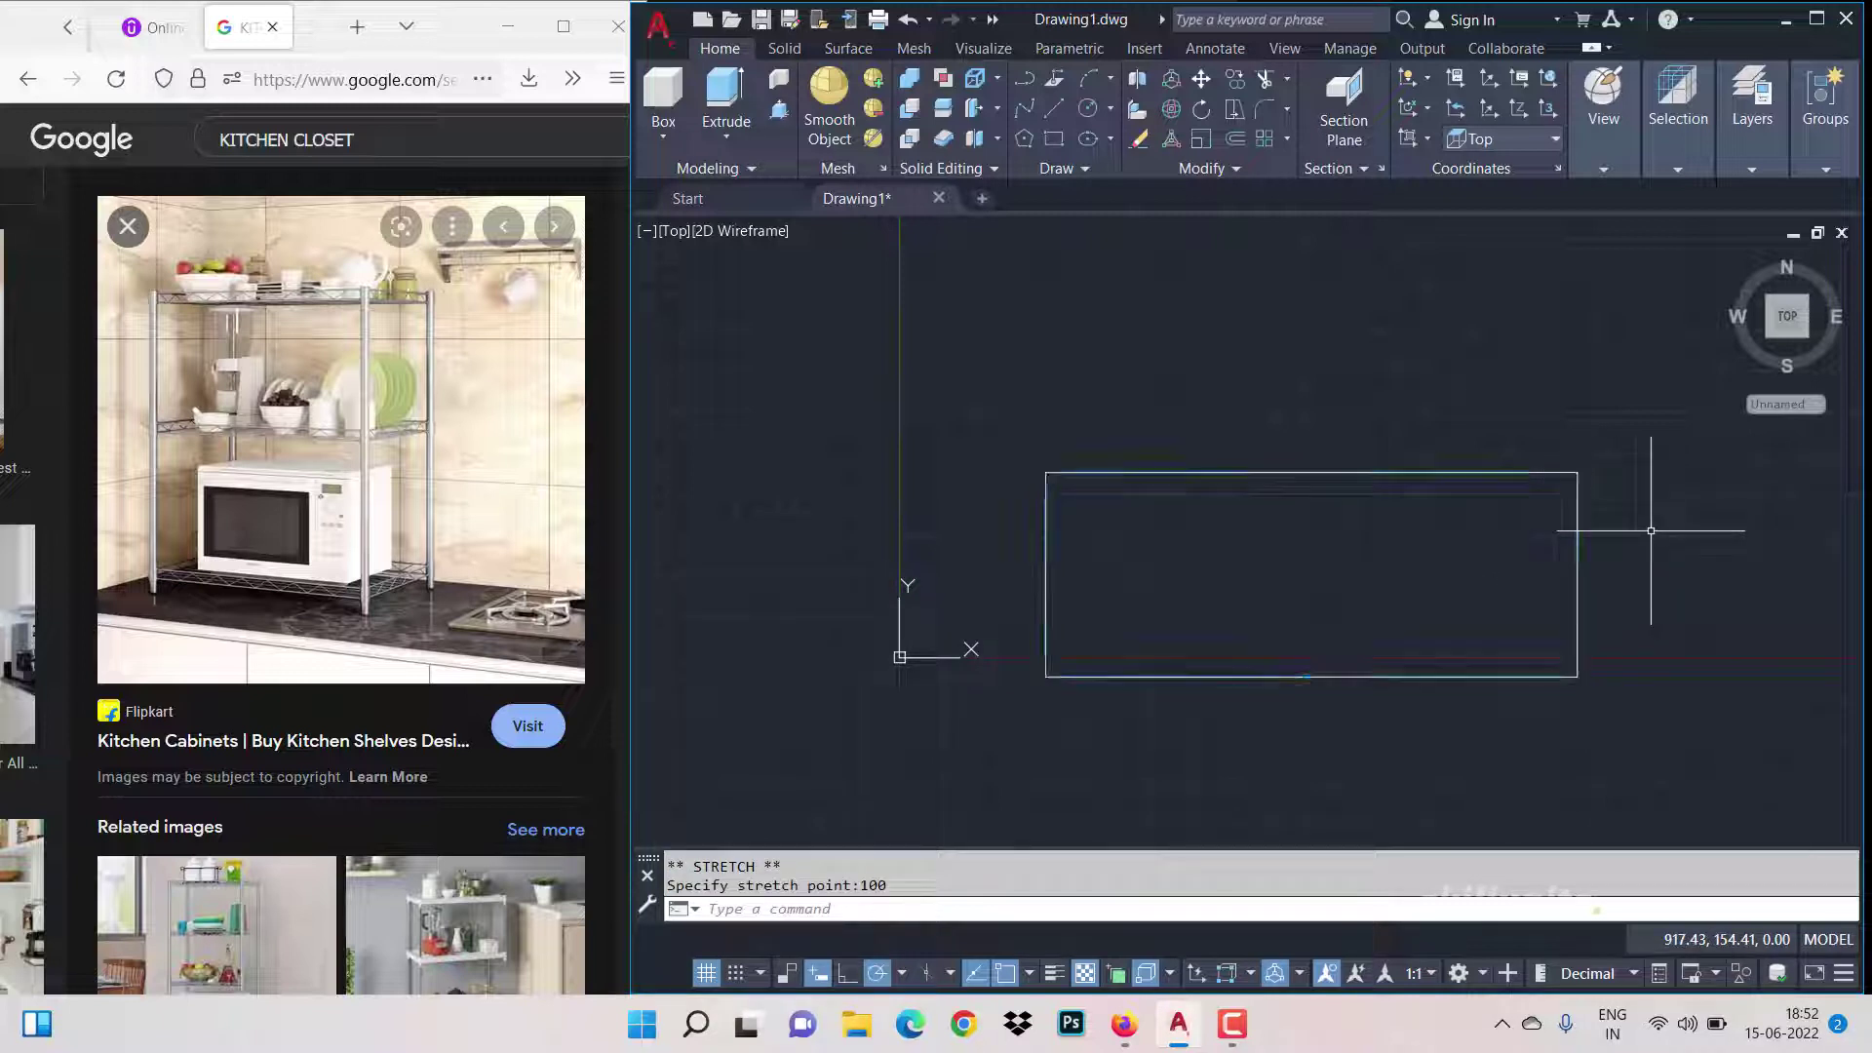
Step: Draw a circle of radius 25 mm centred on the rectangle's upper-left corner
left_click(1047, 473)
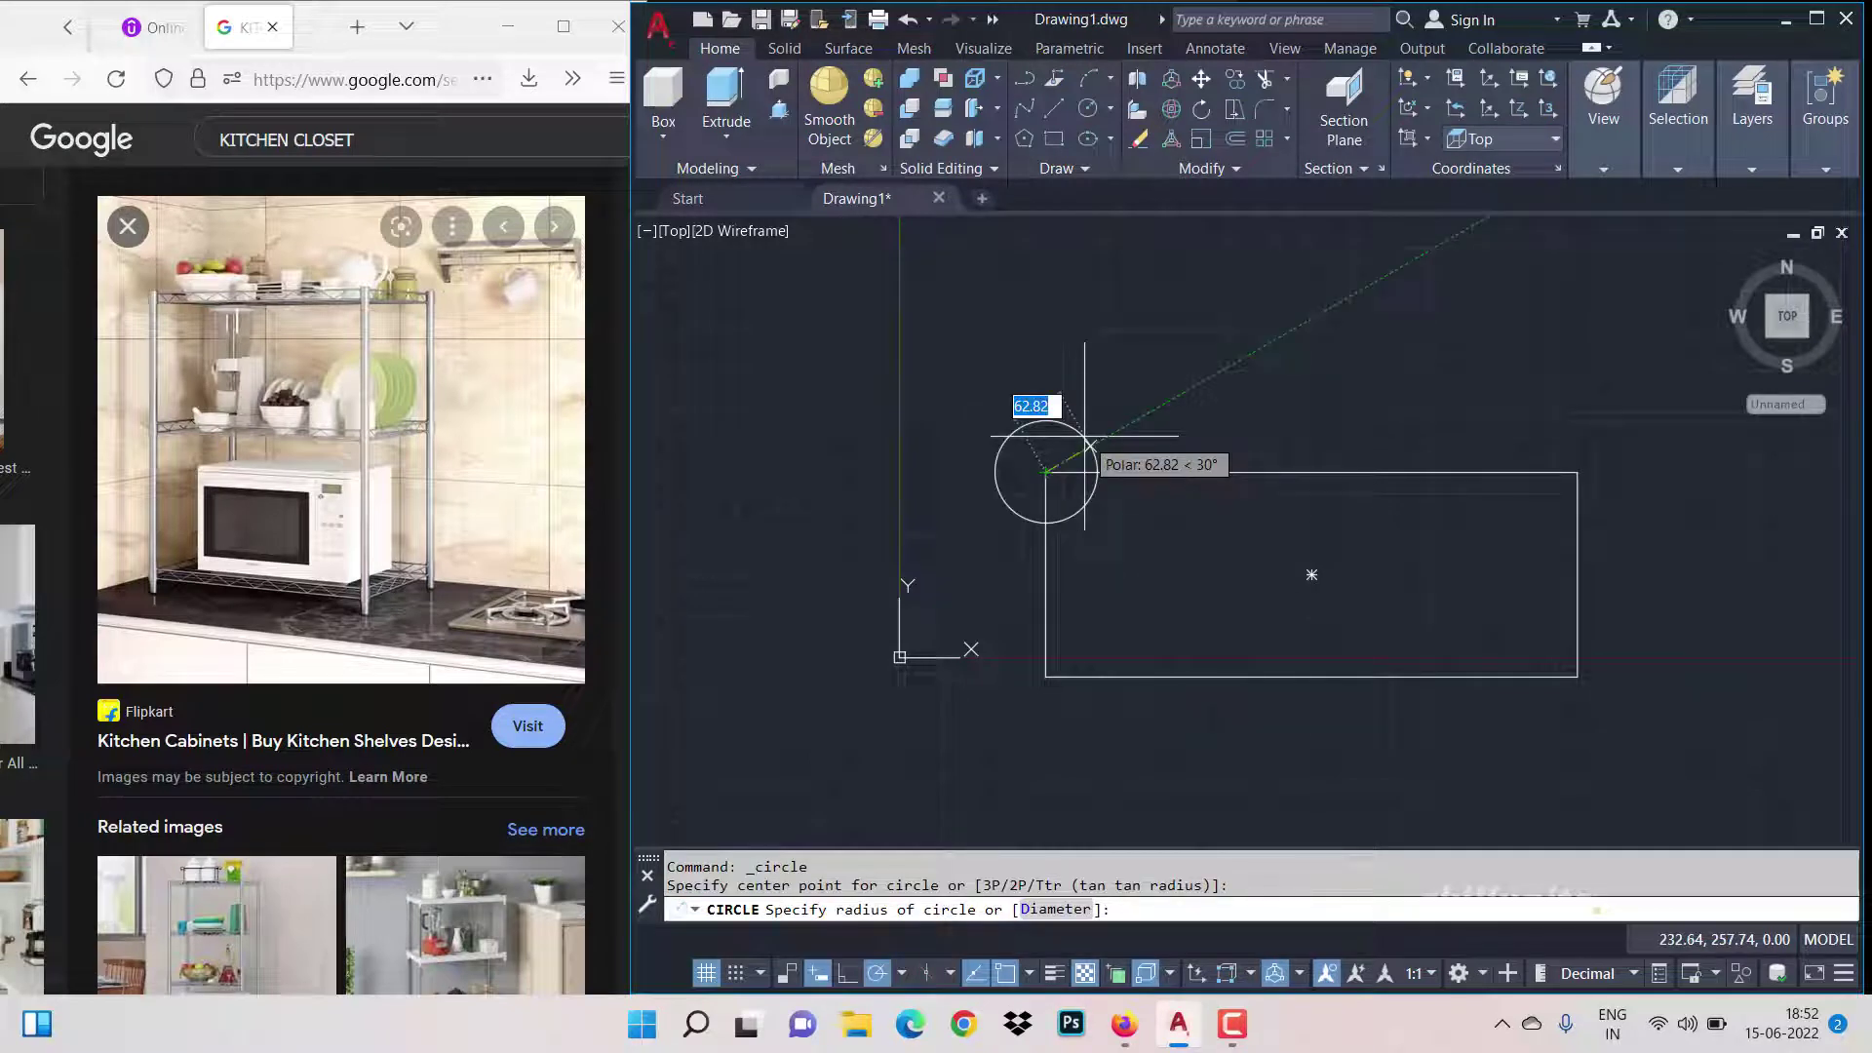
type("25")
key("Return")
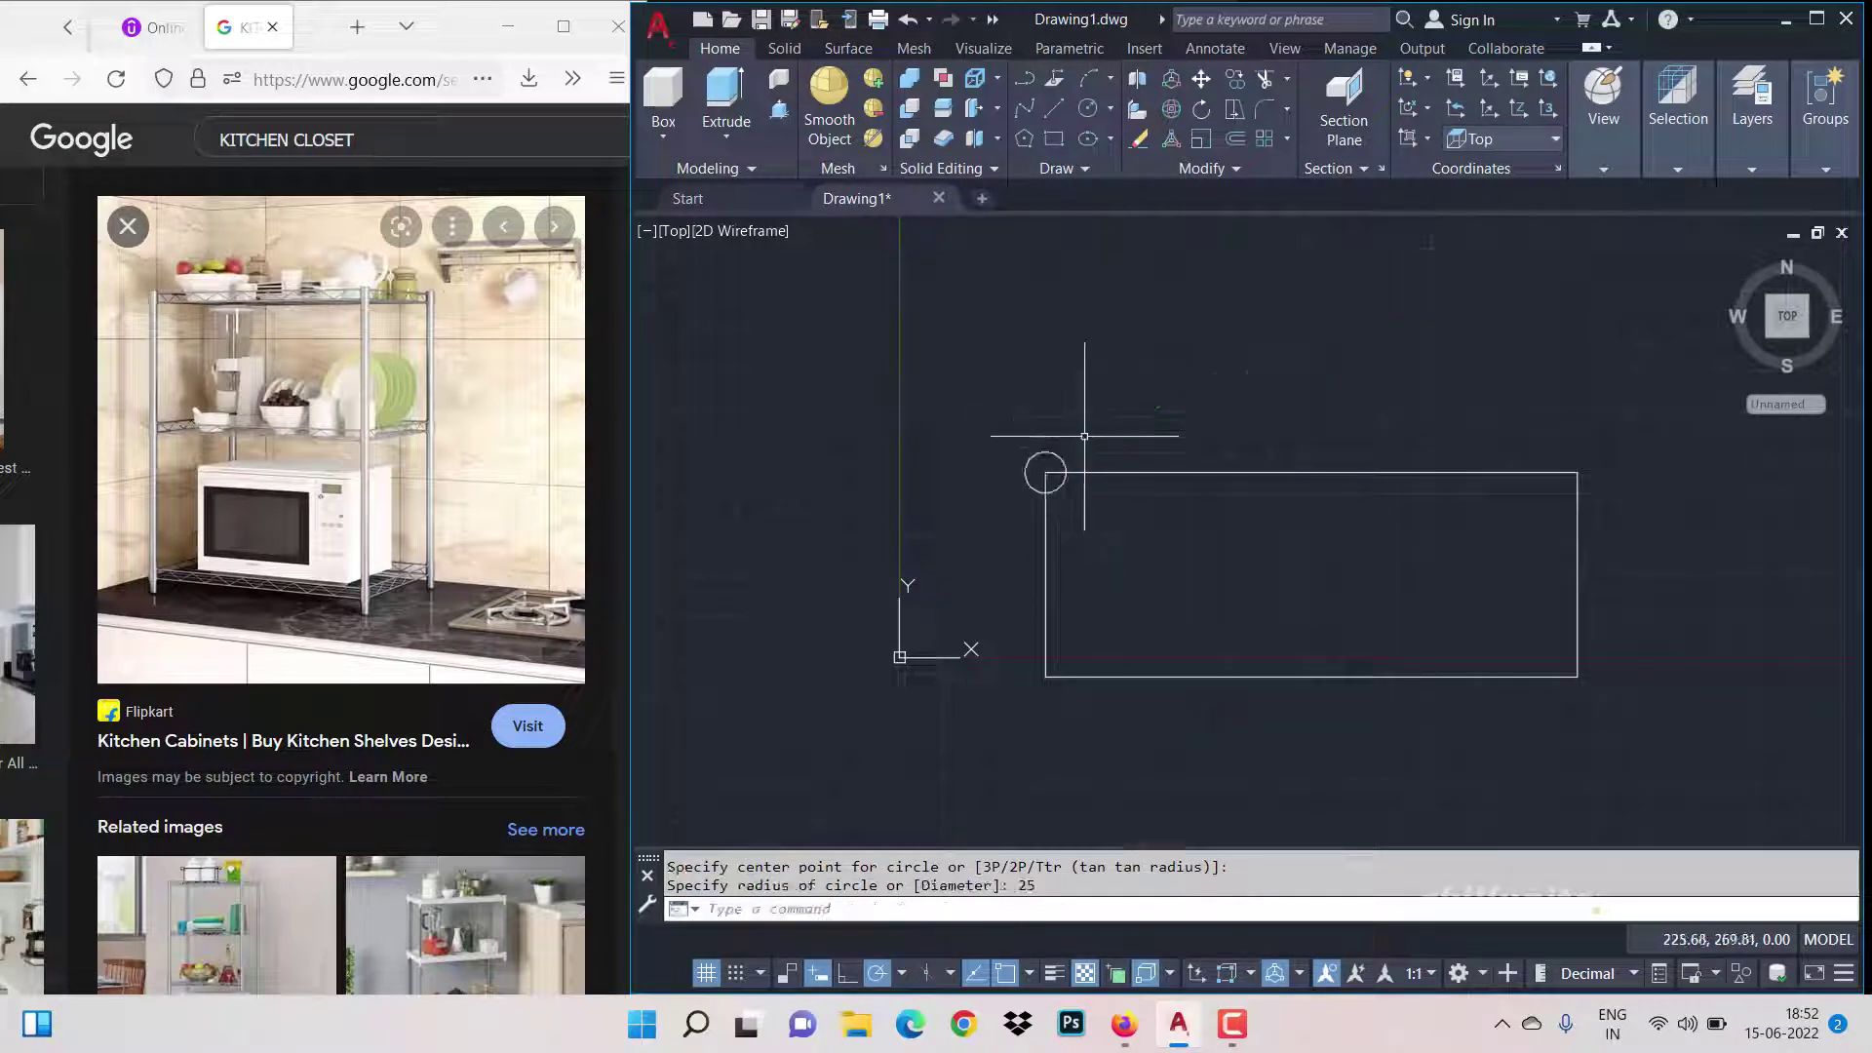
Step: Reduce the corner circle's radius to 5 mm by stretching its top quadrant grip
scroll(1084, 436, "up", 3)
left_click(1093, 402)
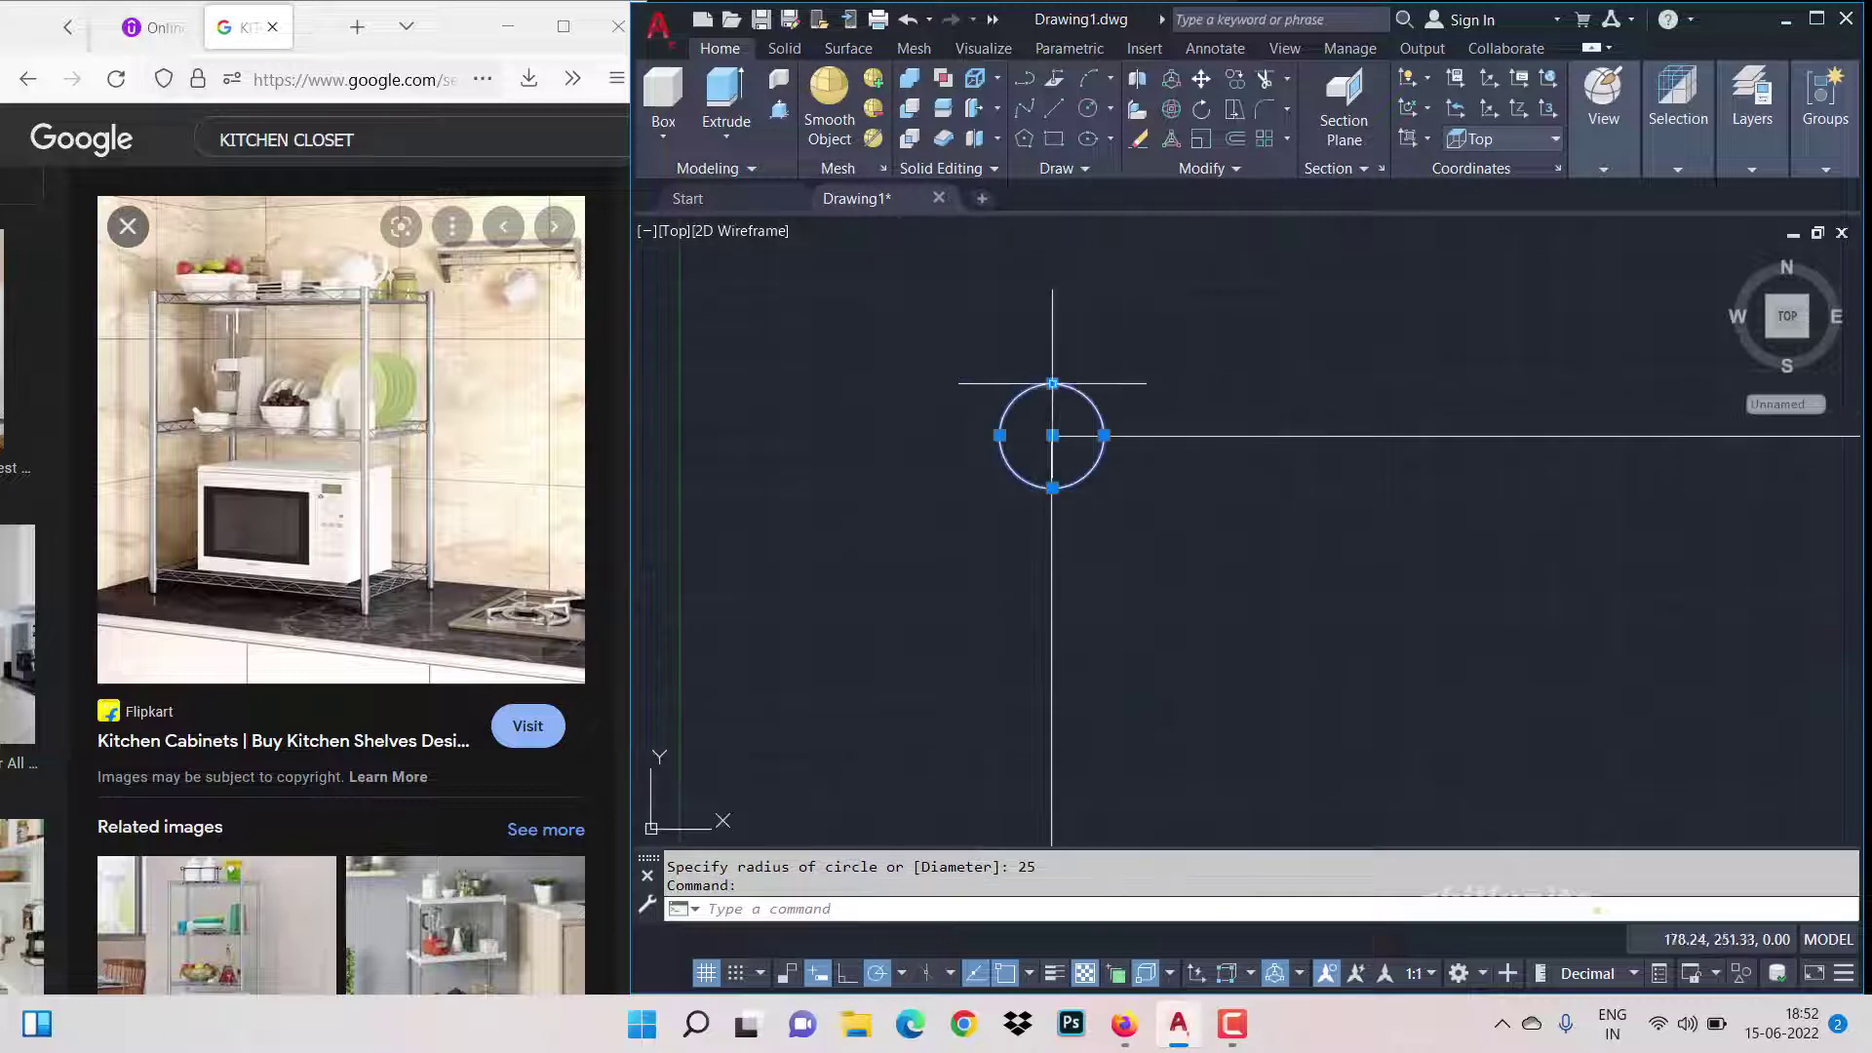
left_click(1052, 383)
type("5")
key("Return")
scroll(1094, 394, "up", 5)
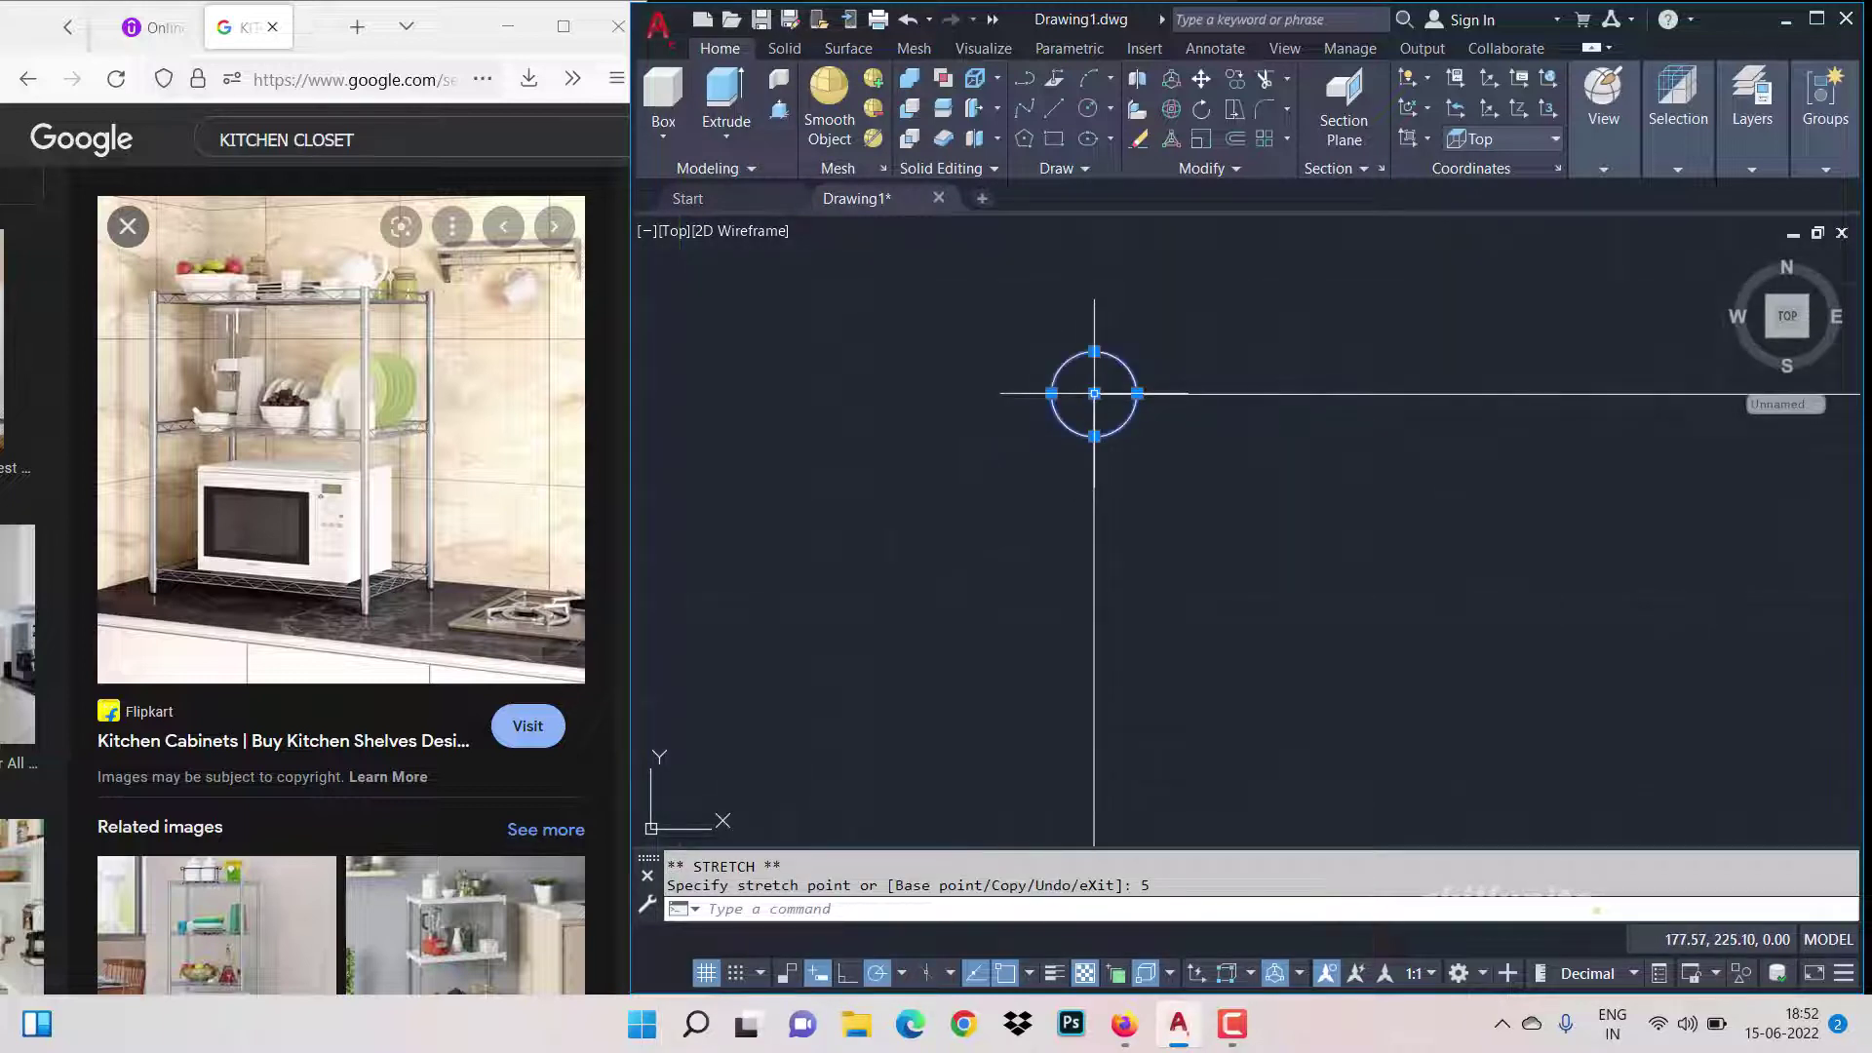
Step: Set the corner circle's radius to 15 mm by stretching its top quadrant grip
left_click(1094, 351)
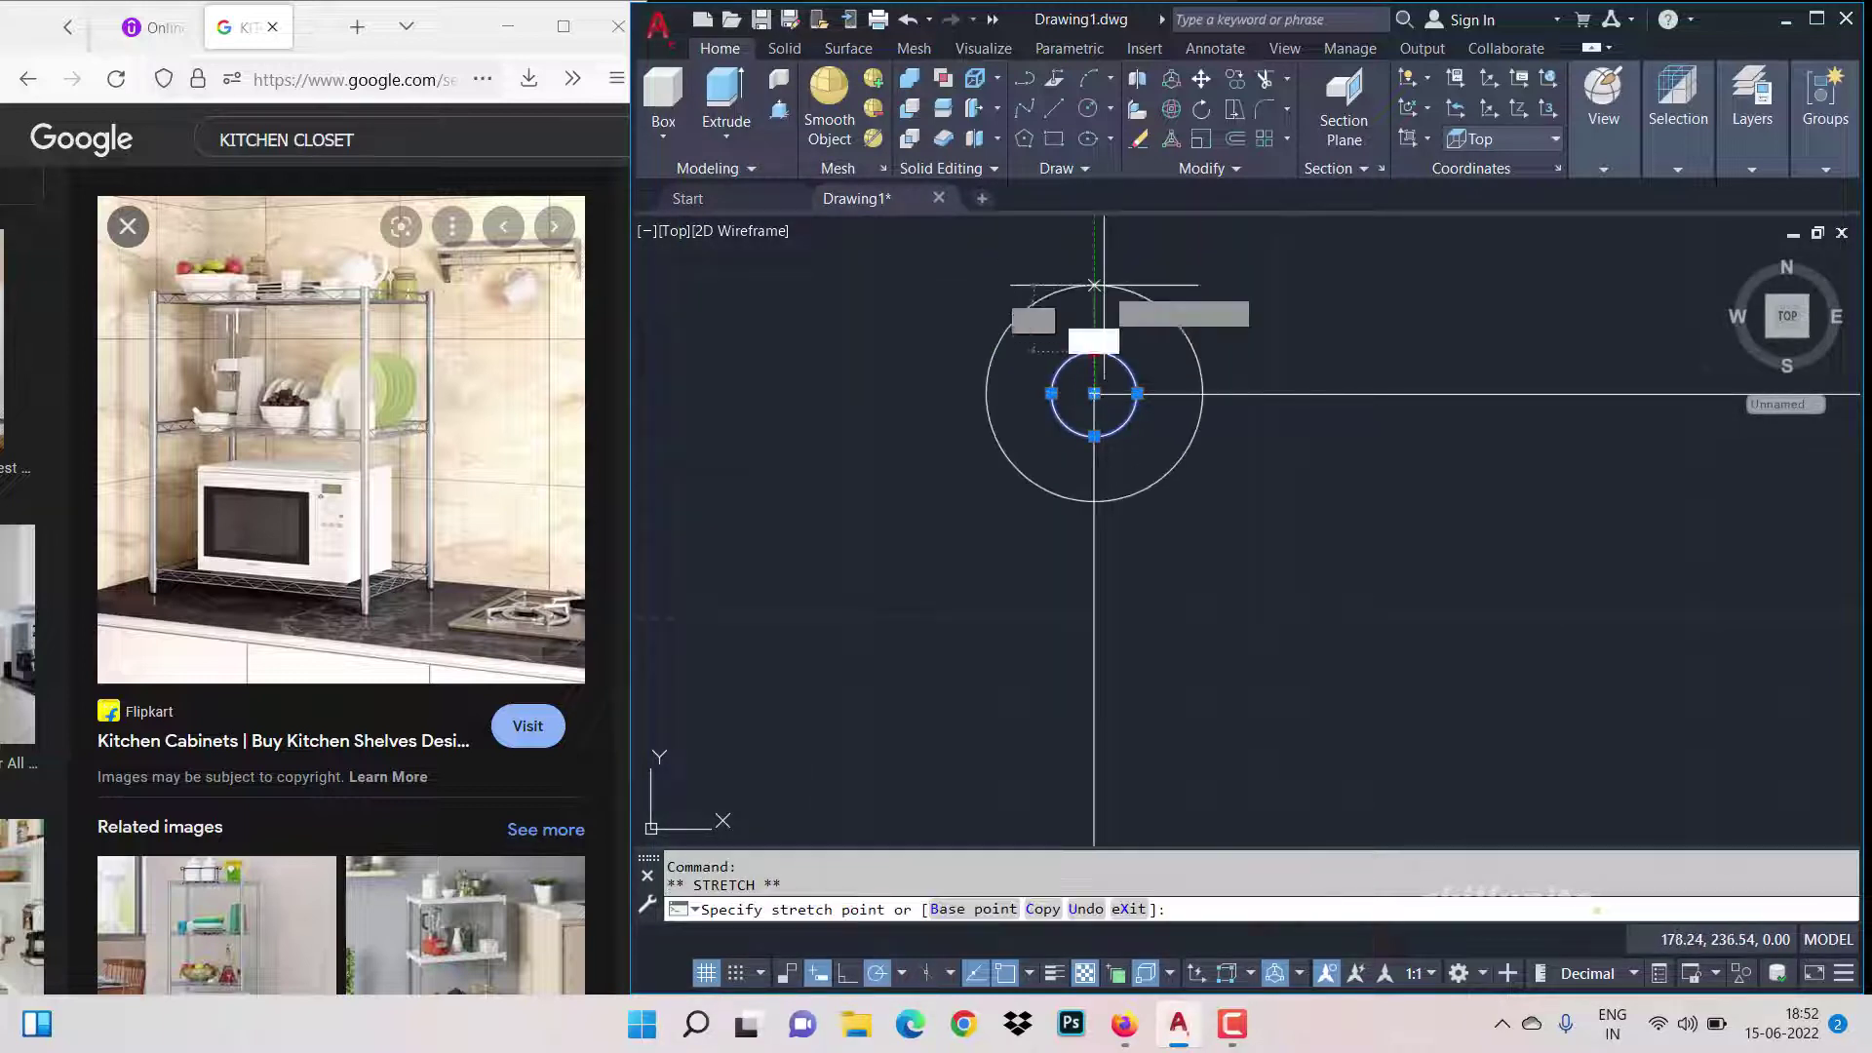
type("15")
key("Return")
scroll(1151, 380, "down", 10)
scroll(1648, 383, "up", 2)
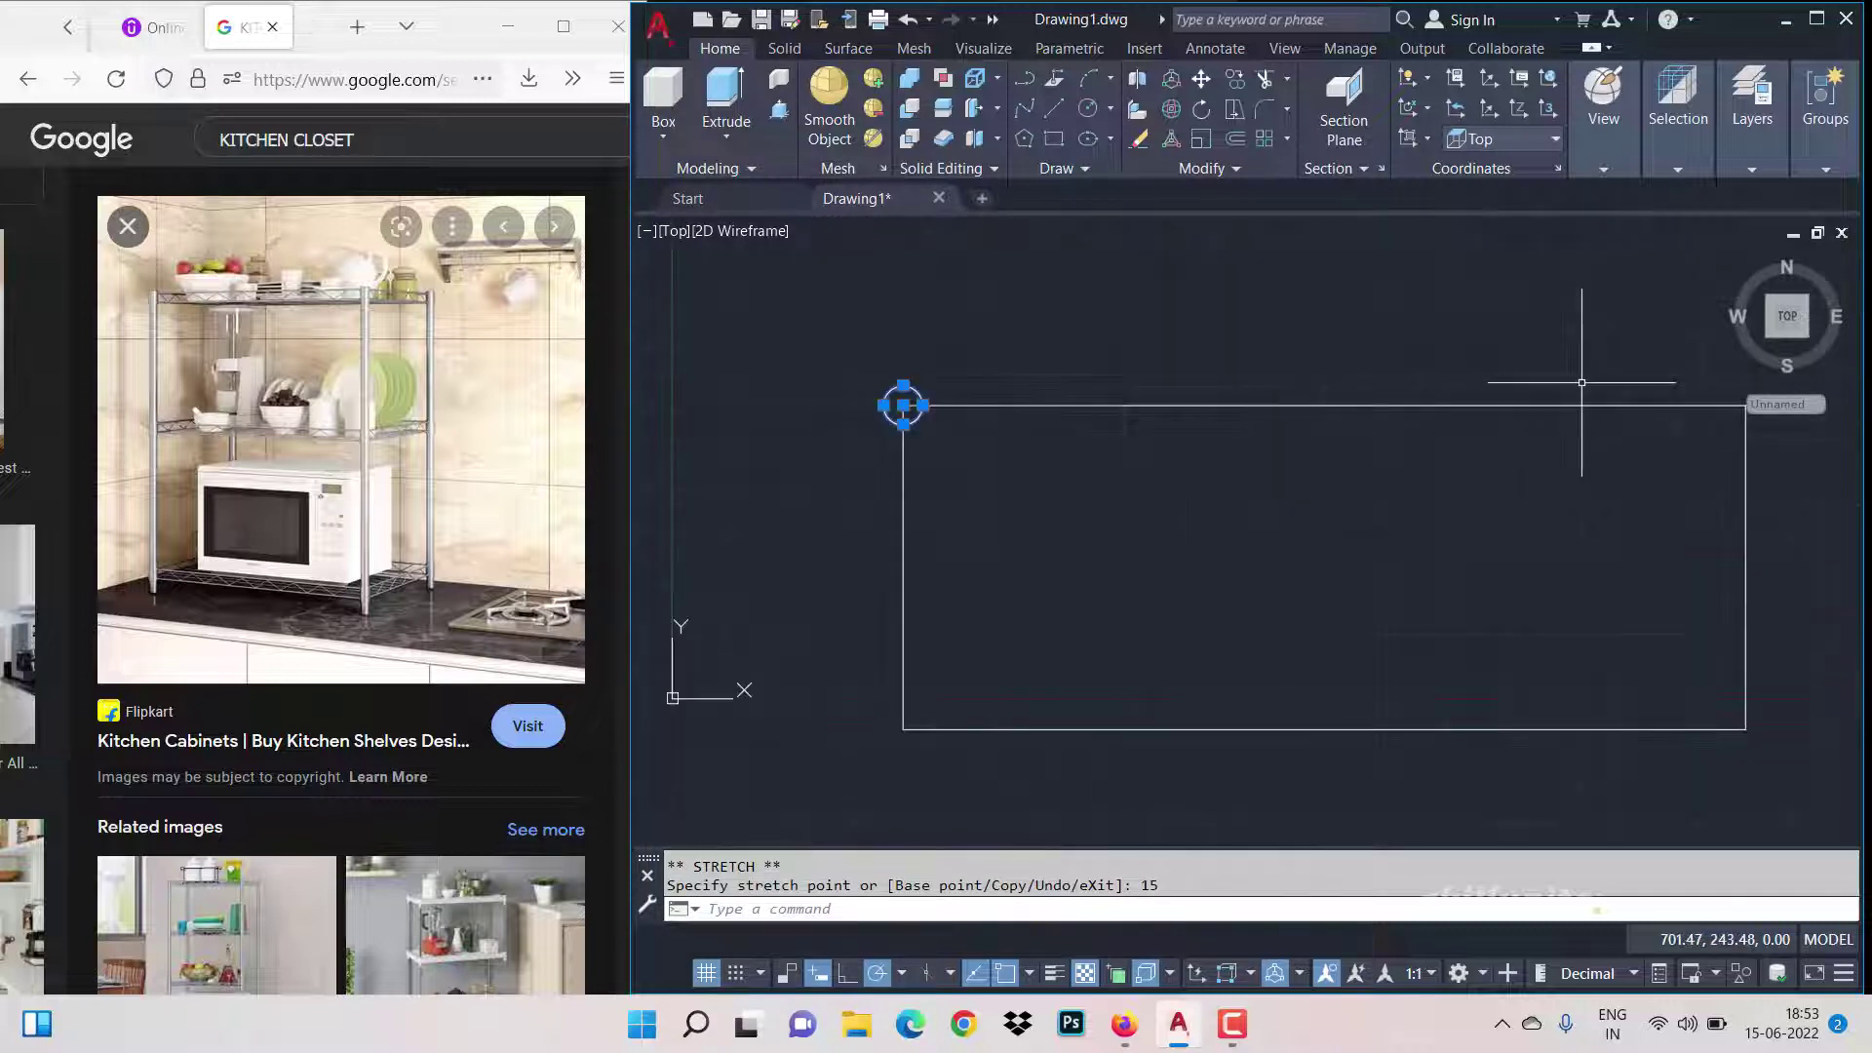
key("Escape")
key("Escape")
Step: Copy the corner circle from its centre to the rectangle's lower-left corner
type("CO")
key("Return")
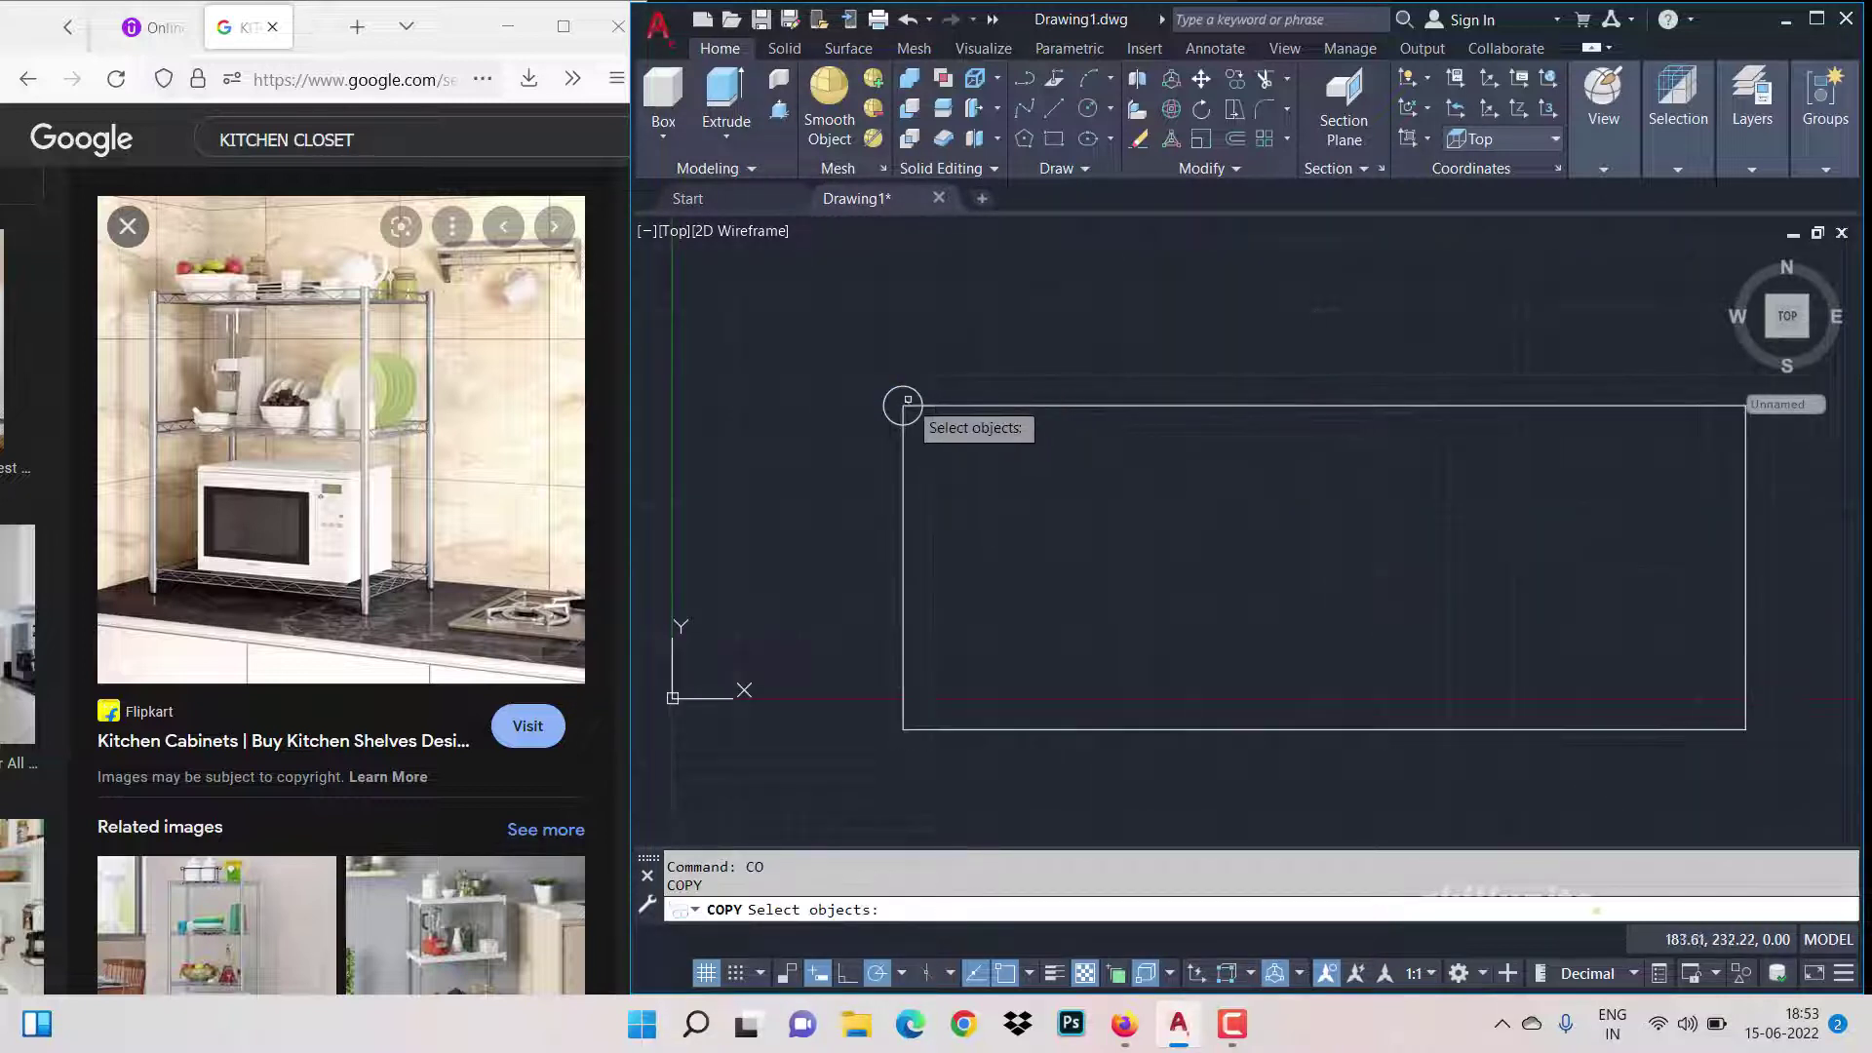
left_click(903, 405)
key("Return")
left_click(903, 405)
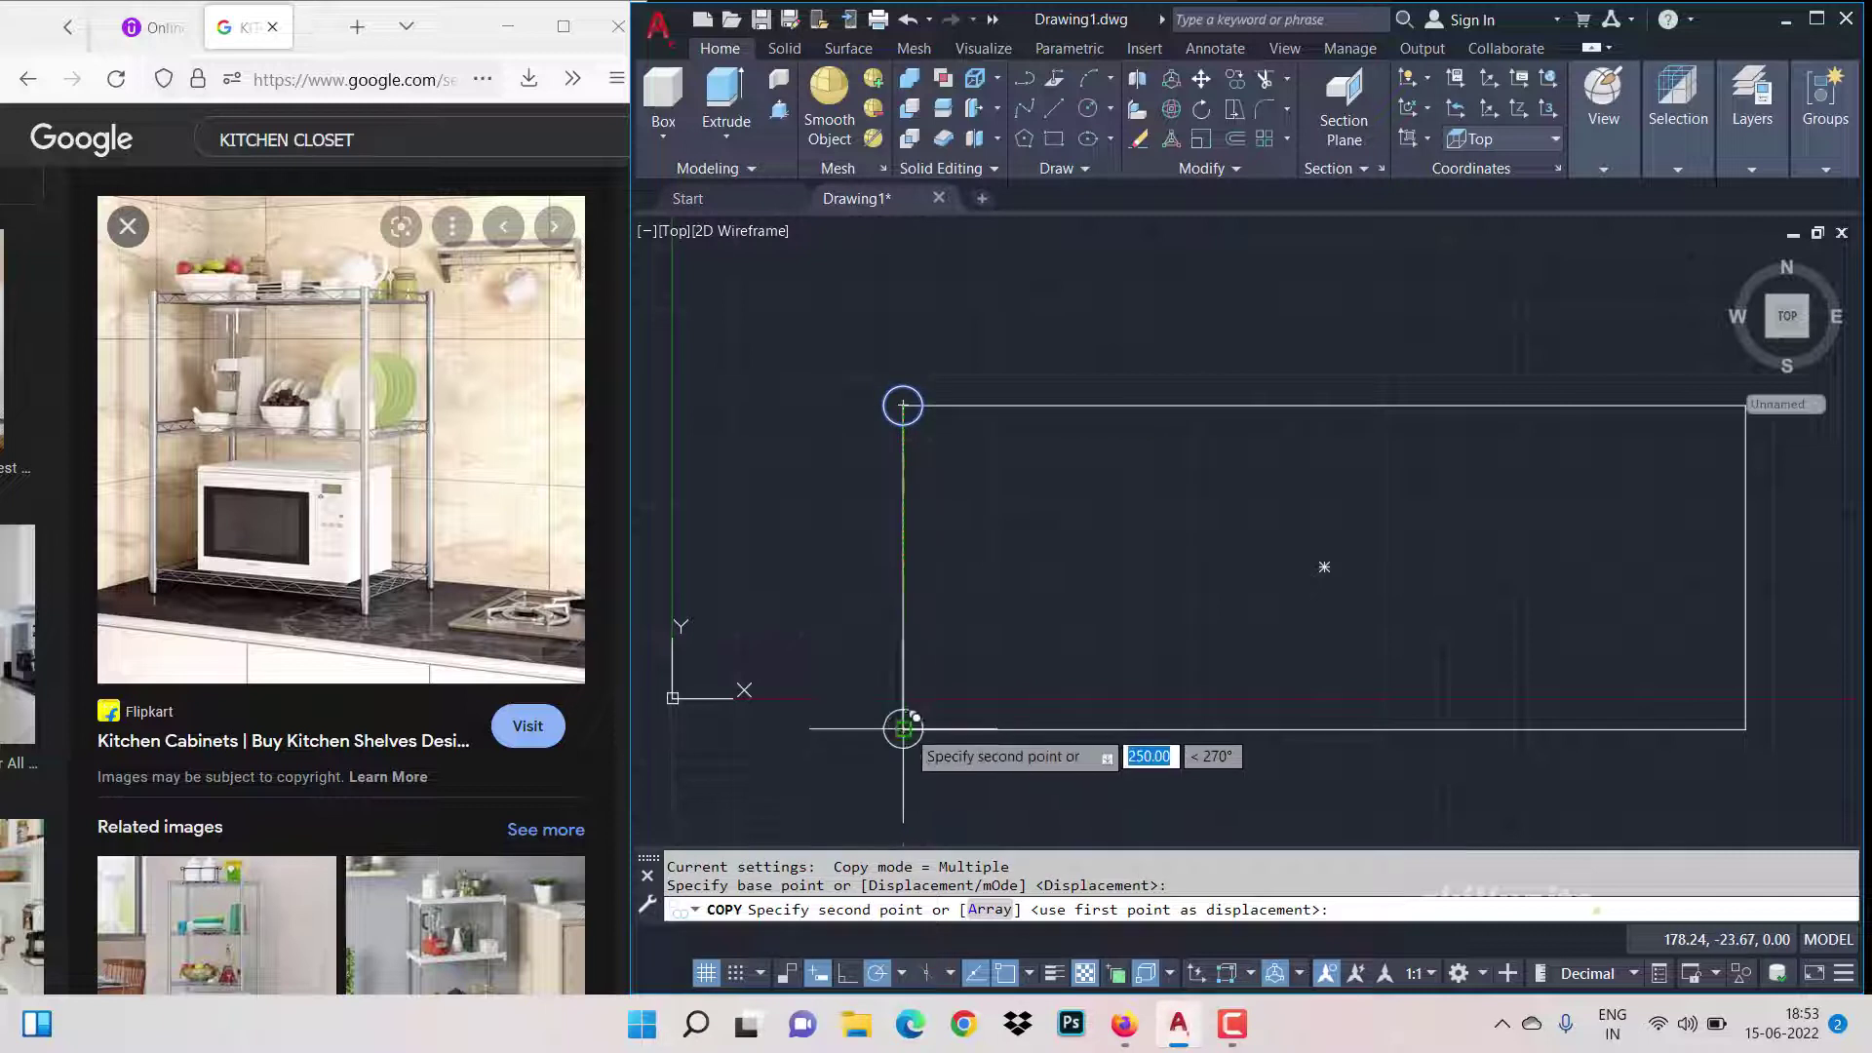
left_click(903, 729)
key("Escape")
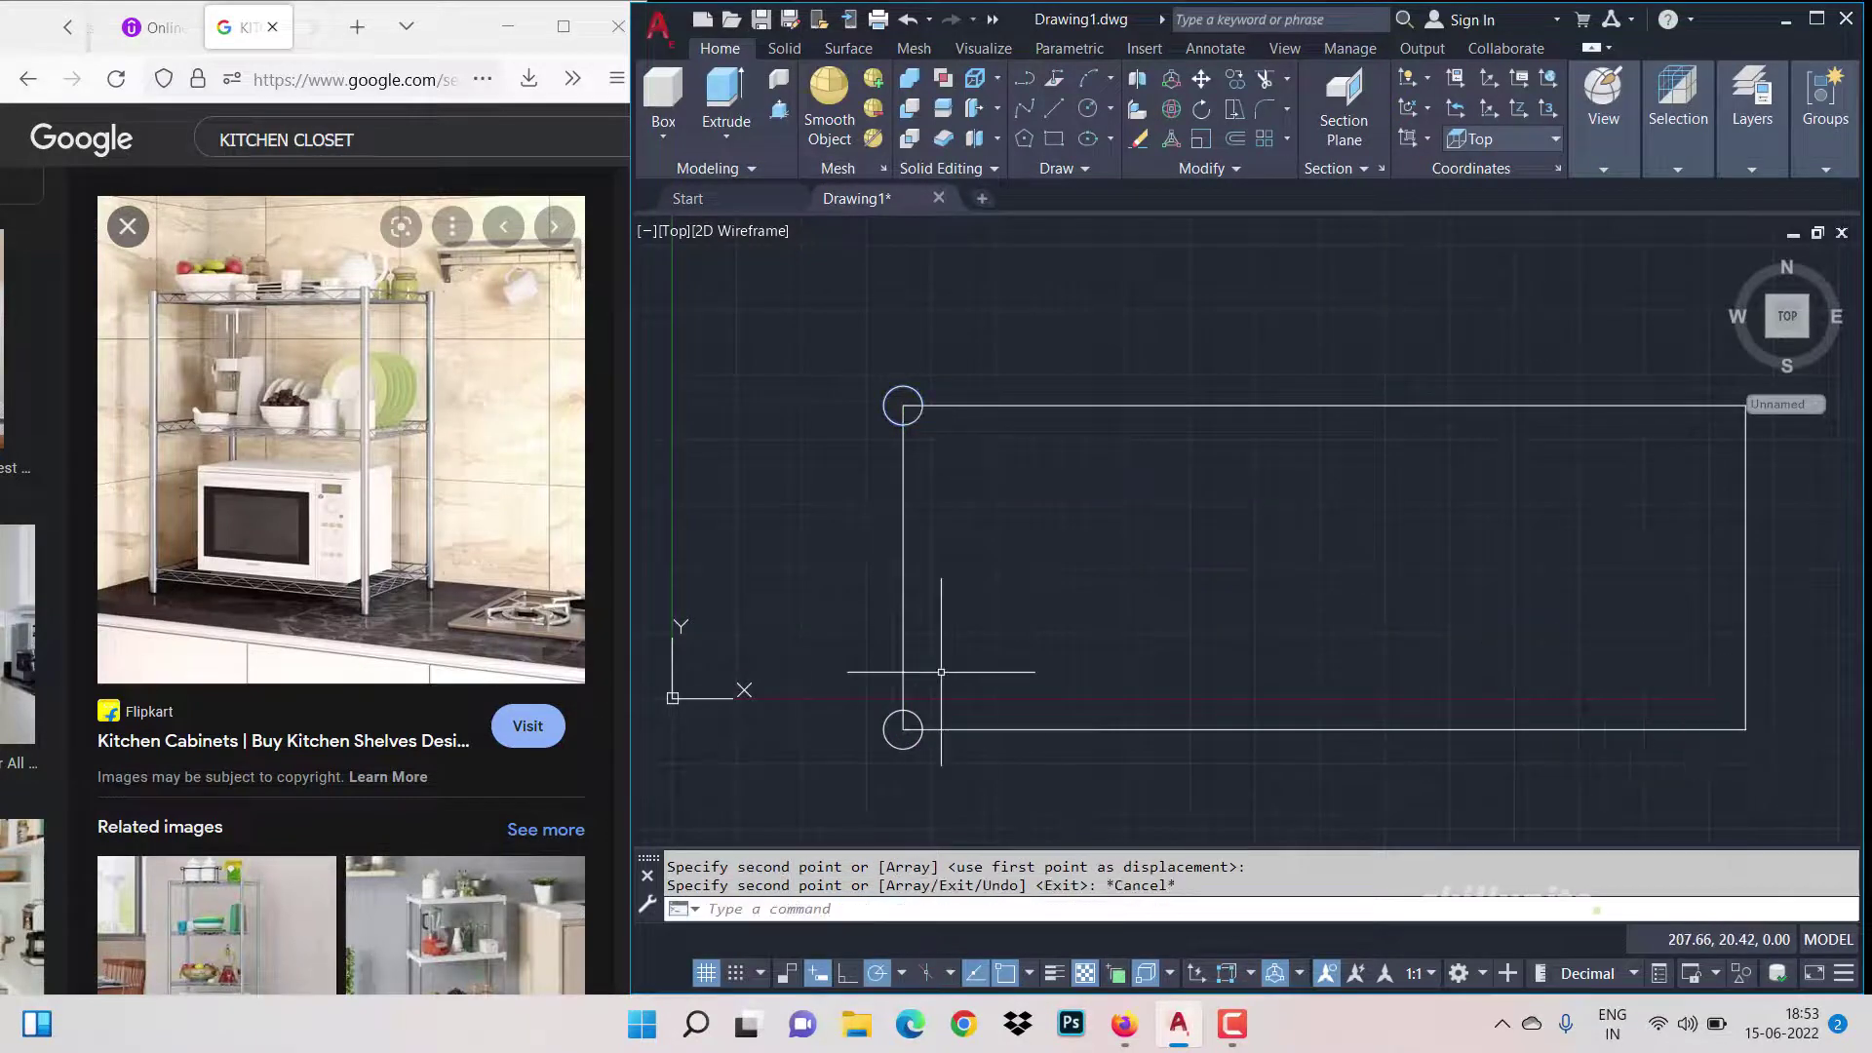
Step: Undo the copy of the circle at the rectangle's lower-left corner
key("ctrl+z")
type("TR")
key("Return")
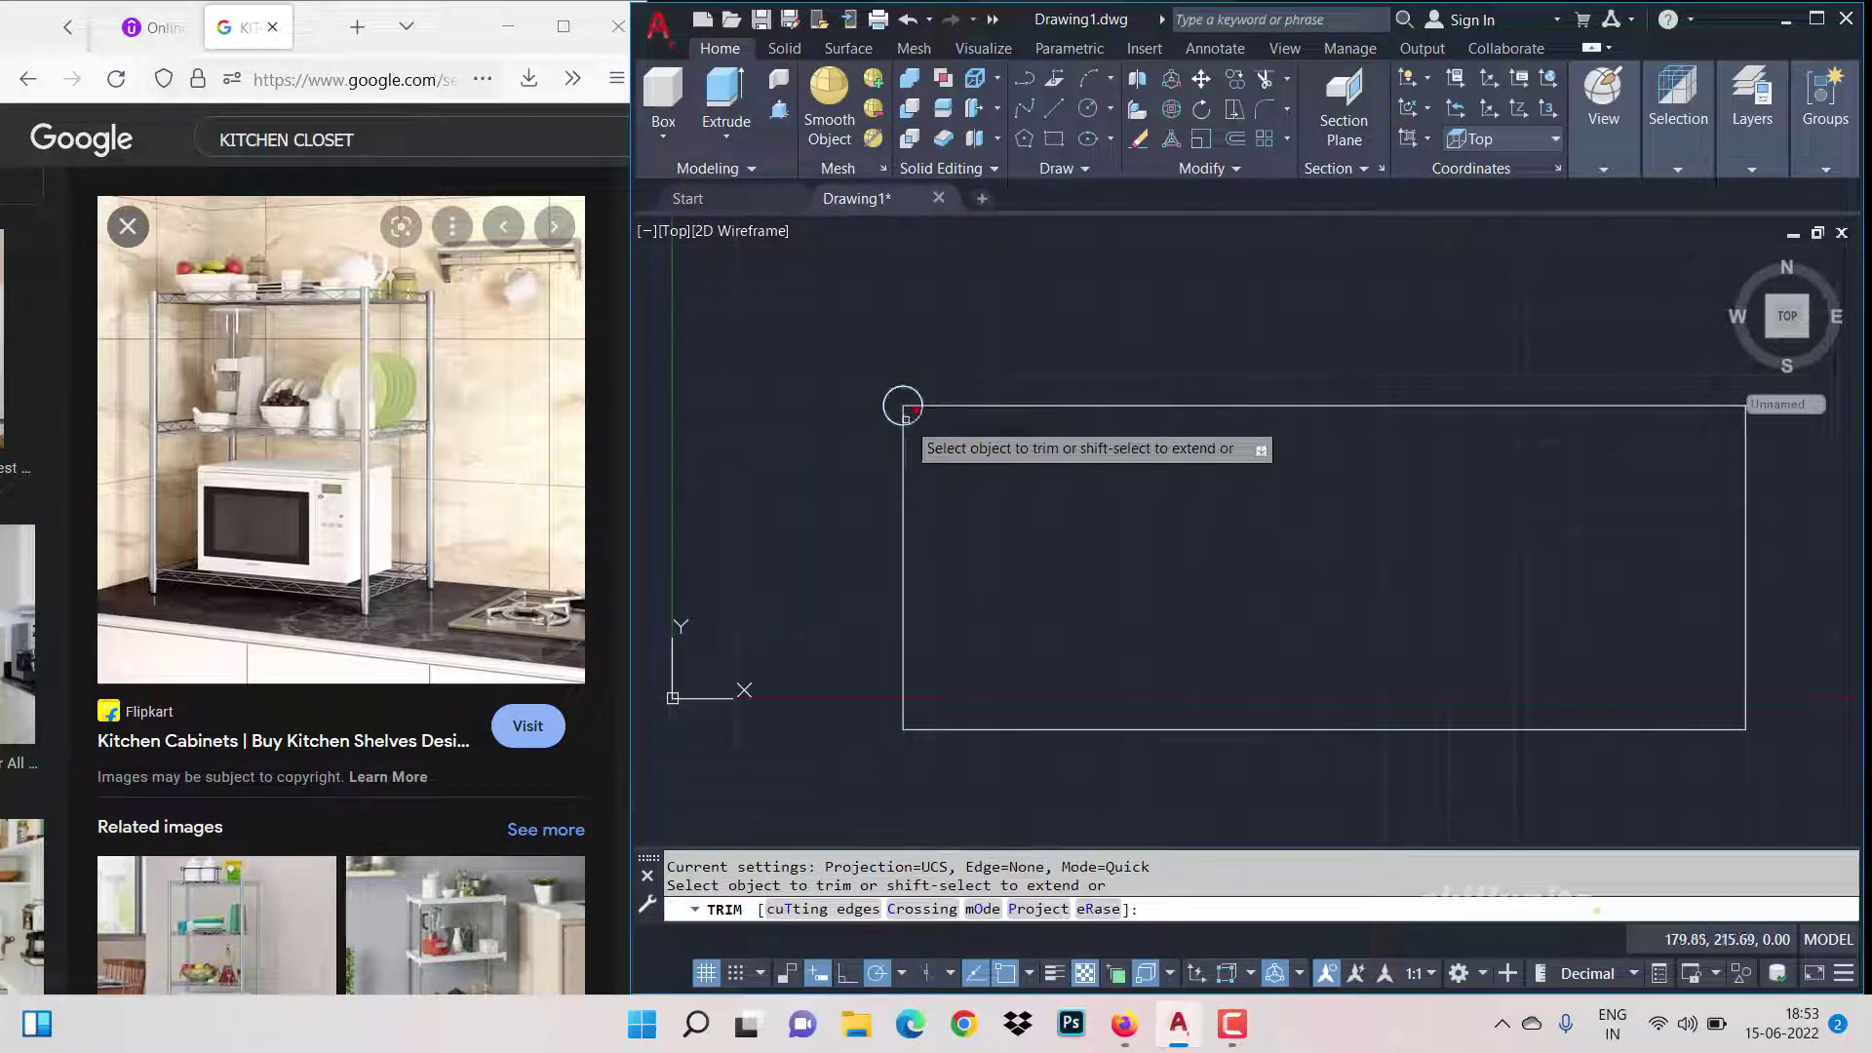
key("Escape")
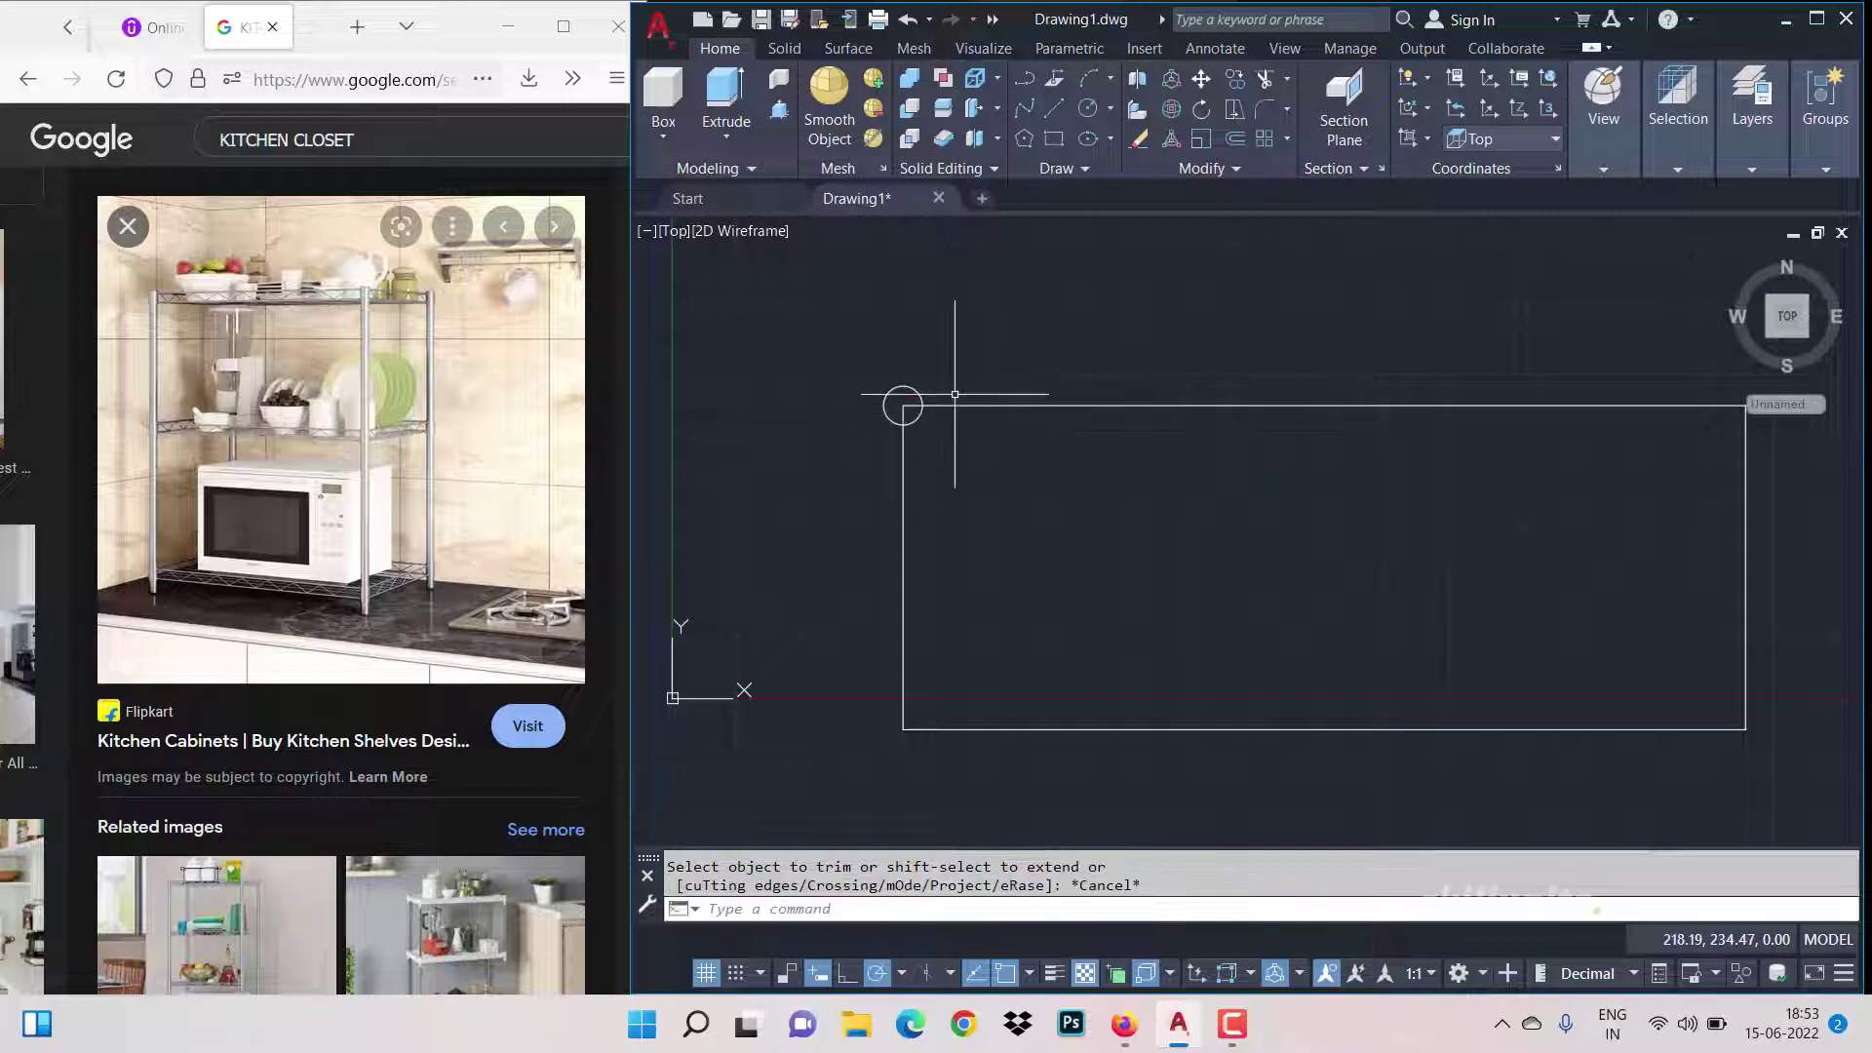
Step: Draw a small circle of radius 2.5 mm in the empty space to the left of the rectangle
left_click(1087, 107)
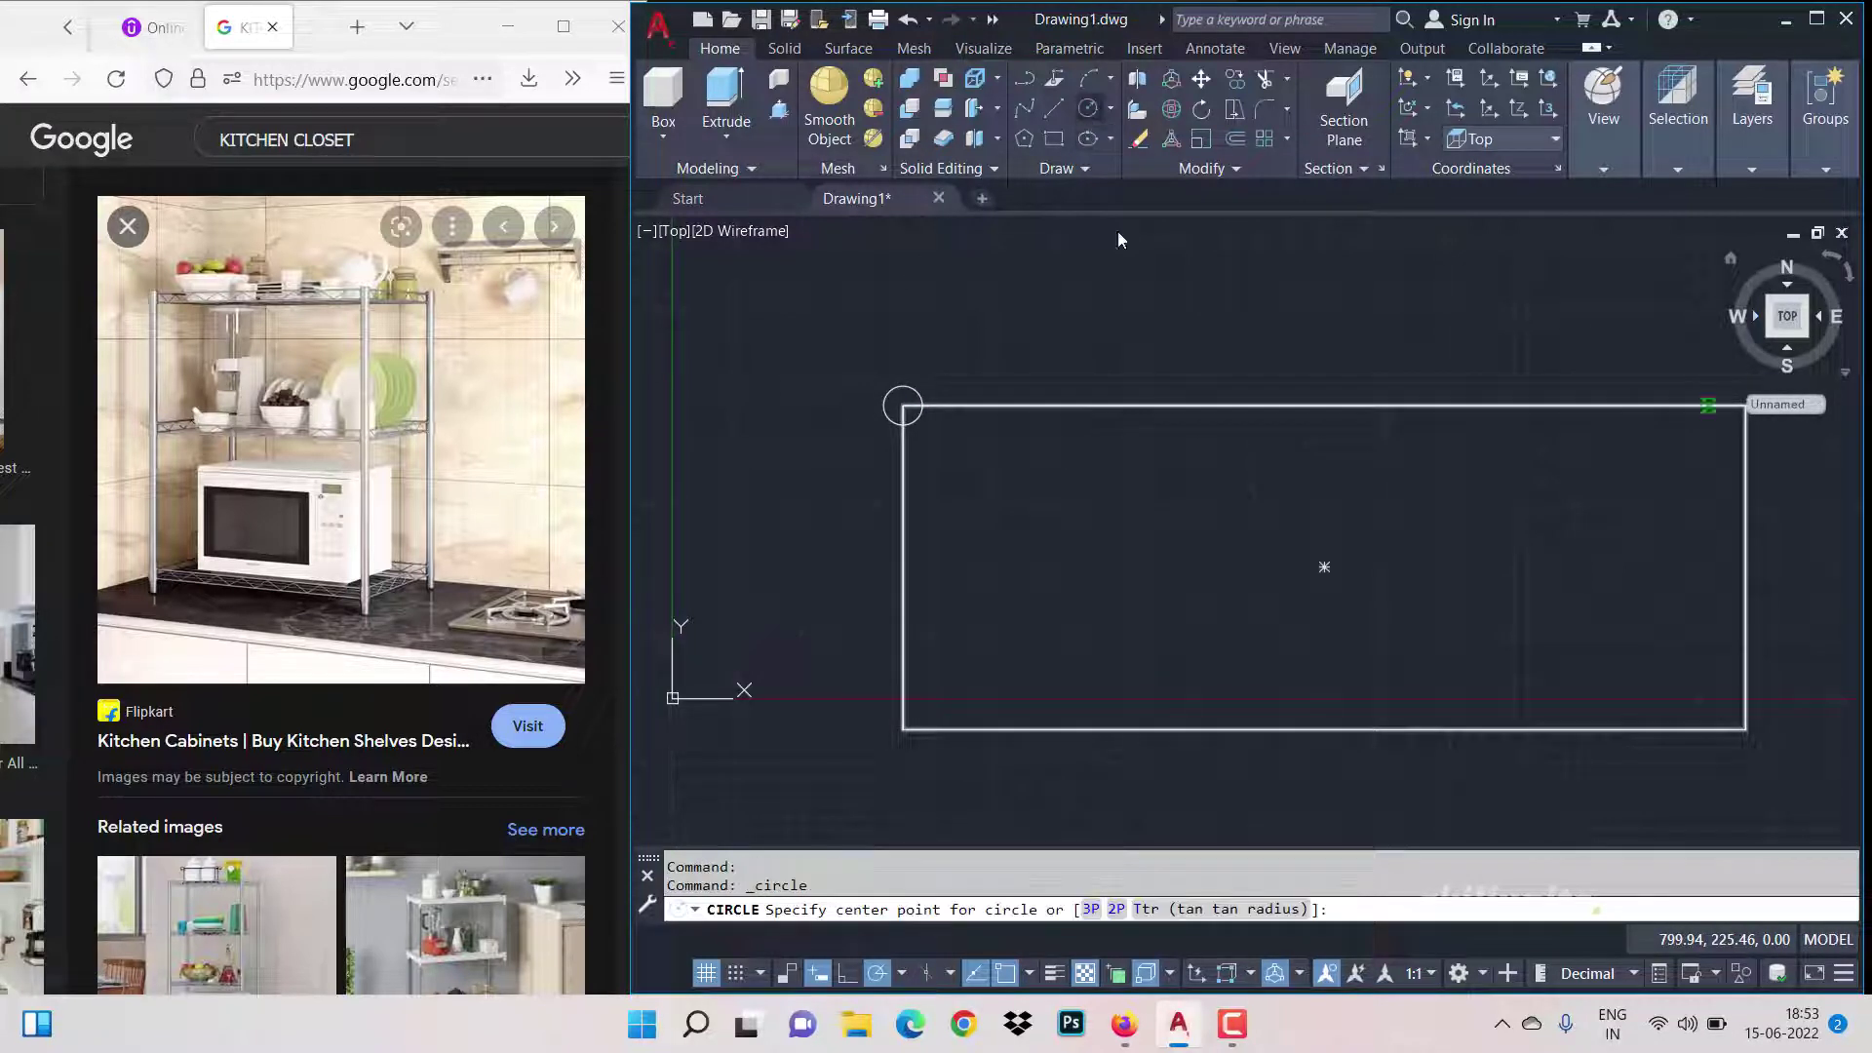
left_click(801, 493)
type("2.5")
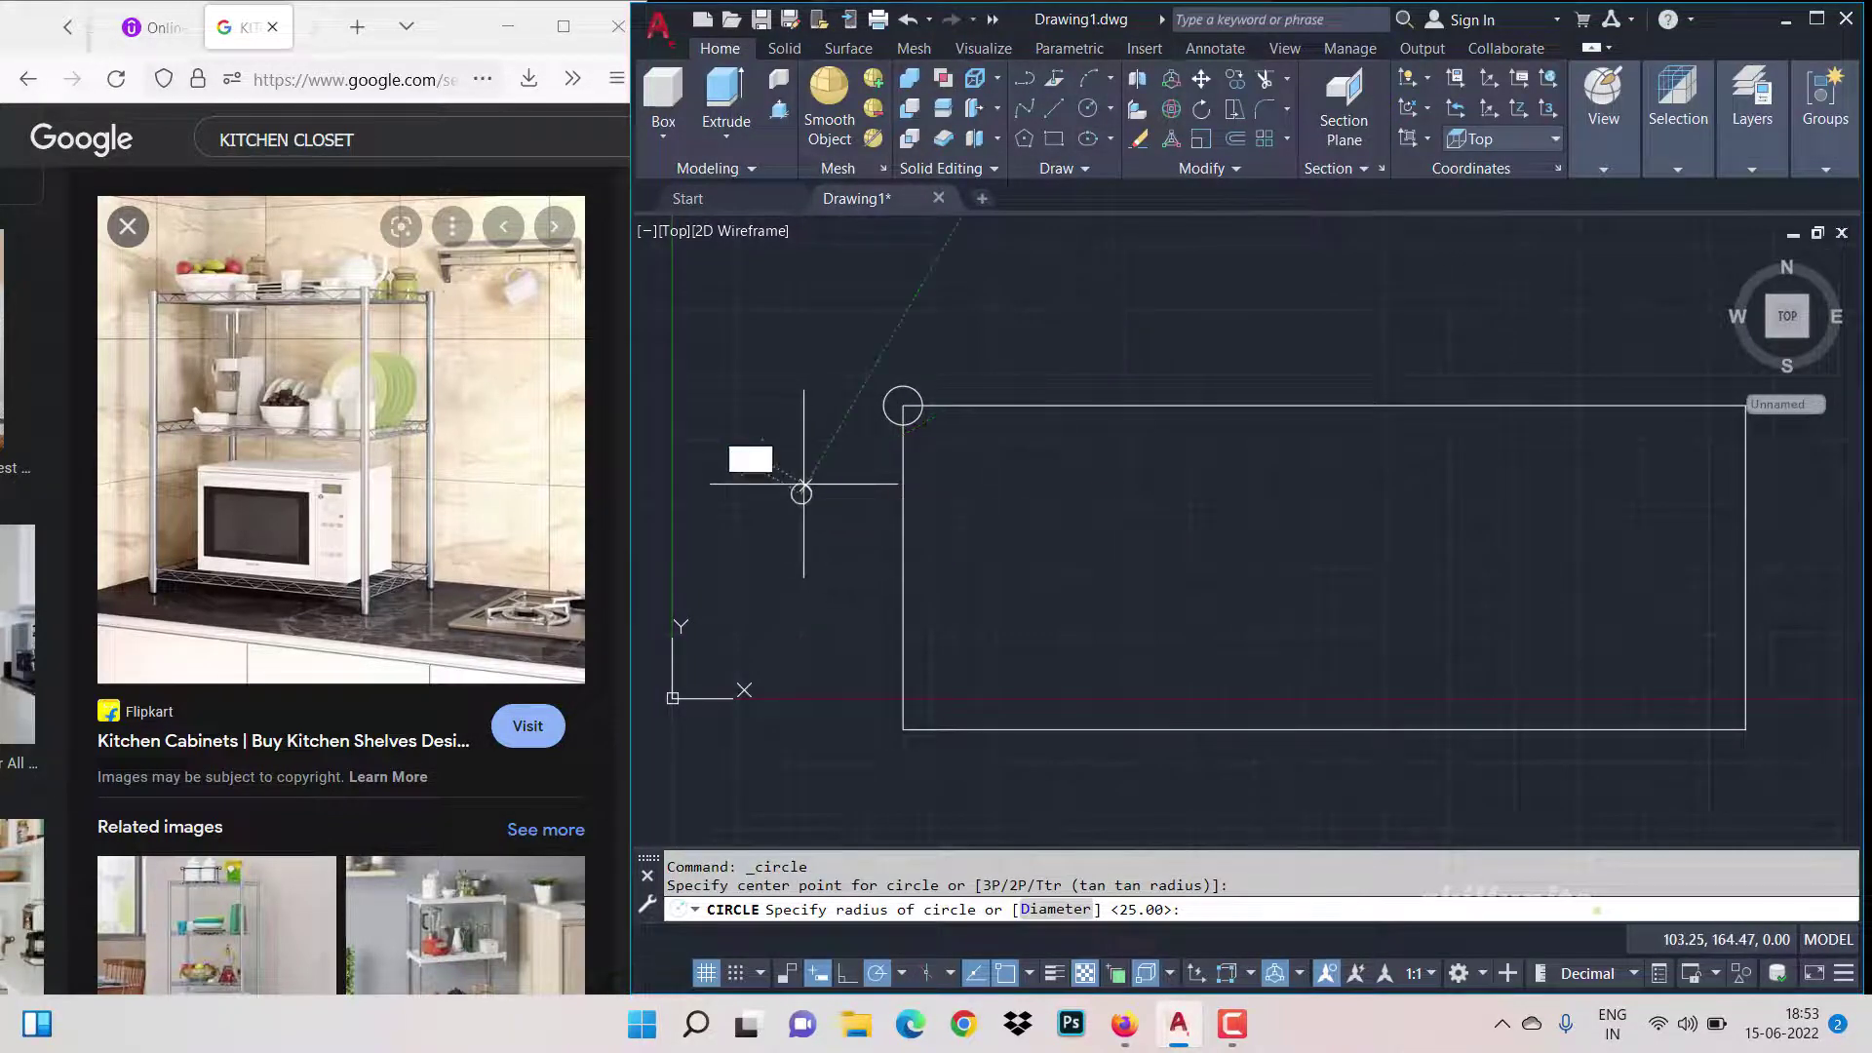
key("Return")
scroll(832, 504, "up", 2)
scroll(760, 479, "up", 4)
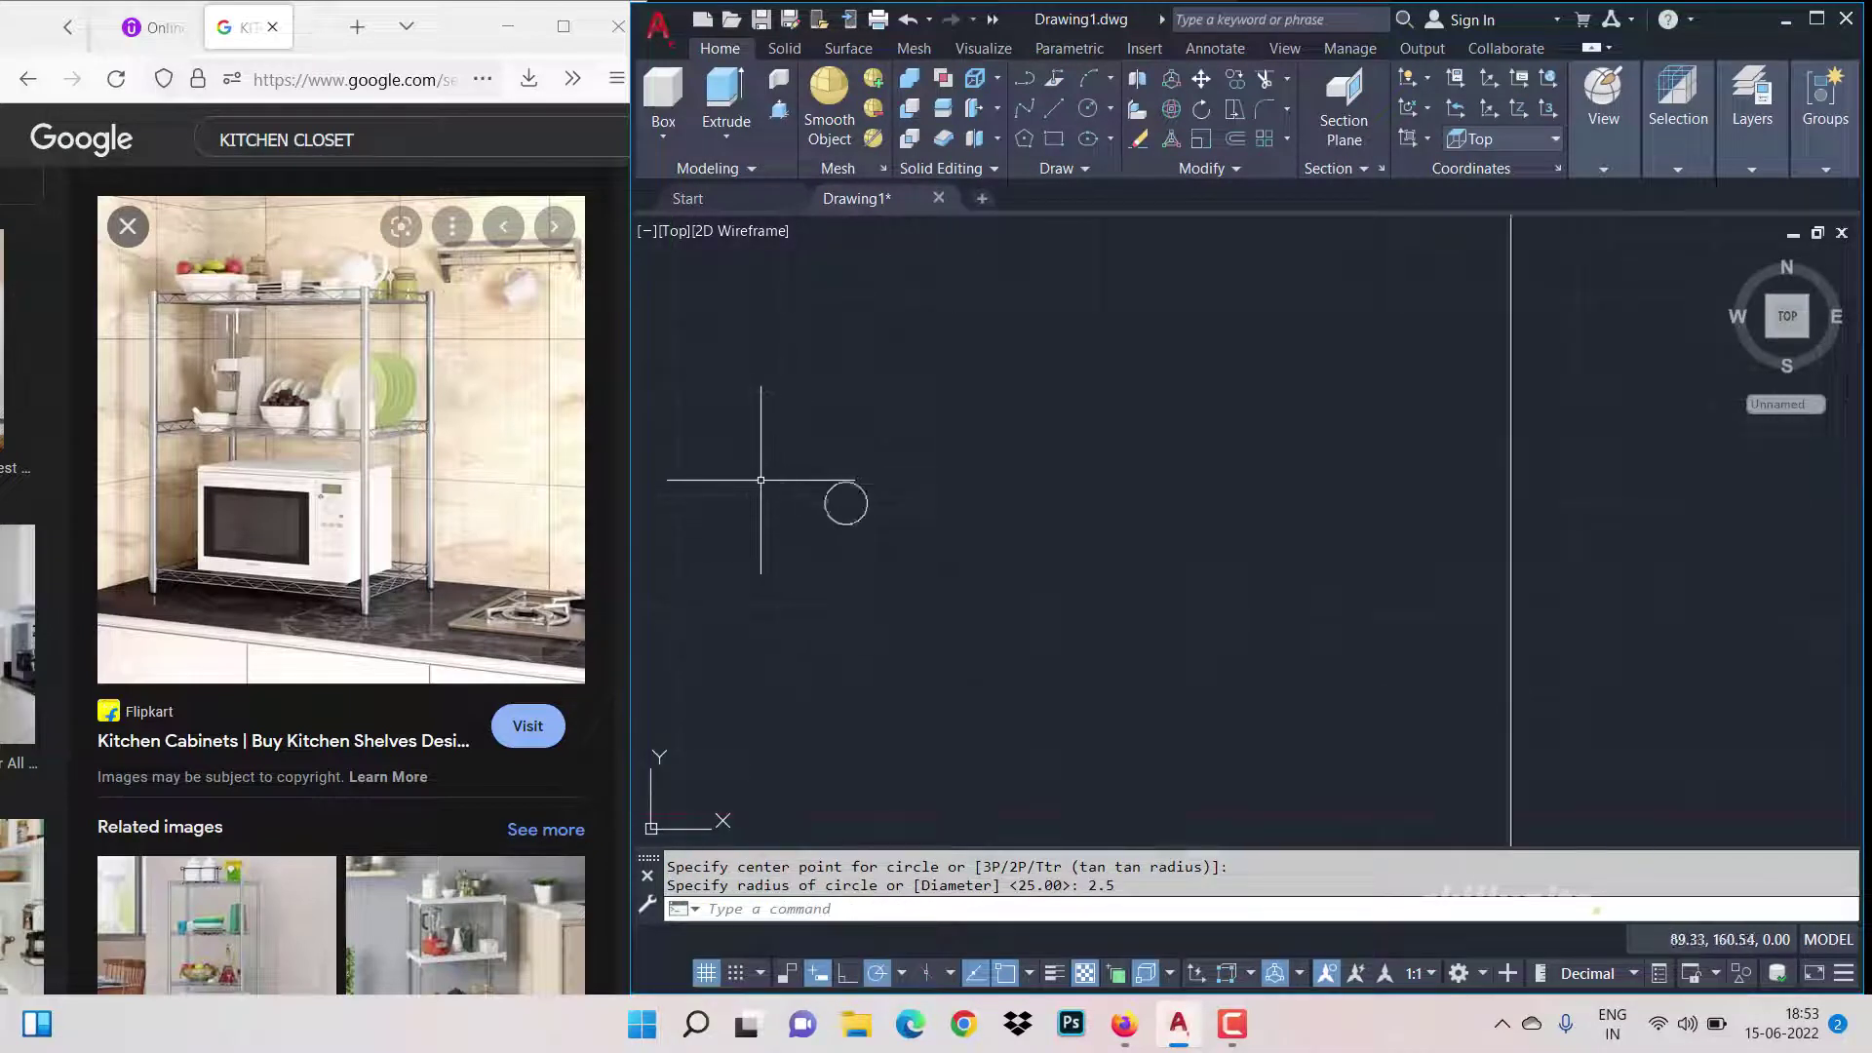
Step: Set the small circle's radius to 4 mm by stretching its right quadrant grip
left_click(922, 497)
left_click(929, 517)
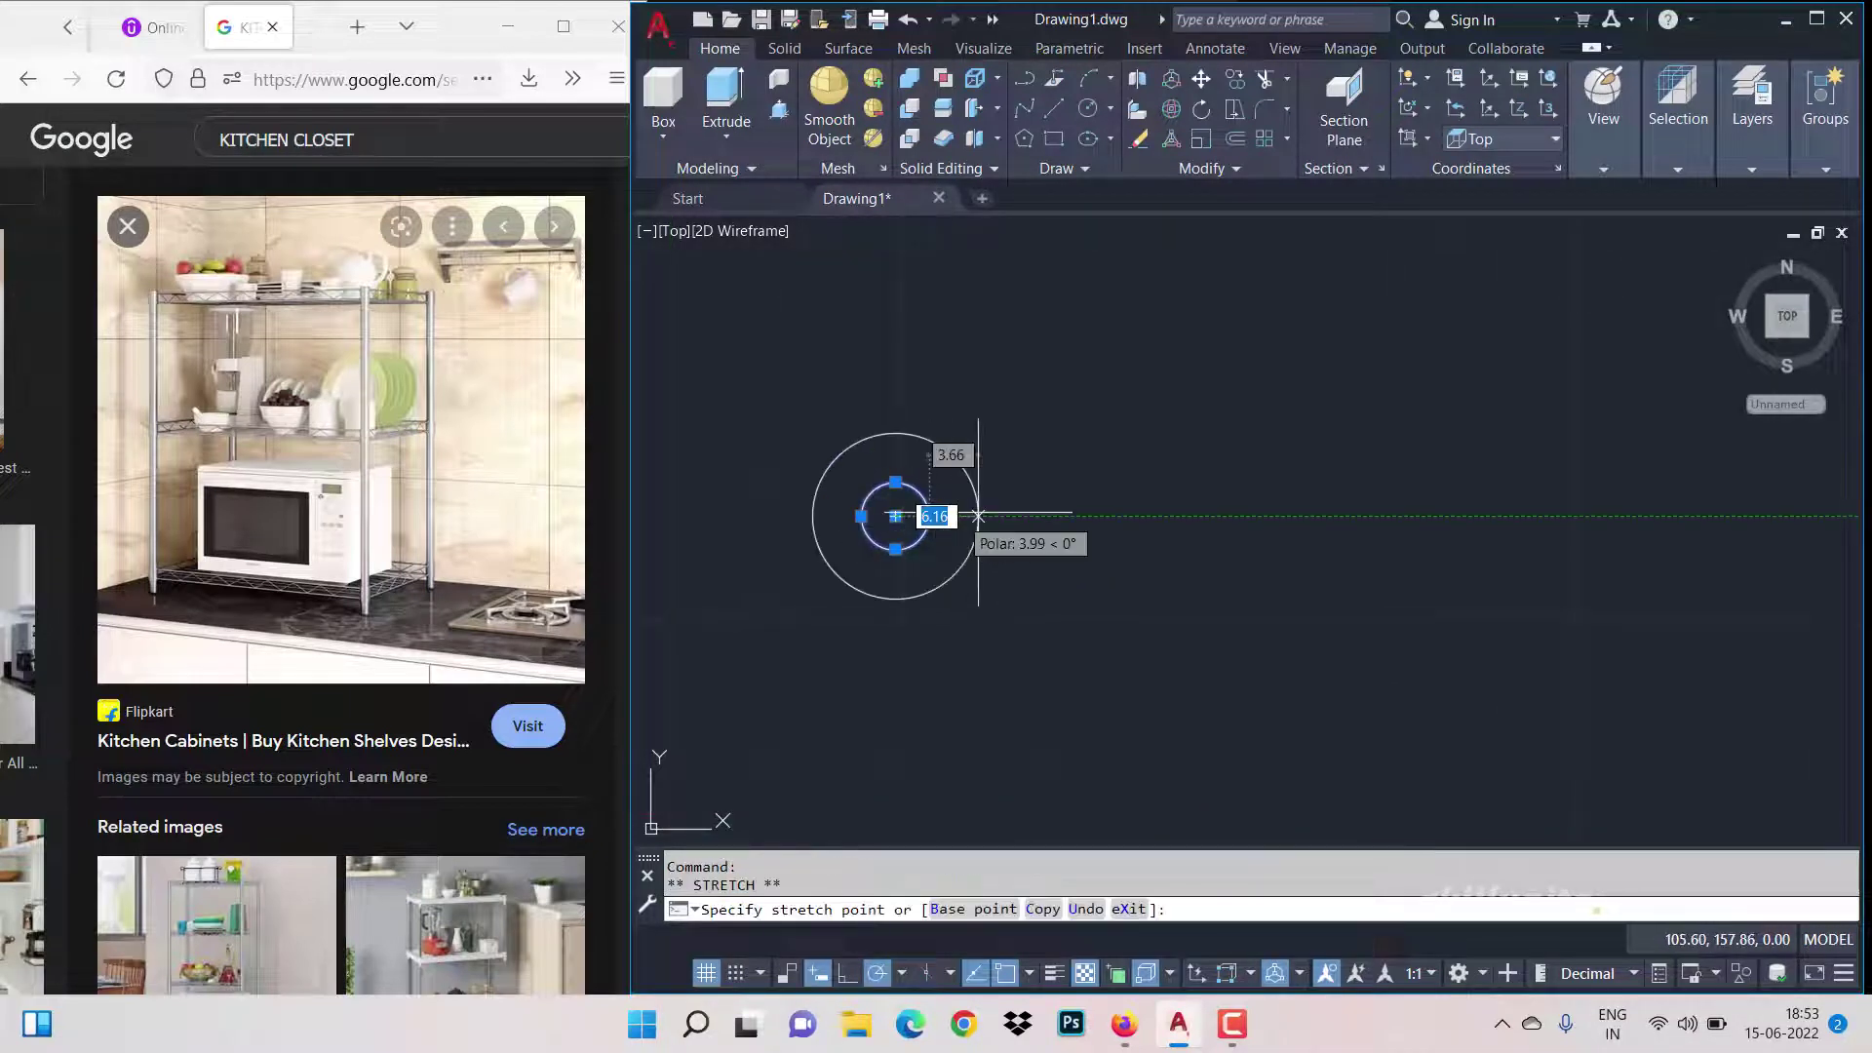
type("4")
key("Escape")
scroll(1017, 514, "down", 3)
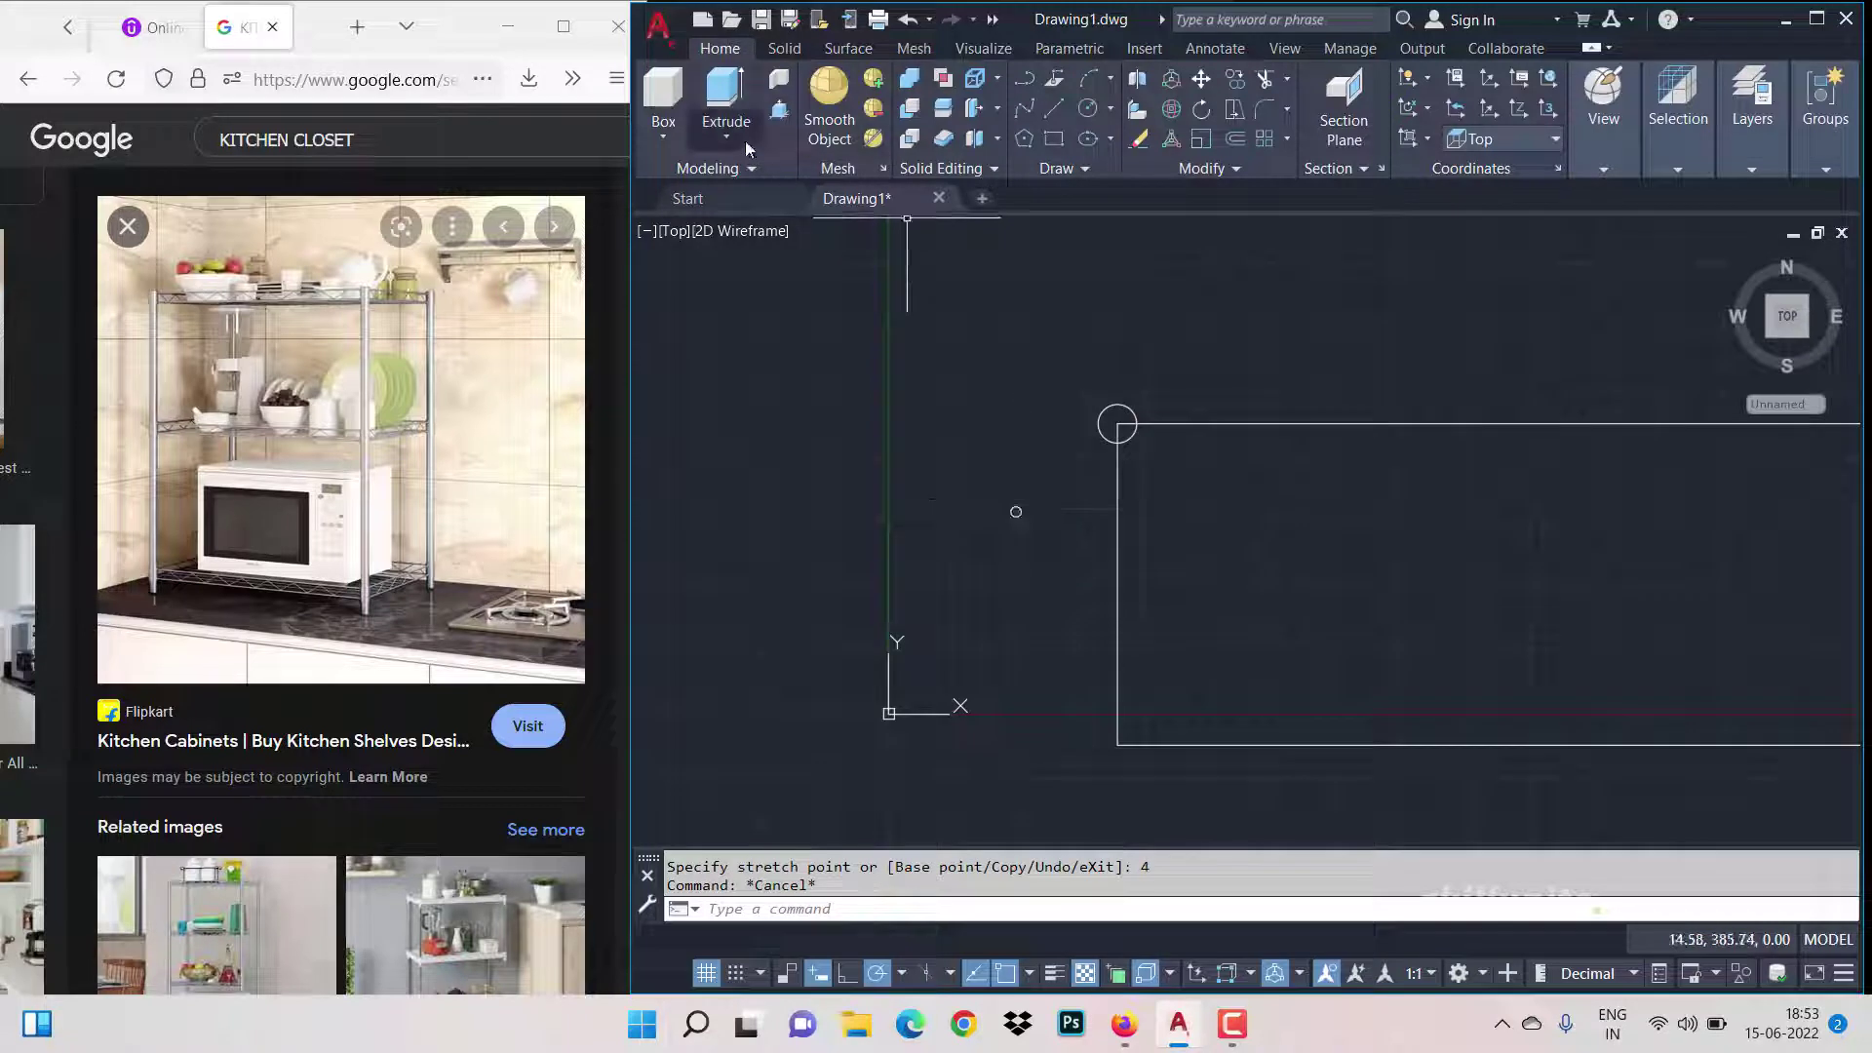
Step: Sweep the small circle along the rectangle to form a solid tubular shelf frame
left_click(745, 140)
left_click(749, 326)
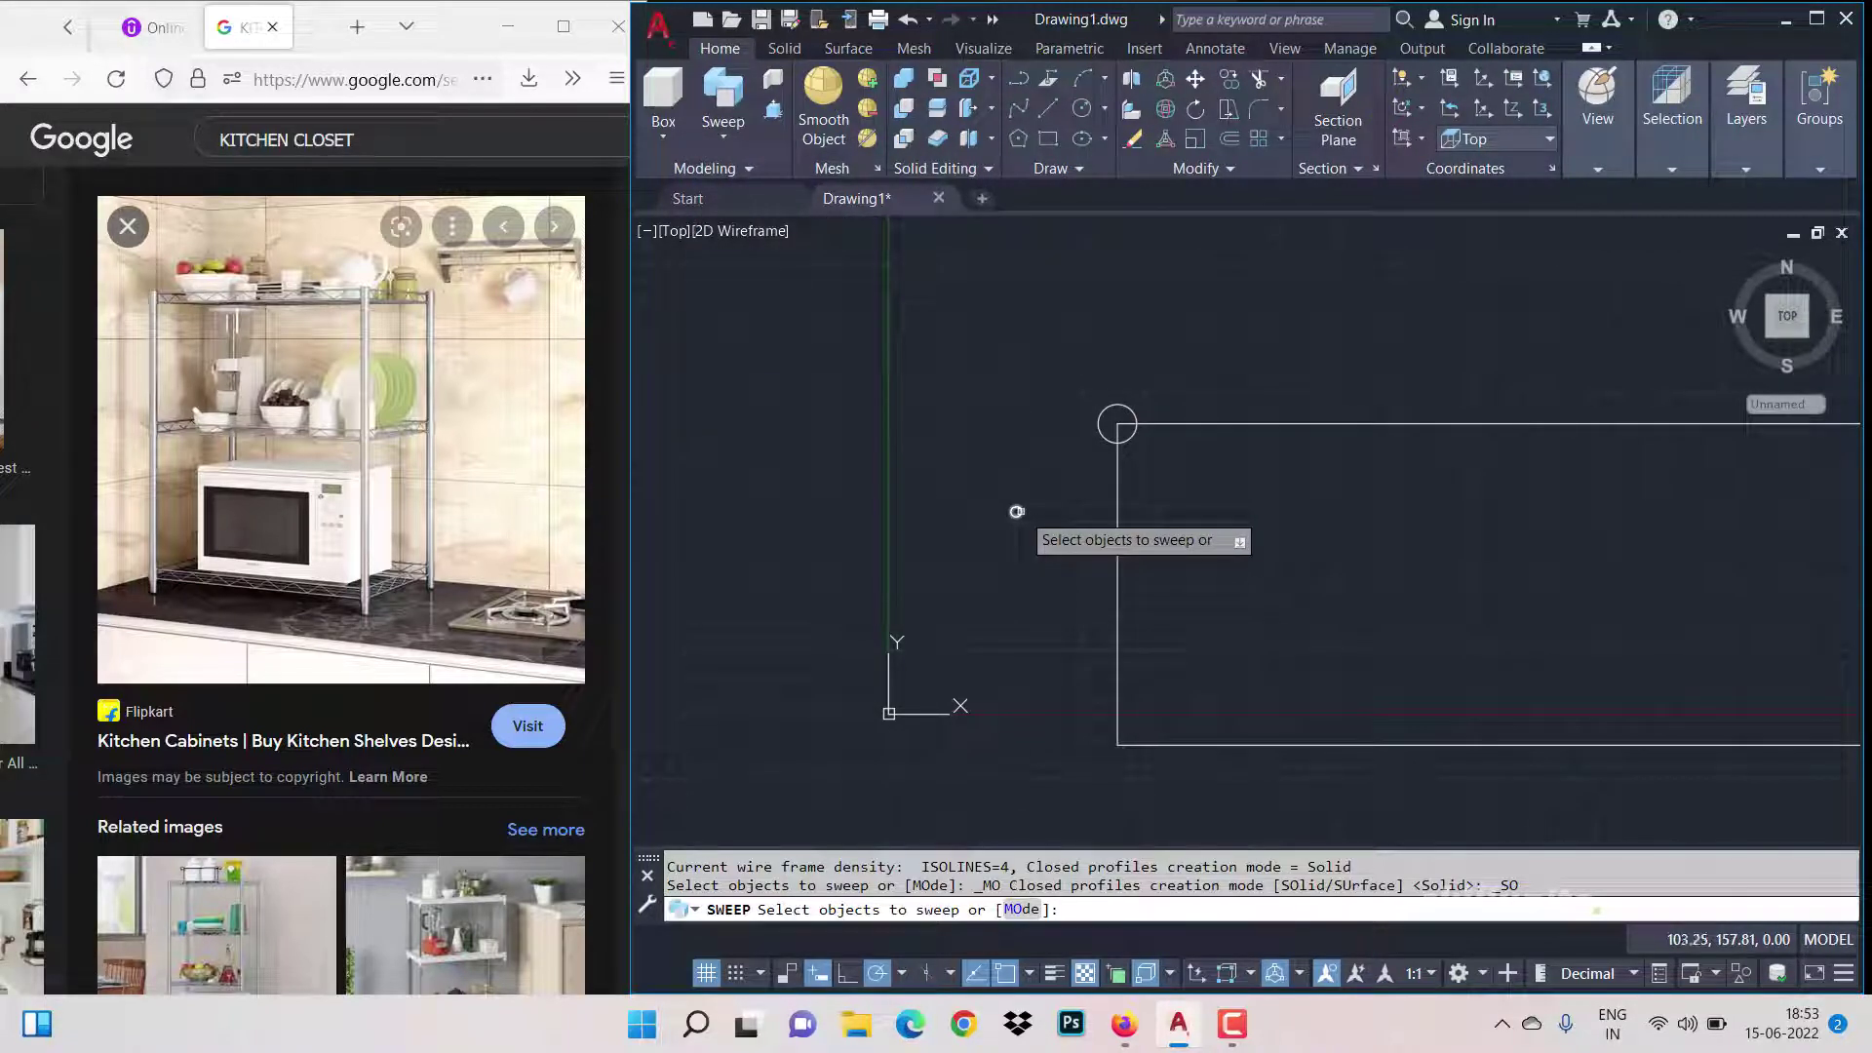
left_click(1120, 501)
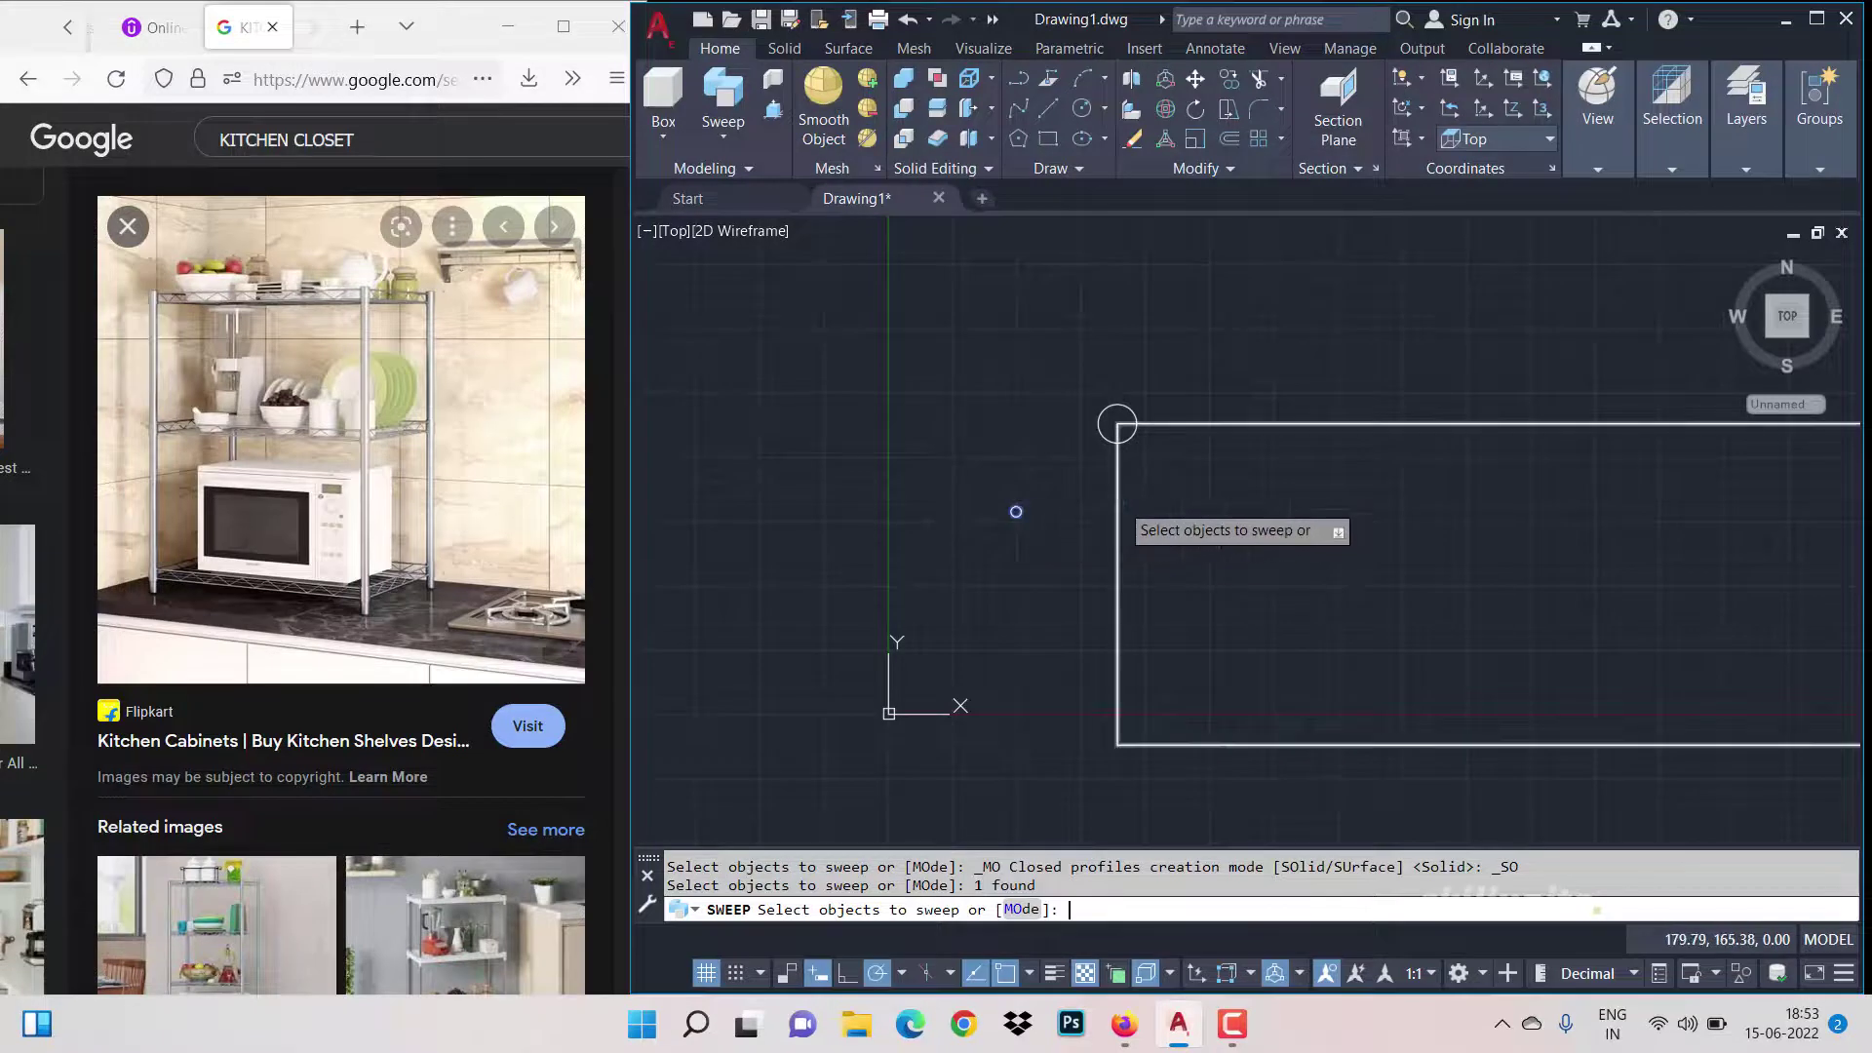
key("Return")
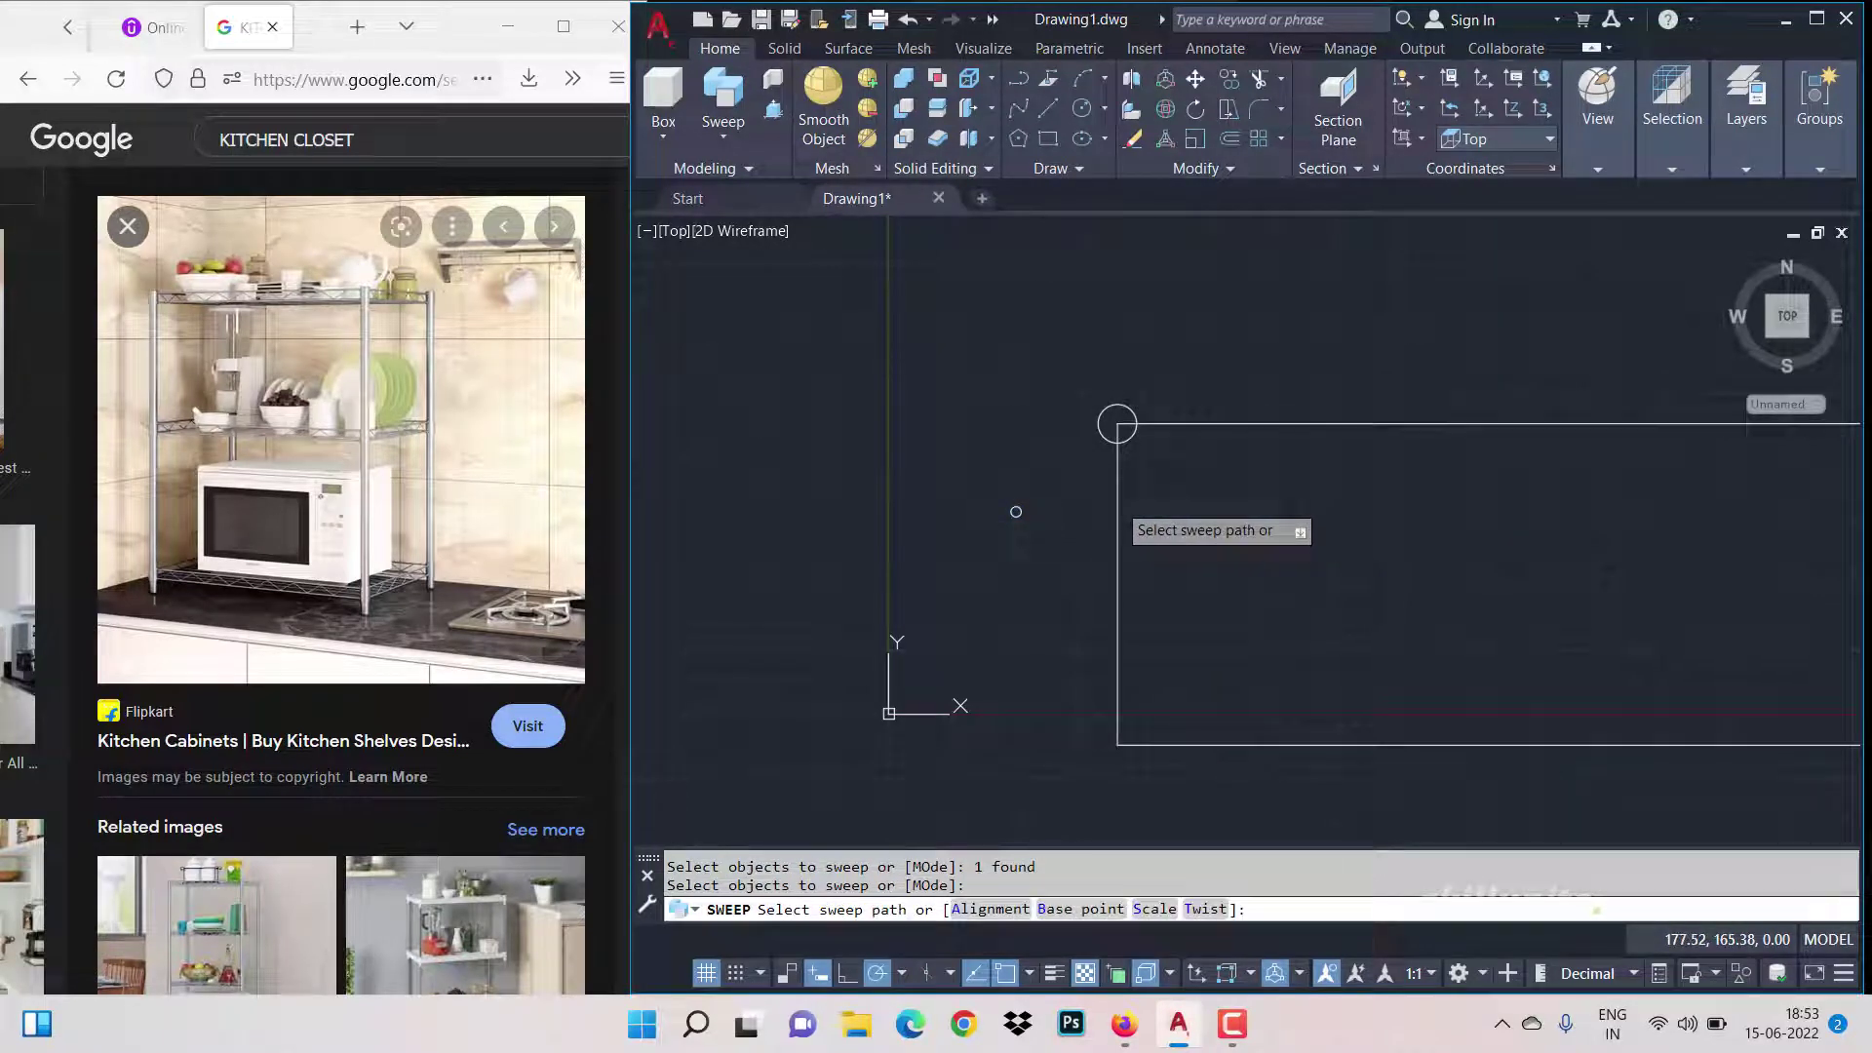
key("Escape")
Step: Change the visual style to Shades of Gray and check the swept frame
left_click(1597, 122)
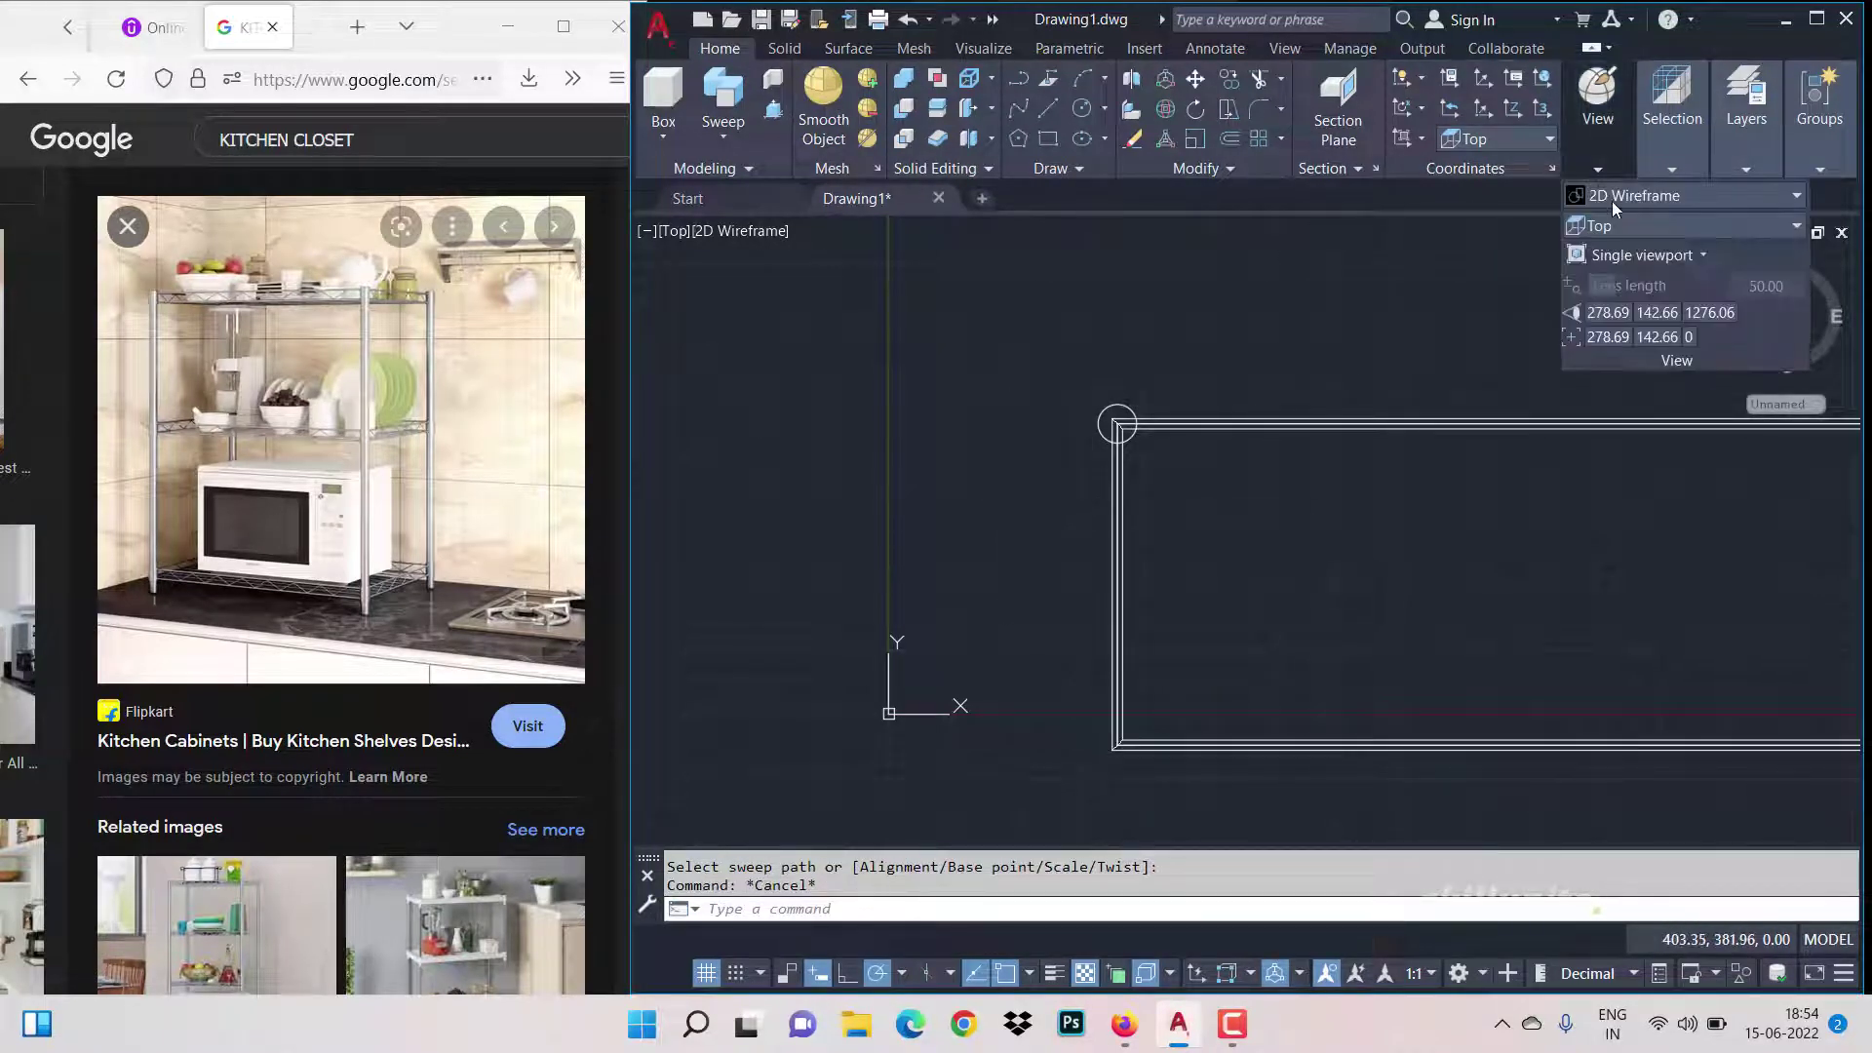
left_click(1612, 197)
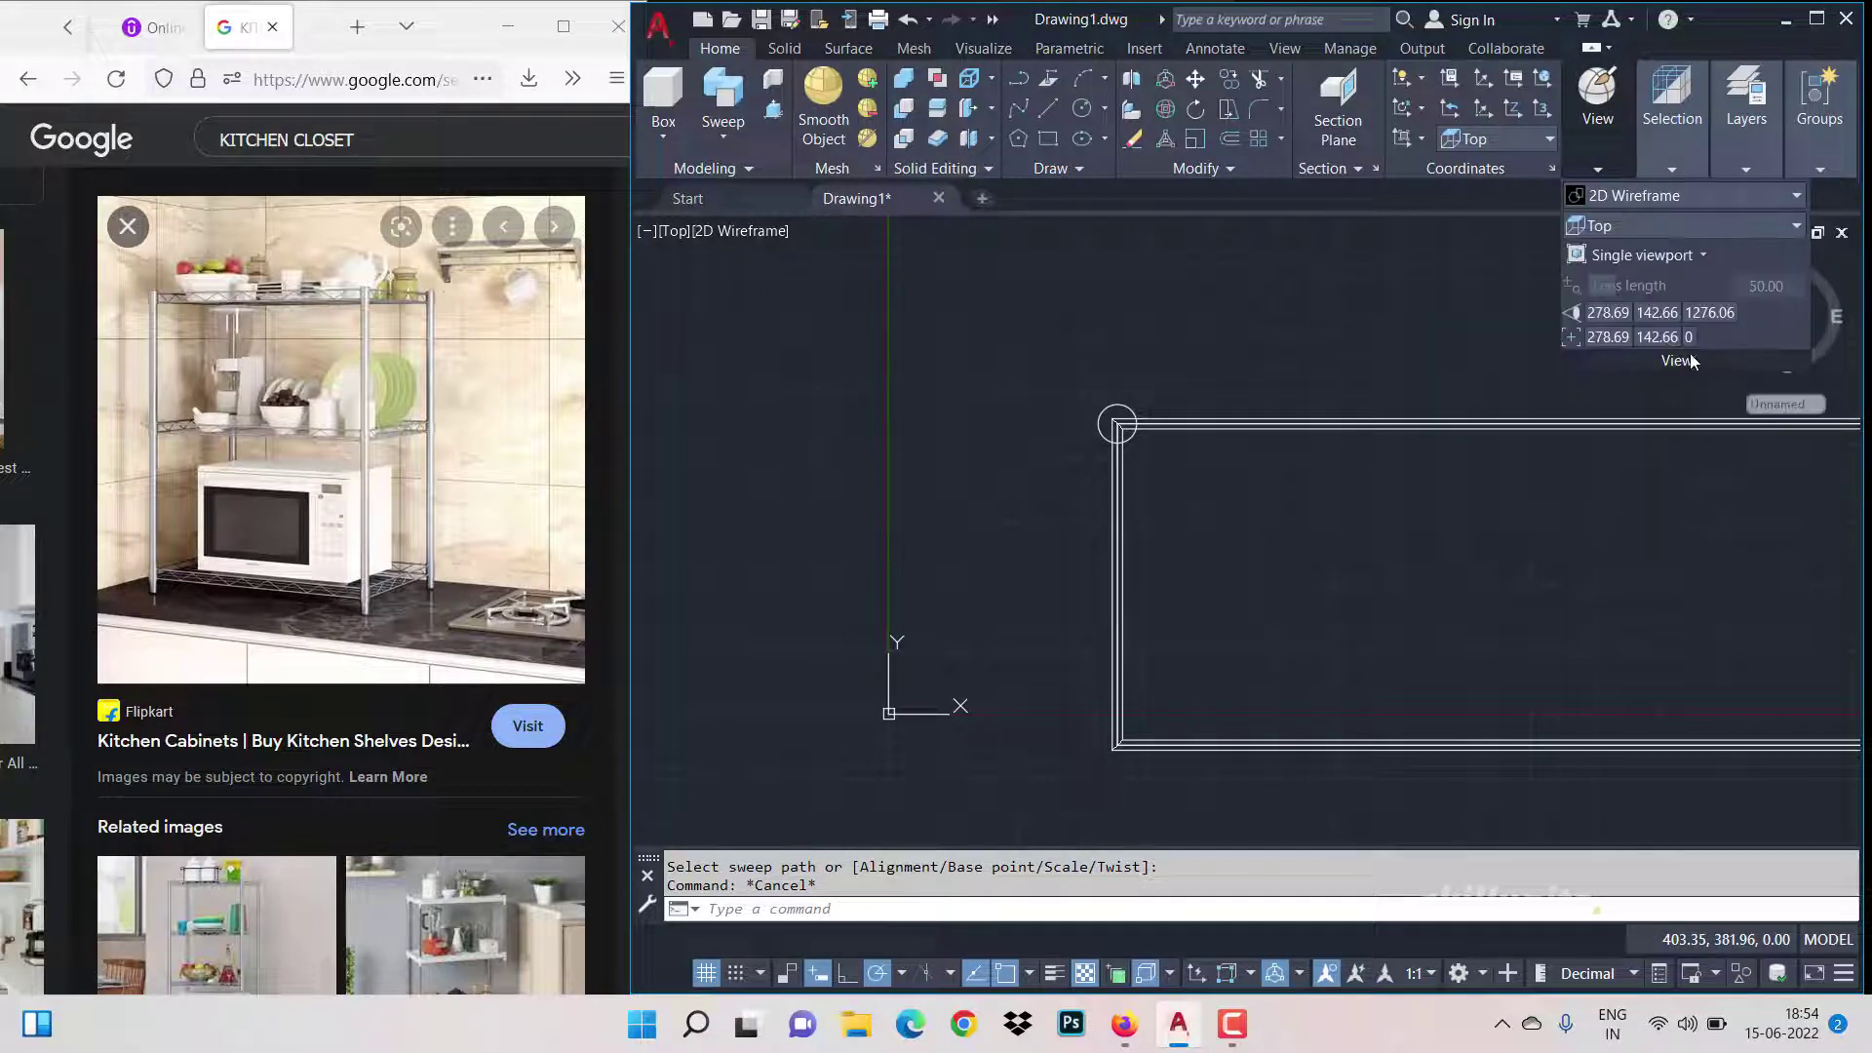
scroll(1019, 395, "down", 2)
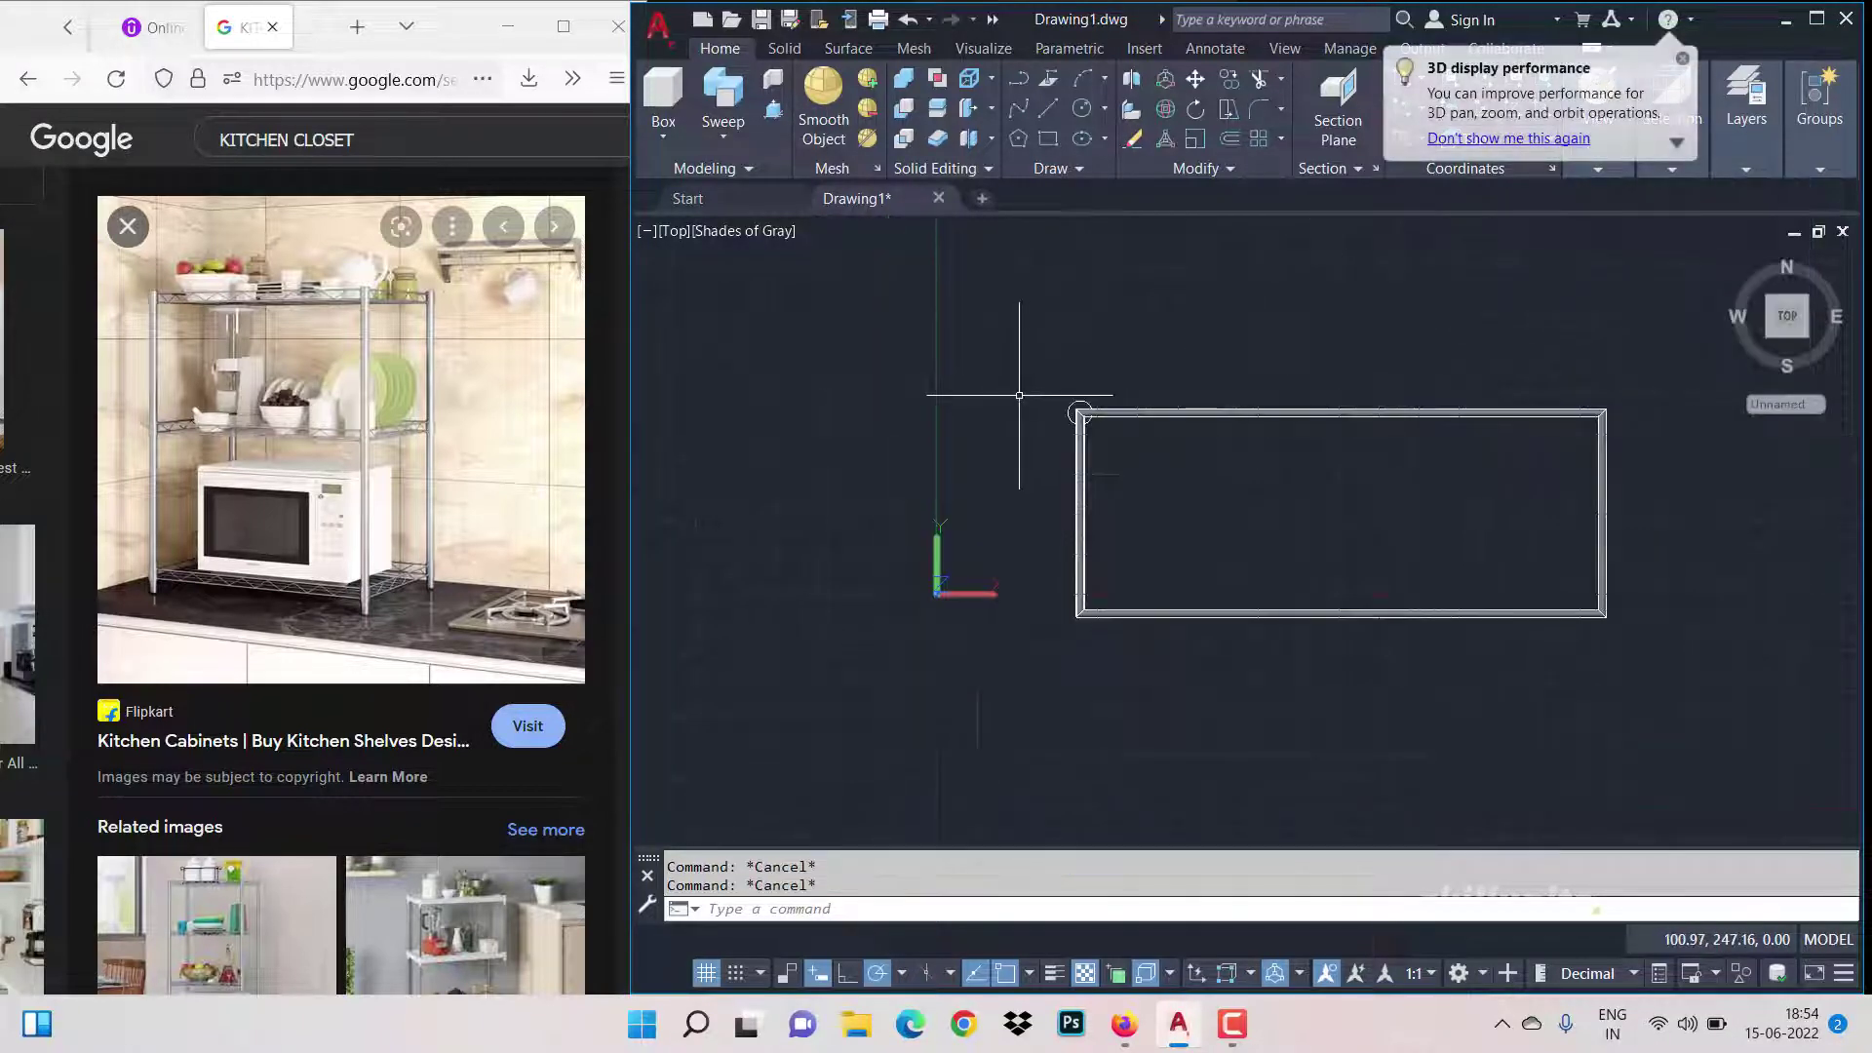
scroll(1648, 429, "up", 2)
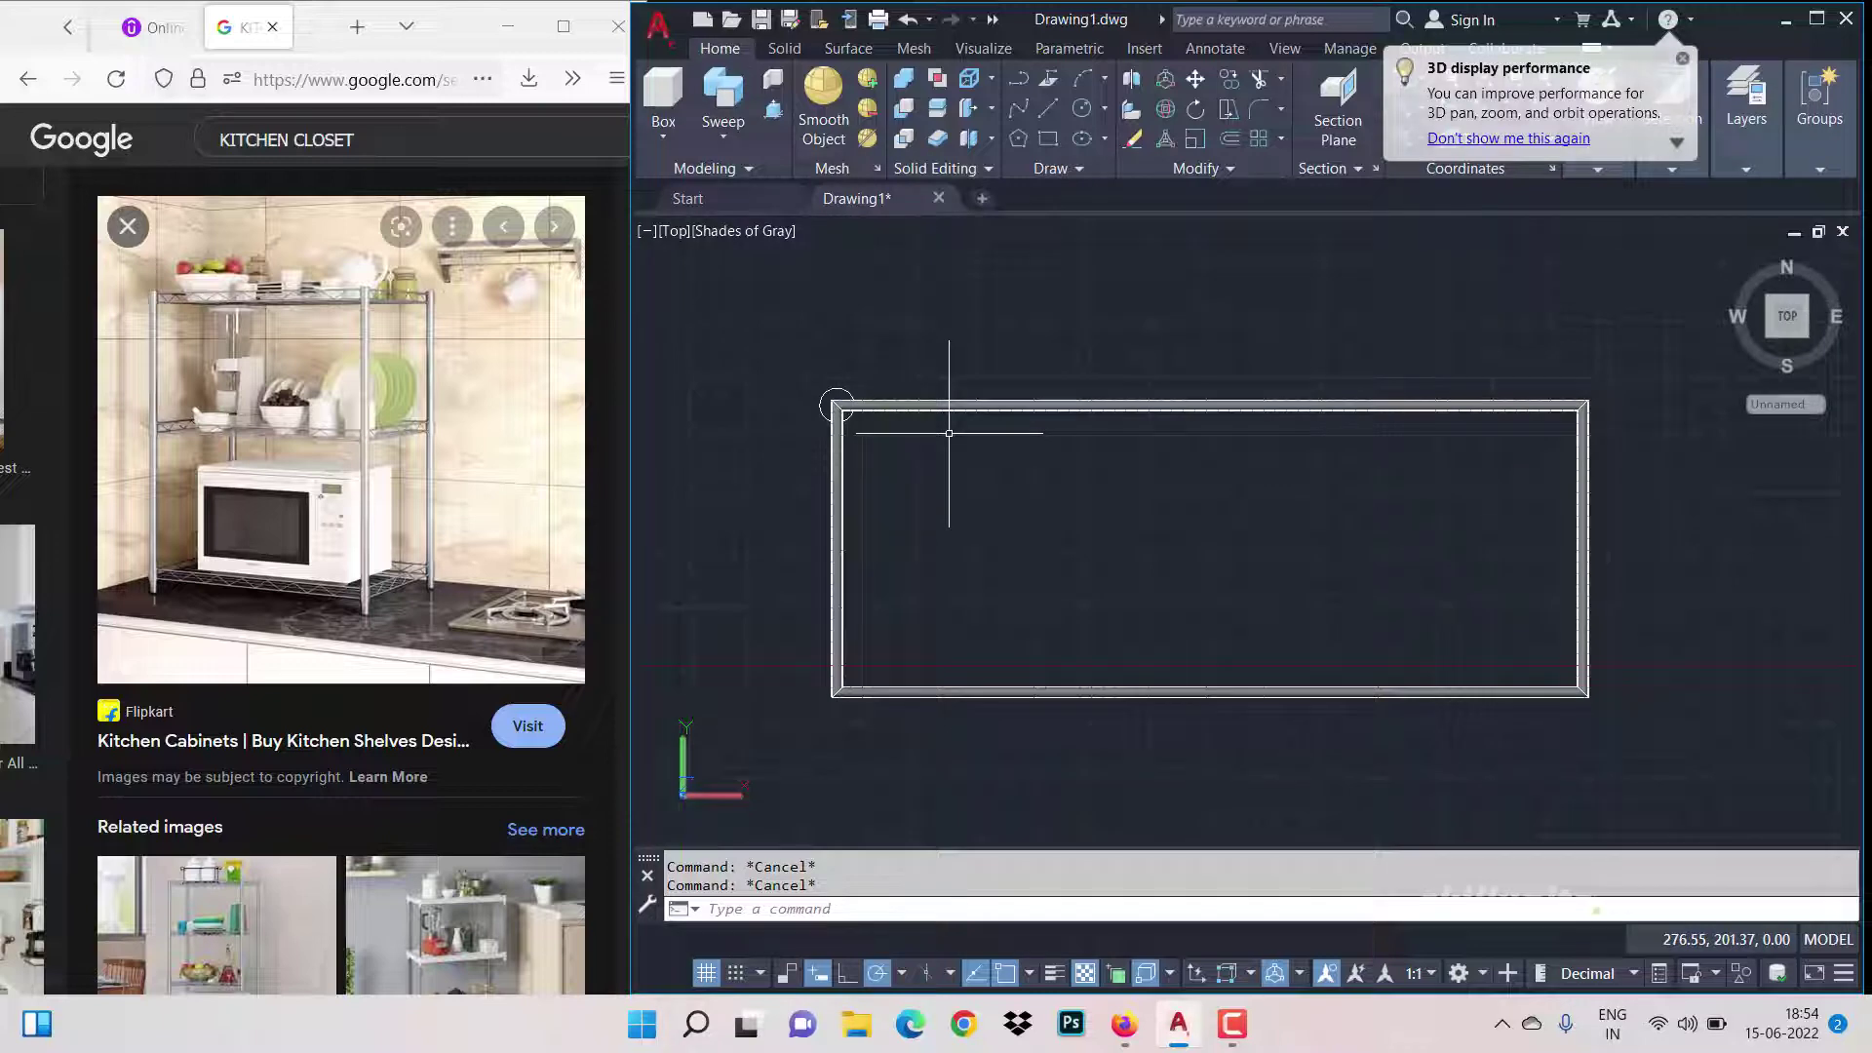
Step: Extrude the circle at the frame's corner to a height of 1200 to form a corner post
left_click(727, 147)
left_click(752, 179)
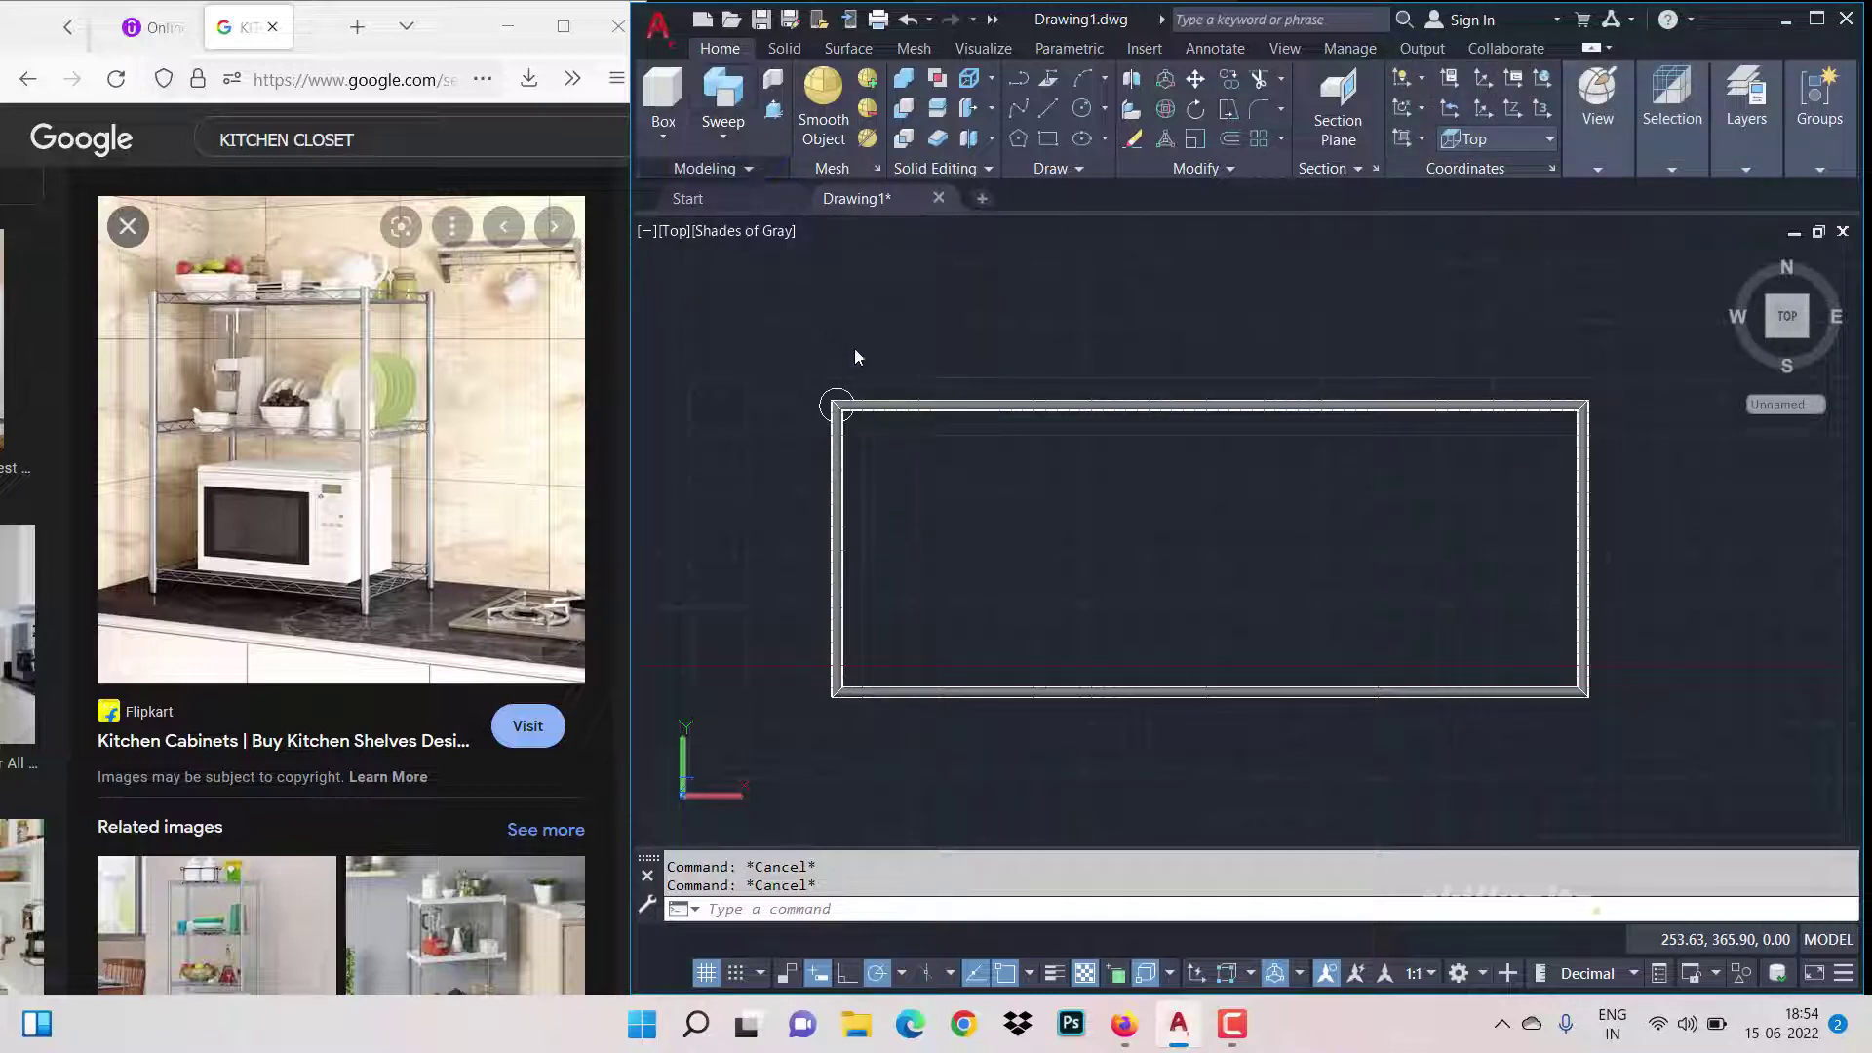
left_click(836, 405)
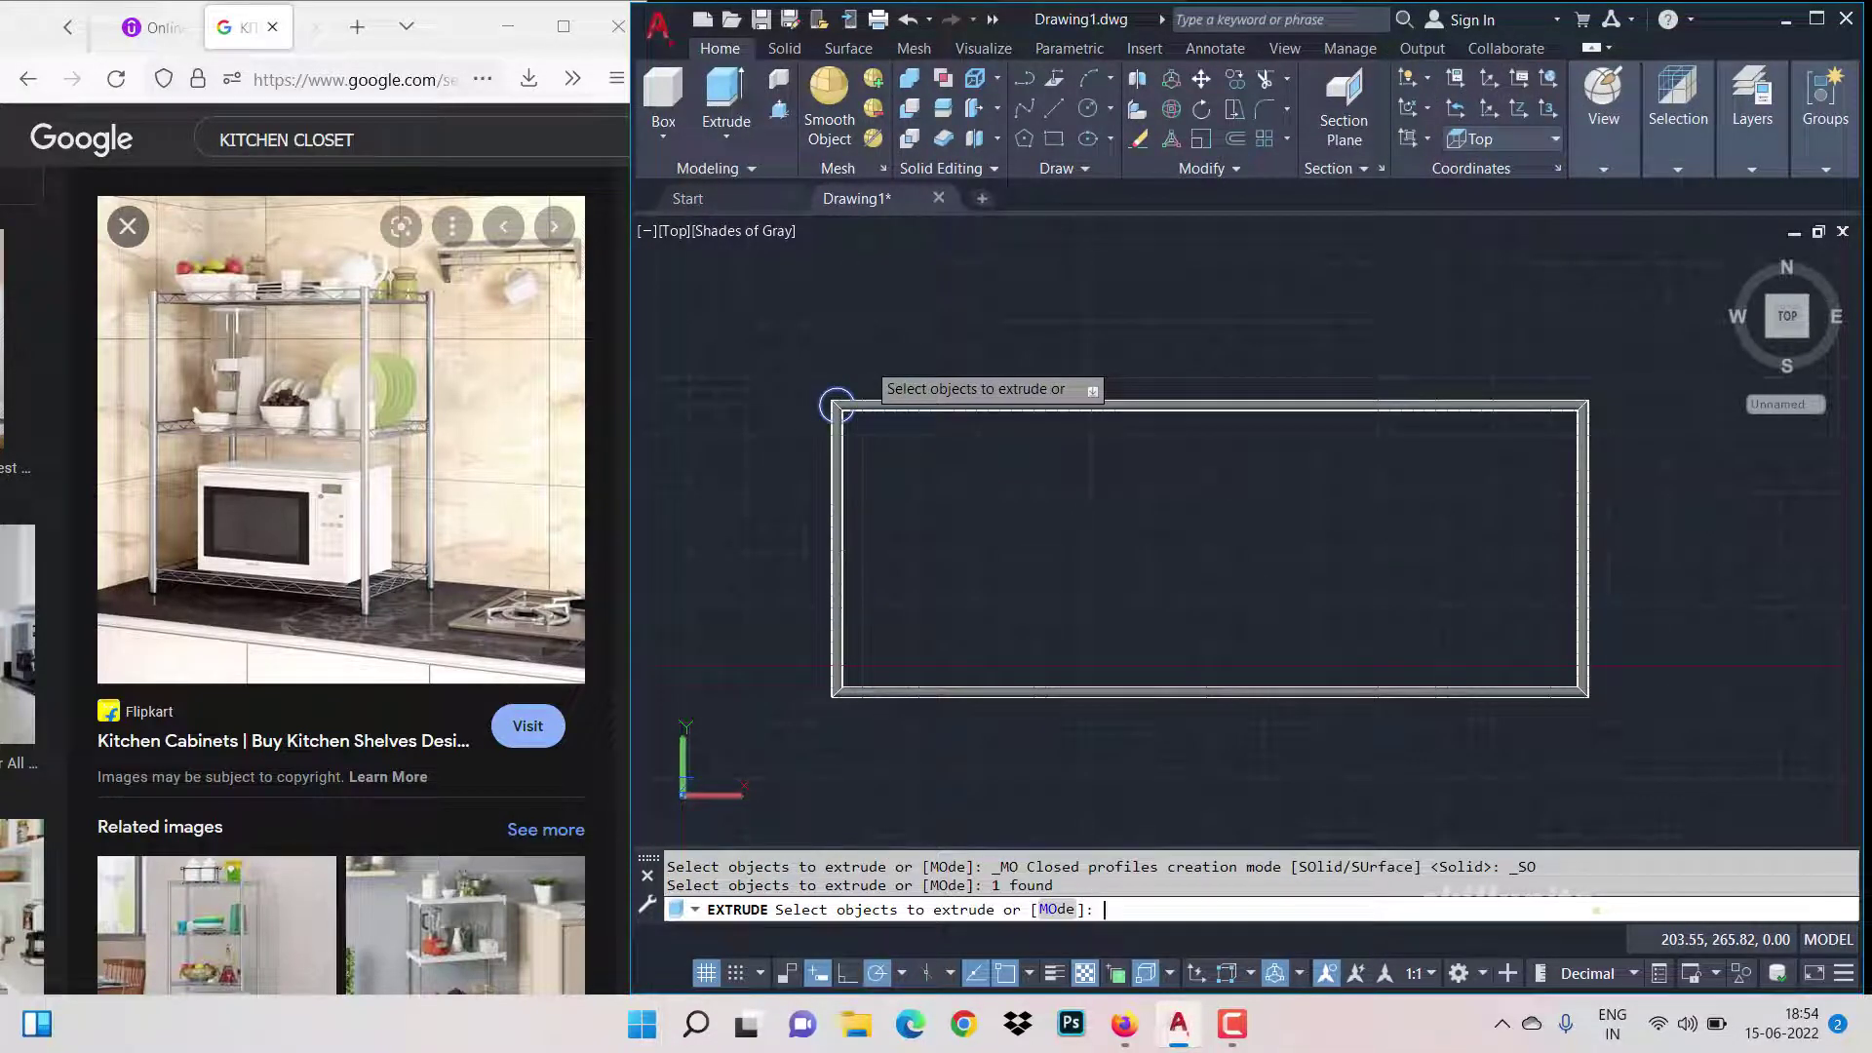
key("Return")
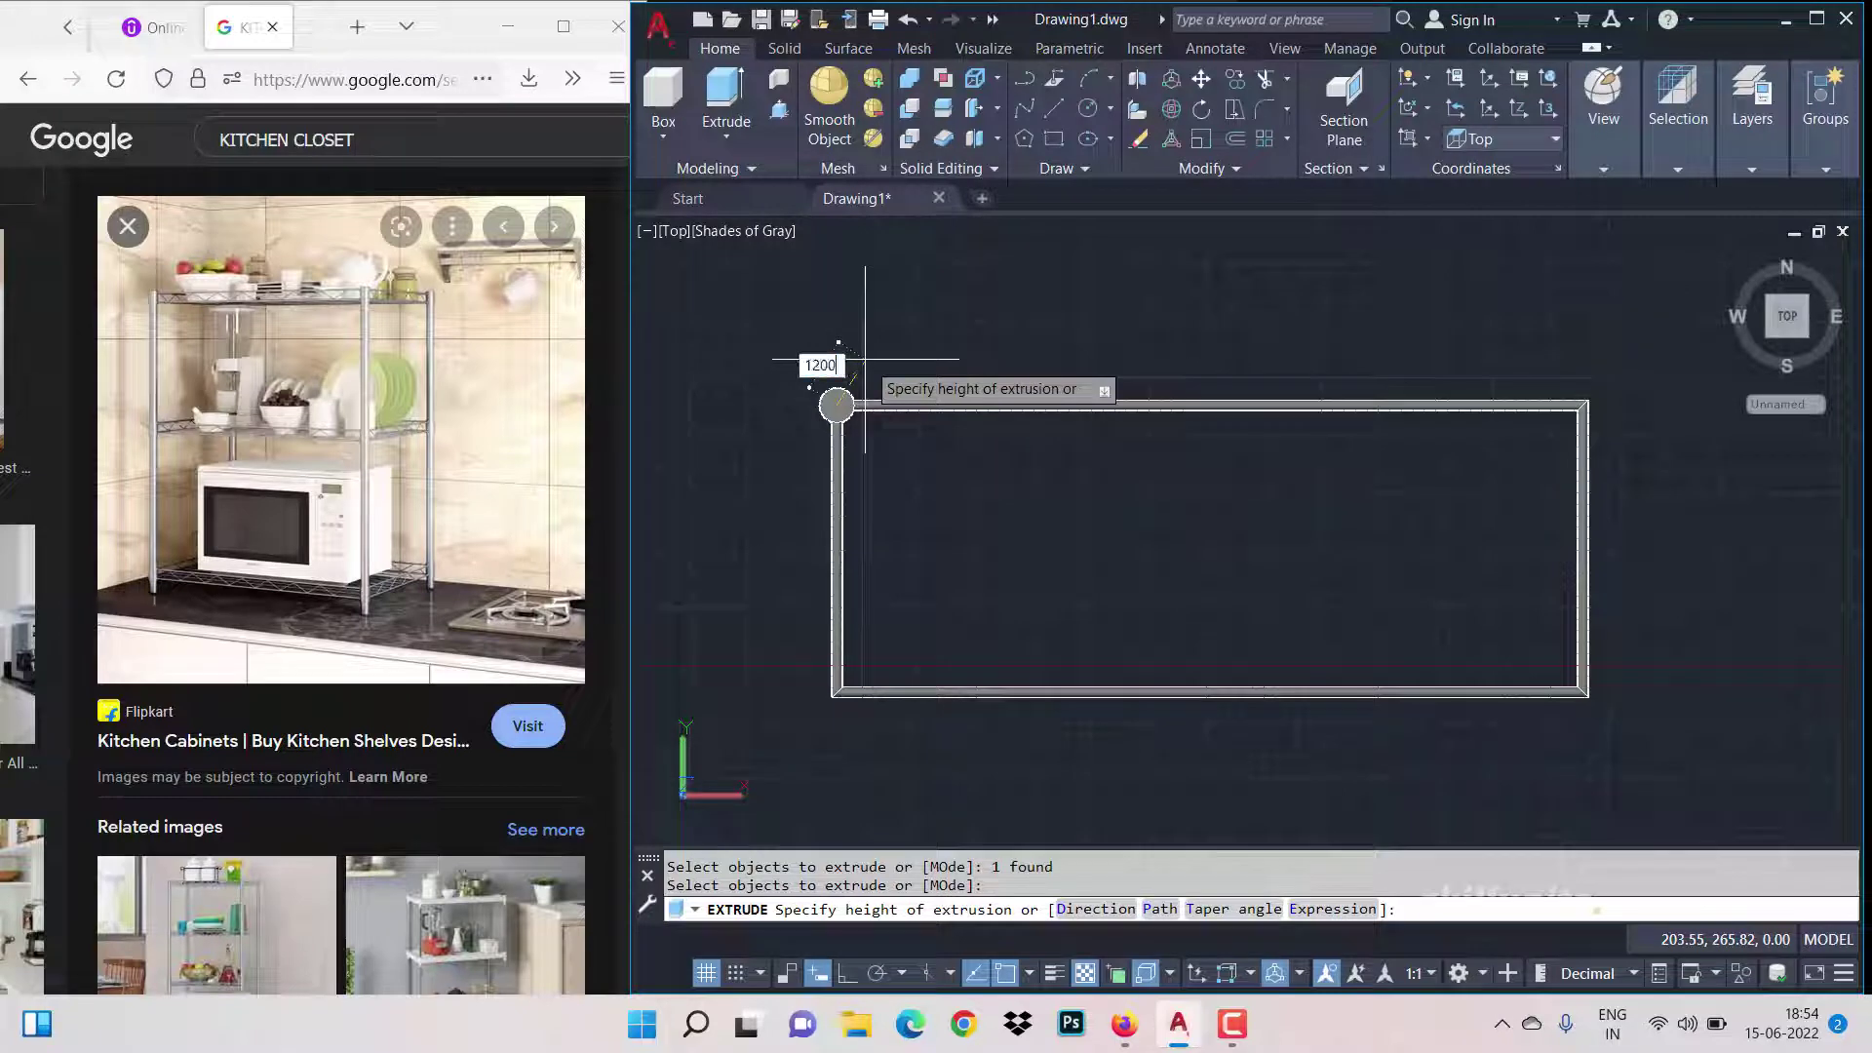
key("Return")
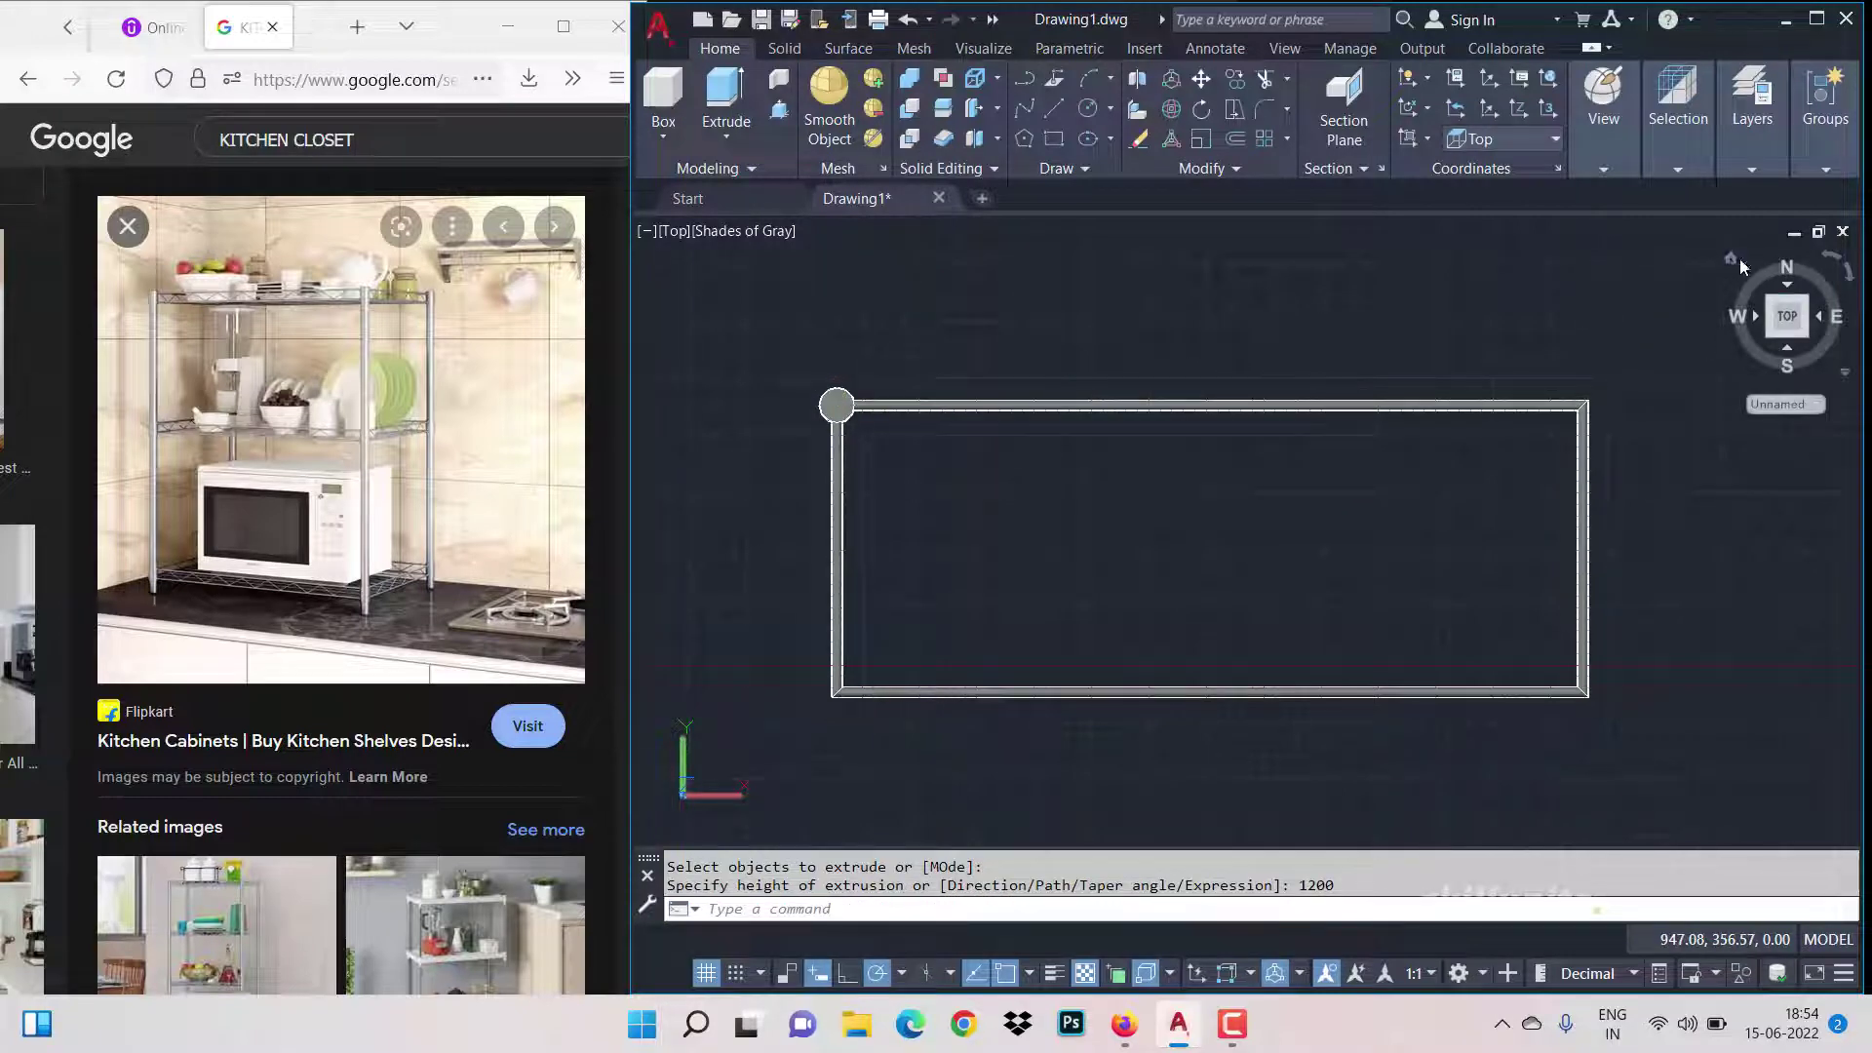
Step: Move the tubular shelf frame up 50 along the Z axis from the base of the post
left_click(1730, 259)
right_click(1732, 256)
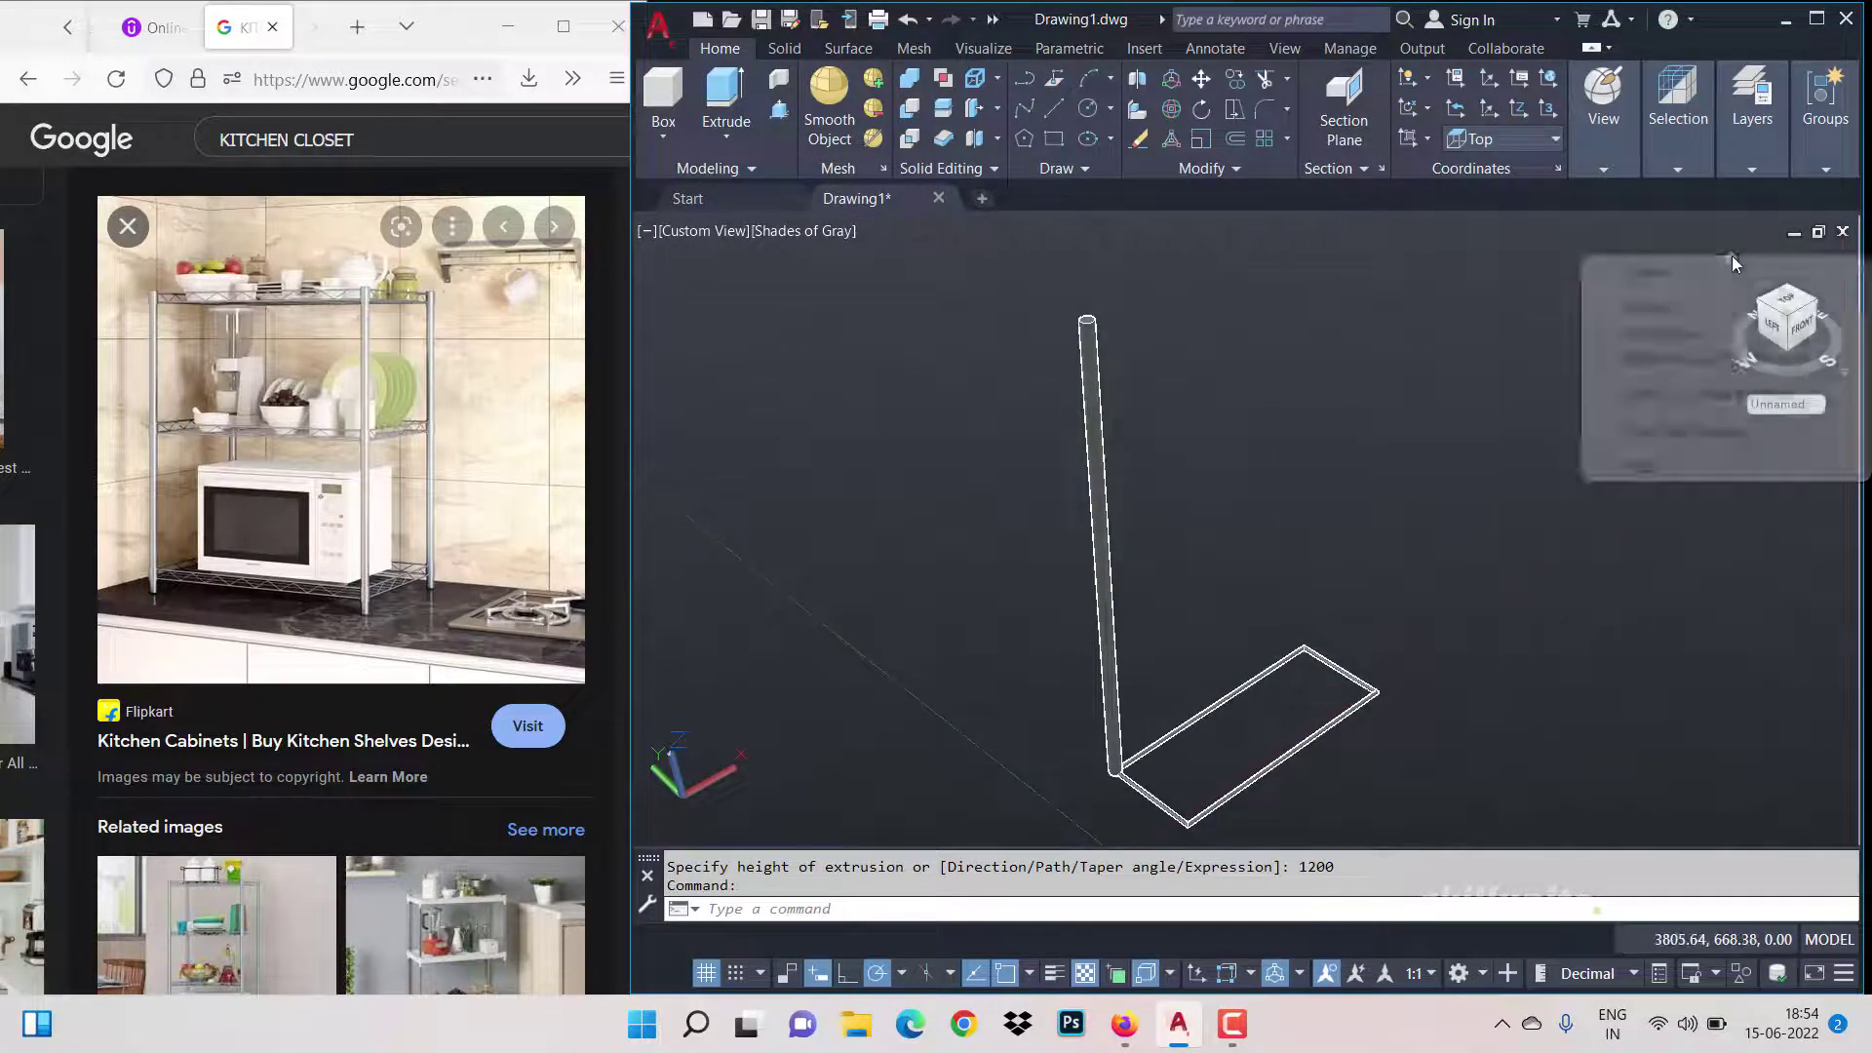
left_click(1712, 311)
scroll(1136, 551, "down", 3)
scroll(1250, 696, "up", 4)
left_click(1265, 692)
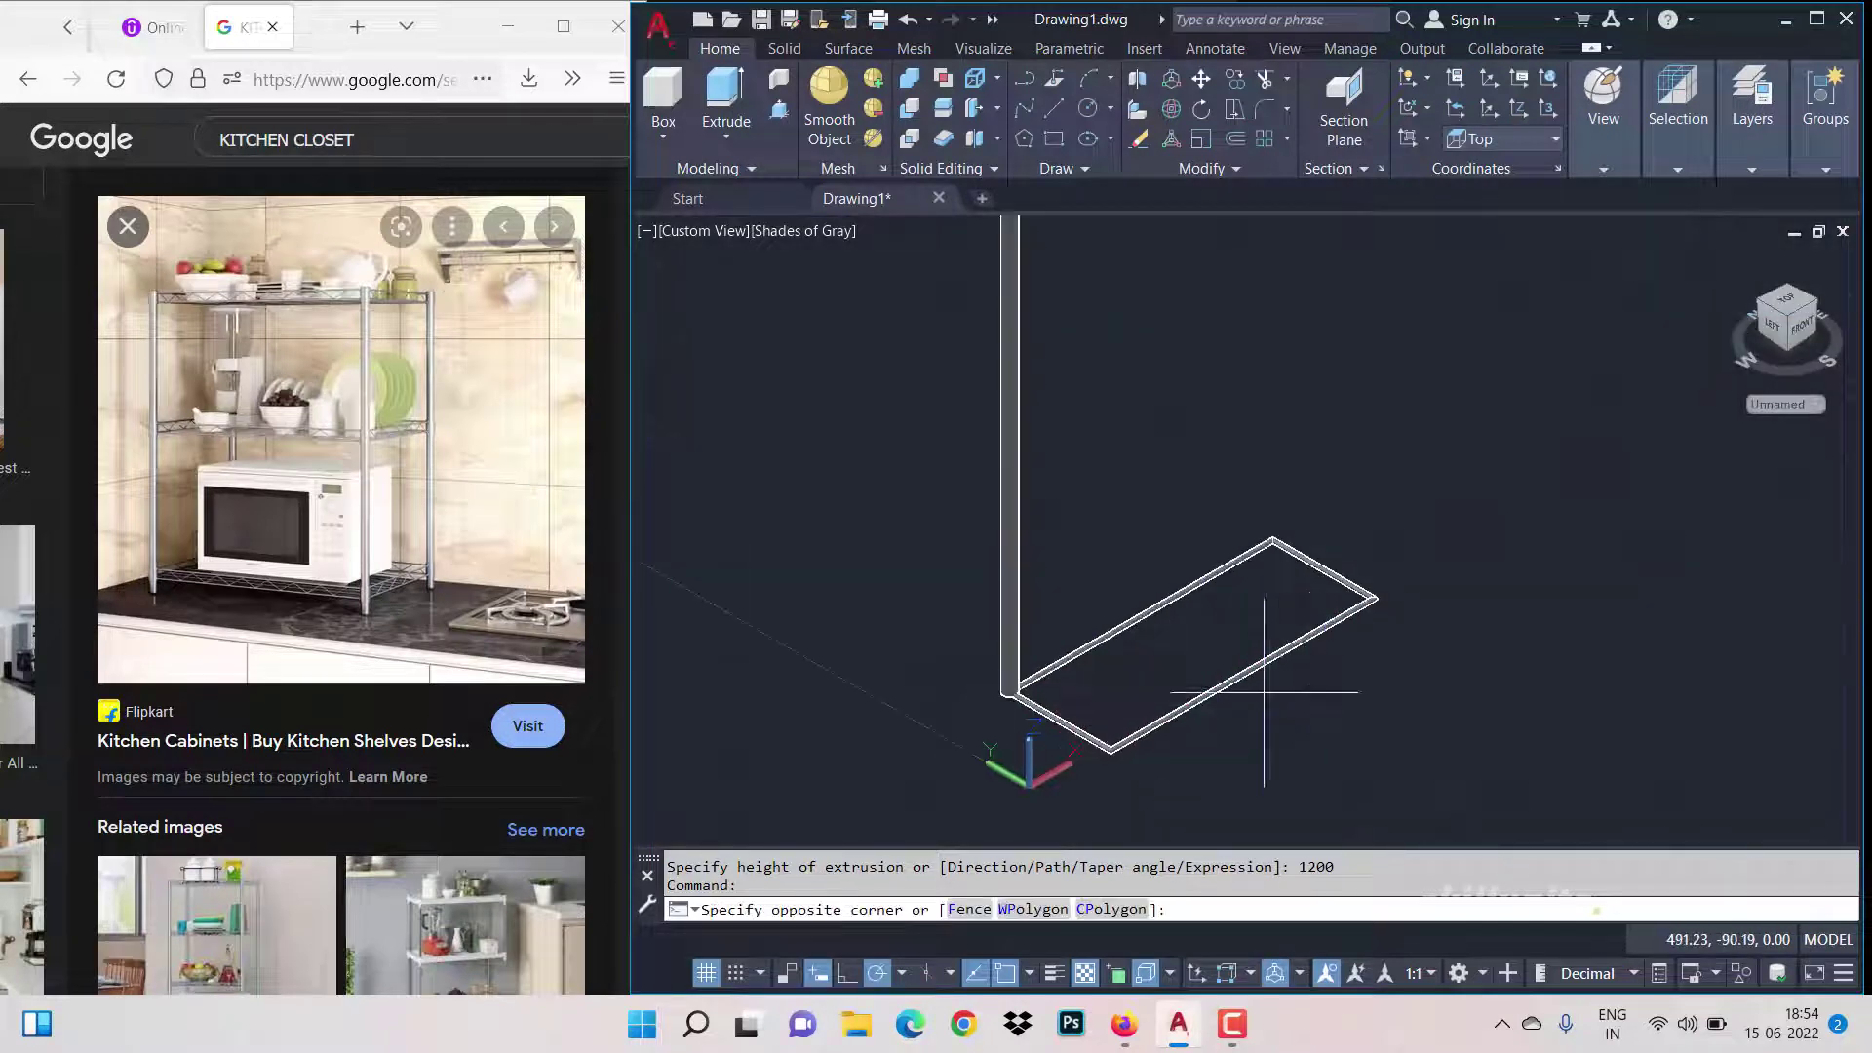
left_click(1243, 674)
left_click(1240, 592)
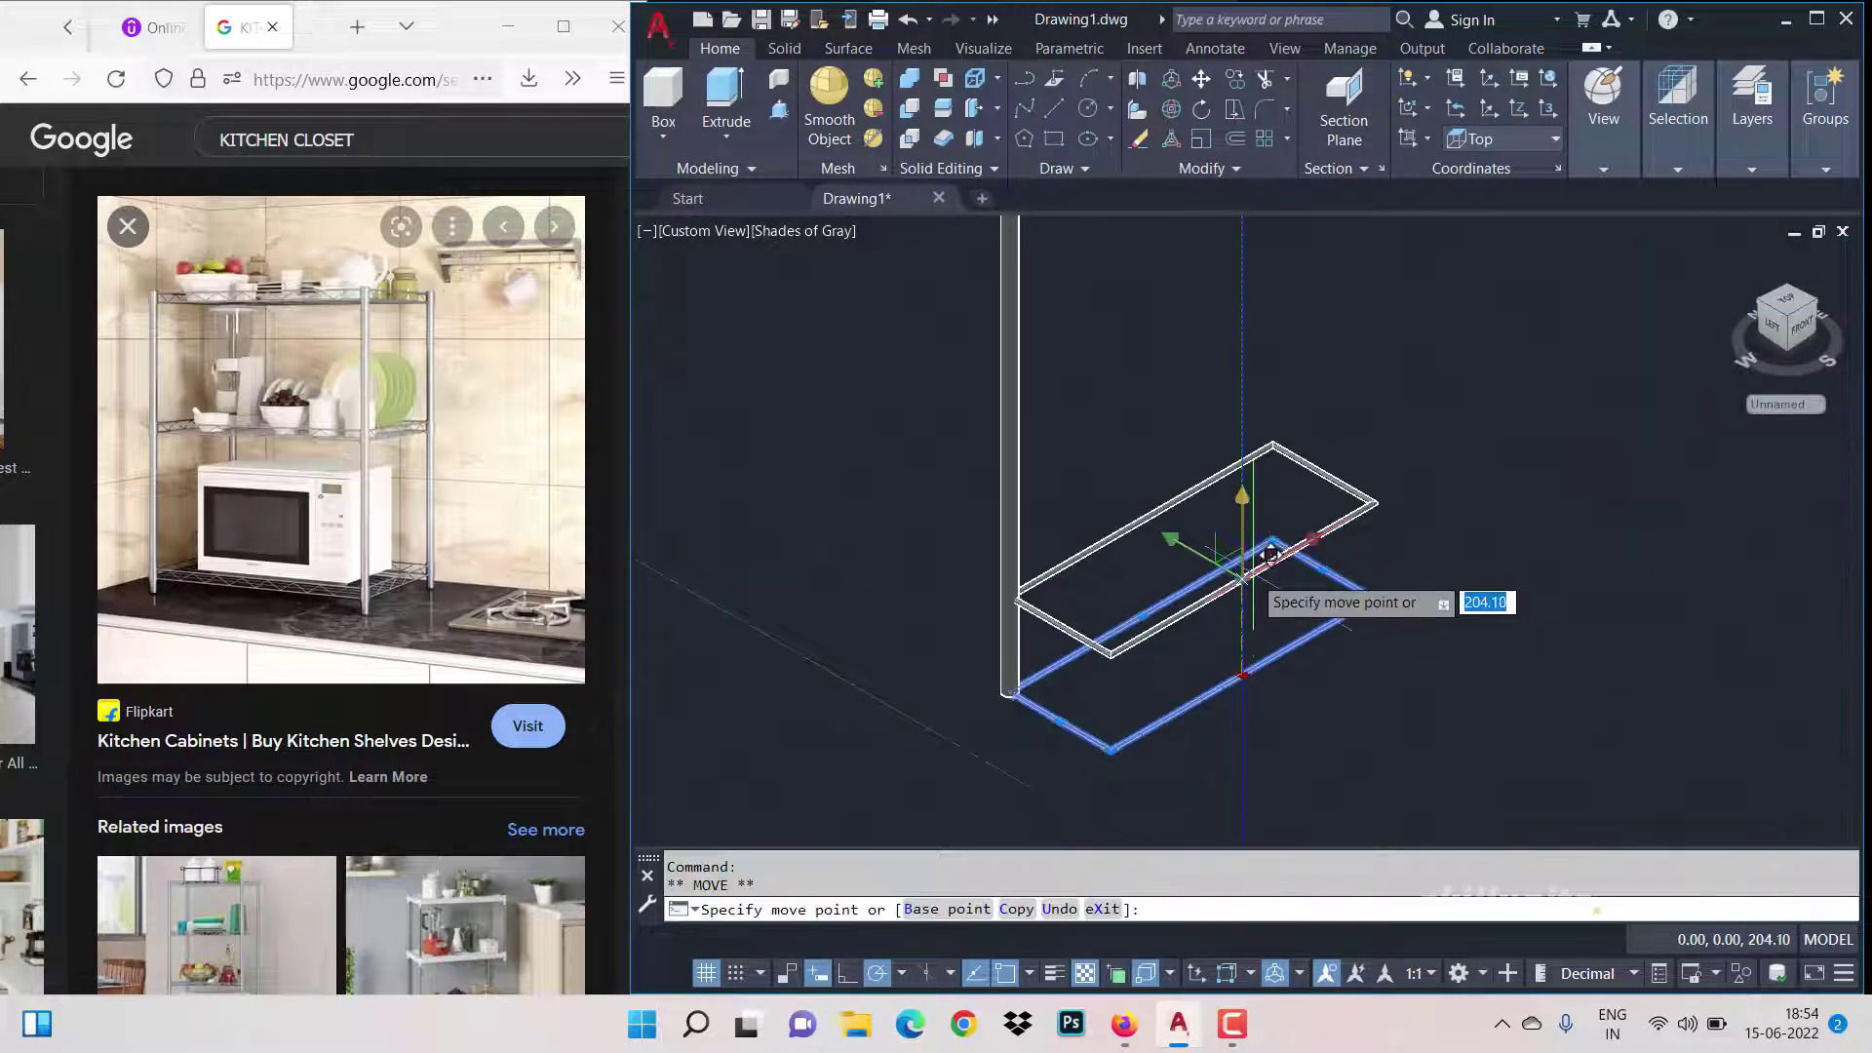
type("50")
key("Return")
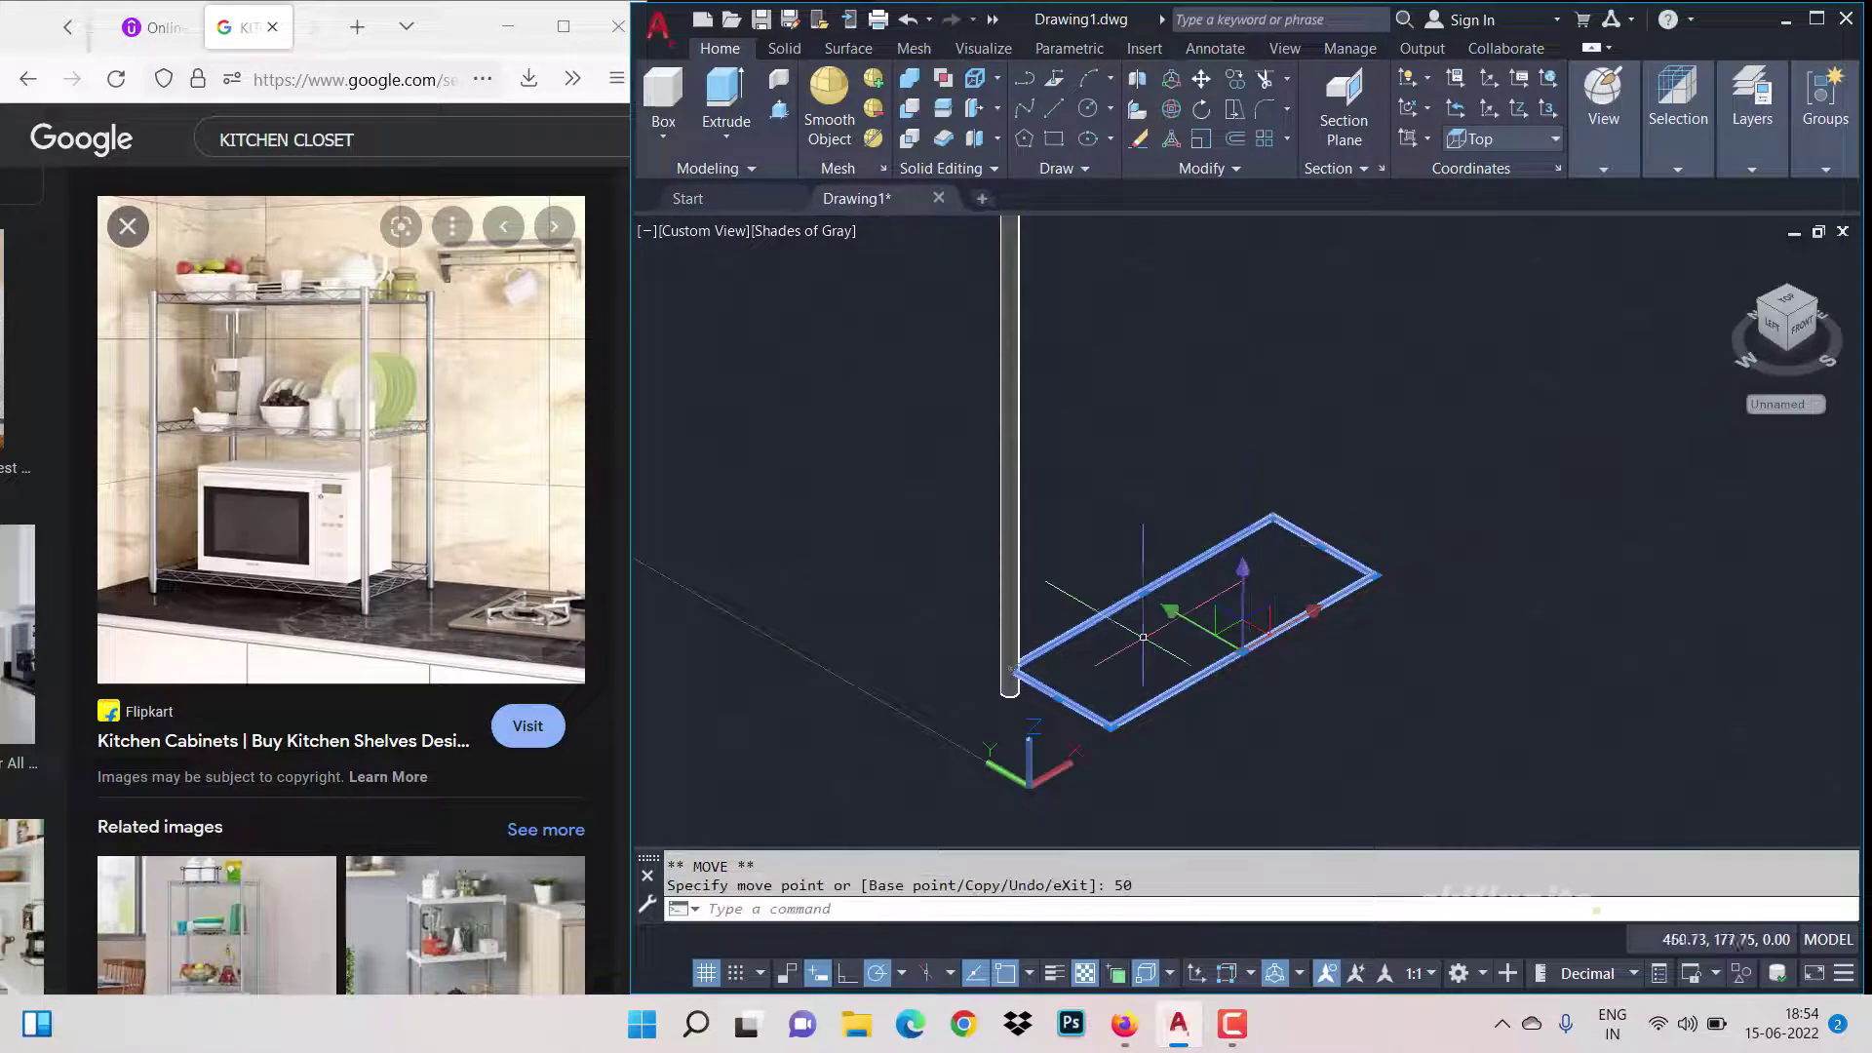
Step: Copy the shelf frame 35 straight up along Z to make a second, parallel frame
type("co")
key("Return")
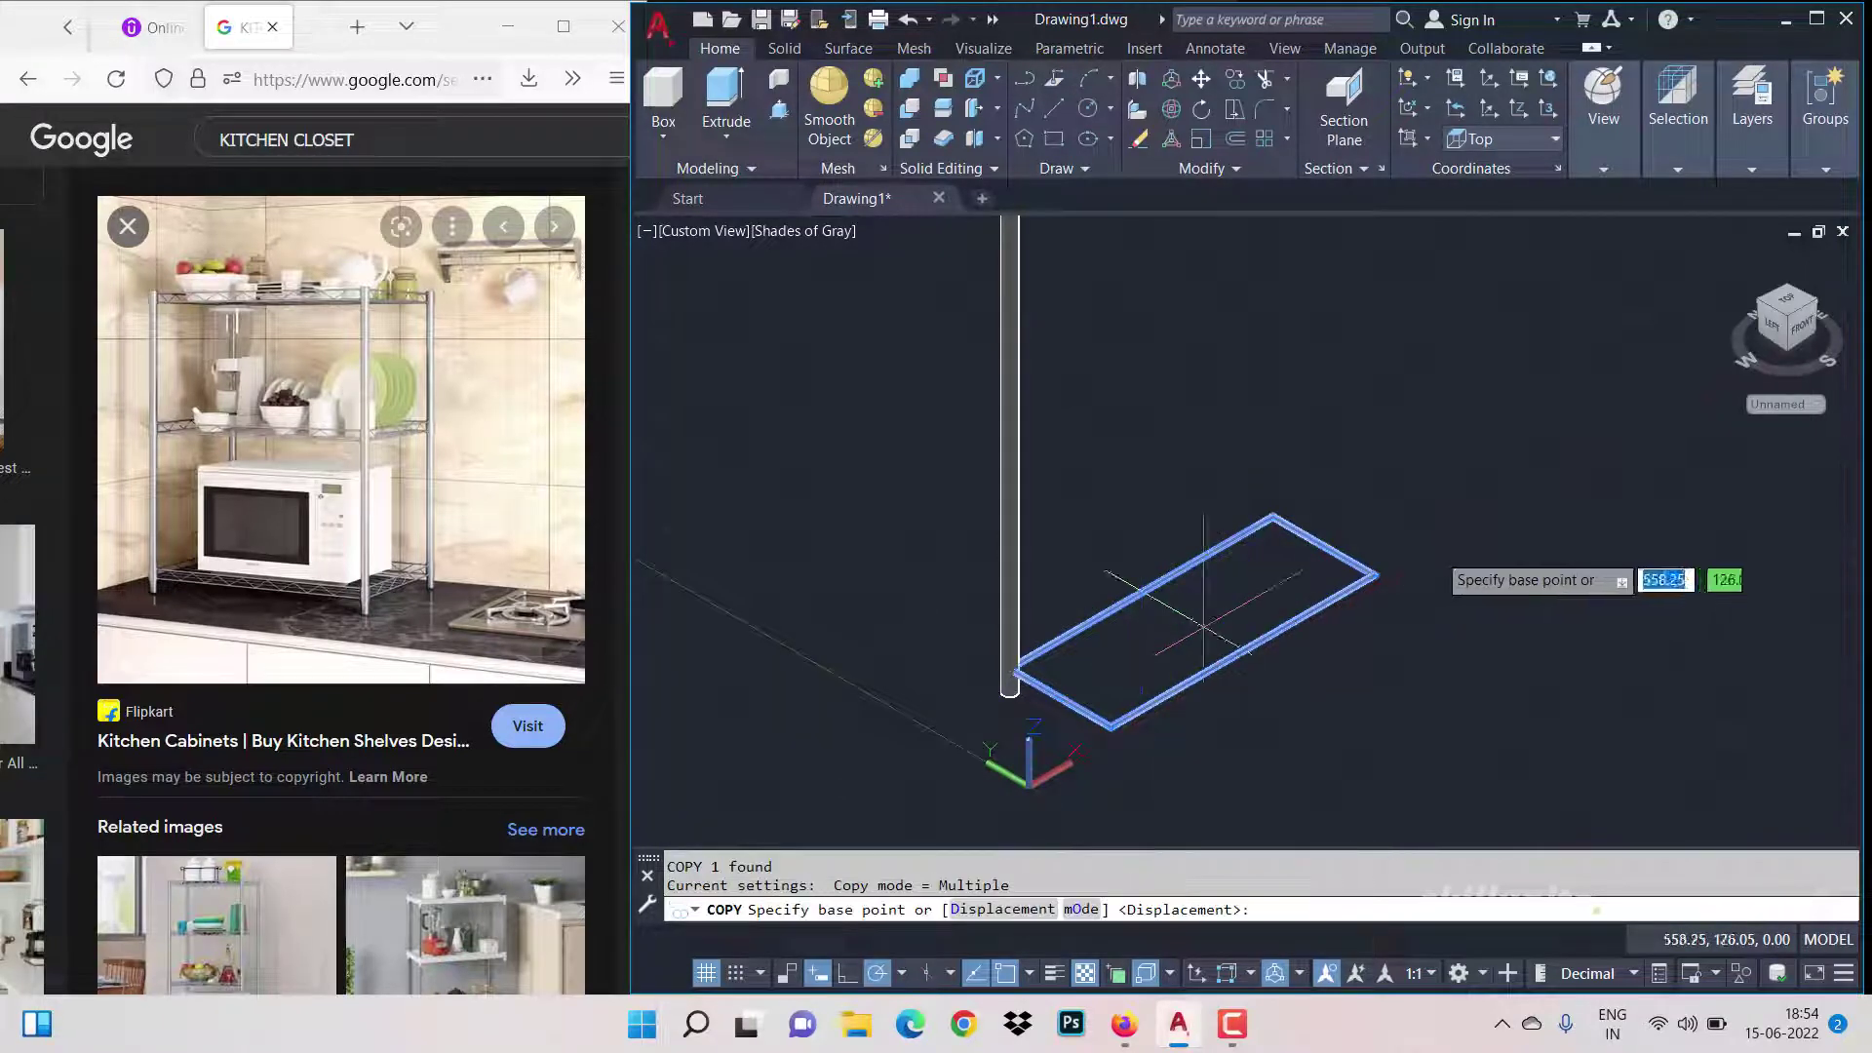
left_click(1374, 577)
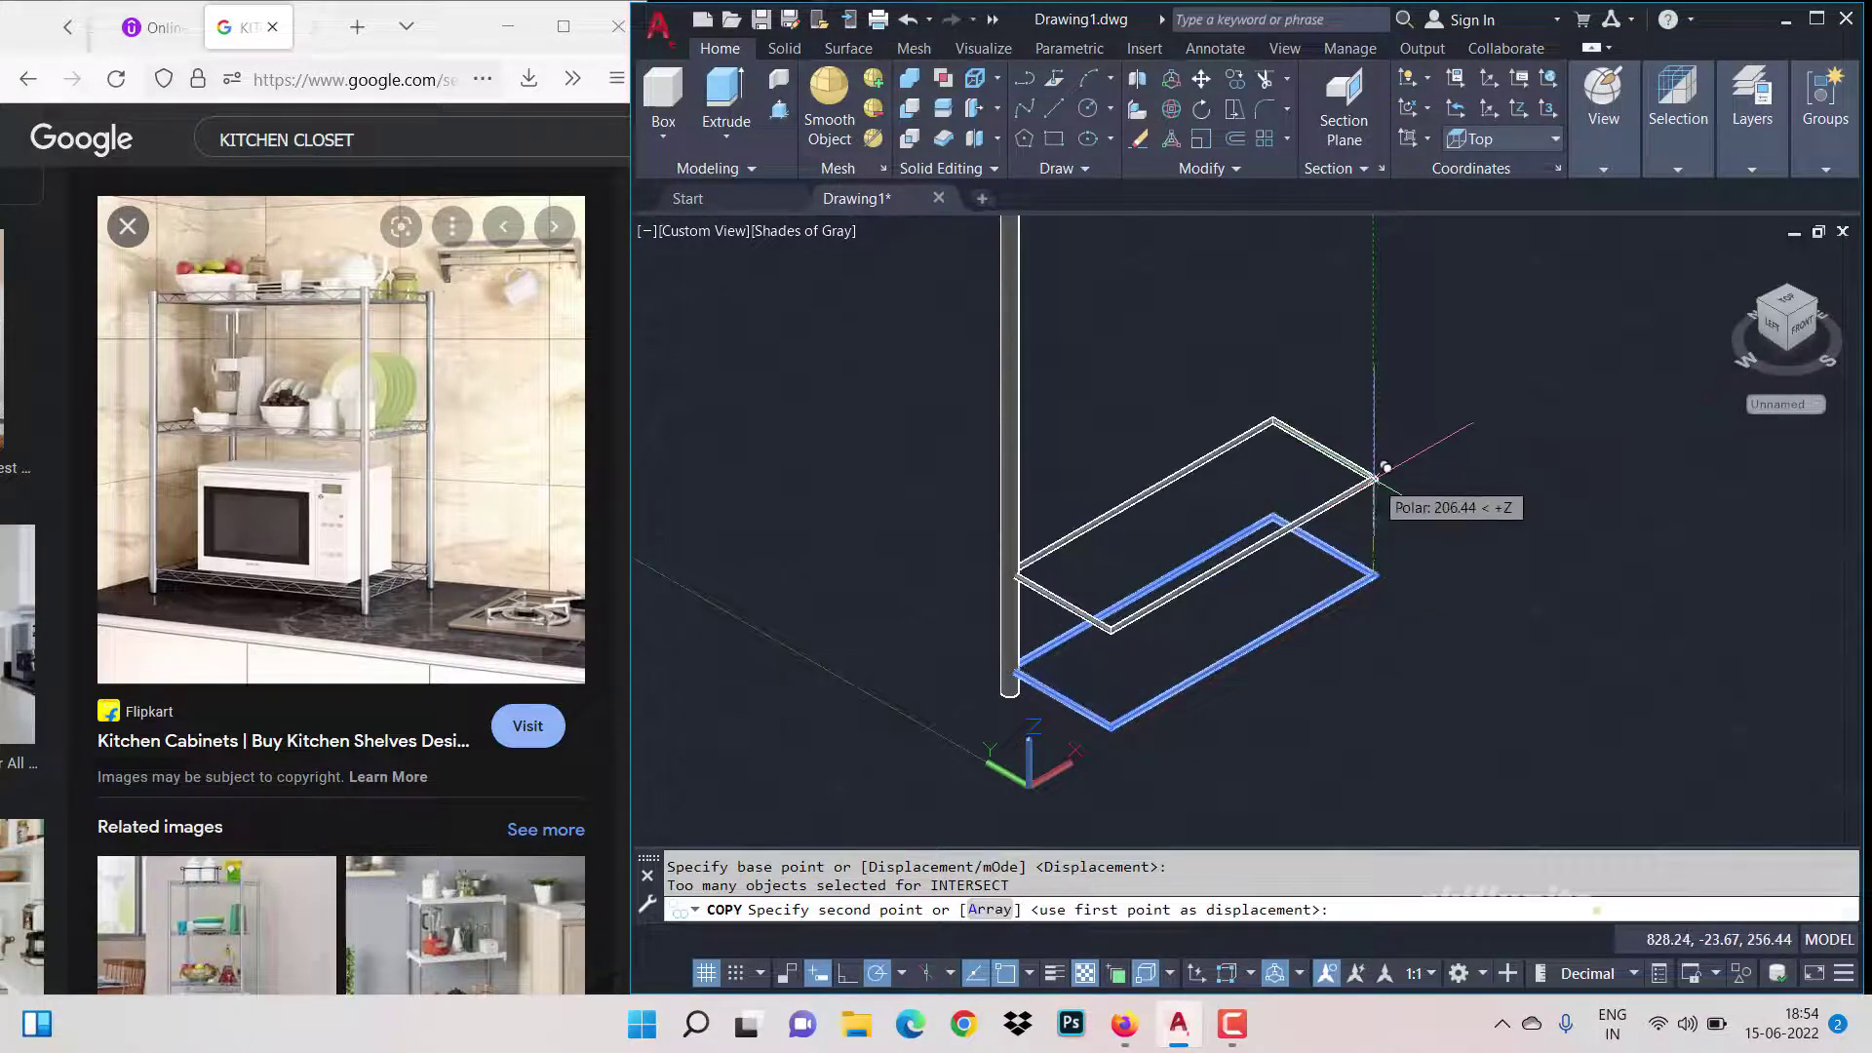
type("35")
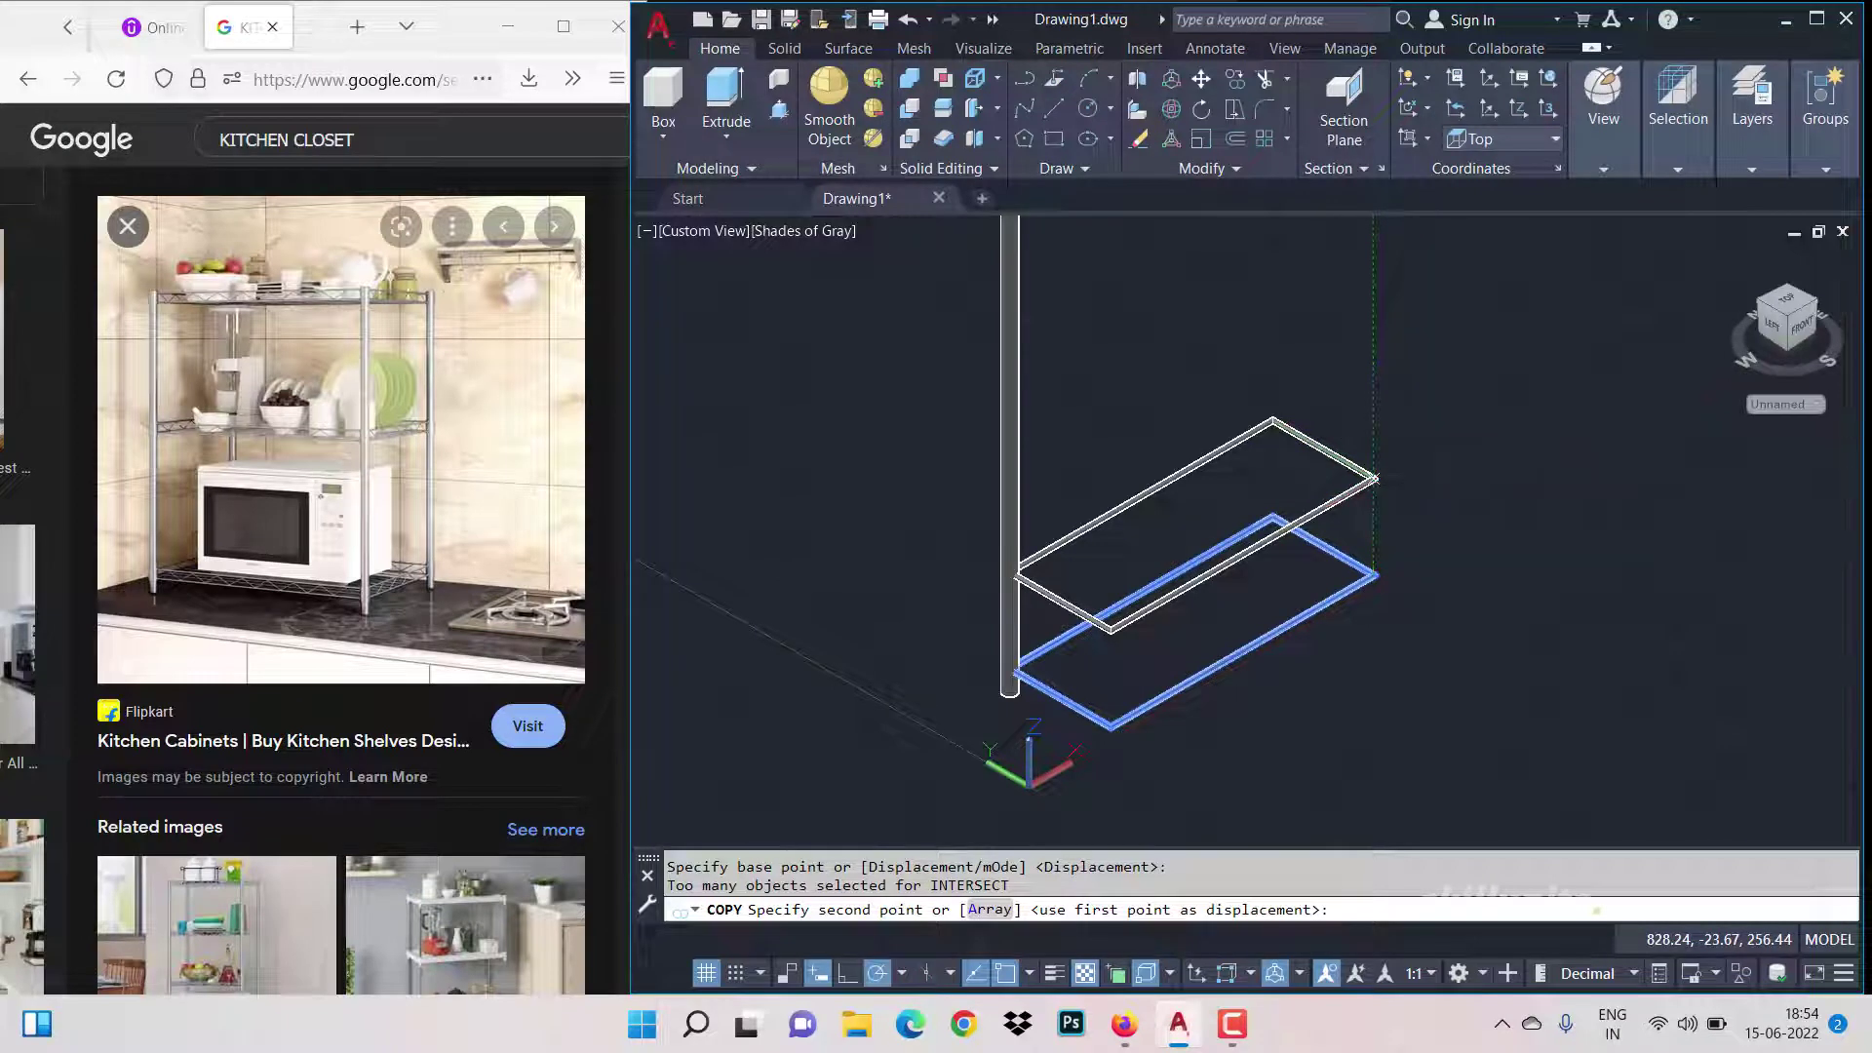
key("Return")
key("Escape")
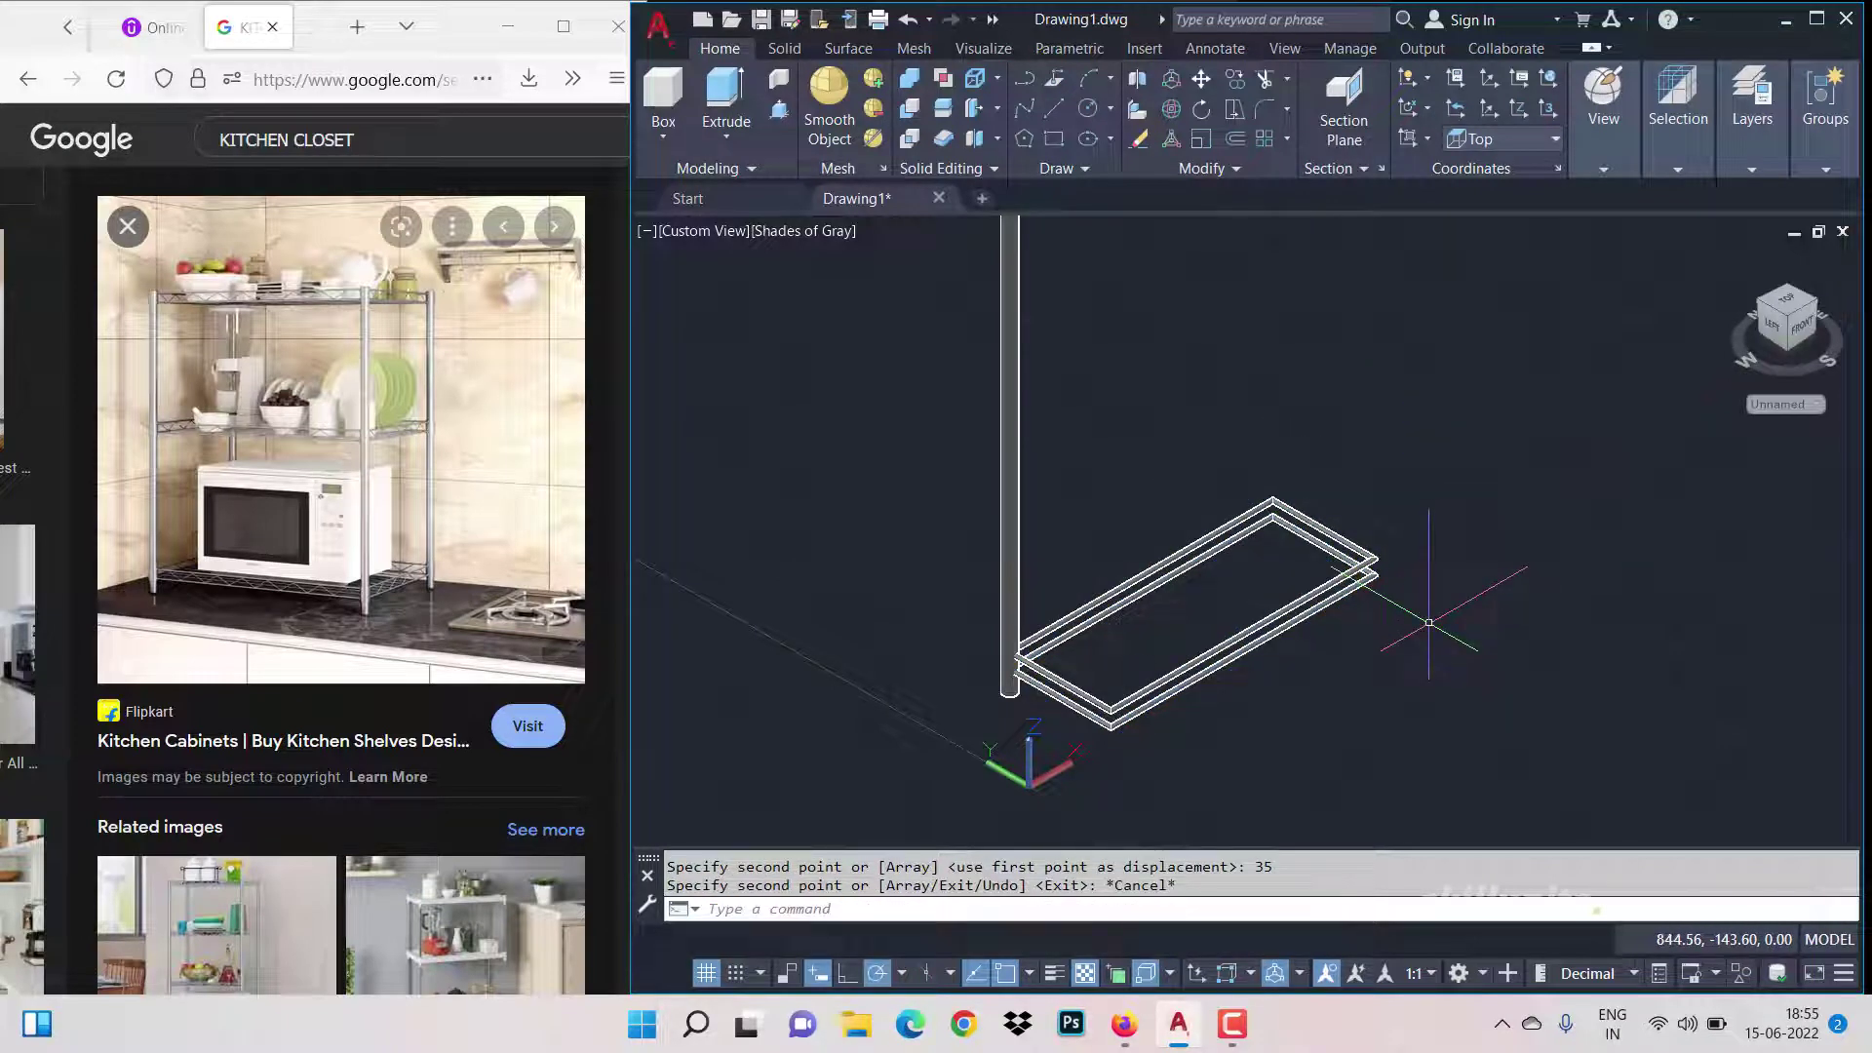
Step: Set the view and drawing plane to the Right preset to work on the short side of the two frames
left_click(1788, 361)
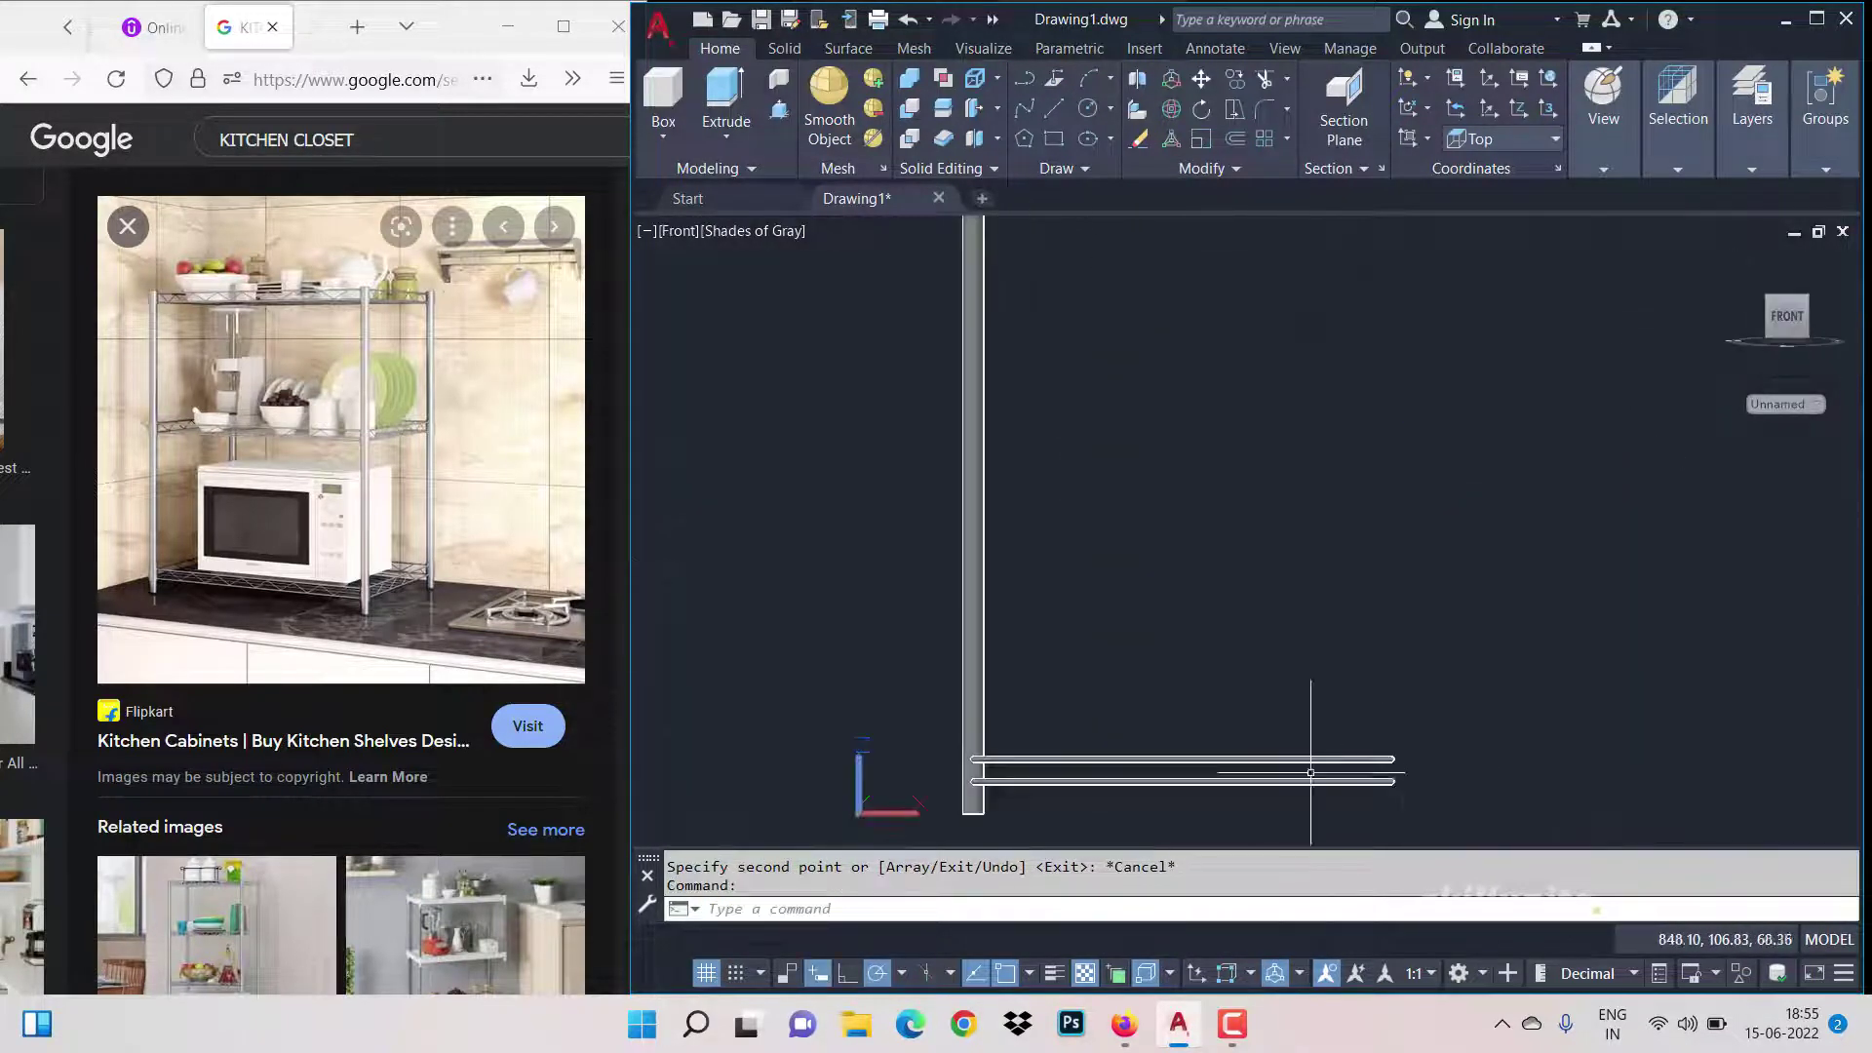
scroll(1059, 769, "up", 3)
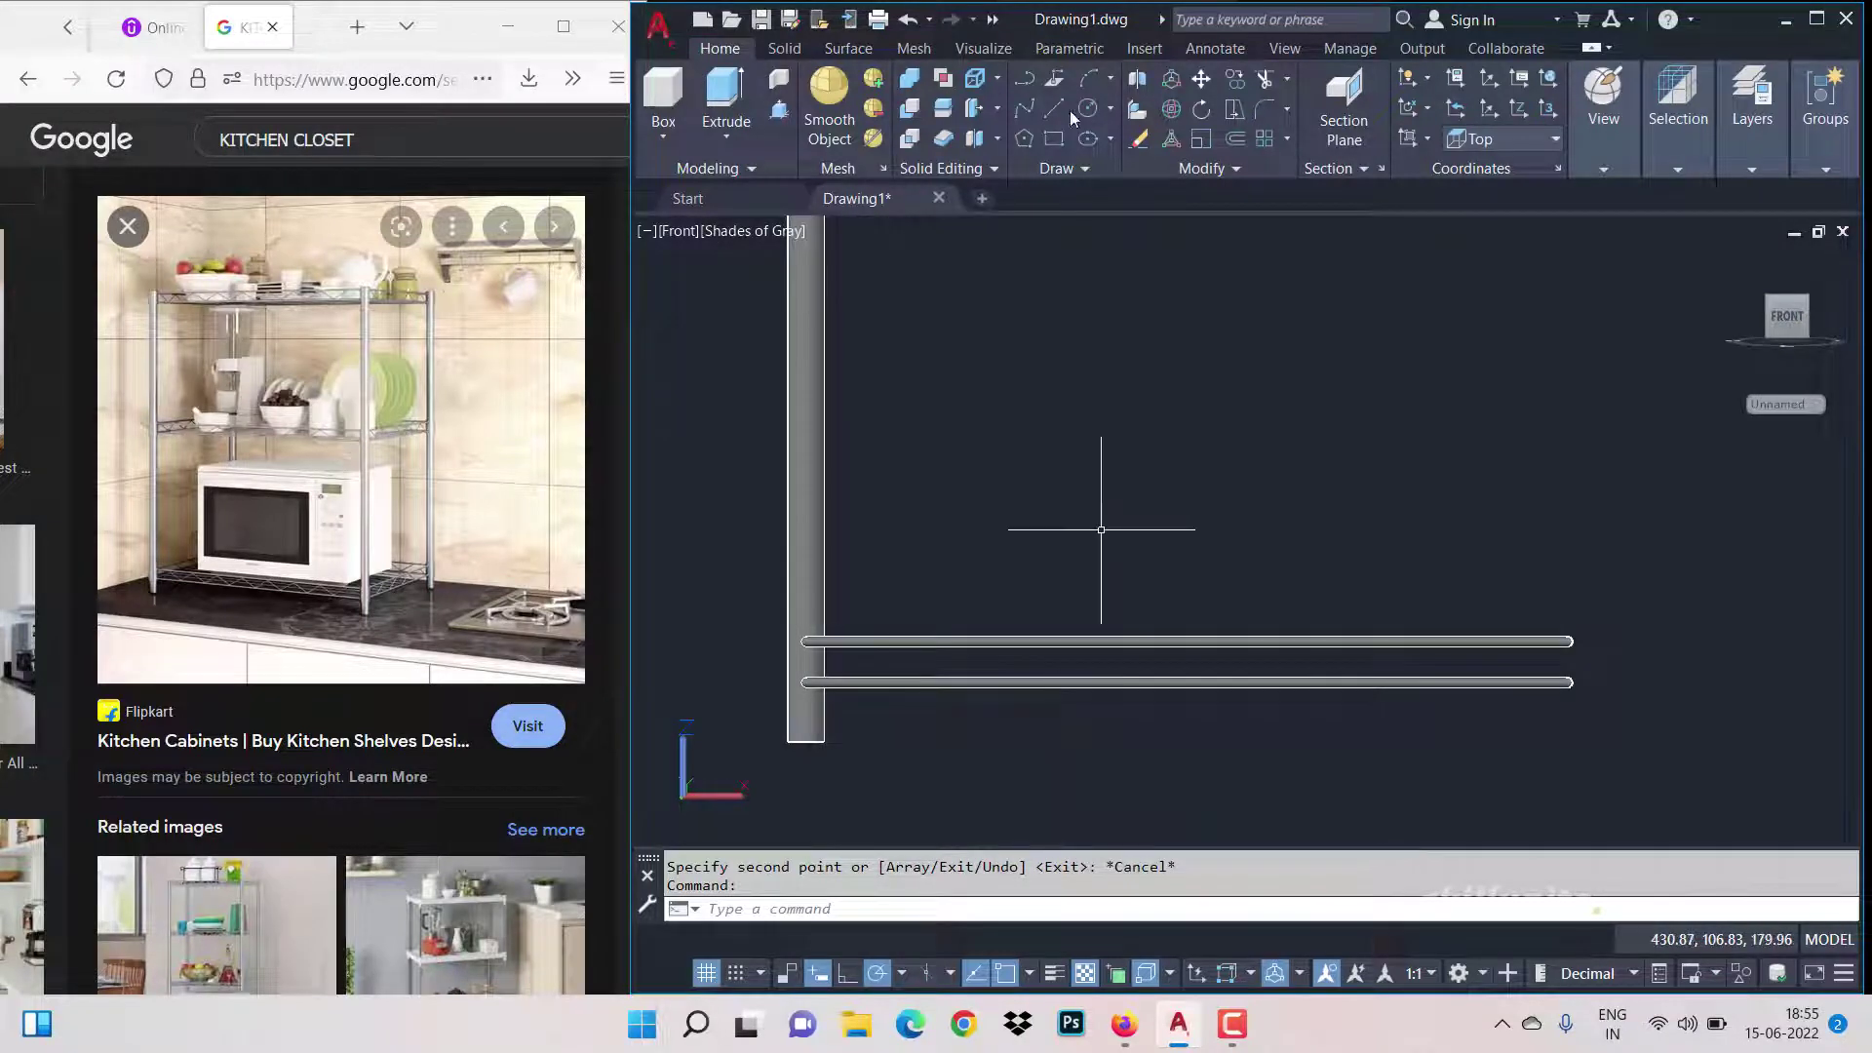
left_click(1603, 169)
left_click(1638, 226)
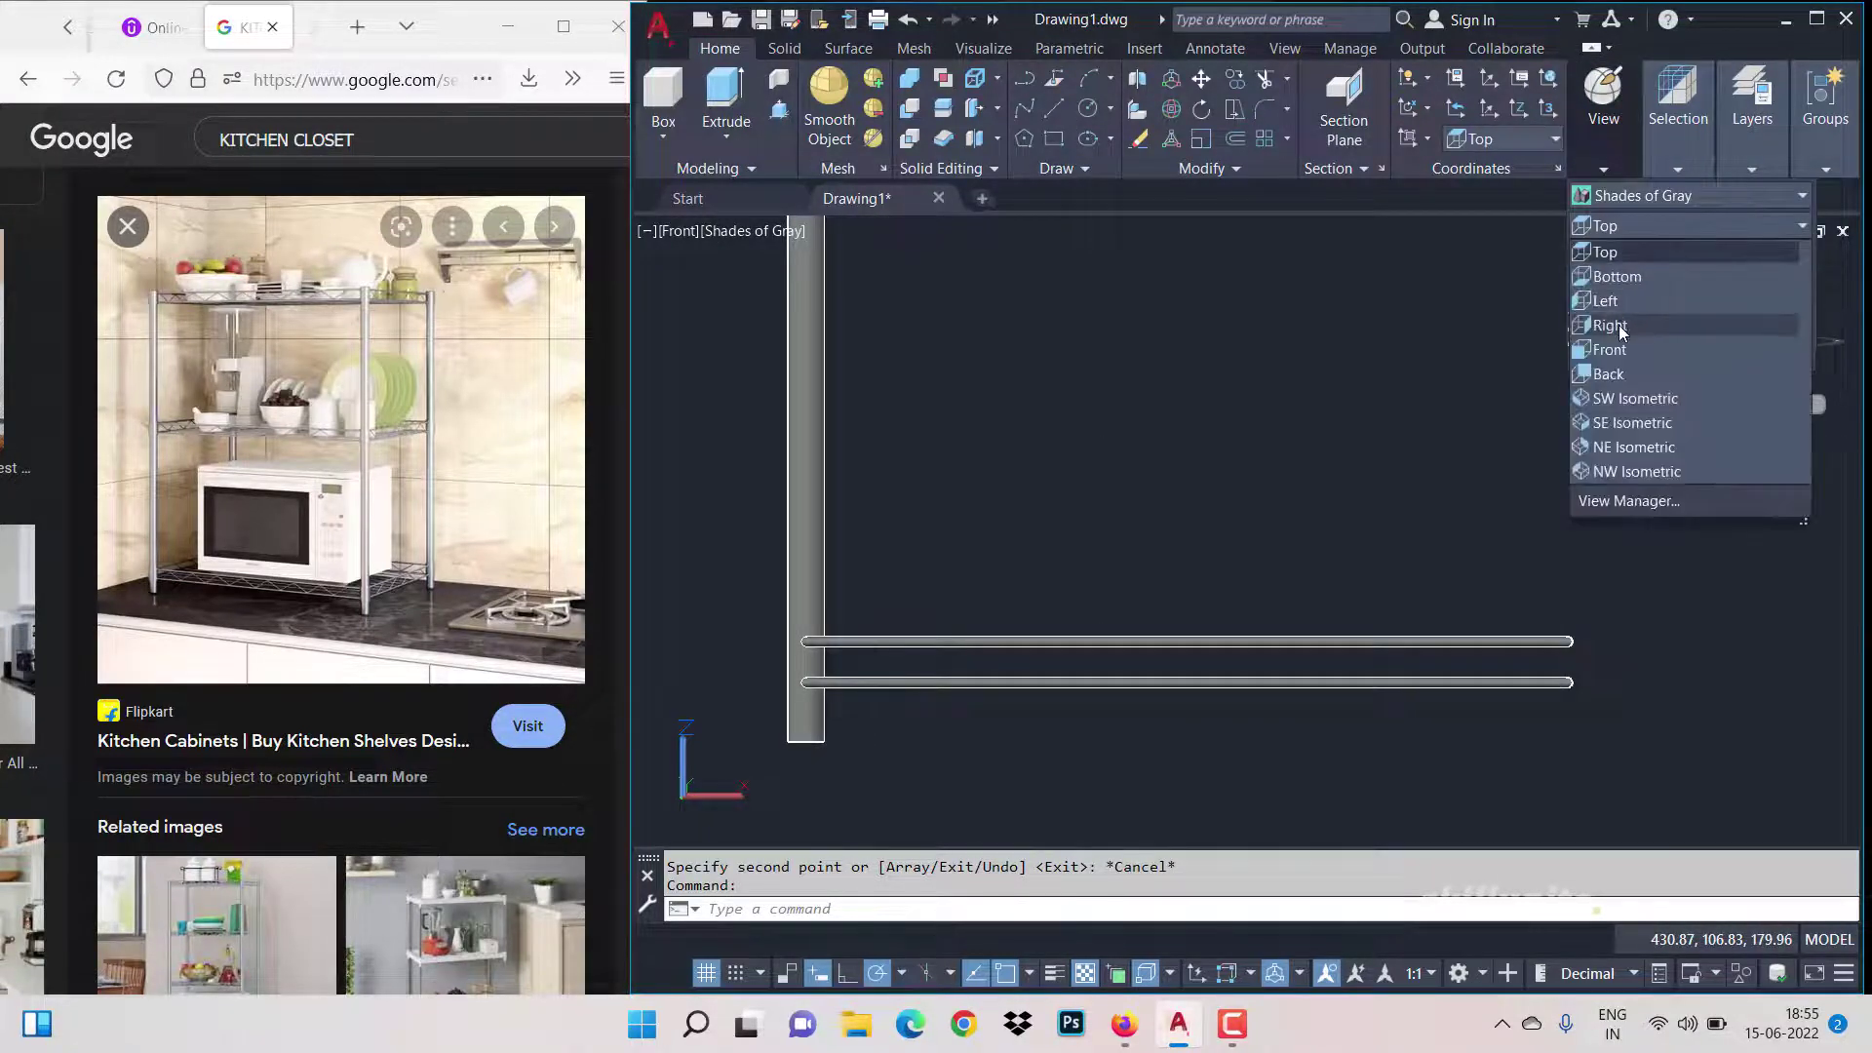
left_click(1619, 327)
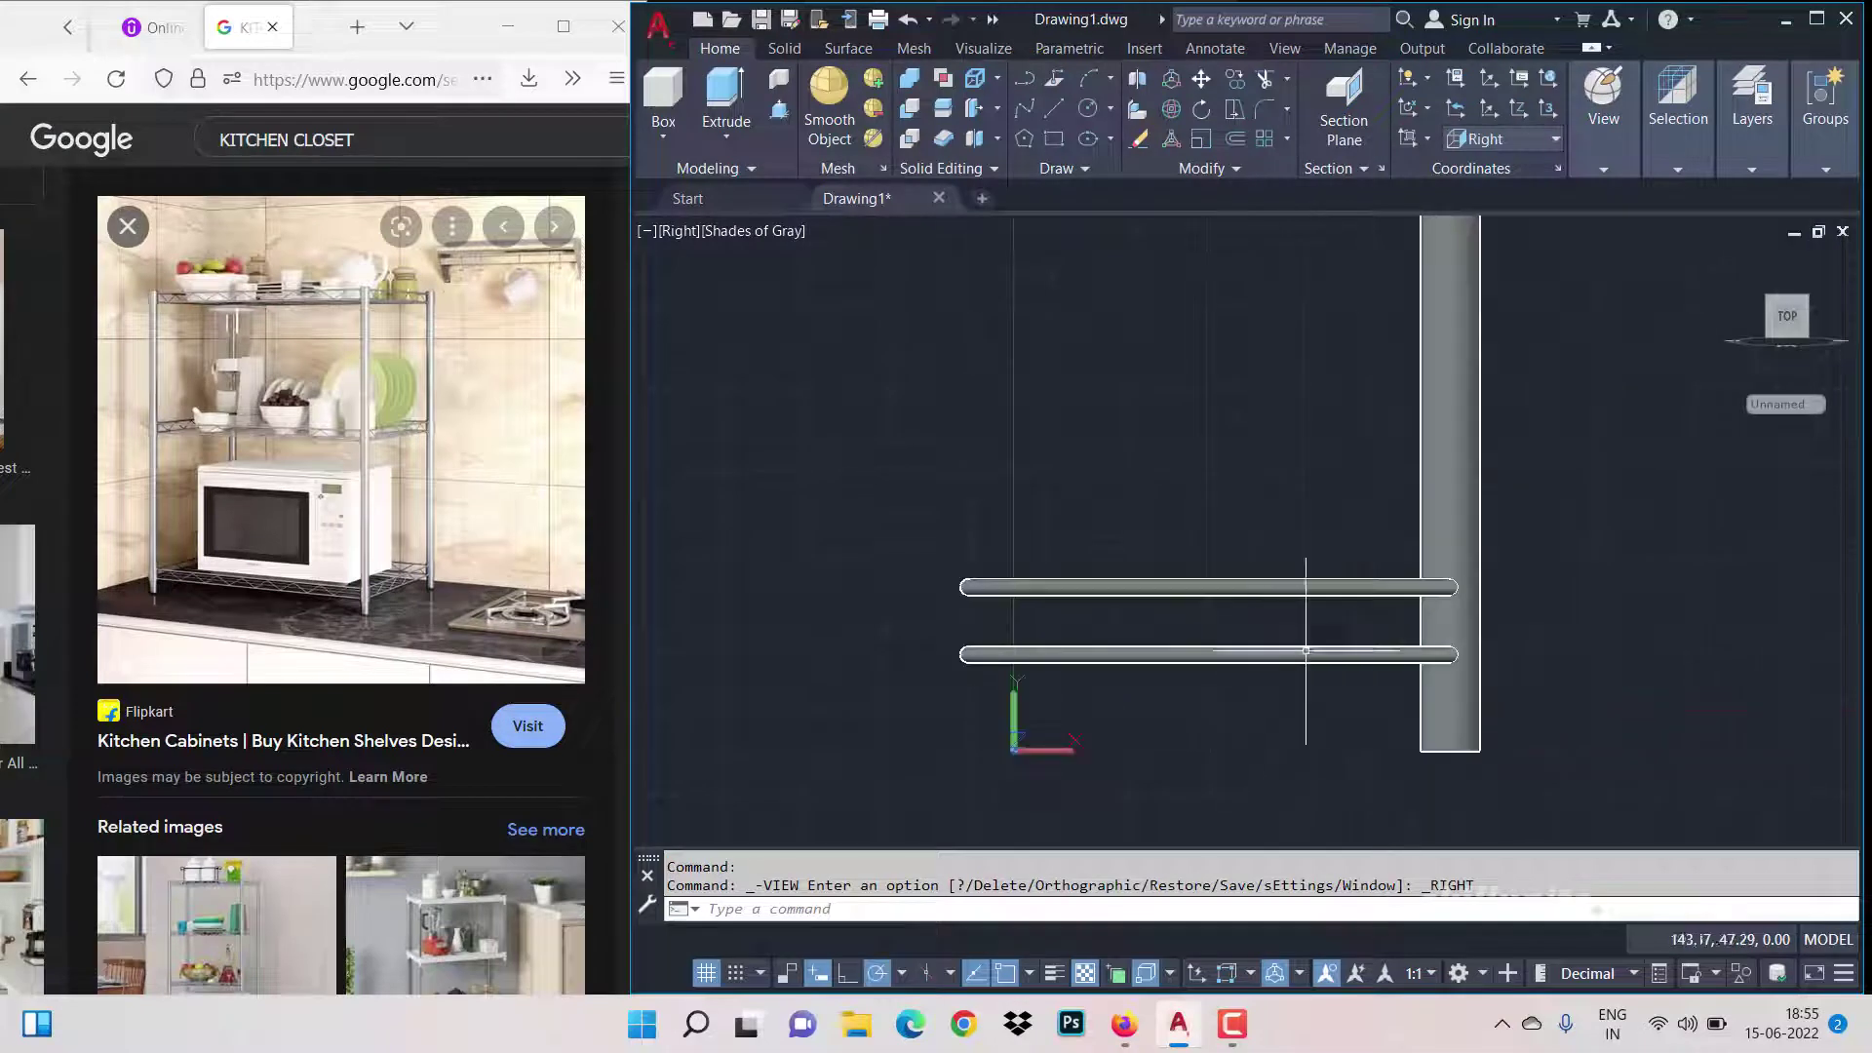
scroll(1337, 633, "up", 3)
scroll(1148, 556, "down", 2)
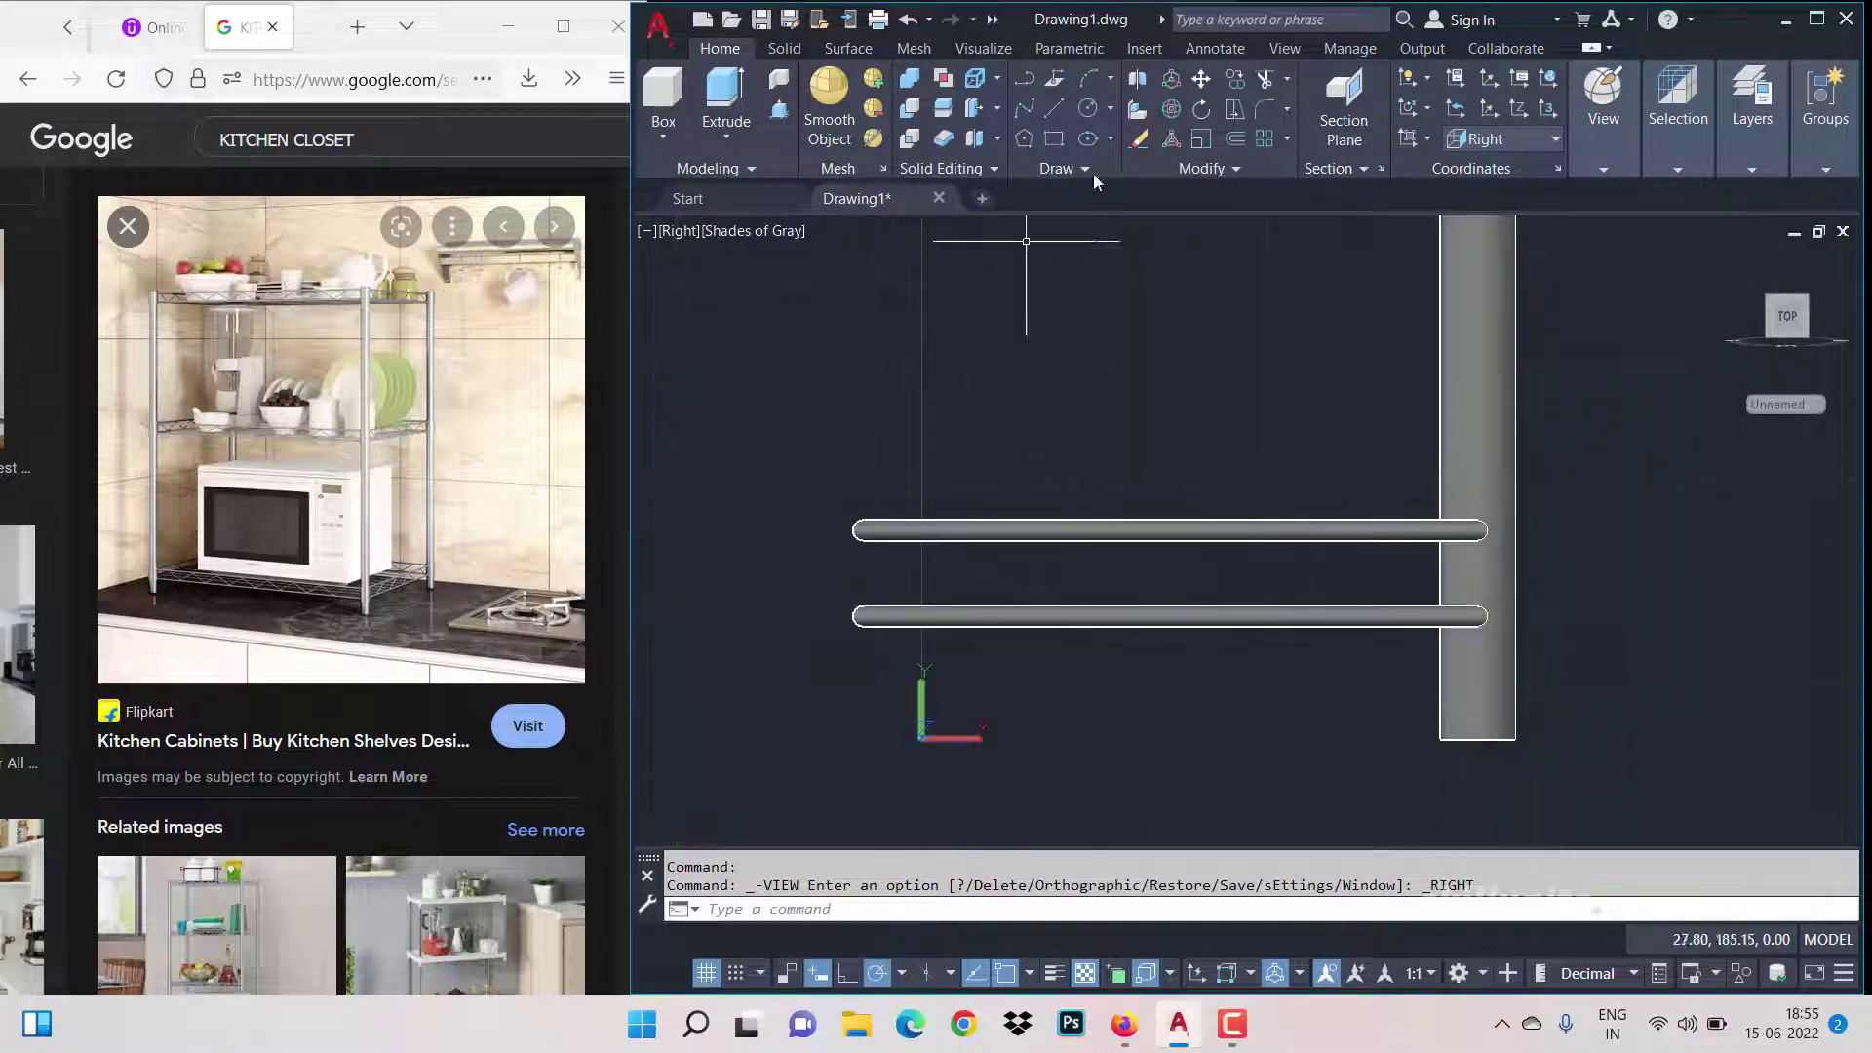
left_click(1056, 113)
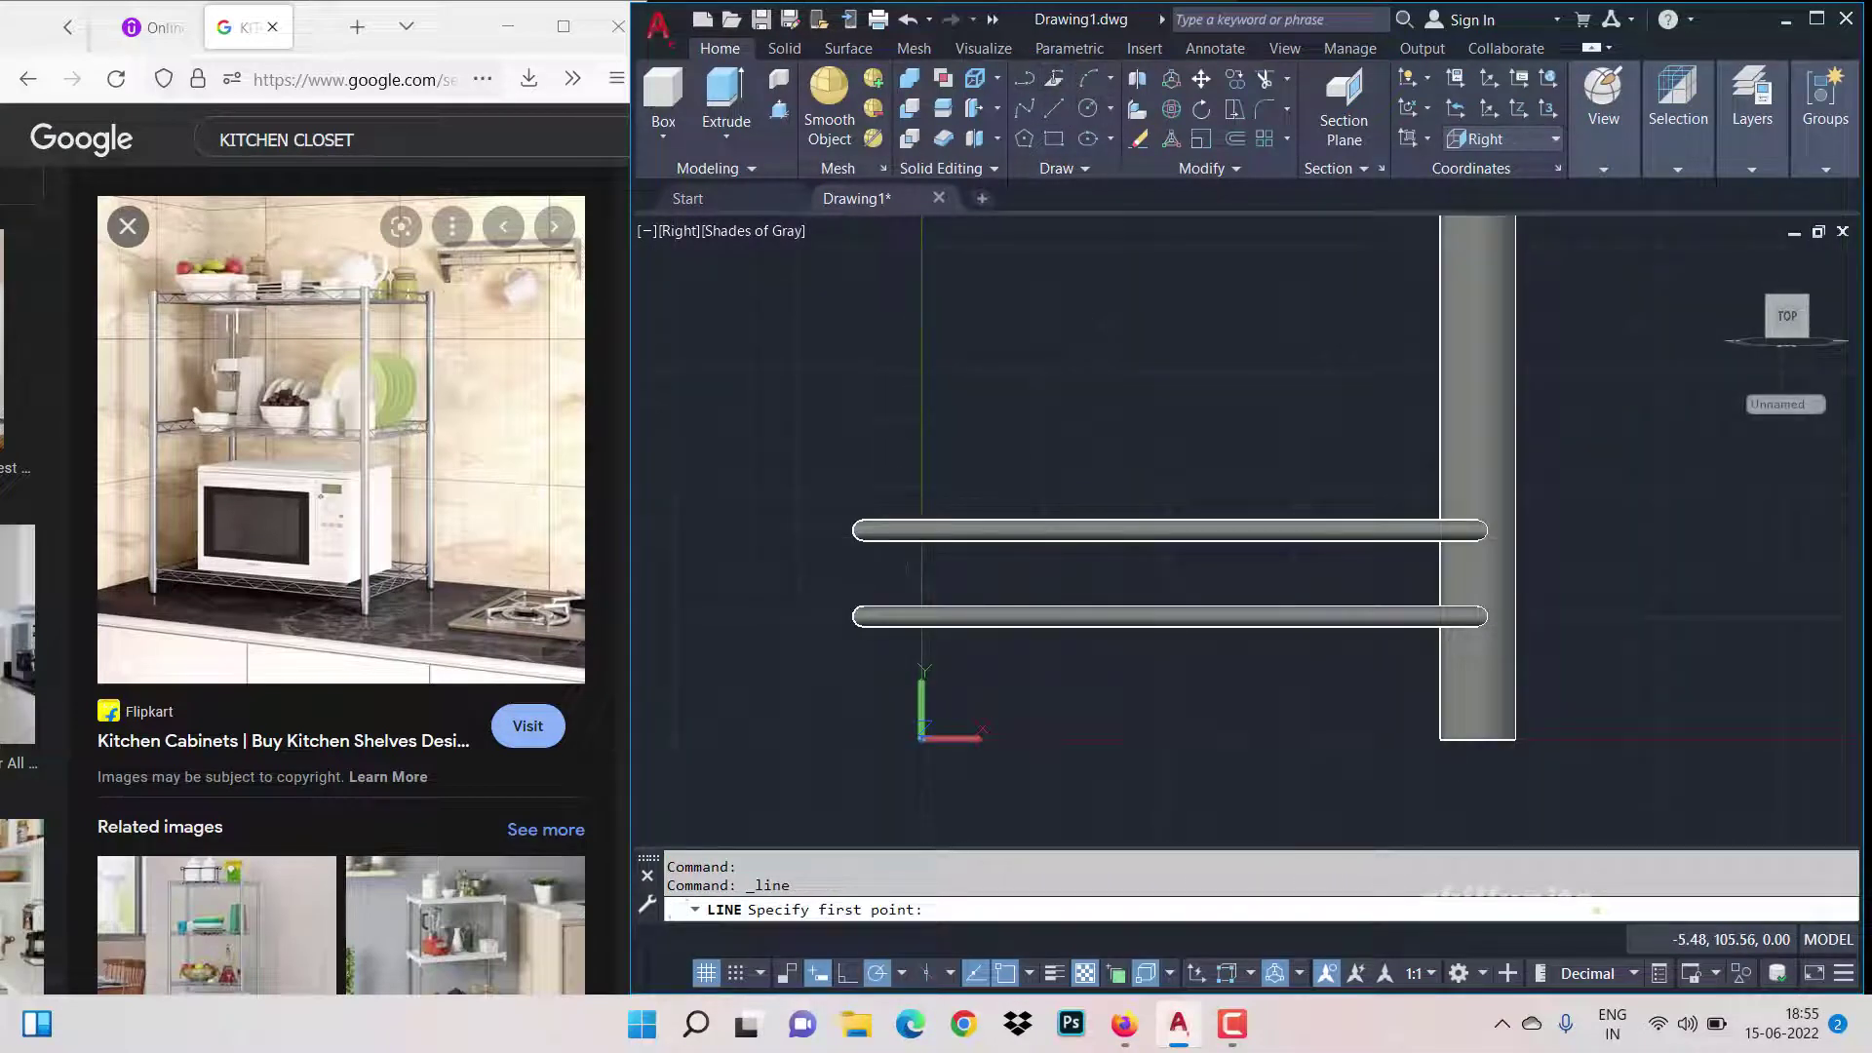
left_click(1024, 78)
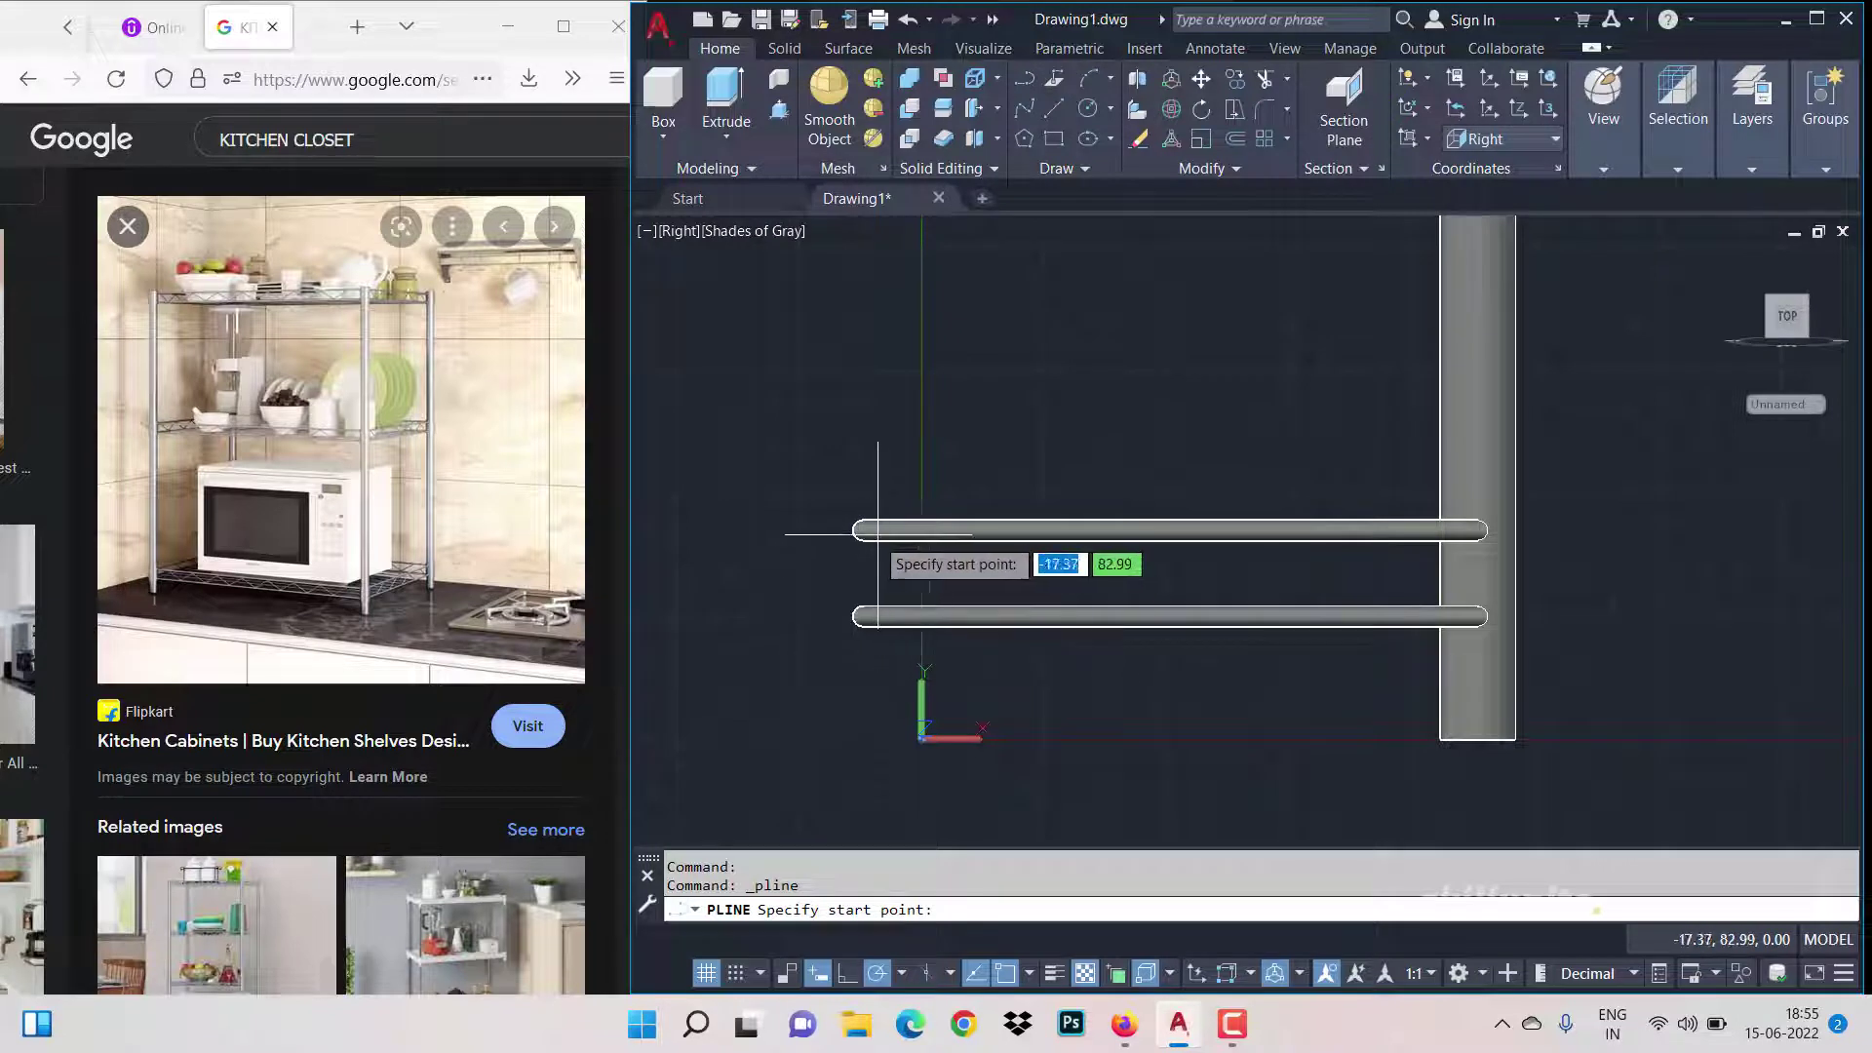
left_click(1433, 520)
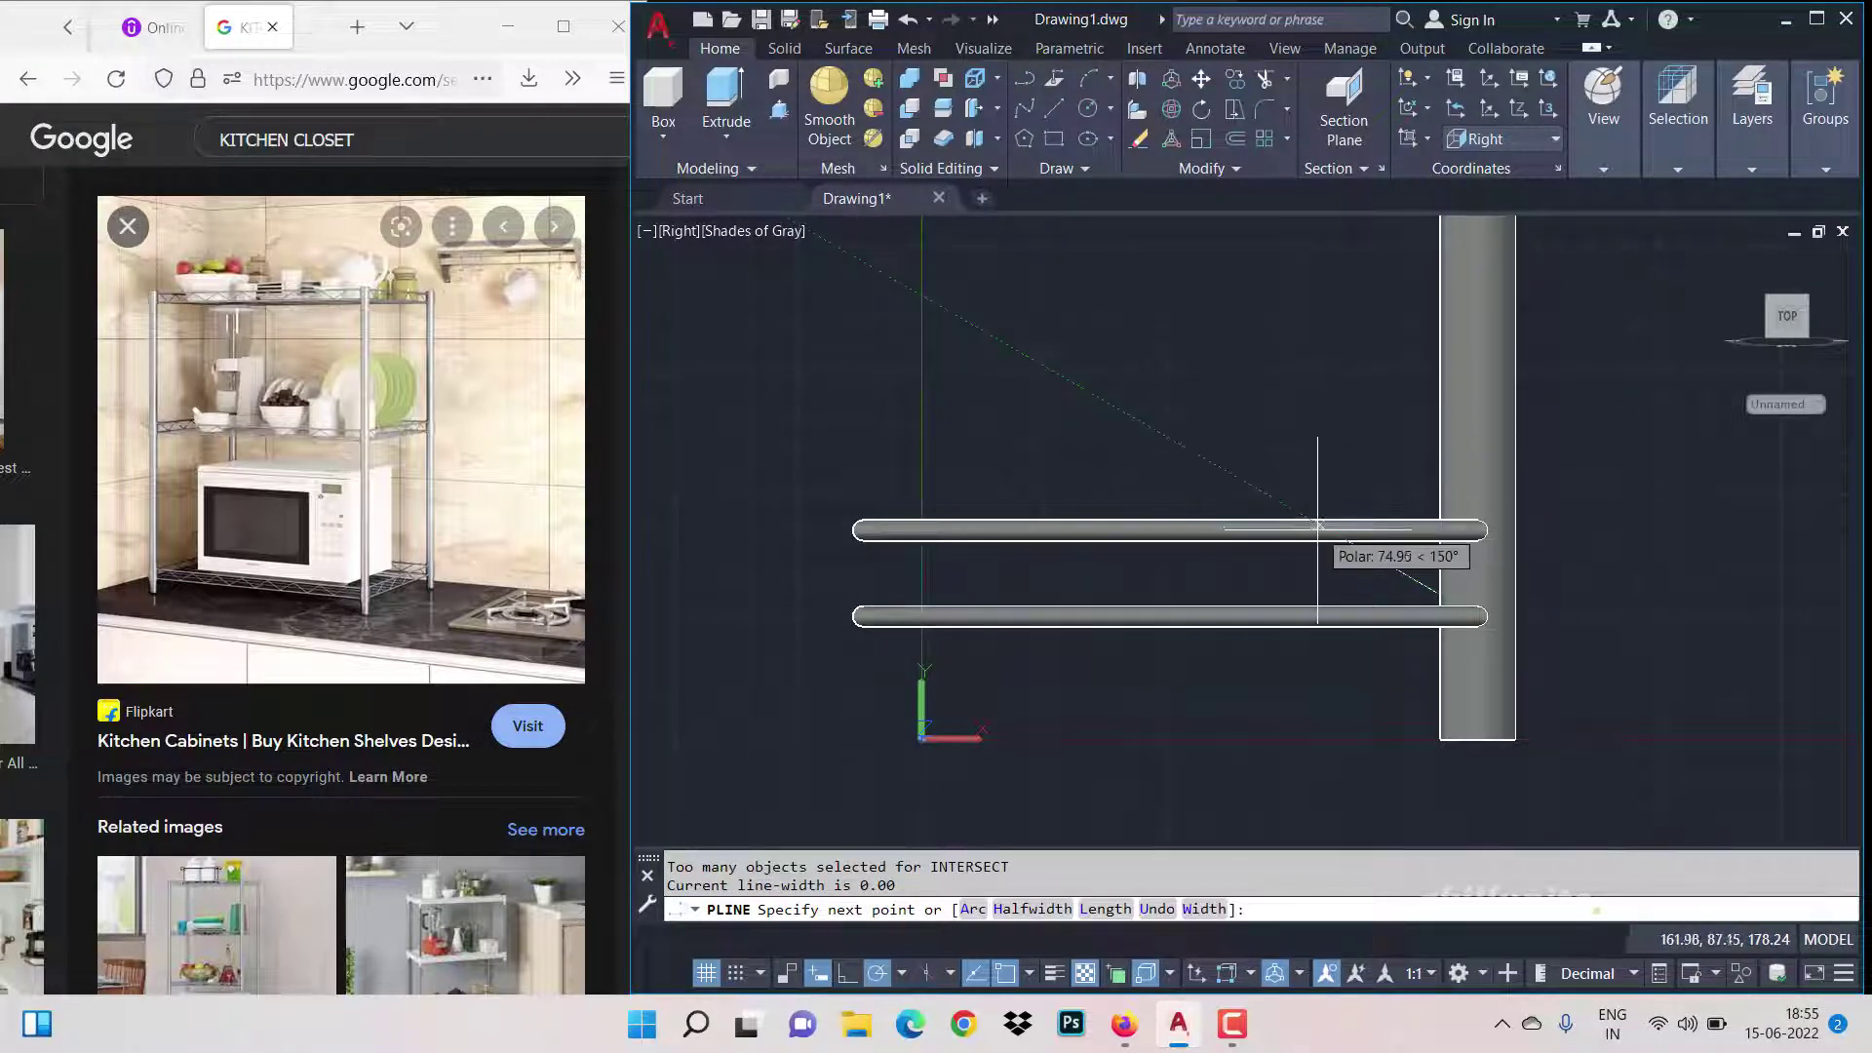
key("Escape")
scroll(1410, 502, "down", 9)
scroll(1053, 500, "up", 4)
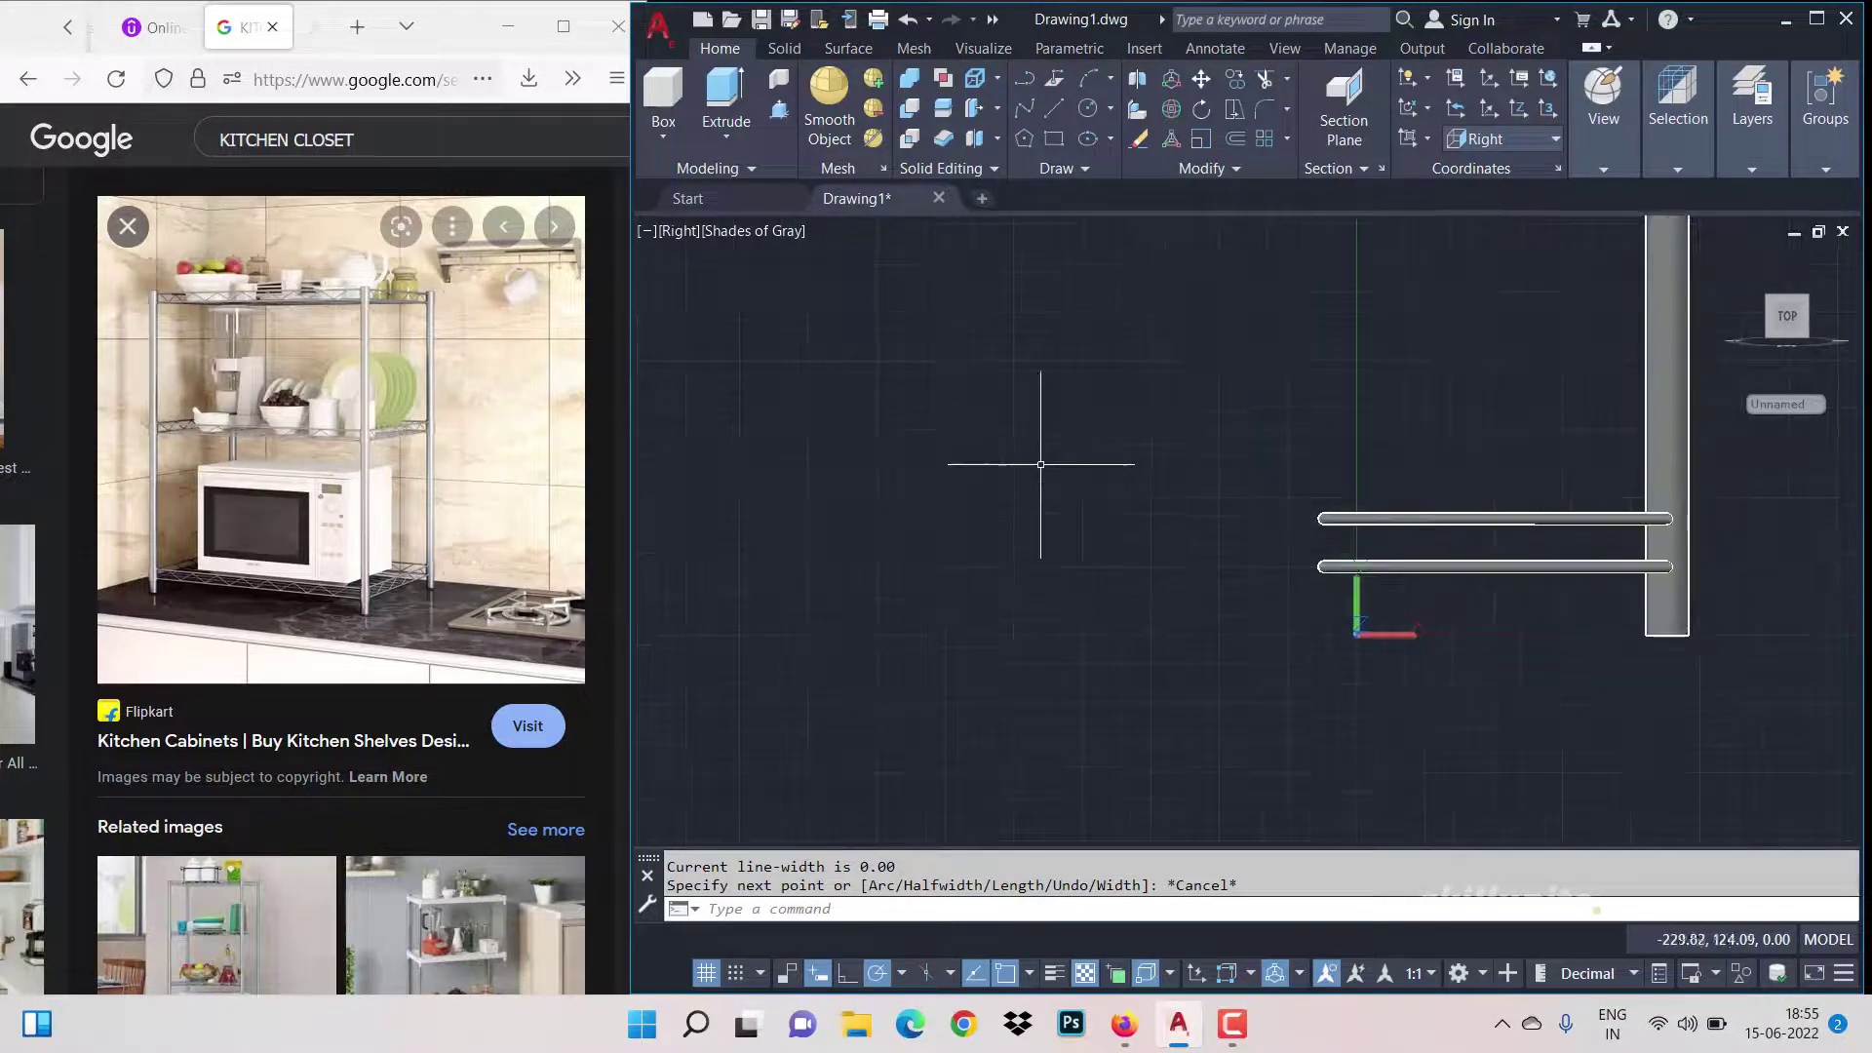
Step: Draw a three-sided outline in the empty space beside the frames with lines 250 across, 35 up and 250 back
left_click(1048, 112)
left_click(826, 429)
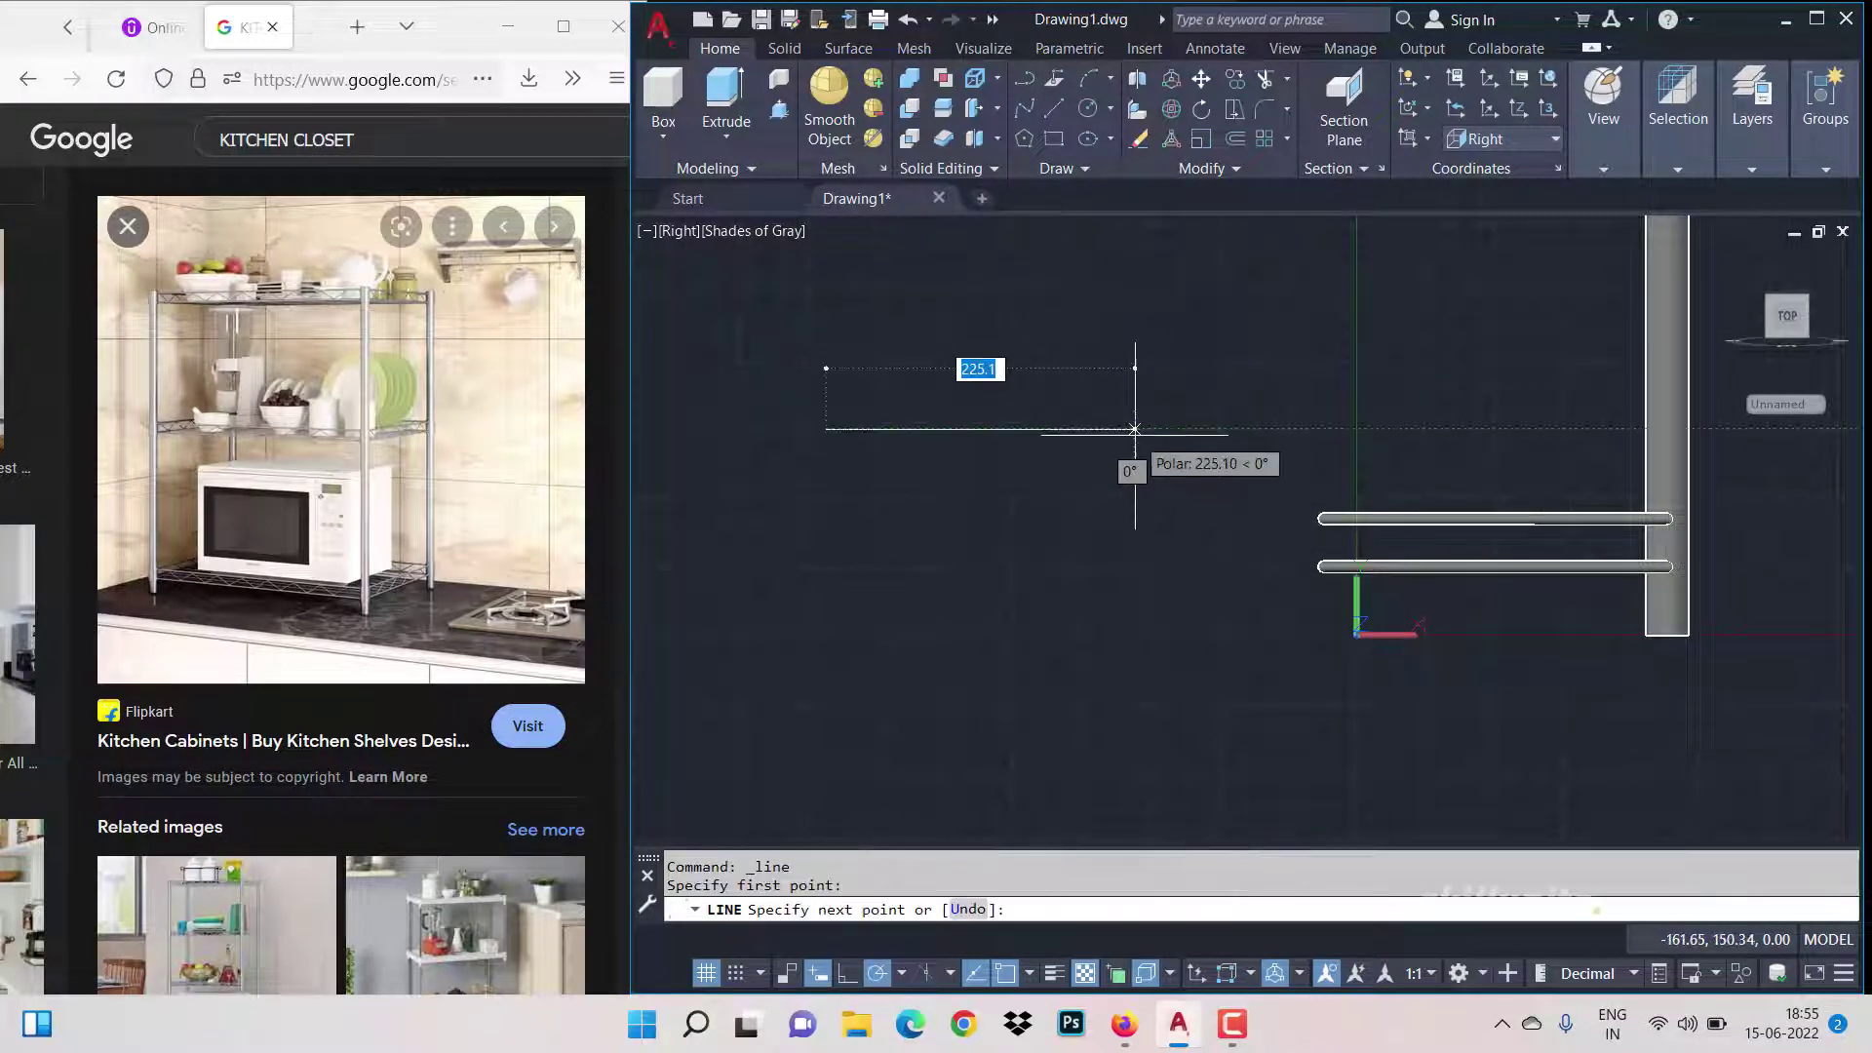
type("250")
key("Return")
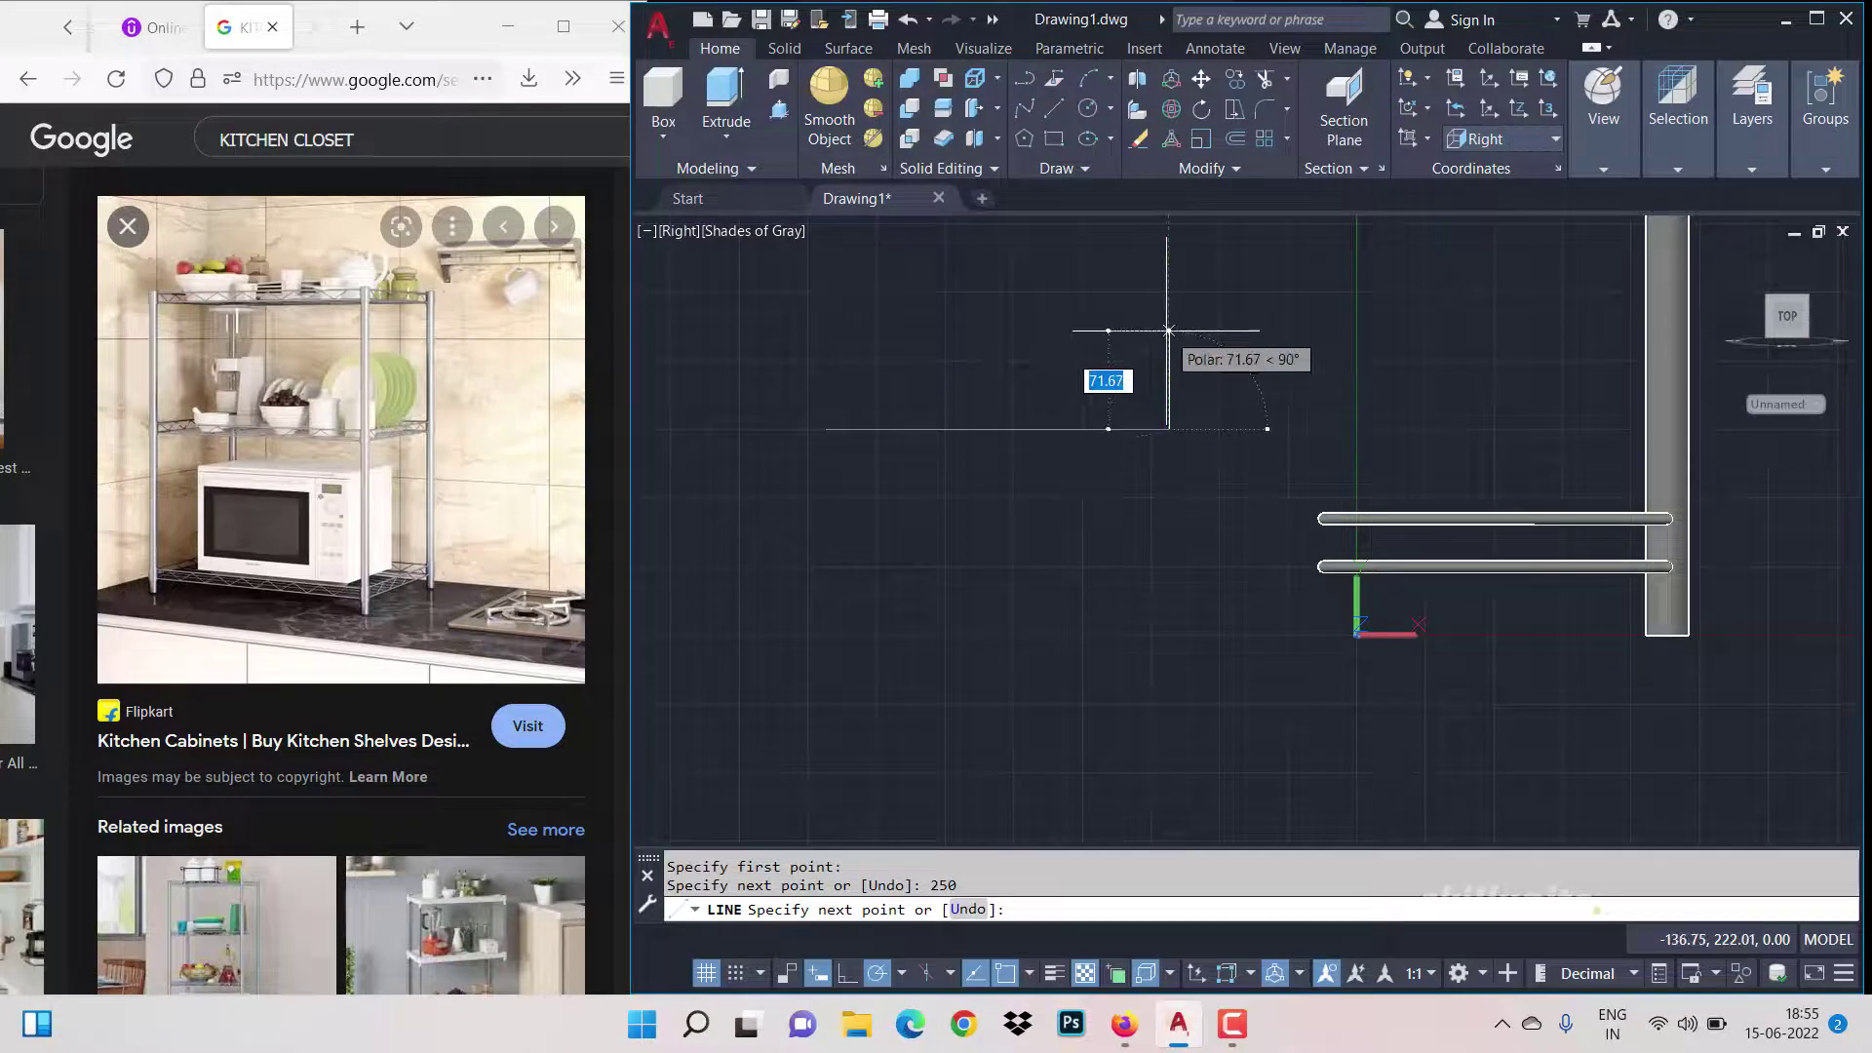
type("35")
key("Return")
type("250")
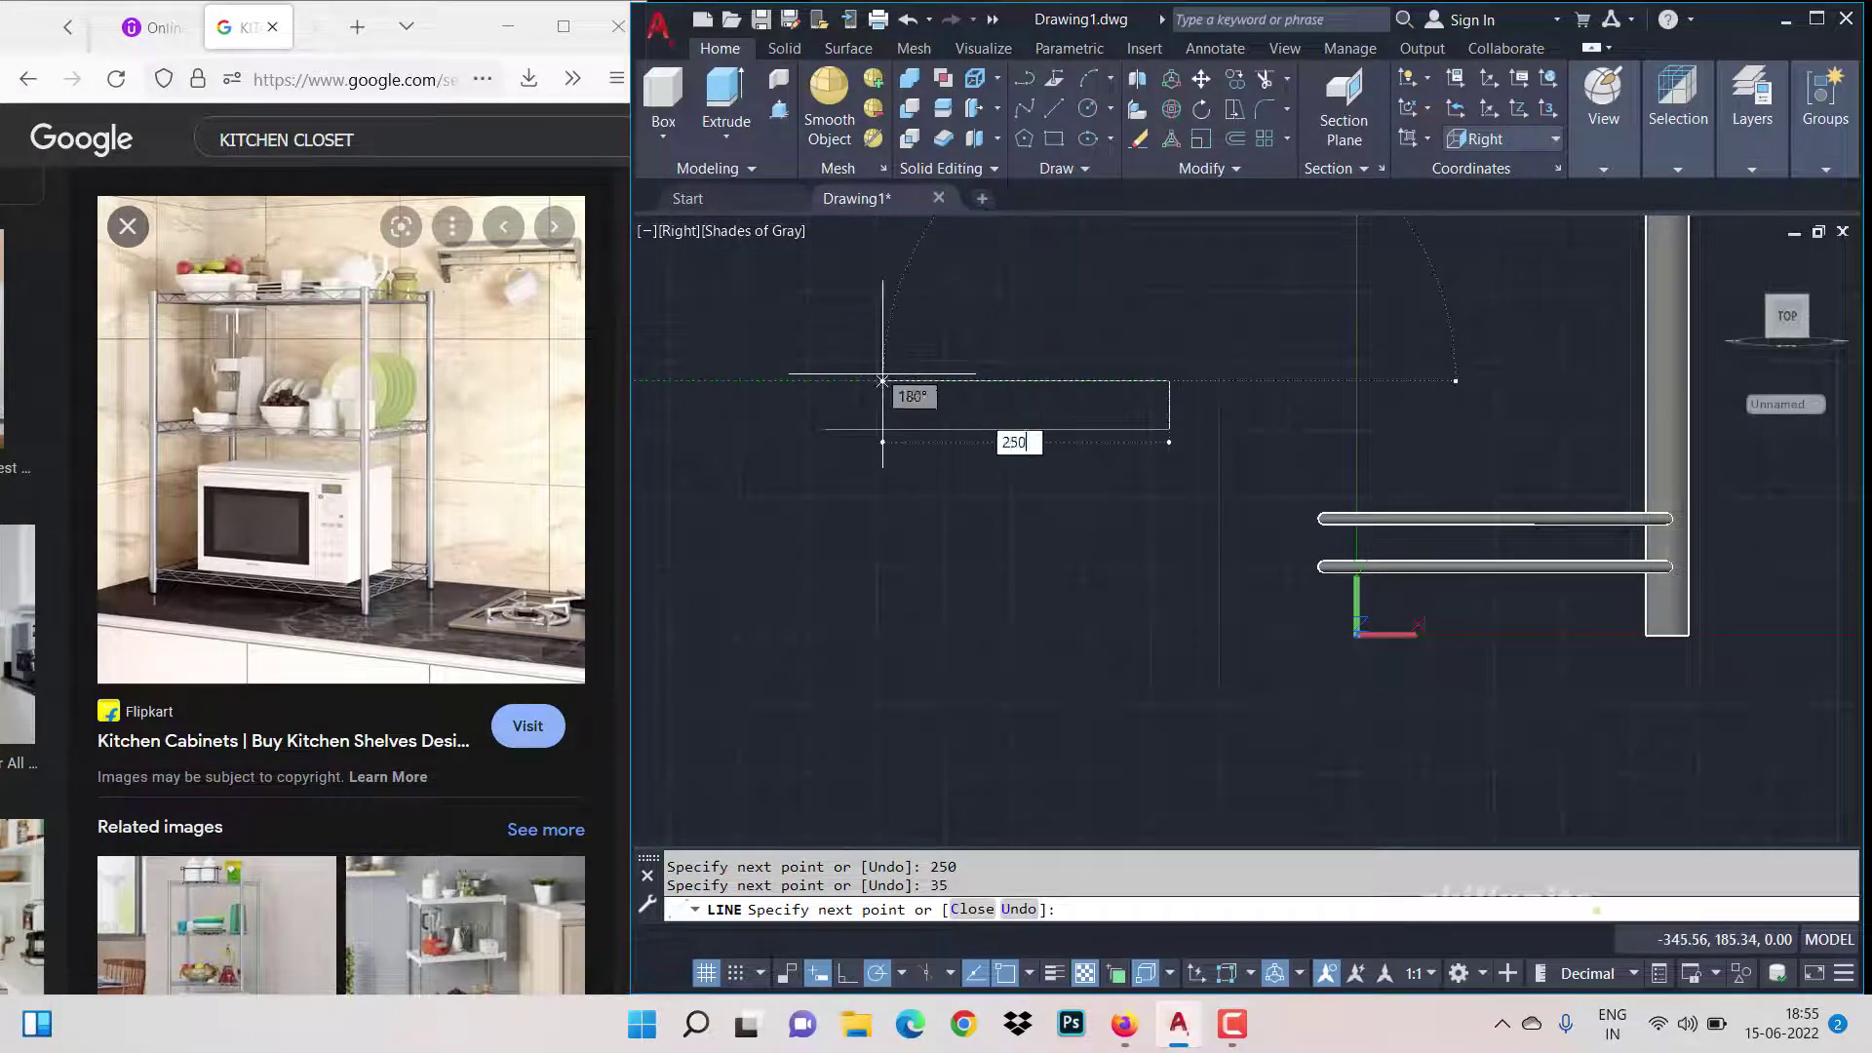
key("Return")
scroll(856, 362, "up", 2)
key("Return")
Step: Draw a diagonal line at 150° from the outline's lower closed-end corner and trim it at the upper line
key("Return")
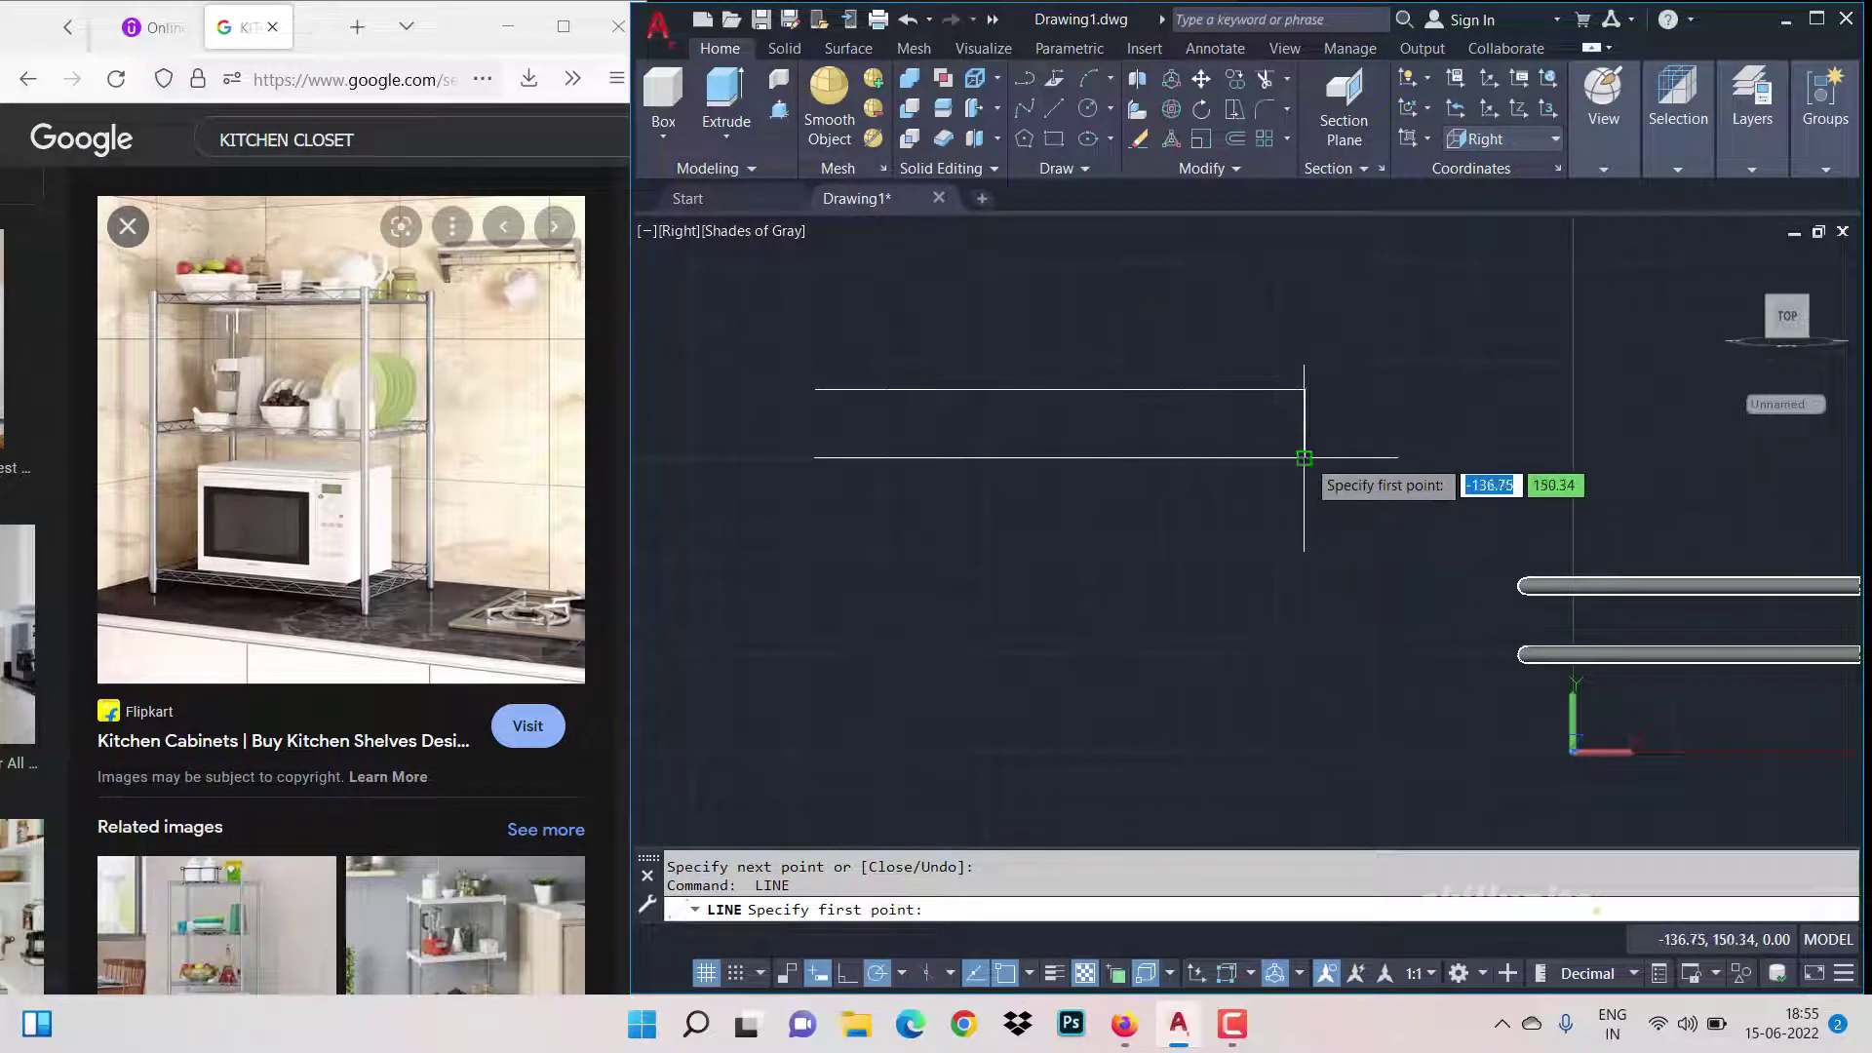
left_click(1304, 457)
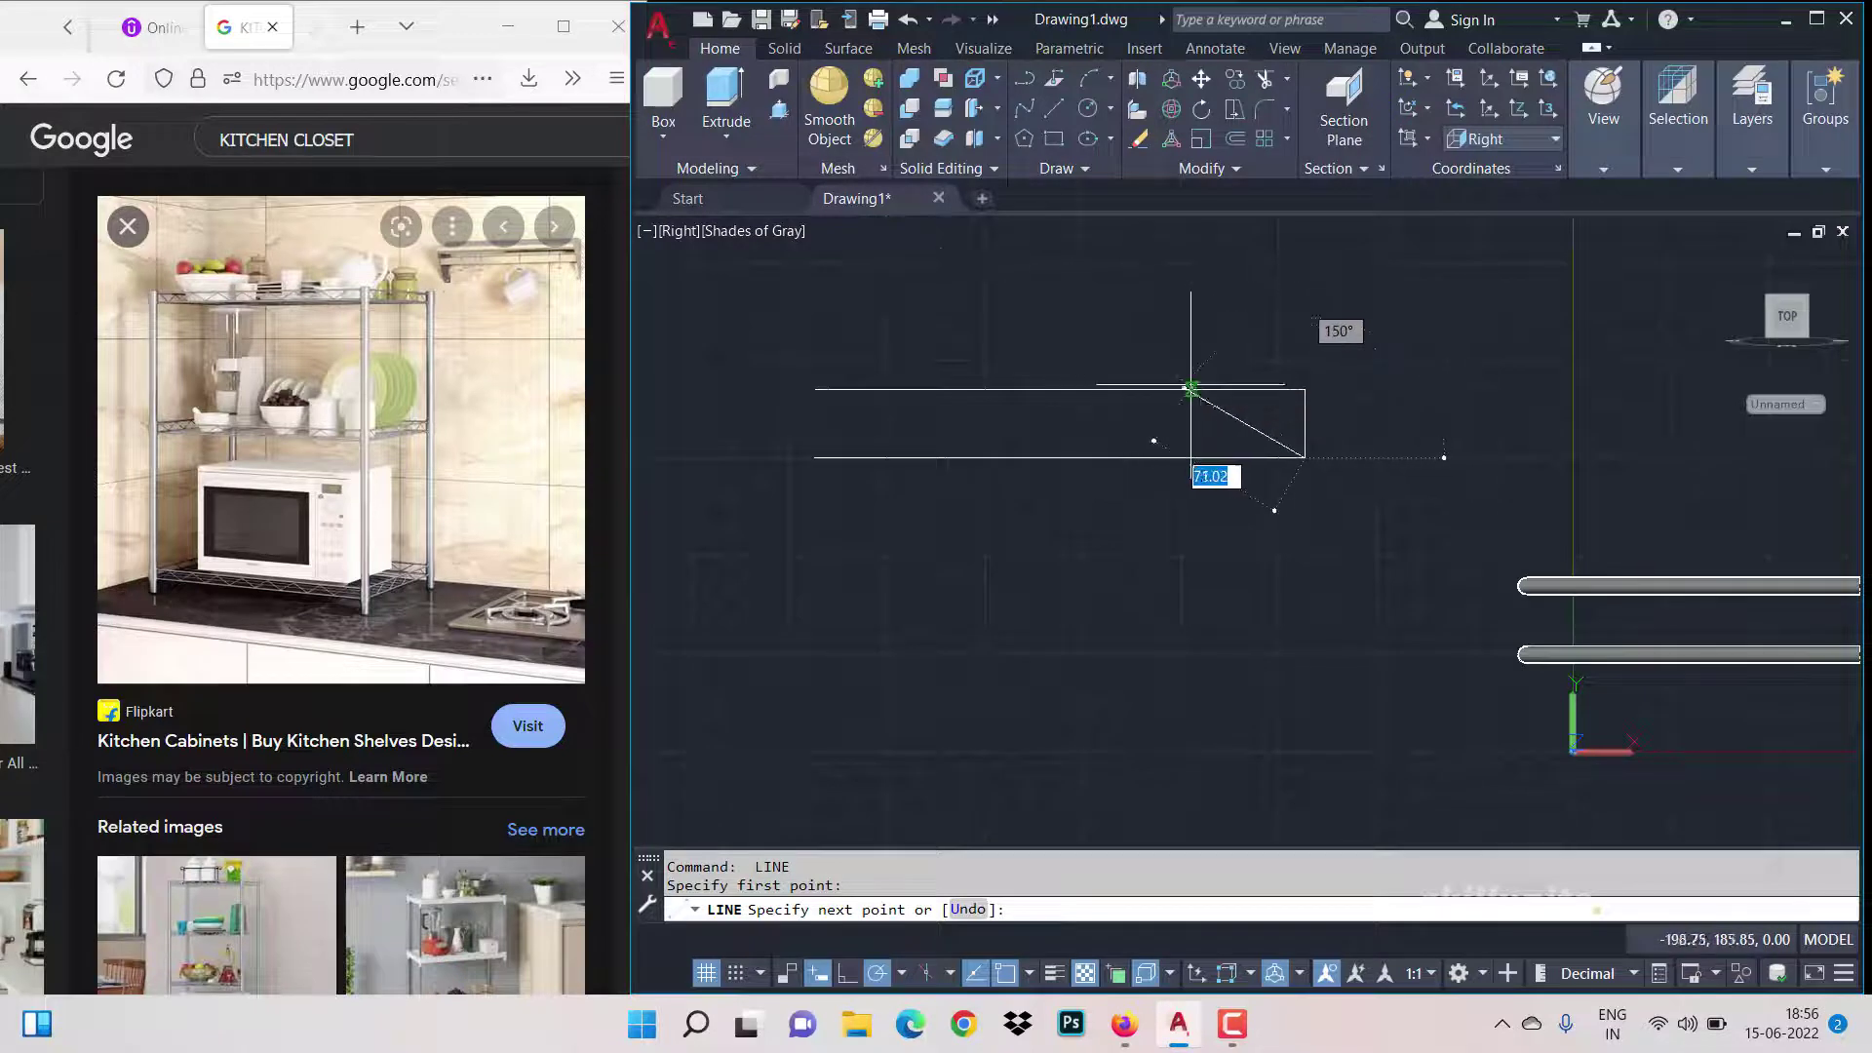
left_click(1138, 357)
key("Return")
type("tr")
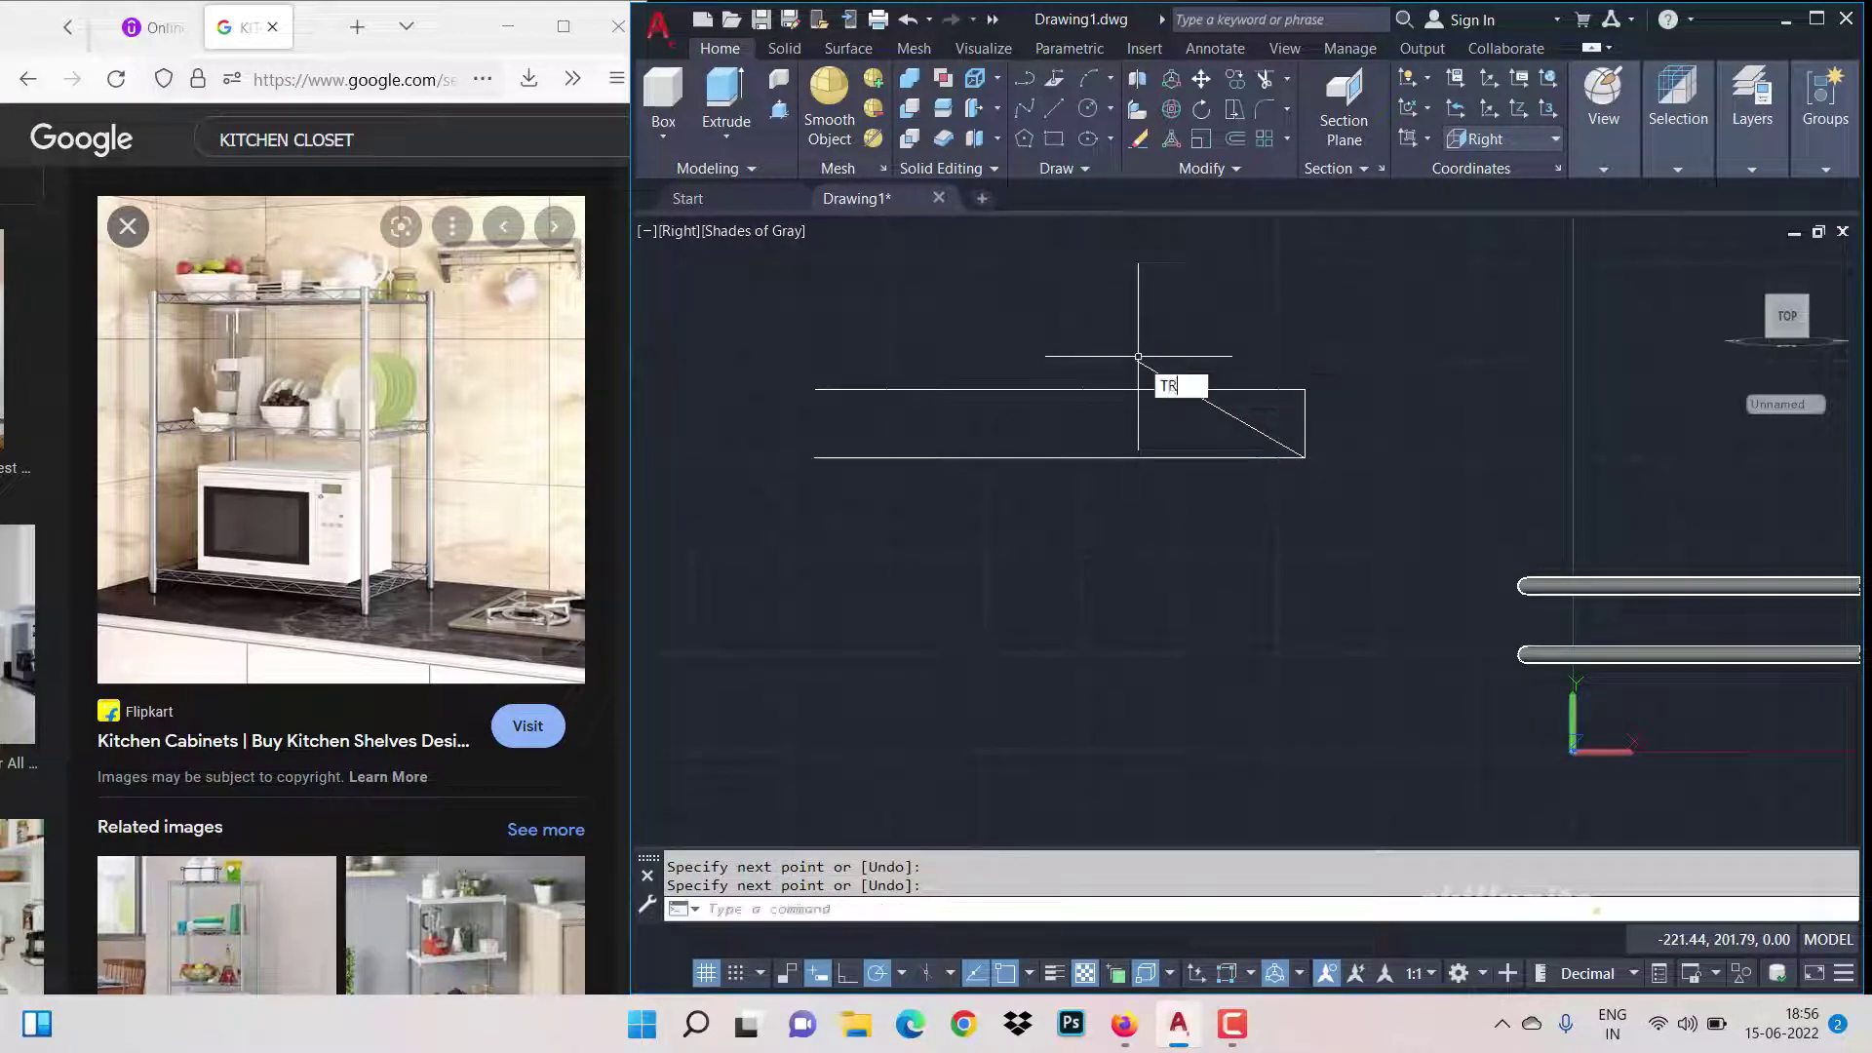
key("Return")
left_click(1157, 370)
key("Return")
Step: Mirror the diagonal about a vertical line through its upper end, keeping the original, to form an inverted V
type("mi")
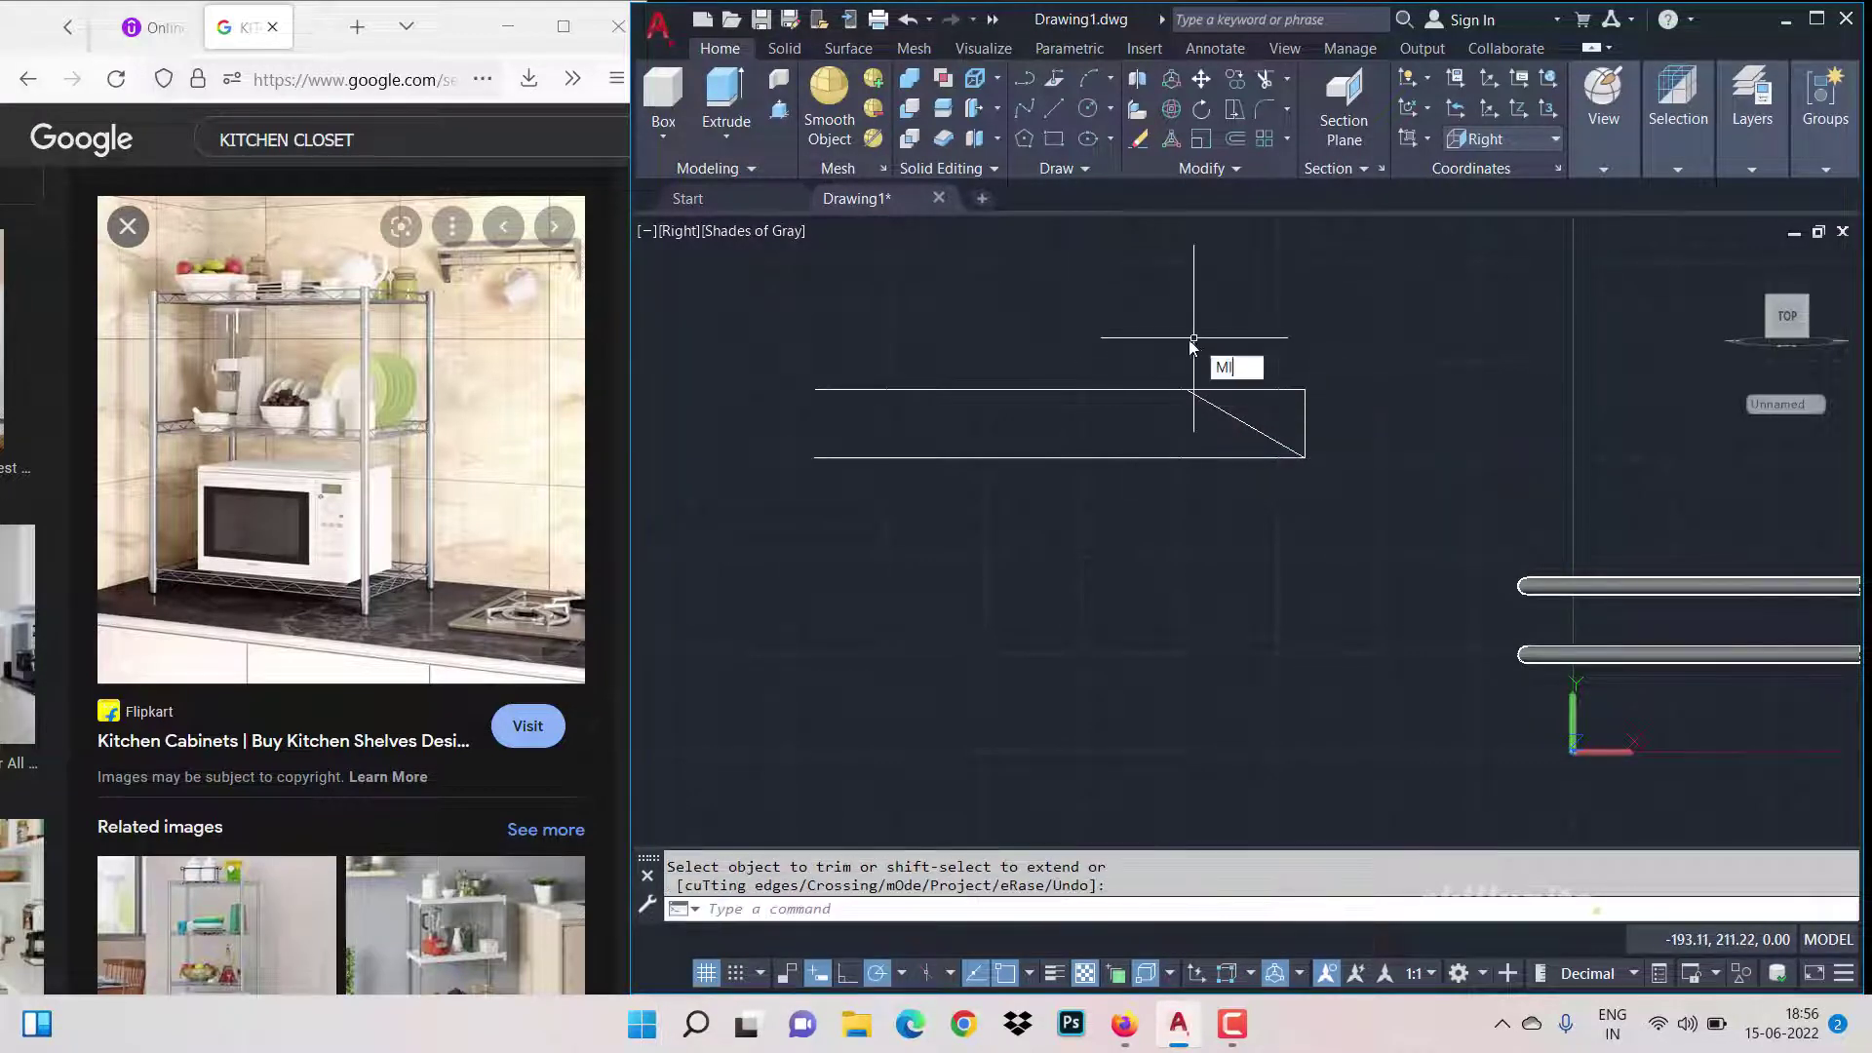
key("Return")
left_click(1233, 411)
left_click(1198, 398)
key("Return")
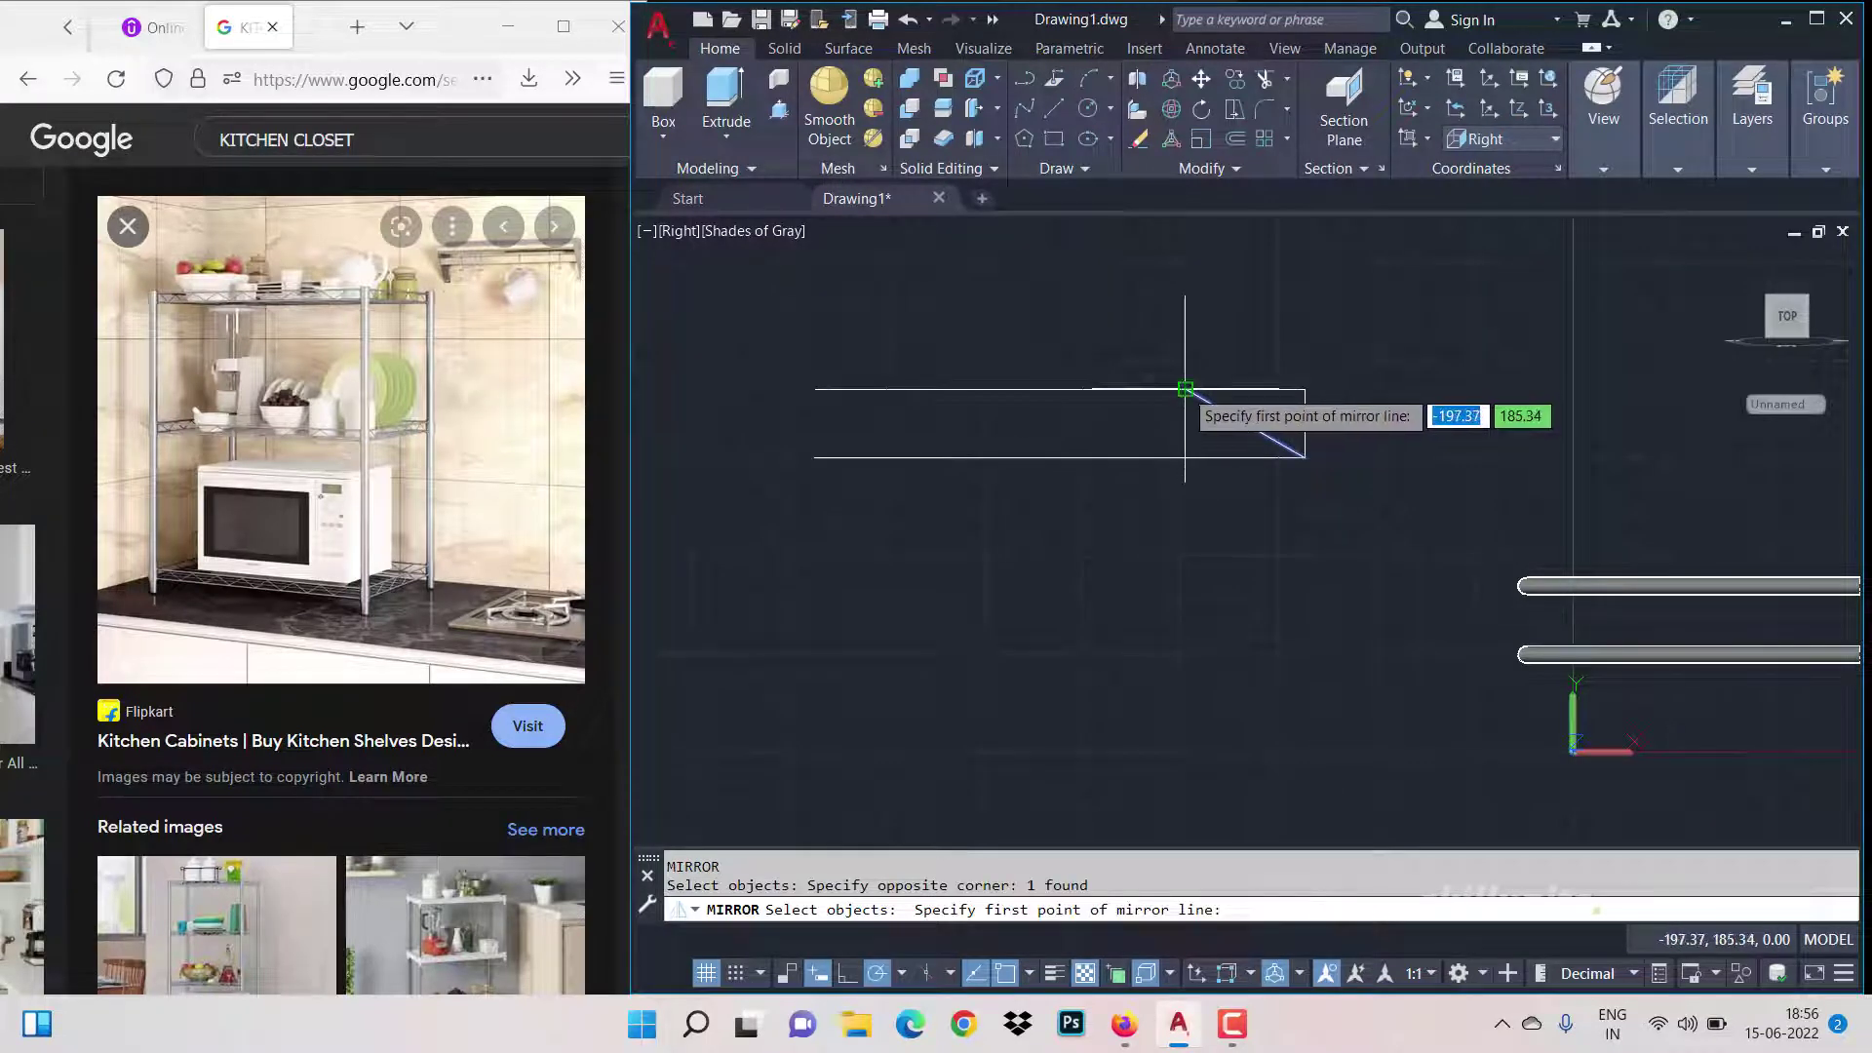
left_click(1186, 390)
left_click(1180, 569)
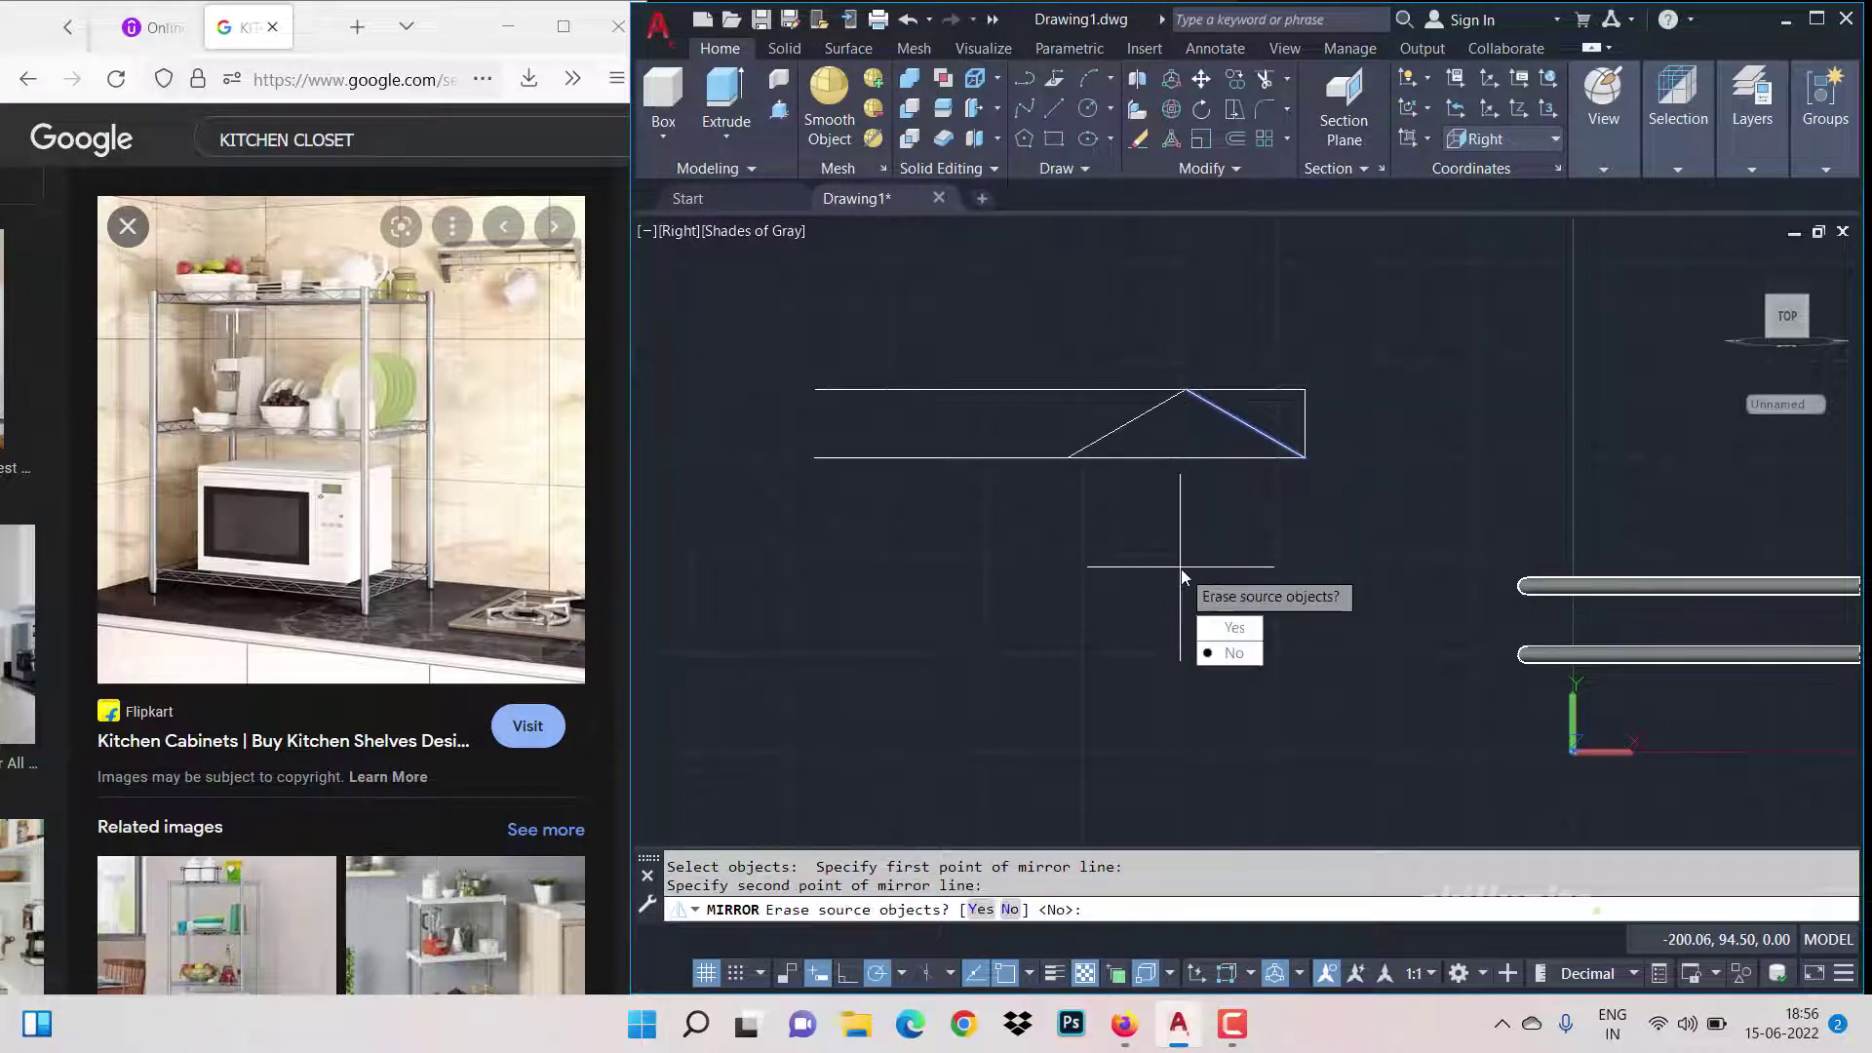
key("Return")
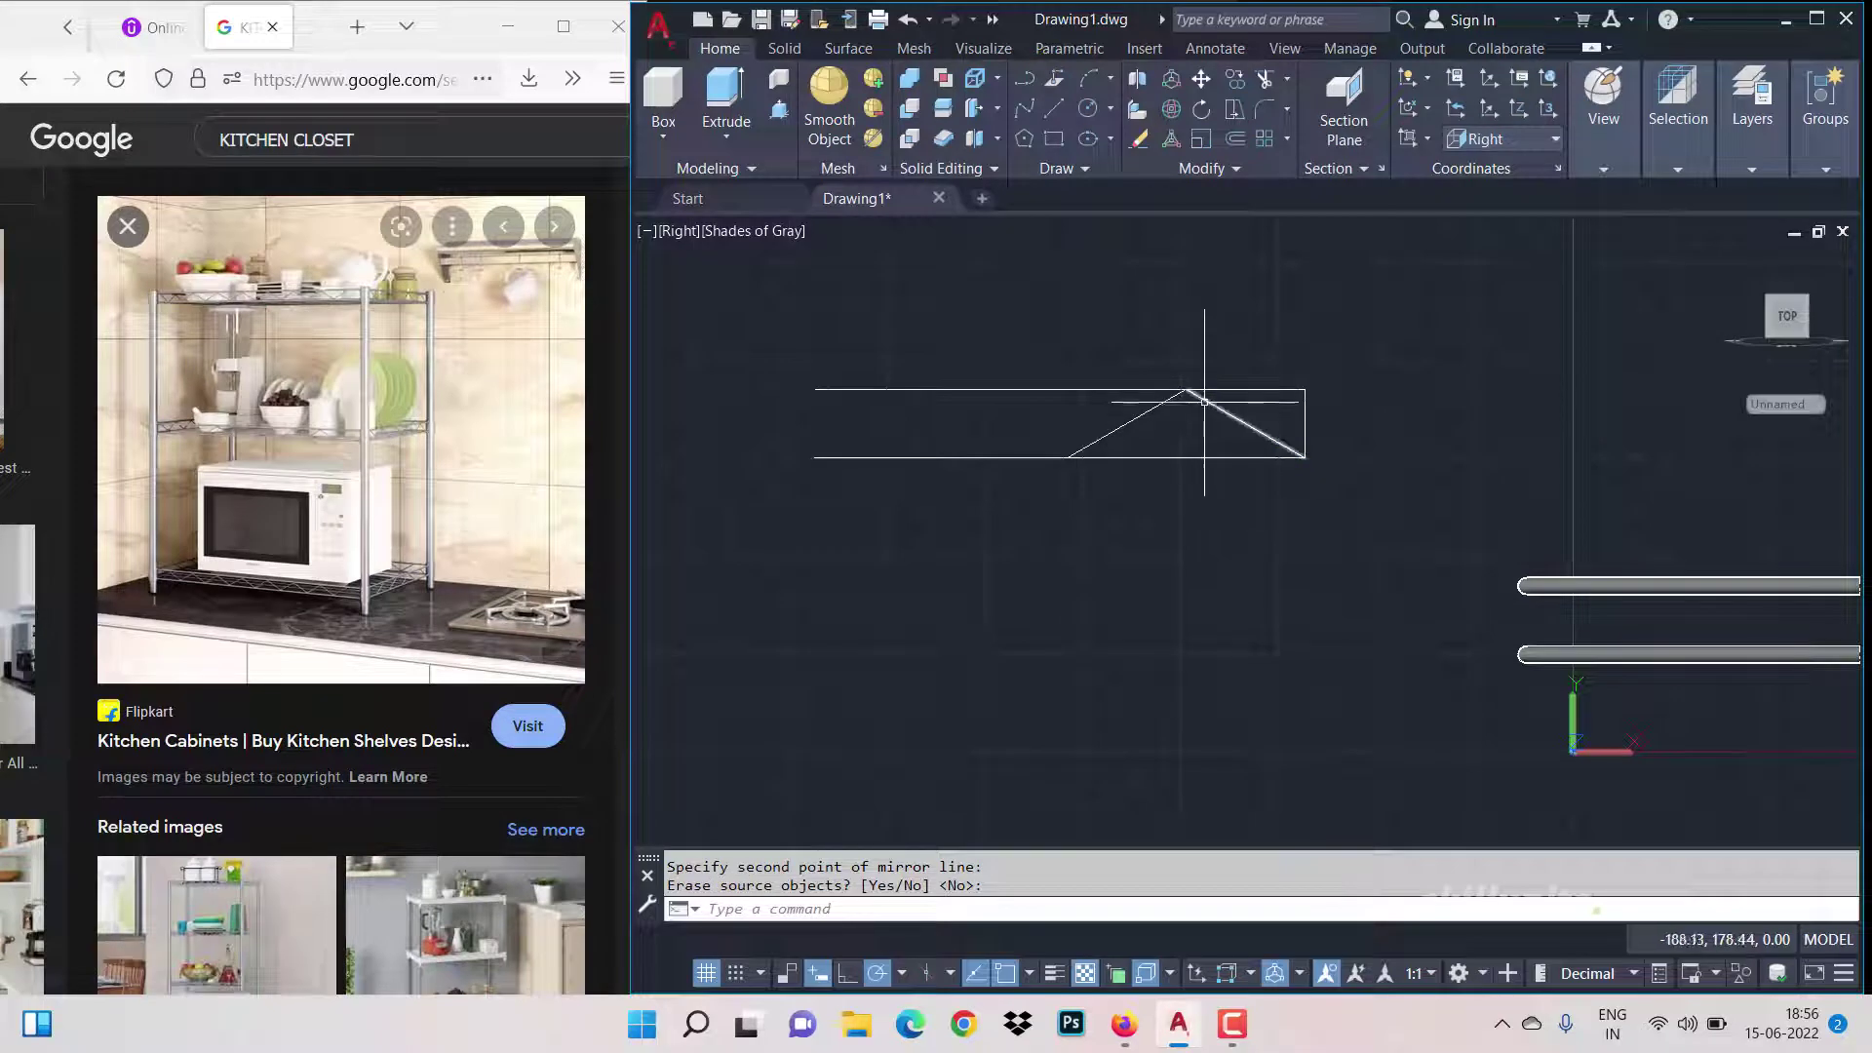
Step: Copy the pair of diagonals end to end along the outline, from one foot of the inverted V to the other
left_click(1196, 403)
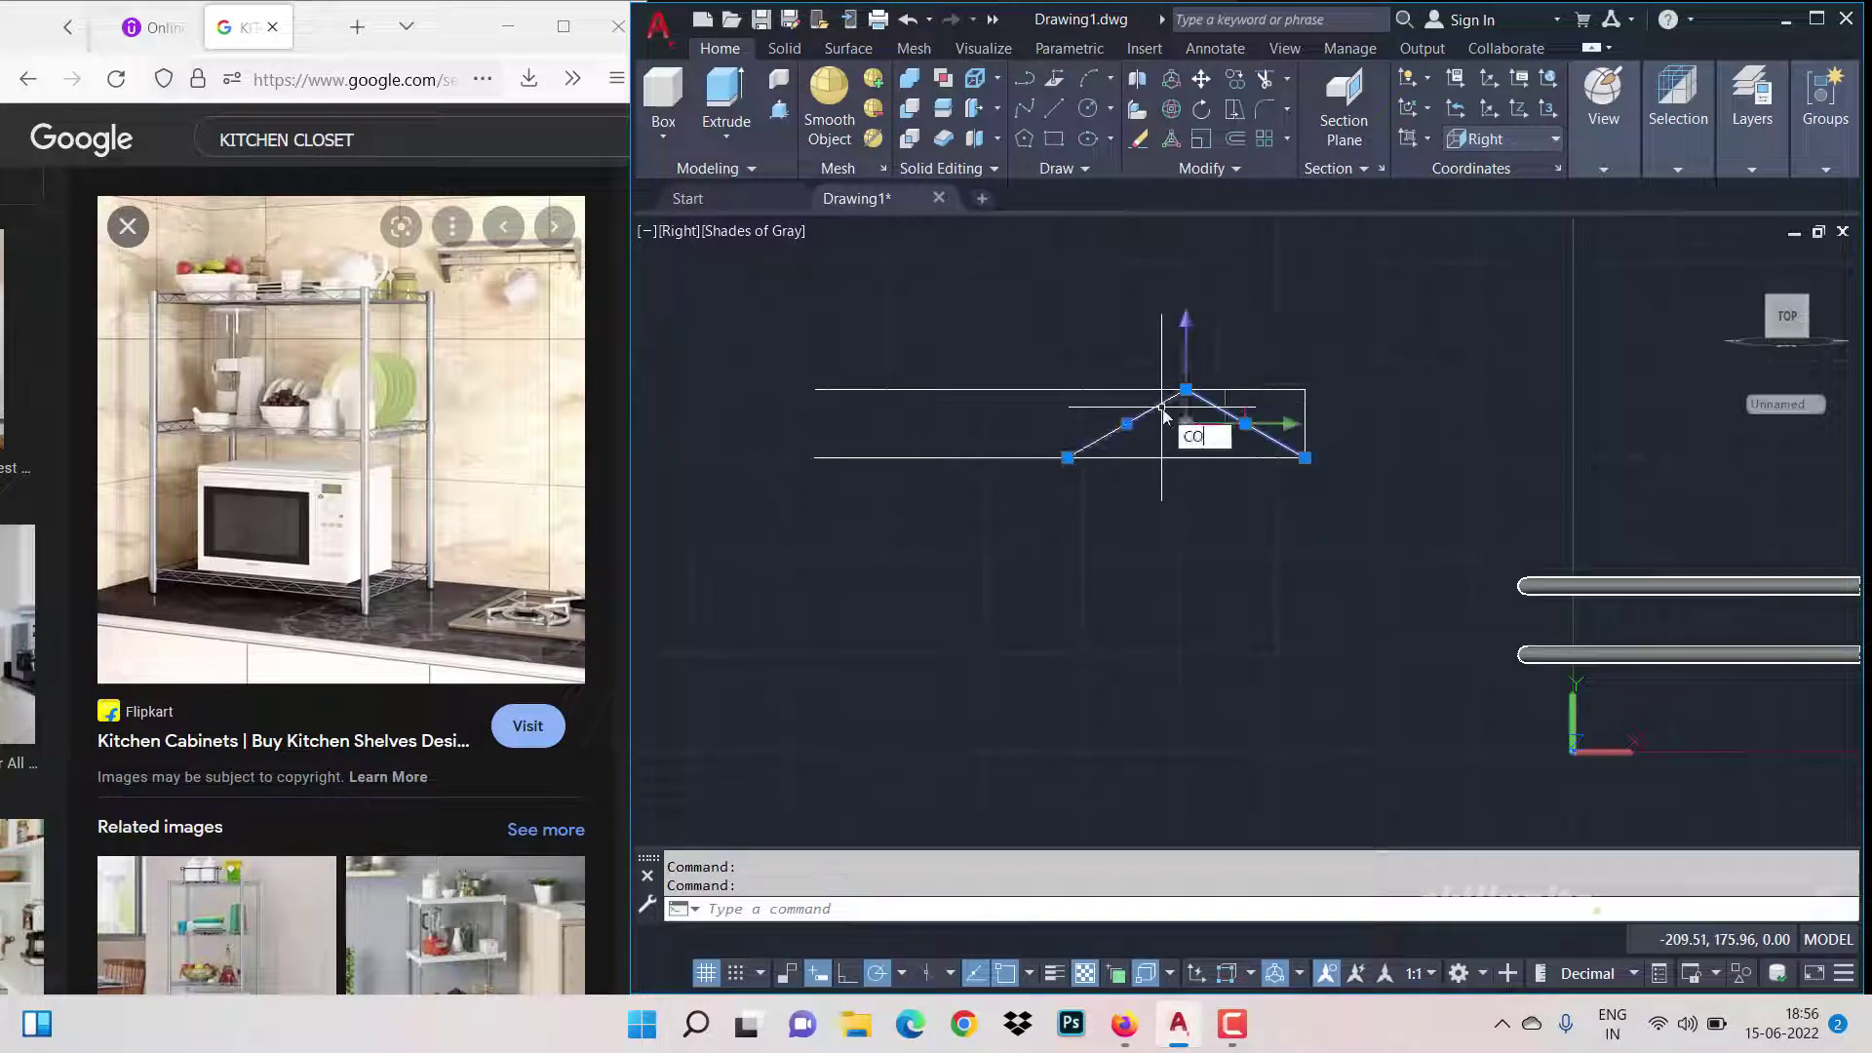
key("Return")
left_click(1305, 458)
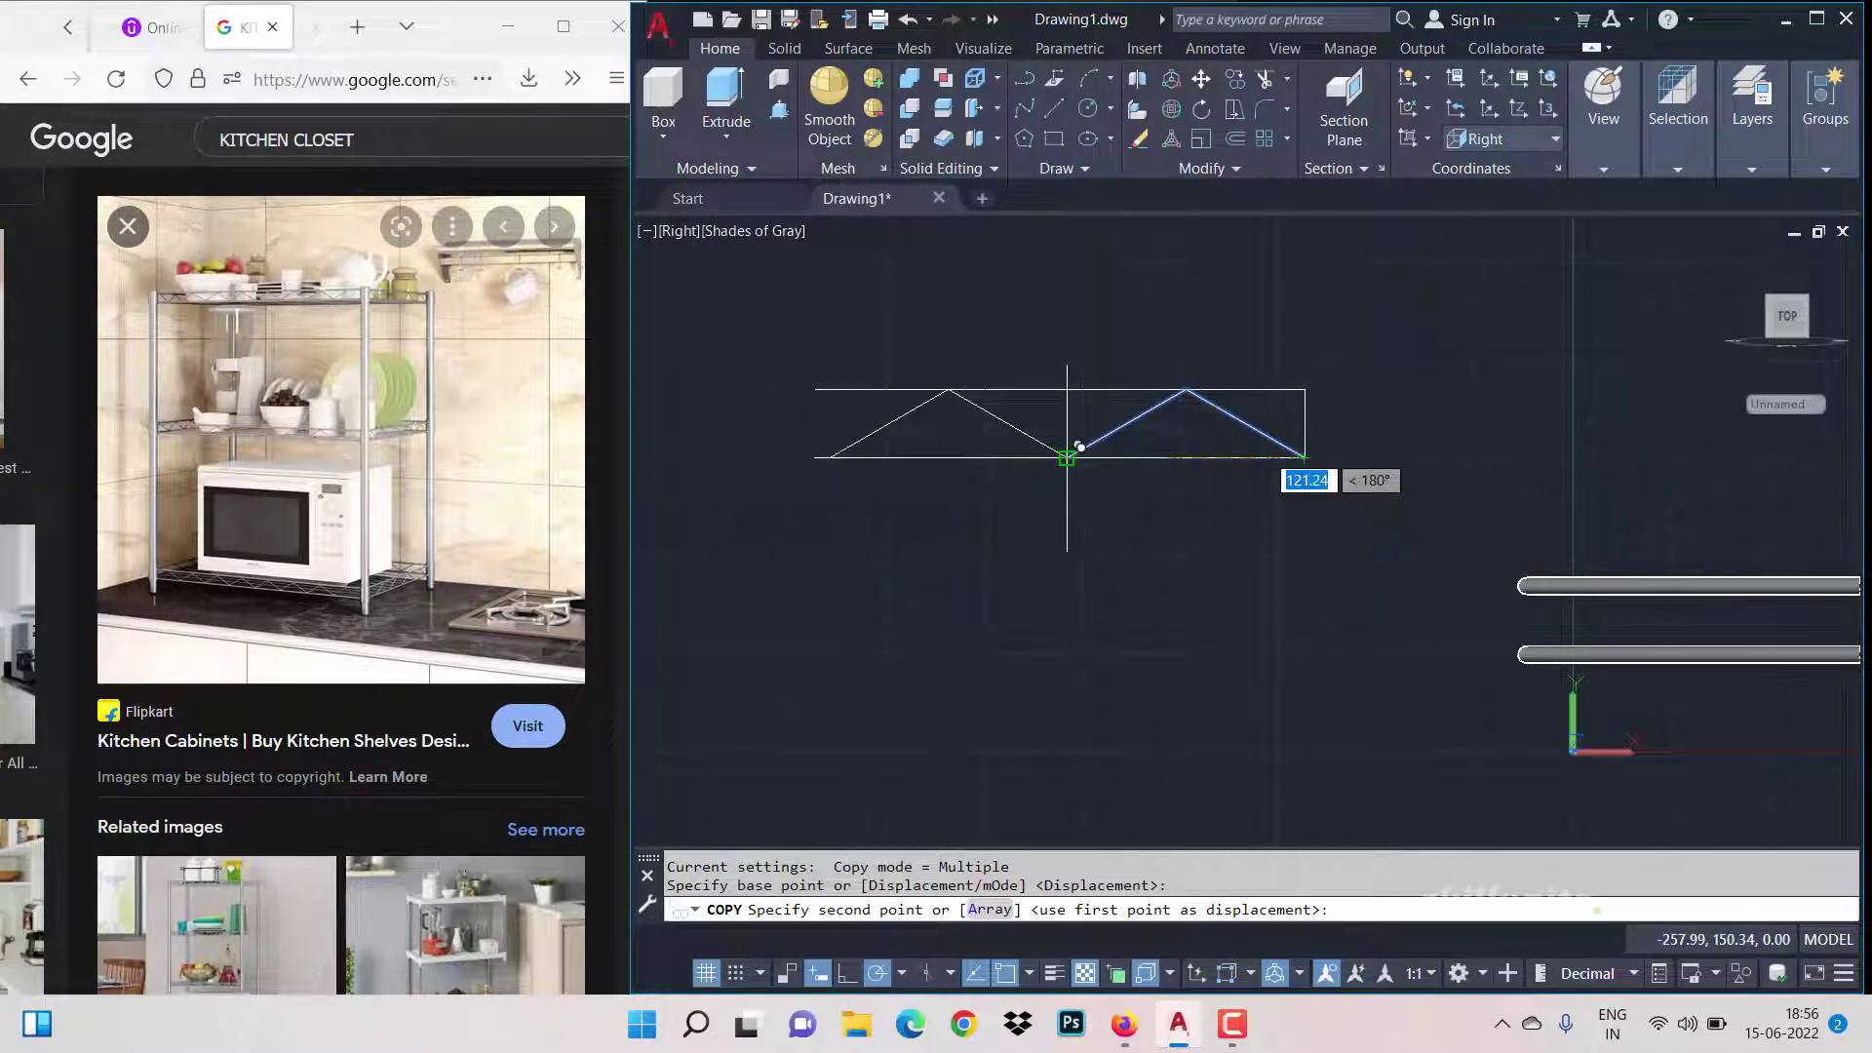
left_click(1067, 457)
key("Escape")
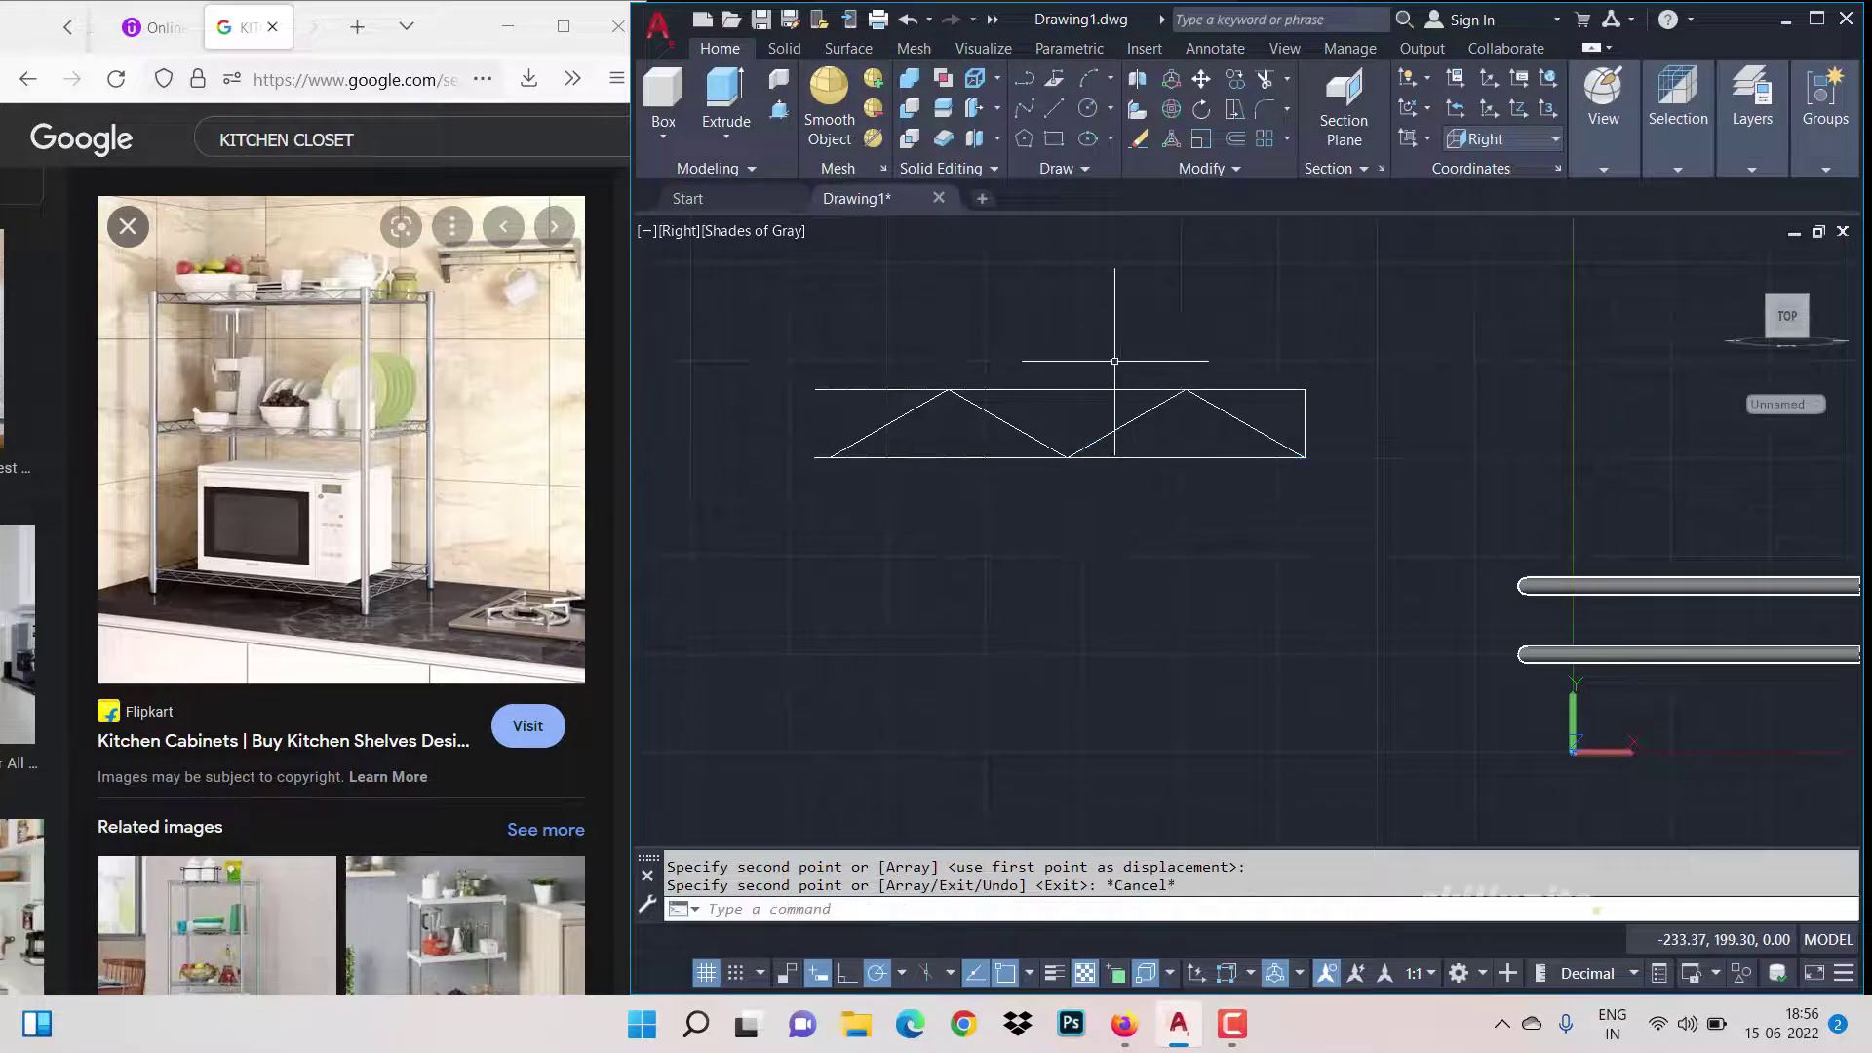
Step: Undo the copied, mirrored, trimmed and drawn diagonals, back to the bare three-sided outline
key("ctrl+z")
key("ctrl+z")
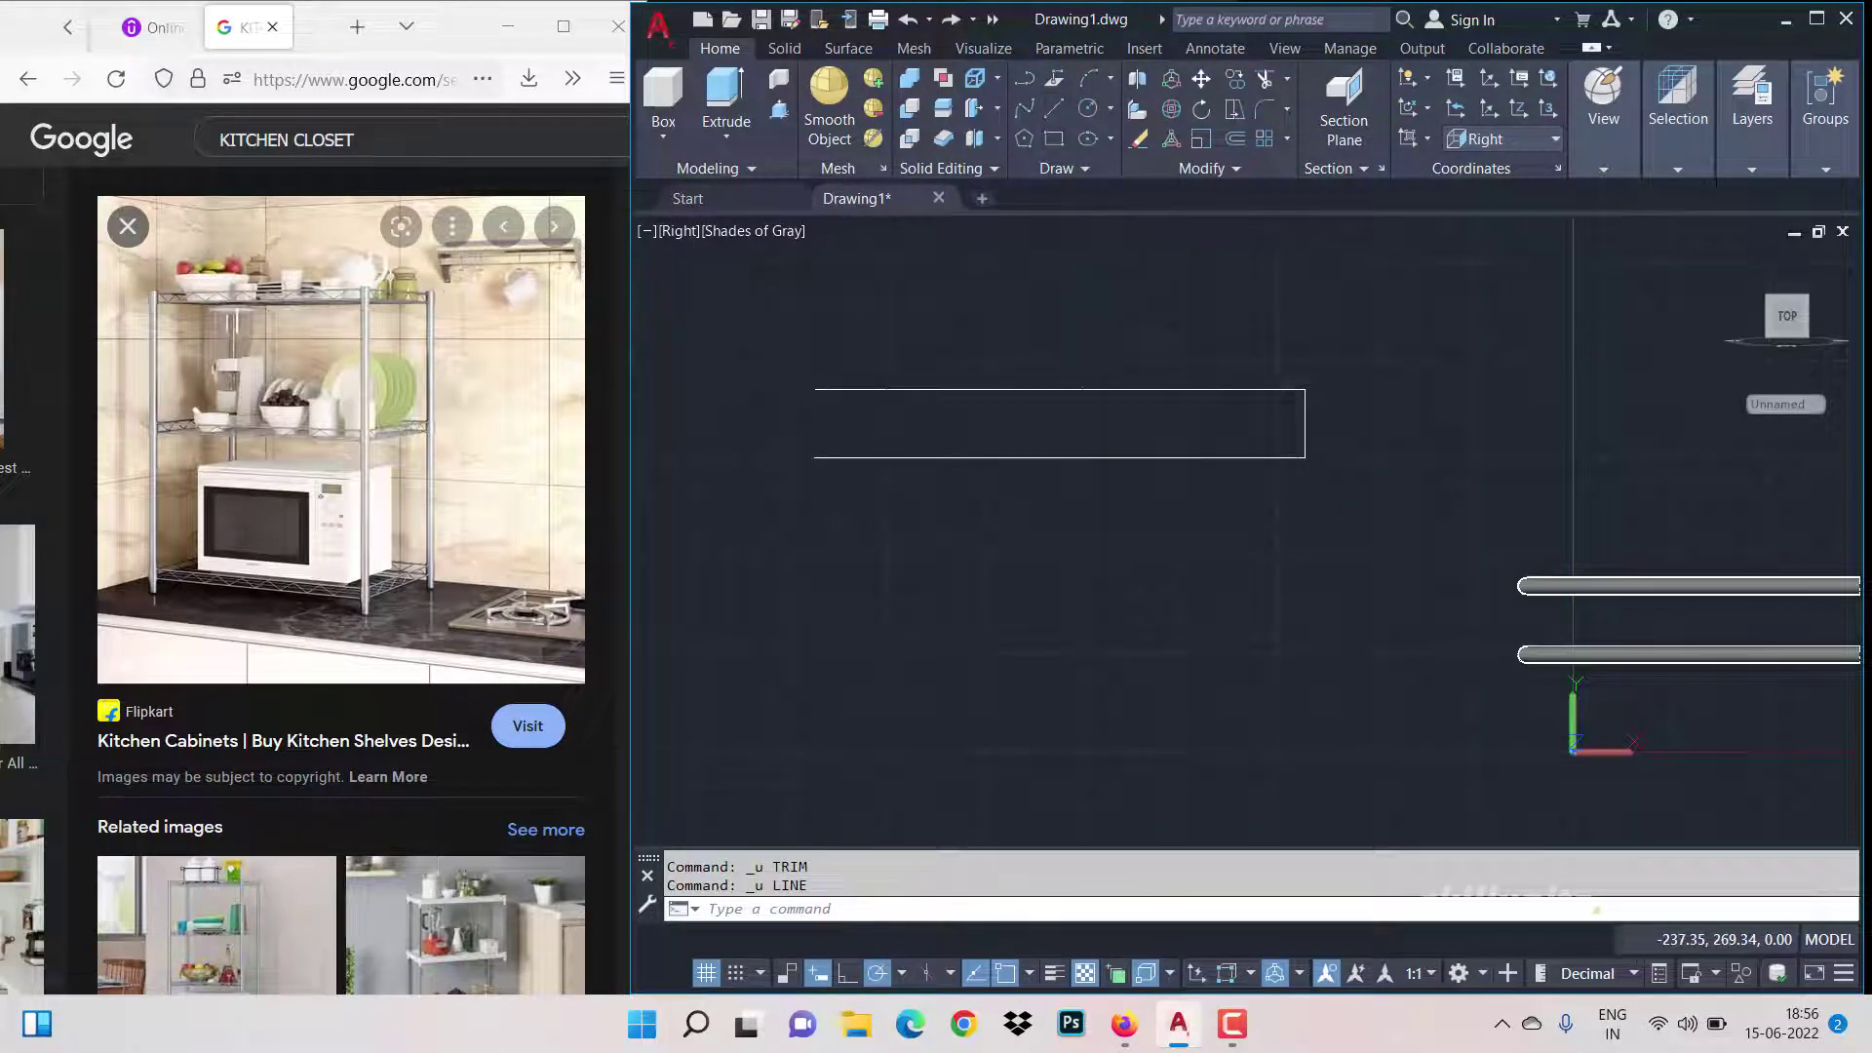
Step: Draw a diagonal line at 135° from the outline's lower closed-end corner and trim it at the upper line
left_click(1054, 109)
scroll(1258, 444, "up", 2)
left_click(1325, 463)
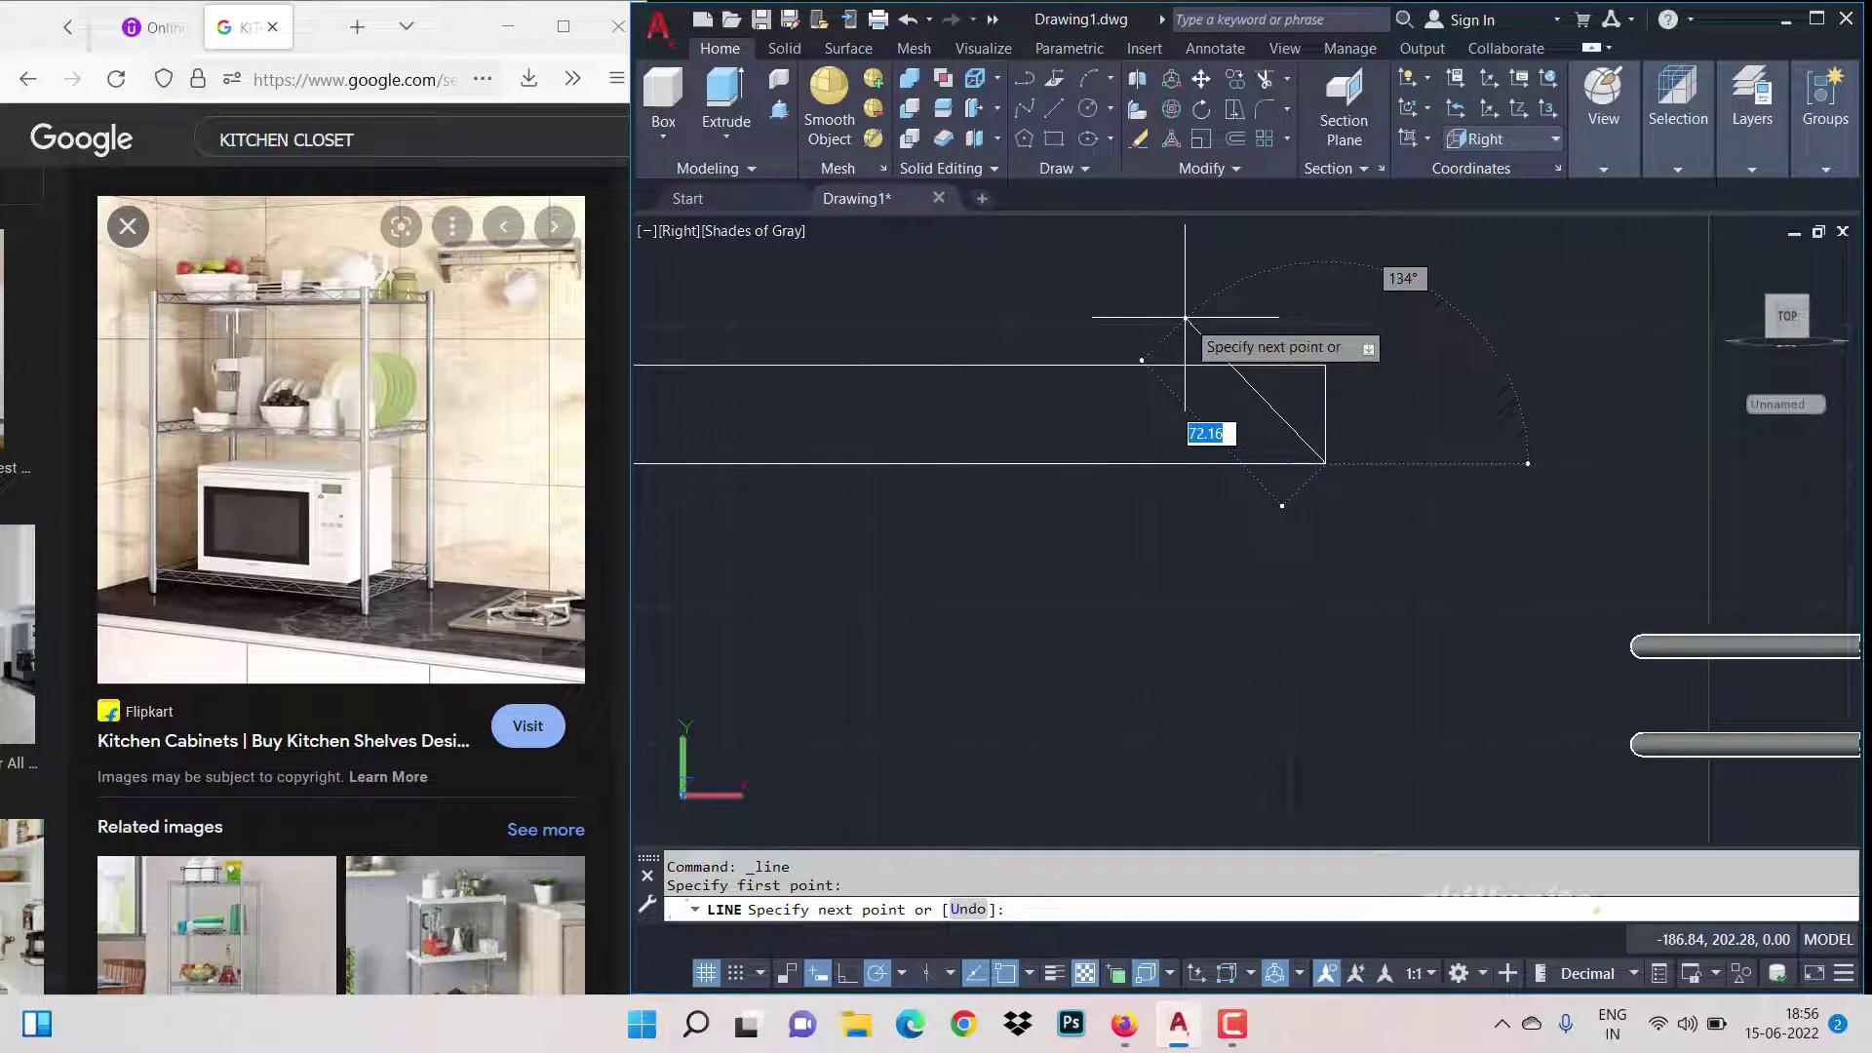
type("135")
key("Return")
key("Return")
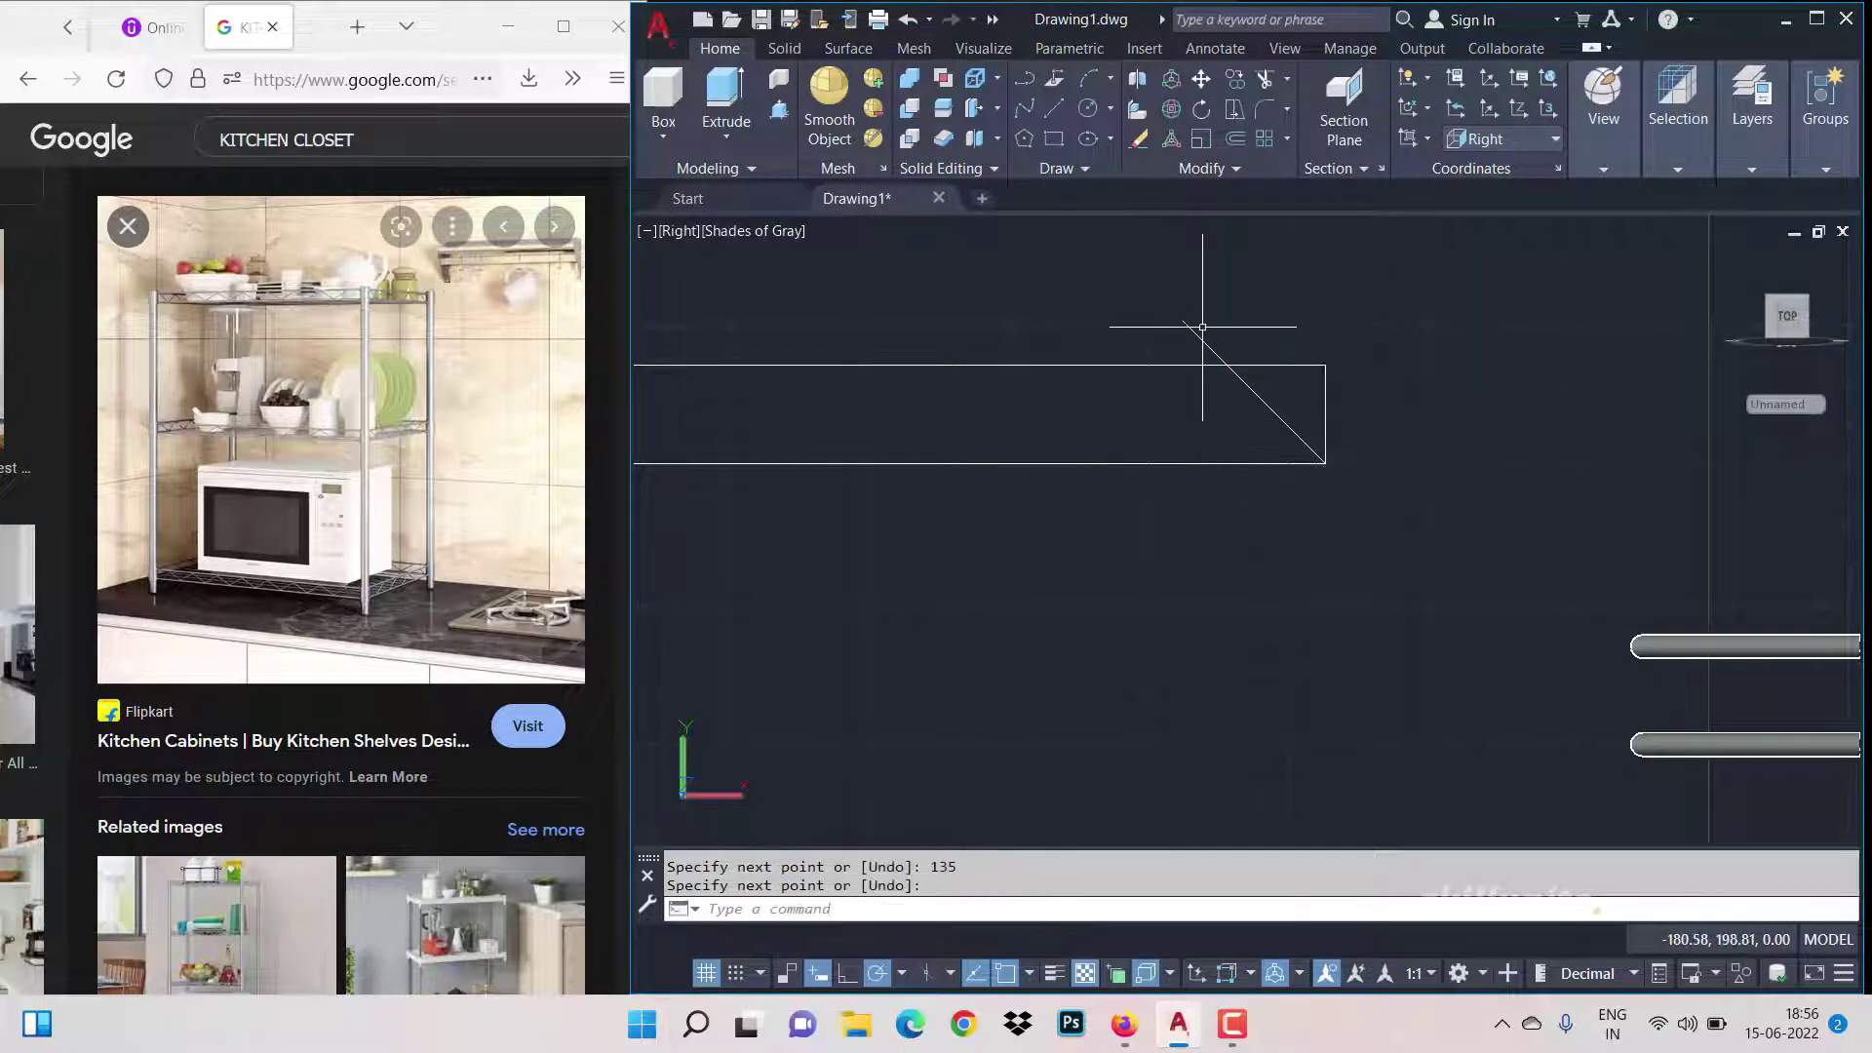
type("tr")
key("Return")
key("Escape")
Step: Mirror the 135° diagonal about a vertical line through its upper end, keeping the original
type("mi")
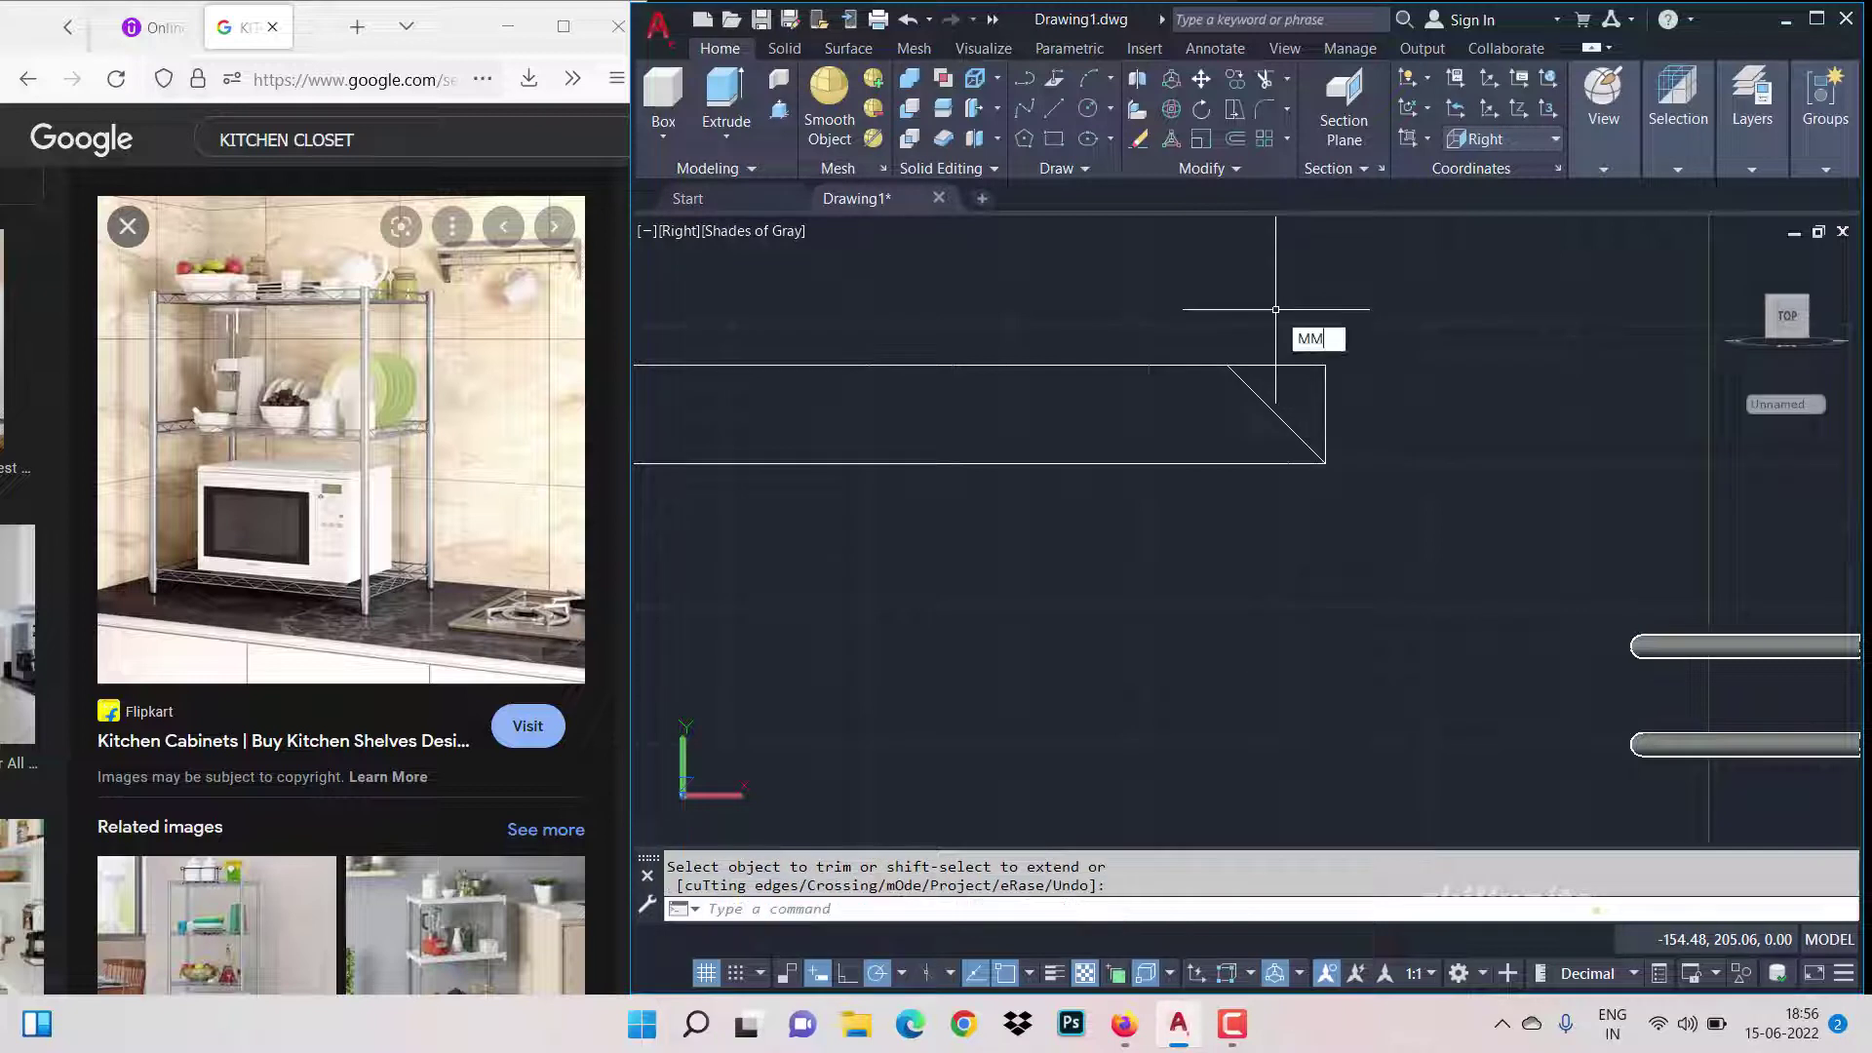
key("Return")
left_click(1270, 408)
key("Return")
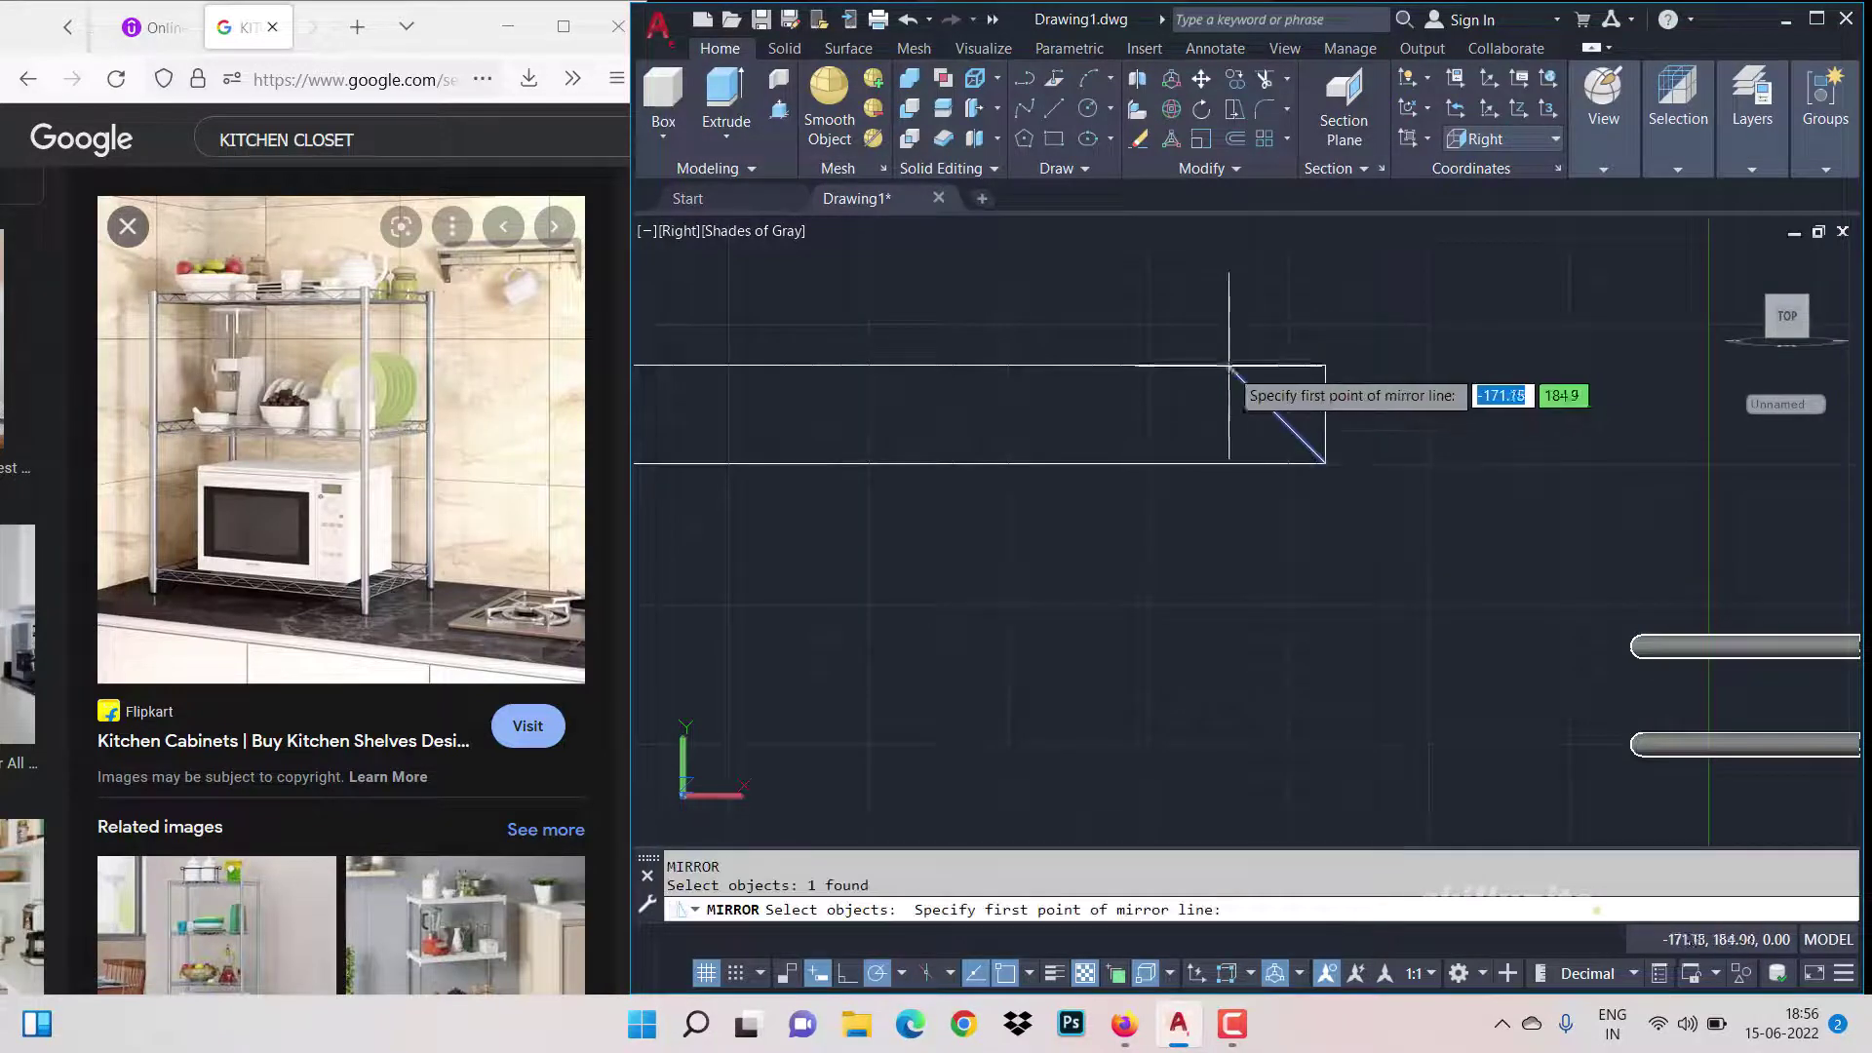
left_click(1229, 366)
left_click(1218, 491)
key("Return")
scroll(1287, 471, "down", 4)
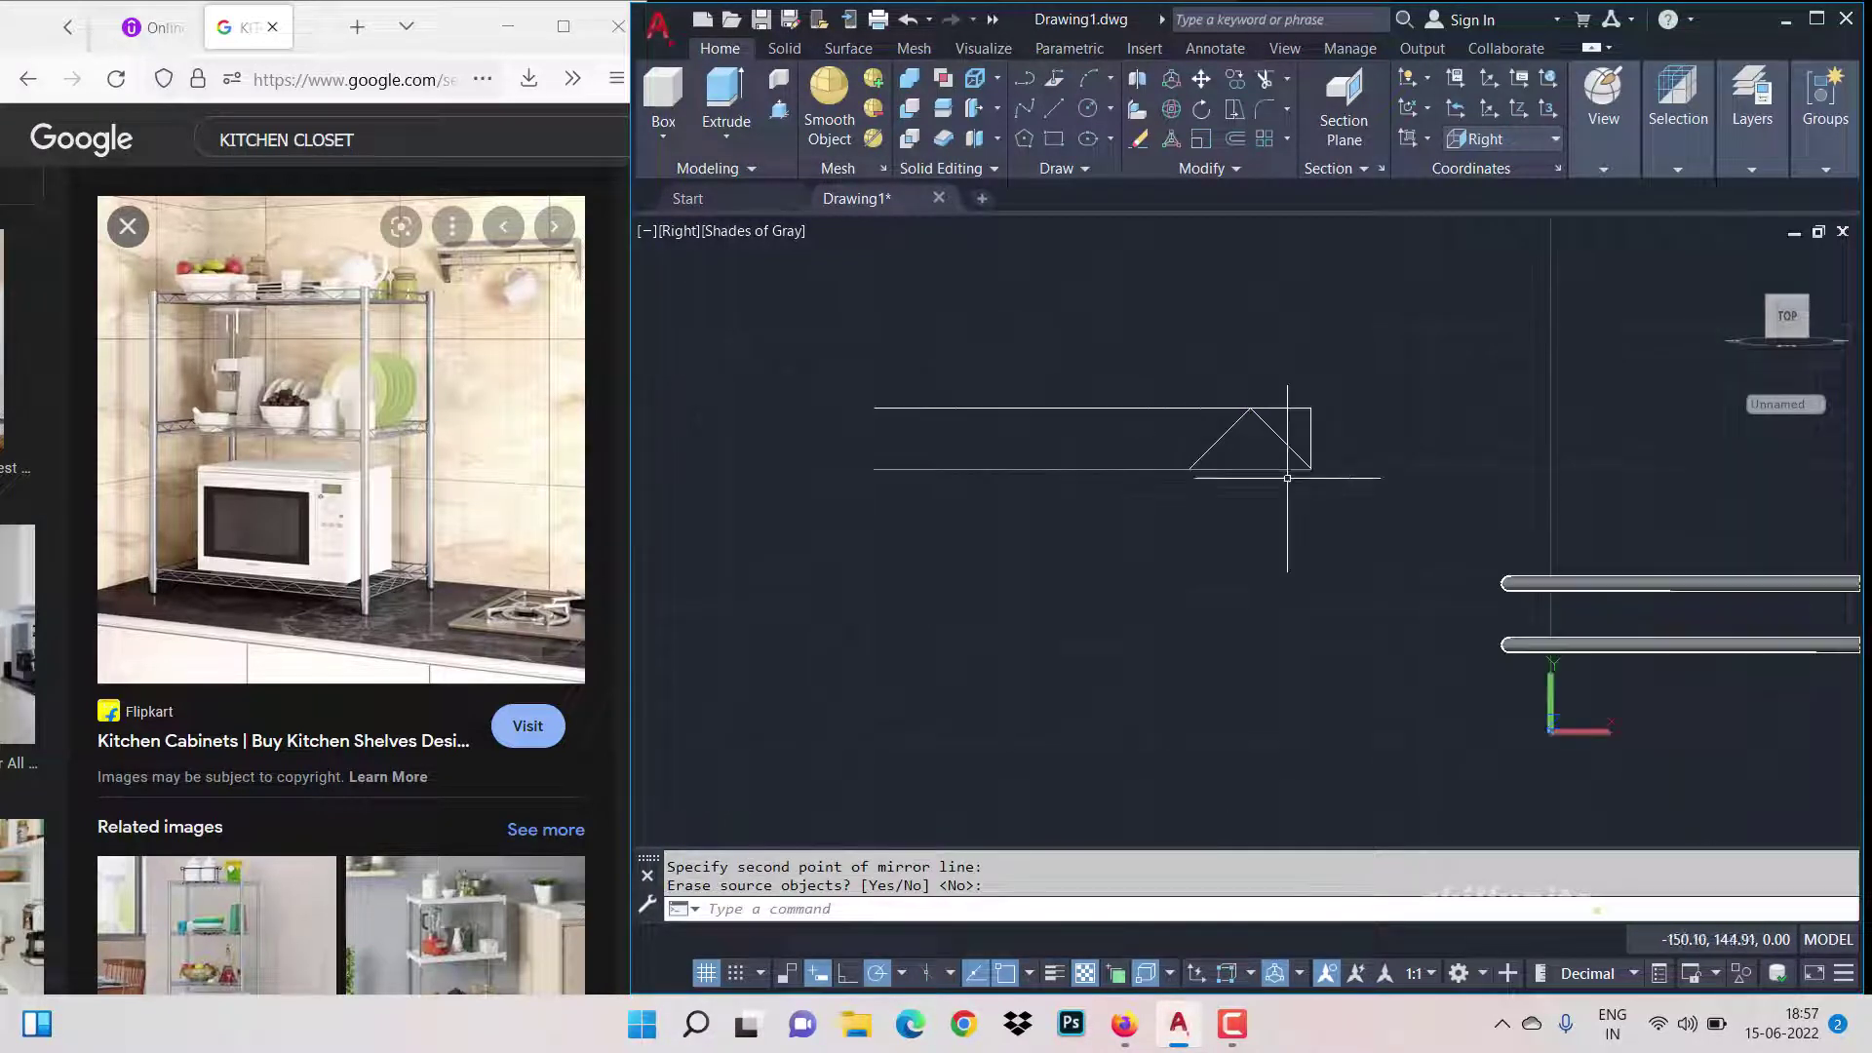
Step: Try to repeat the two diagonals with a rectangular array
scroll(1051, 423, "up", 3)
left_click(1266, 138)
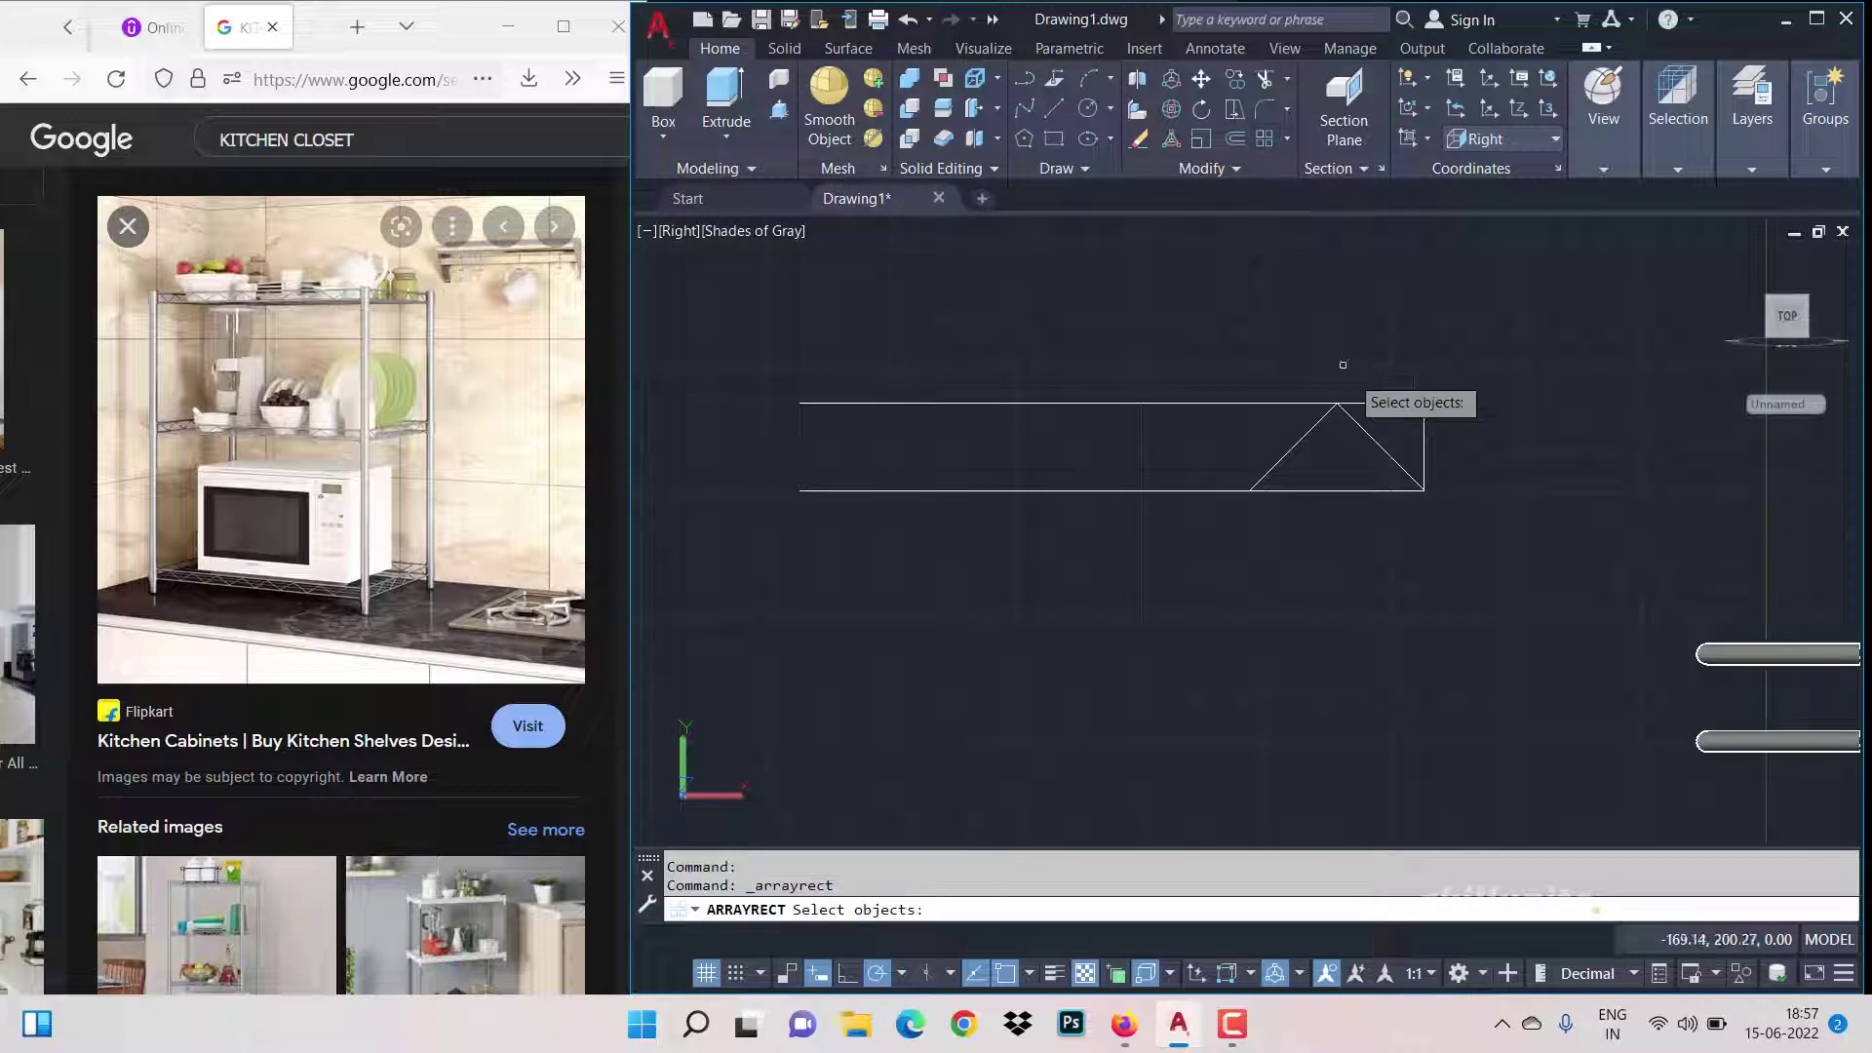
left_click(1380, 446)
left_click(1292, 448)
key("Return")
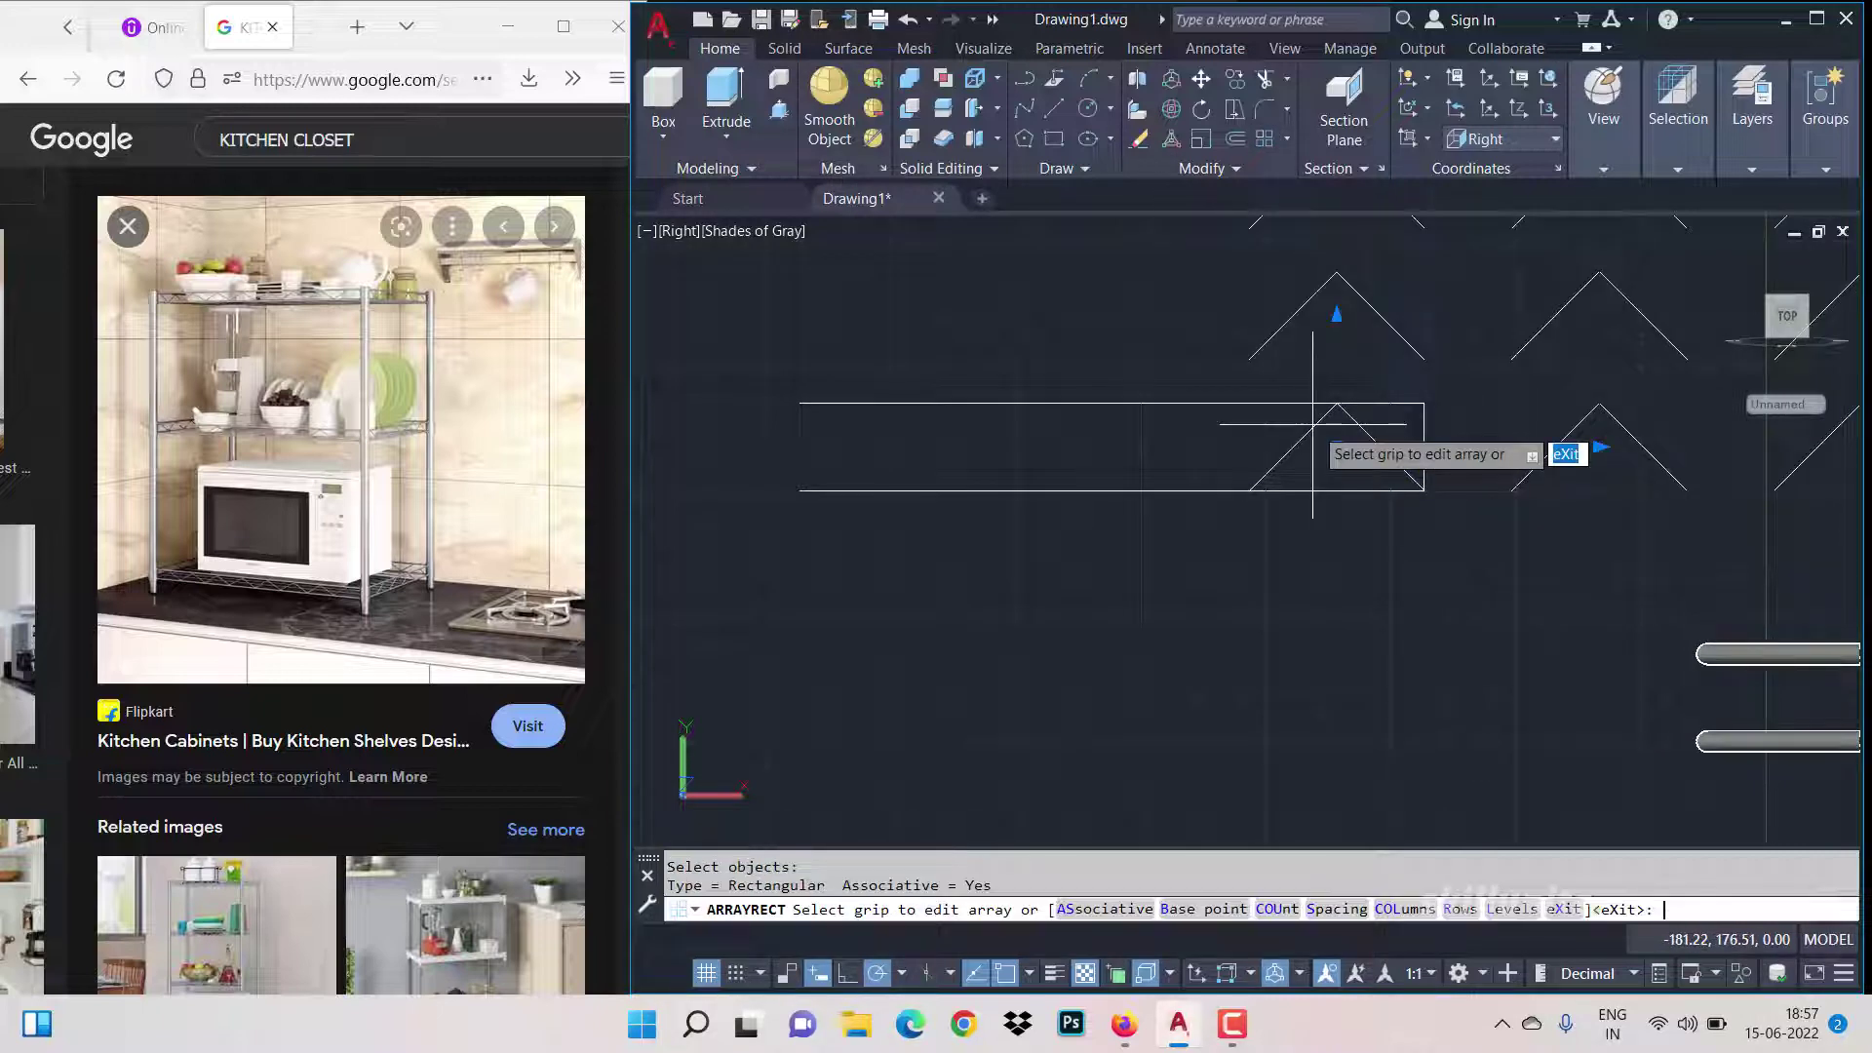
key("Escape")
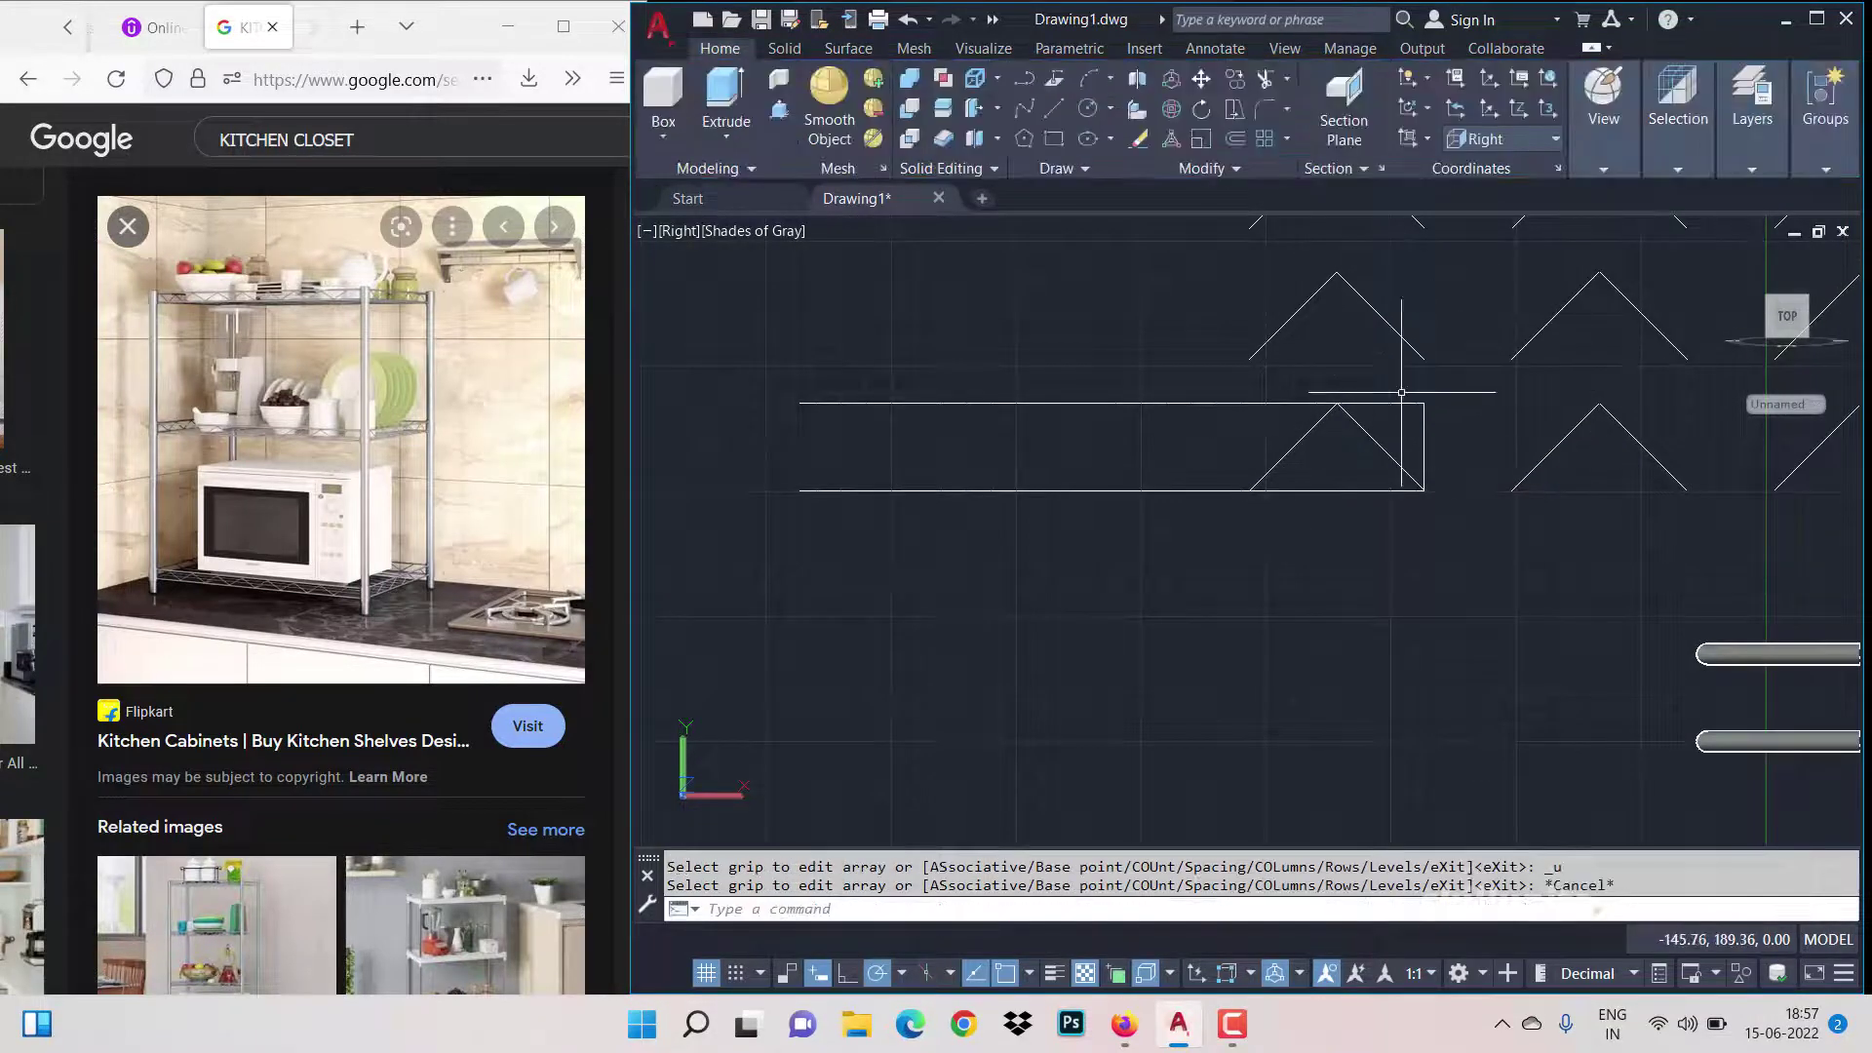
Step: Copy the inverted V three times end to end toward the outline's open end, from foot to foot
type("CO")
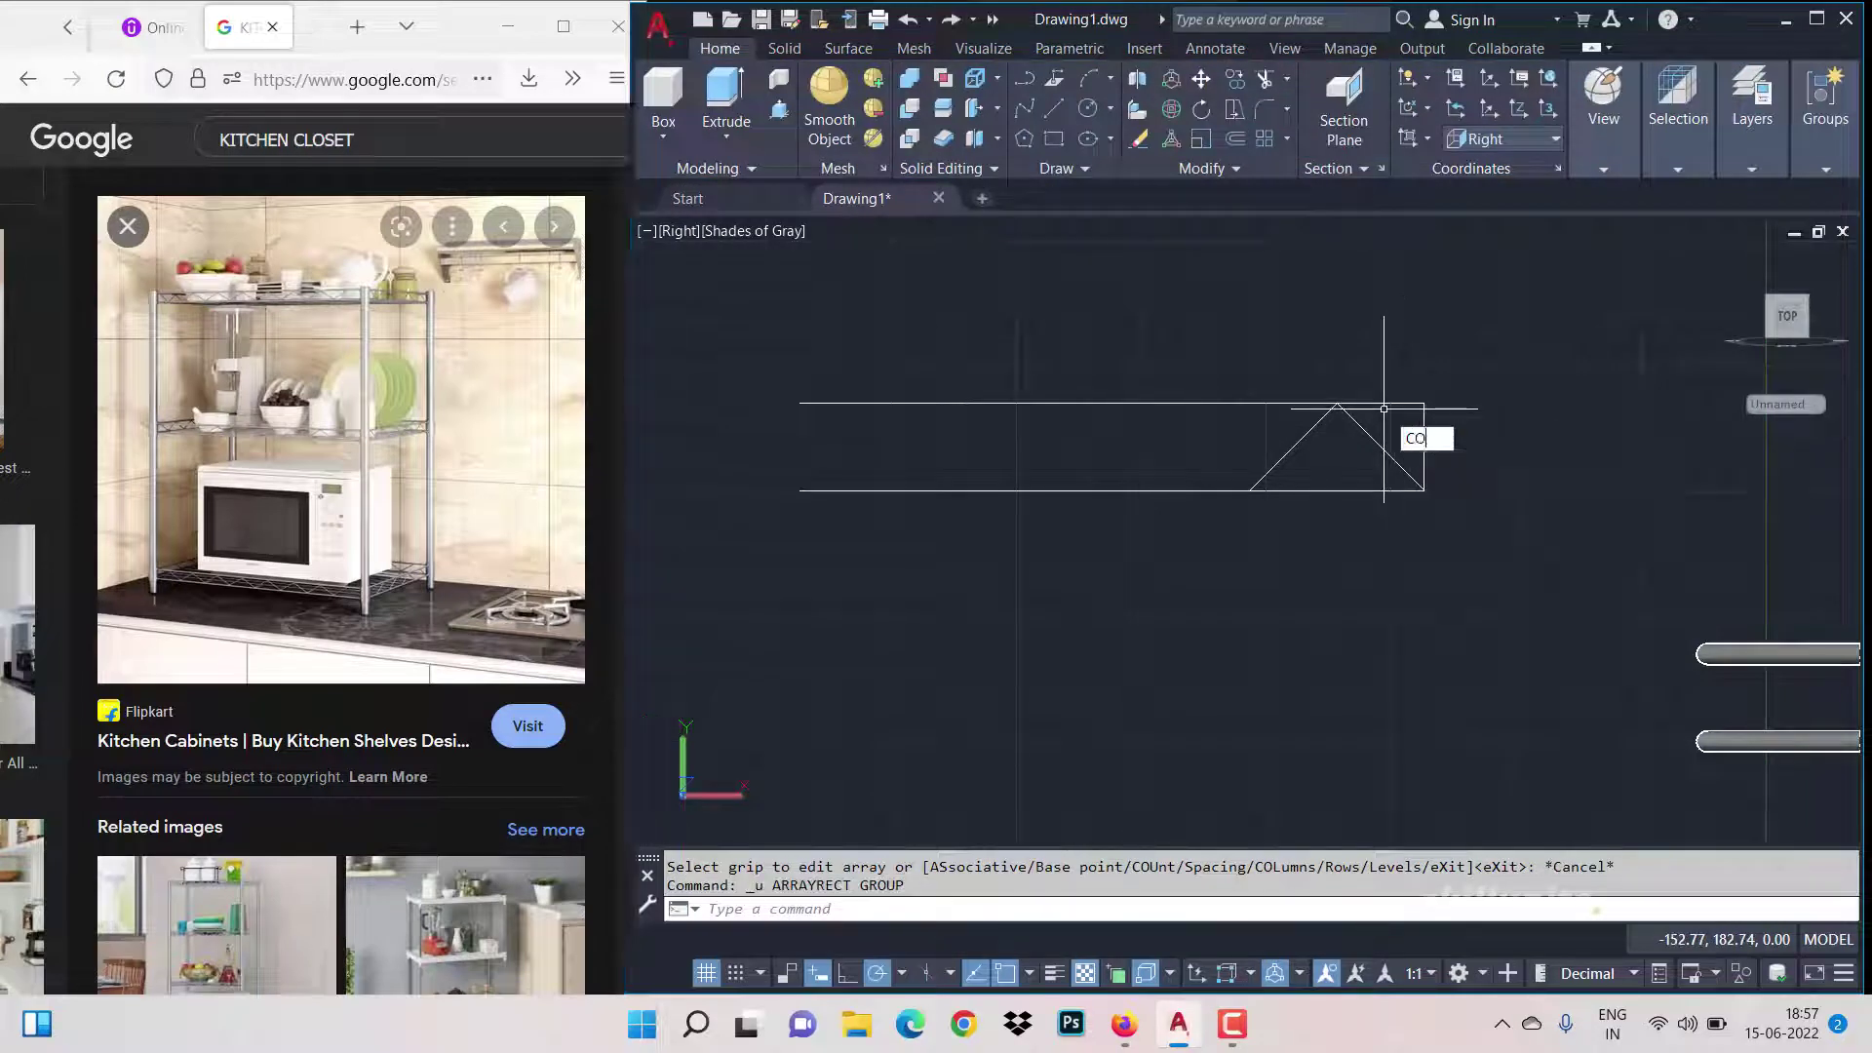
key("Return")
left_click(1363, 438)
left_click(1304, 438)
key("Return")
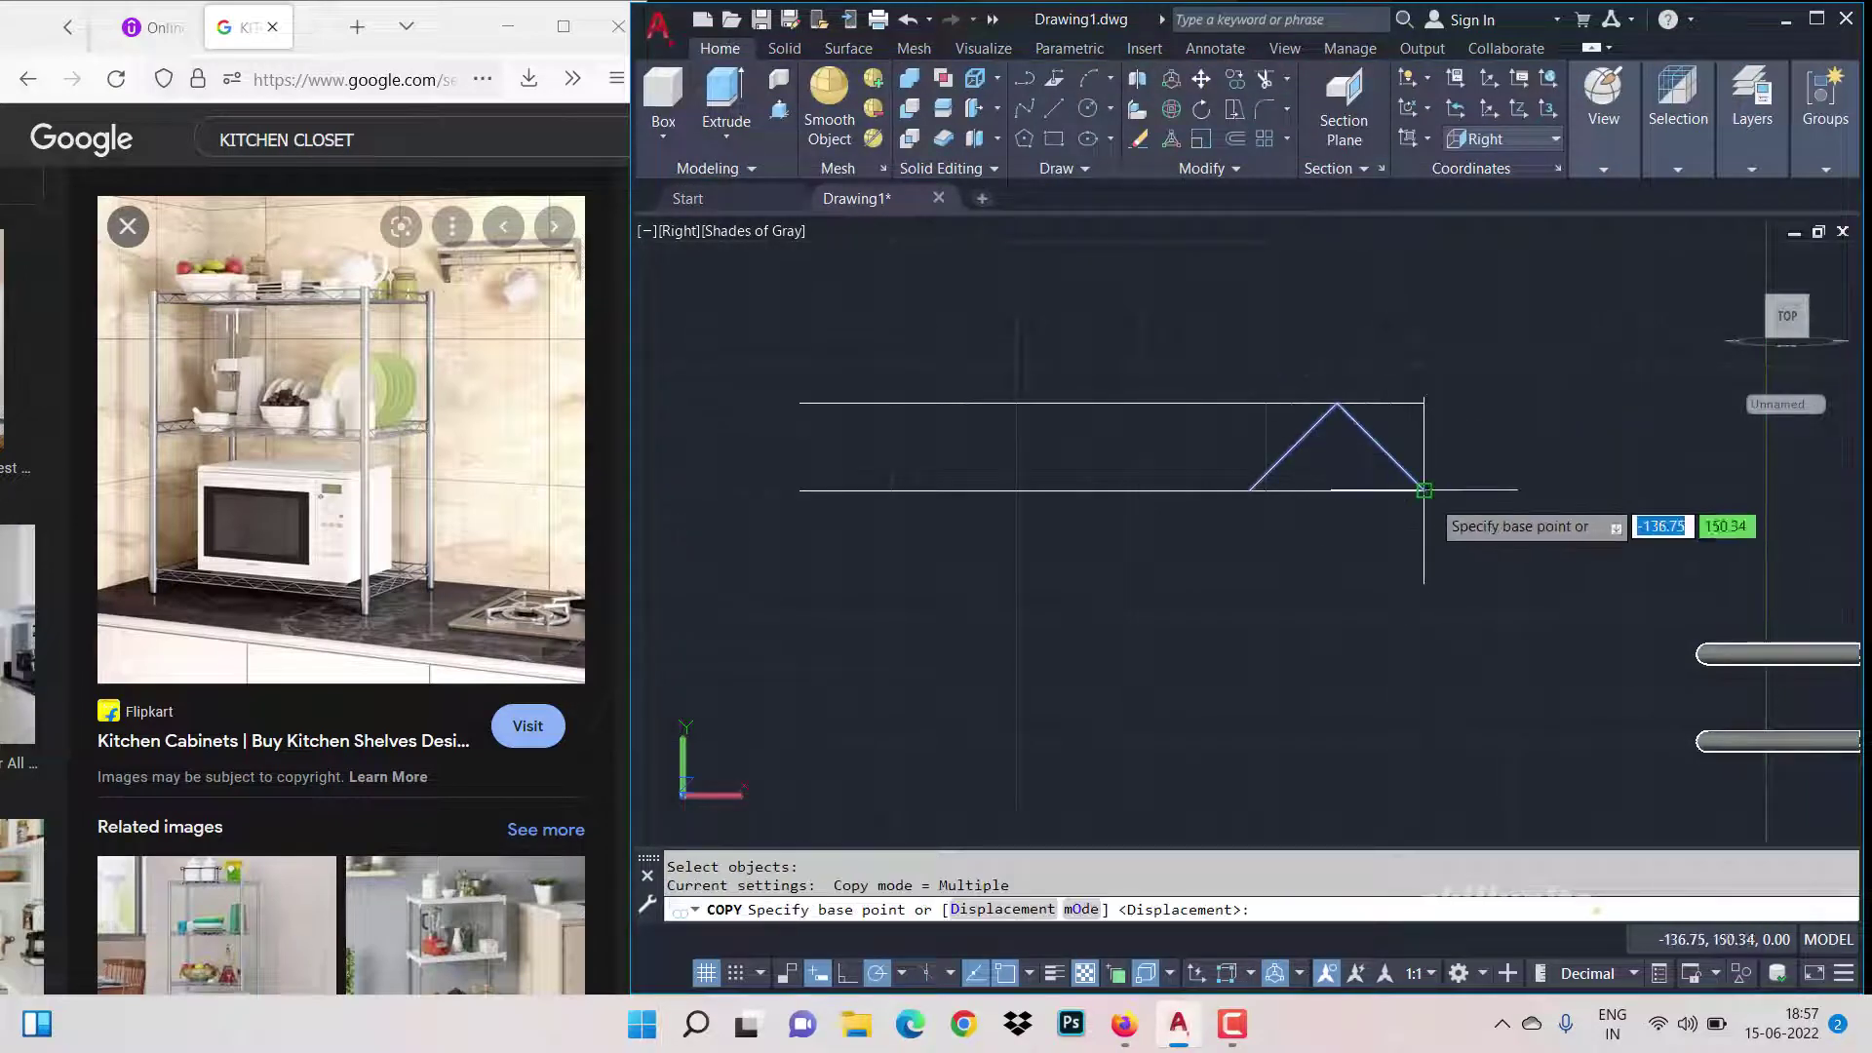
left_click(1425, 490)
left_click(1248, 489)
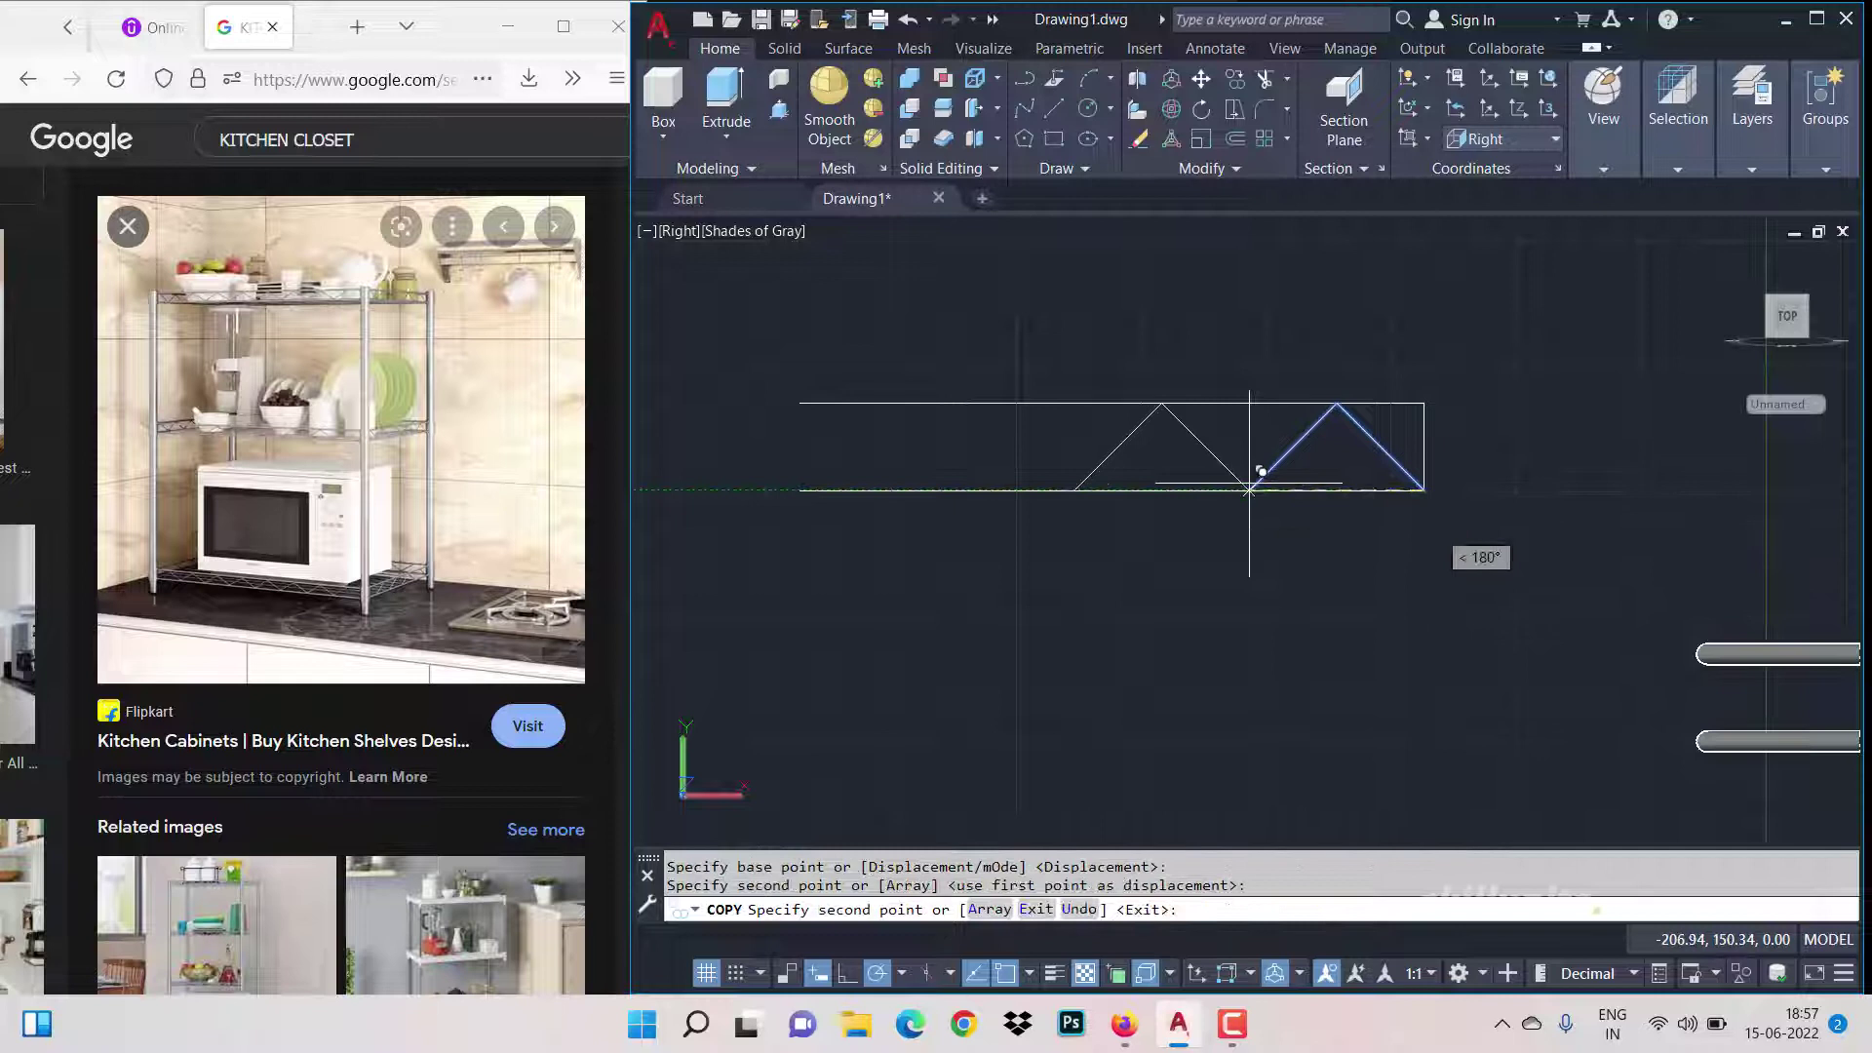
left_click(1071, 489)
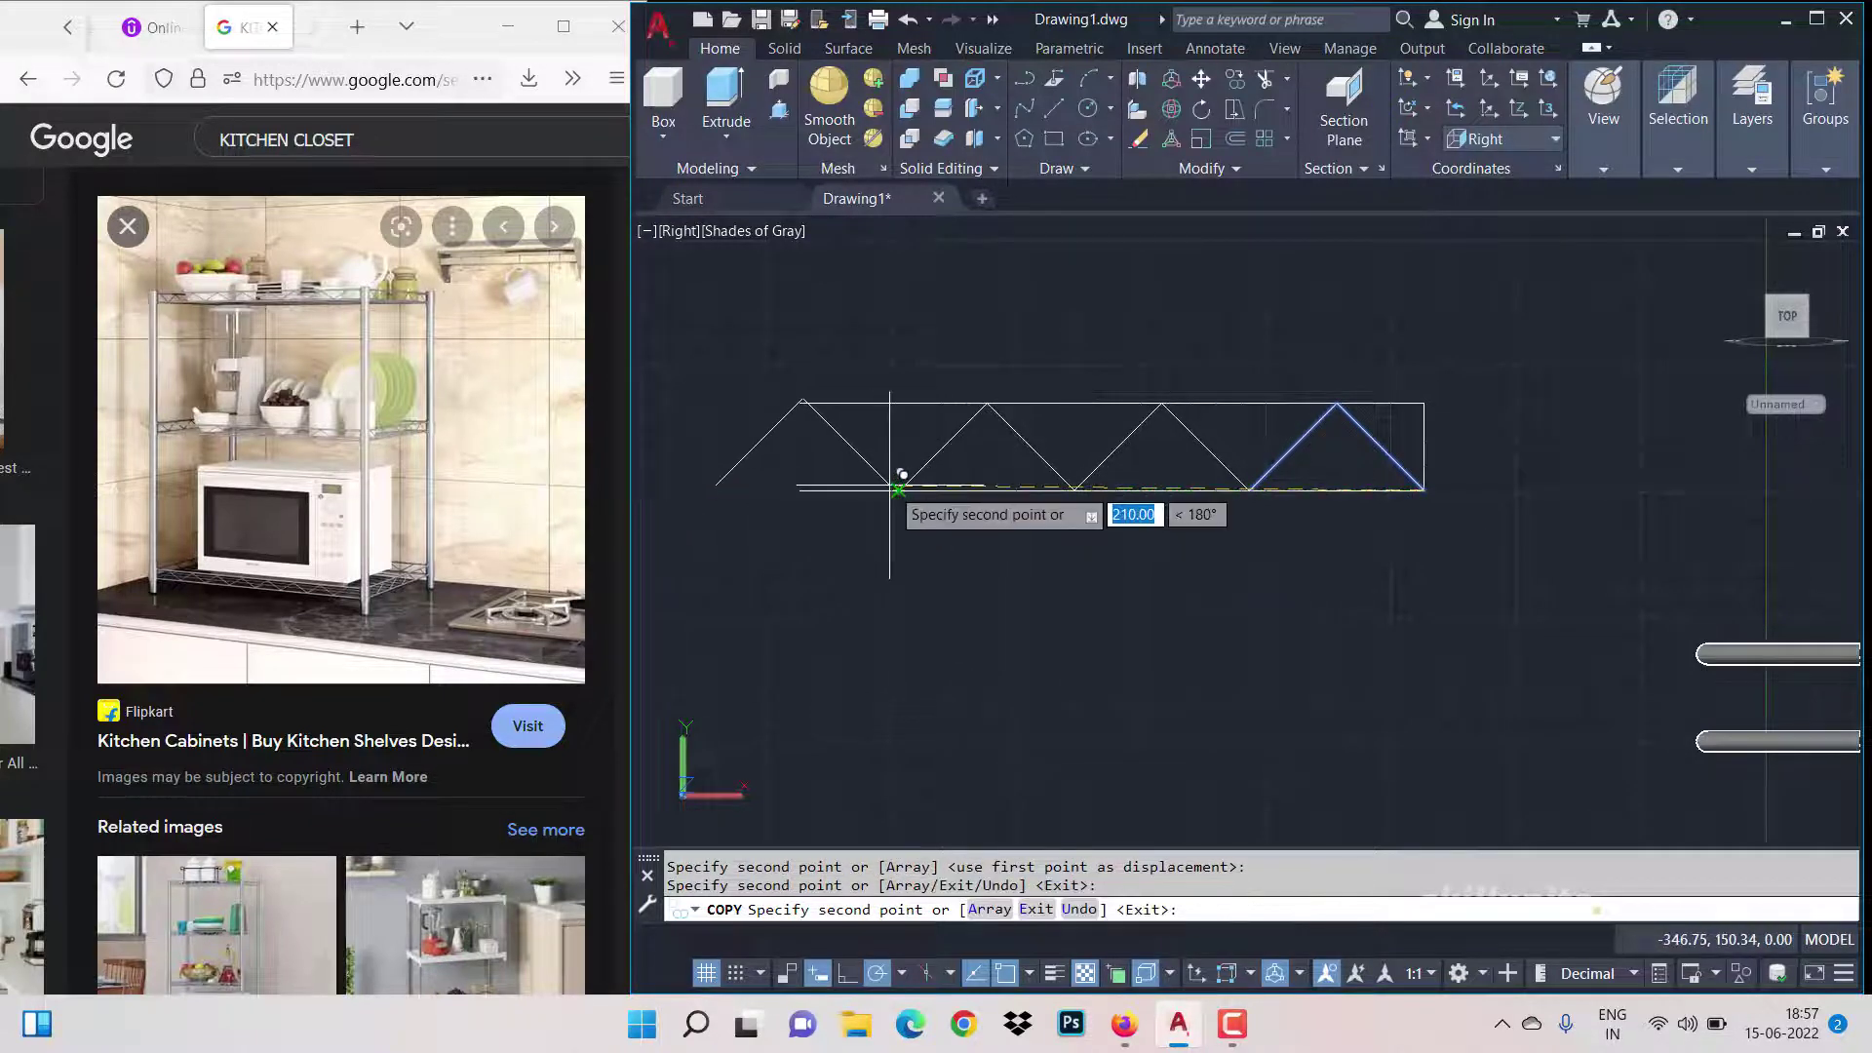
left_click(899, 489)
key("Return")
Step: Erase the diagonal that overhangs the outline's open end and join the remaining diagonals into one polyline
left_click(800, 415)
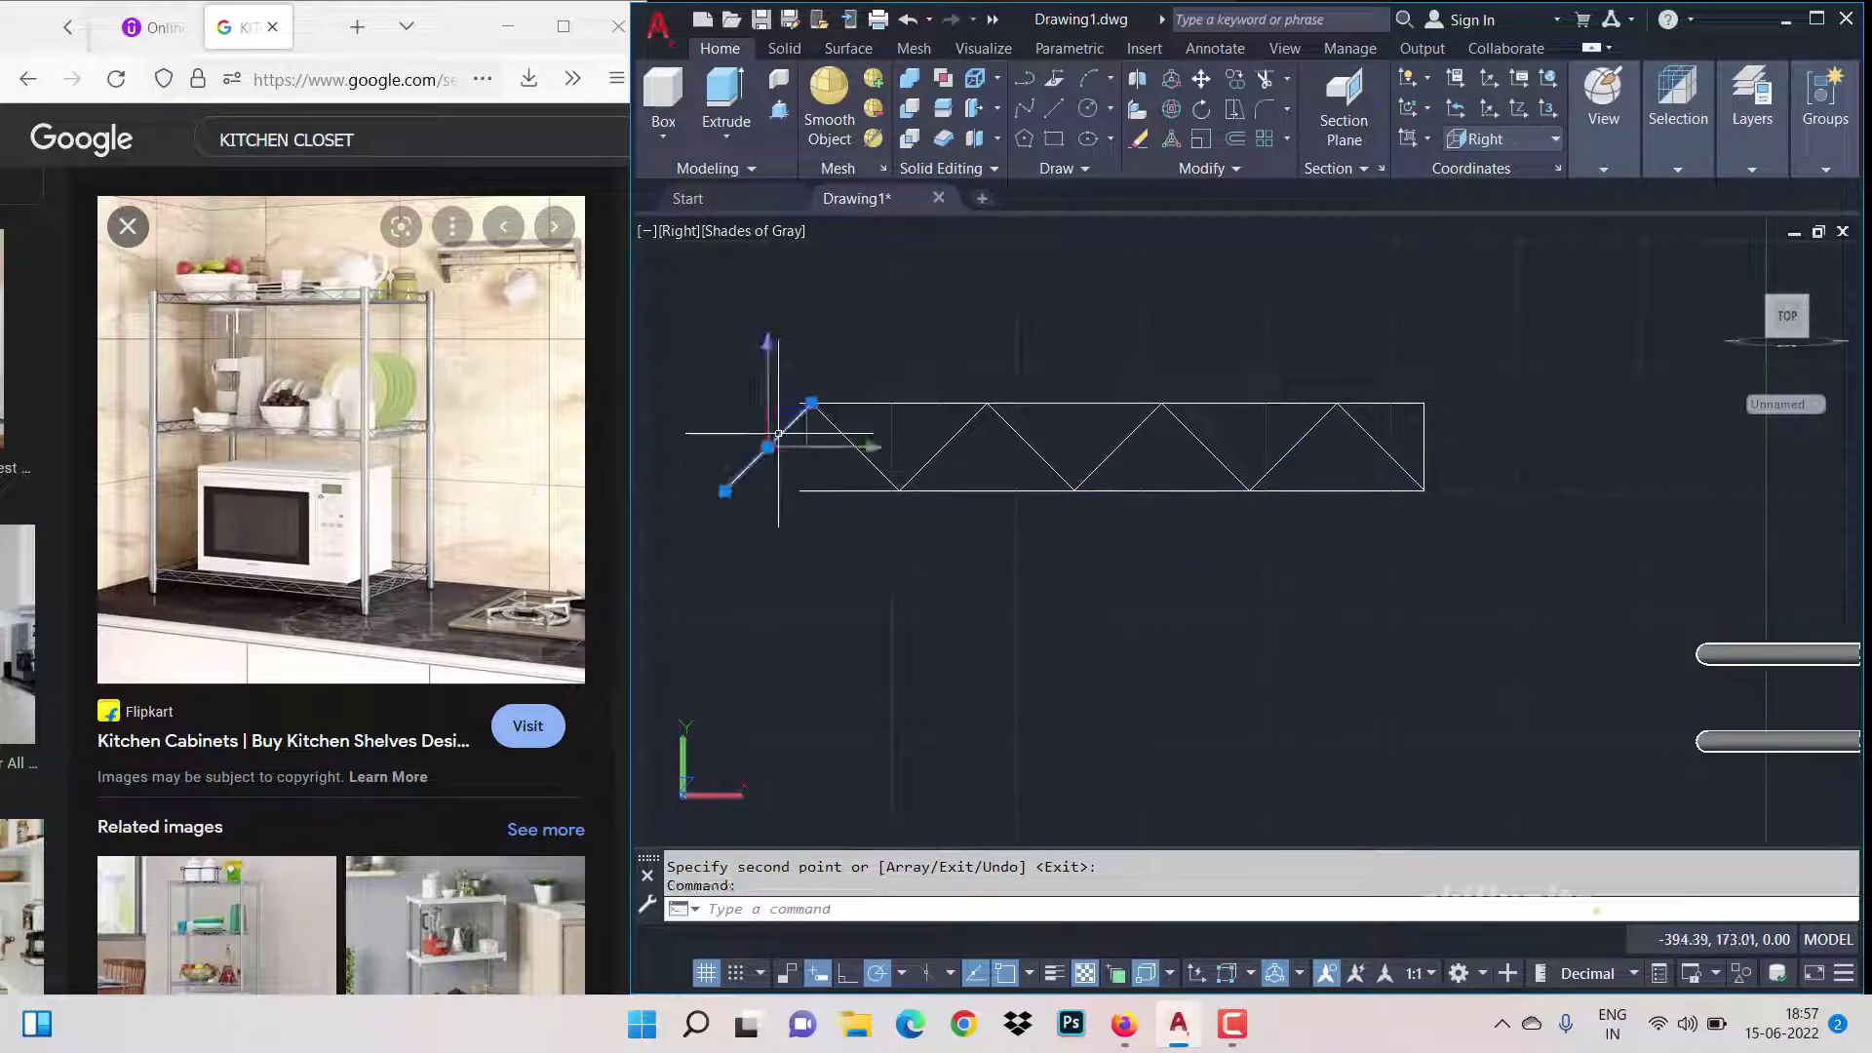
key("Delete")
key("Return")
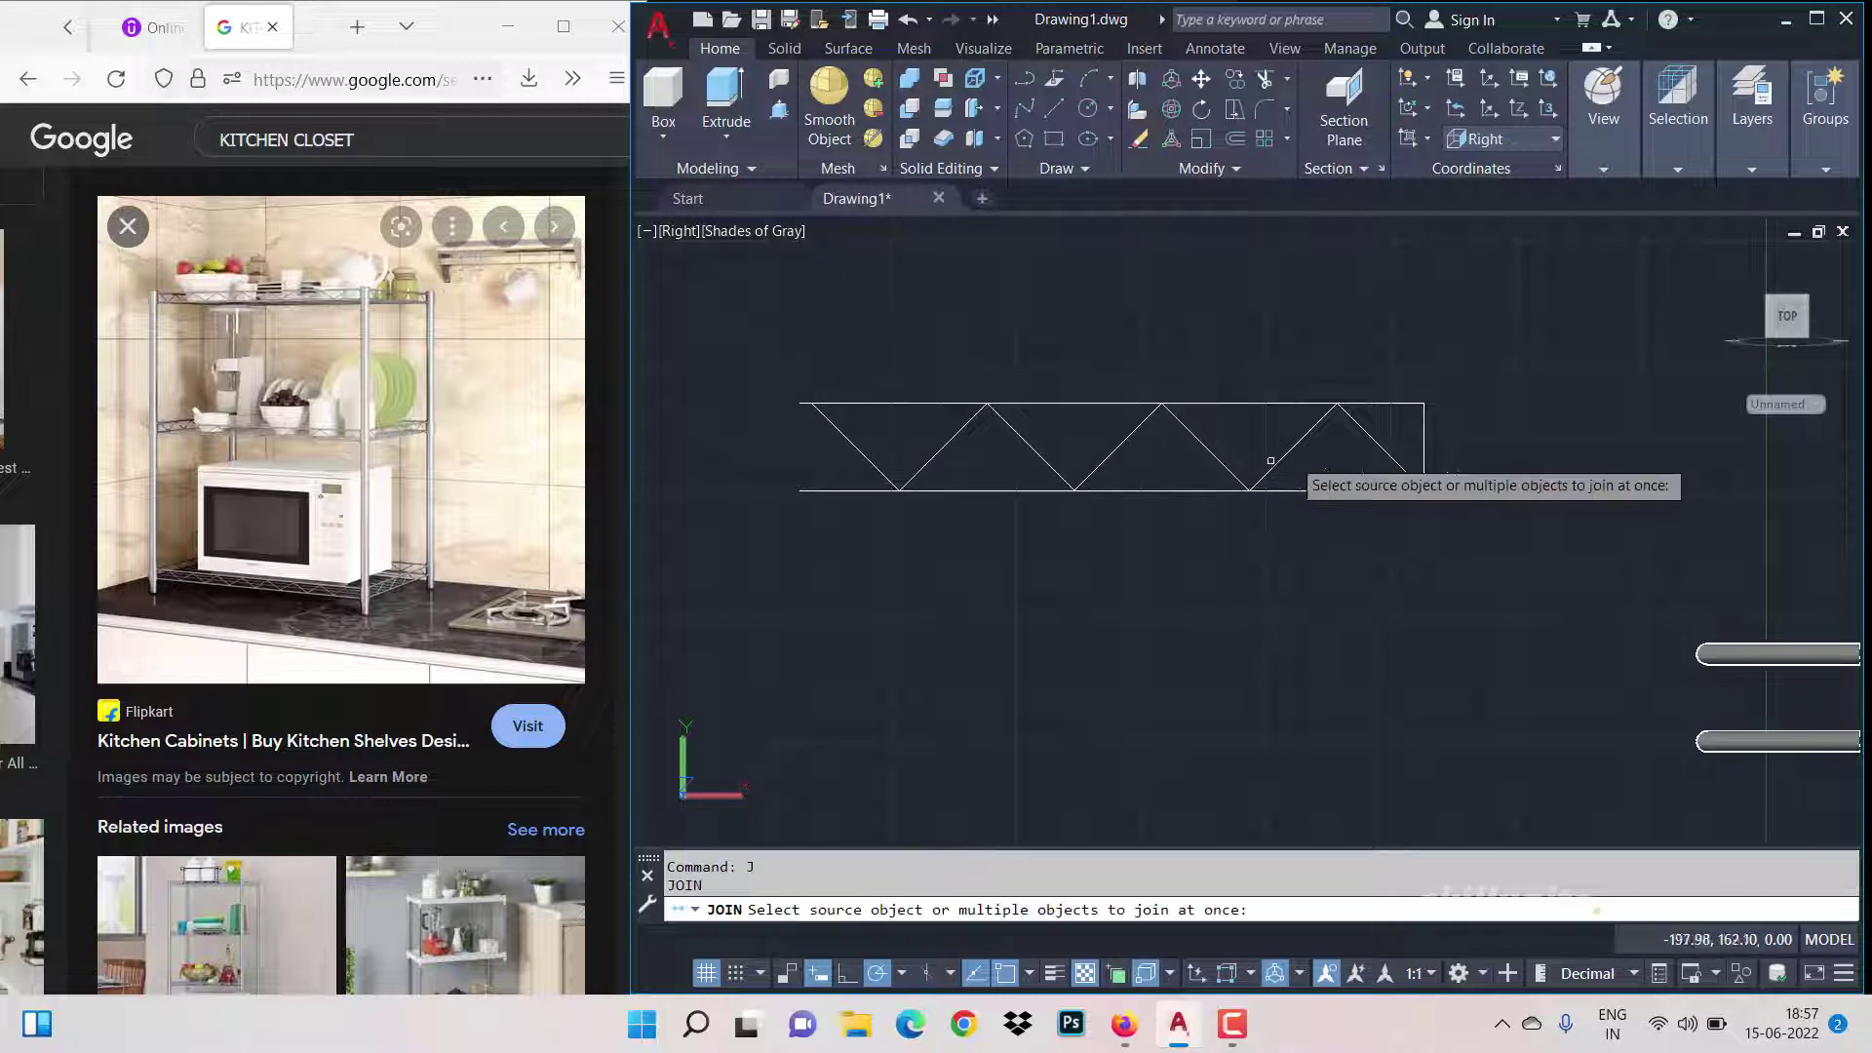
left_click(1390, 436)
left_click(844, 435)
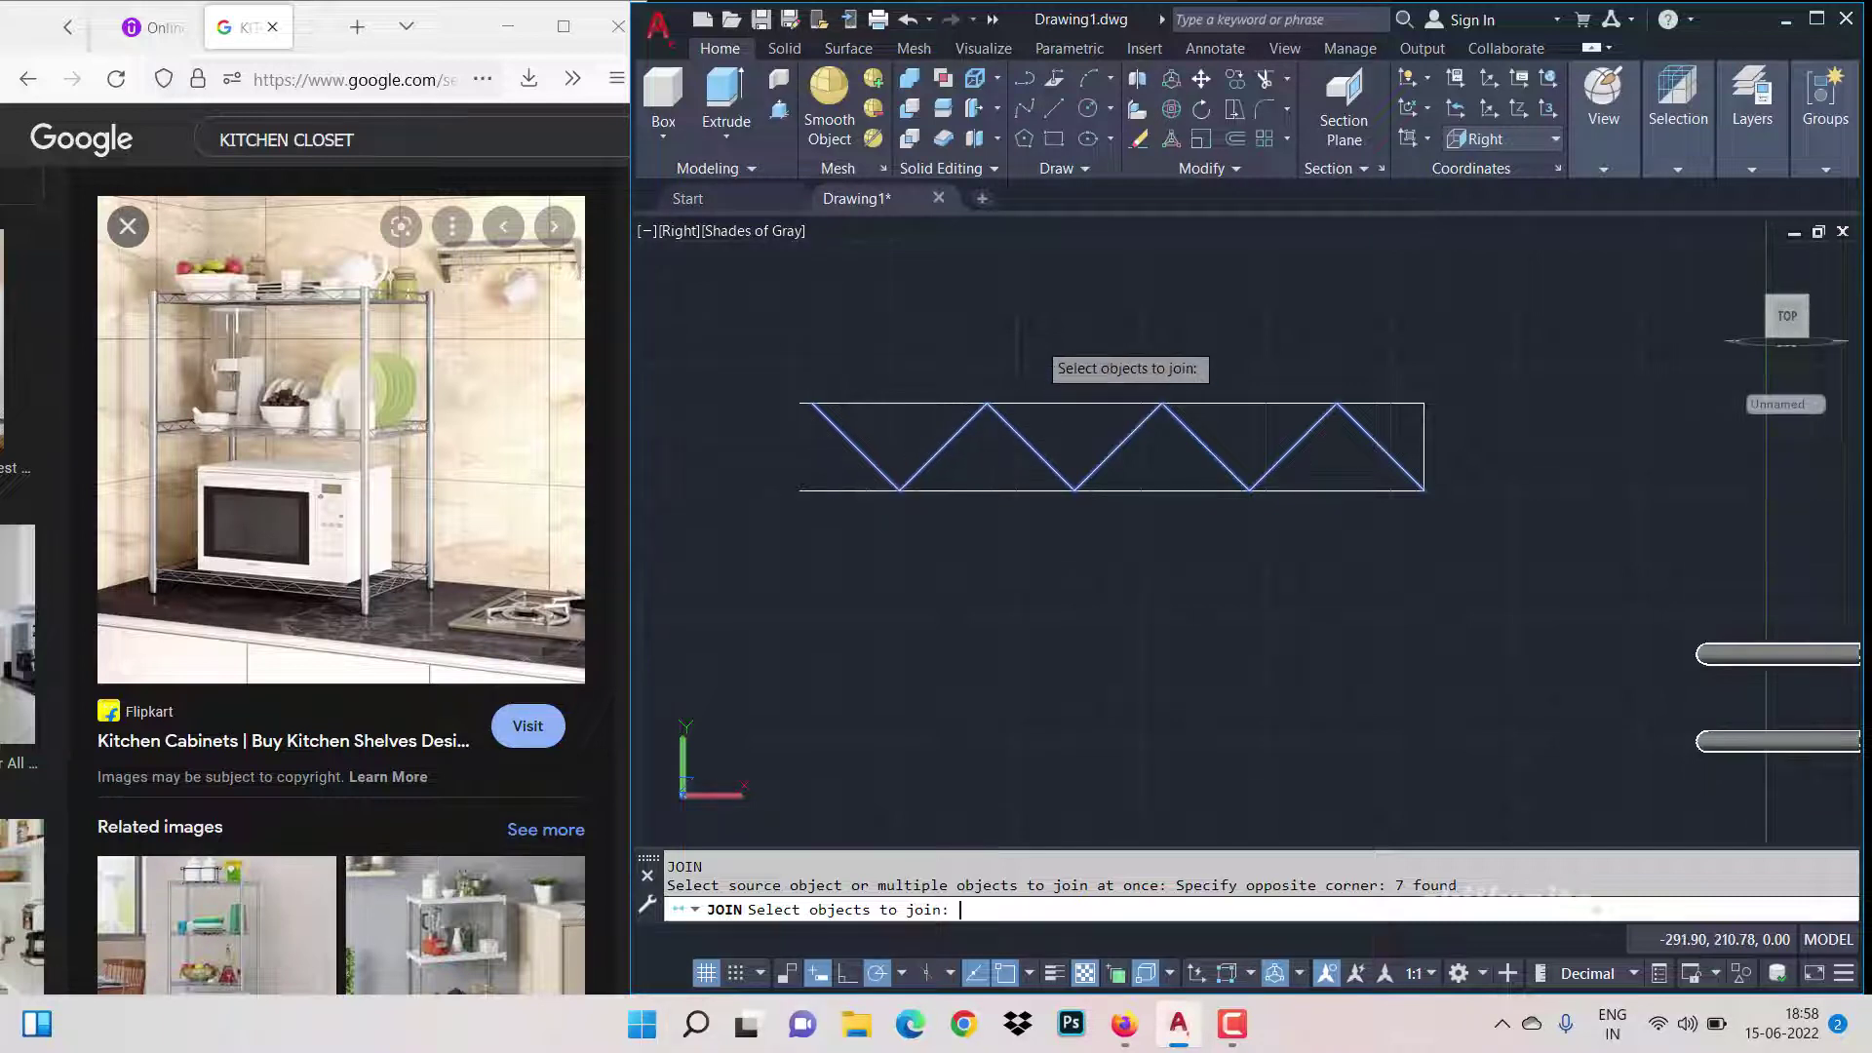
key("Return")
Step: Move the zigzag polyline by its lower closed-end corner to the post-side end of the lower shelf tube
scroll(1219, 466, "down", 8)
scroll(1555, 556, "up", 6)
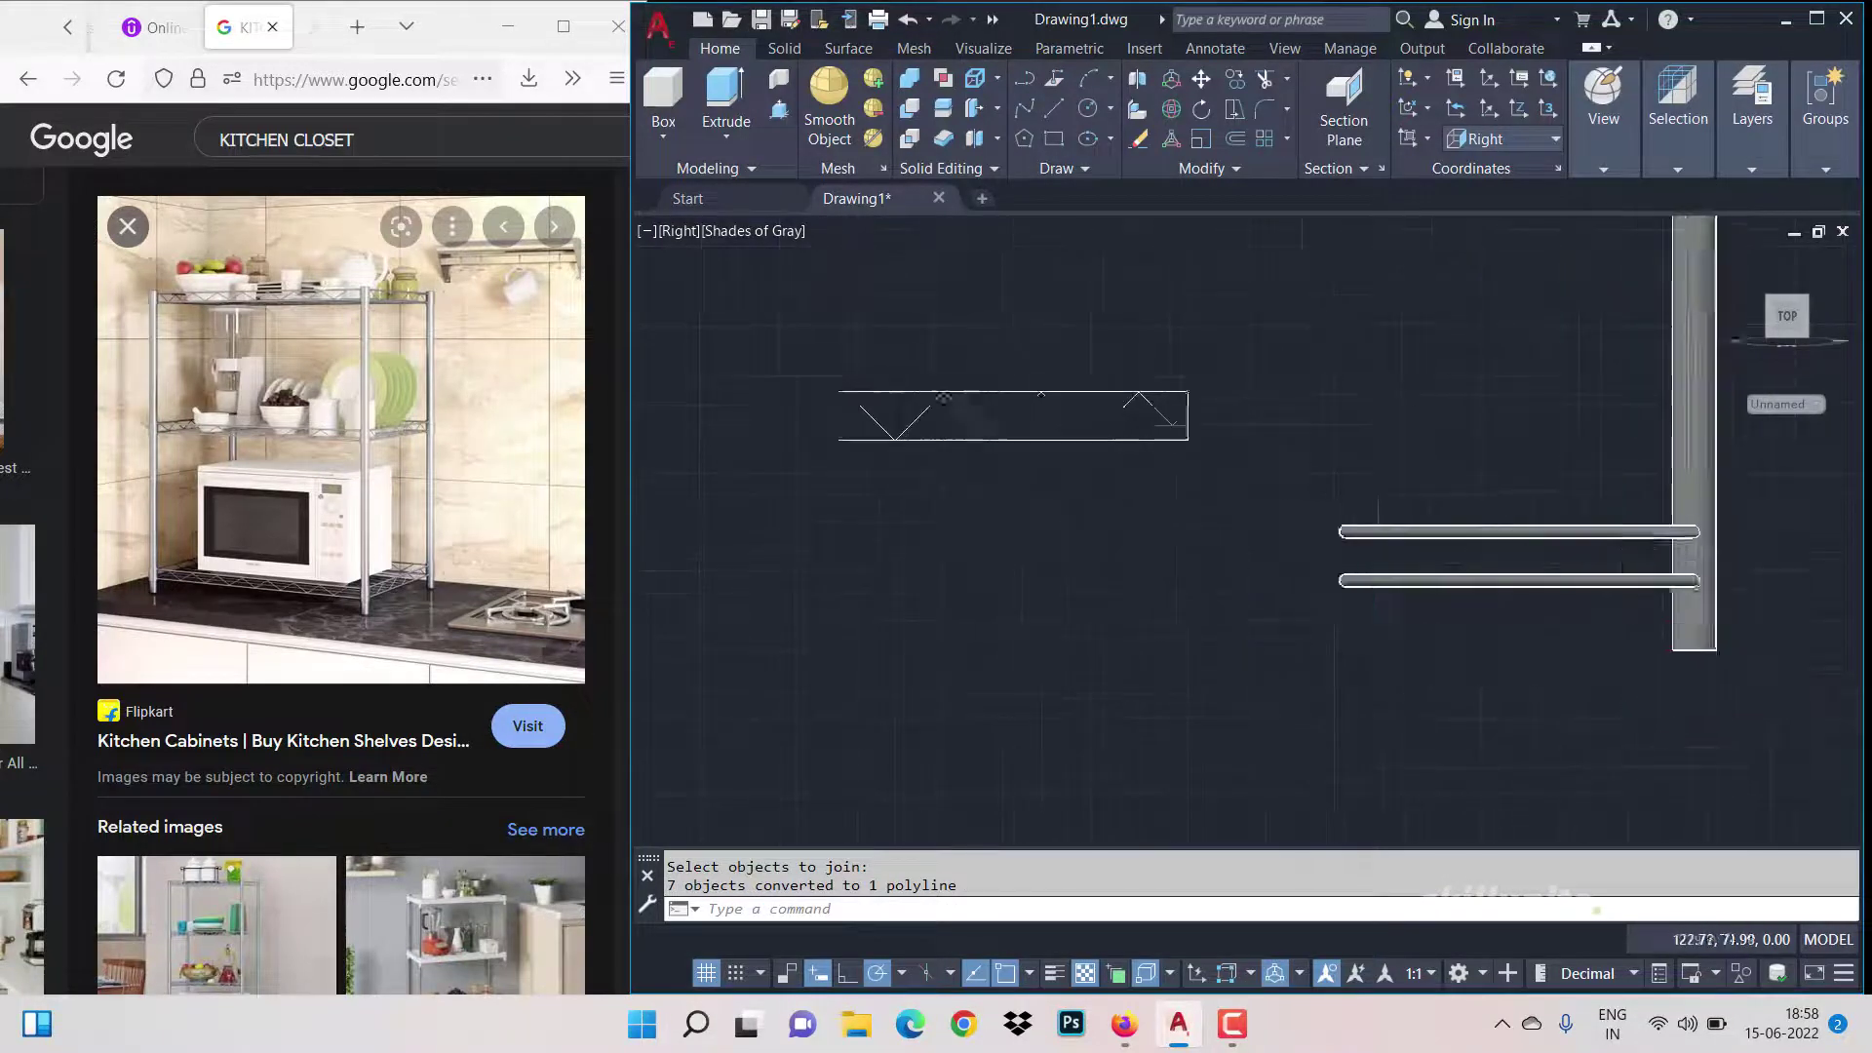
left_click(1015, 375)
type("m")
key("Return")
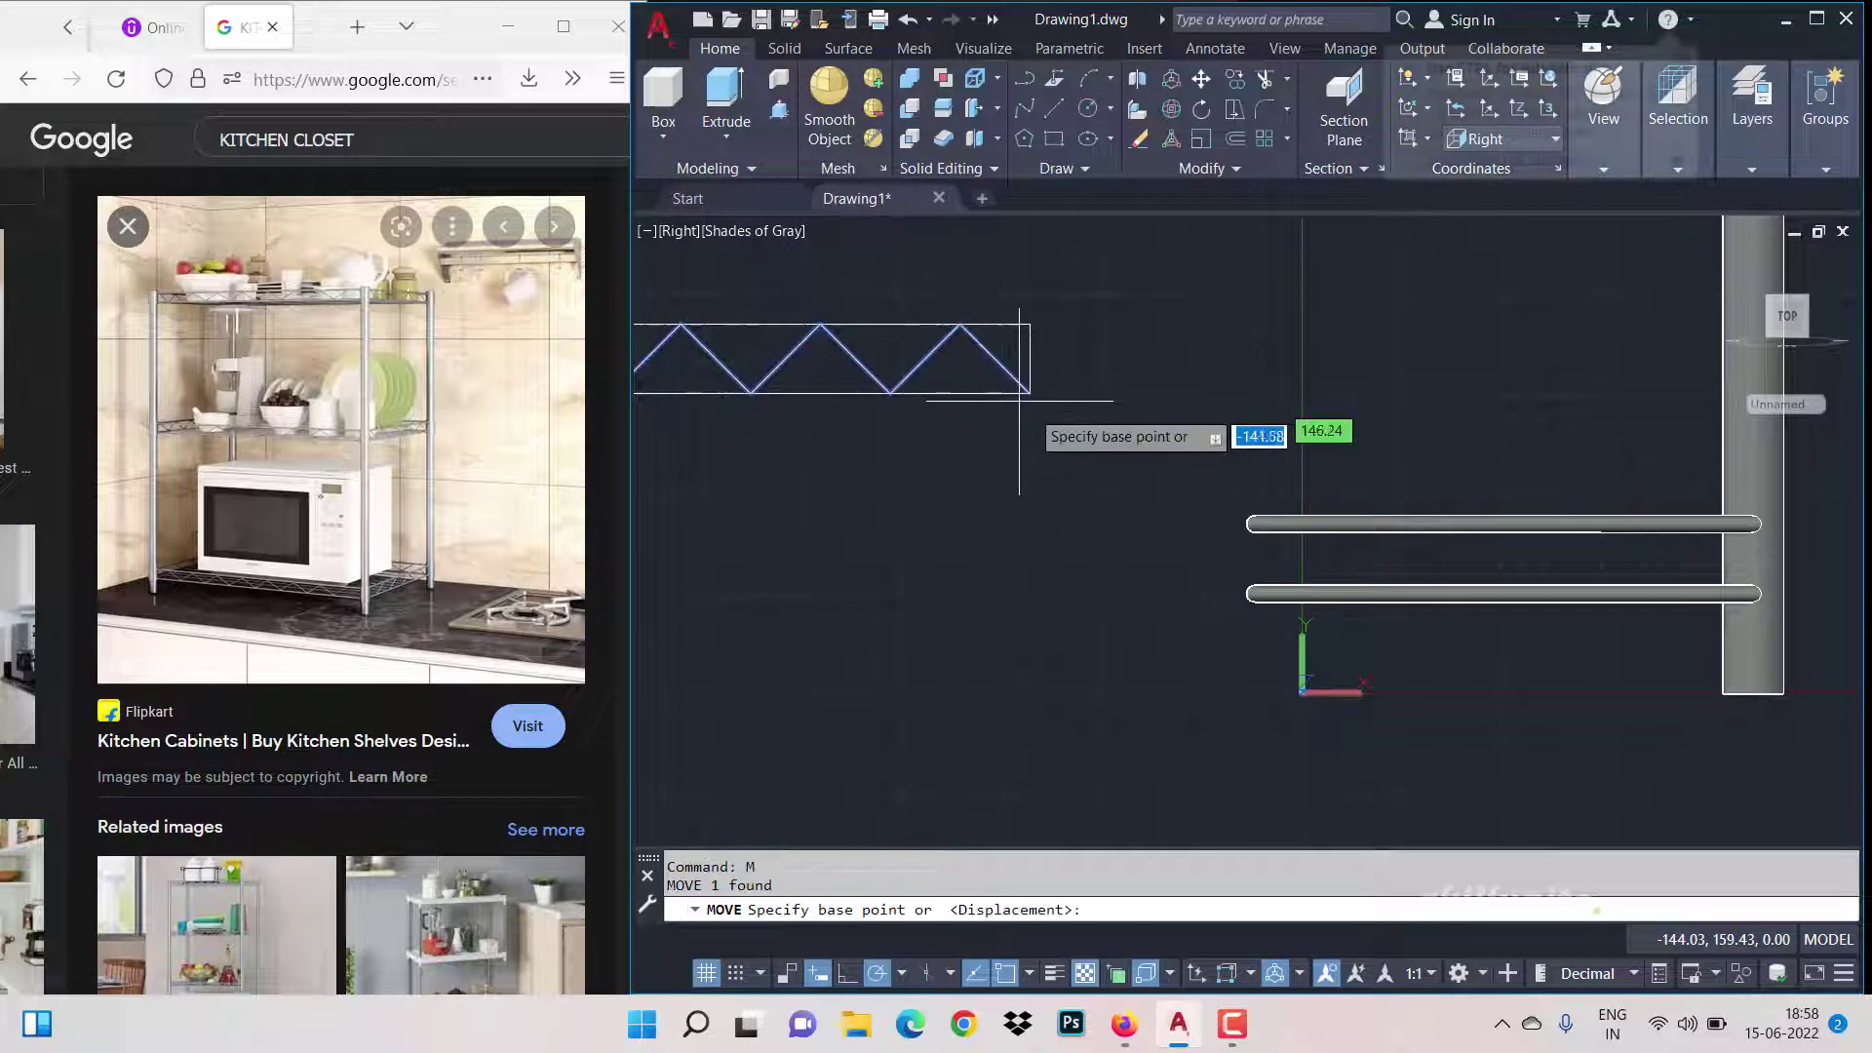
left_click(1031, 394)
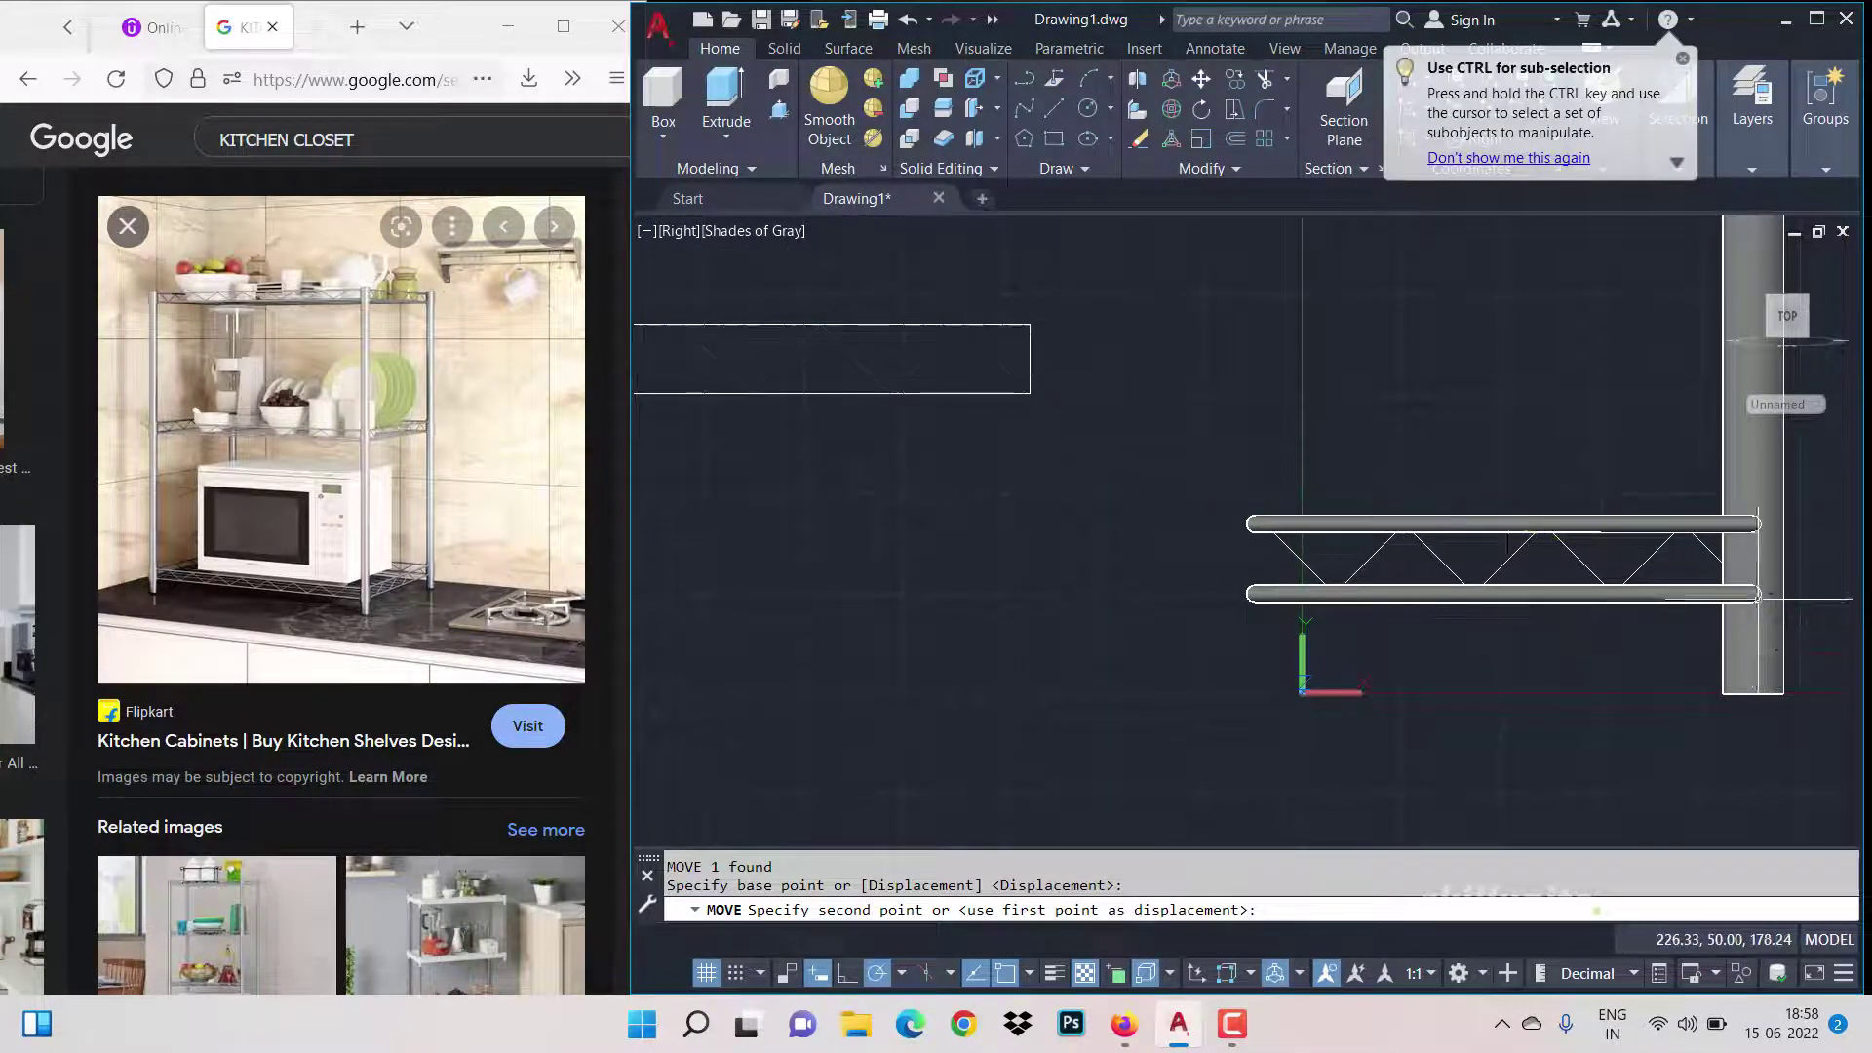
left_click(1755, 593)
Step: Erase the leftover three-sided construction outline
left_click(1039, 447)
left_click(922, 248)
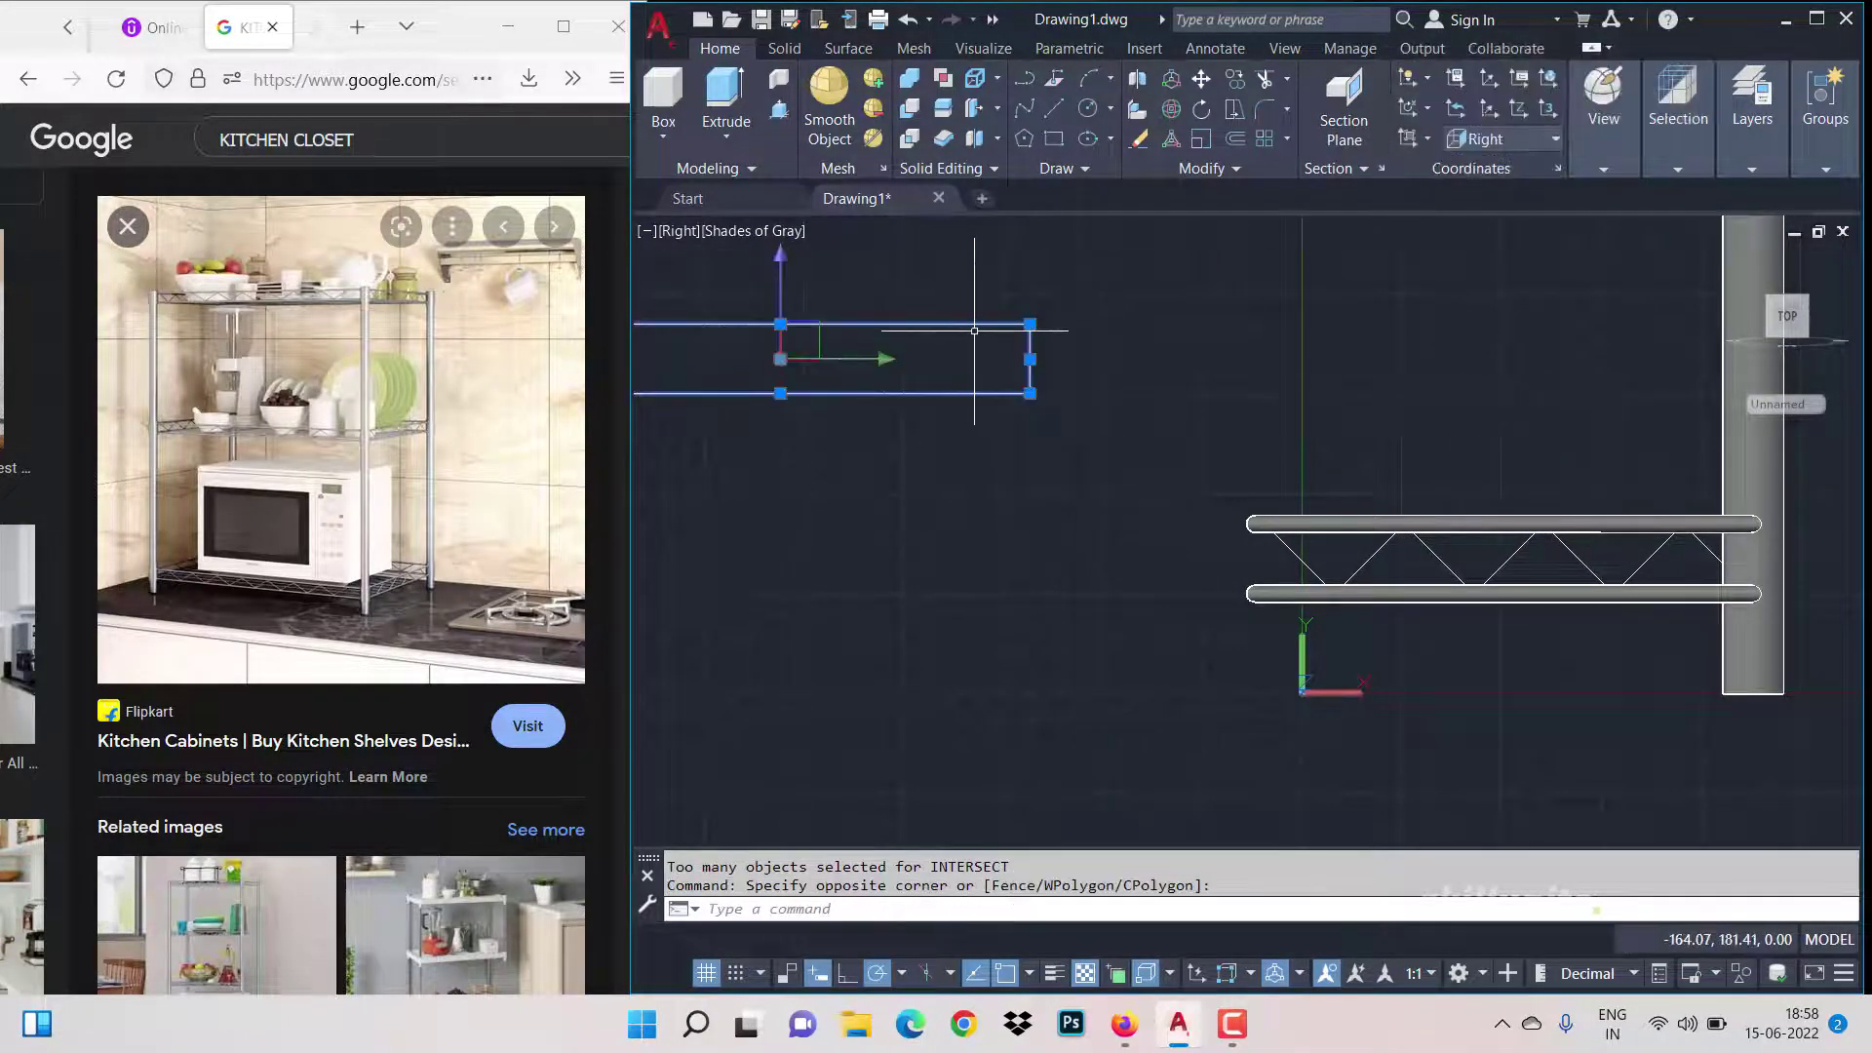
key("Delete")
Step: Show the model in the home 3D view with parallel projection
left_click(1730, 260)
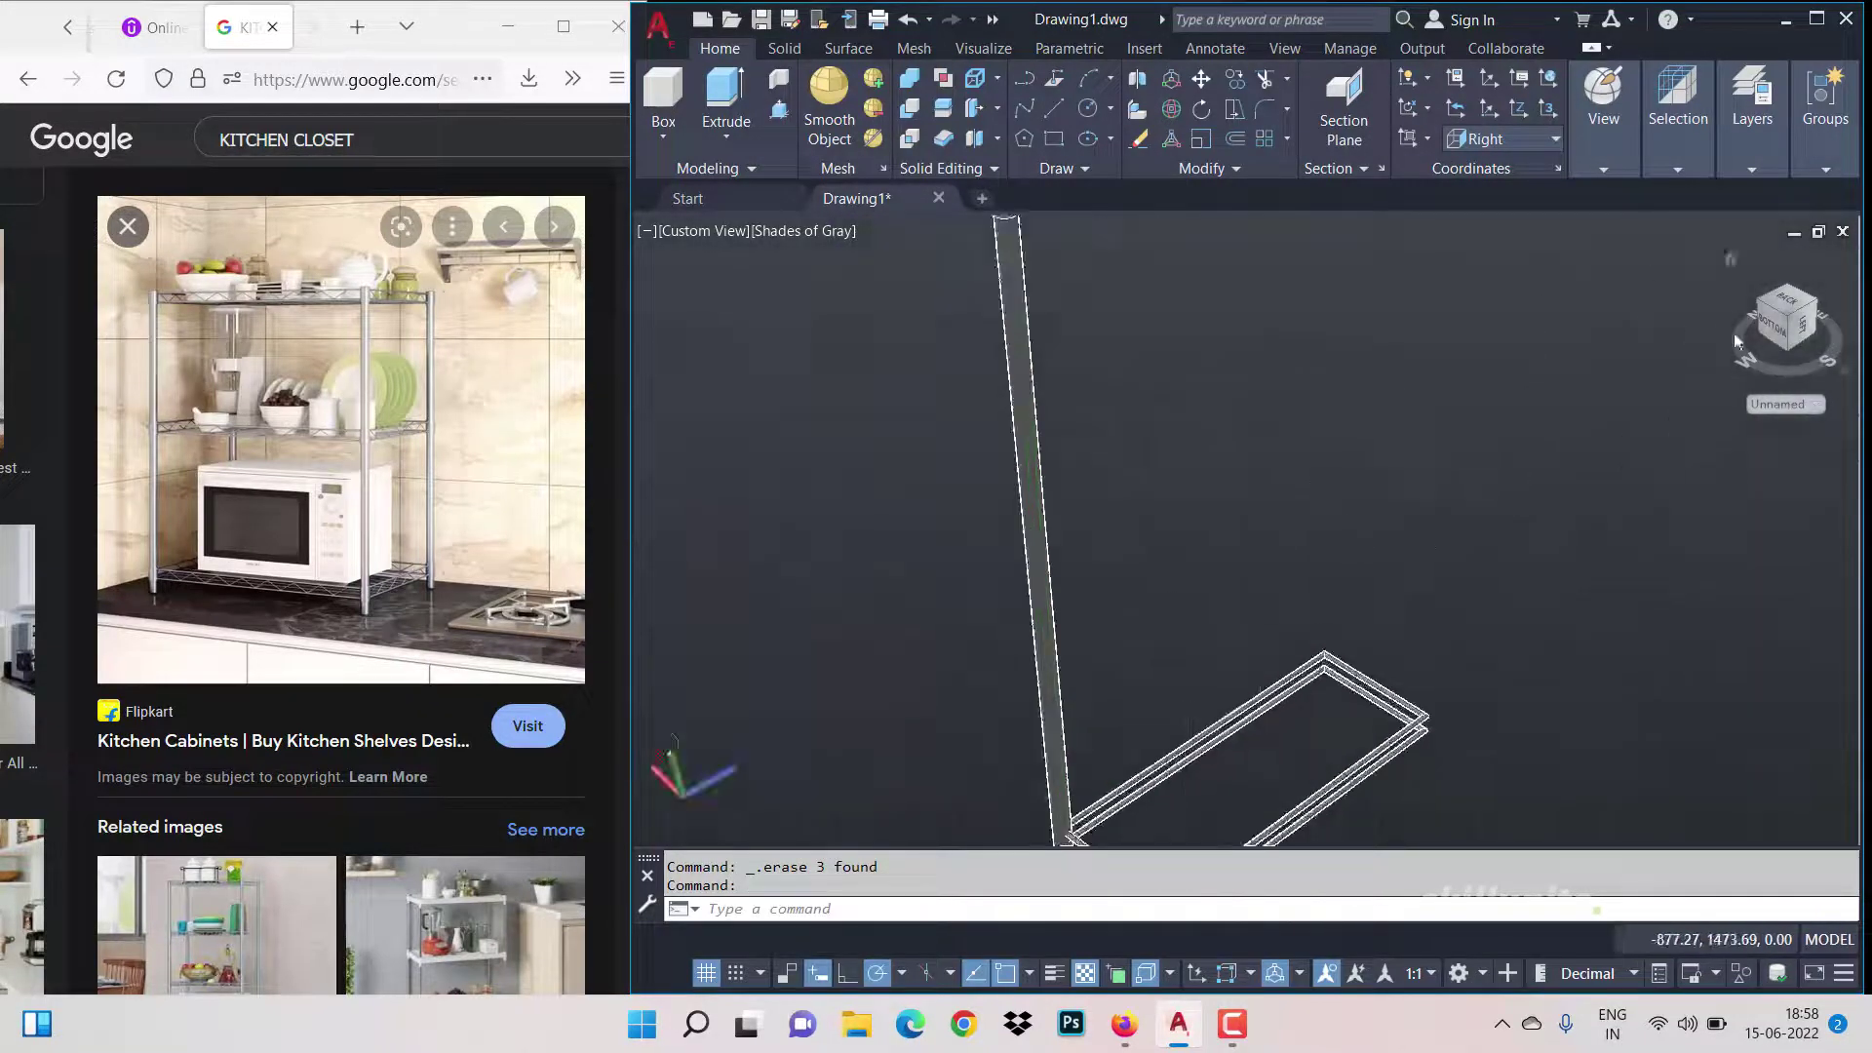
right_click(1734, 331)
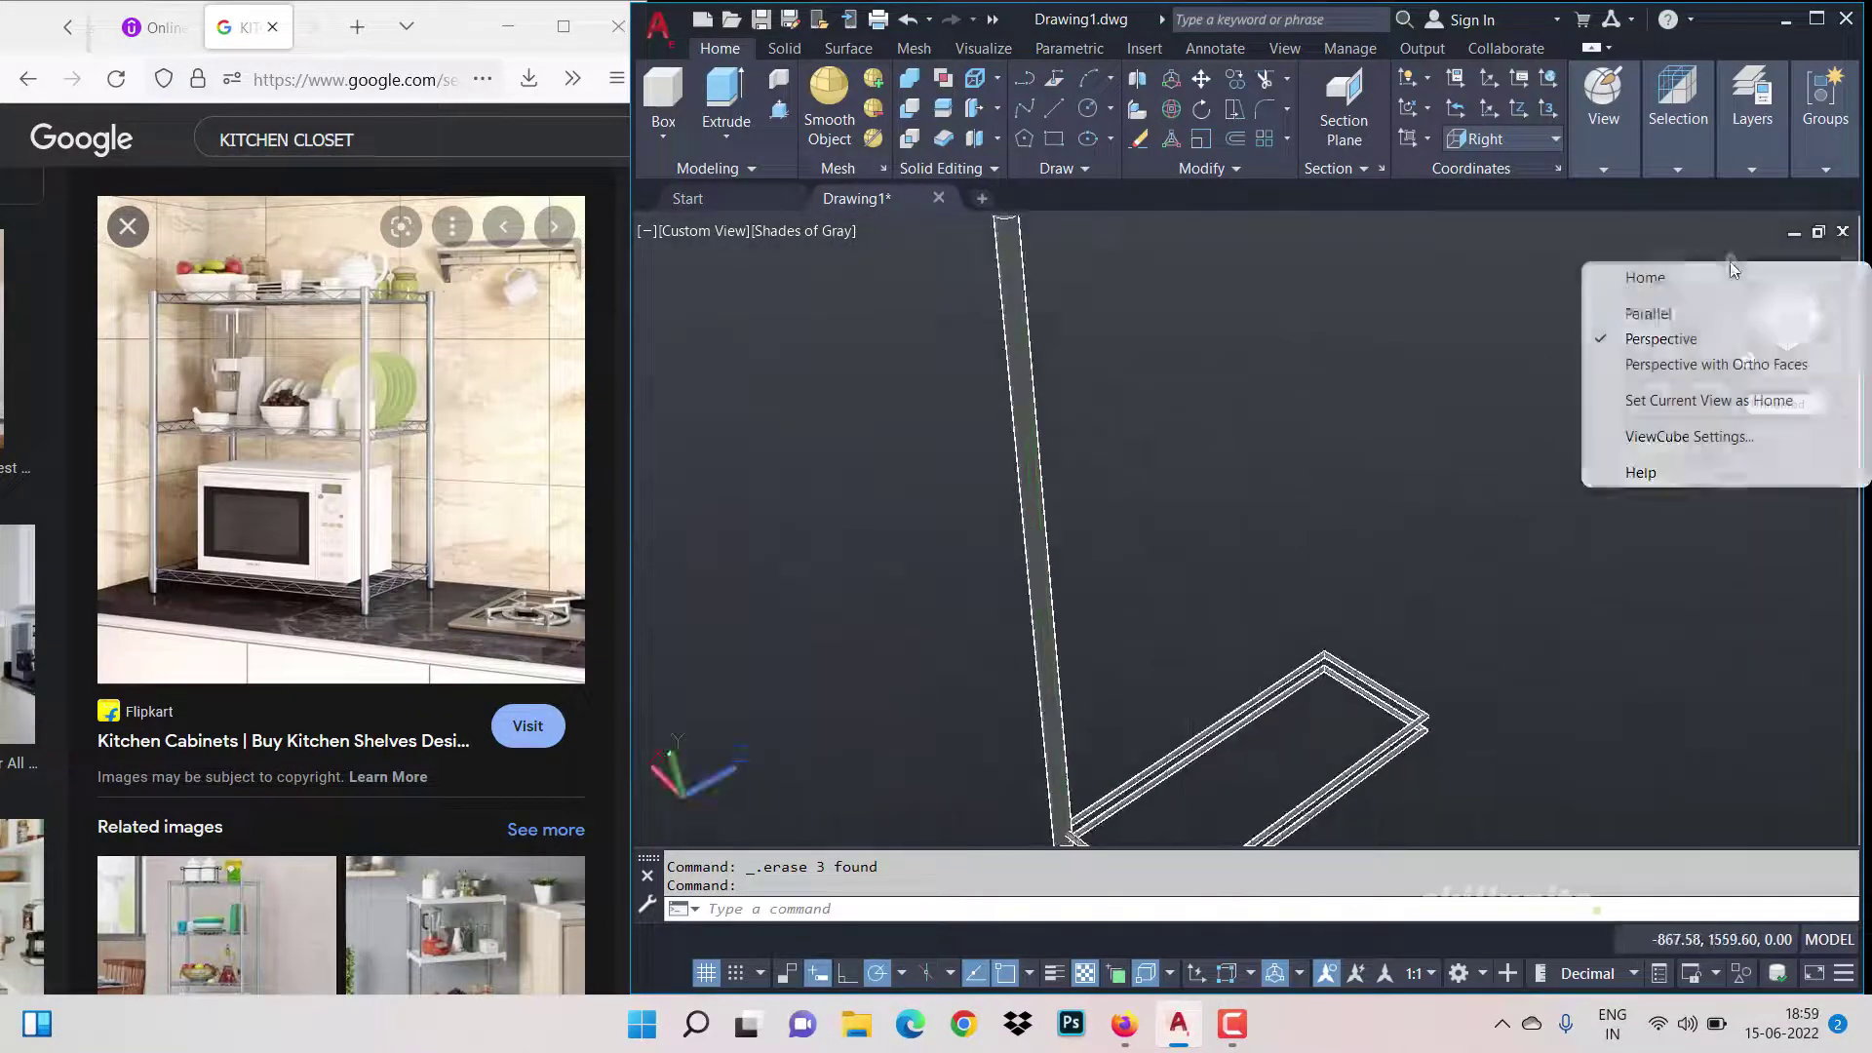
left_click(1658, 309)
Step: Draw a circle of radius 2.5 in the empty space beside the corner post
scroll(1103, 603, "up", 5)
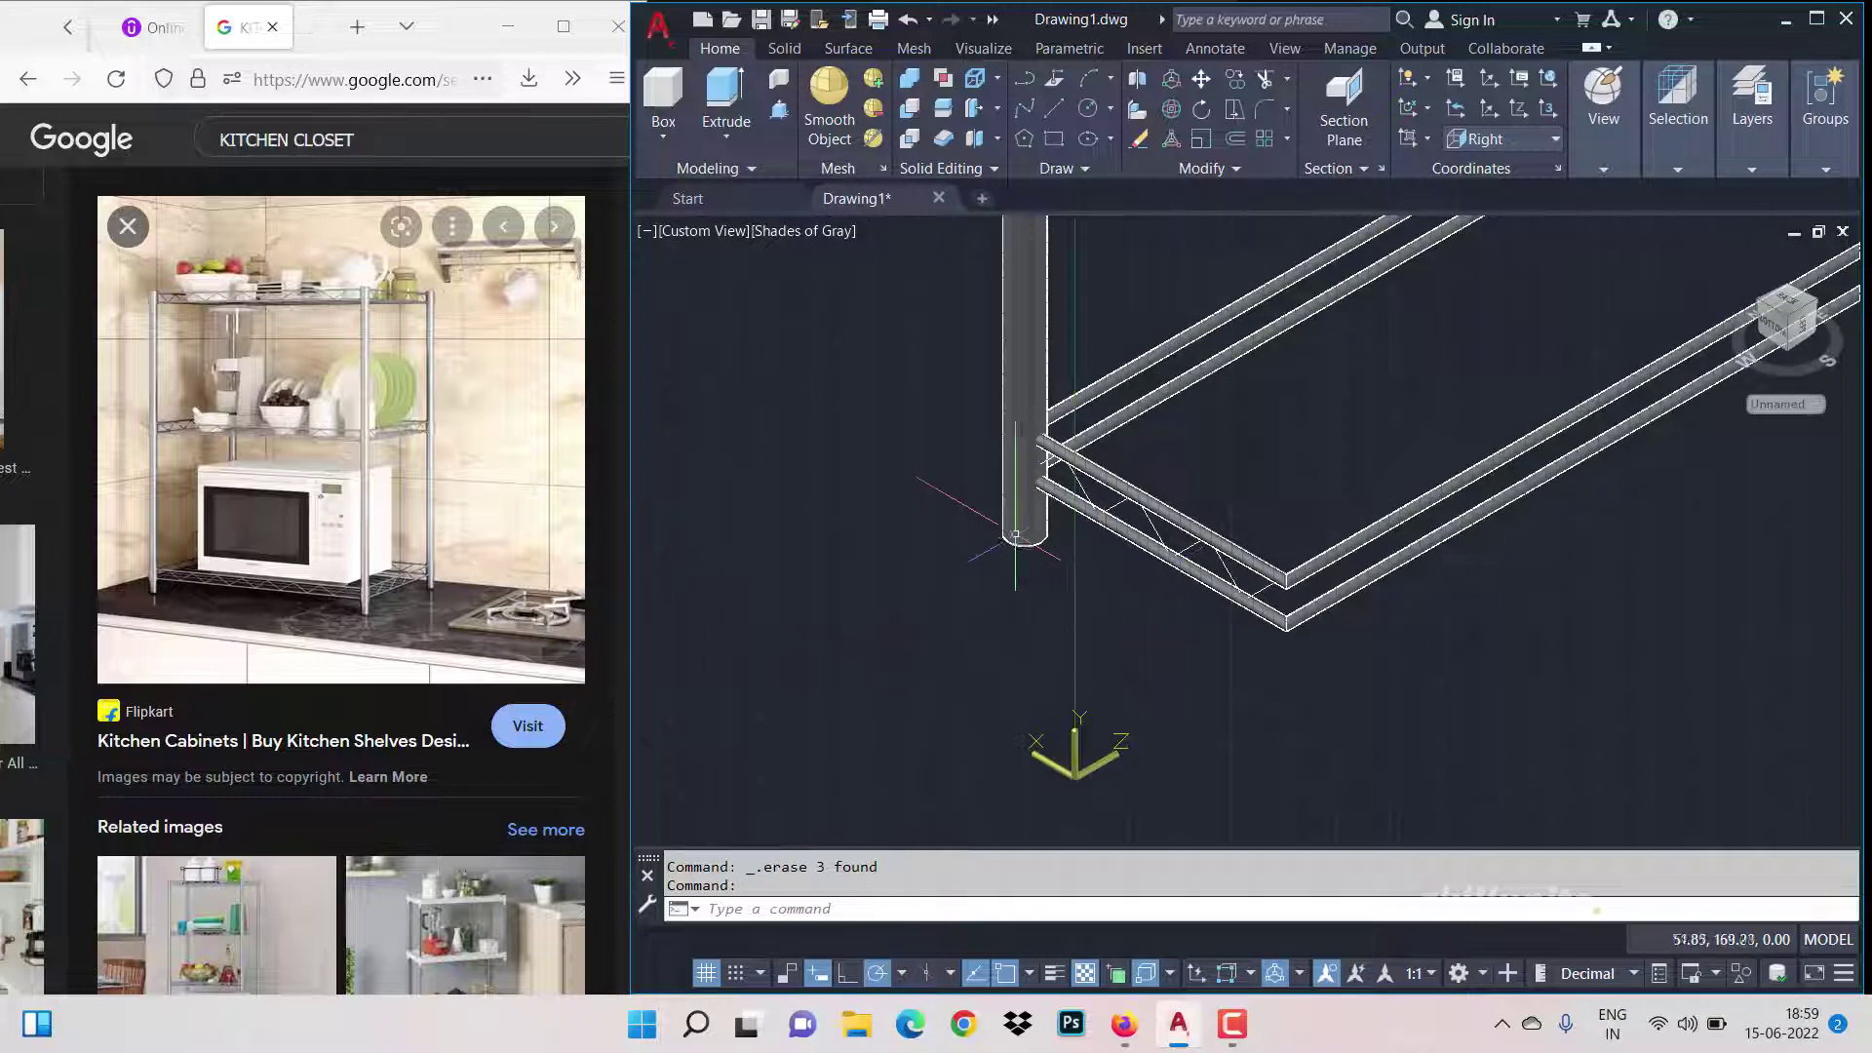
scroll(1016, 534, "up", 2)
scroll(1006, 526, "down", 2)
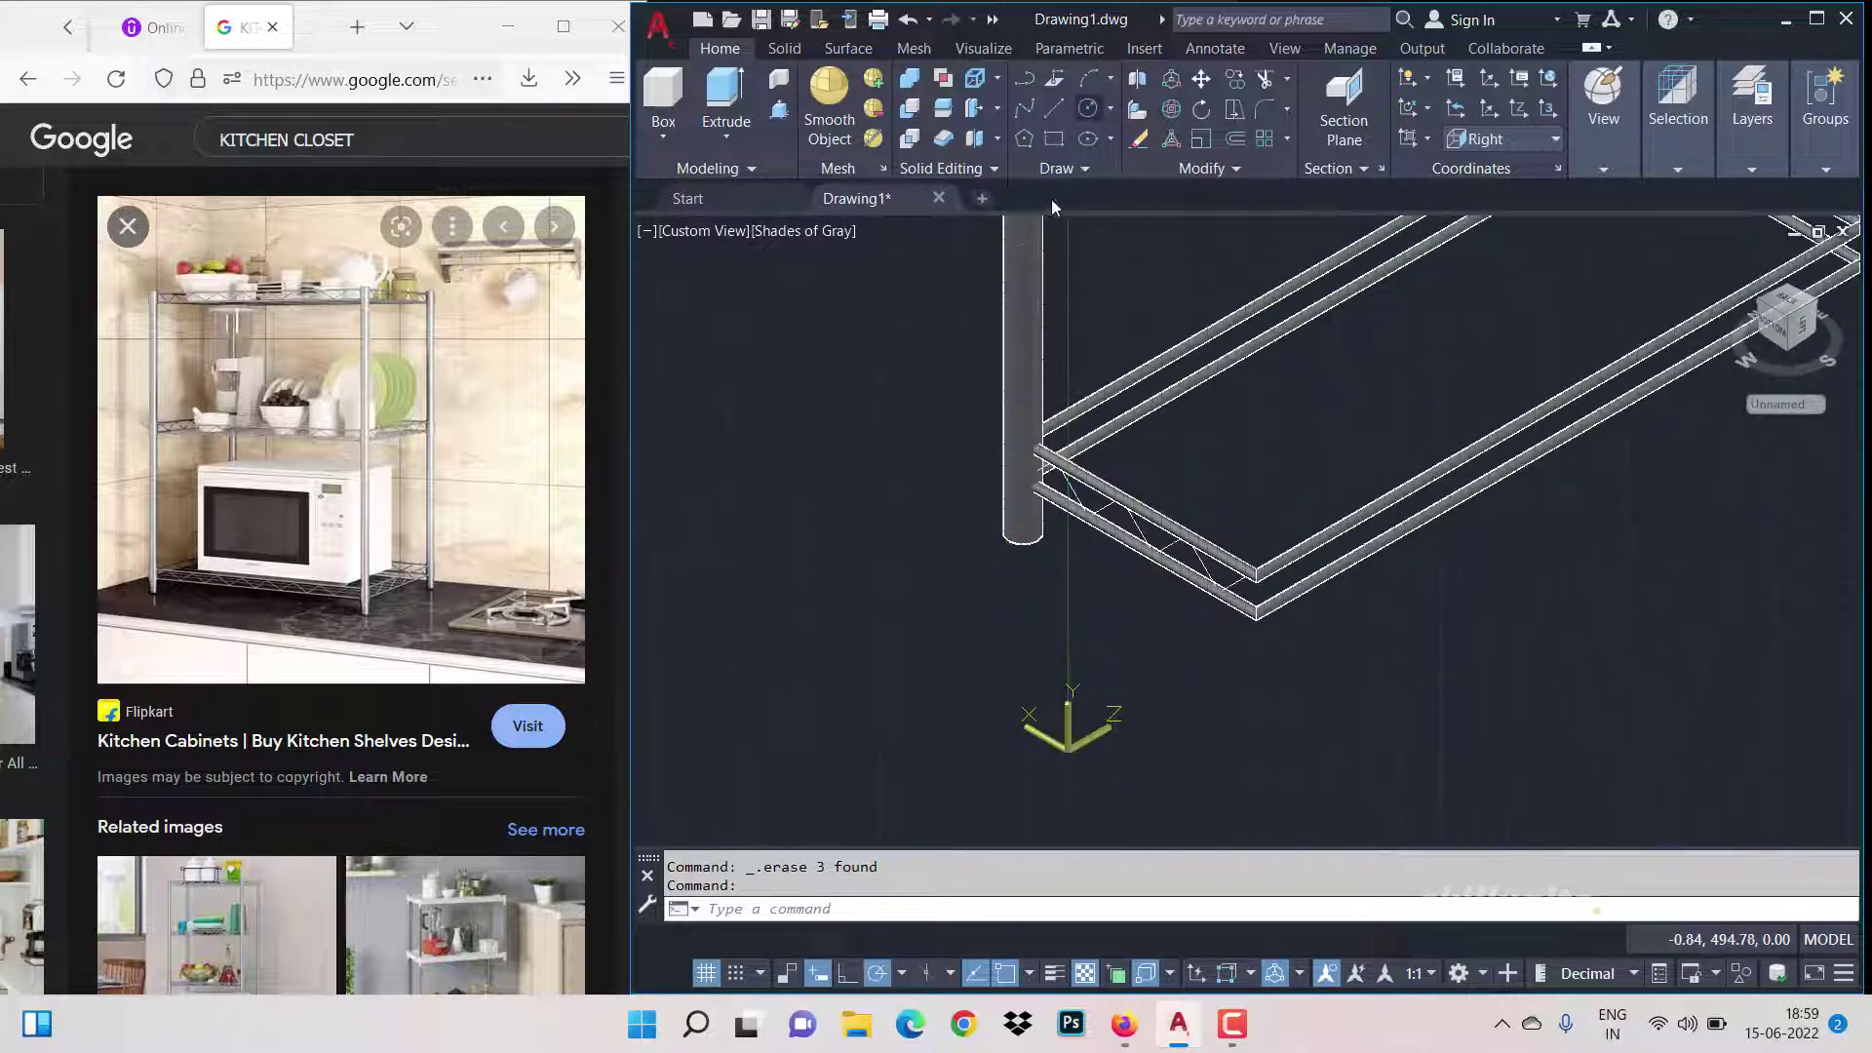
left_click(1088, 108)
left_click(924, 452)
type("2.5")
key("Return")
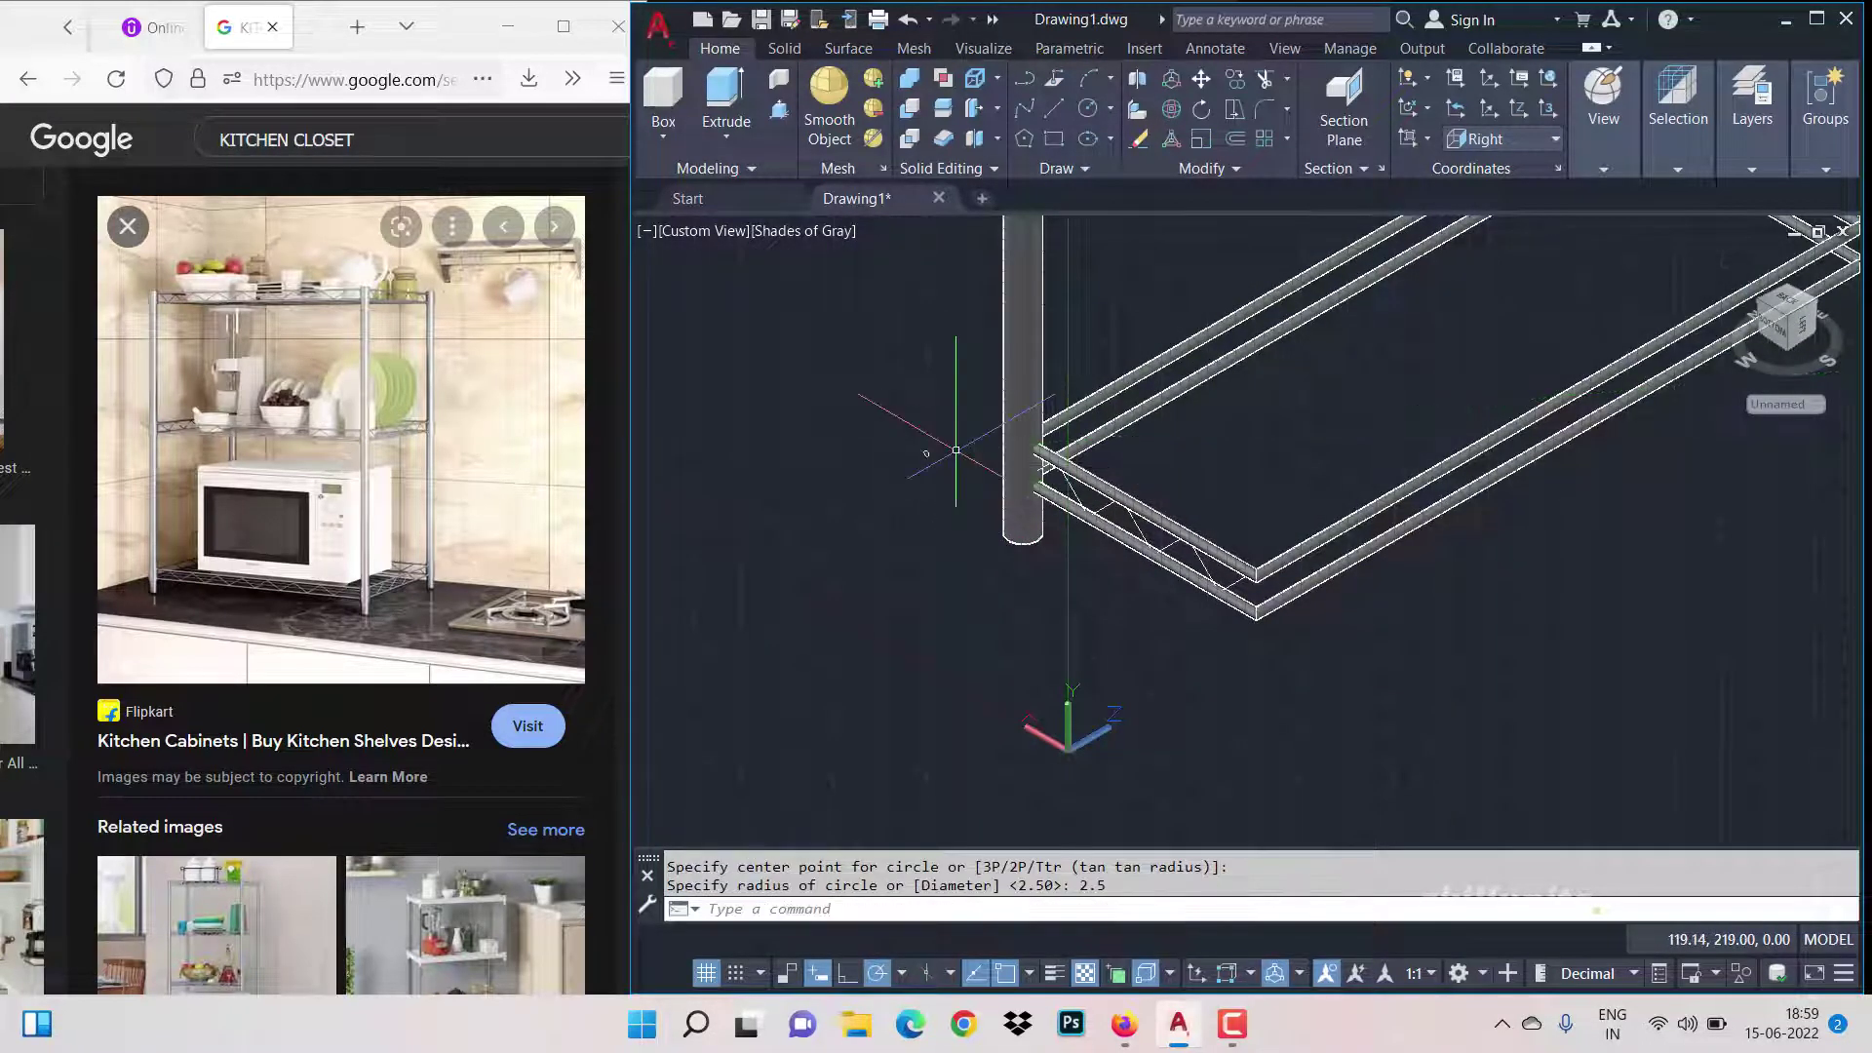
Step: Sweep the 2.5 radius circle along the zigzag polyline between the two short shelf tubes
left_click(750, 144)
left_click(741, 276)
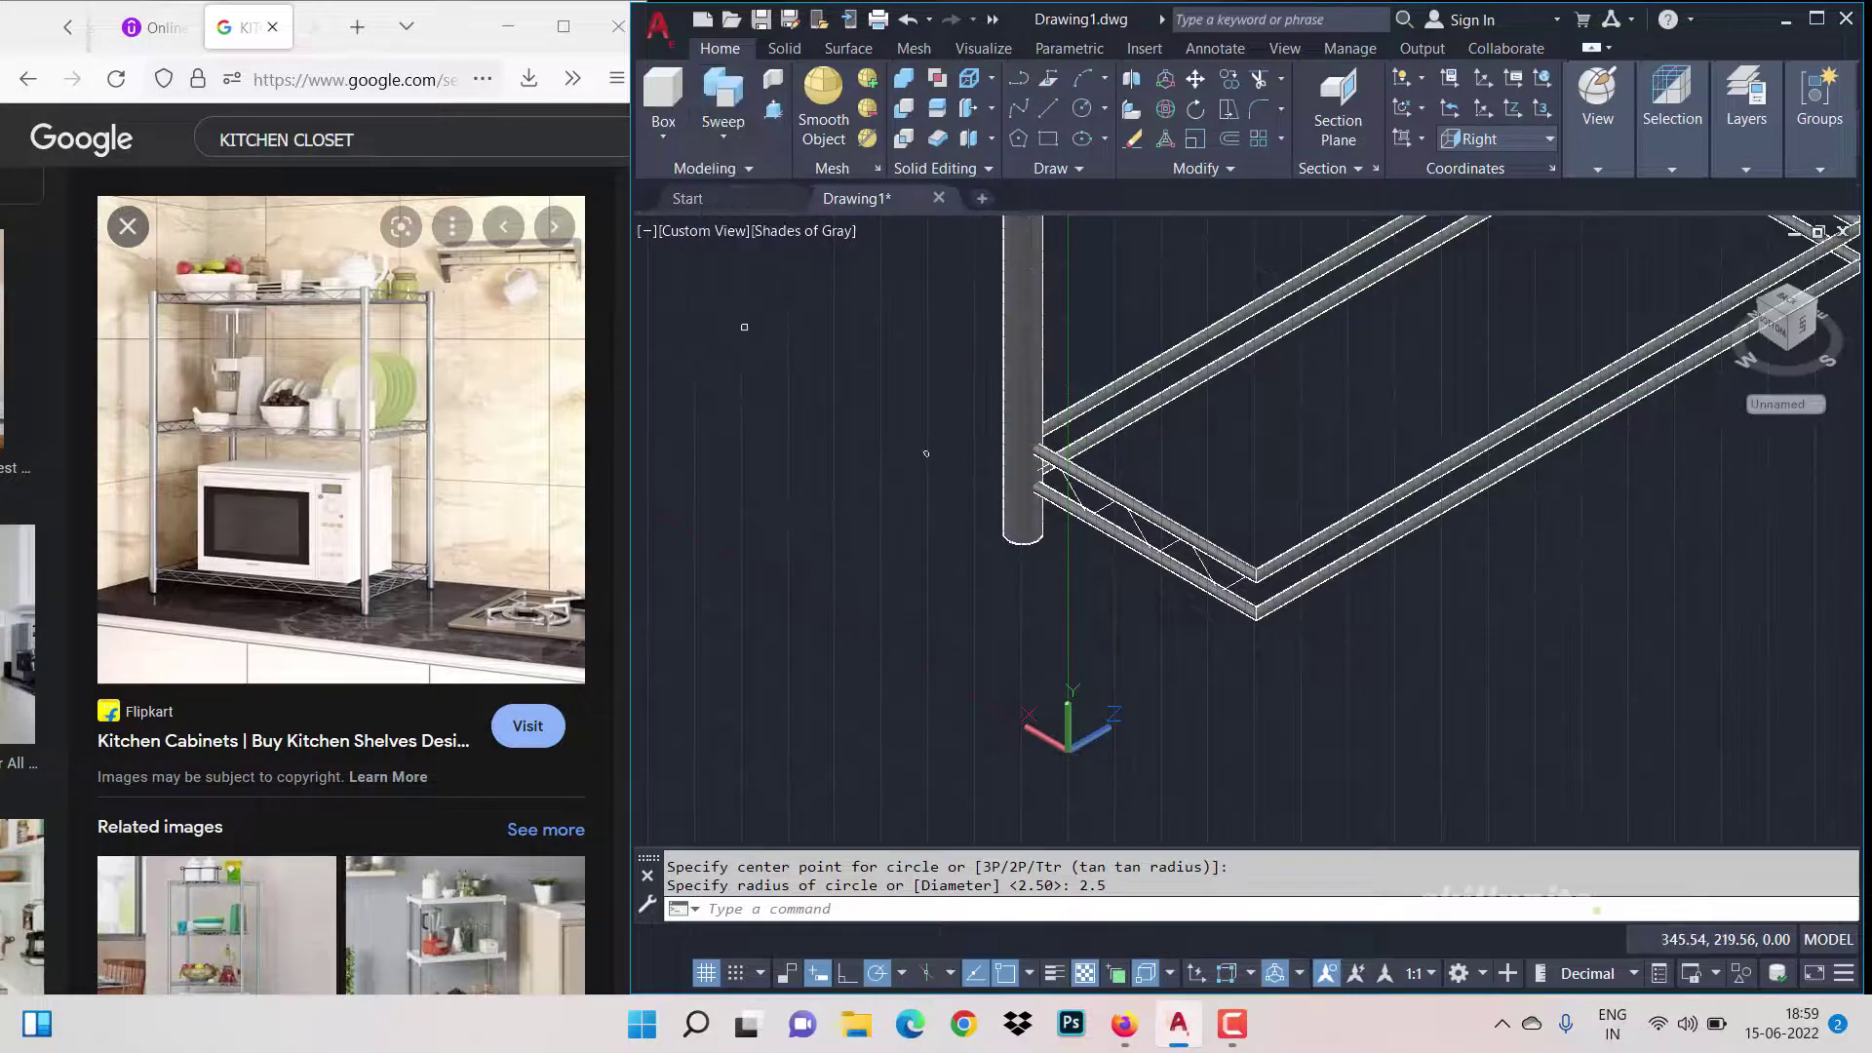
scroll(886, 417, "up", 5)
left_click(885, 420)
key("Return")
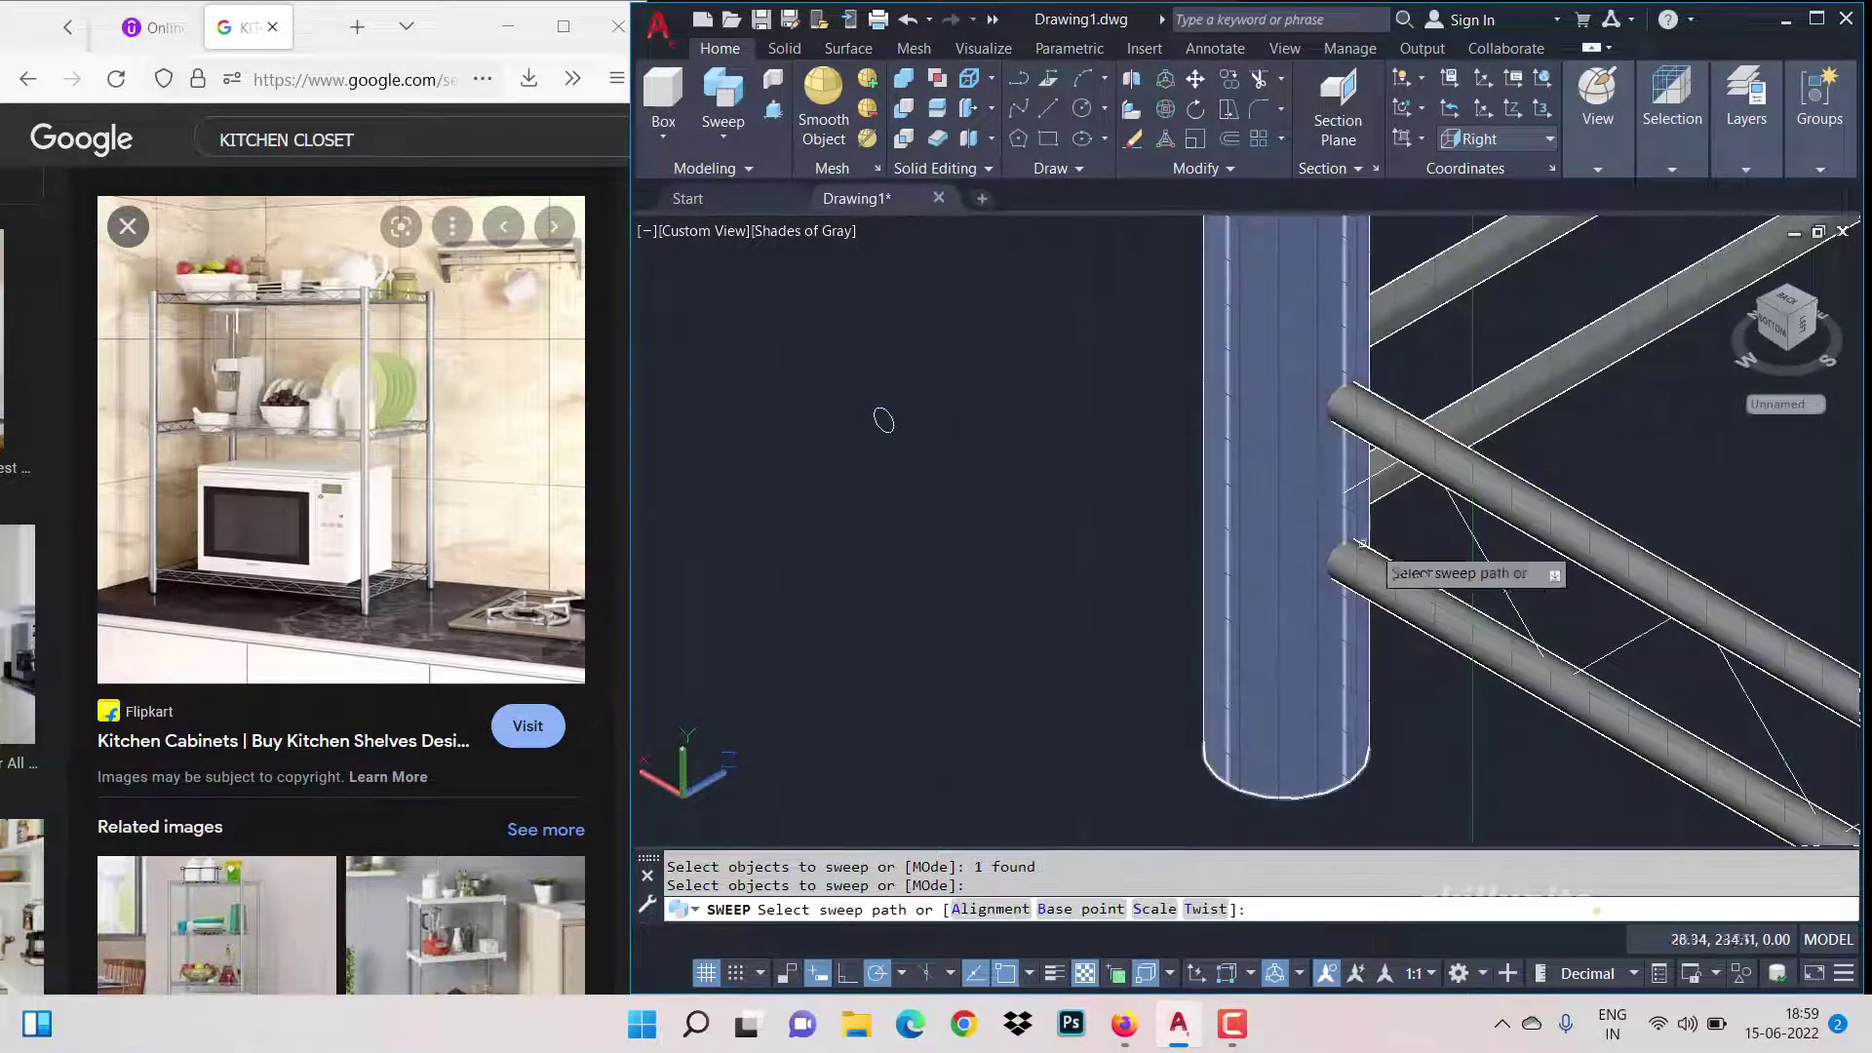
left_click(1465, 519)
scroll(1465, 520, "down", 4)
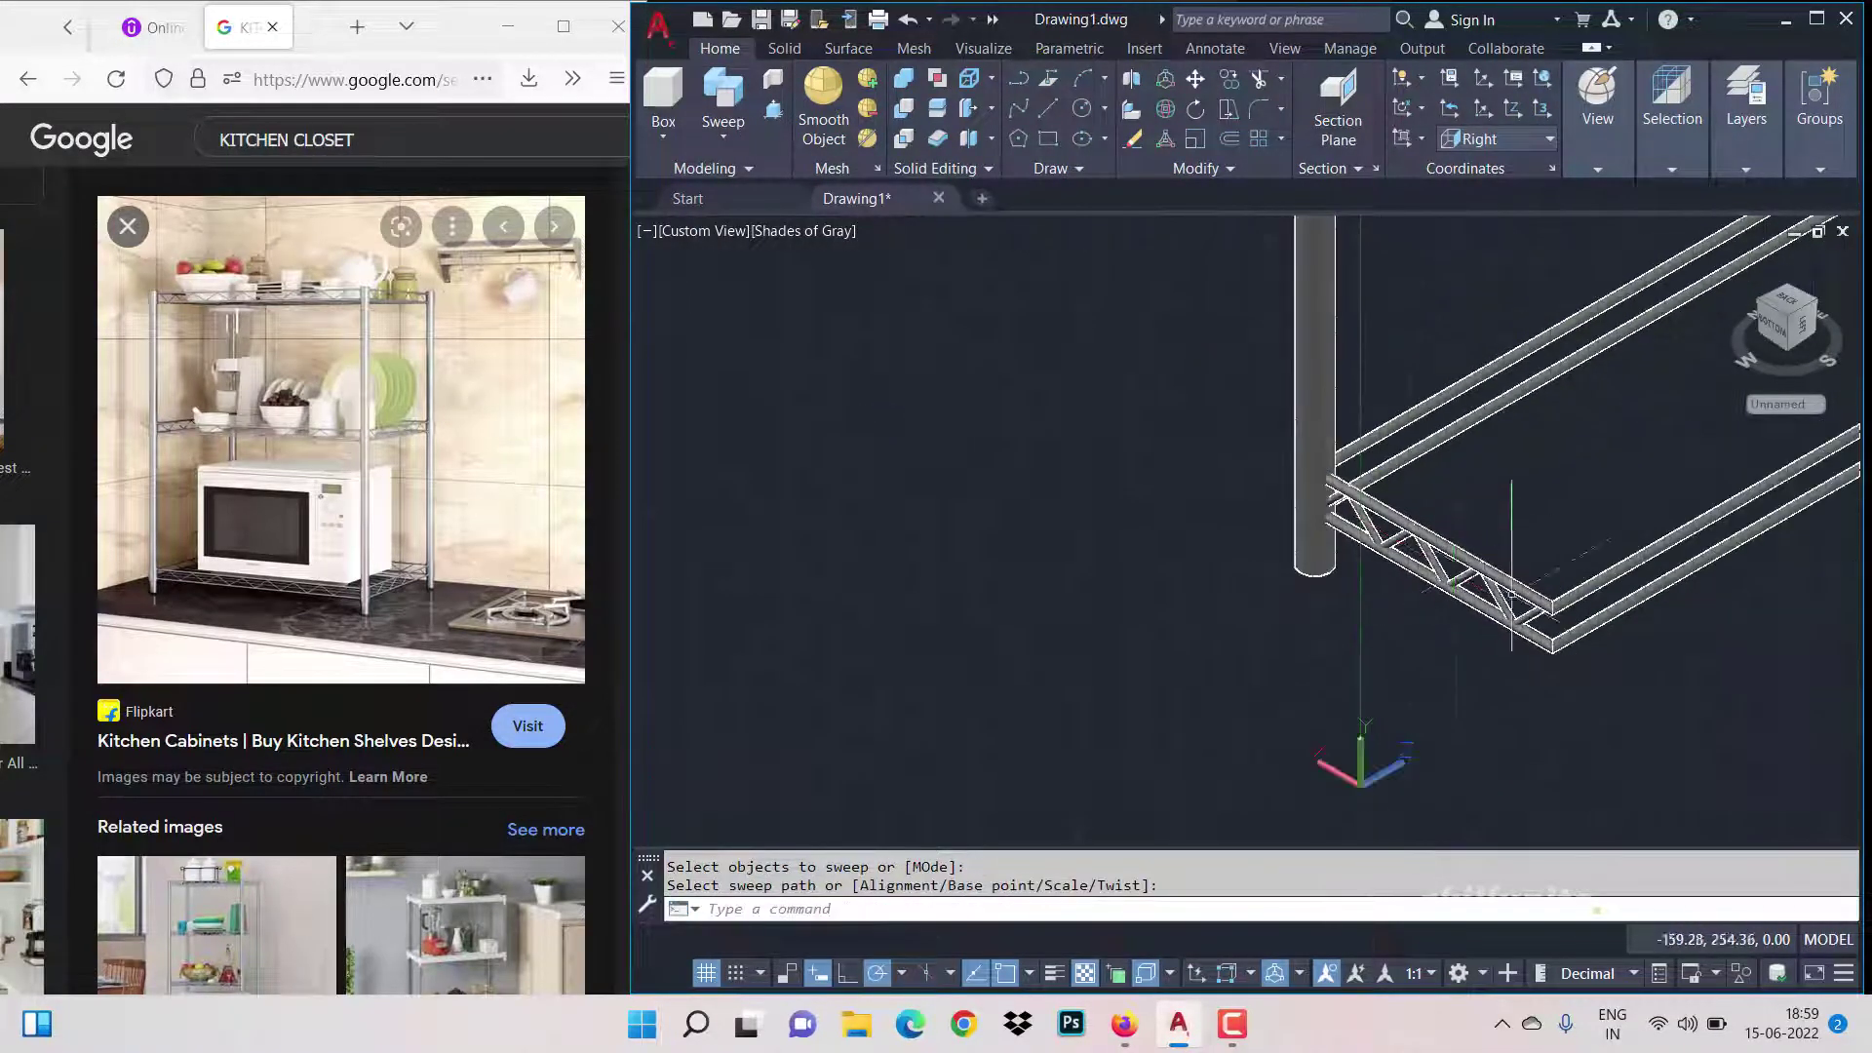
Step: Set both the coordinate system and the model view to Front
scroll(1657, 632, "up", 3)
scroll(1079, 442, "down", 3)
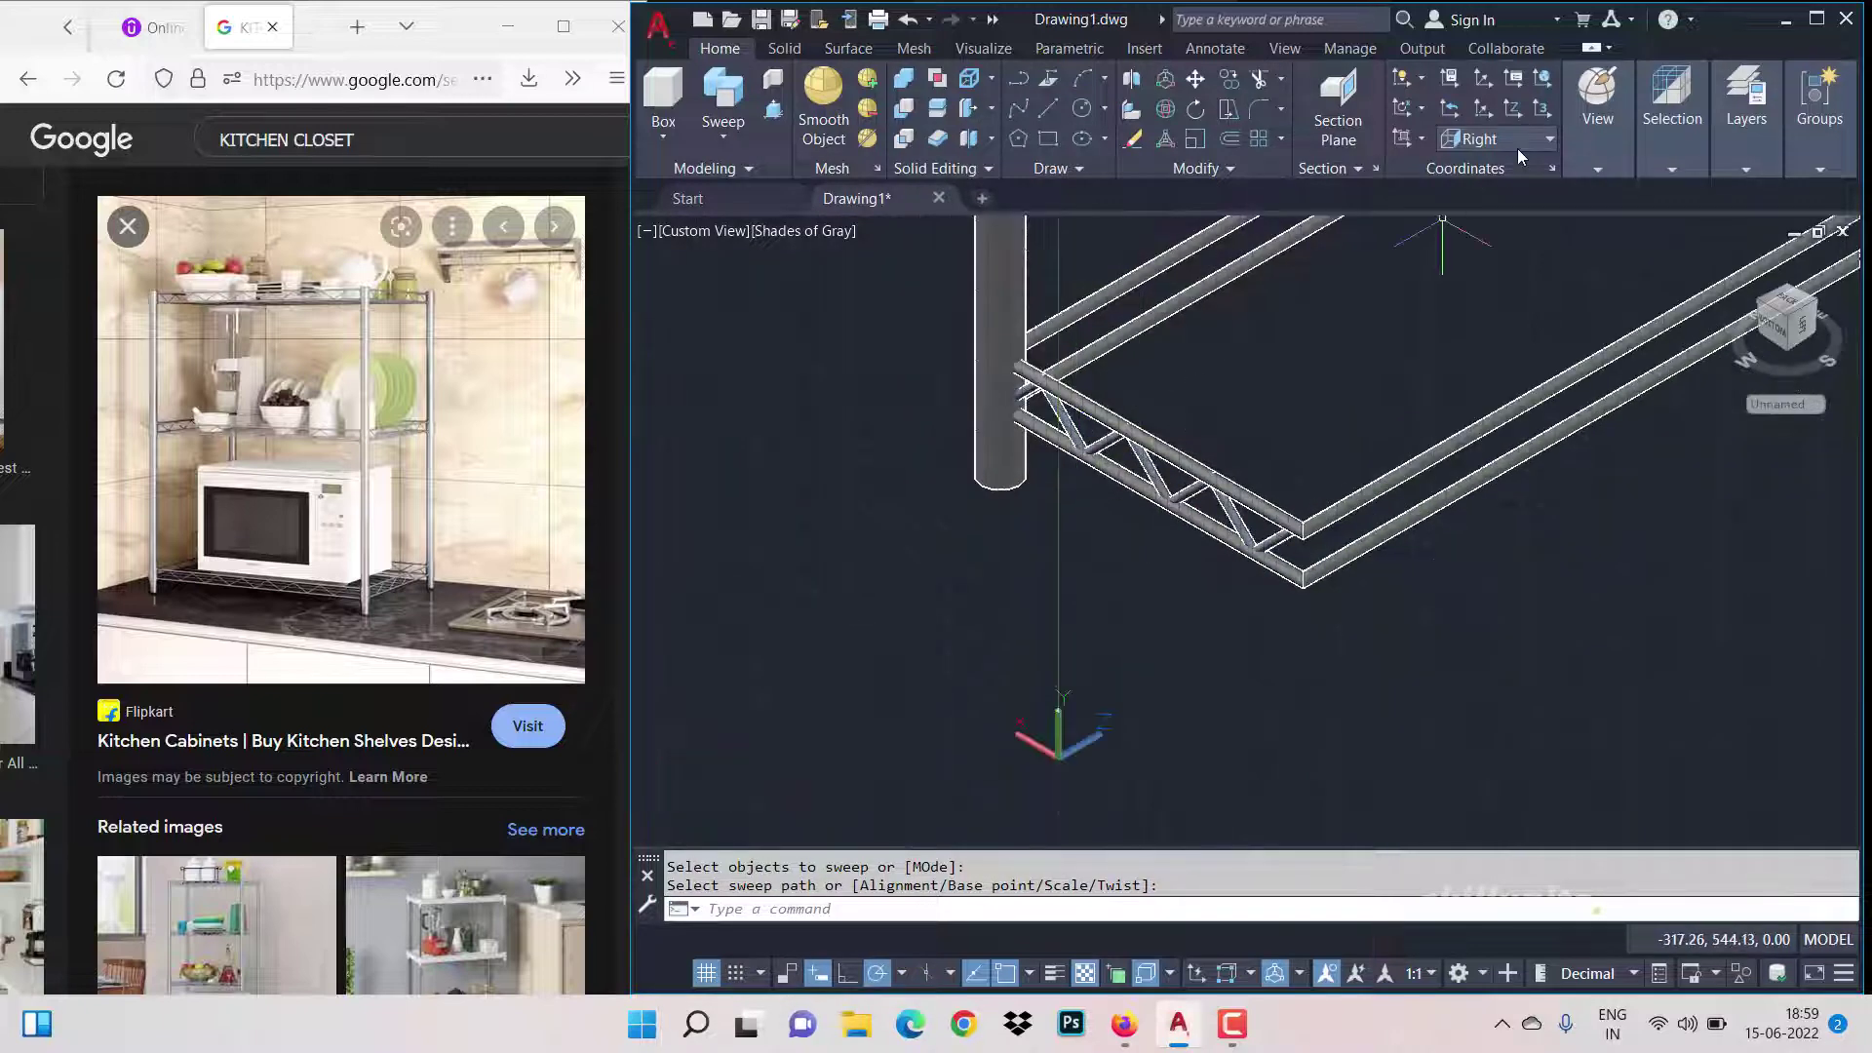
left_click(1517, 144)
left_click(1497, 313)
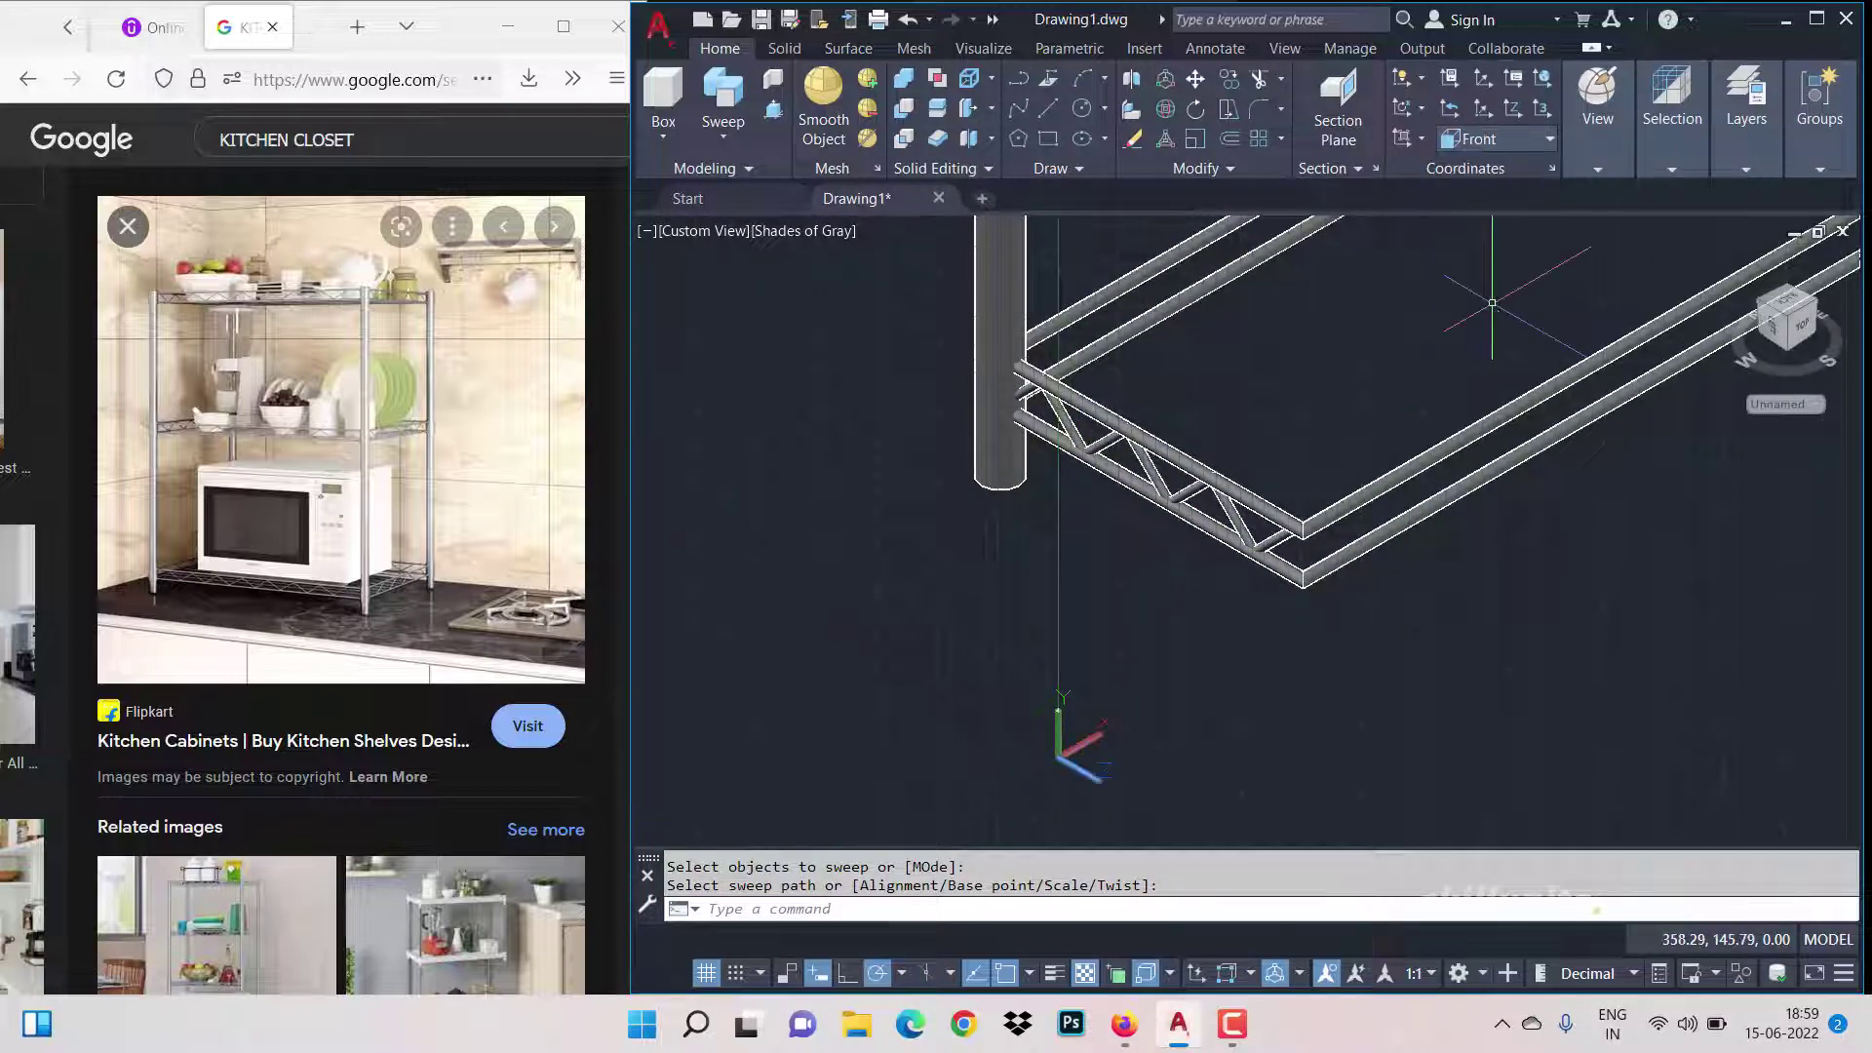
left_click(1505, 140)
left_click(1606, 168)
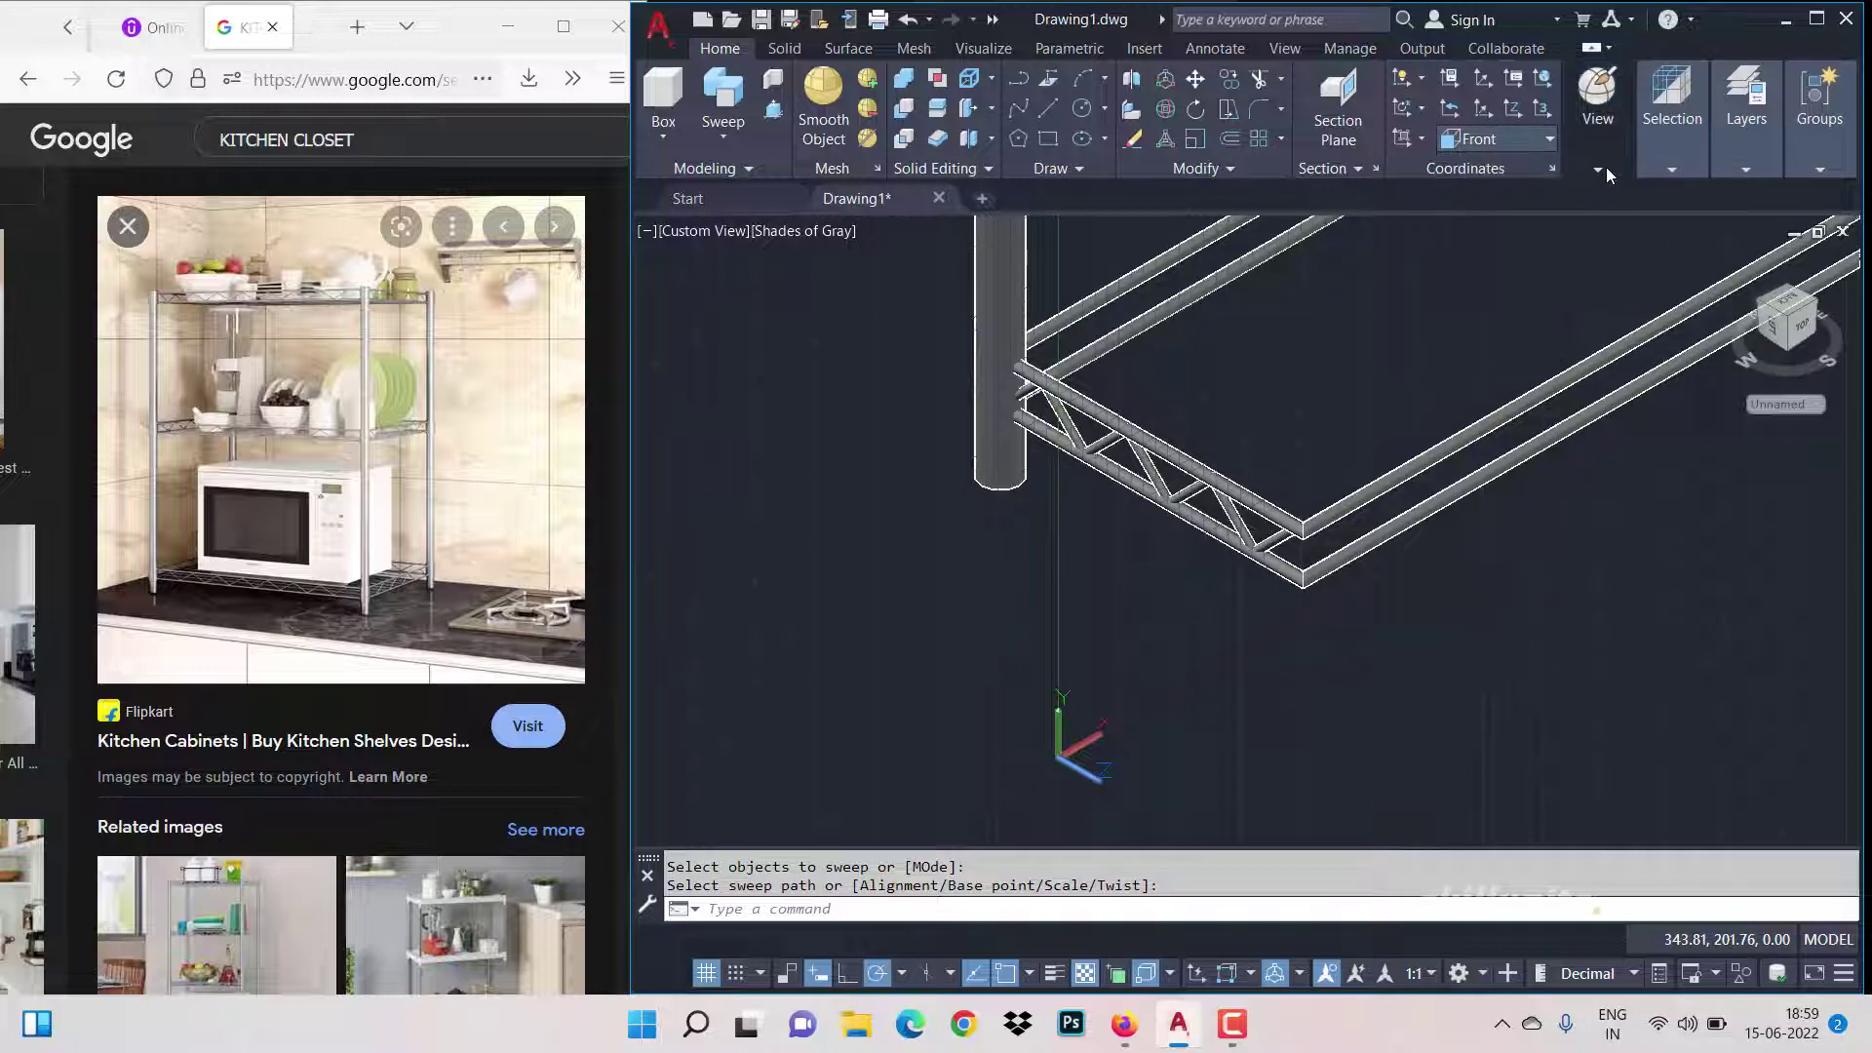
left_click(1612, 229)
left_click(1630, 351)
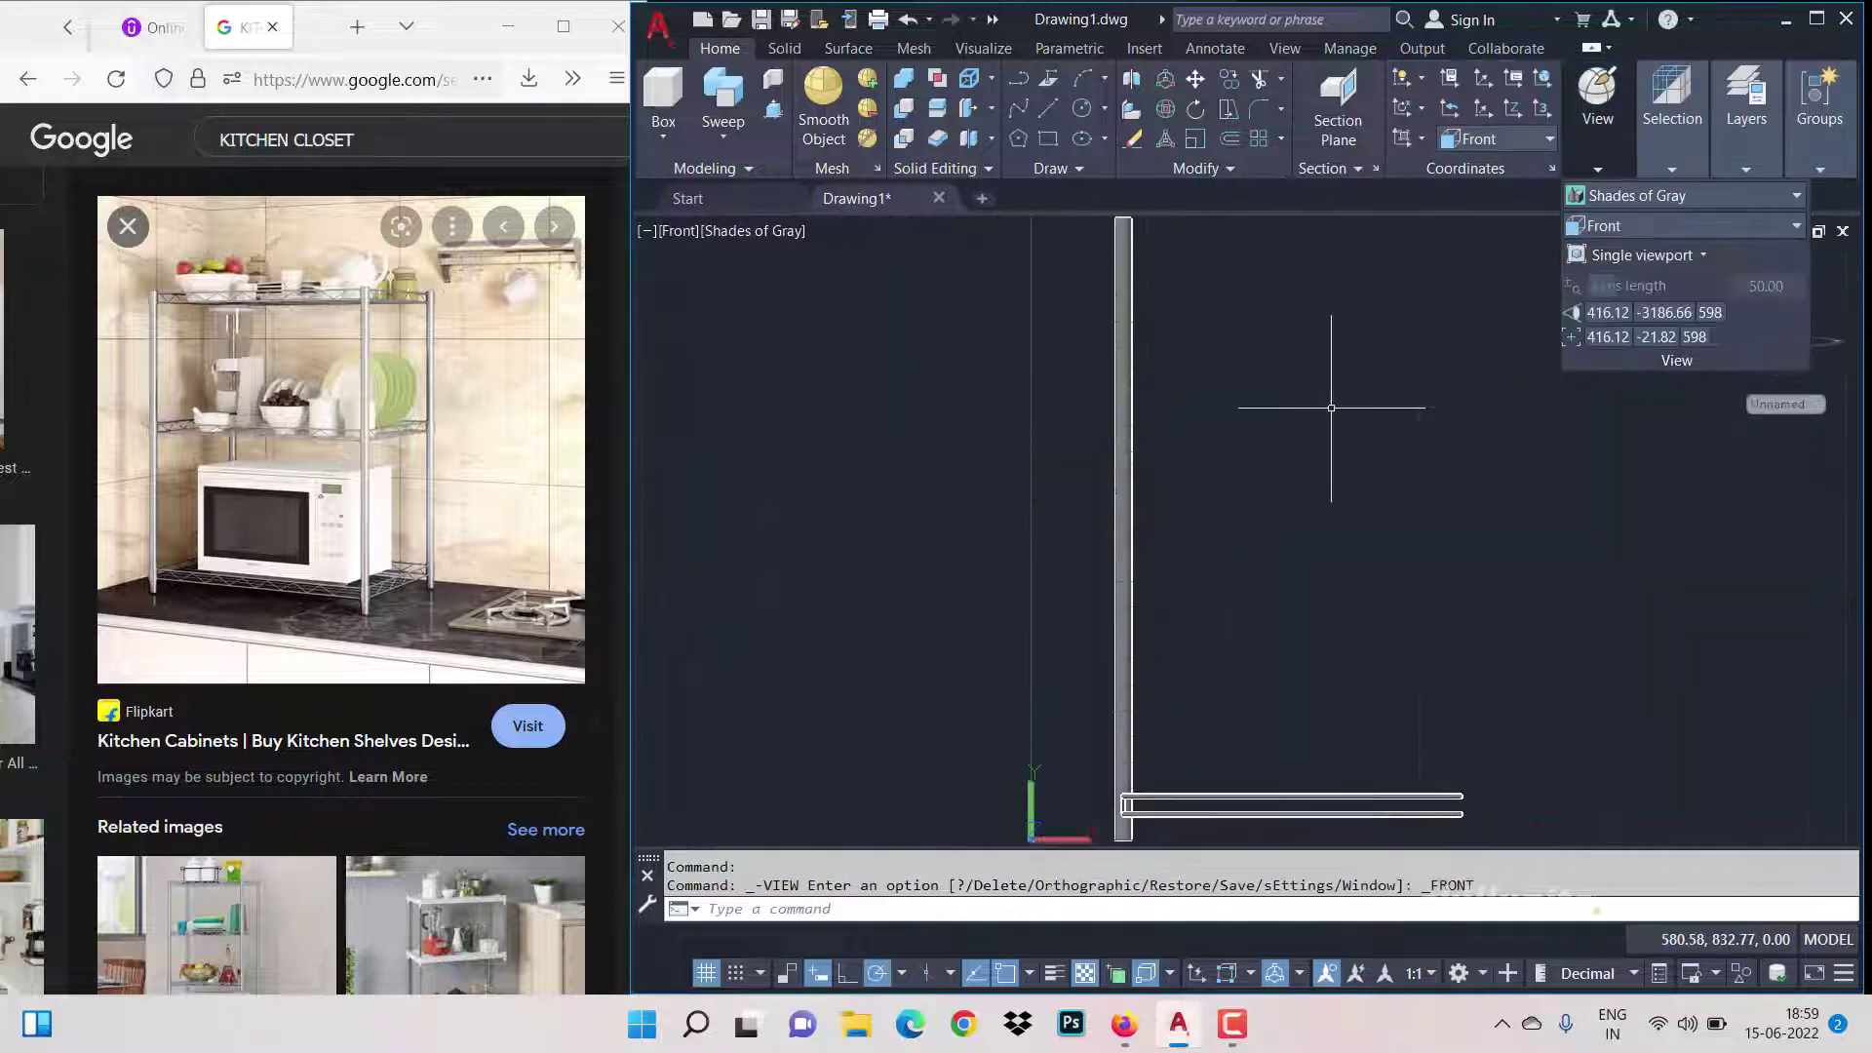
middle_click_drag(1404, 807, 1373, 614)
scroll(1372, 614, "up", 1)
scroll(1426, 638, "up", 3)
scroll(1483, 592, "down", 2)
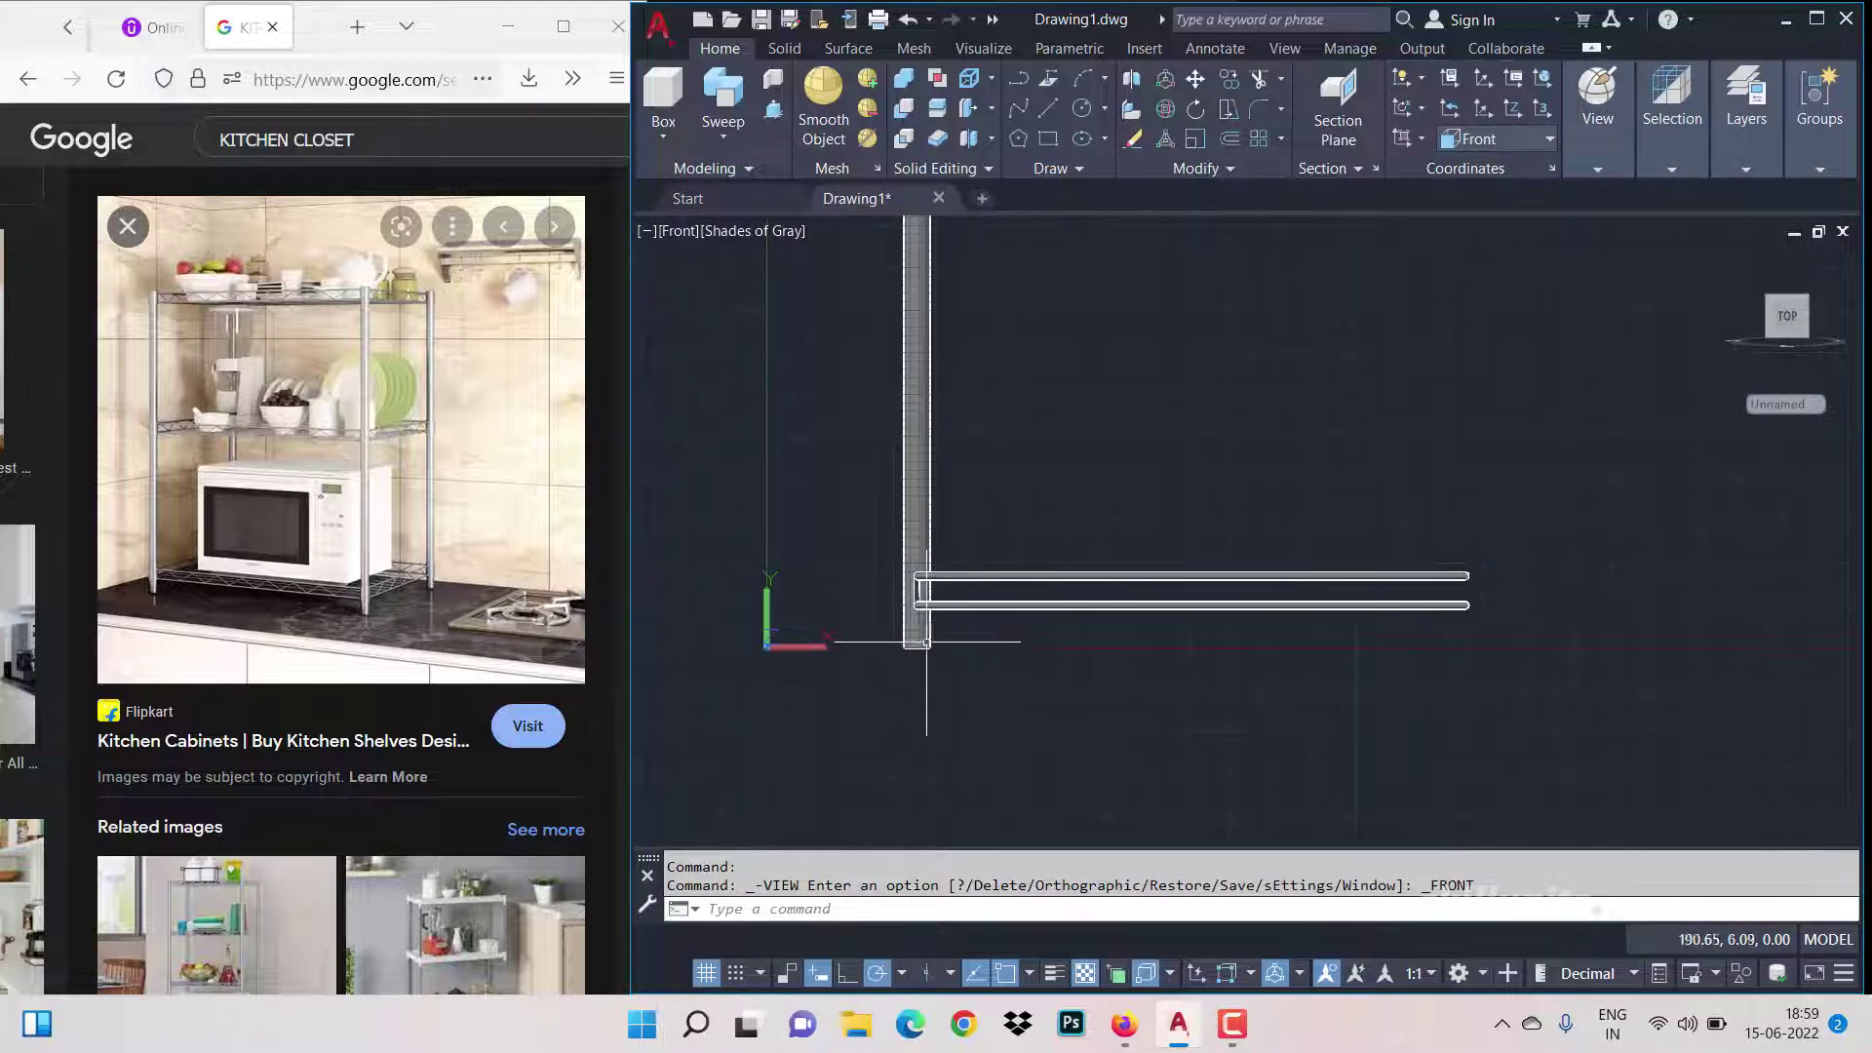
scroll(927, 642, "up", 3)
left_click(1046, 110)
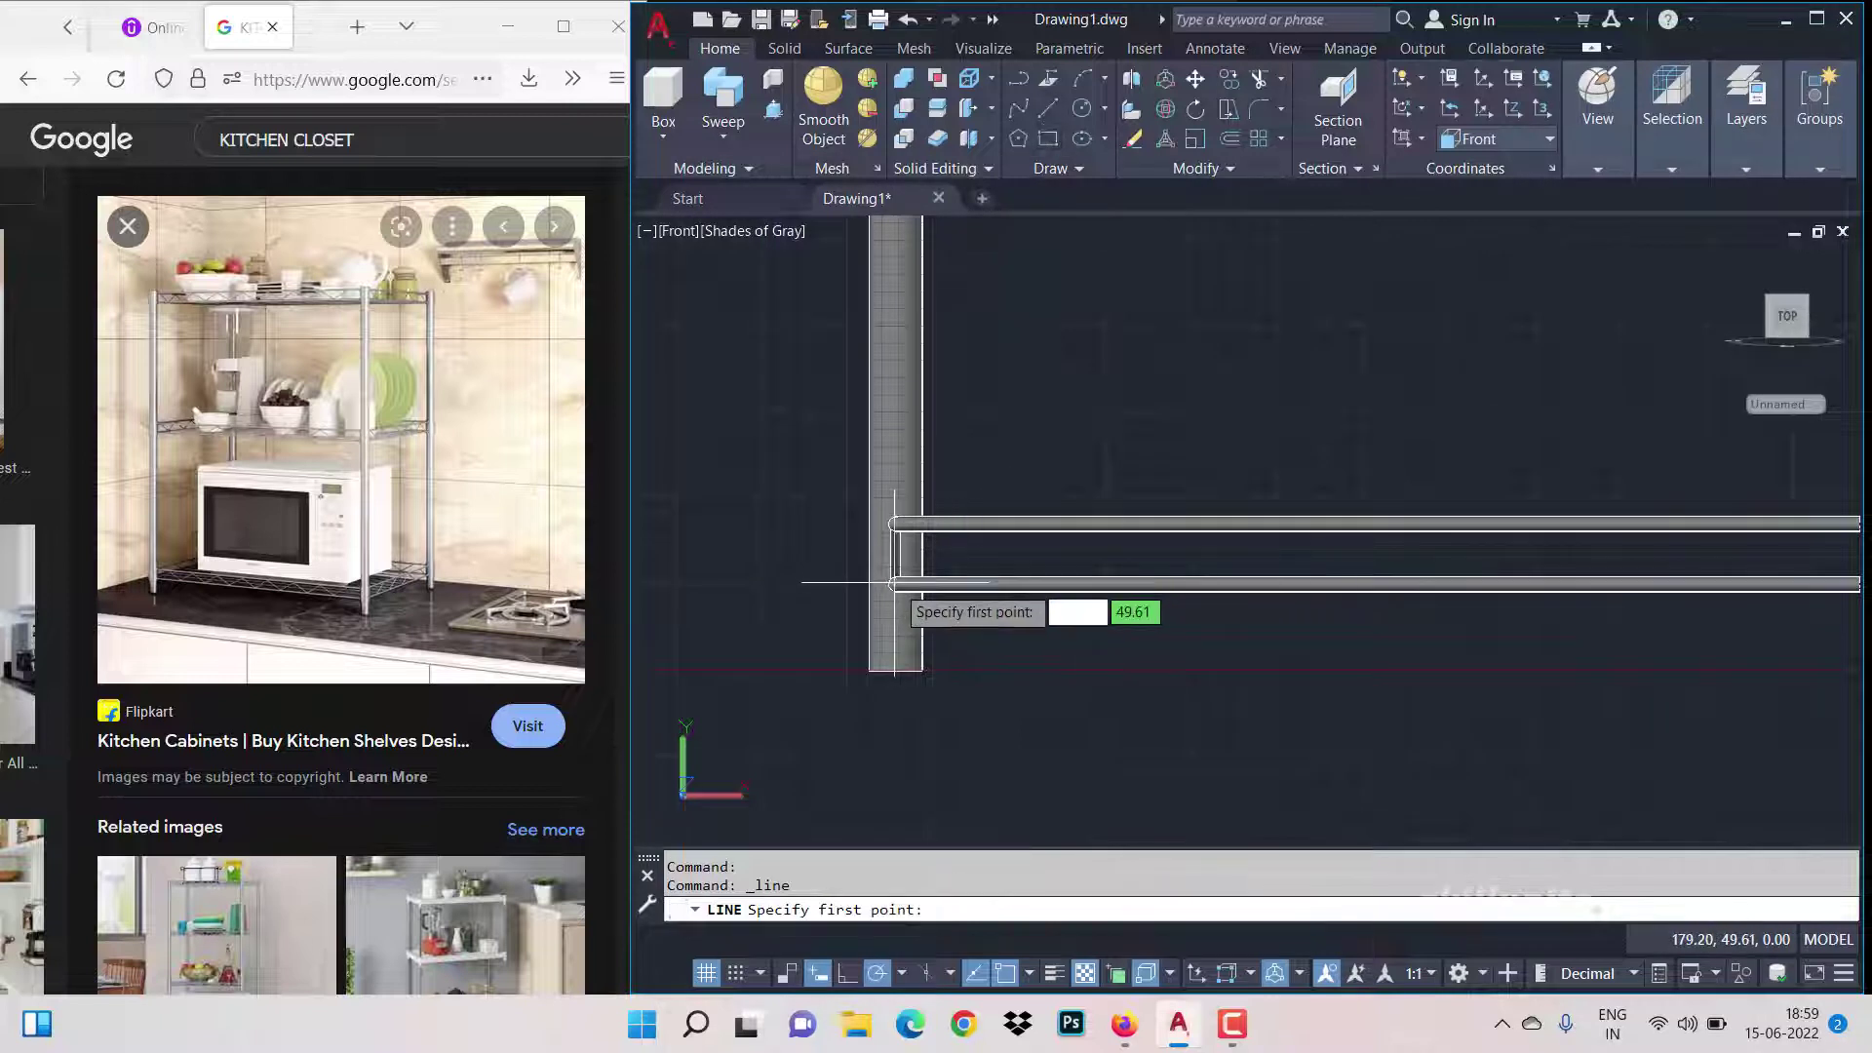
scroll(893, 580, "up", 3)
scroll(892, 584, "up", 1)
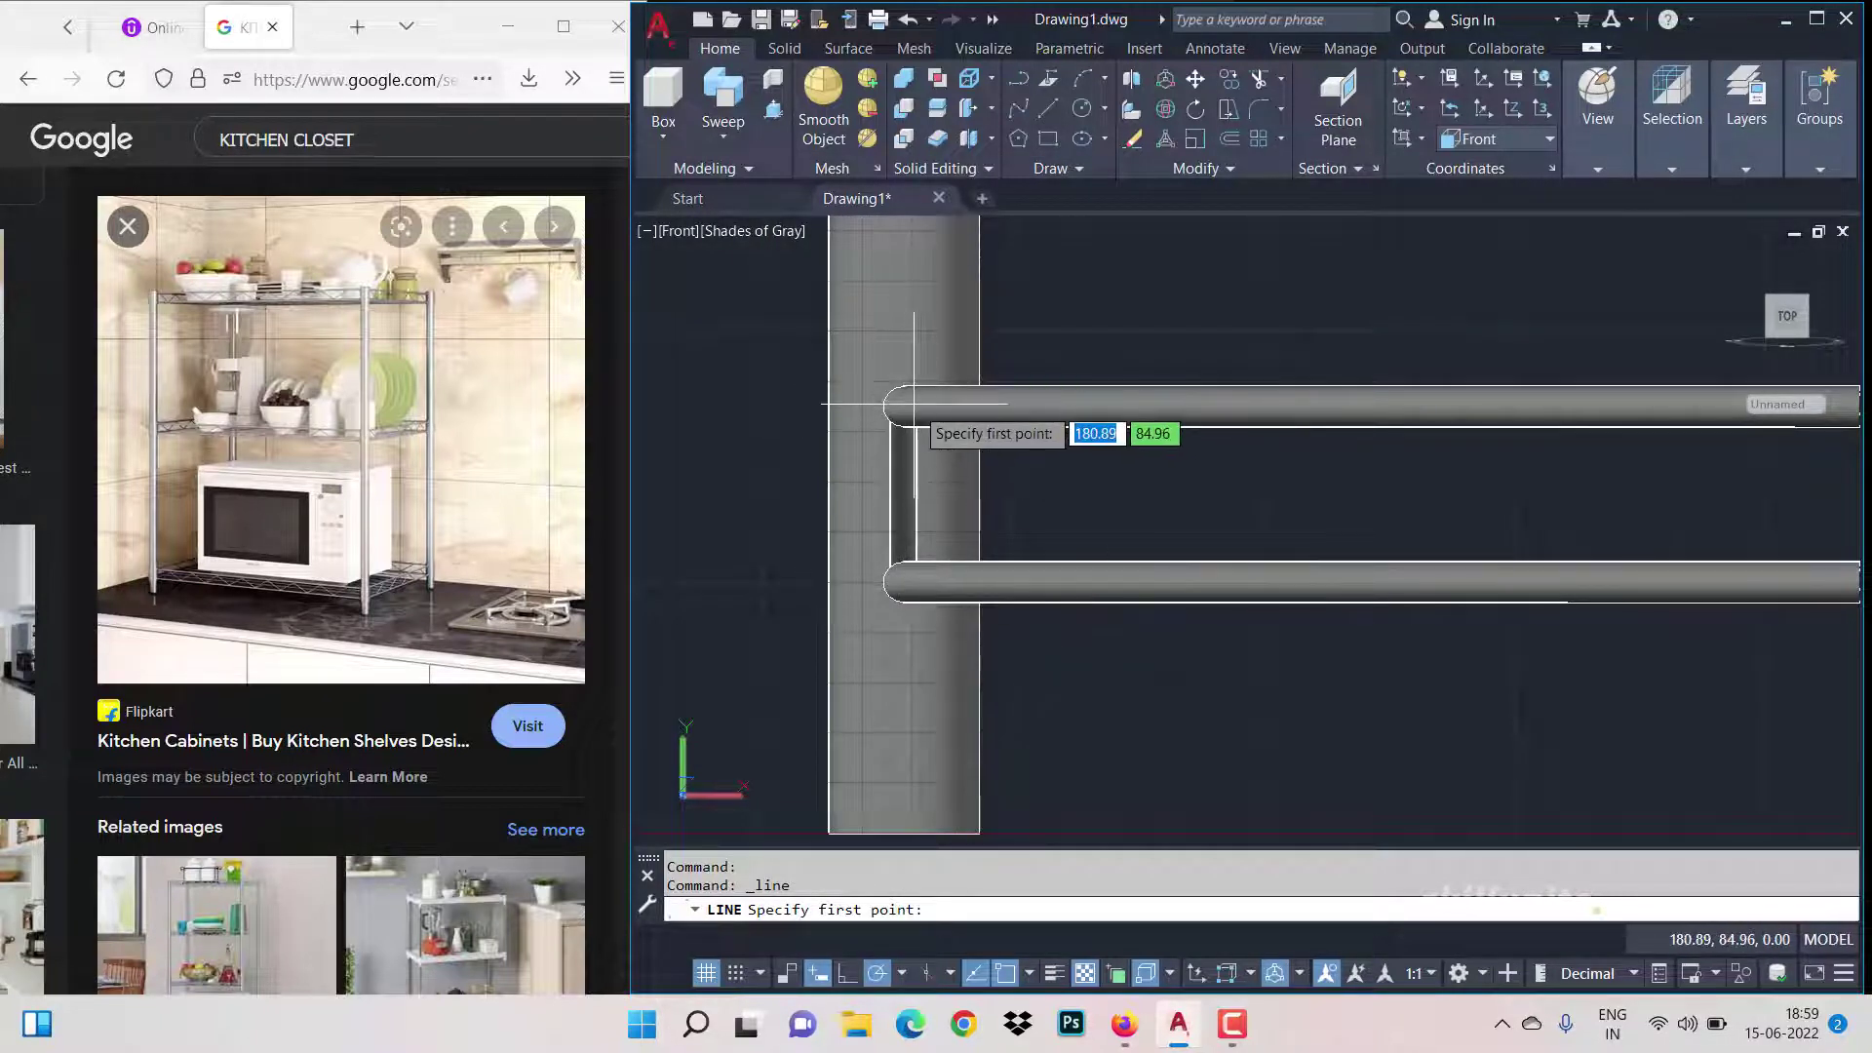
key("Escape")
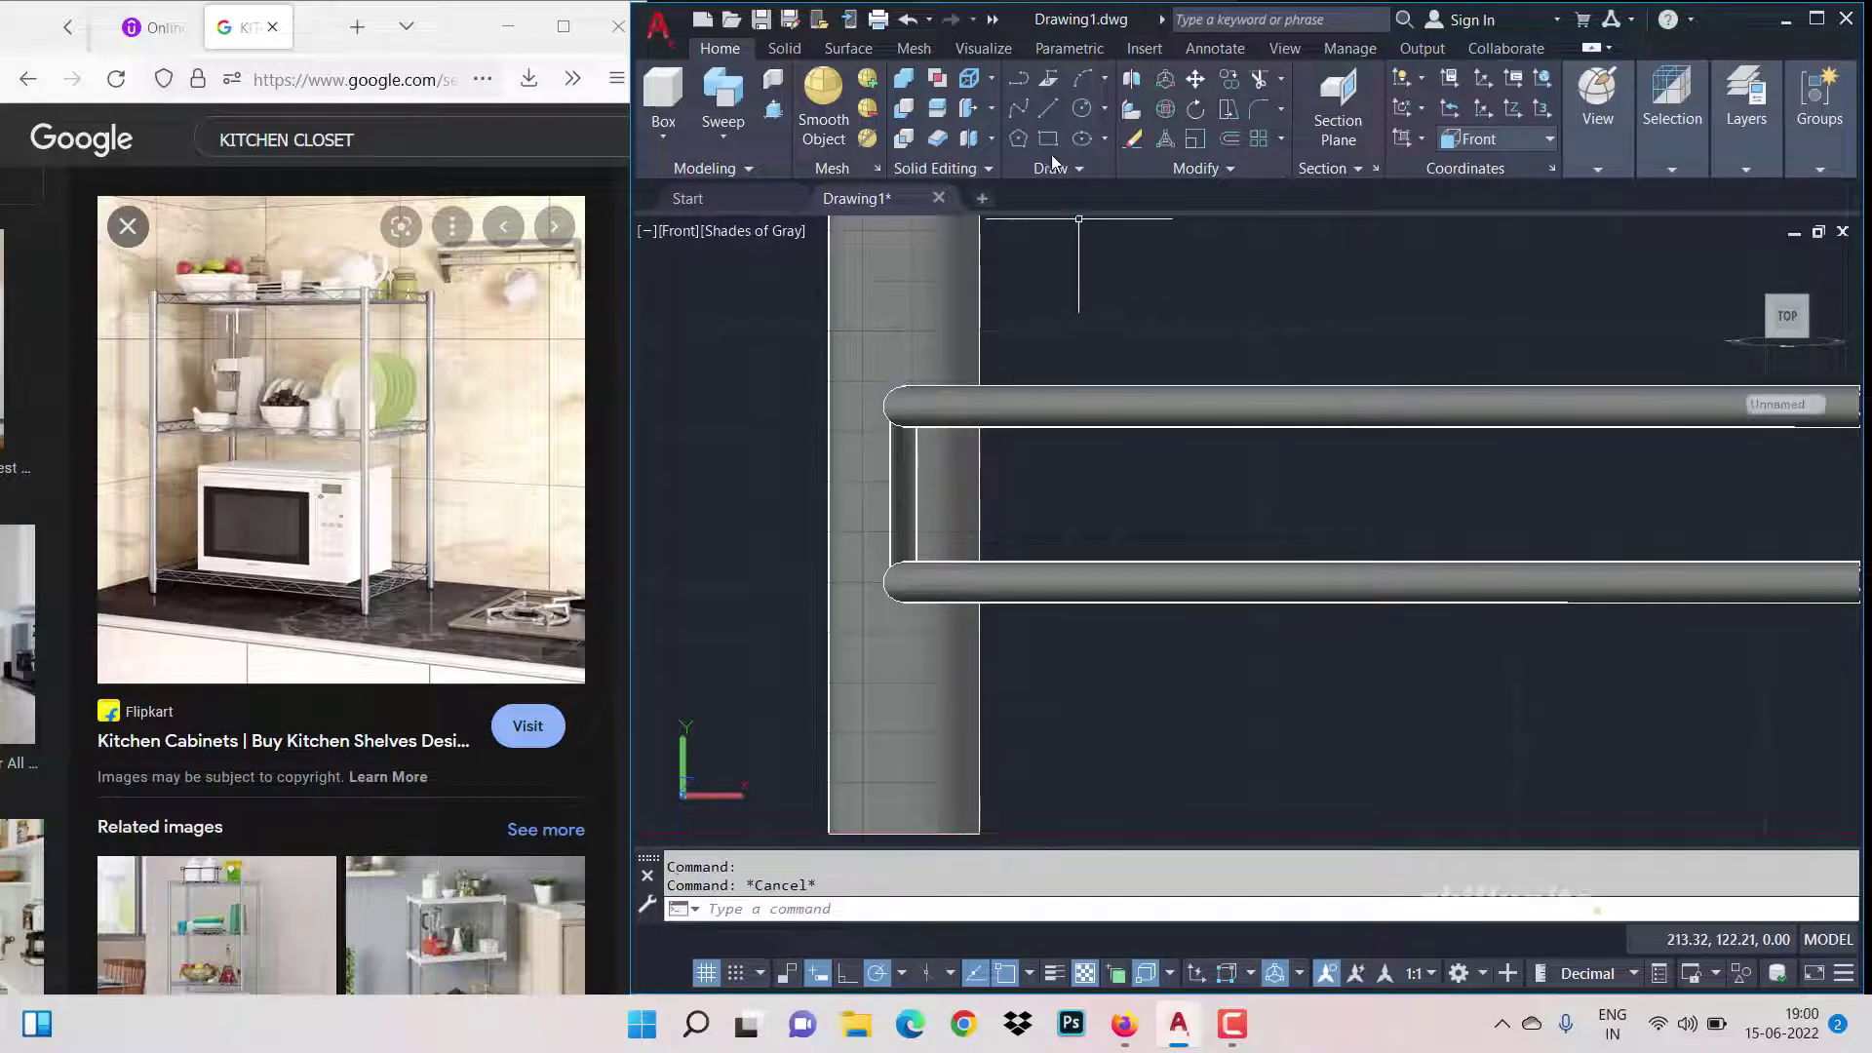
Step: Draw a 45-degree diagonal line from the centre of the upper tube's post end down past the lower tube
left_click(917, 427)
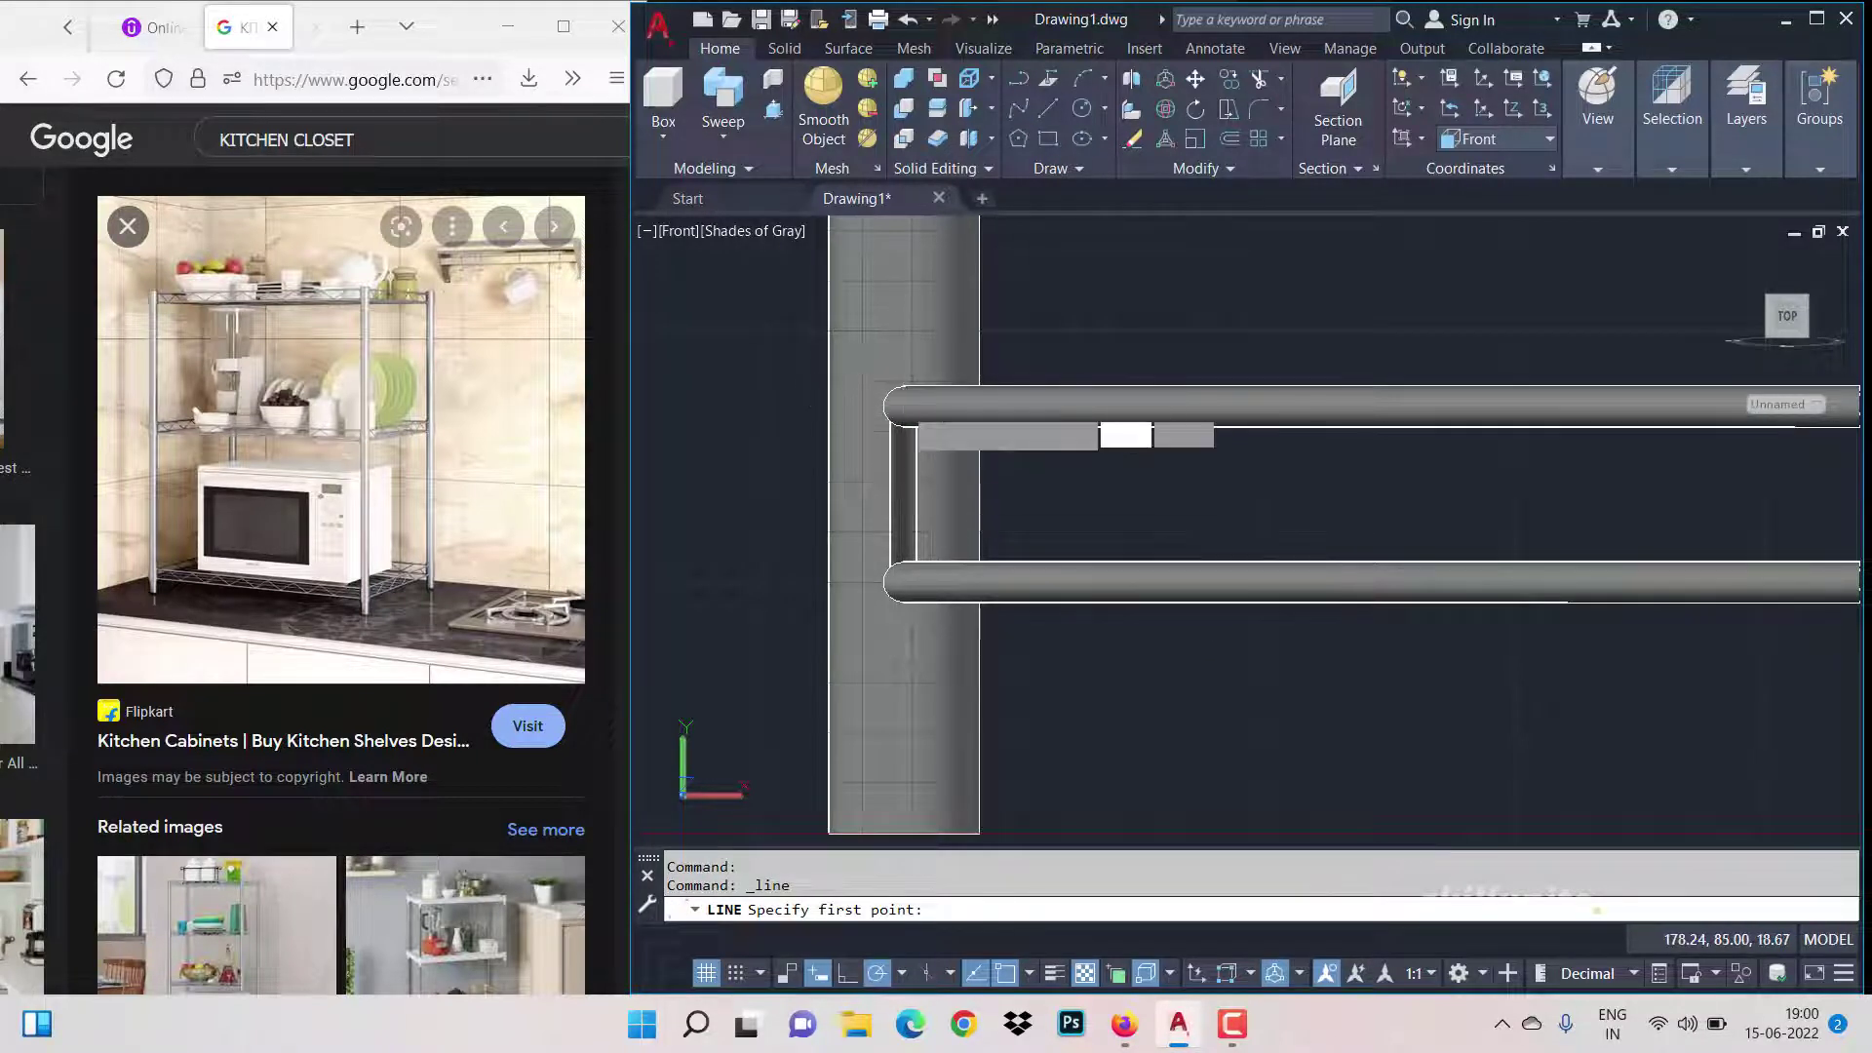
left_click(902, 976)
left_click(920, 732)
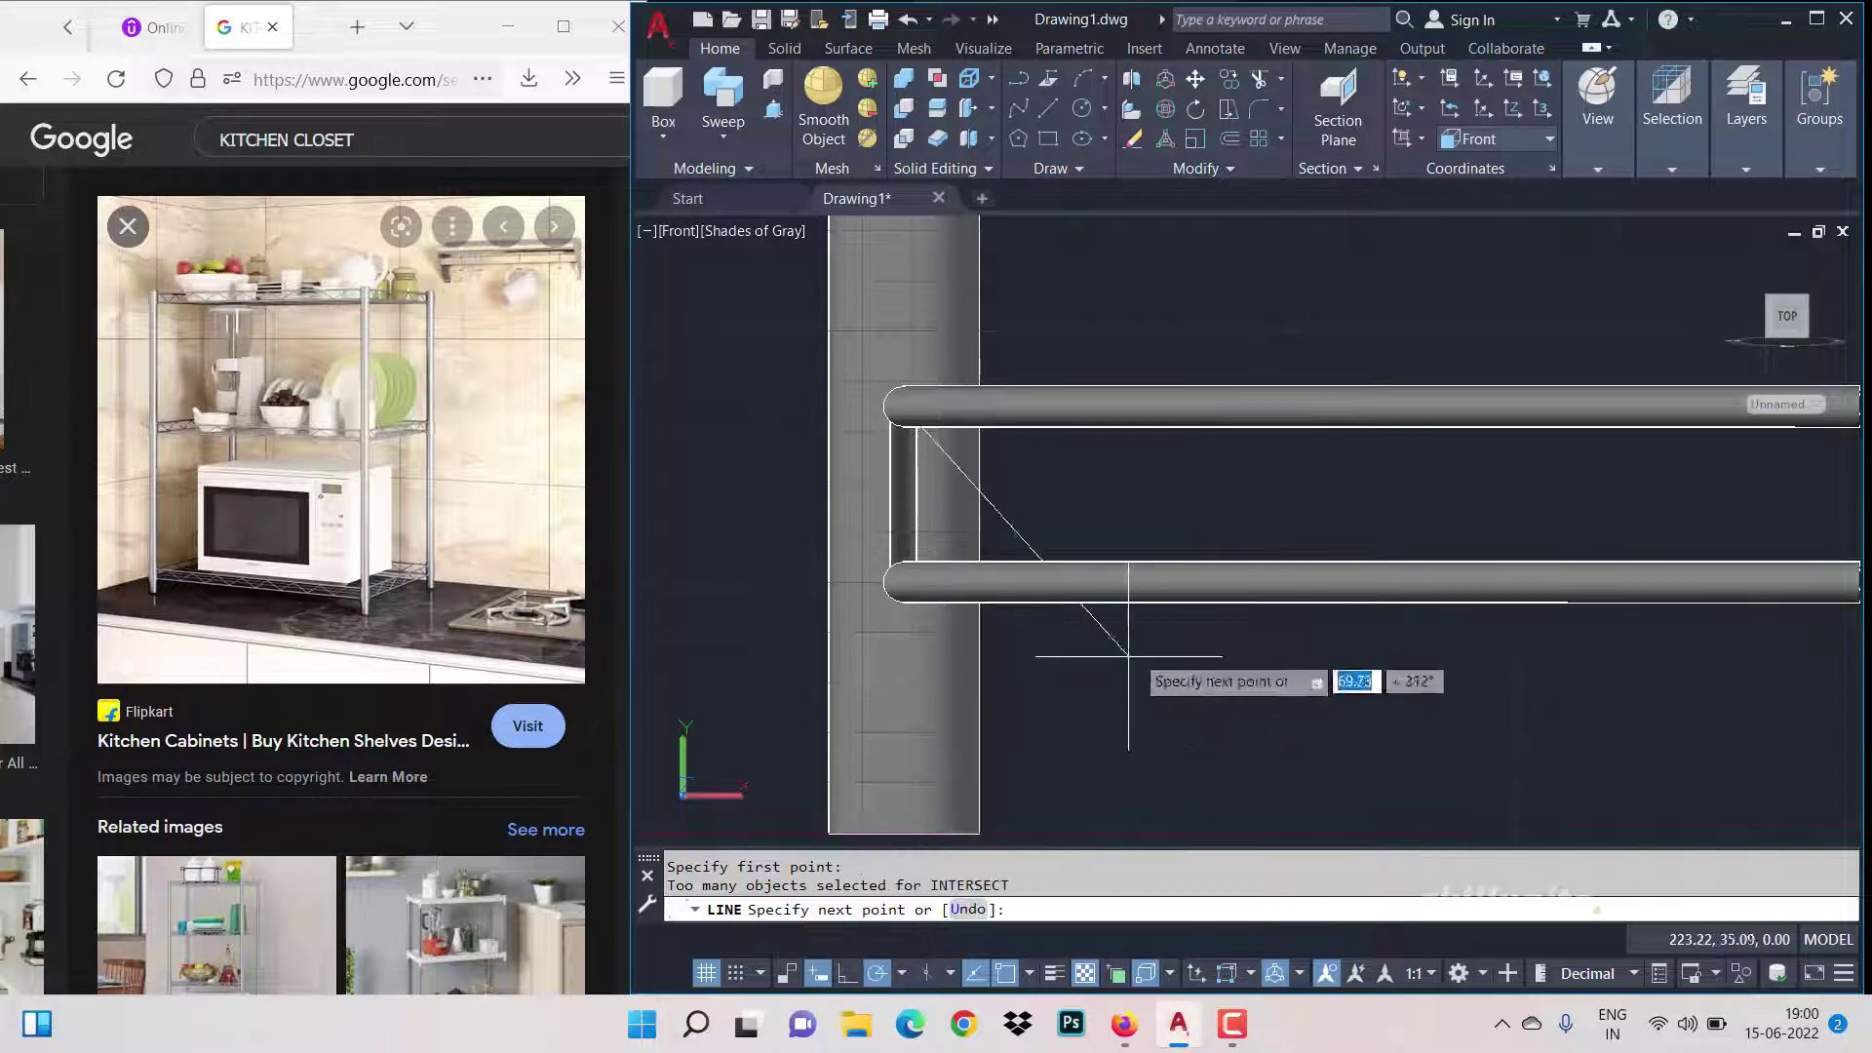
left_click(1179, 683)
key("Return")
key("Return")
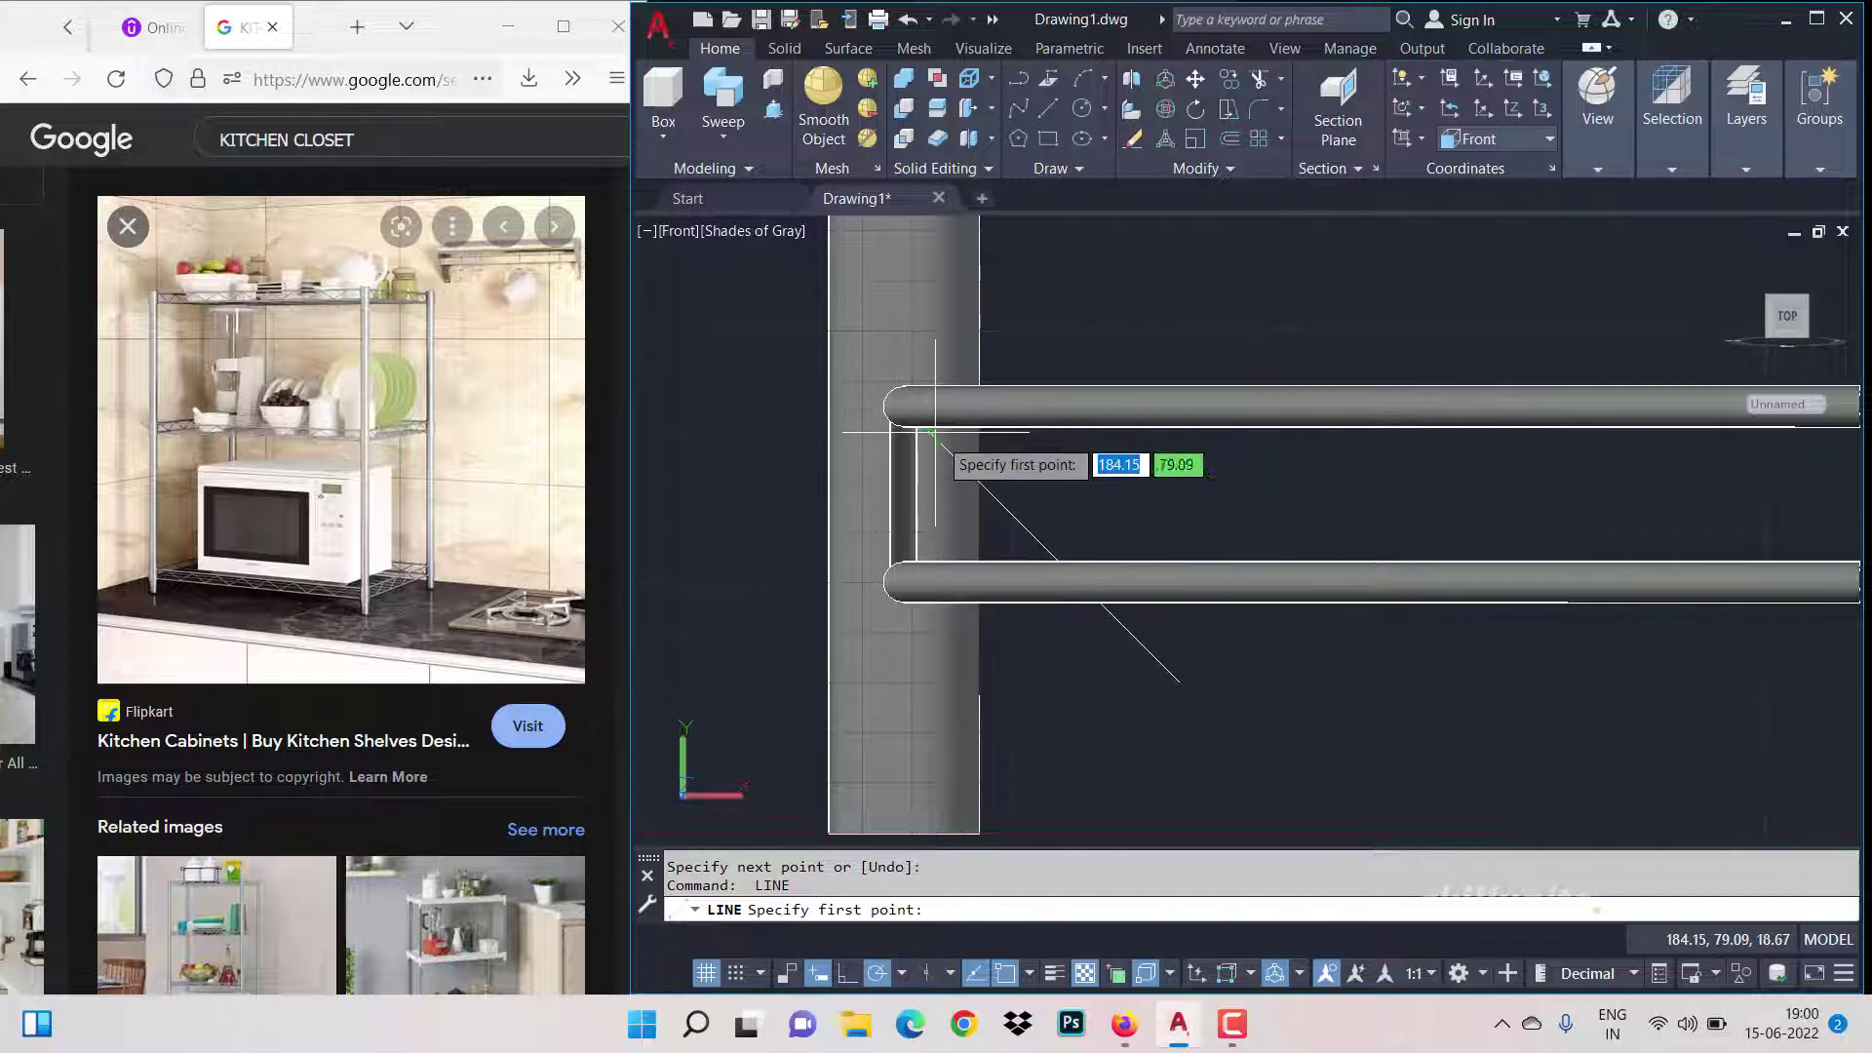
key("Escape")
Step: Switch the visual style to 2D Wireframe
left_click(1597, 169)
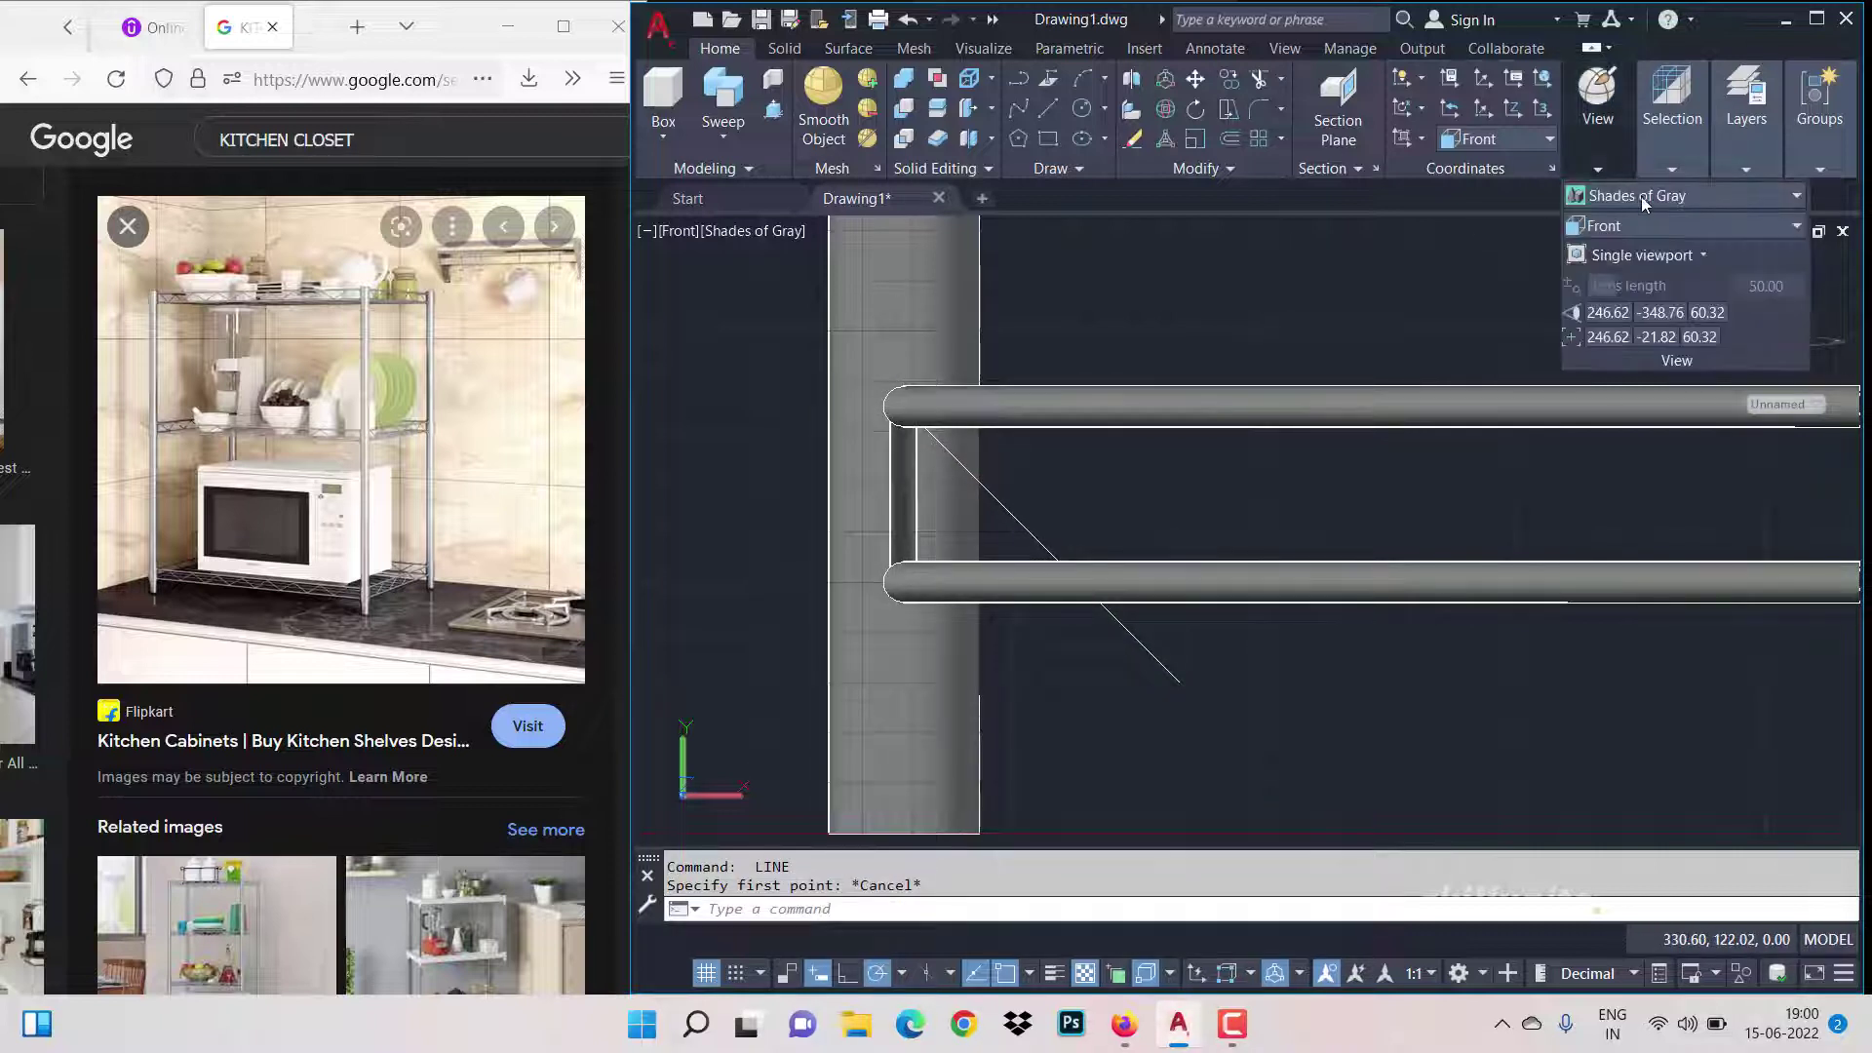
left_click(1642, 196)
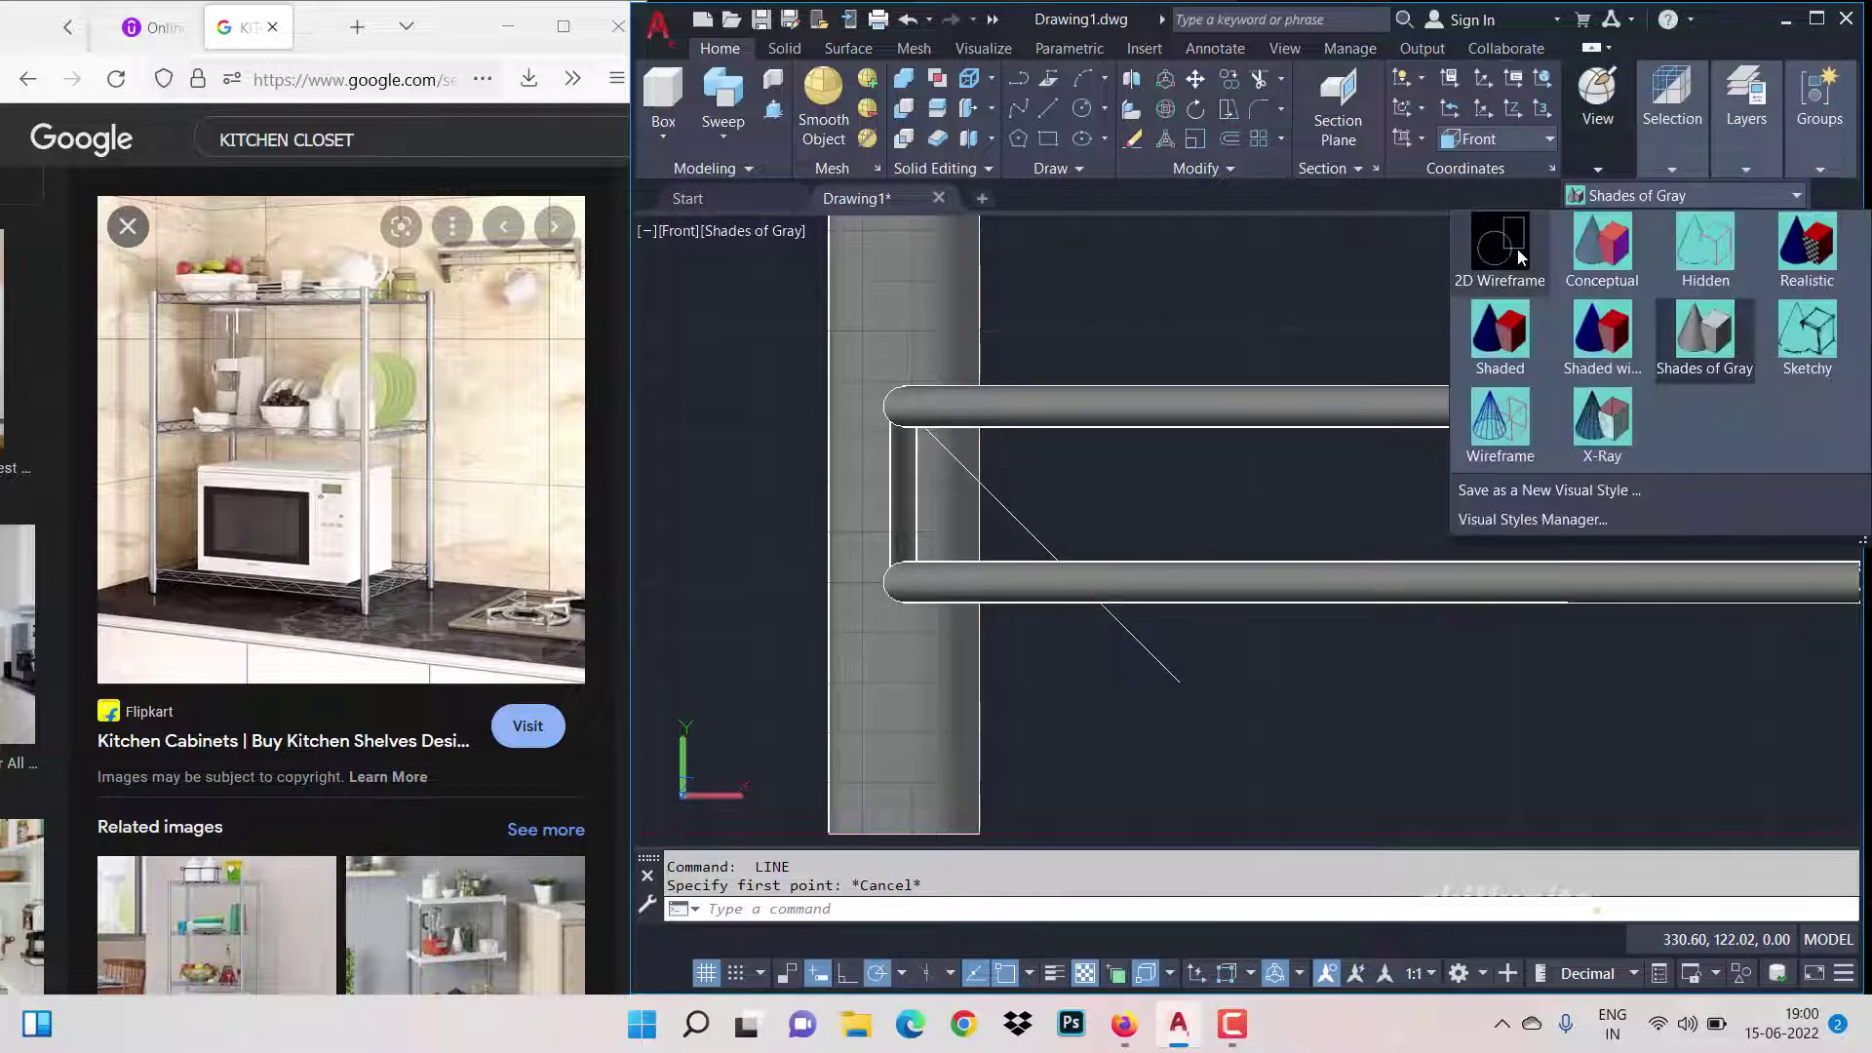
left_click(1607, 249)
Step: Draw a horizontal line from the upper tube's end centre along the tube to just beyond its far end
left_click(1048, 108)
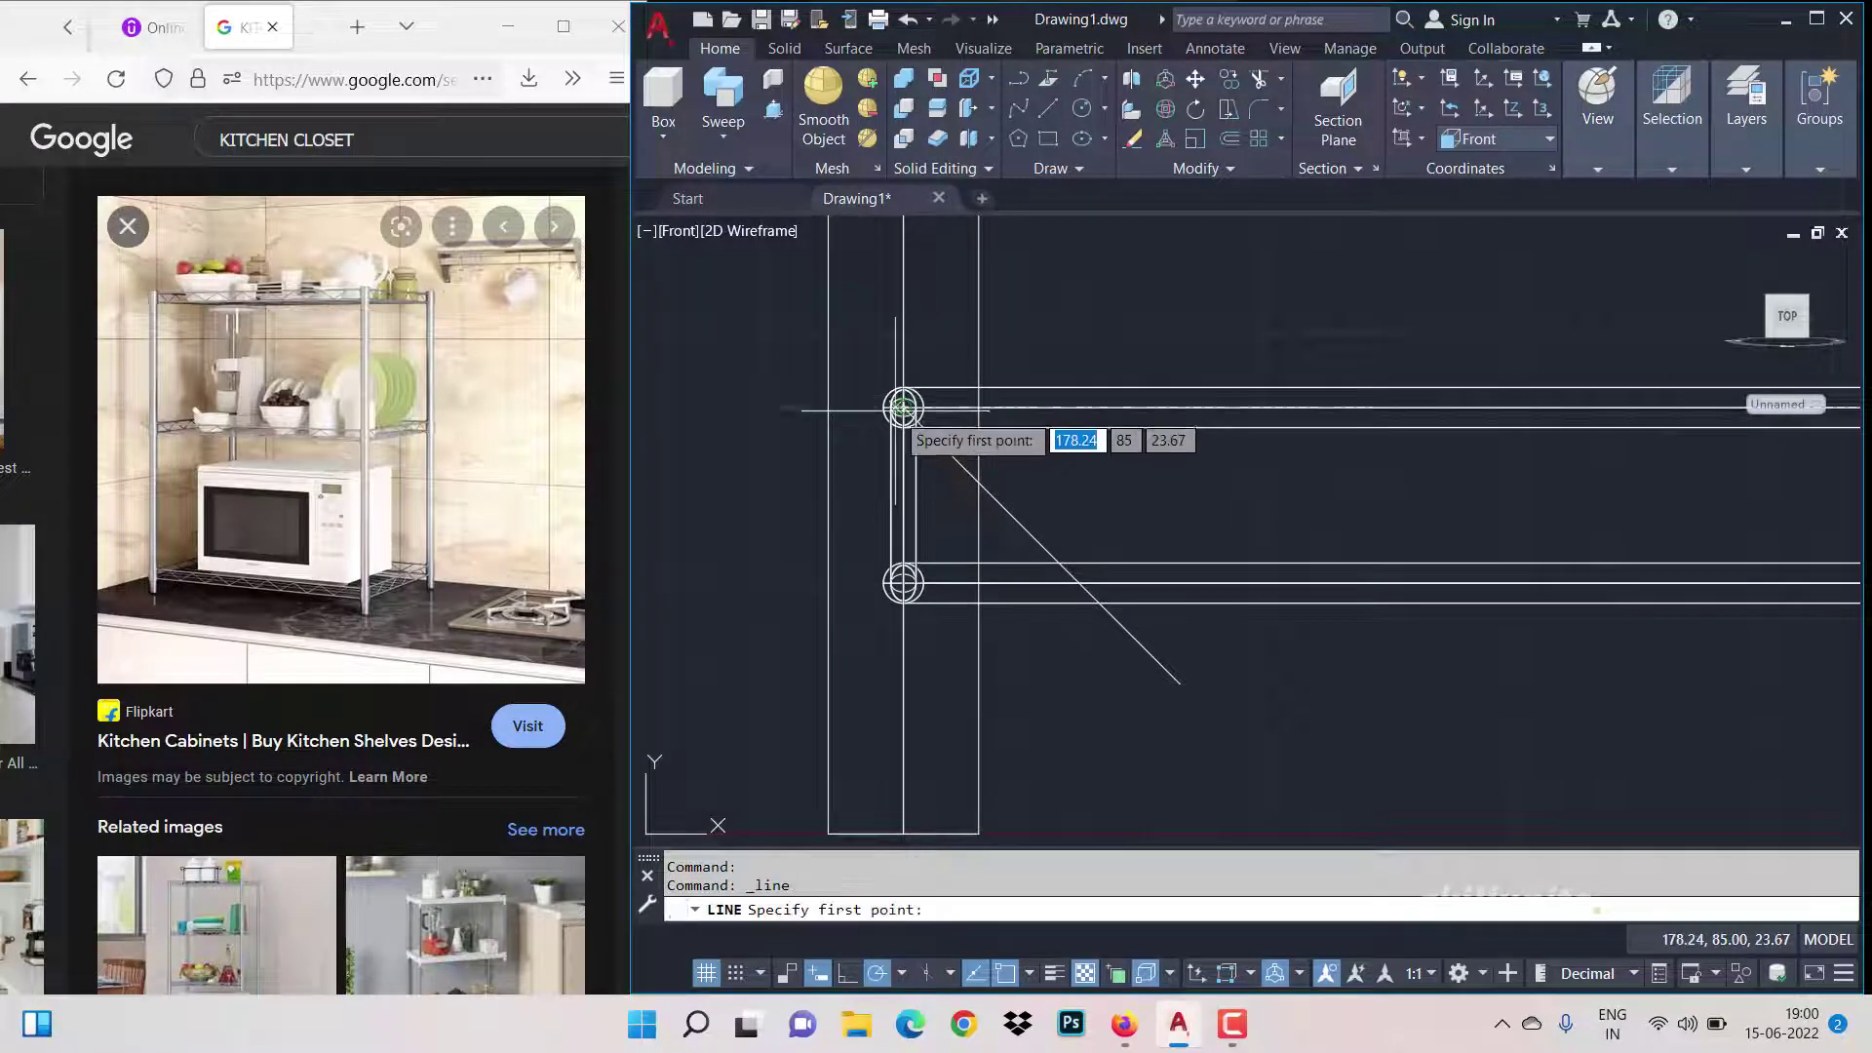
left_click(904, 405)
scroll(1346, 452, "down", 6)
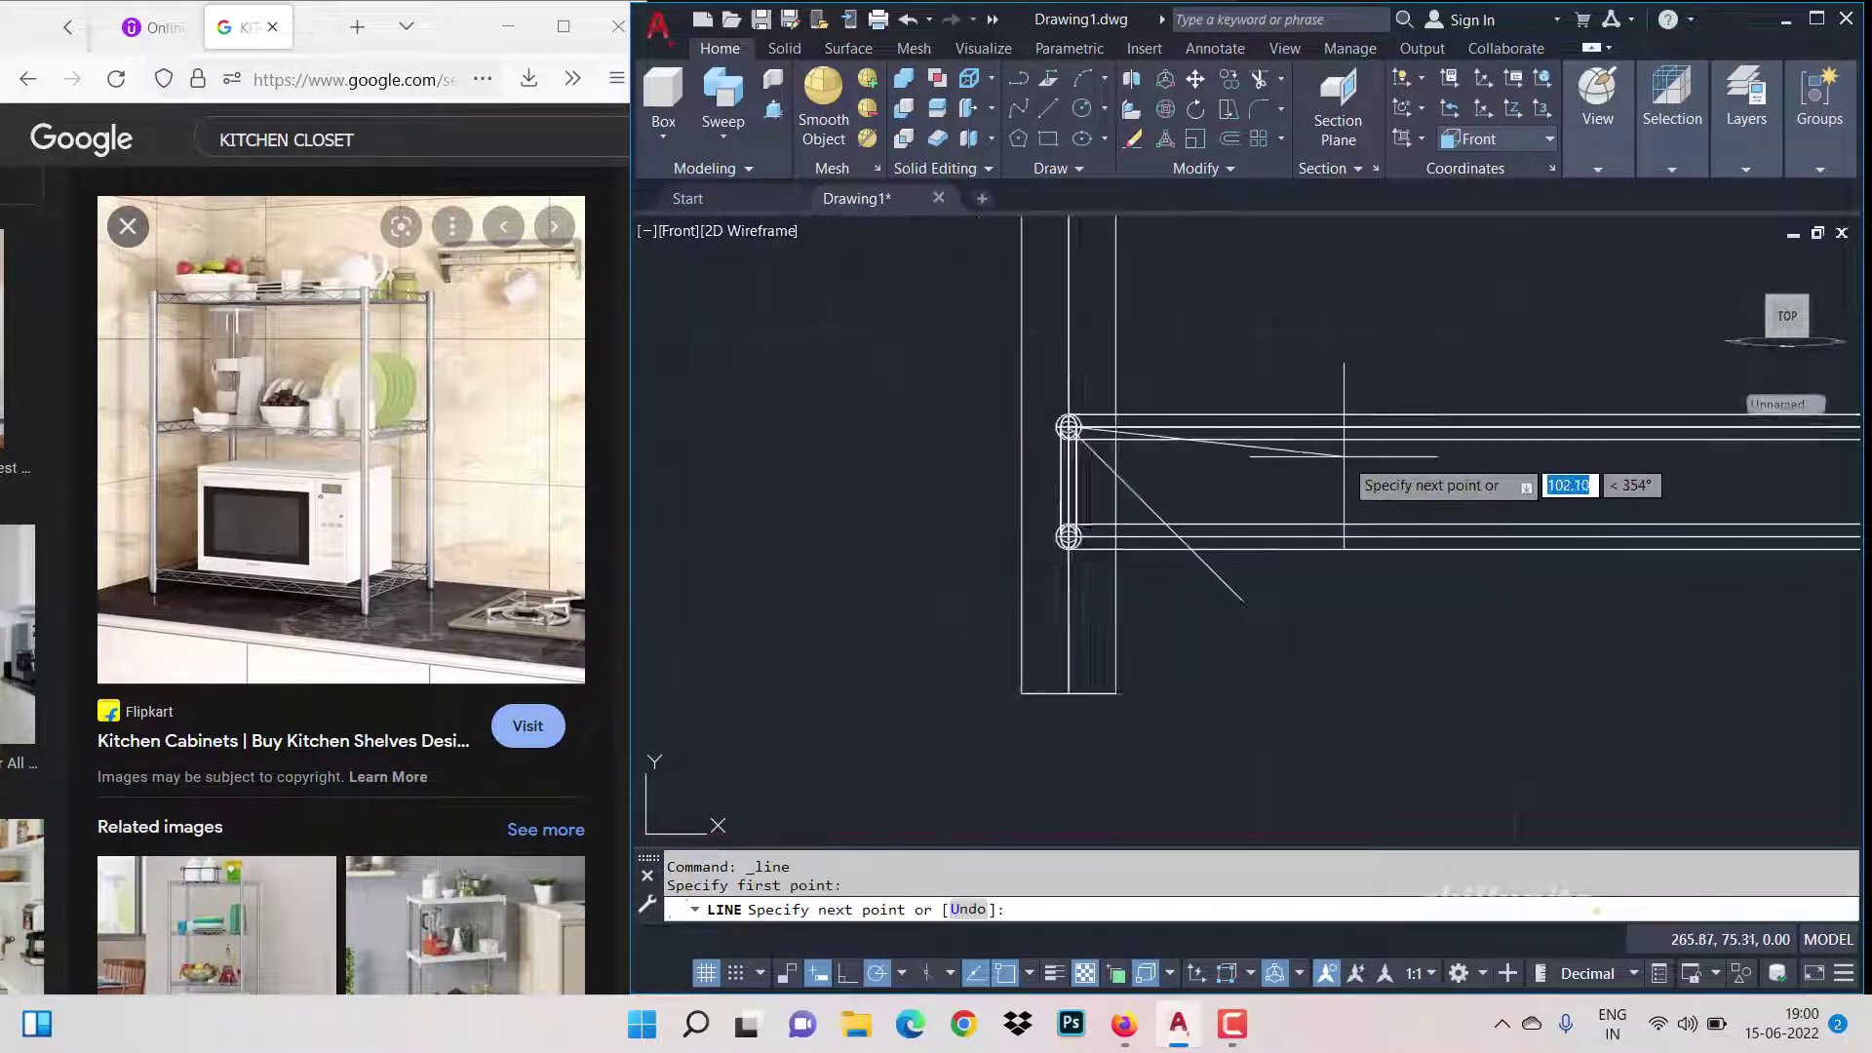
left_click(1537, 417)
key("Return")
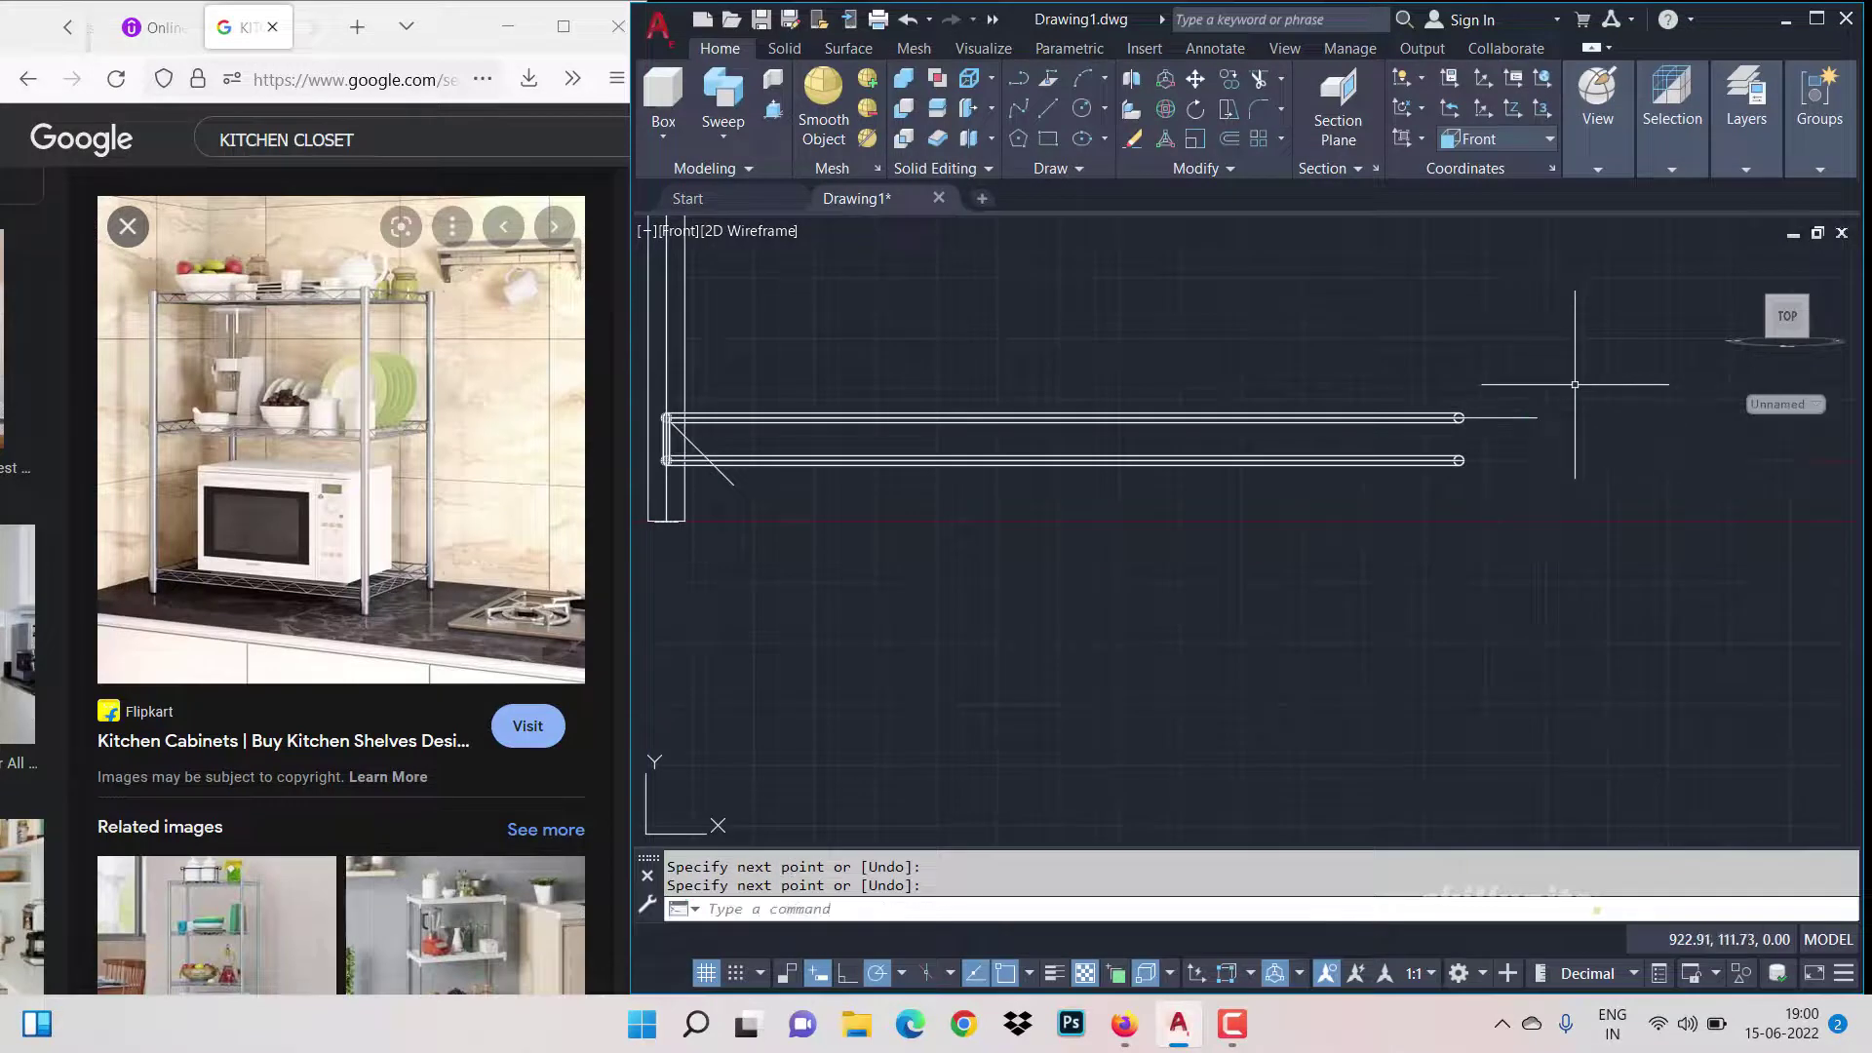
key("Return")
key("Escape")
Step: Offset the horizontal centreline 35 downwards onto the lower tube
type("35")
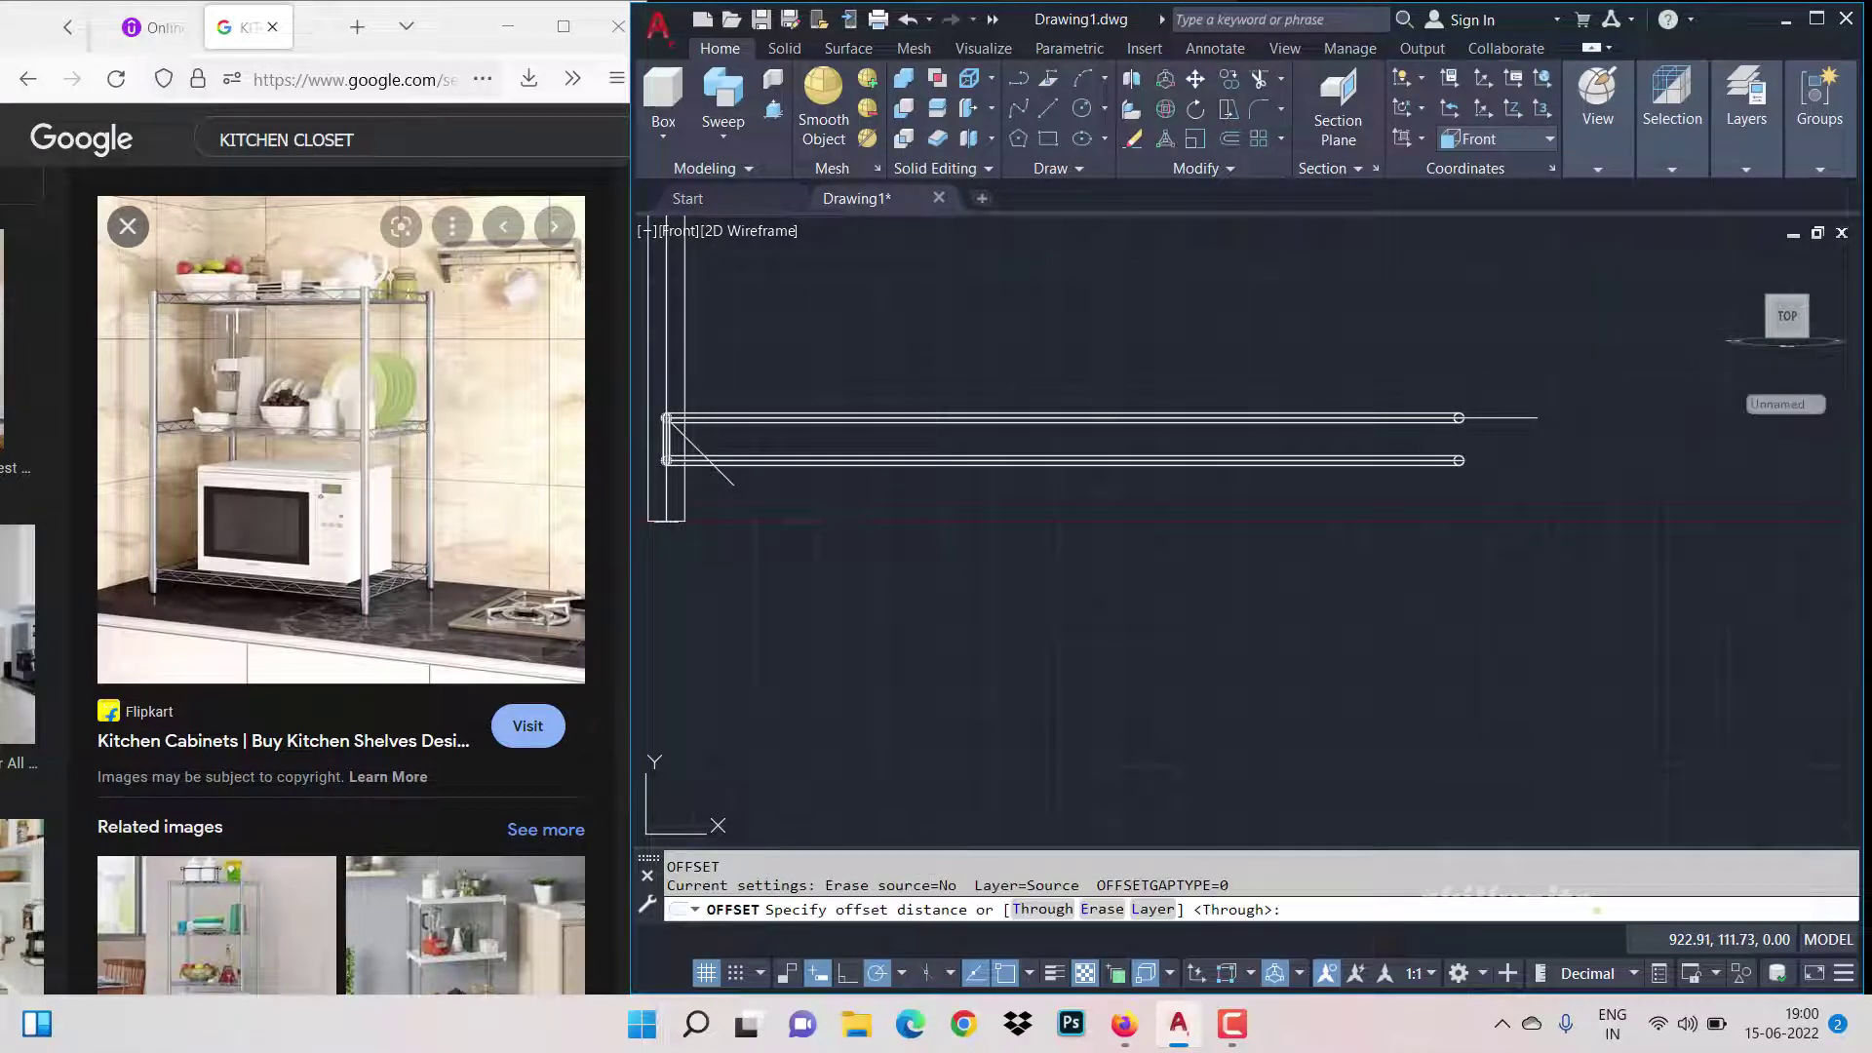
key("Return")
left_click(1523, 418)
left_click(1525, 477)
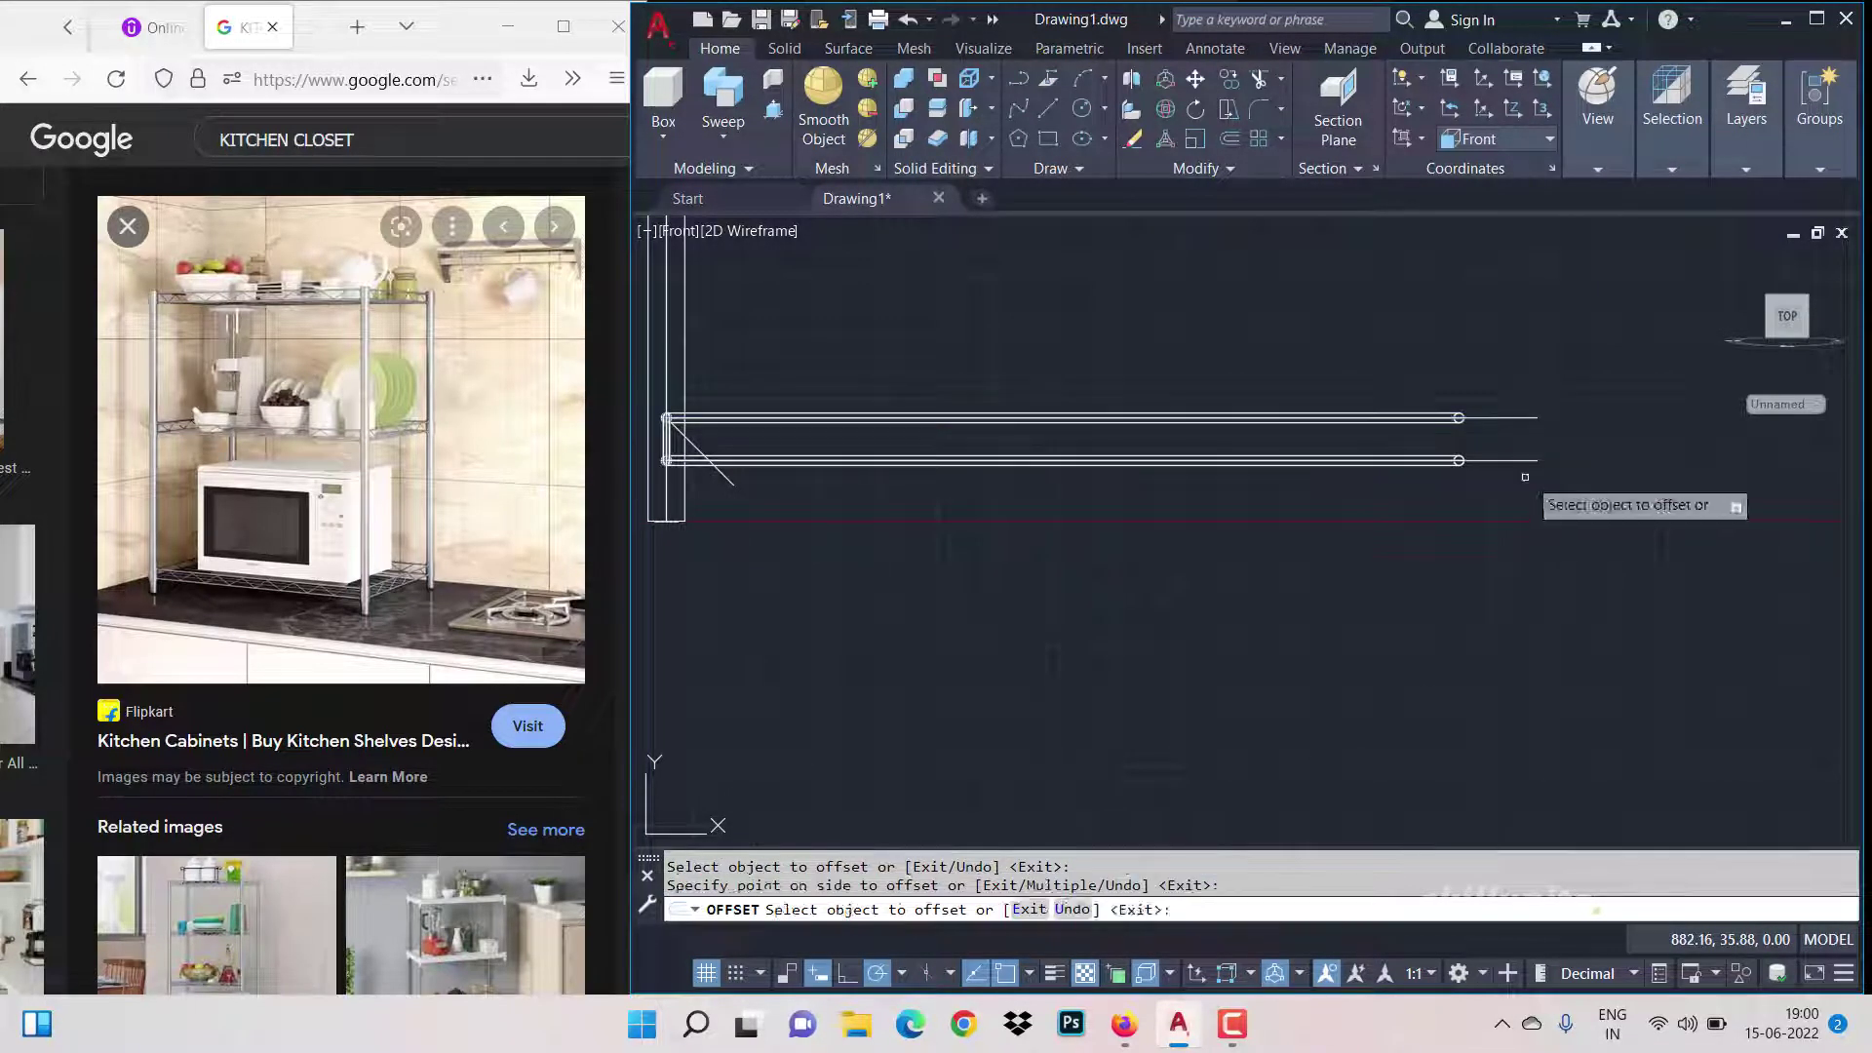
key("Return")
Step: Trim the part of the diagonal line that extends below the lower centreline
scroll(1062, 543, "up", 2)
scroll(1218, 495, "down", 6)
scroll(1209, 473, "up", 4)
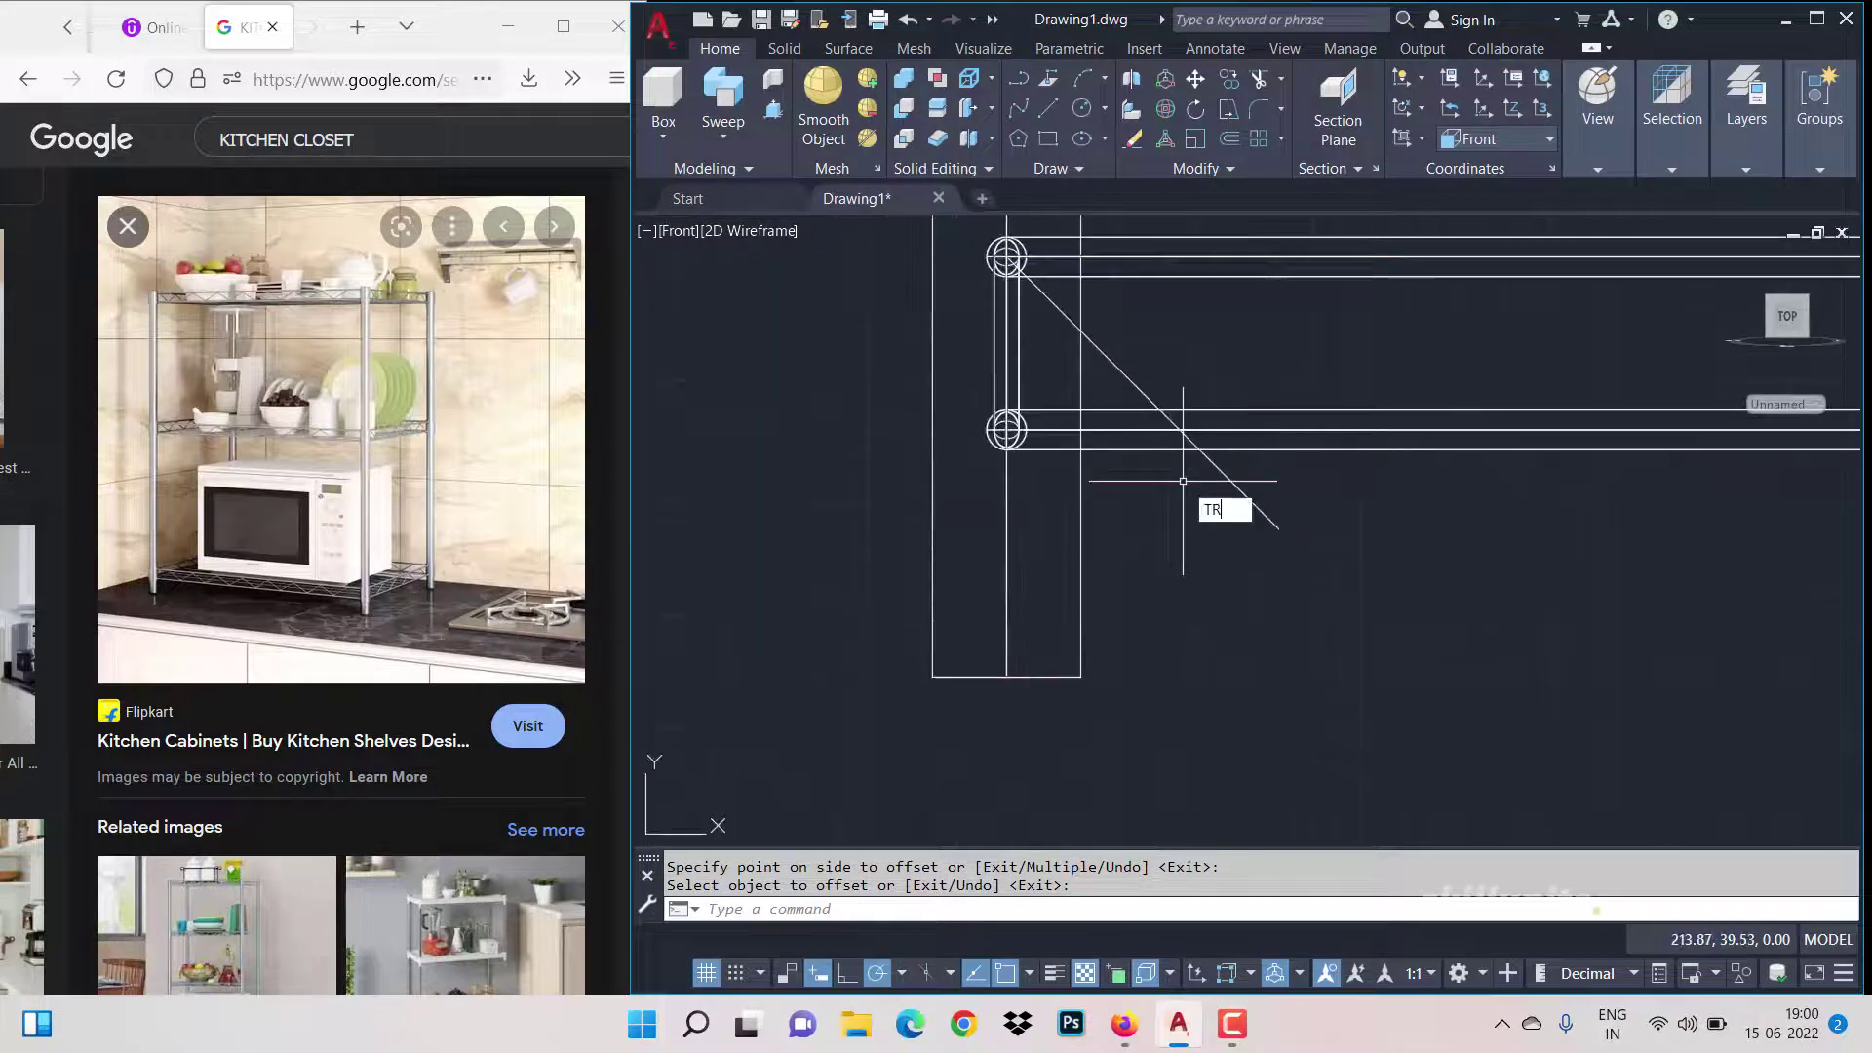
key("Return")
key("Escape")
Step: Mirror the diagonal about a vertical line through its lower end to form a V, keeping the original
type("mi")
key("Return")
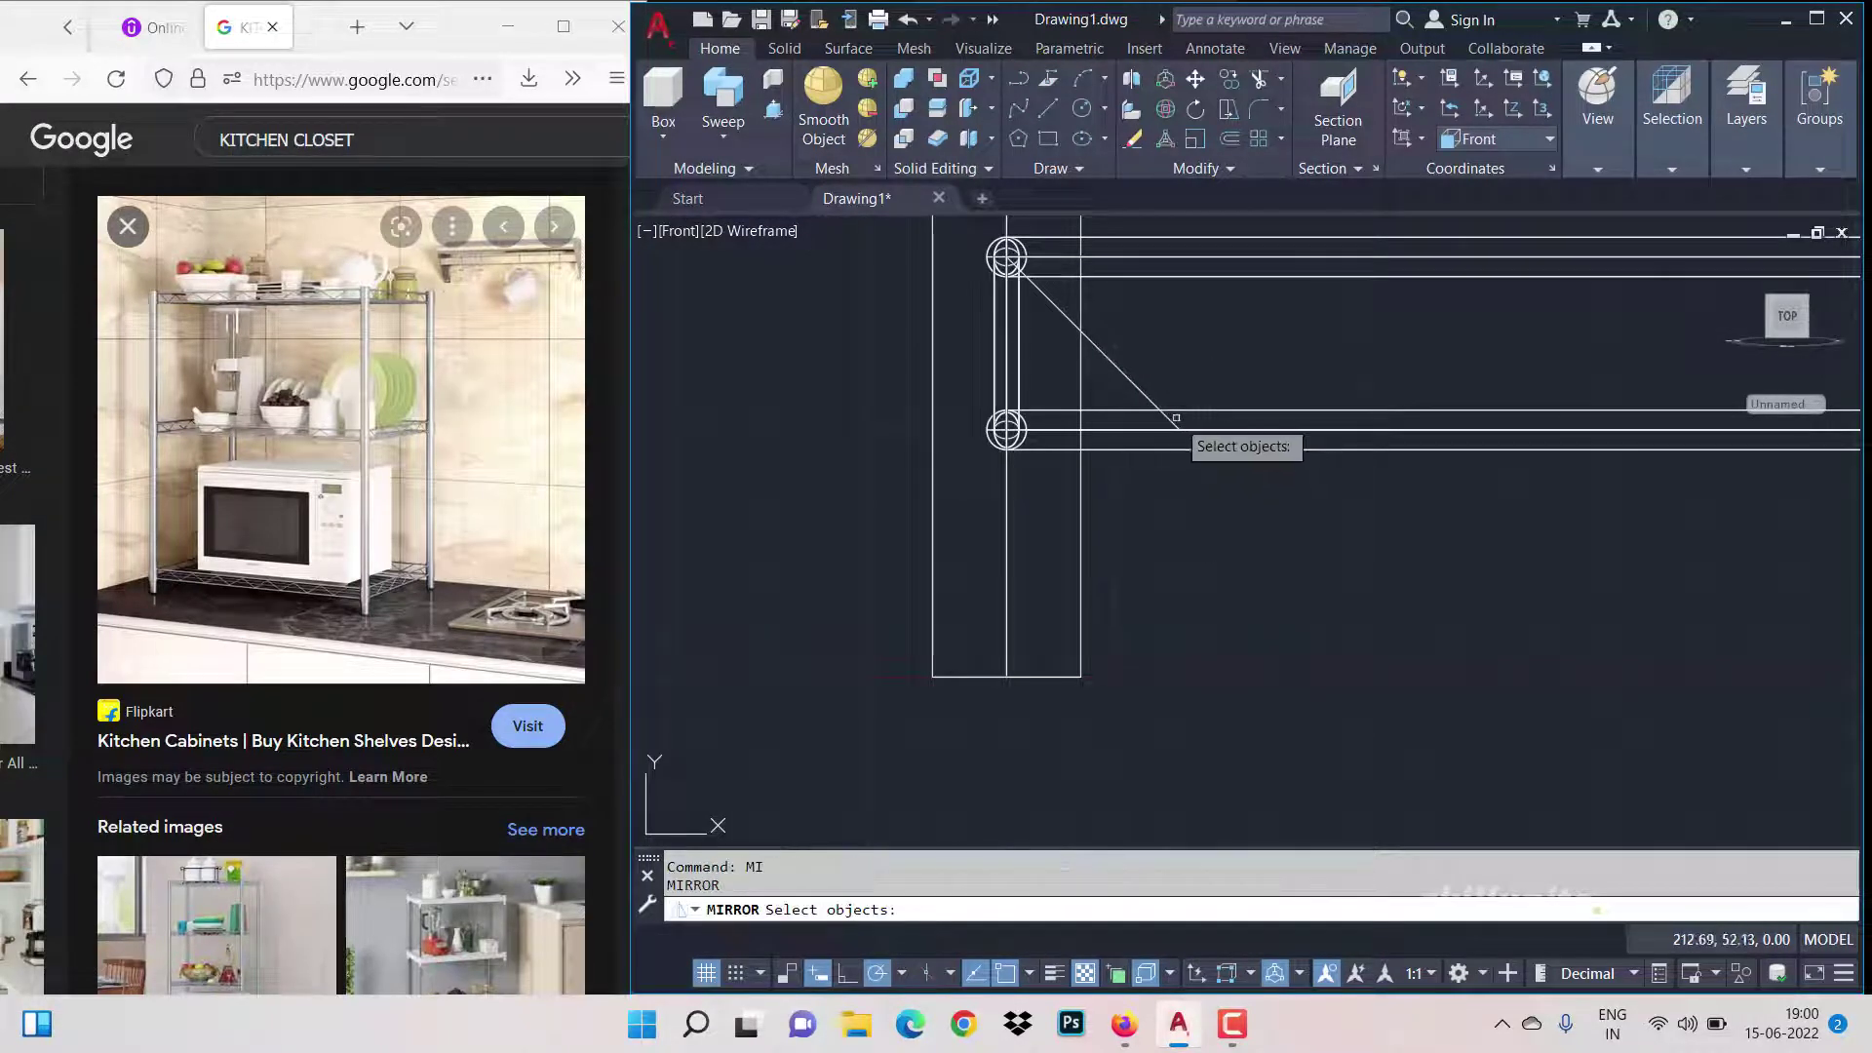
left_click(1165, 412)
key("Return")
left_click(1180, 395)
left_click(1174, 369)
key("Return")
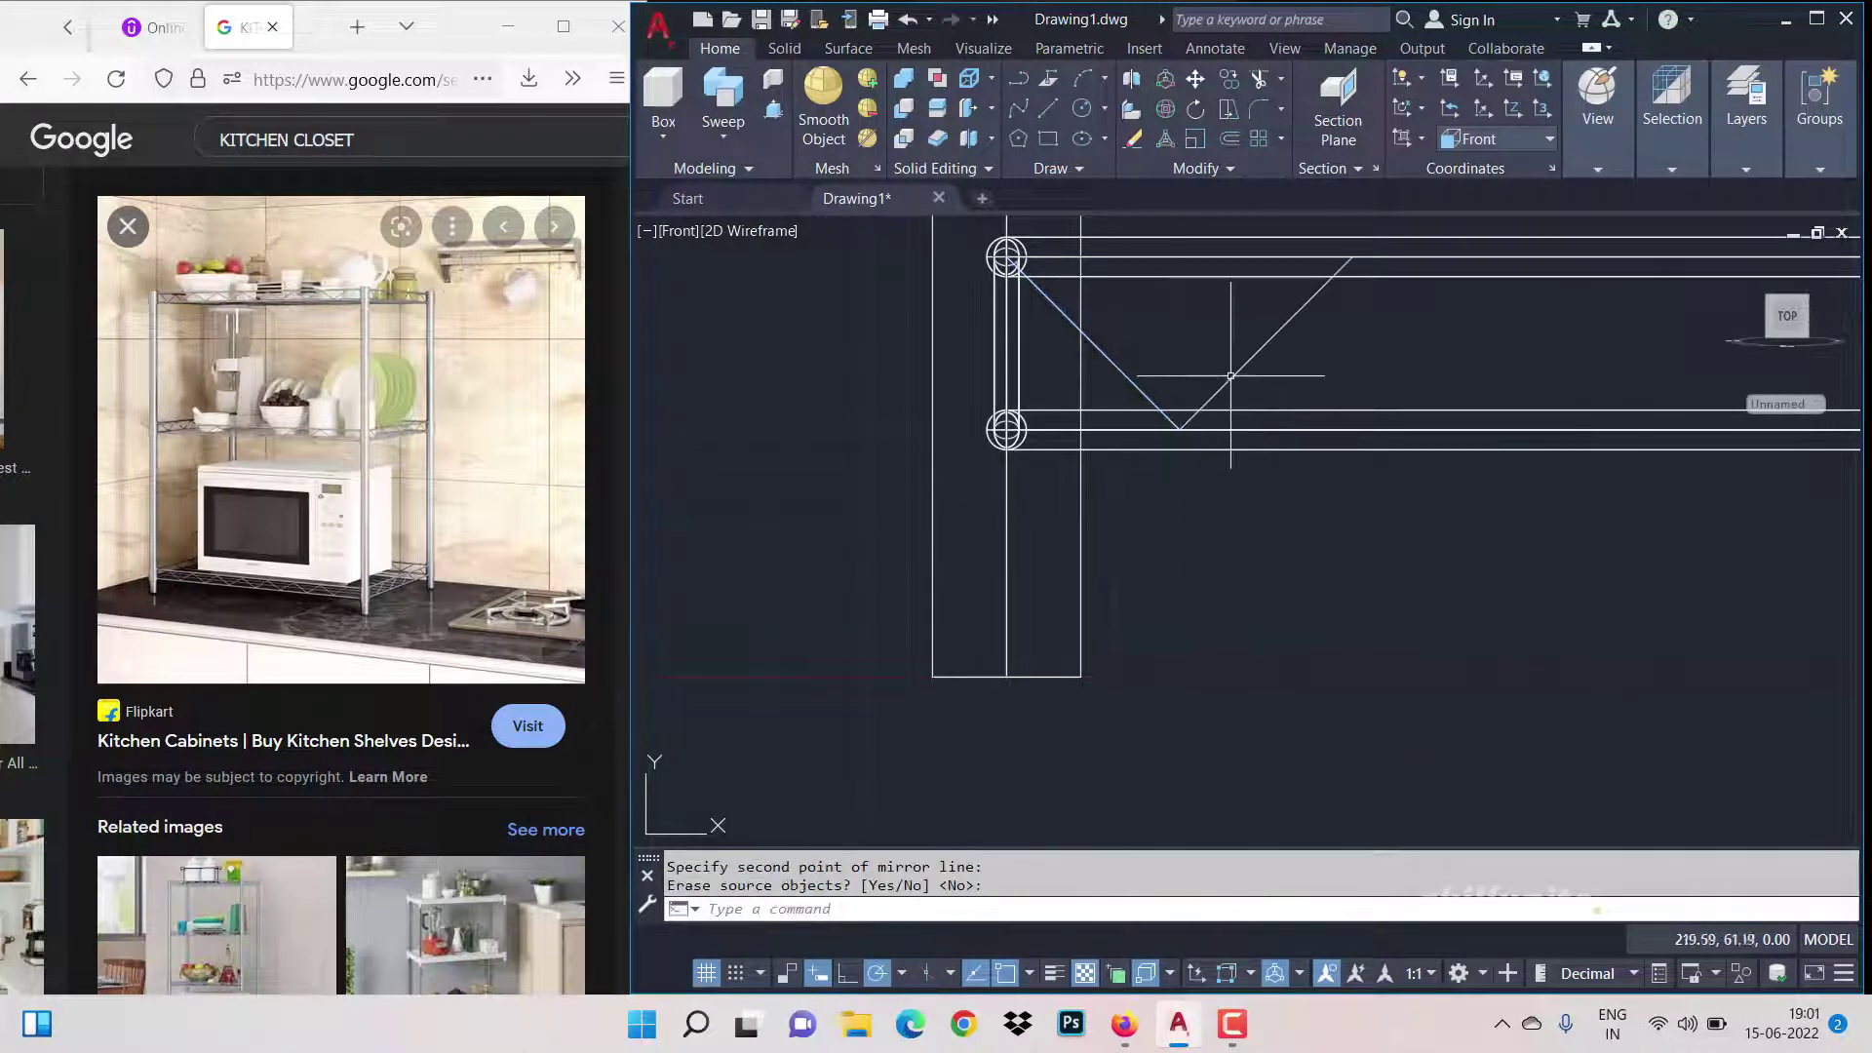
Step: Try to copy the V-shaped line pair from its first upper end to its other upper end
left_click(1163, 352)
type("co")
key("Return")
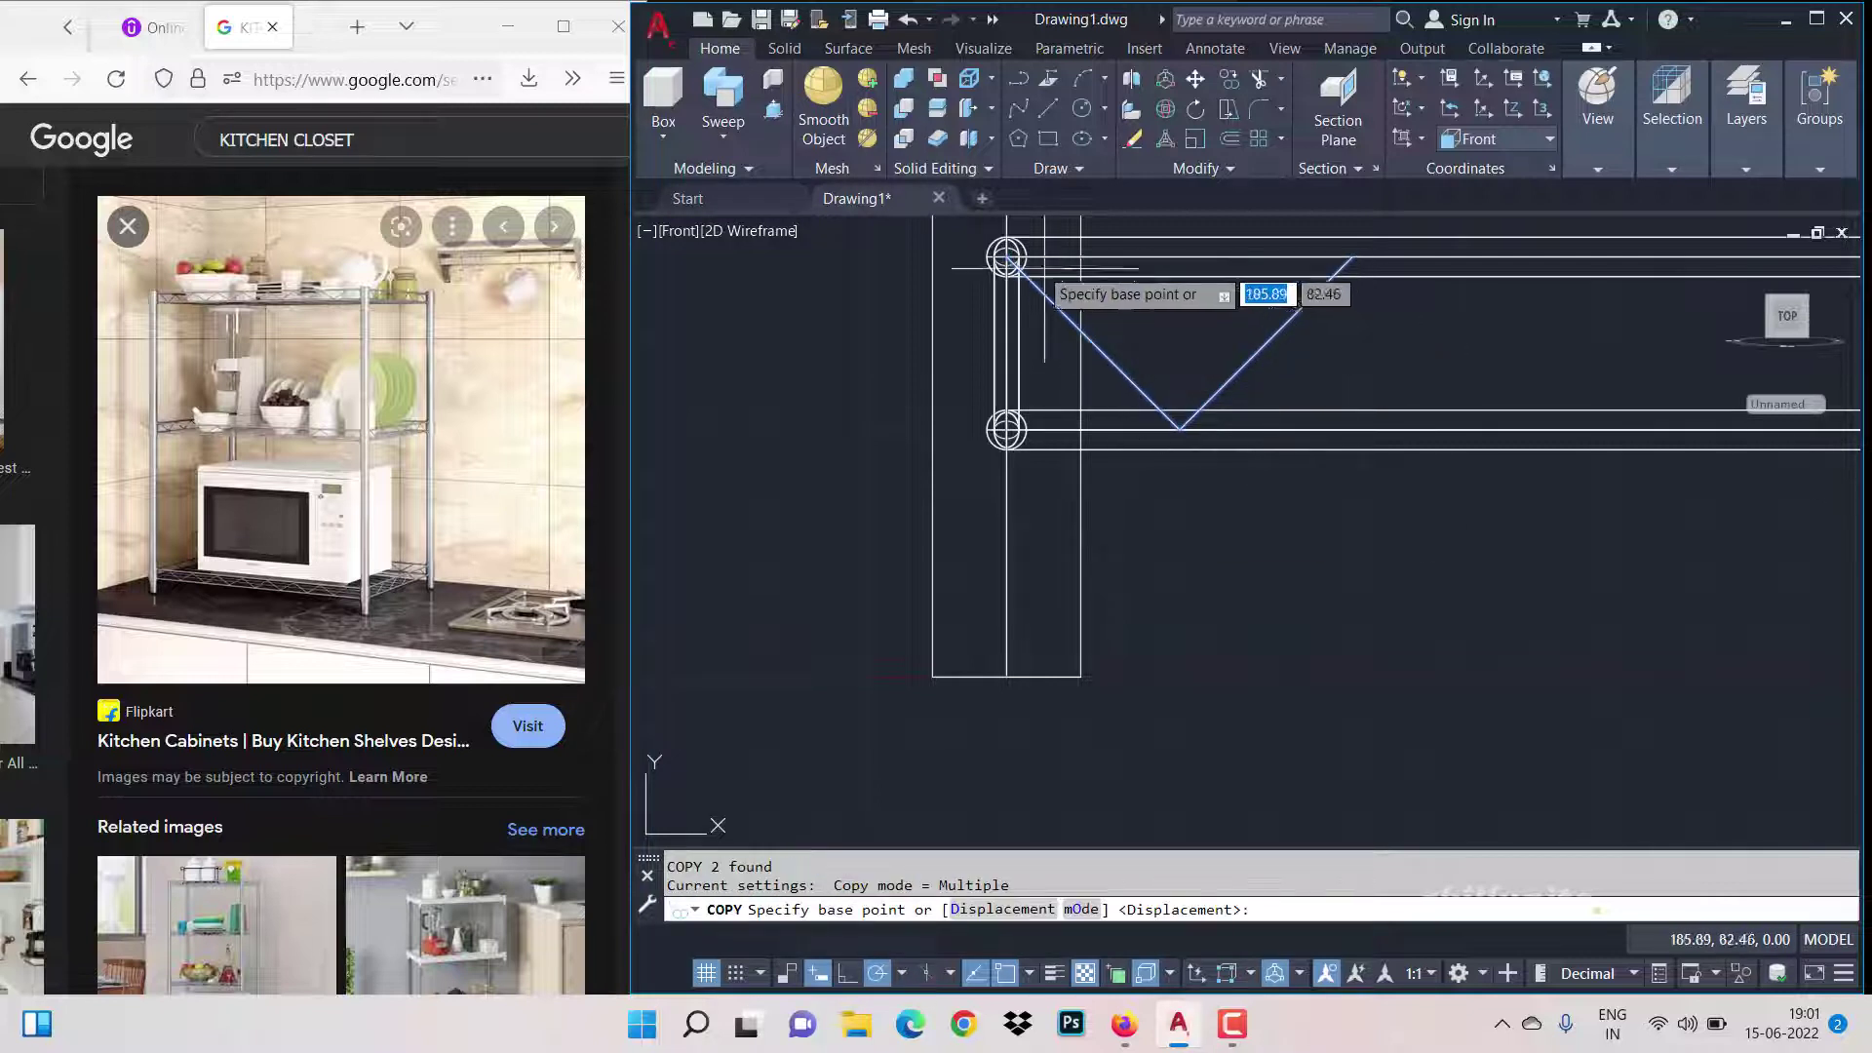
left_click(1010, 252)
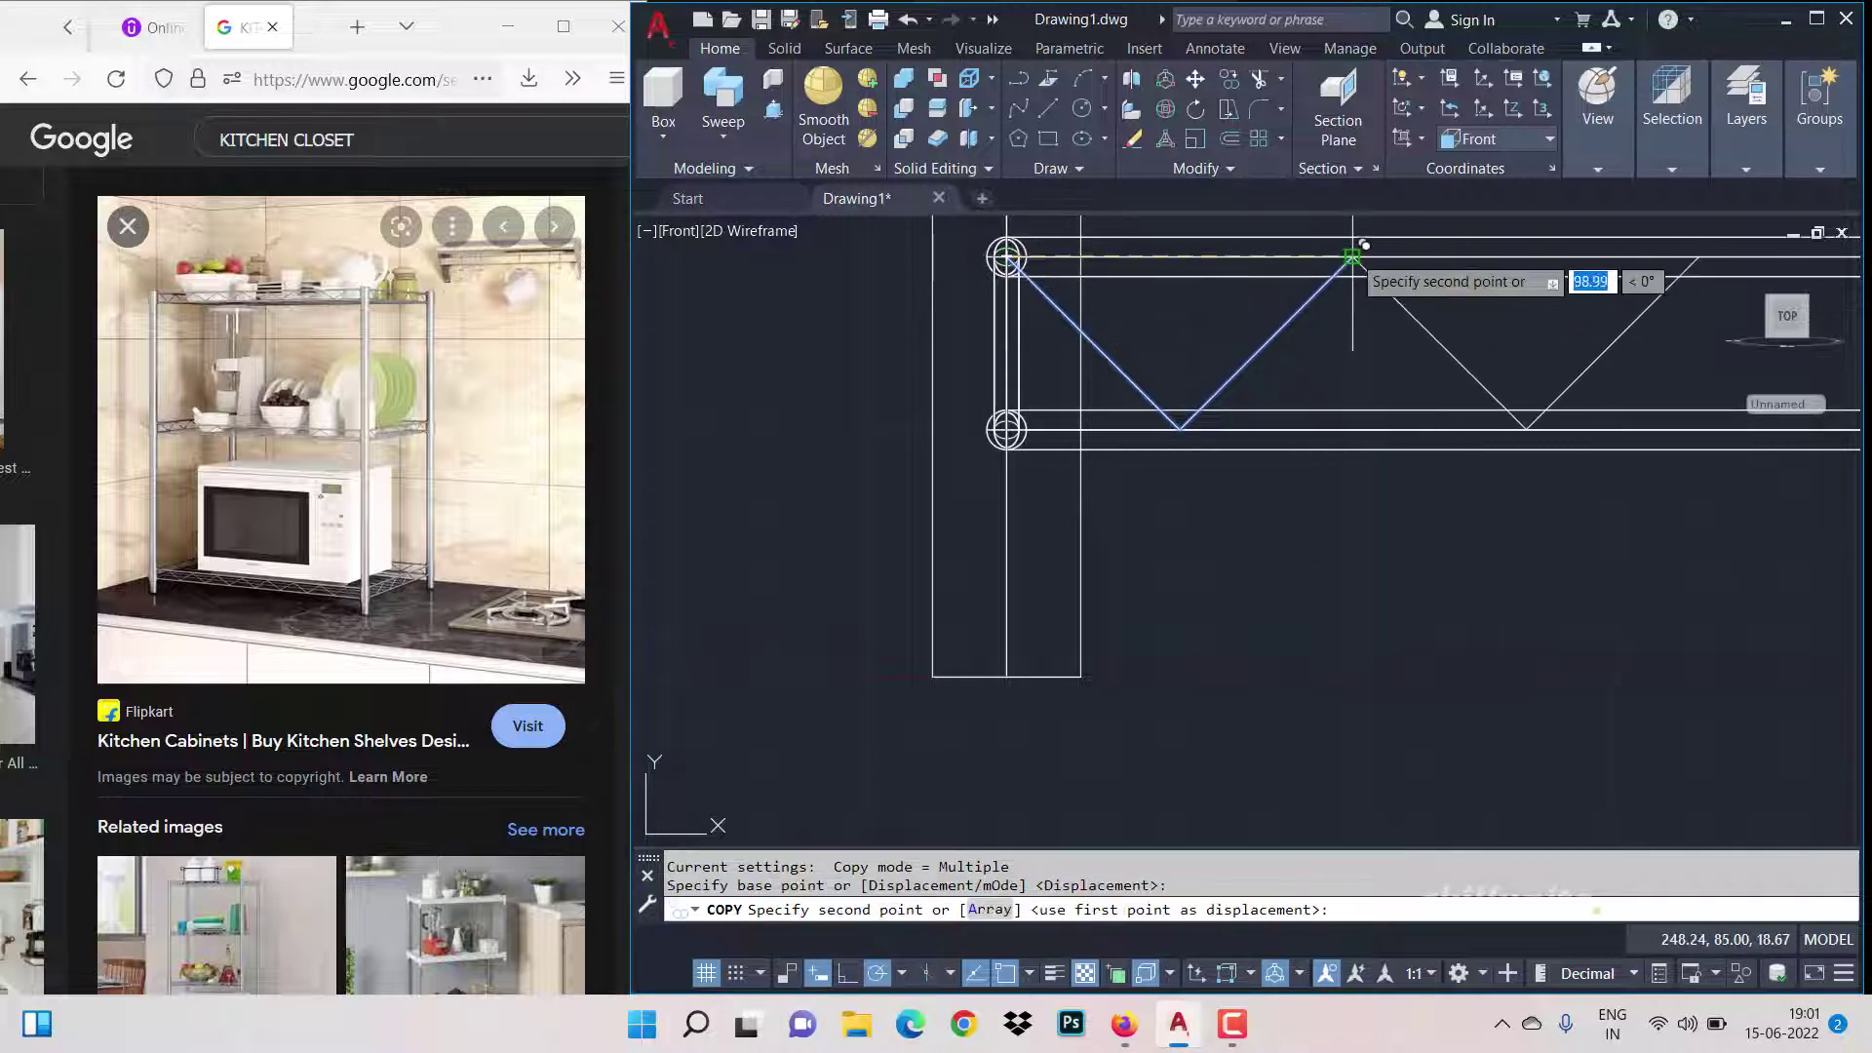
left_click(1350, 257)
scroll(1365, 312, "down", 3)
scroll(1414, 283, "up", 3)
key("Escape")
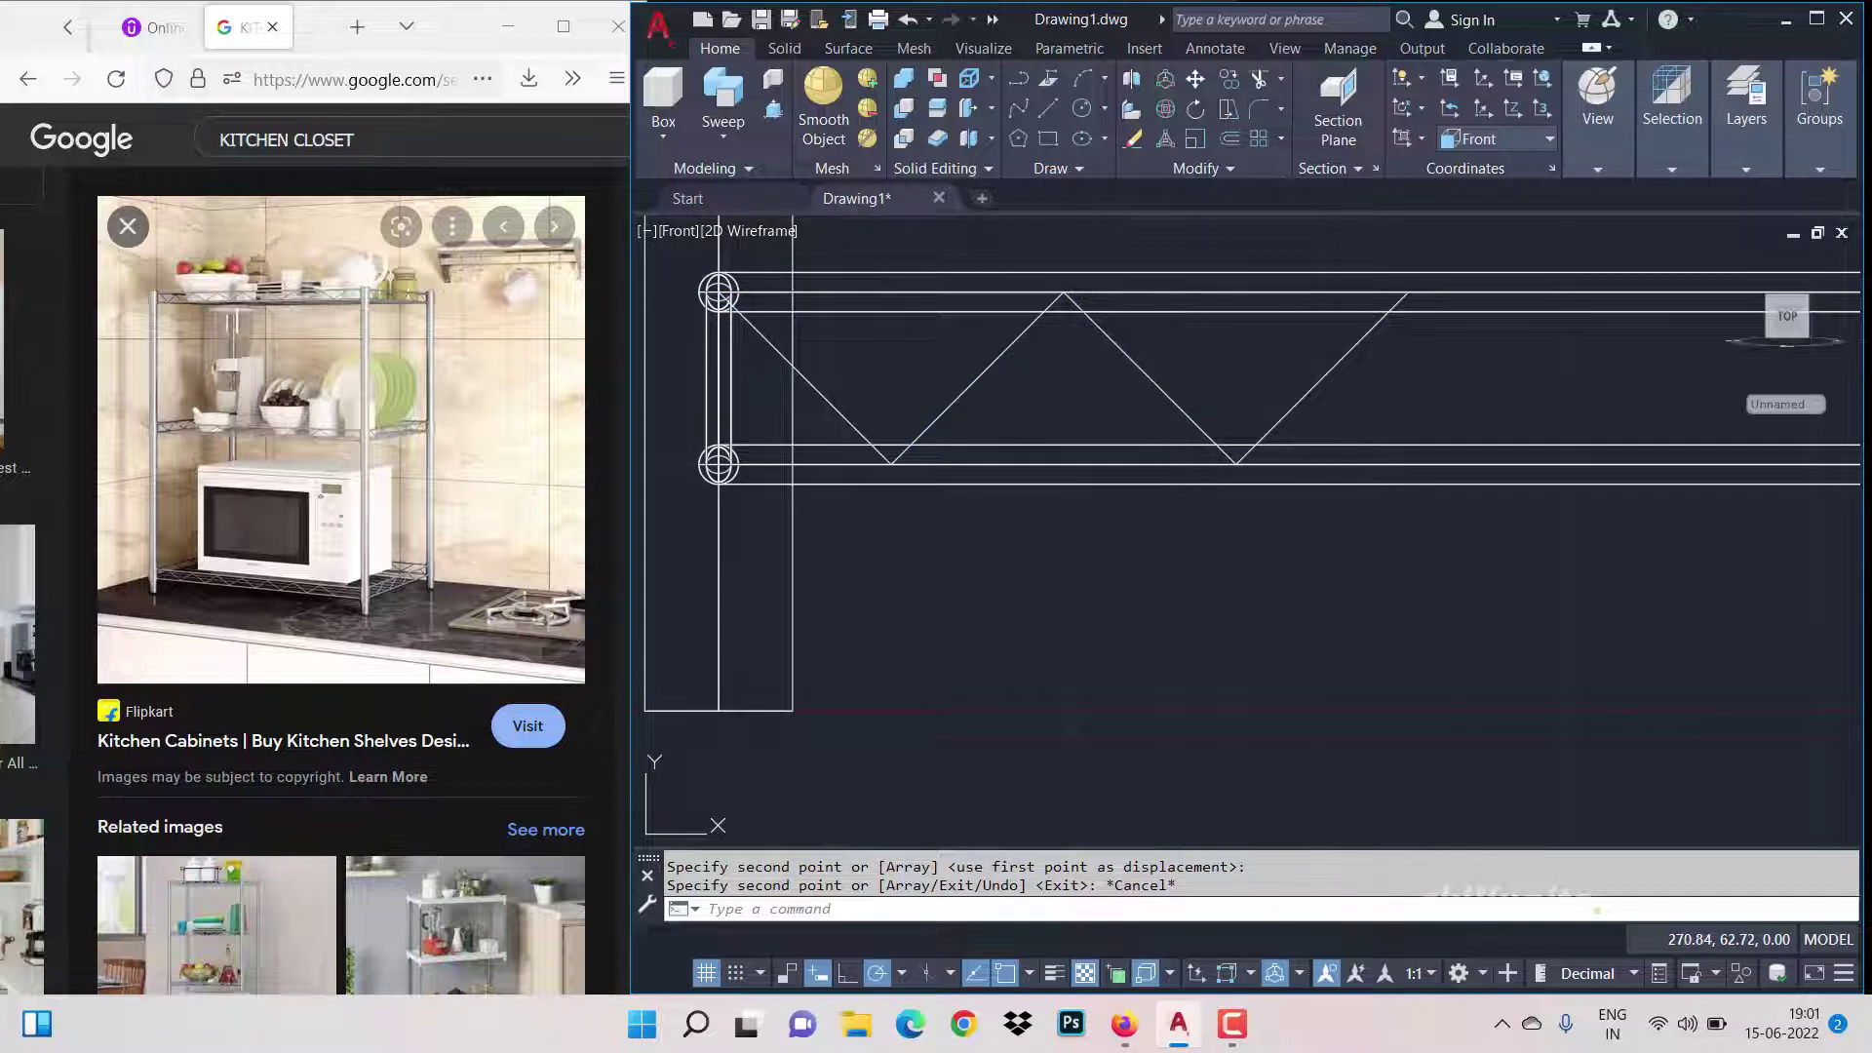
key("ctrl+z")
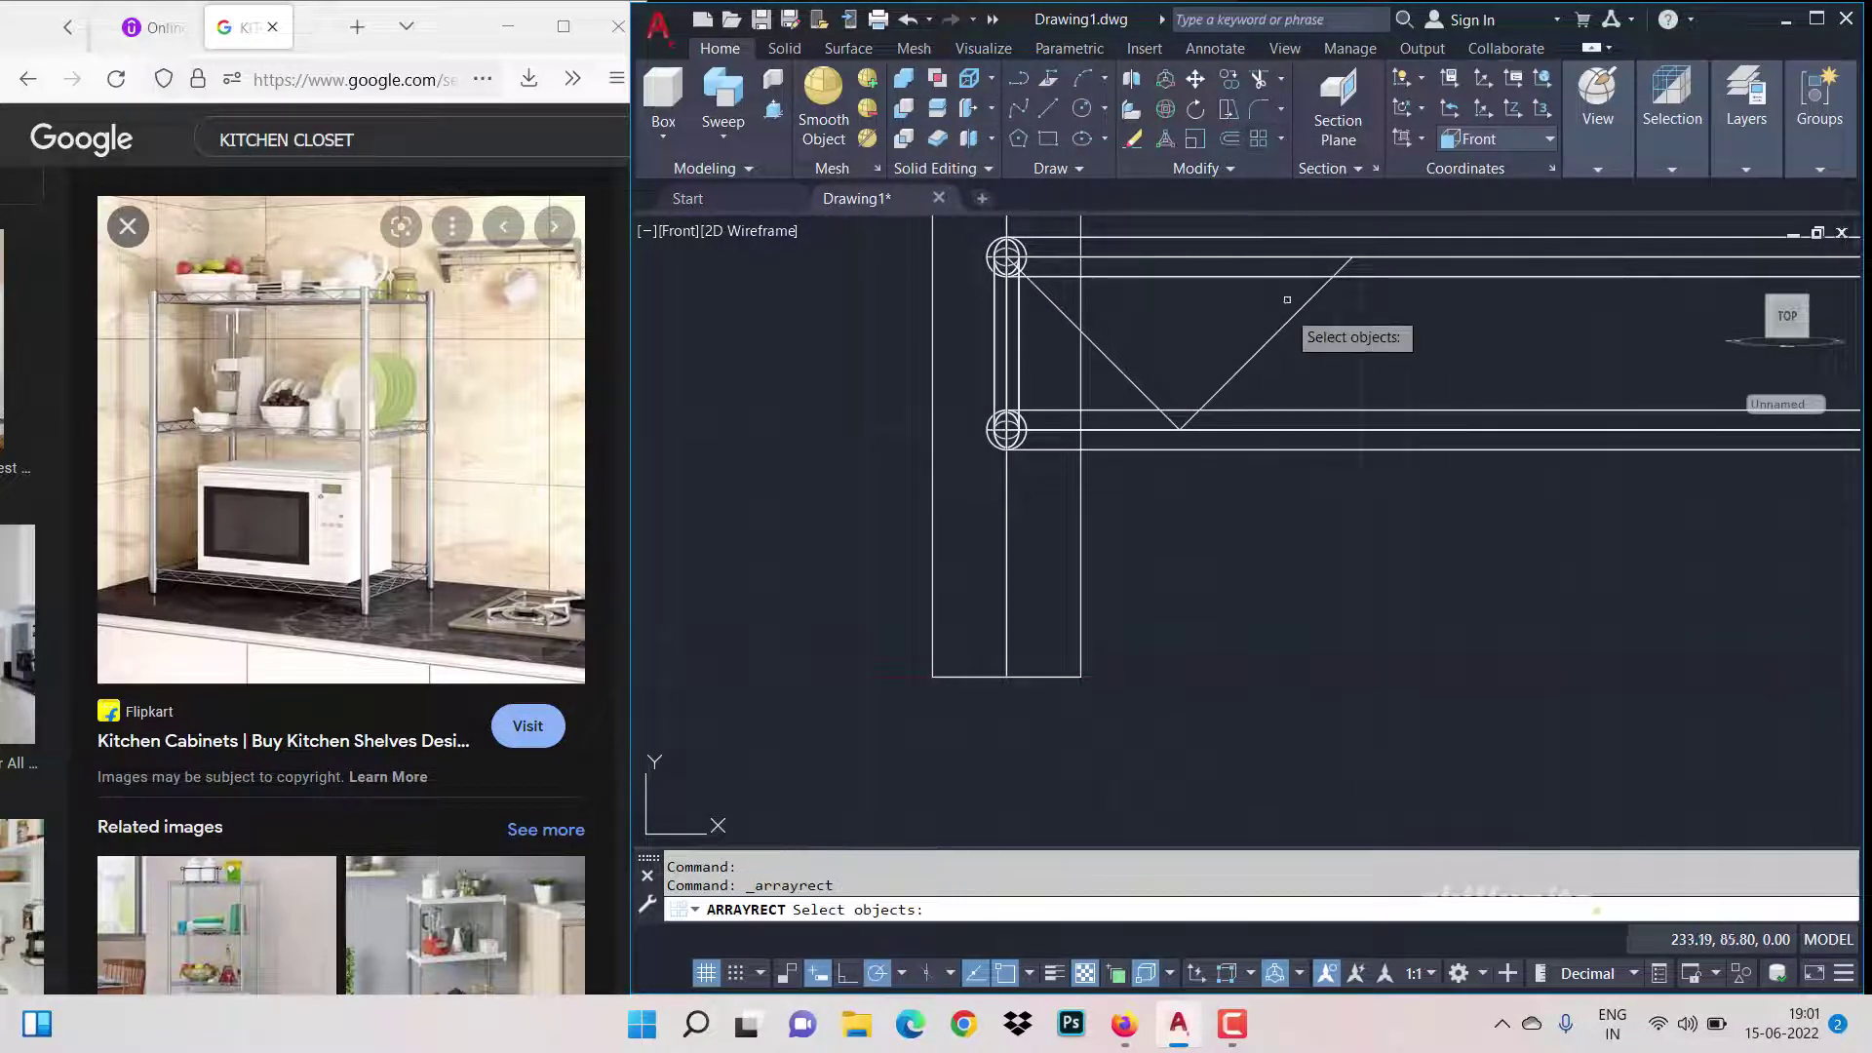
Step: Create a rectangular array of the V-shaped line pair with 1 row
left_click(1307, 353)
left_click(1136, 375)
key("Return")
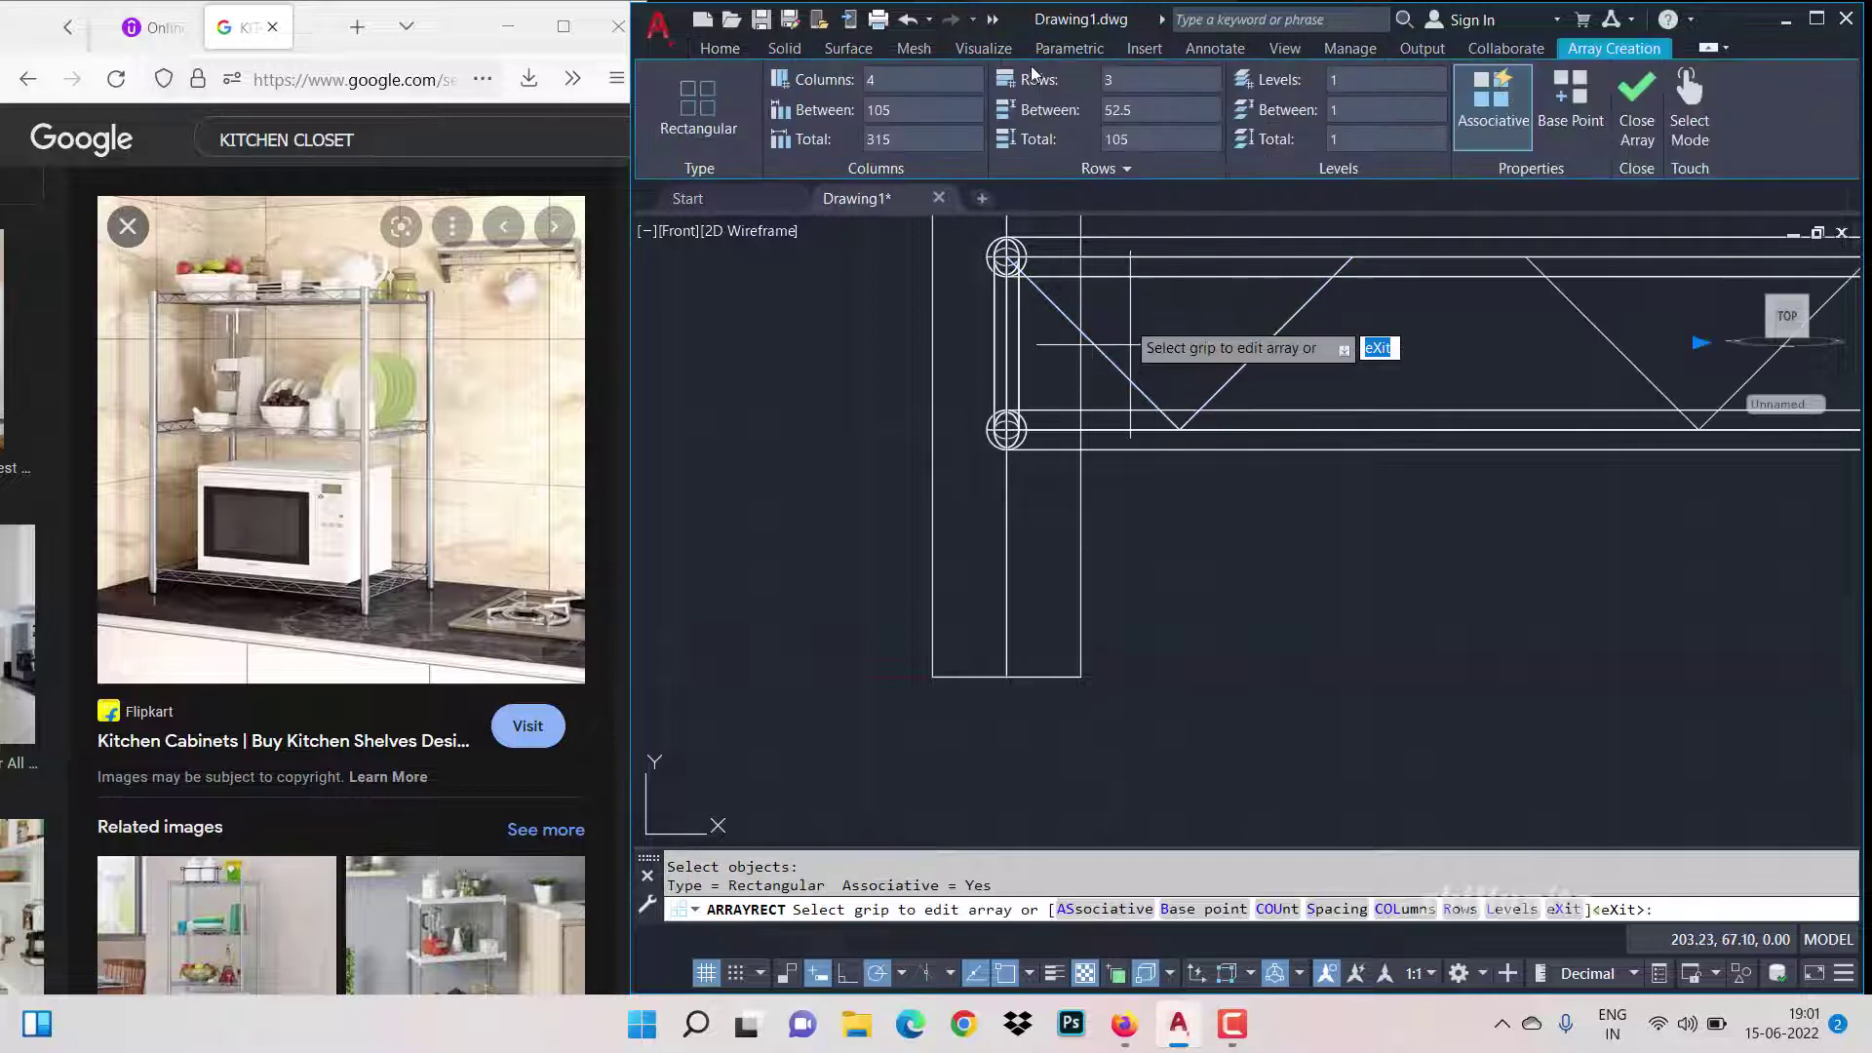
left_click(1123, 91)
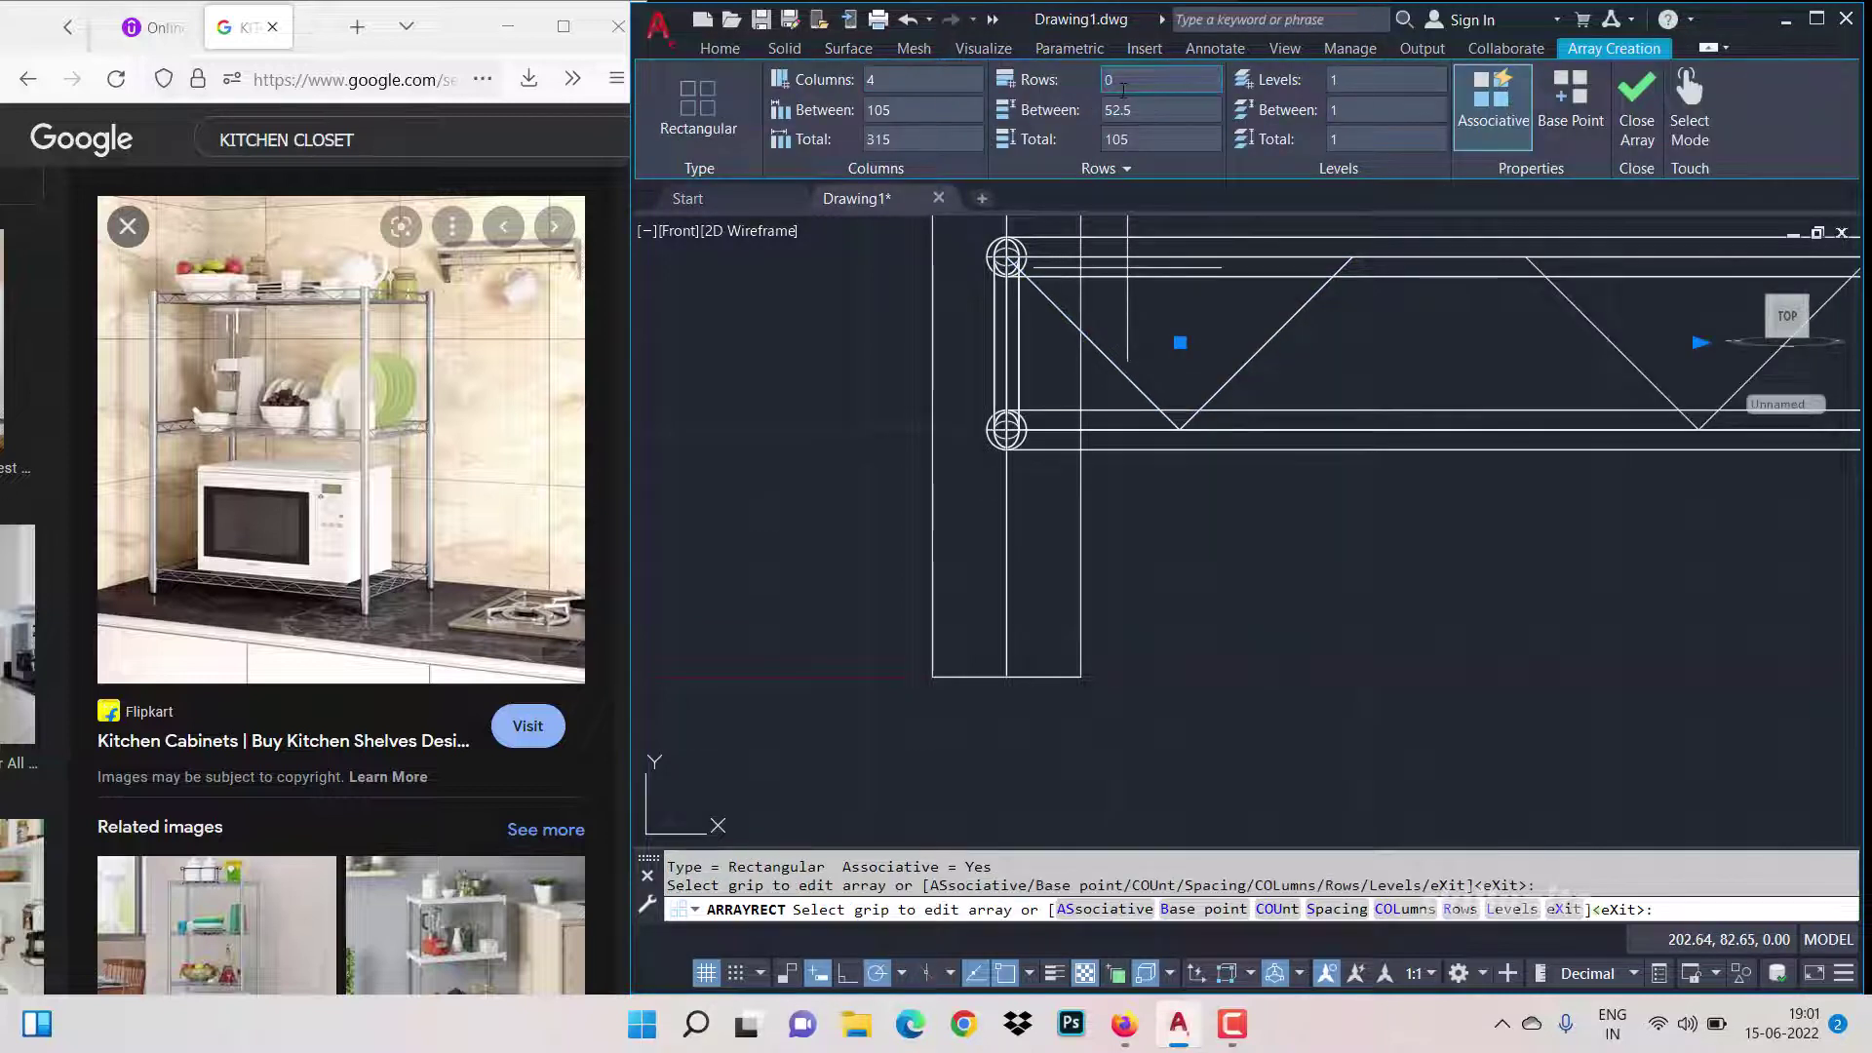
type("1")
key("Return")
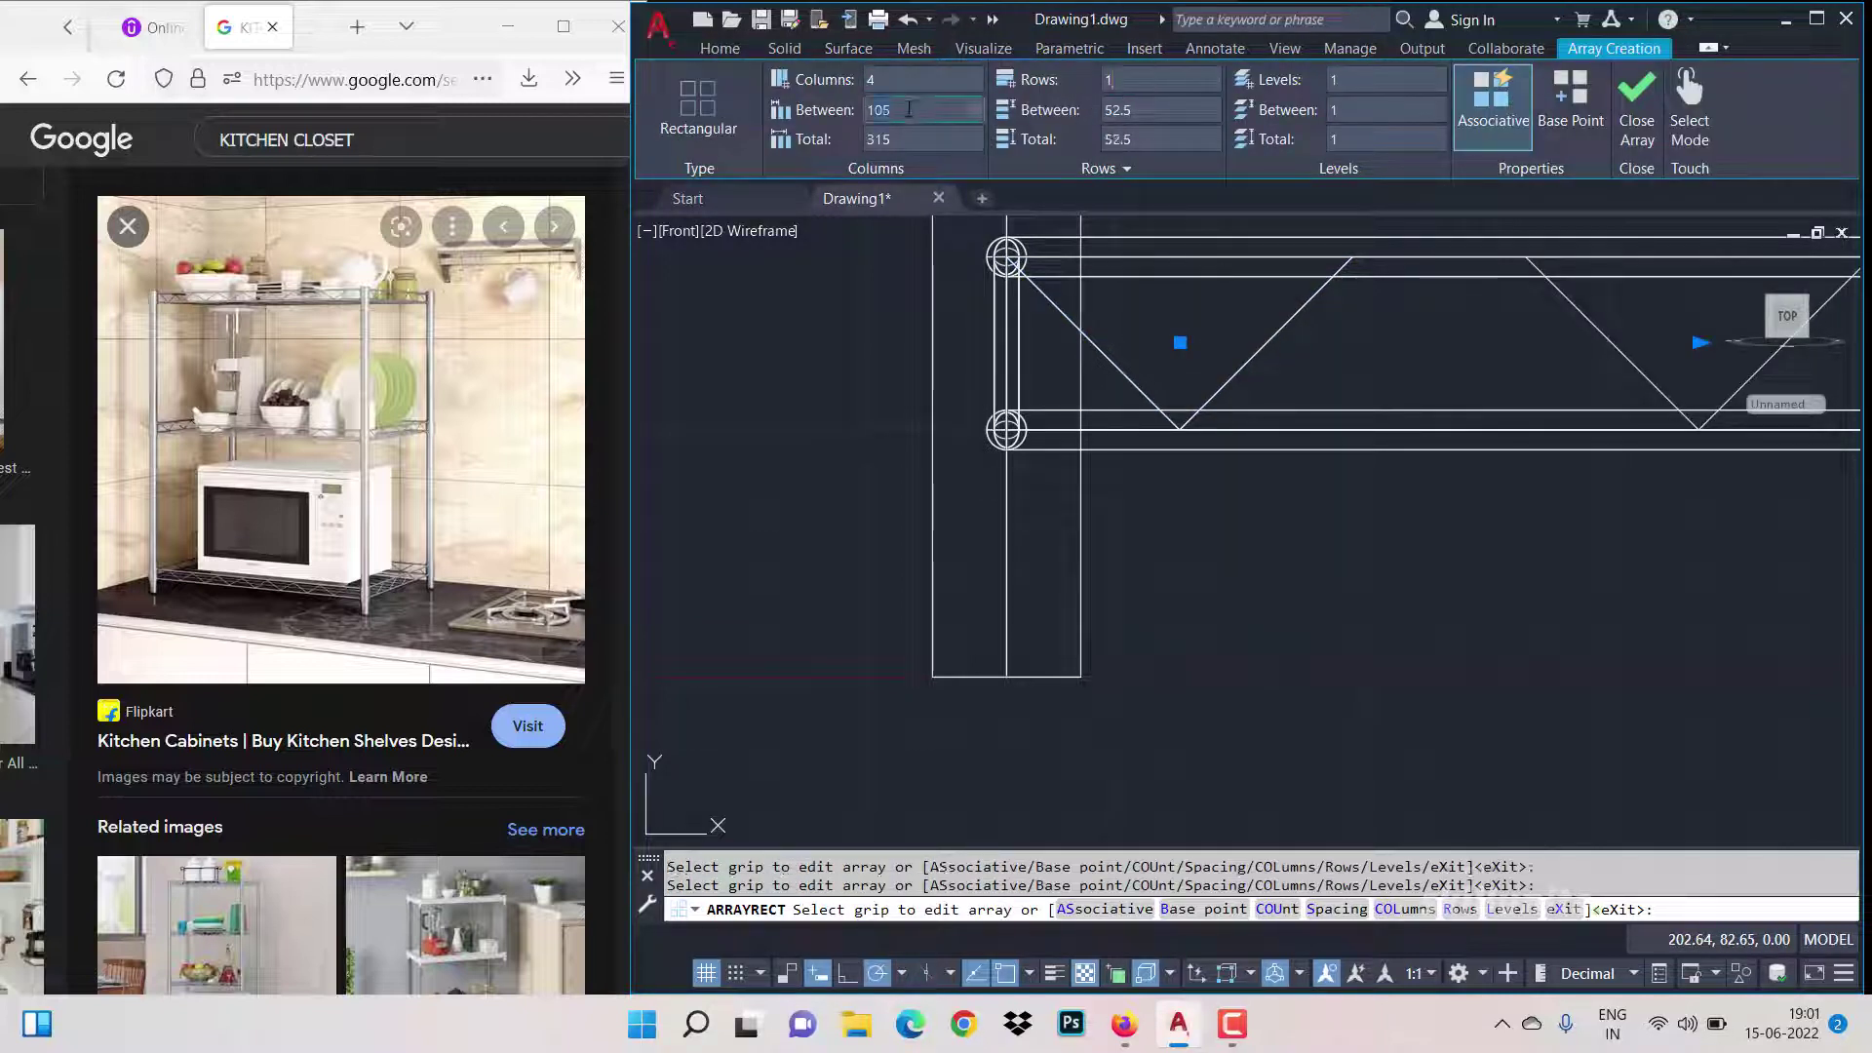
Step: Set the array to 10 columns spaced 70 apart and finish it
scroll(1128, 265, "down", 8)
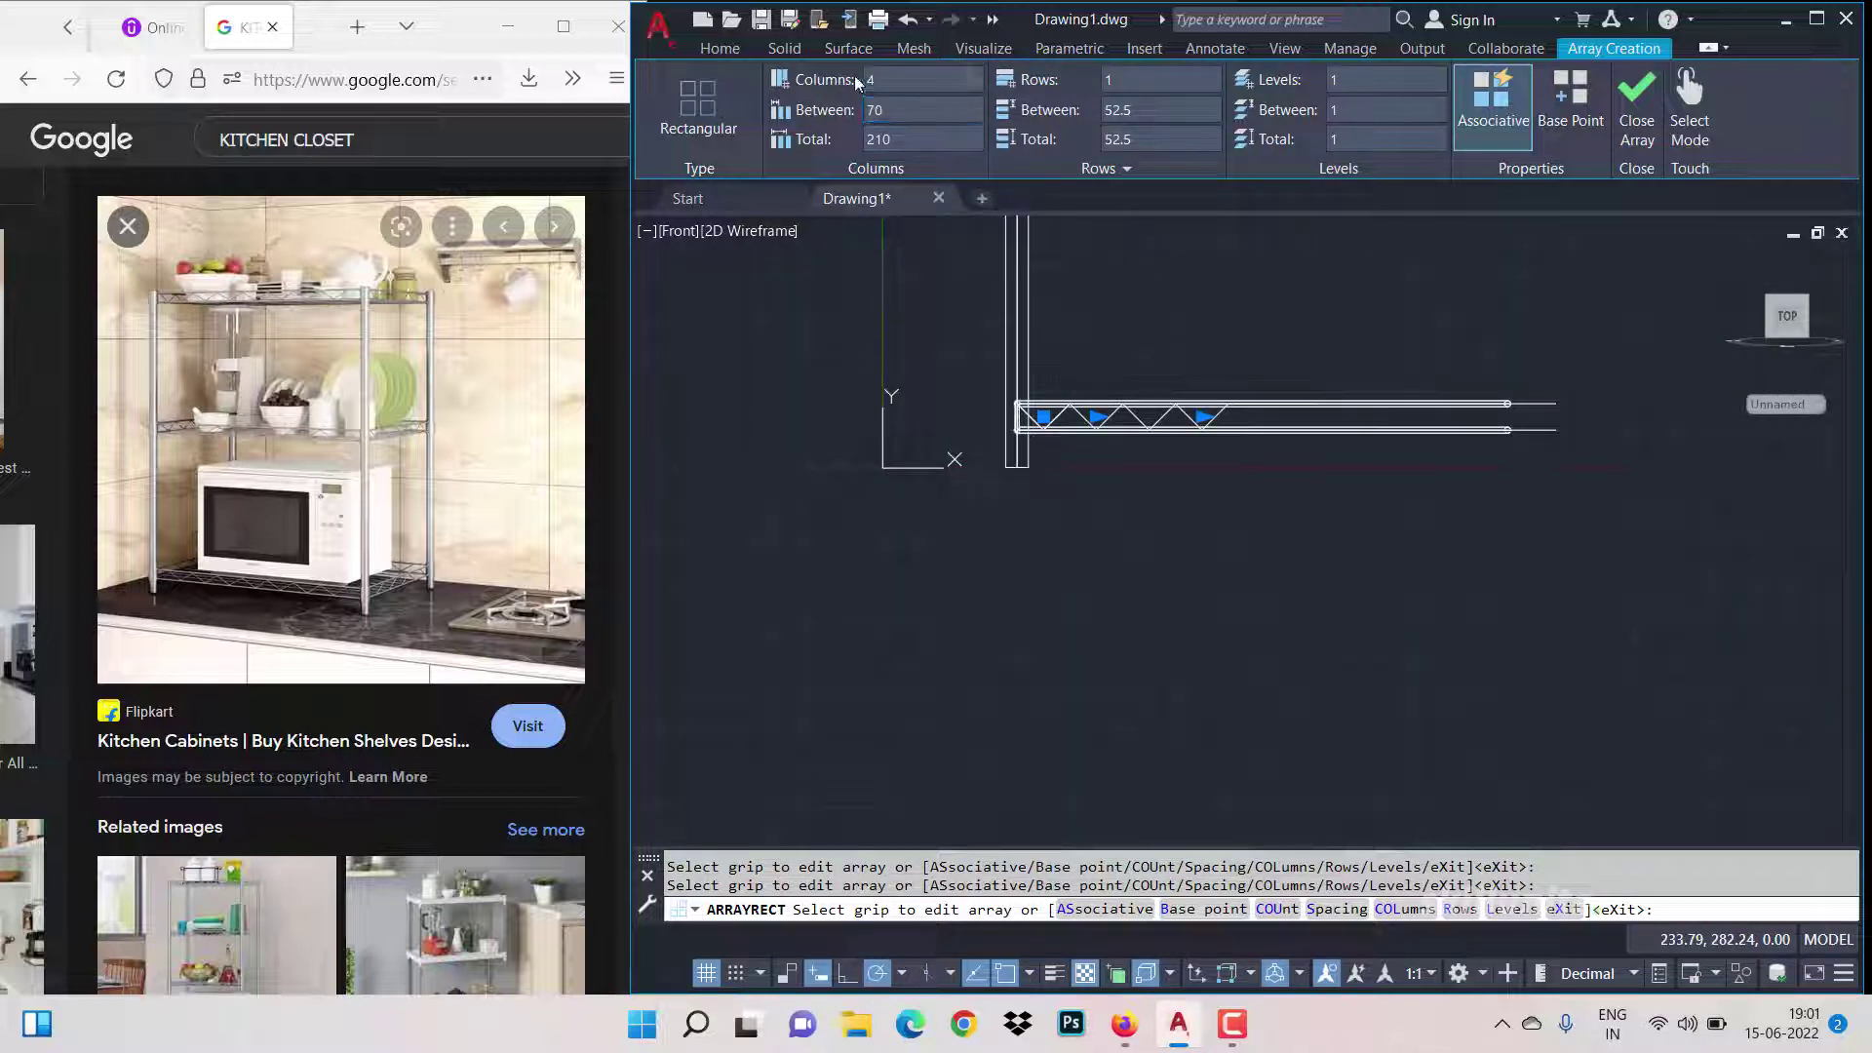
key("Return")
scroll(1521, 390, "up", 2)
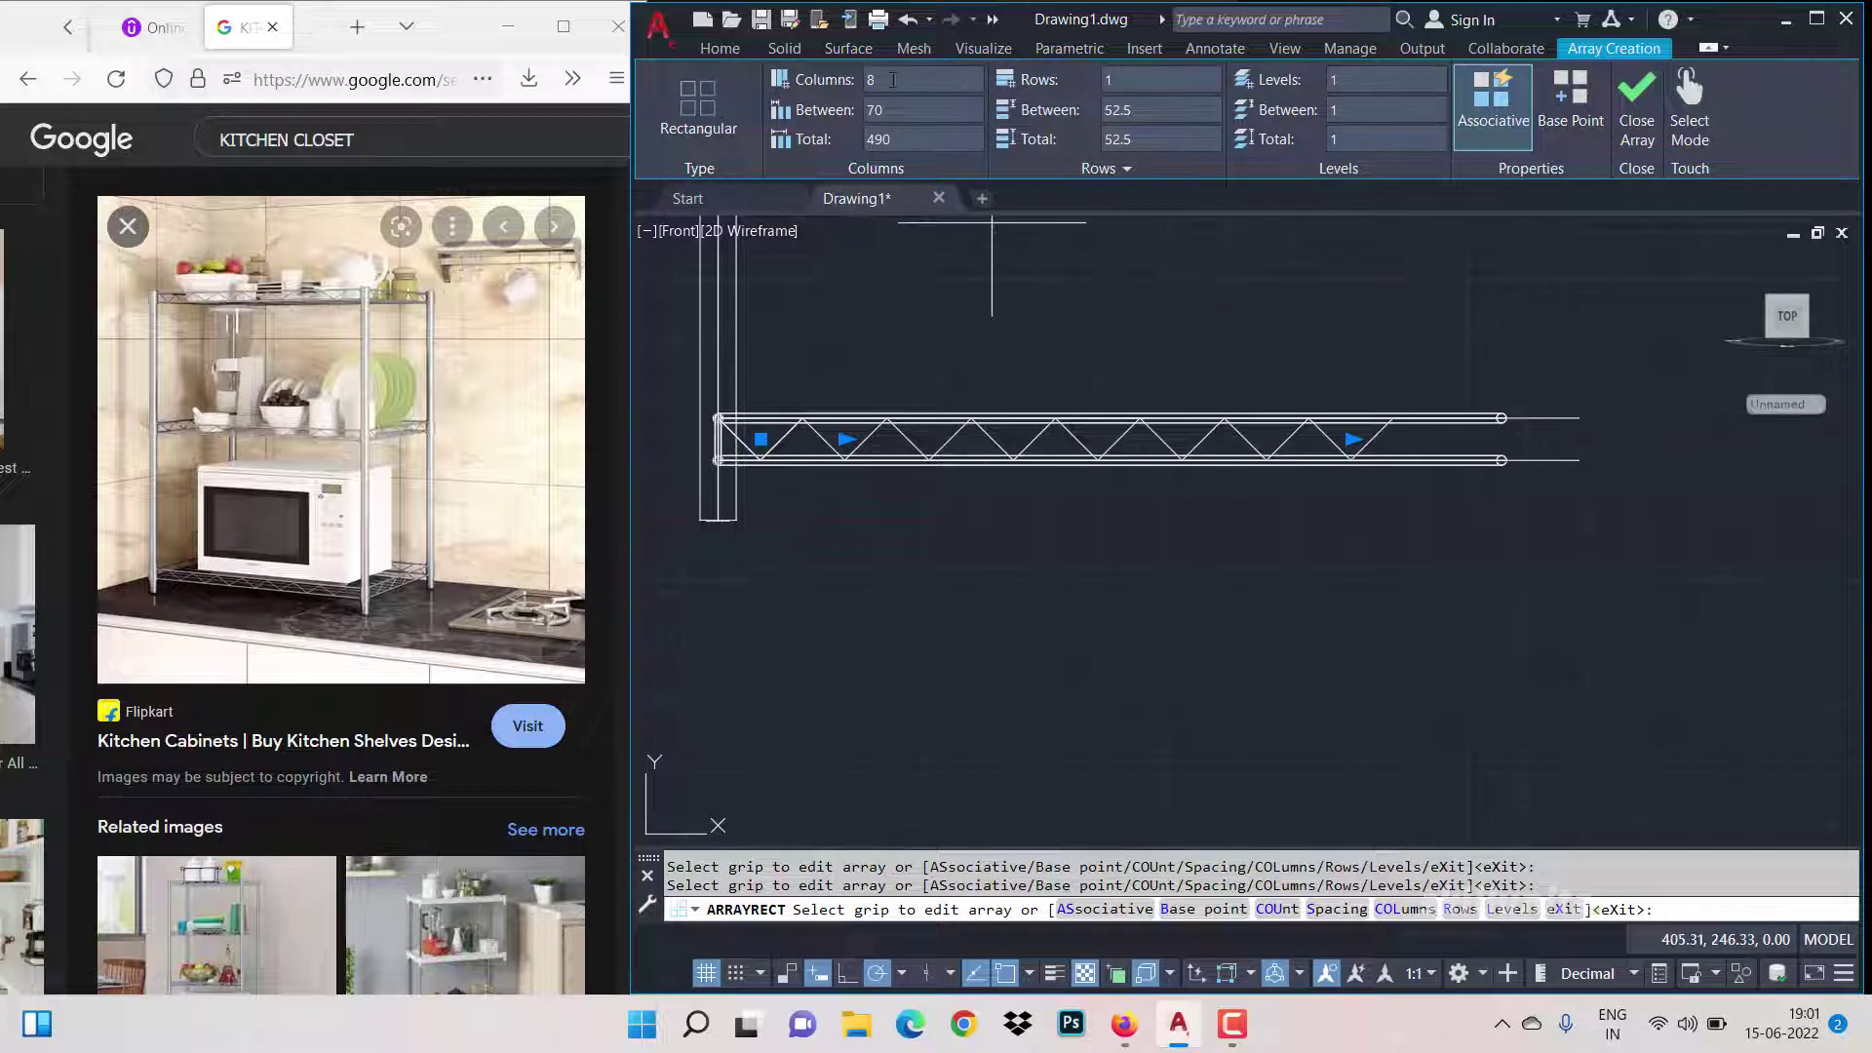
type("10")
key("Return")
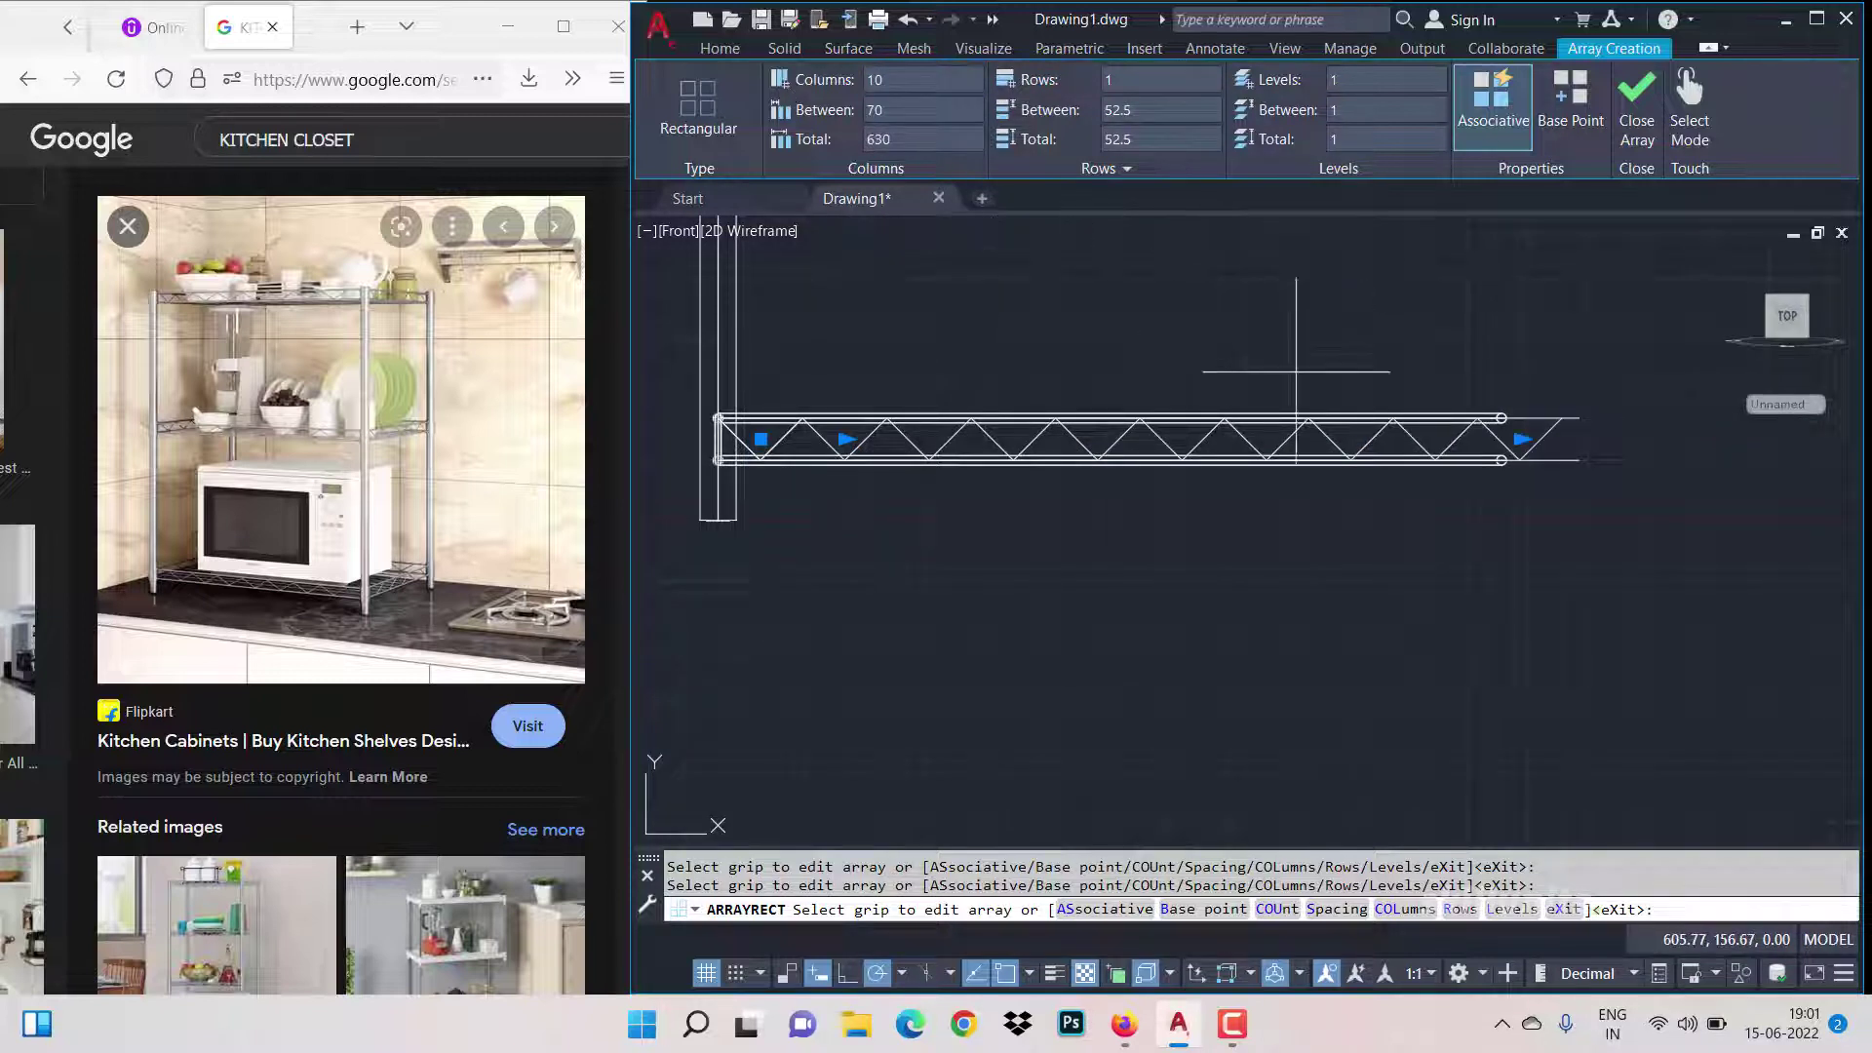
scroll(1574, 451, "up", 2)
scroll(1570, 416, "up", 2)
key("Return")
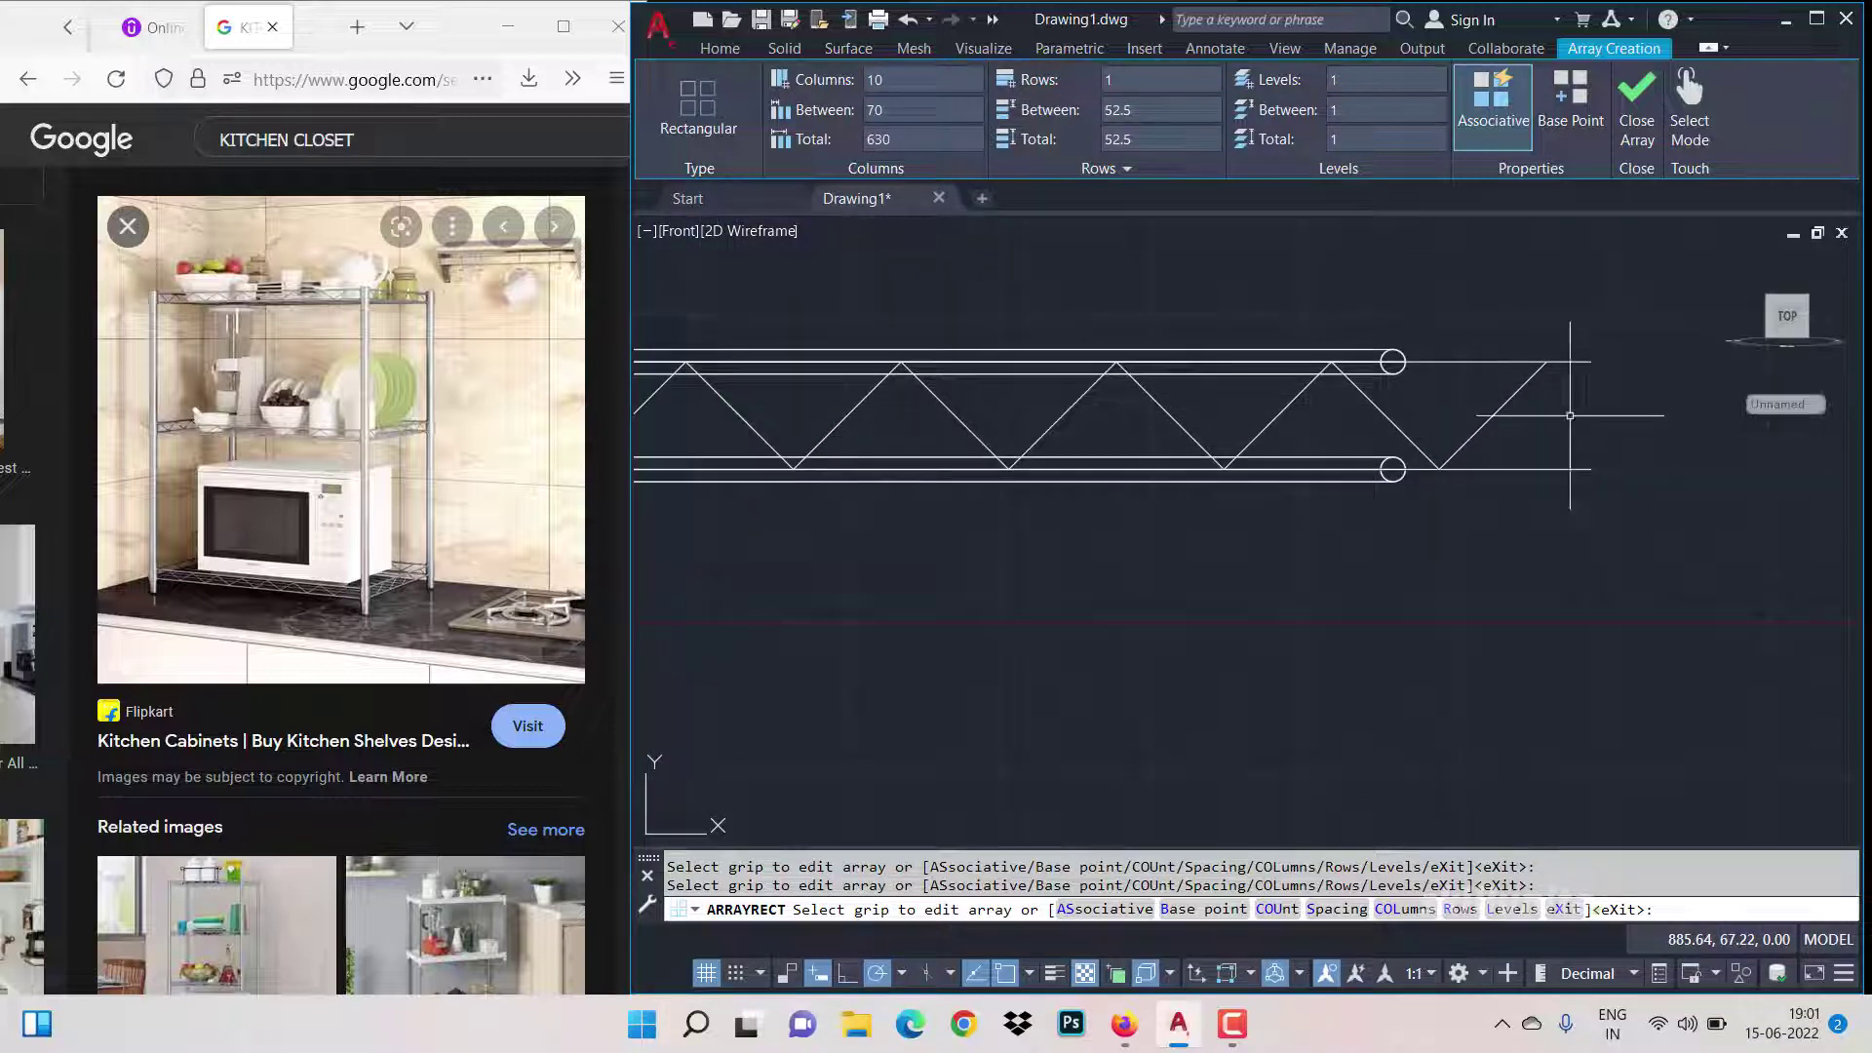
Step: Delete the two horizontal construction lines running through the upper and lower tubes
left_click(1591, 476)
left_click(1586, 459)
key("Delete")
left_click(1580, 359)
left_click(1578, 370)
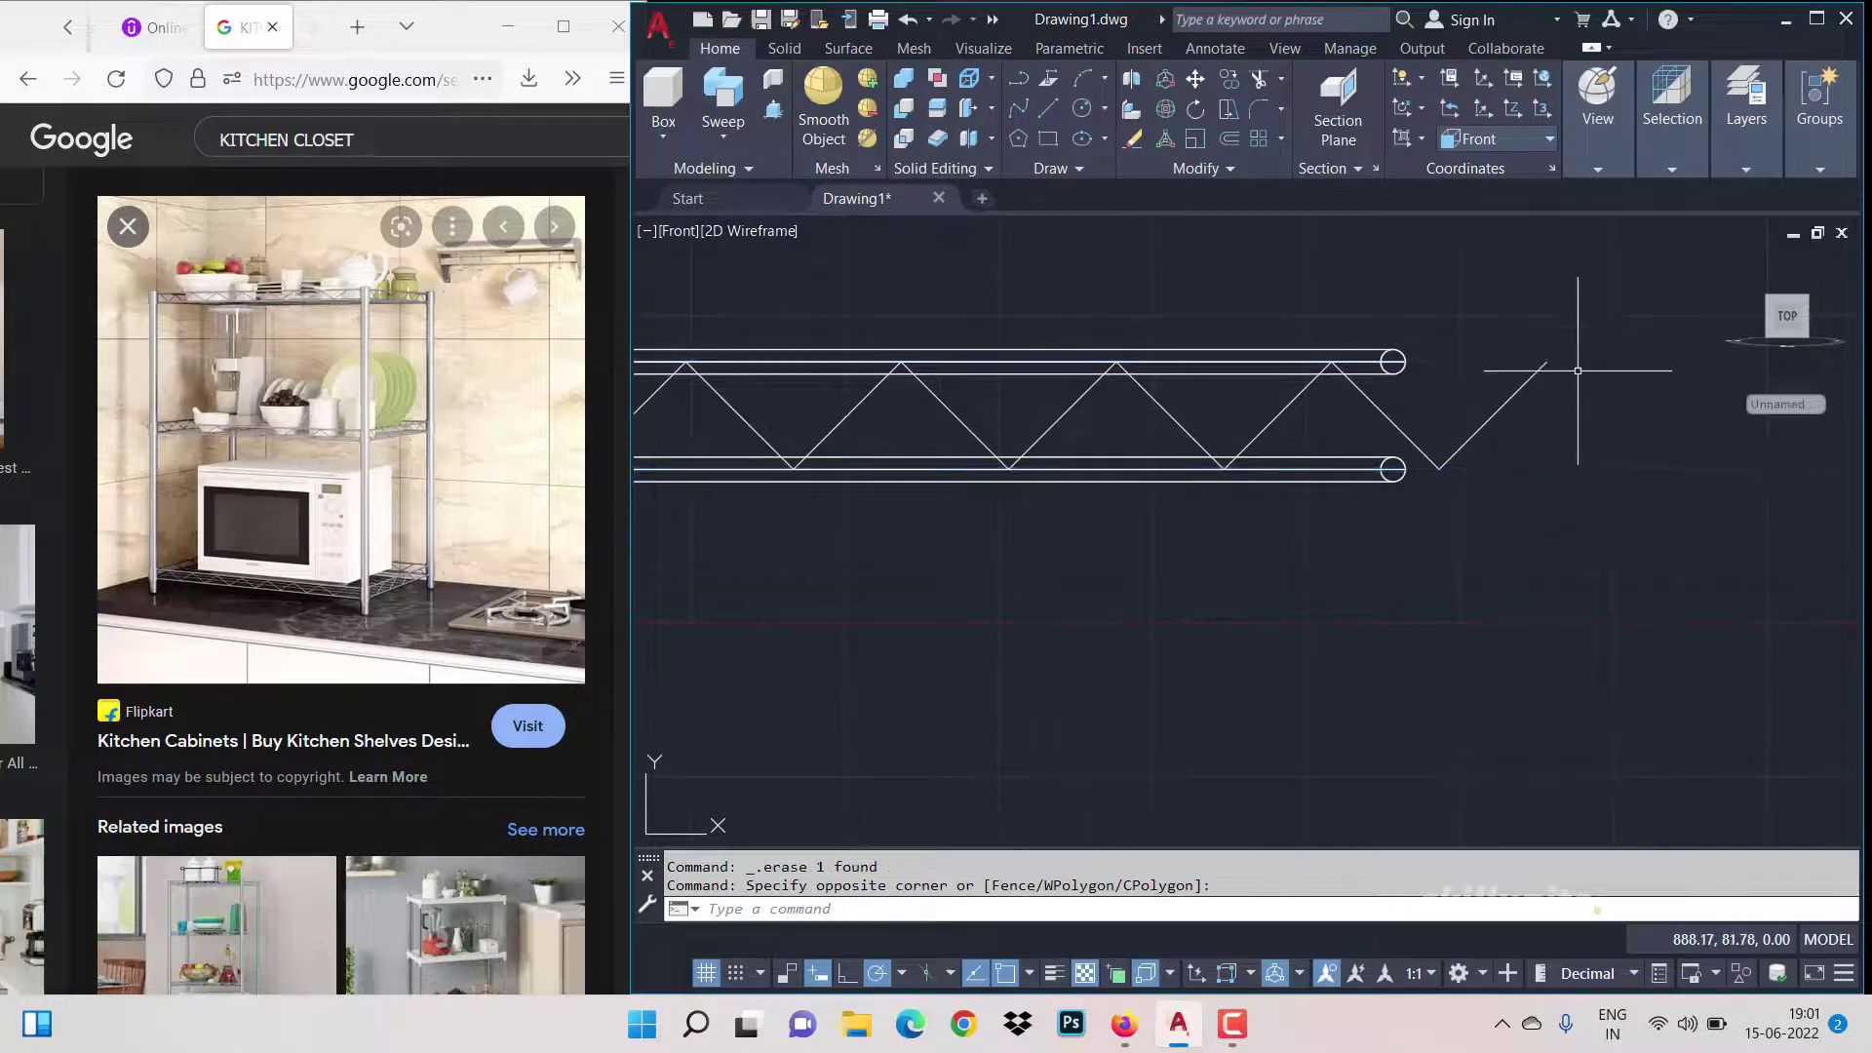
Step: Explode the zigzag array and delete the last V that extends beyond the tube ends
type("X")
key("Return")
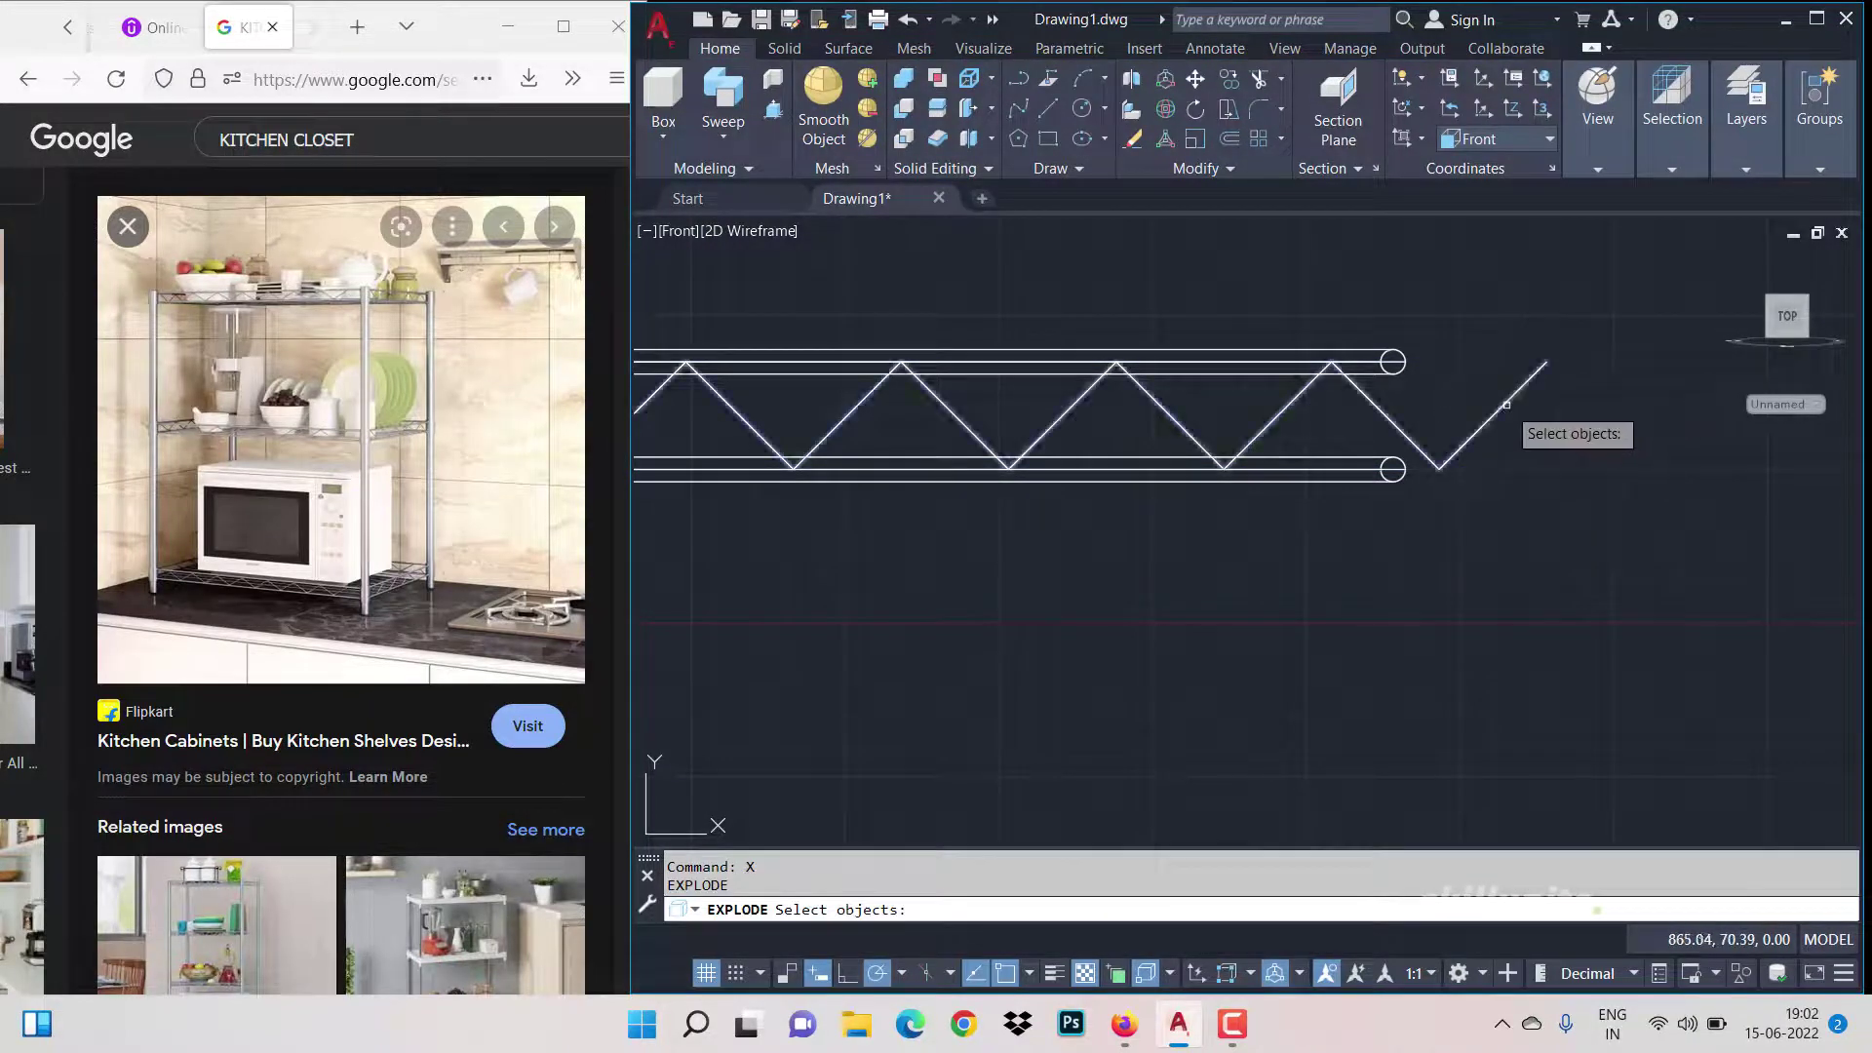
left_click(1507, 404)
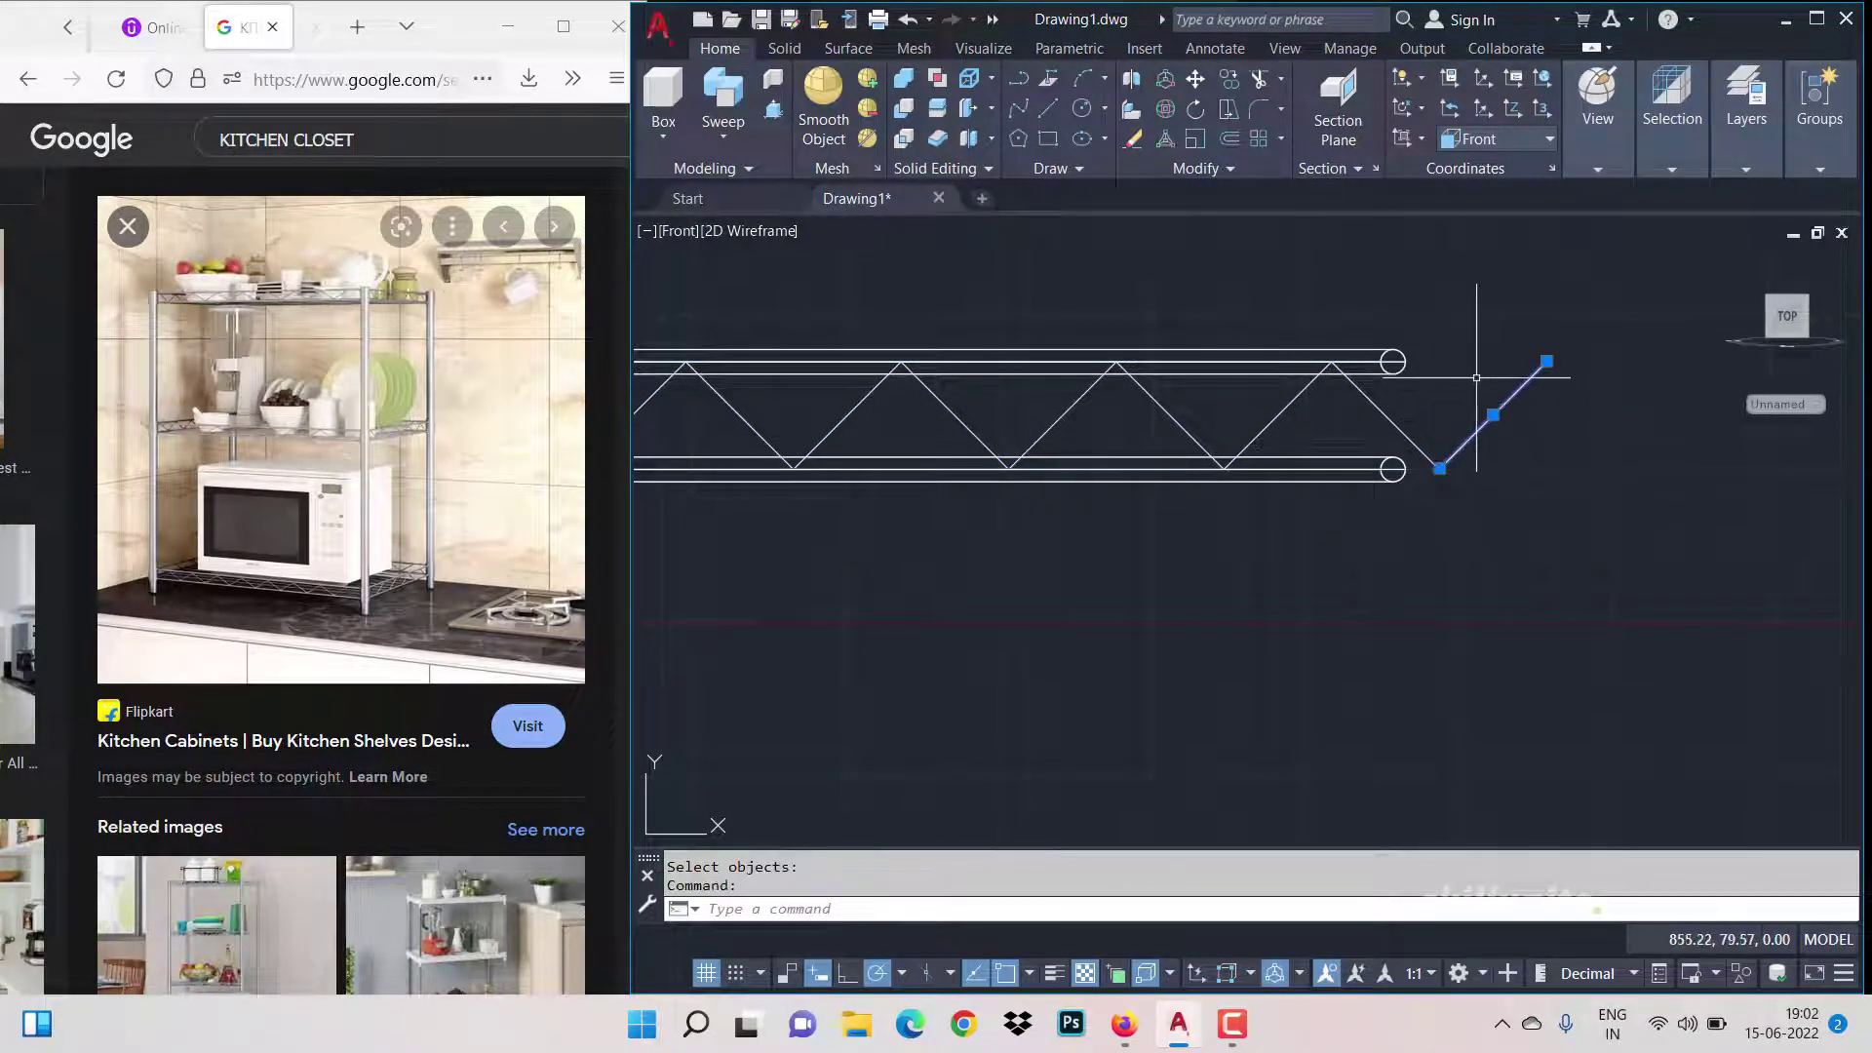
left_click(1426, 415)
left_click(1405, 444)
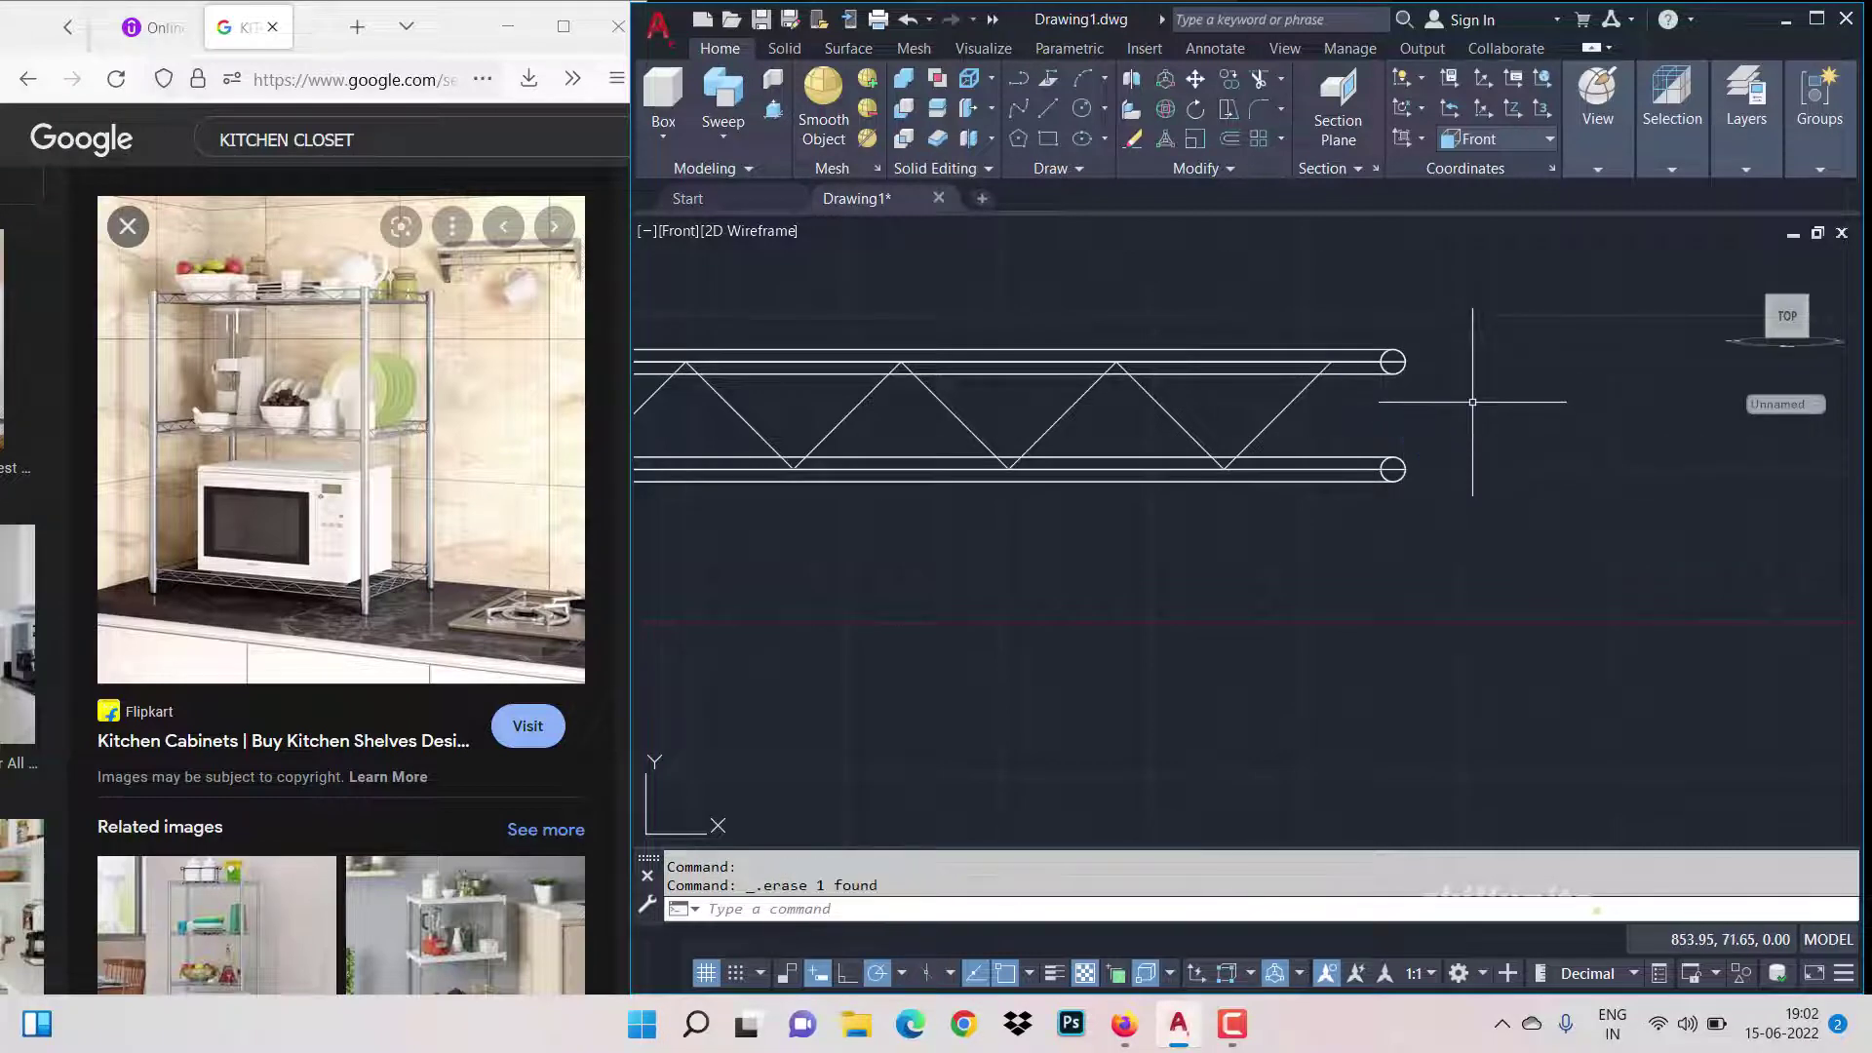
Step: Join all the zigzag lines between the two long shelf tubes into one polyline
type("J")
key("Return")
scroll(1525, 394, "down", 3)
scroll(1233, 376, "up", 2)
scroll(1641, 426, "down", 1)
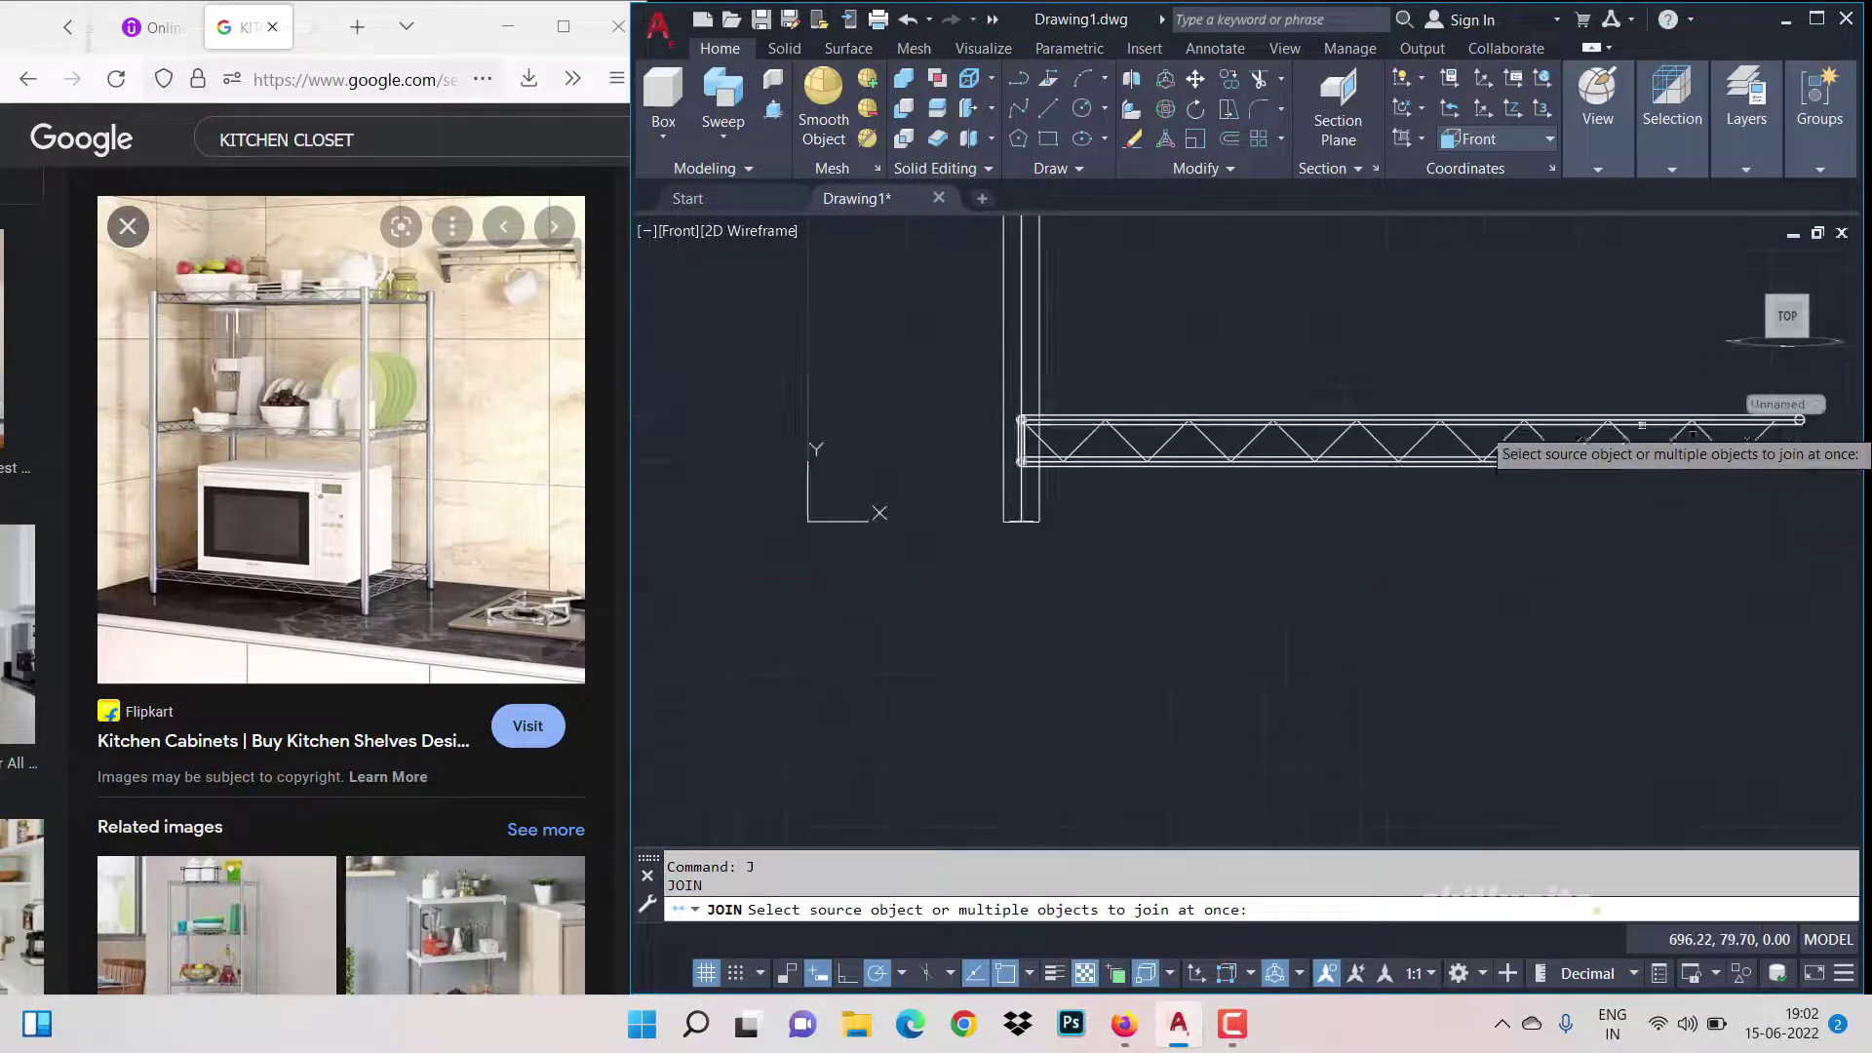
left_click(1799, 465)
left_click(1019, 444)
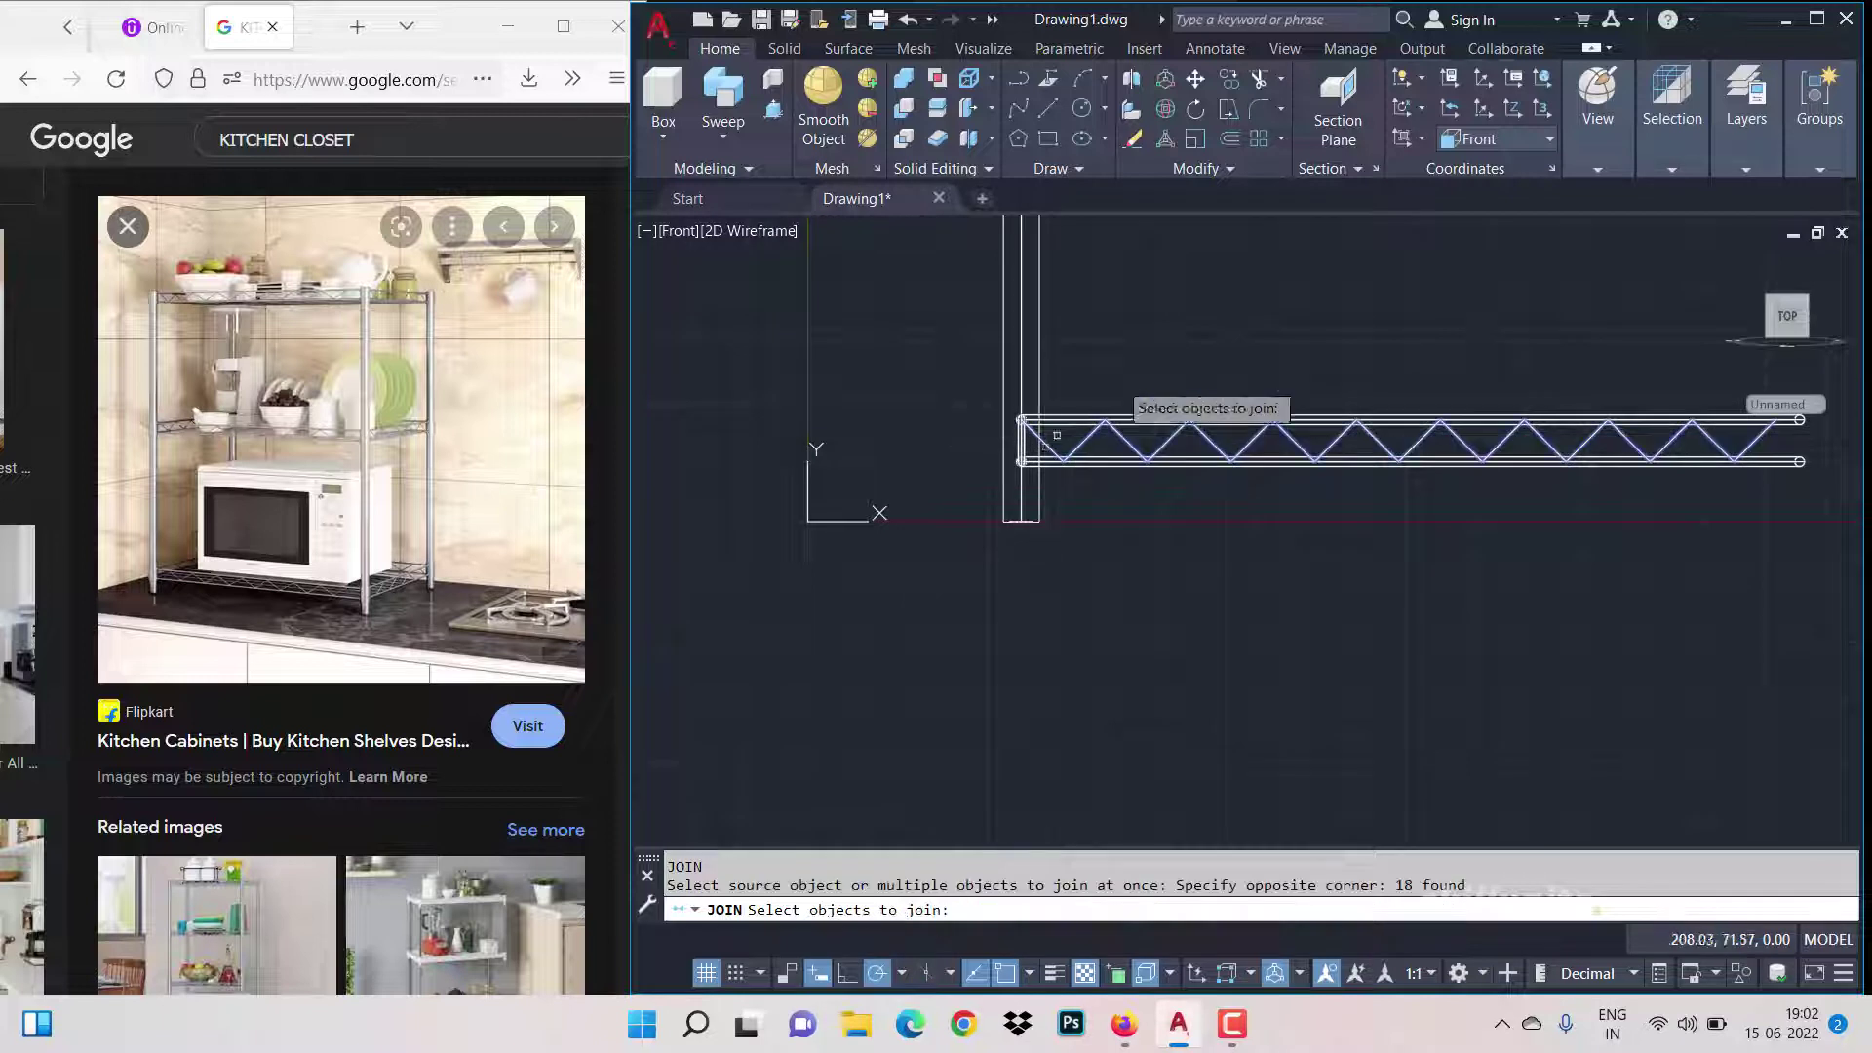
key("Return")
Step: Draw a circle of radius 2.5 in the empty space outside the corner post
left_click(1083, 108)
left_click(916, 481)
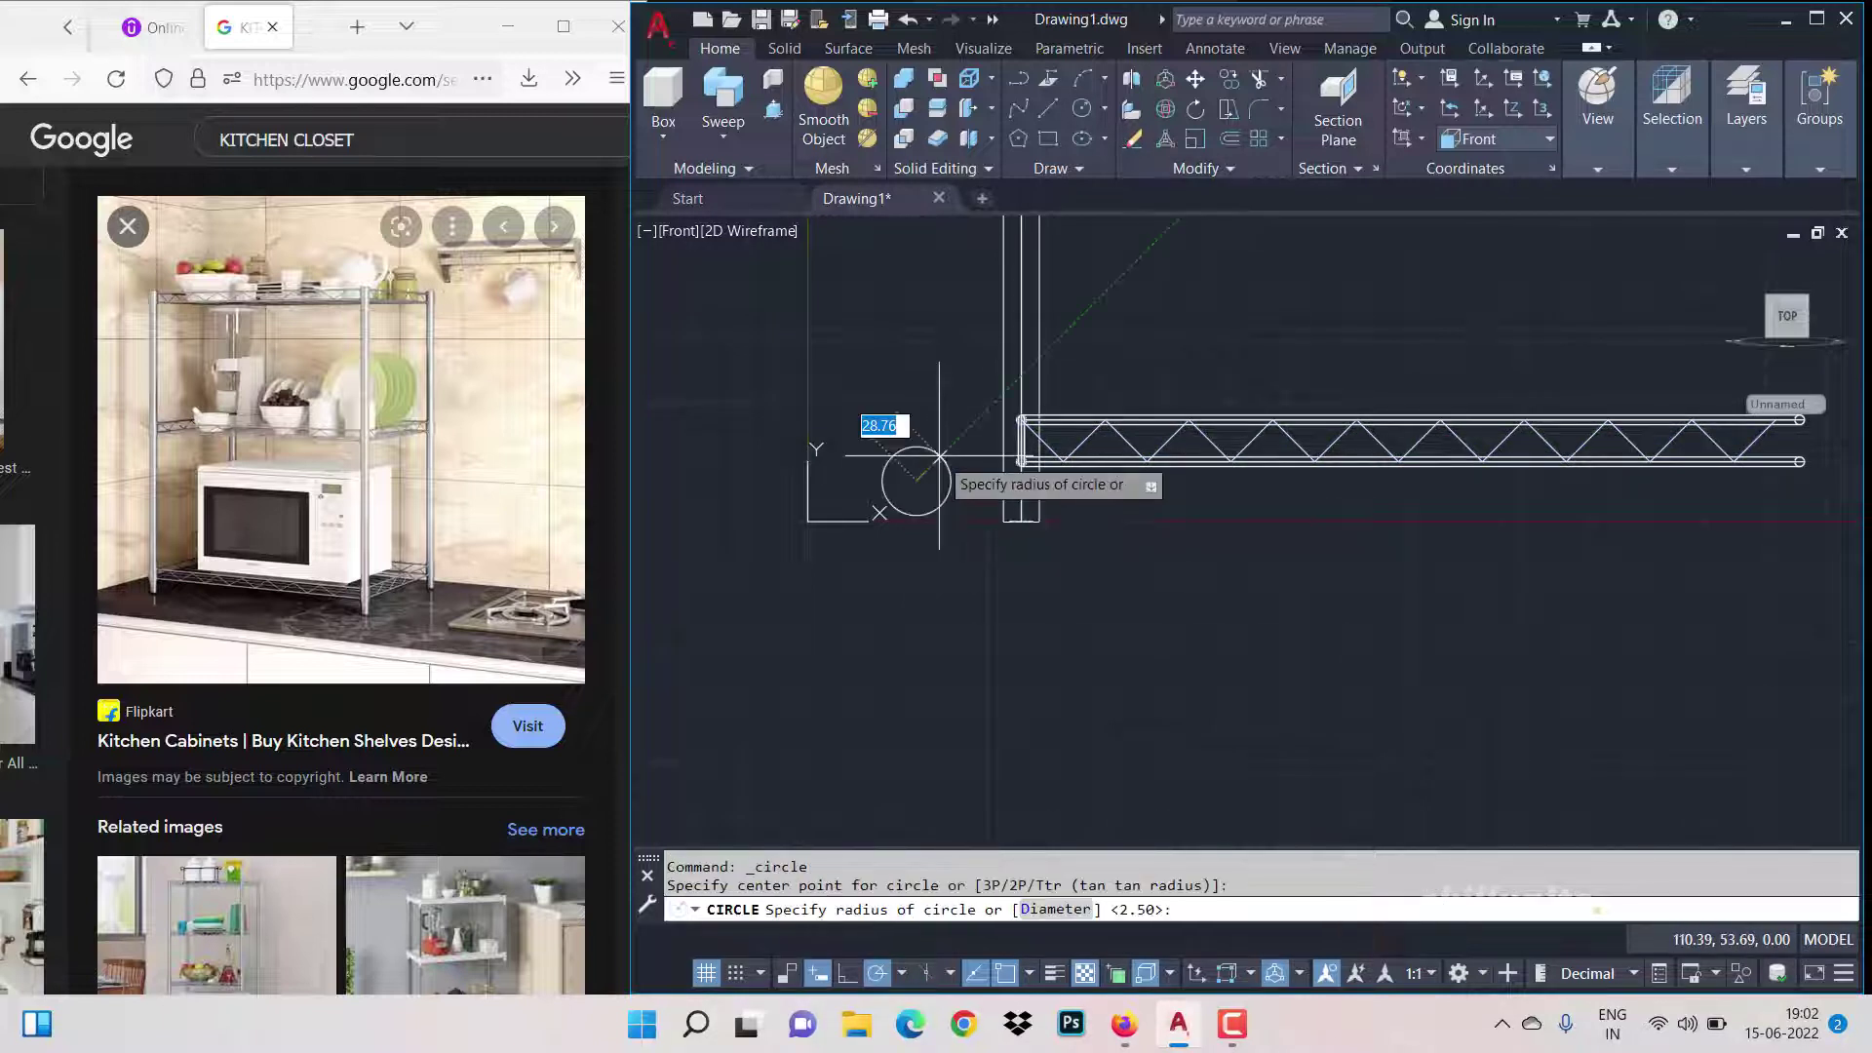
type("2.5")
key("Return")
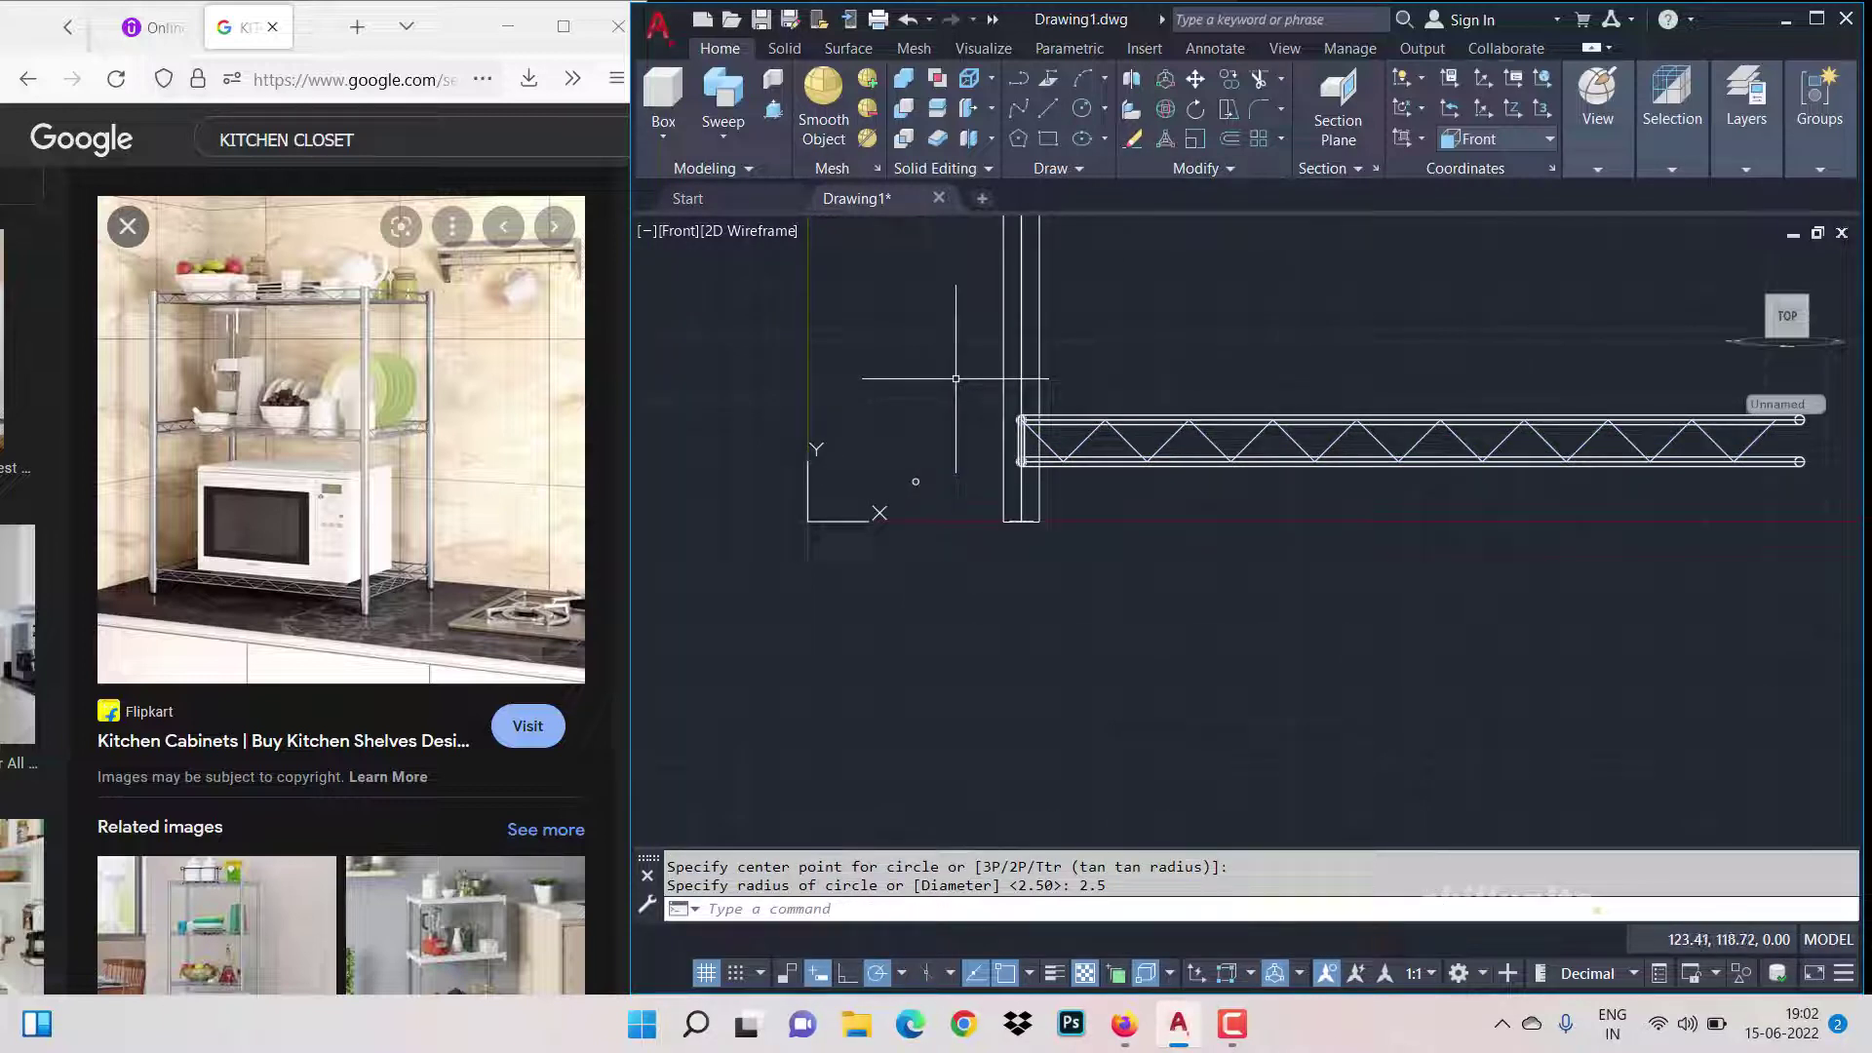
Step: Sweep the 2.5 radius circle along the zigzag polyline between the long shelf tubes
left_click(722, 93)
scroll(881, 458, "up", 2)
left_click(936, 494)
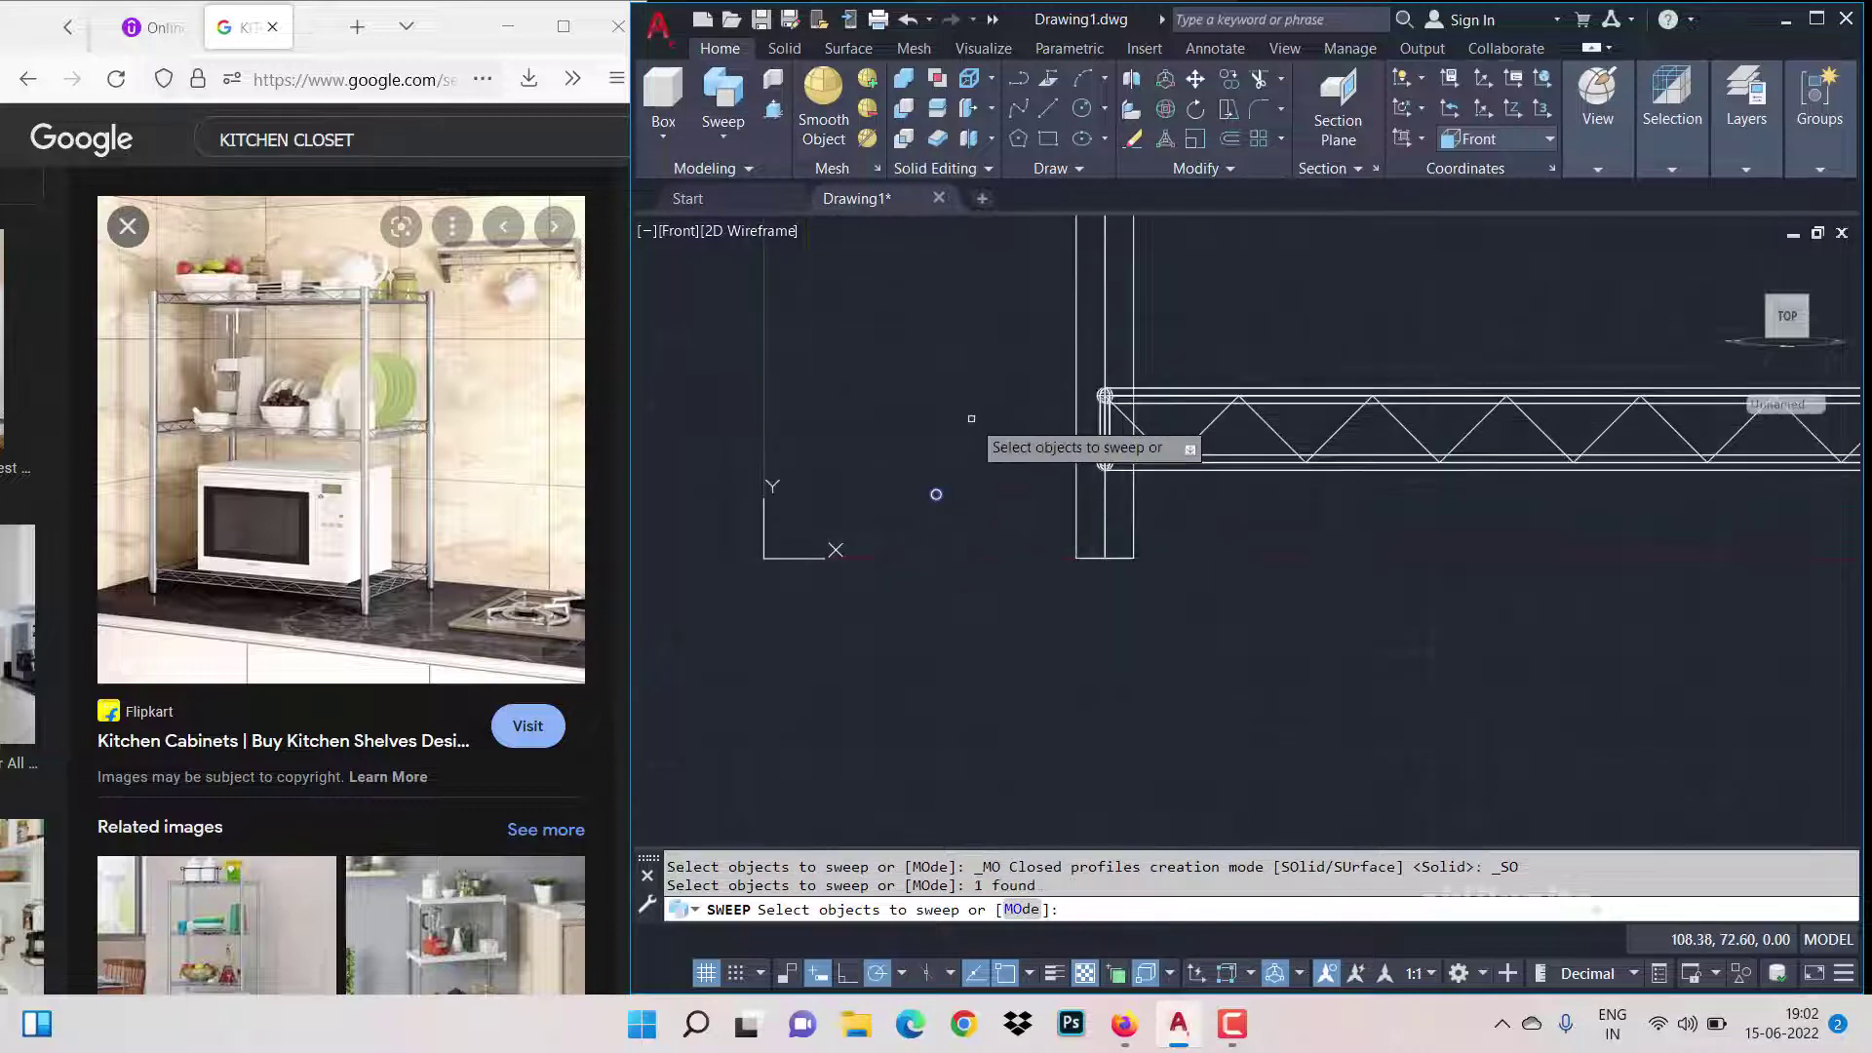
key("Return")
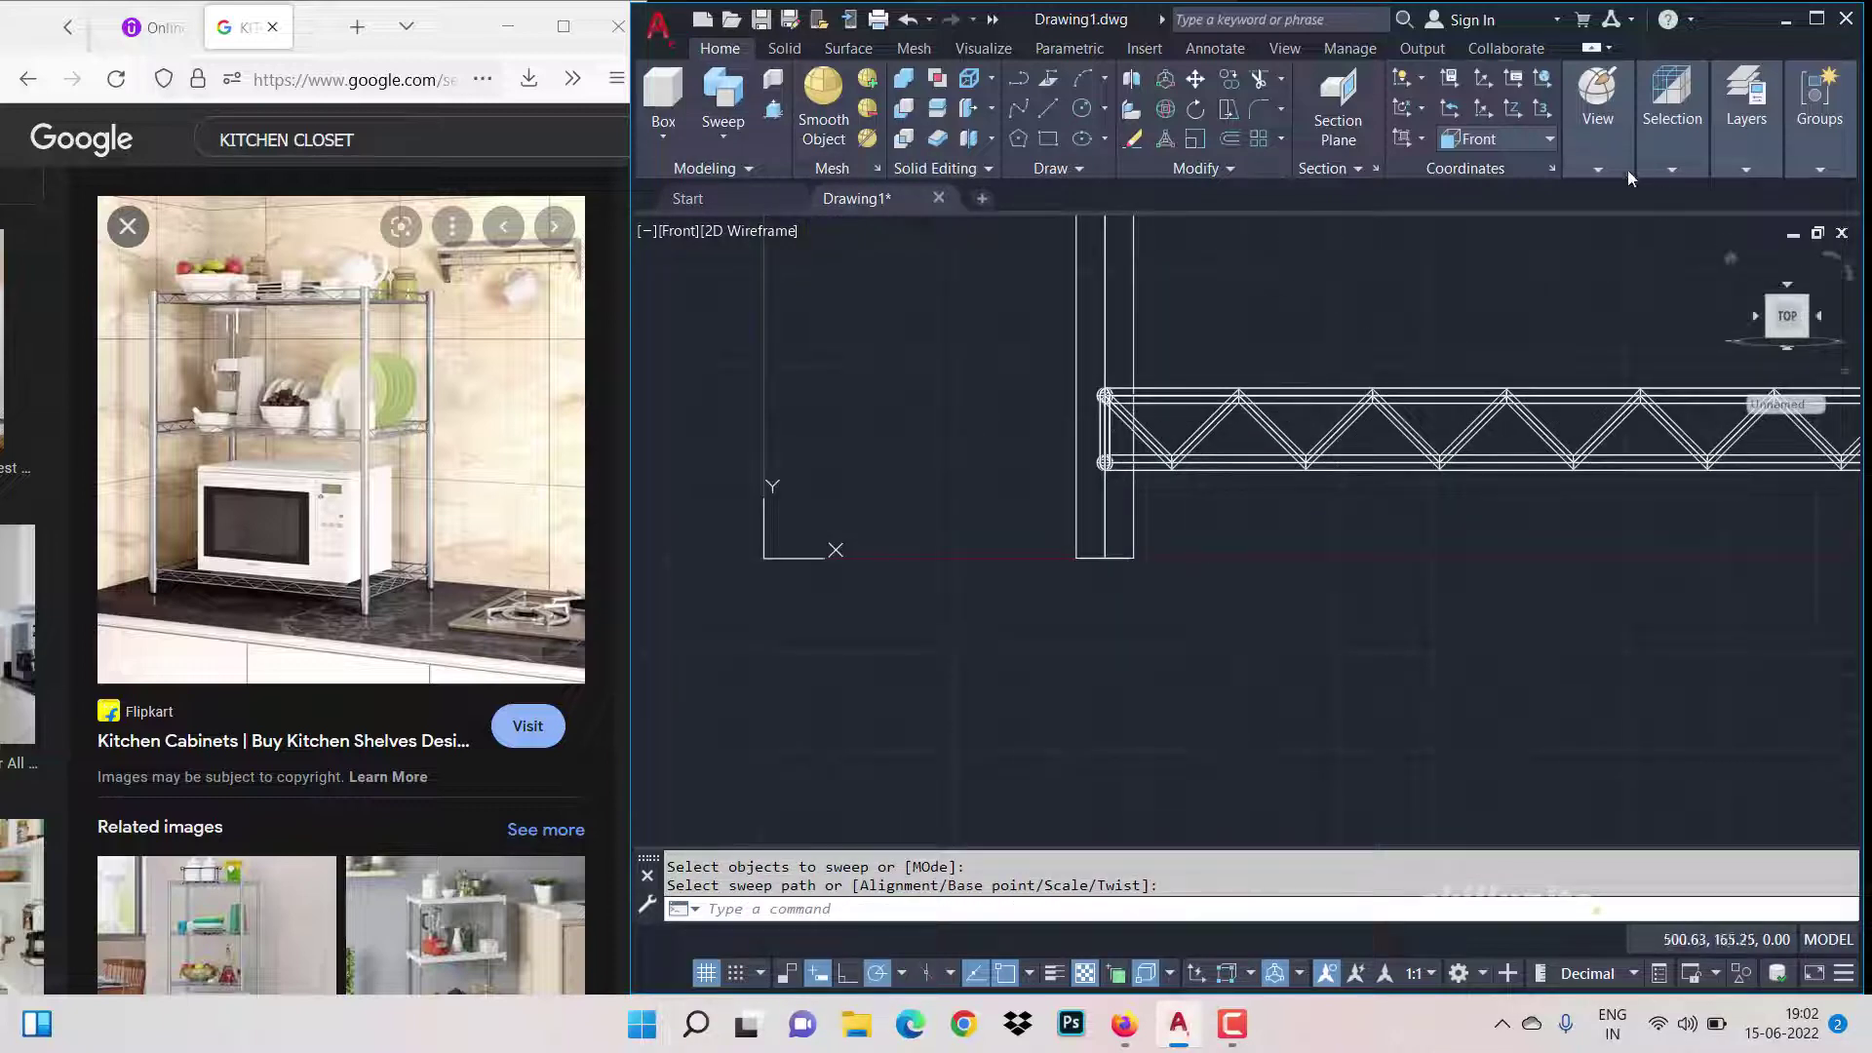
Step: Switch the visual style to Shades of Gray
left_click(1624, 156)
left_click(1662, 195)
left_click(1496, 330)
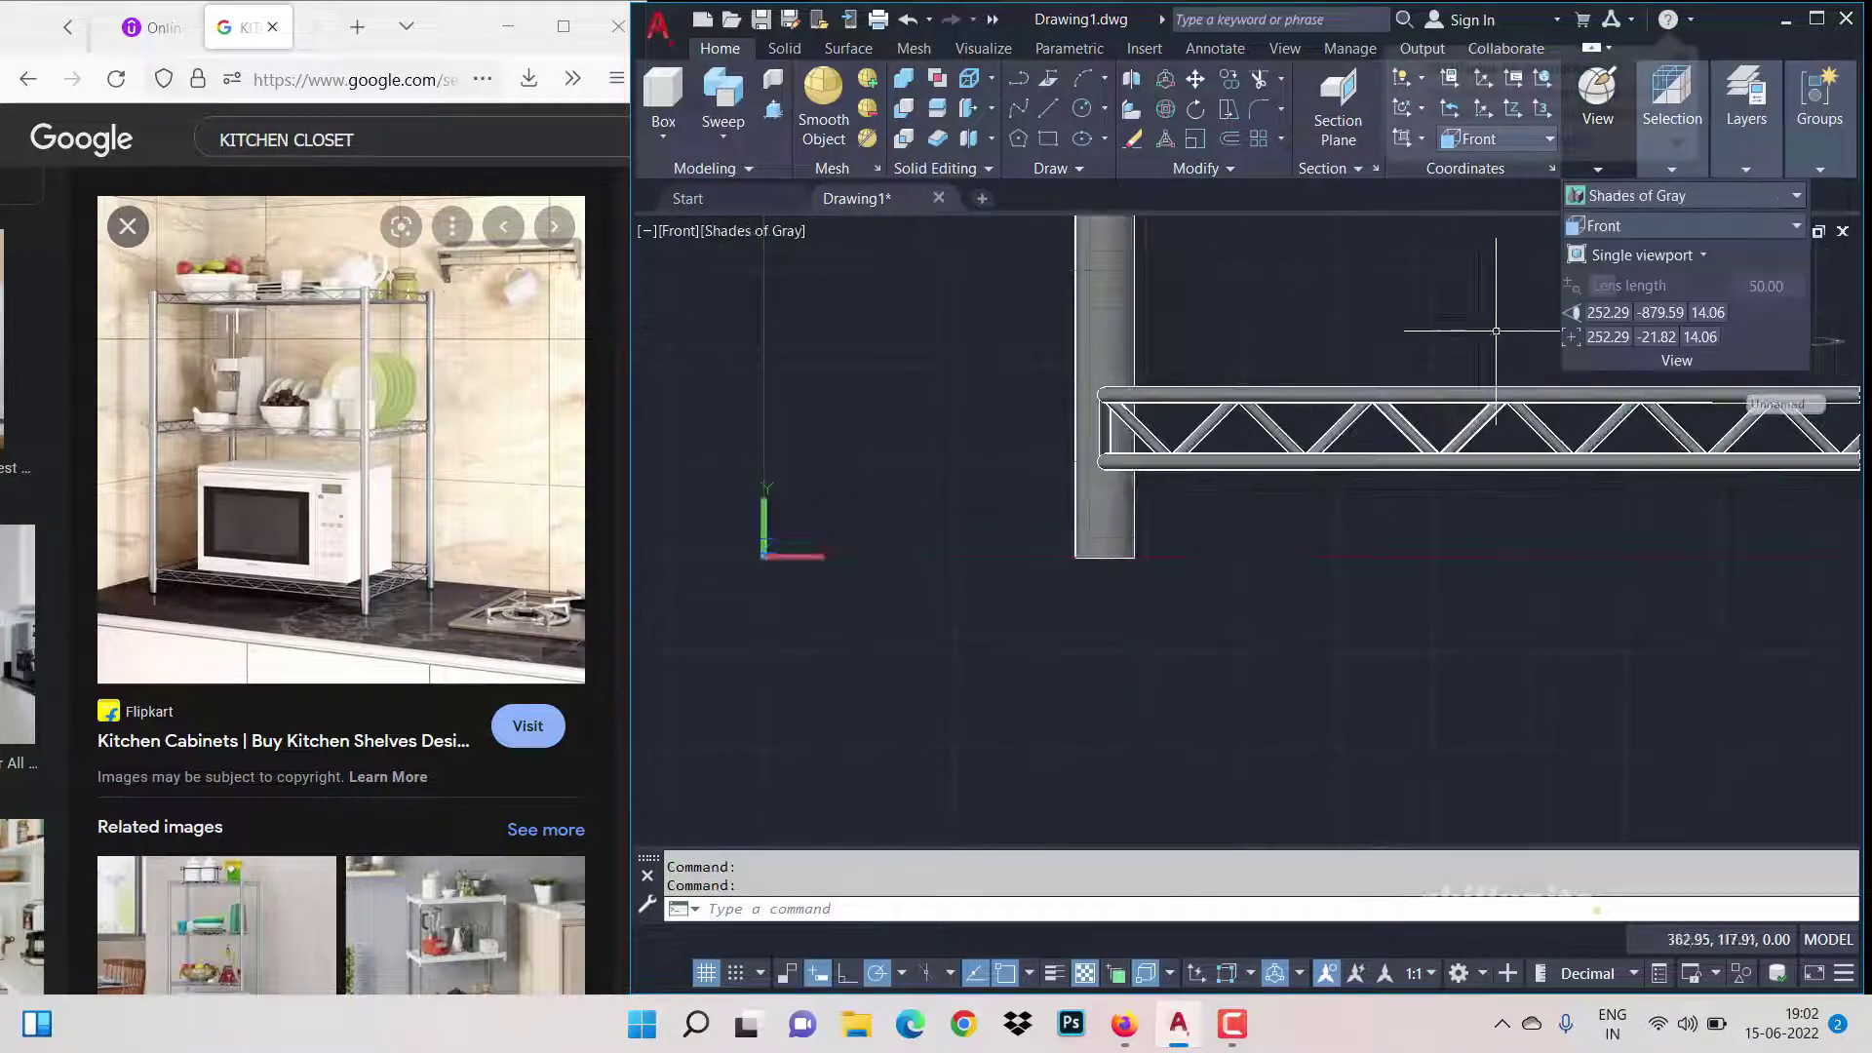
Step: Inspect the swept zigzag bracing at the shelf's front corner in the home view with parallel projection
left_click(1526, 272)
left_click(1729, 261)
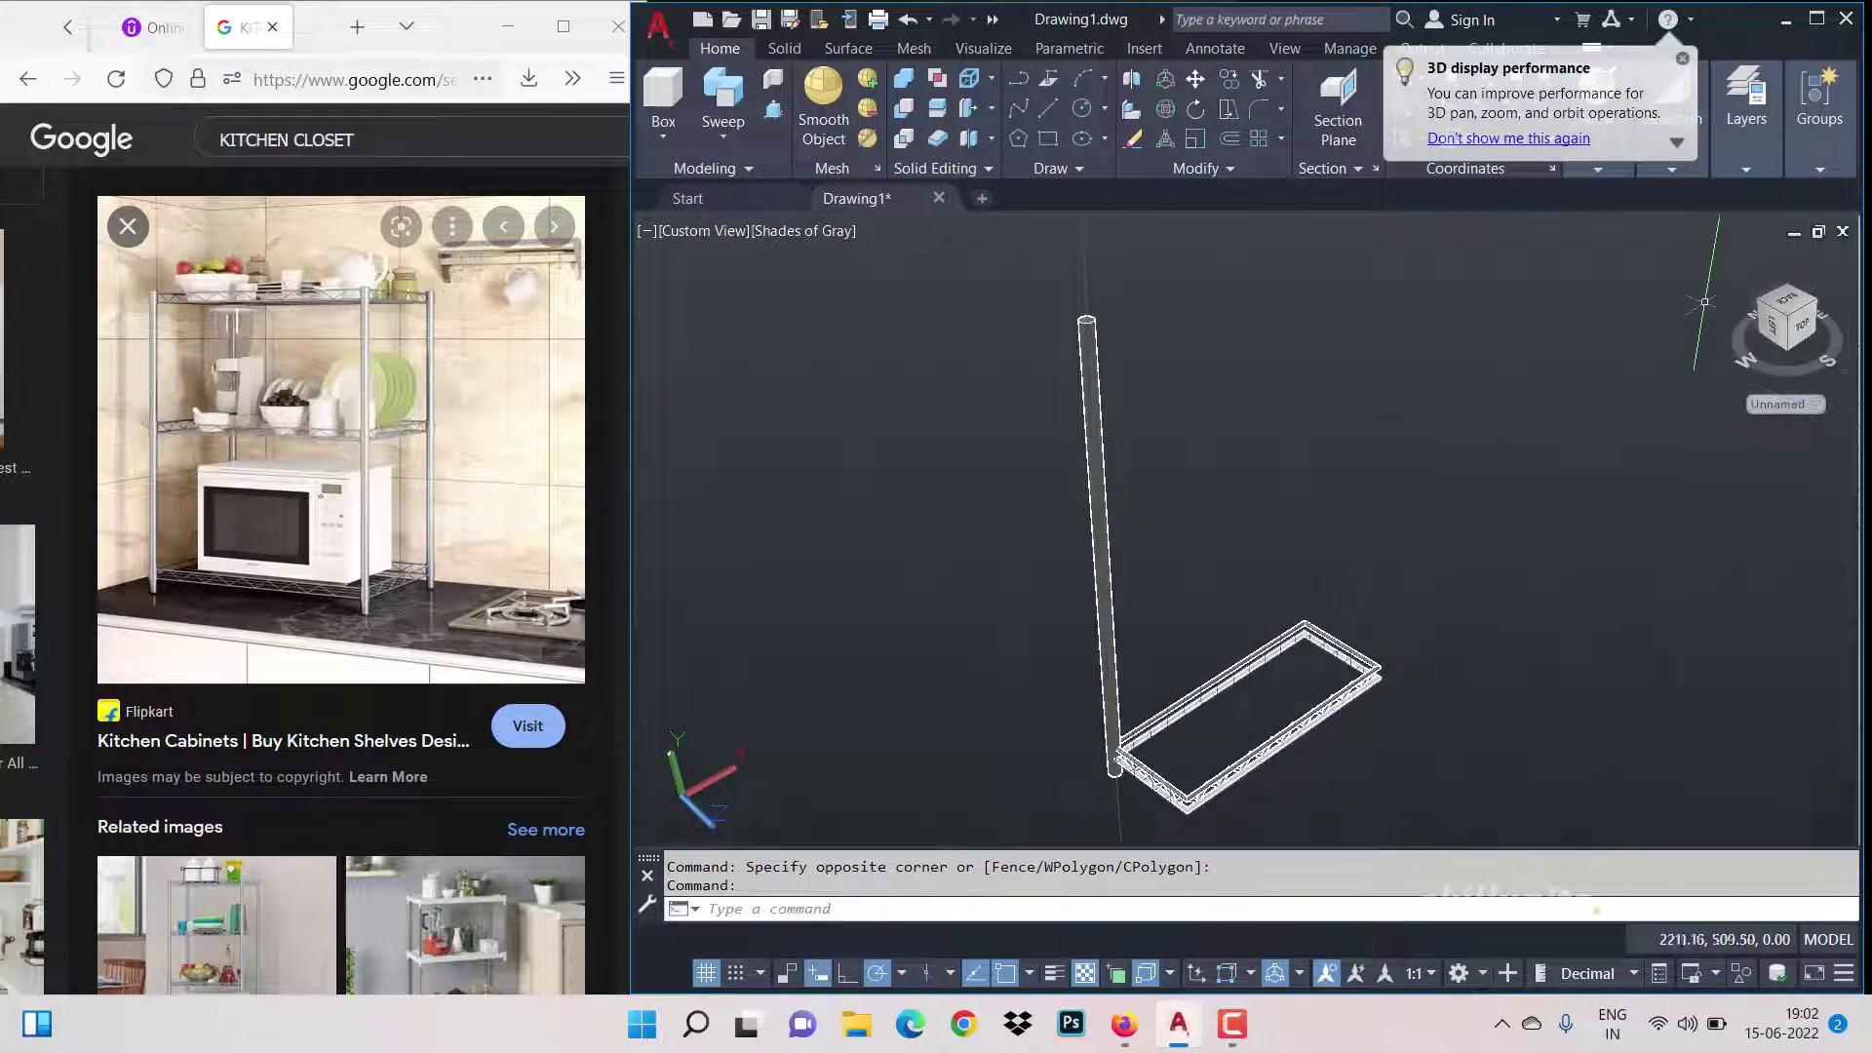
right_click(1731, 256)
left_click(1445, 353)
scroll(1146, 661, "up", 6)
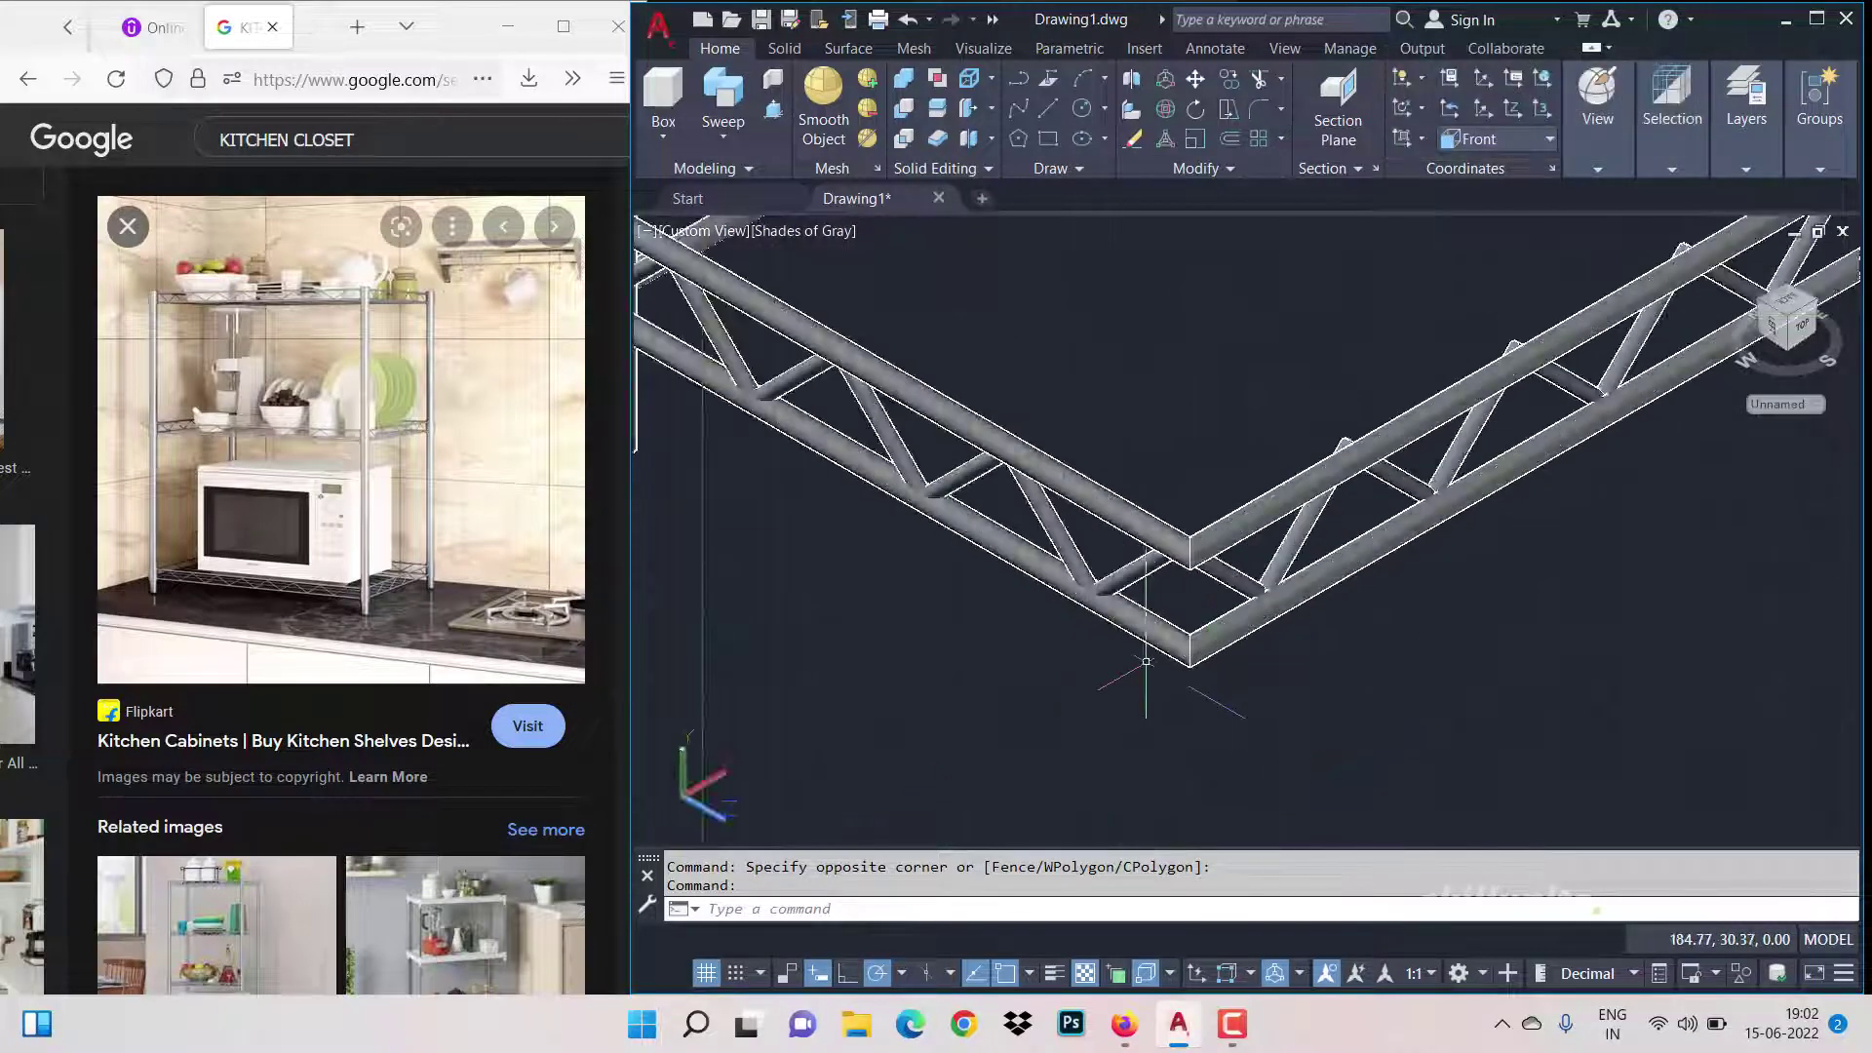
Step: Set the UCS to Top and switch the model to the Top view
left_click(1549, 139)
left_click(1493, 195)
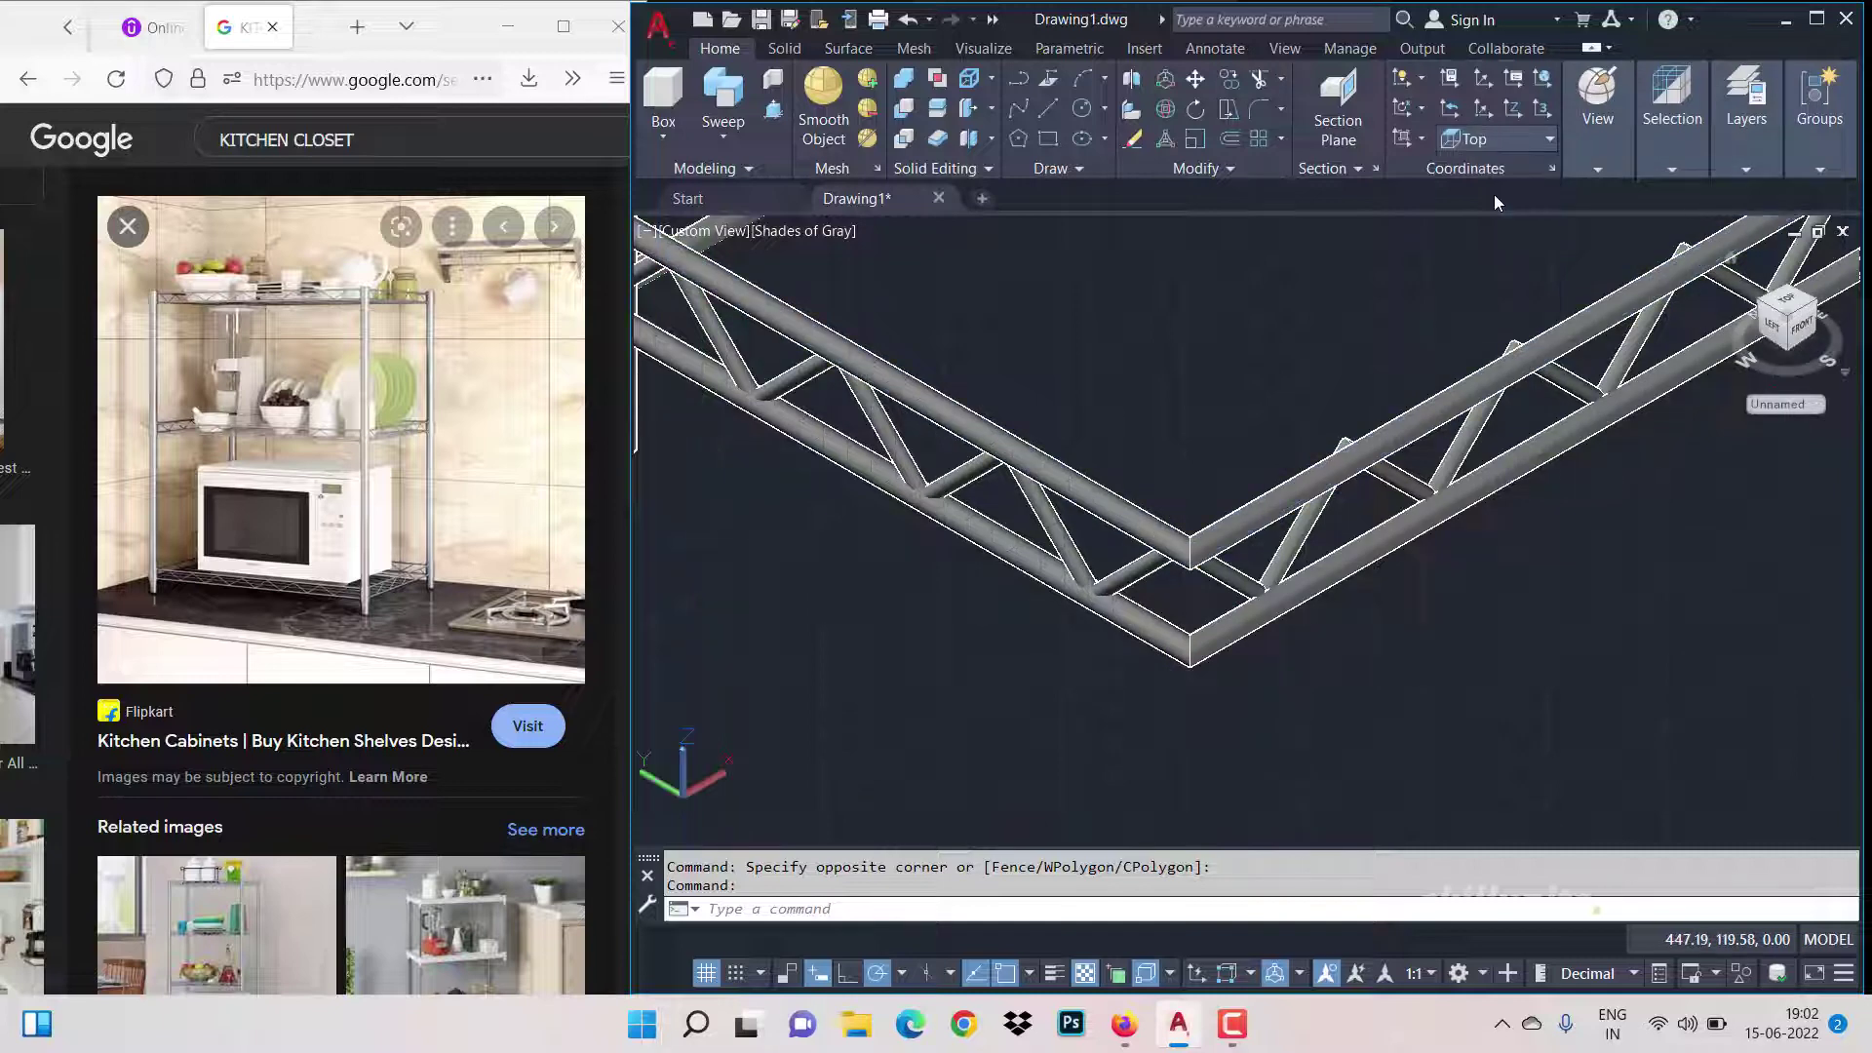
left_click(1597, 98)
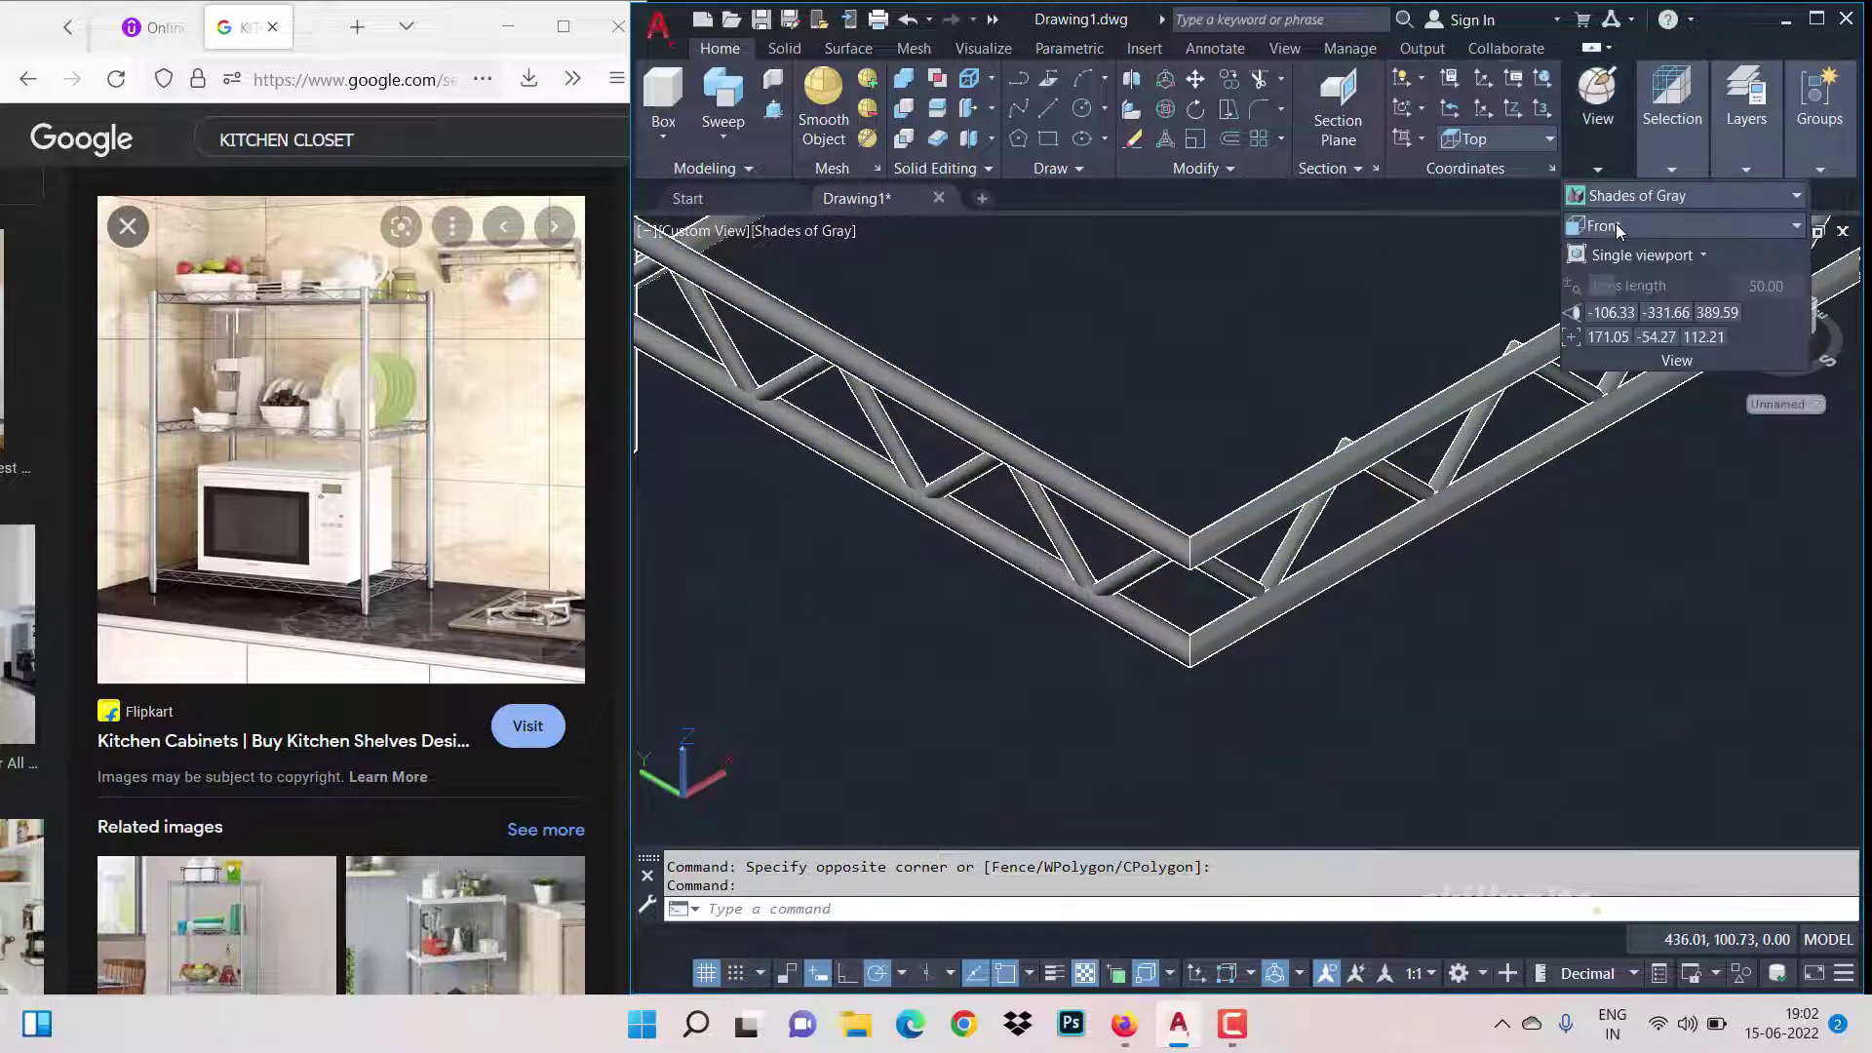
left_click(1638, 225)
left_click(1613, 254)
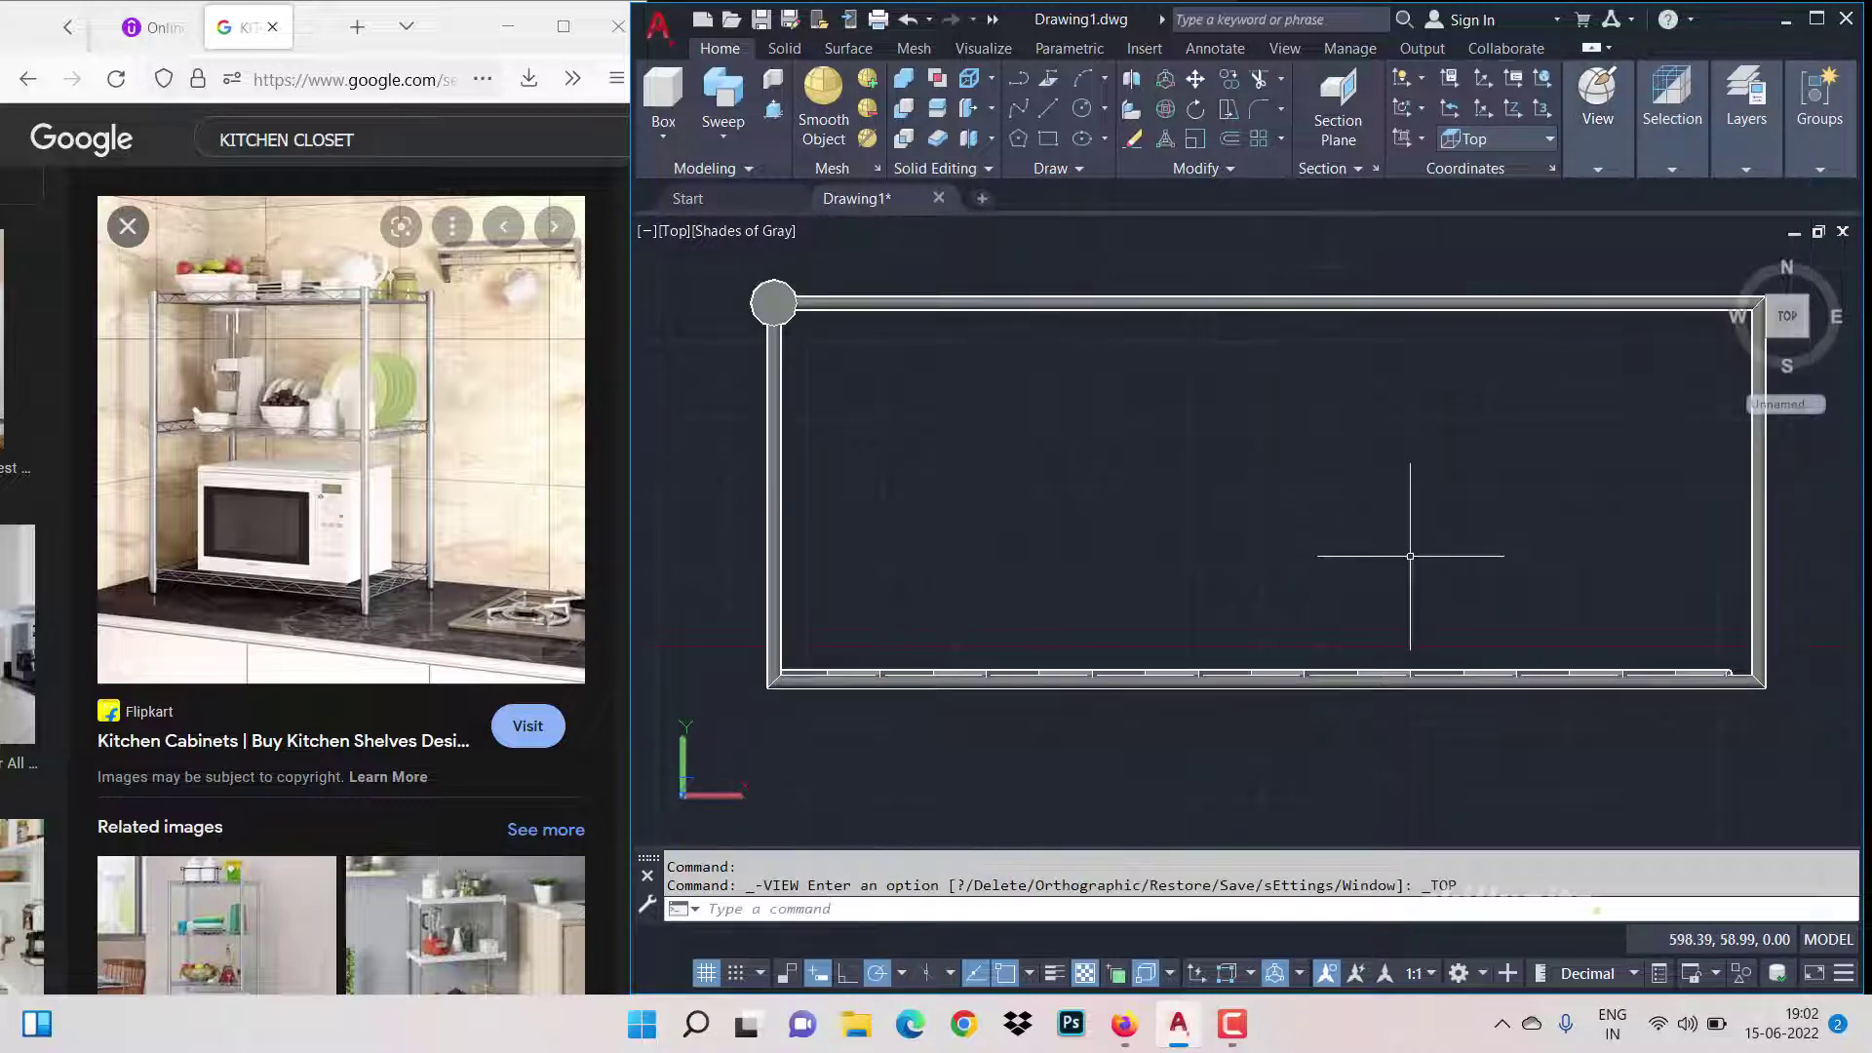
Step: Move the long-side zigzag bracing 8 units outward across the tube, followed by 4 units back inward
scroll(1058, 669, "up", 2)
left_click(928, 648)
scroll(1014, 556, "down", 3)
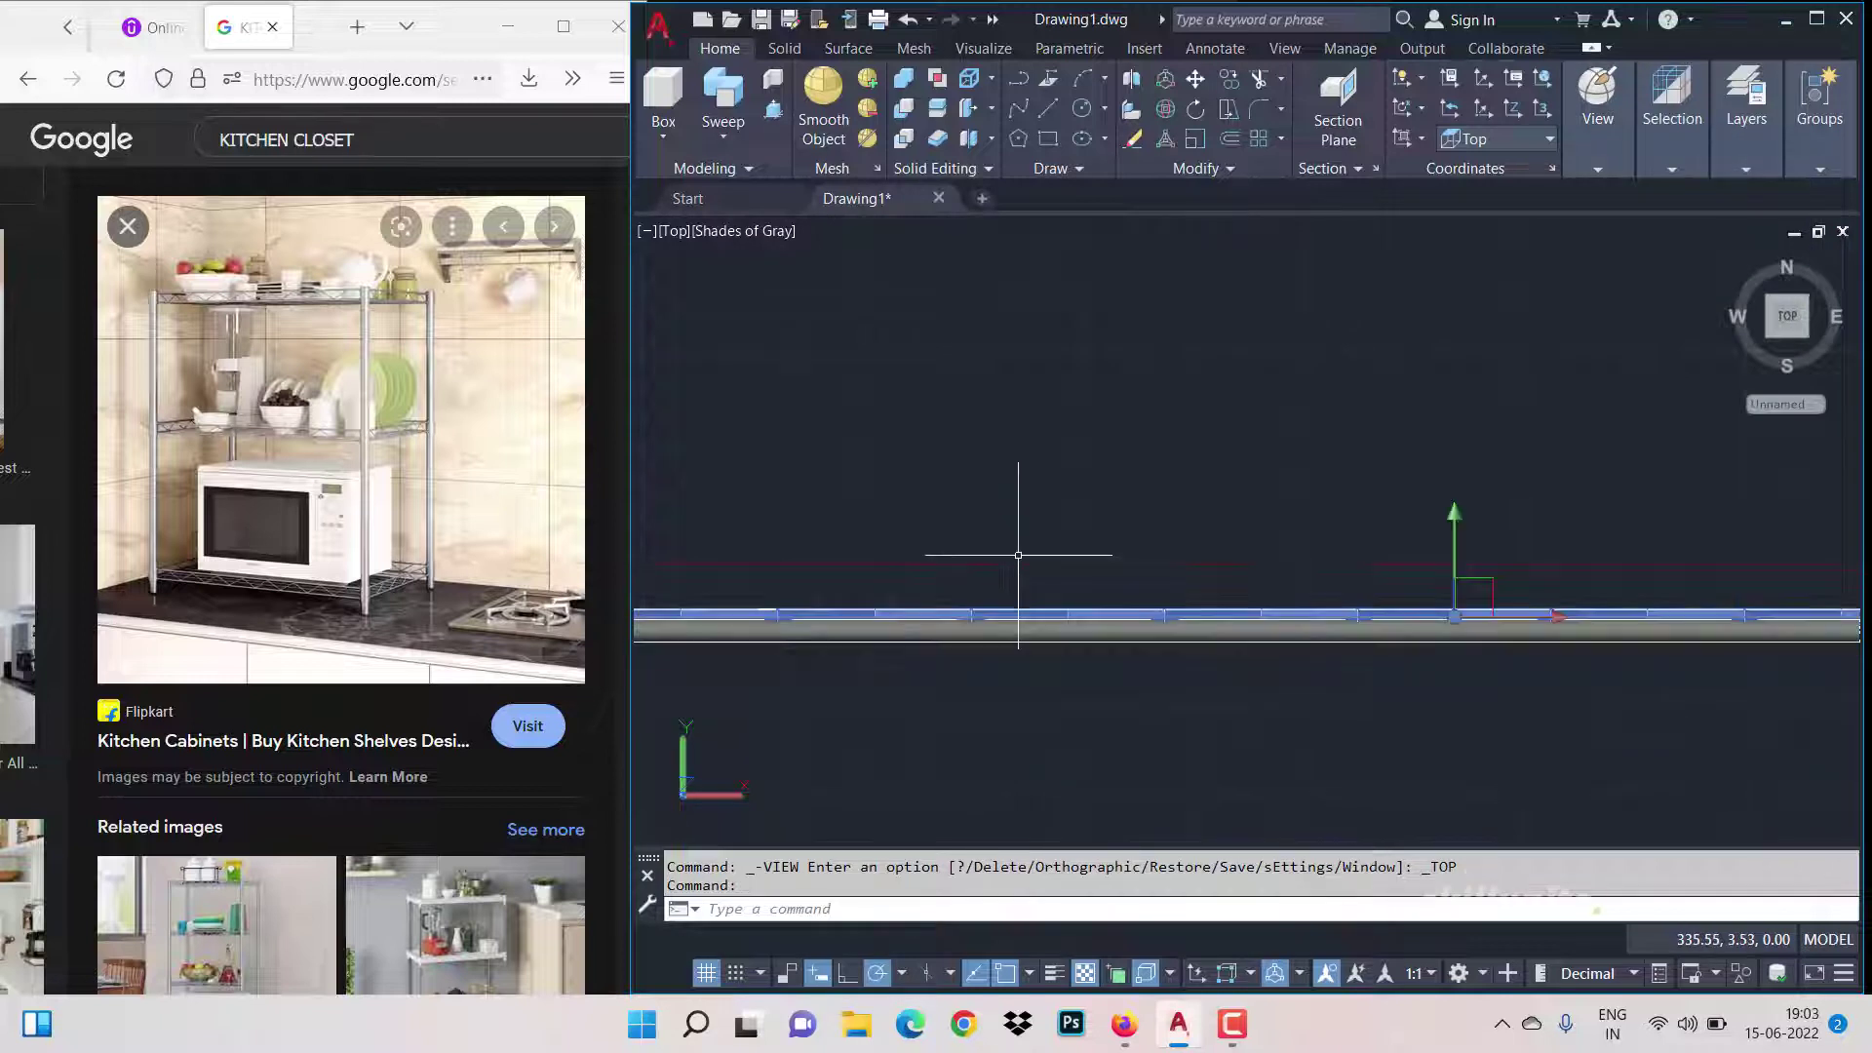
scroll(931, 712, "up", 1)
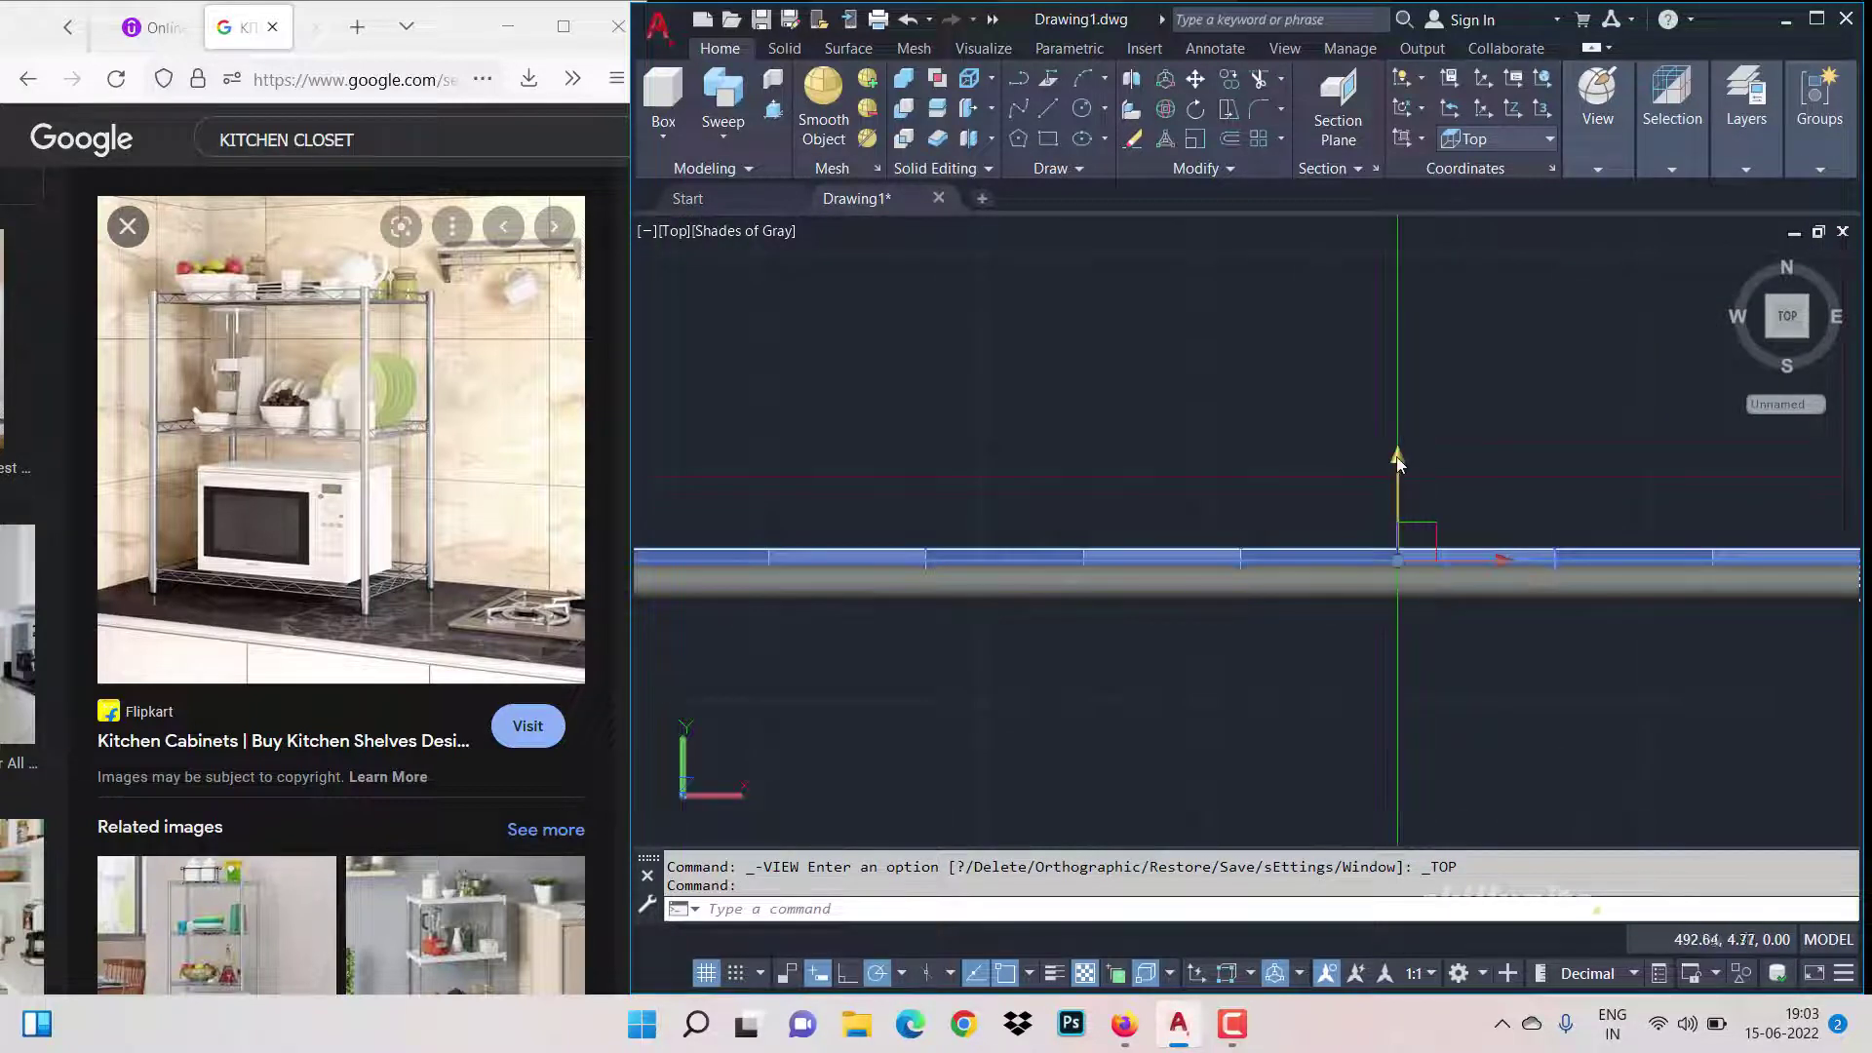
left_click(1397, 460)
type("8")
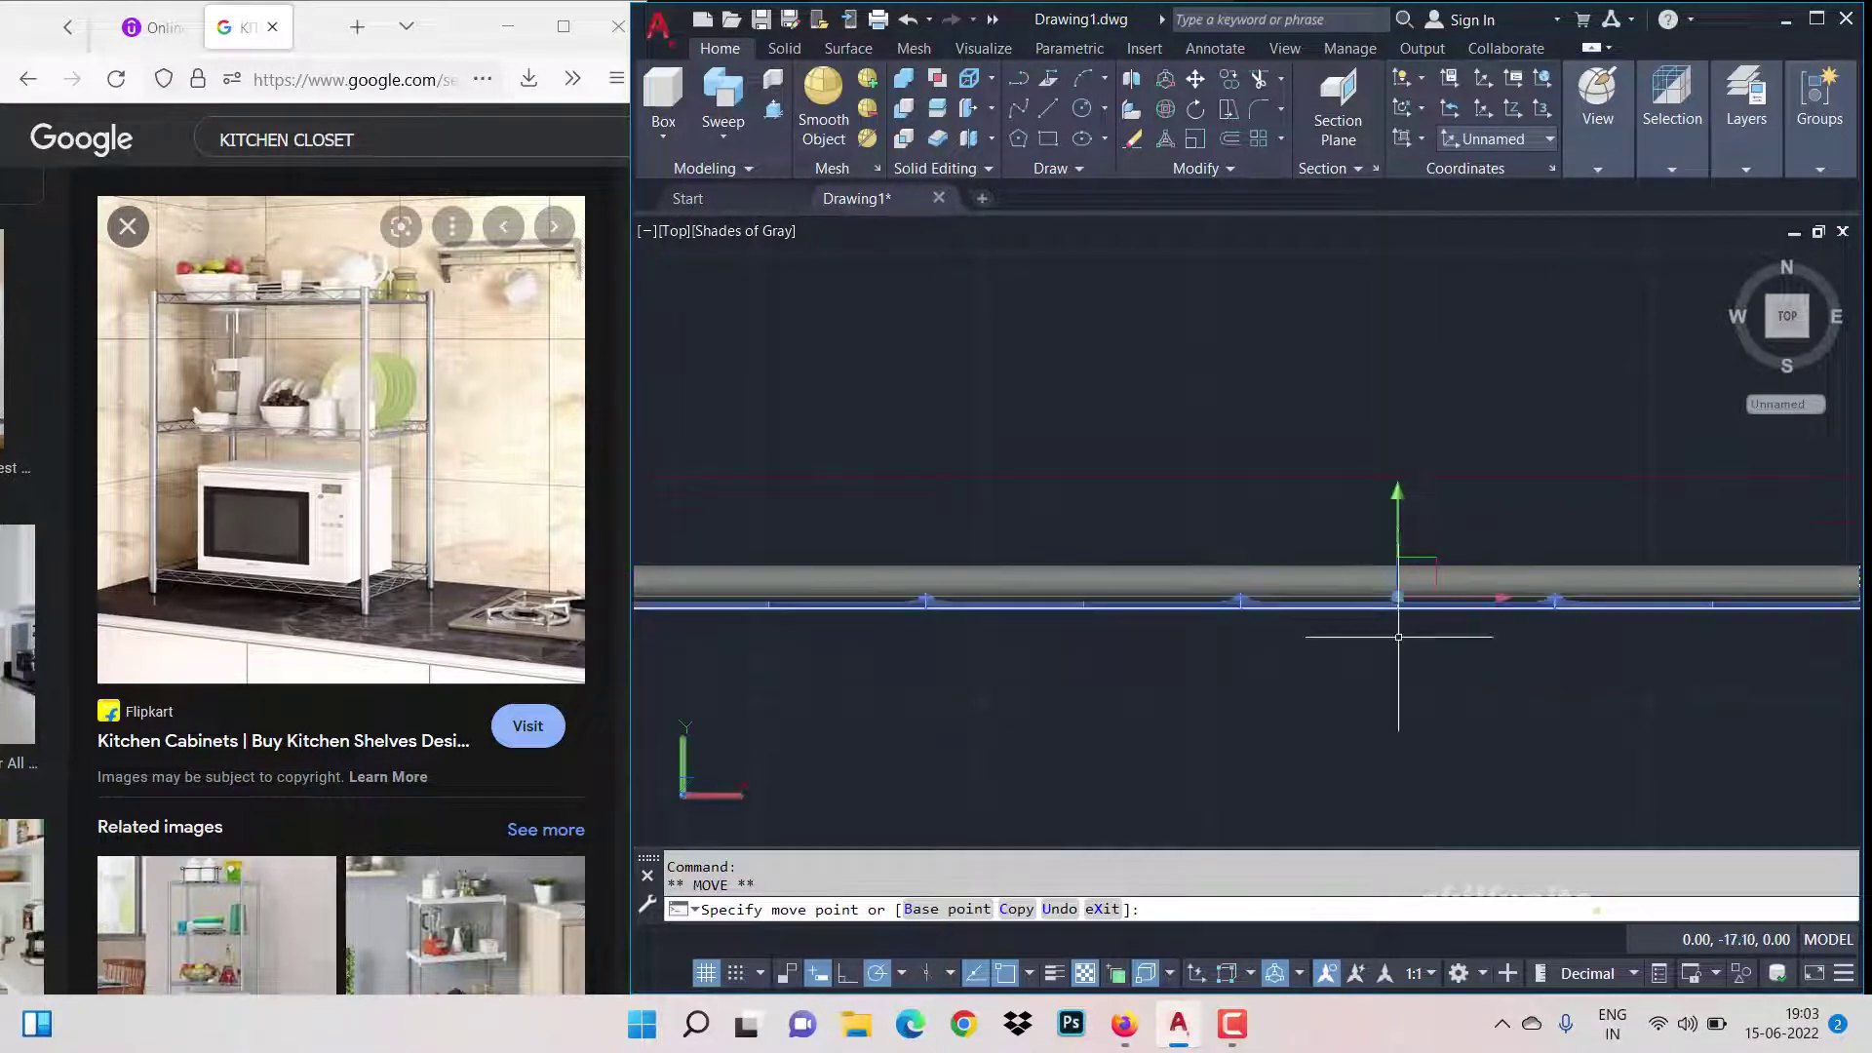
key("Return")
type("4")
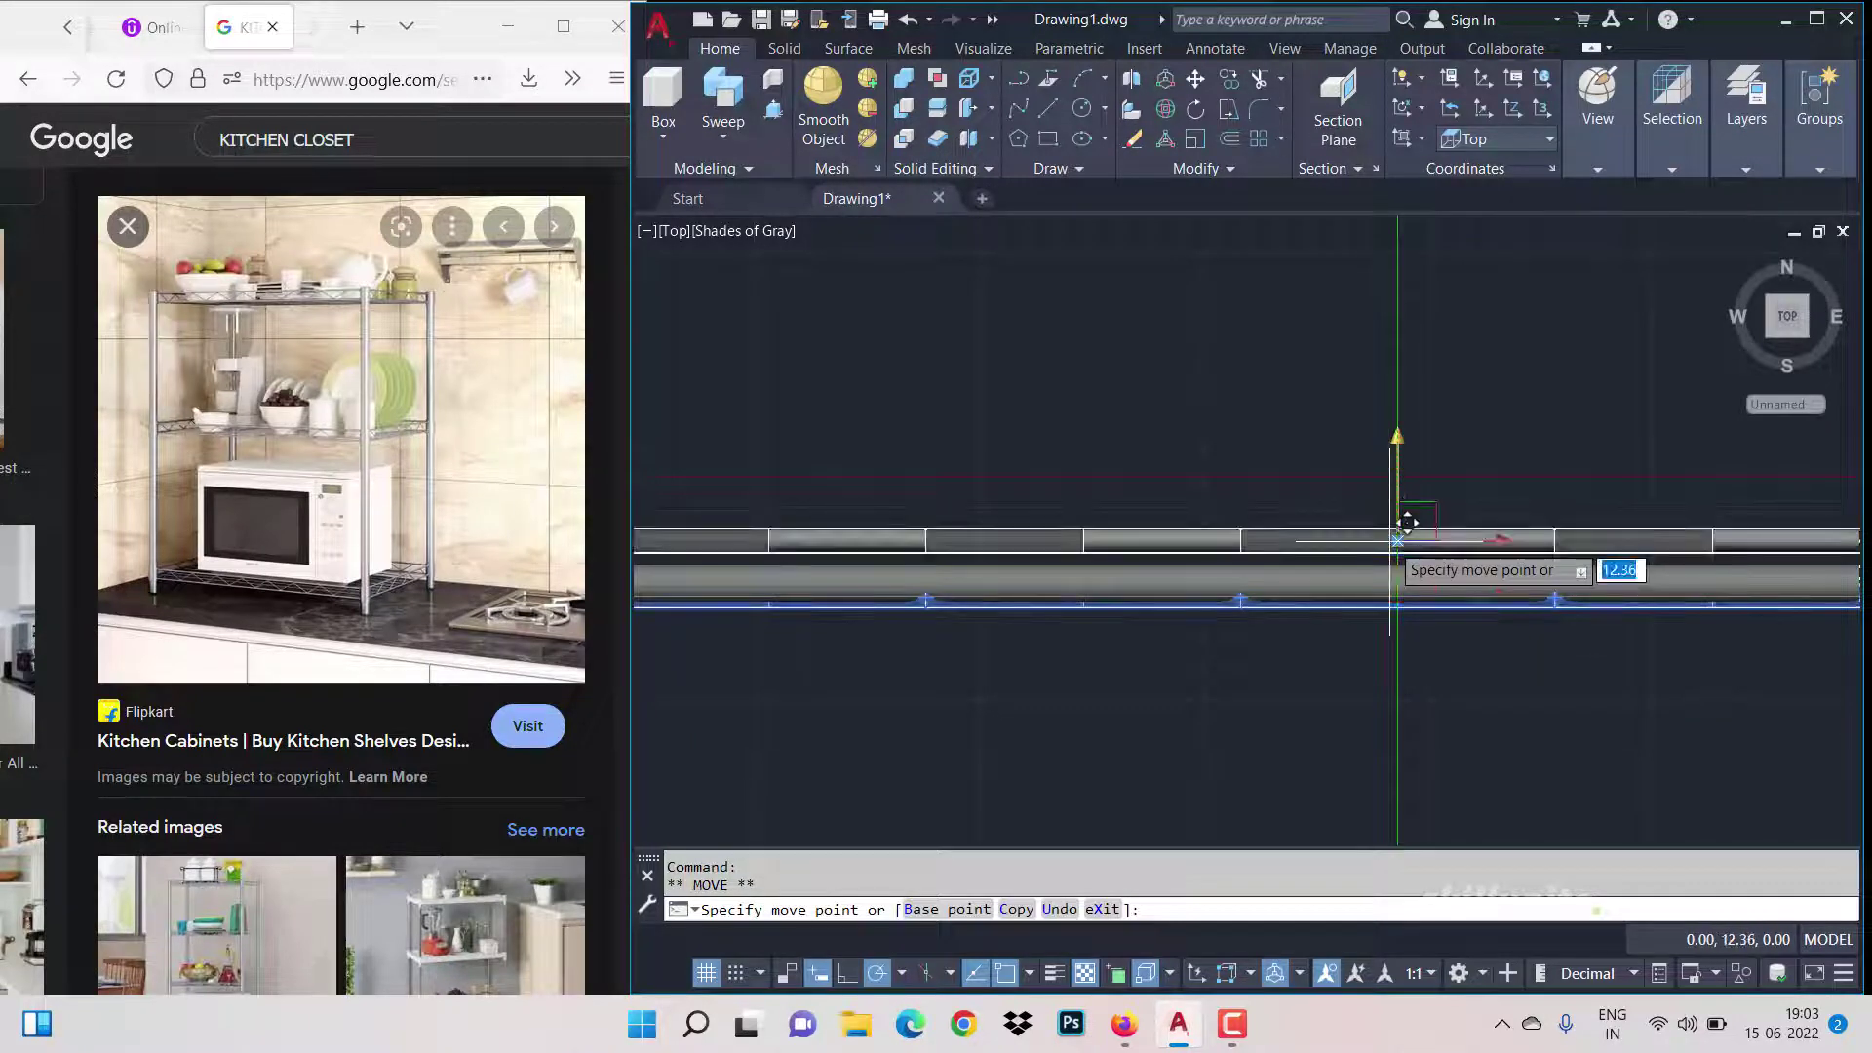
key("Return")
key("Escape")
Step: Examine the bracing's alignment with the shelf tubes in the Top view and in the home view
scroll(1344, 519, "down", 2)
scroll(1344, 519, "down", 6)
scroll(1146, 456, "up", 8)
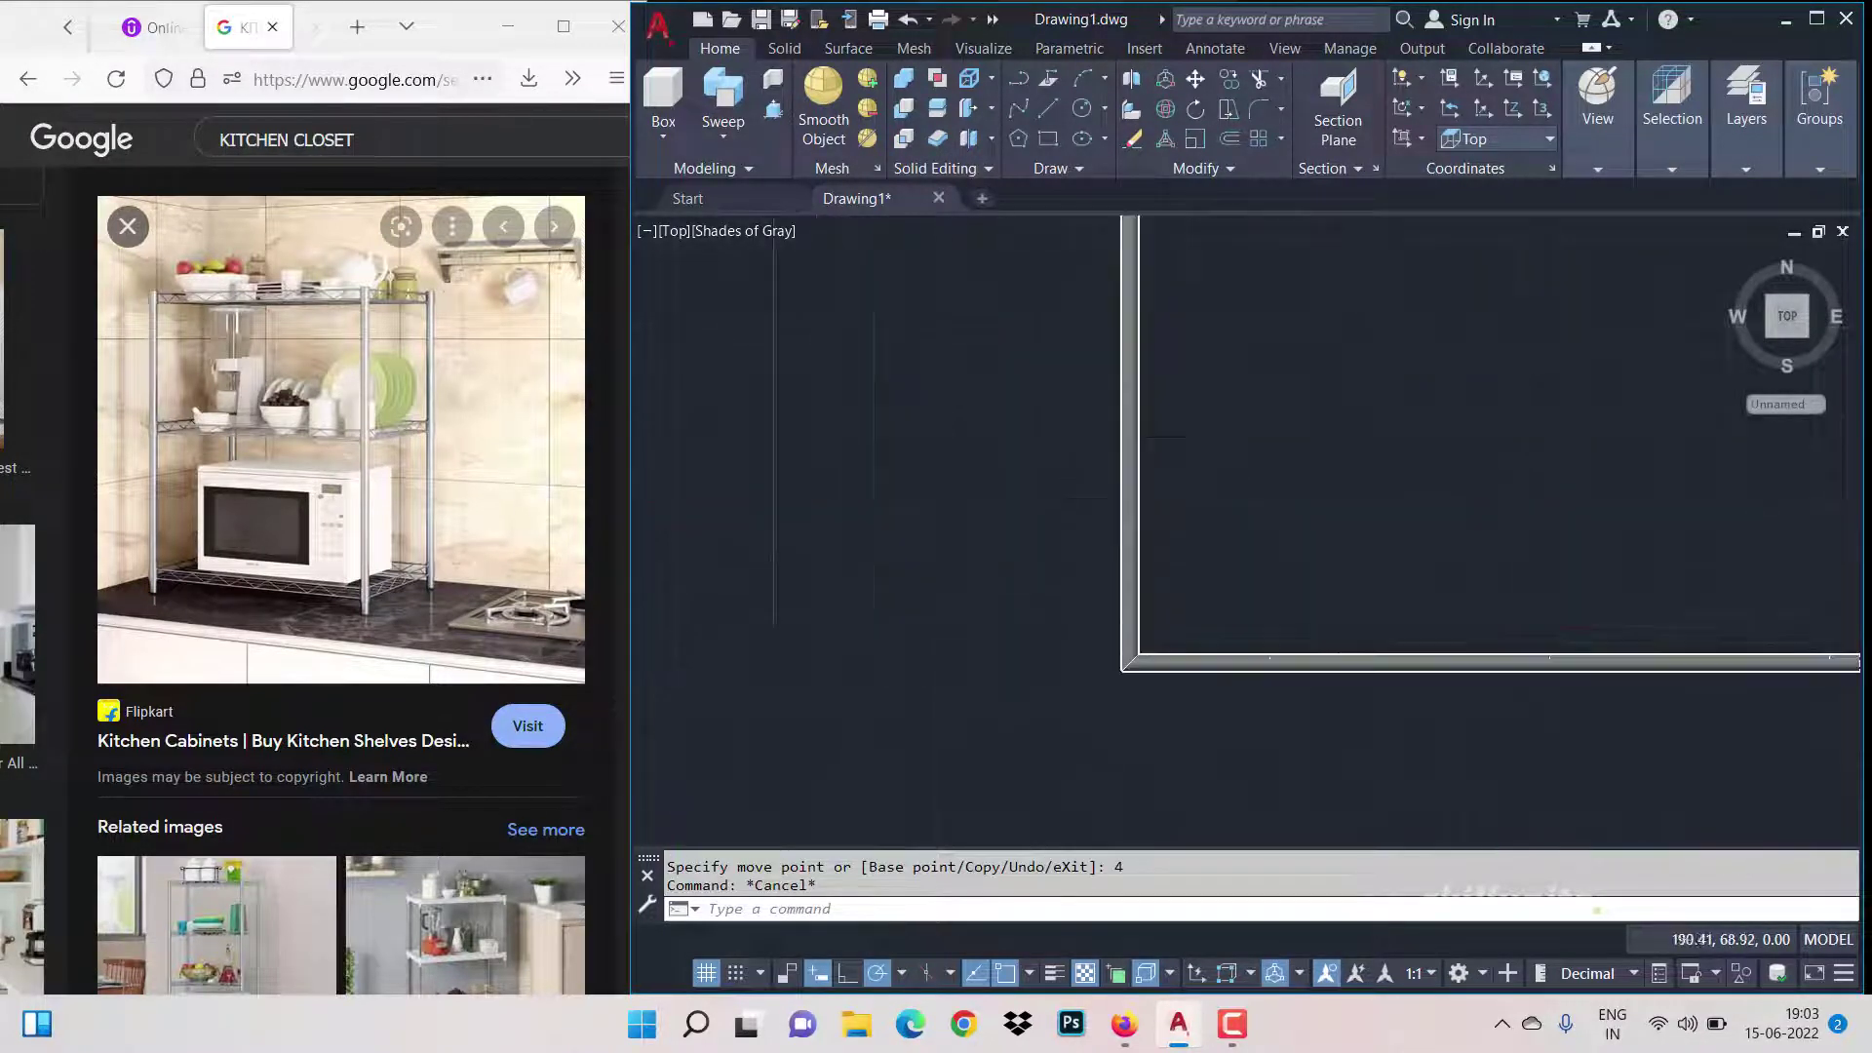
scroll(1145, 477, "down", 5)
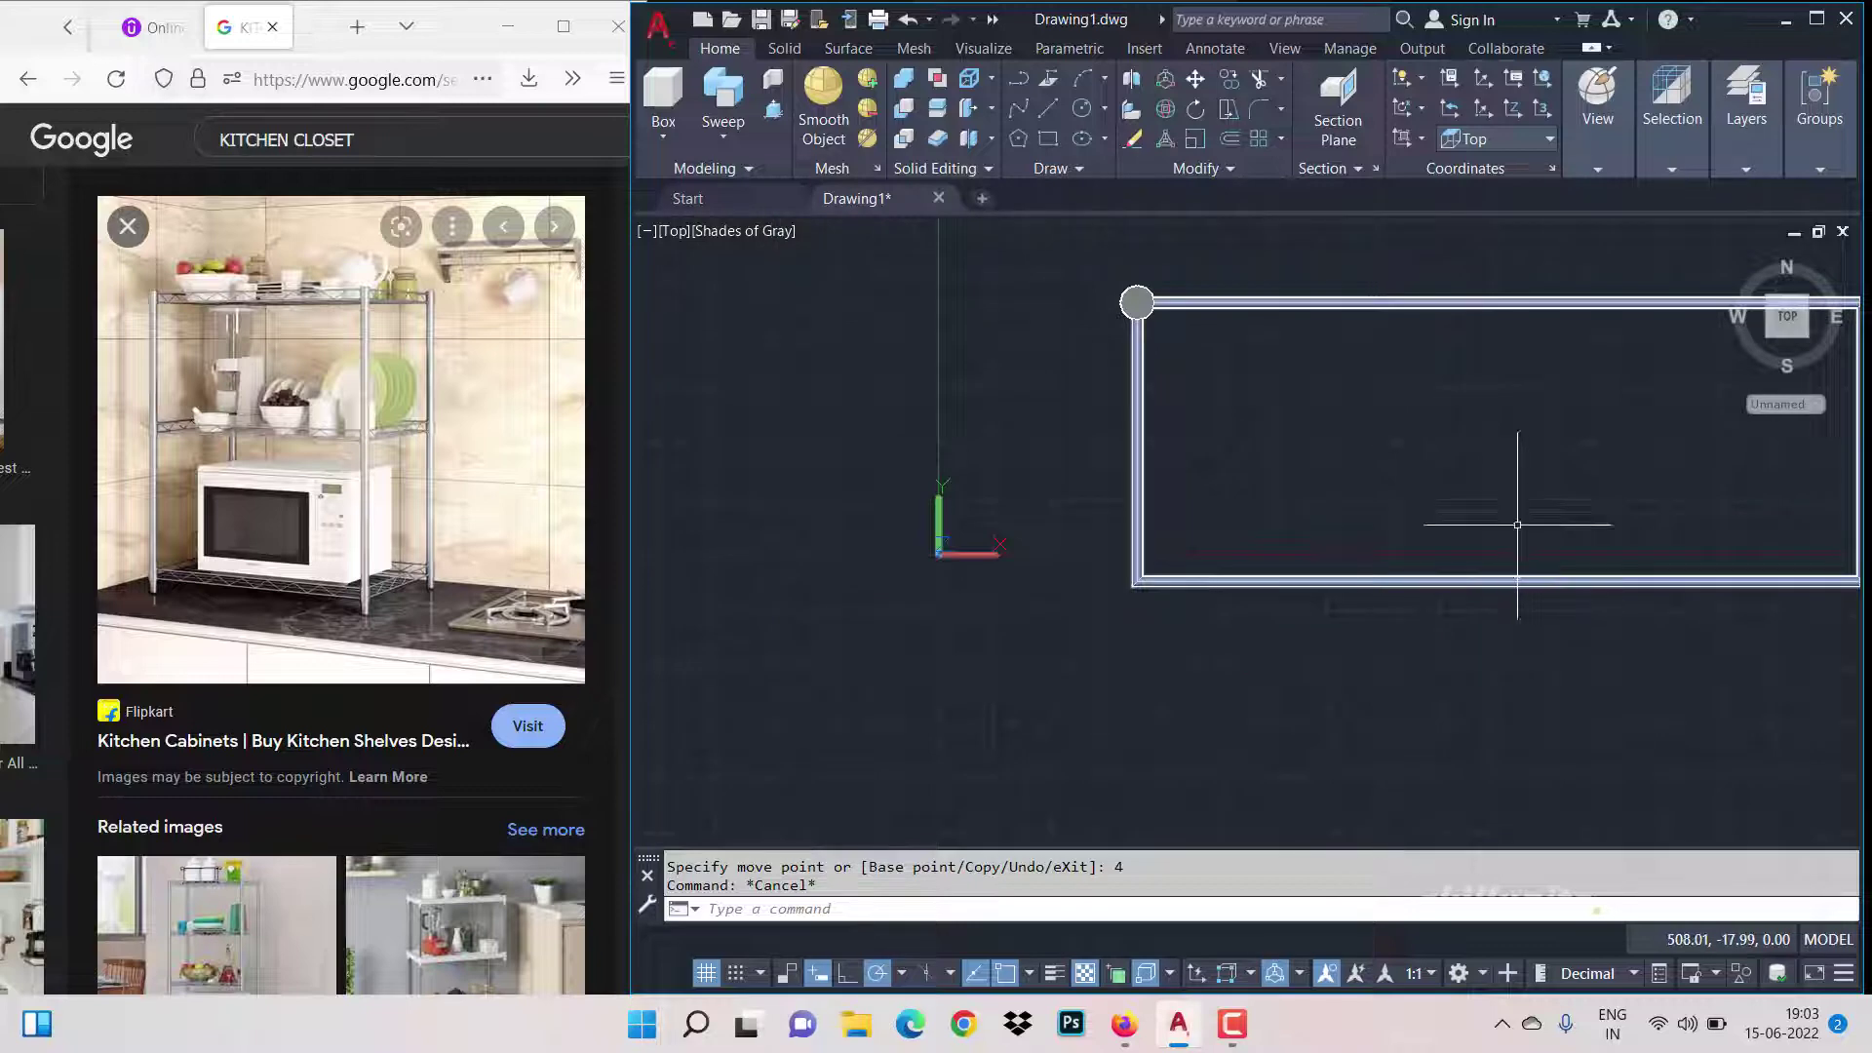
left_click(1549, 427)
left_click(1496, 406)
left_click(1735, 257)
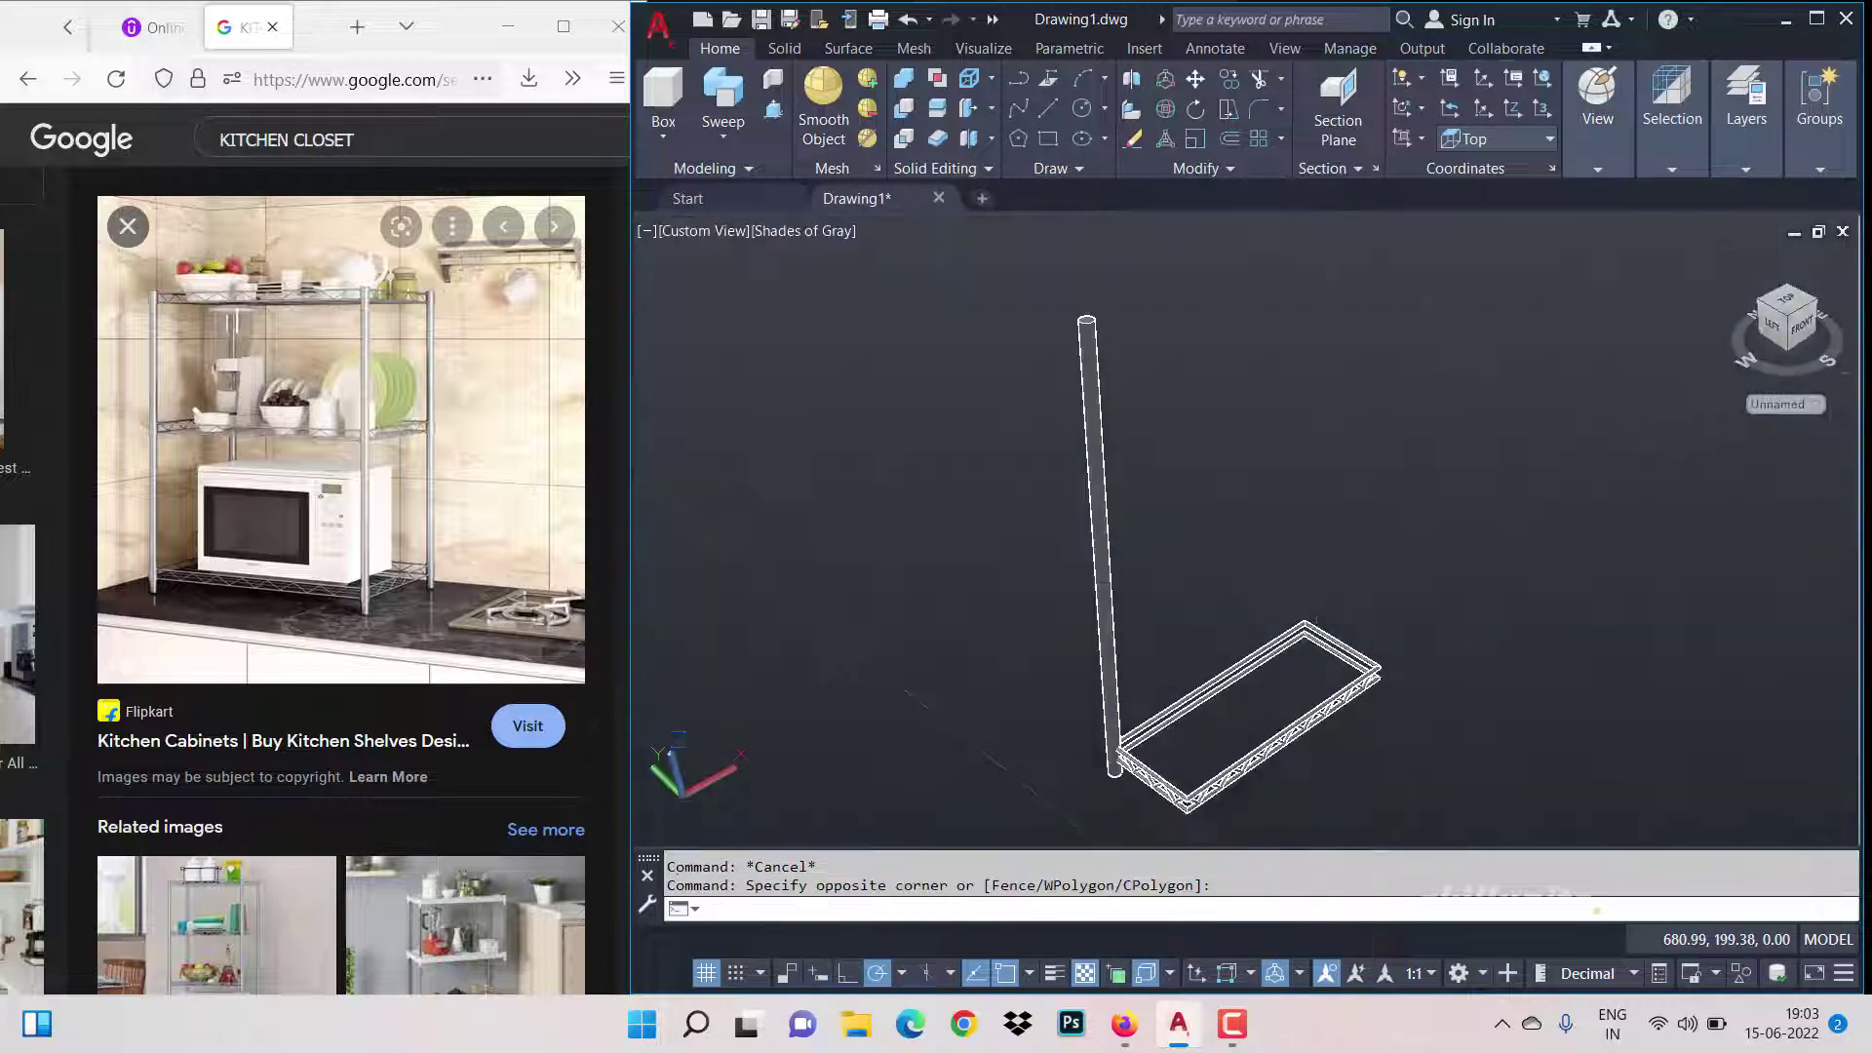
scroll(1219, 634, "up", 3)
scroll(1214, 663, "down", 5)
scroll(1214, 688, "up", 2)
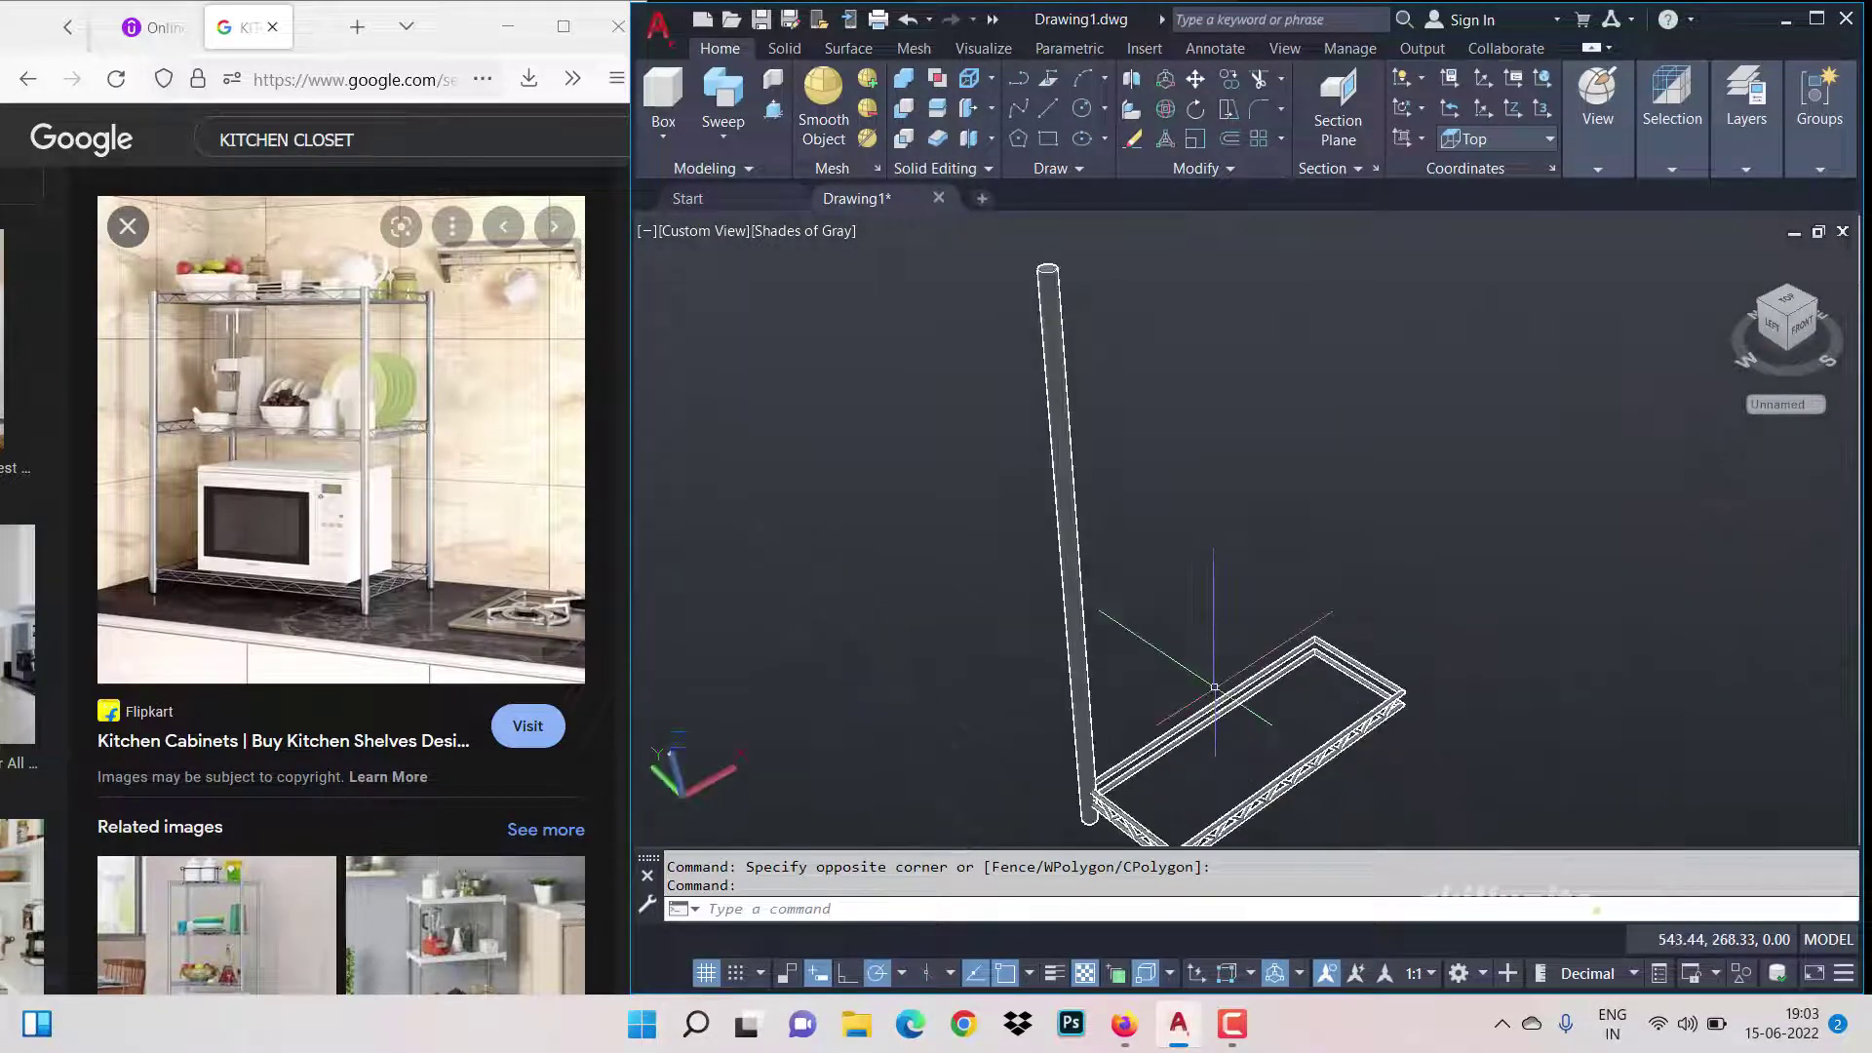
type("MI")
key("Return")
scroll(1317, 731, "up", 1)
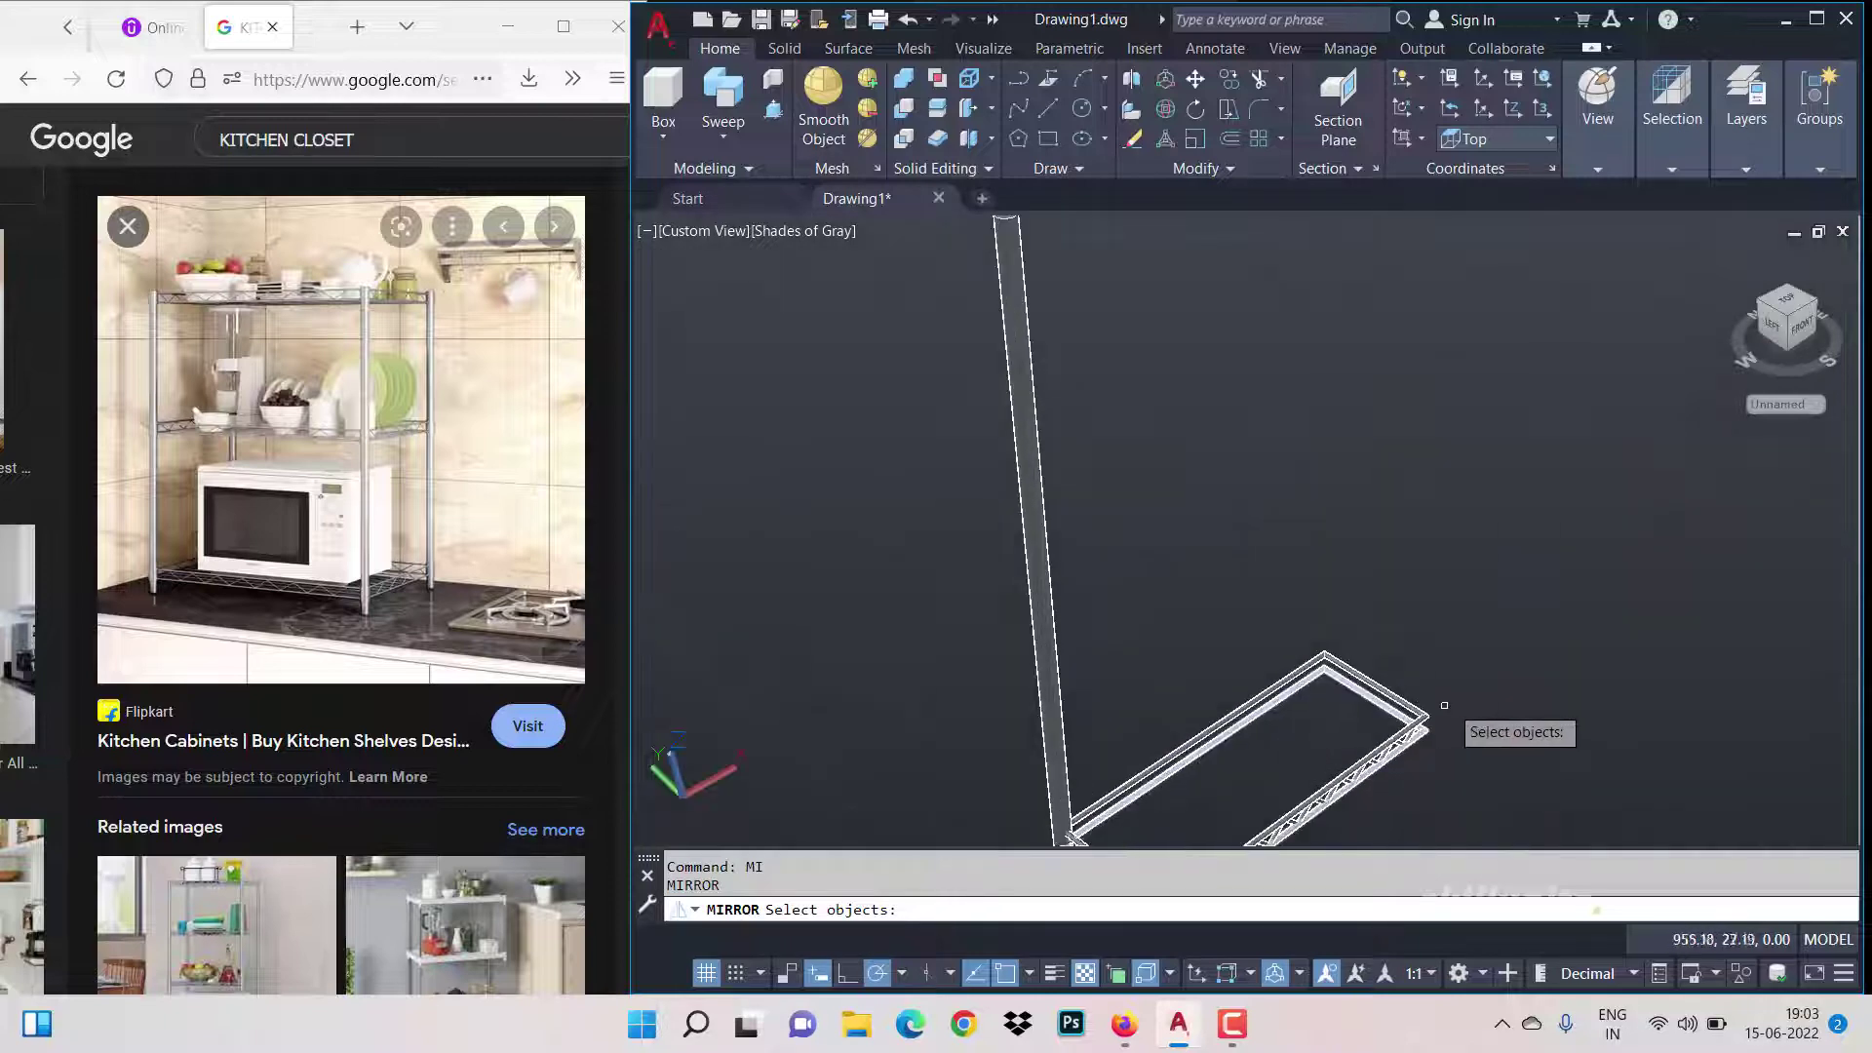
left_click(1729, 259)
right_click(1729, 257)
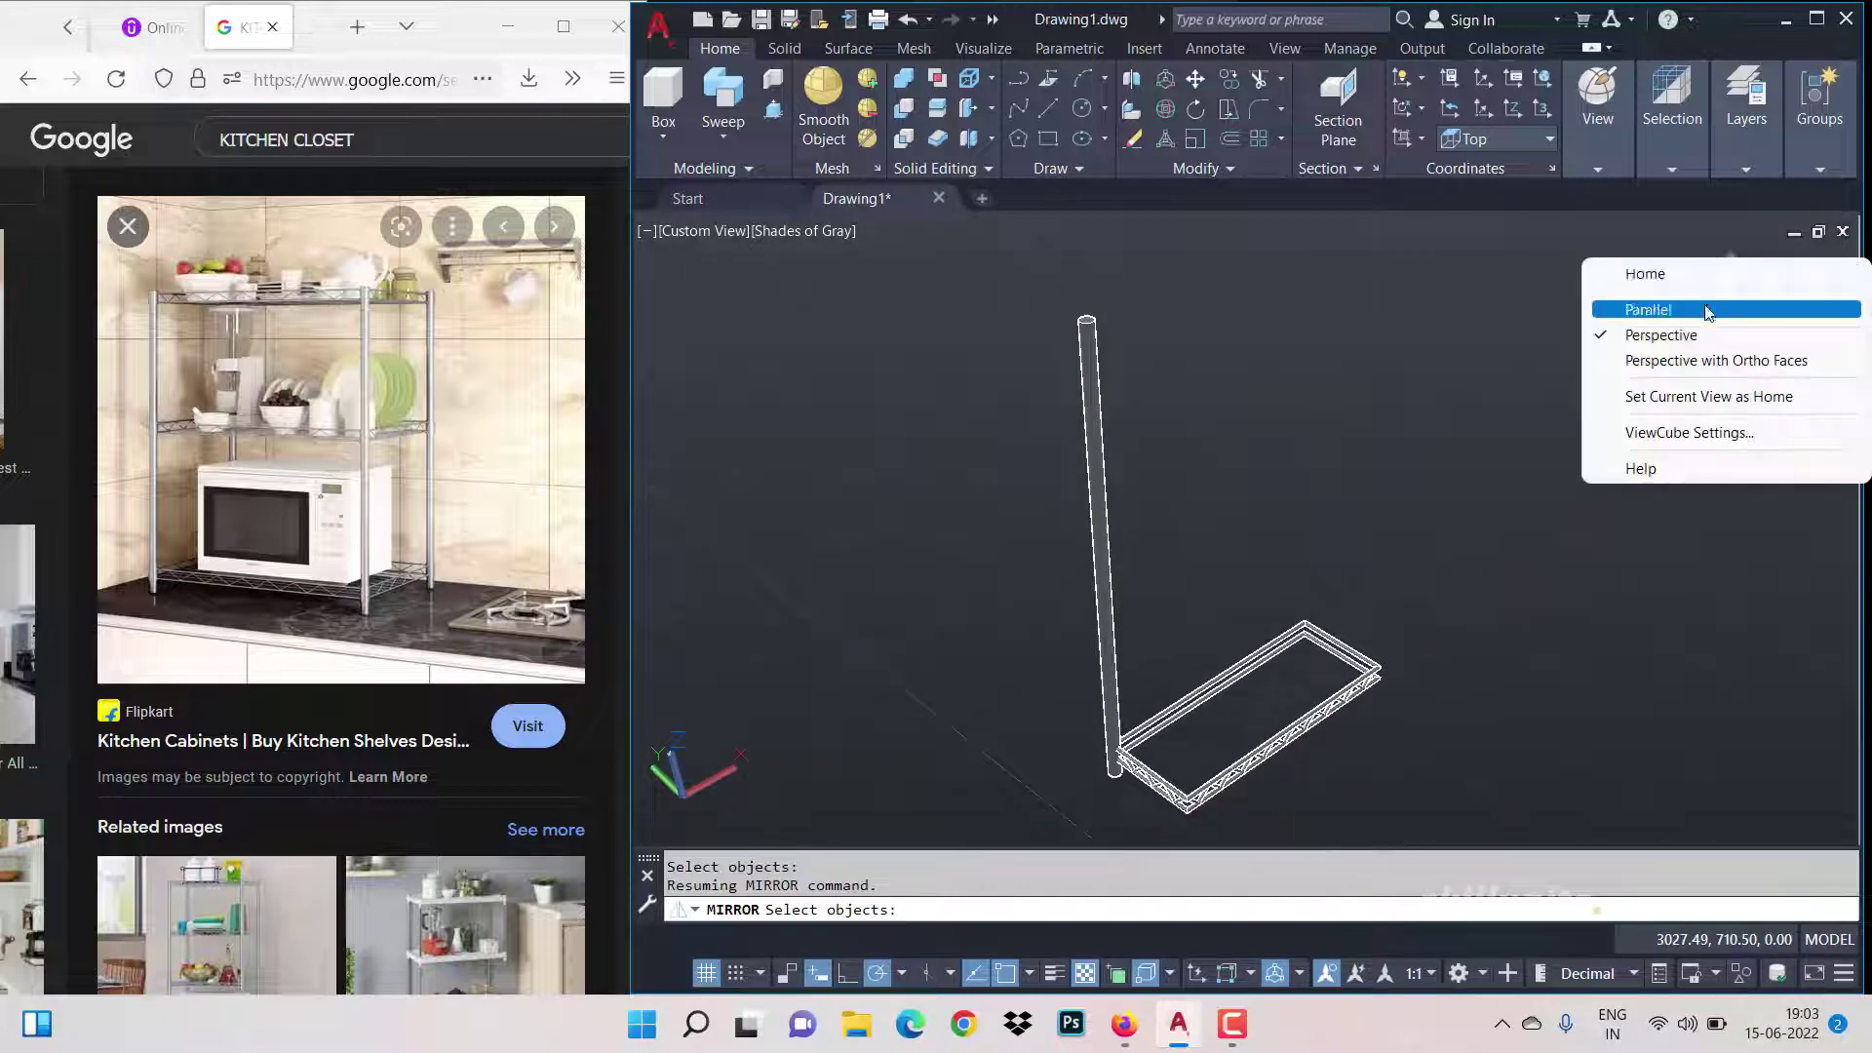
left_click(1707, 310)
scroll(1395, 615, "up", 4)
left_click(1526, 458)
key("Return")
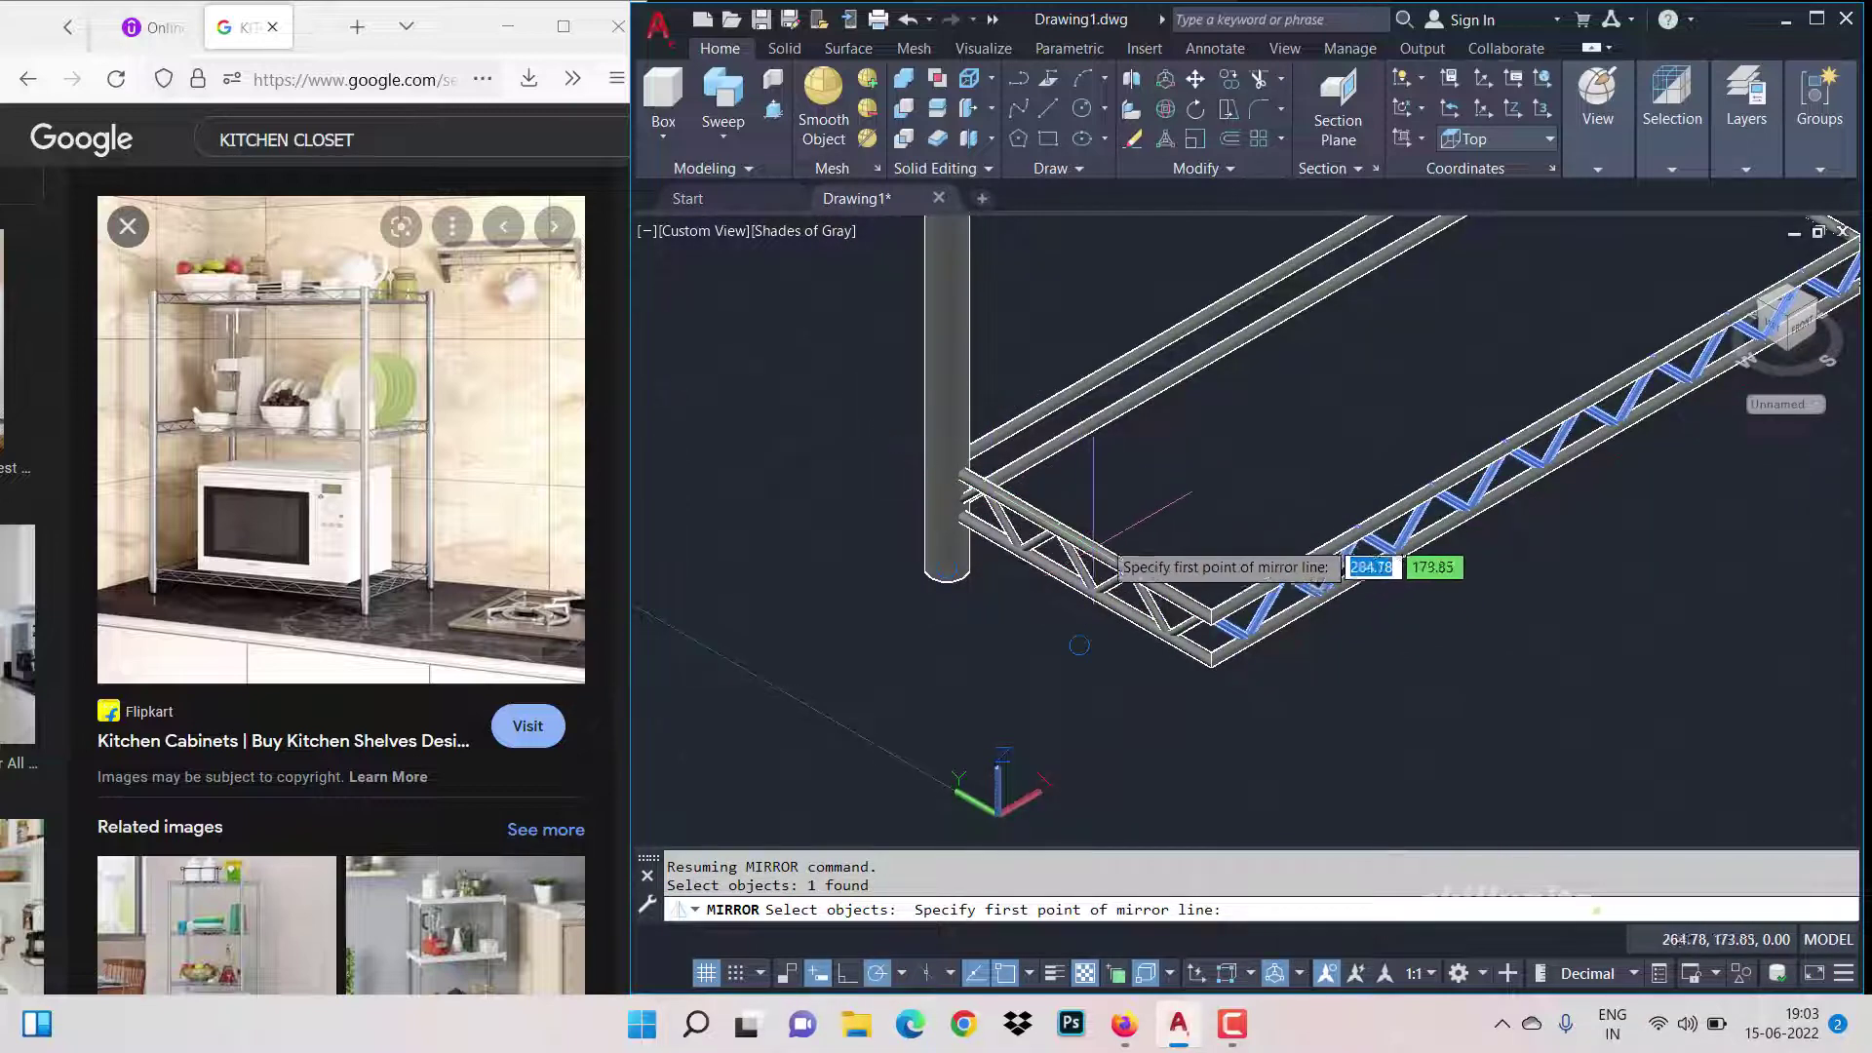
key("Escape")
Step: In the Top view, draw a straight line from the corner post's centre along the shelf's short side
left_click(1597, 169)
left_click(1602, 226)
left_click(1603, 240)
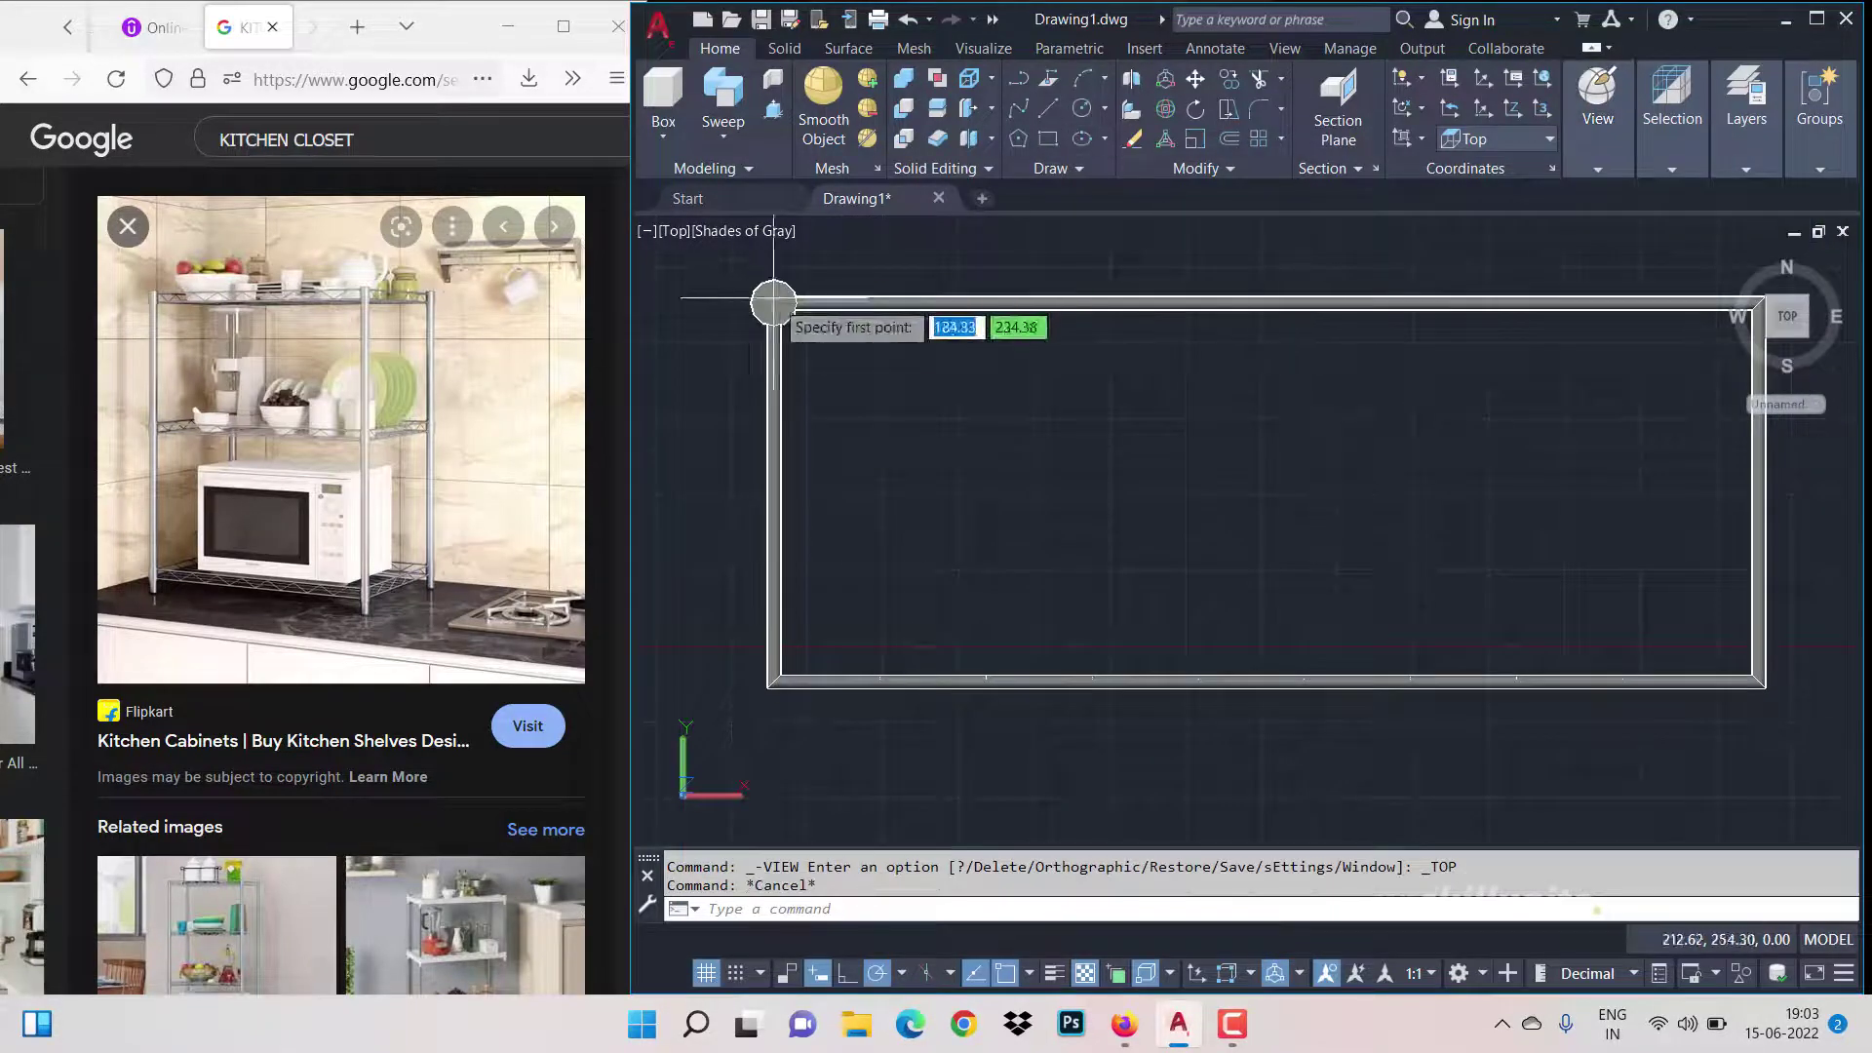
left_click(773, 303)
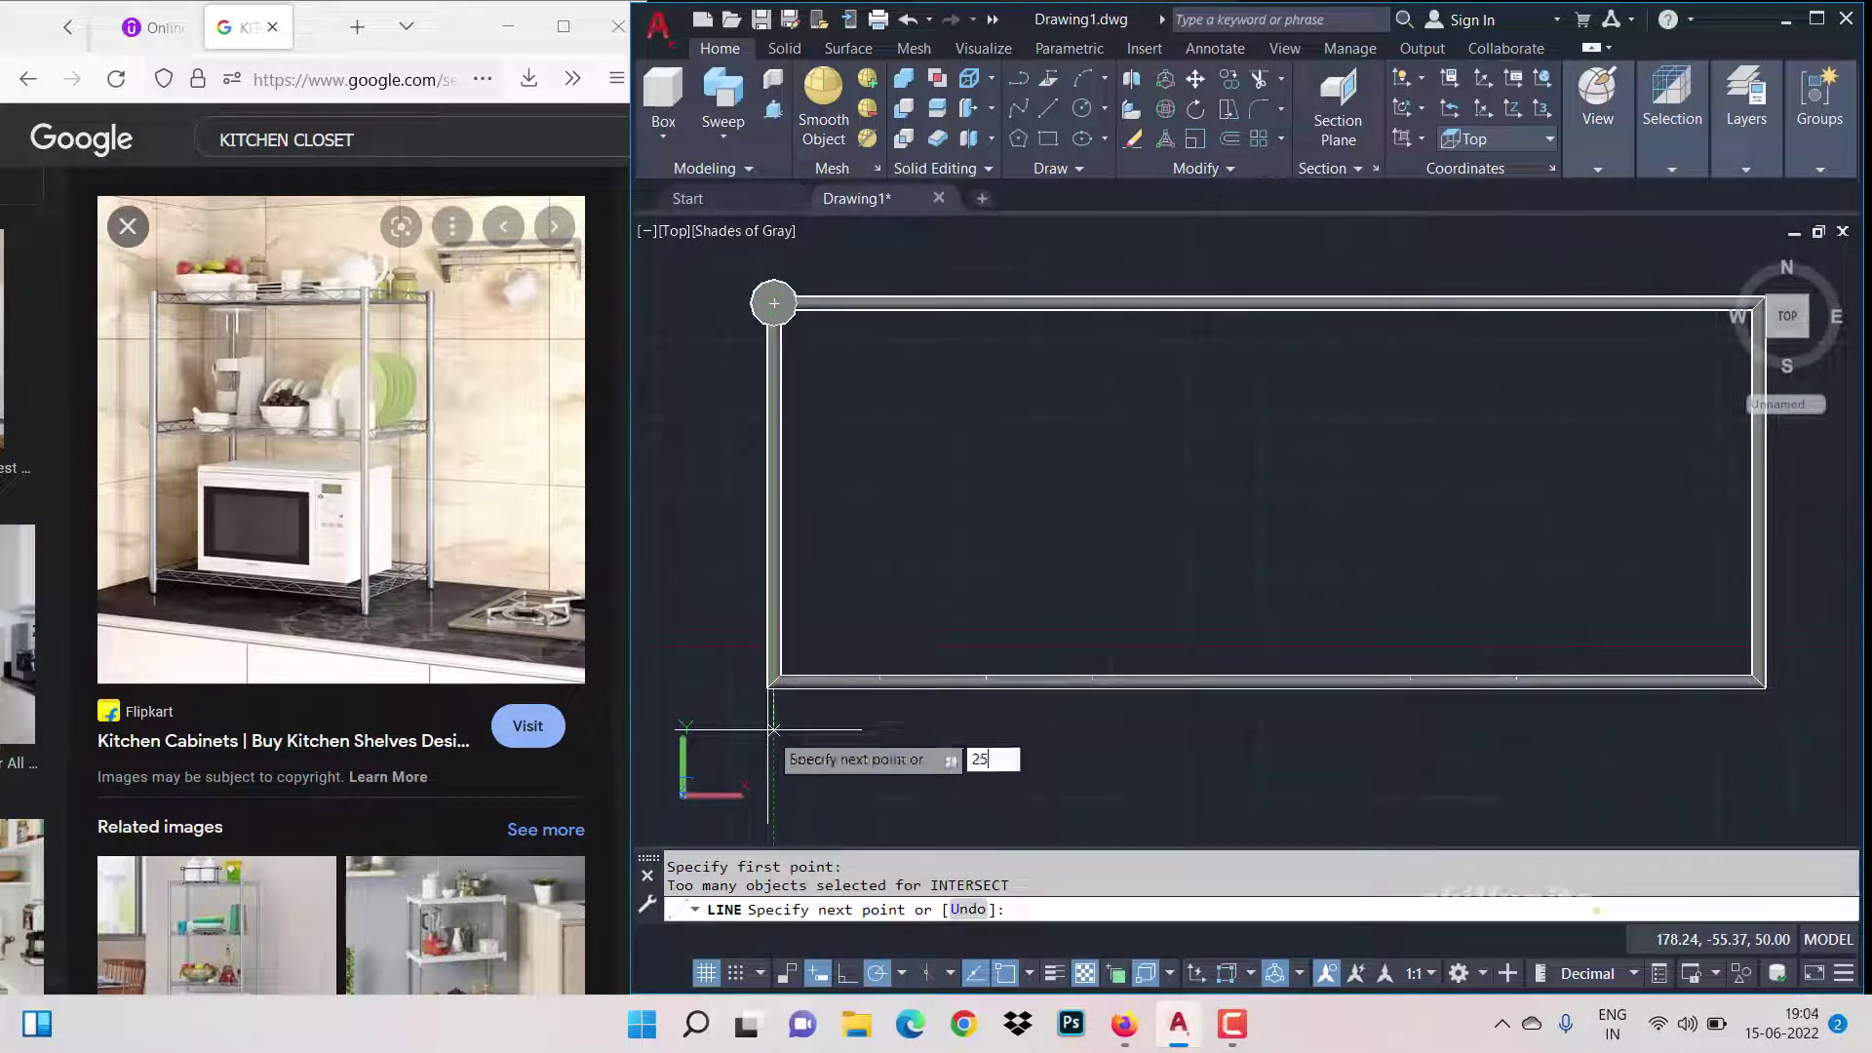
key("Return")
key("Return")
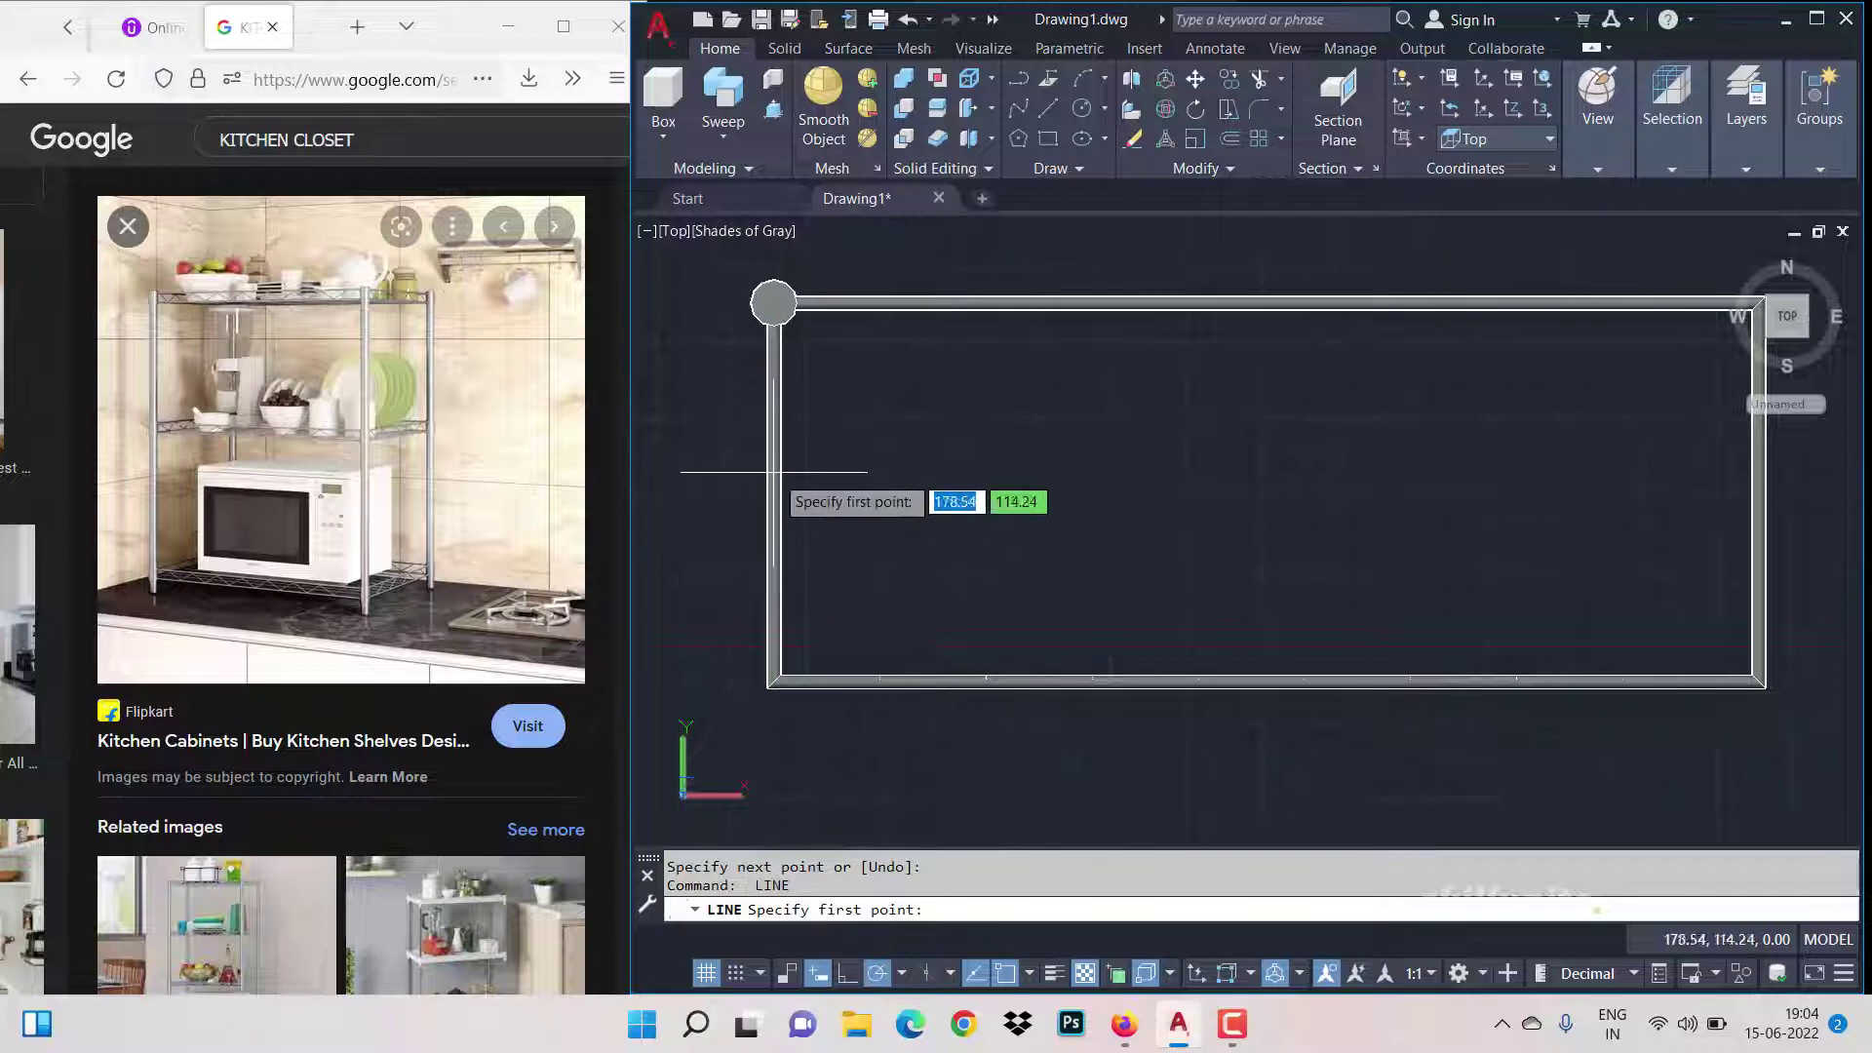
Step: Switch to 2D Wireframe and draw a lengthwise centreline across the shelf from the midpoint of the short side tube
left_click(1597, 170)
left_click(1638, 203)
left_click(1502, 244)
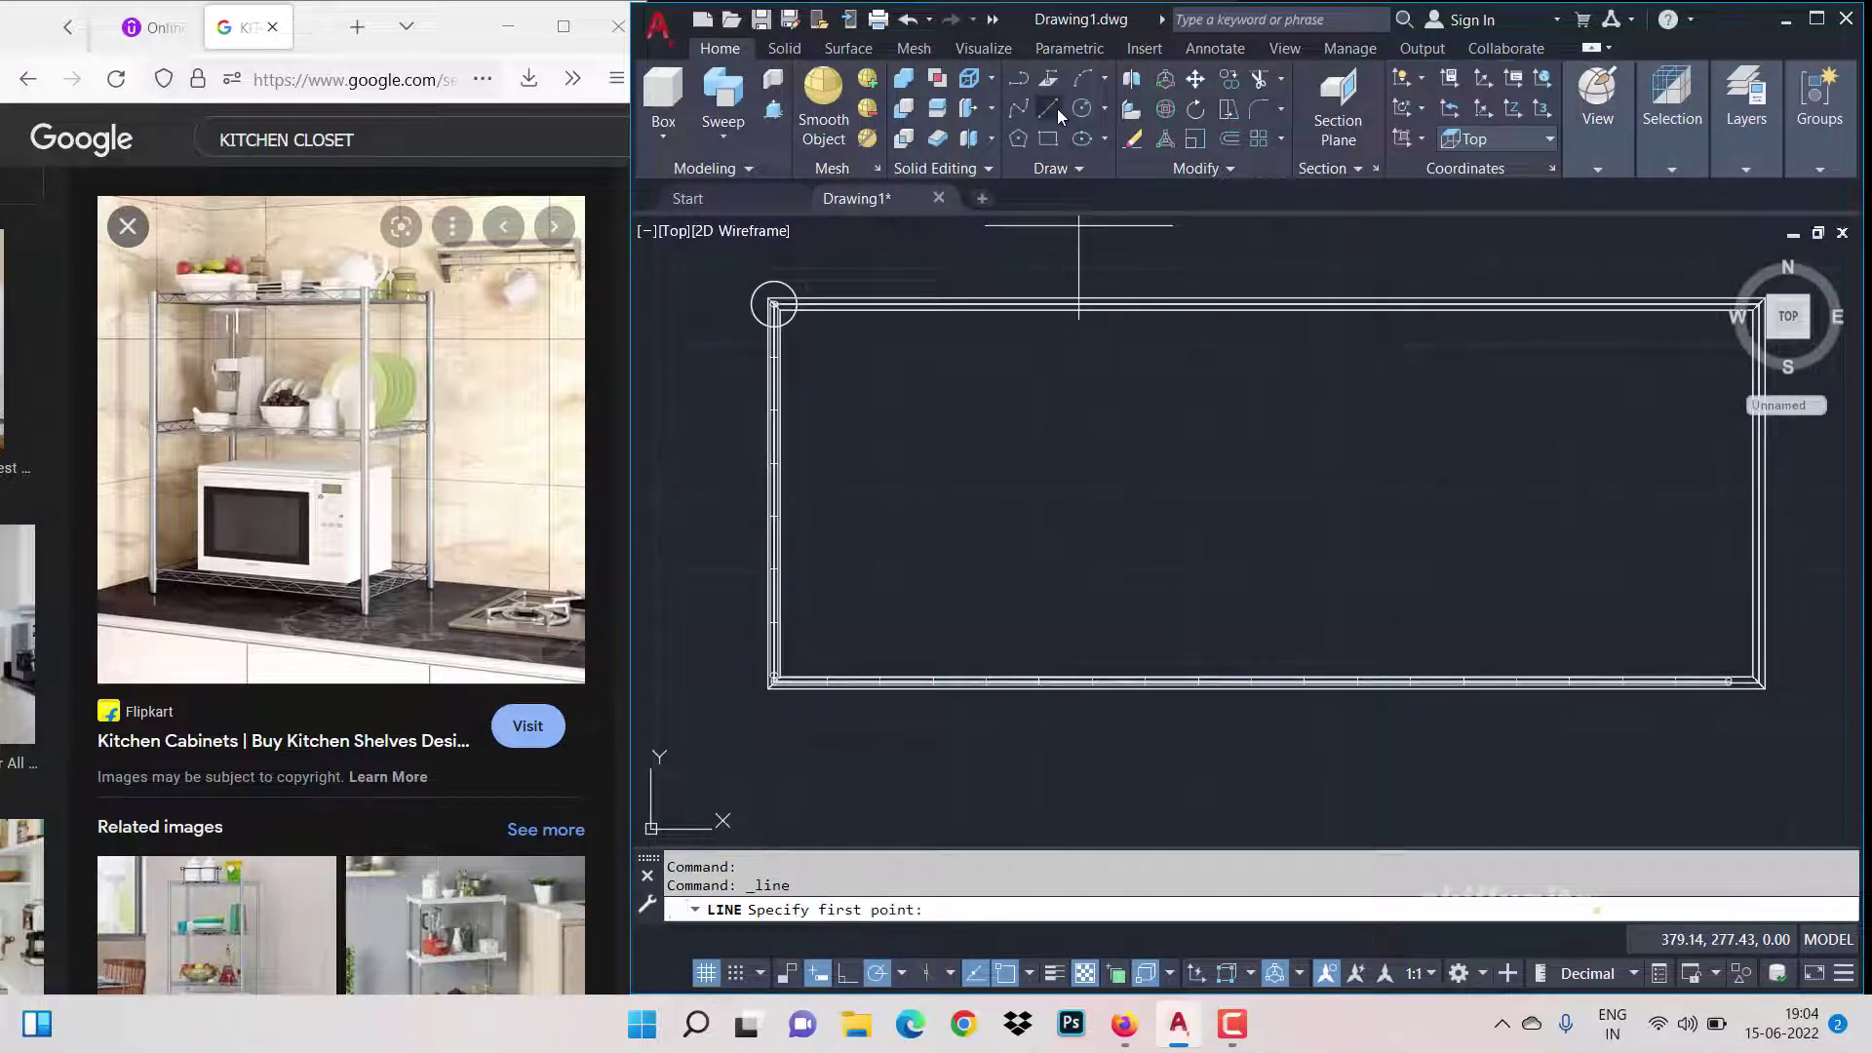
left_click(778, 493)
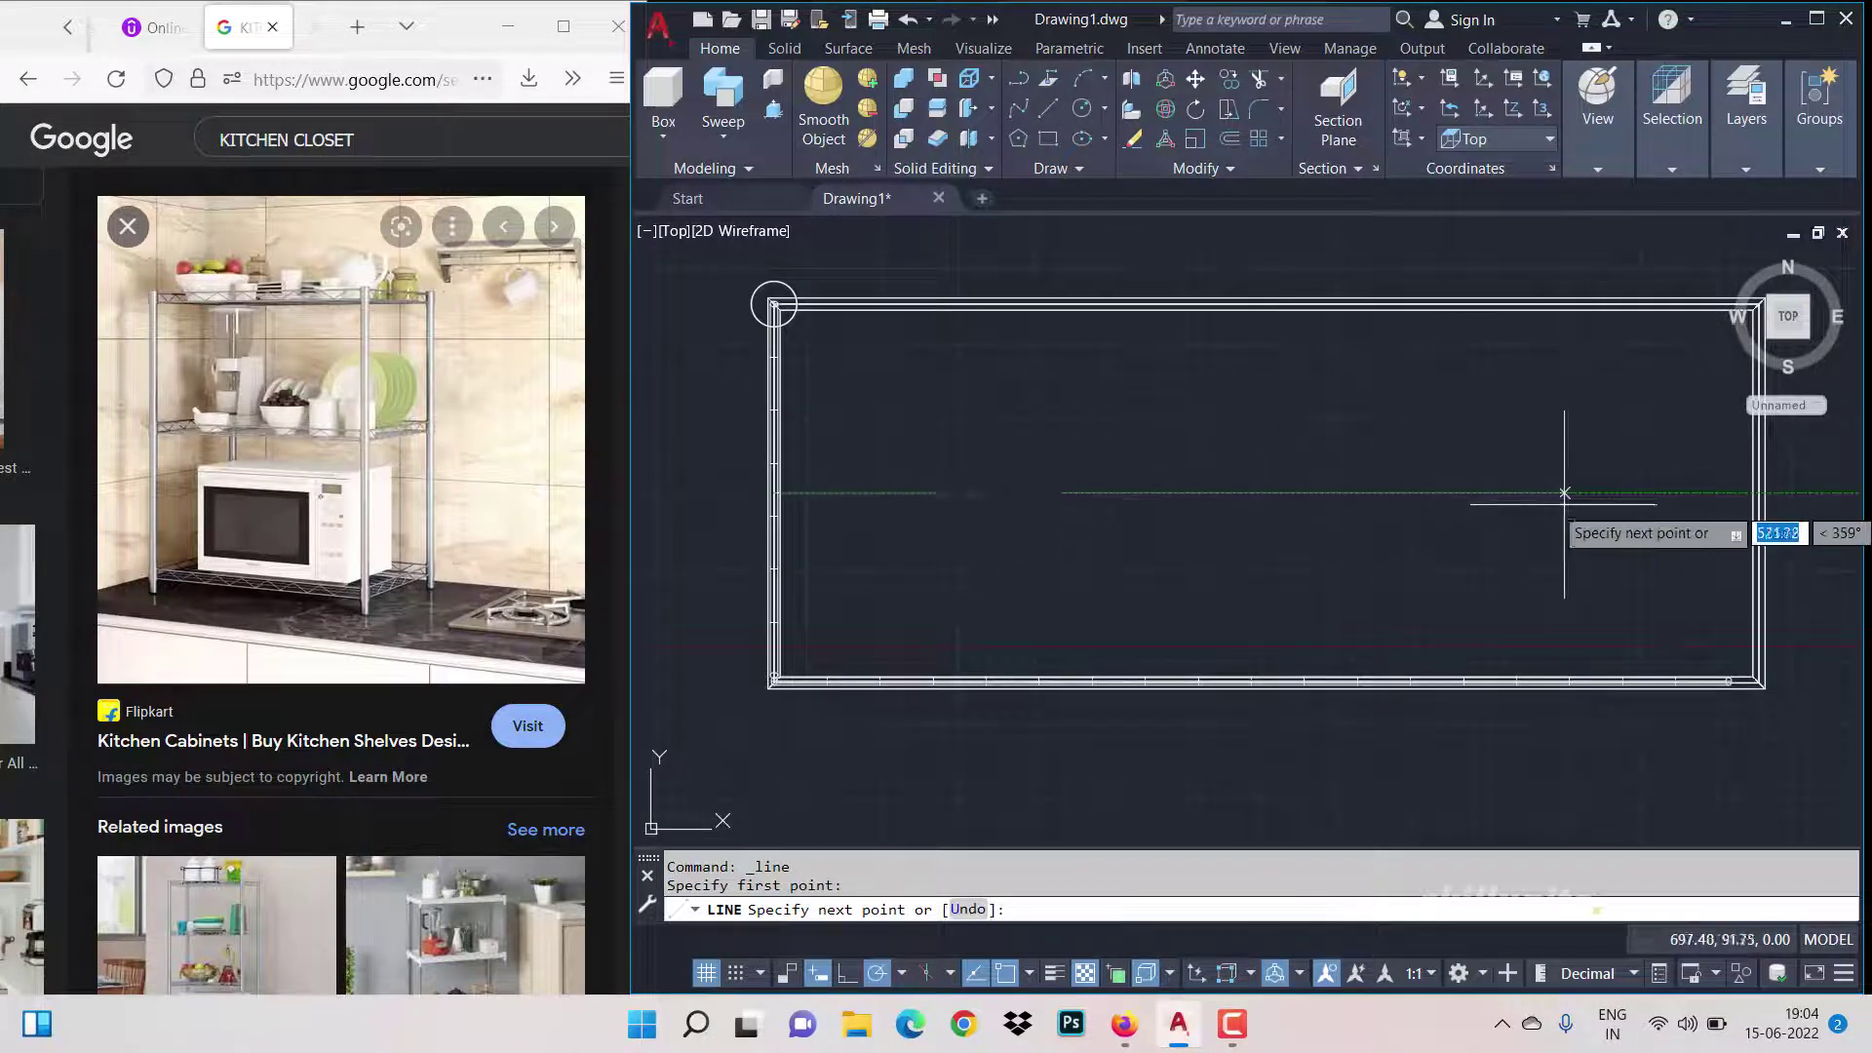
left_click(1572, 493)
key("Return")
left_click(1588, 144)
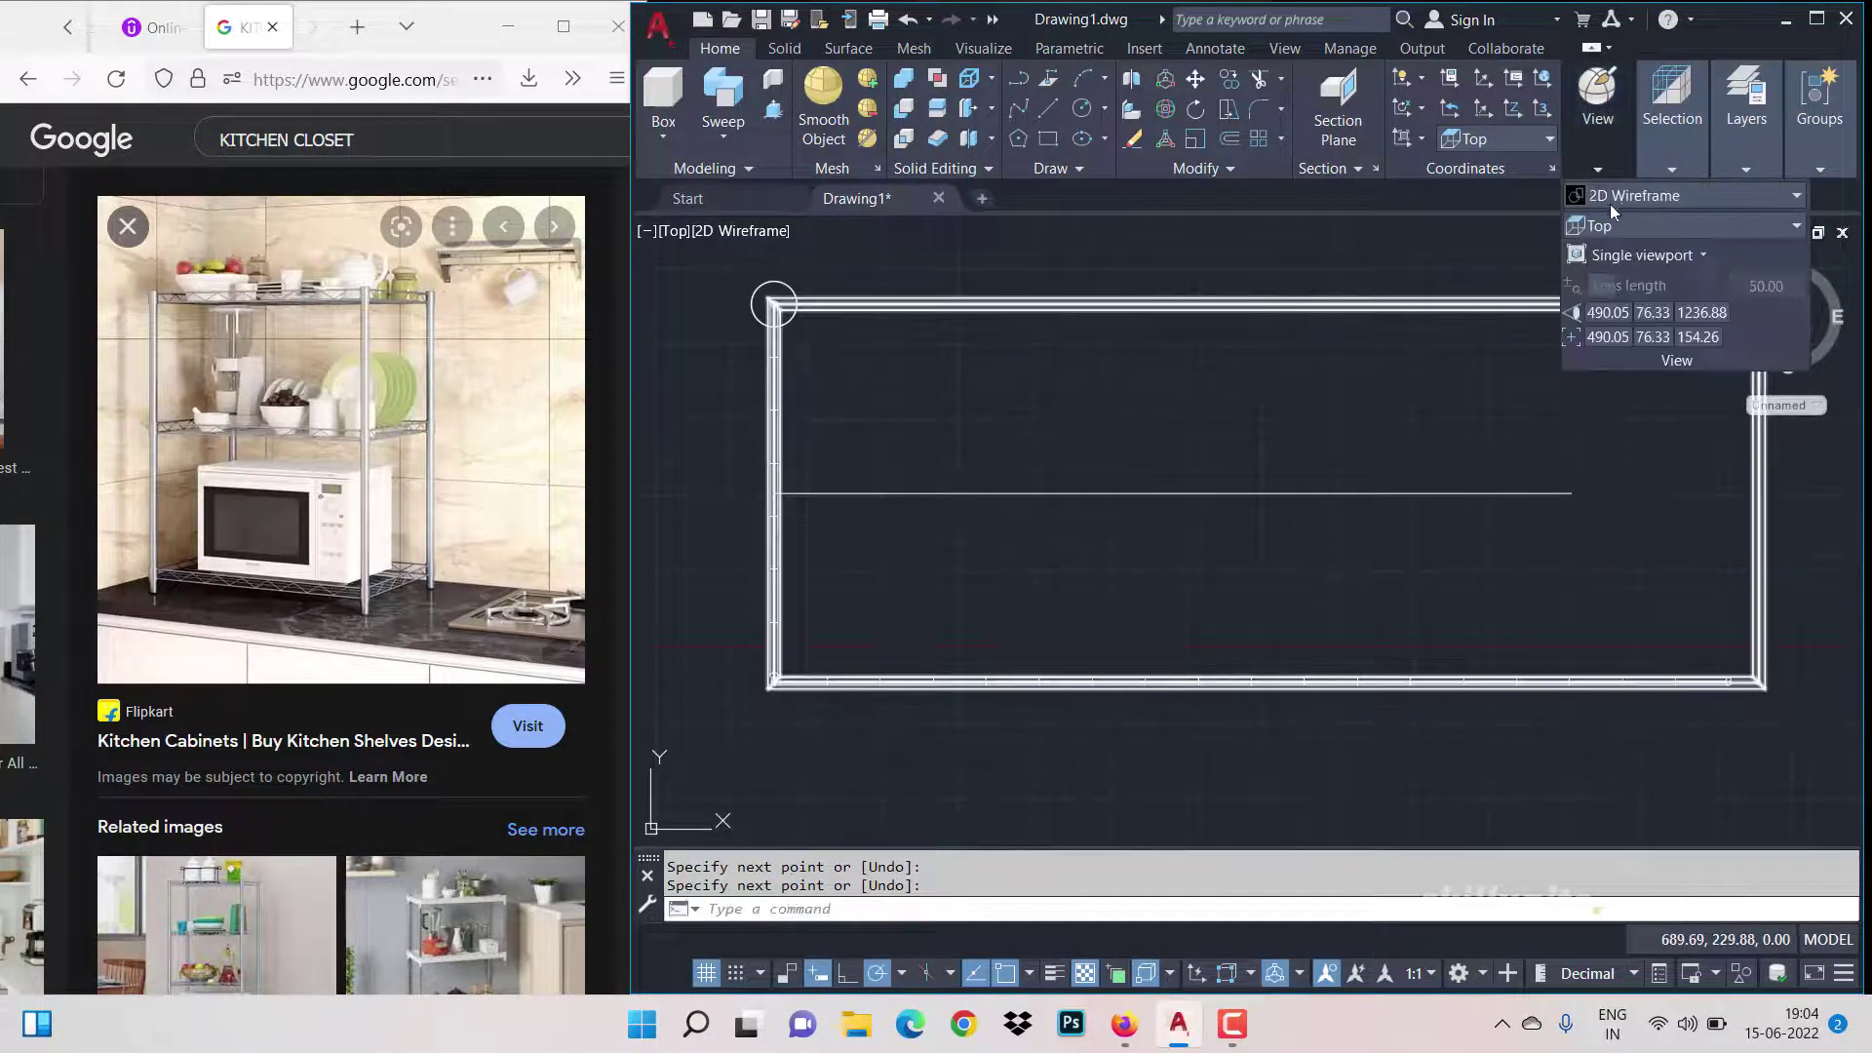
left_click(1547, 258)
key("Escape")
key("Escape")
Step: Mirror the long-side zigzag bracing across the shelf's centreline to the opposite long side, keeping the source object
left_click(1732, 259)
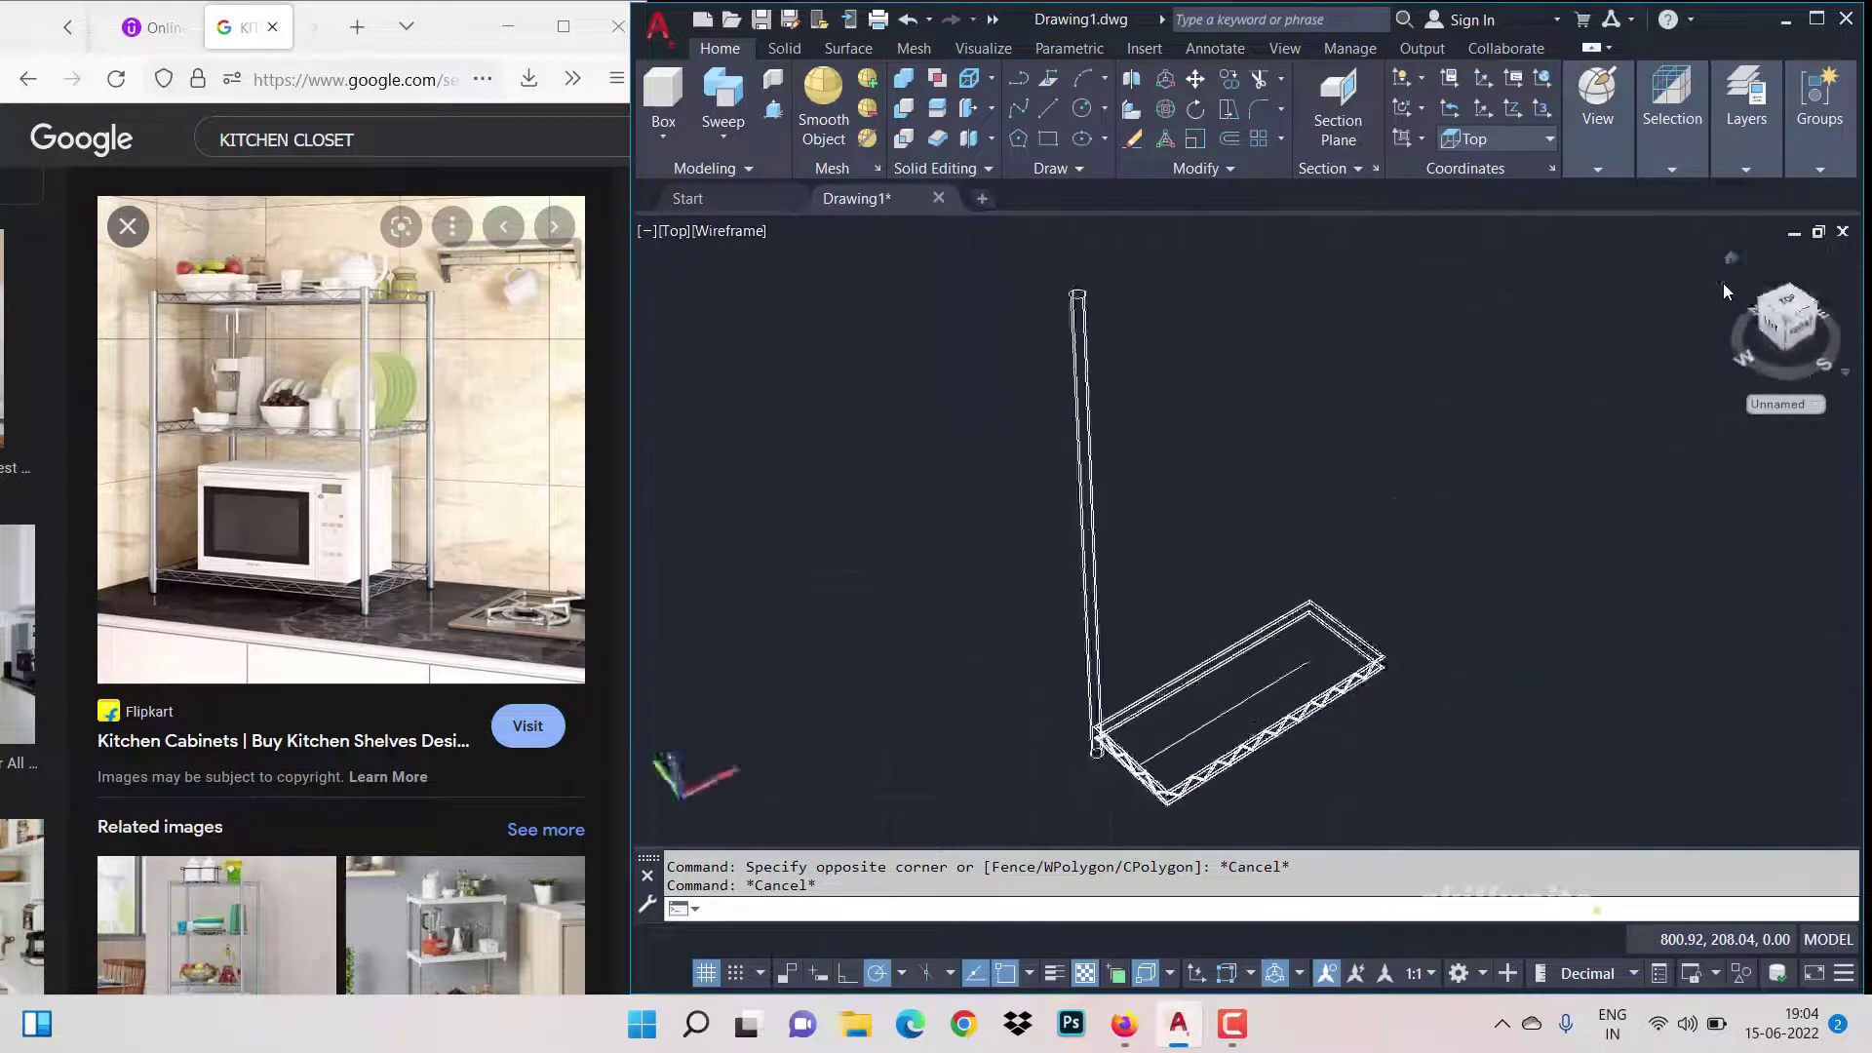
scroll(1368, 669, "up", 5)
key("Return")
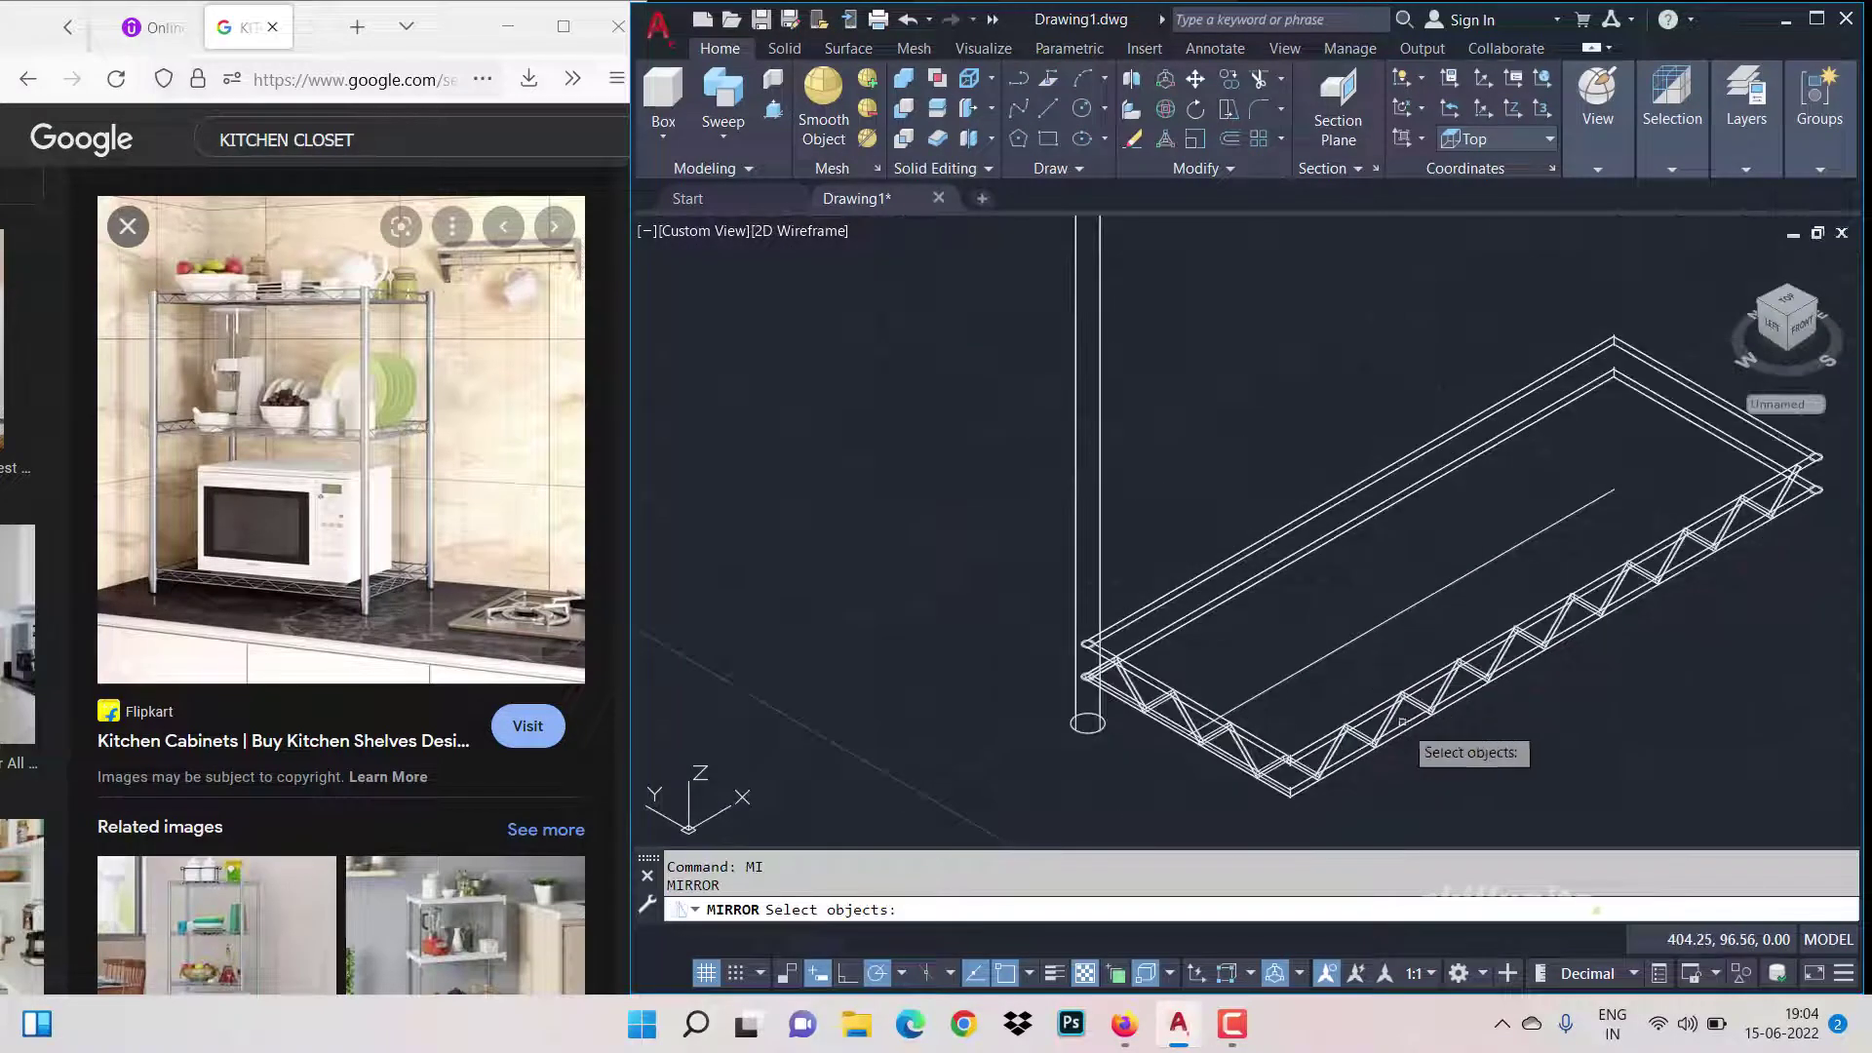
left_click(1395, 673)
key("Return")
scroll(1658, 429, "down", 2)
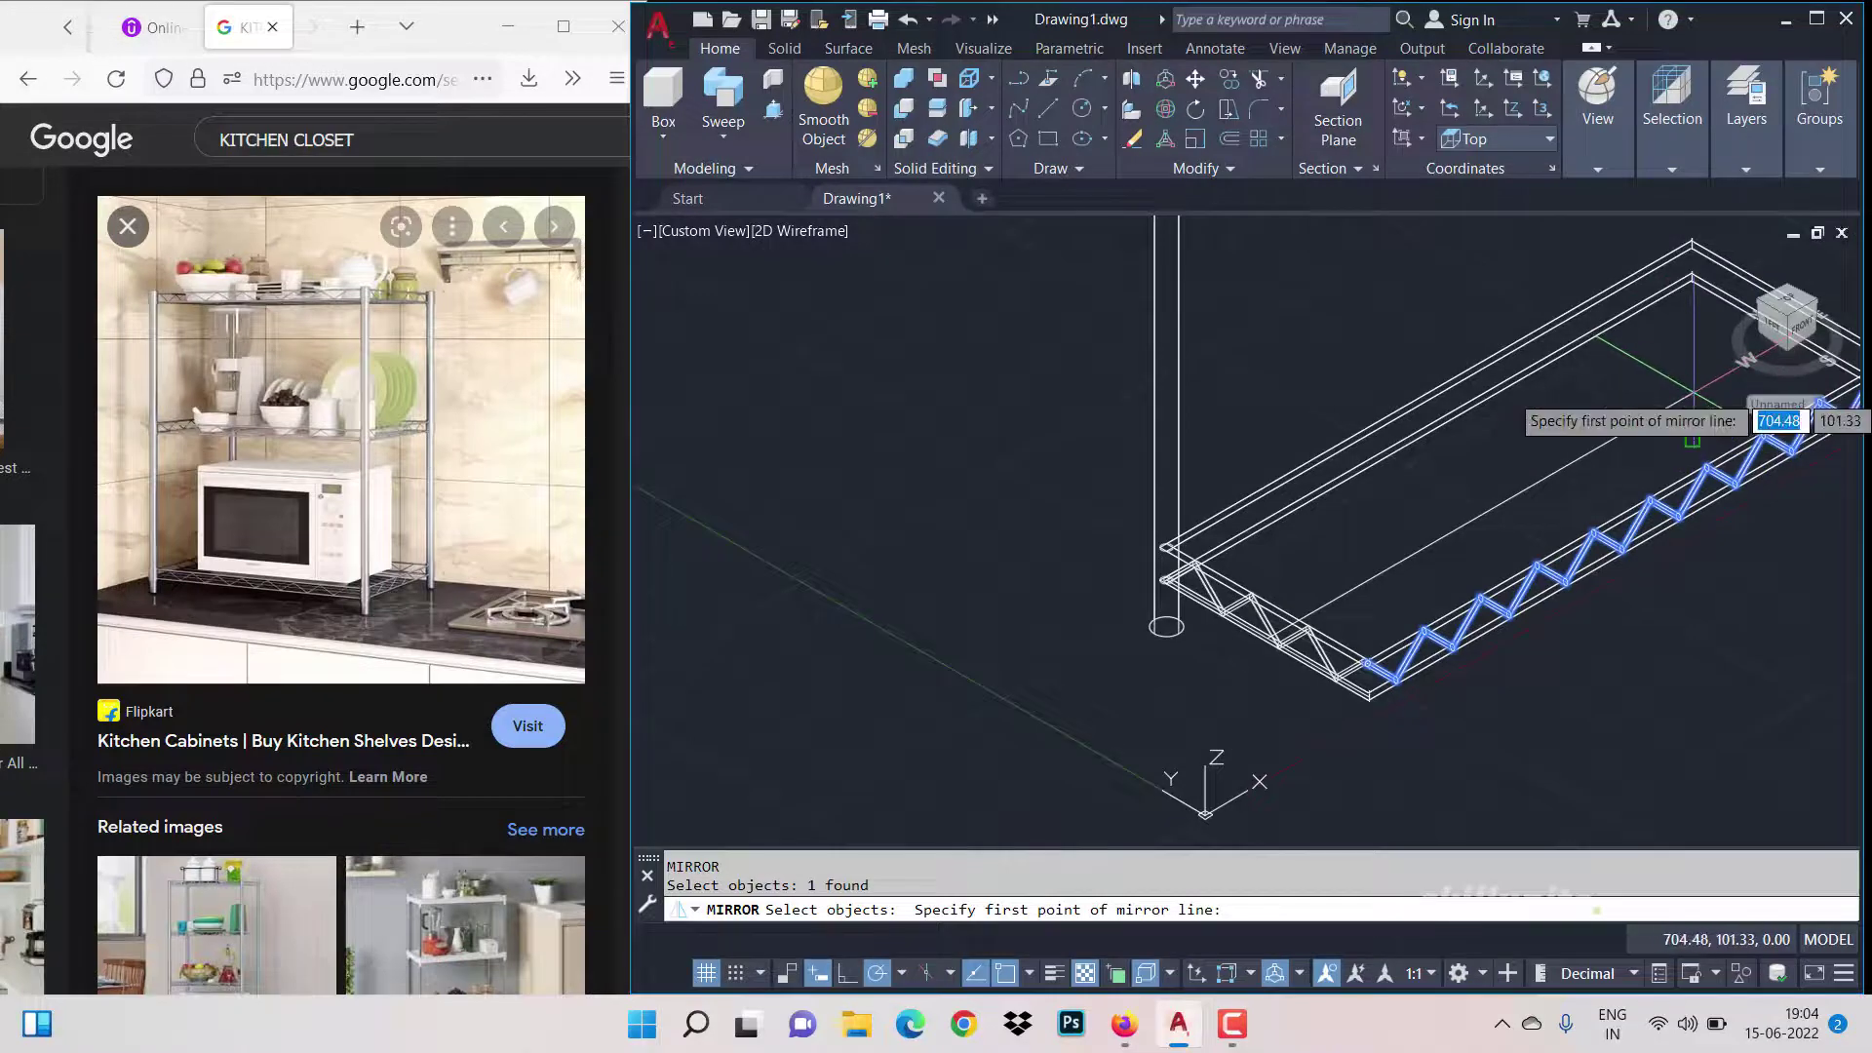
left_click(1705, 390)
scroll(1717, 391, "down", 3)
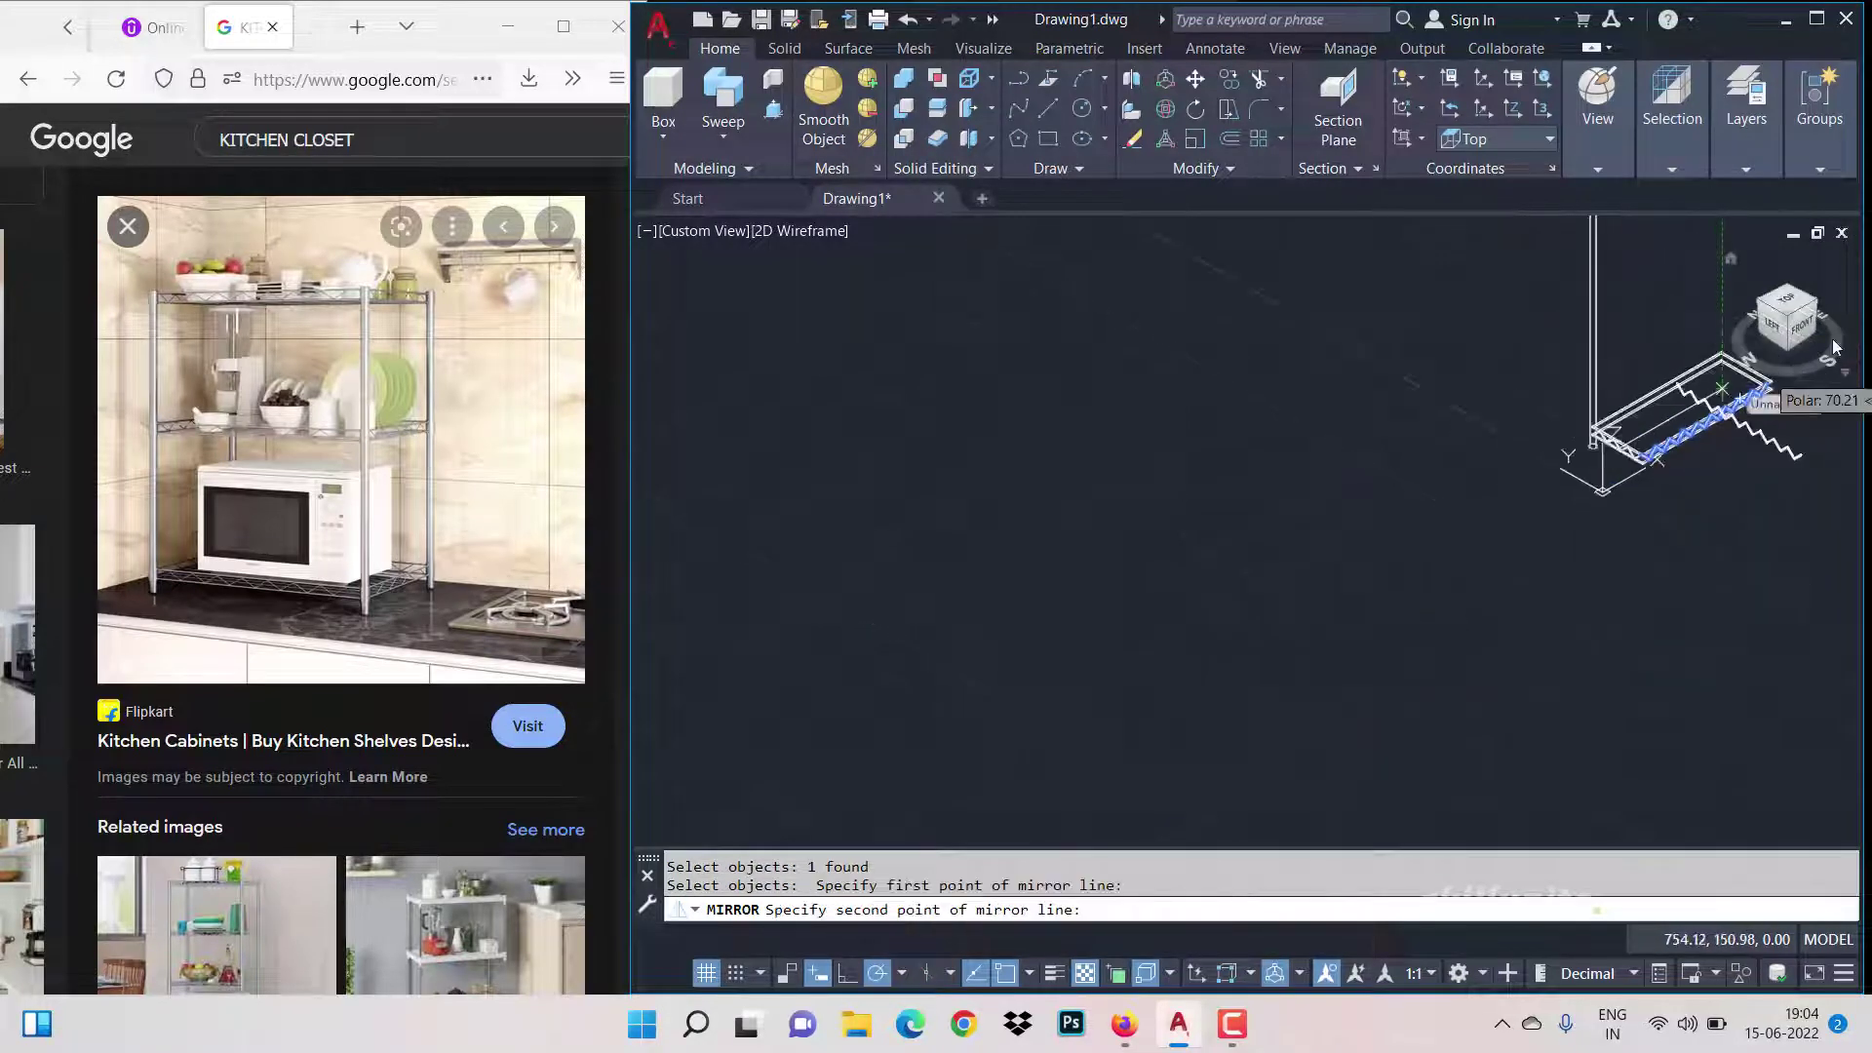
left_click(1501, 531)
key("Return")
scroll(1629, 456, "down", 2)
scroll(1629, 456, "up", 5)
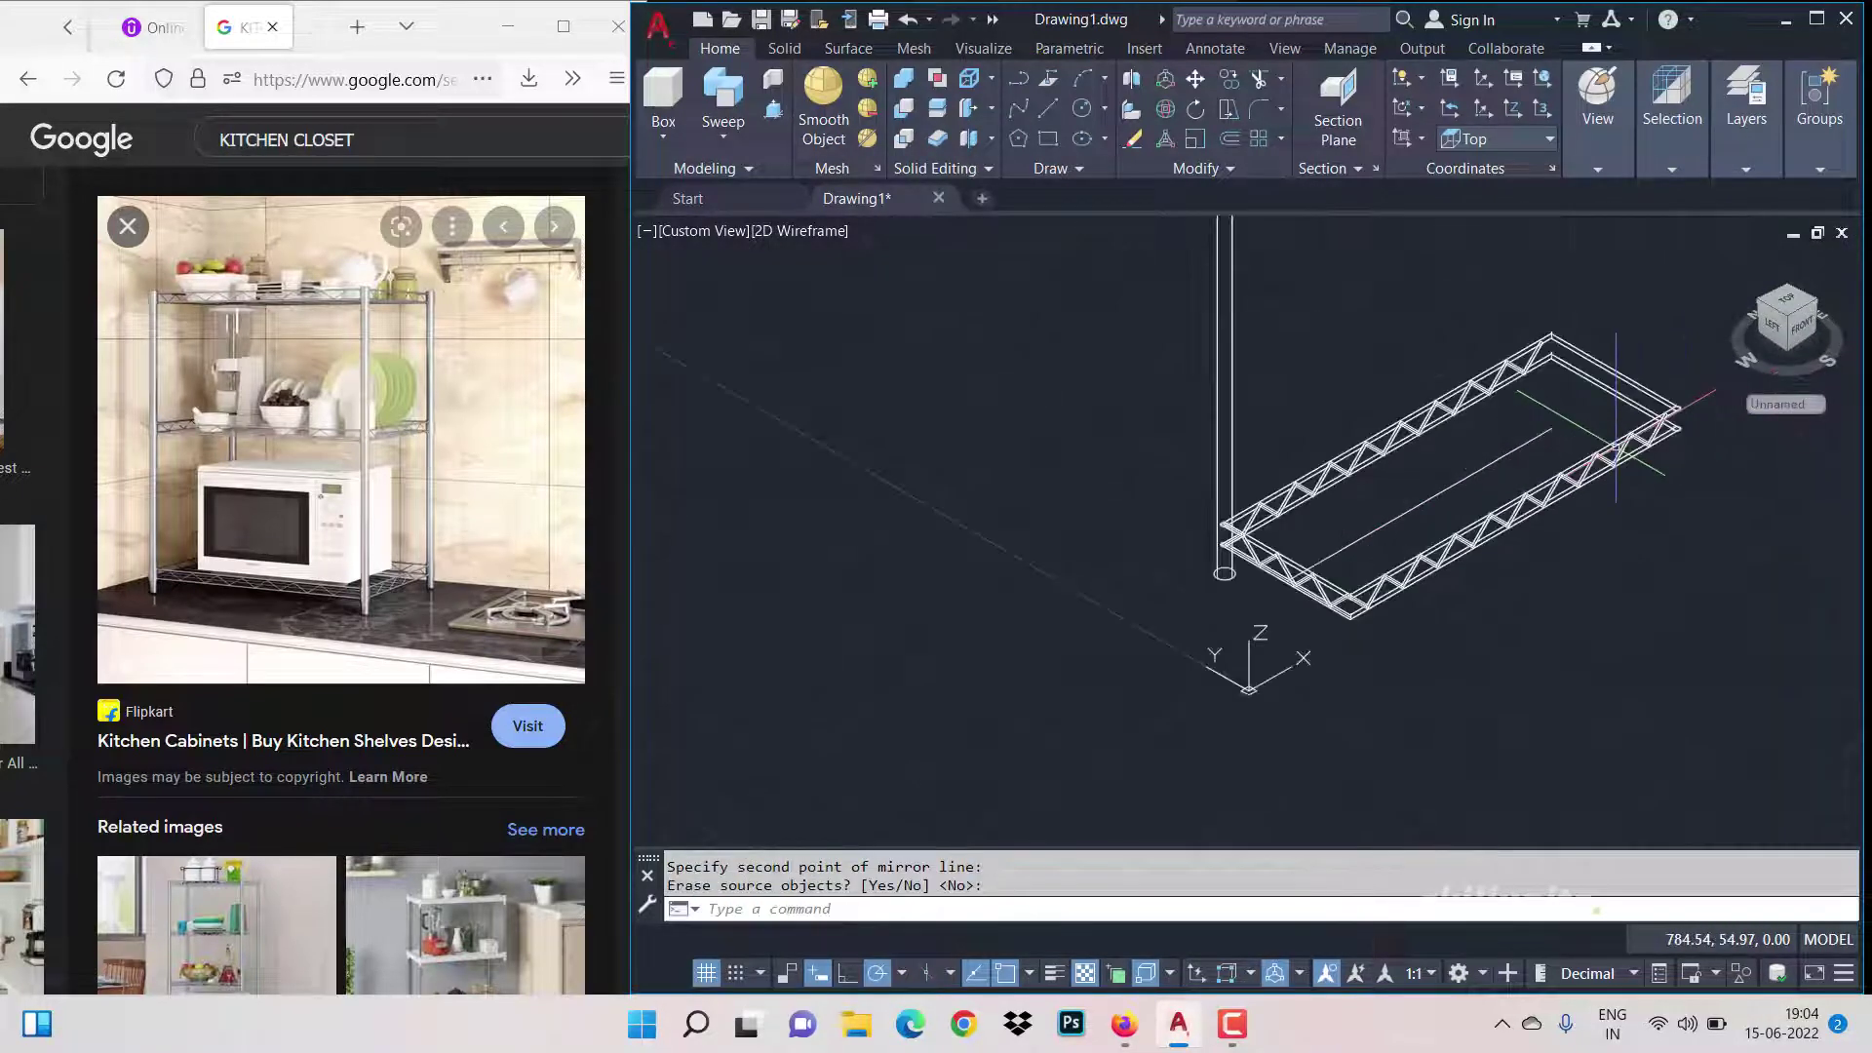
type("MI")
key("Return")
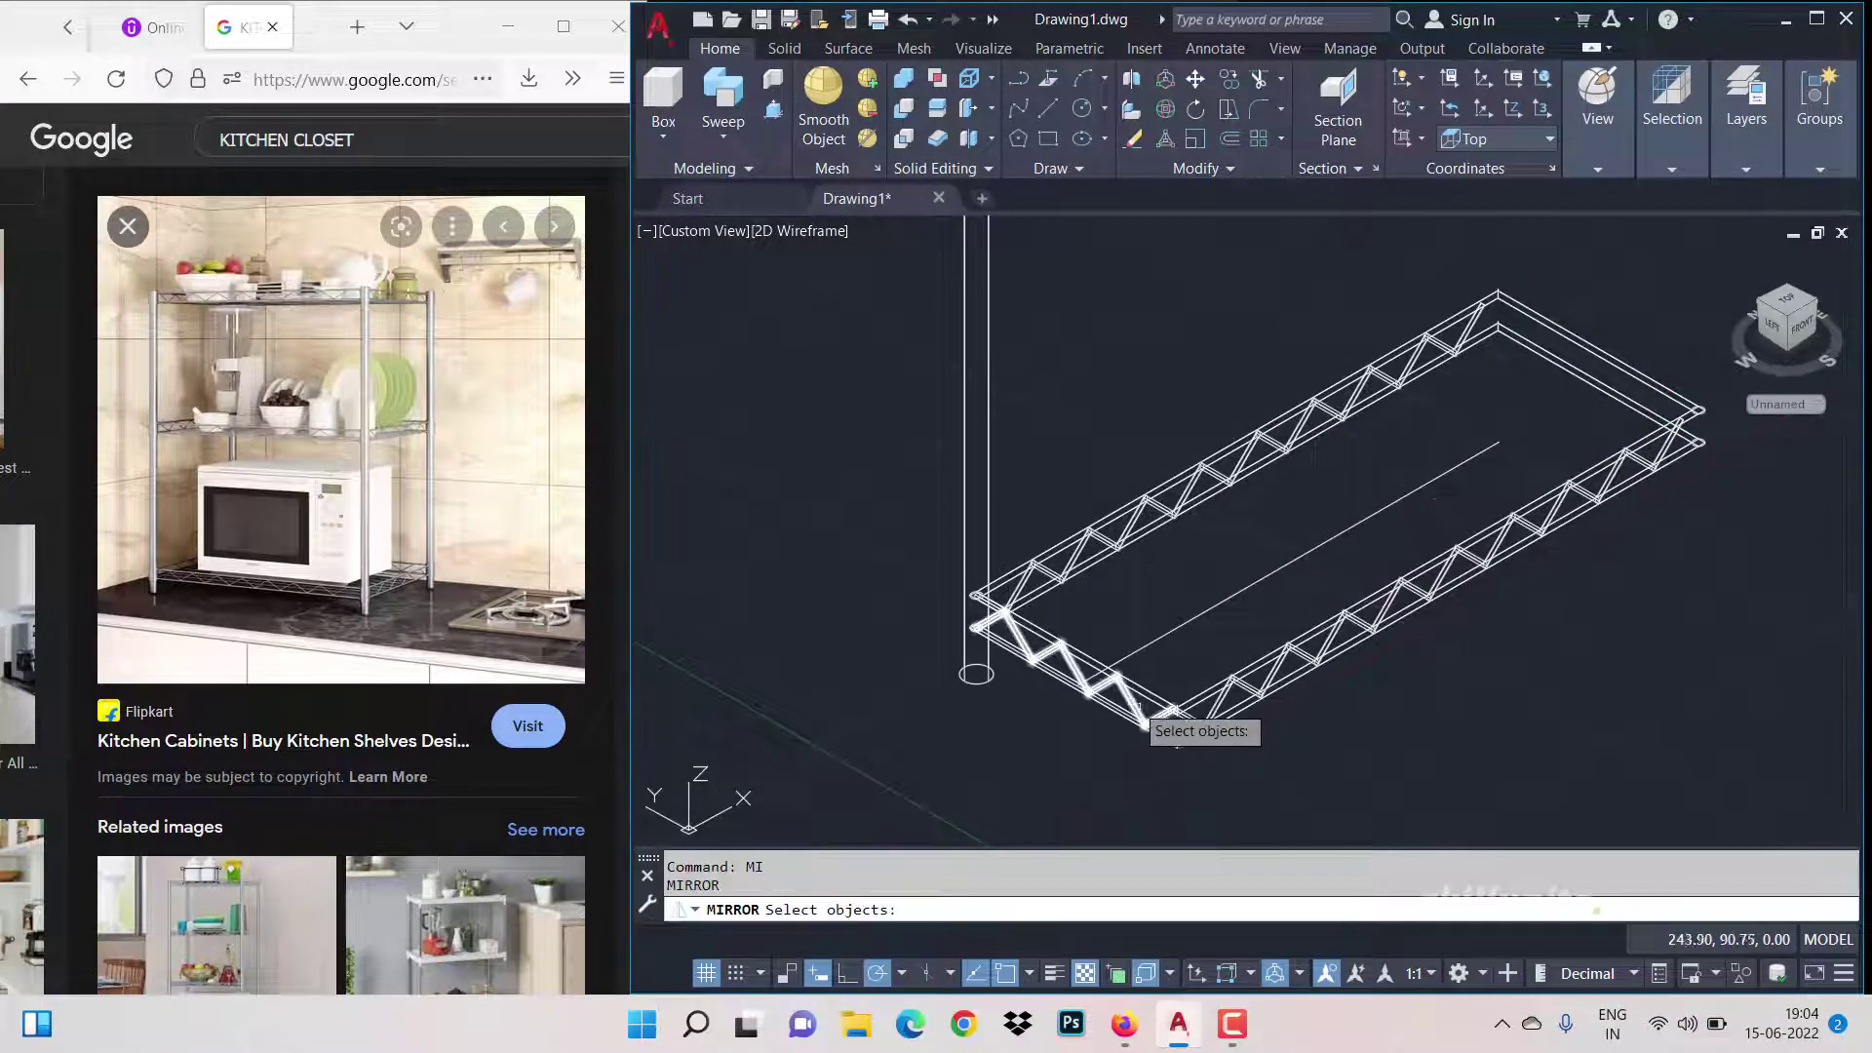
key("Return")
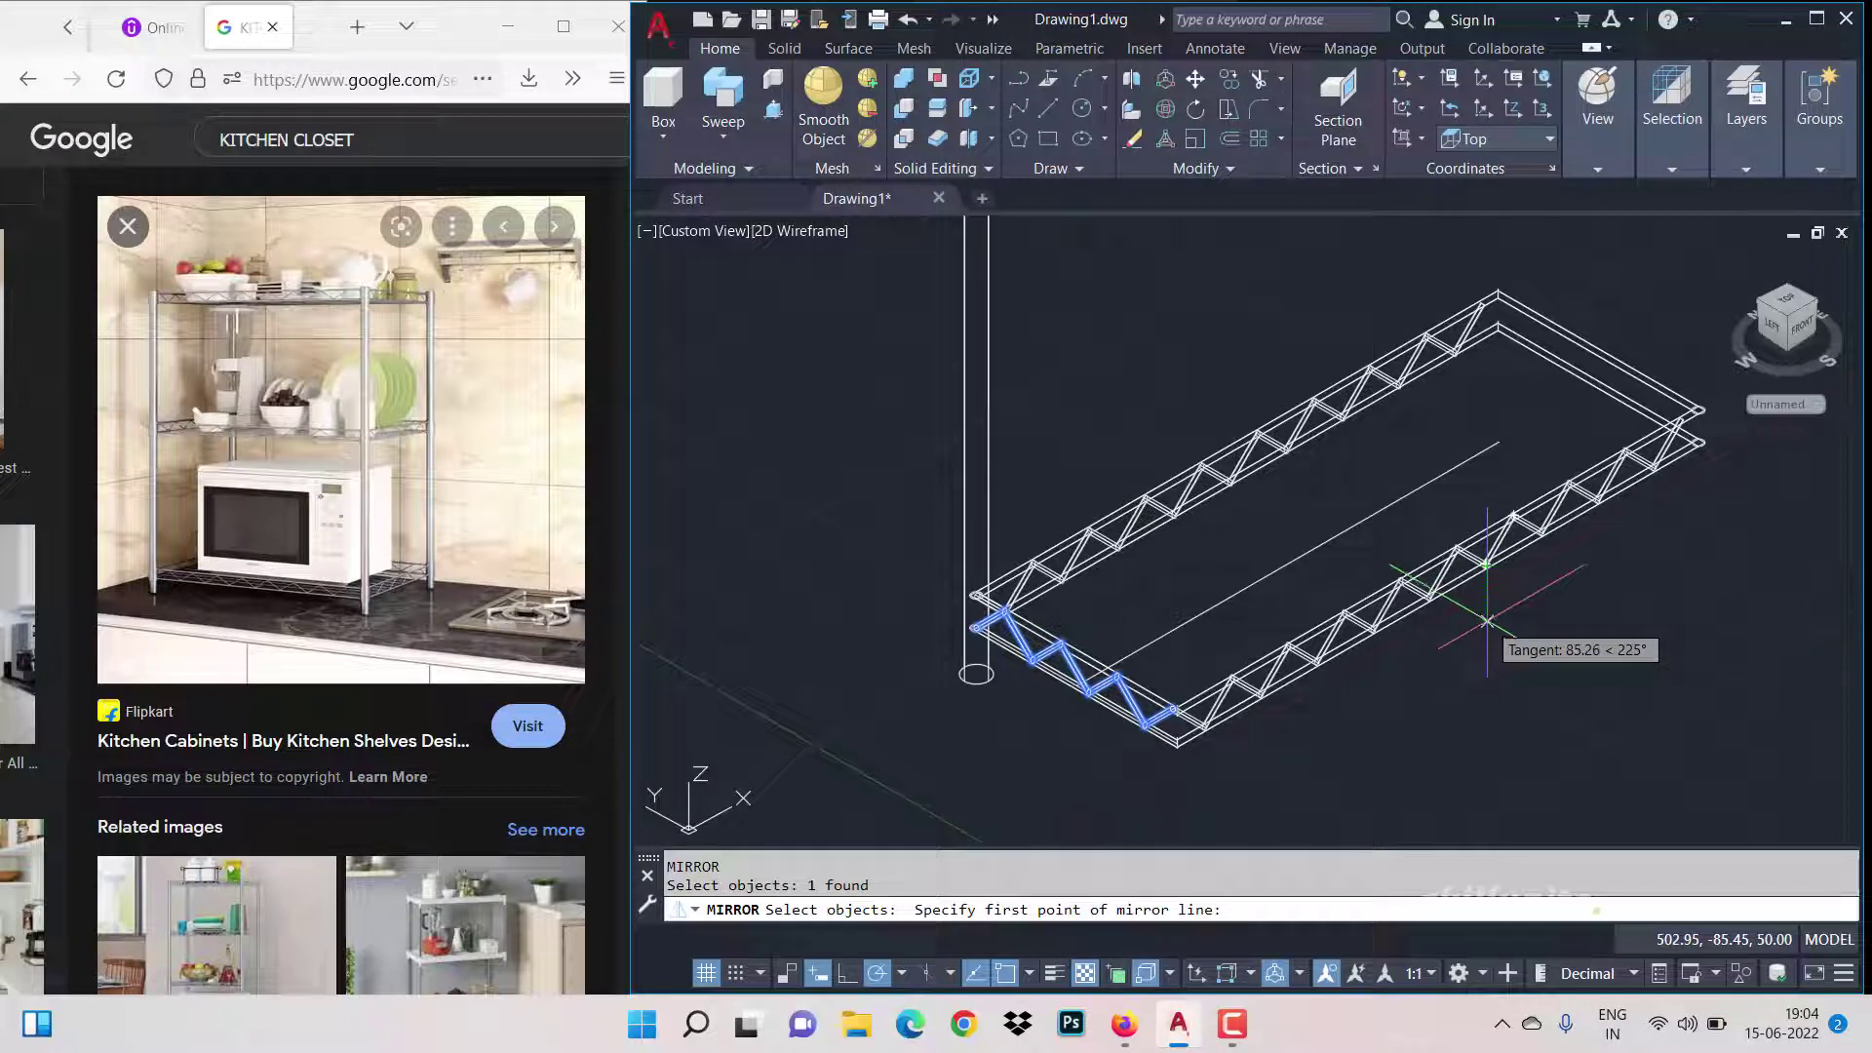
key("Escape")
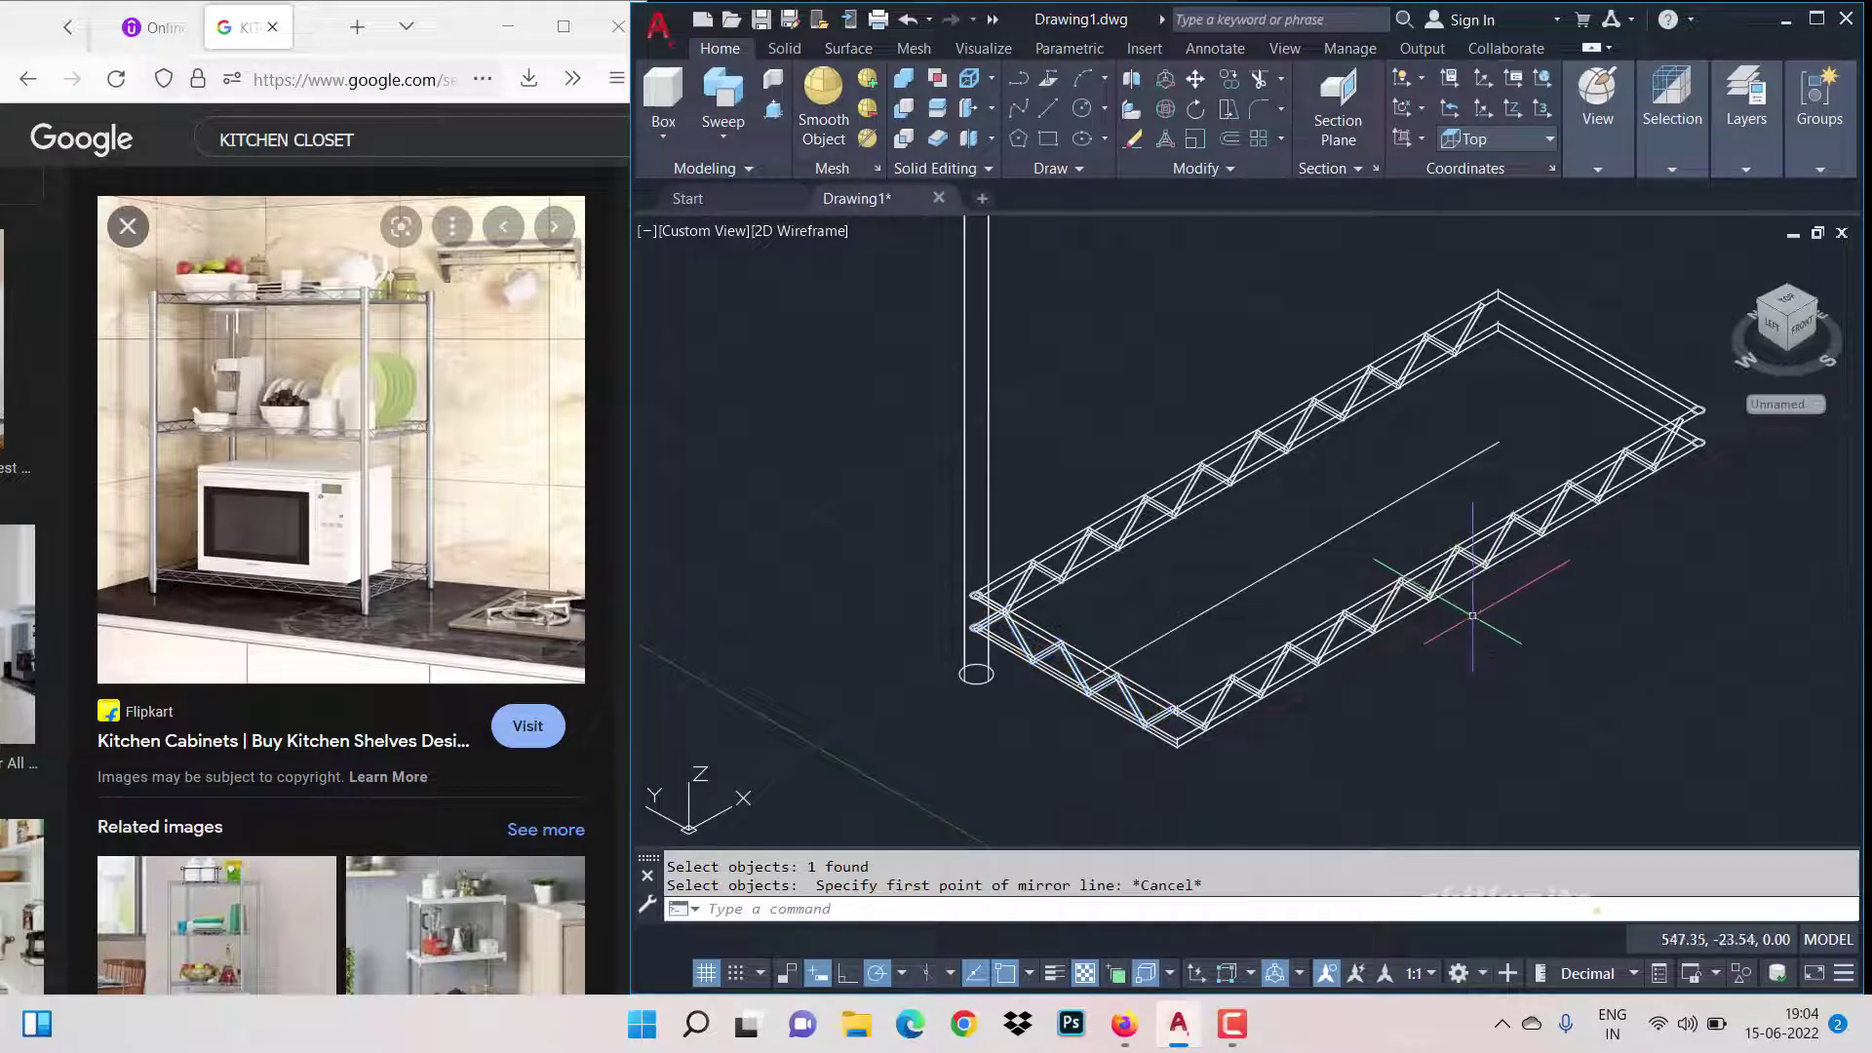
Step: Delete the shelf's centreline and draw a 1200-long line lengthwise from the middle of the short side
left_click(1320, 545)
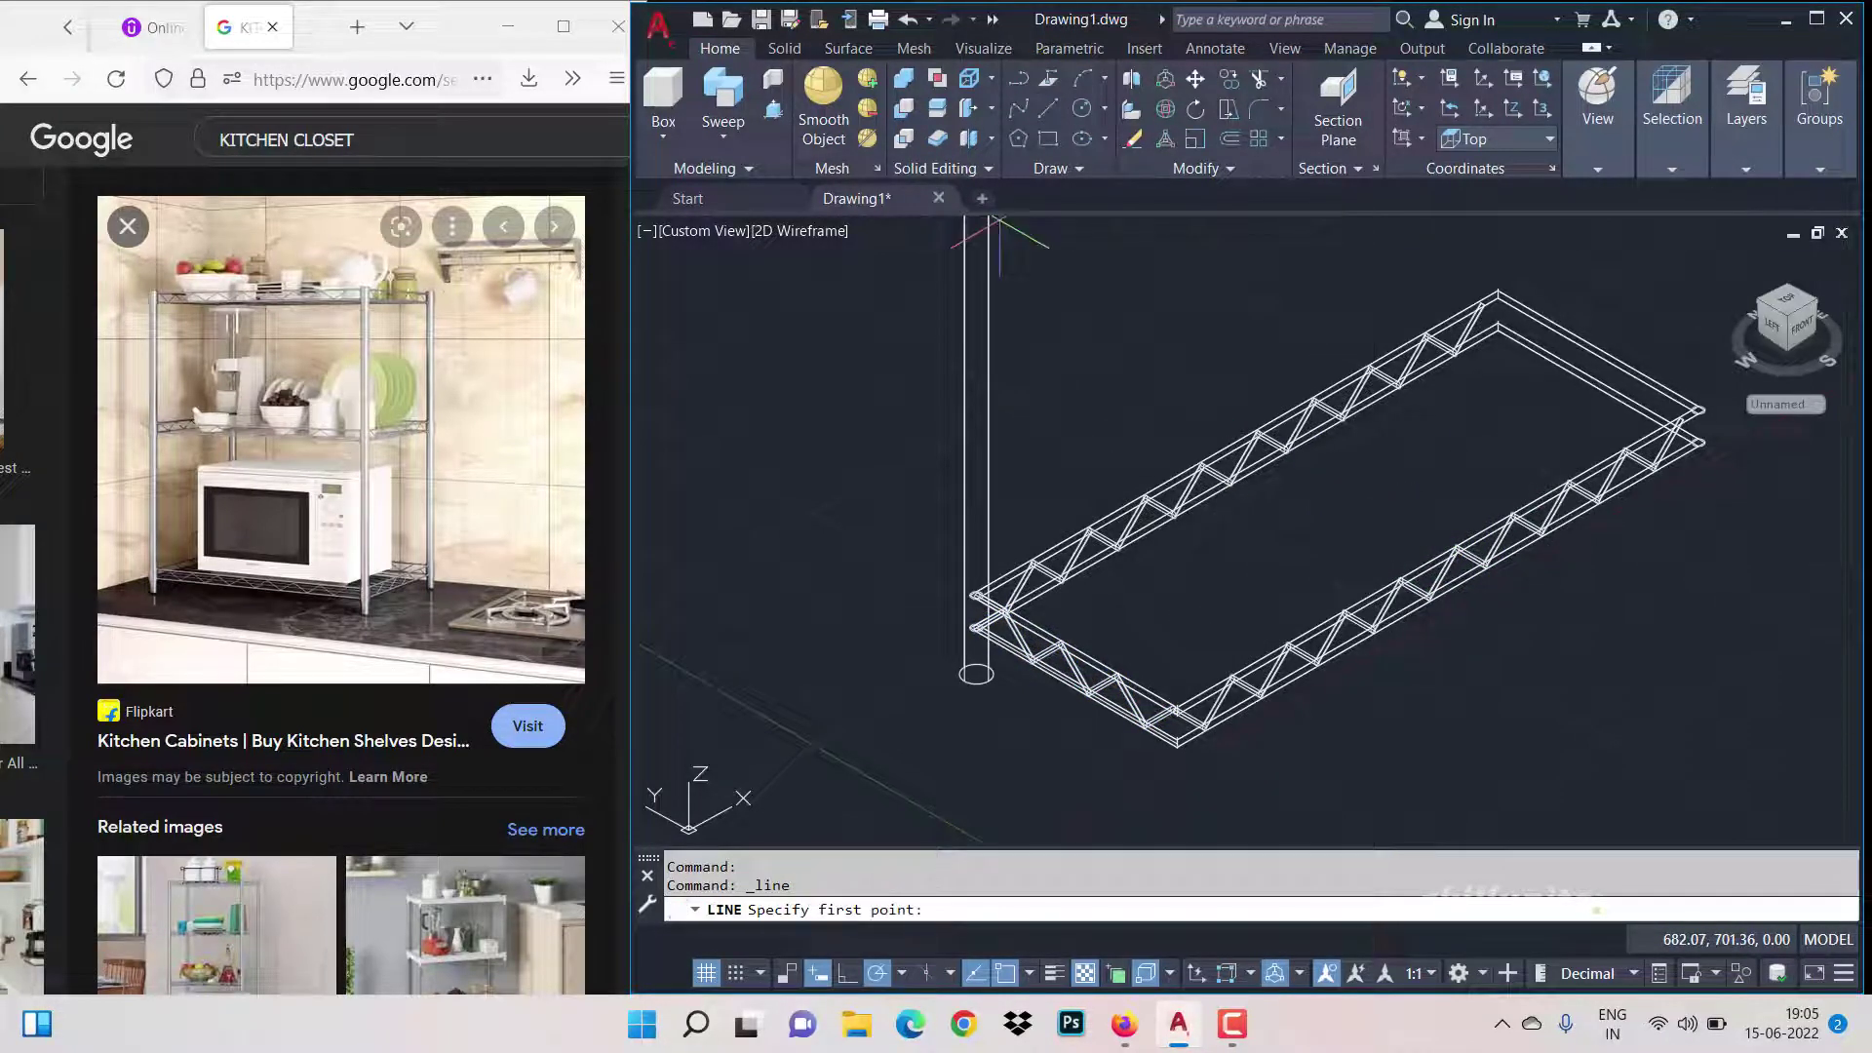
left_click(1119, 669)
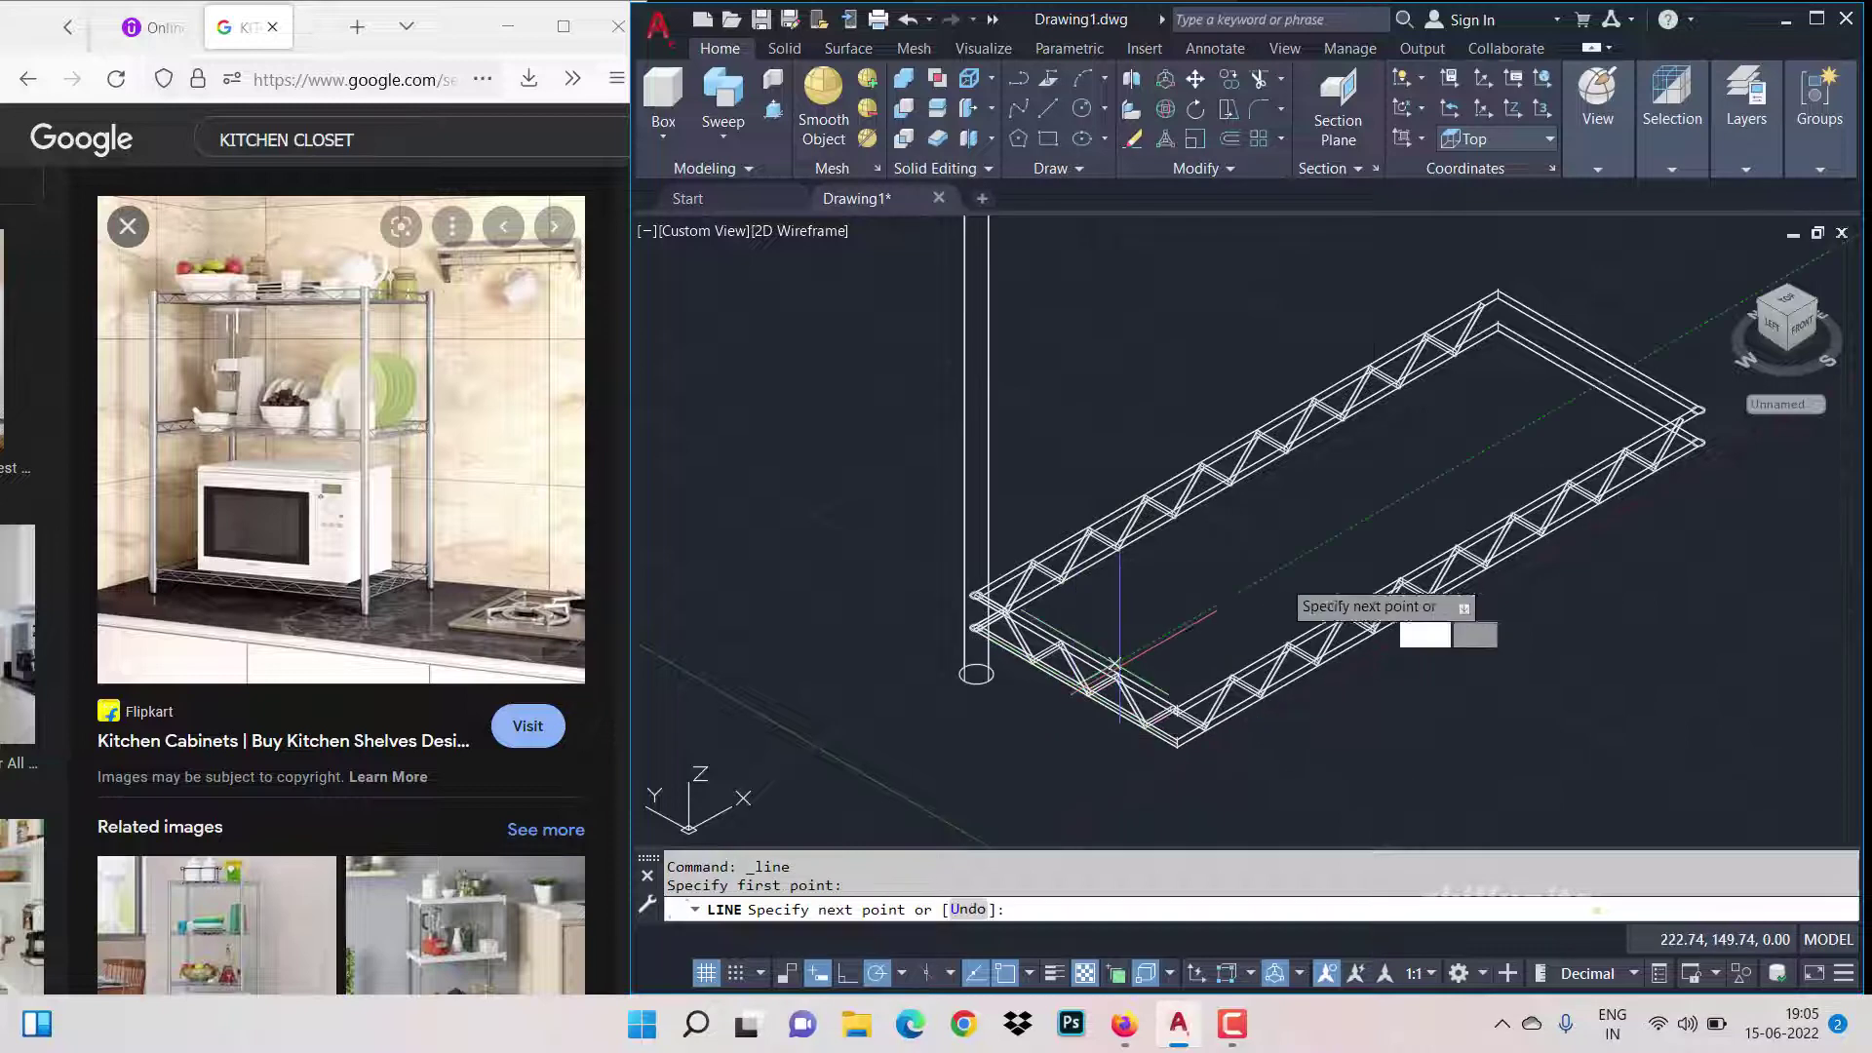
type("120")
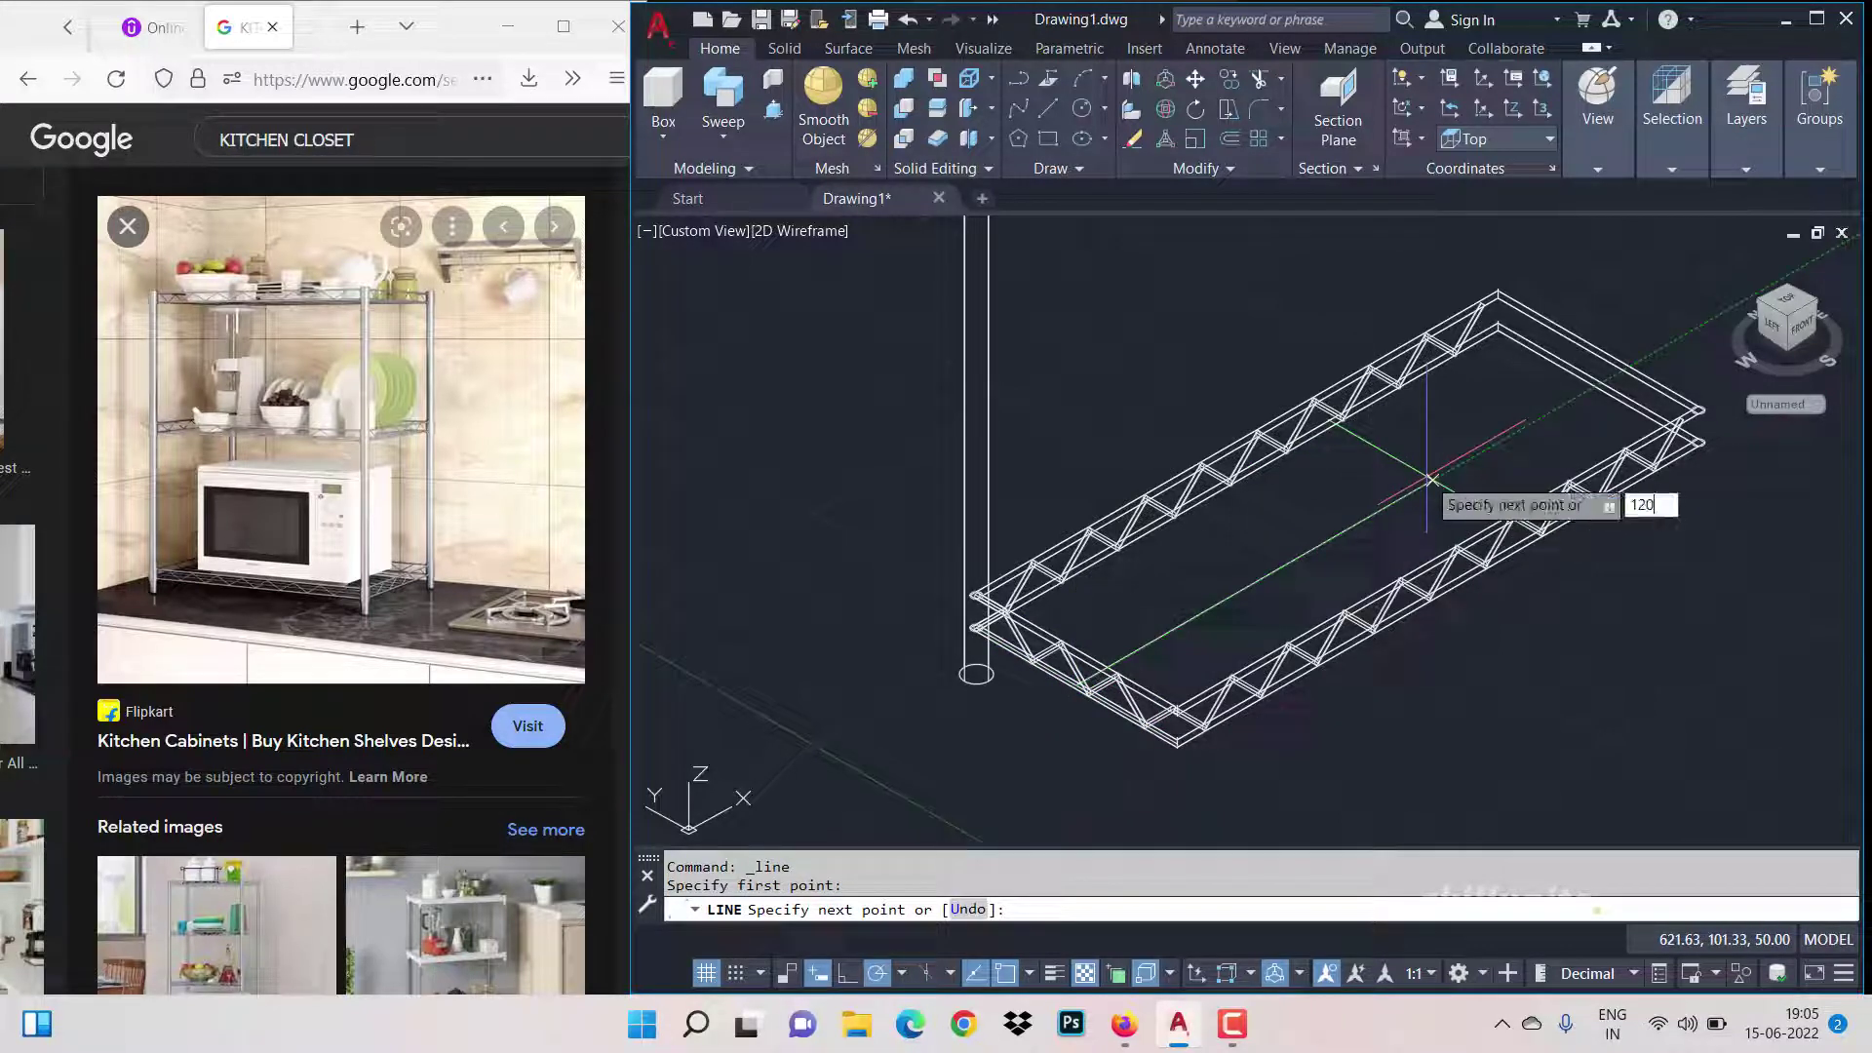
type("0")
key("Return")
key("Escape")
Step: Delete the 1200-long line and draw a 600-long line lengthwise from the middle of the shelf's short side
left_click(1431, 486)
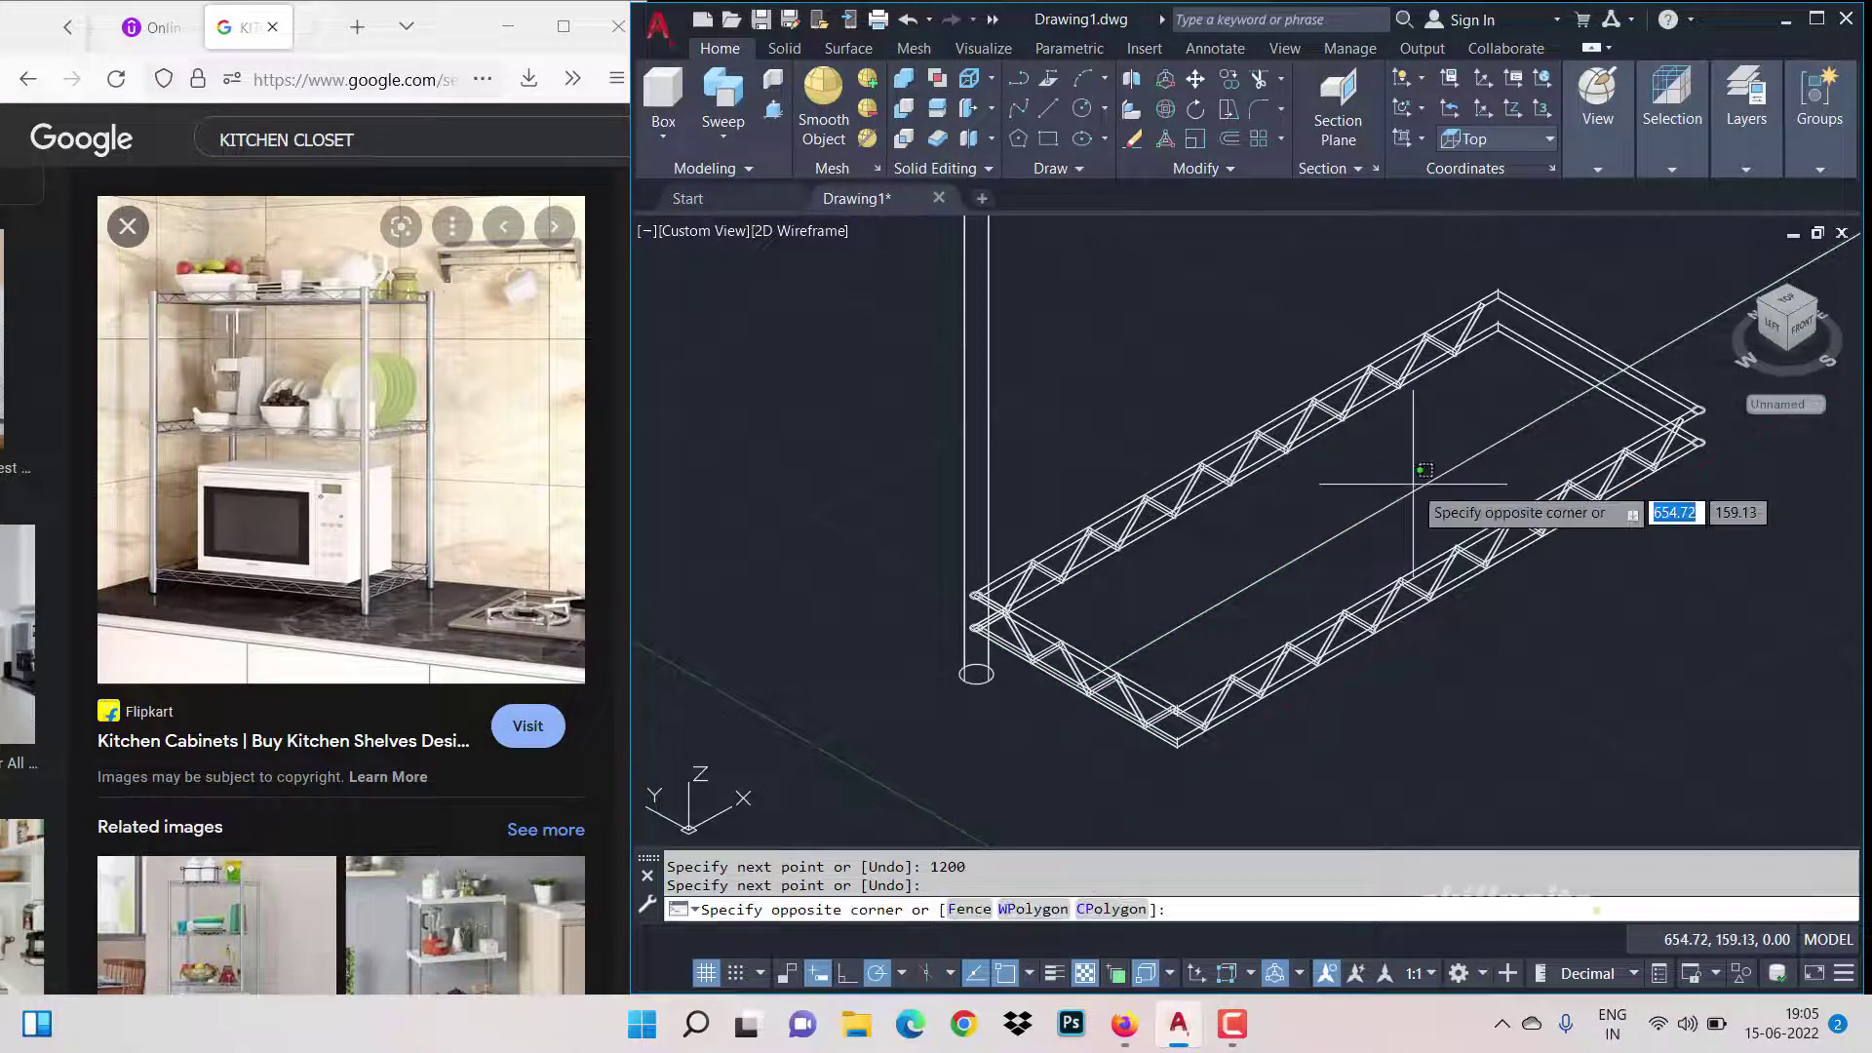
left_click(1394, 509)
key("Delete")
left_click(1050, 115)
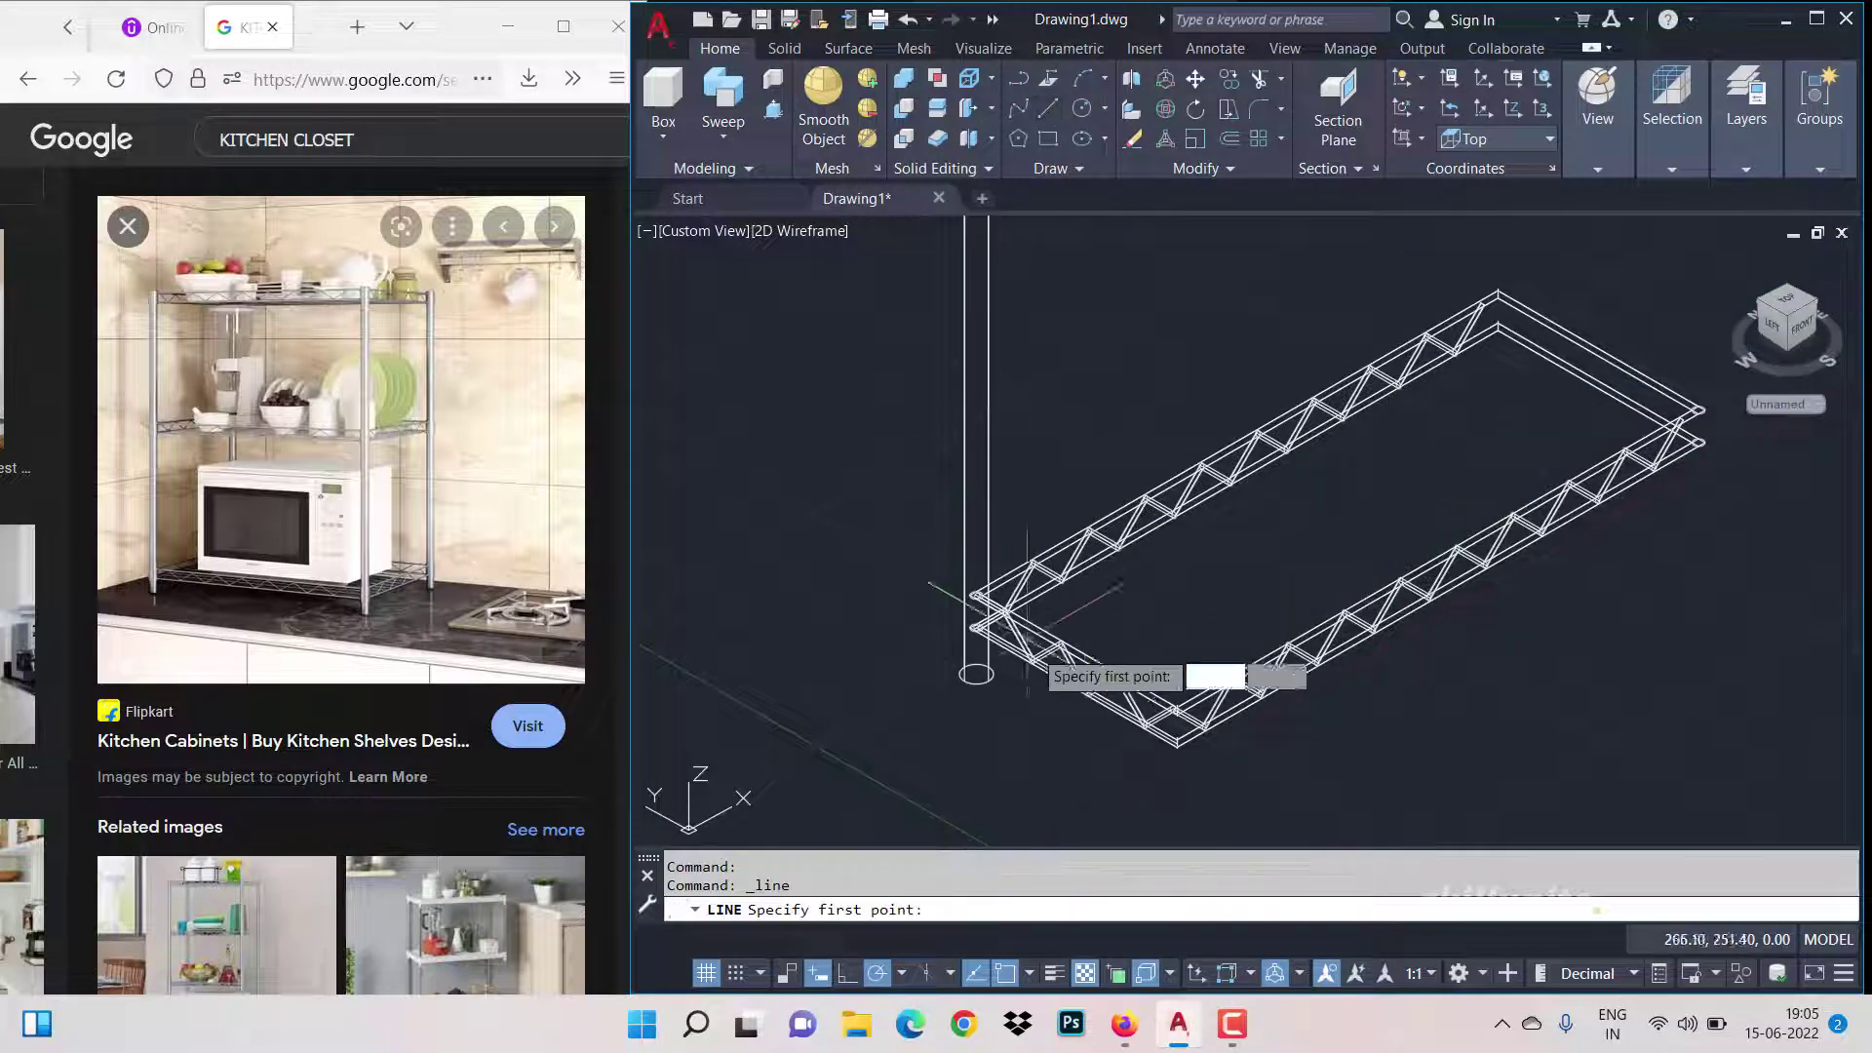
left_click(1077, 675)
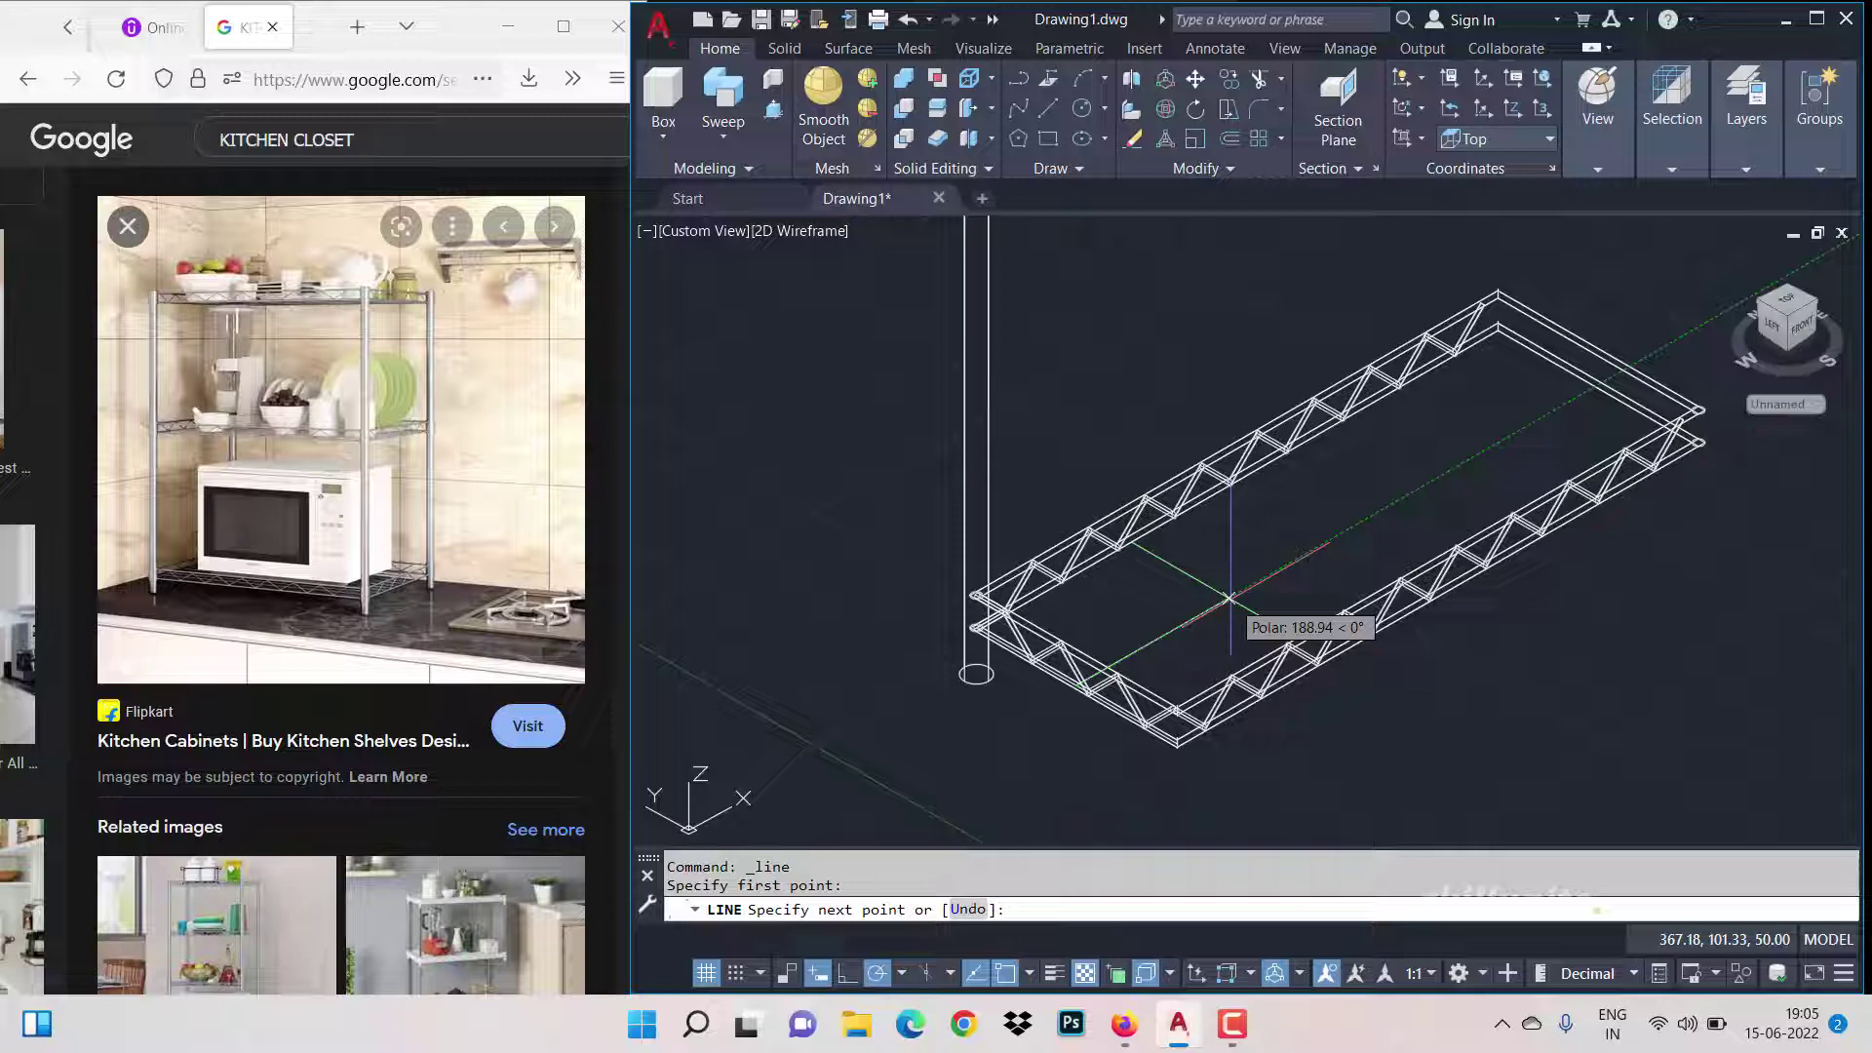
type("00")
key("Return")
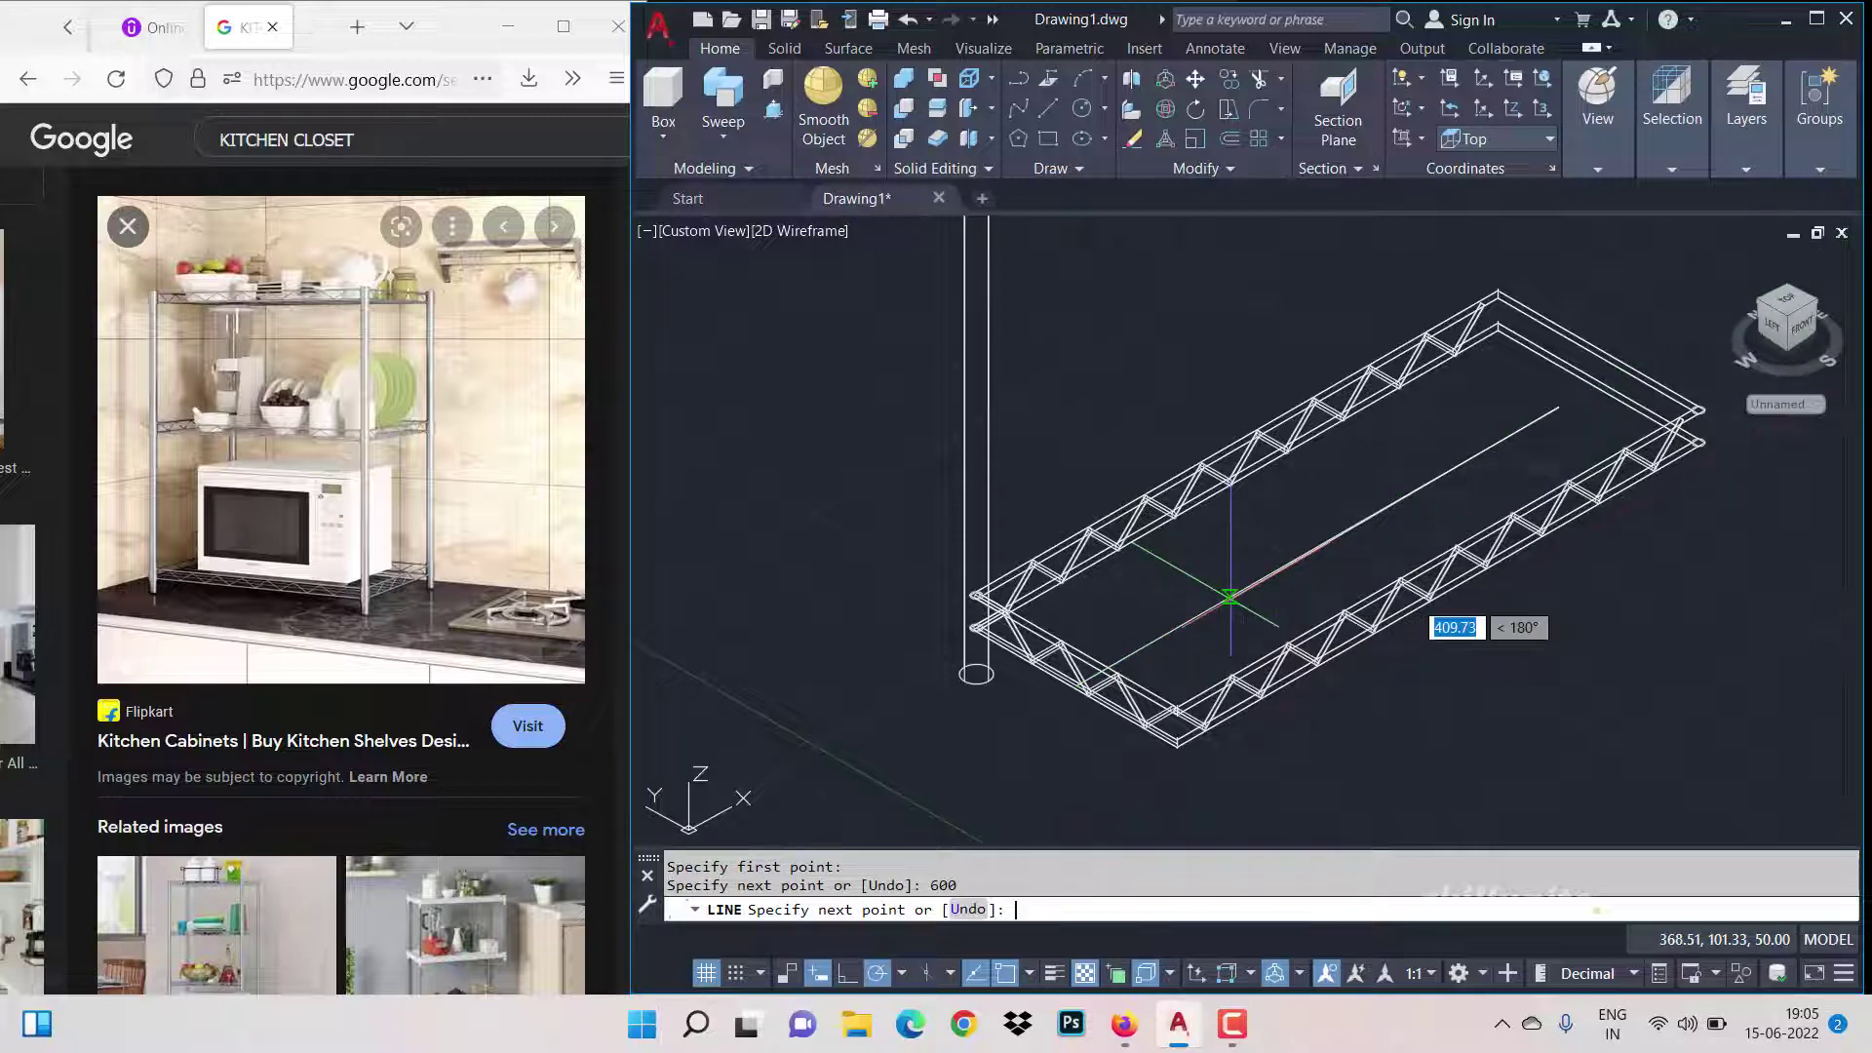
key("Return")
Step: In the Top view, stretch the centreline's free end by 50 to reach the opposite short side
left_click(1792, 306)
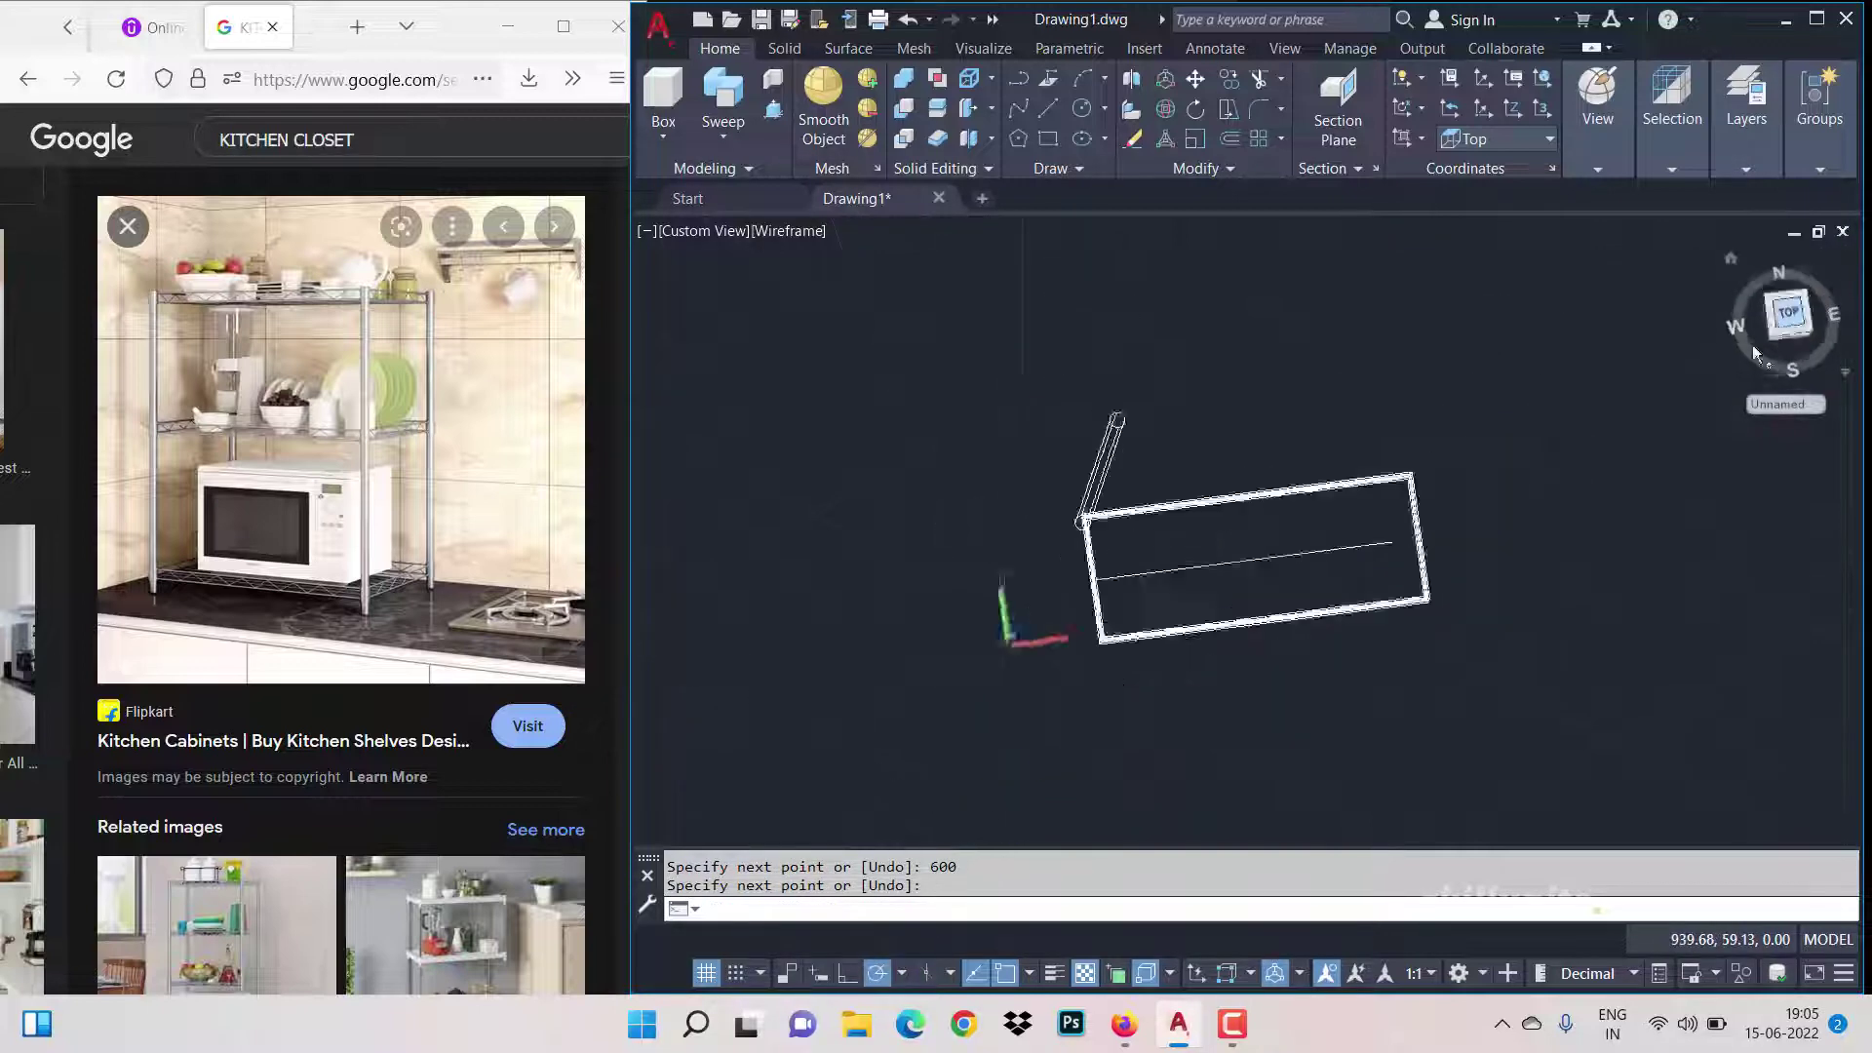
left_click(1374, 534)
type("5")
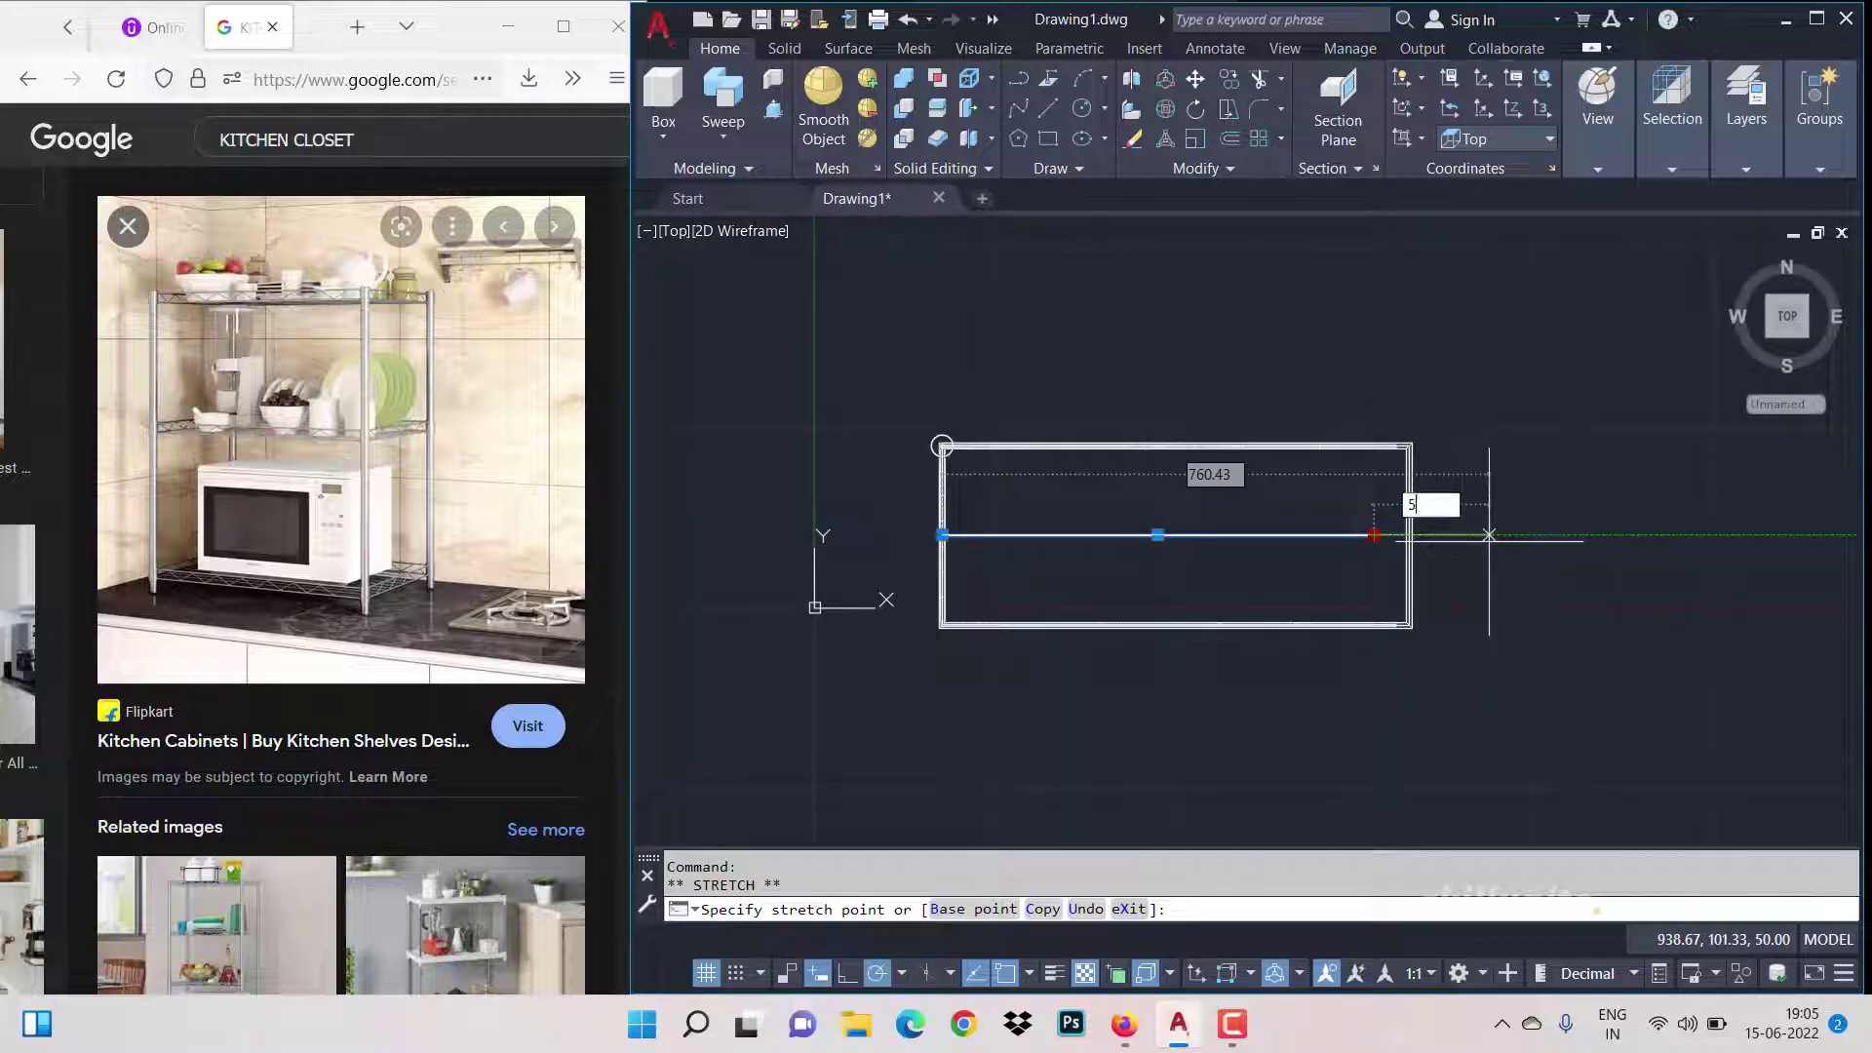
type("0")
key("Return")
key("Return")
key("Escape")
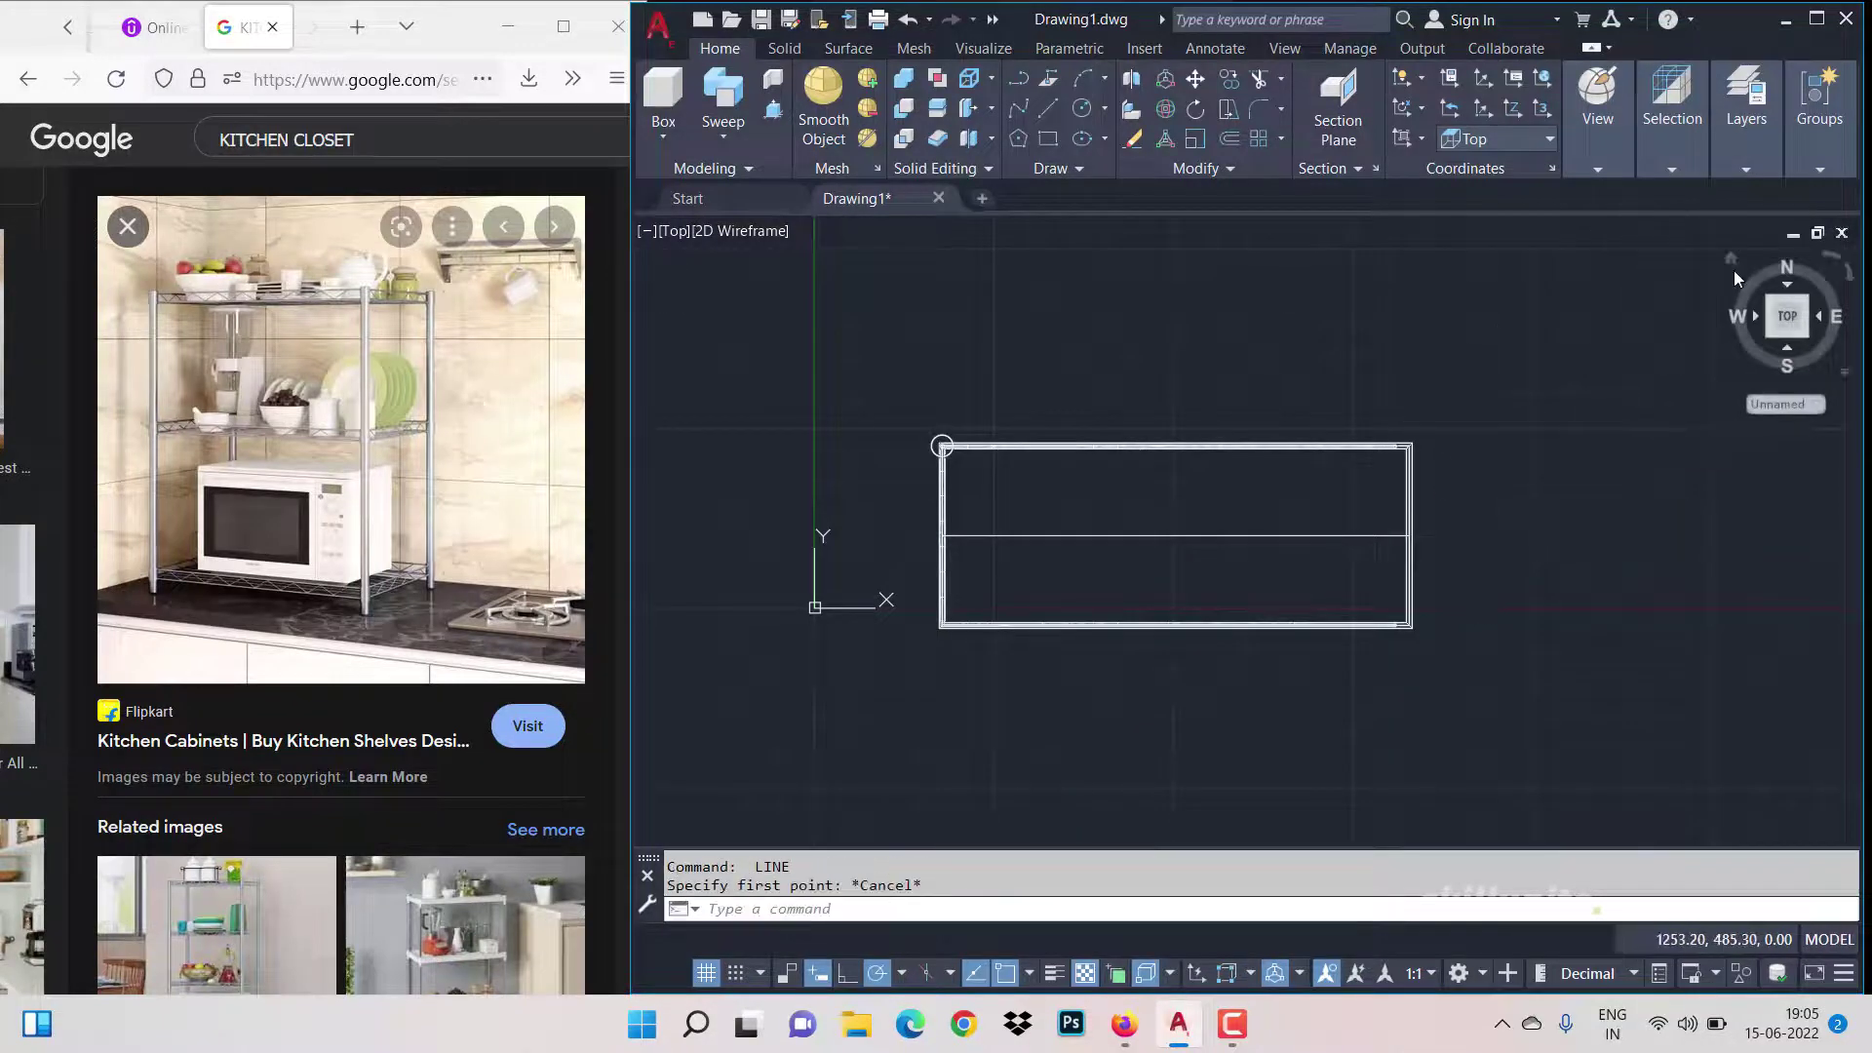
Step: Mirror the short-side zigzag bracing about the centreline's midpoint to the opposite short side, keeping the source object
left_click(1732, 259)
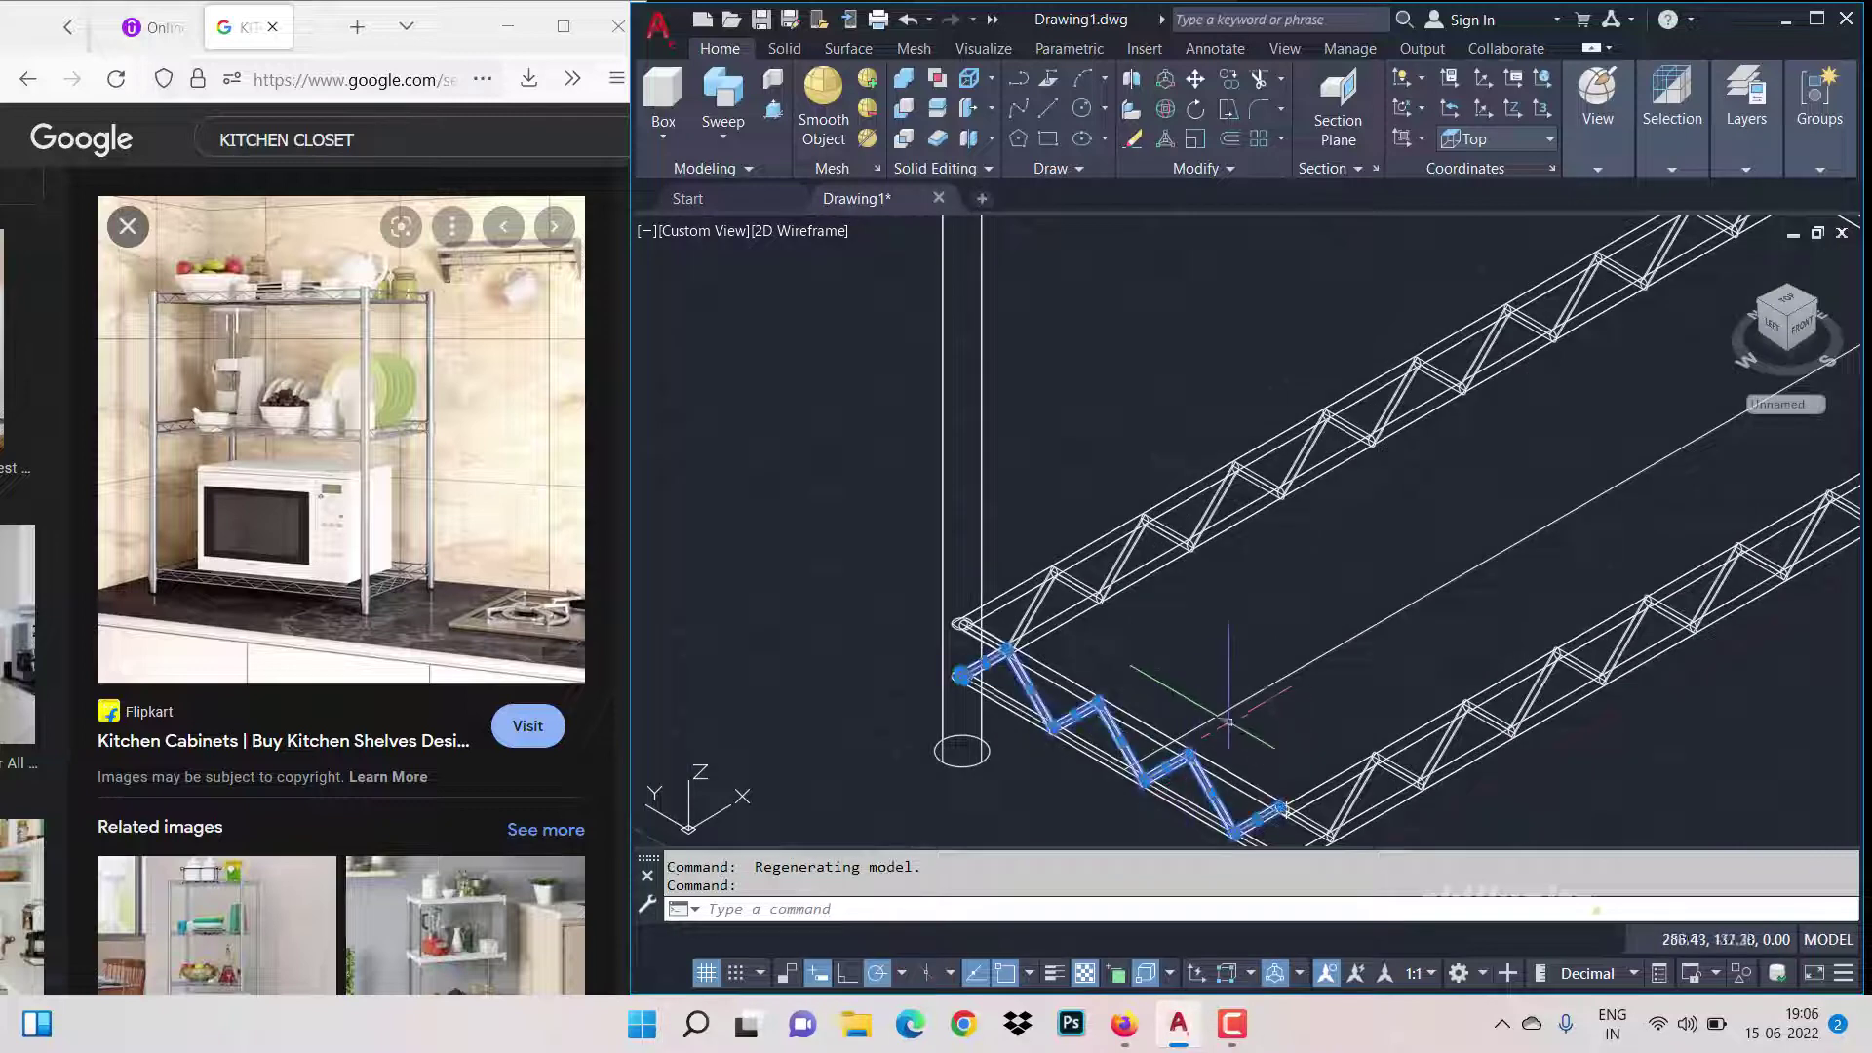
type("MI")
key("Return")
scroll(1531, 537, "down", 3)
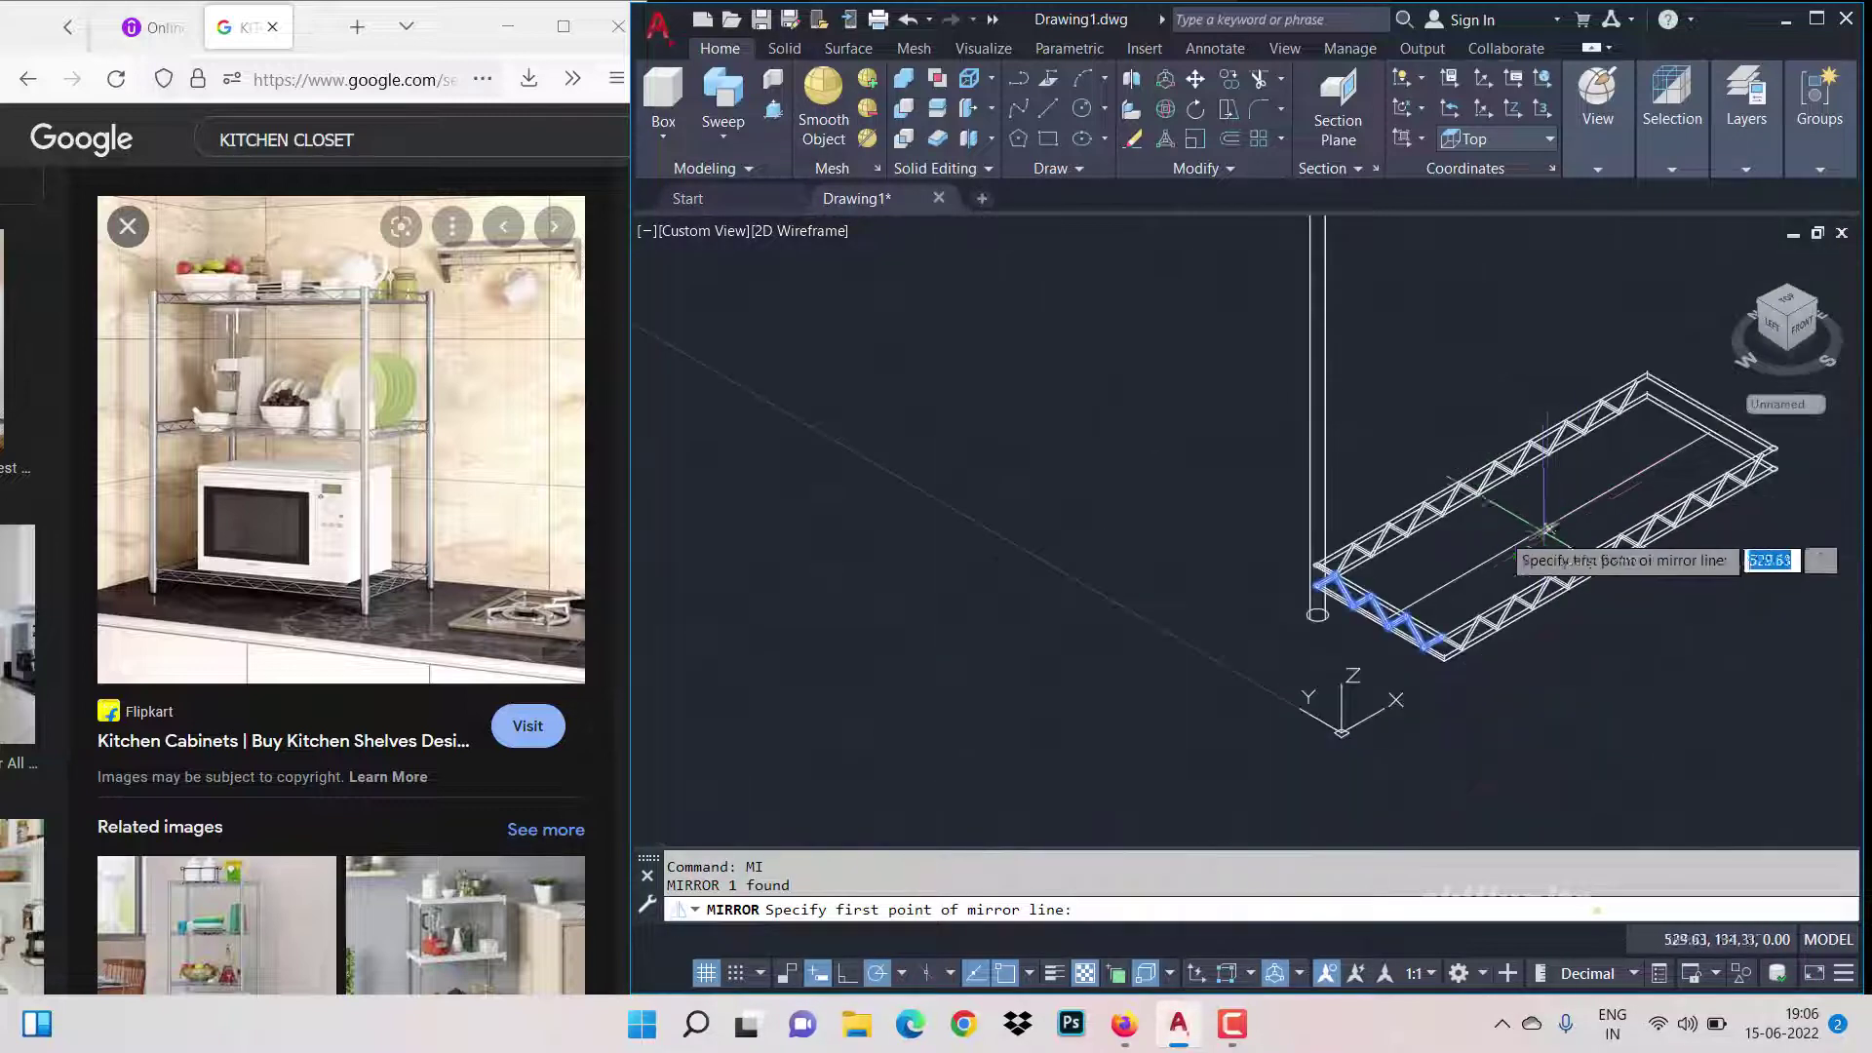
scroll(1555, 528, "up", 4)
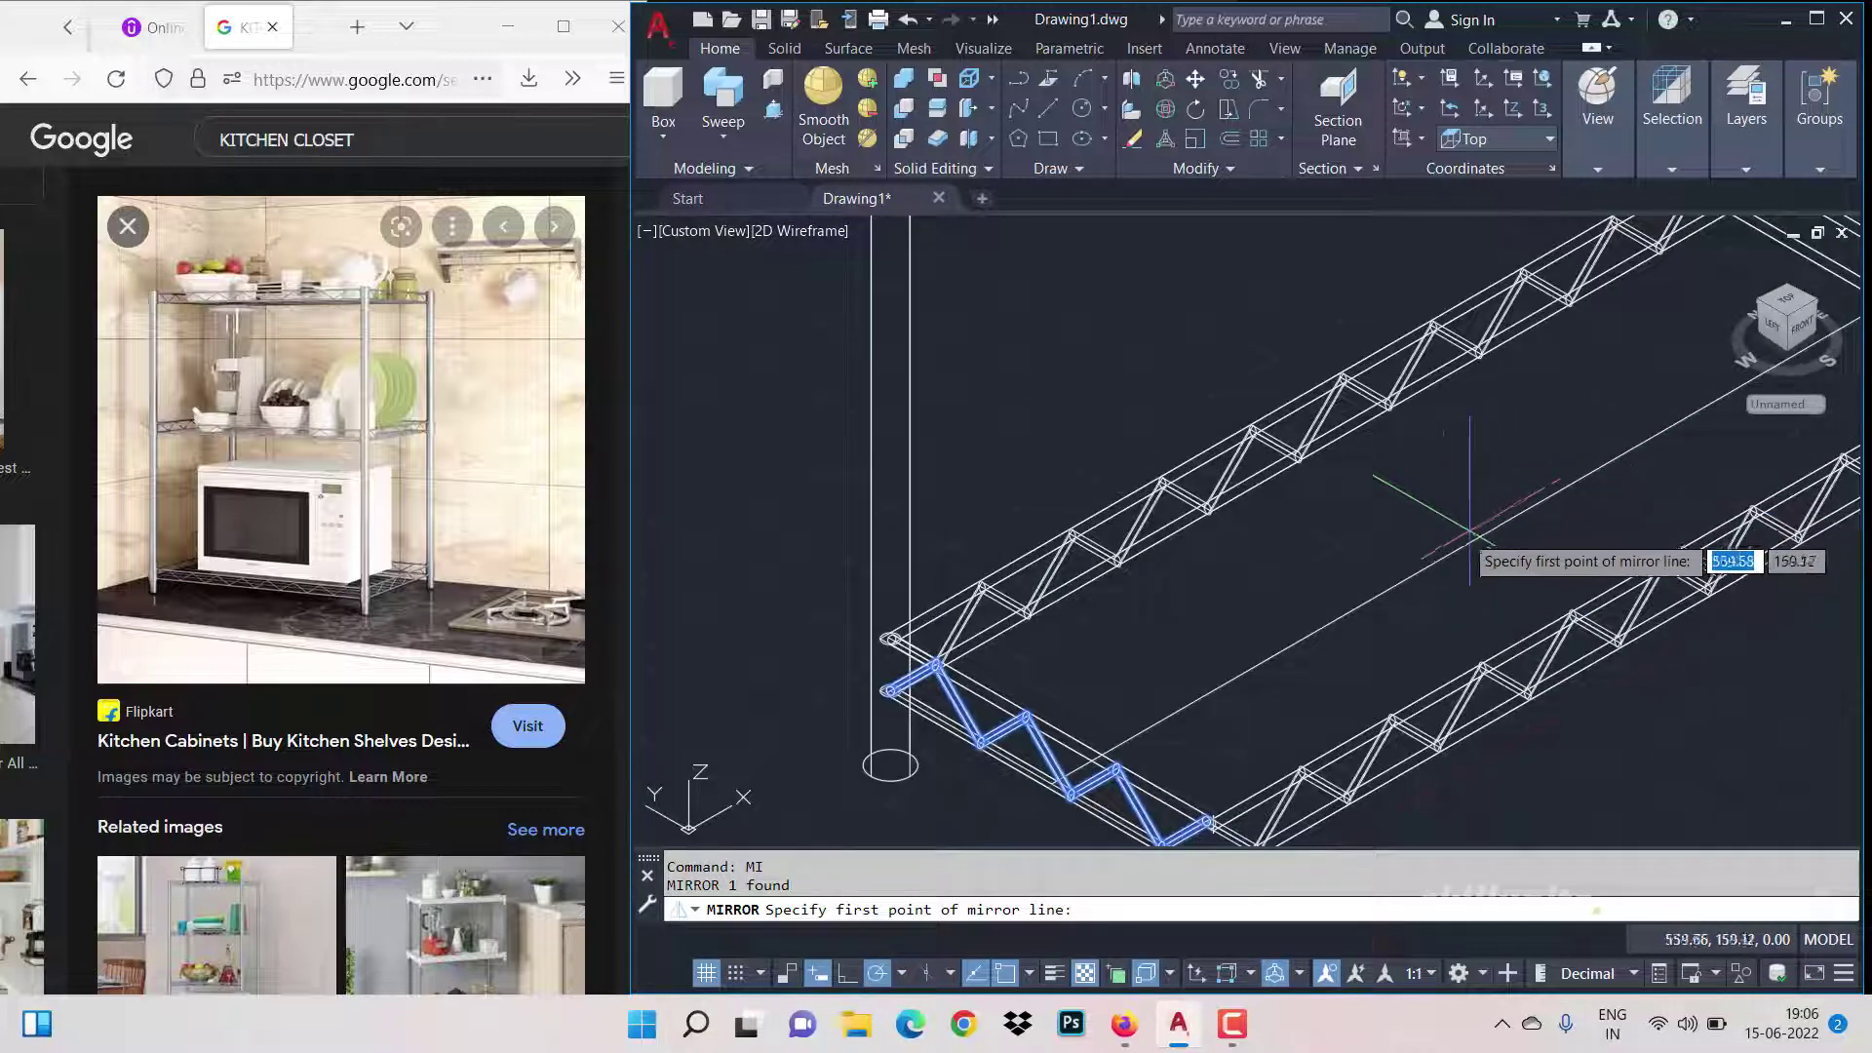
scroll(1454, 550, "up", 4)
scroll(1478, 534, "down", 6)
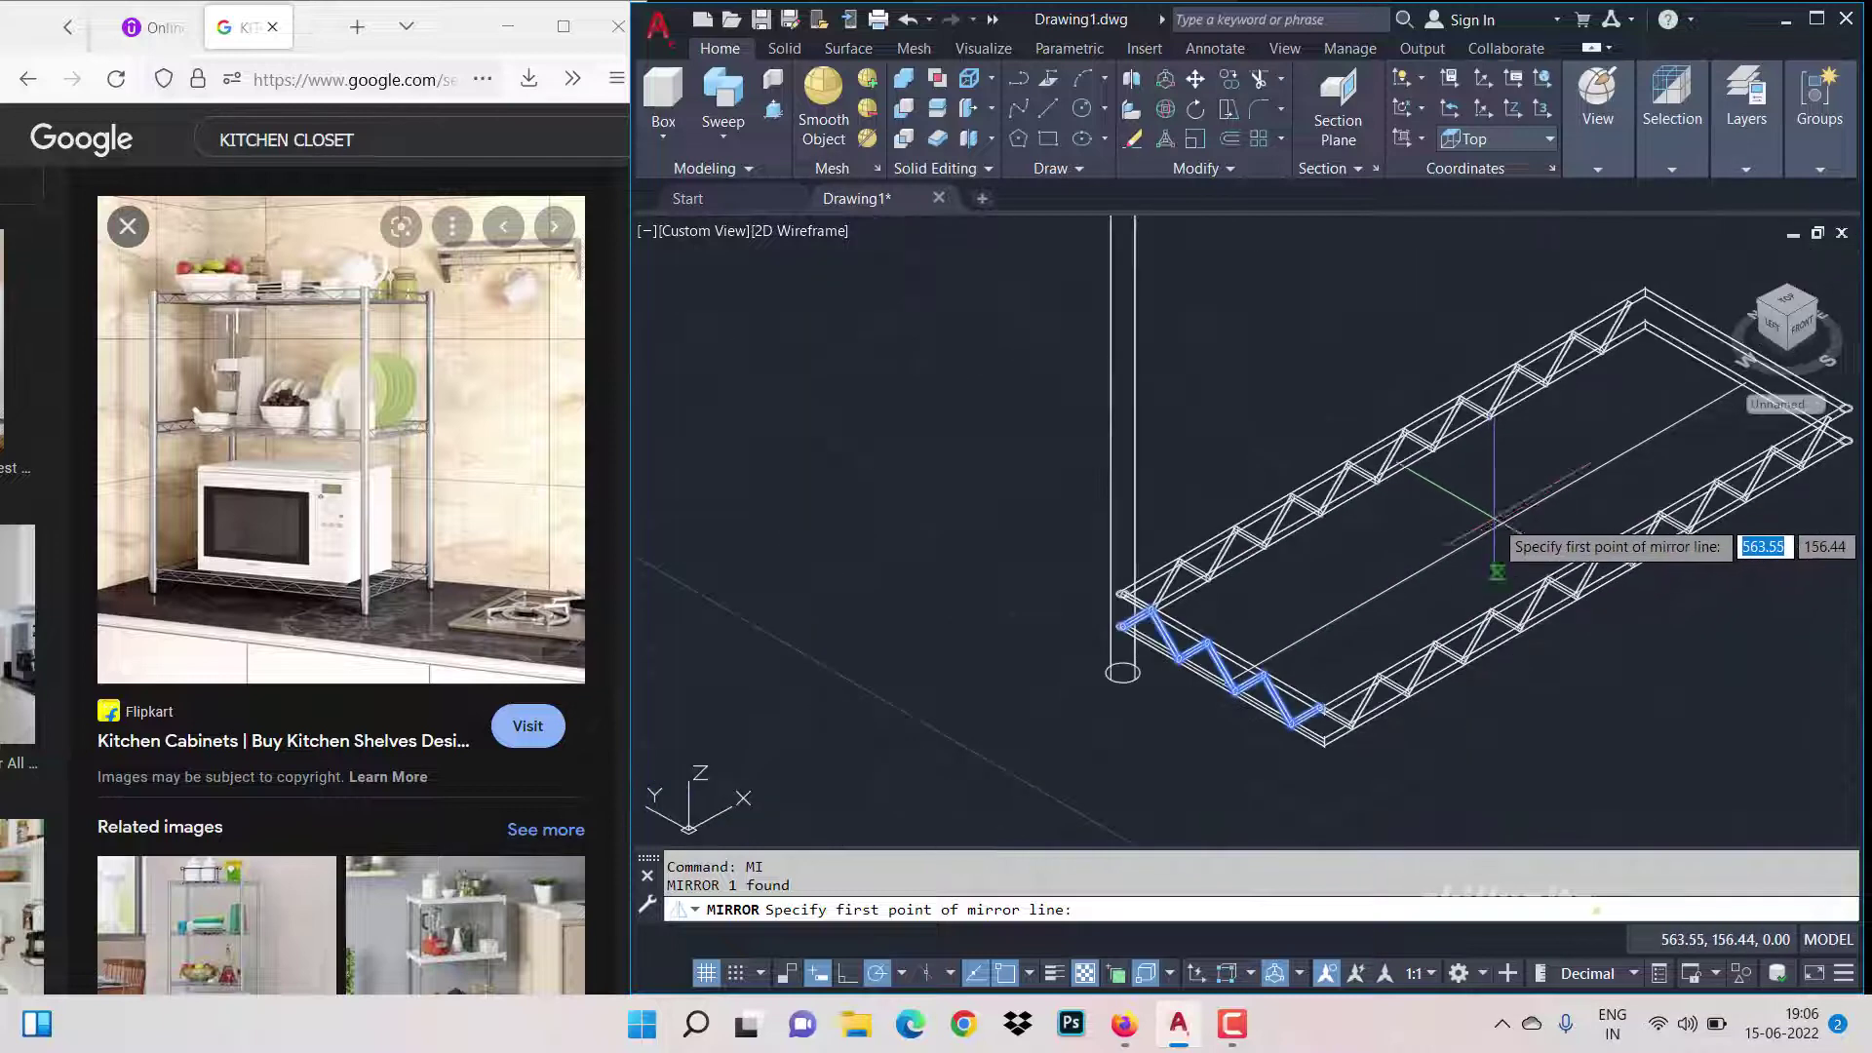
scroll(1500, 565, "up", 2)
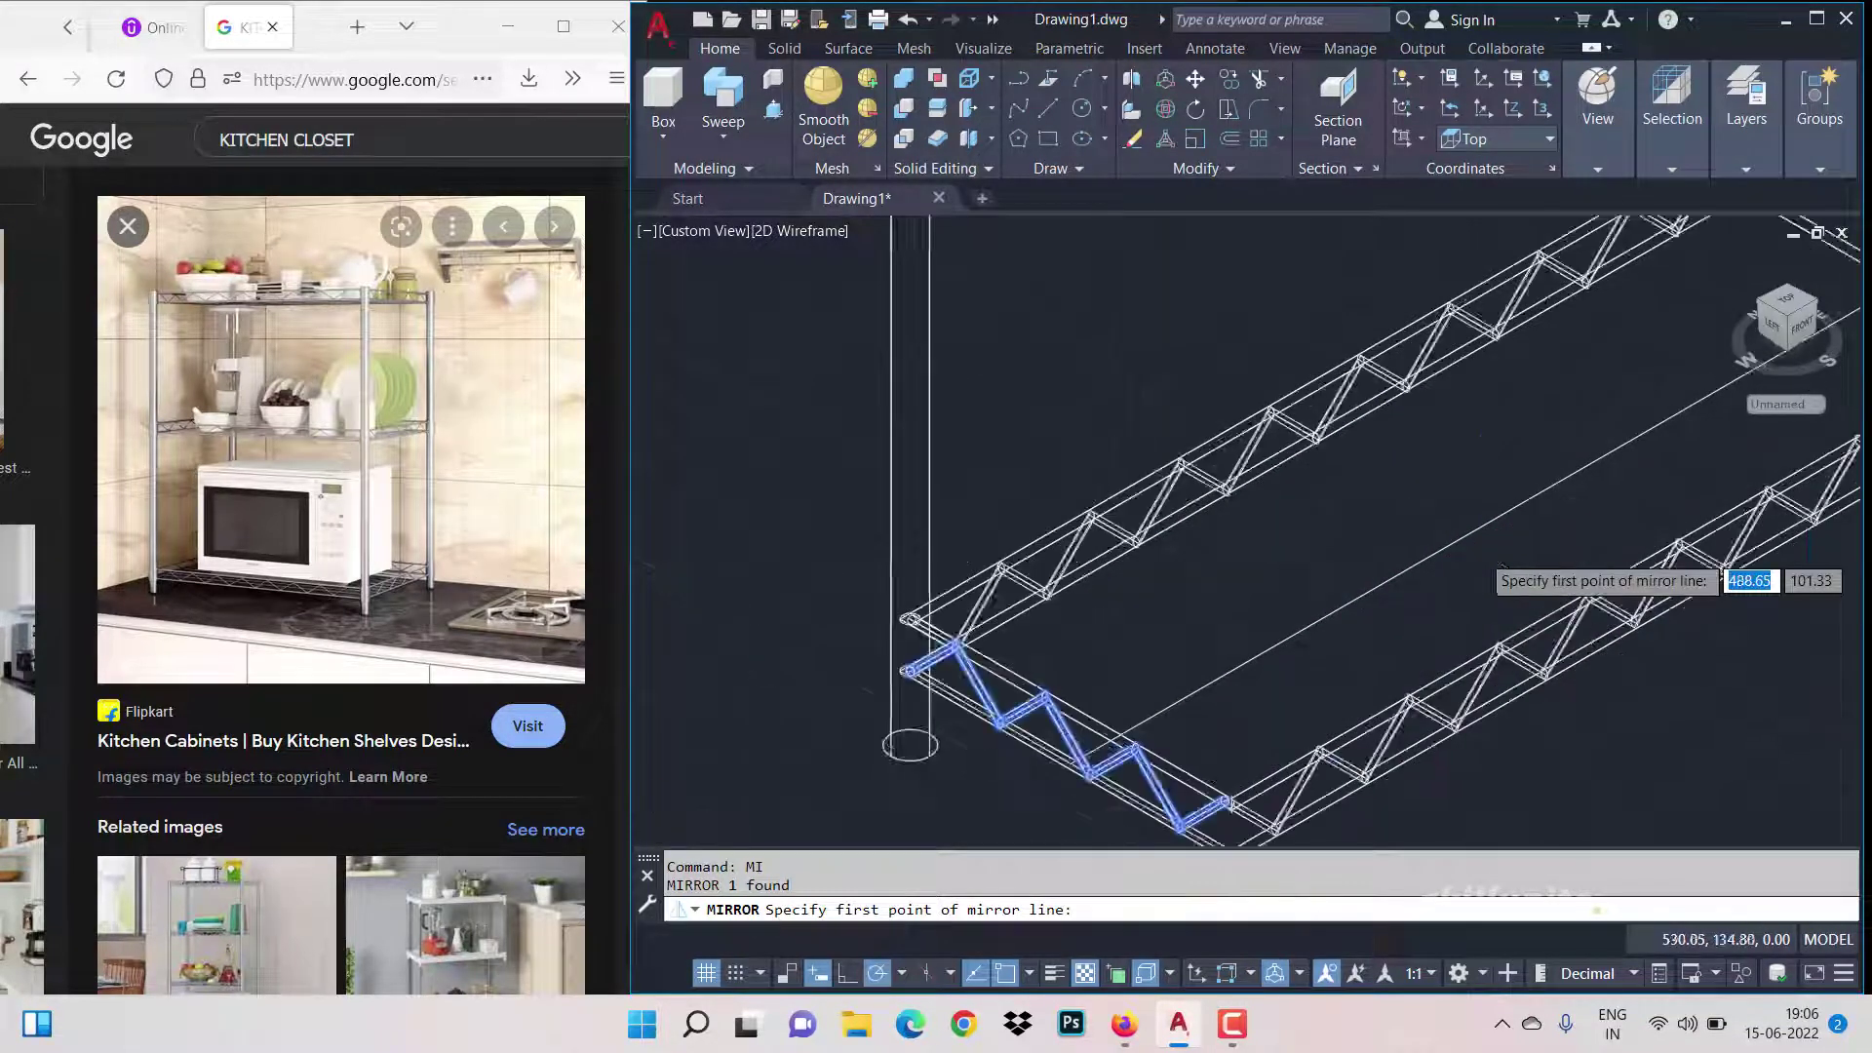
scroll(1477, 528, "up", 2)
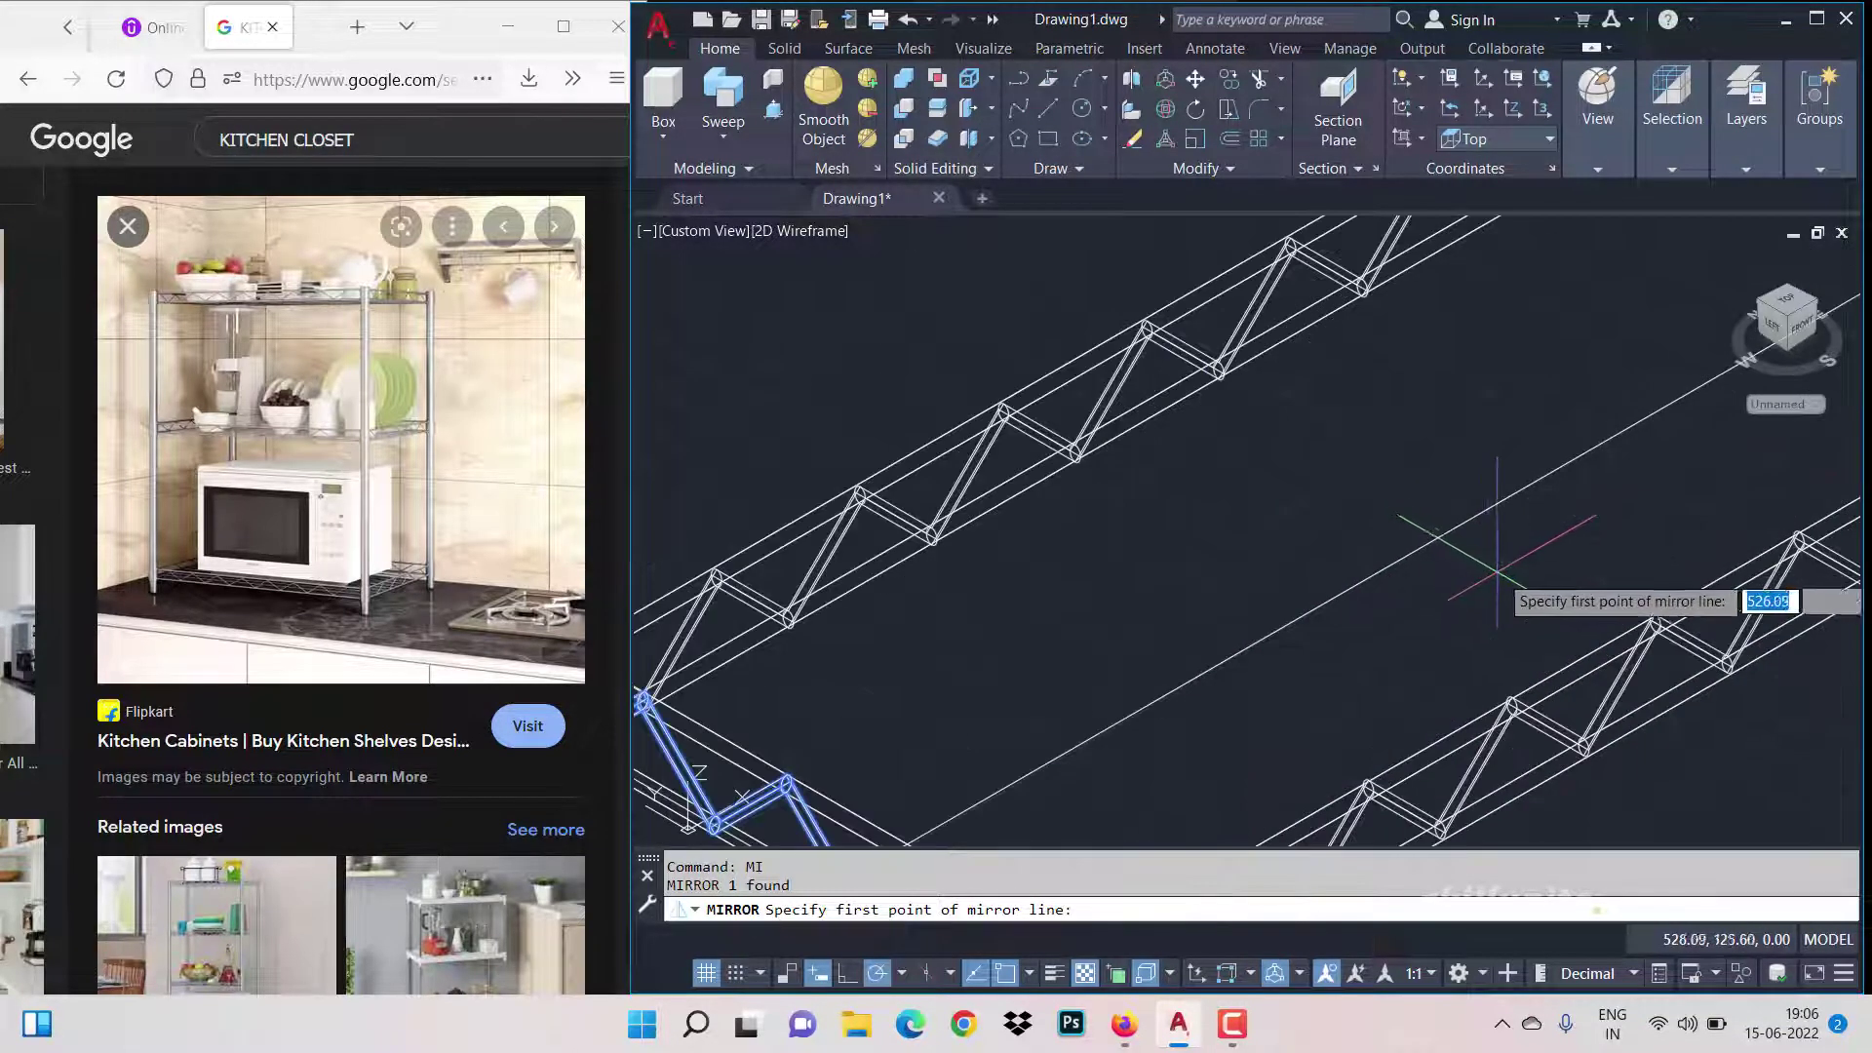
left_click(1492, 510)
scroll(1319, 465, "down", 4)
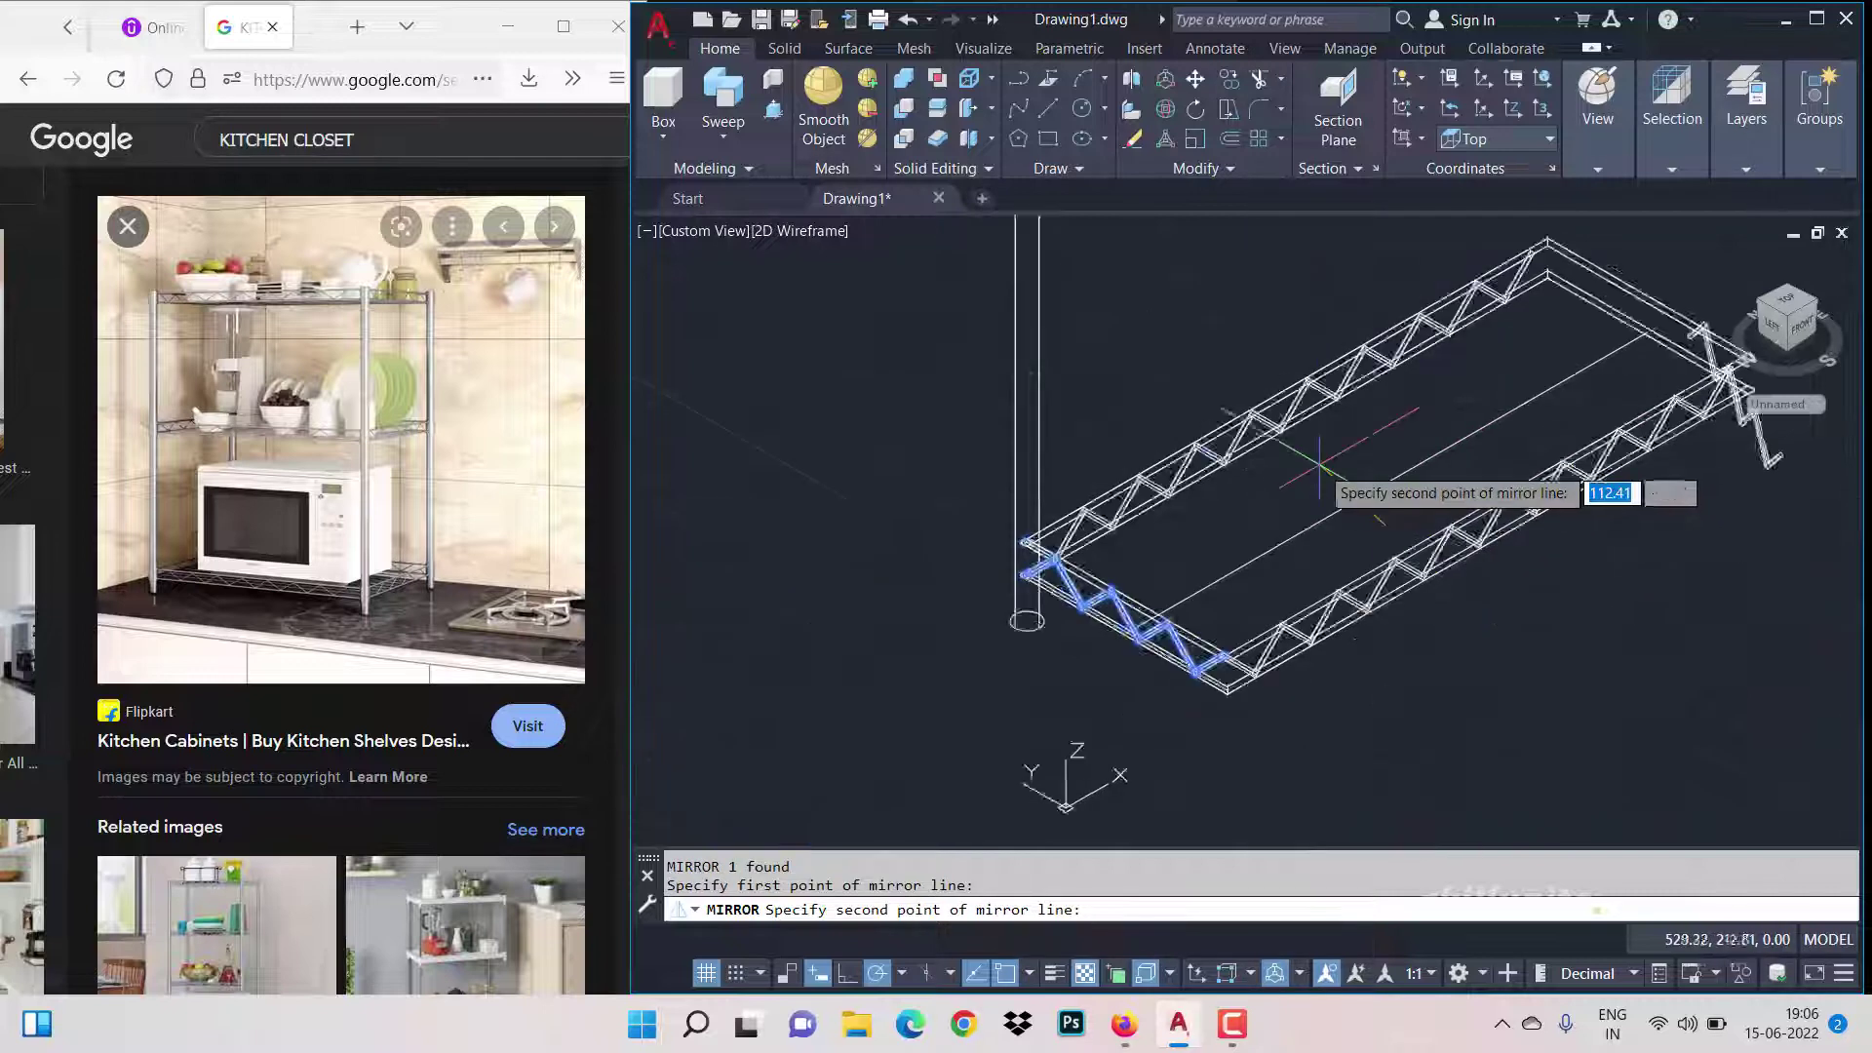
scroll(1320, 465, "down", 2)
left_click(1189, 418)
key("Return")
Step: Set the visual style to Shades of Gray and return to the home 3D view
mouse_move(1607, 178)
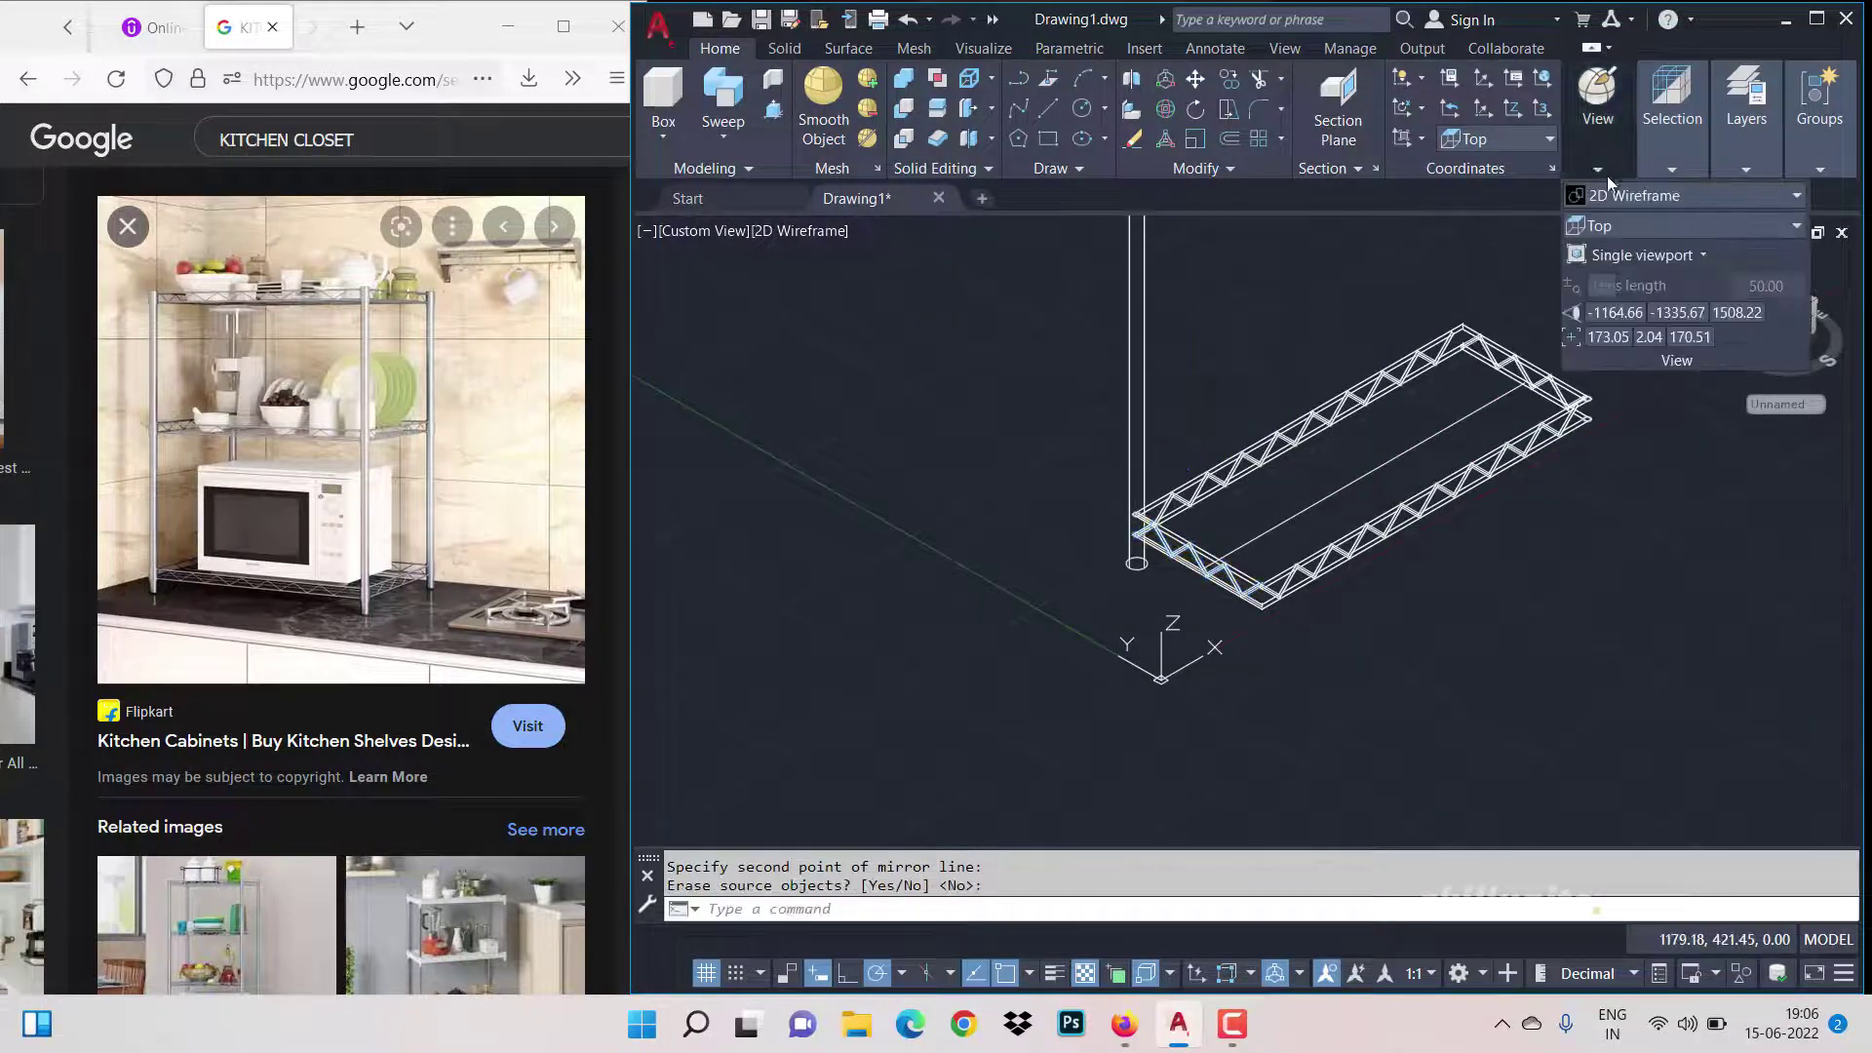
left_click(1628, 224)
left_click(1664, 202)
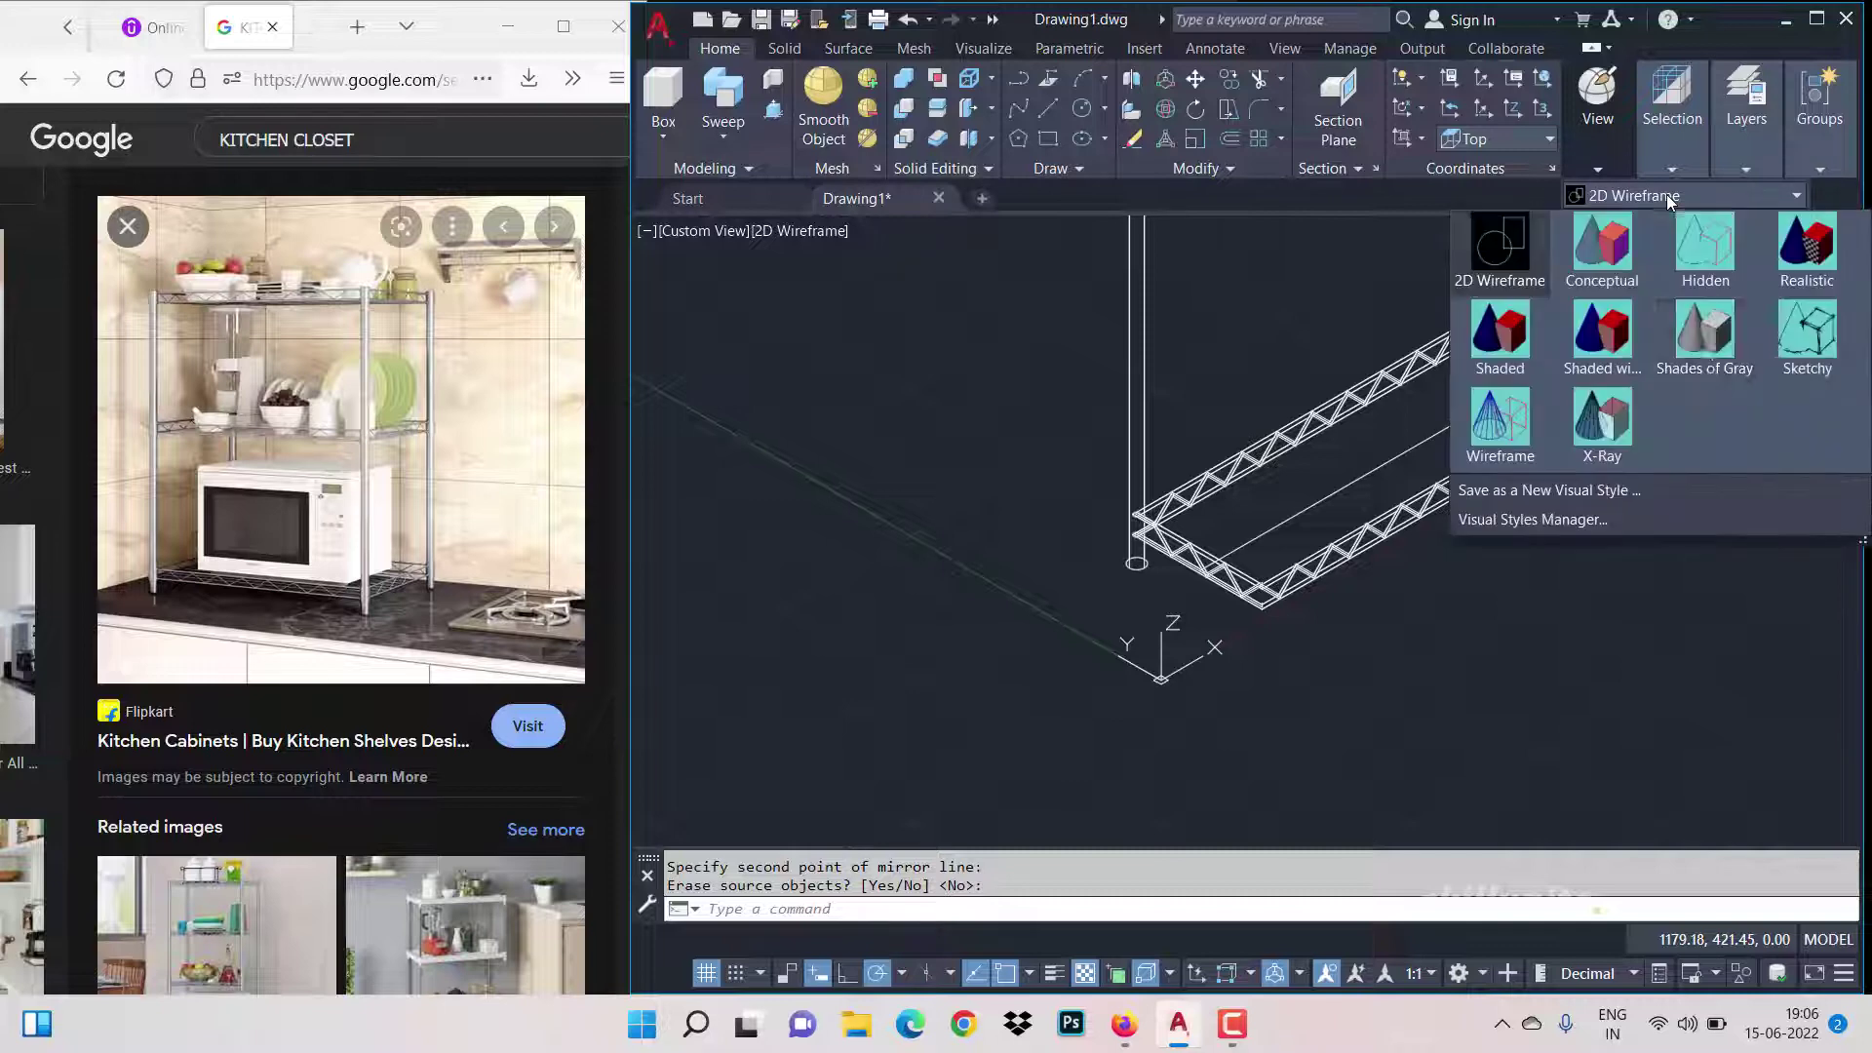
left_click(1705, 336)
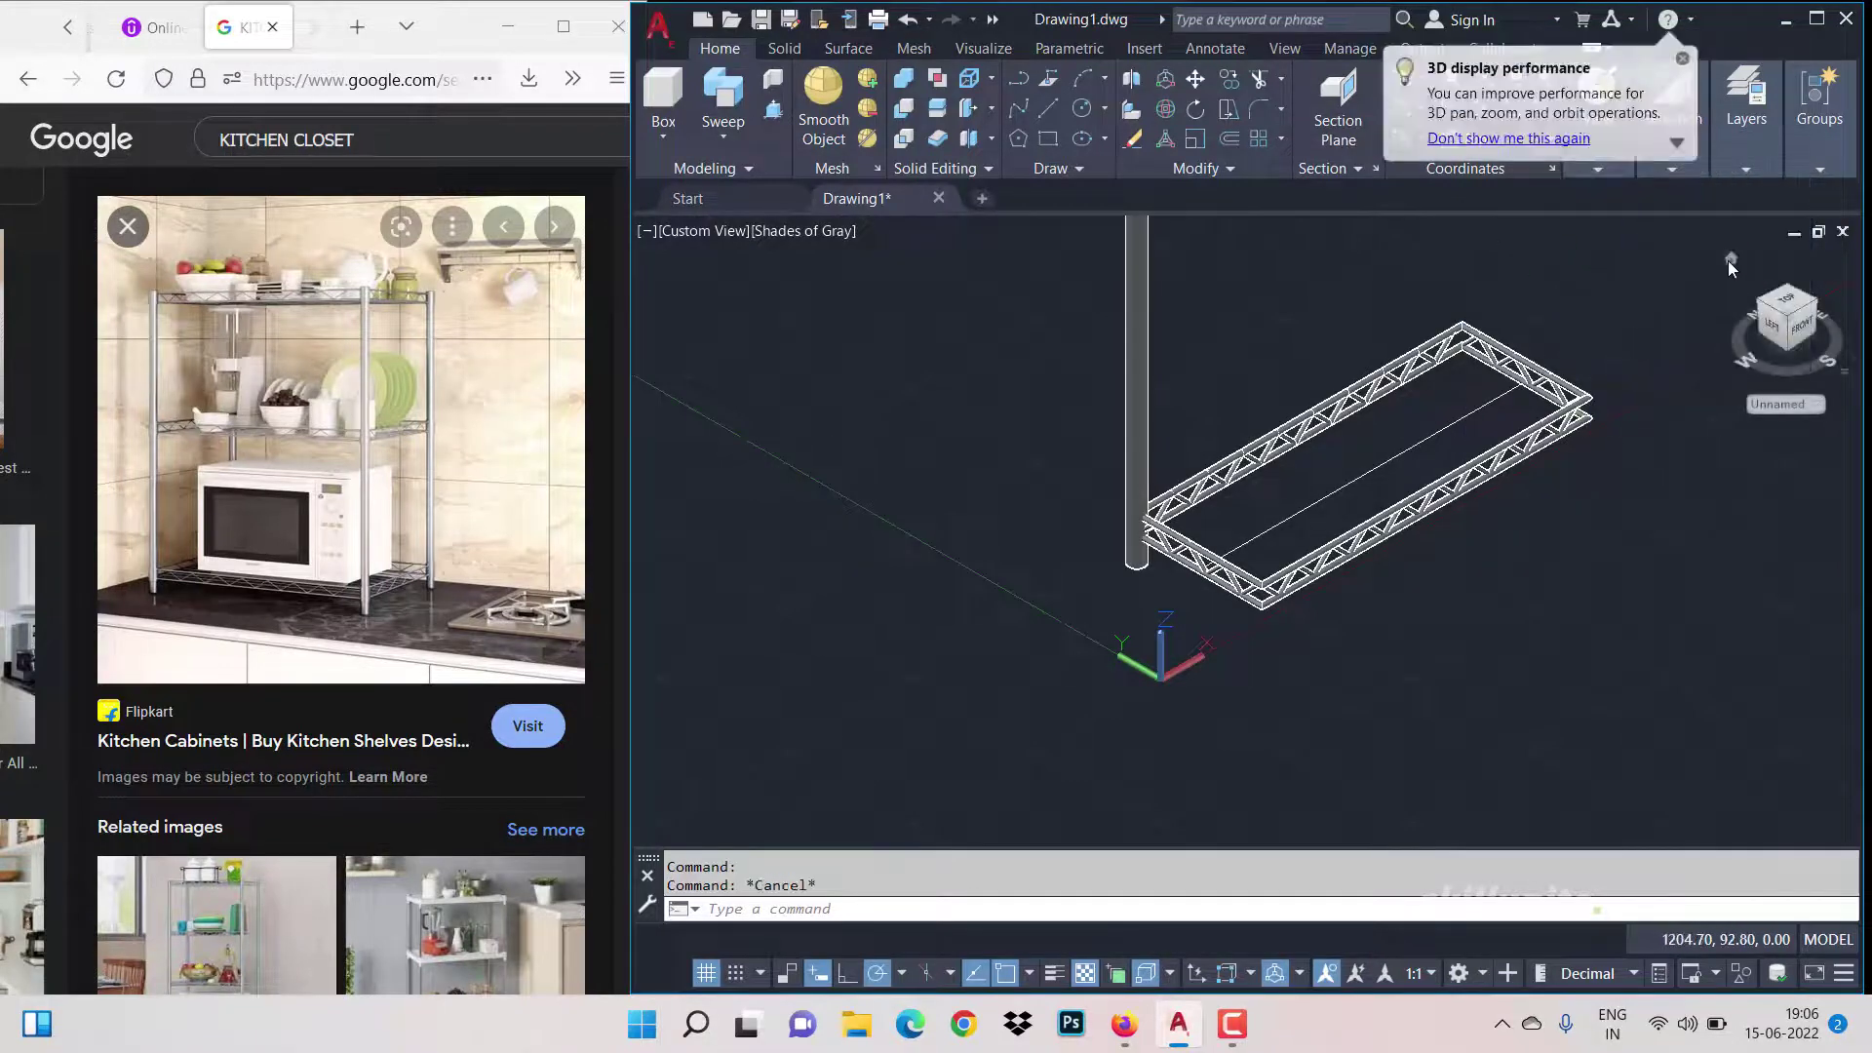
left_click(1730, 258)
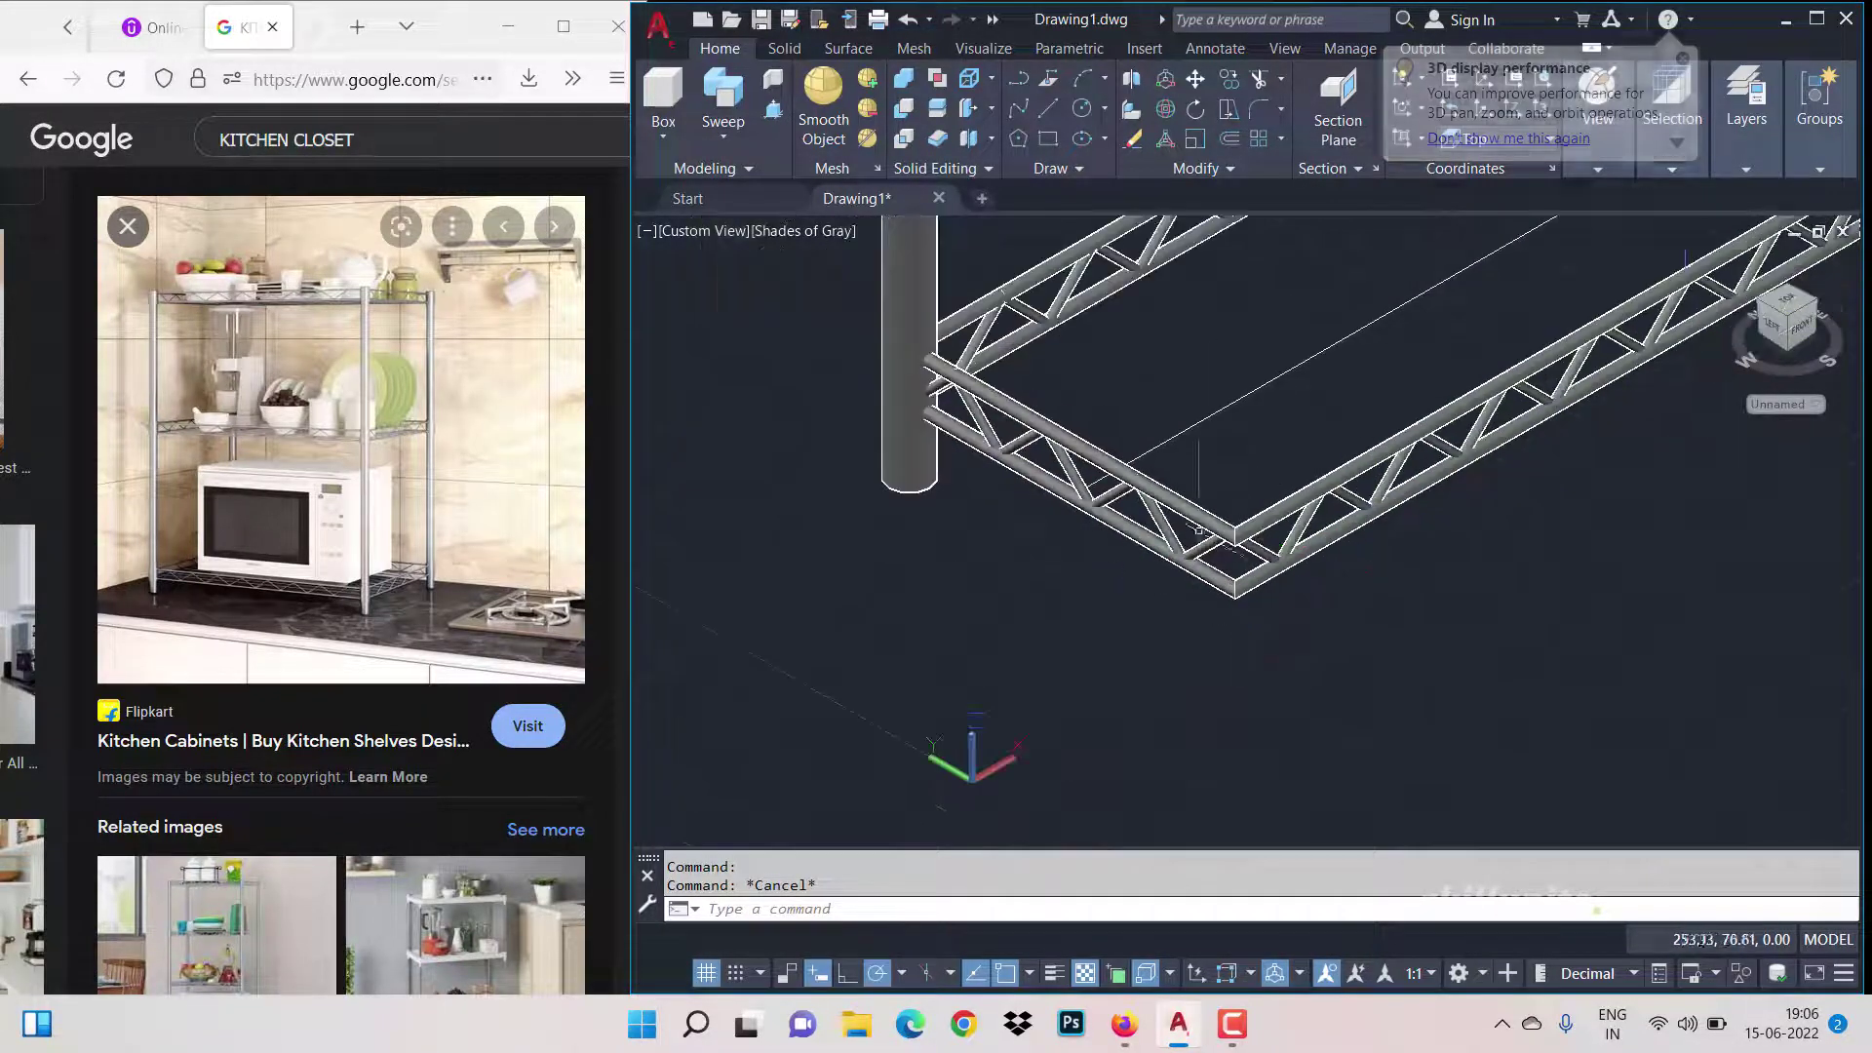
Step: In the Top view, copy the corner post from its centre to the other three corners of the shelf
left_click(1654, 168)
left_click(1613, 164)
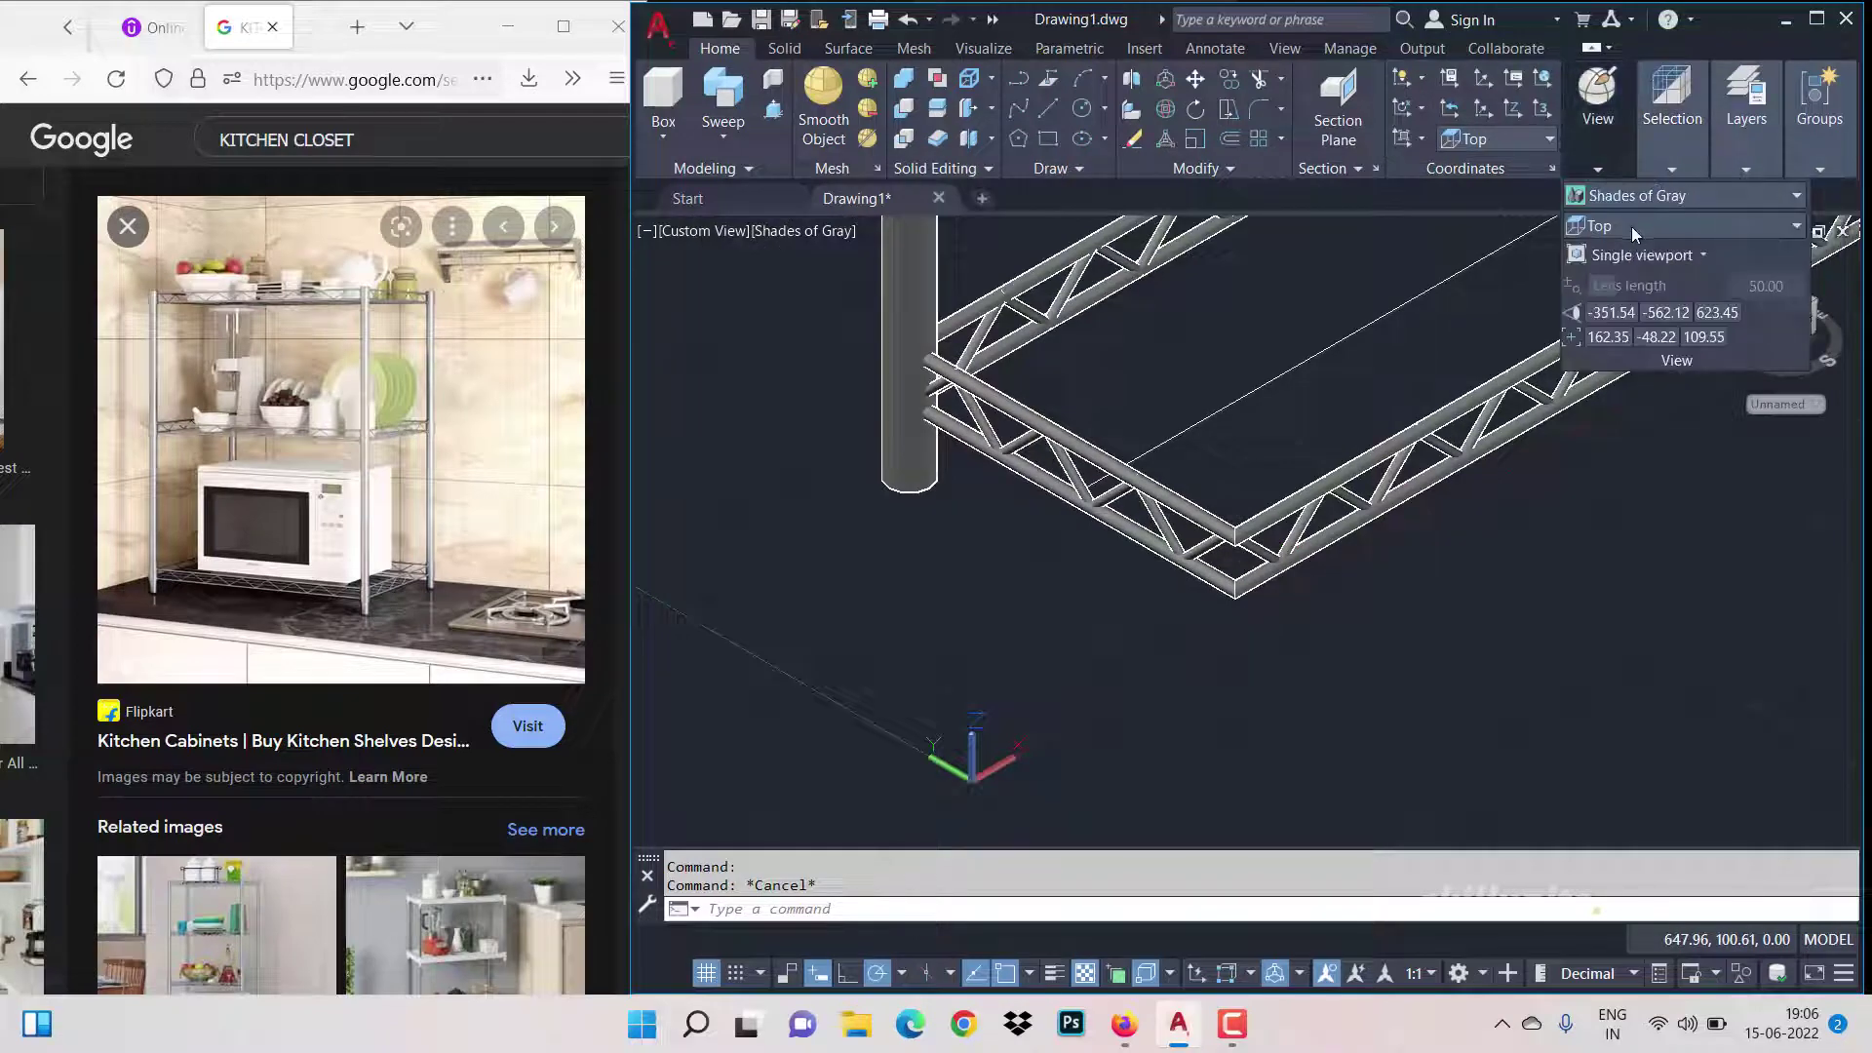
left_click(1630, 227)
left_click(1631, 254)
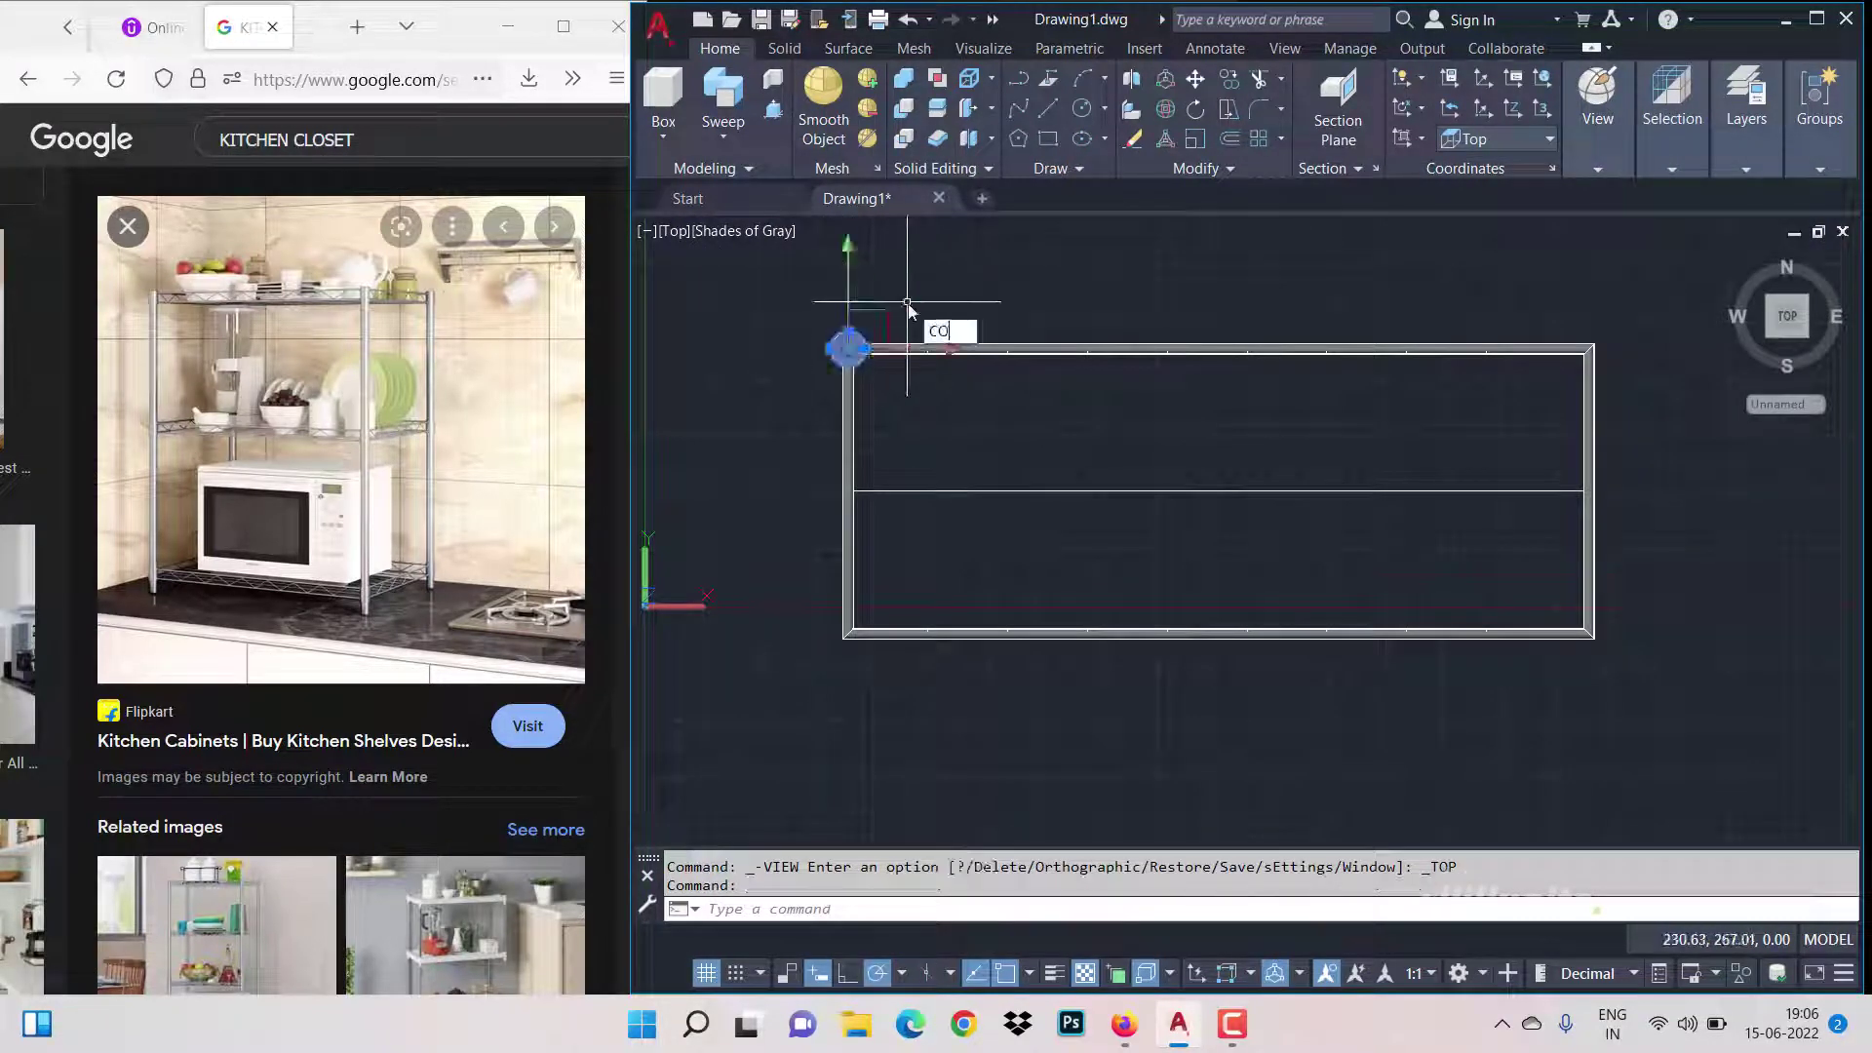
key("Return")
left_click(848, 349)
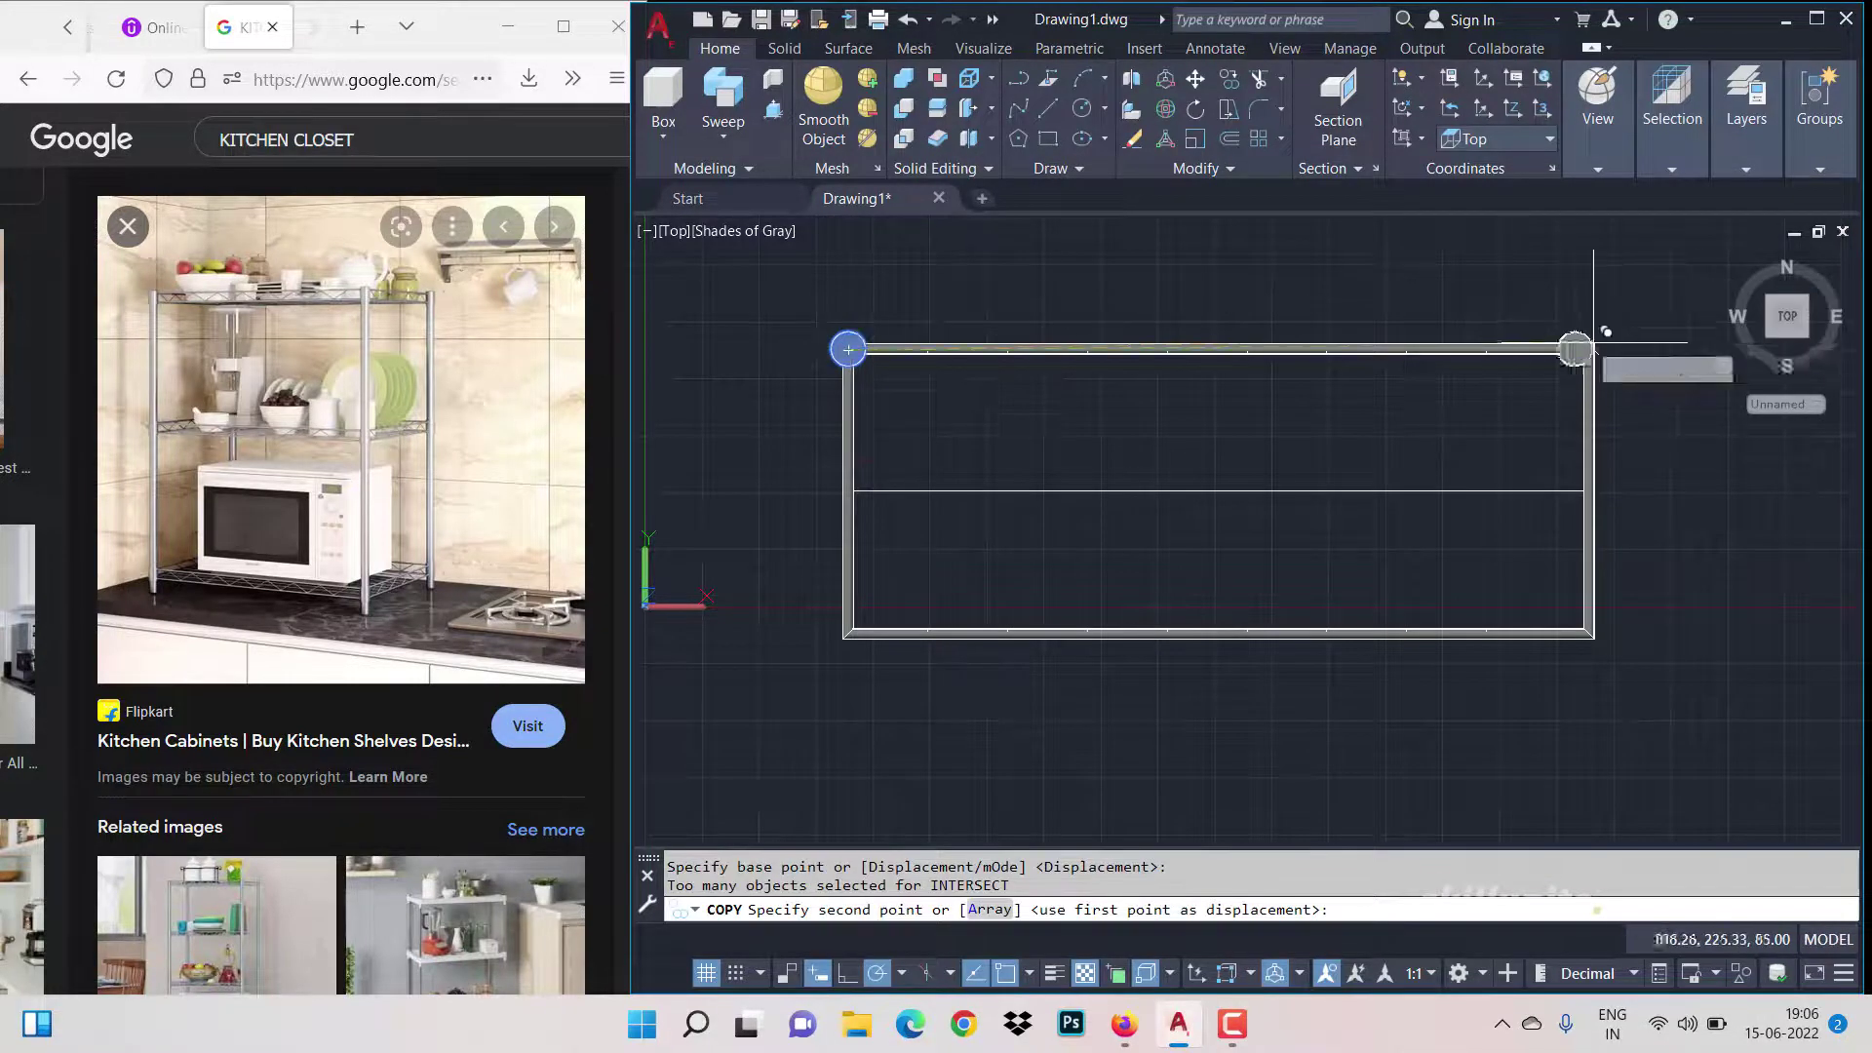
left_click(1588, 348)
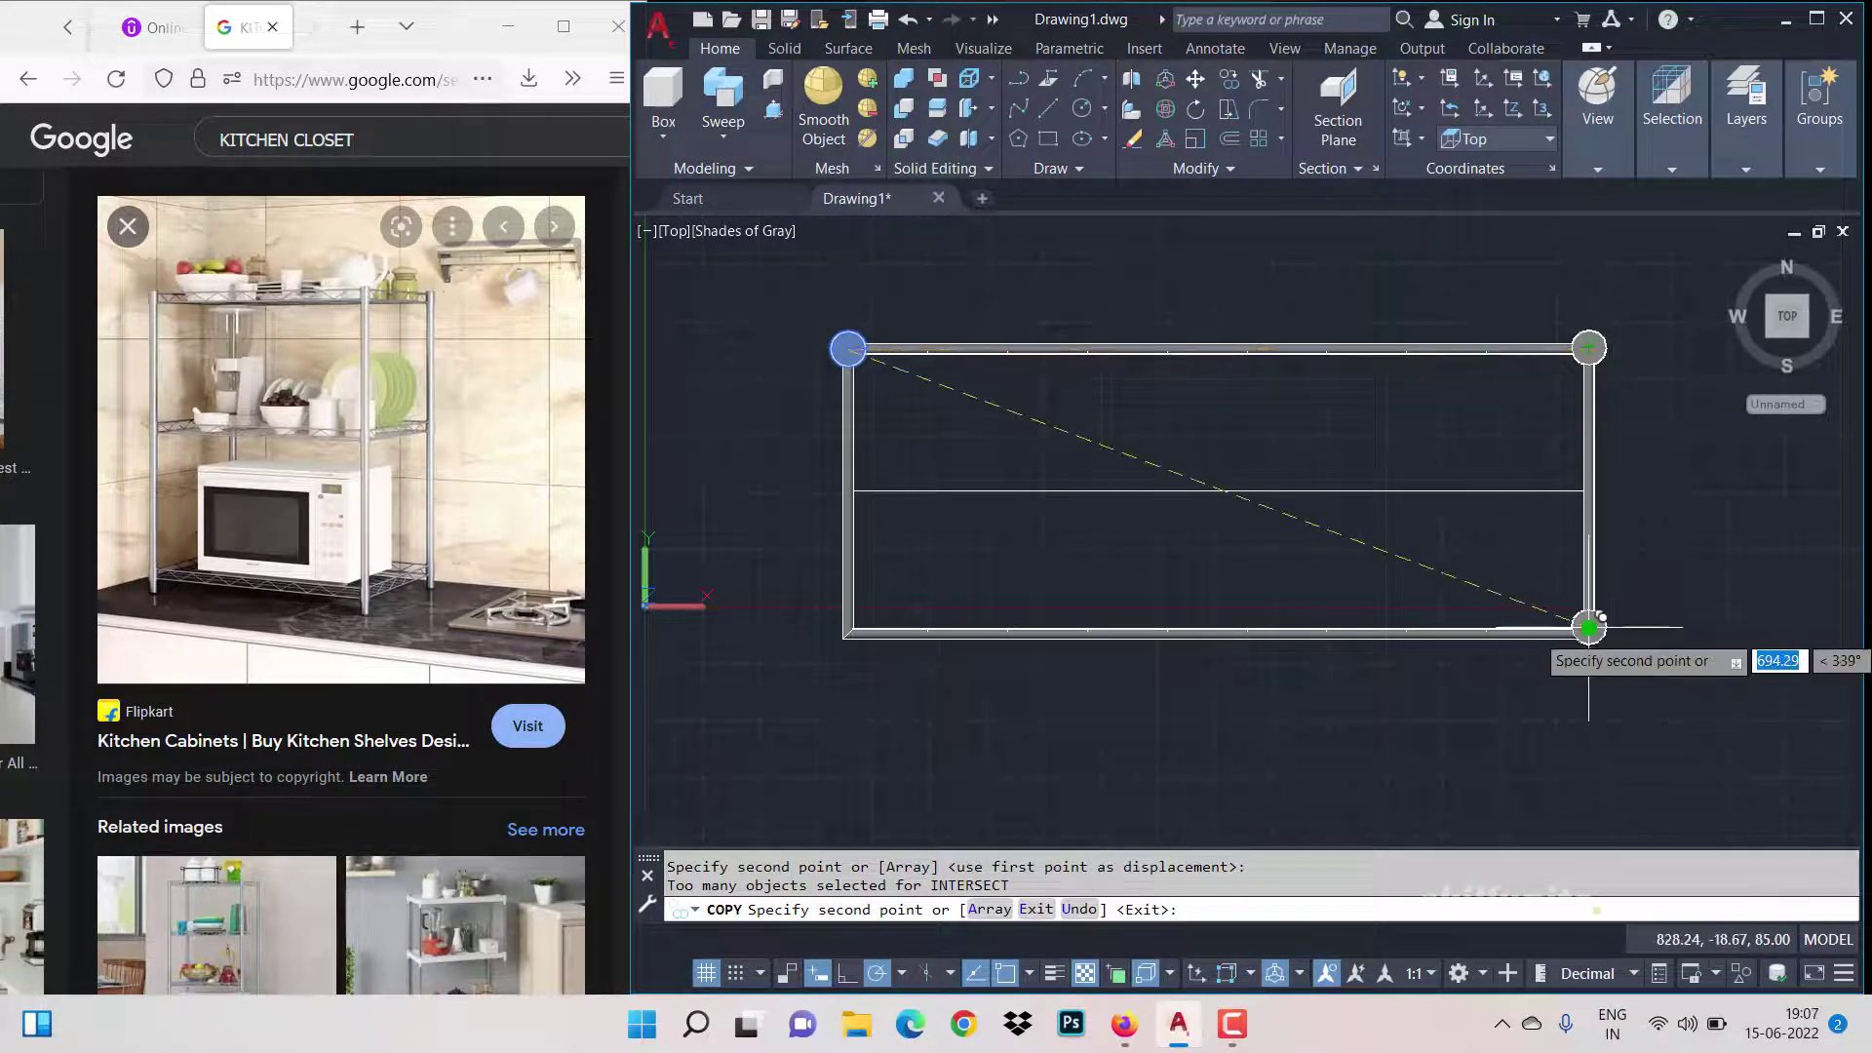
left_click(1589, 627)
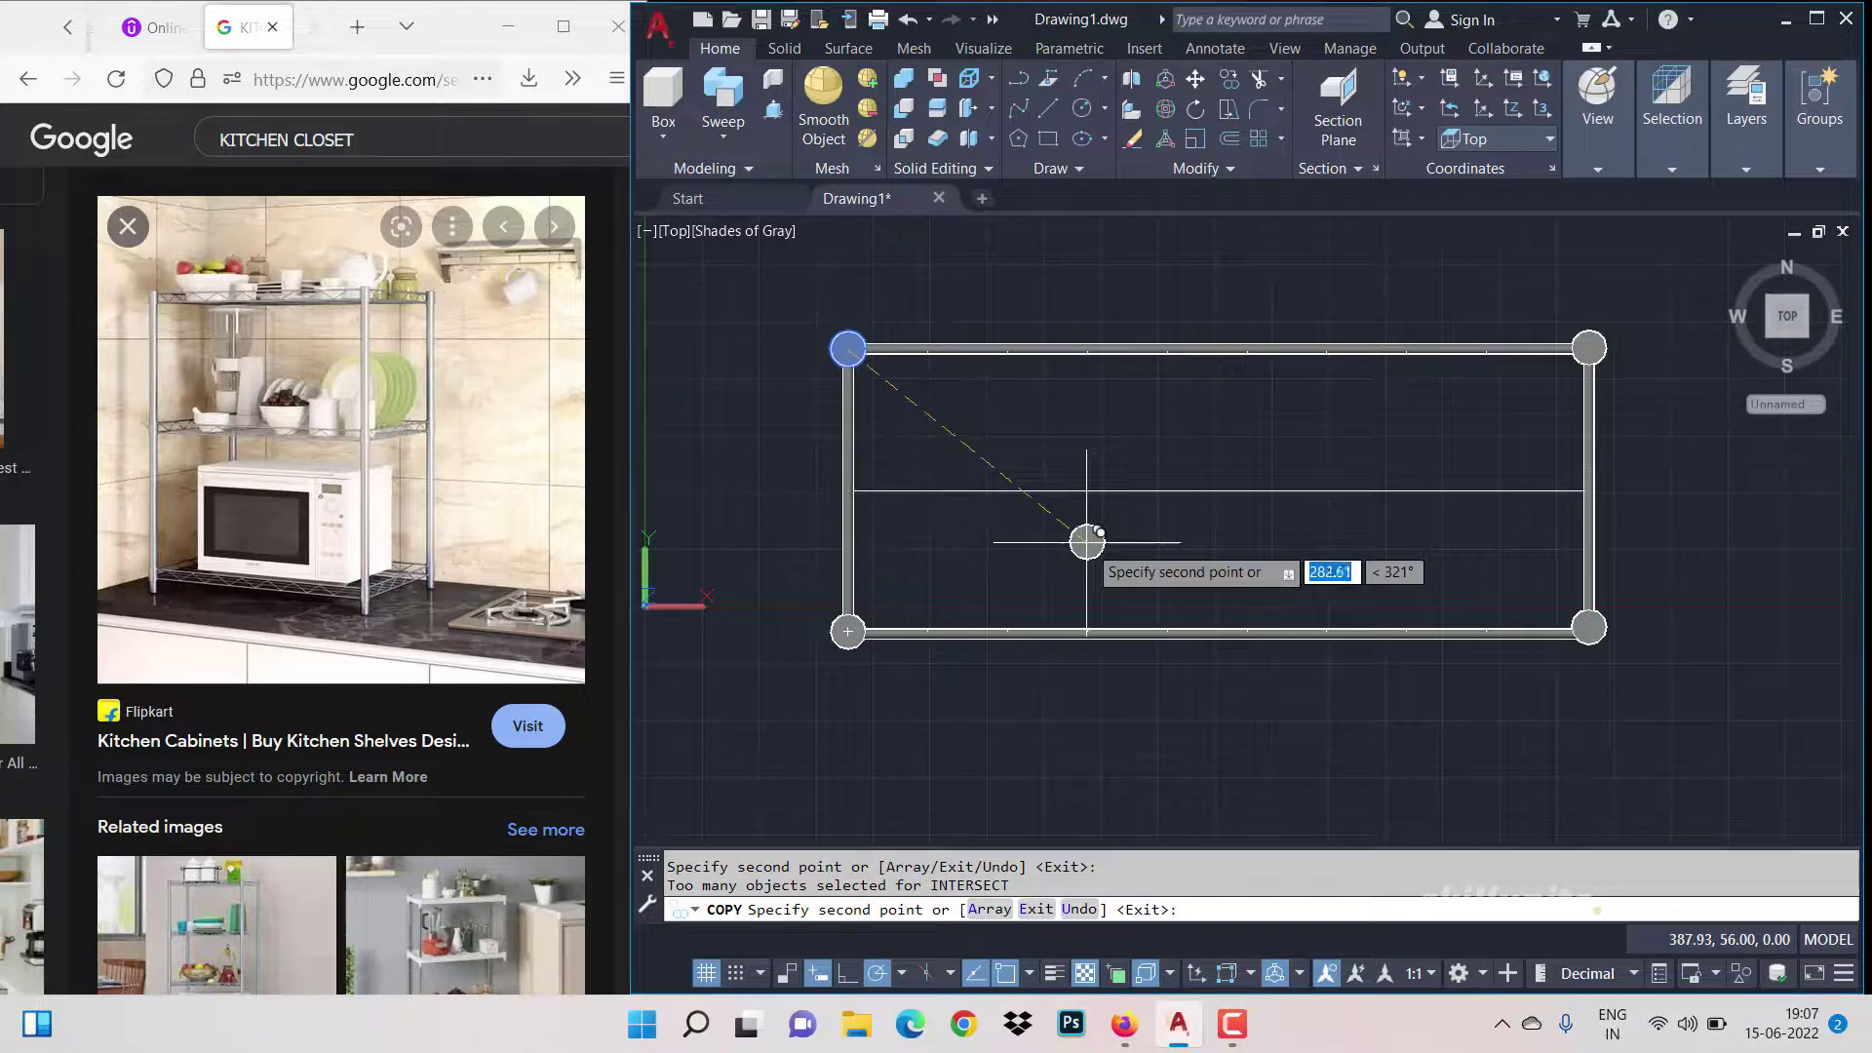
key("Escape")
Step: Inspect the four posts in the home view, switch to the Left view and set the projection to Parallel
left_click(1733, 260)
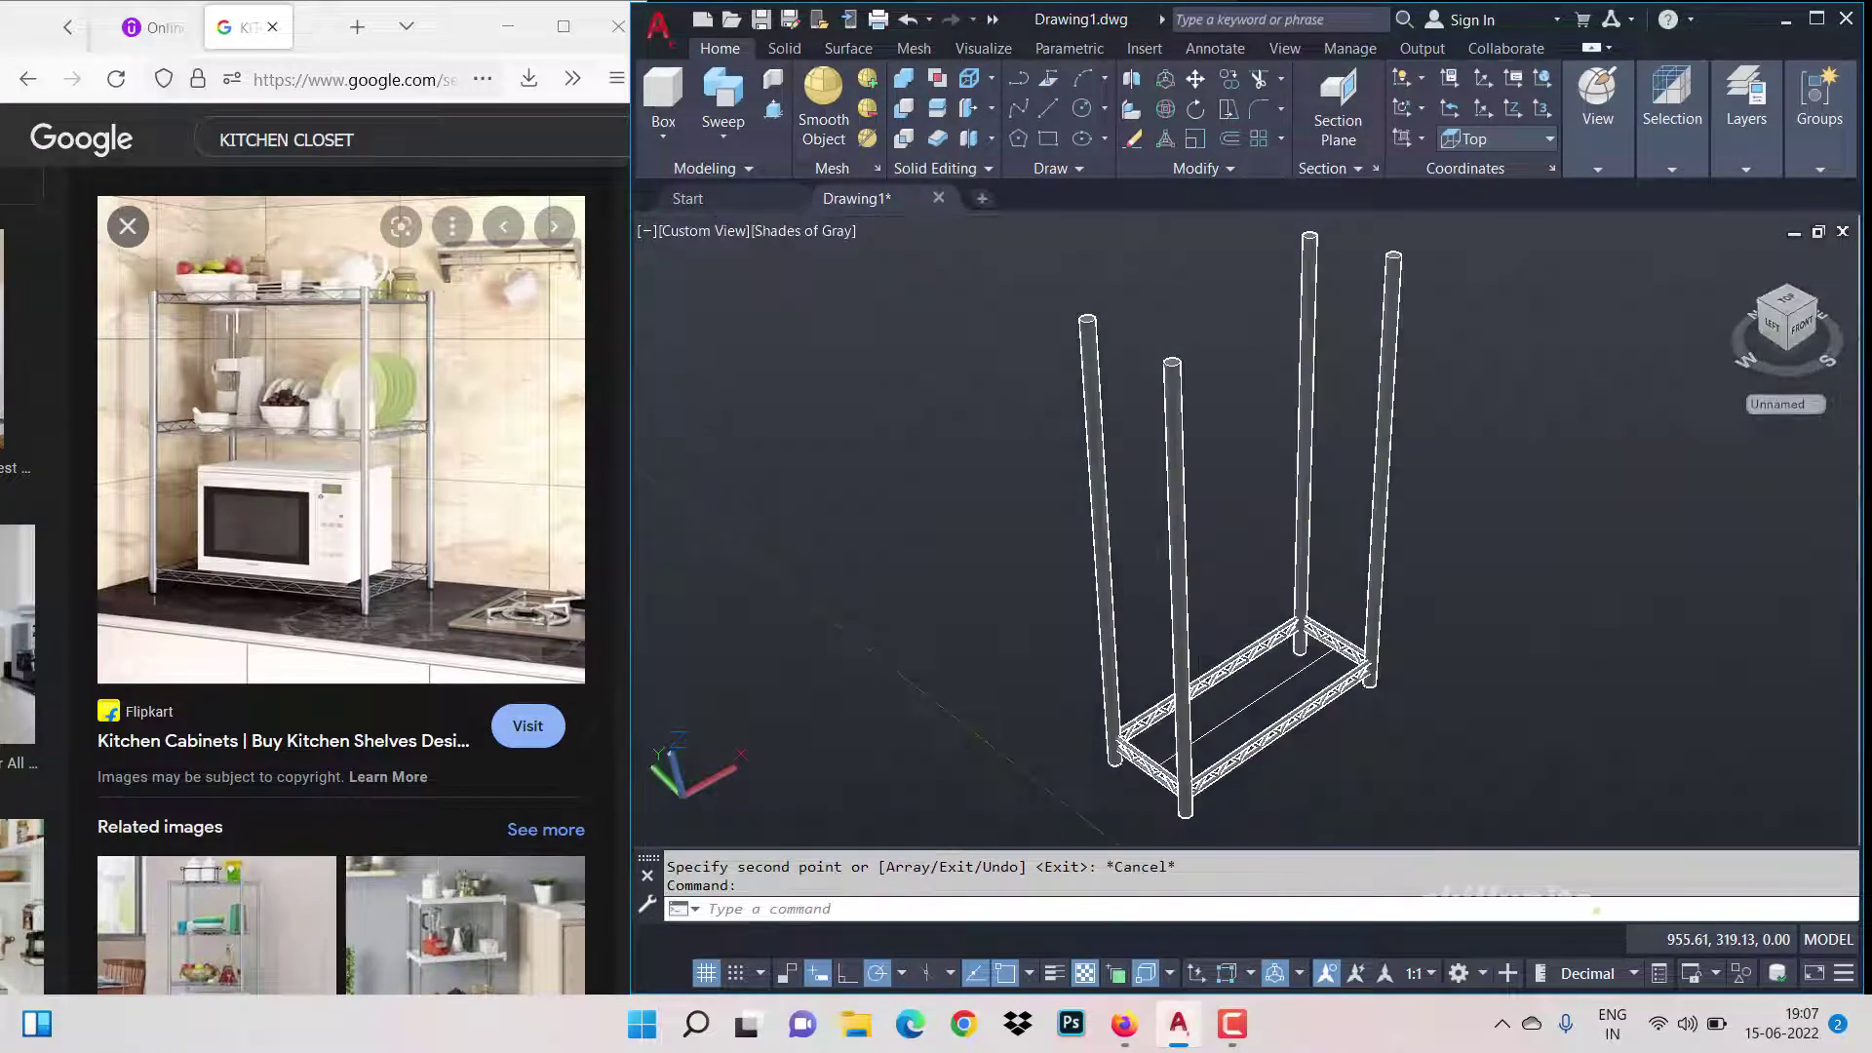
scroll(1284, 665, "up", 5)
scroll(1284, 665, "down", 5)
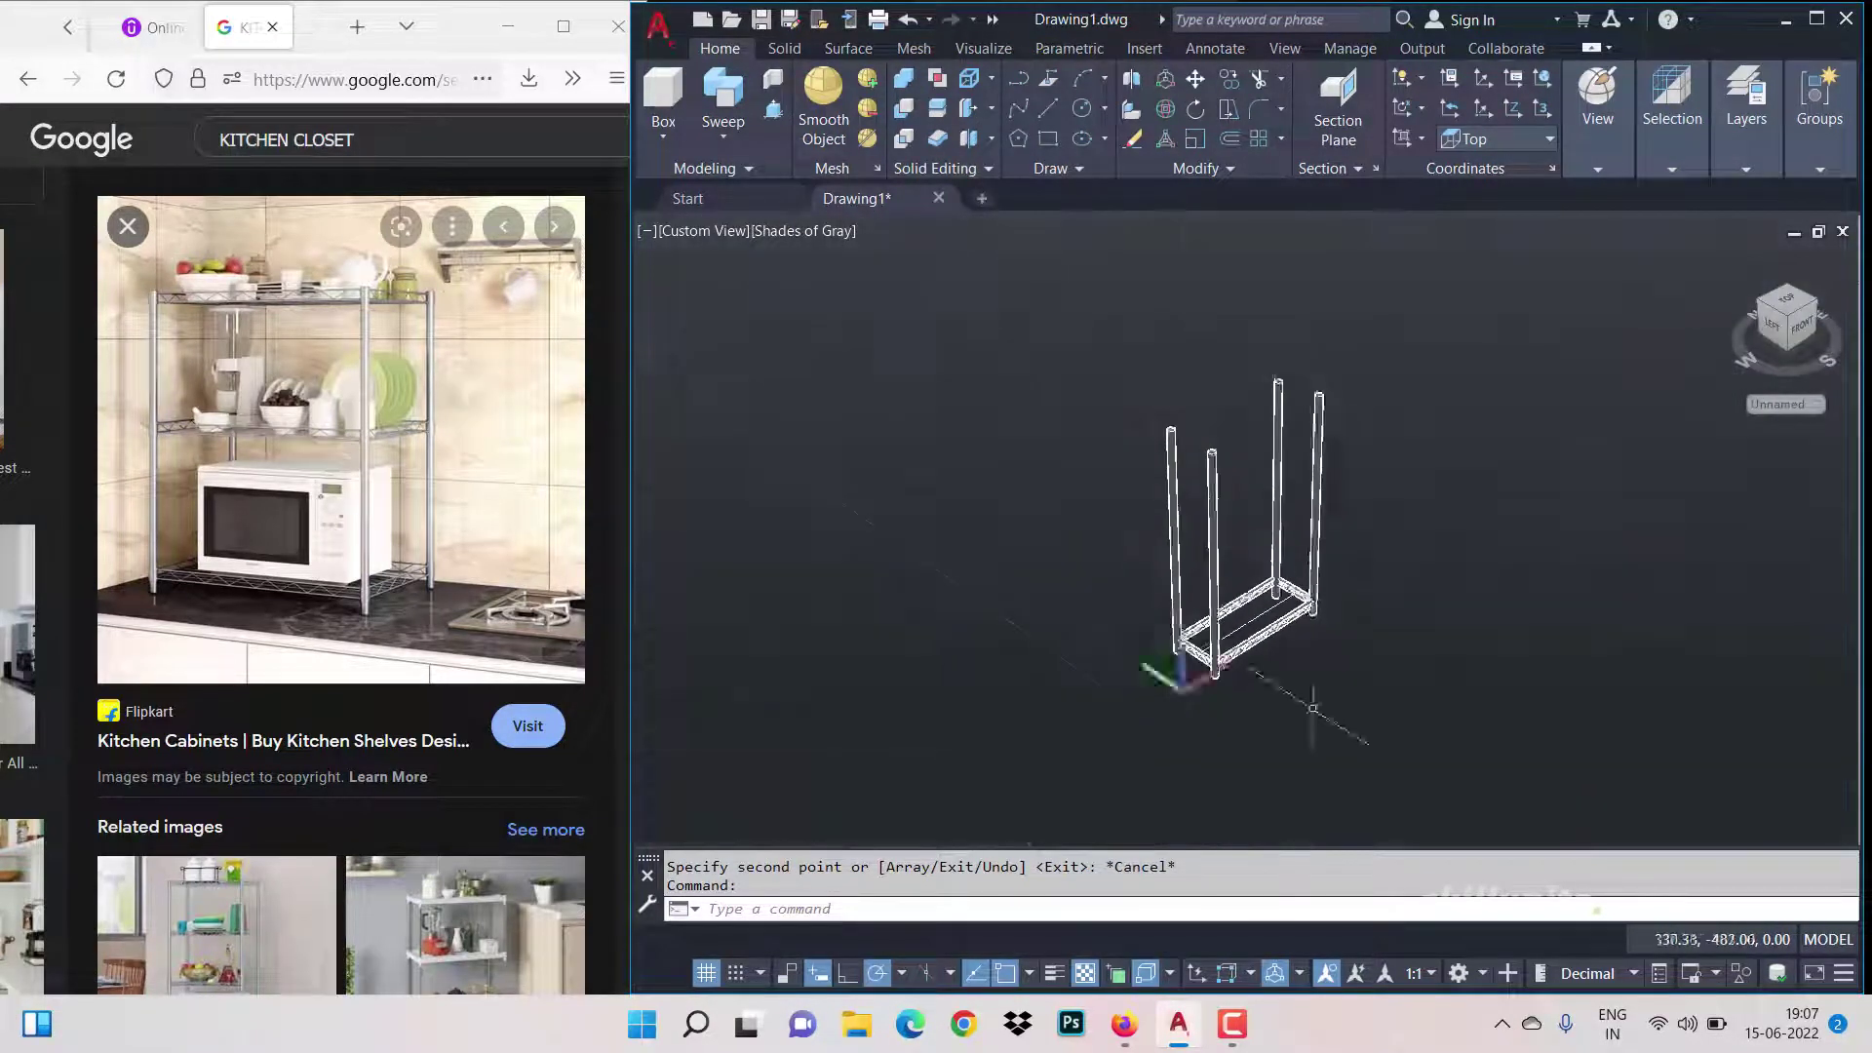
scroll(1356, 700, "up", 5)
left_click(1771, 323)
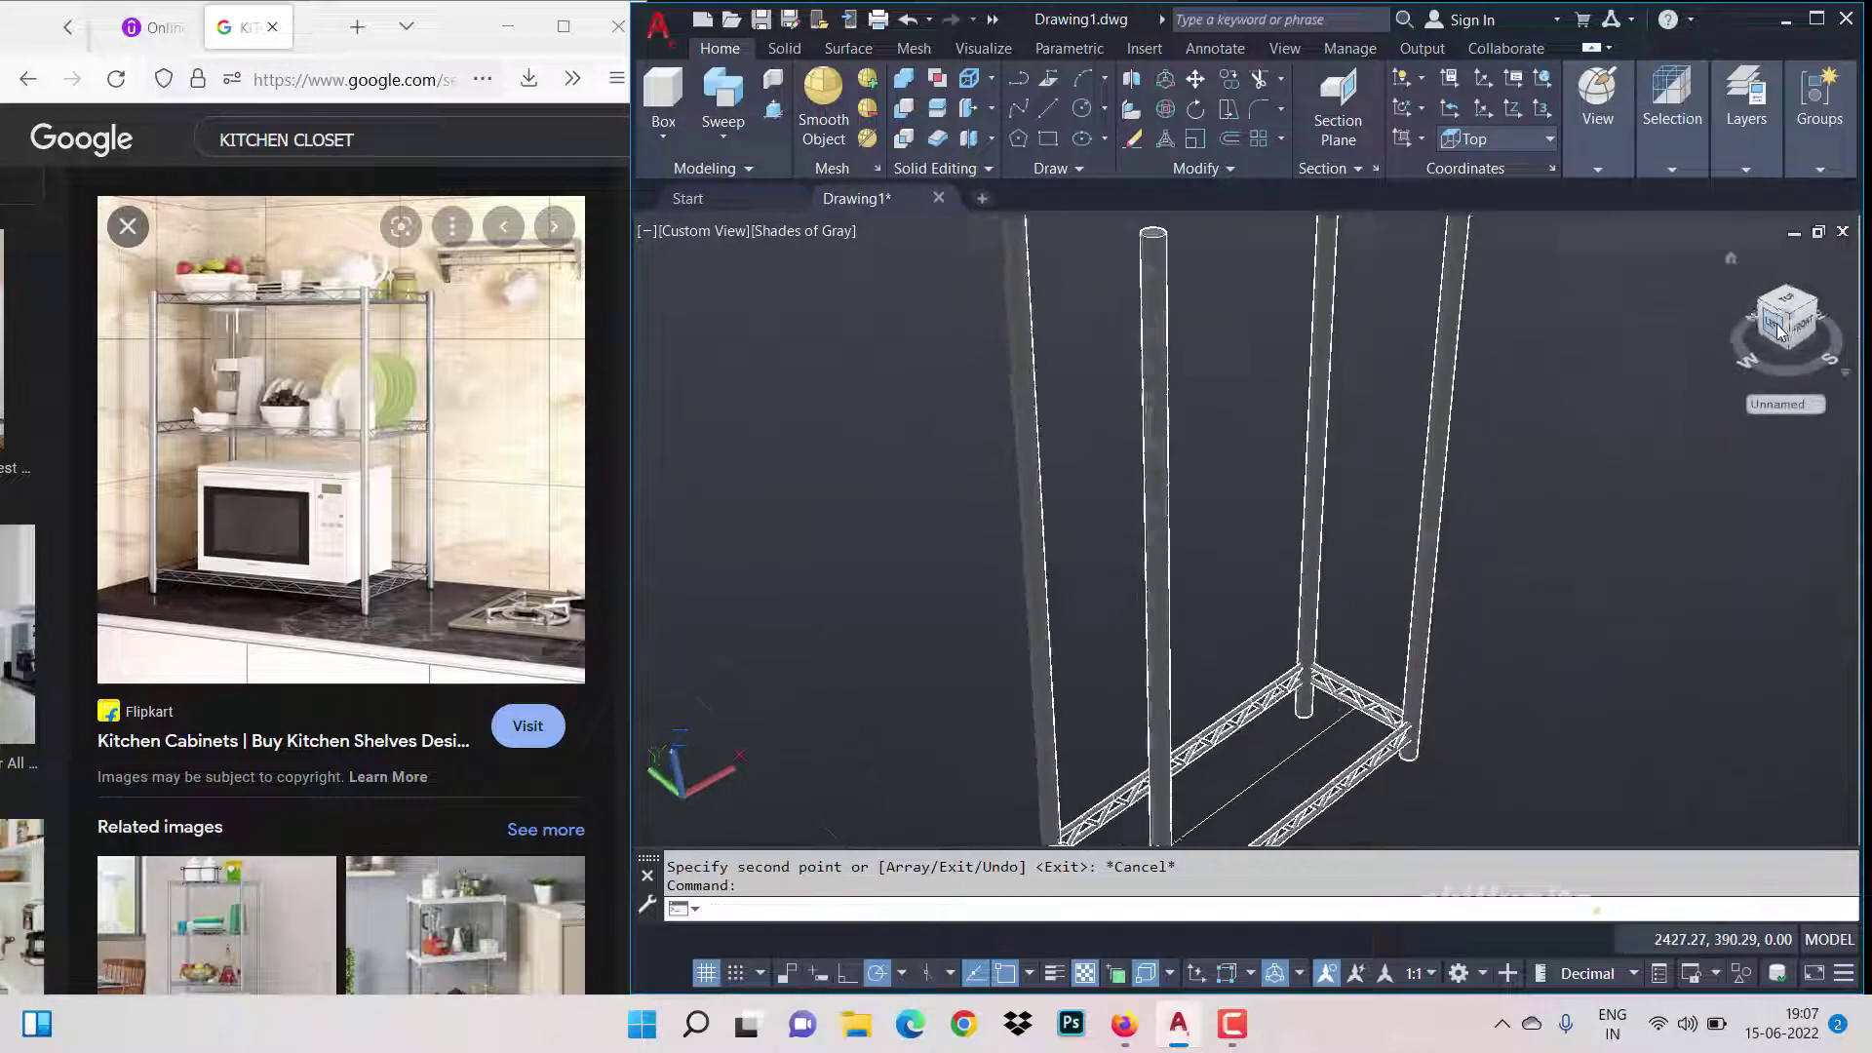
right_click(1739, 263)
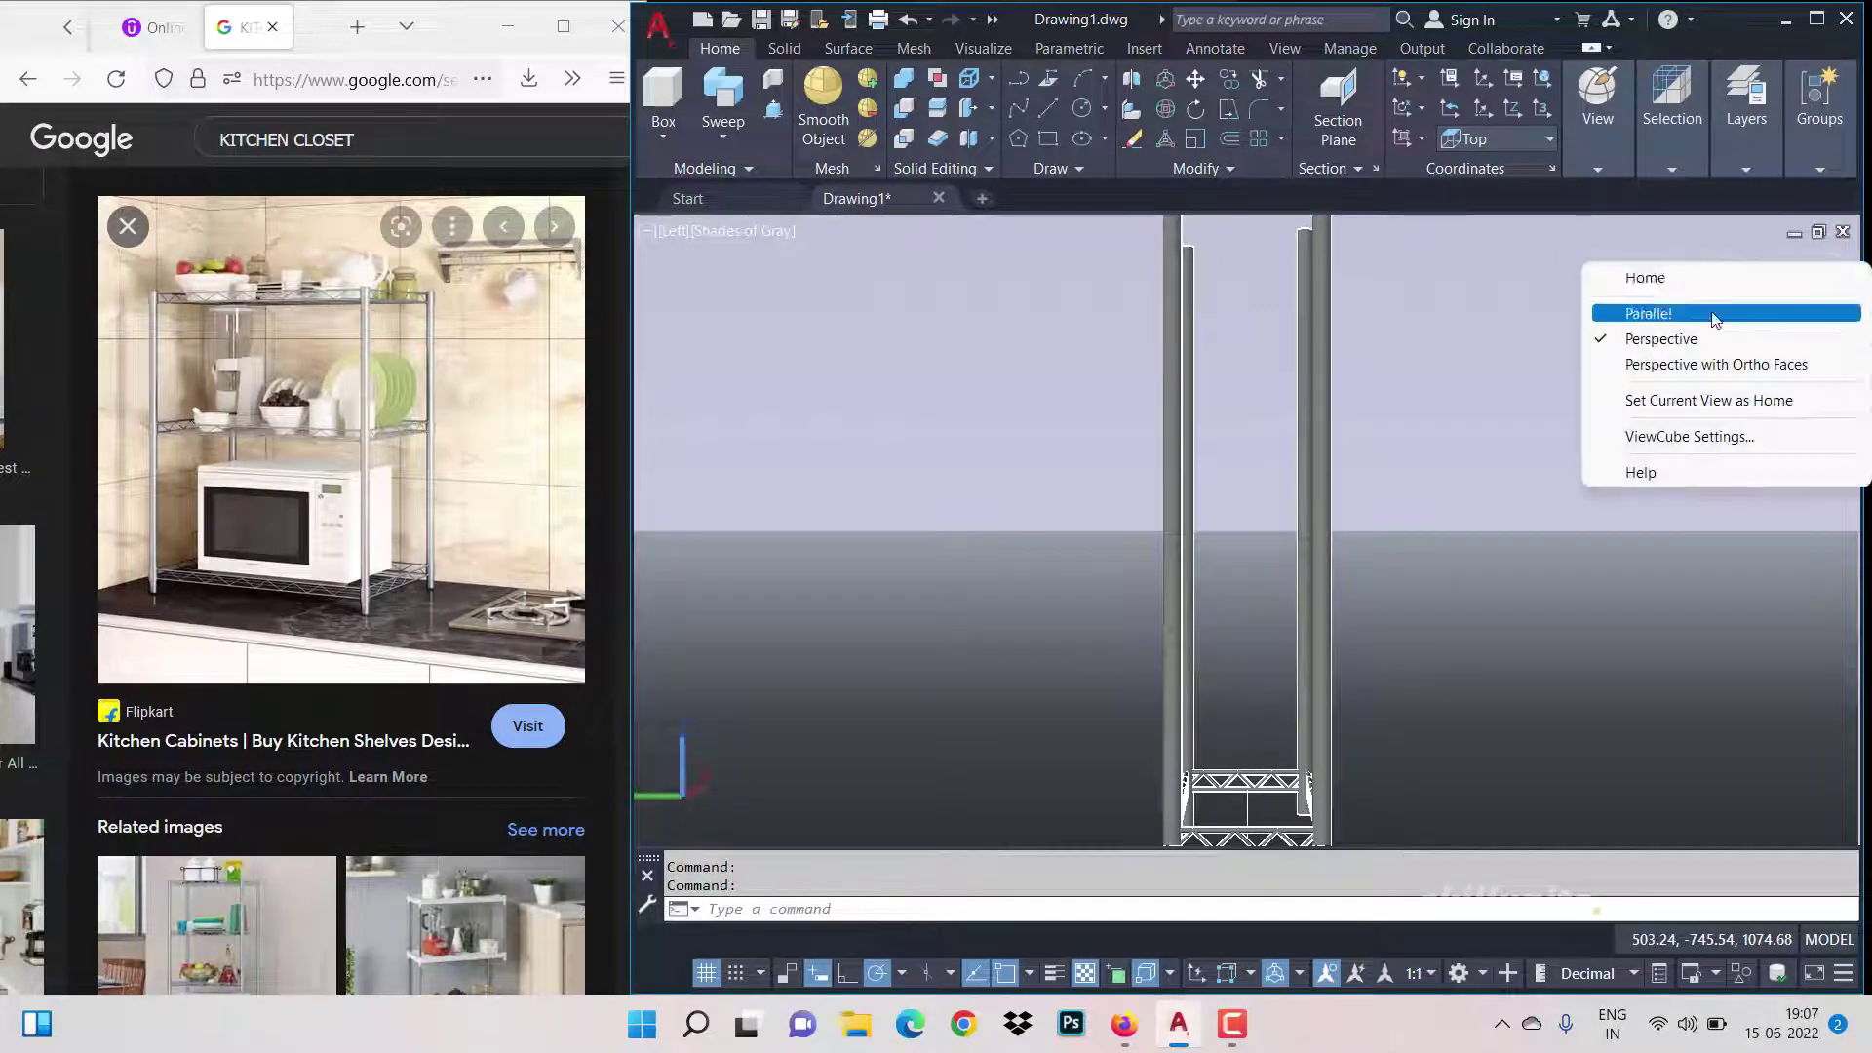
left_click(1648, 305)
scroll(1295, 647, "up", 6)
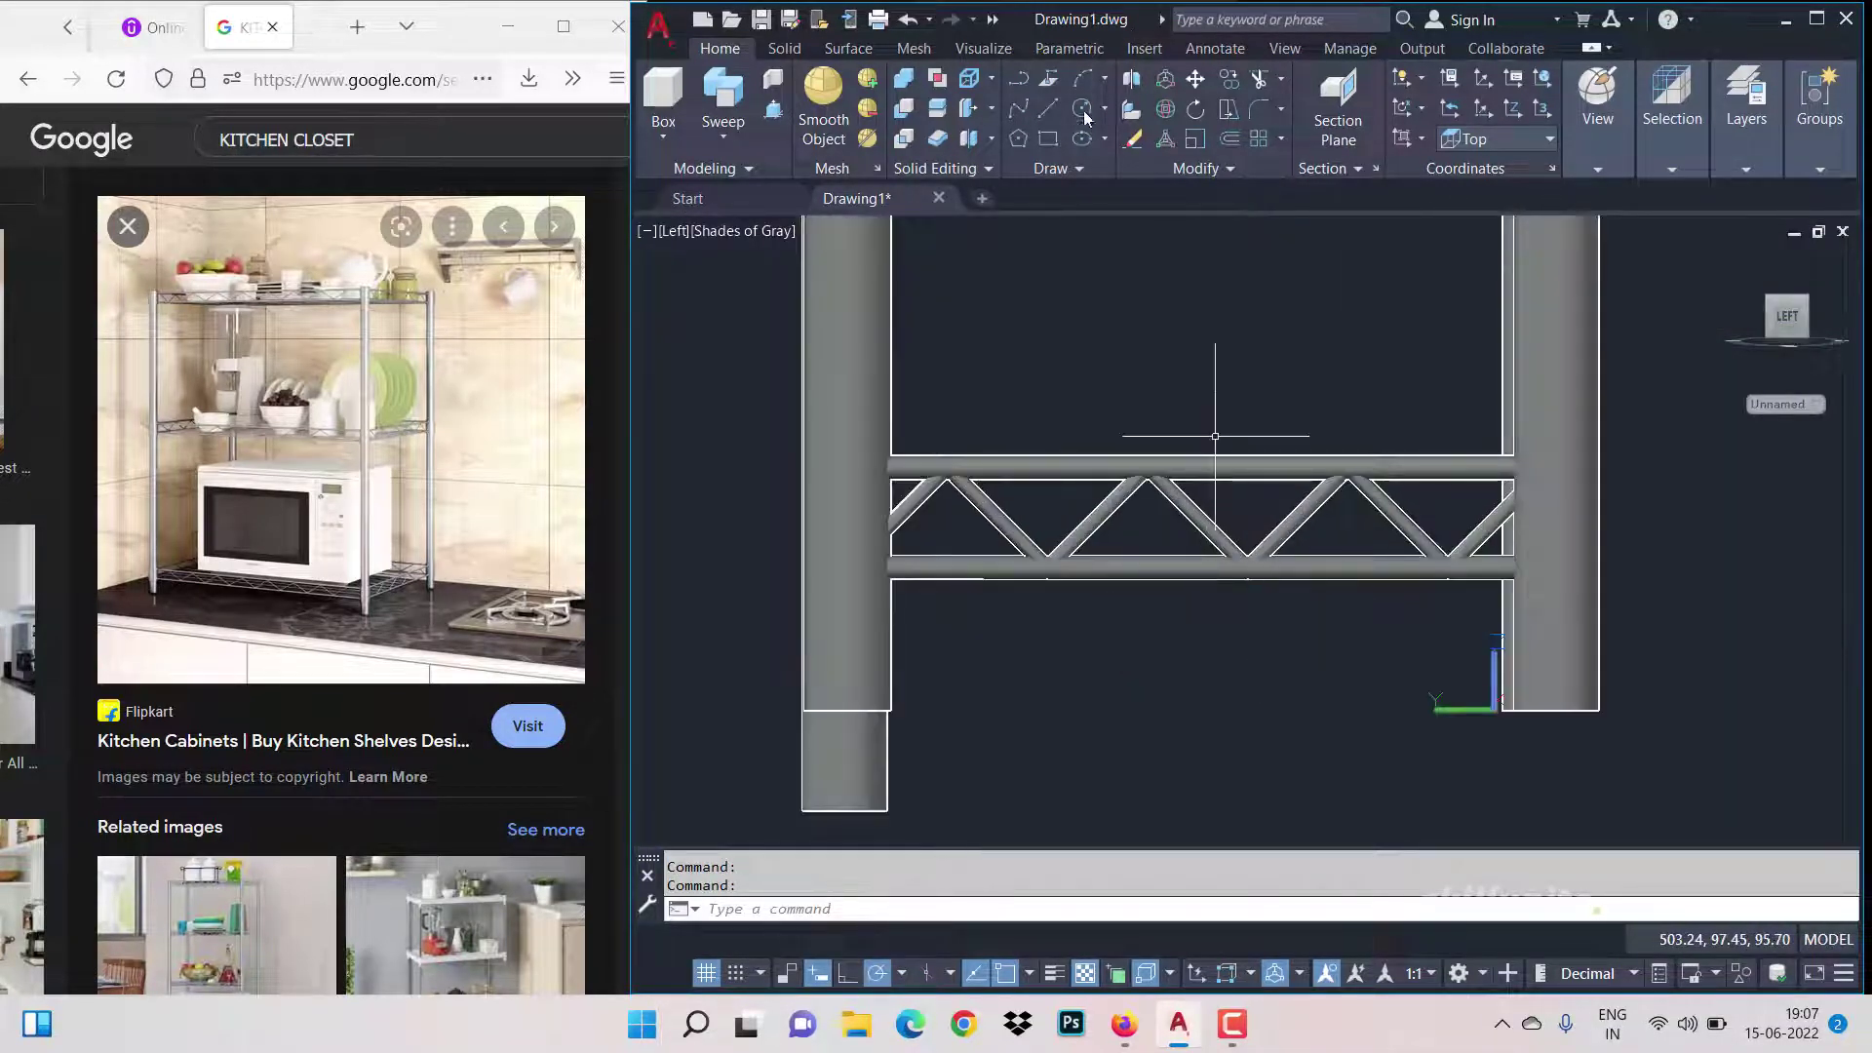
left_click(1085, 117)
left_click(1257, 692)
key("Escape")
Step: Switch to the Right view and draw a circle of radius 2.5 in the empty area beside the rack
left_click(1624, 155)
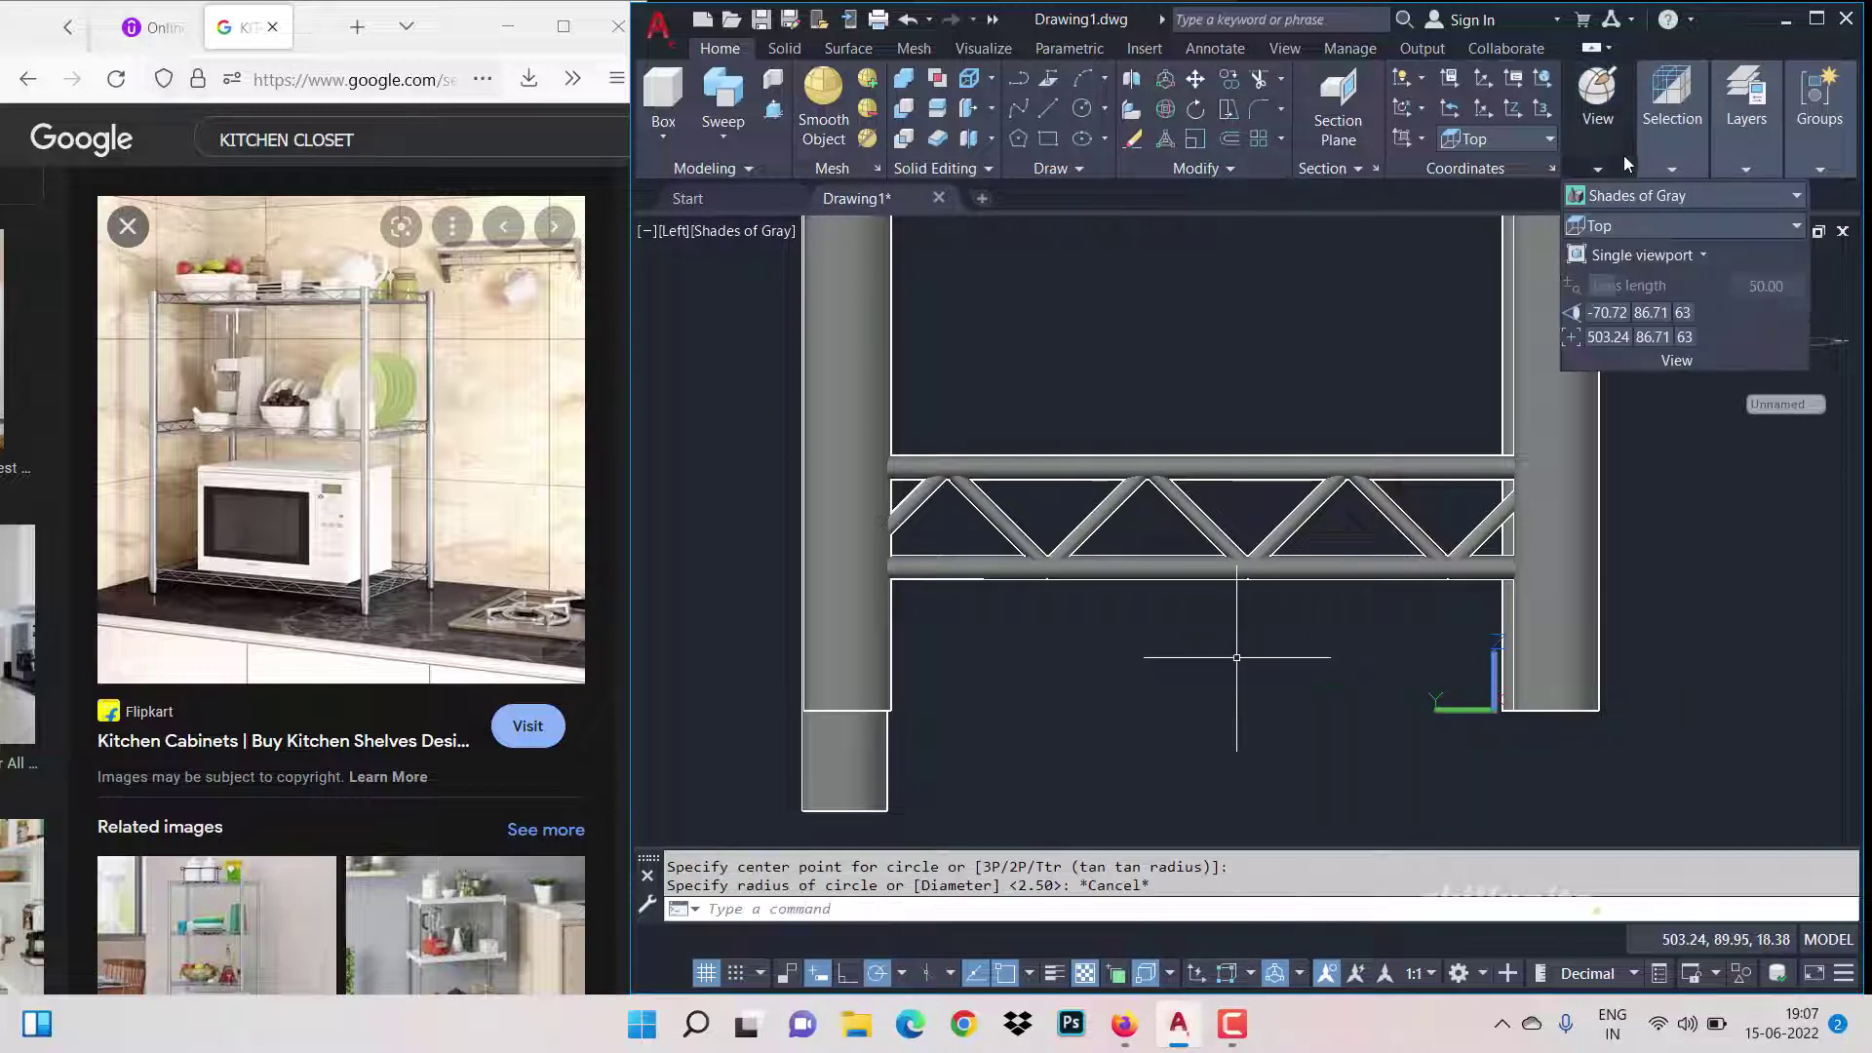
left_click(1609, 222)
left_click(1627, 326)
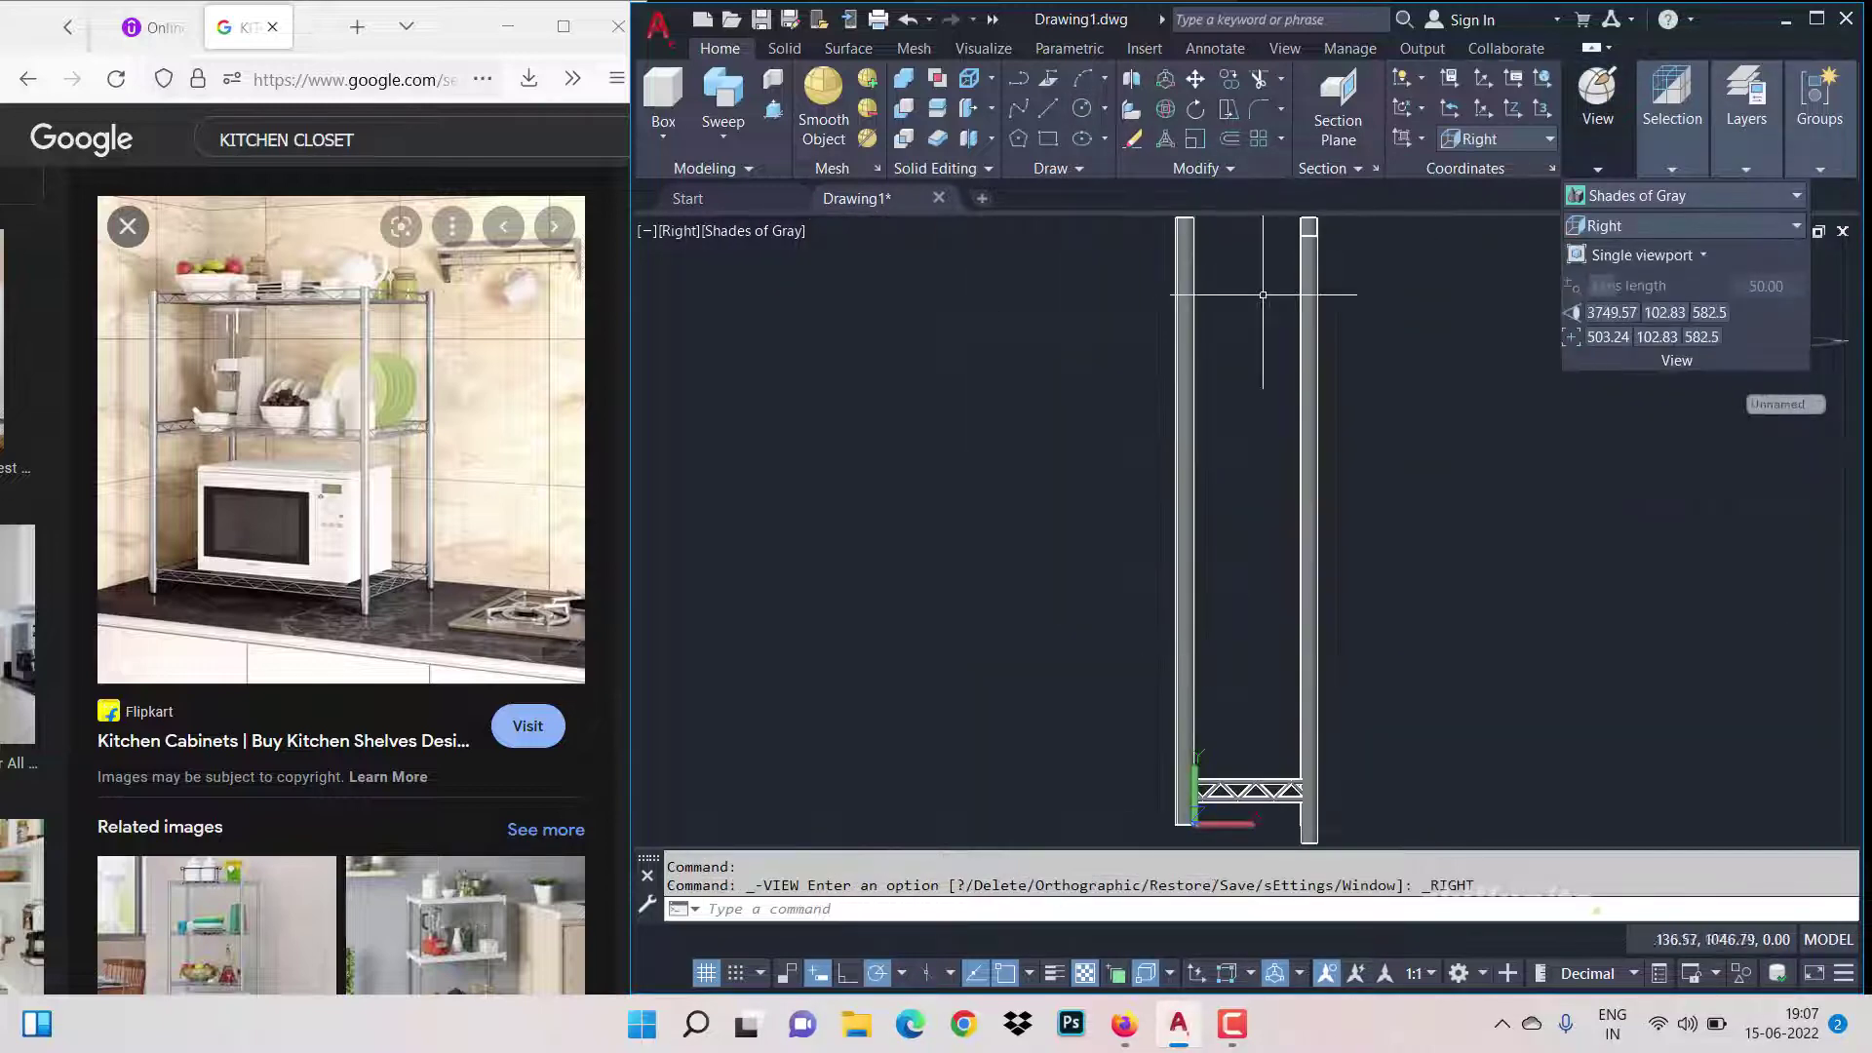
left_click(1081, 109)
left_click(970, 674)
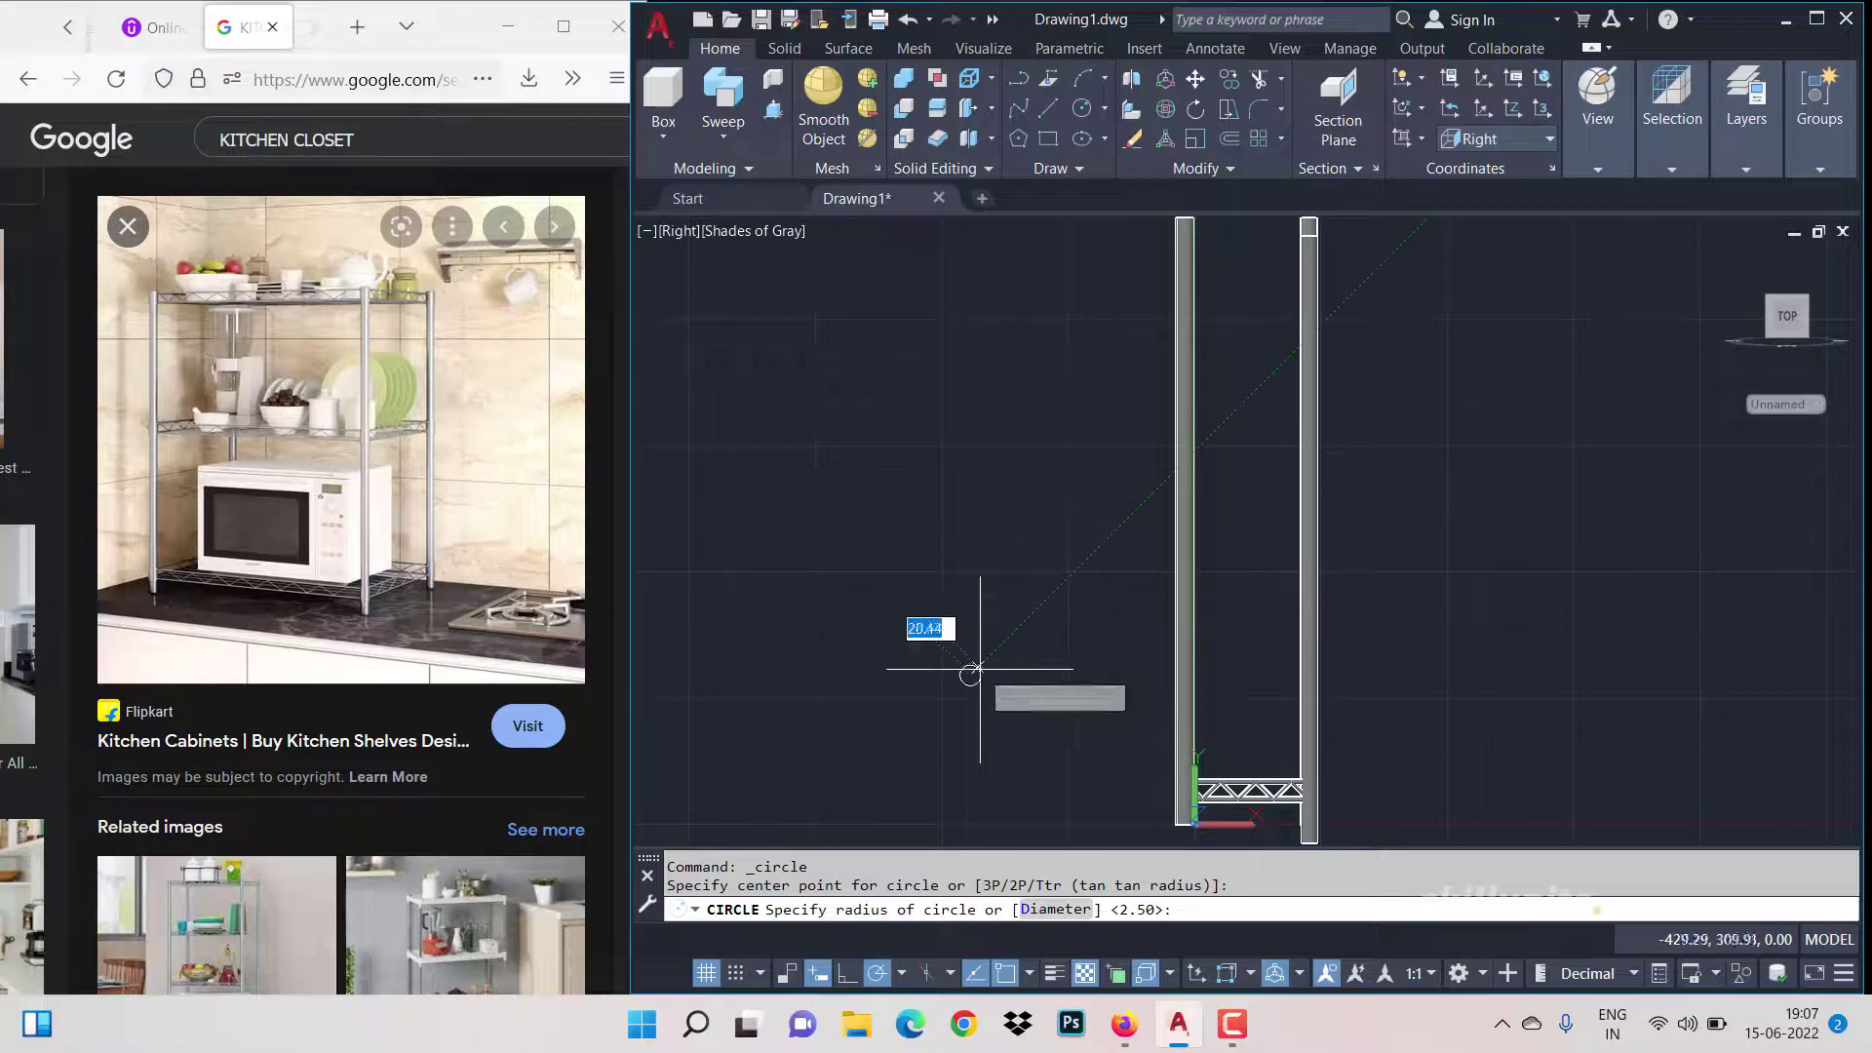
key("Return")
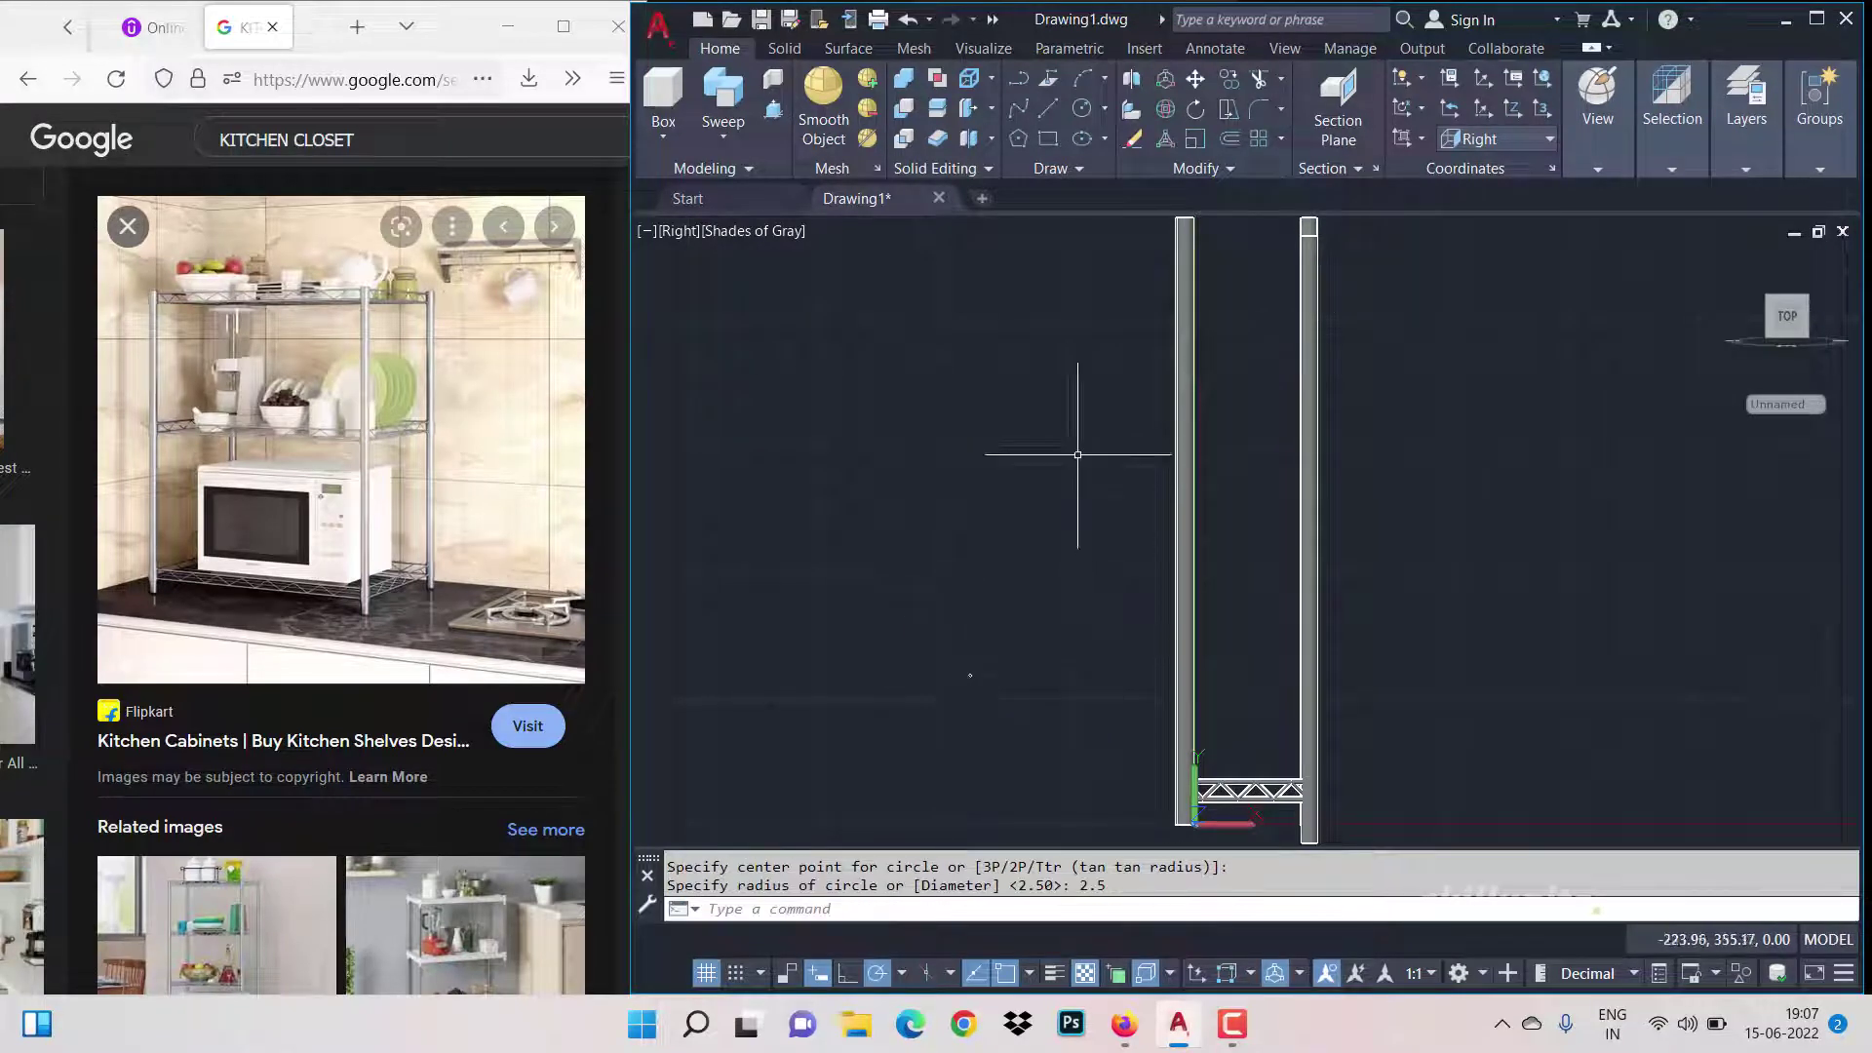
Step: Sweep the 2.5-radius circle along the shelf's lengthwise centreline to form a solid rod
left_click(709, 98)
scroll(953, 610, "up", 5)
left_click(953, 606)
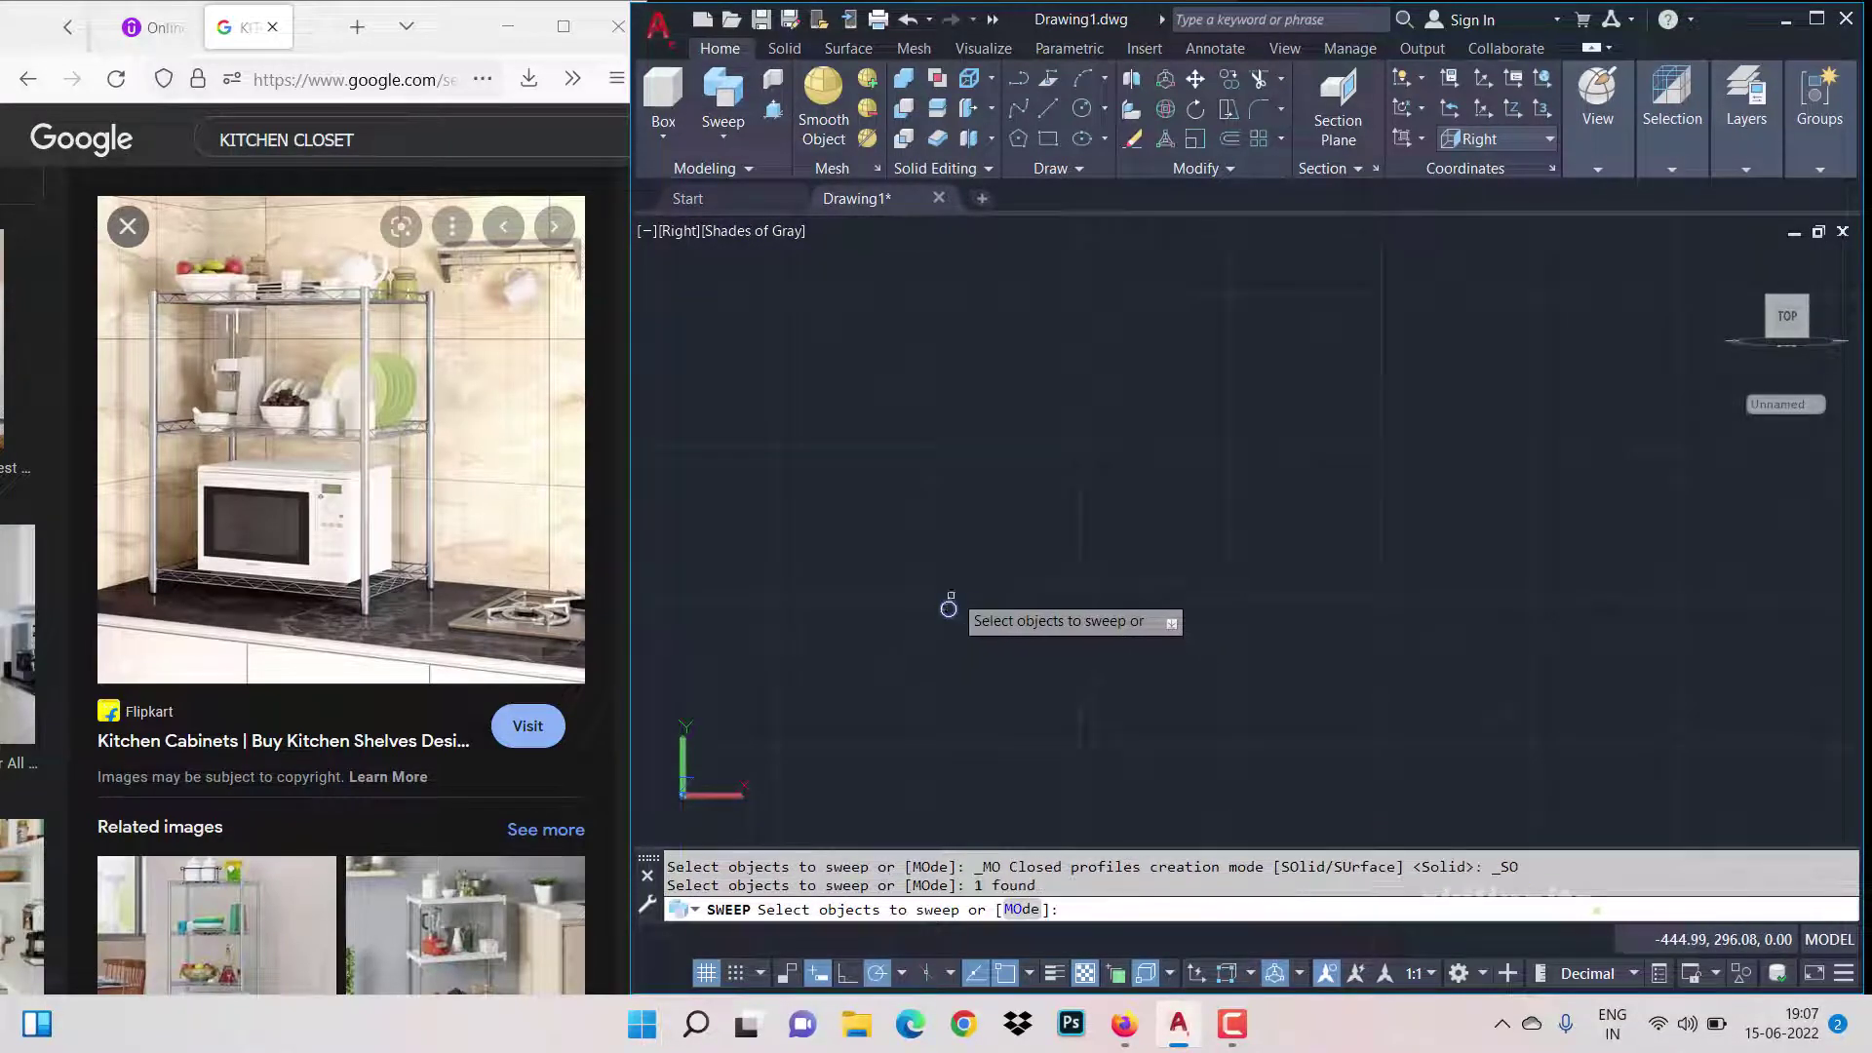
key("Return")
left_click(1786, 293)
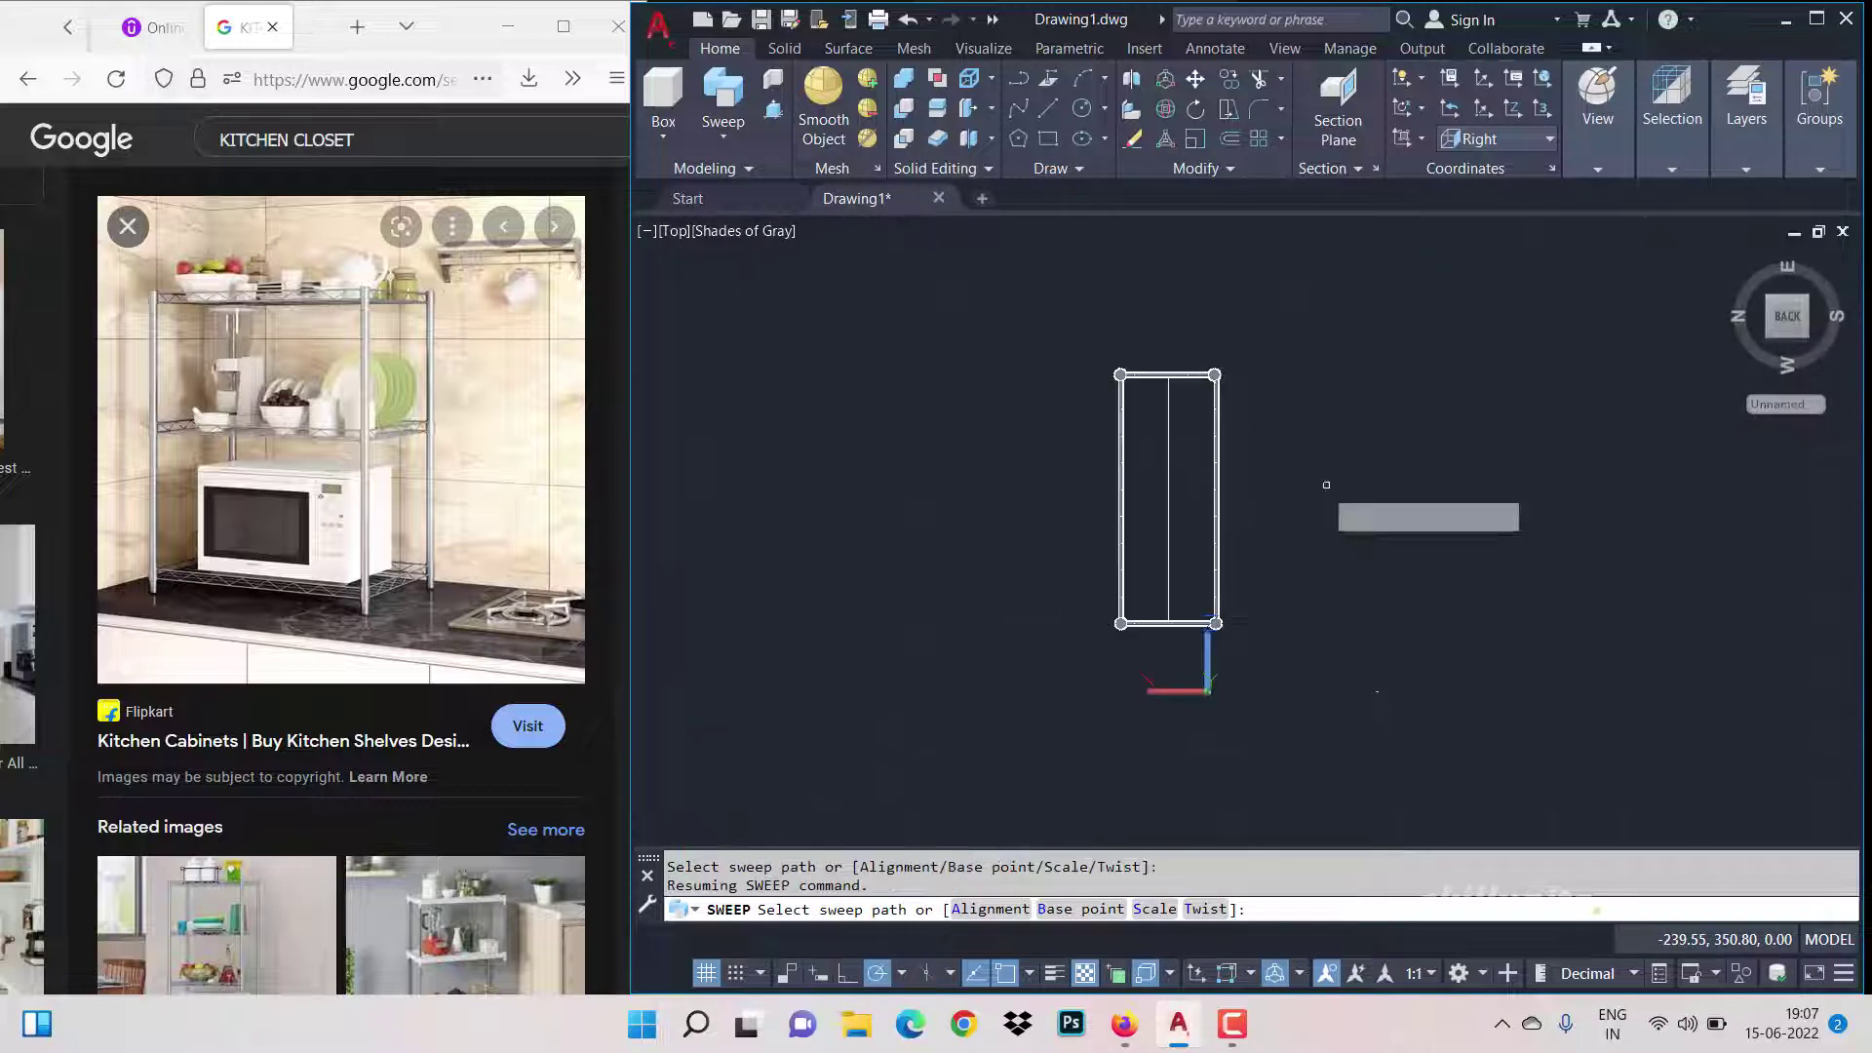
scroll(1180, 444, "up", 8)
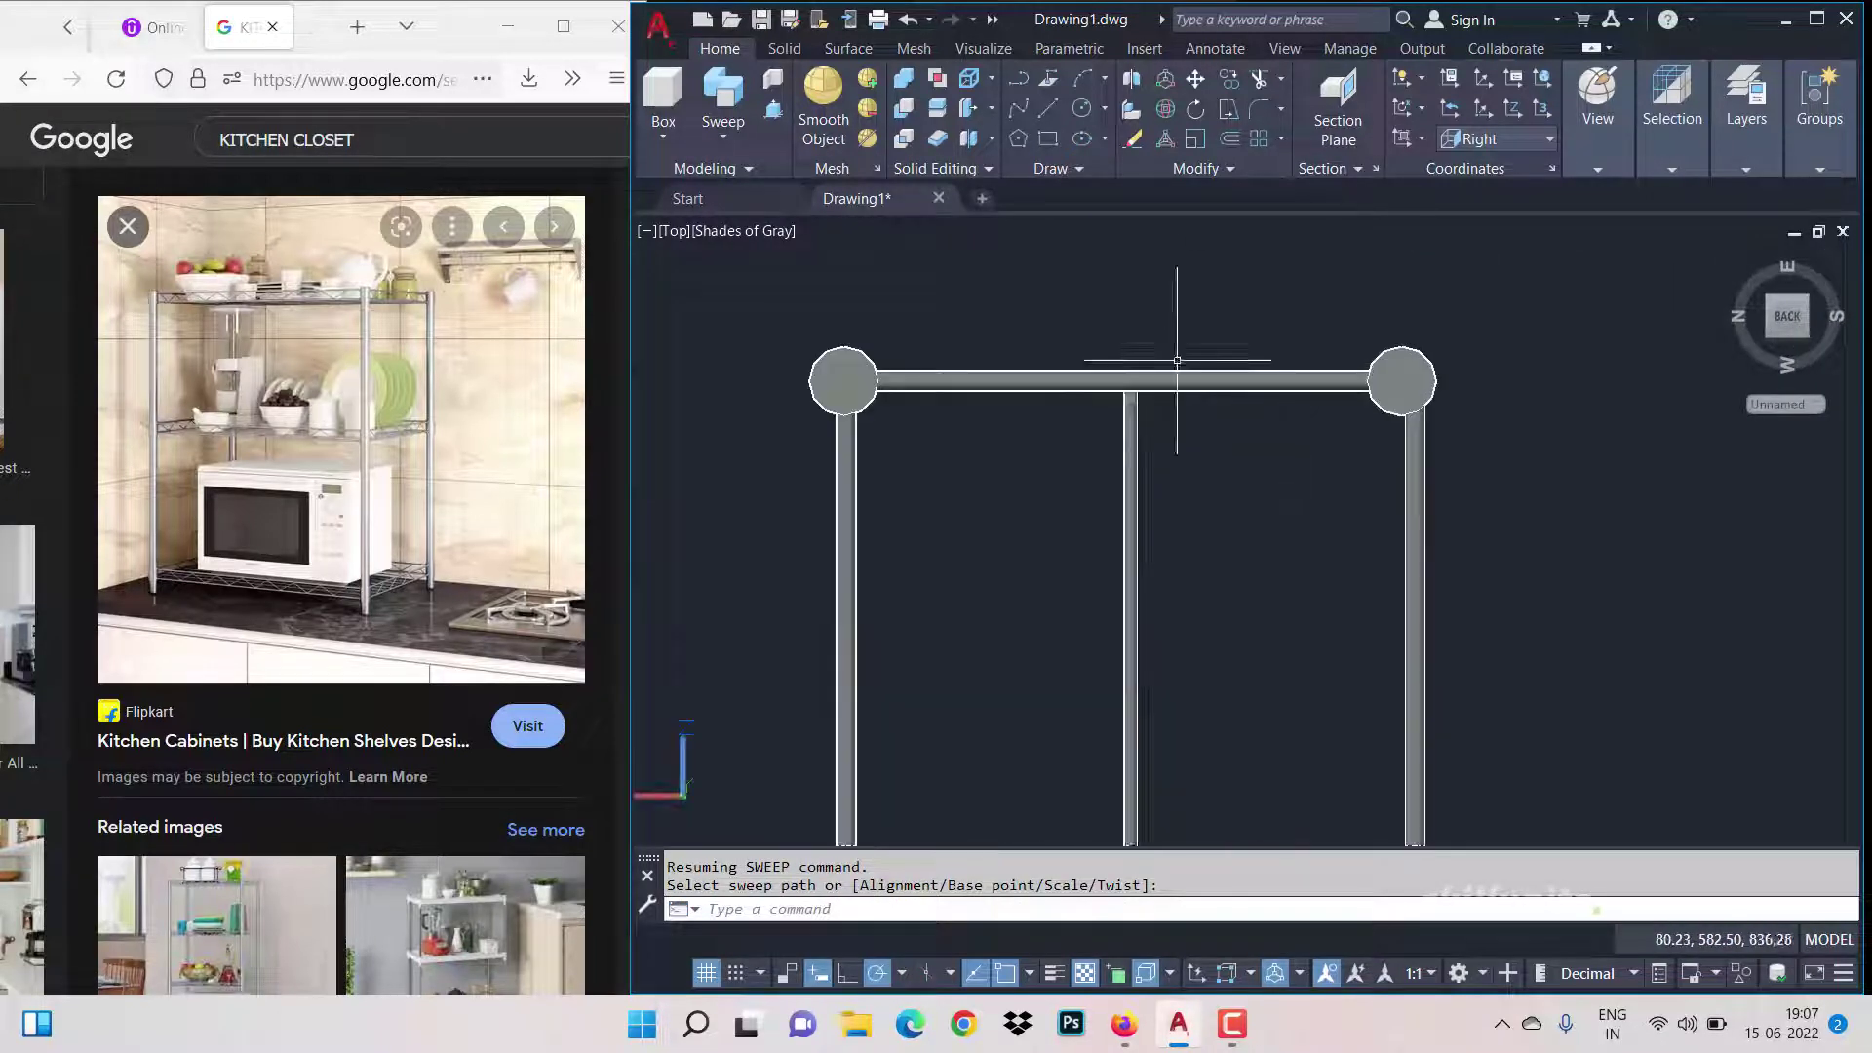
left_click(1261, 143)
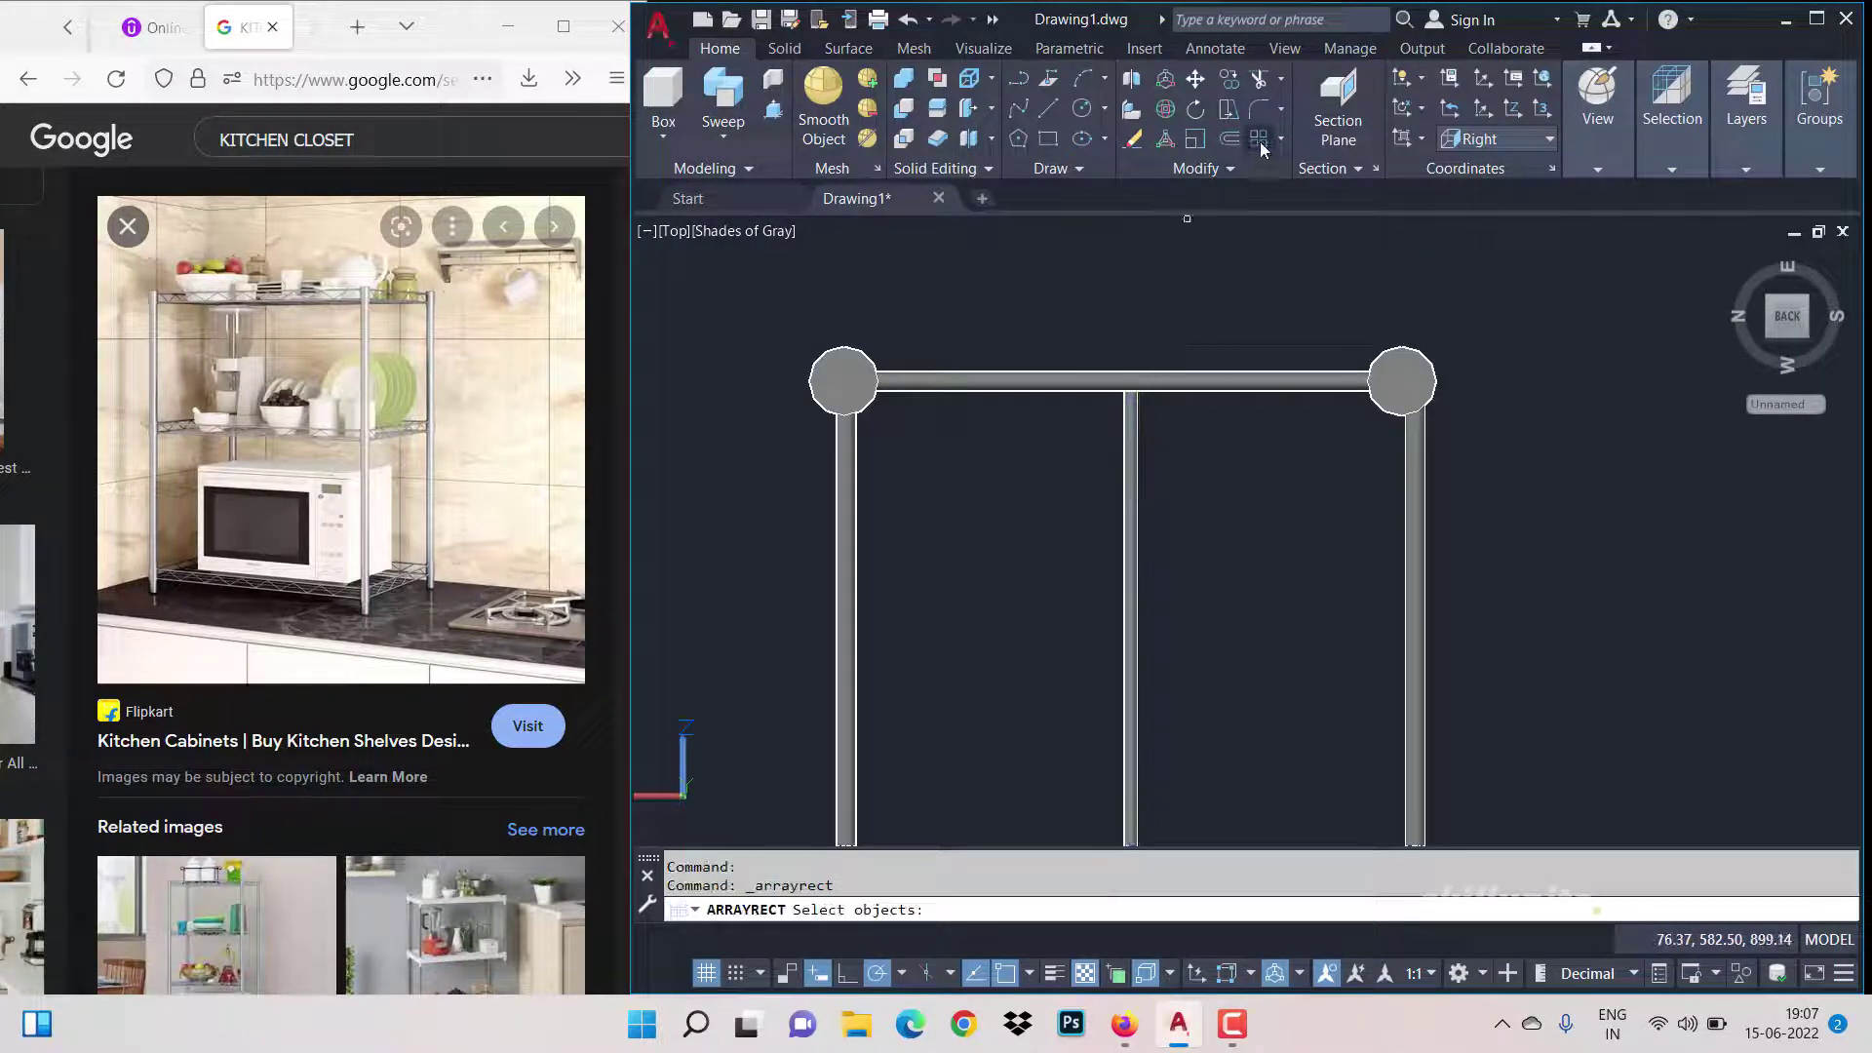
key("Return")
scroll(1199, 462, "down", 4)
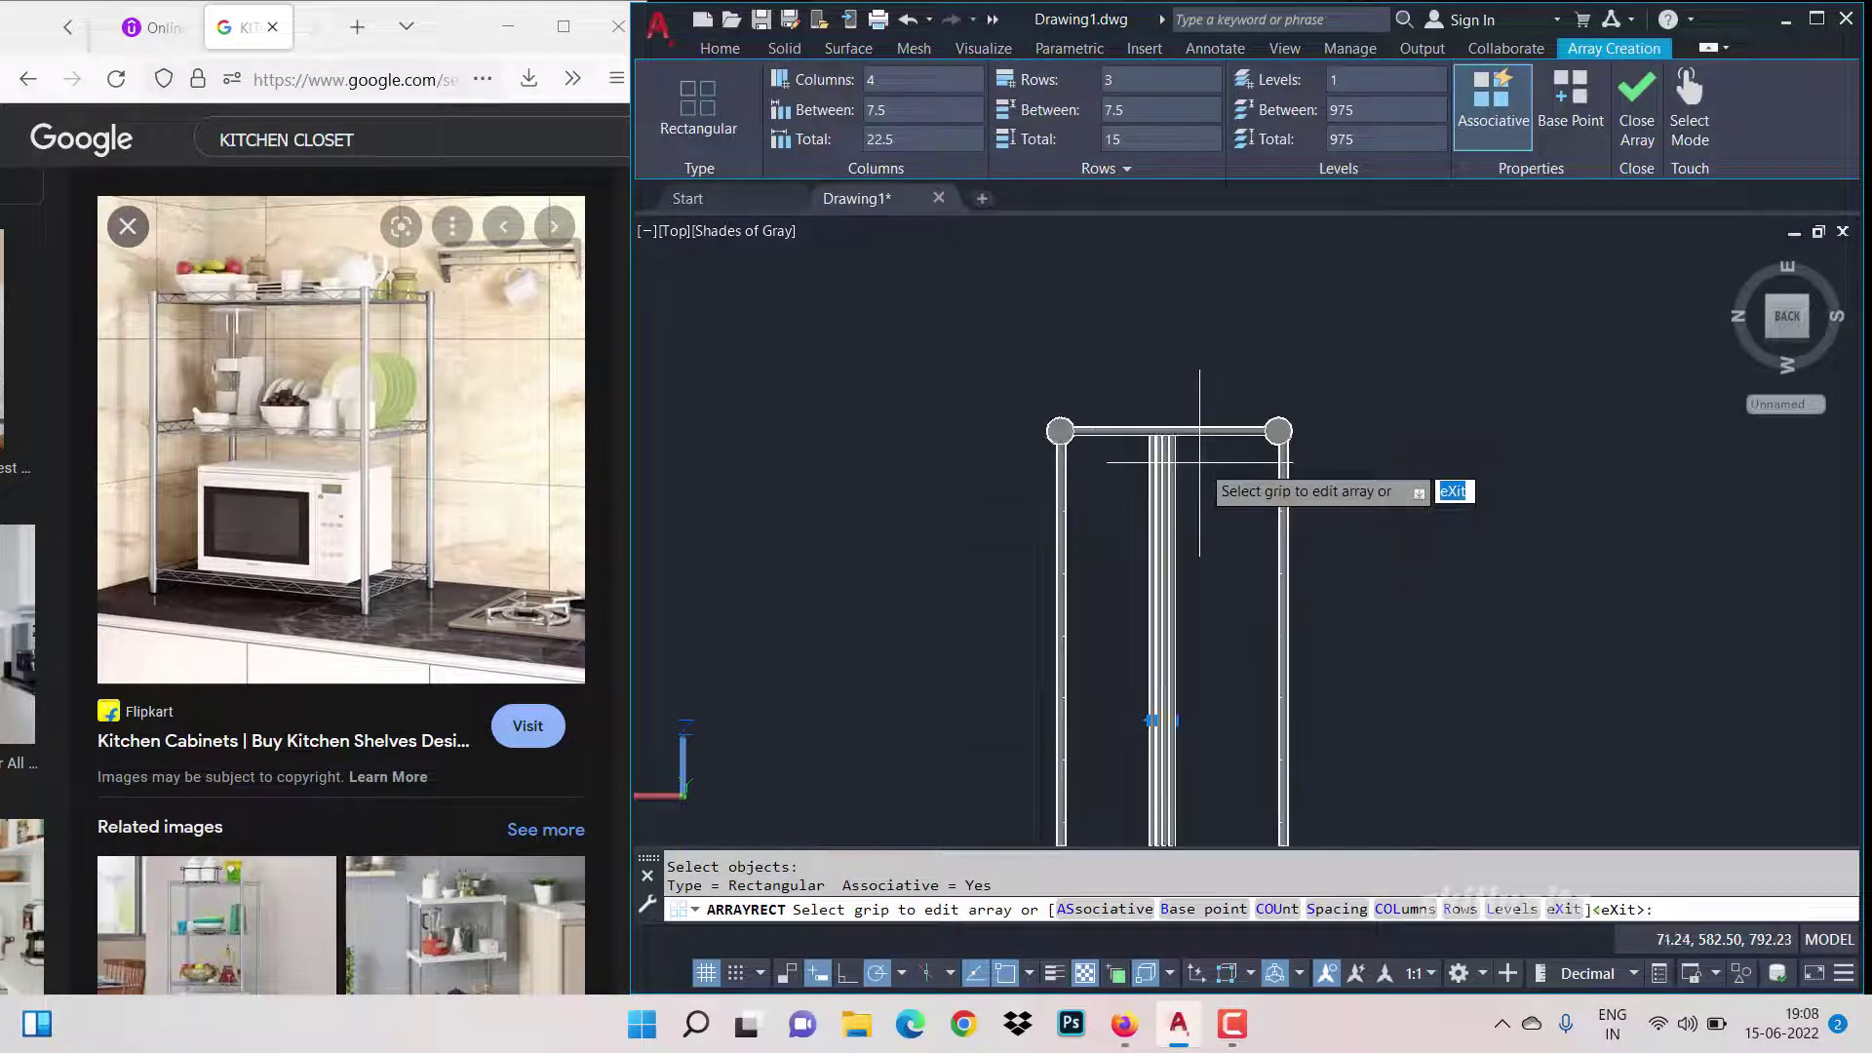
key("Escape")
key("ctrl+z")
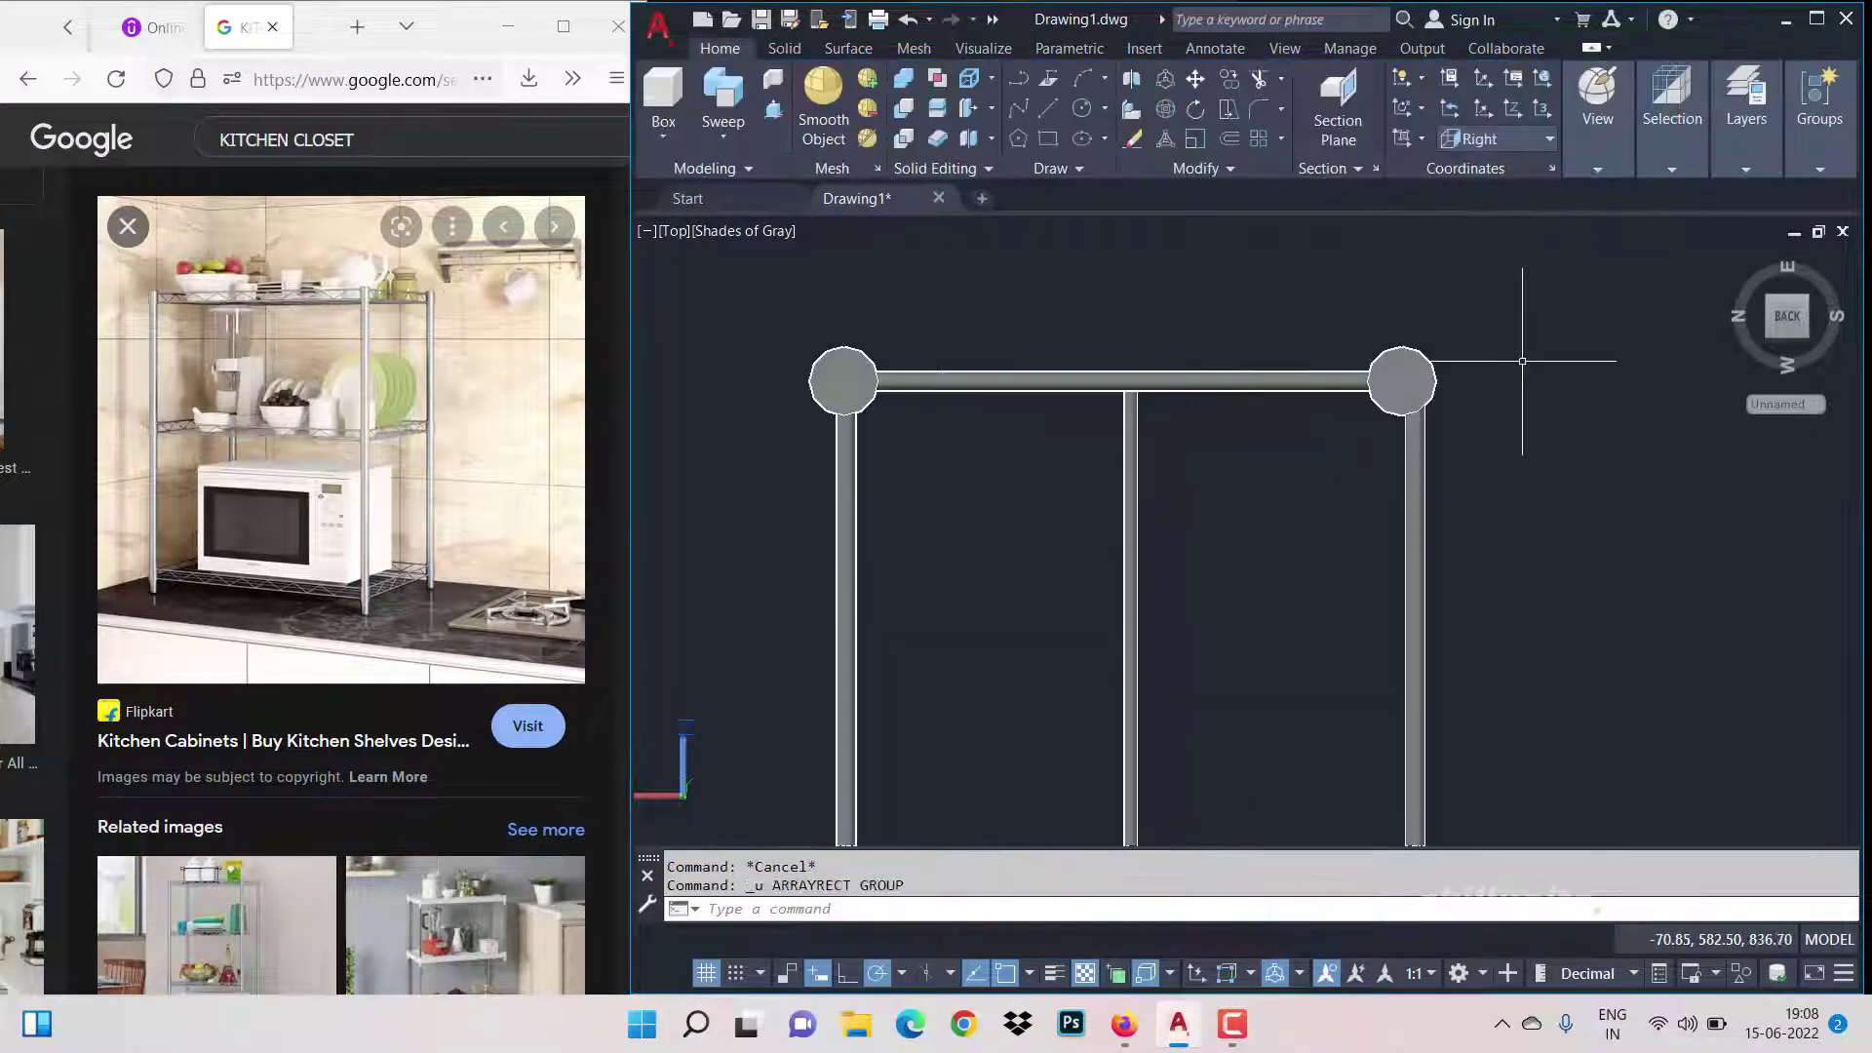
Step: Switch to the Top view, create a rectangular array of the lengthwise centre rod and set it to 1 column
left_click(1605, 167)
left_click(1622, 231)
left_click(1622, 261)
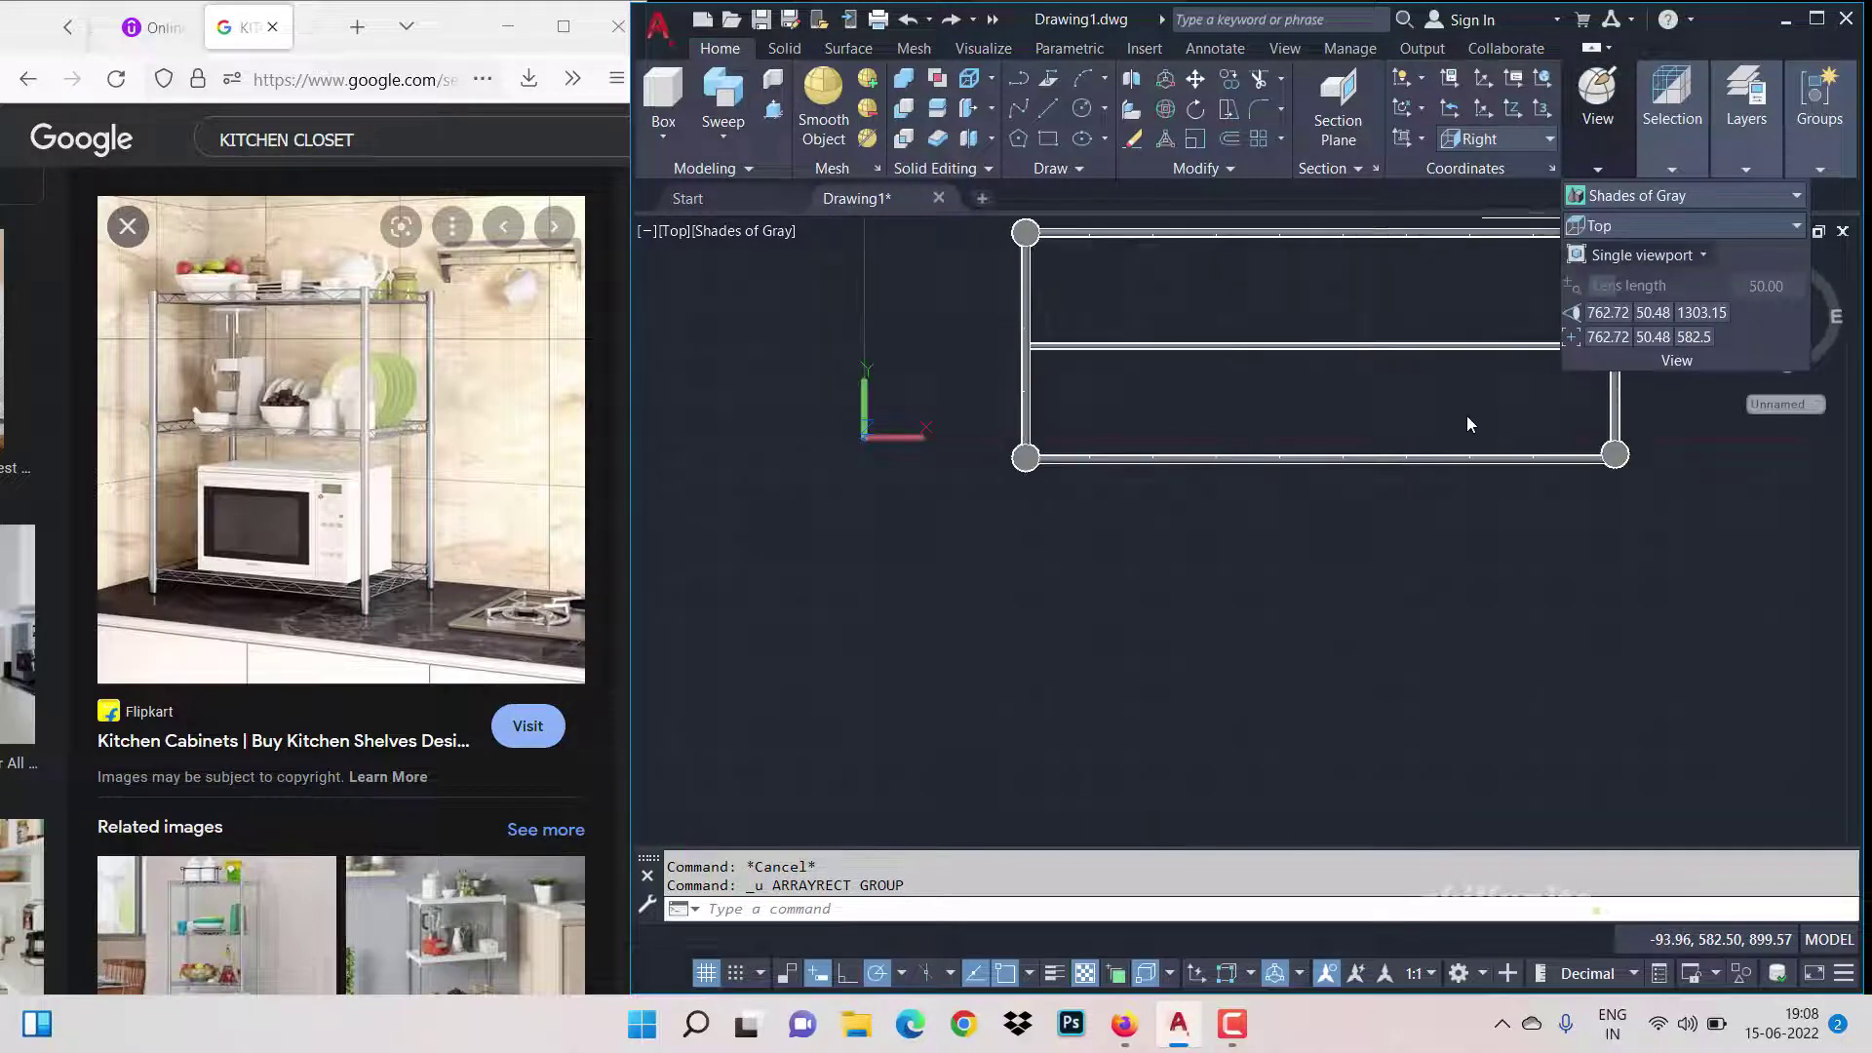
left_click(1259, 139)
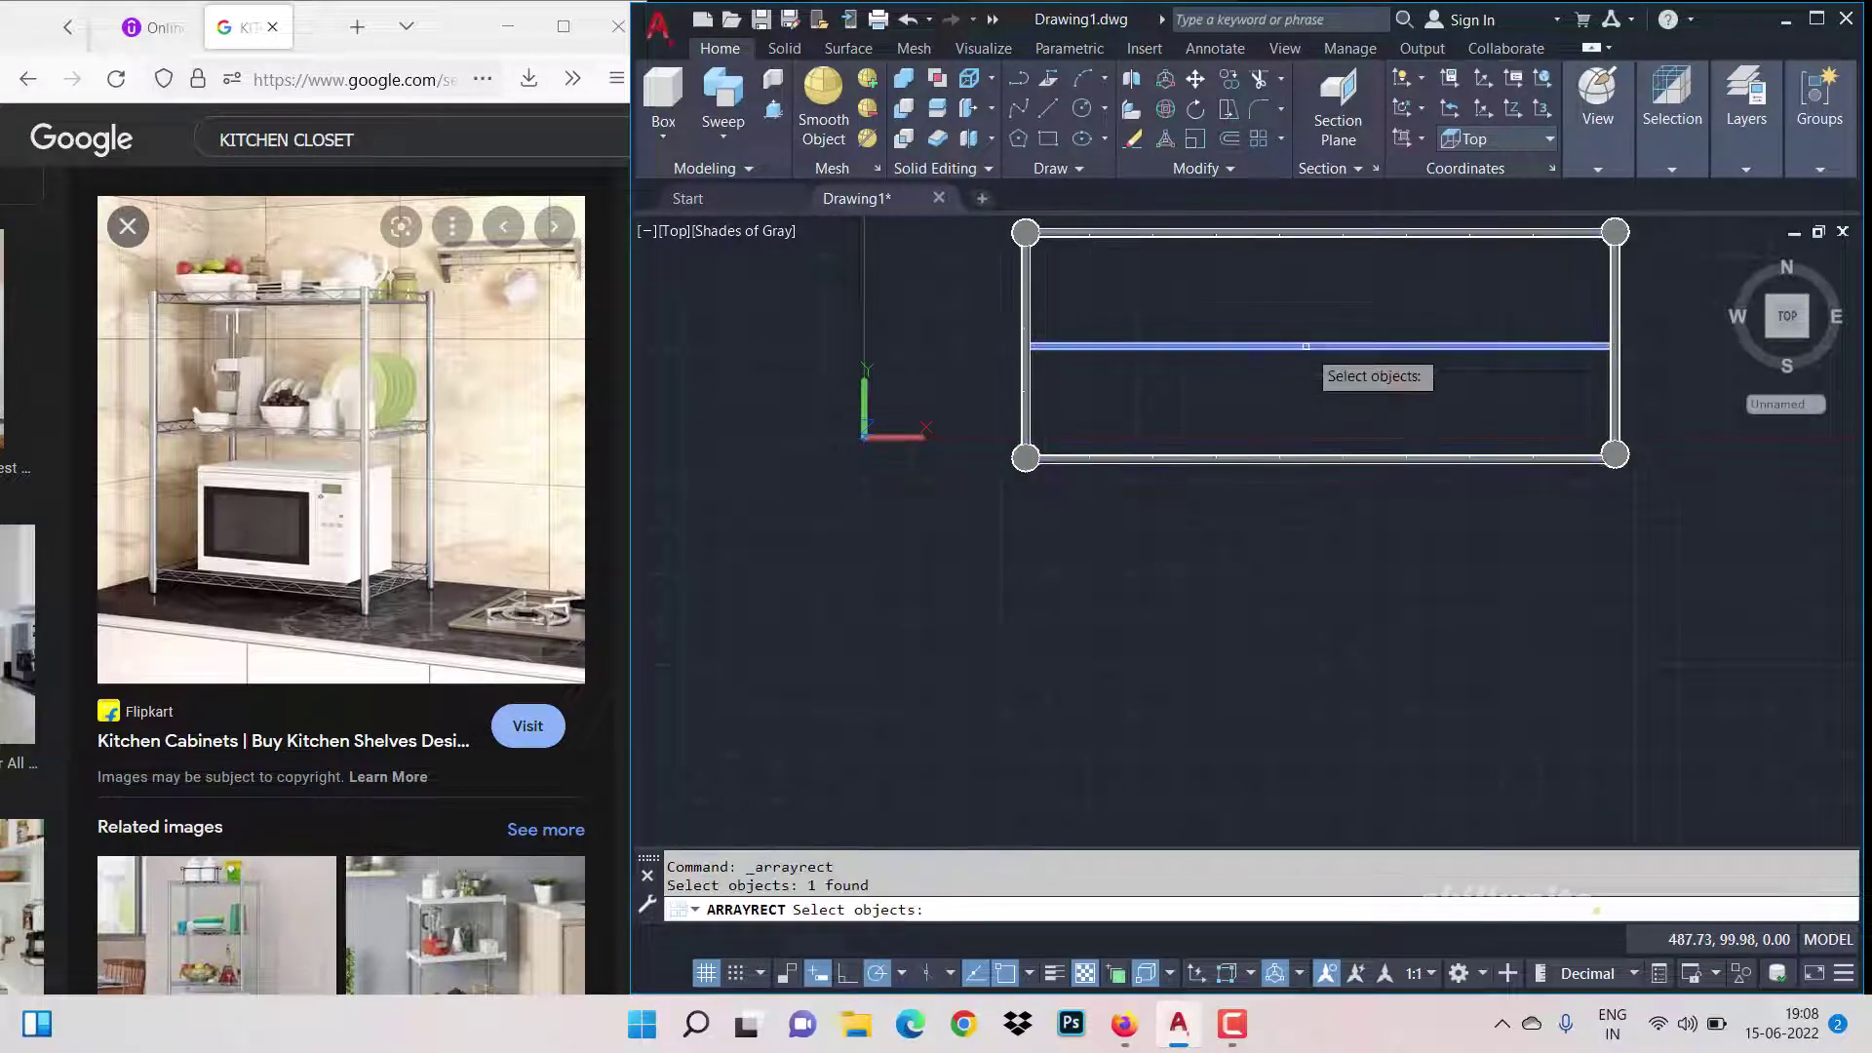
key("Return")
scroll(1233, 285, "up", 4)
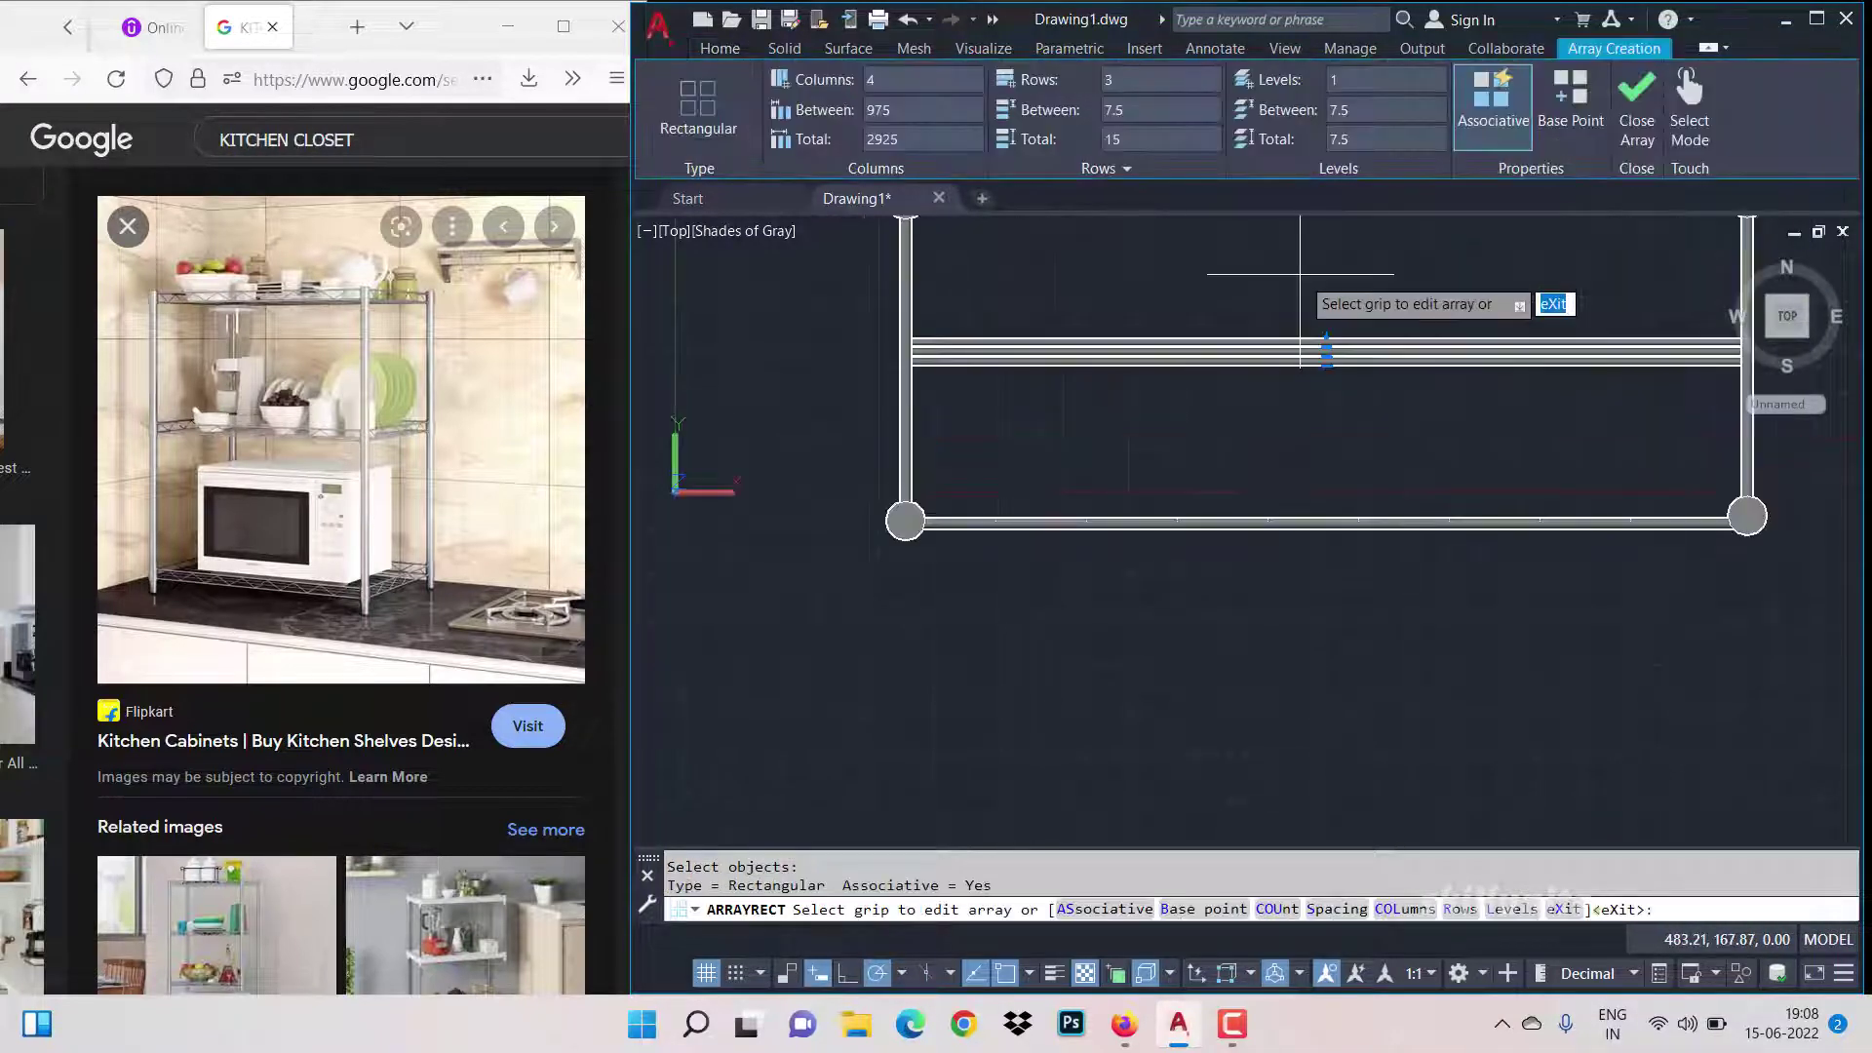
left_click(1732, 260)
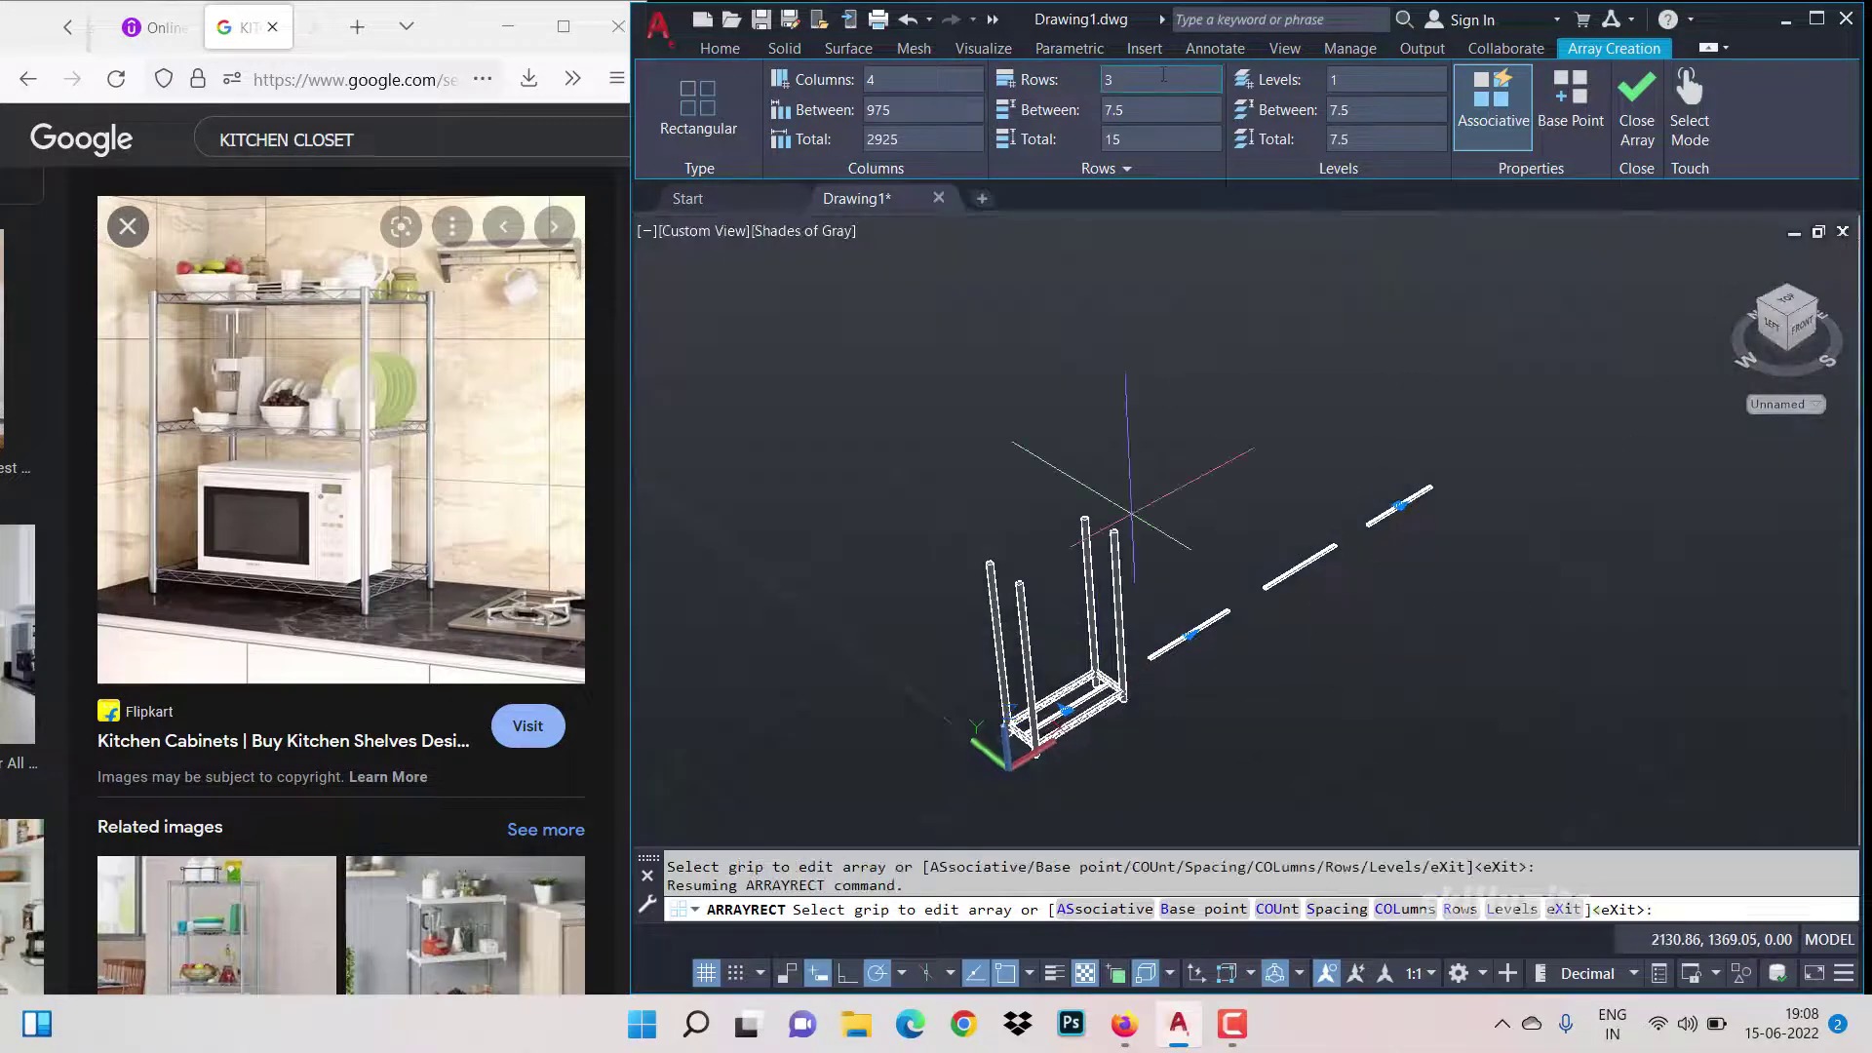
type("1")
key("Return")
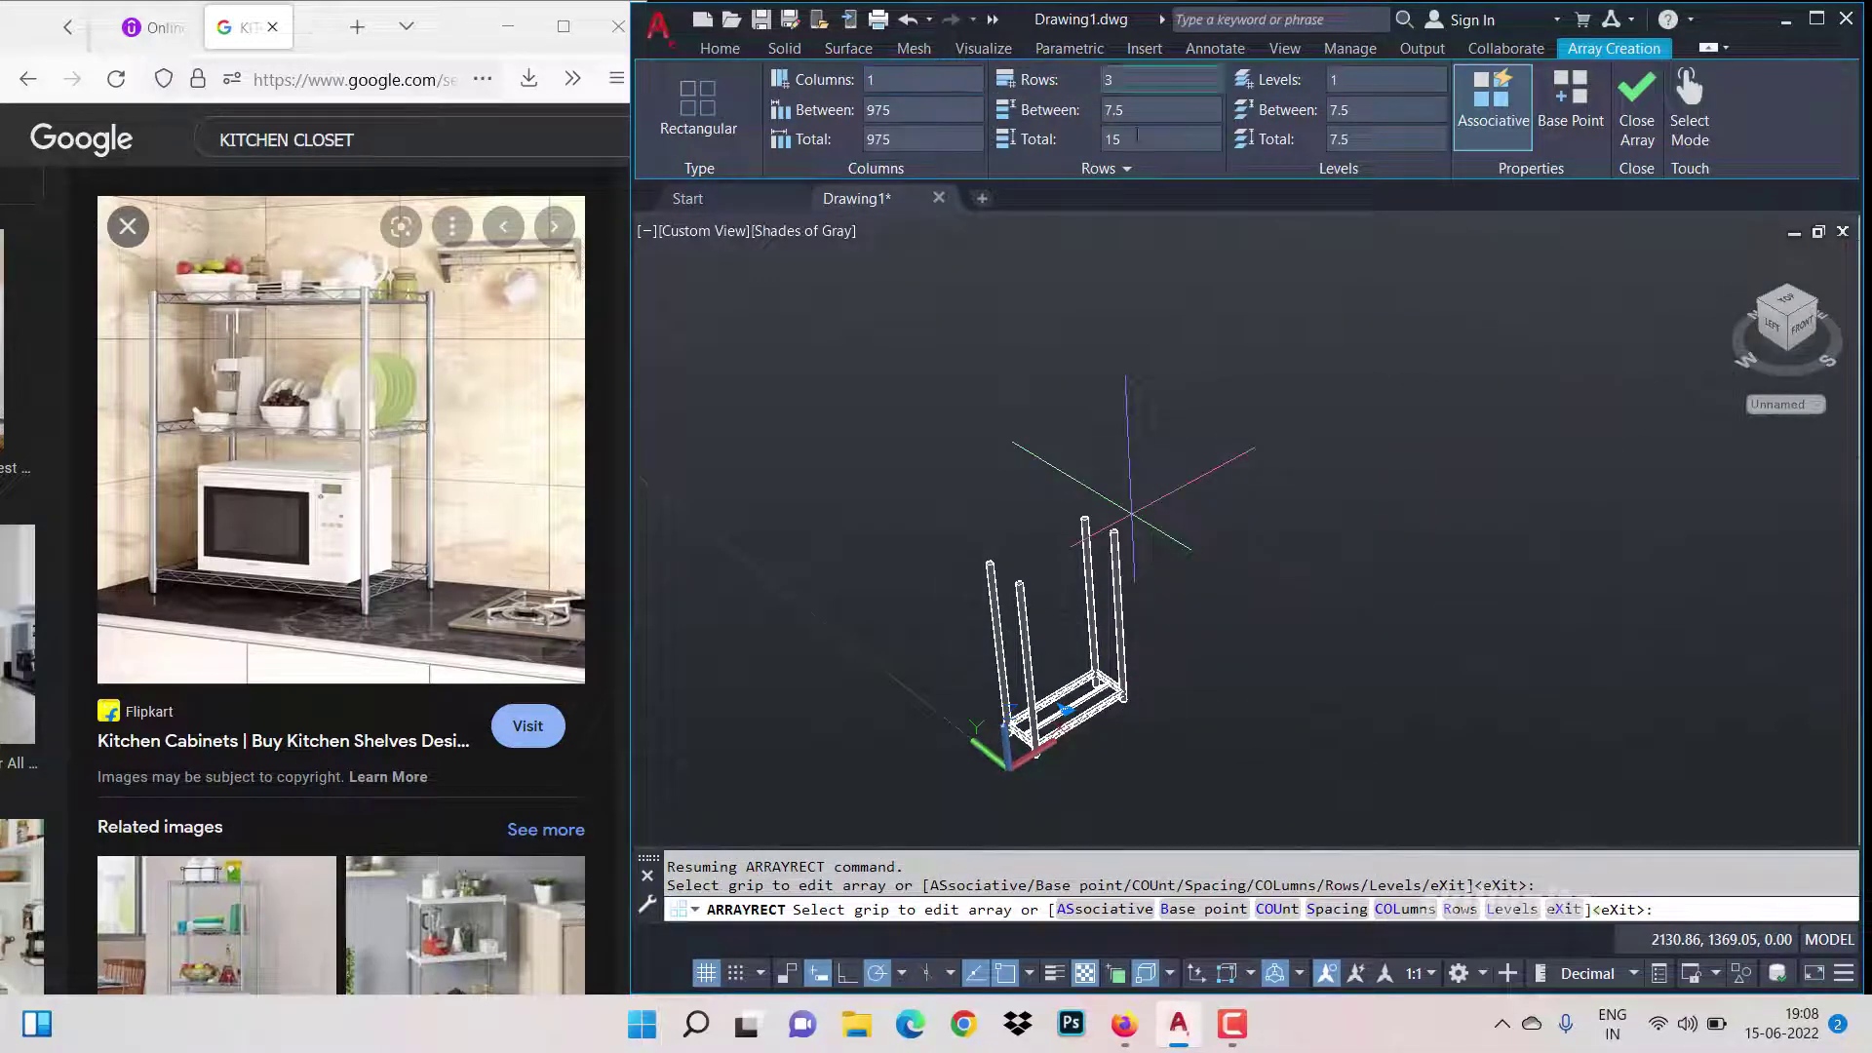
Step: Set the spacing between the rod array's rows to 25
scroll(1082, 746, "up", 5)
right_click(1740, 272)
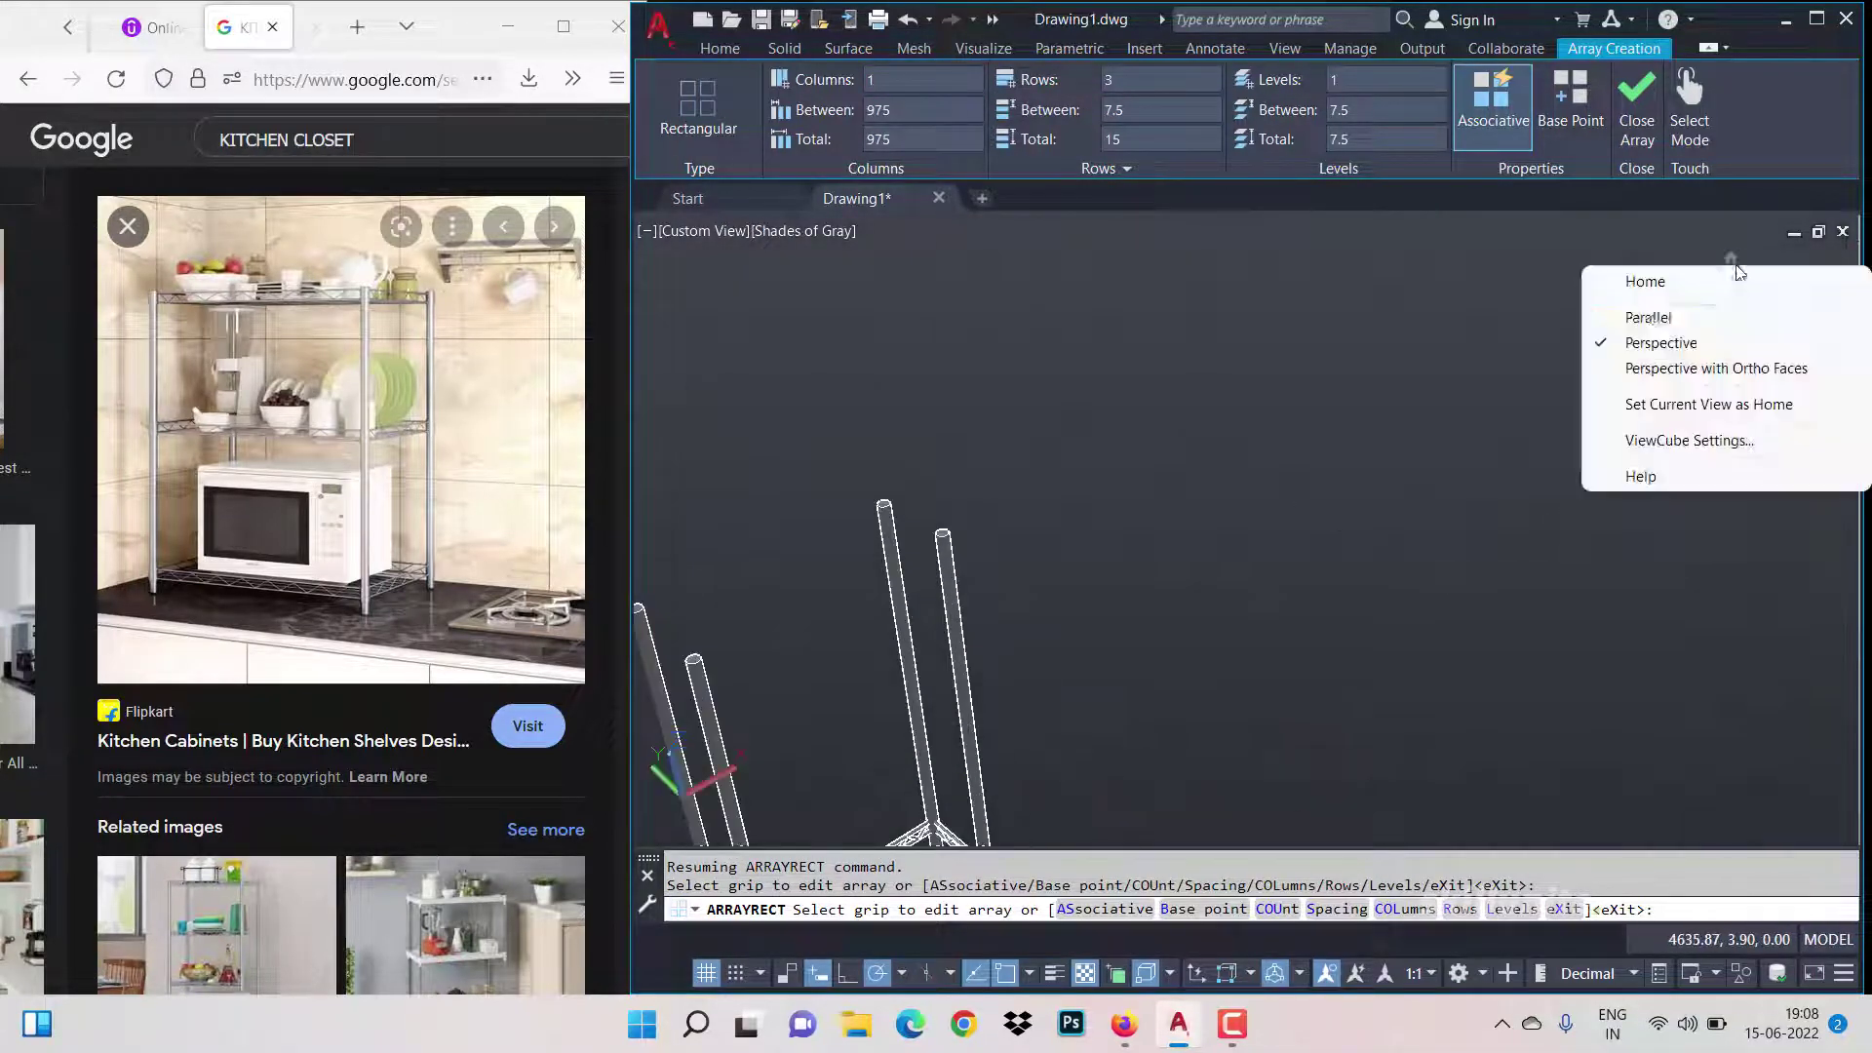
left_click(1658, 281)
scroll(1648, 468, "up", 5)
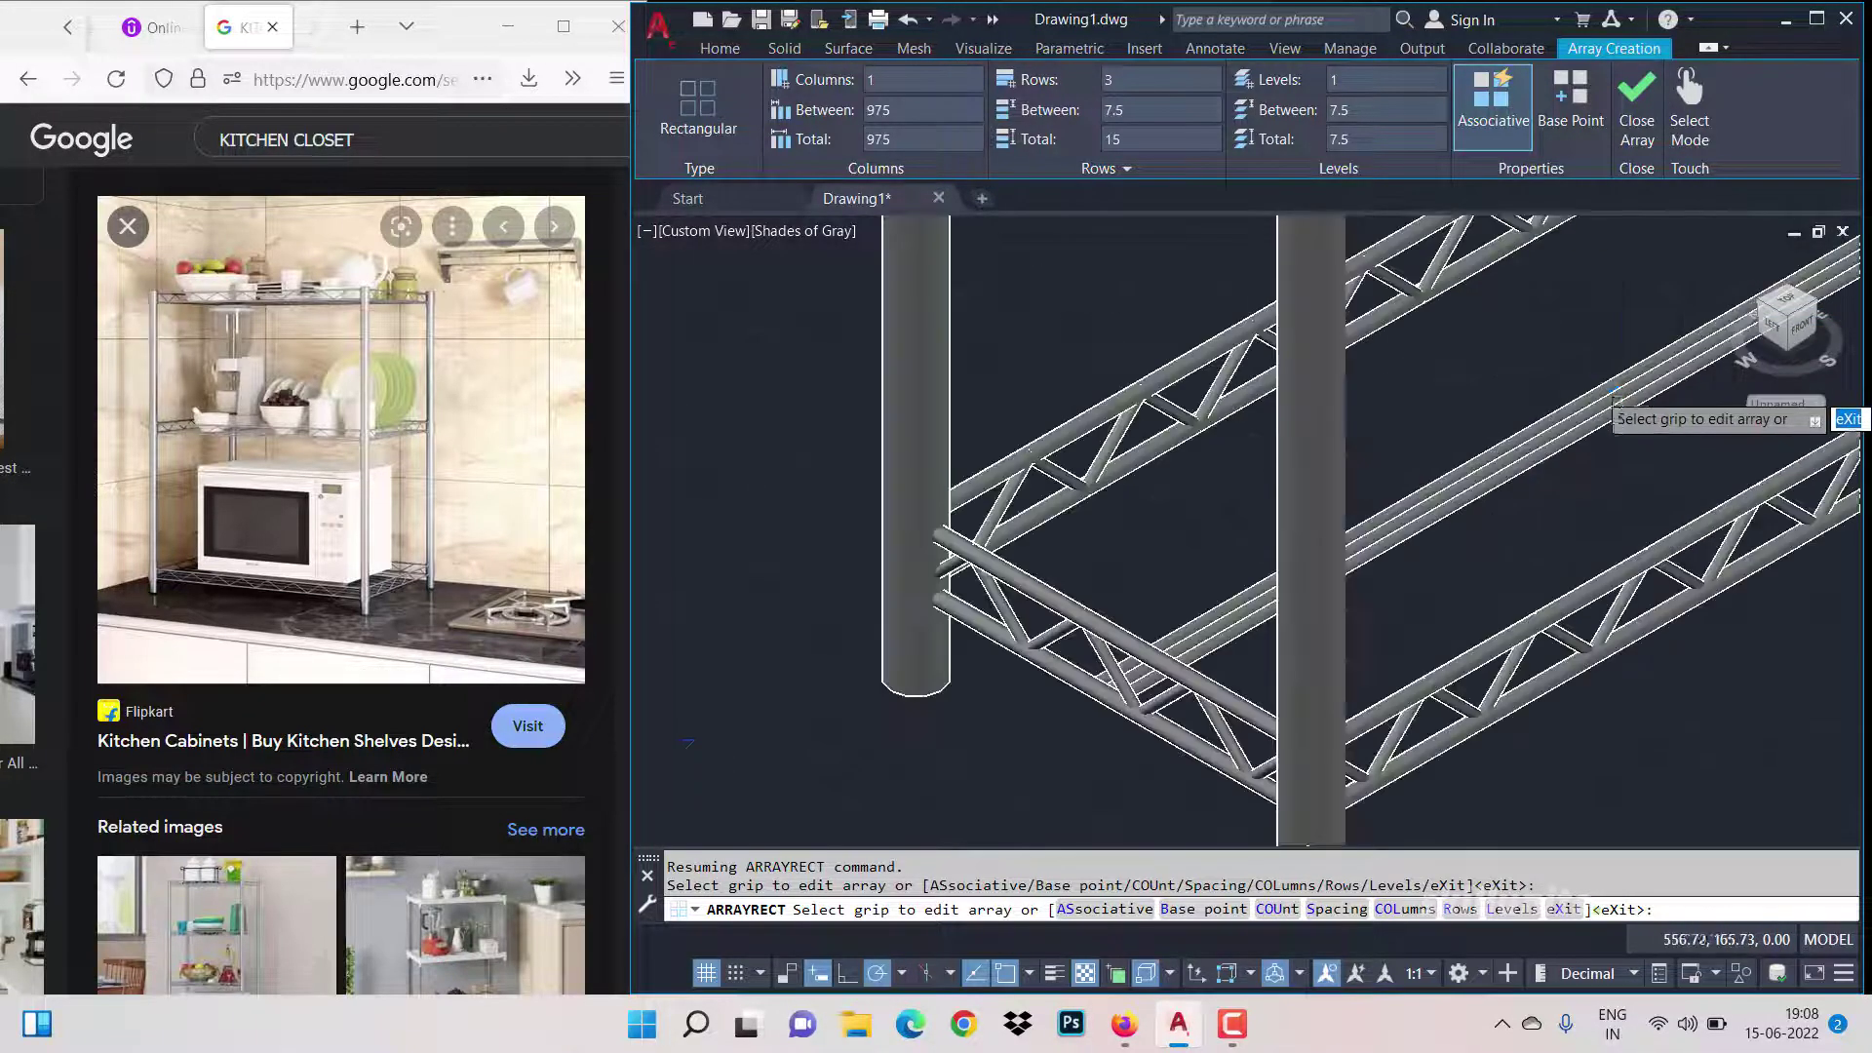
scroll(1614, 392, "up", 3)
type("25")
key("Return")
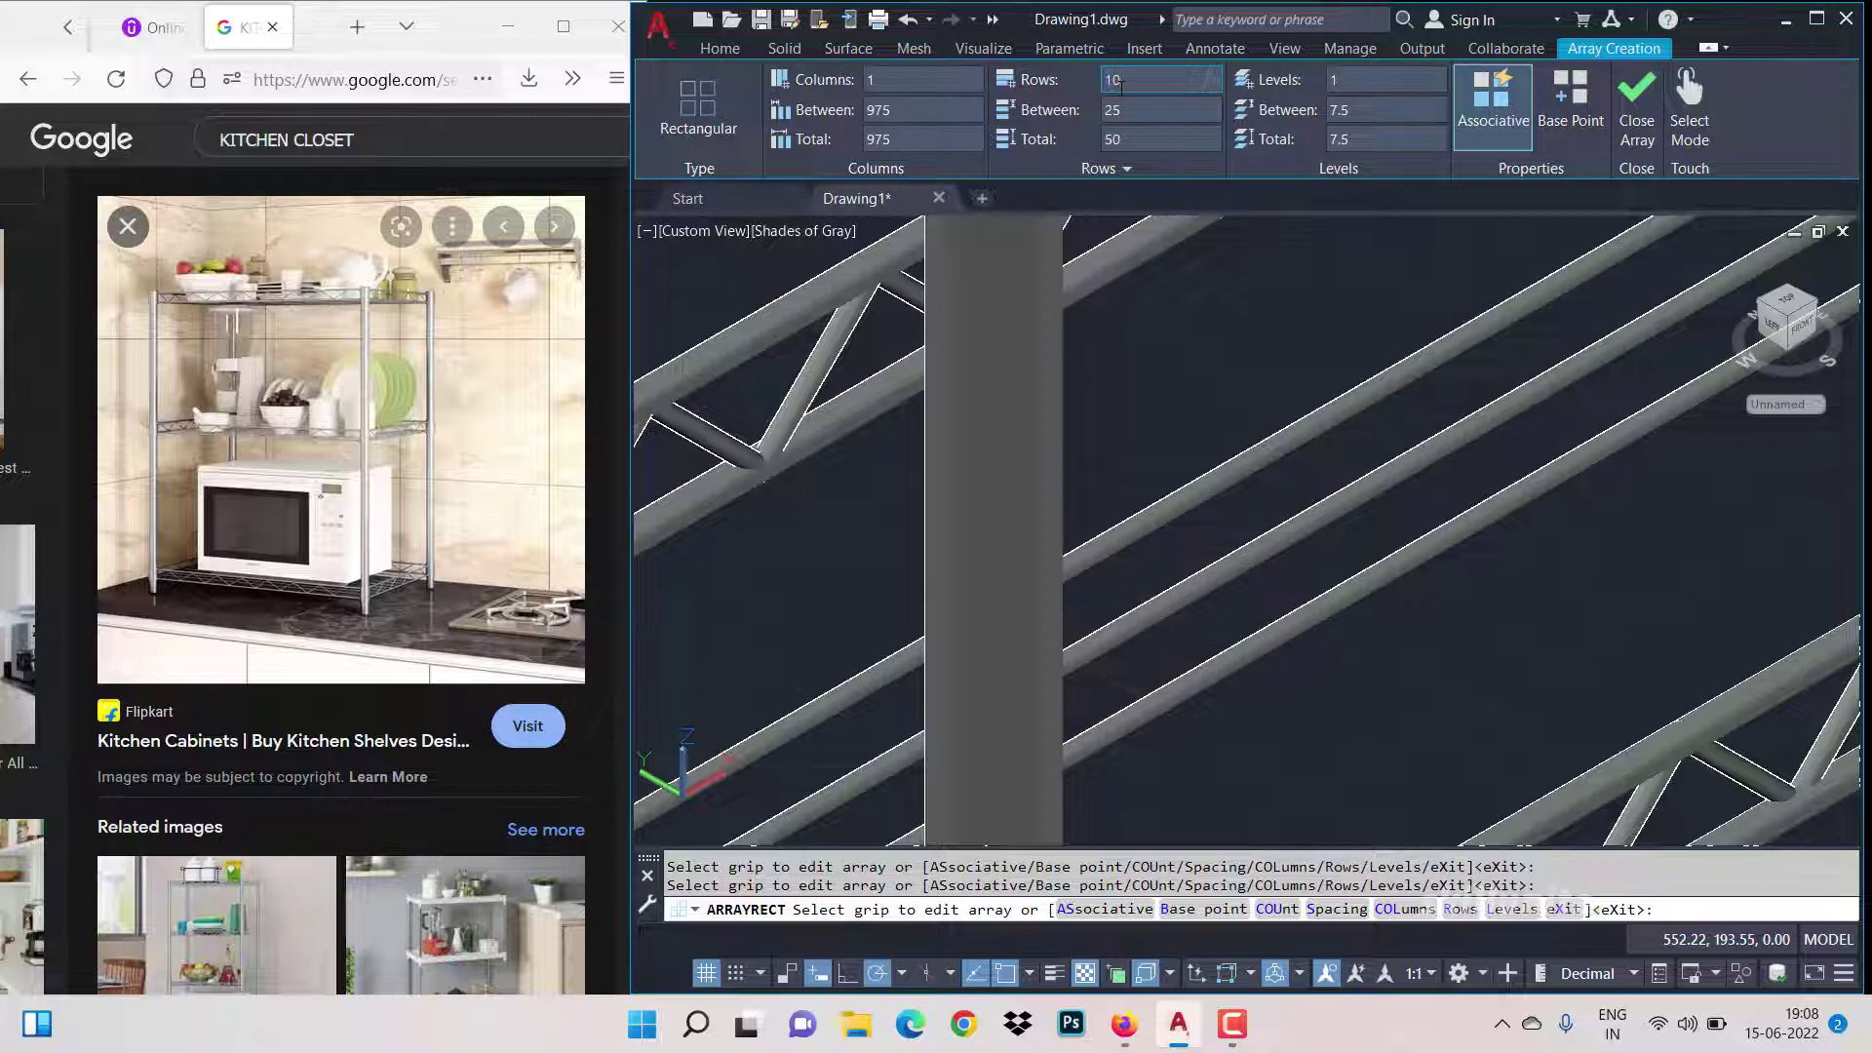
Step: Adjust the shelf rod array's row count, trying 10 and 6, and finish the array with 5 rows
key("Return")
scroll(1337, 469, "down", 4)
left_click(1143, 76)
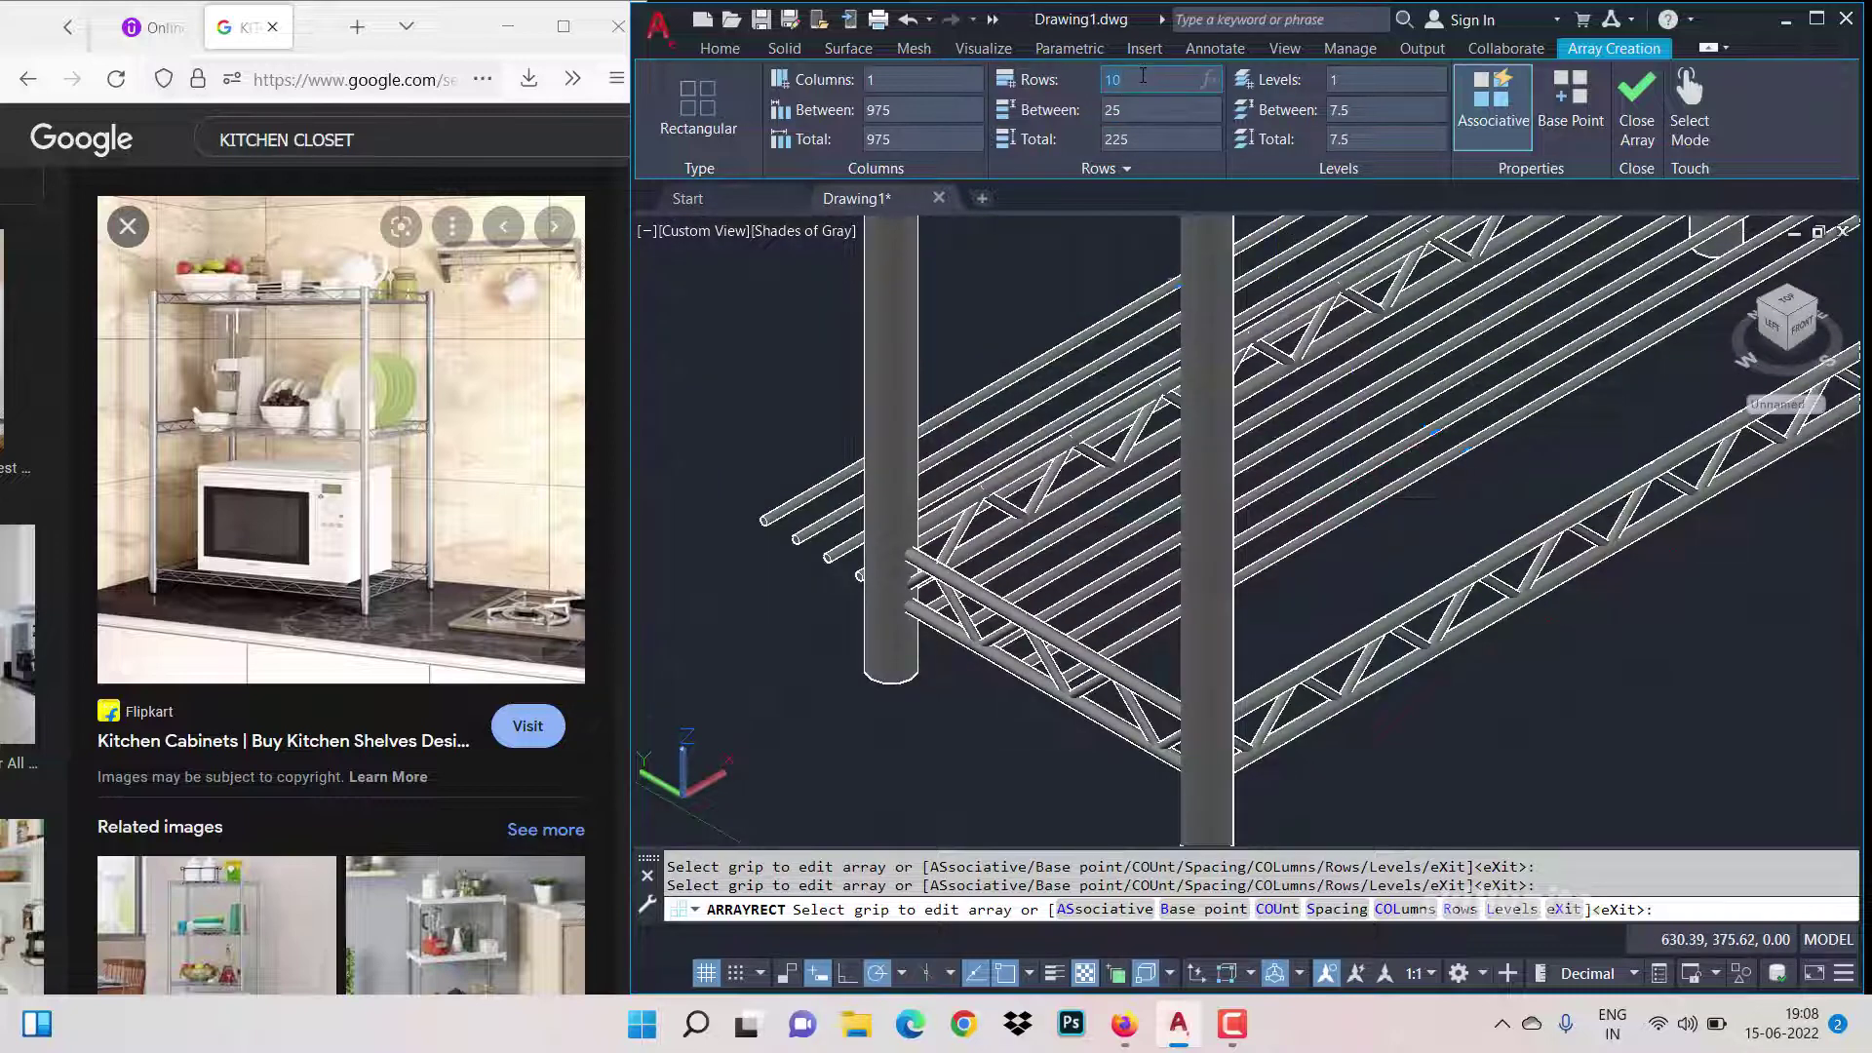
type("8")
key("Return")
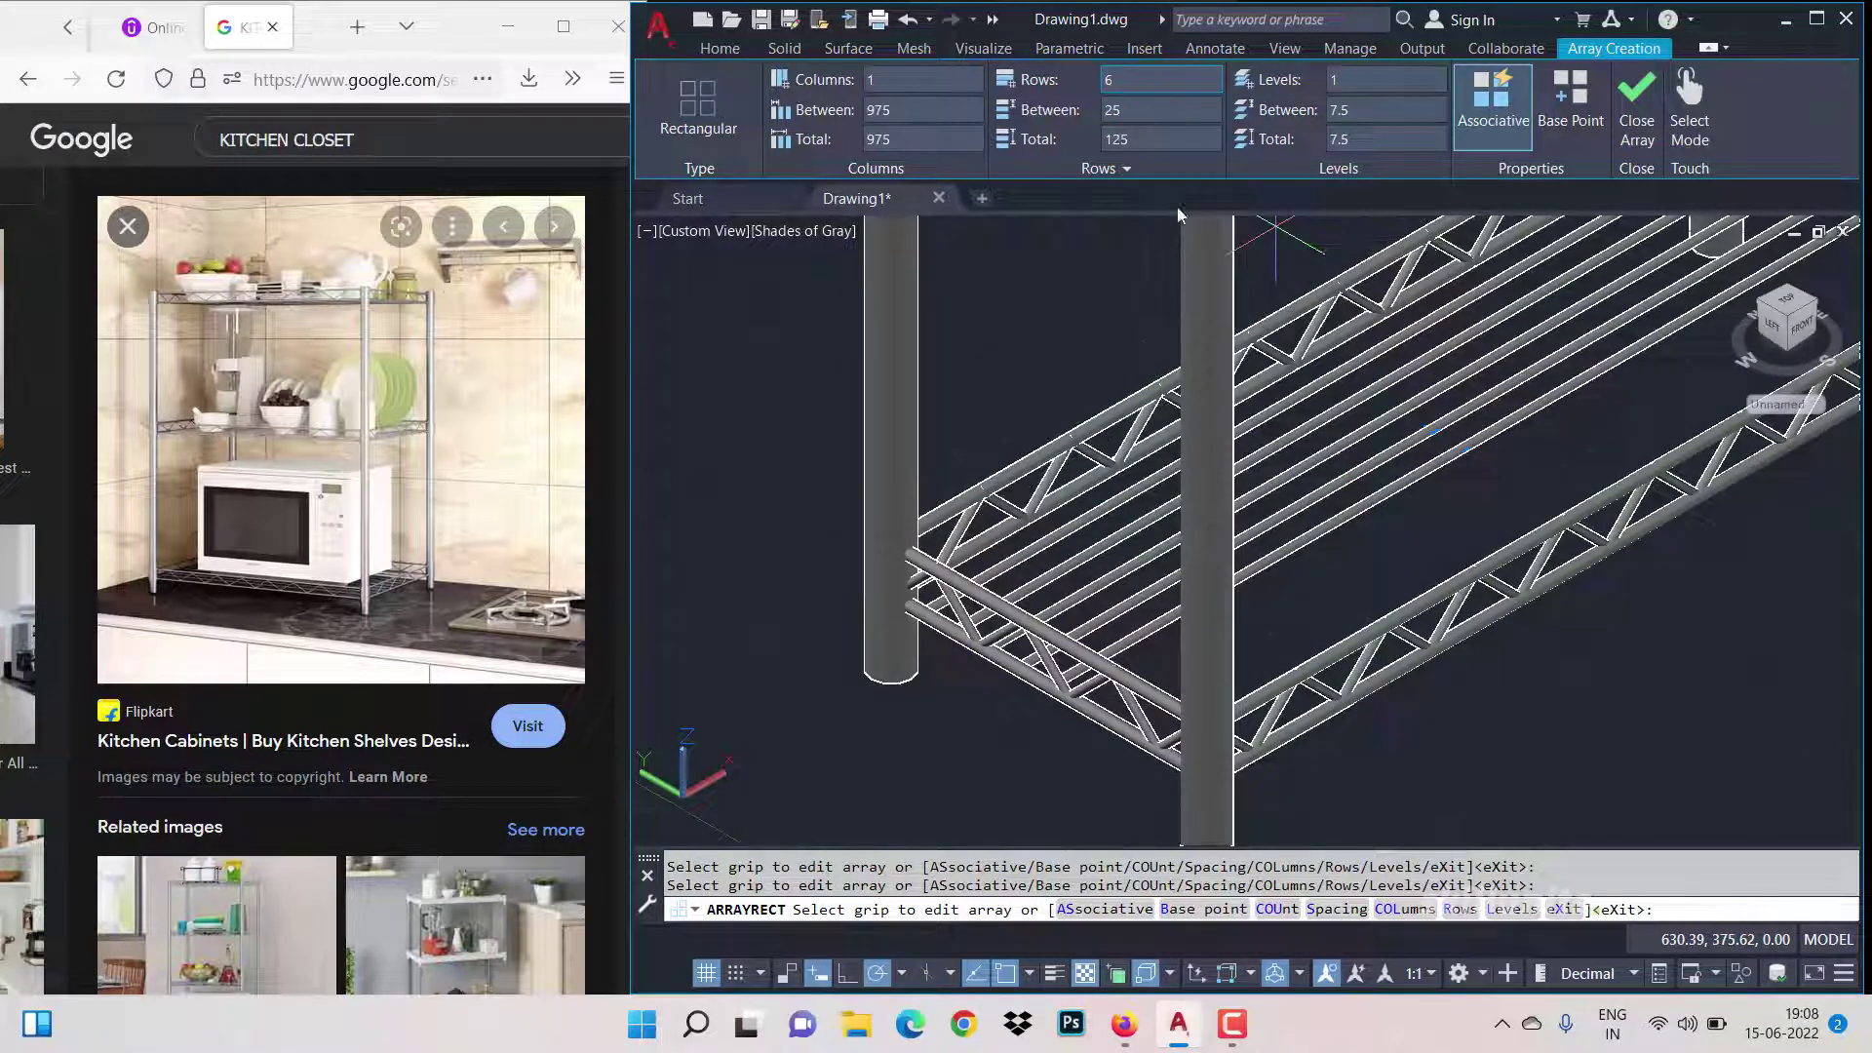
middle_click_drag(1826, 372, 1477, 514, "shift")
scroll(1477, 513, "down", 3)
scroll(1477, 513, "up", 6)
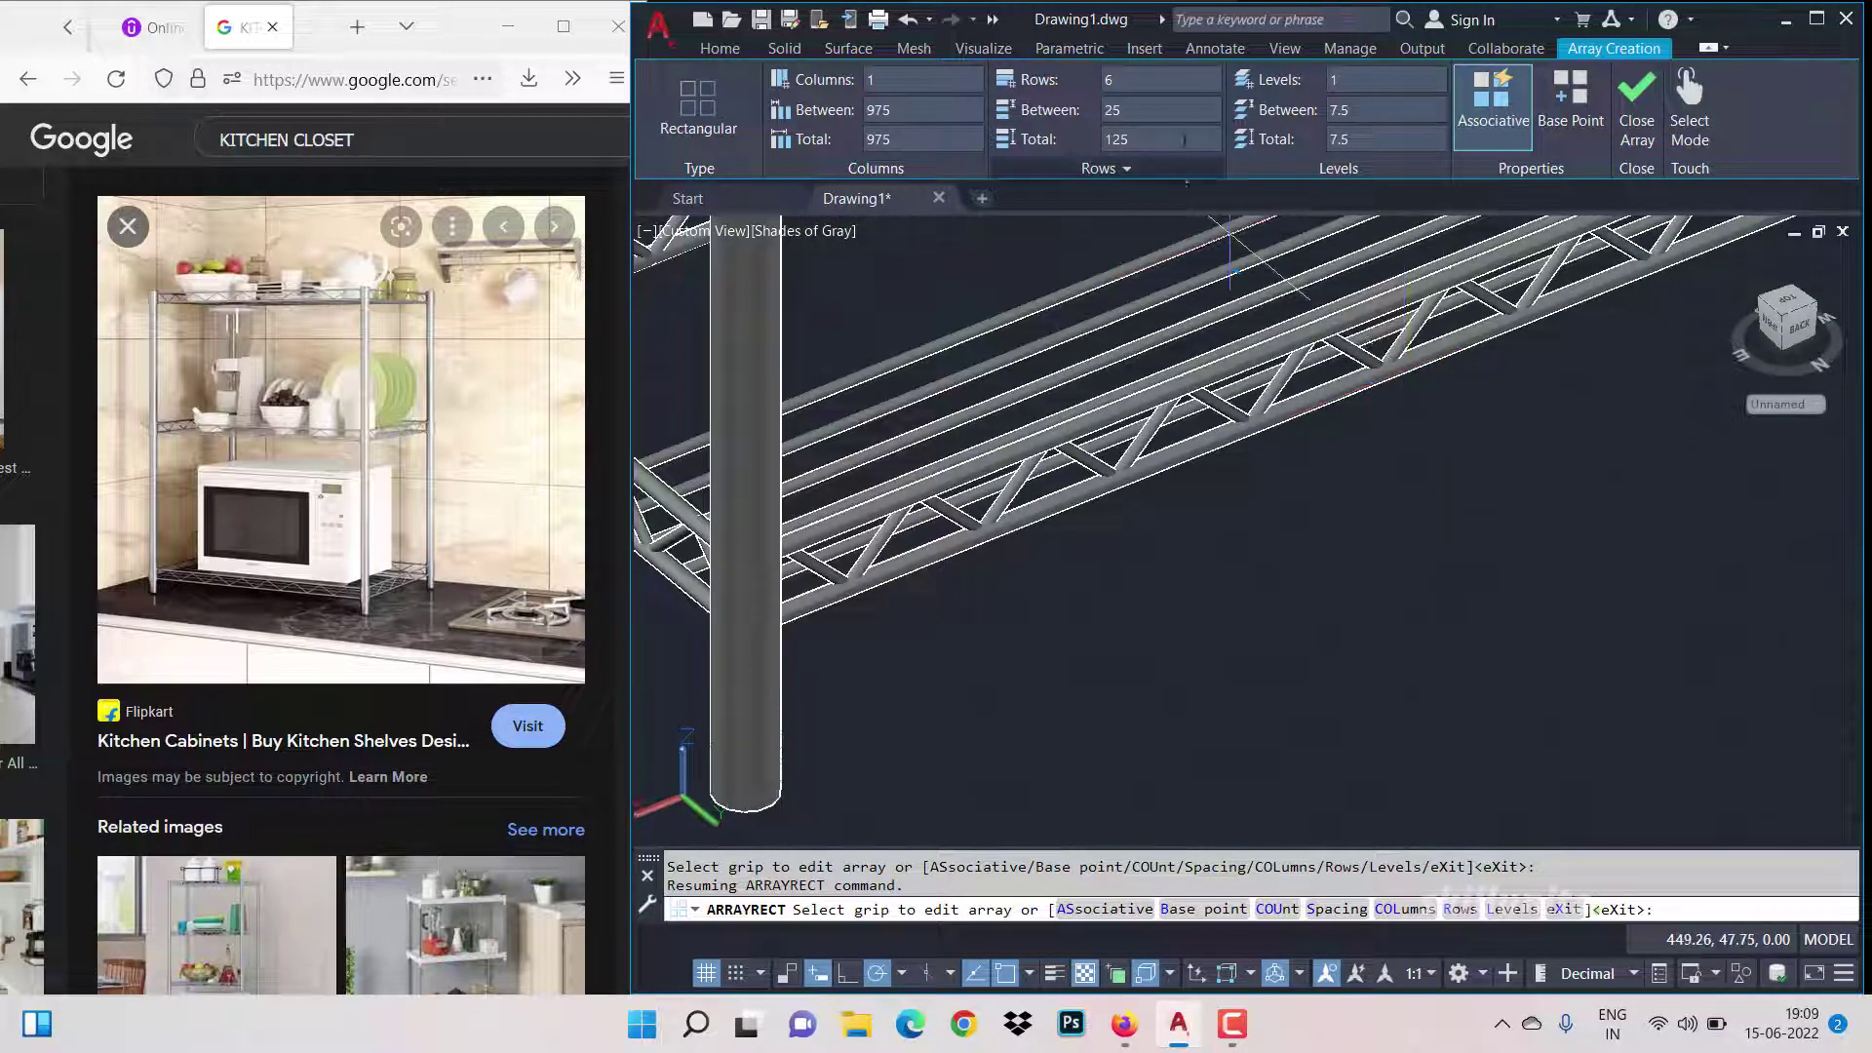
key("Escape")
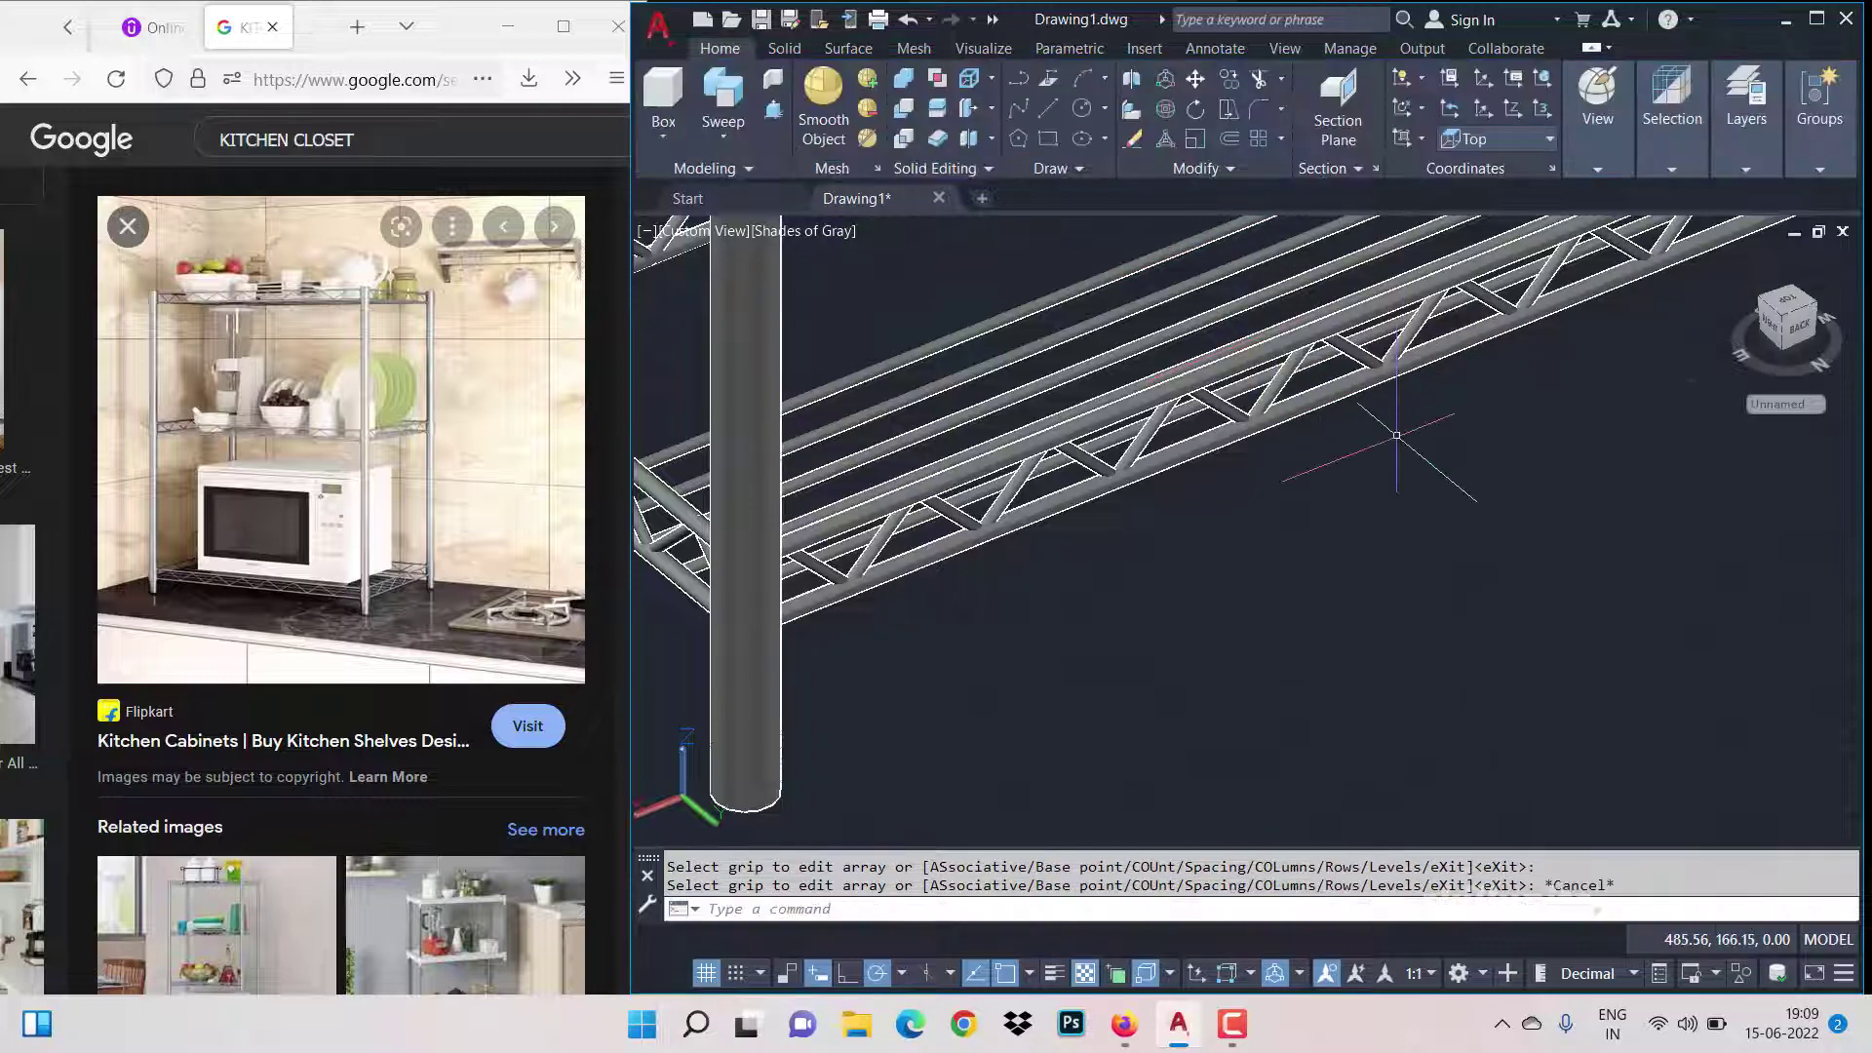
Step: Switch to the Top view and explode the shelf rod array into separate rods
left_click(1597, 170)
left_click(1621, 226)
left_click(1614, 246)
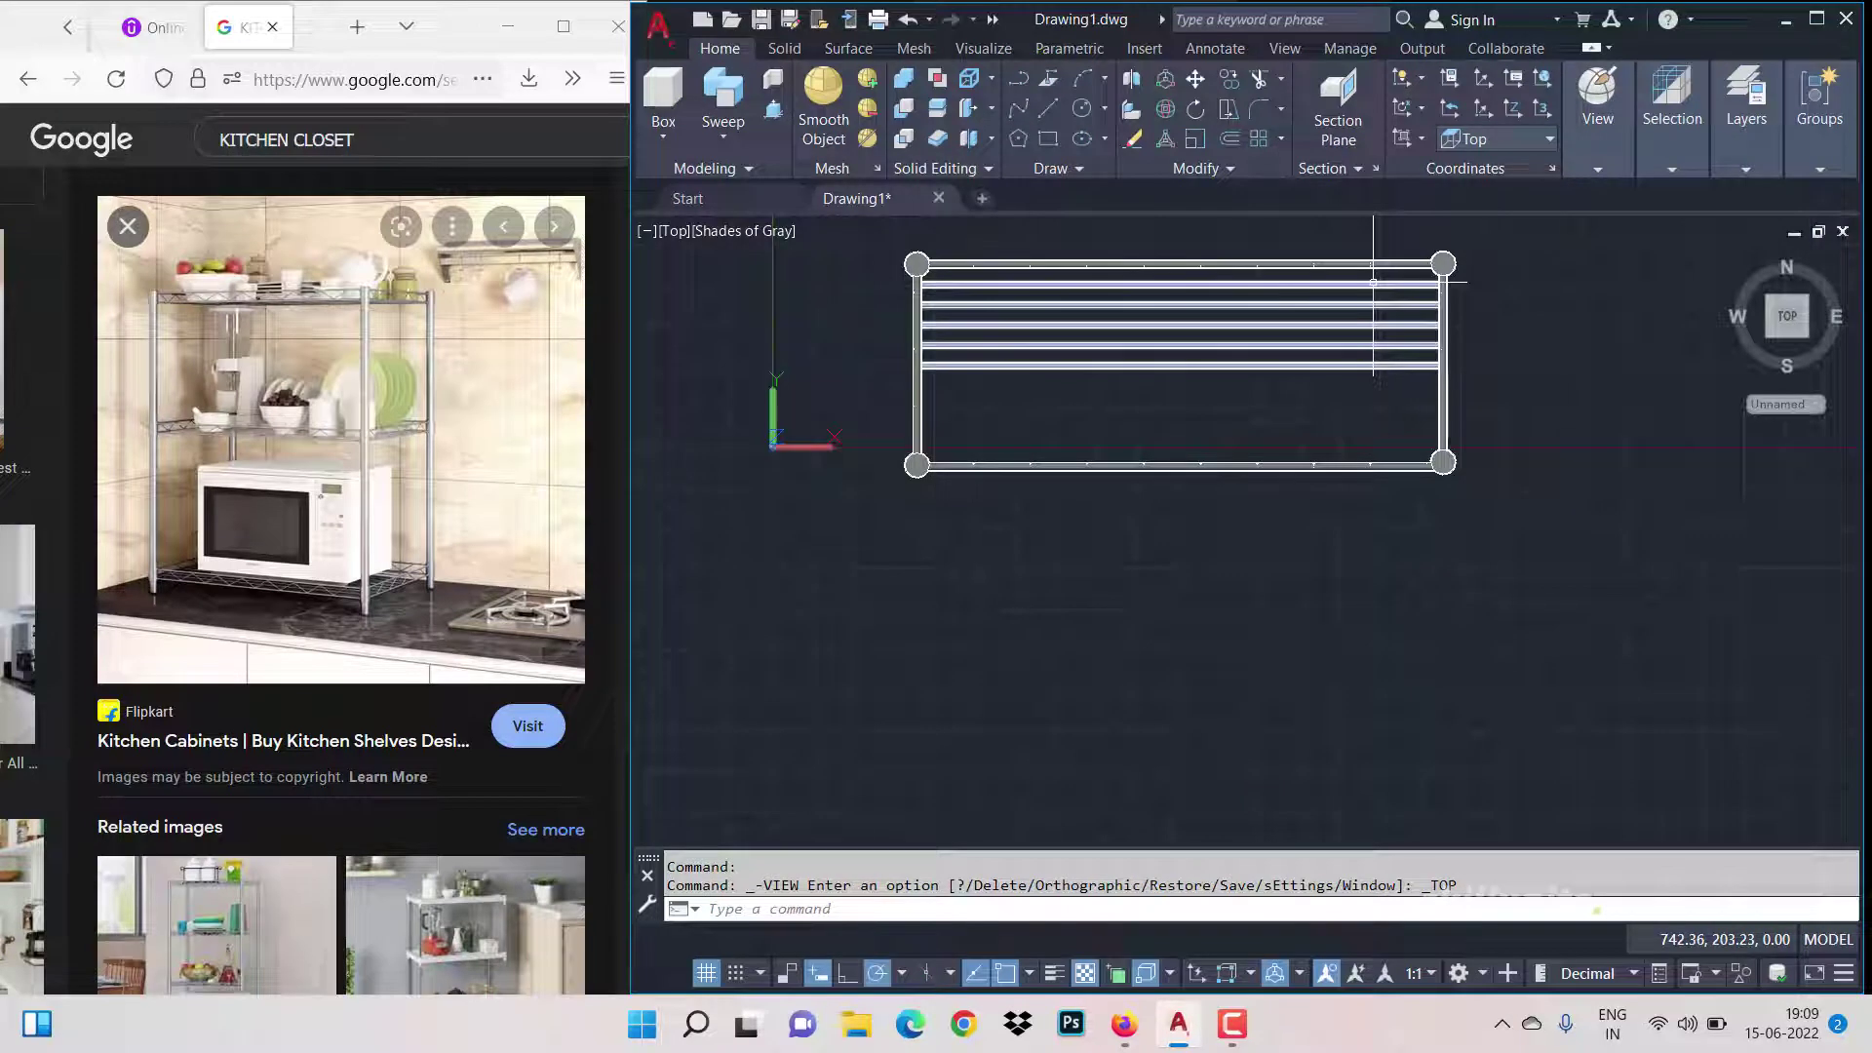
left_click(1373, 283)
right_click(1387, 292)
key("Escape")
type("x")
key("Return")
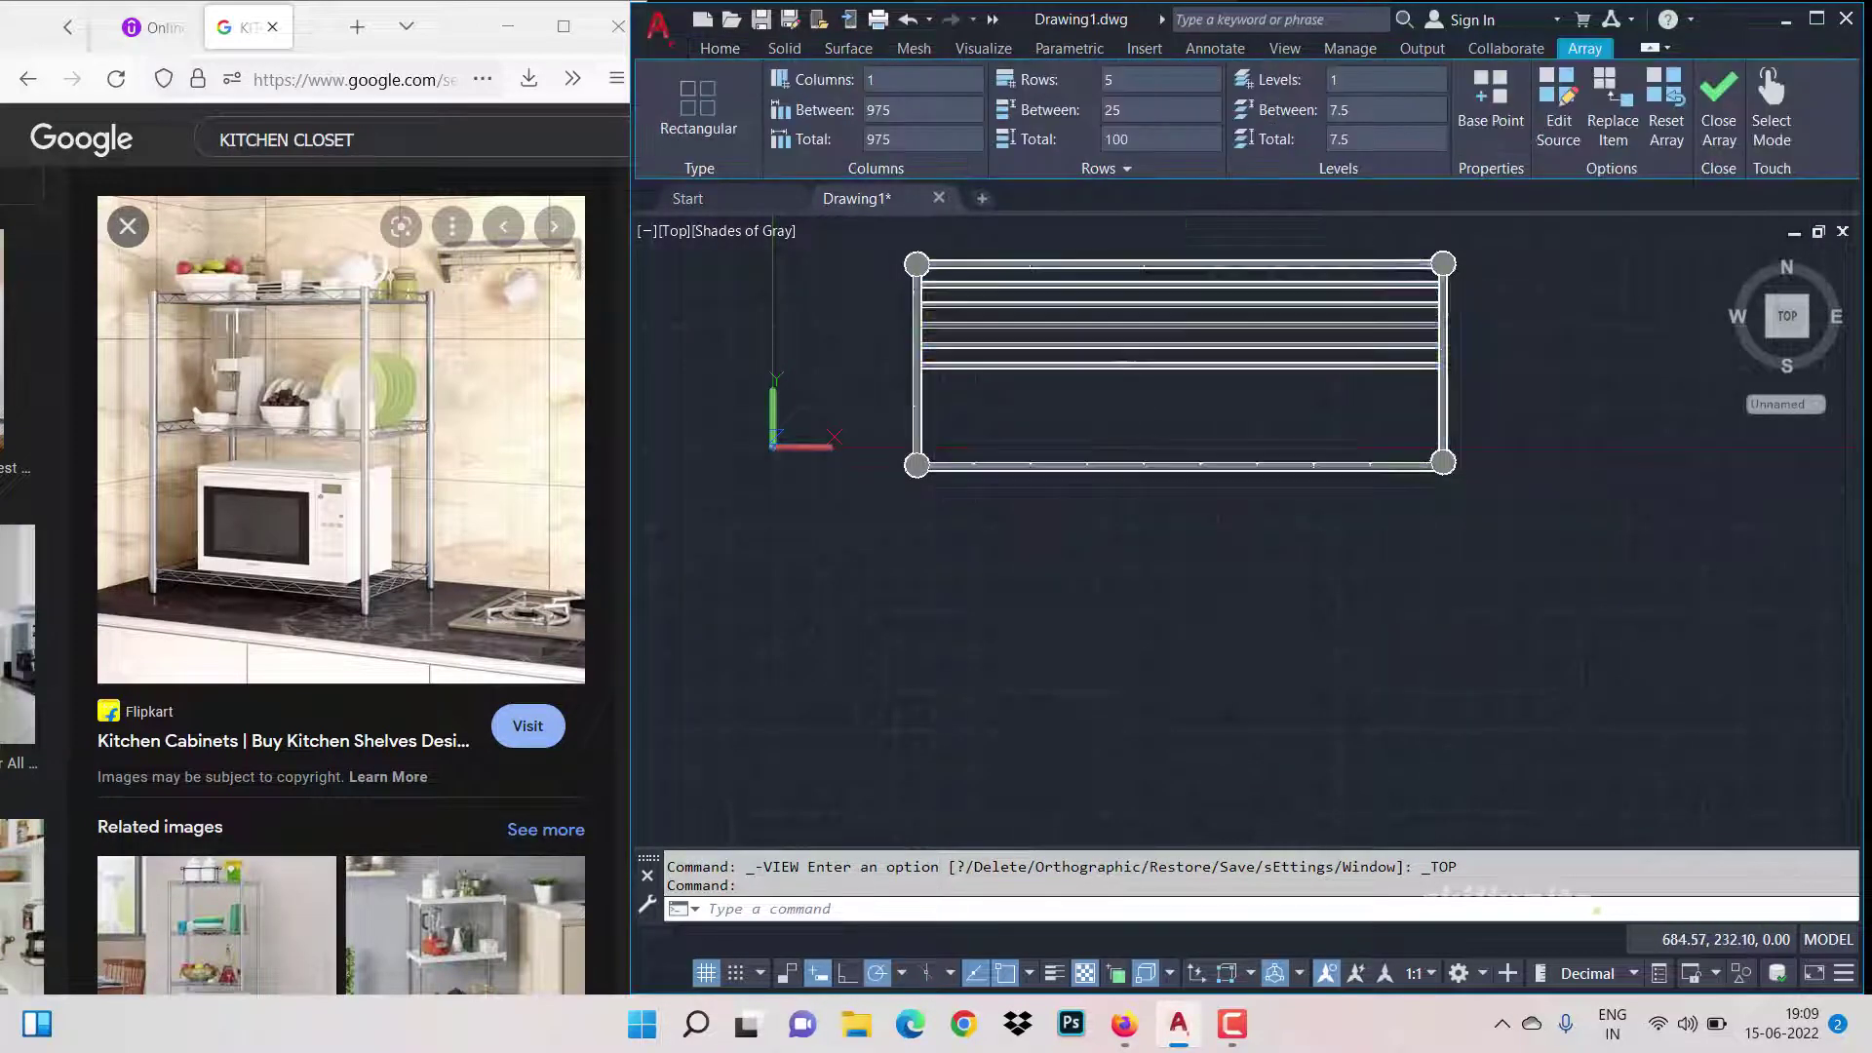
Step: Mirror the four rear rods about the middle rod's centerline, keeping the originals, to fill the front half of the shelf
scroll(1349, 292, "up", 2)
left_click(1375, 383)
left_click(1347, 283)
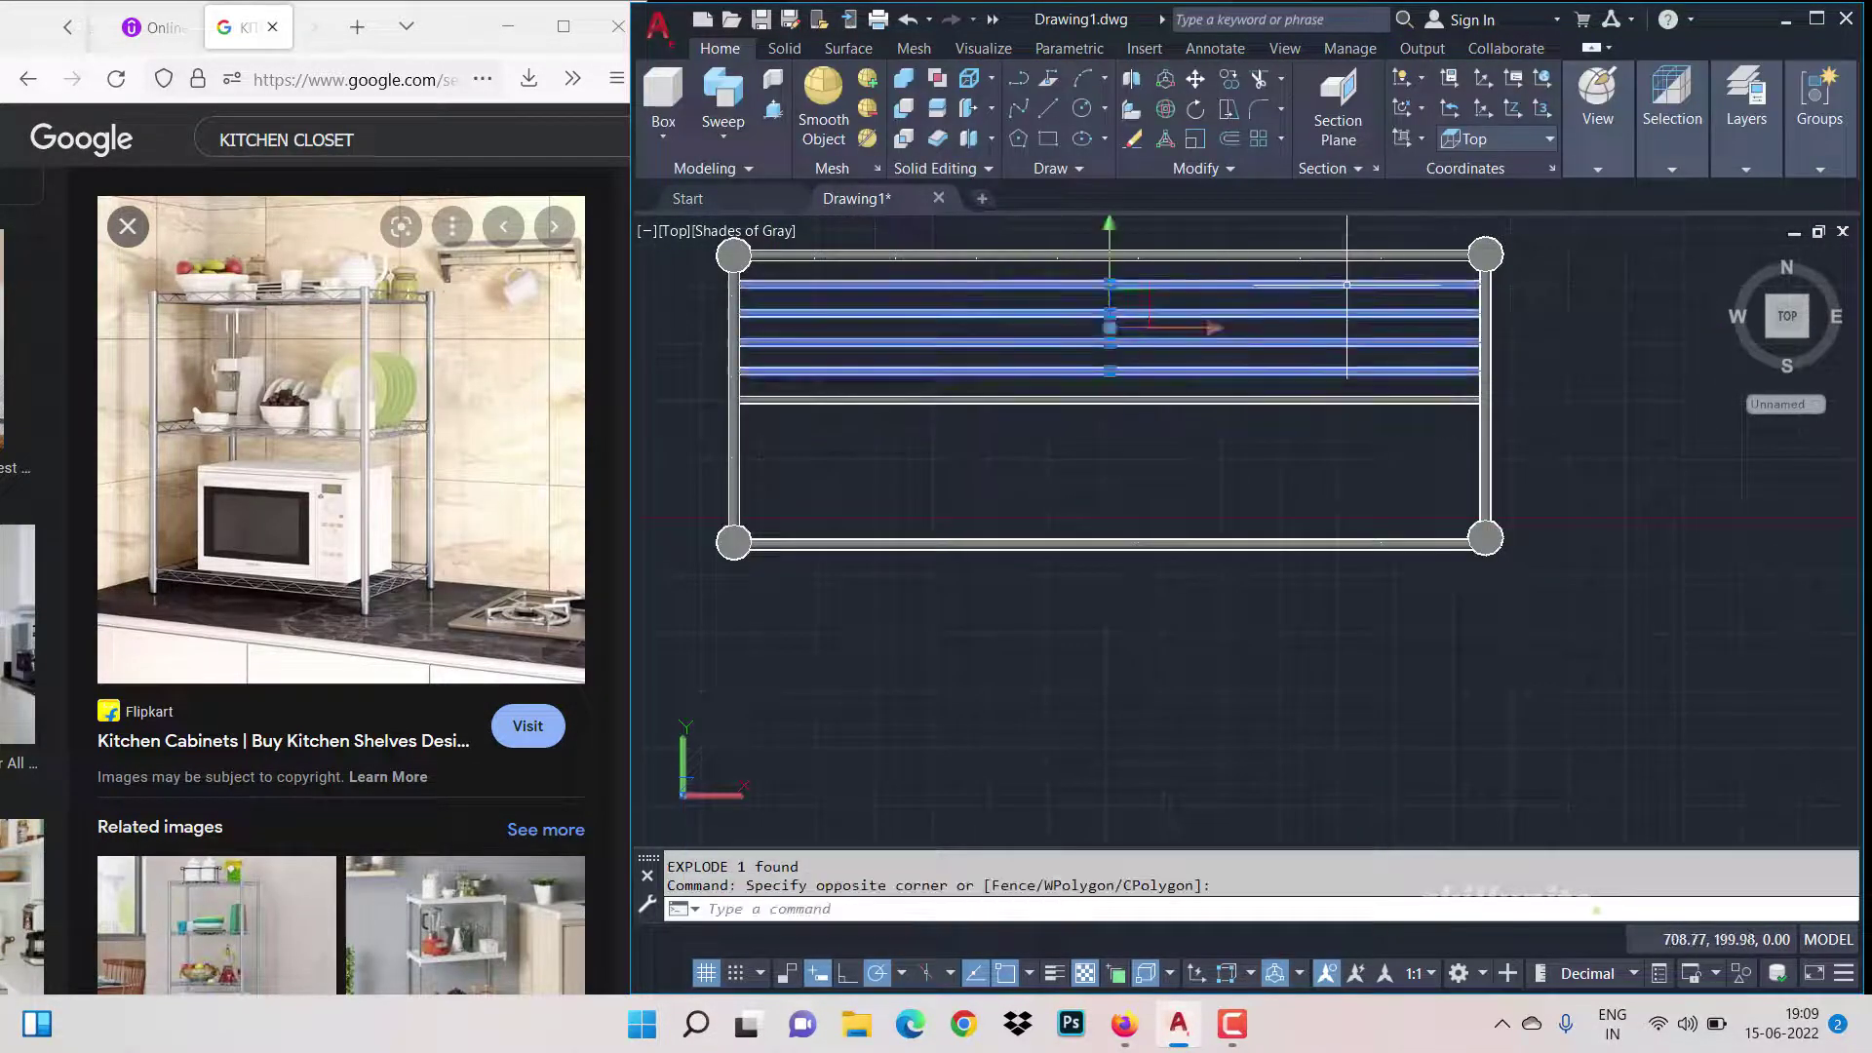
key("Return")
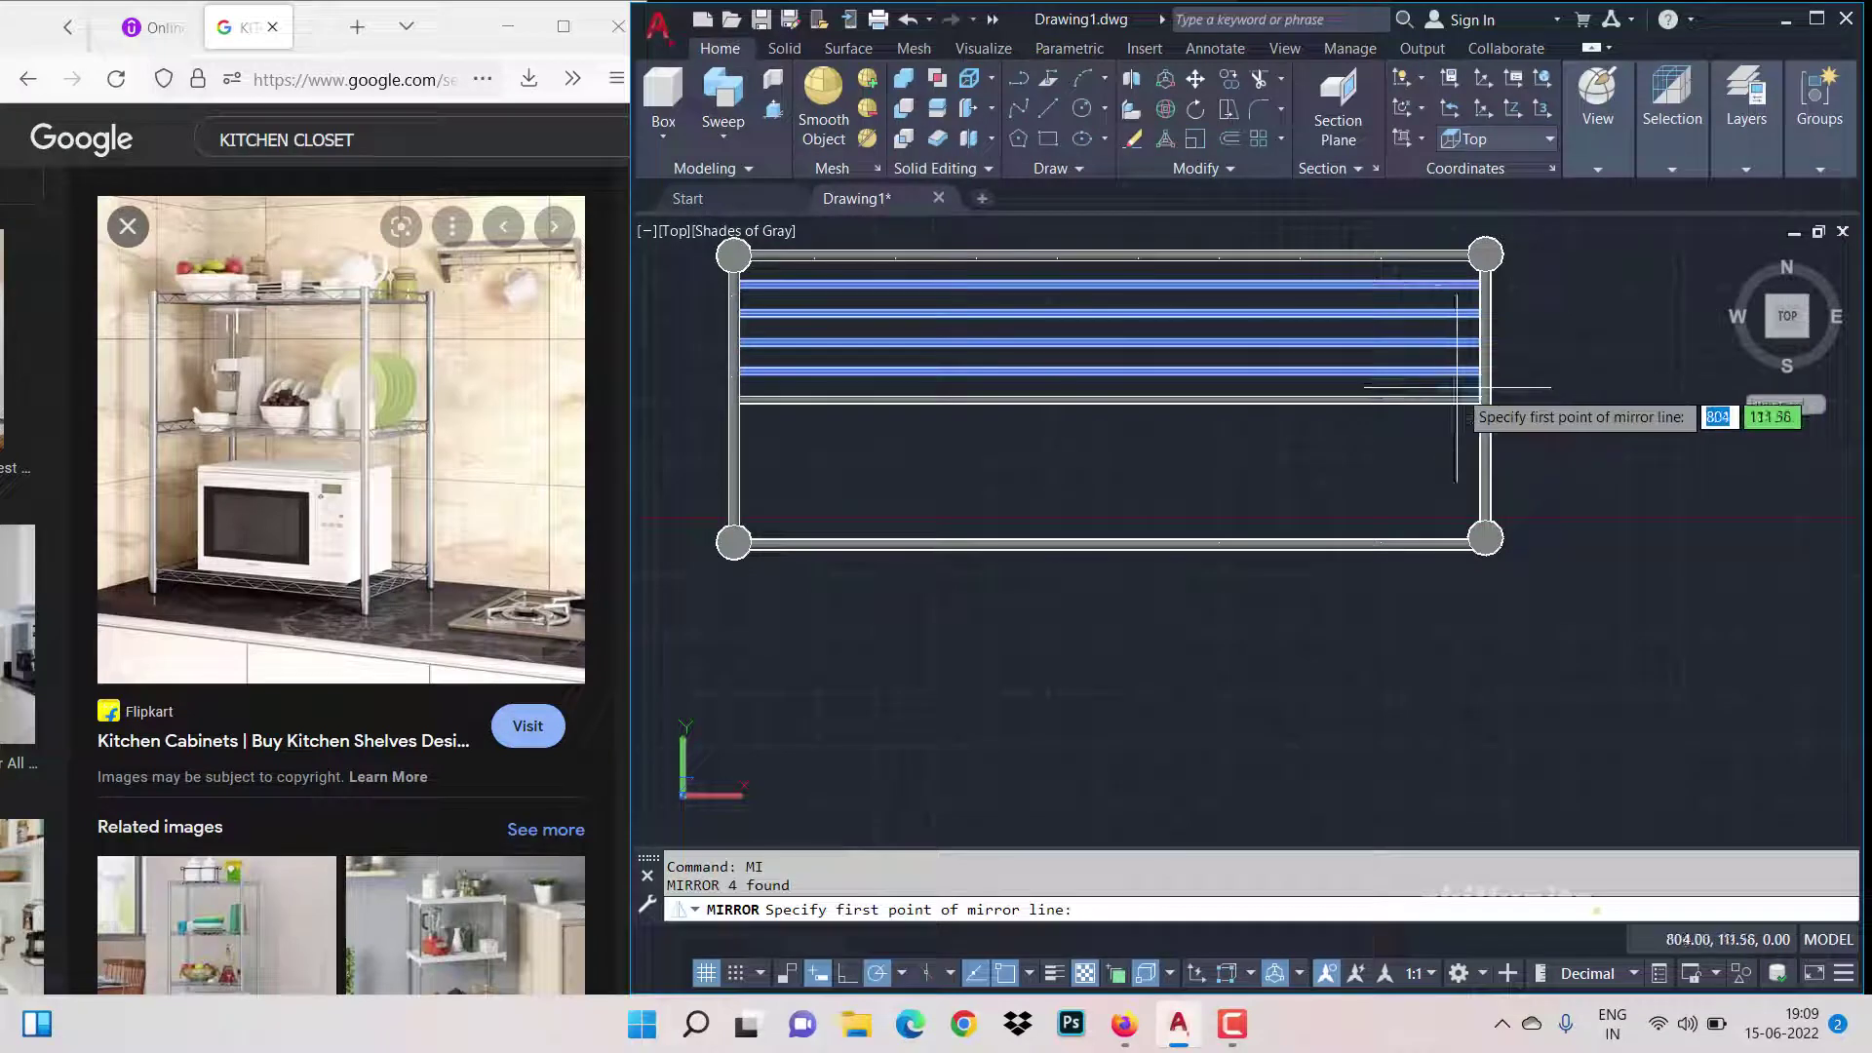
left_click(1110, 400)
left_click(1533, 399)
key("Return")
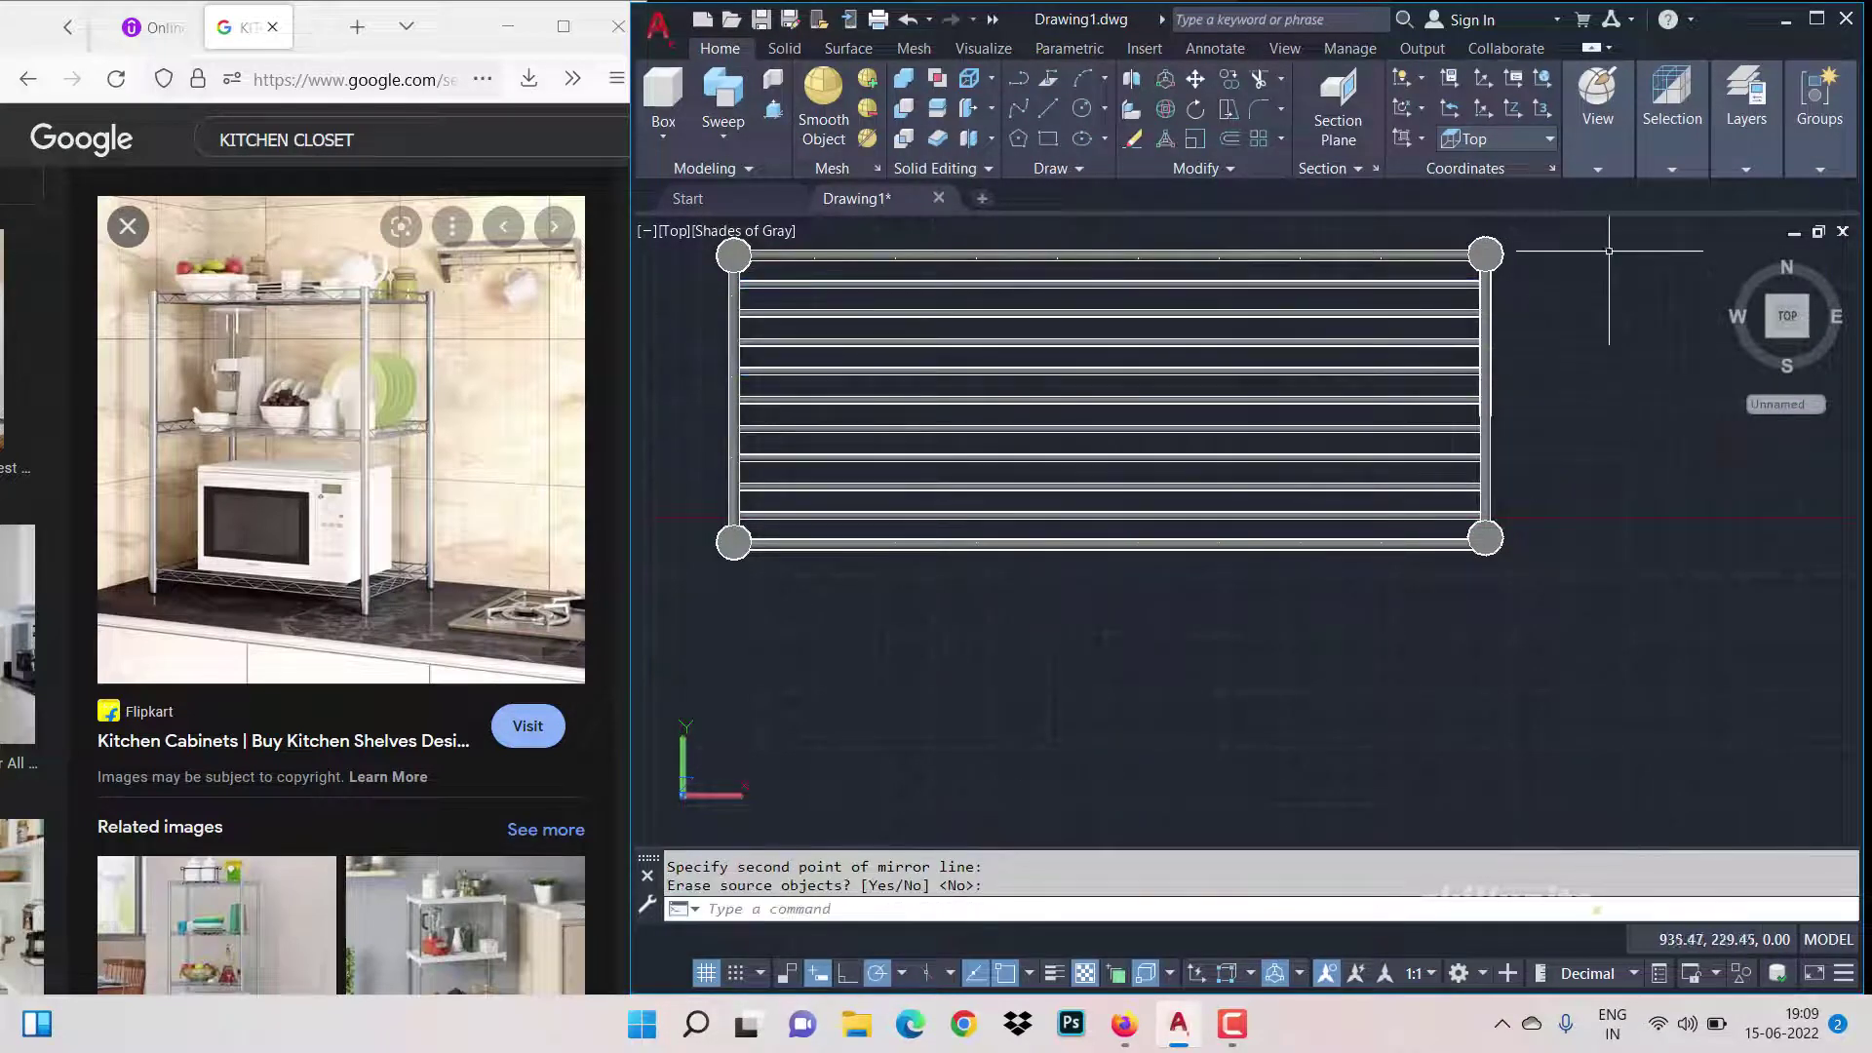
Step: Union the shelf's rods and truss frame into one solid, excluding the four vertical legs from the selection
left_click(1731, 255)
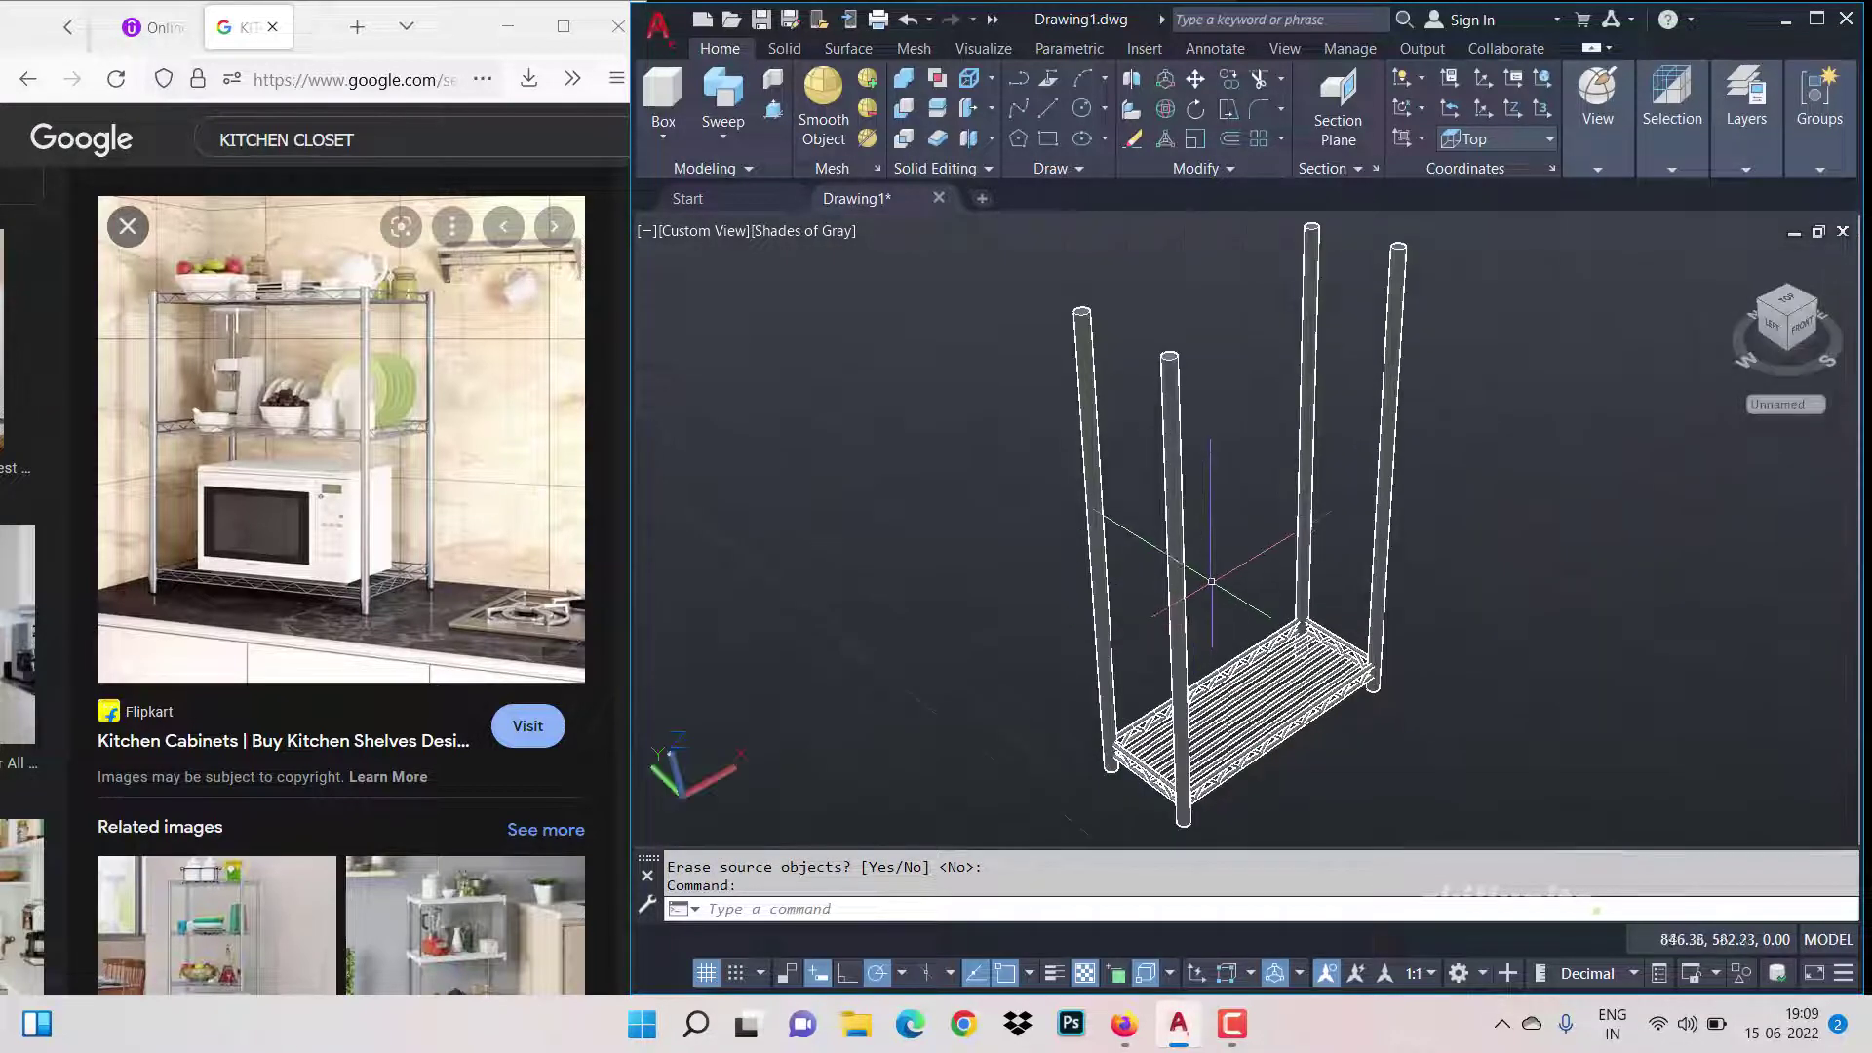
left_click(905, 82)
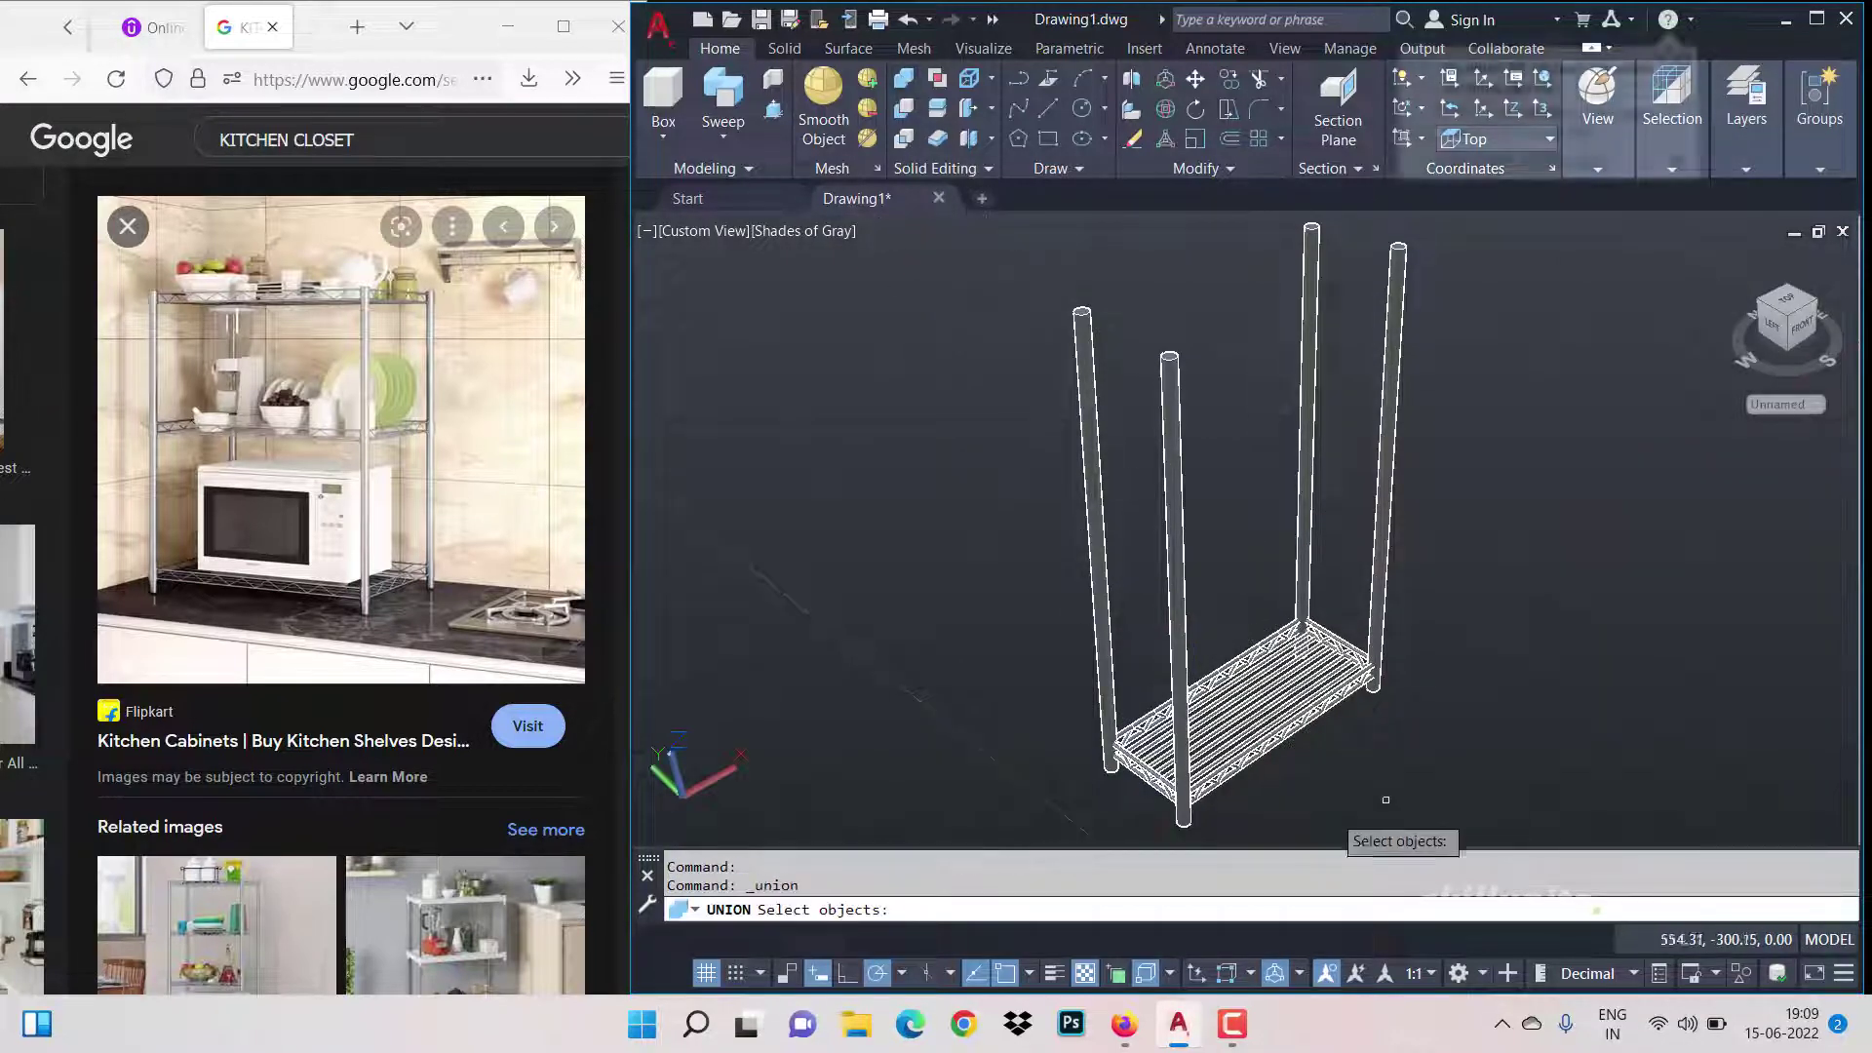
scroll(1401, 837, "up", 3)
left_click(1380, 659)
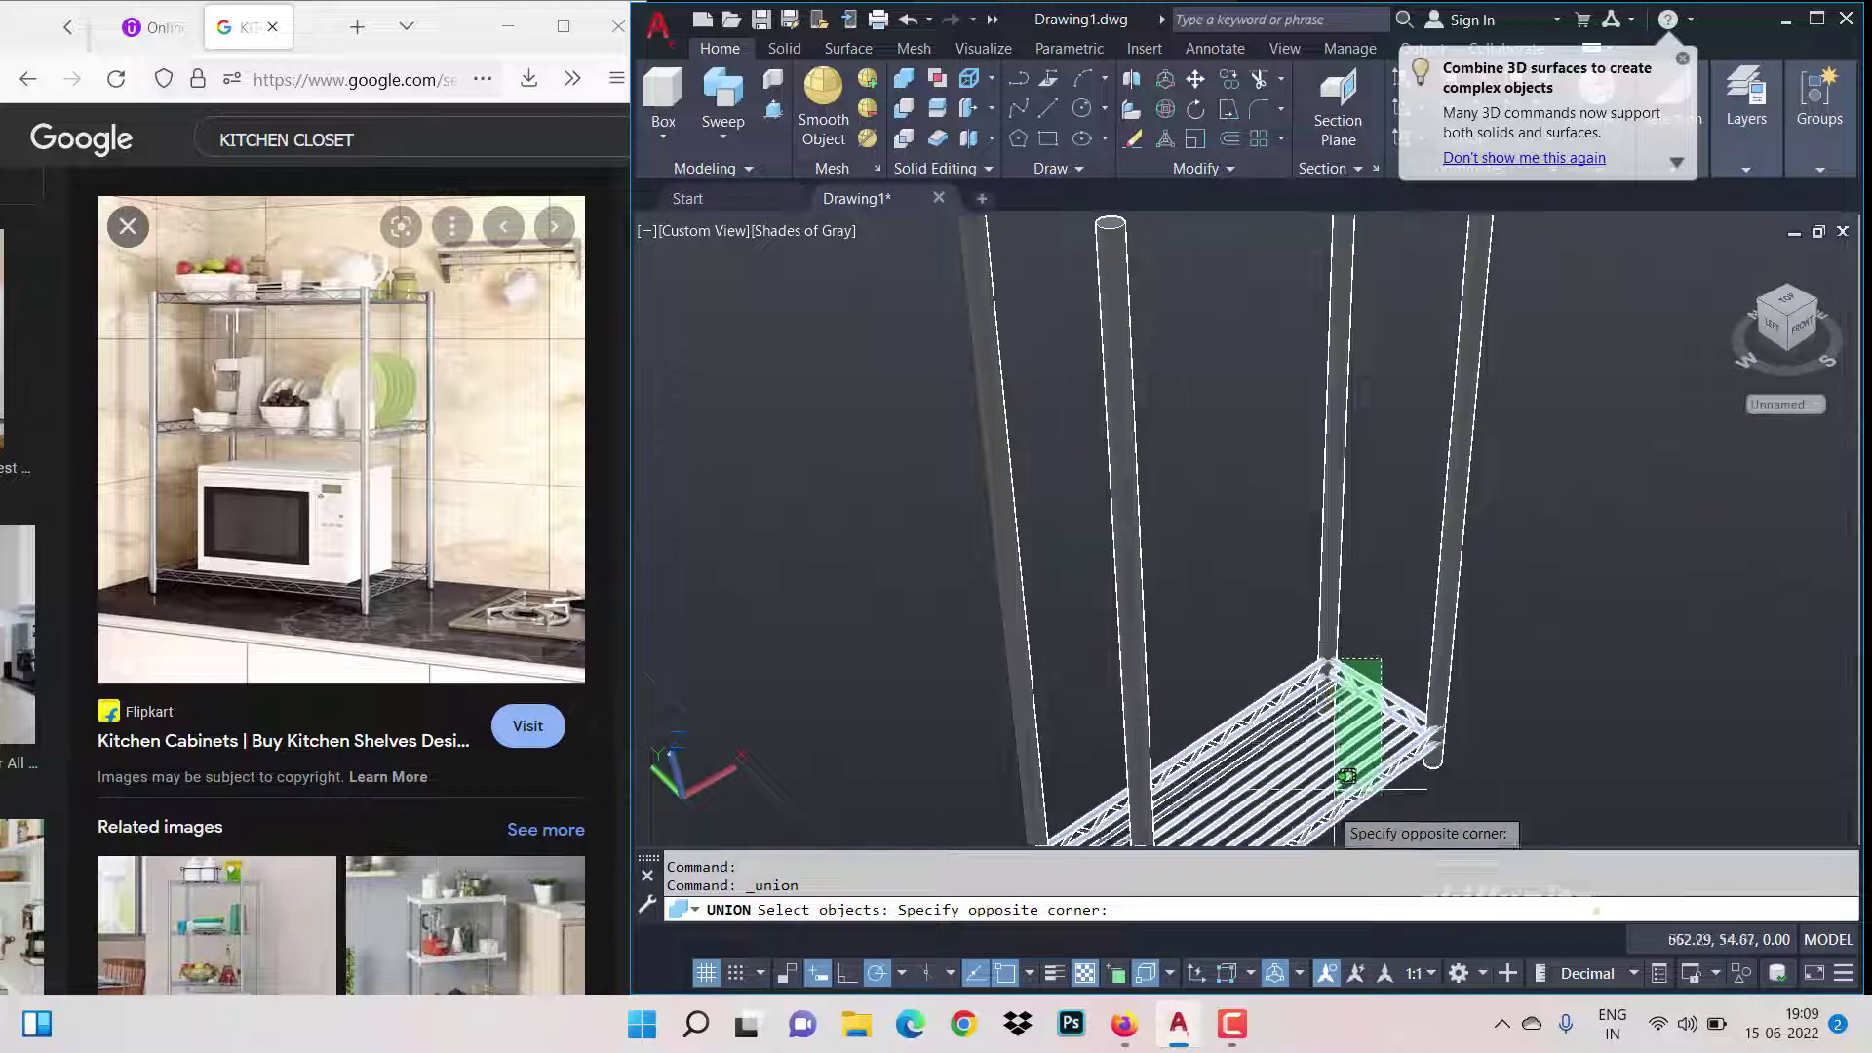
scroll(1214, 710, "down", 3)
left_click(1236, 723)
left_click_drag(1364, 655, 1235, 479)
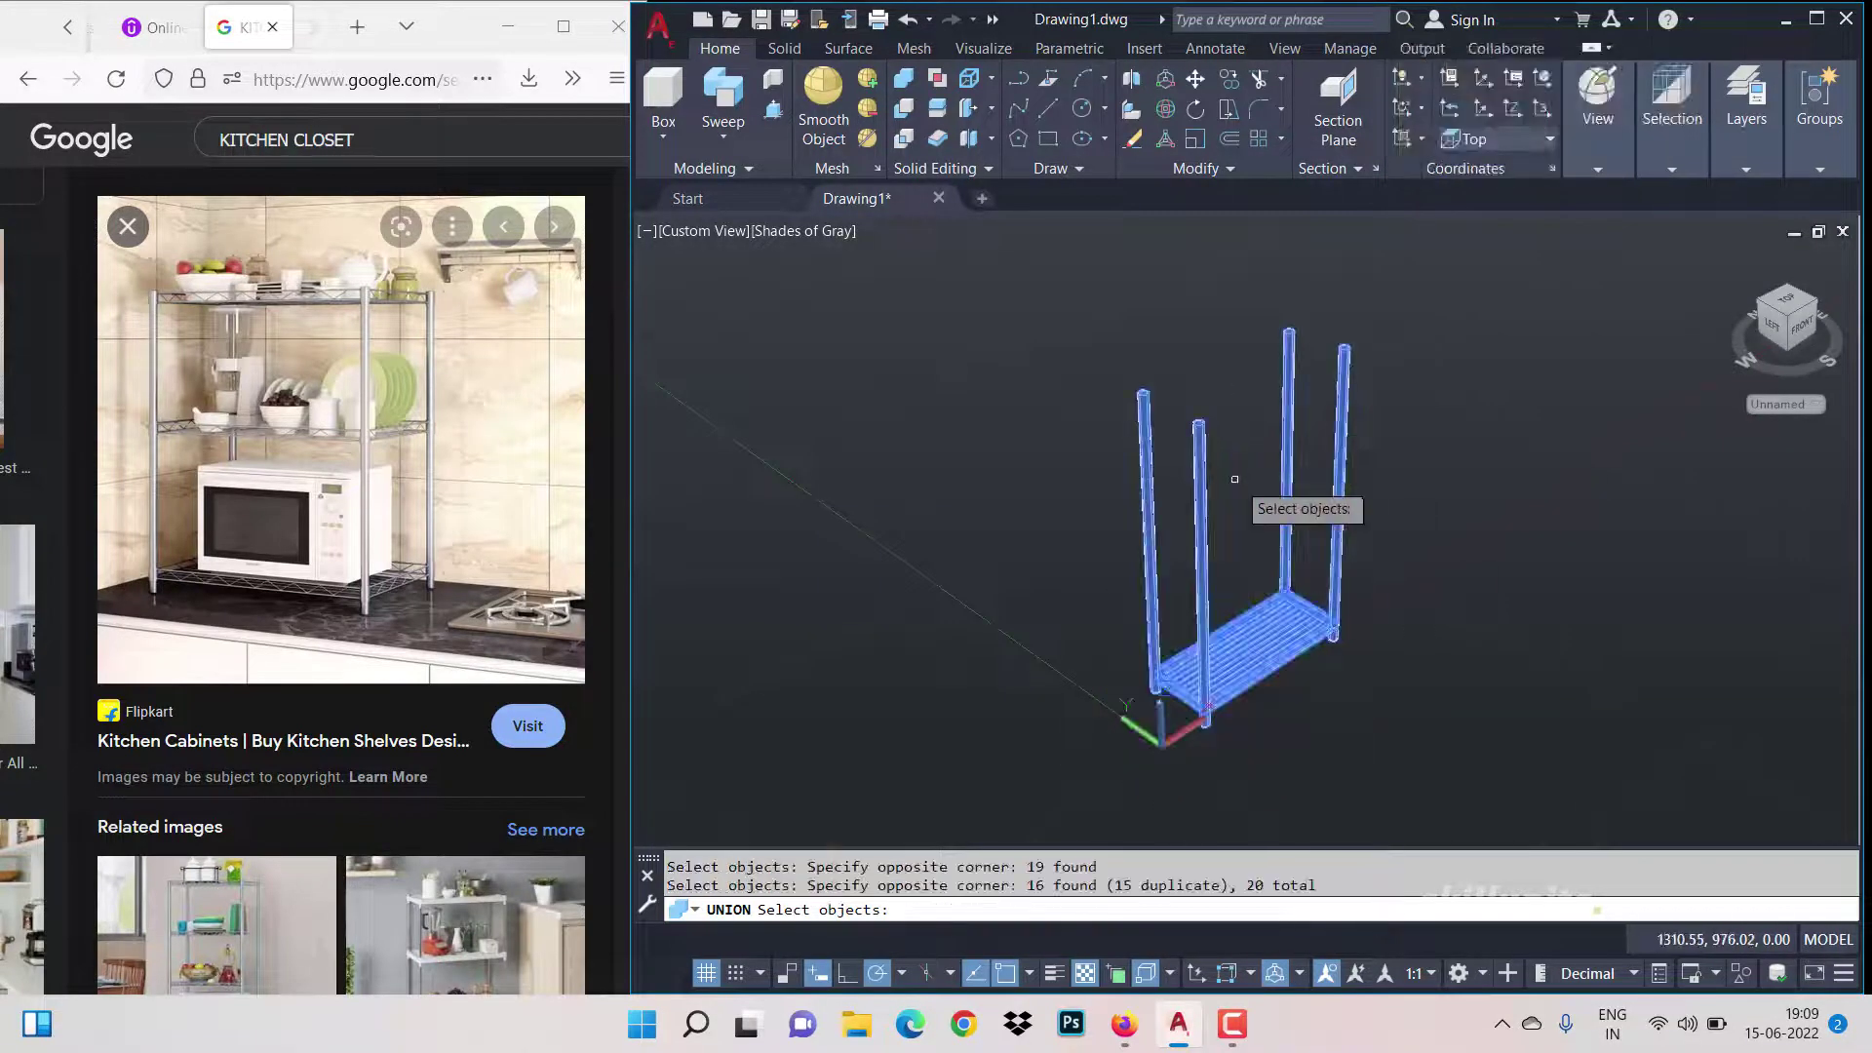
left_click(1285, 436, "shift")
left_click(1340, 480, "shift")
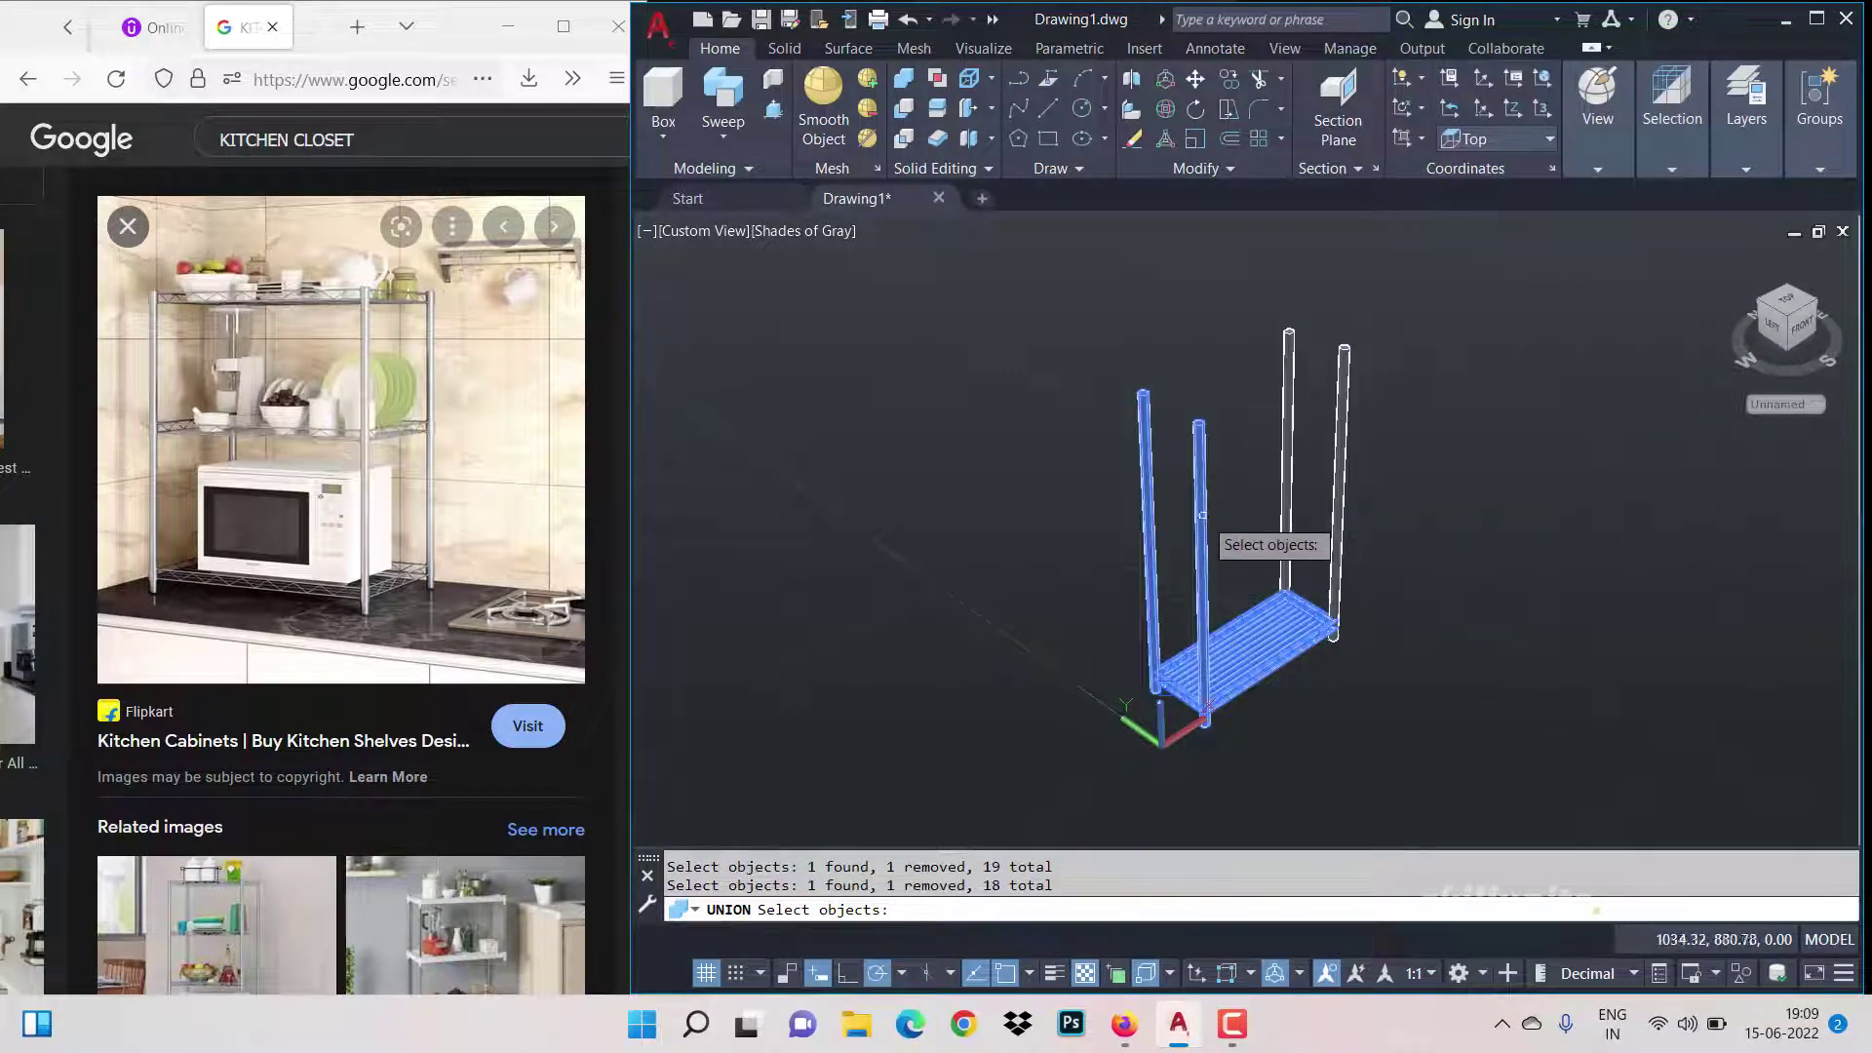
left_click(1198, 513, "shift")
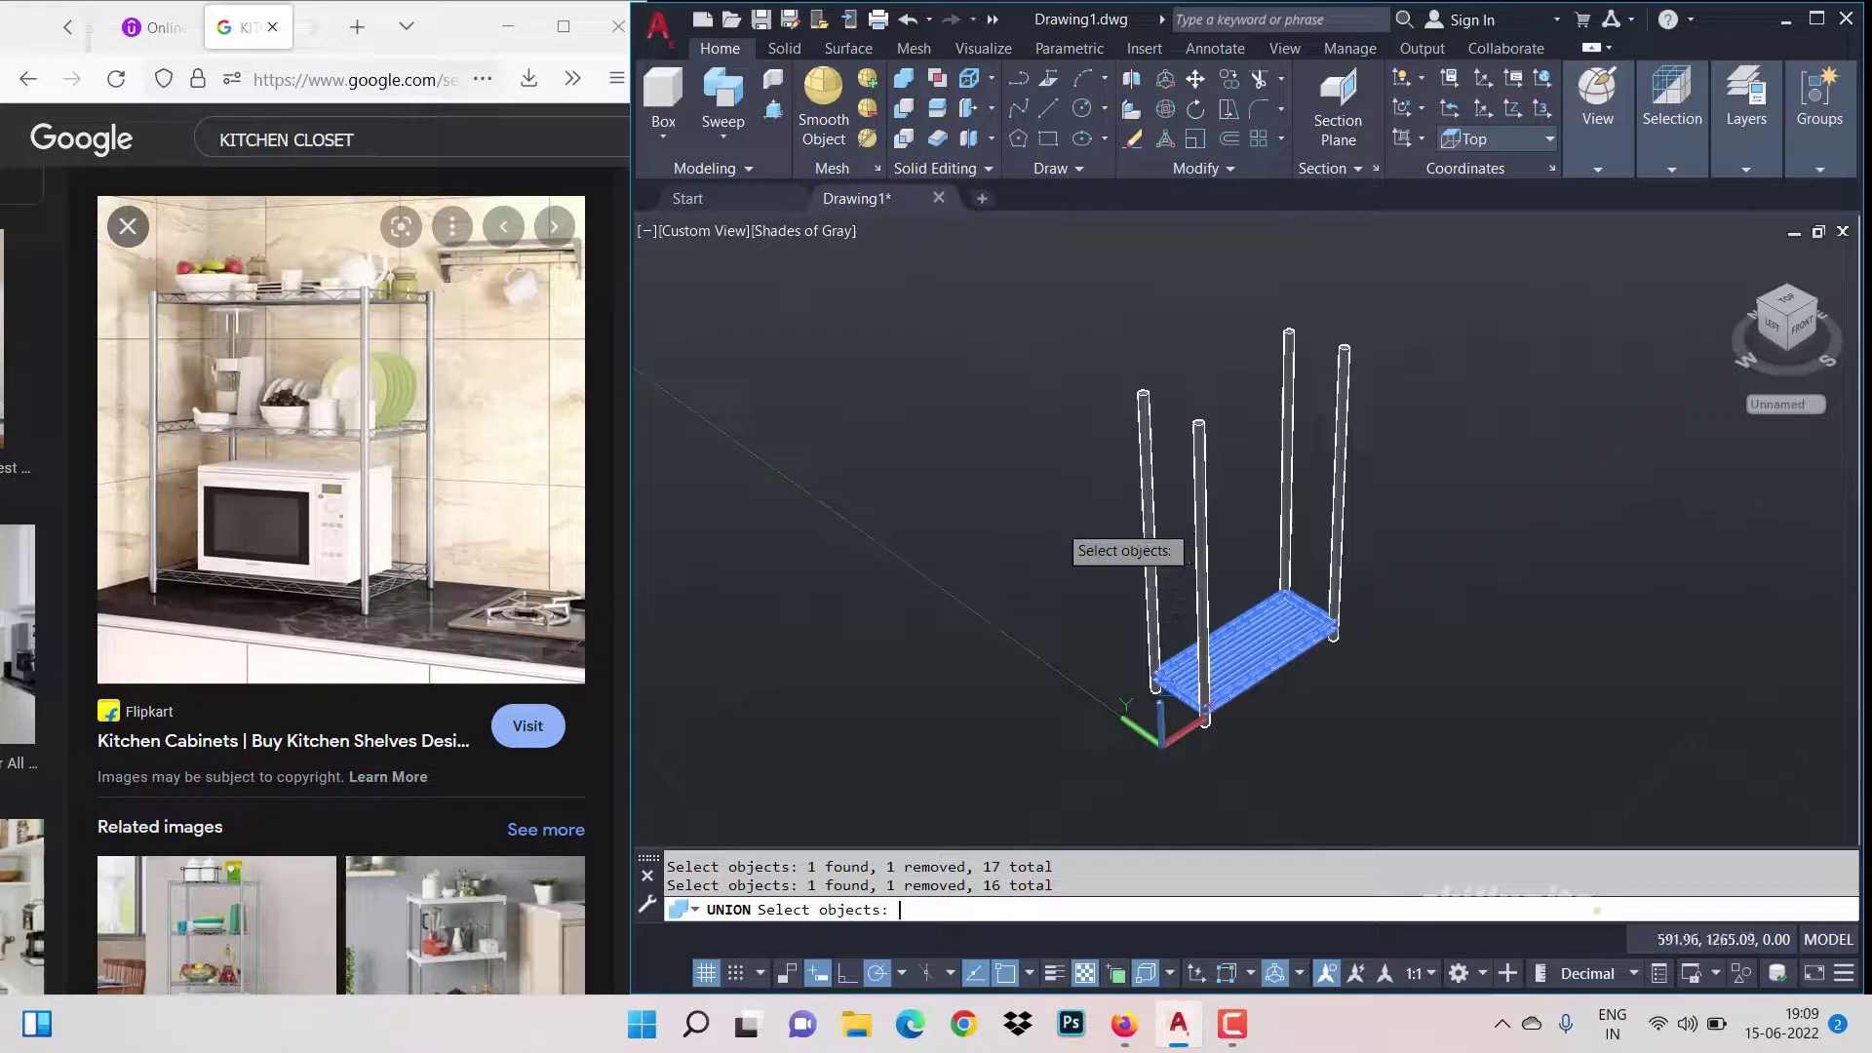
key("Return")
Step: Inspect the joined shelf and how it meets the corner legs from different angles
scroll(1249, 534, "up", 2)
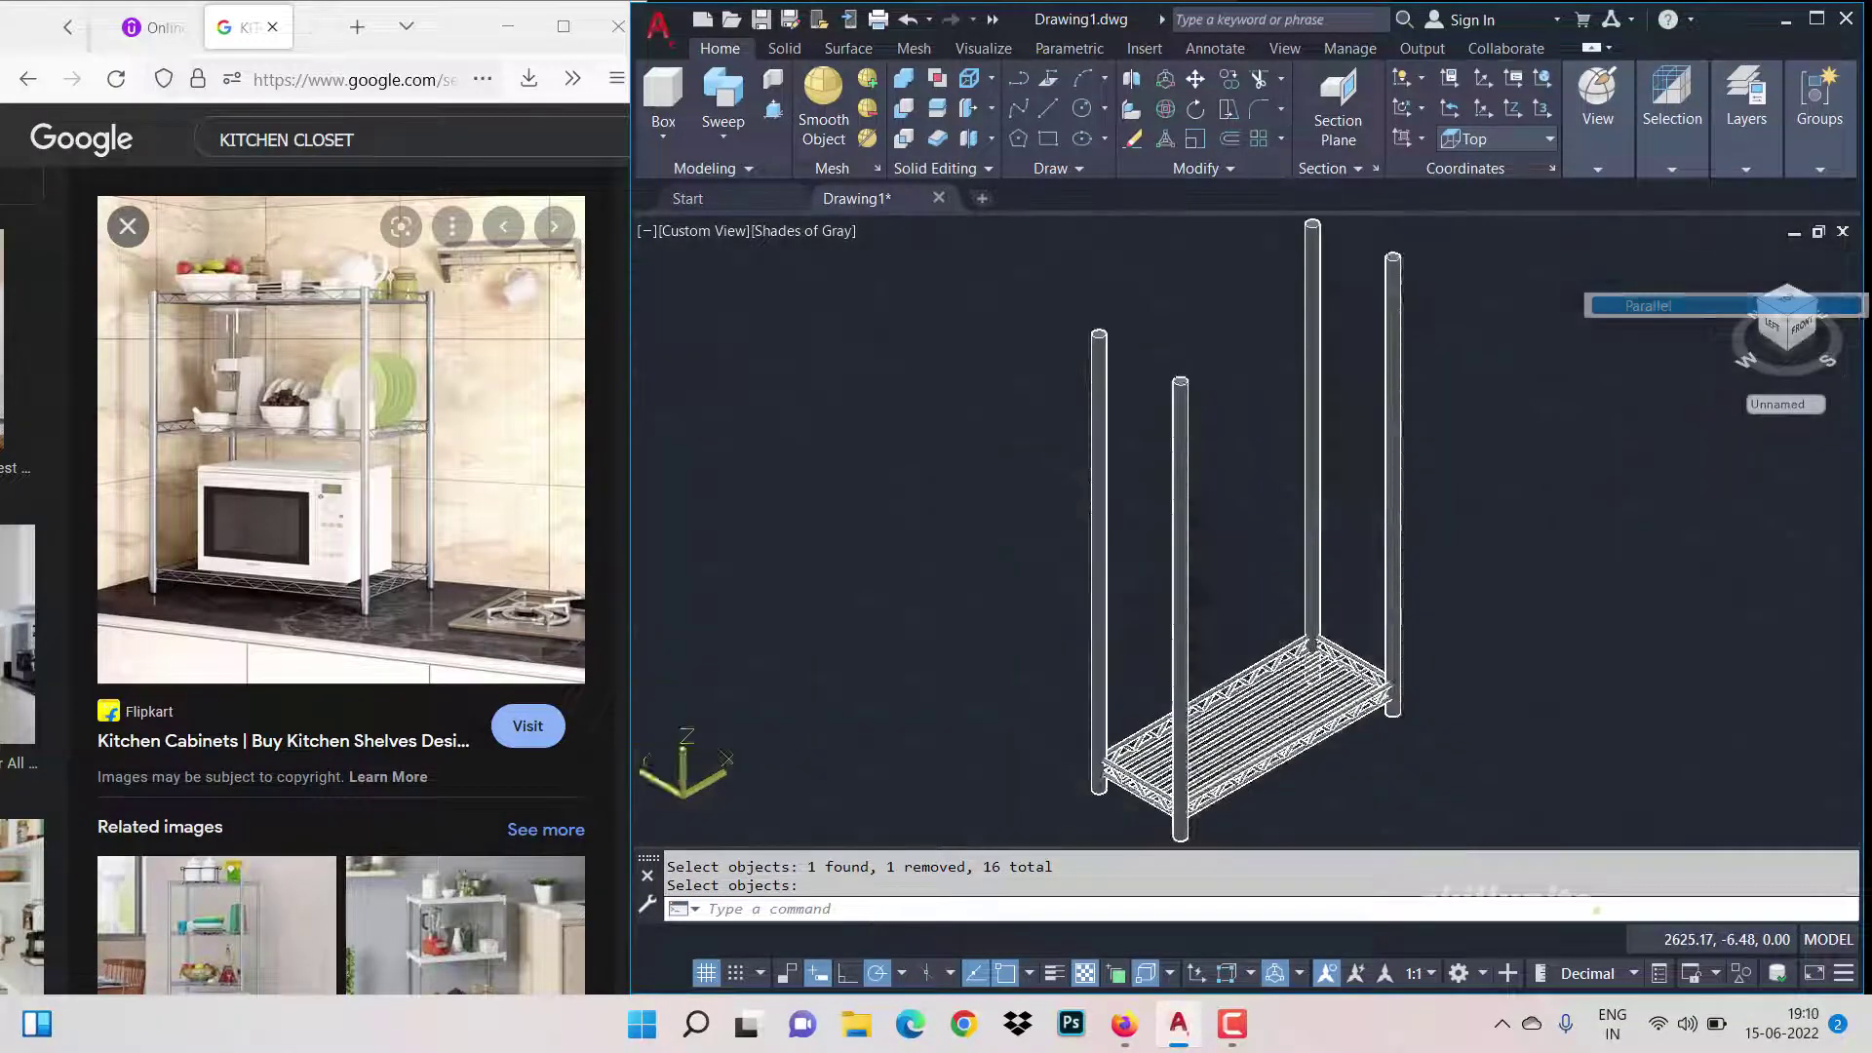
scroll(1117, 624, "up", 5)
key("Return")
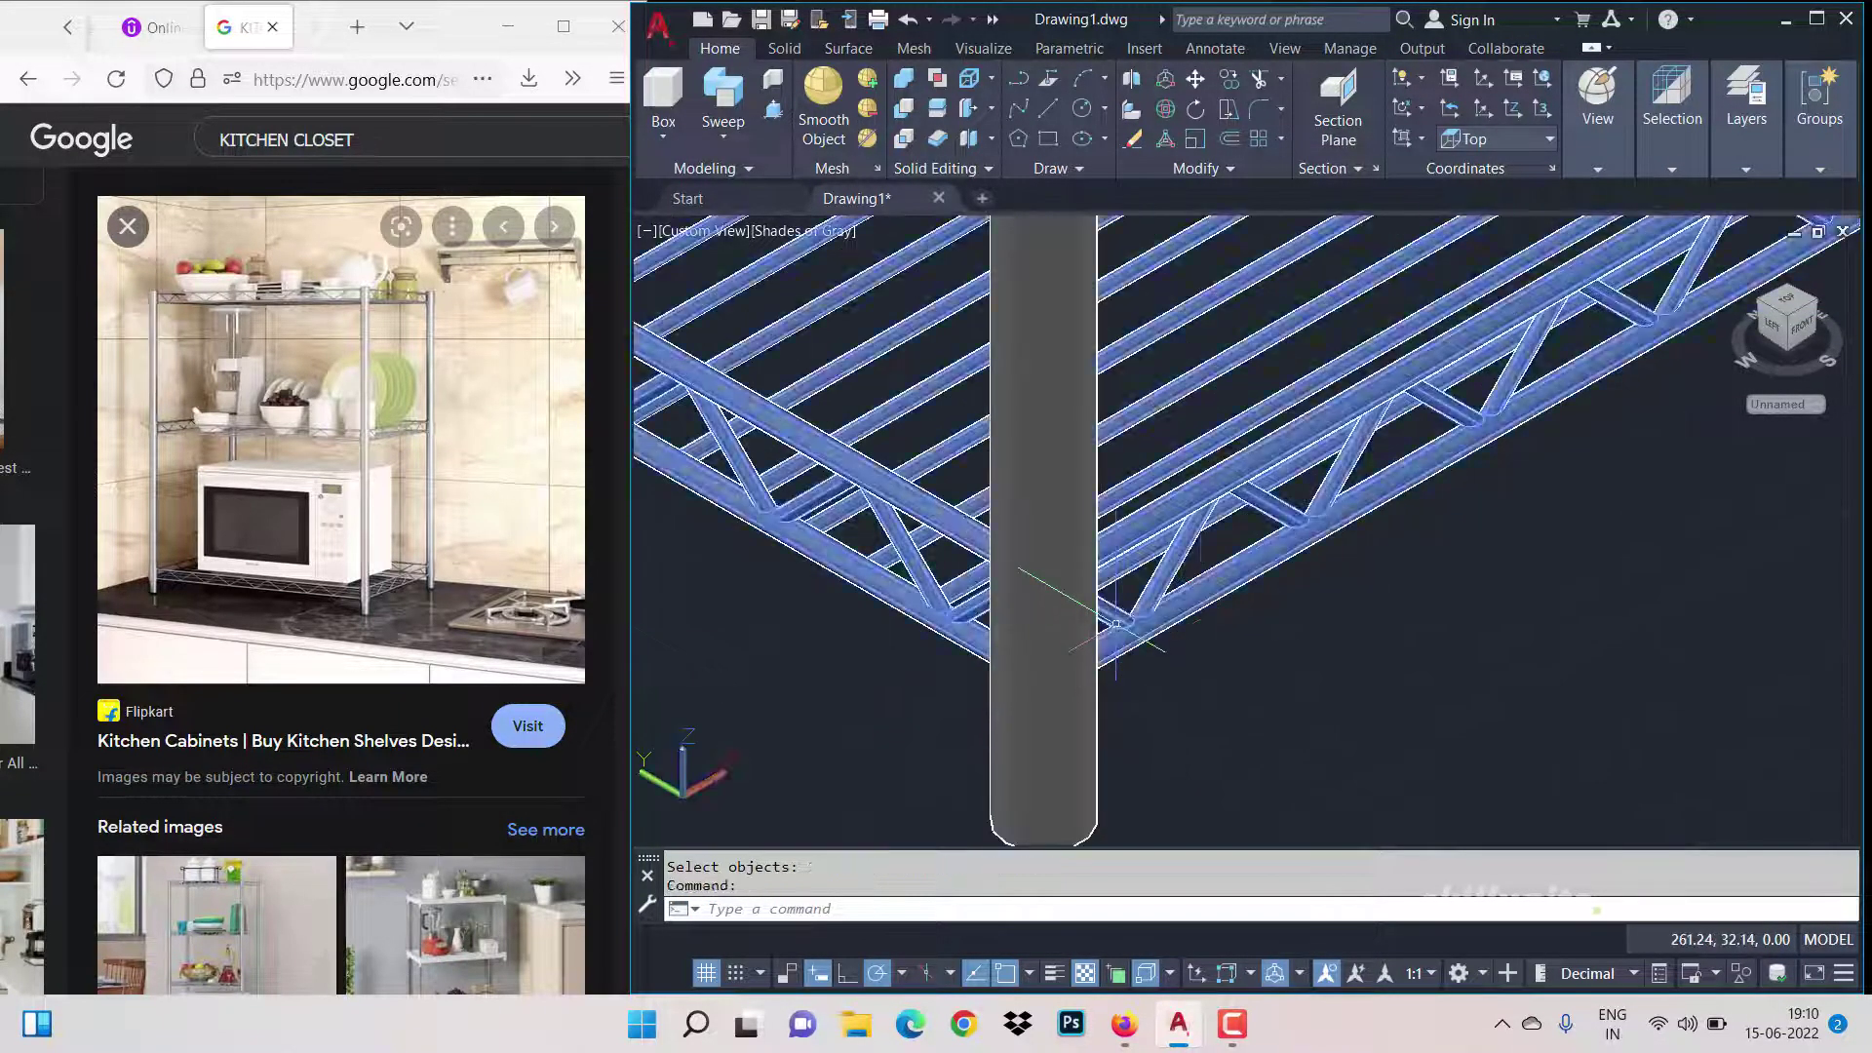
left_click_drag(1787, 378, 1829, 388)
scroll(1350, 384, "down", 5)
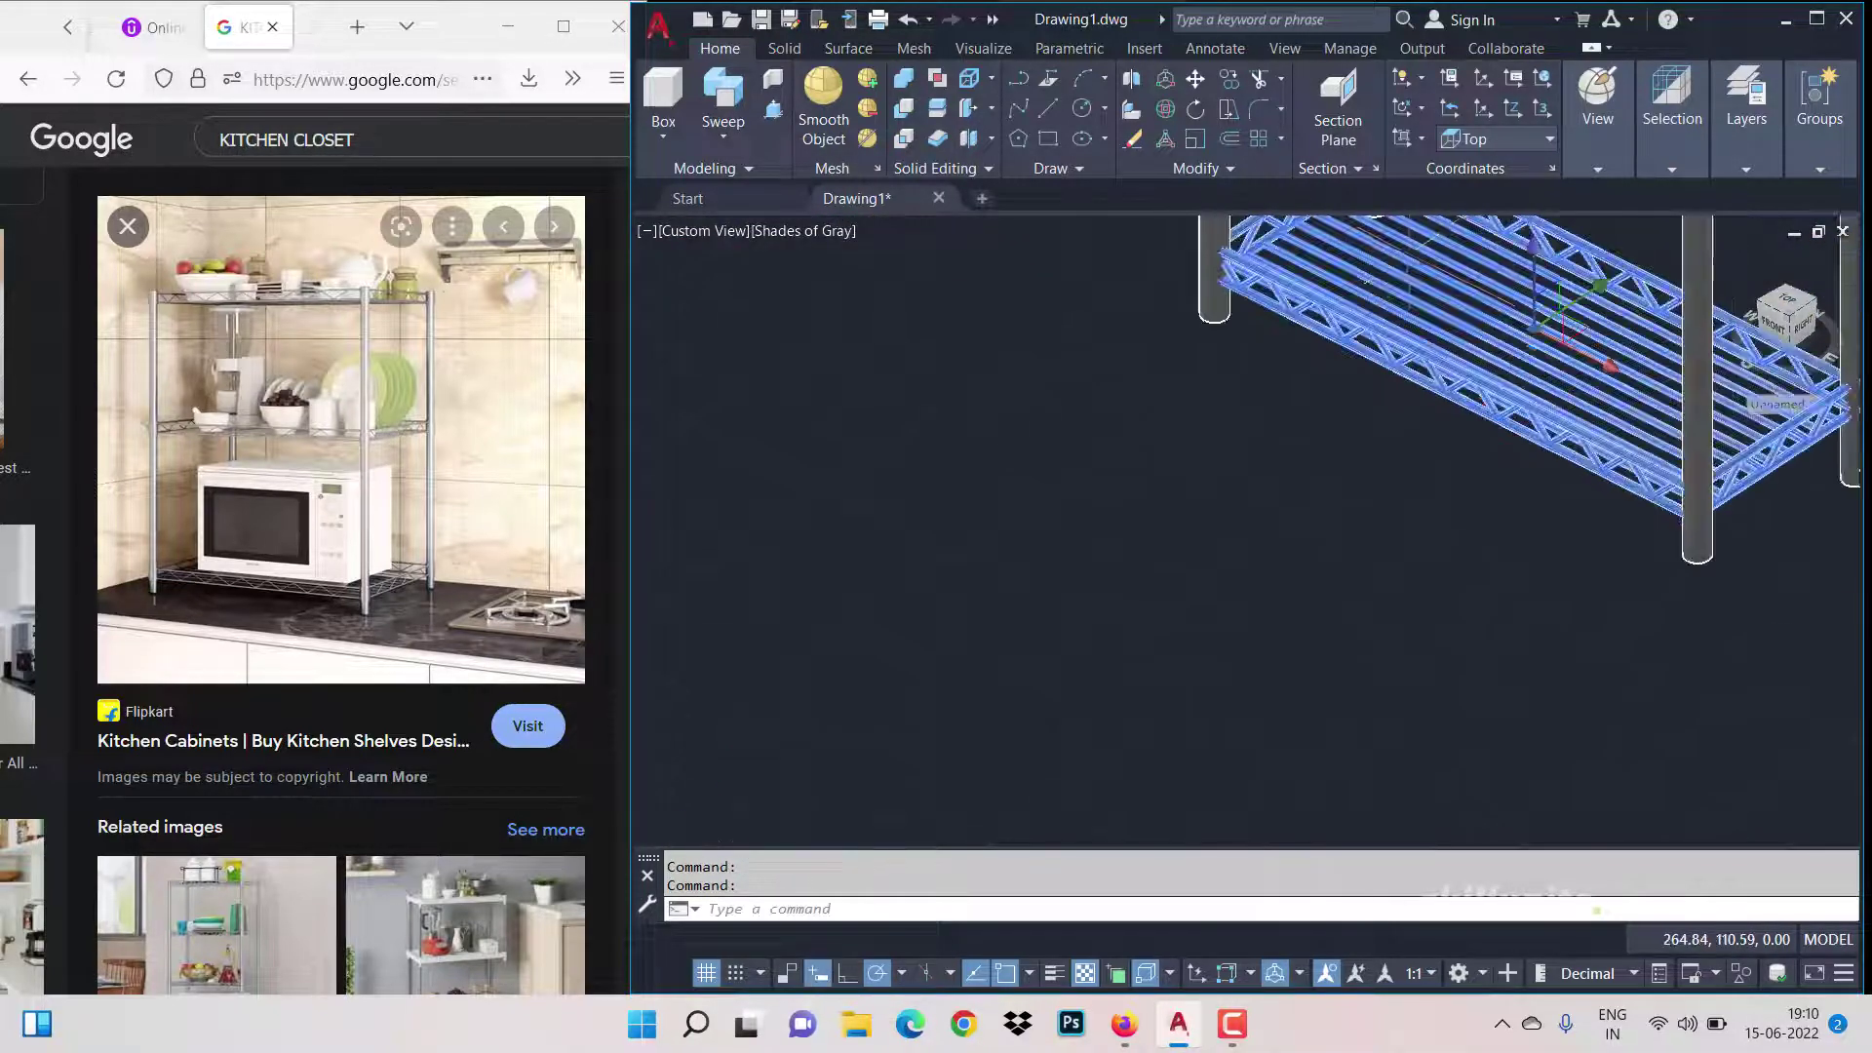
key("Escape")
scroll(1245, 380, "down", 2)
scroll(1294, 273, "up", 3)
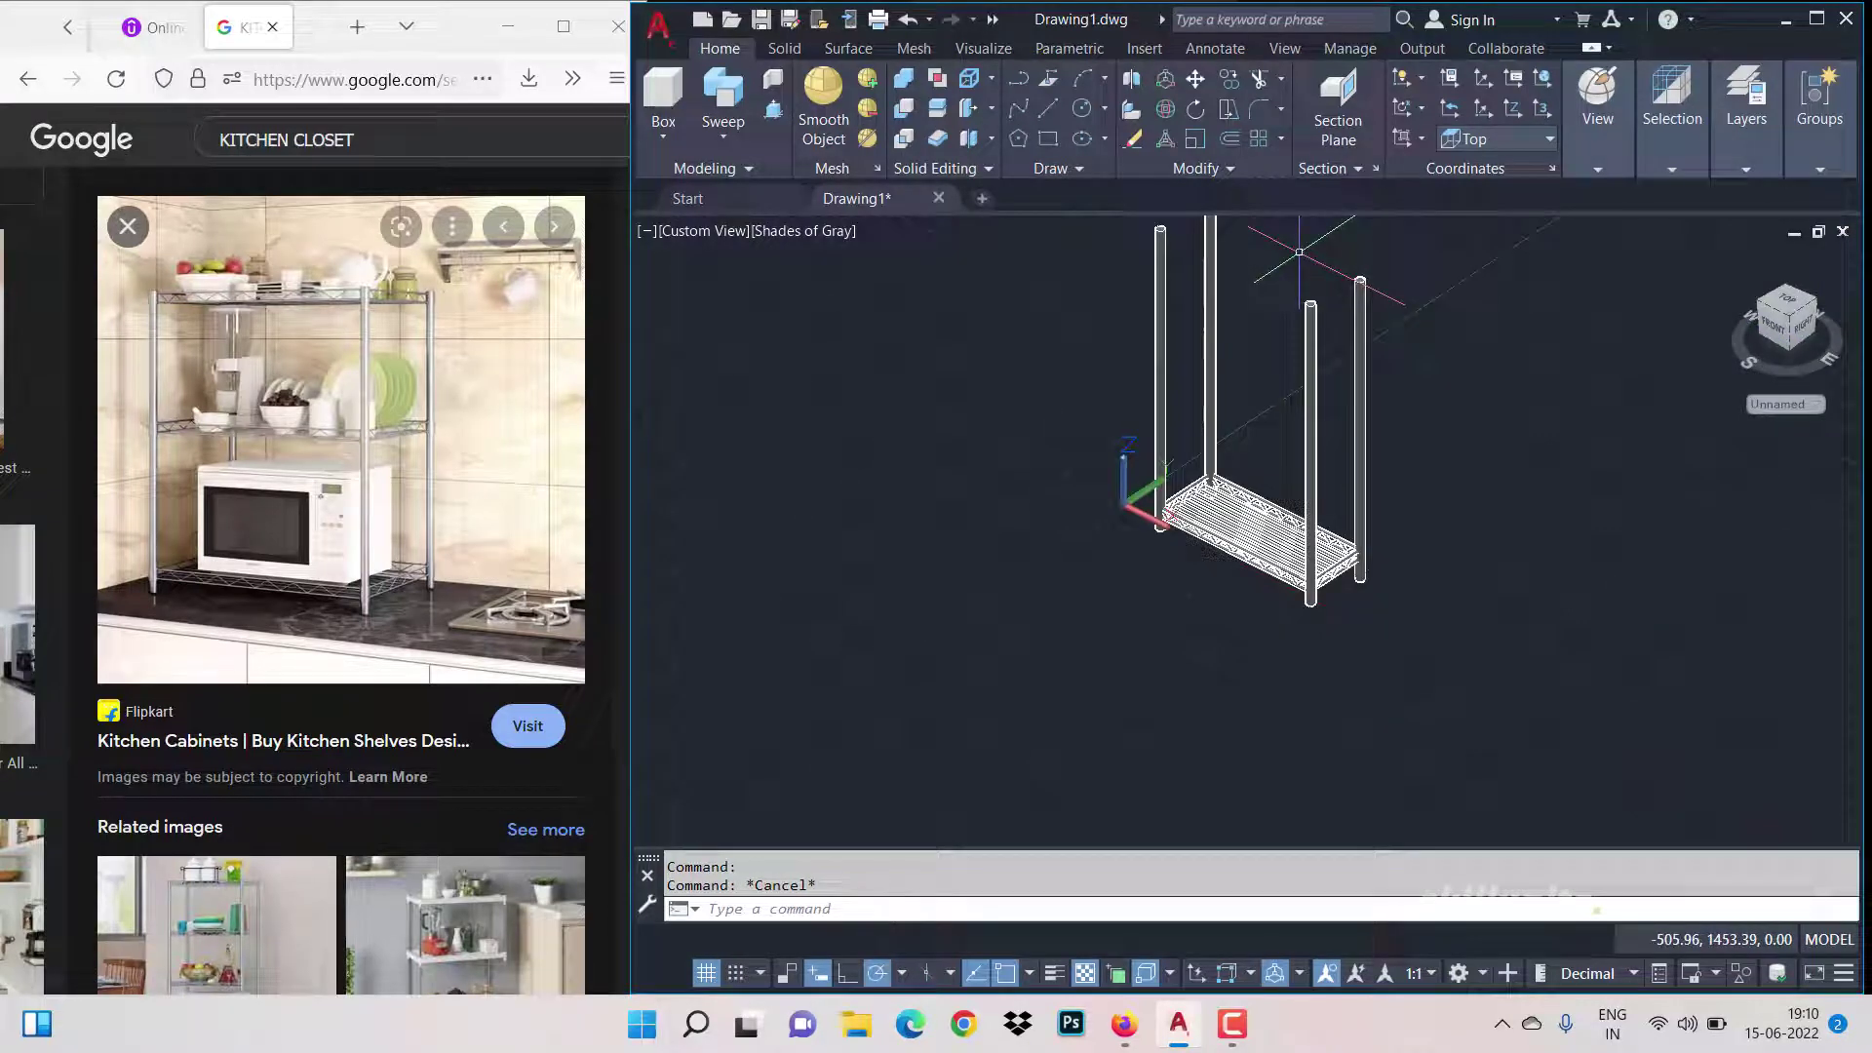
Step: Try to create a rectangular array of the shelf in the top working plane
left_click(1262, 497)
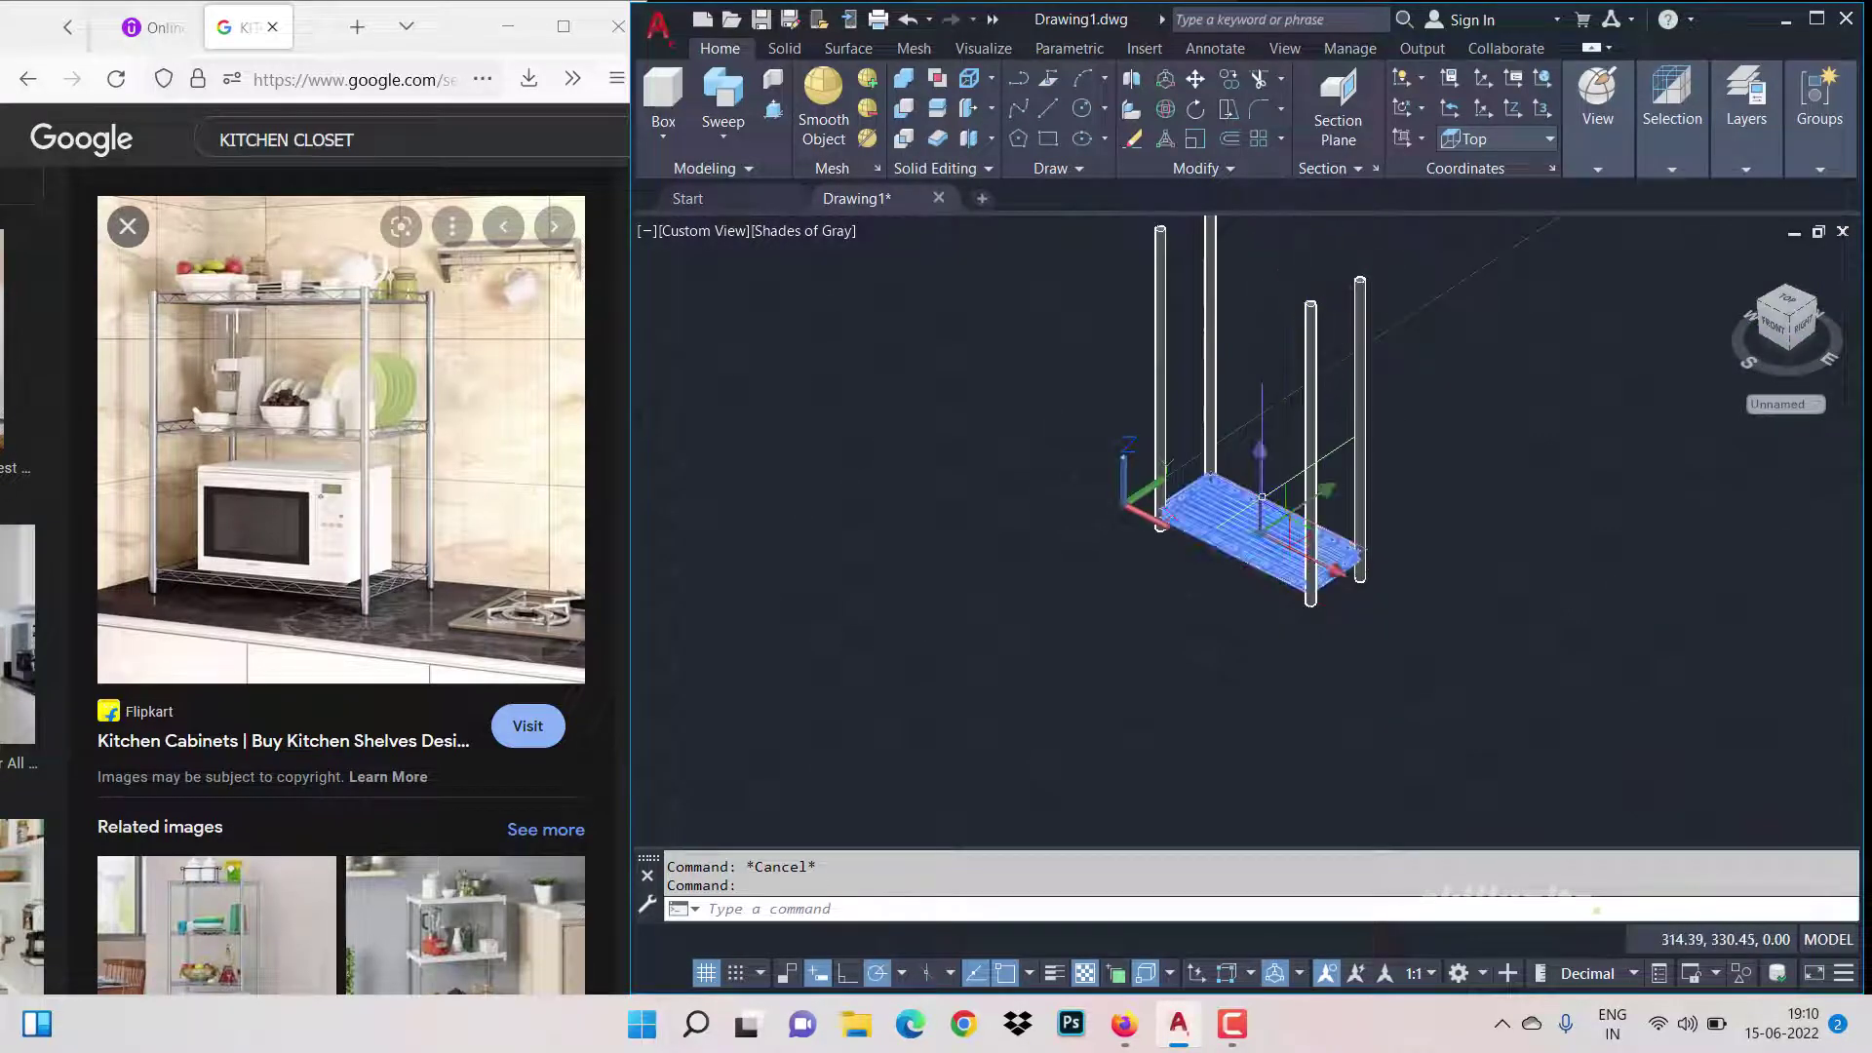
left_click(1259, 140)
key("Escape")
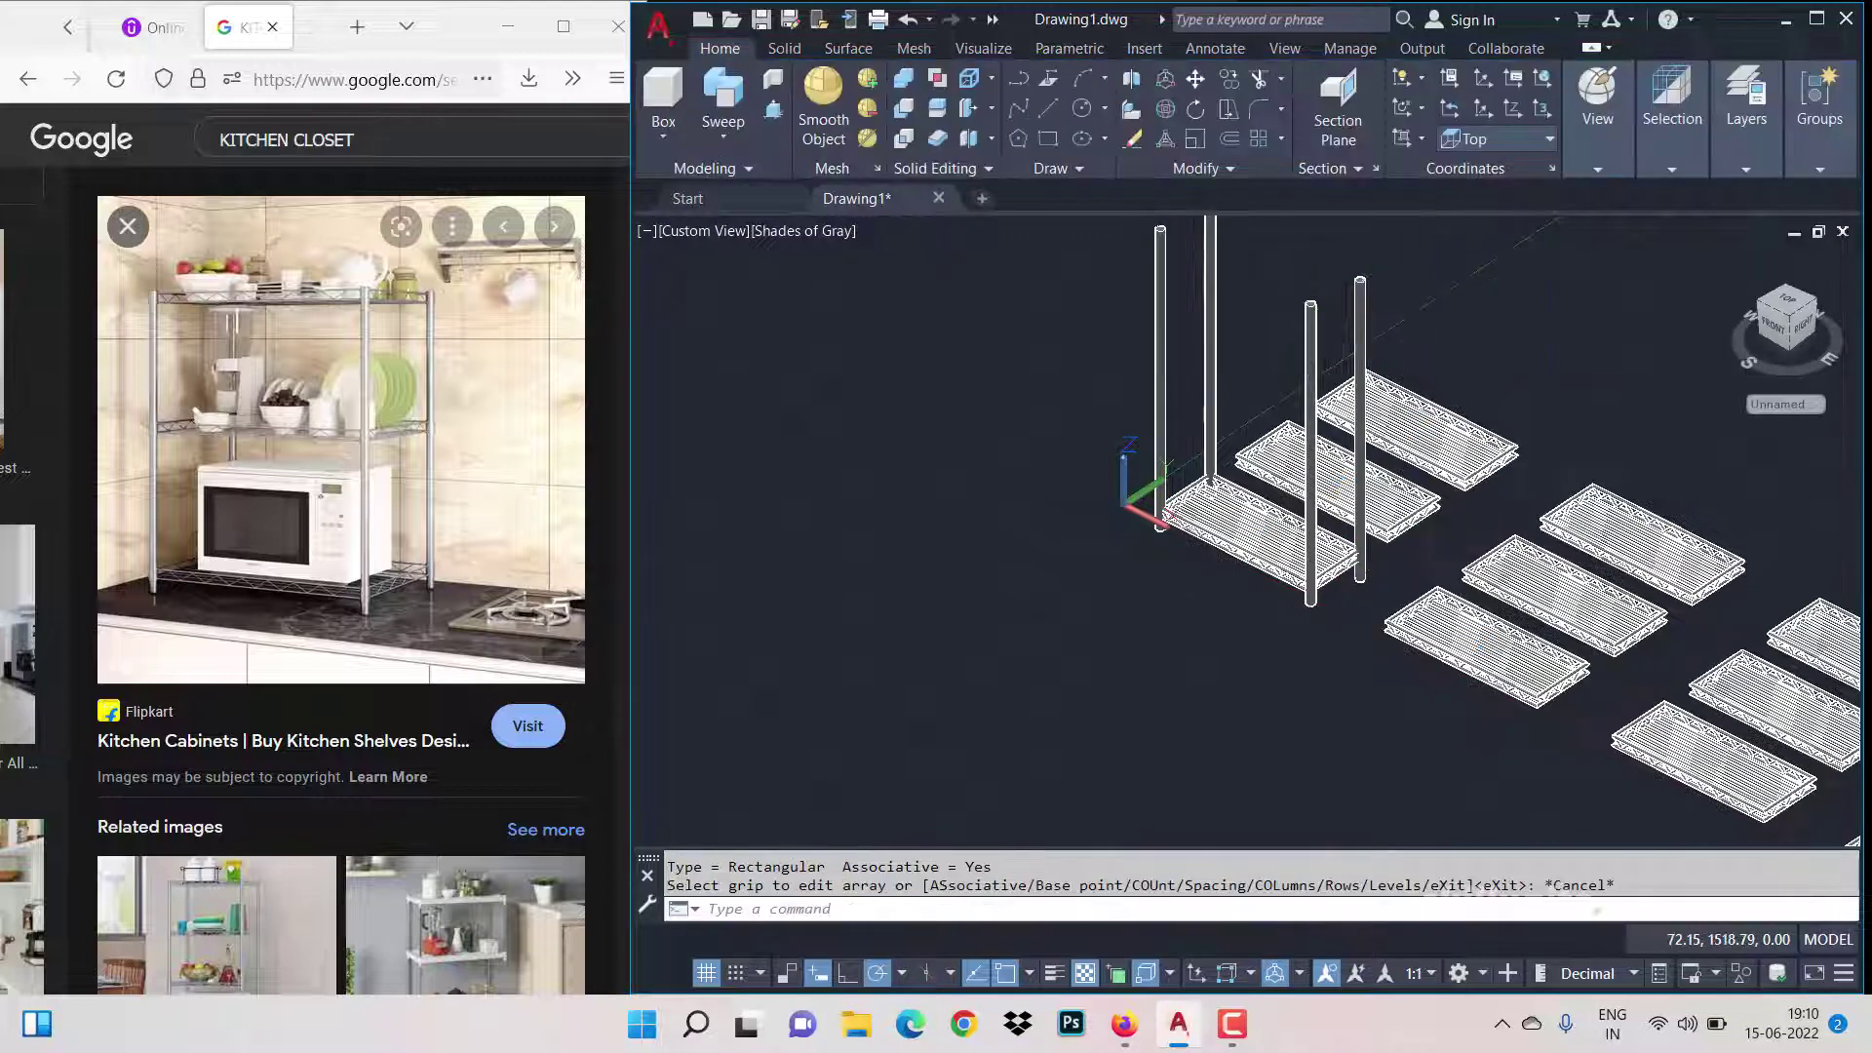
key("ctrl+z")
Step: Switch to the Front view and create a rectangular array of the shelf with 1 column and 3 rows
left_click(1597, 168)
left_click(1658, 225)
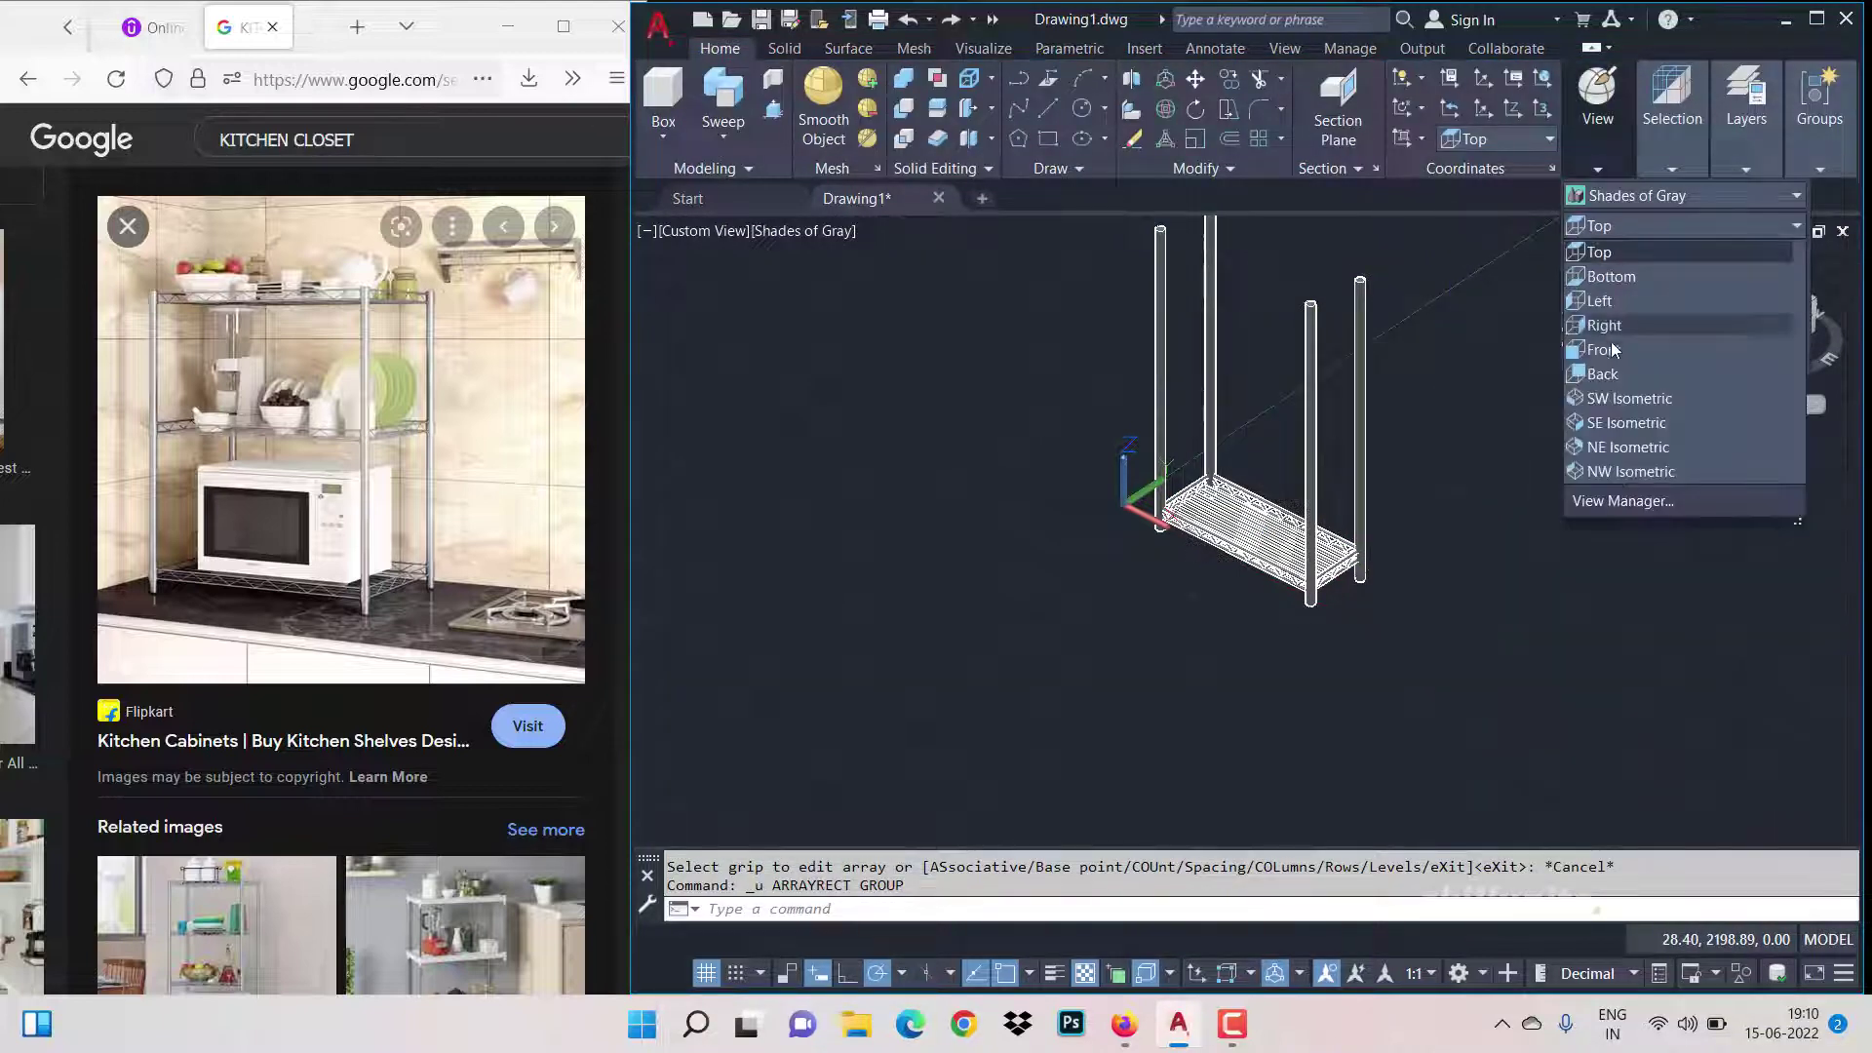
left_click(1617, 353)
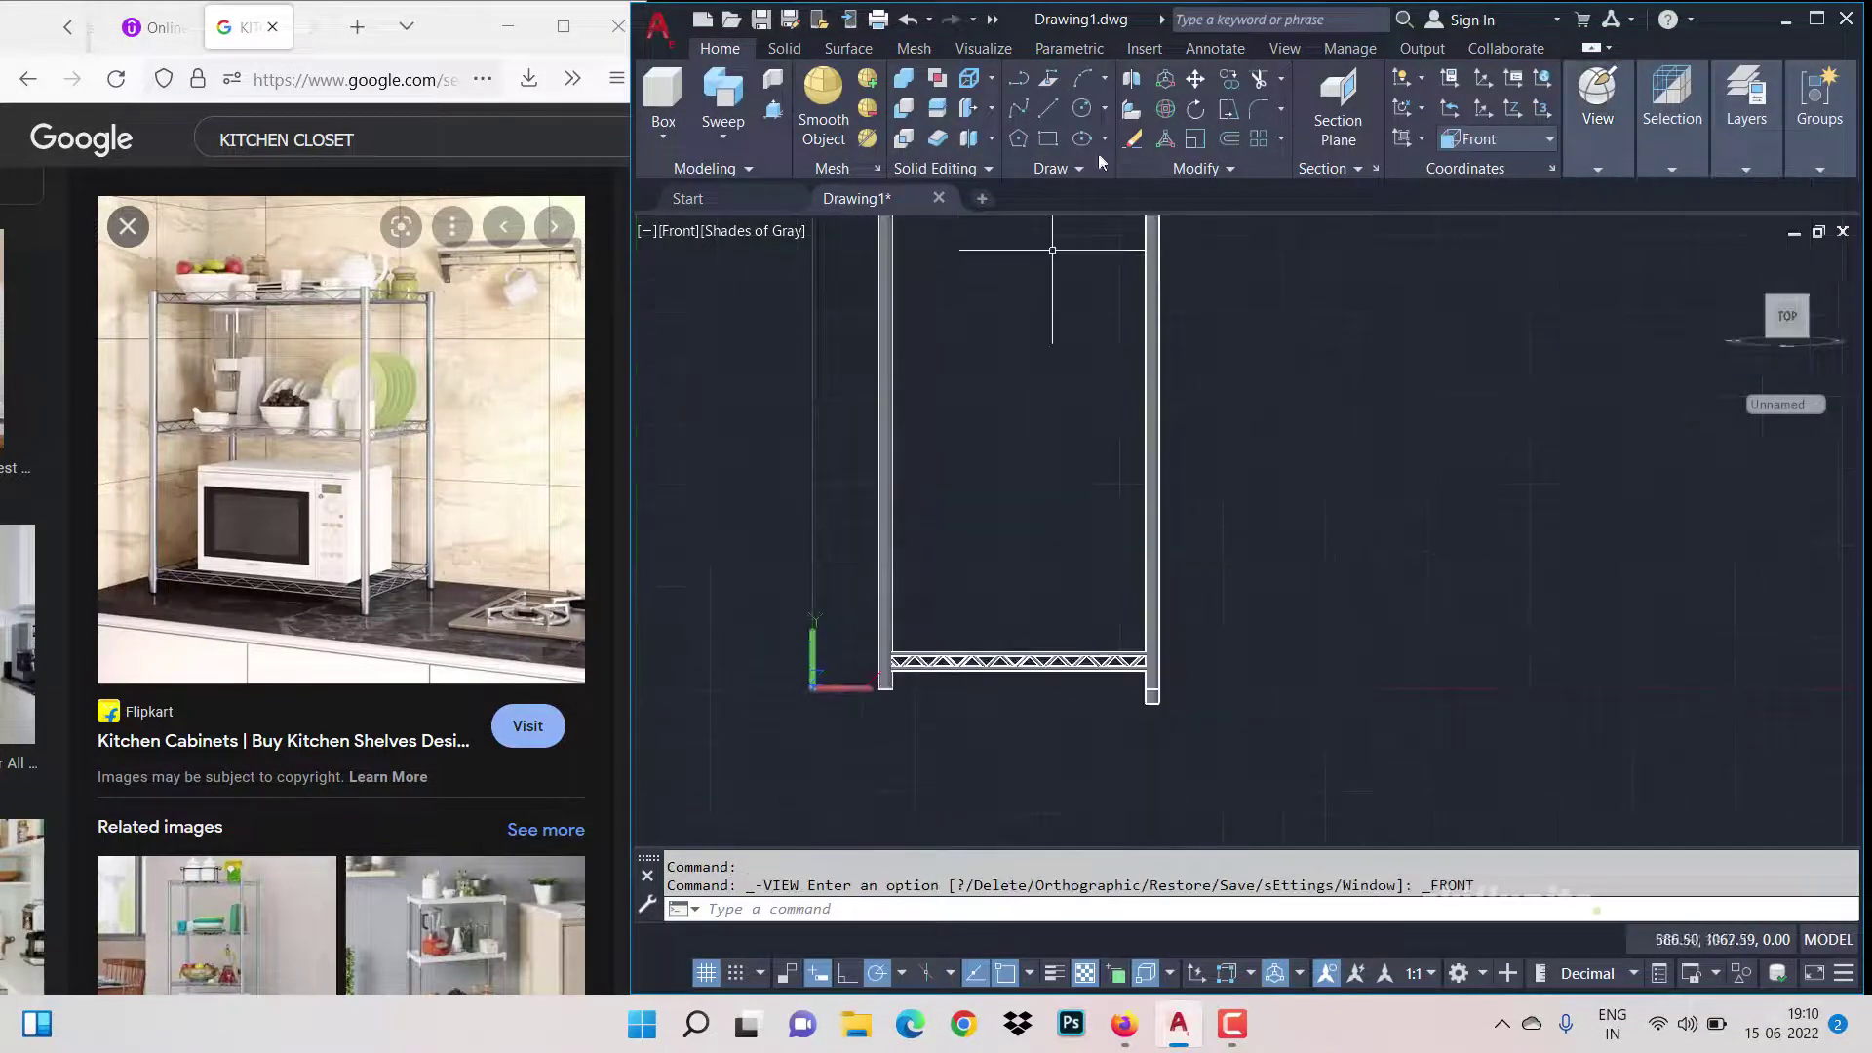
left_click(1259, 138)
left_click(1058, 663)
key("Return")
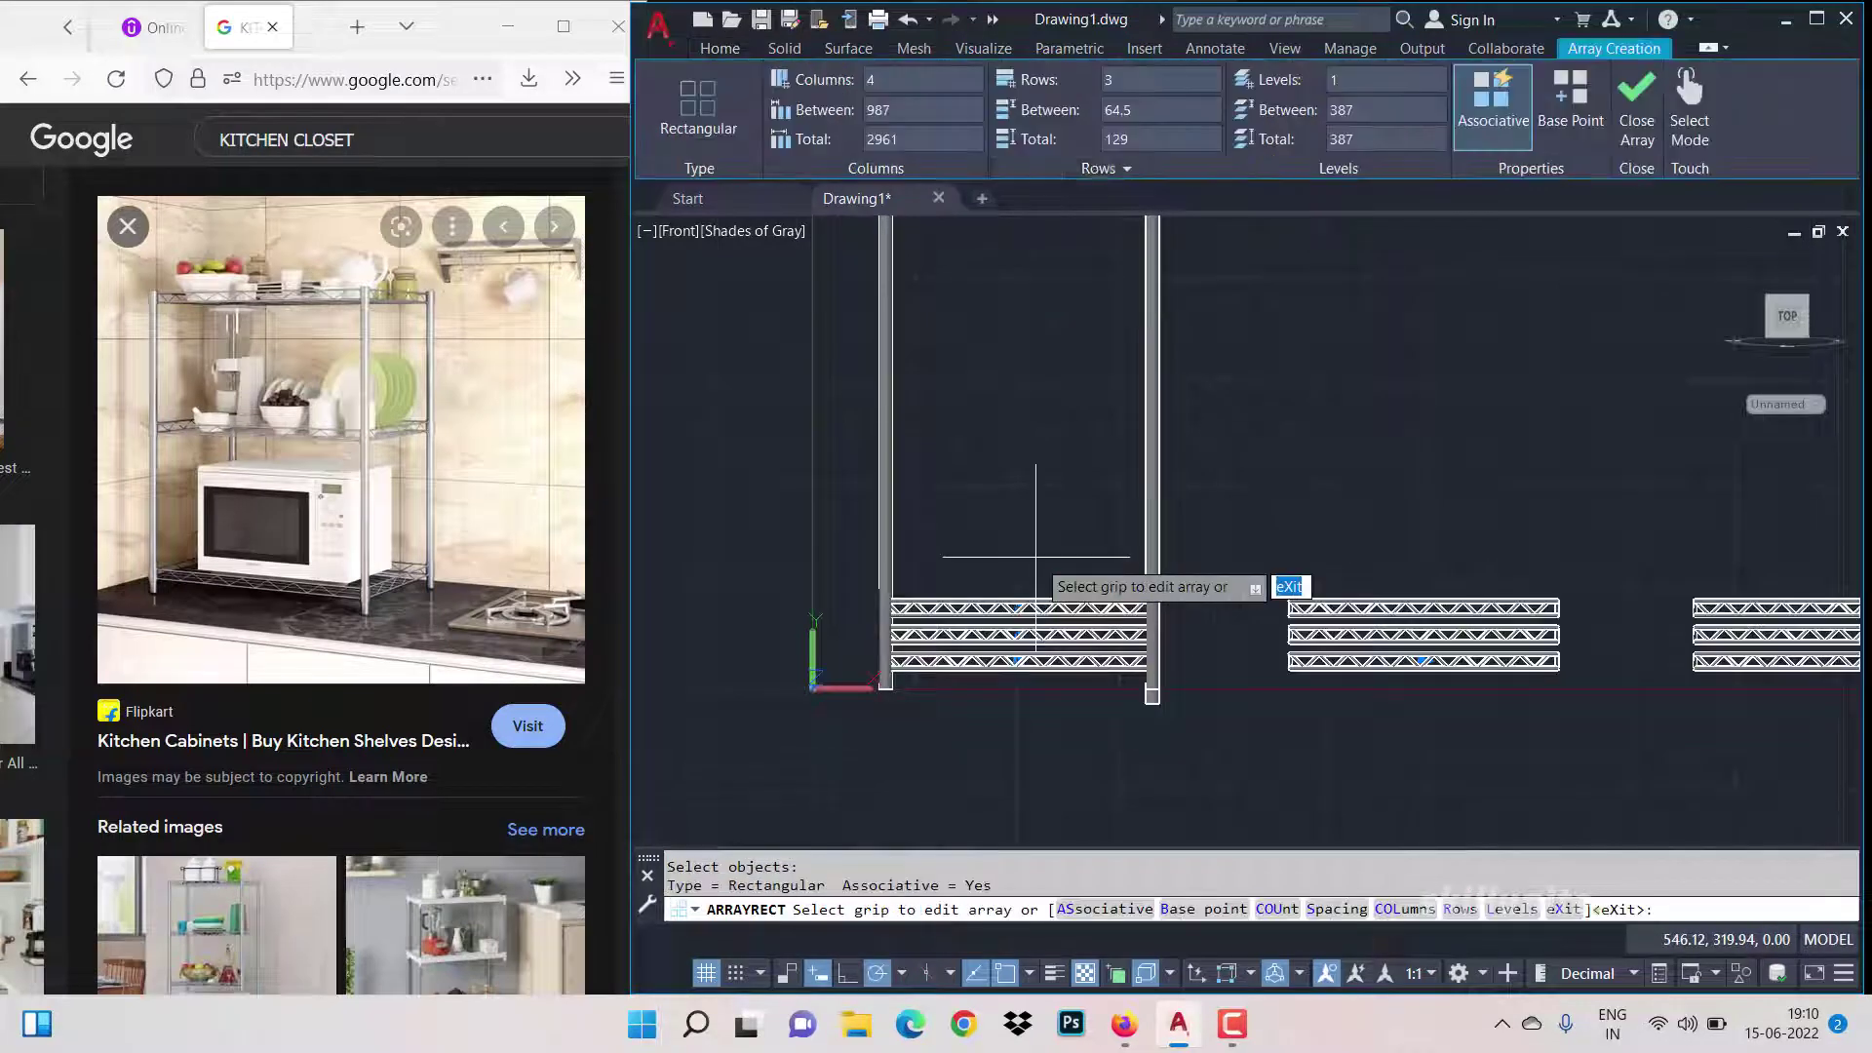
type("1")
key("Return")
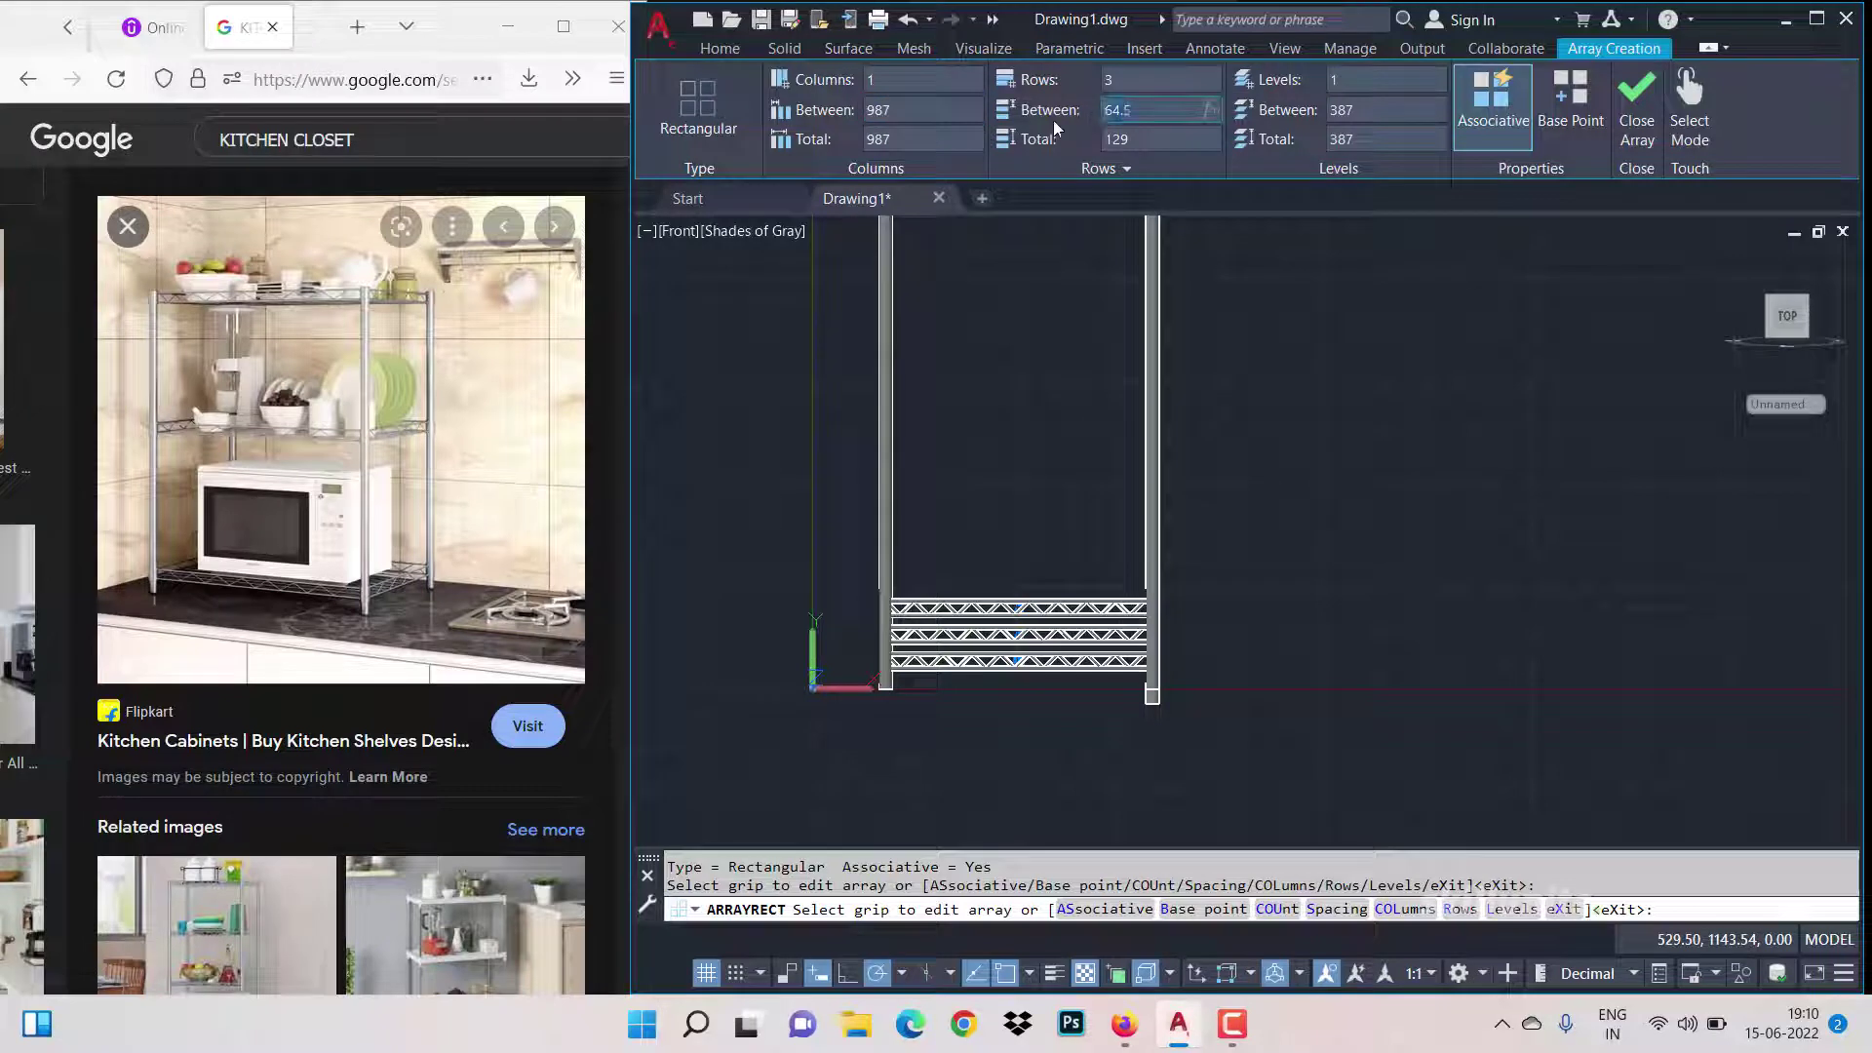
Step: Try row spacings of 400 and 600 for the shelf array
type("400")
key("Return")
scroll(1190, 492, "down", 2)
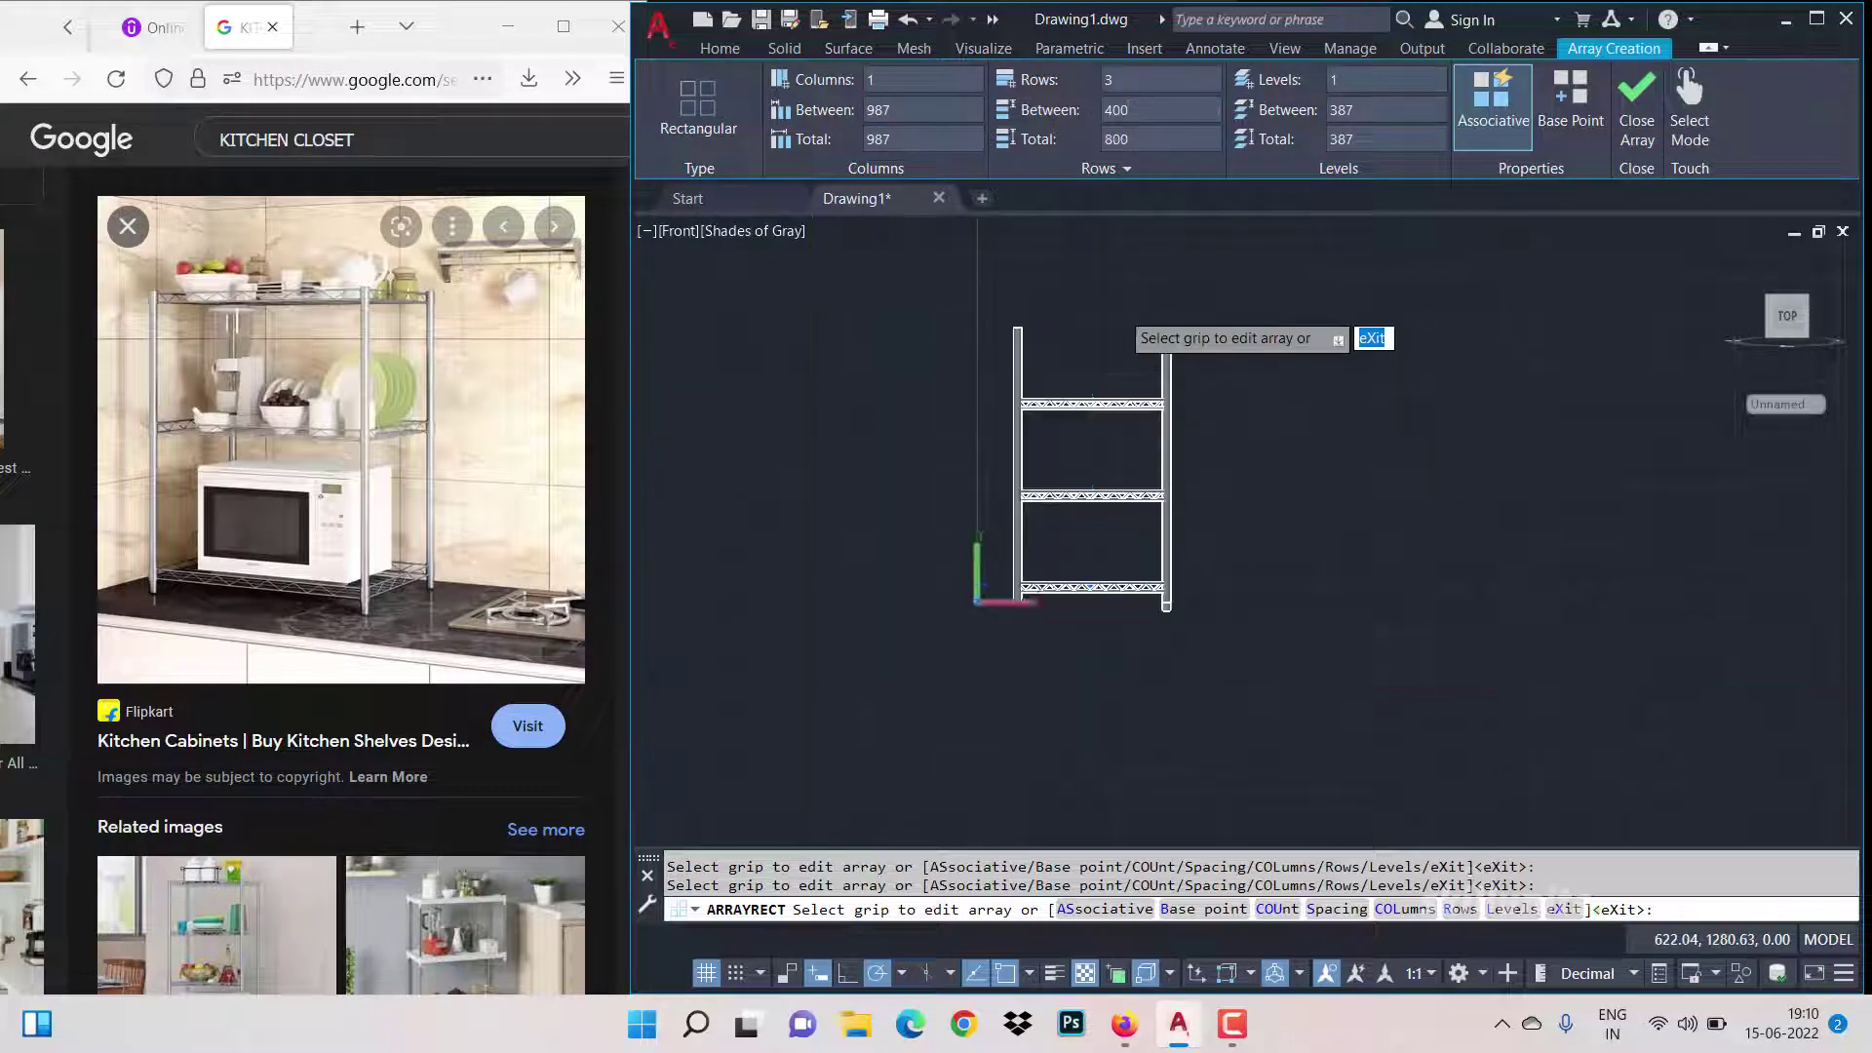
scroll(1118, 309, "up", 2)
left_click(1142, 110)
type("600")
key("Return")
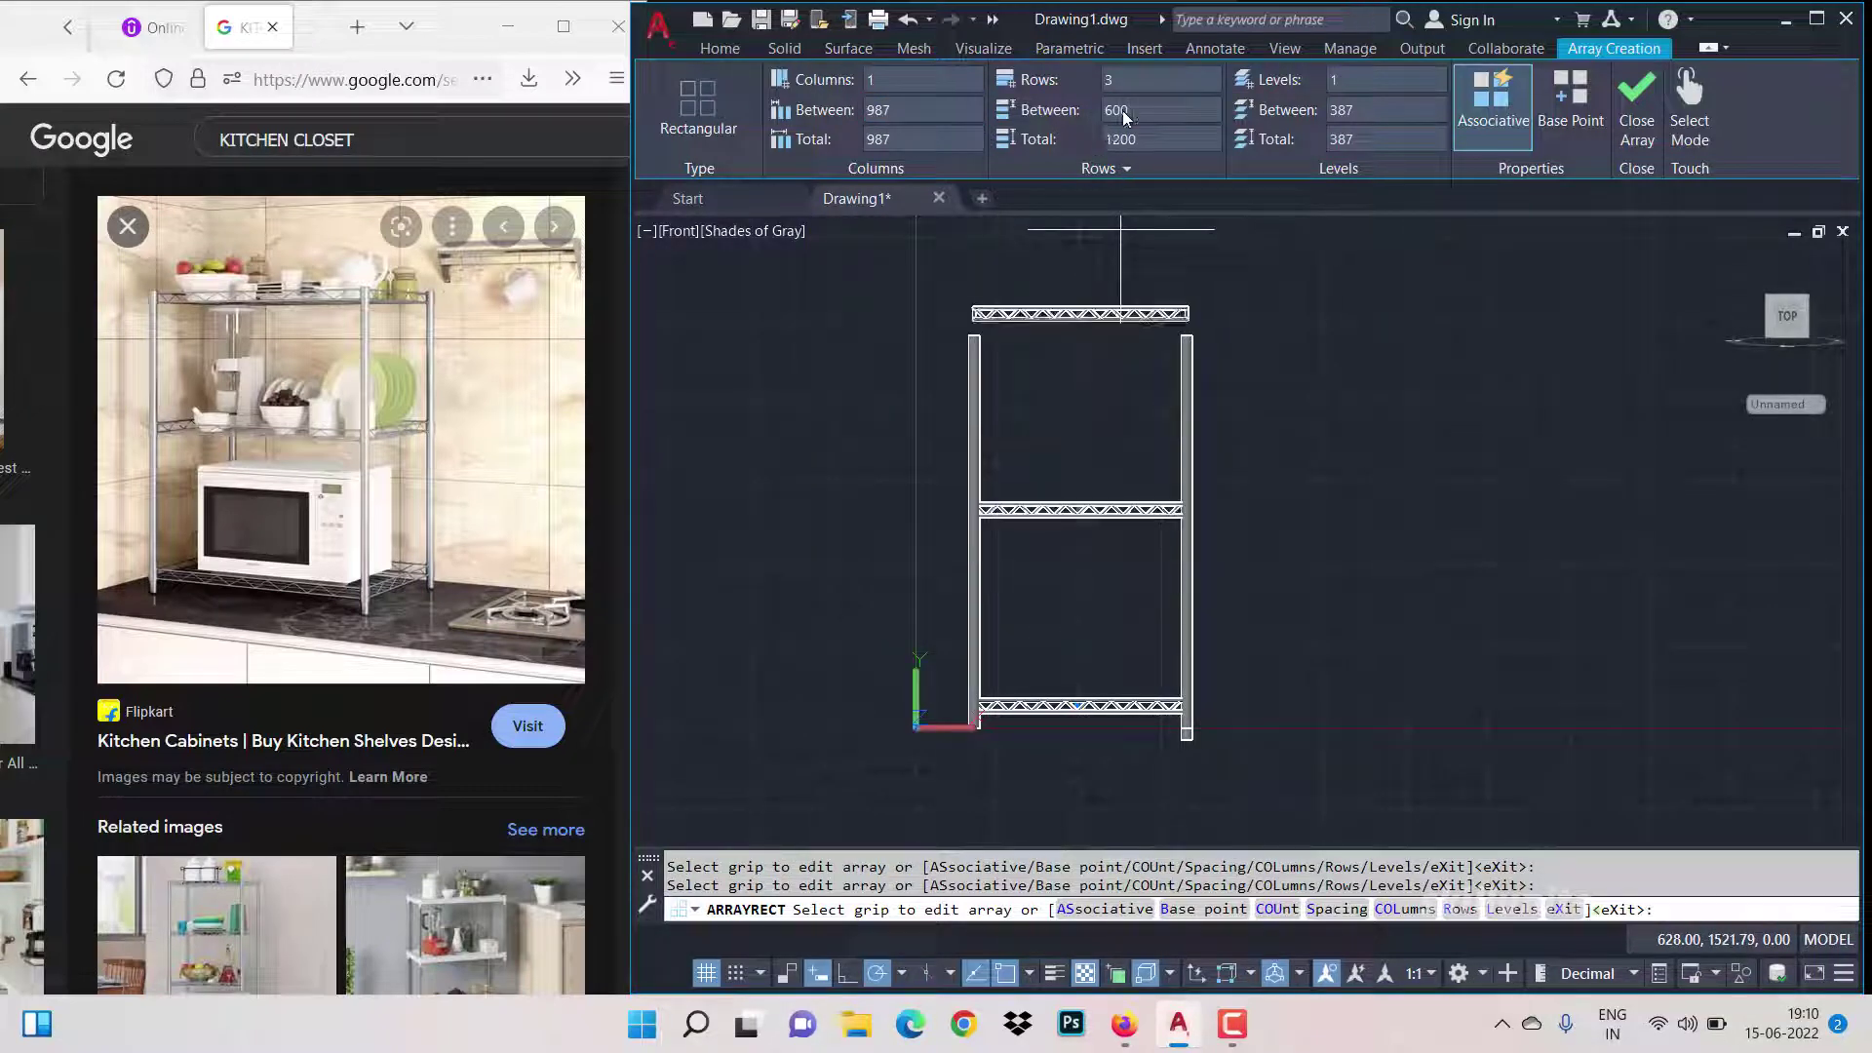
Step: Set the shelf array's row spacing to 550 and finish the array
type("550")
key("Return")
scroll(1086, 302, "up", 2)
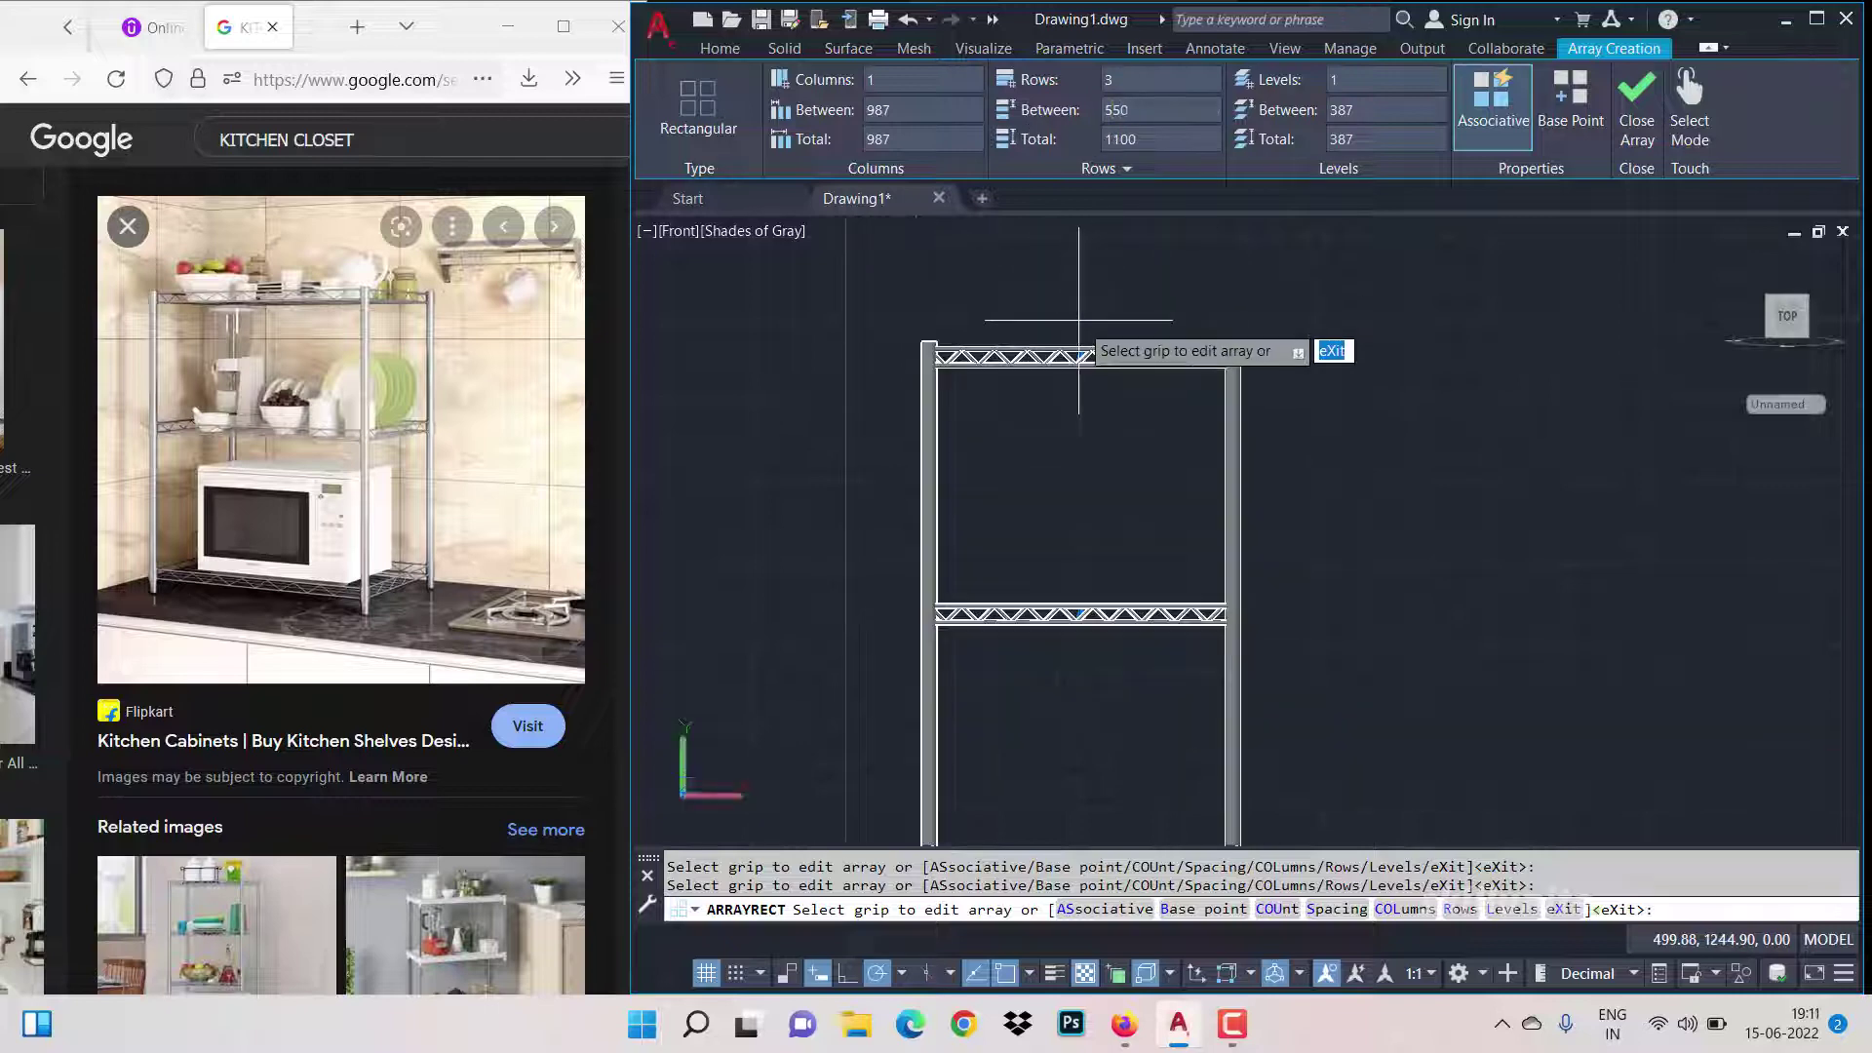
left_click(1635, 130)
scroll(1329, 389, "down", 3)
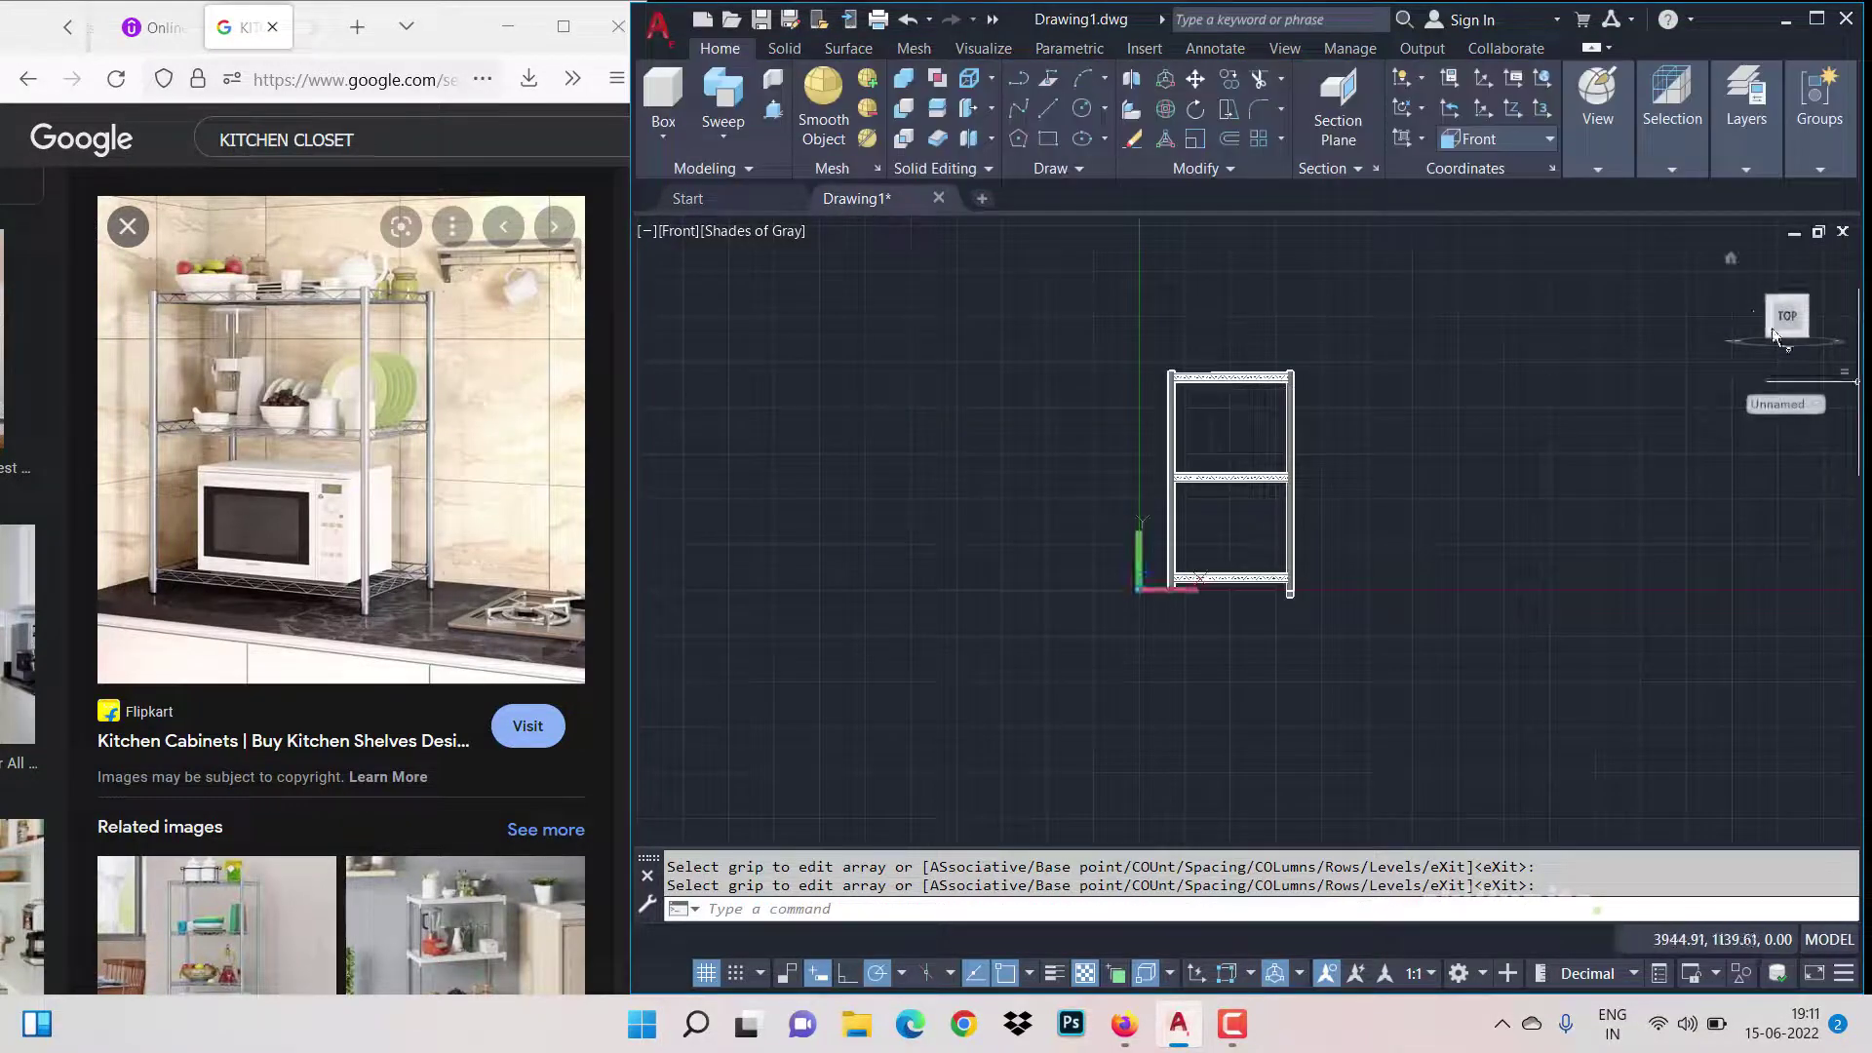
Step: Examine the legs in front and isometric views to compare how their ends line up with each other and the shelves
scroll(1294, 594, "up", 12)
scroll(1320, 555, "down", 5)
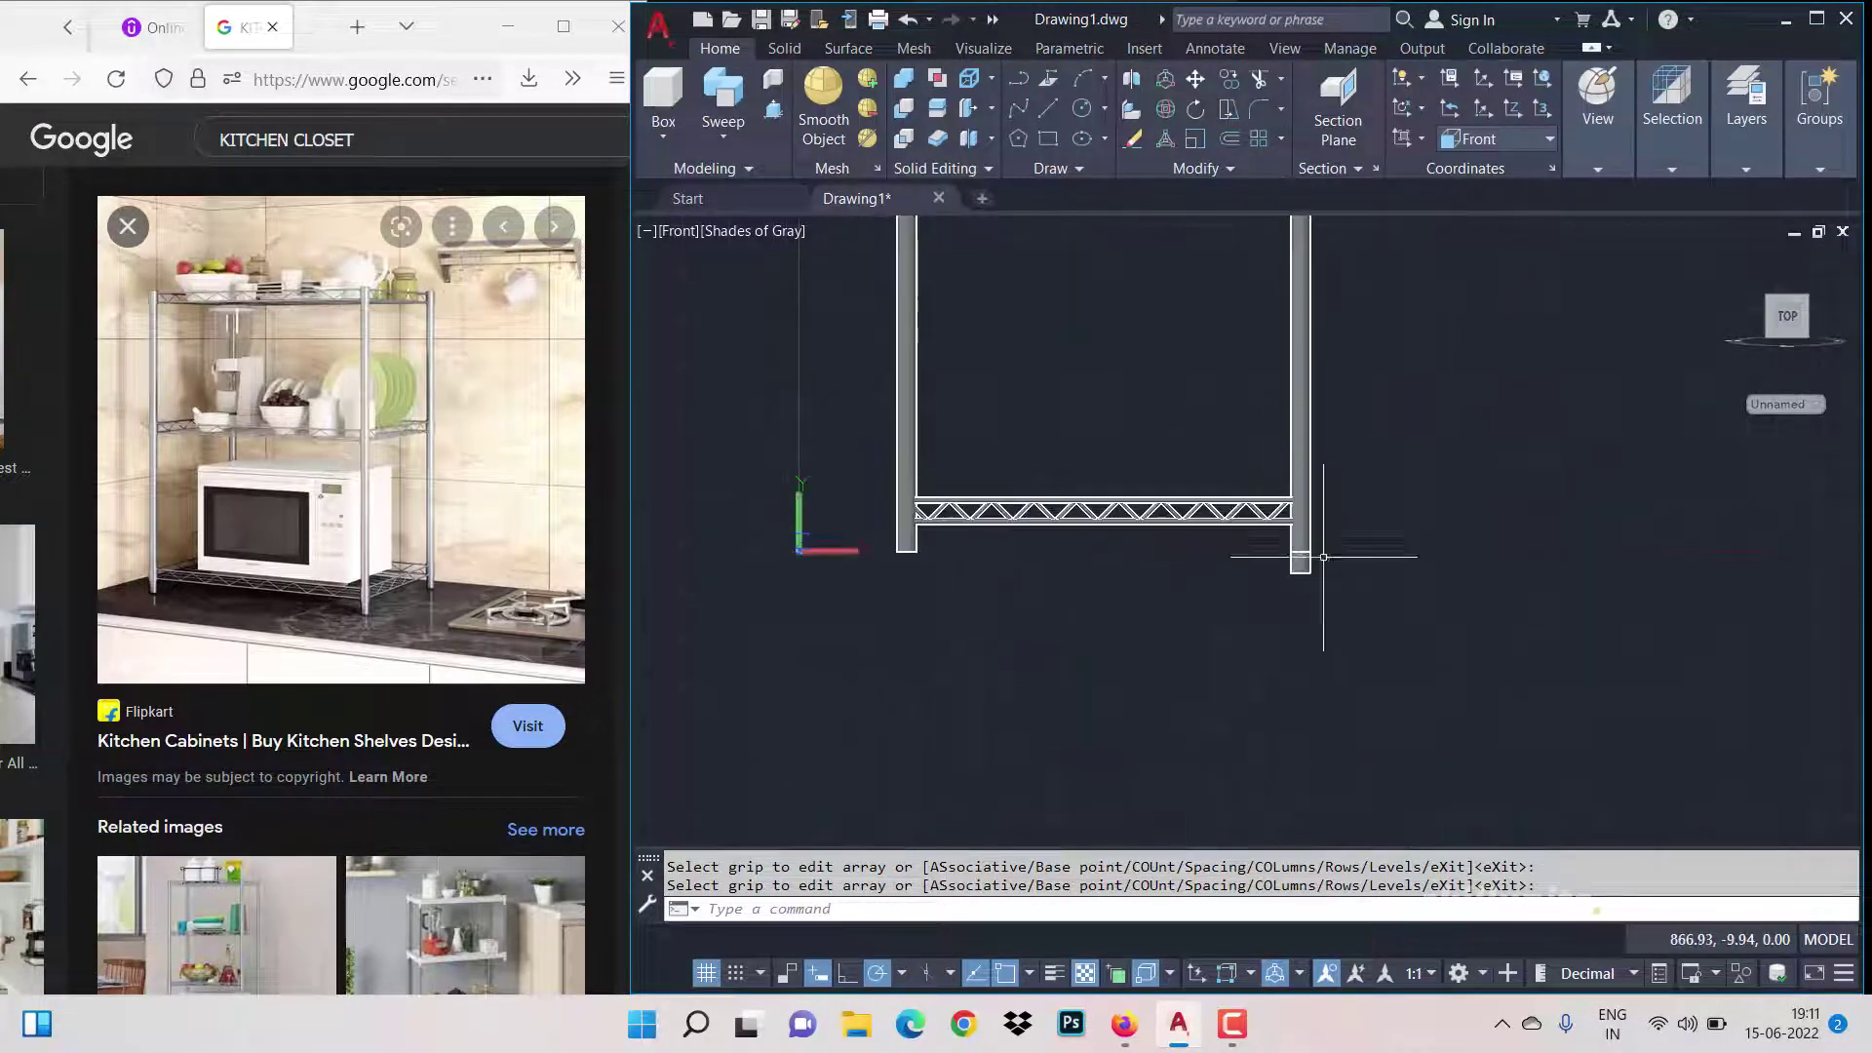
scroll(776, 551, "up", 2)
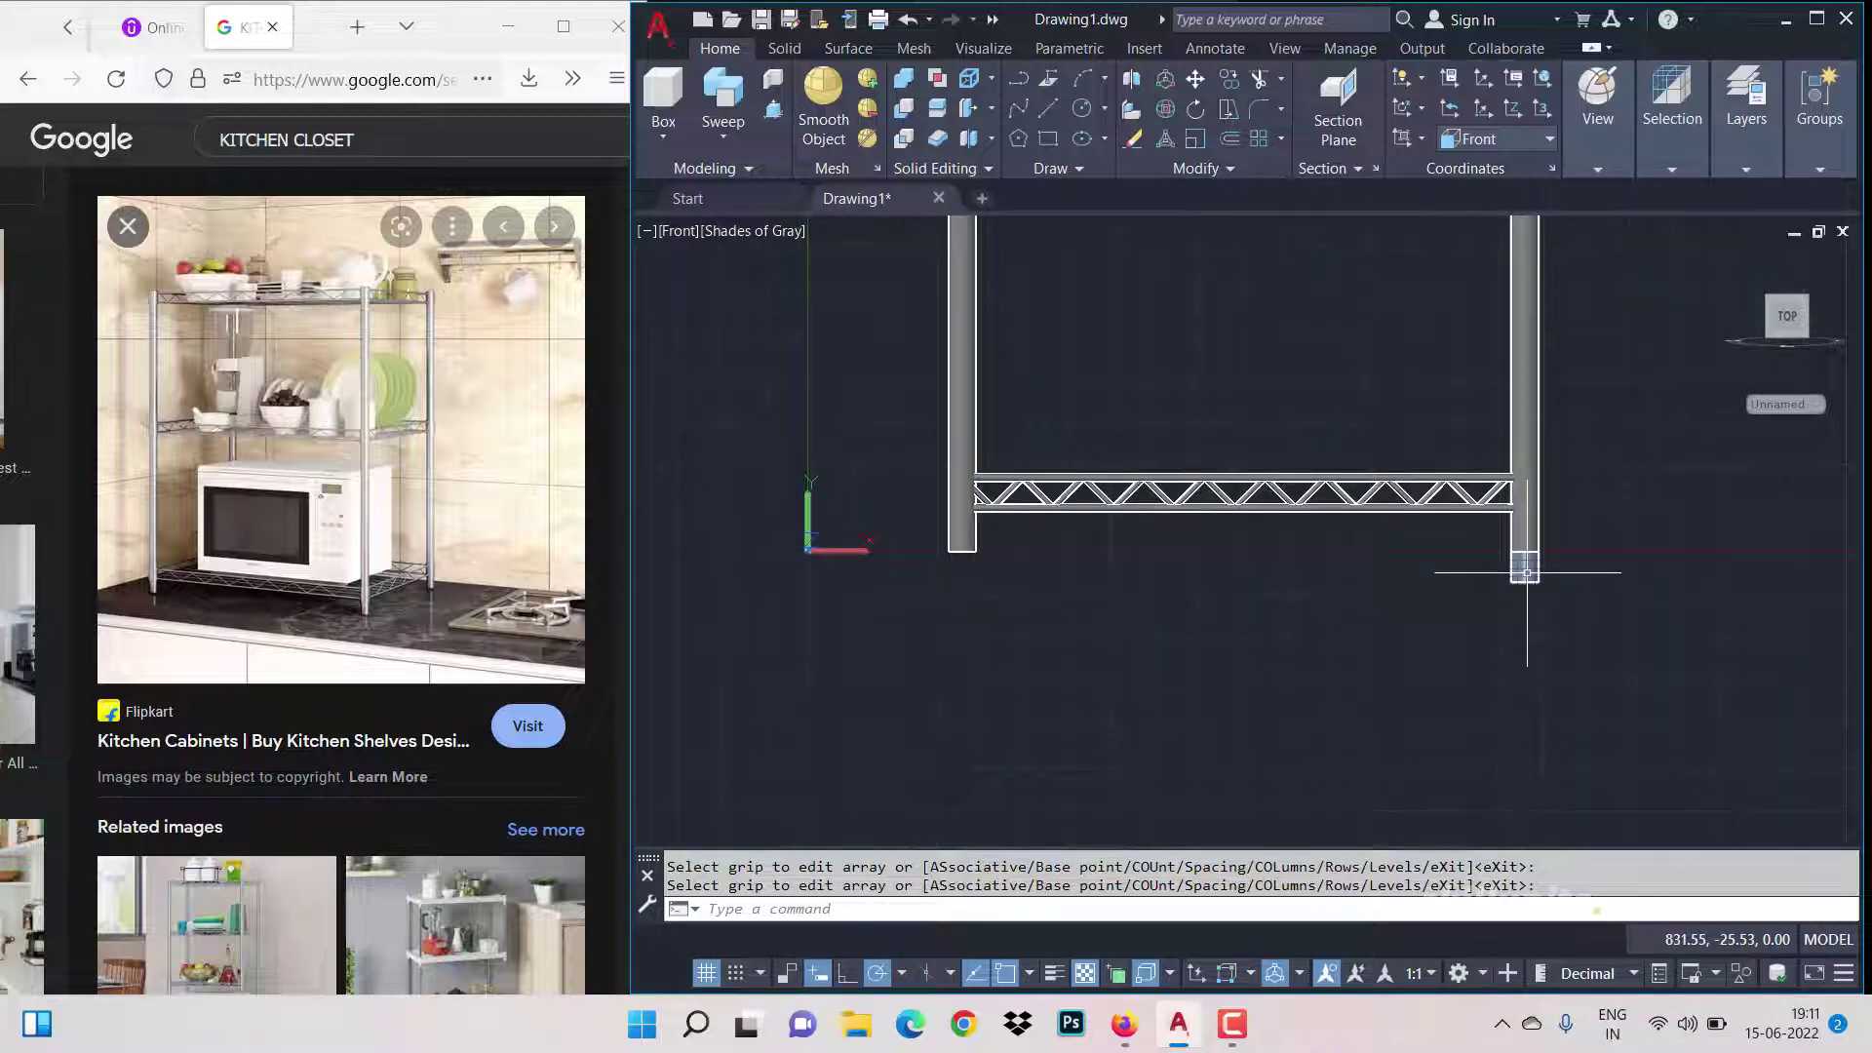
left_click(1734, 258)
scroll(1322, 468, "up", 4)
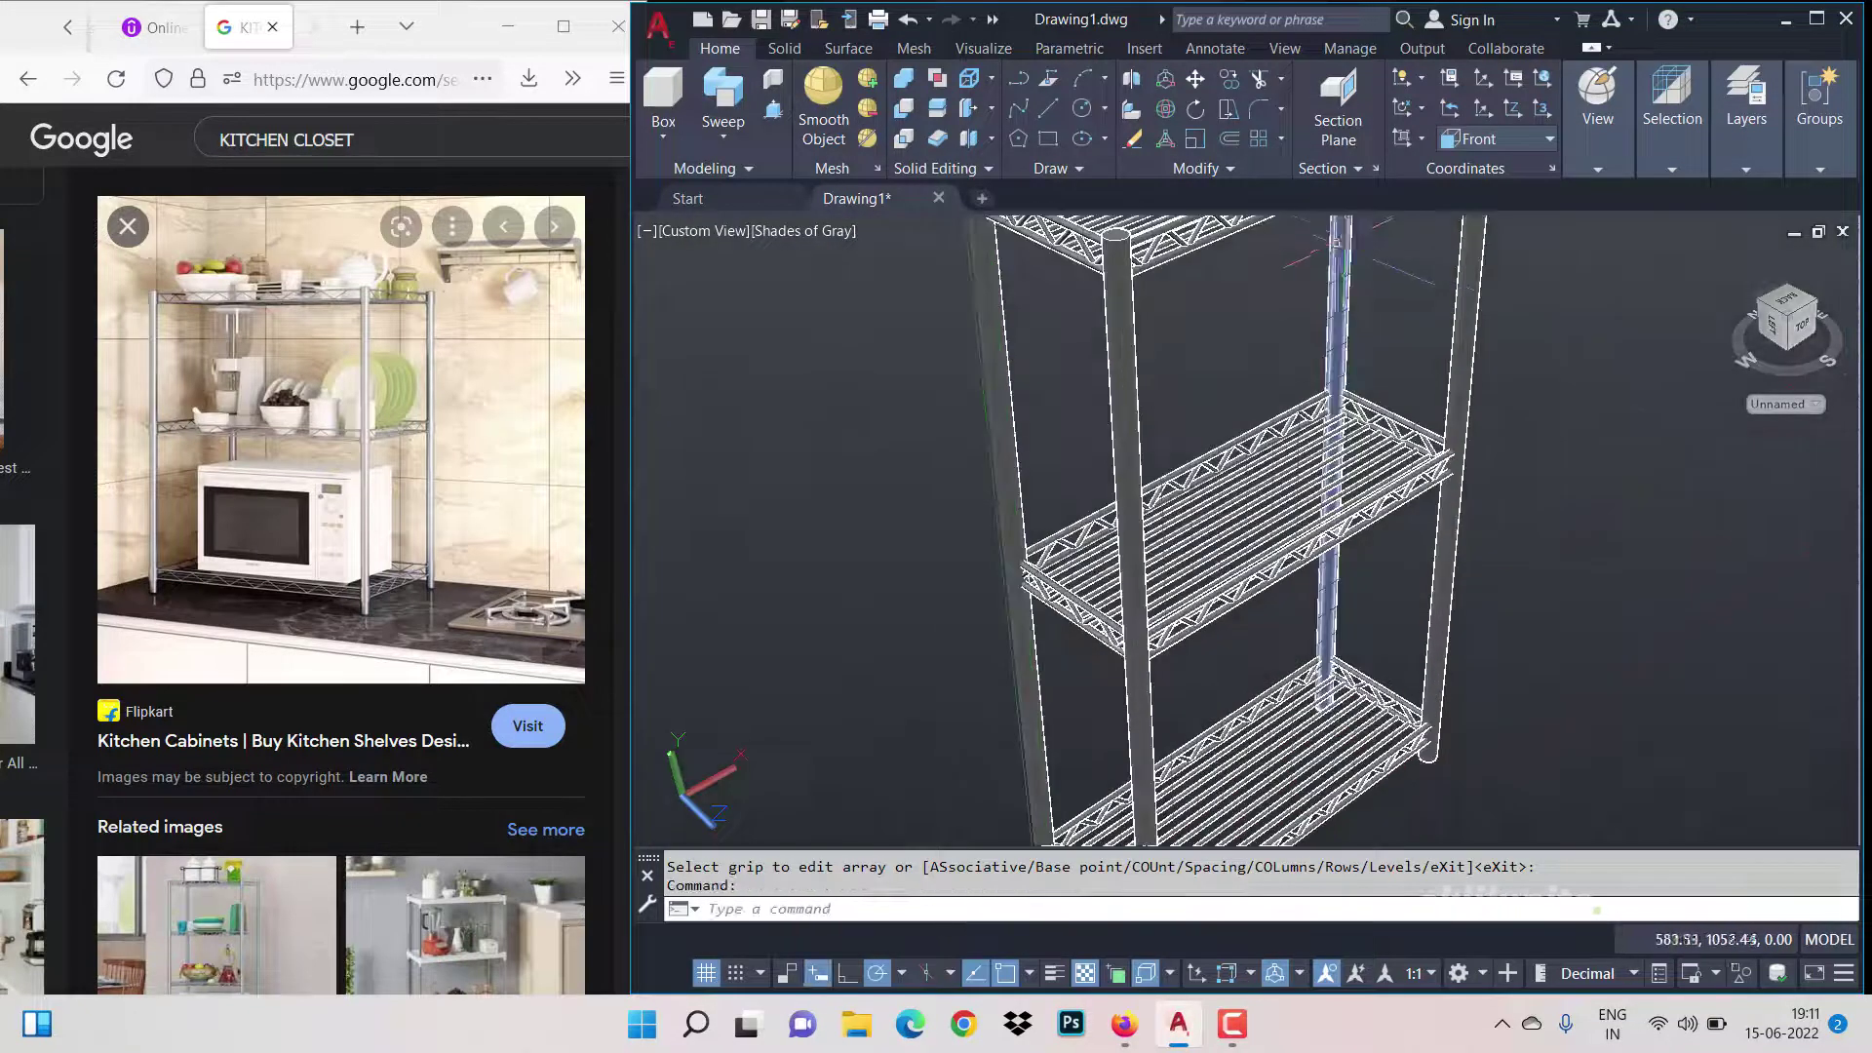
scroll(1316, 478, "down", 3)
scroll(1307, 488, "up", 2)
scroll(1317, 410, "down", 3)
scroll(1316, 410, "up", 3)
scroll(1316, 391, "down", 2)
Step: Move the rear inner leg 50 units upward along its length
left_click(1319, 356)
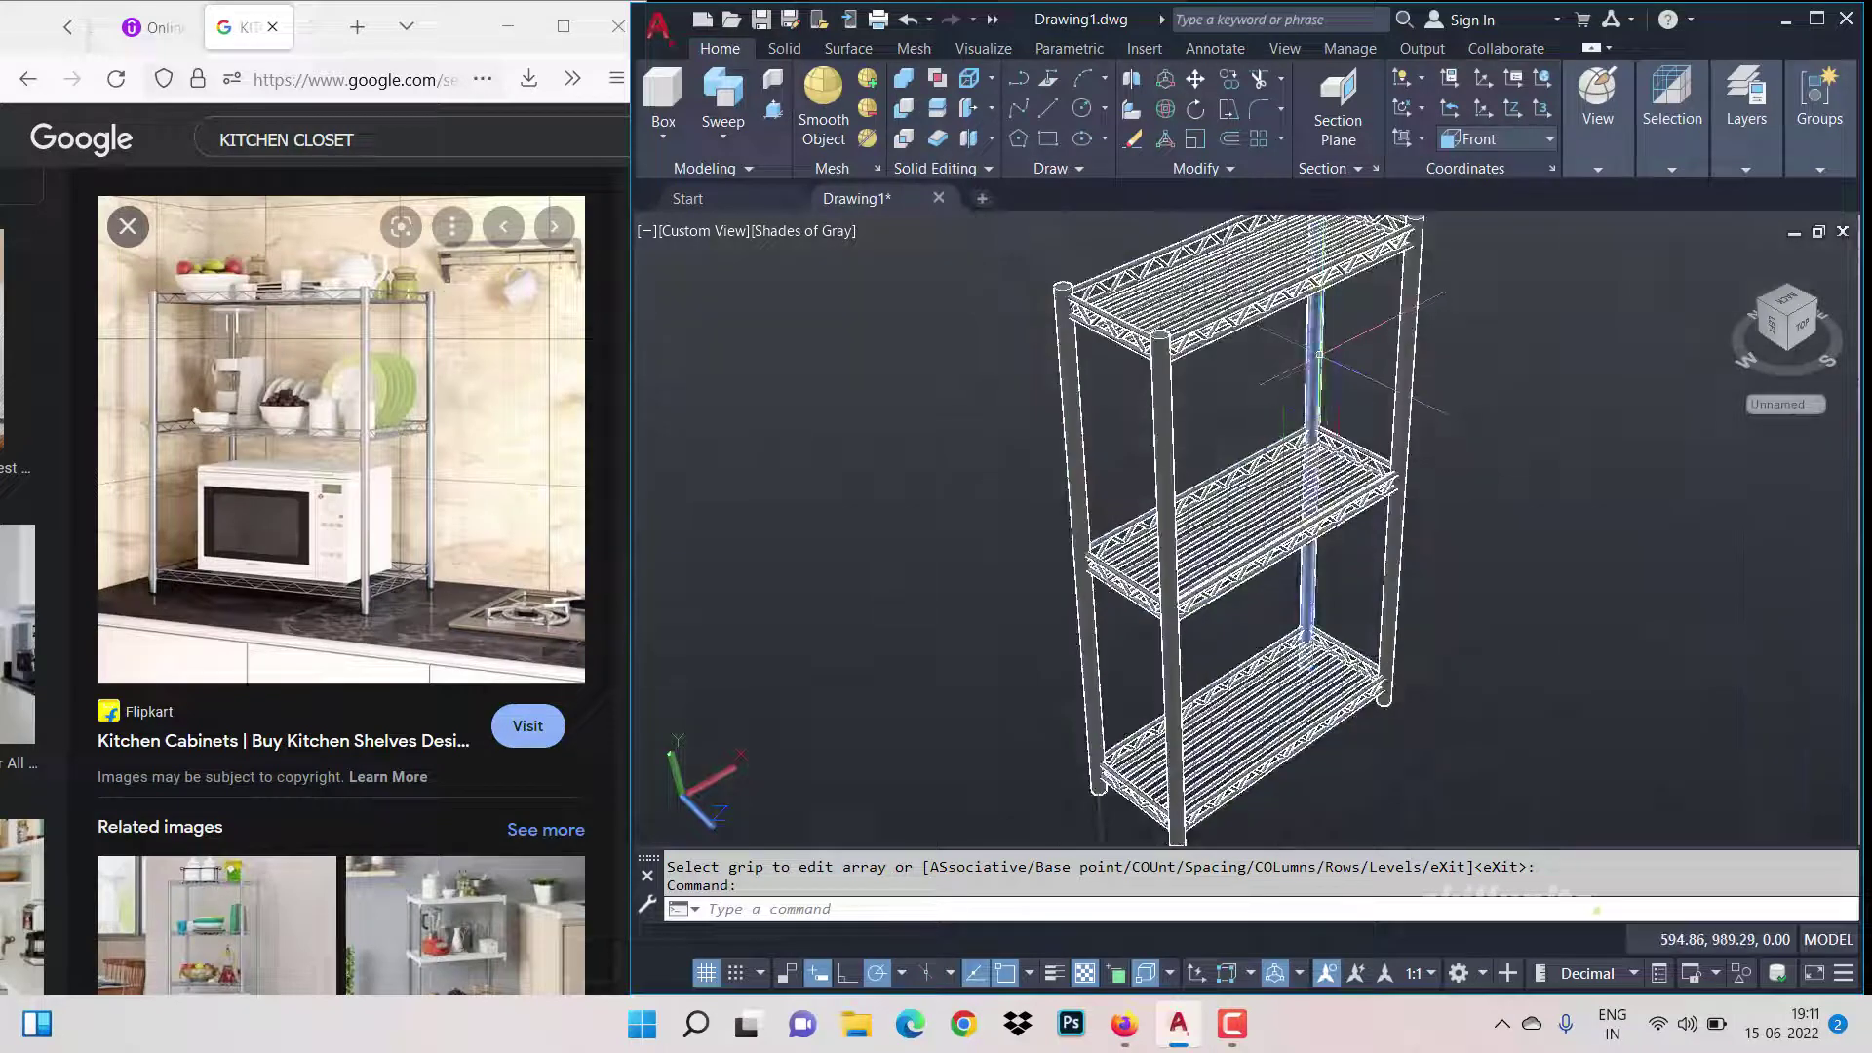
scroll(1319, 356, "down", 2)
left_click(1300, 398)
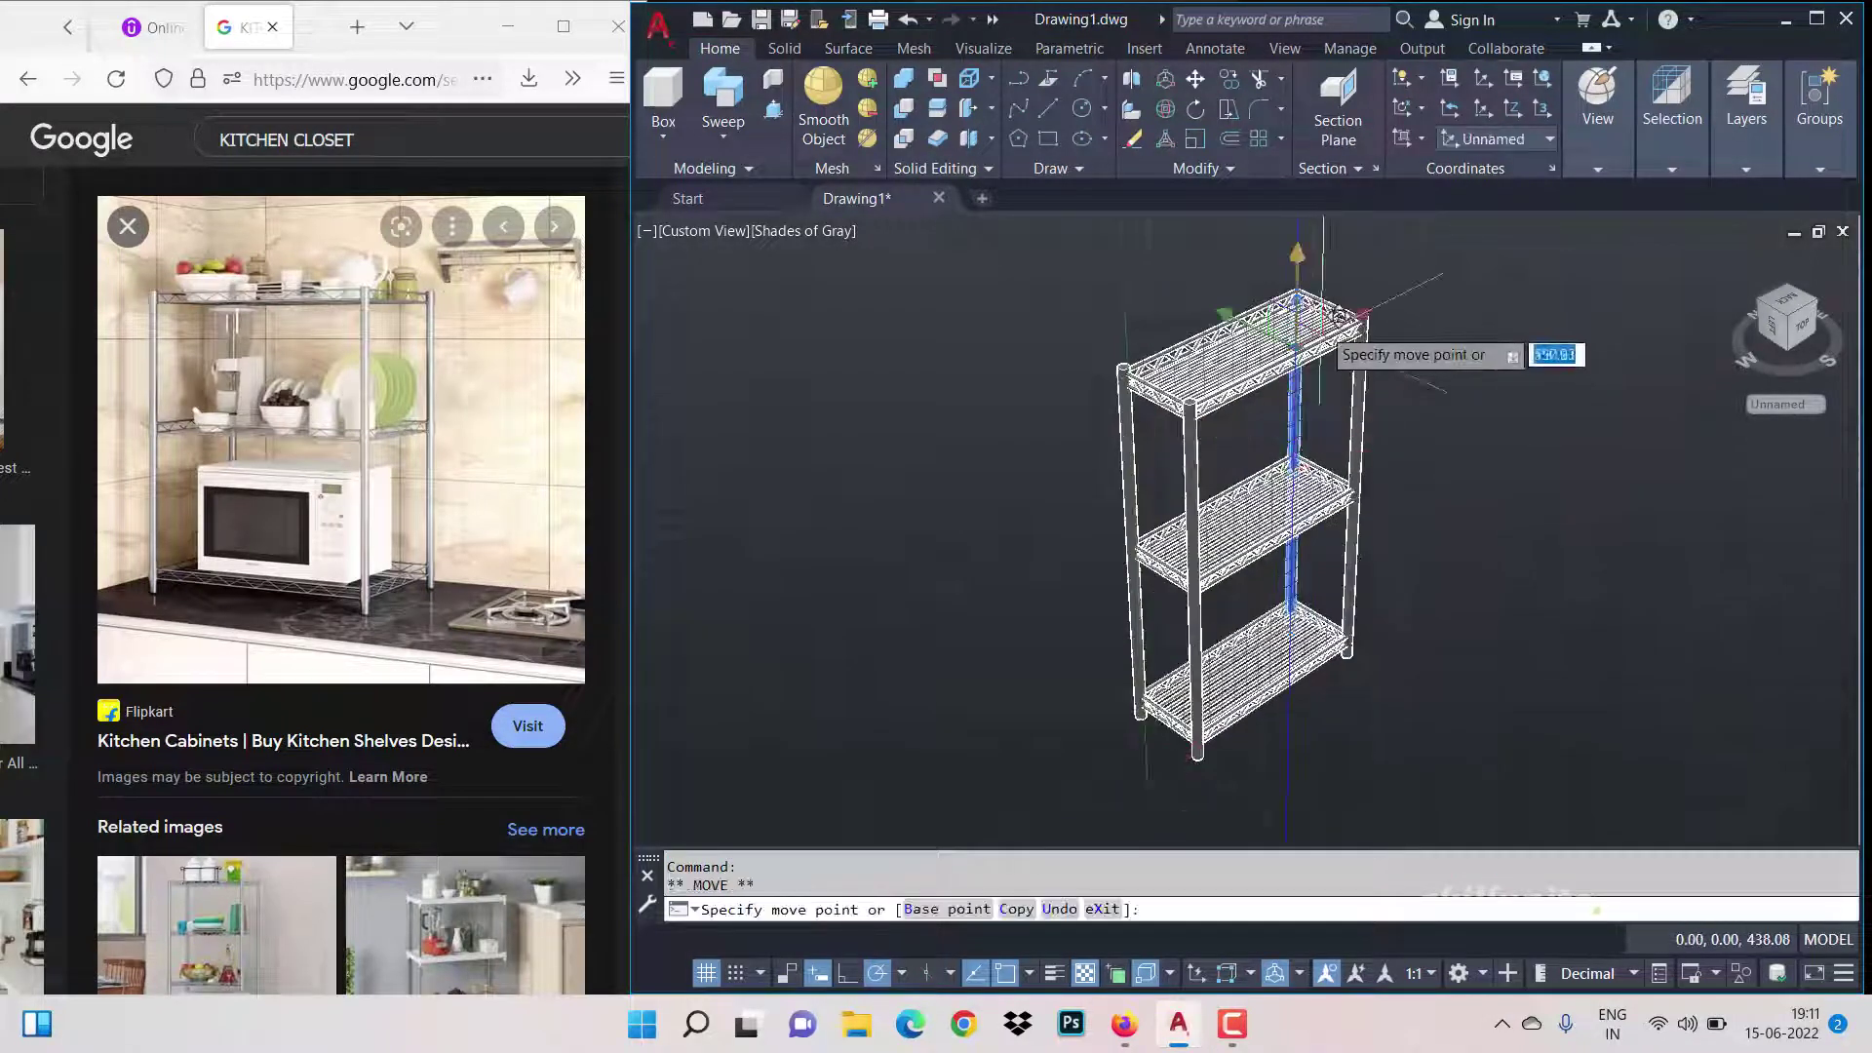
type("50")
key("Return")
key("Escape")
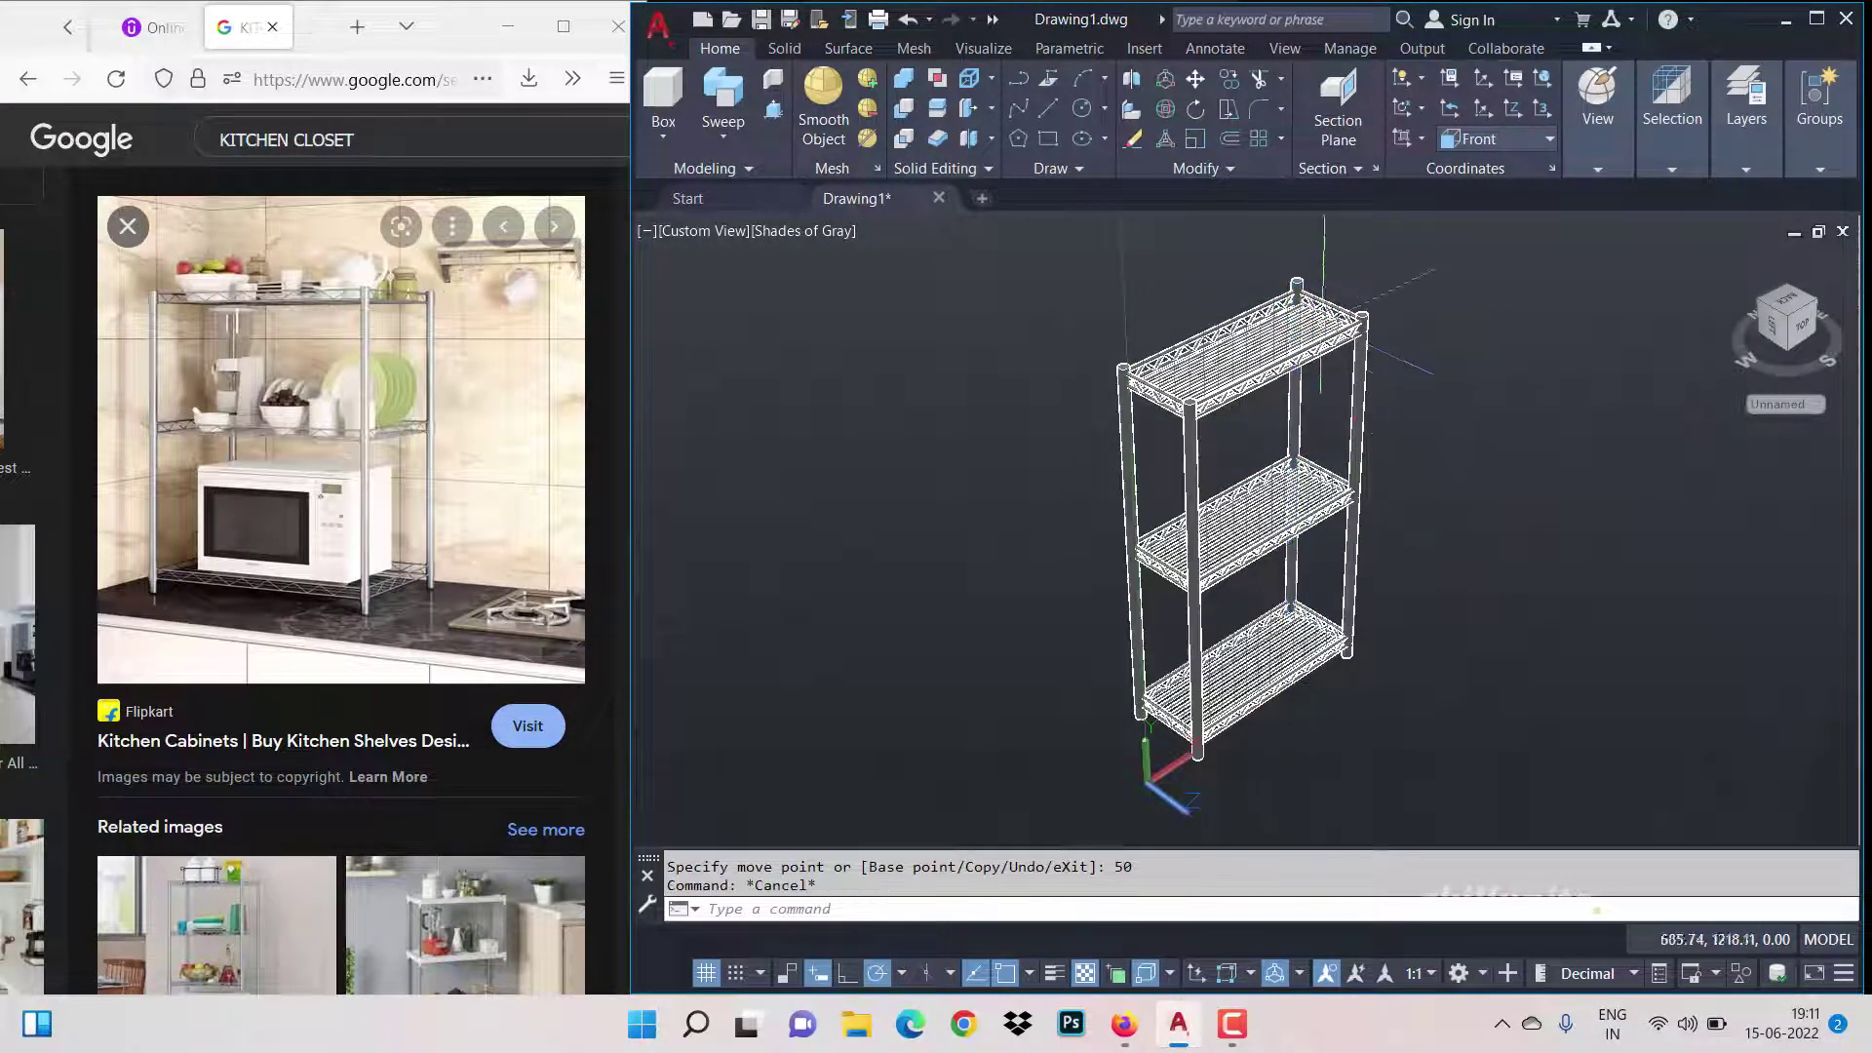
scroll(1330, 630, "up", 2)
scroll(1330, 630, "down", 2)
left_click(1133, 80)
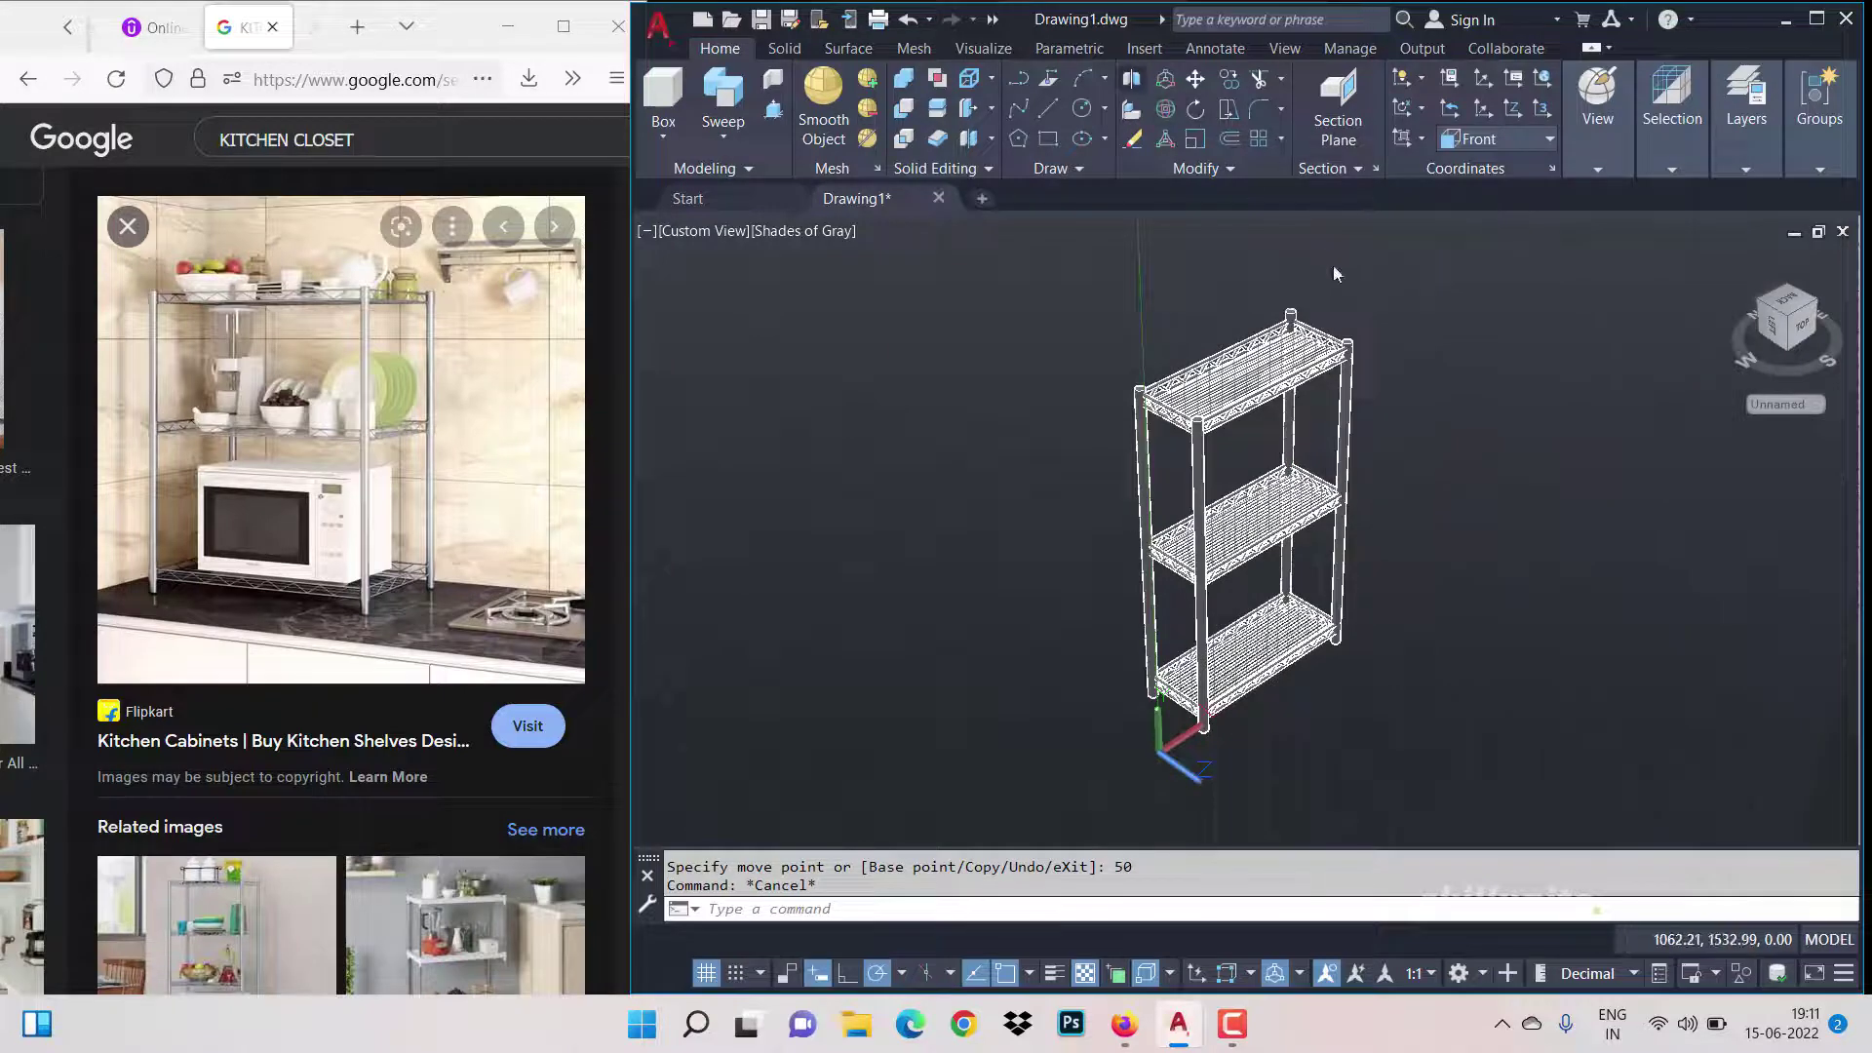
scroll(1315, 288, "up", 2)
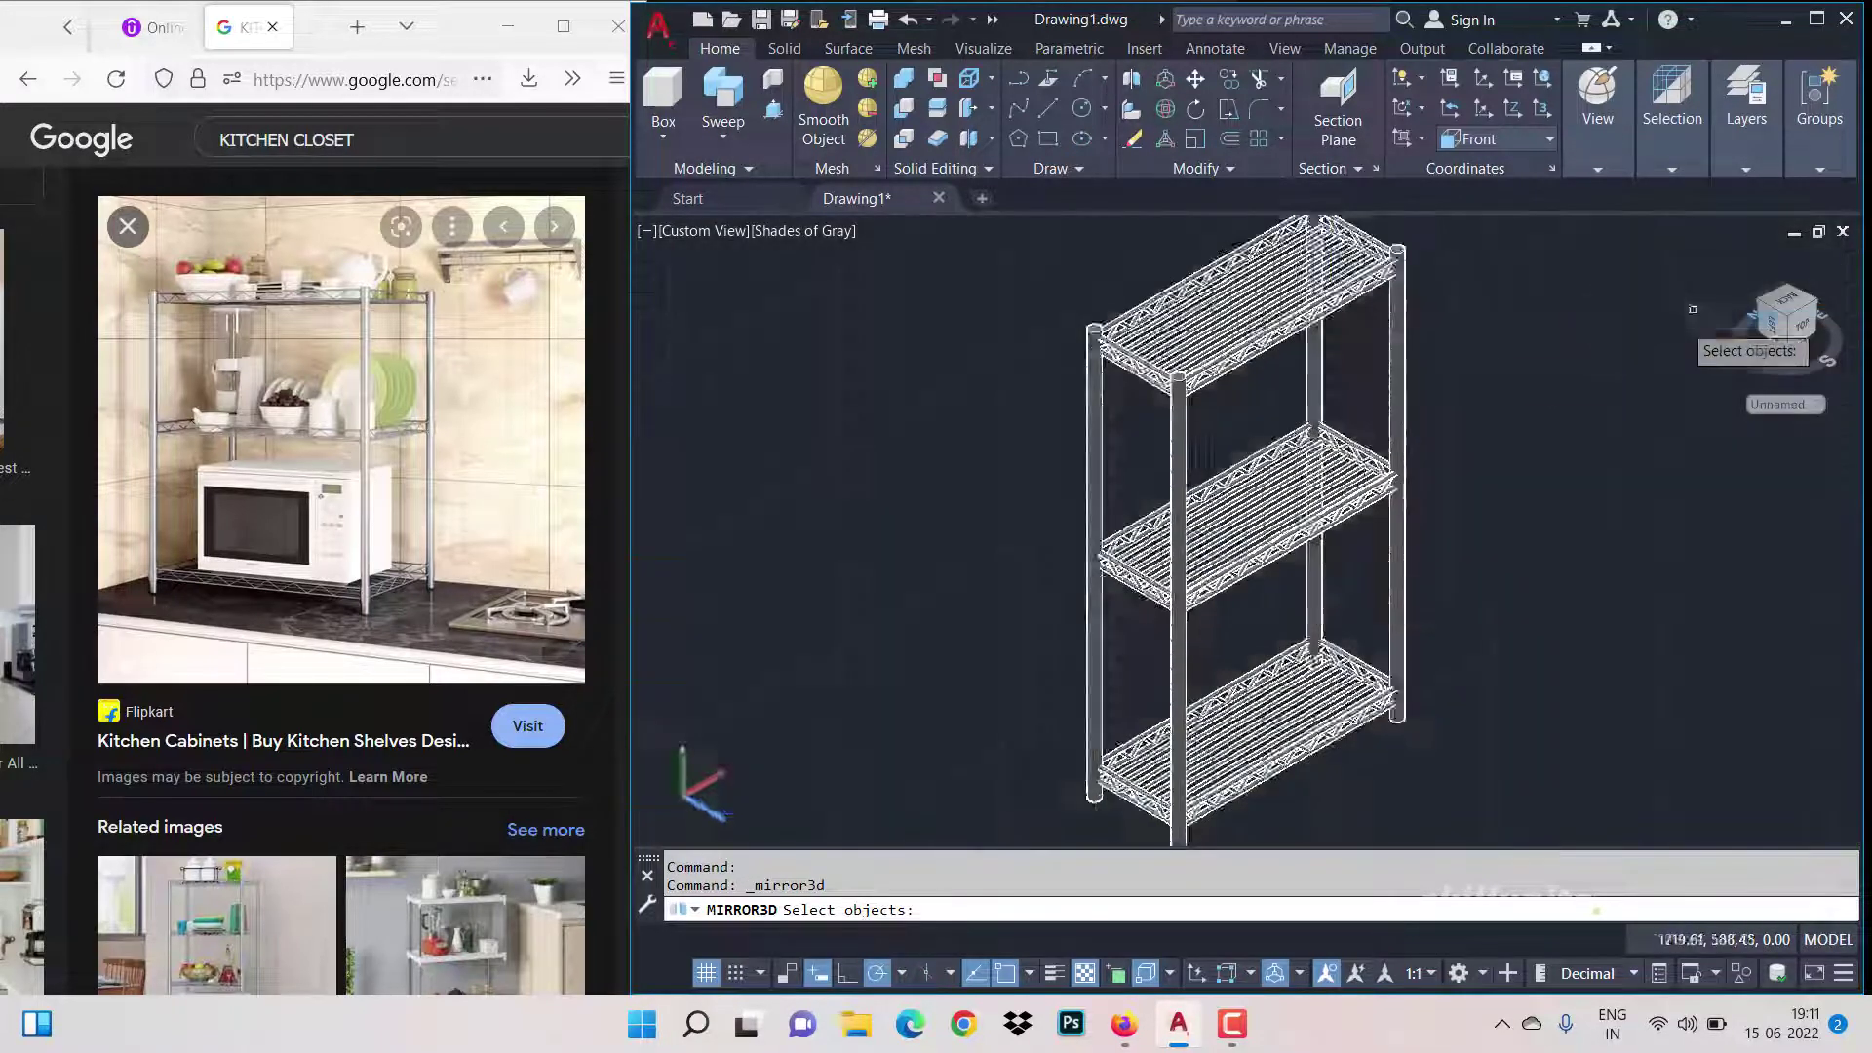
scroll(1679, 322, "down", 1)
scroll(1431, 258, "up", 4)
left_click(1342, 383)
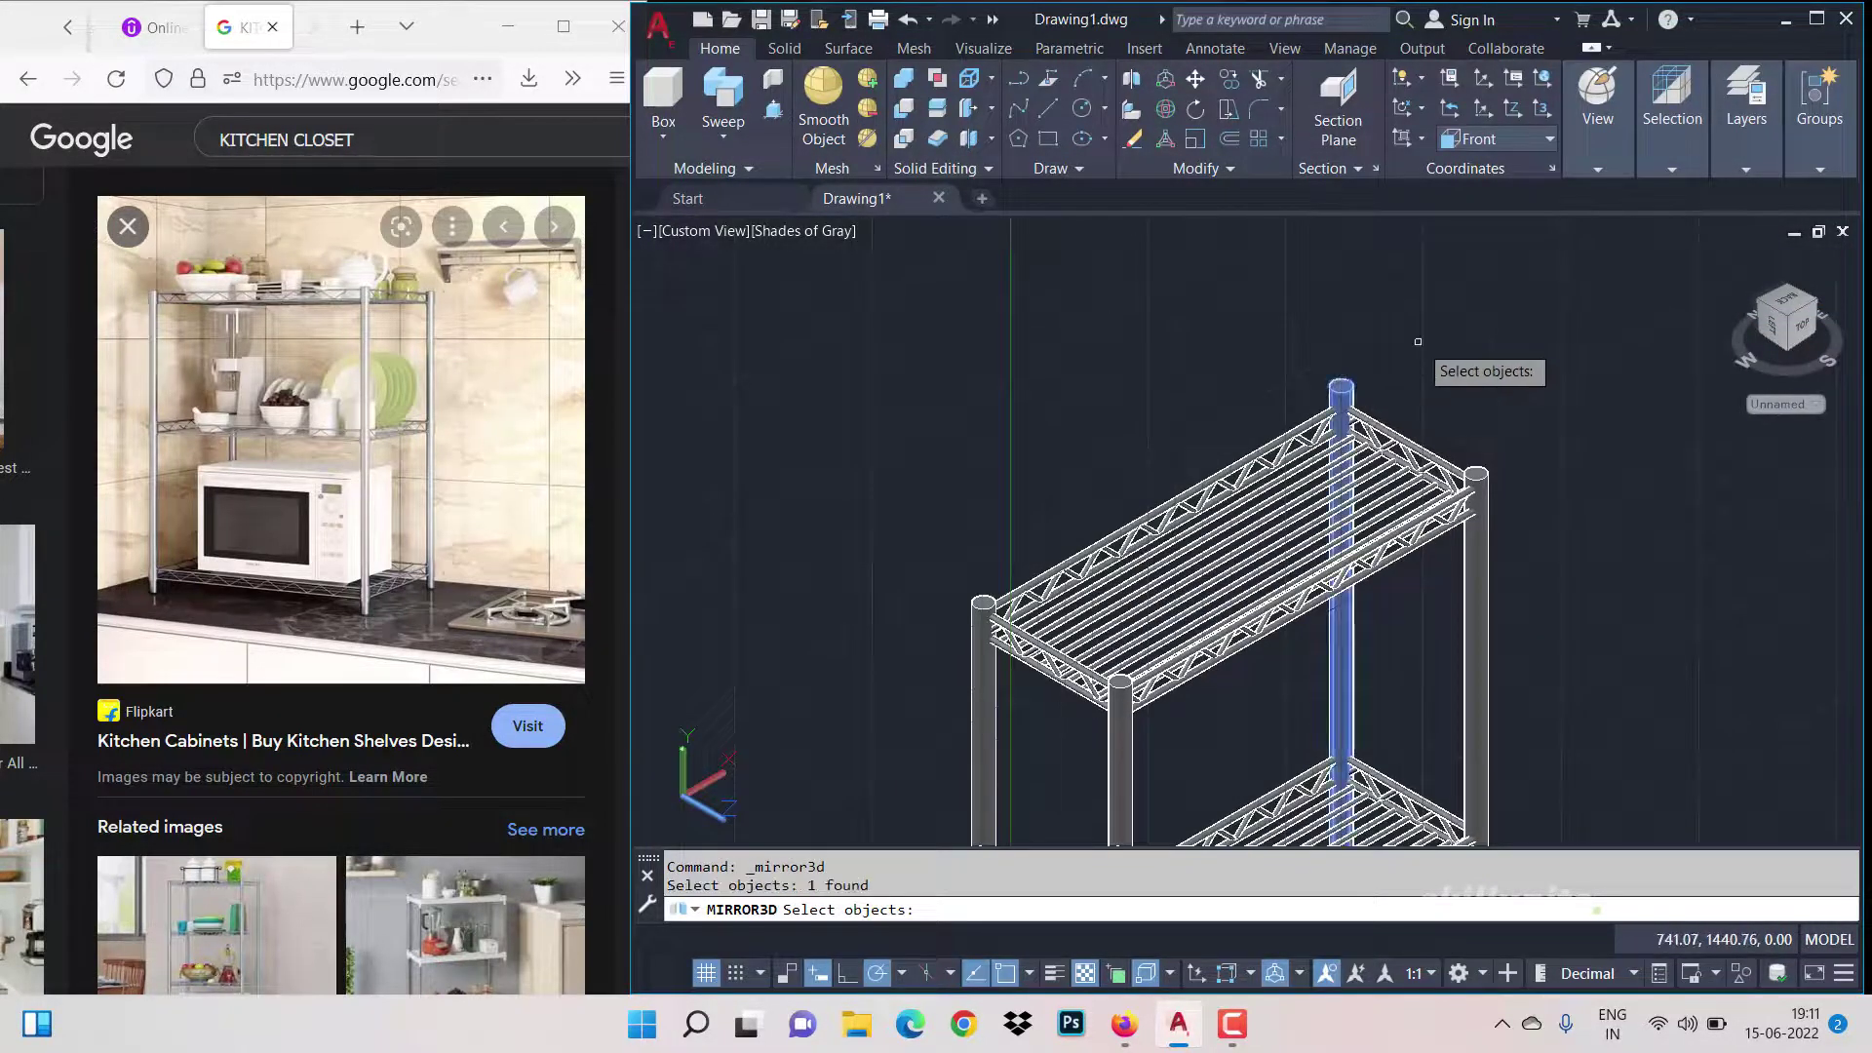
key("Escape")
left_click(1127, 113)
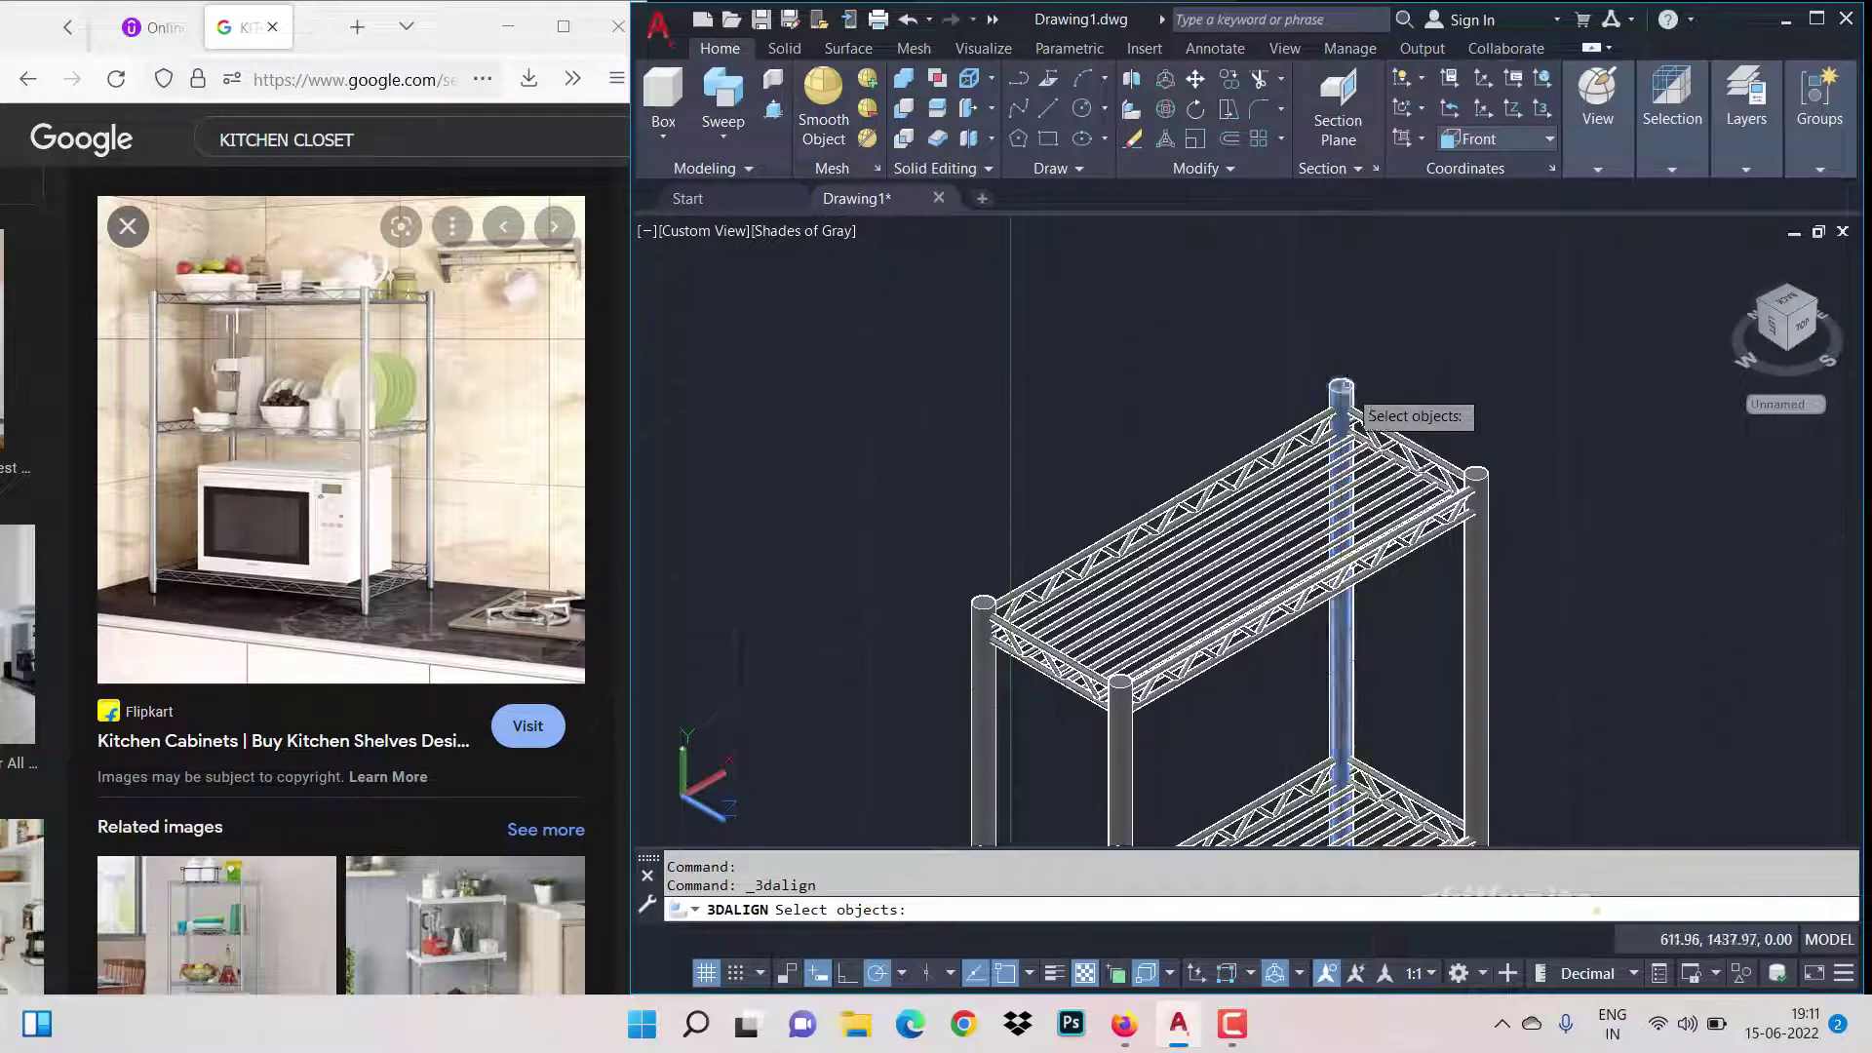
left_click(1343, 390)
key("Escape")
Step: Start a line and turn on the midpoint-on-edge 3D object snap
left_click(1048, 108)
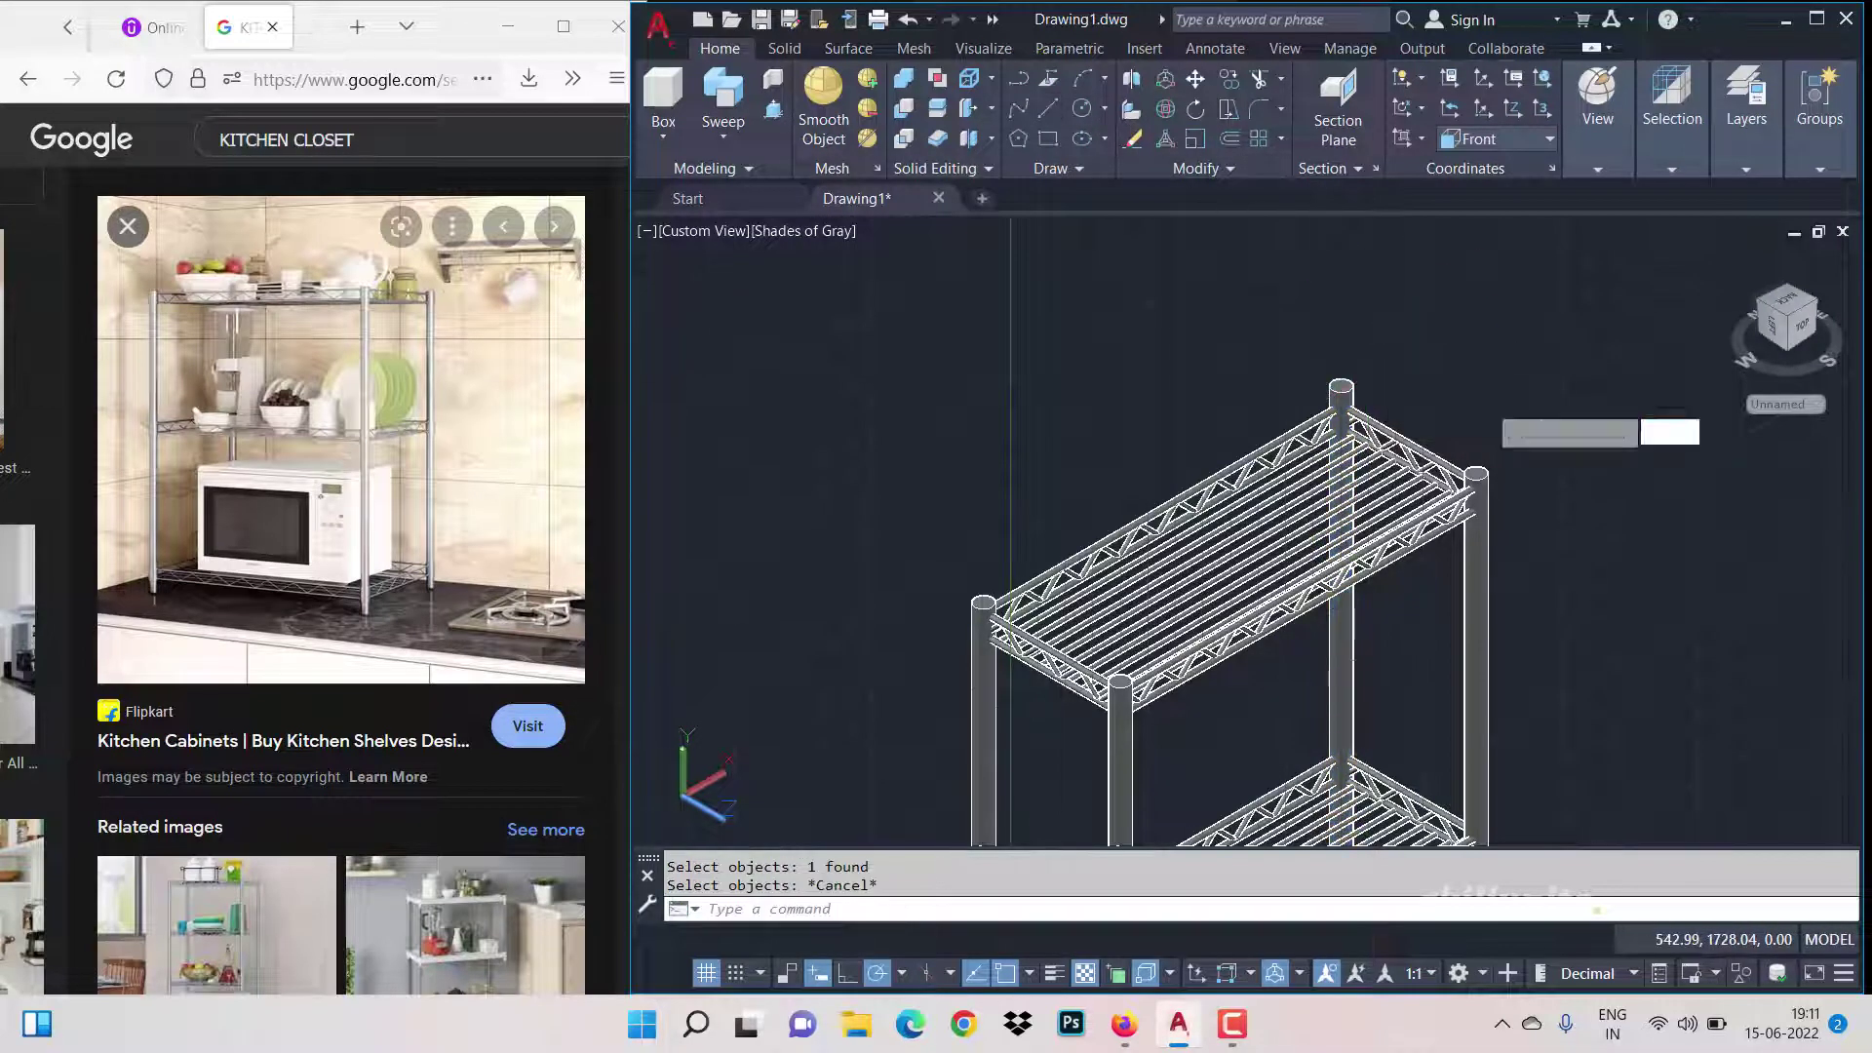
left_click(1250, 973)
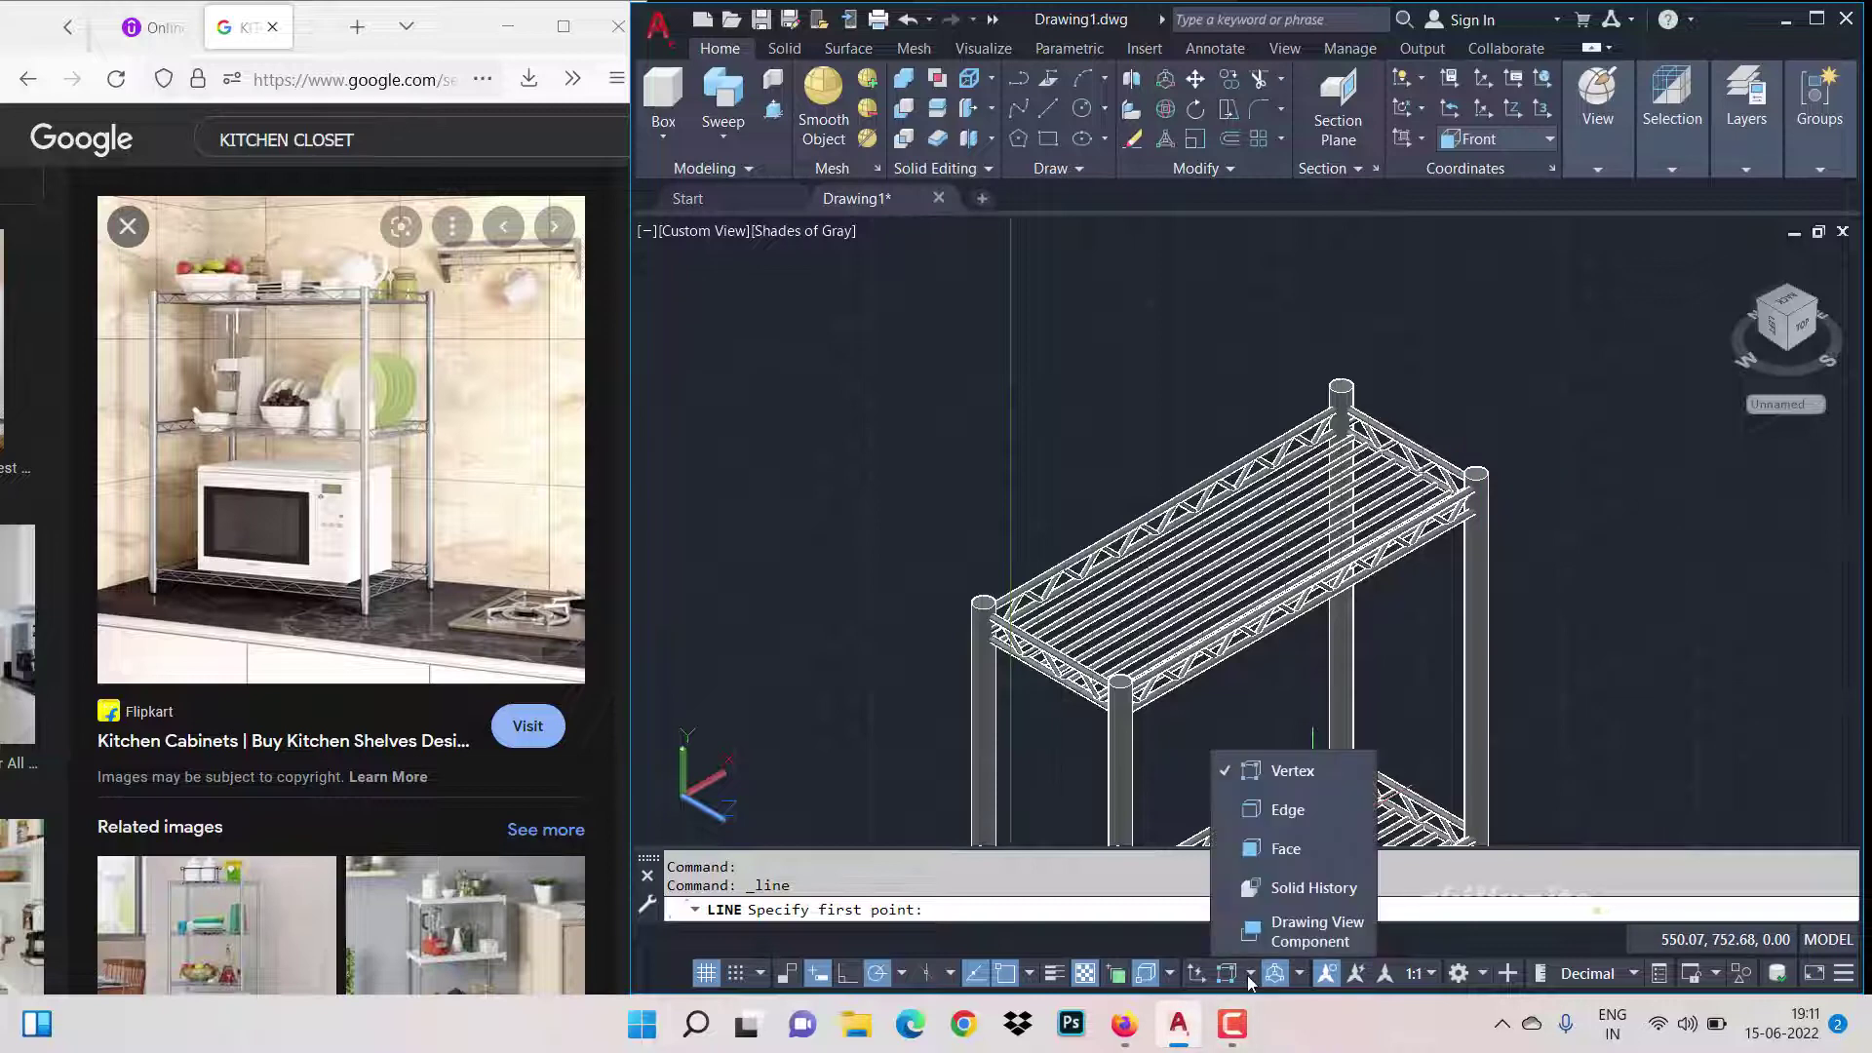
left_click(1171, 973)
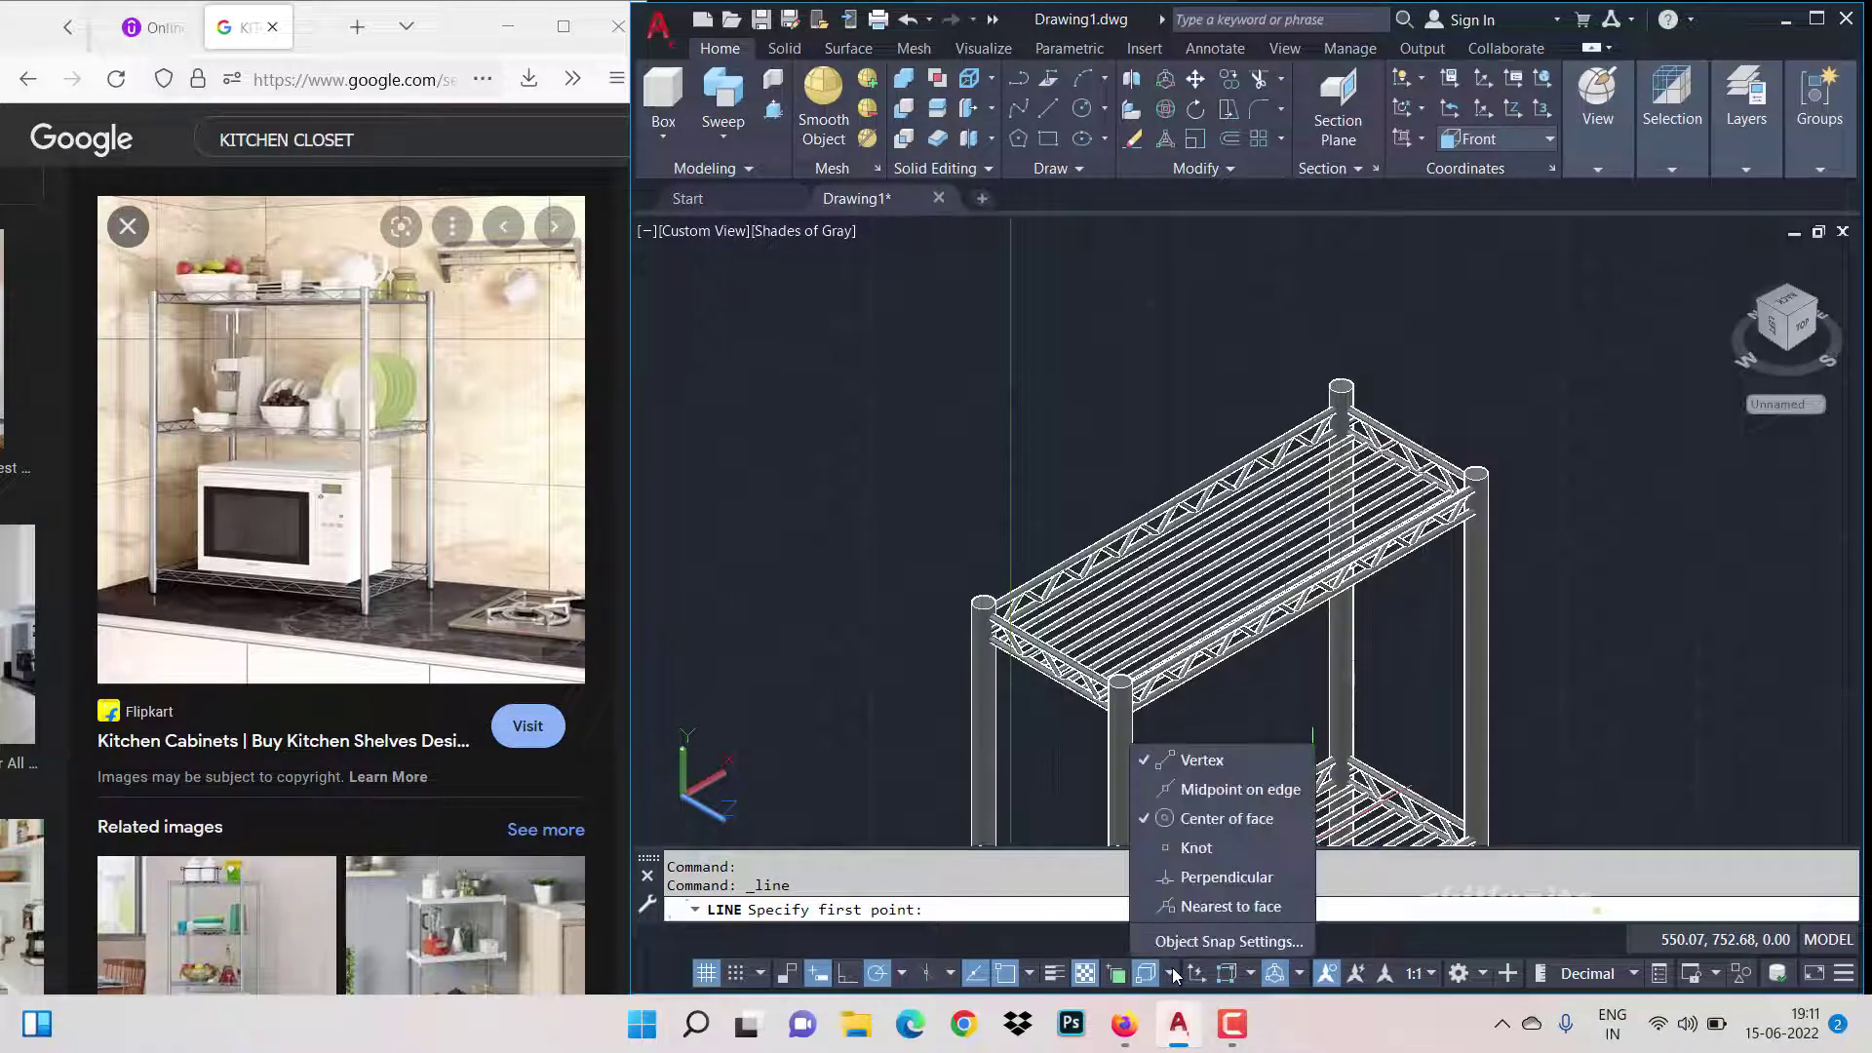
left_click(1213, 790)
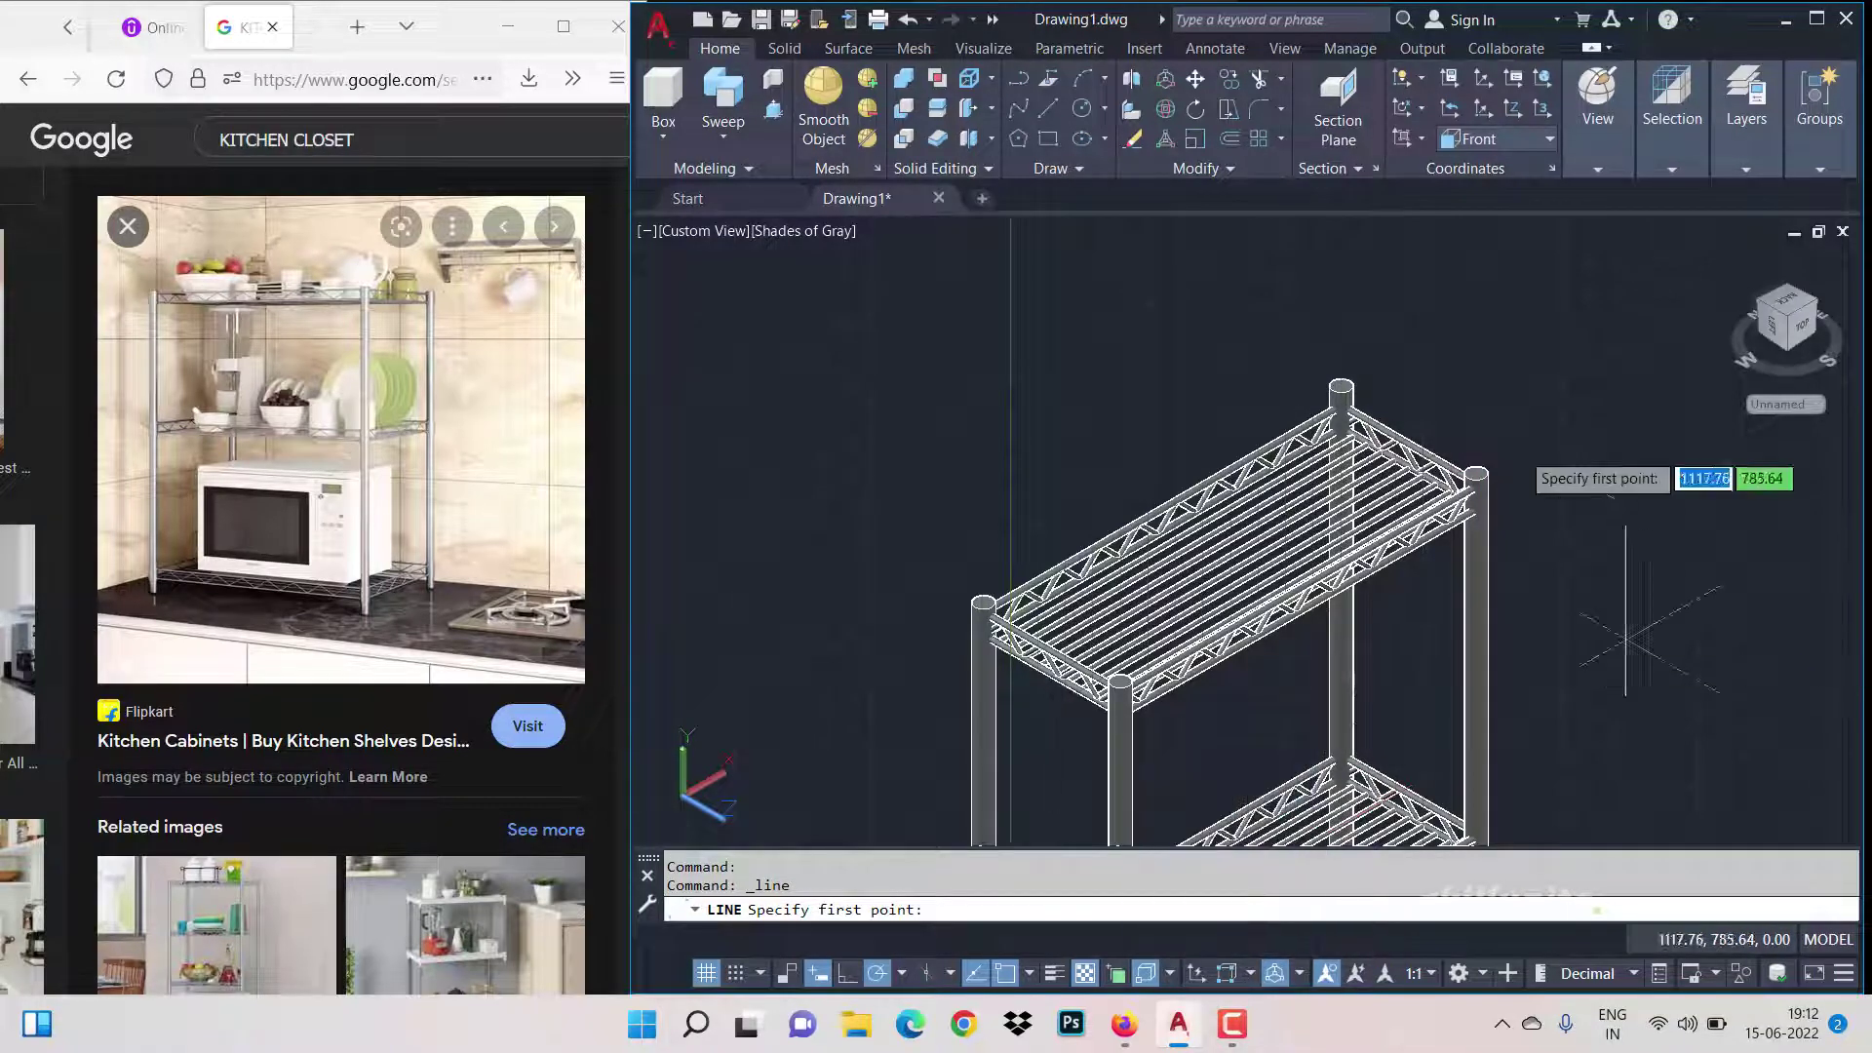
left_click(1030, 973)
Step: Try a 250-unit line from the front right leg's top centre towards the rear right leg
scroll(1472, 488, "up", 5)
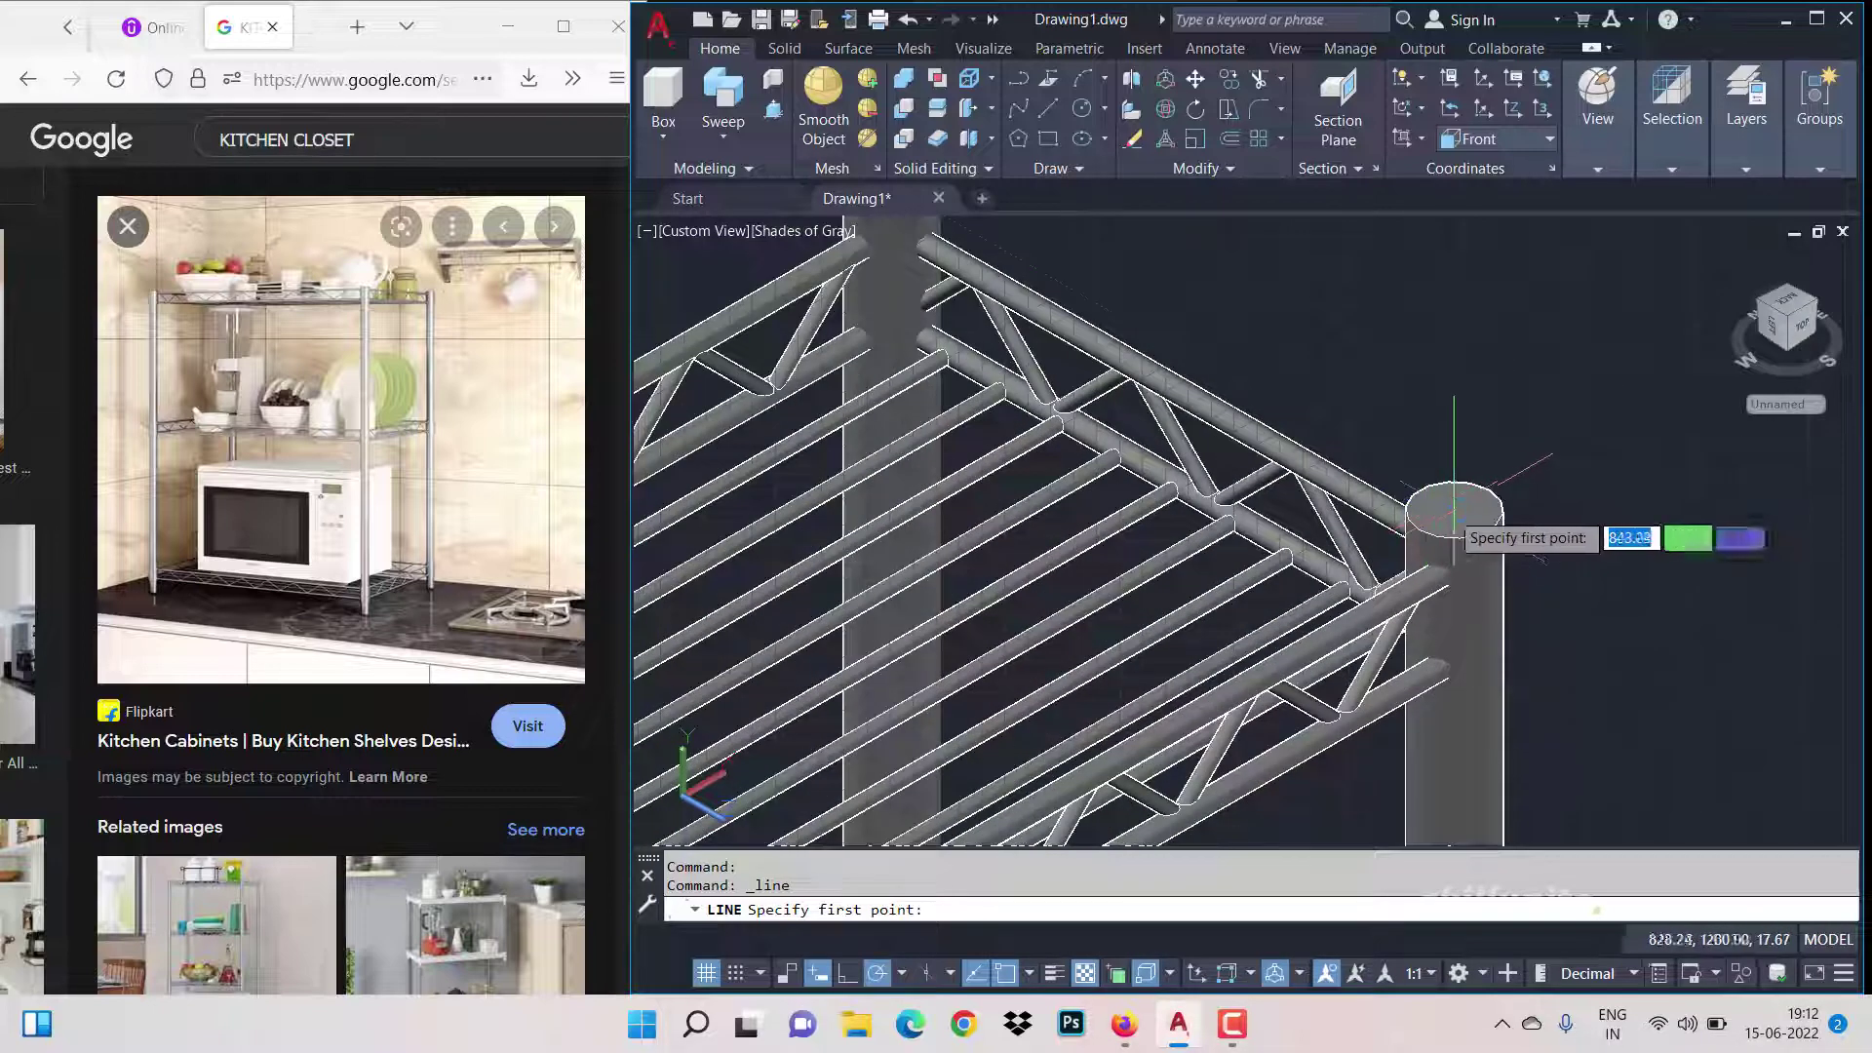
left_click(1454, 508)
scroll(1444, 497, "down", 5)
type("250")
key("Return")
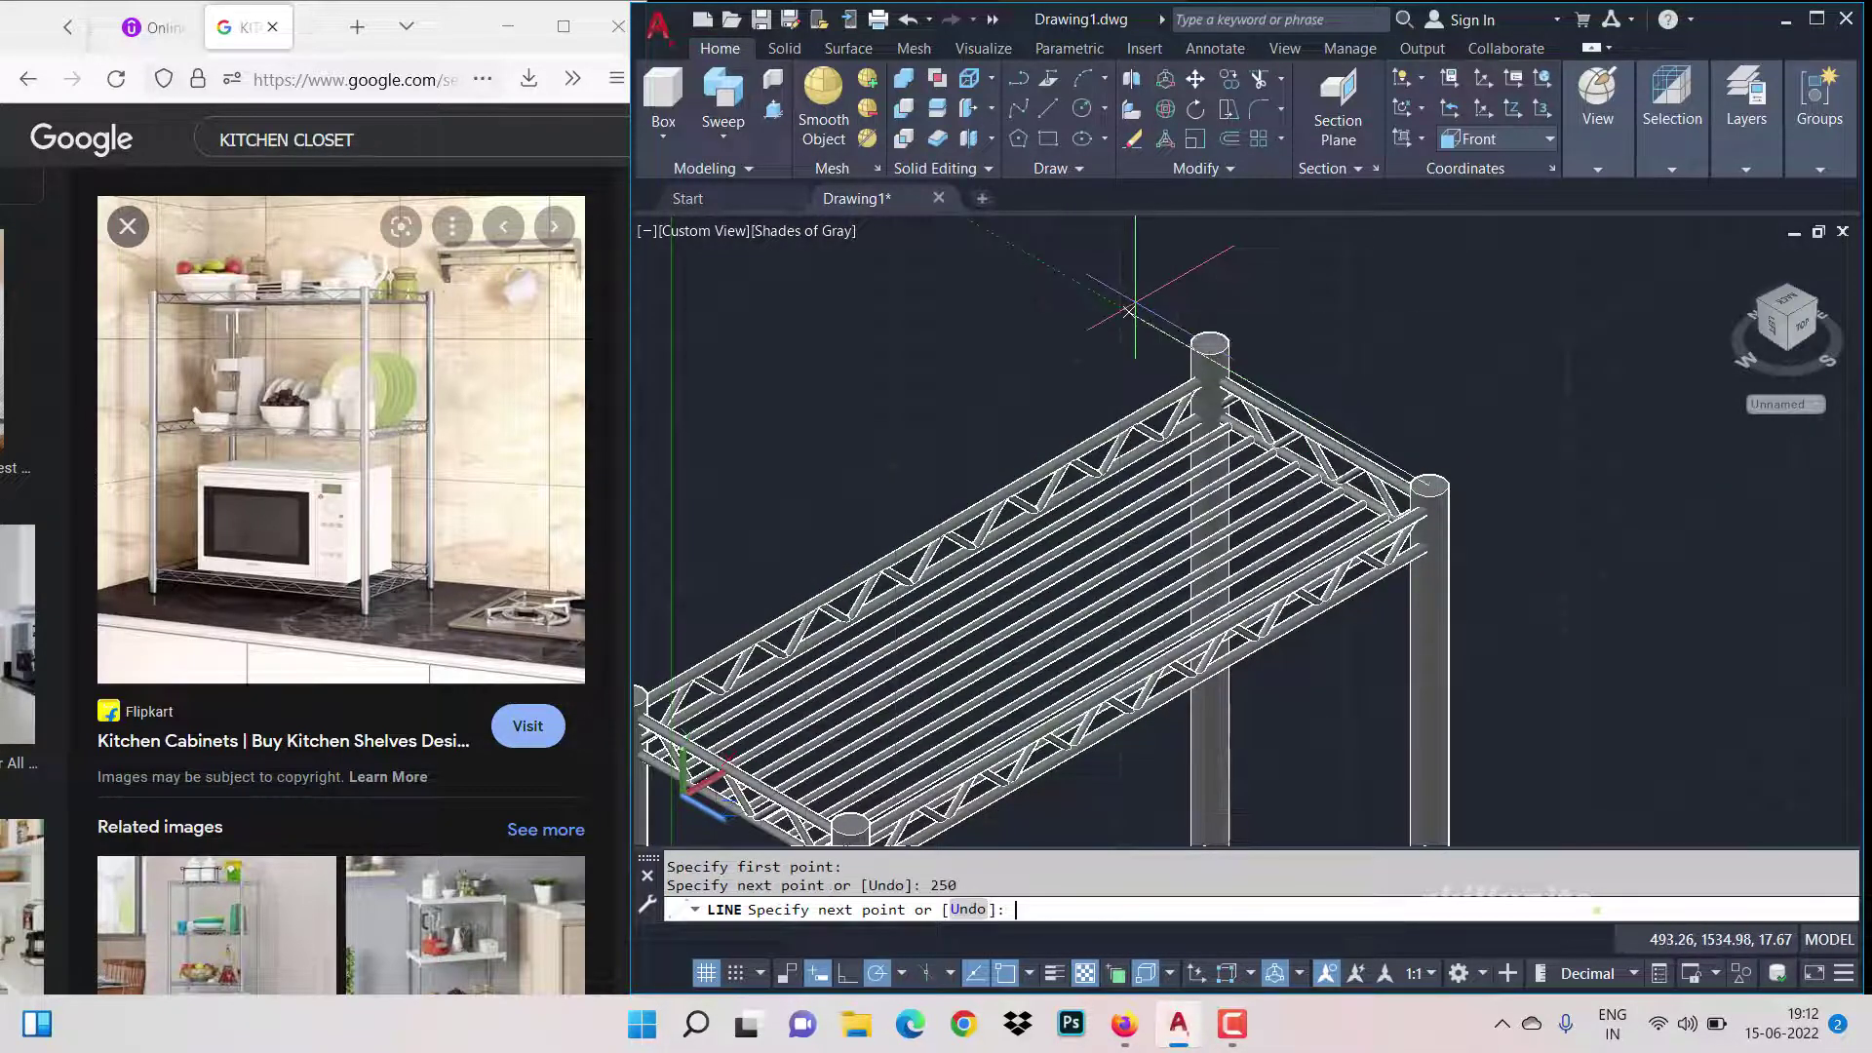
key("Return")
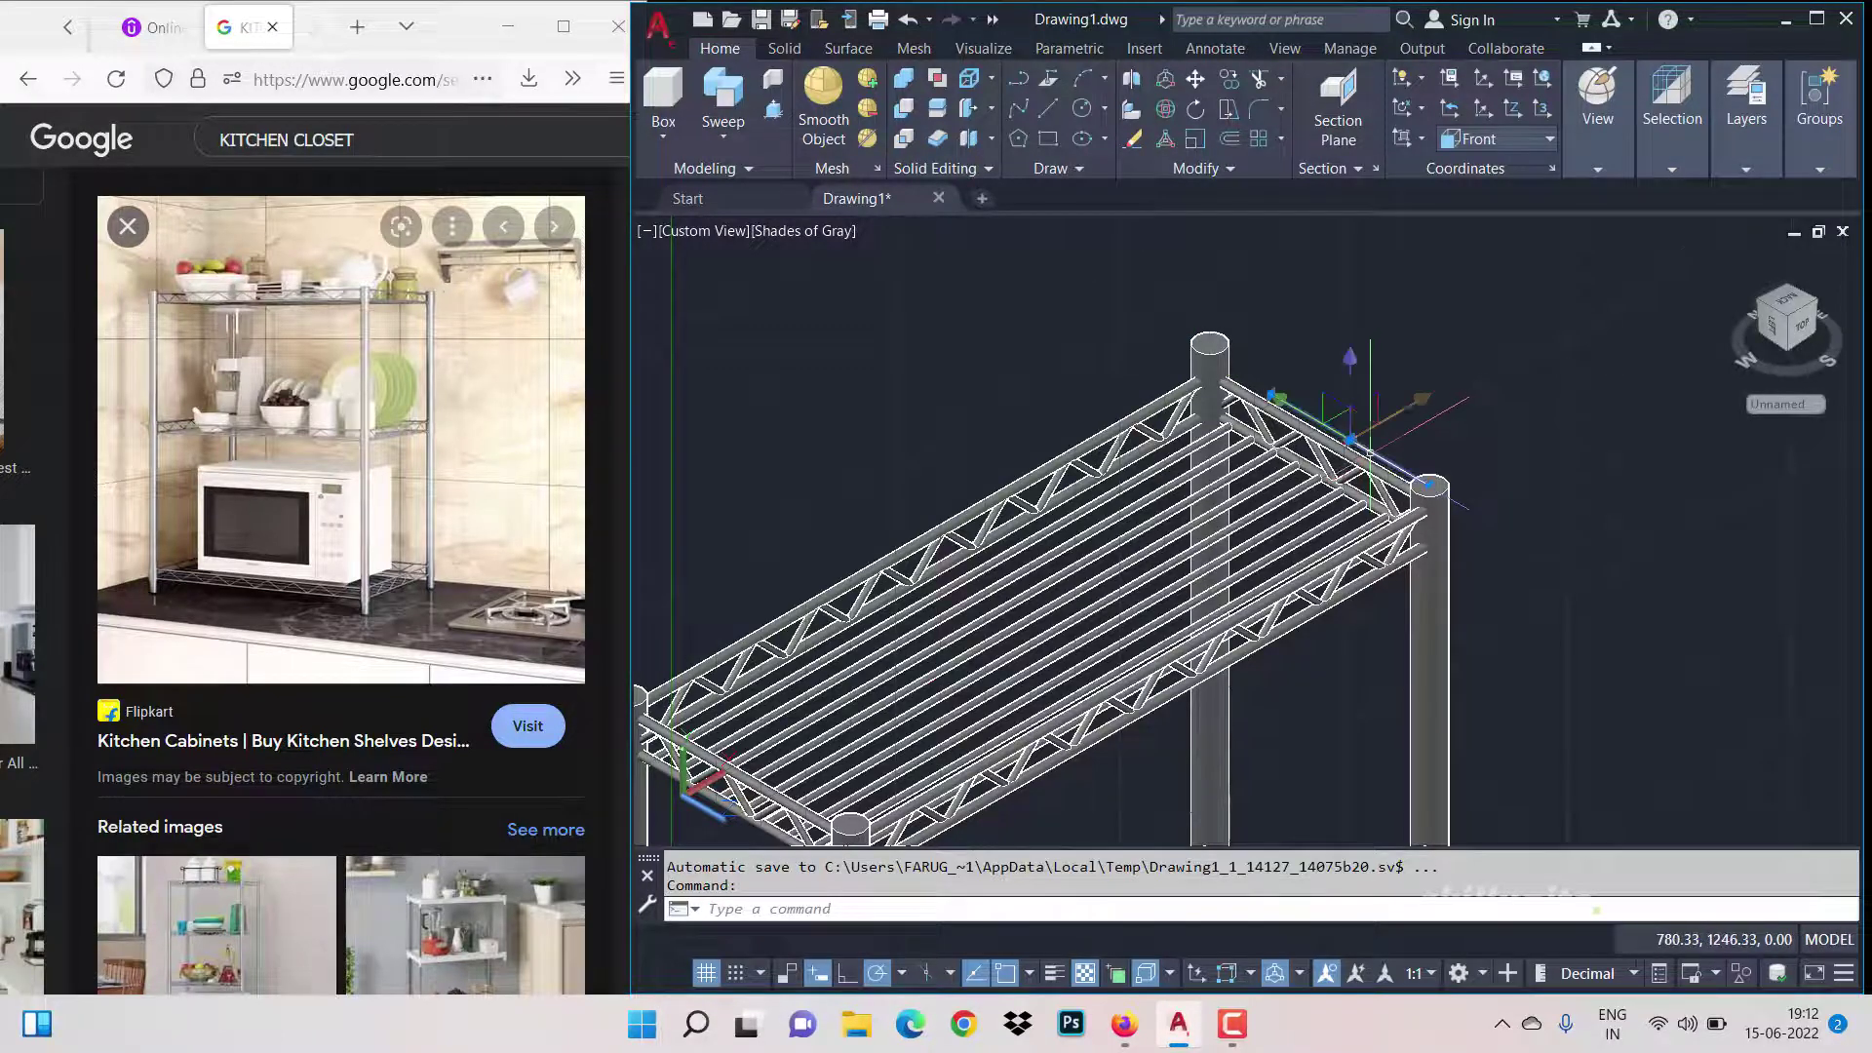
Step: Check the front-to-rear leg spacing at both ends of the top shelf with trial lines from the front legs' top centres
left_click(1048, 108)
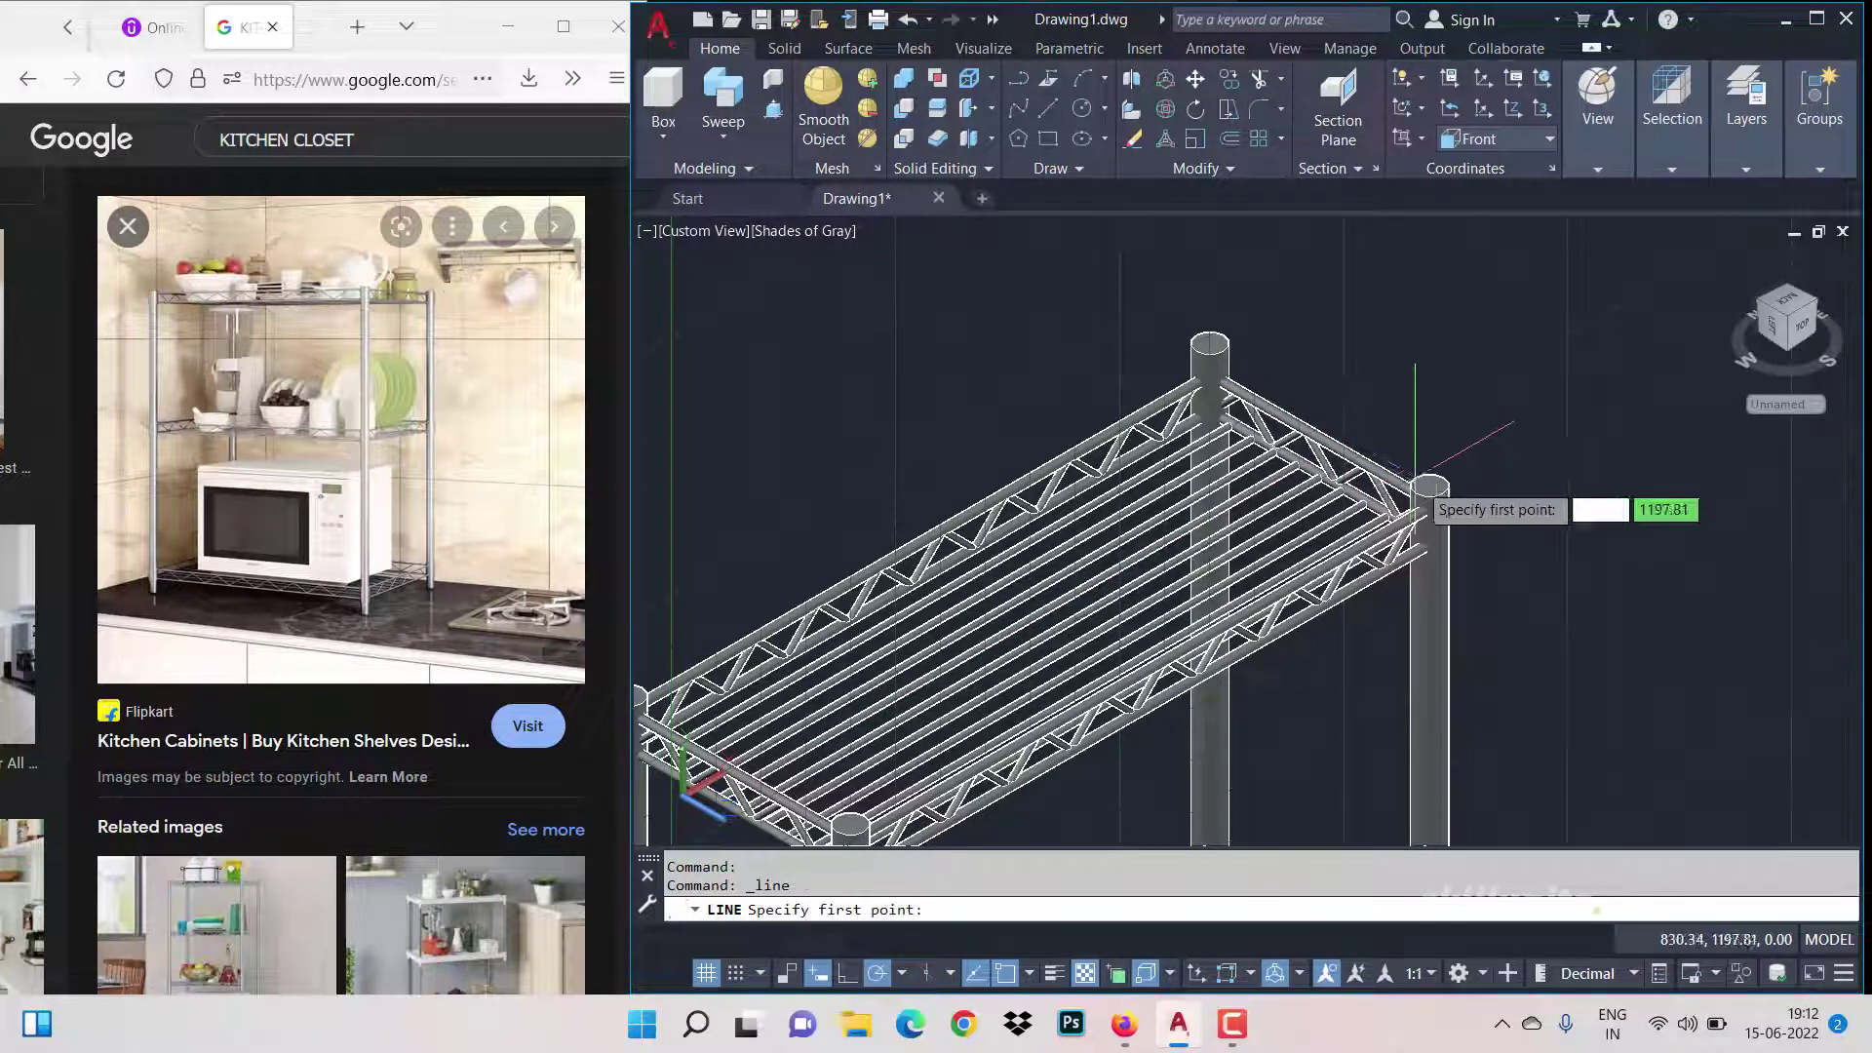
left_click(1430, 485)
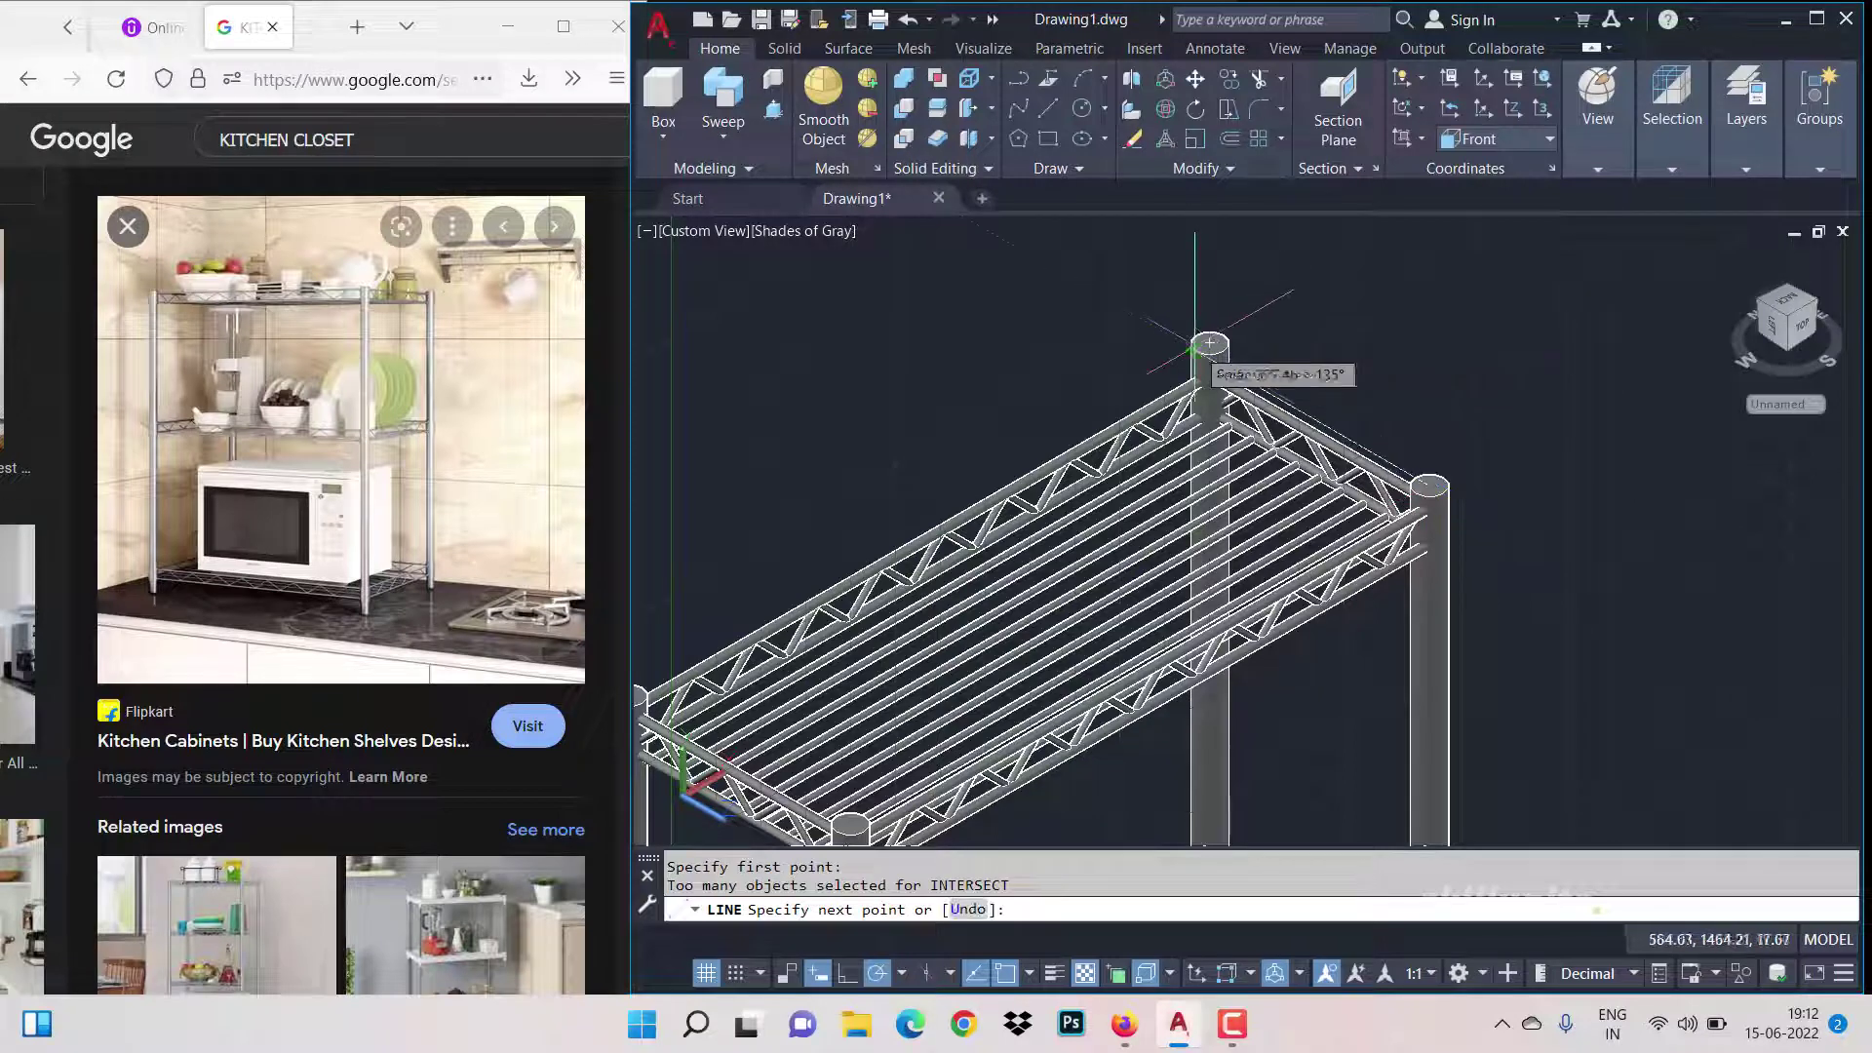
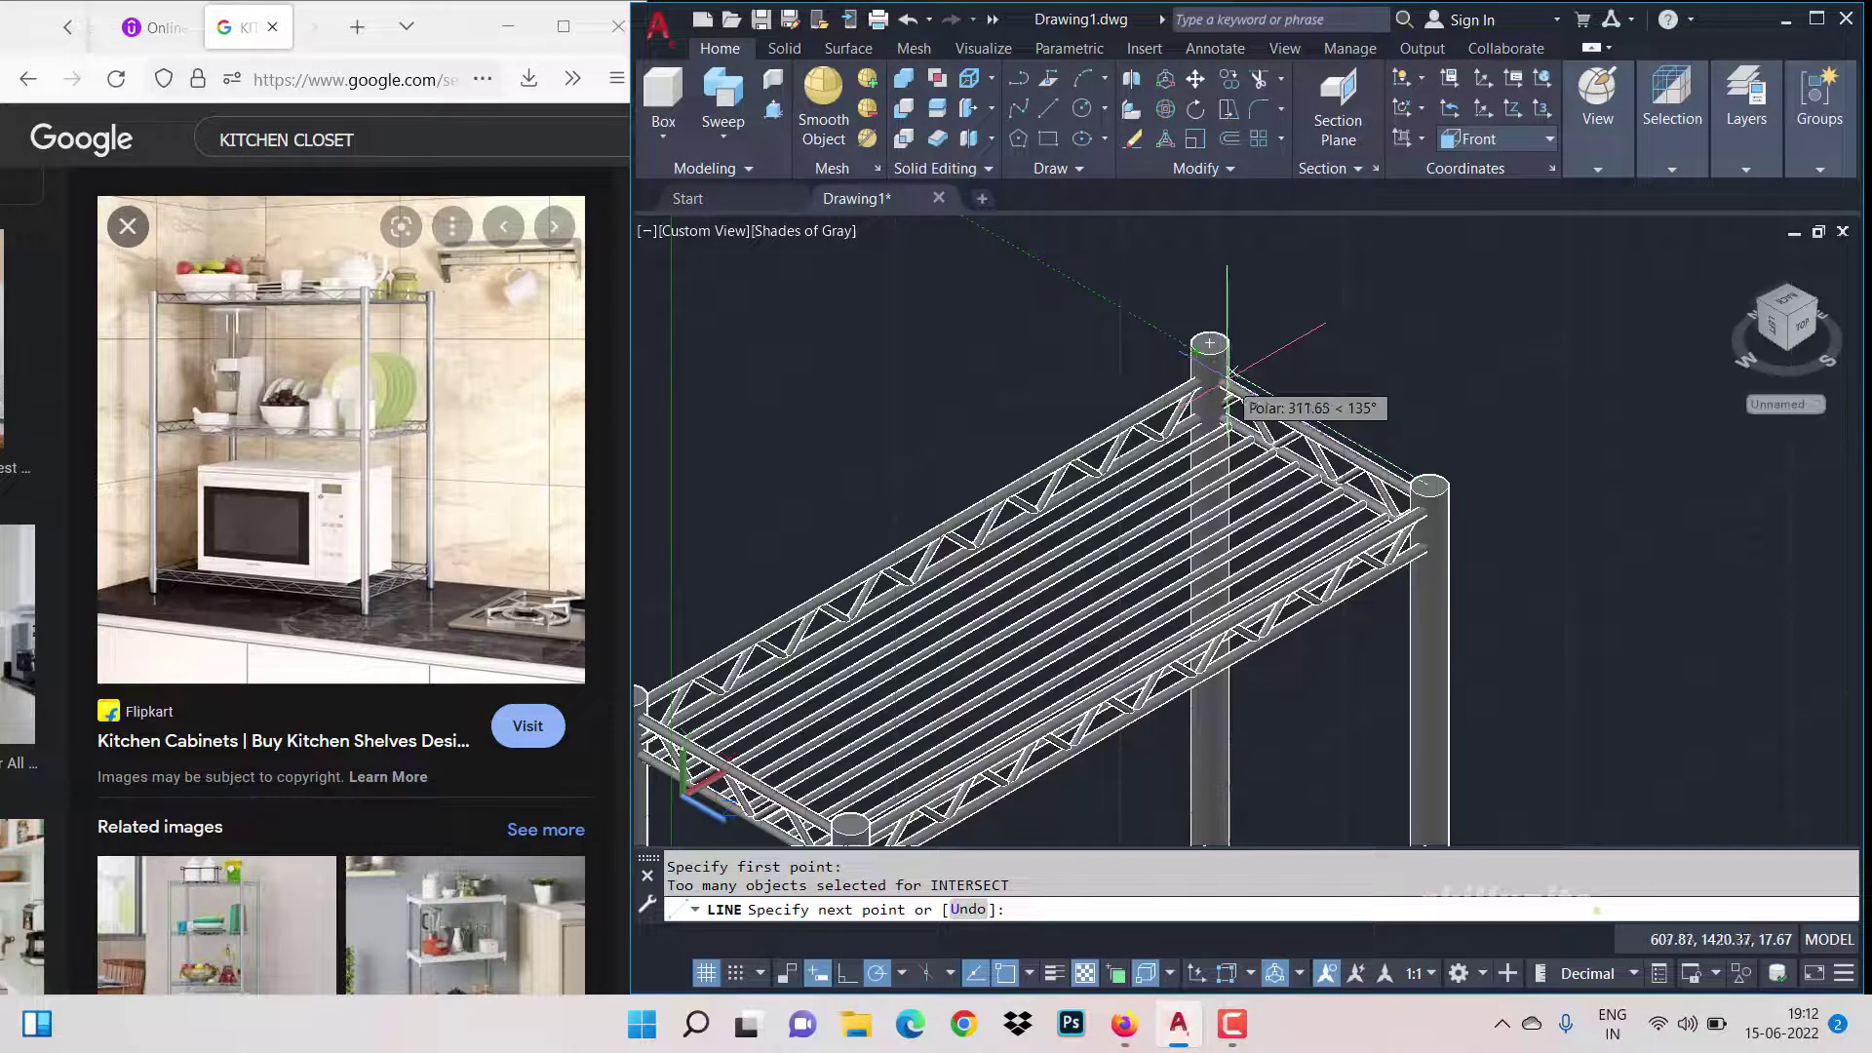
key("Escape")
scroll(1240, 380, "down", 4)
left_click(1048, 109)
scroll(1134, 495, "up", 3)
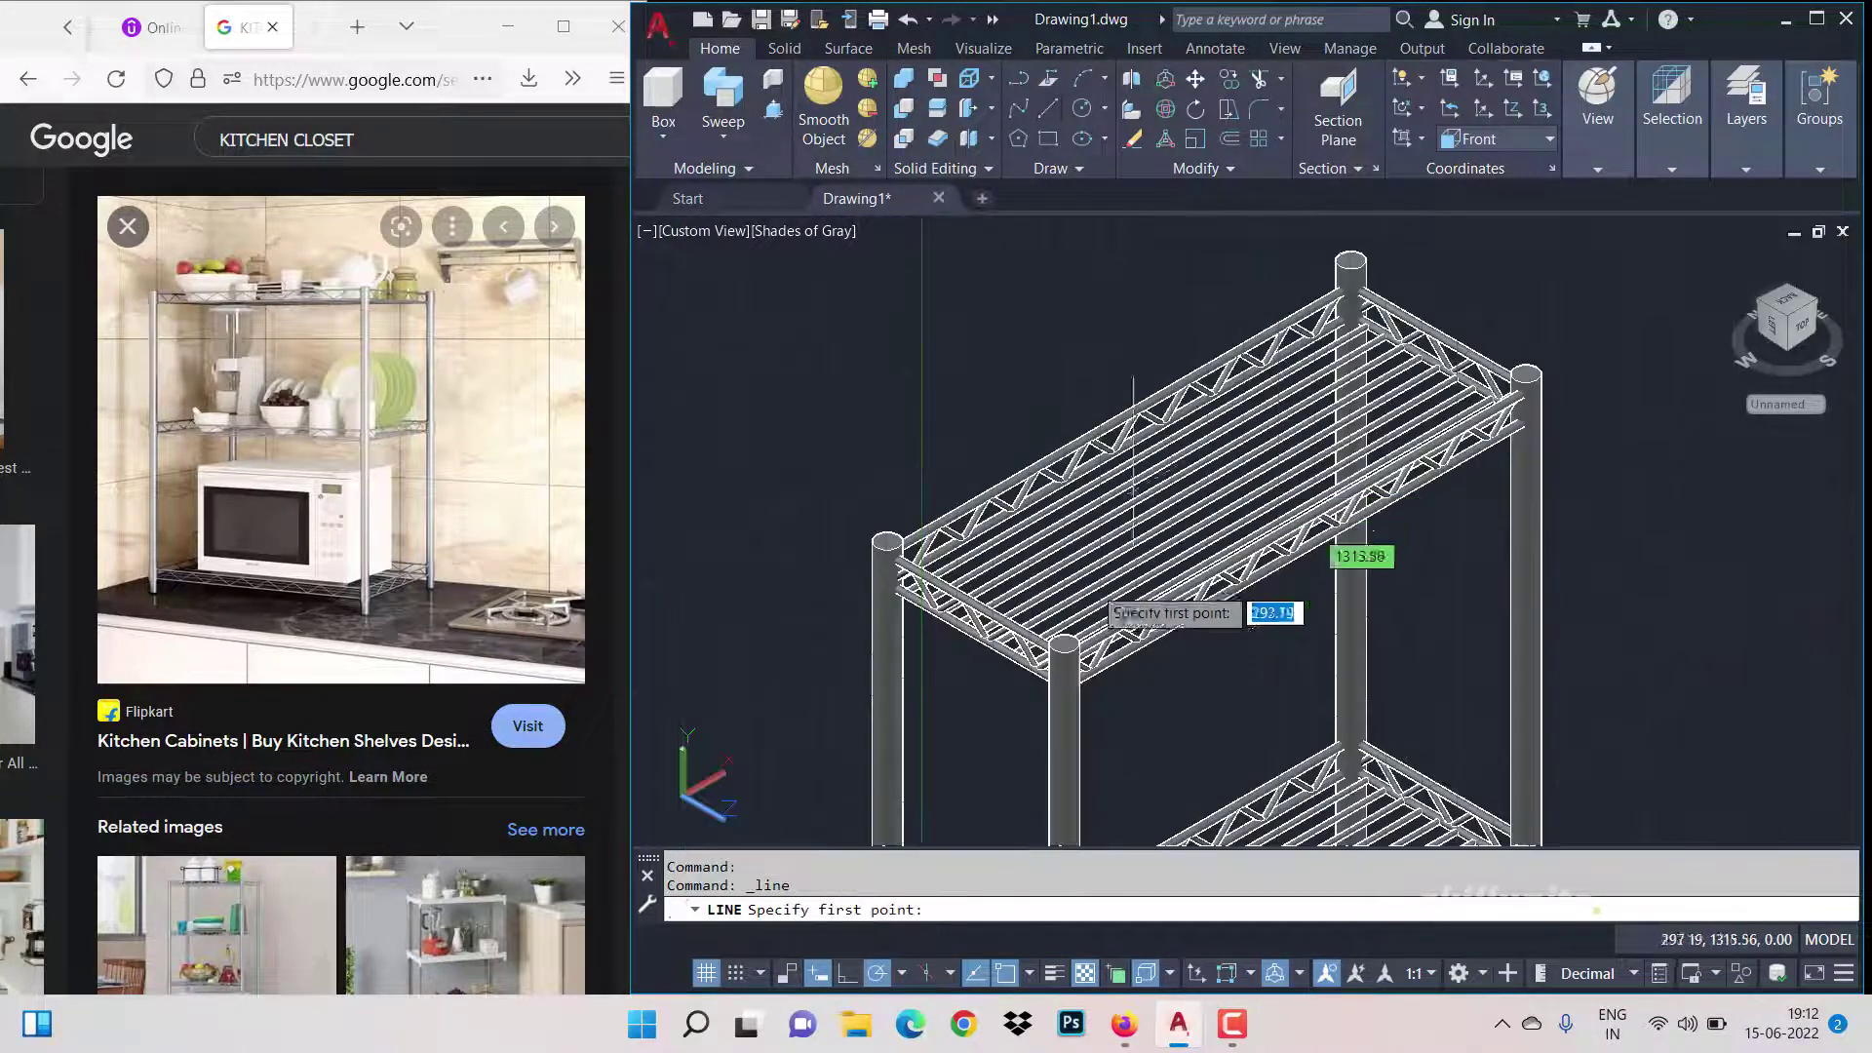
scroll(1061, 649, "up", 2)
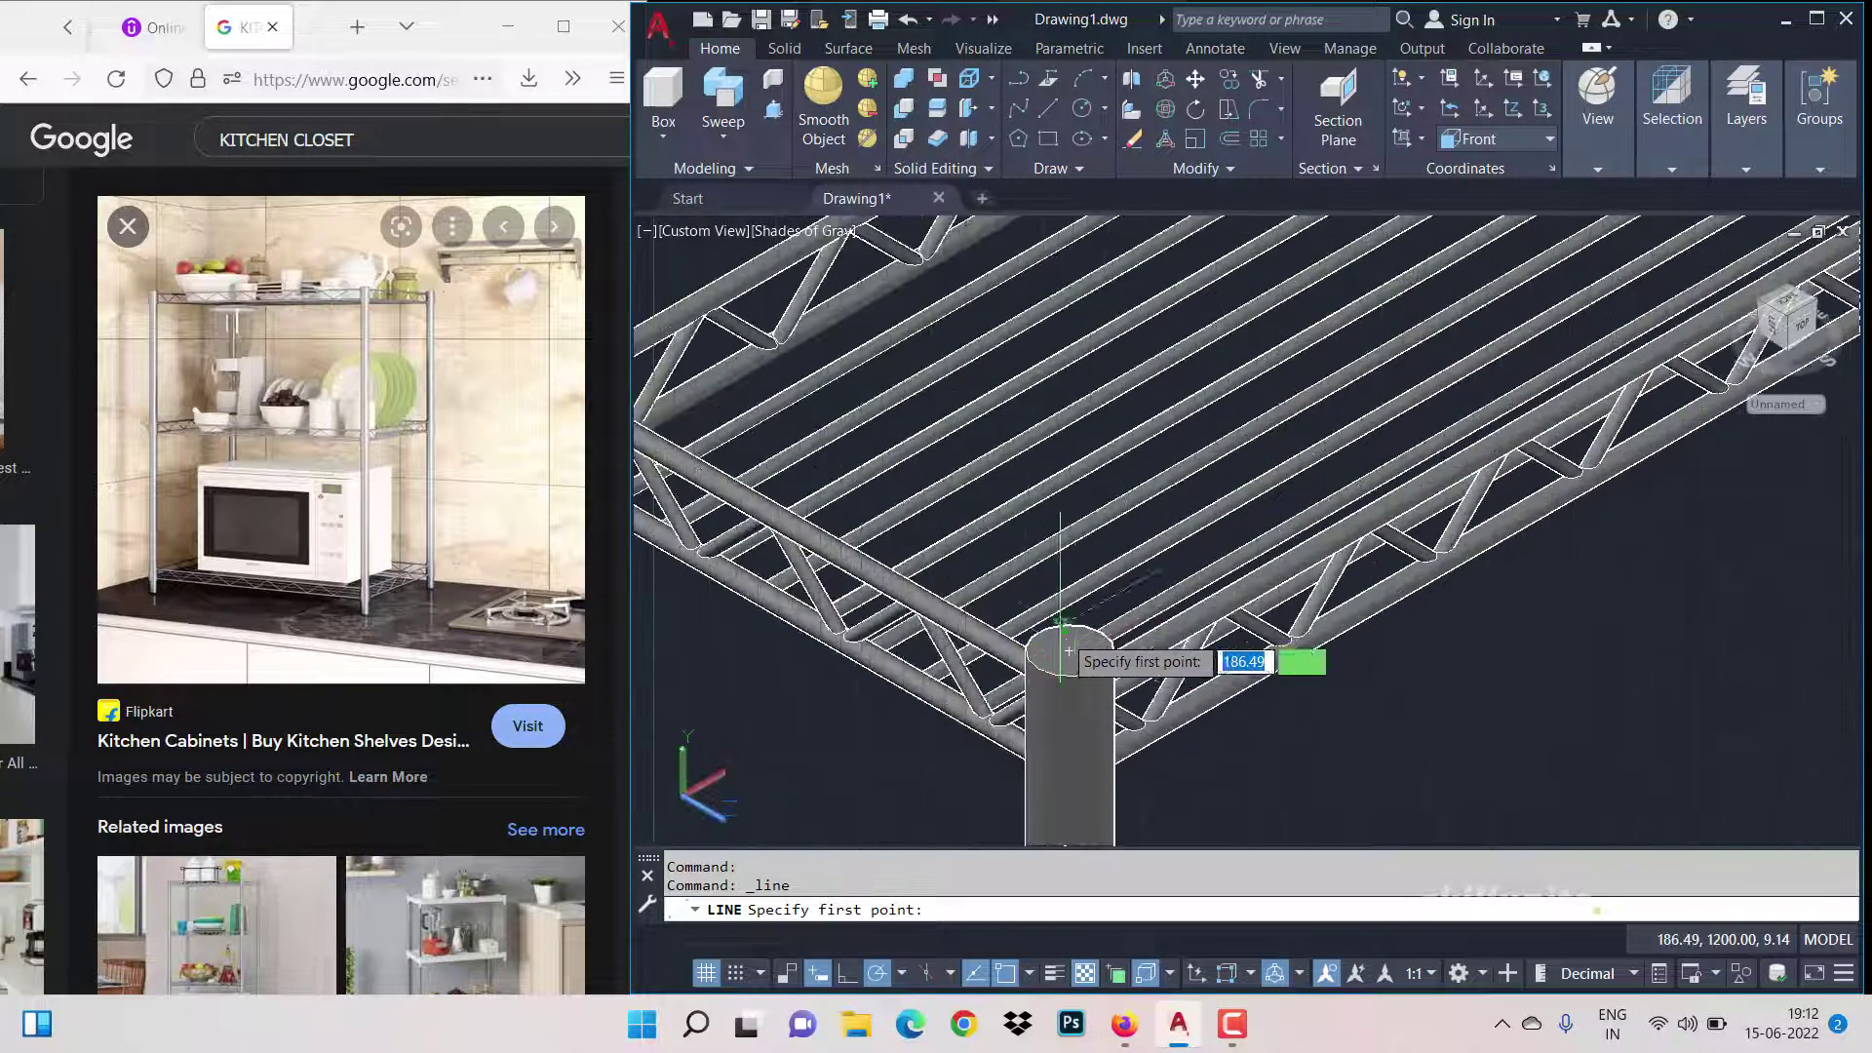
left_click(1068, 652)
scroll(1069, 651, "down", 3)
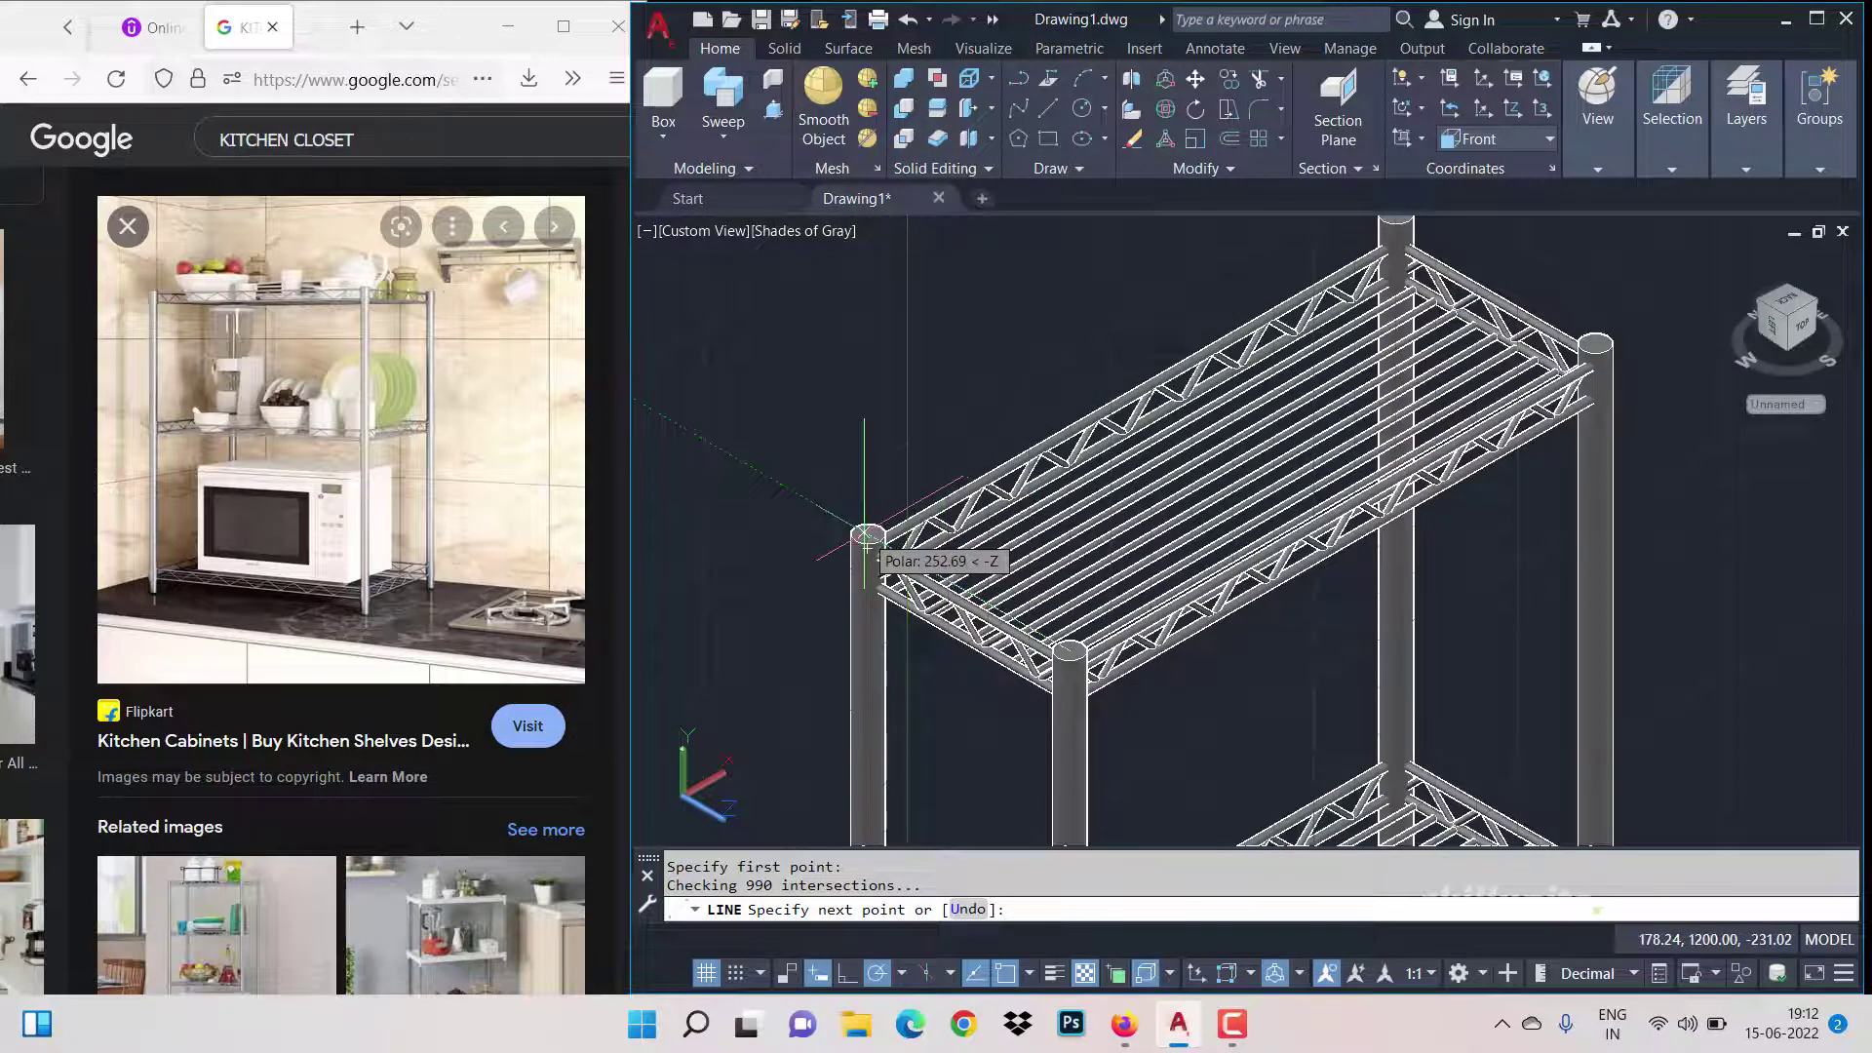
key("Escape")
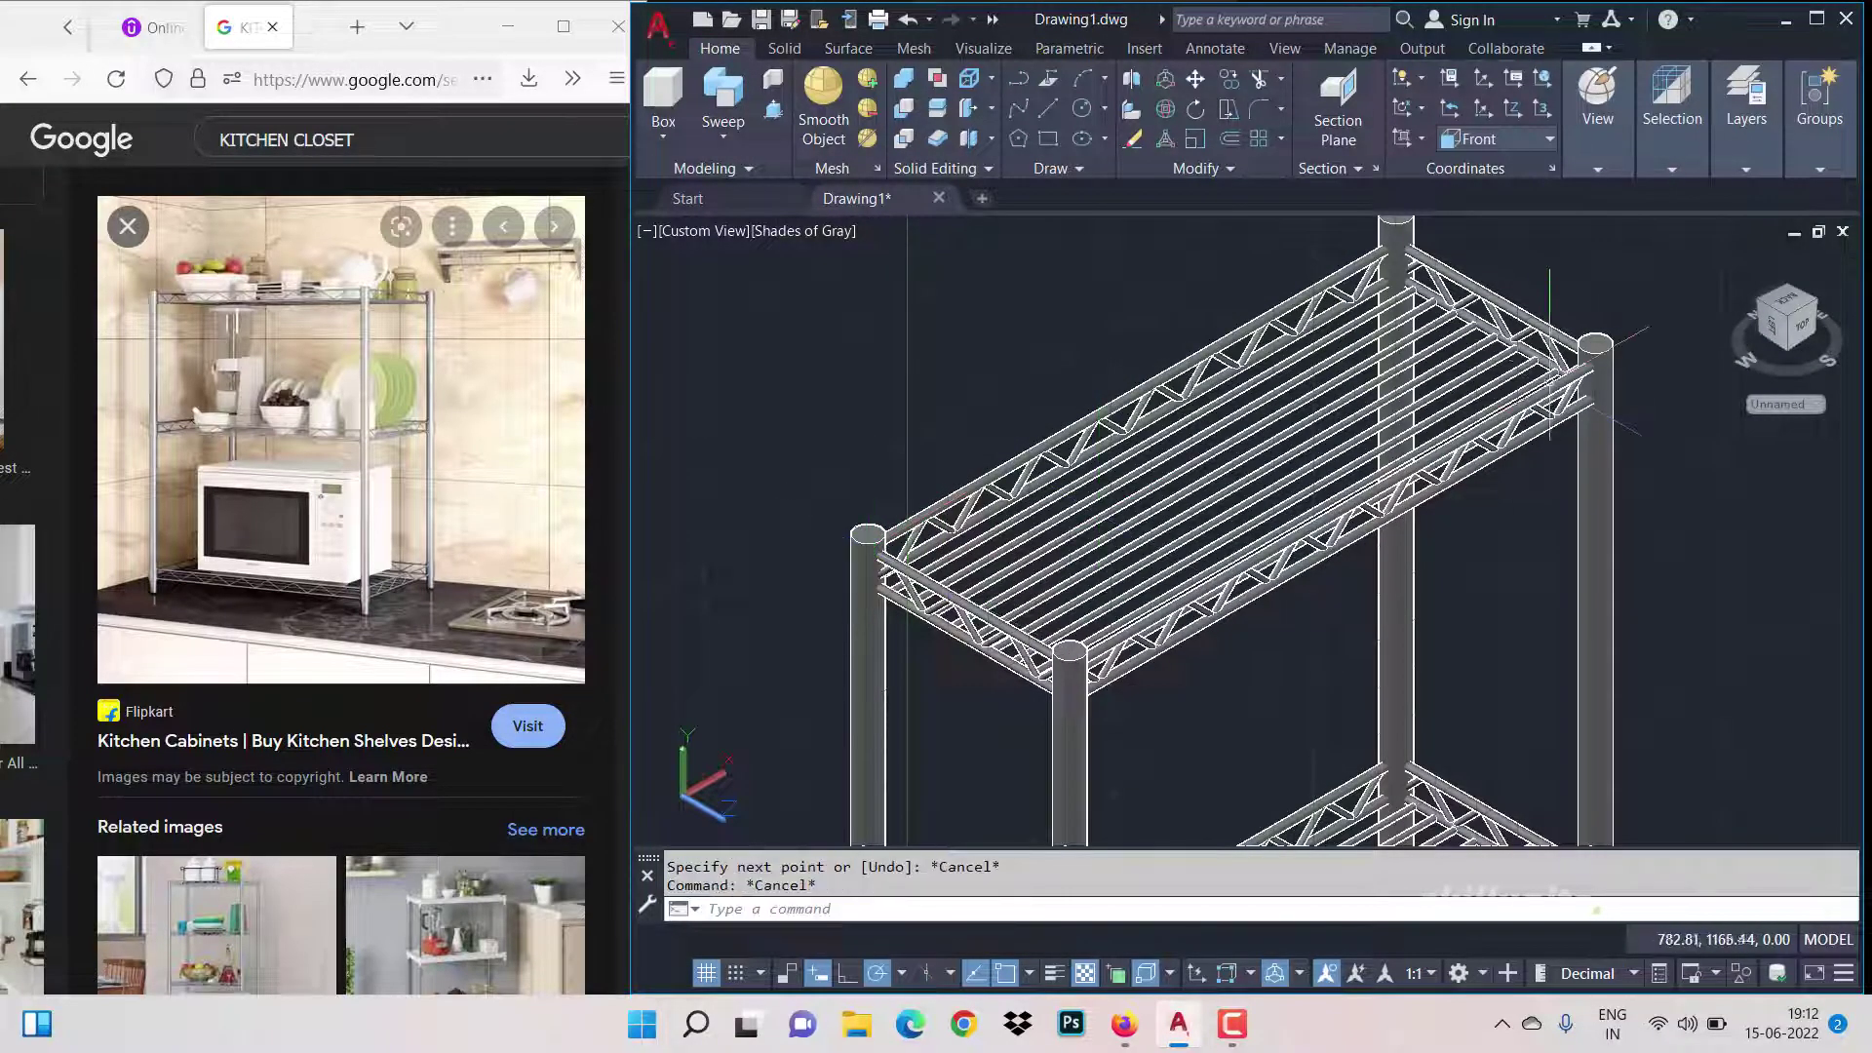
Step: Apply the preset Top view to reset the coordinate system, and return the rack to a three-dimensional view
scroll(1574, 322, "down", 3)
left_click_drag(1784, 327, 1792, 304)
left_click(1793, 305)
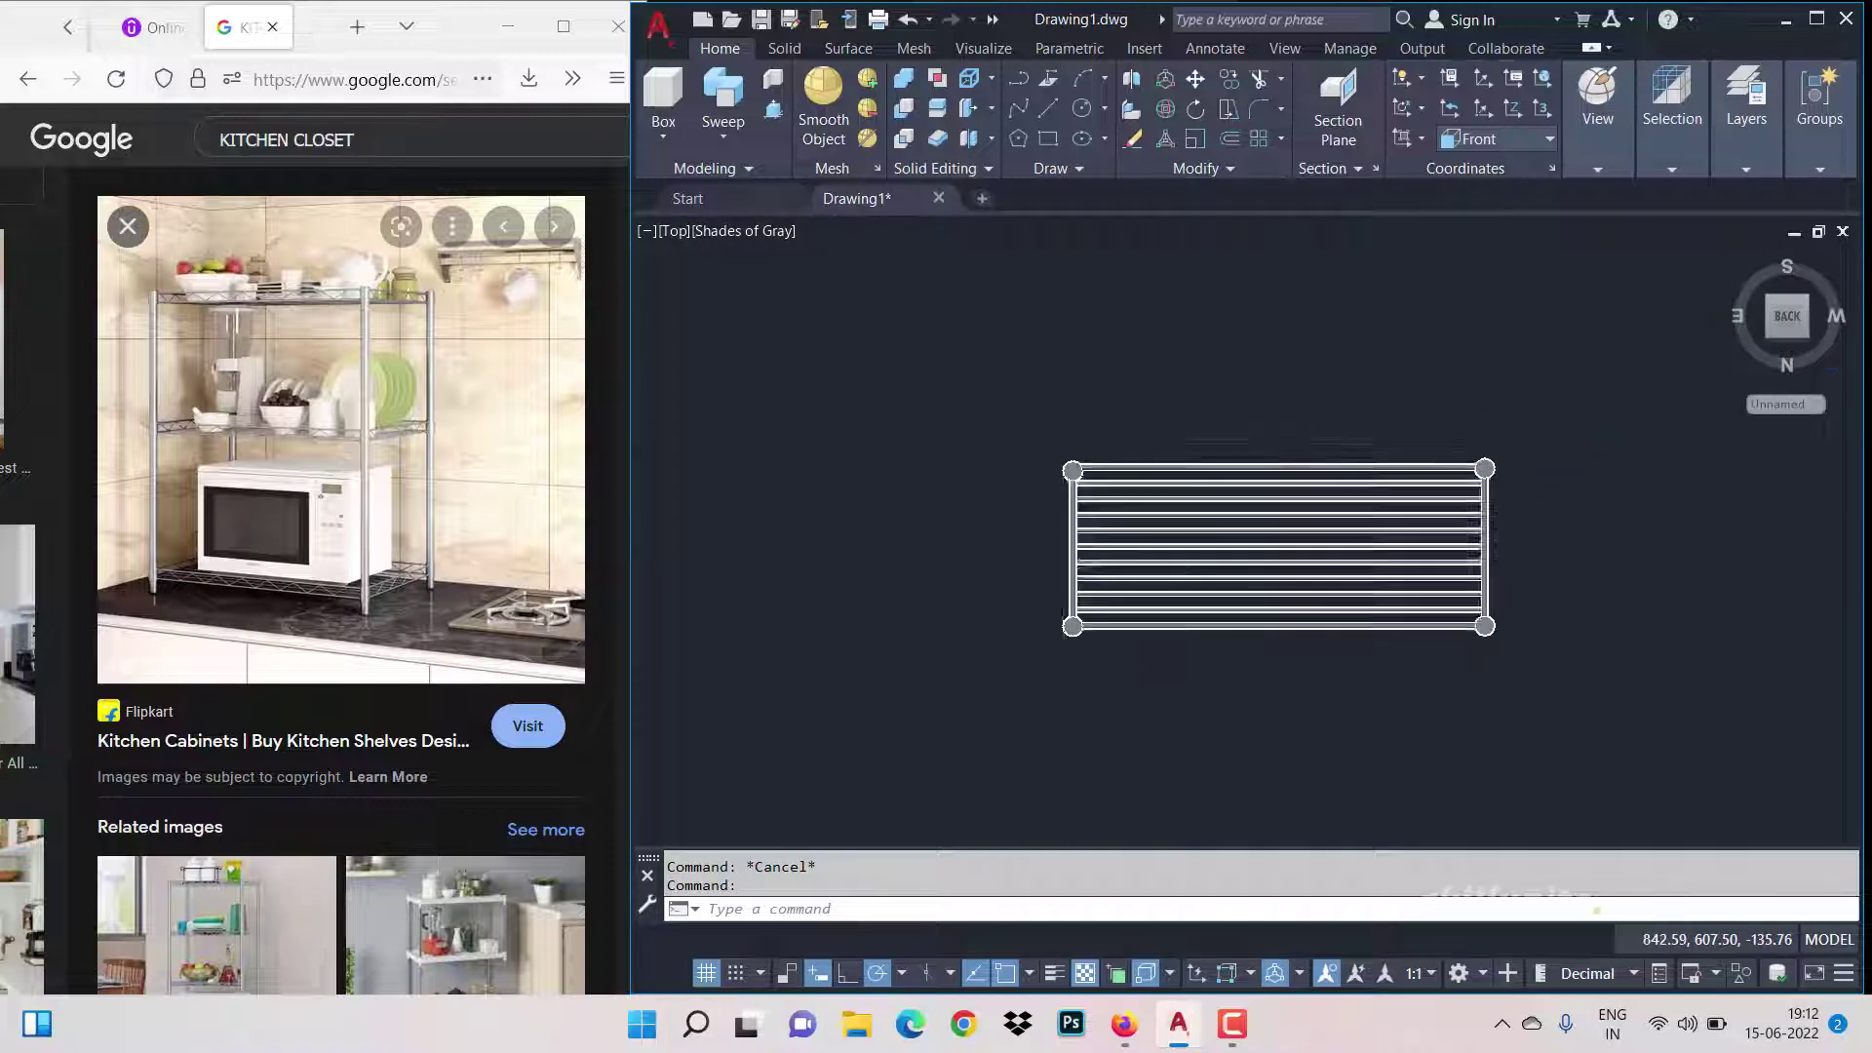
left_click(1734, 260)
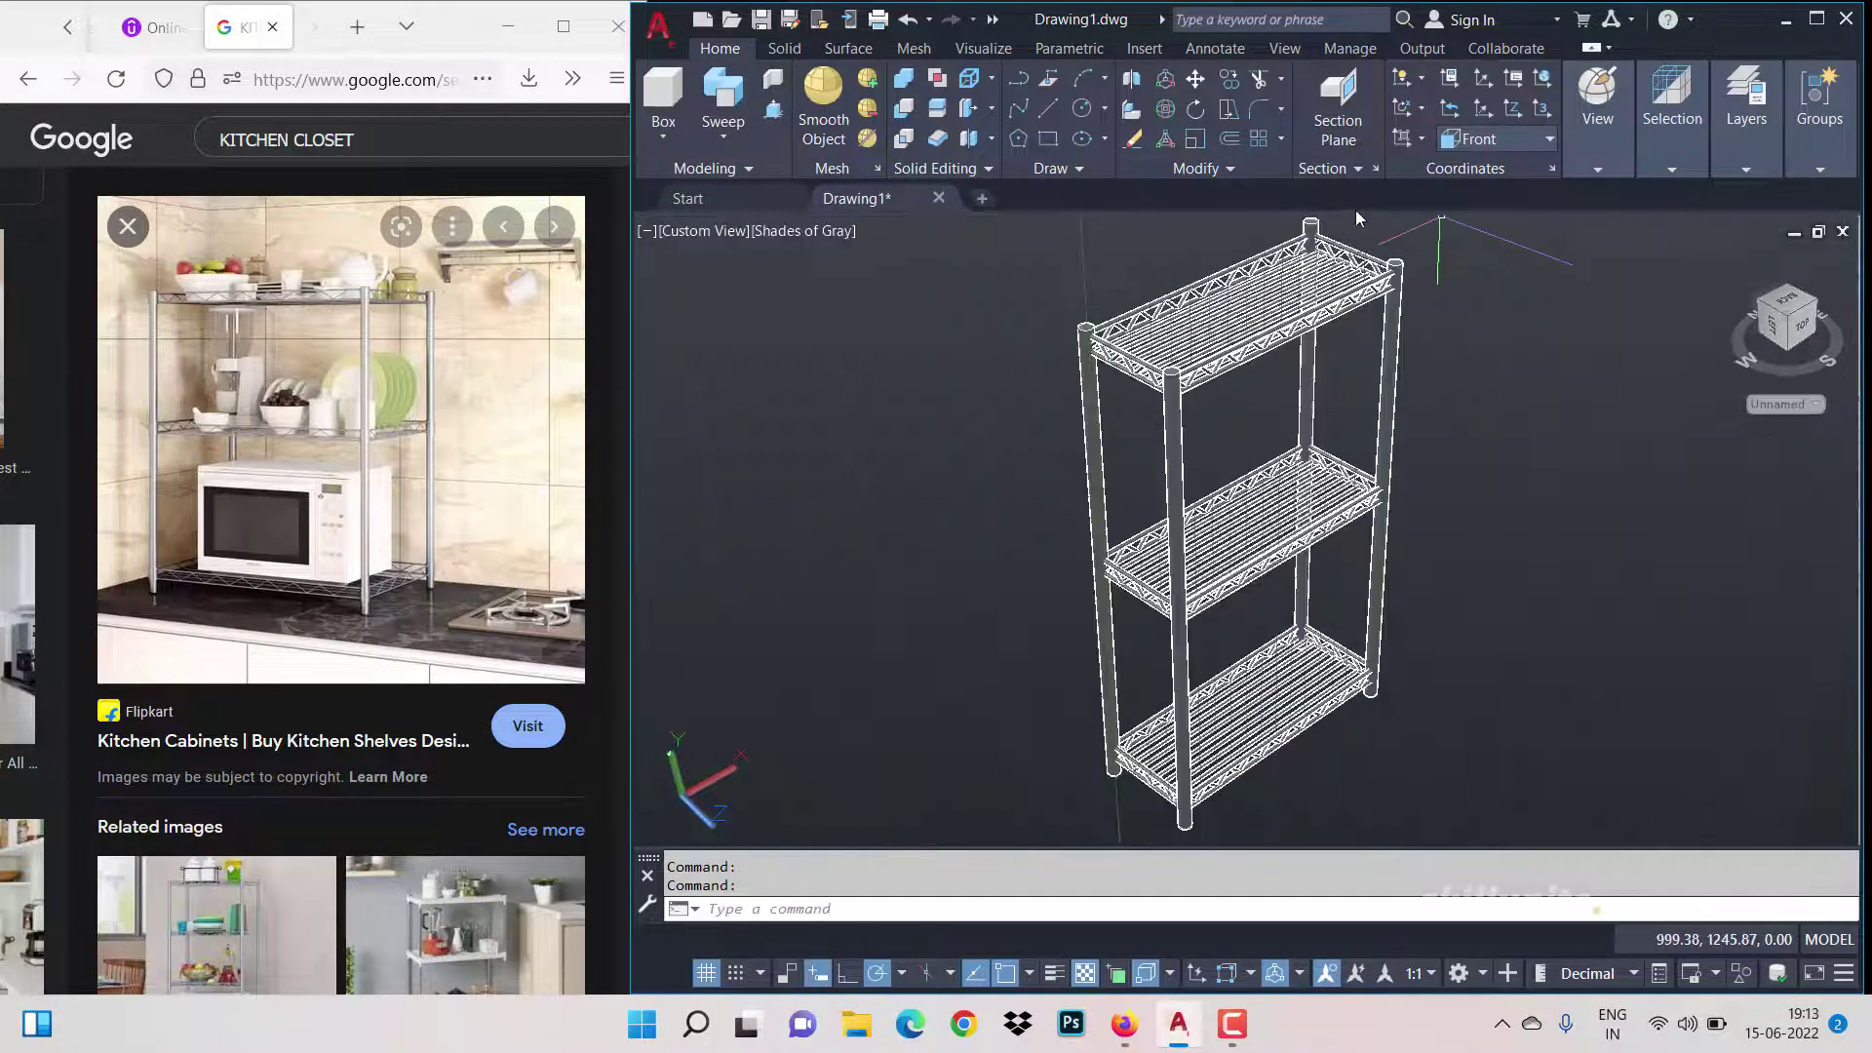
left_click(1582, 164)
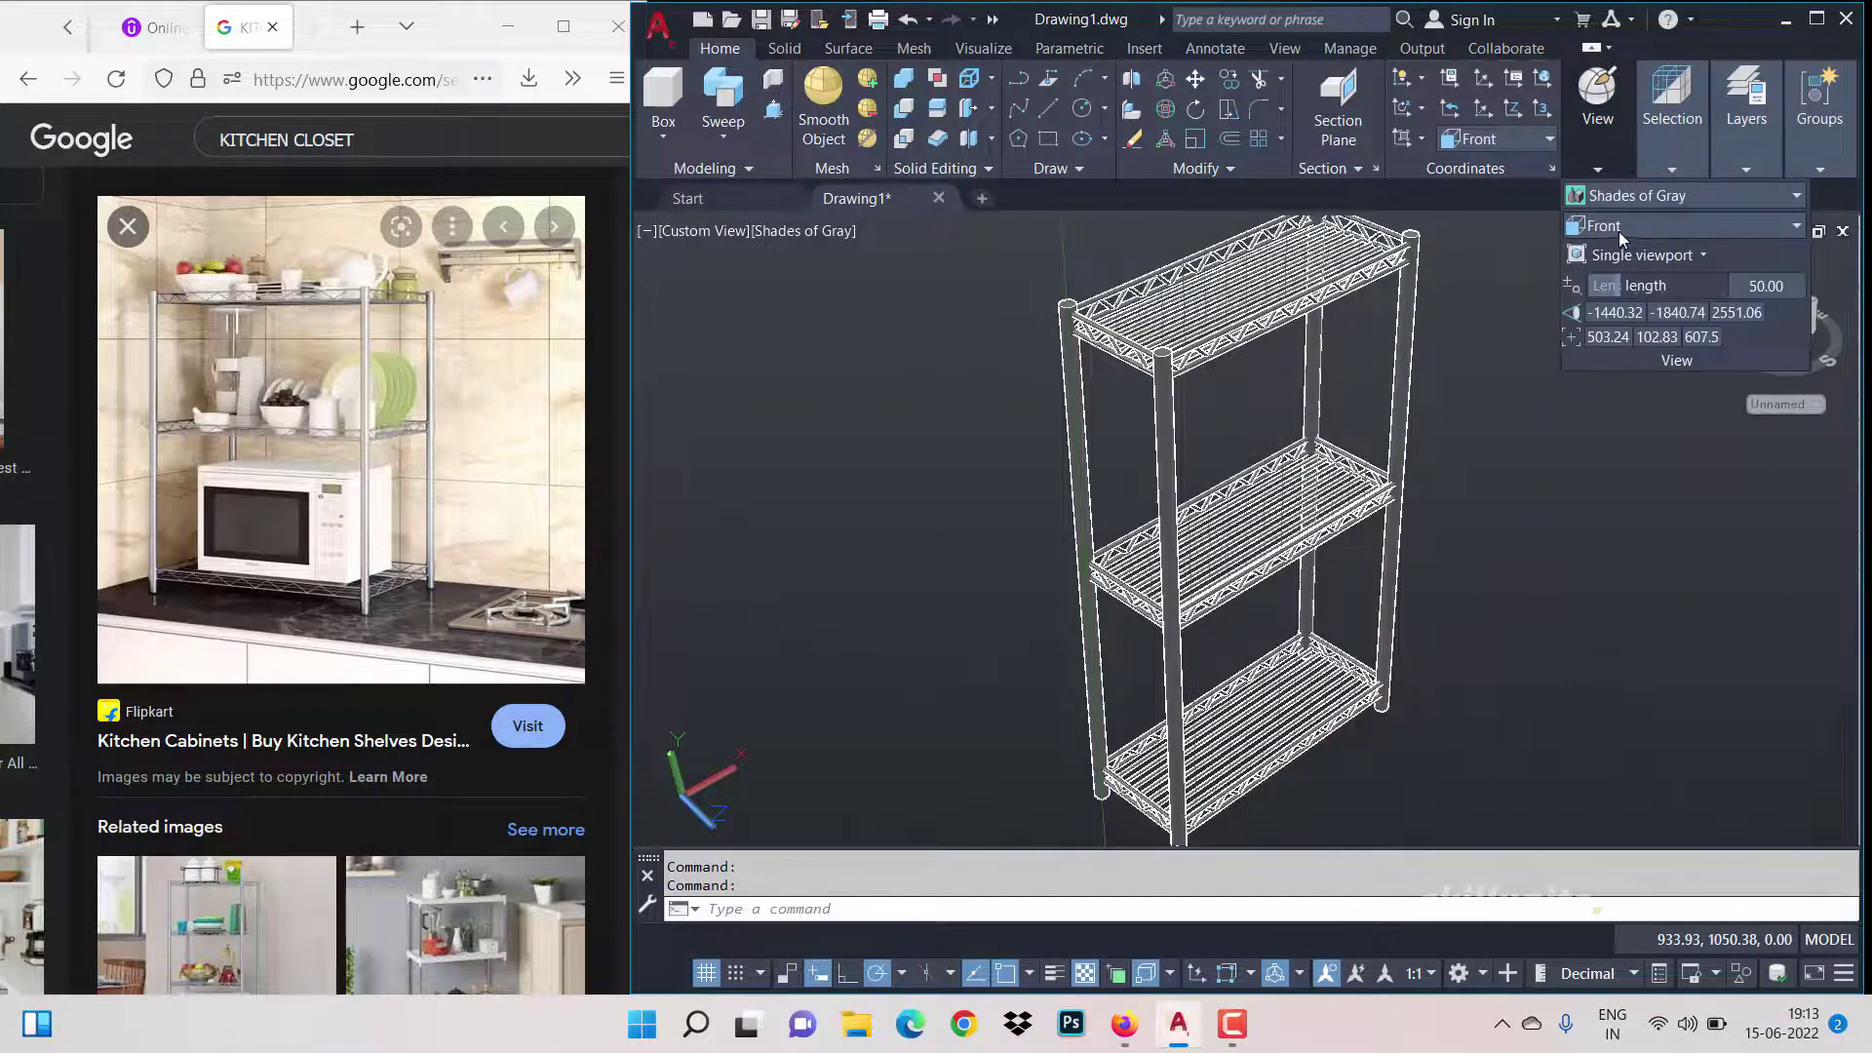
left_click(1619, 231)
left_click(1612, 249)
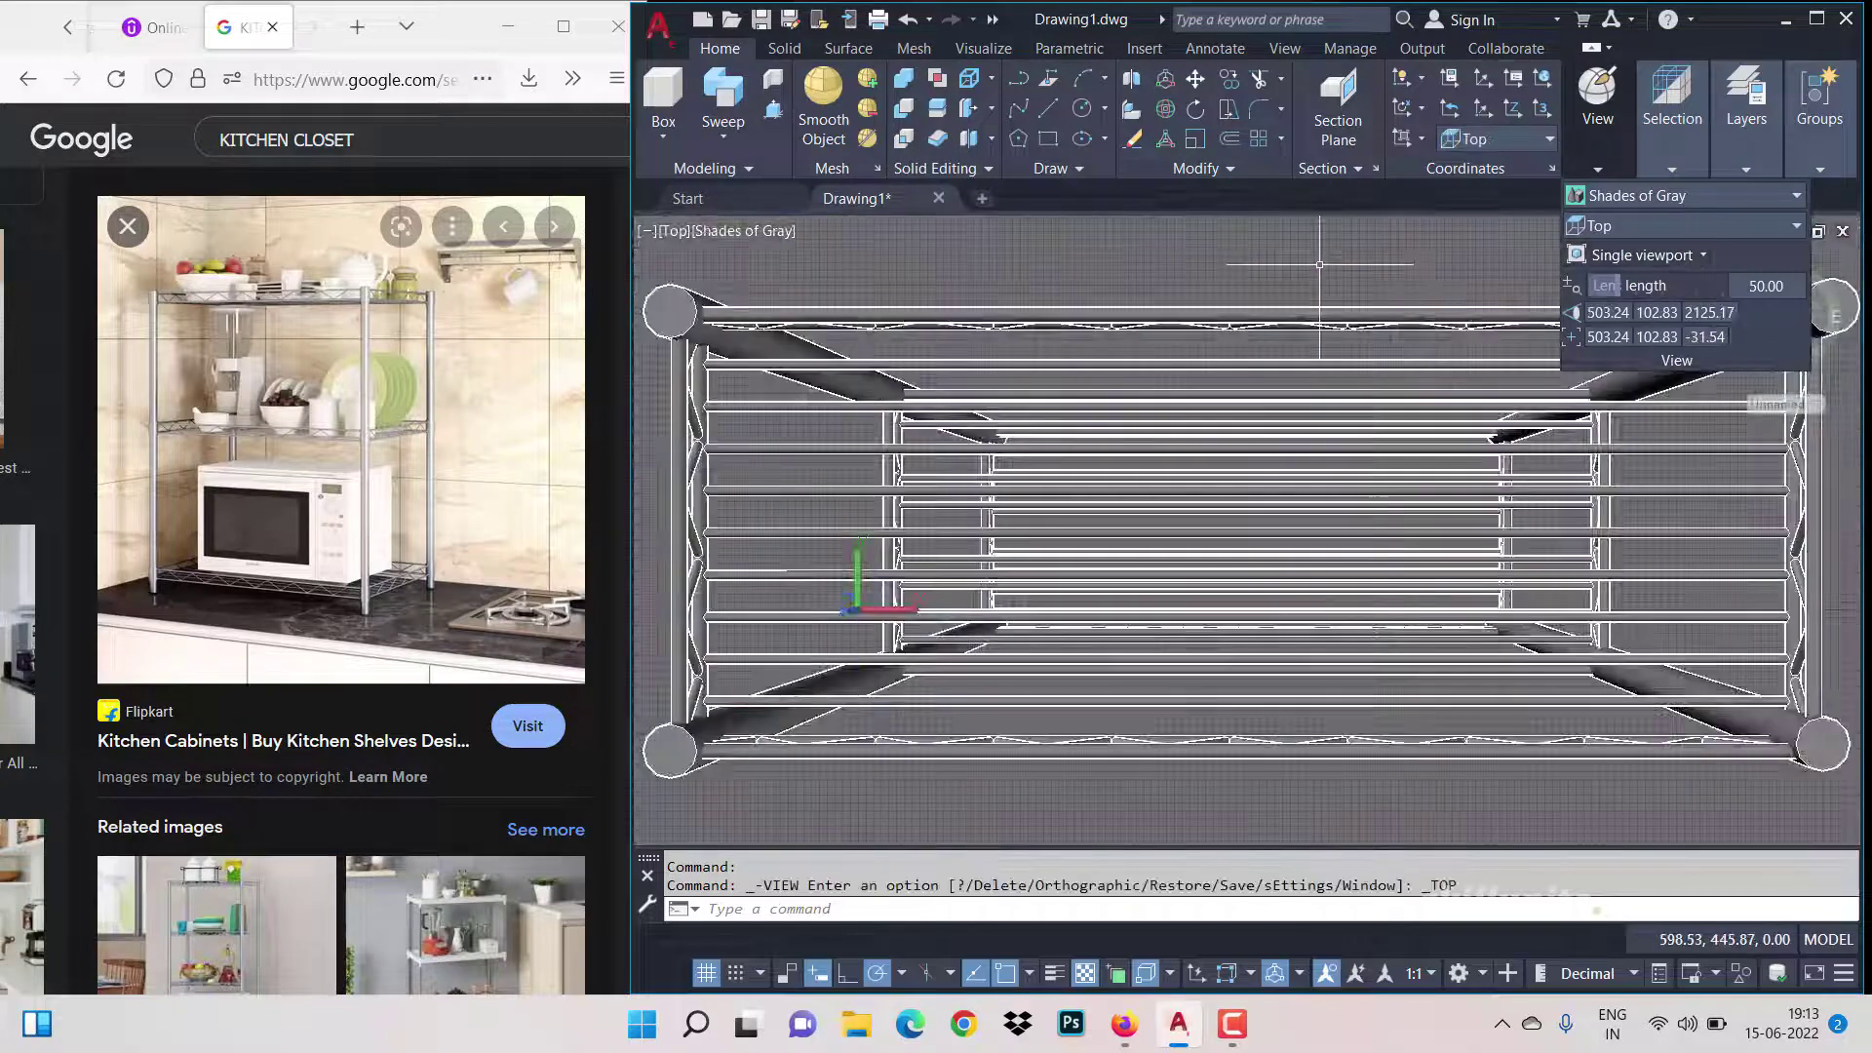
key("Escape")
left_click(1788, 349)
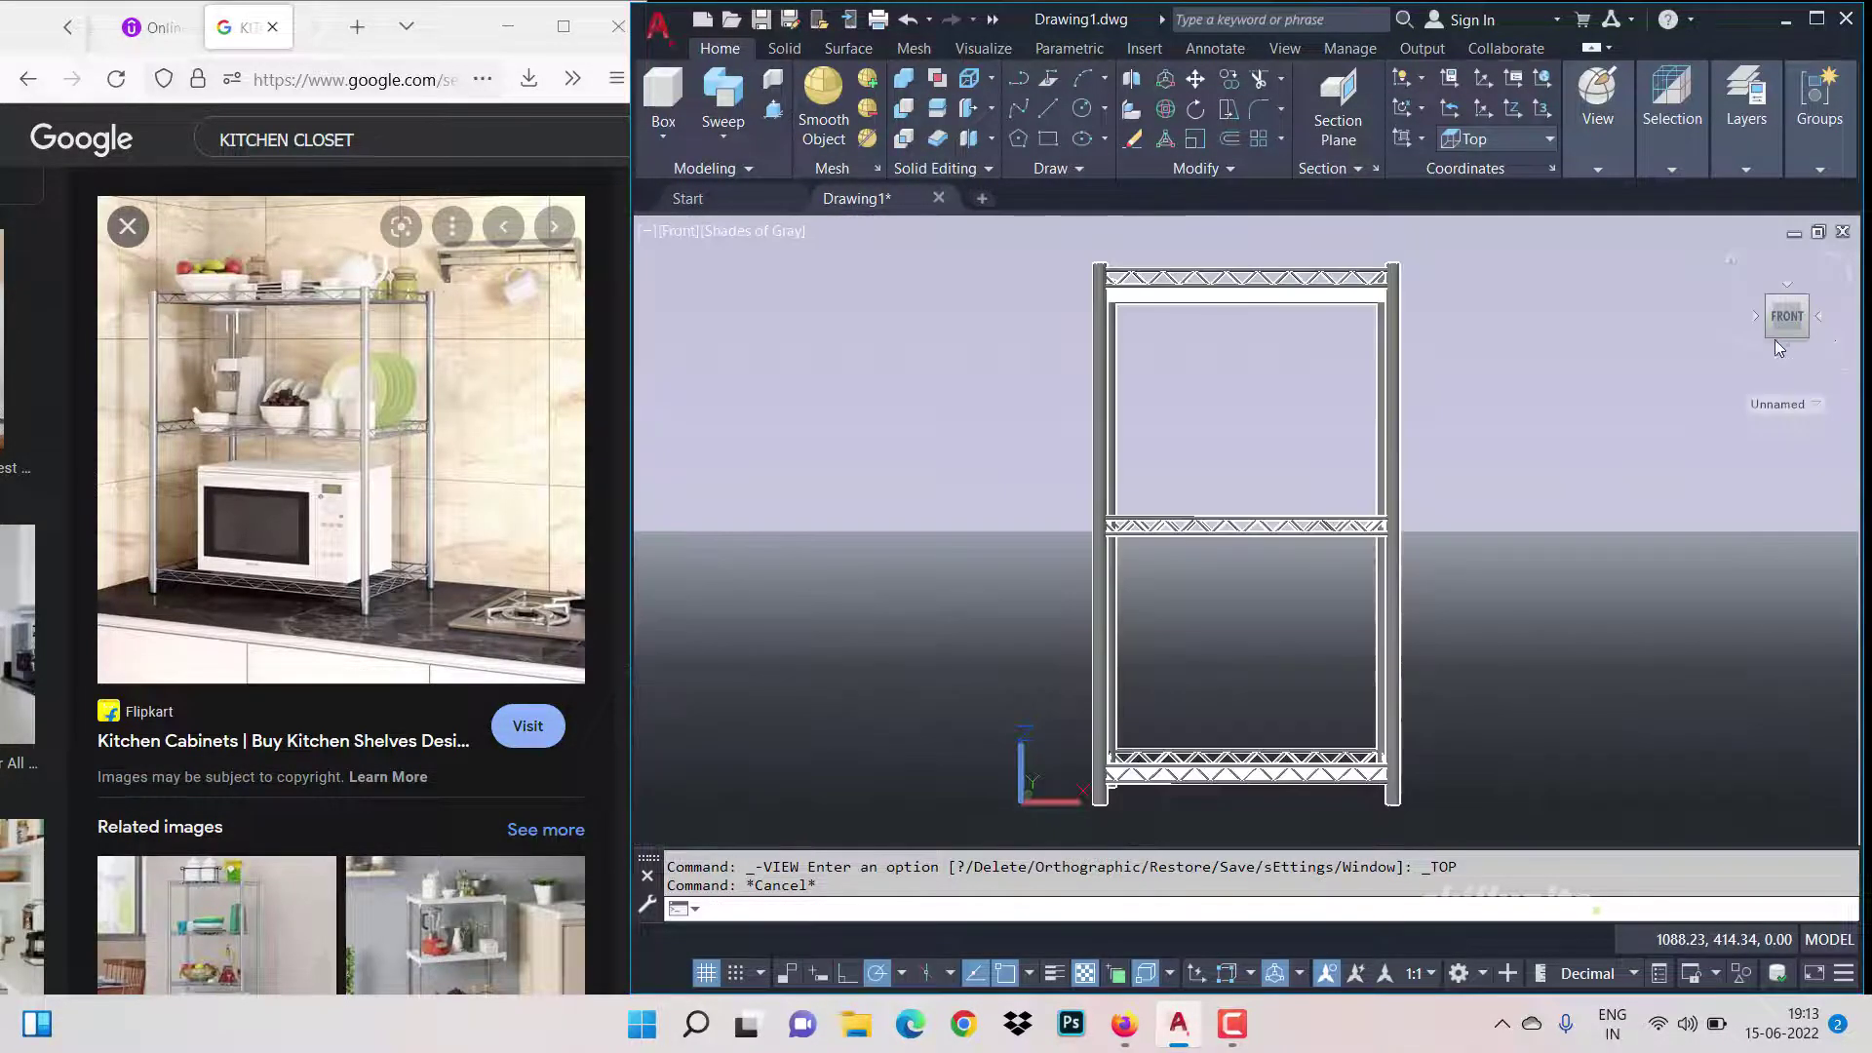
left_click(1726, 255)
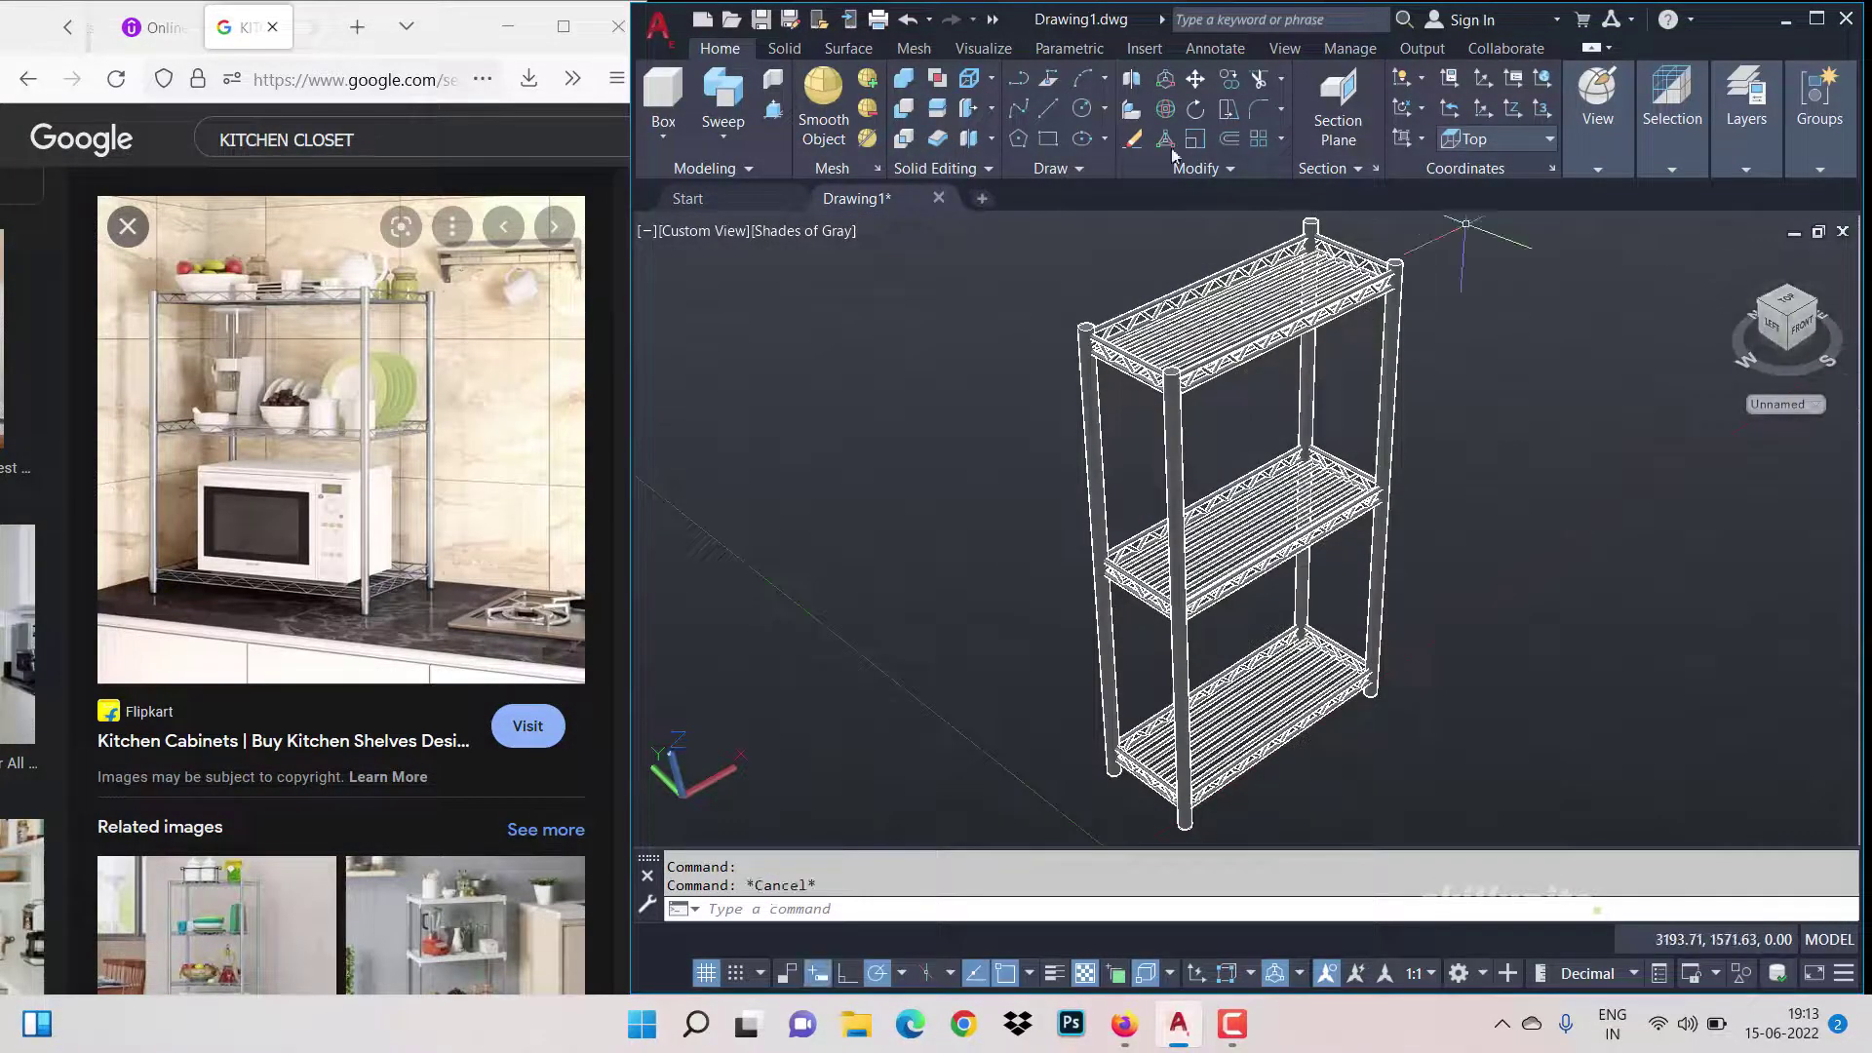
Step: Switch to parallel projection and draw a 250-unit line with ortho on from the front right leg's top centre towards the rear
scroll(1385, 250, "up", 2)
scroll(1377, 278, "down", 4)
scroll(1370, 294, "up", 2)
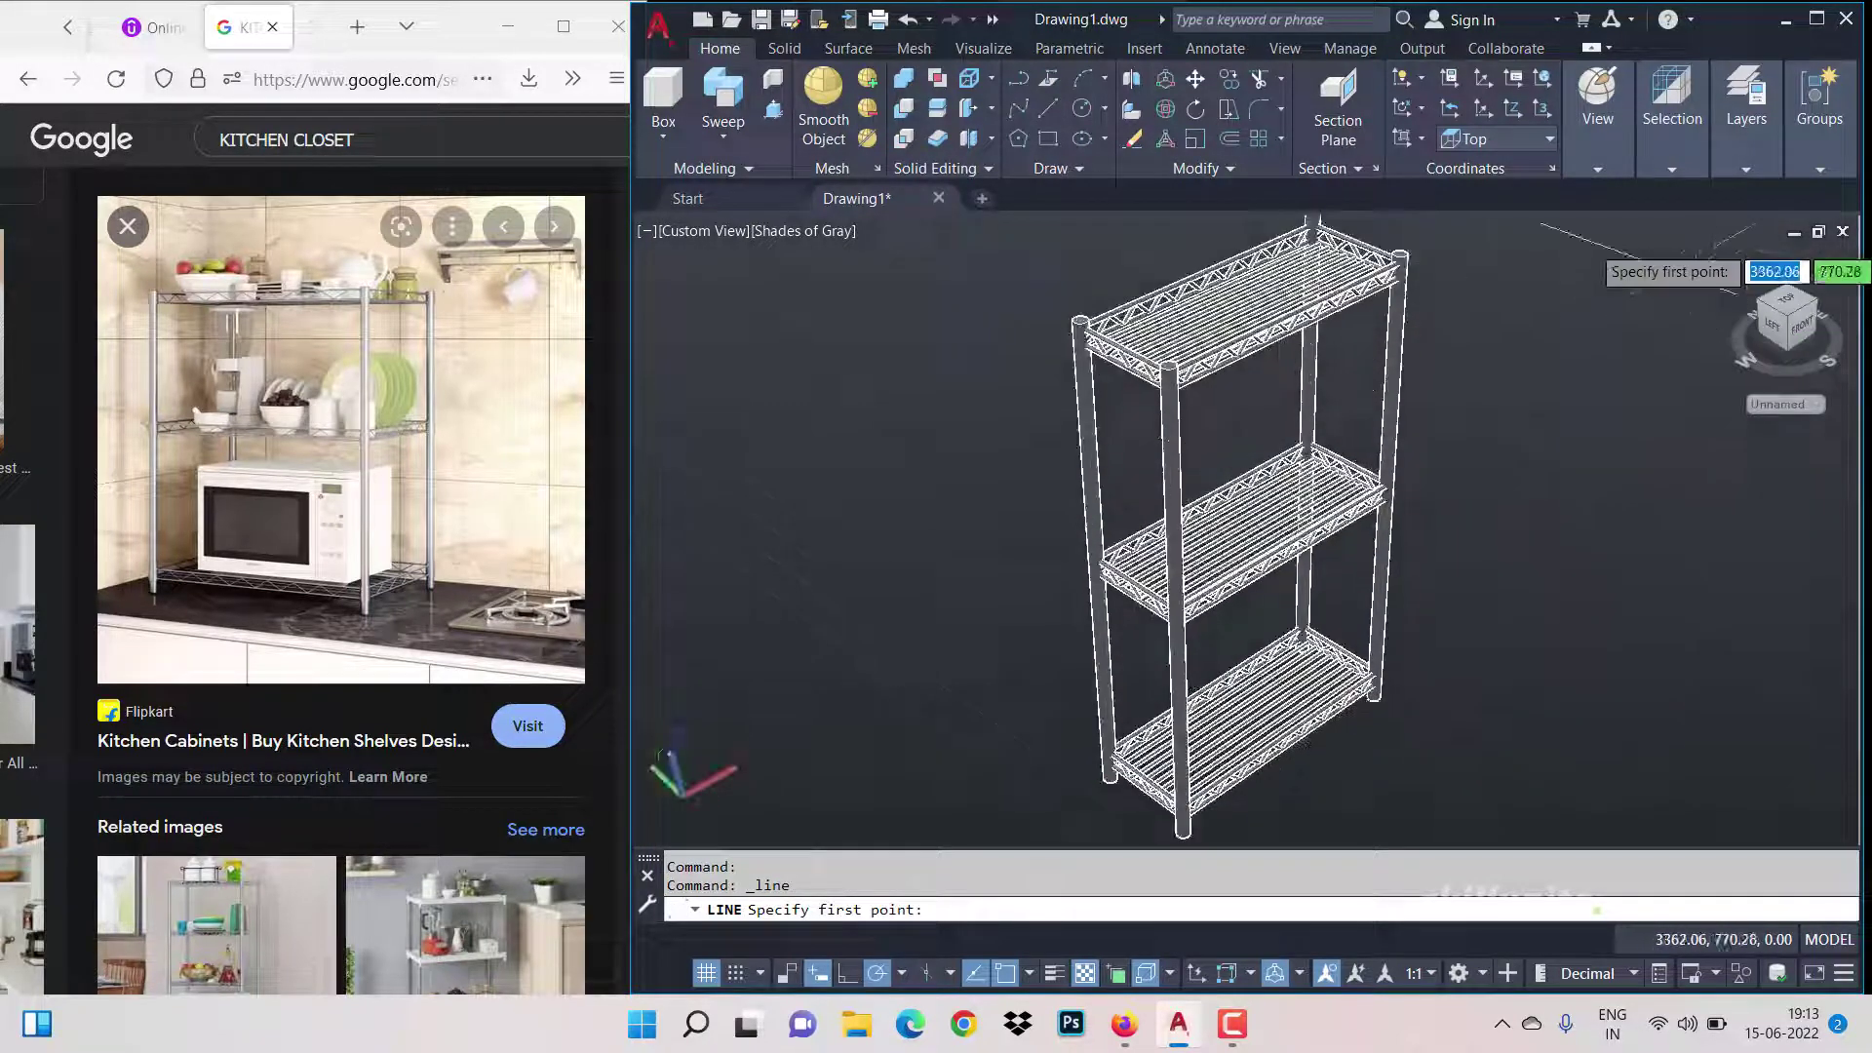
right_click(1728, 263)
left_click(1676, 312)
scroll(1521, 327, "down", 4)
scroll(1497, 275, "up", 7)
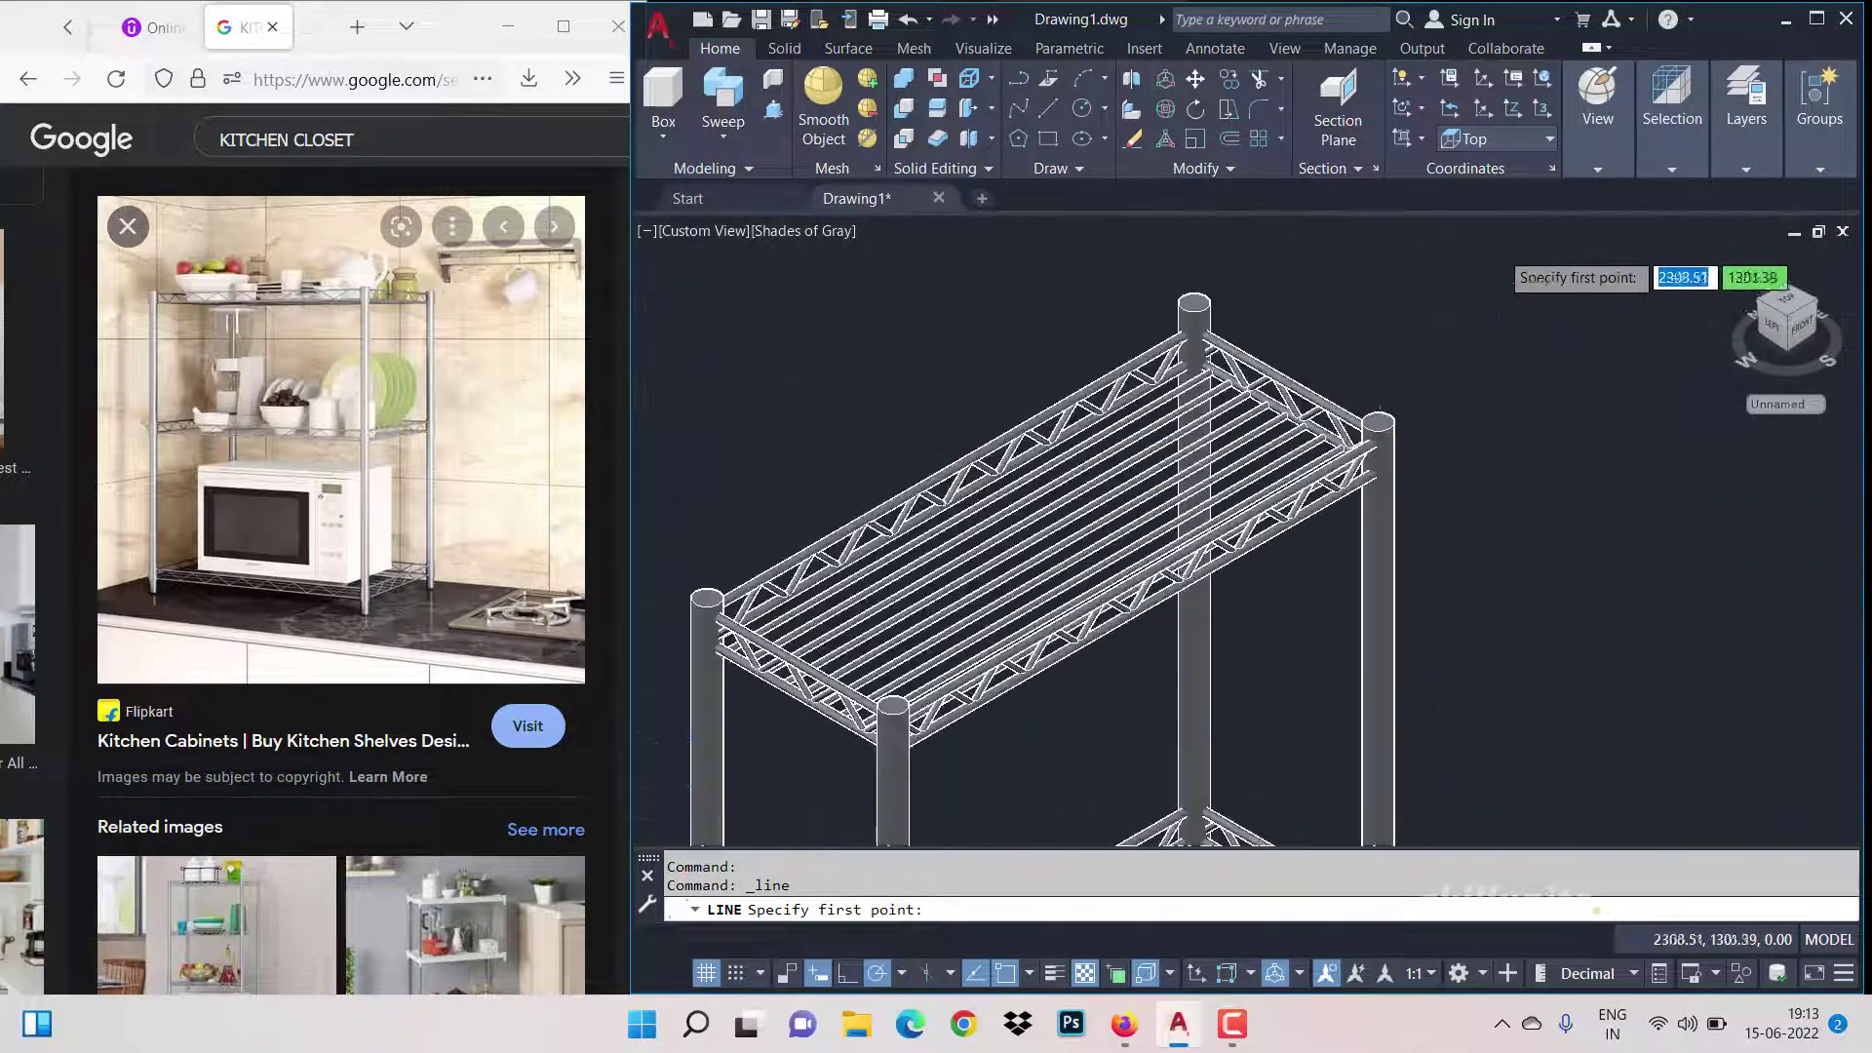
left_click(1378, 421)
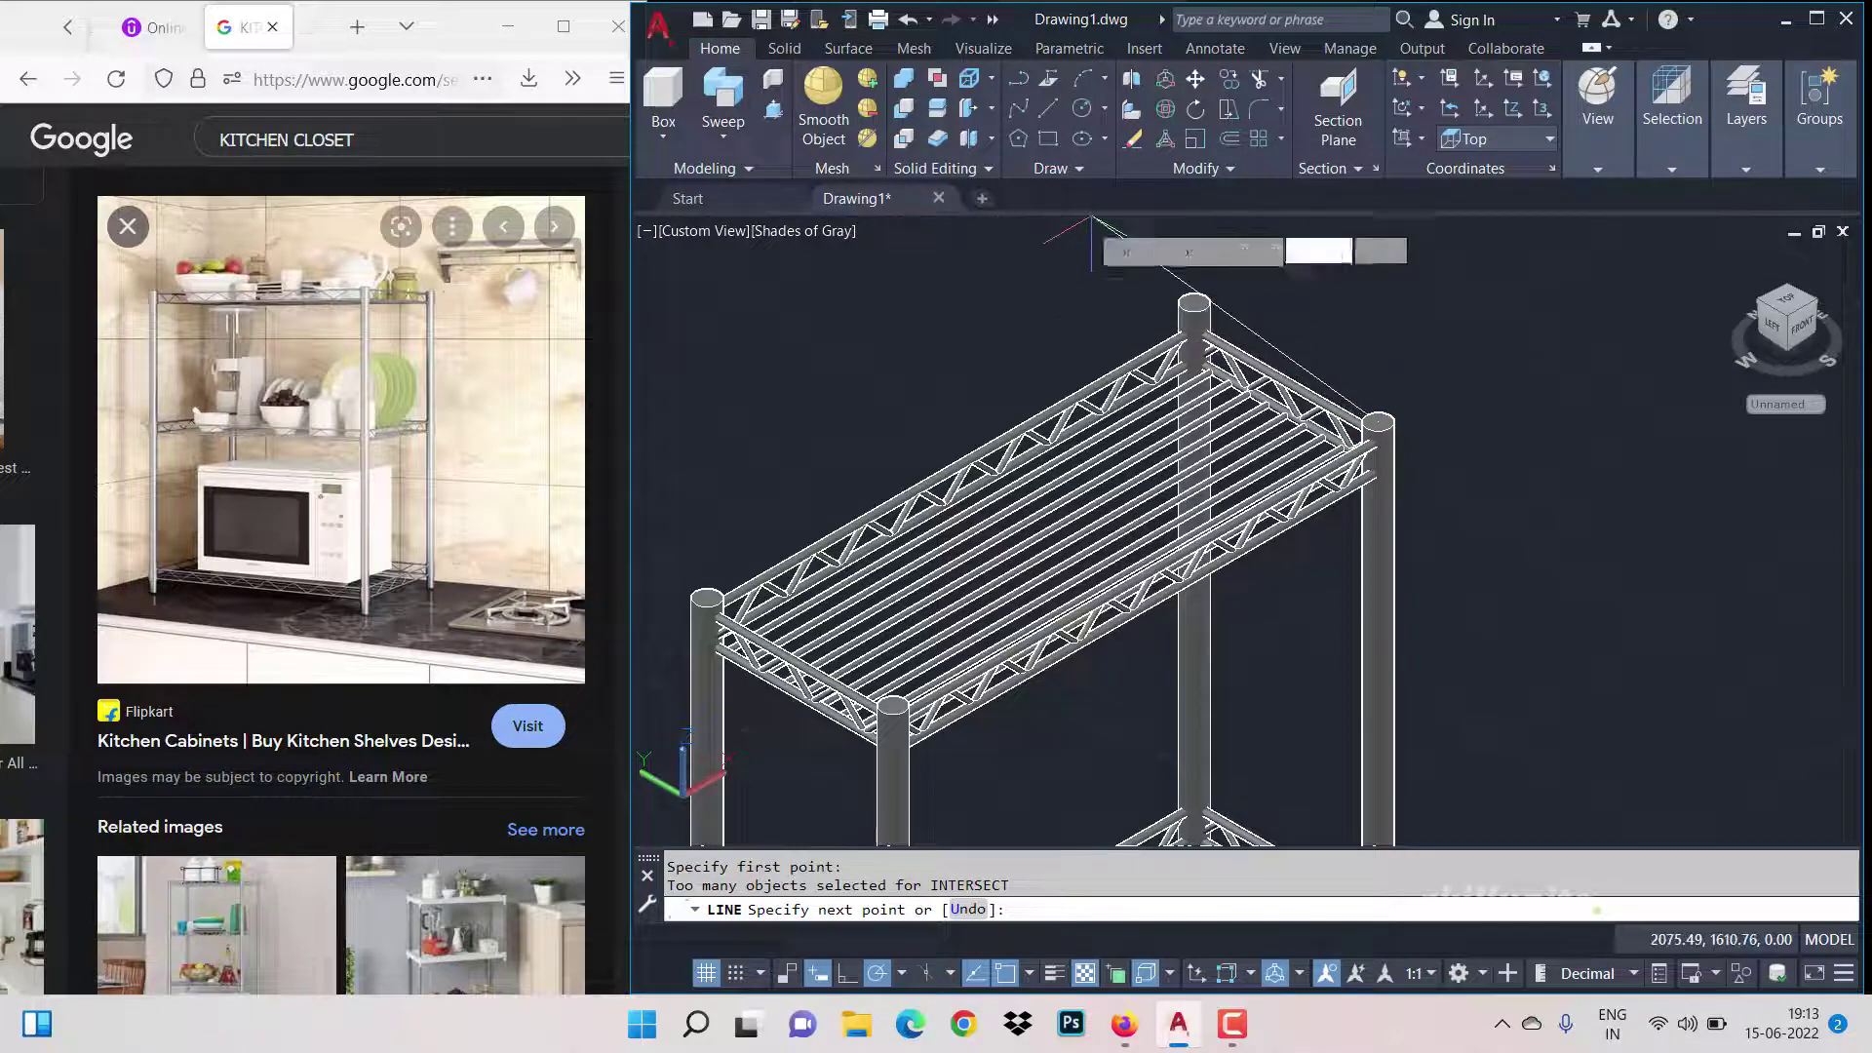
key("F8")
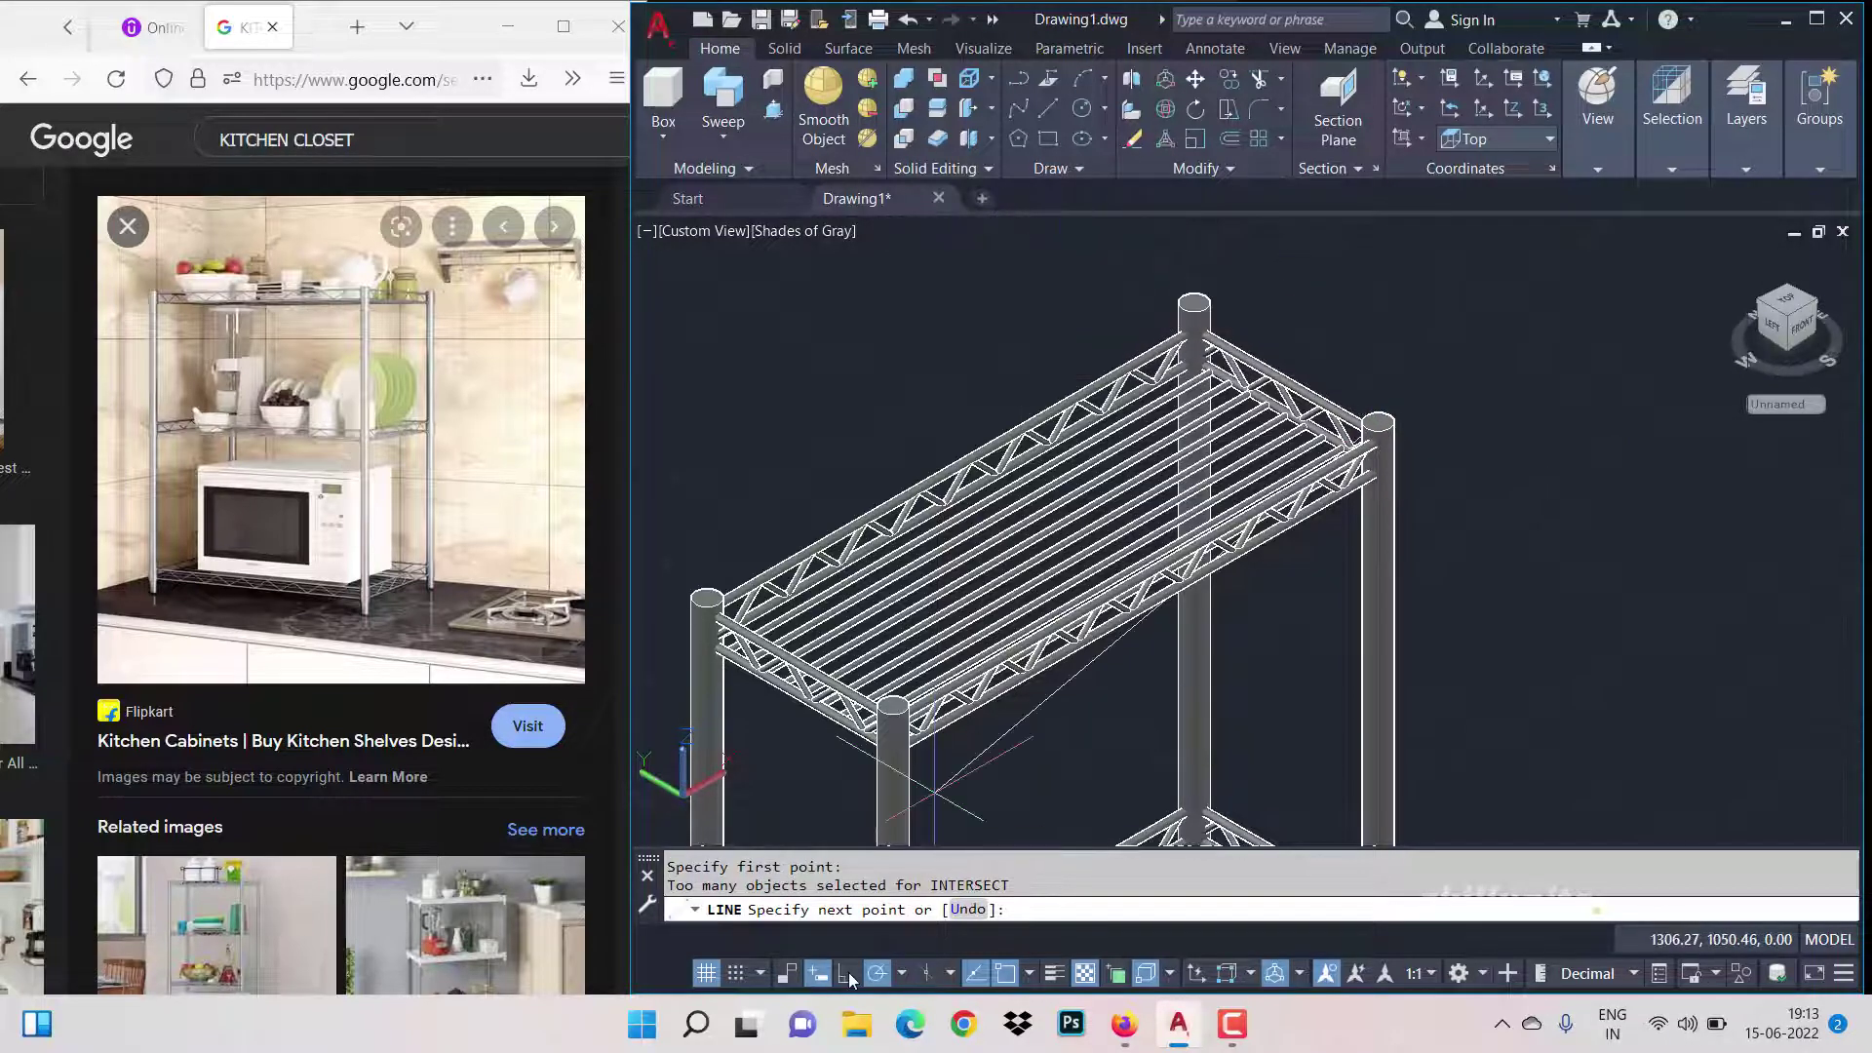
key("Return")
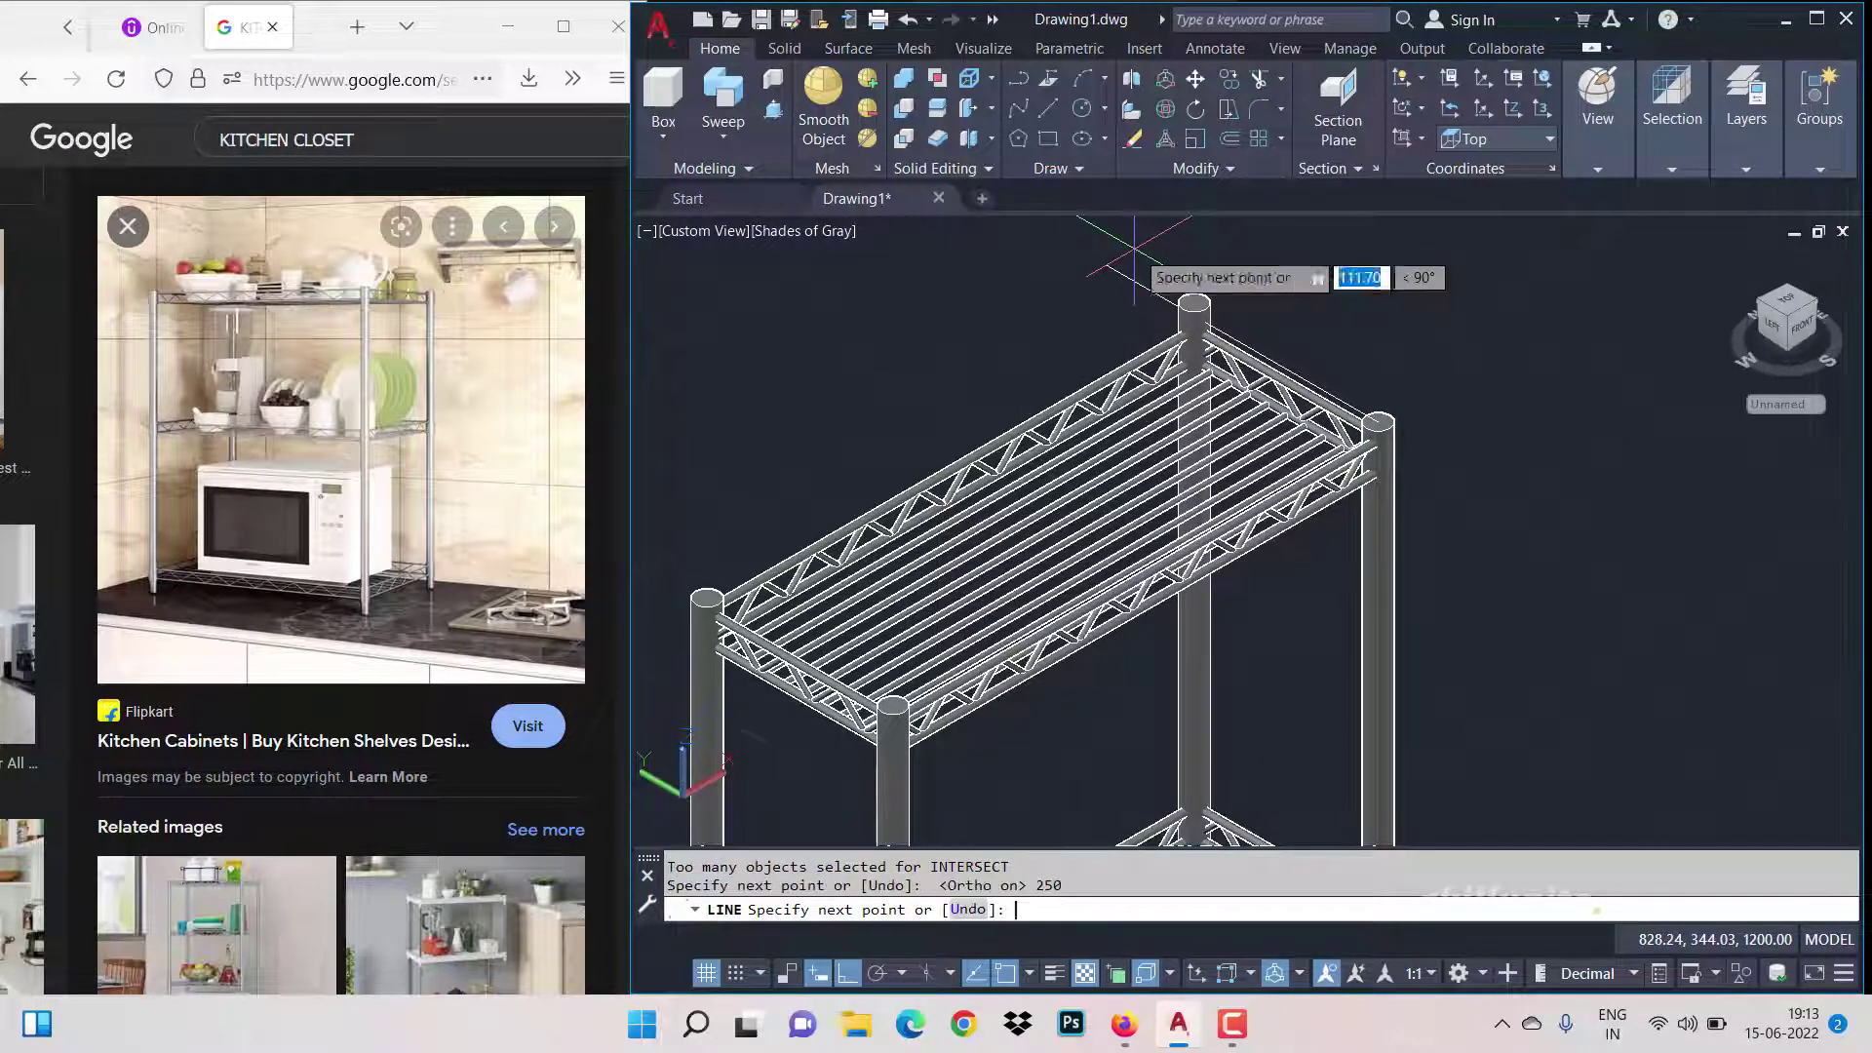
key("Return")
Step: Try to move the rear right leg by its top centre onto the rear end of the 250-unit line
left_click(1196, 303)
type("m")
key("Return")
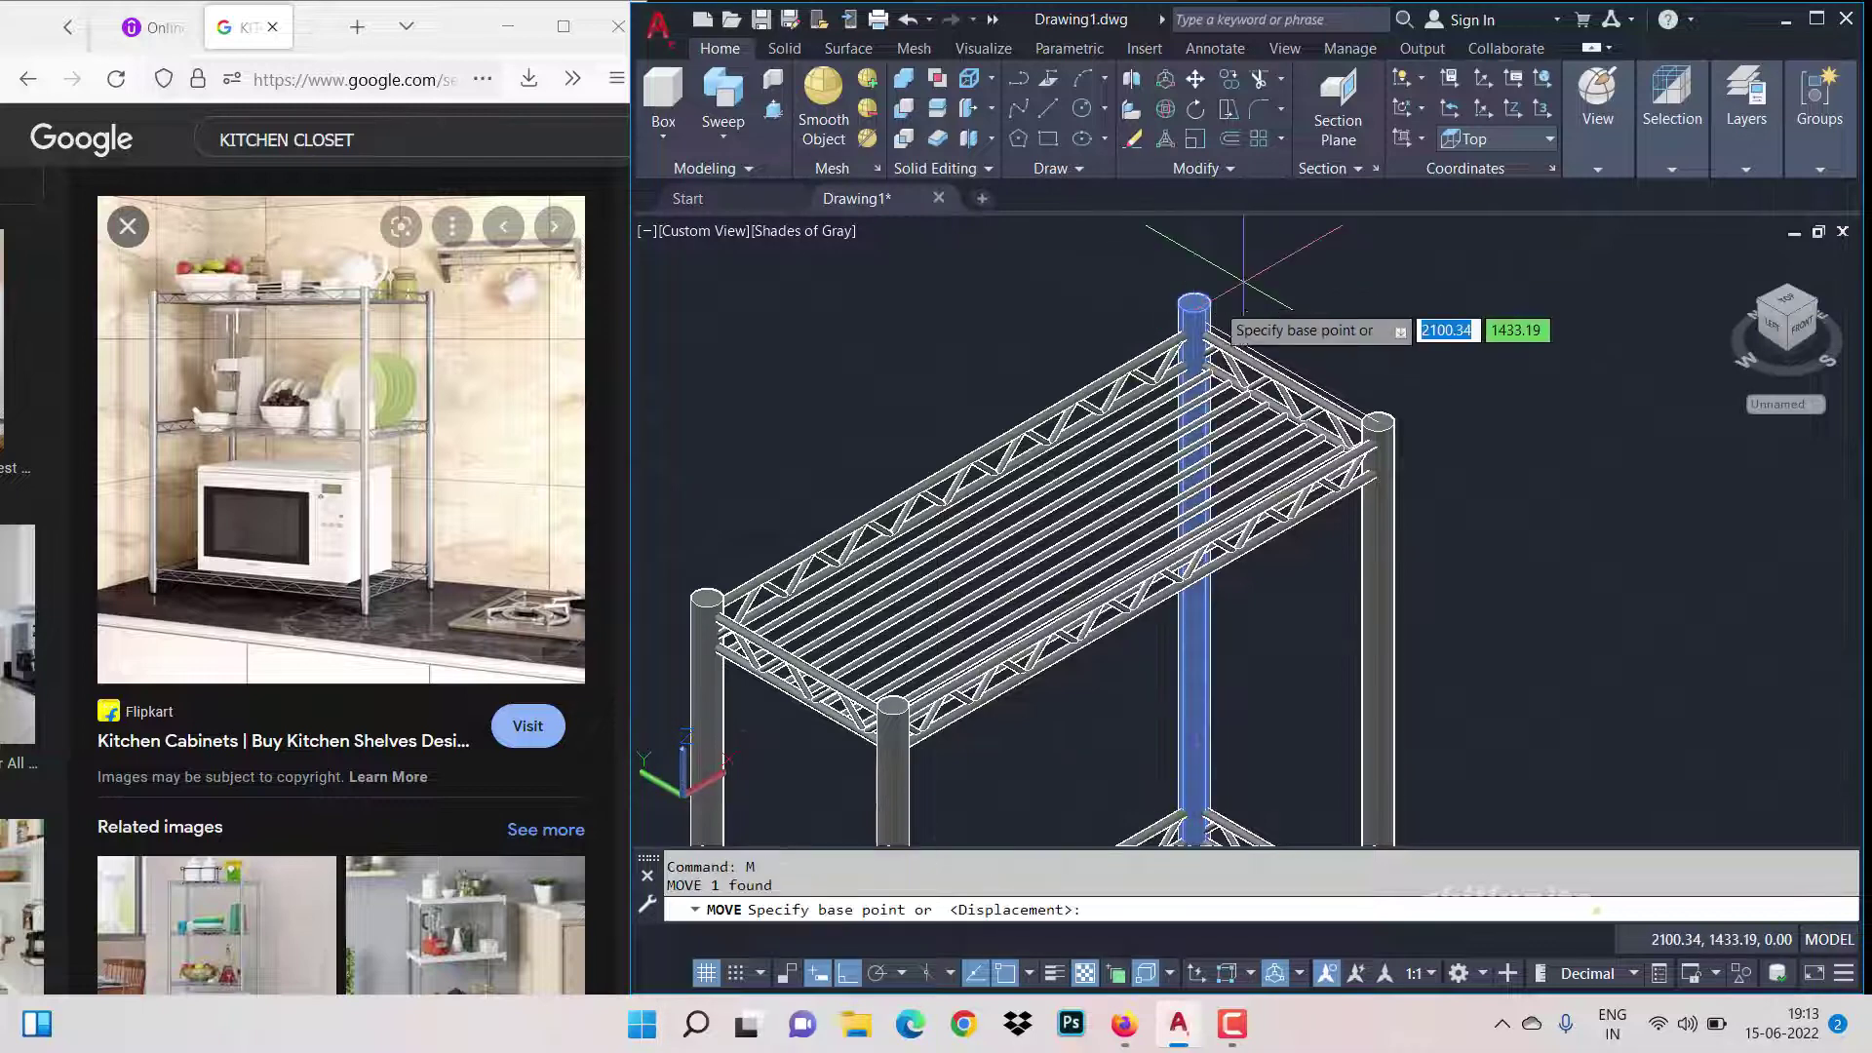
left_click(1194, 307)
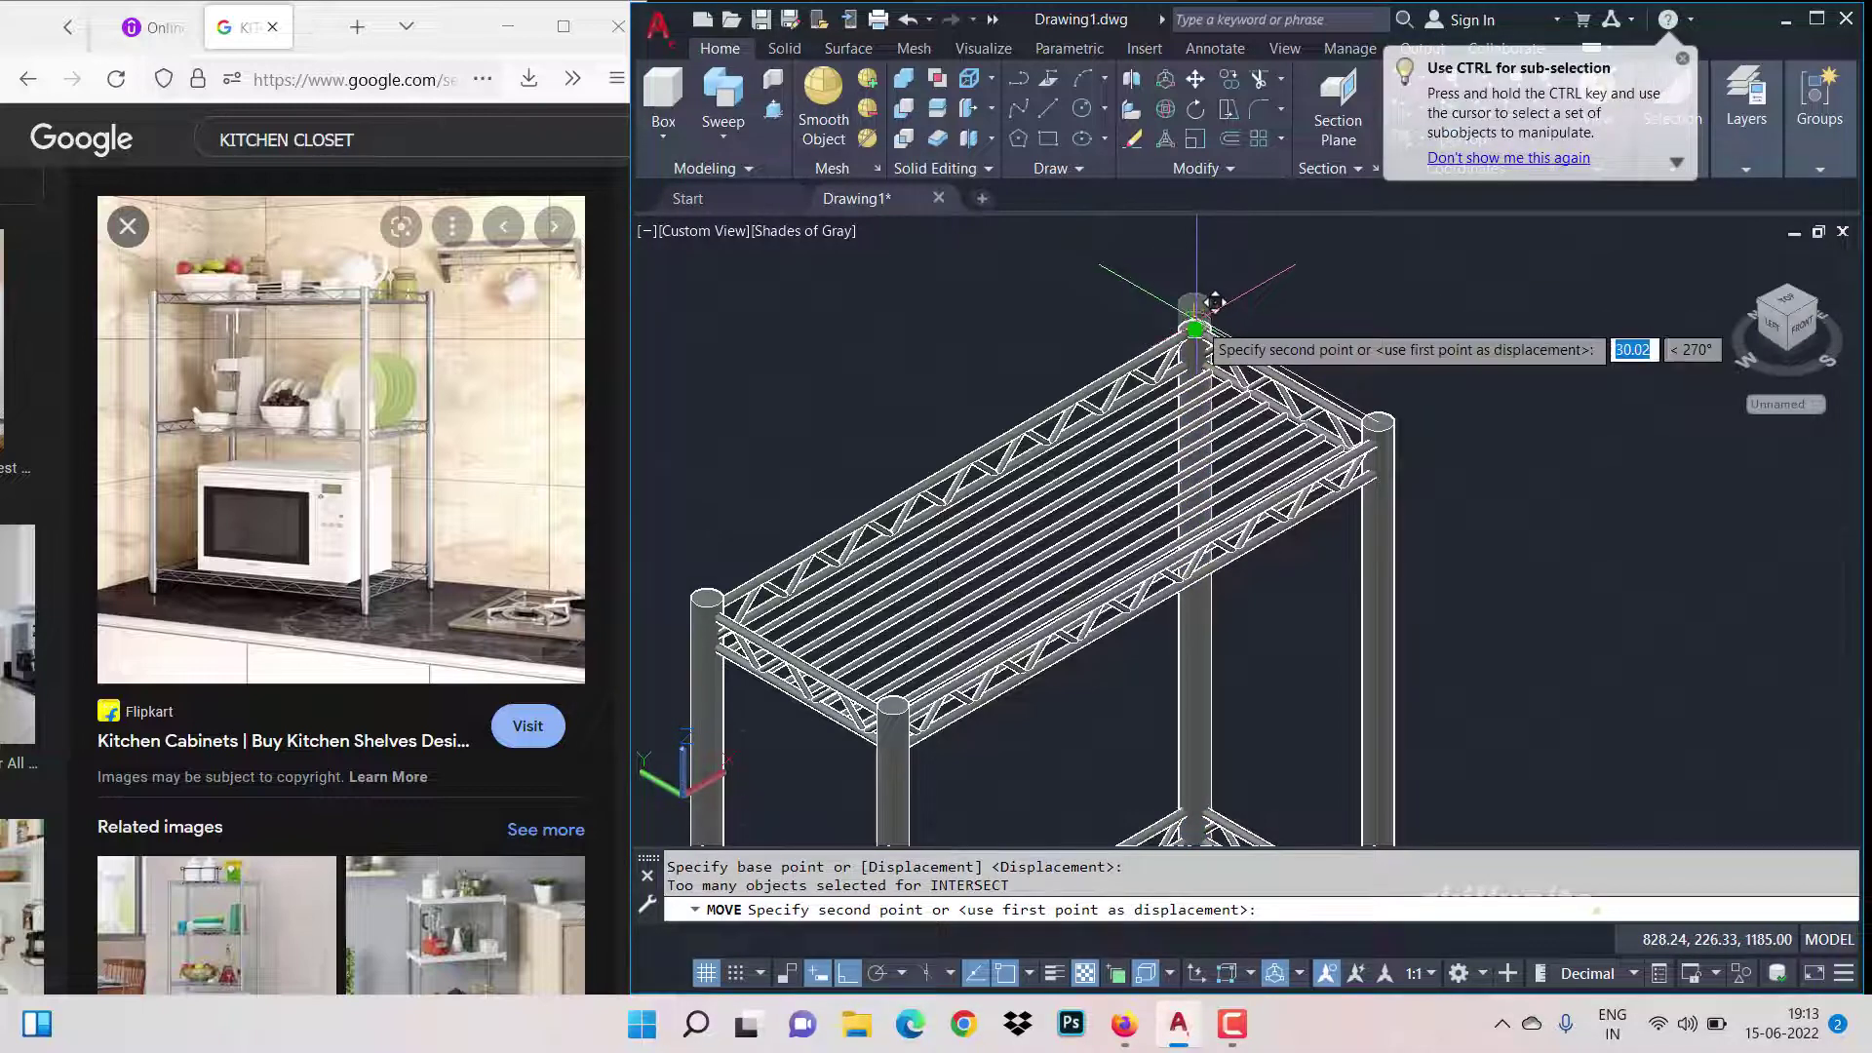
scroll(1234, 308, "up", 4)
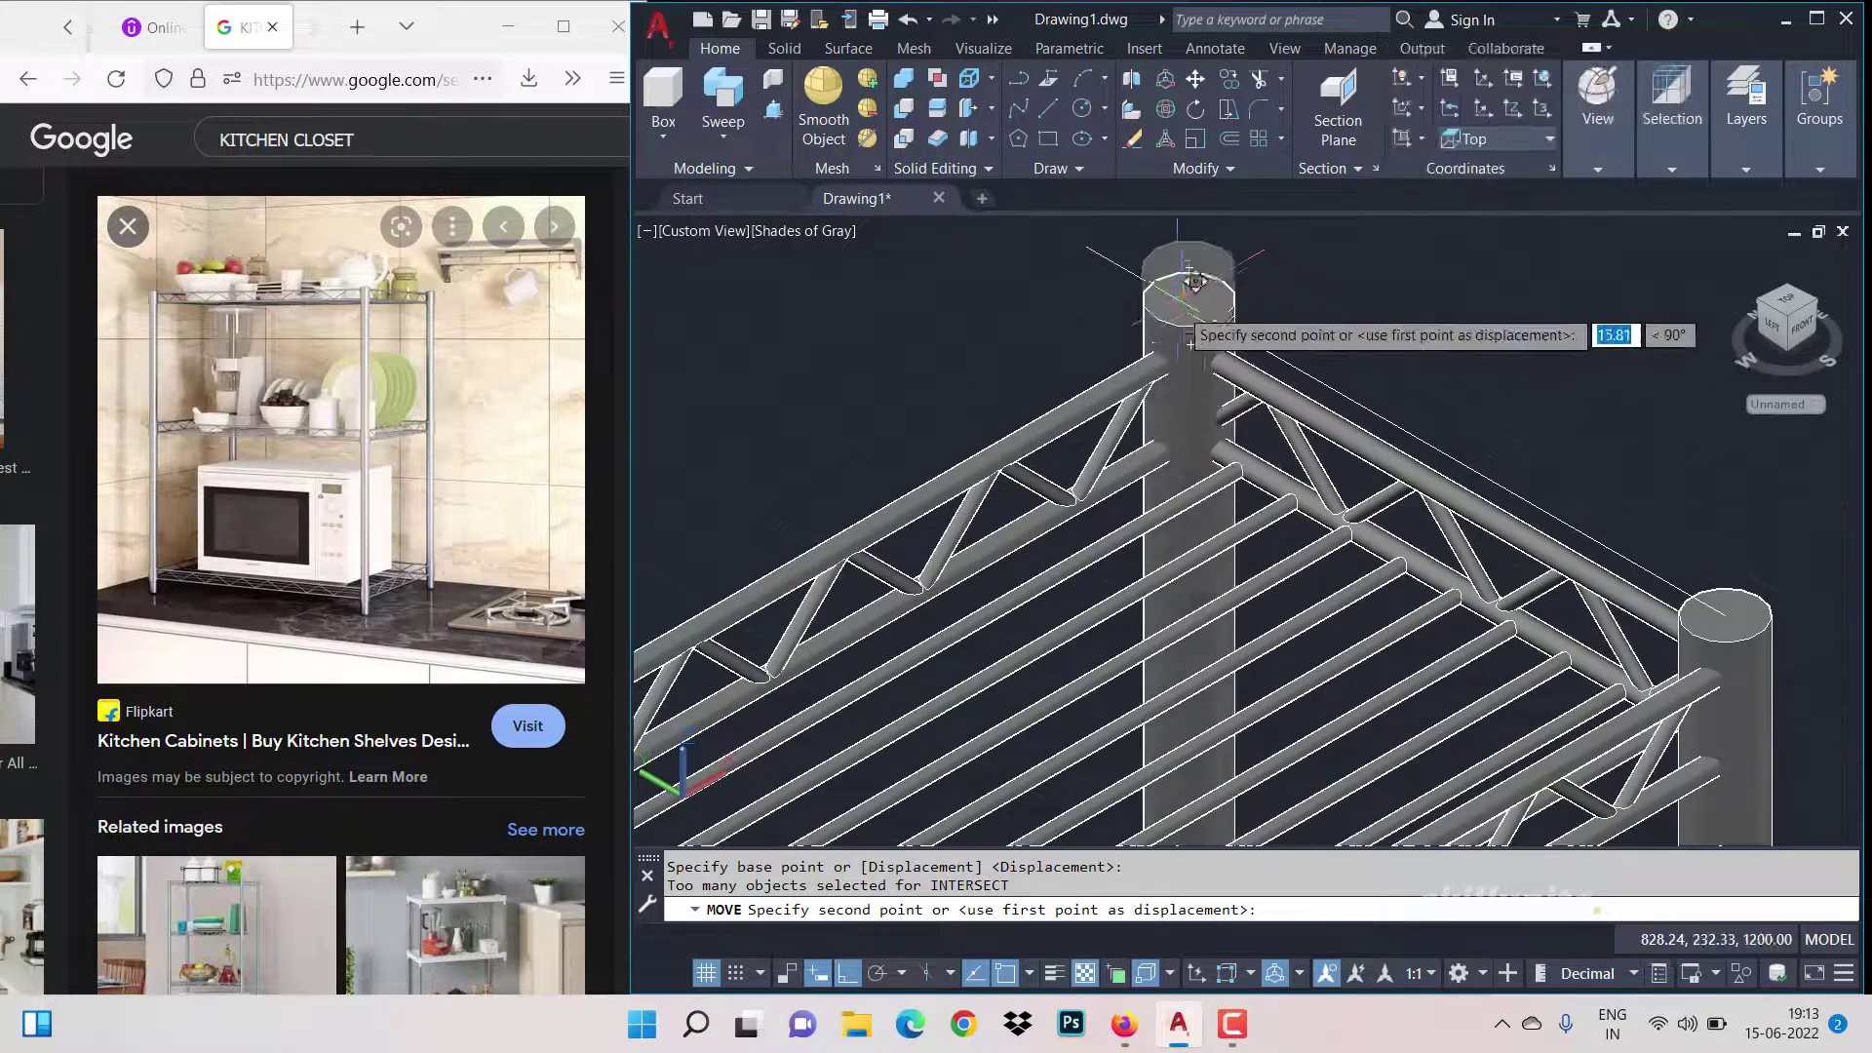
left_click(1346, 319)
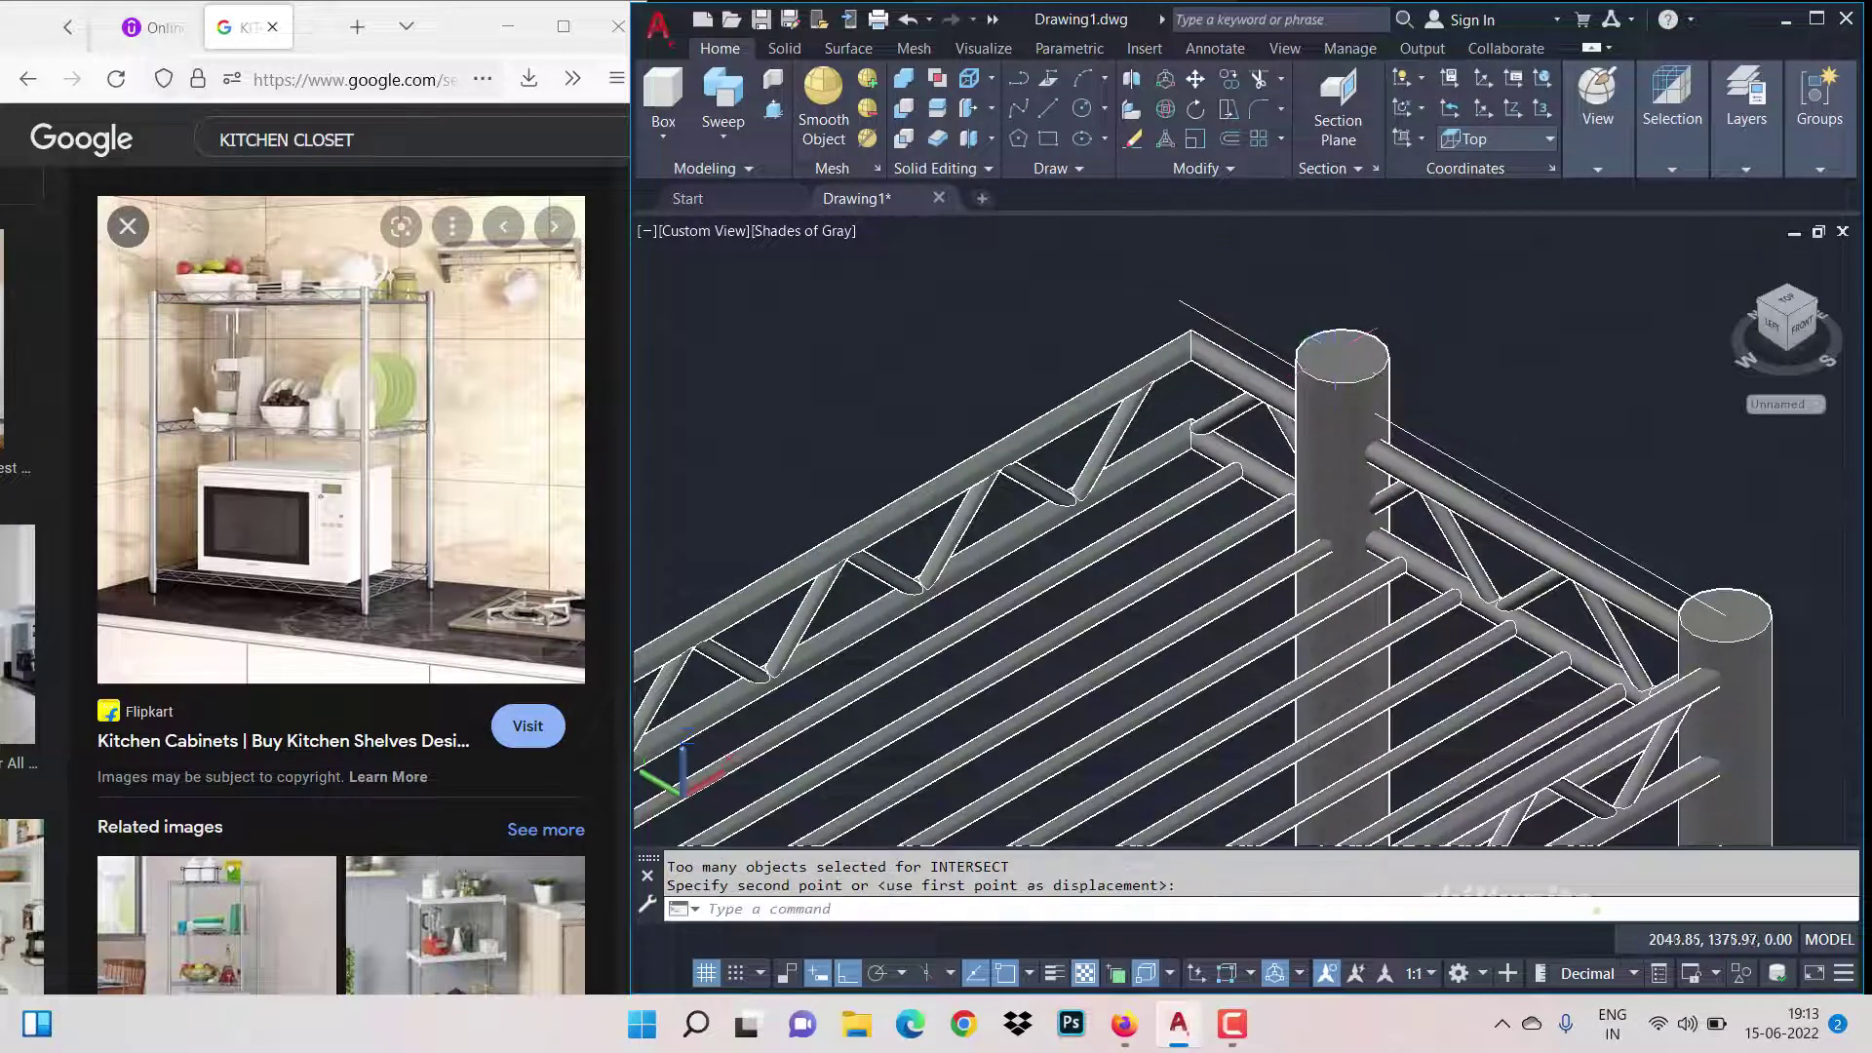
Step: Move the rear right leg by its top centre onto the guide line's rear end and erase the guide line
left_click(1348, 363)
type("m")
key("Return")
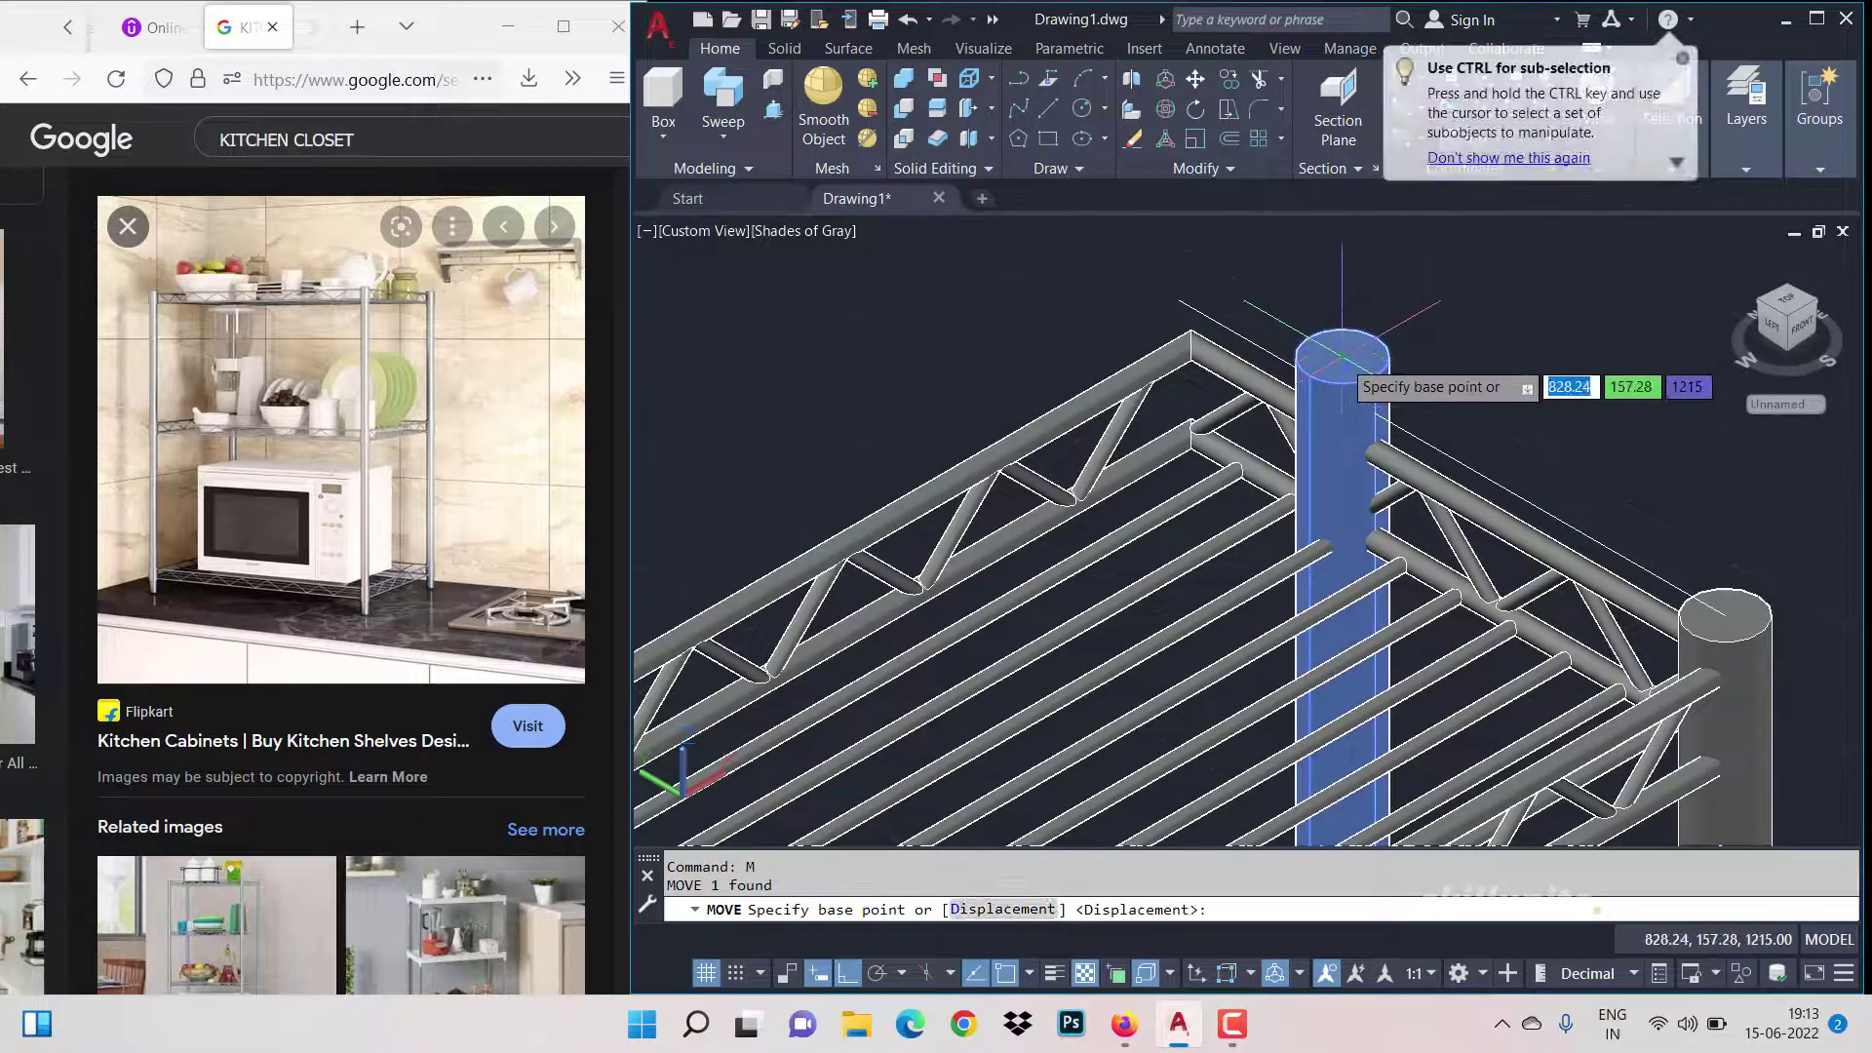
left_click(1343, 355)
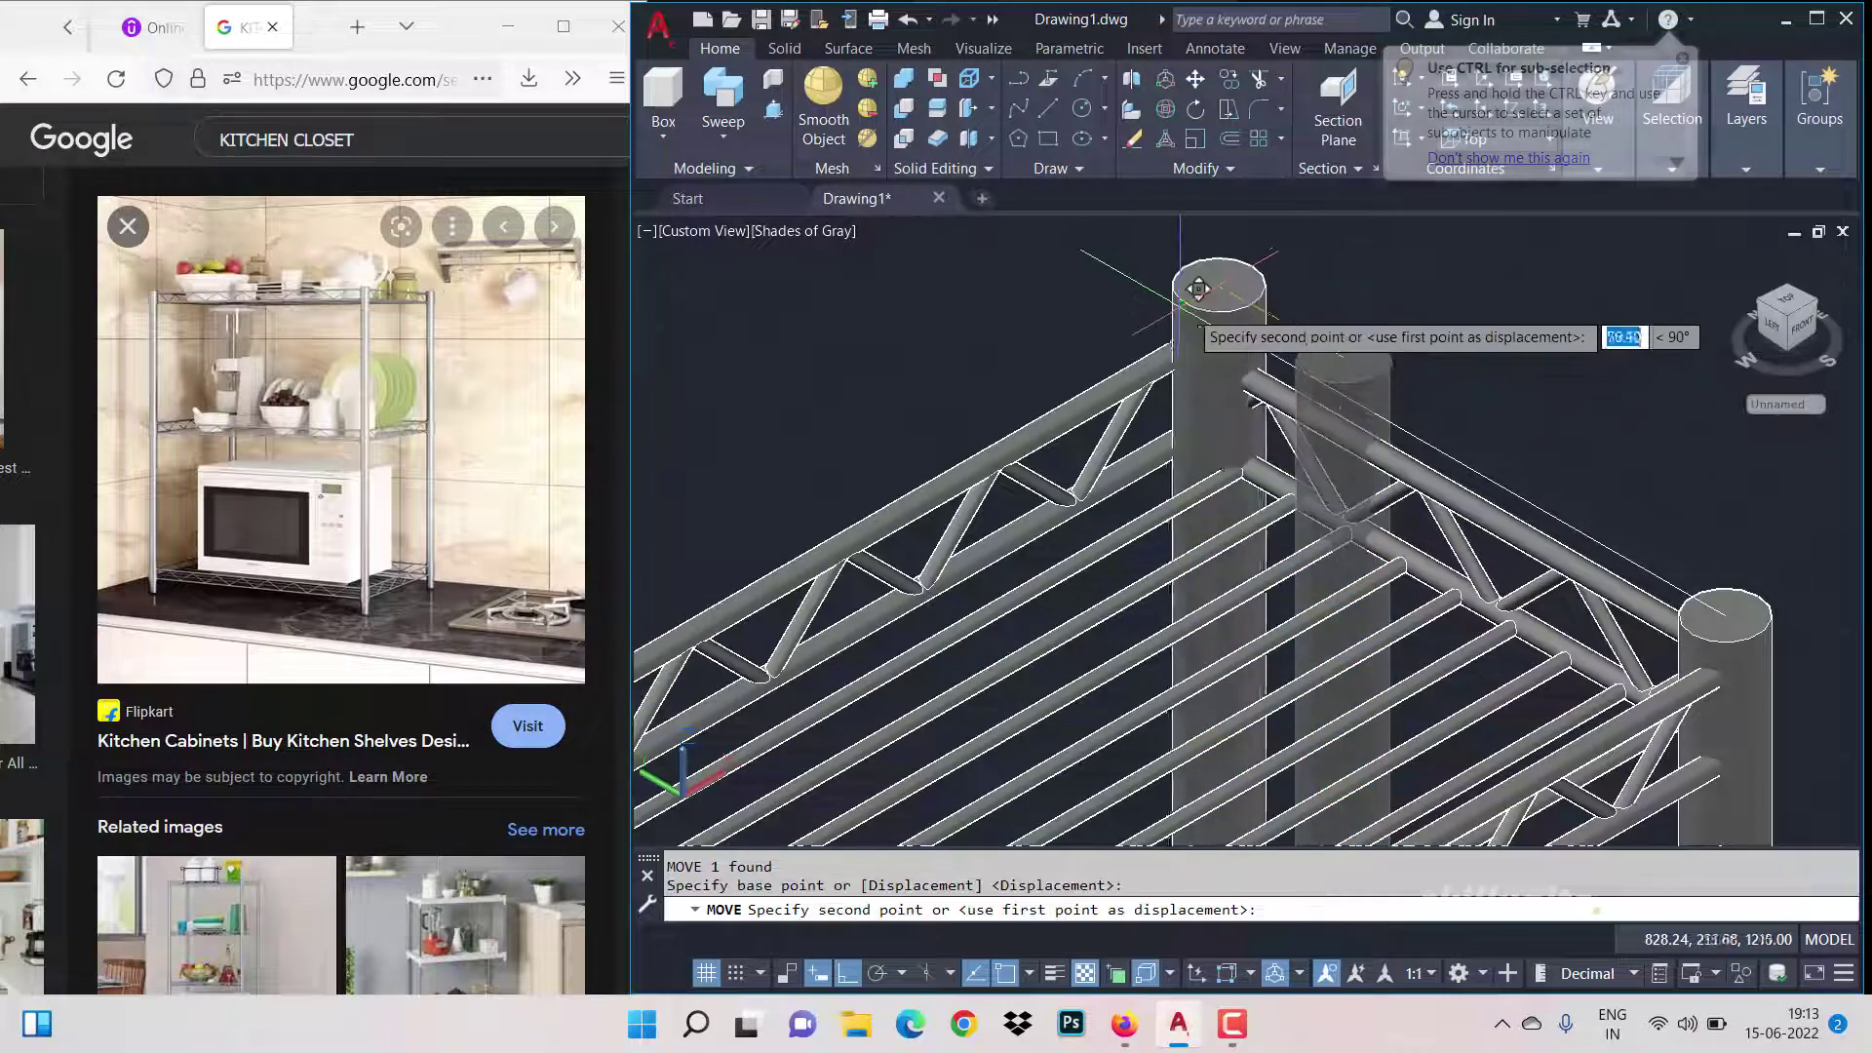
left_click(1191, 292)
scroll(1349, 326, "down", 2)
left_click(1381, 381)
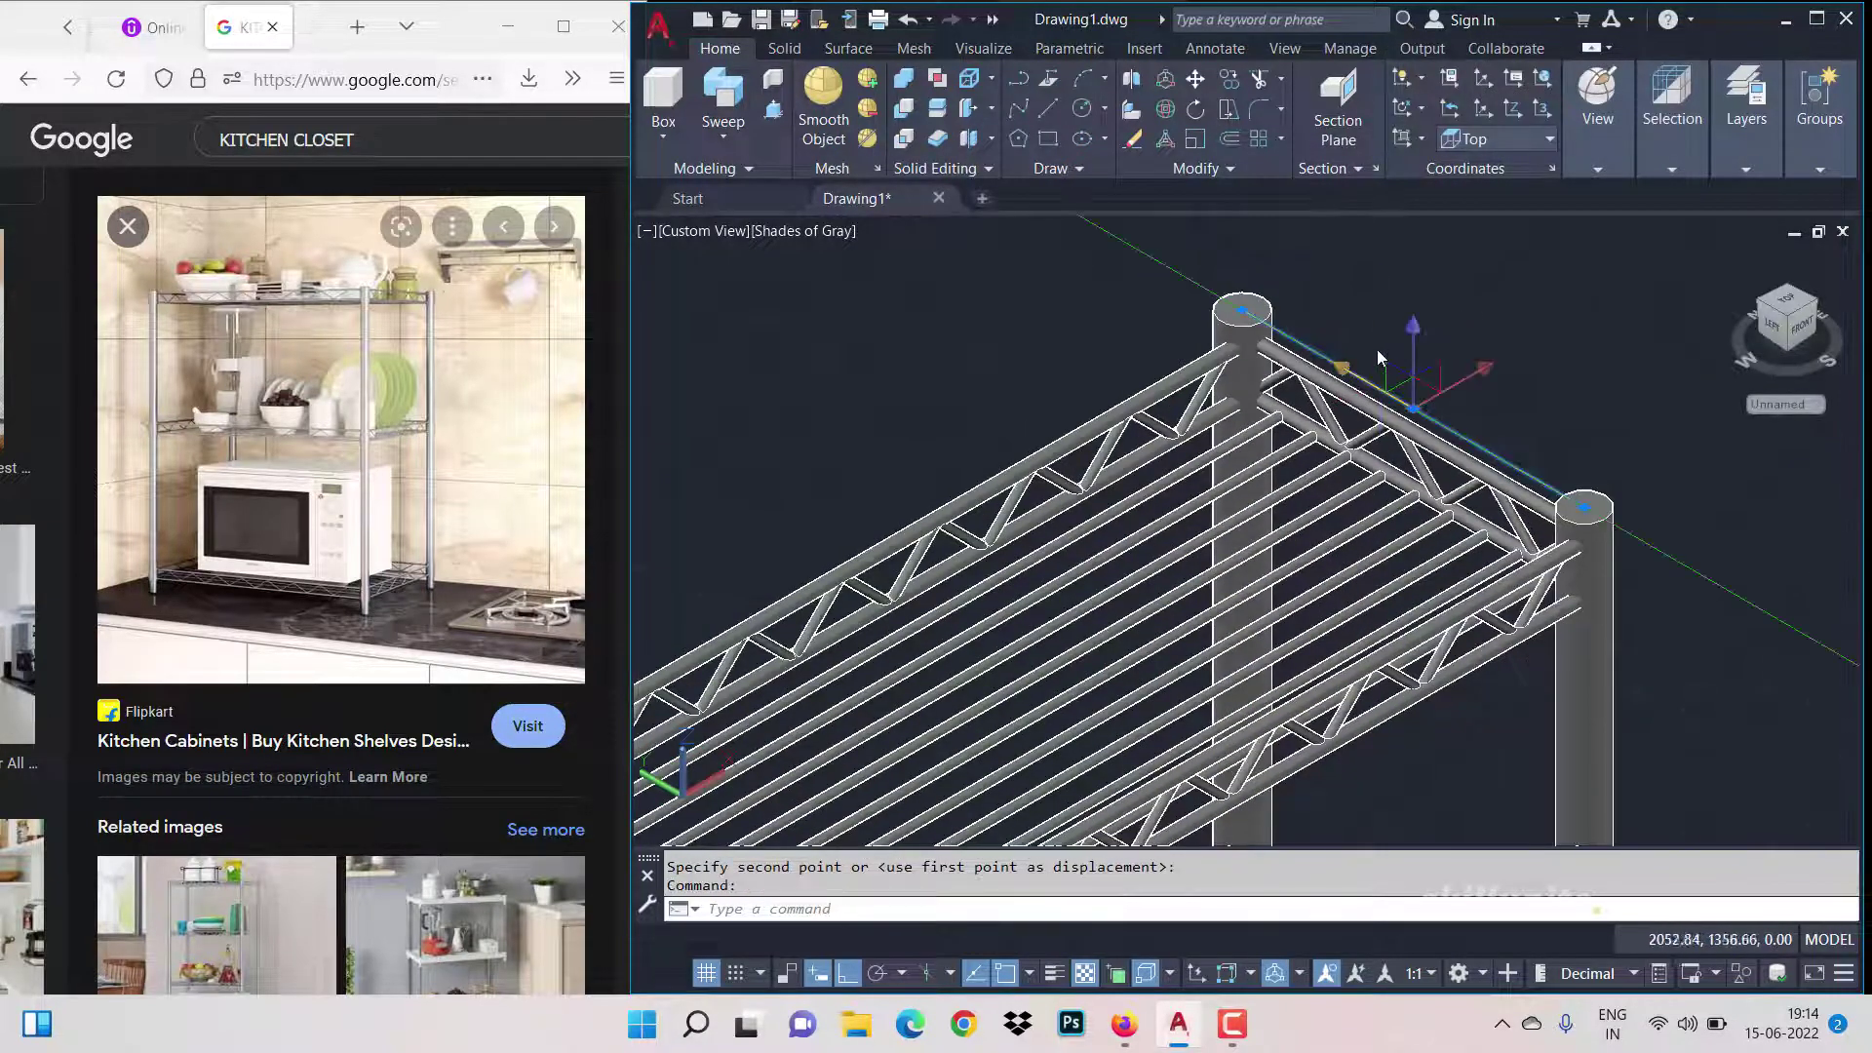
key("Delete")
scroll(1395, 351, "down", 5)
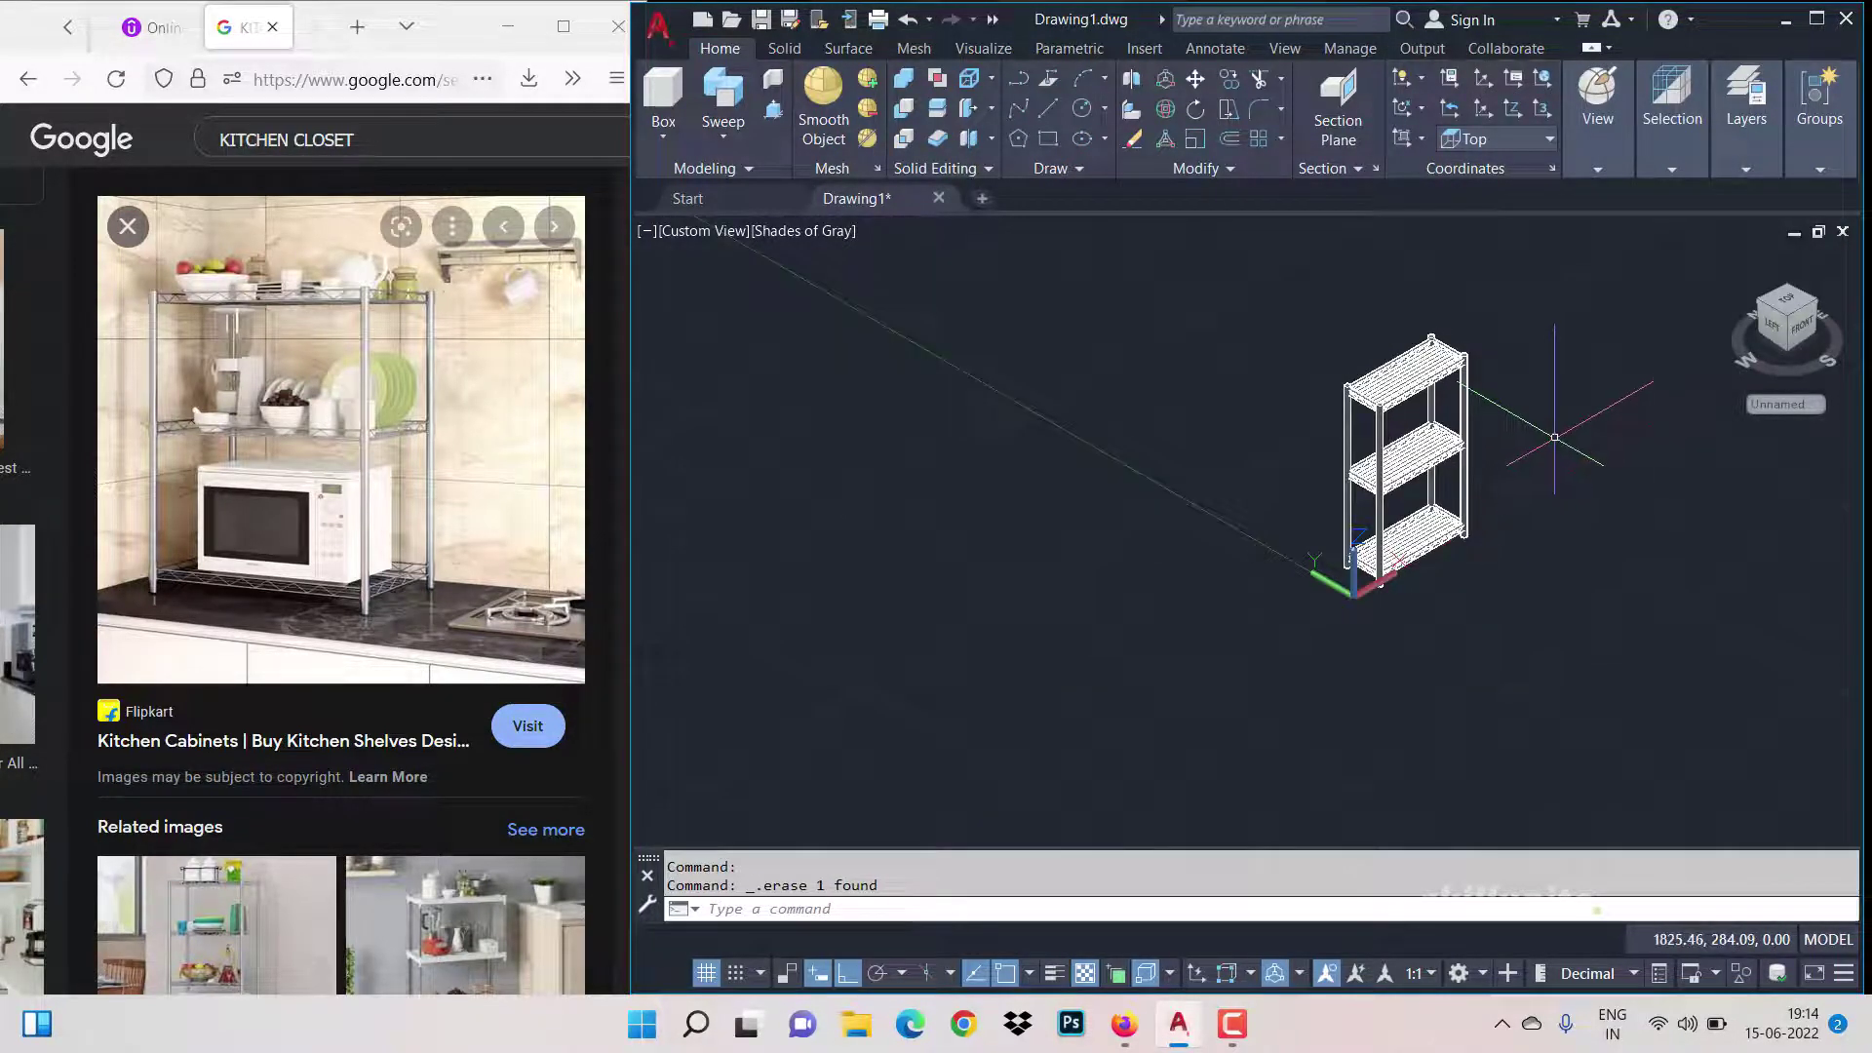
Step: Union all the legs and trussed shelves of the rack into a single solid
scroll(1483, 386, "up", 2)
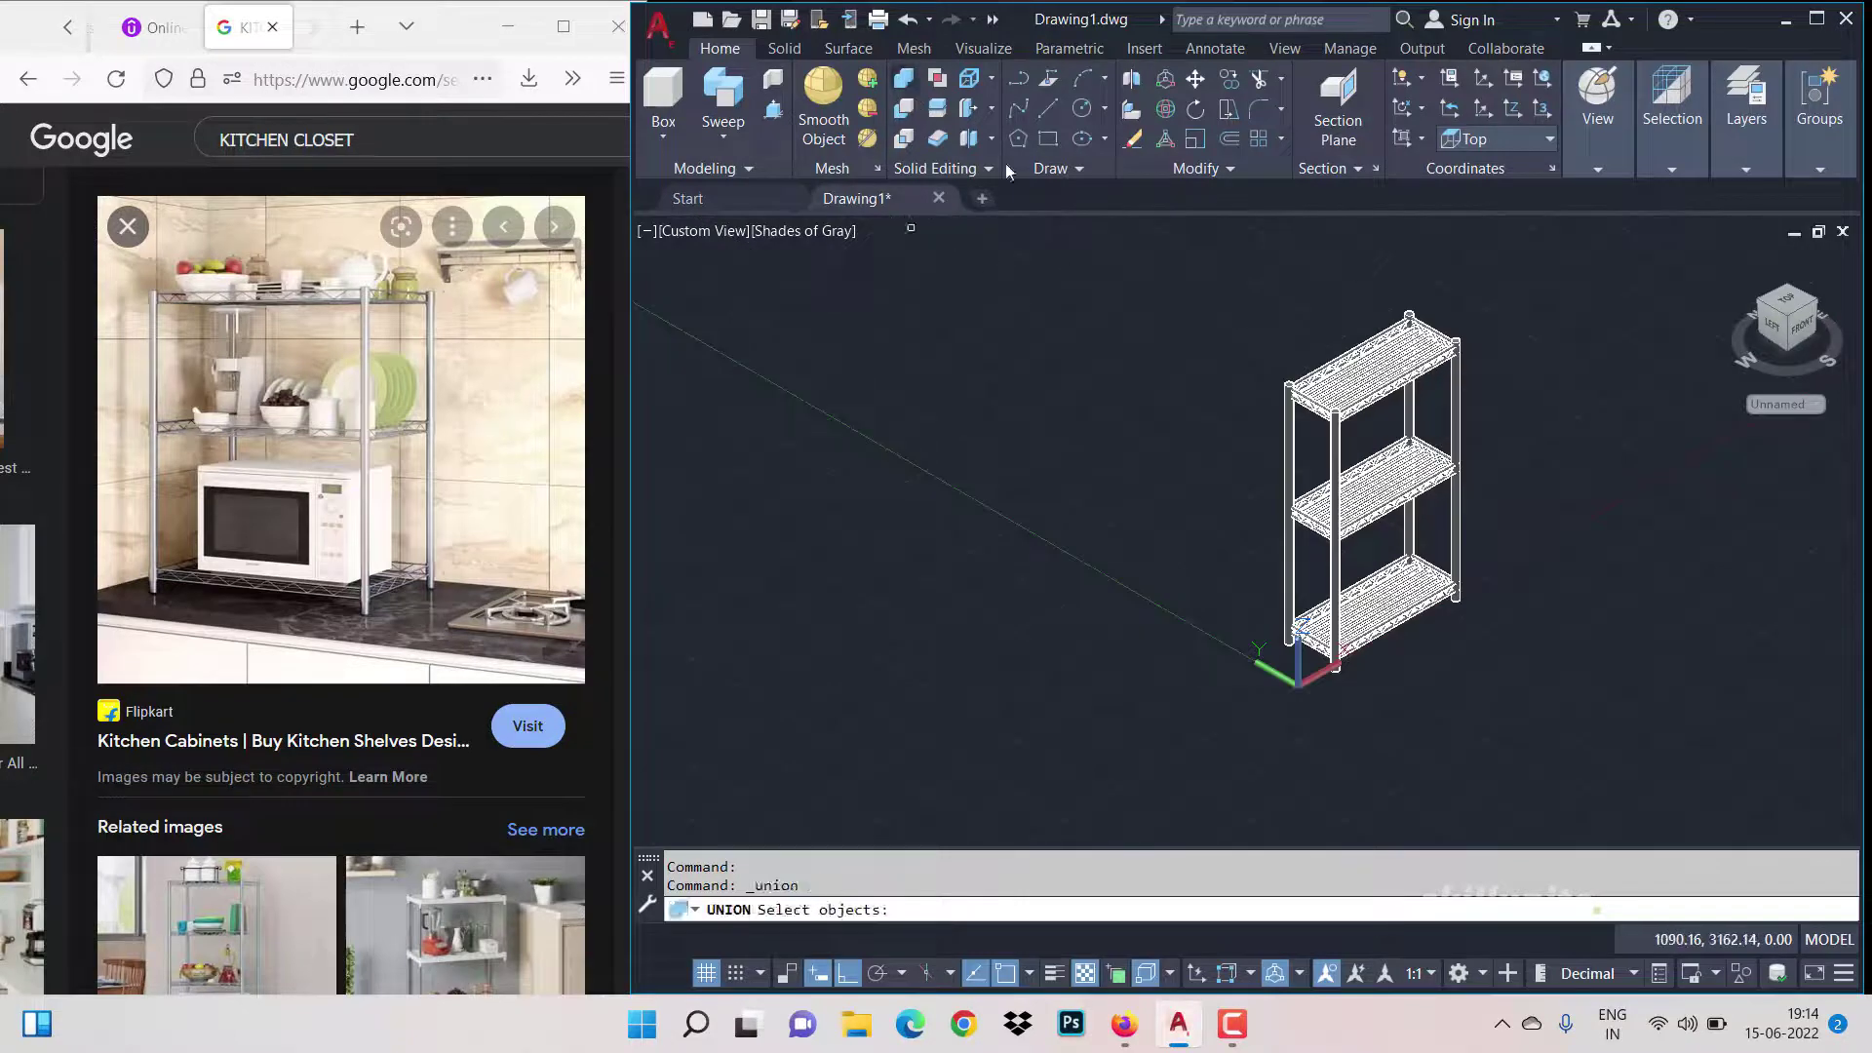
left_click(1577, 667)
left_click(1274, 321)
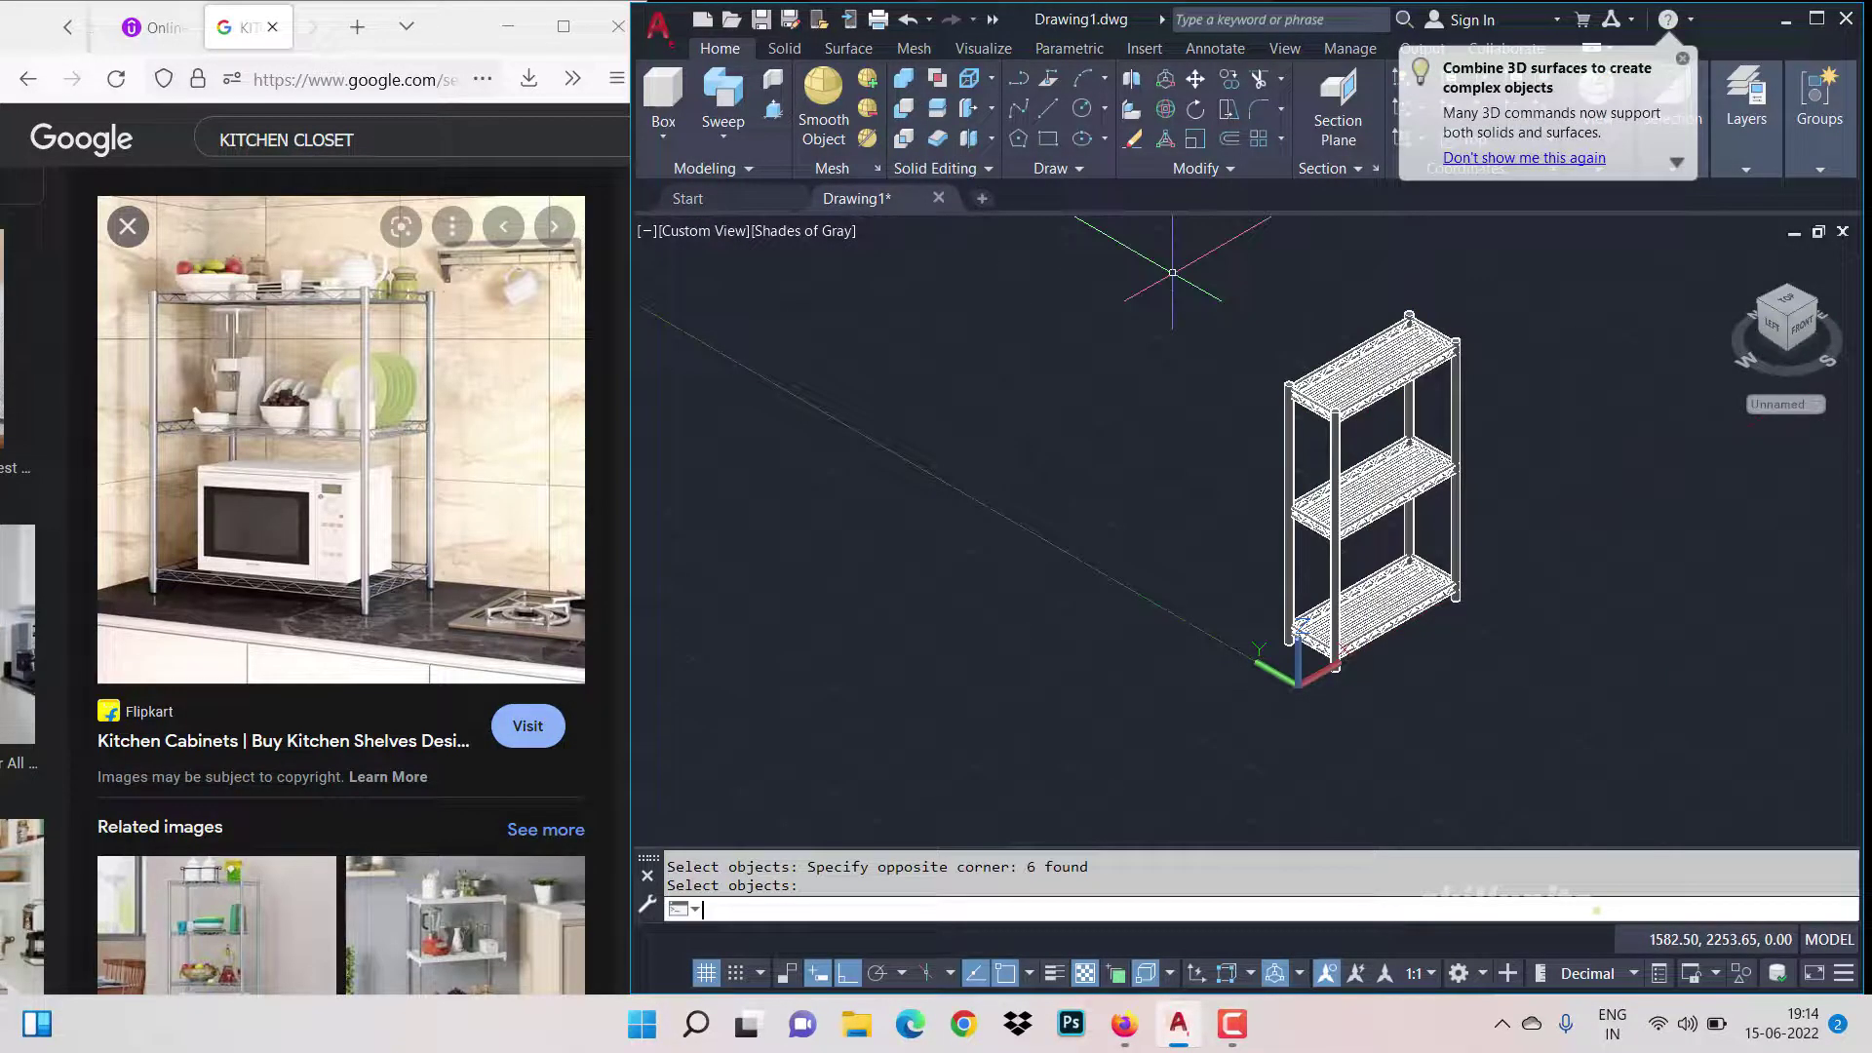
key("Return")
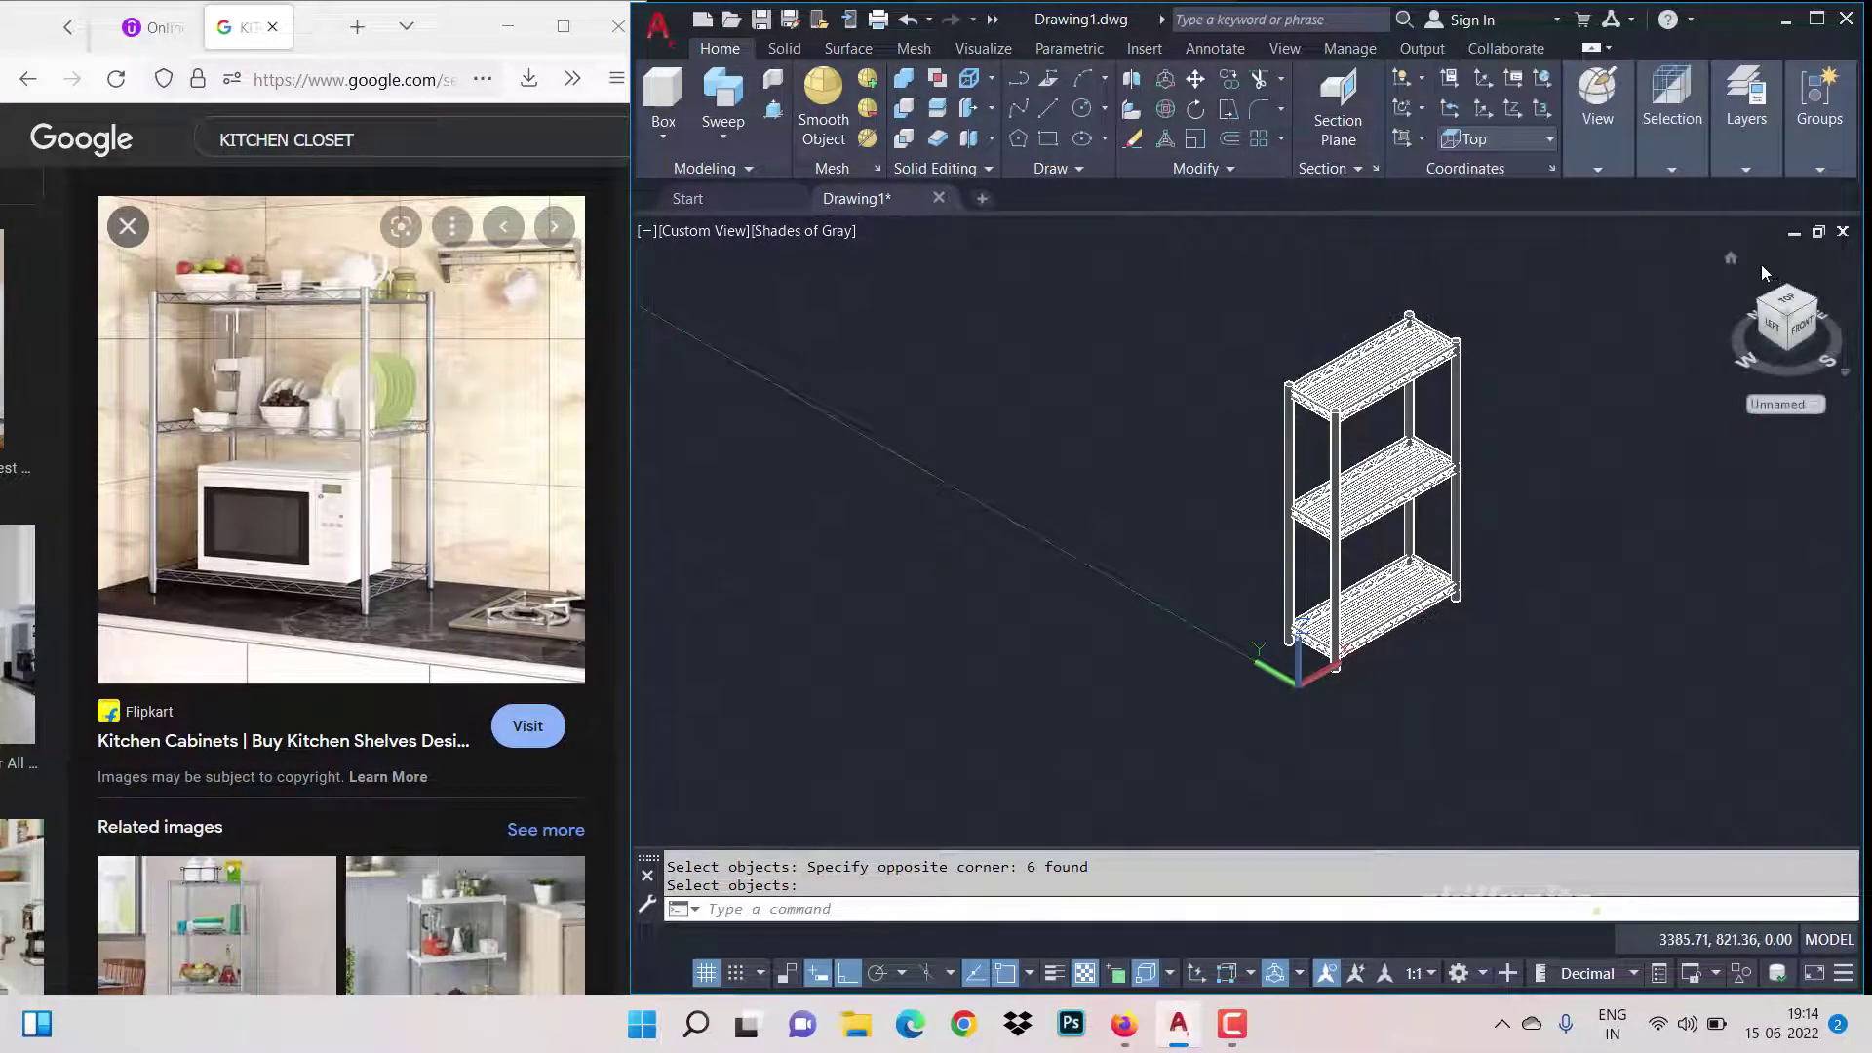
Step: Inspect the complete rack in a three-dimensional view, orbiting around to its front right side
middle_click(1738, 261)
middle_click(1737, 261)
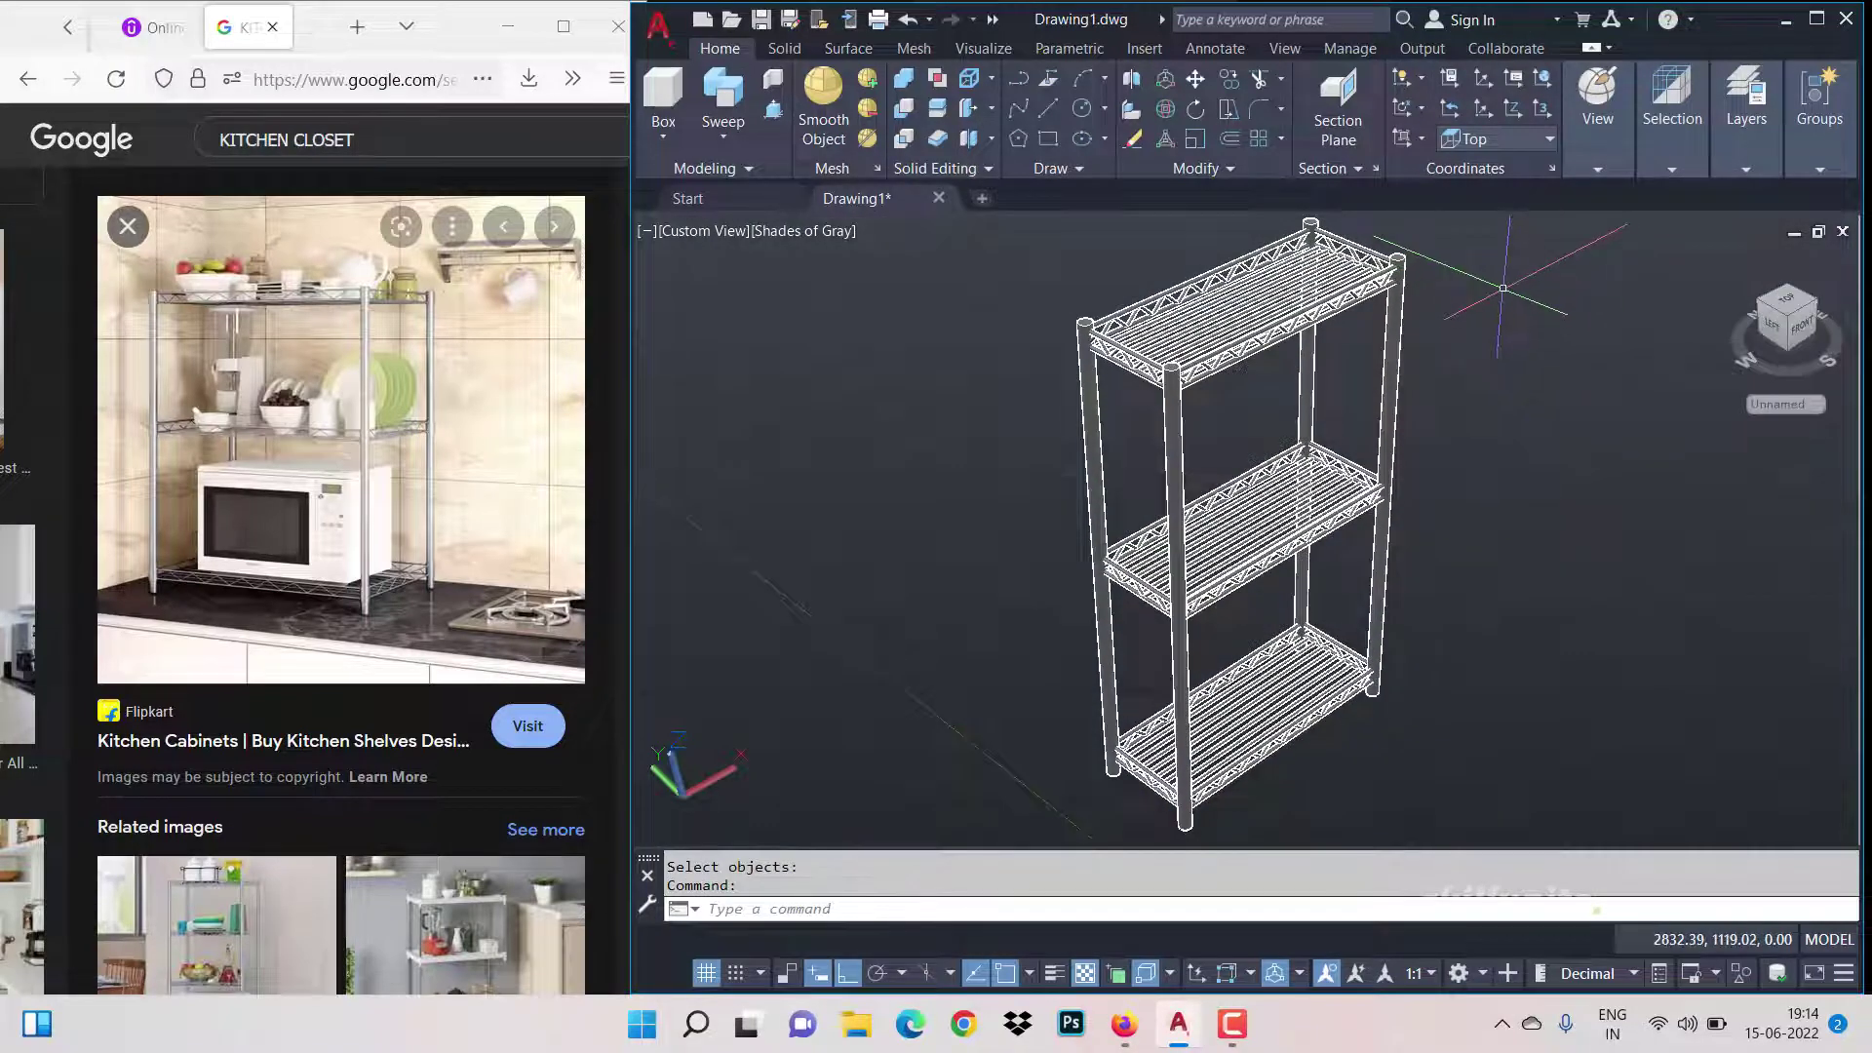
middle_click_drag(1246, 530, 1441, 325, "shift")
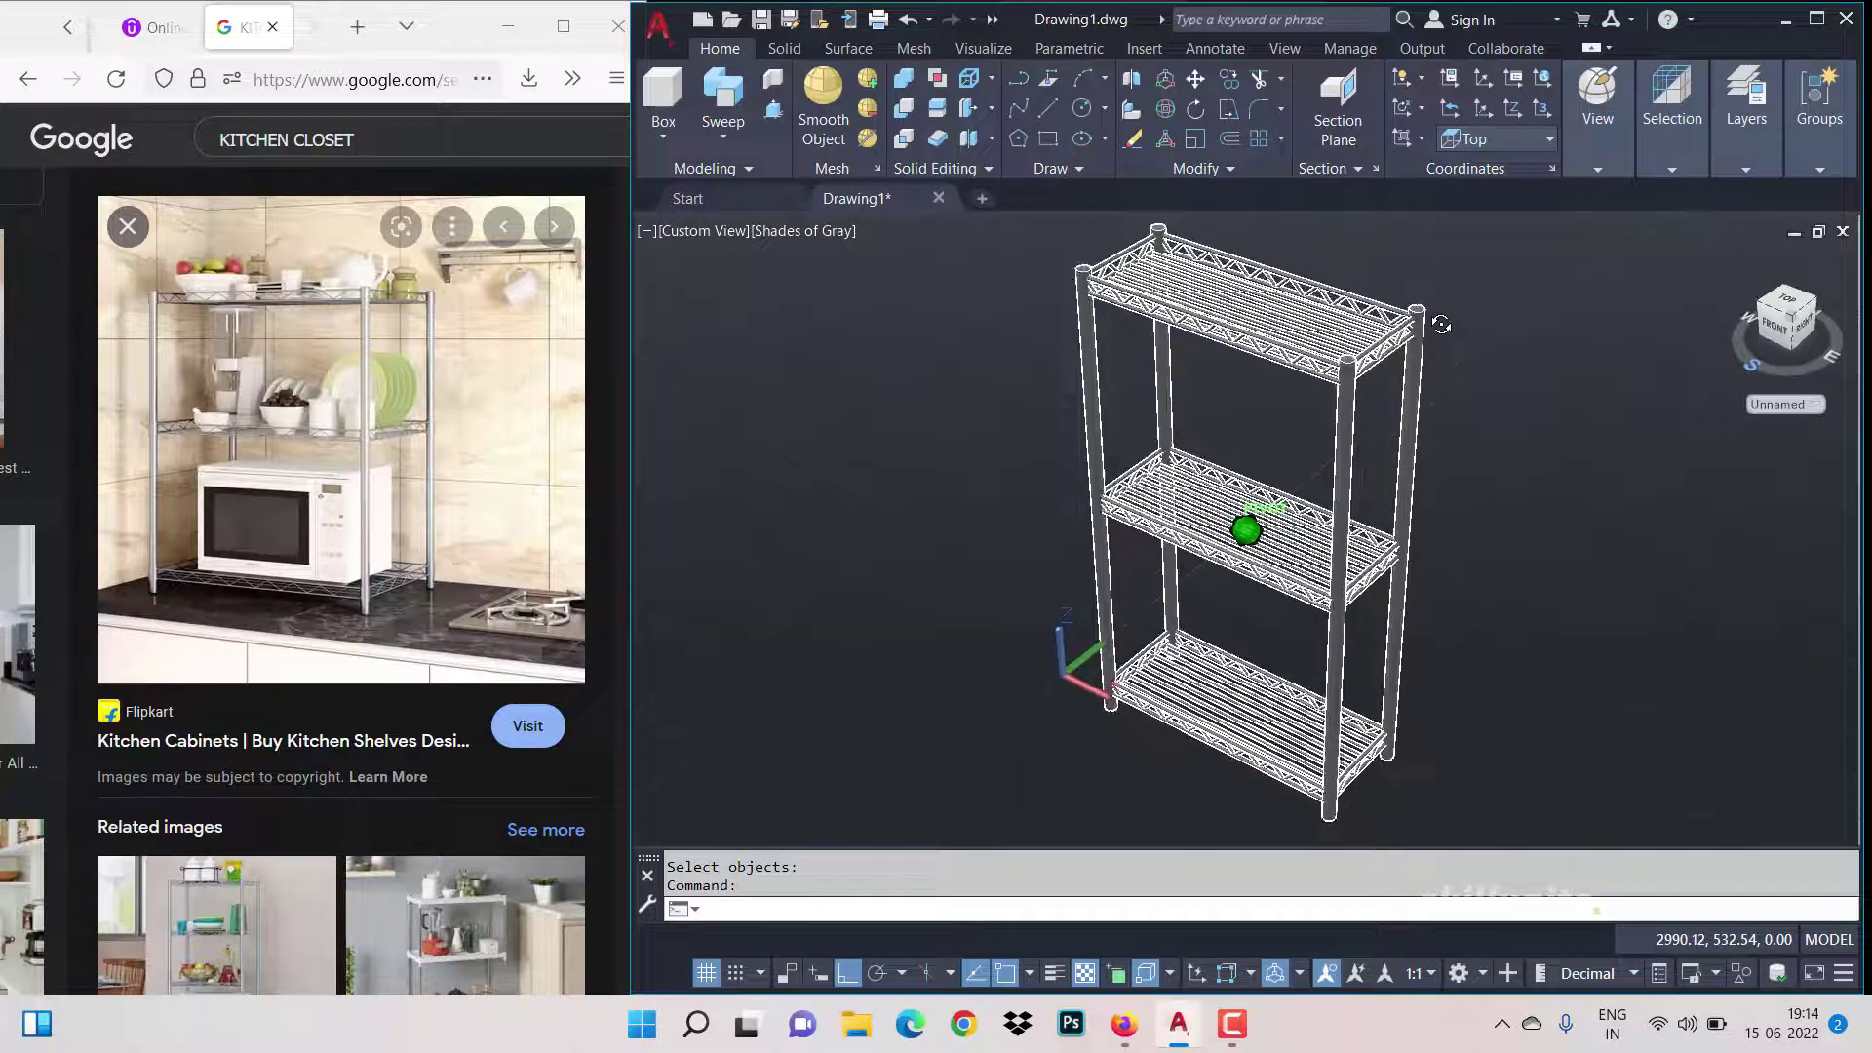
scroll(1252, 538, "down", 1)
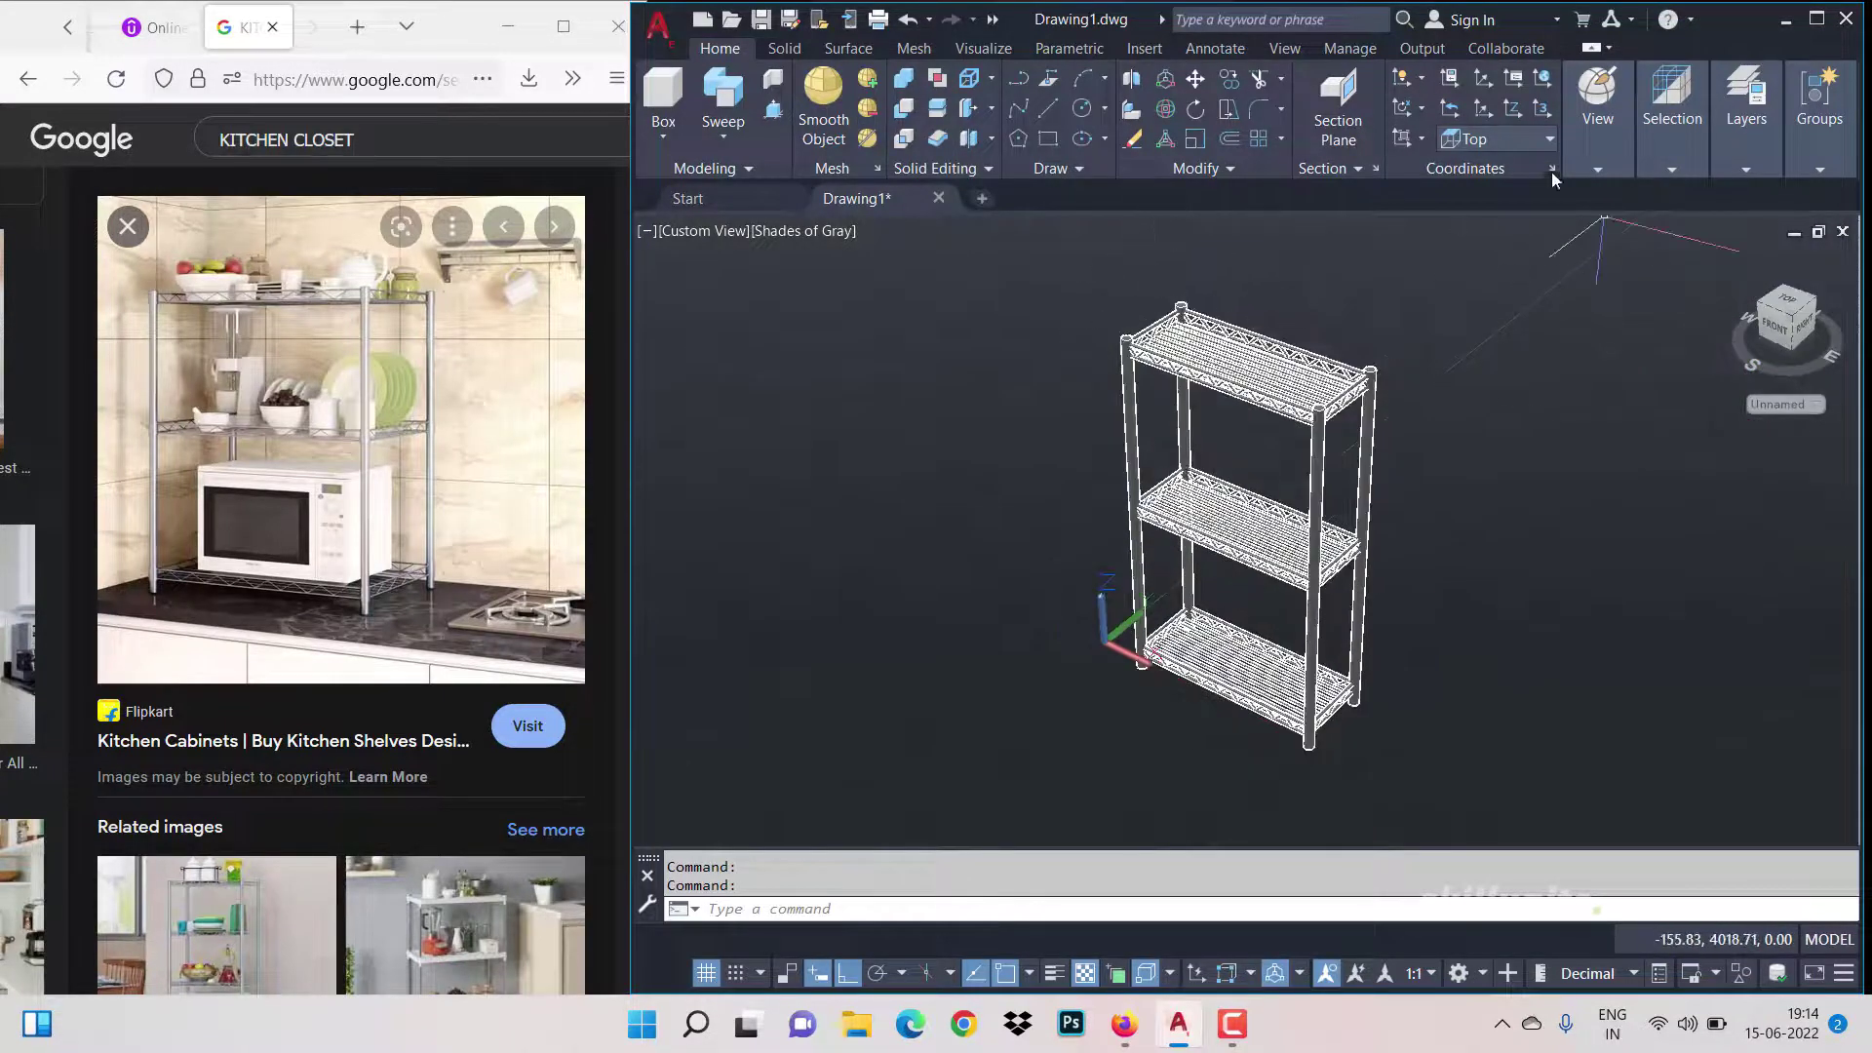
left_click(1505, 135)
left_click(1599, 169)
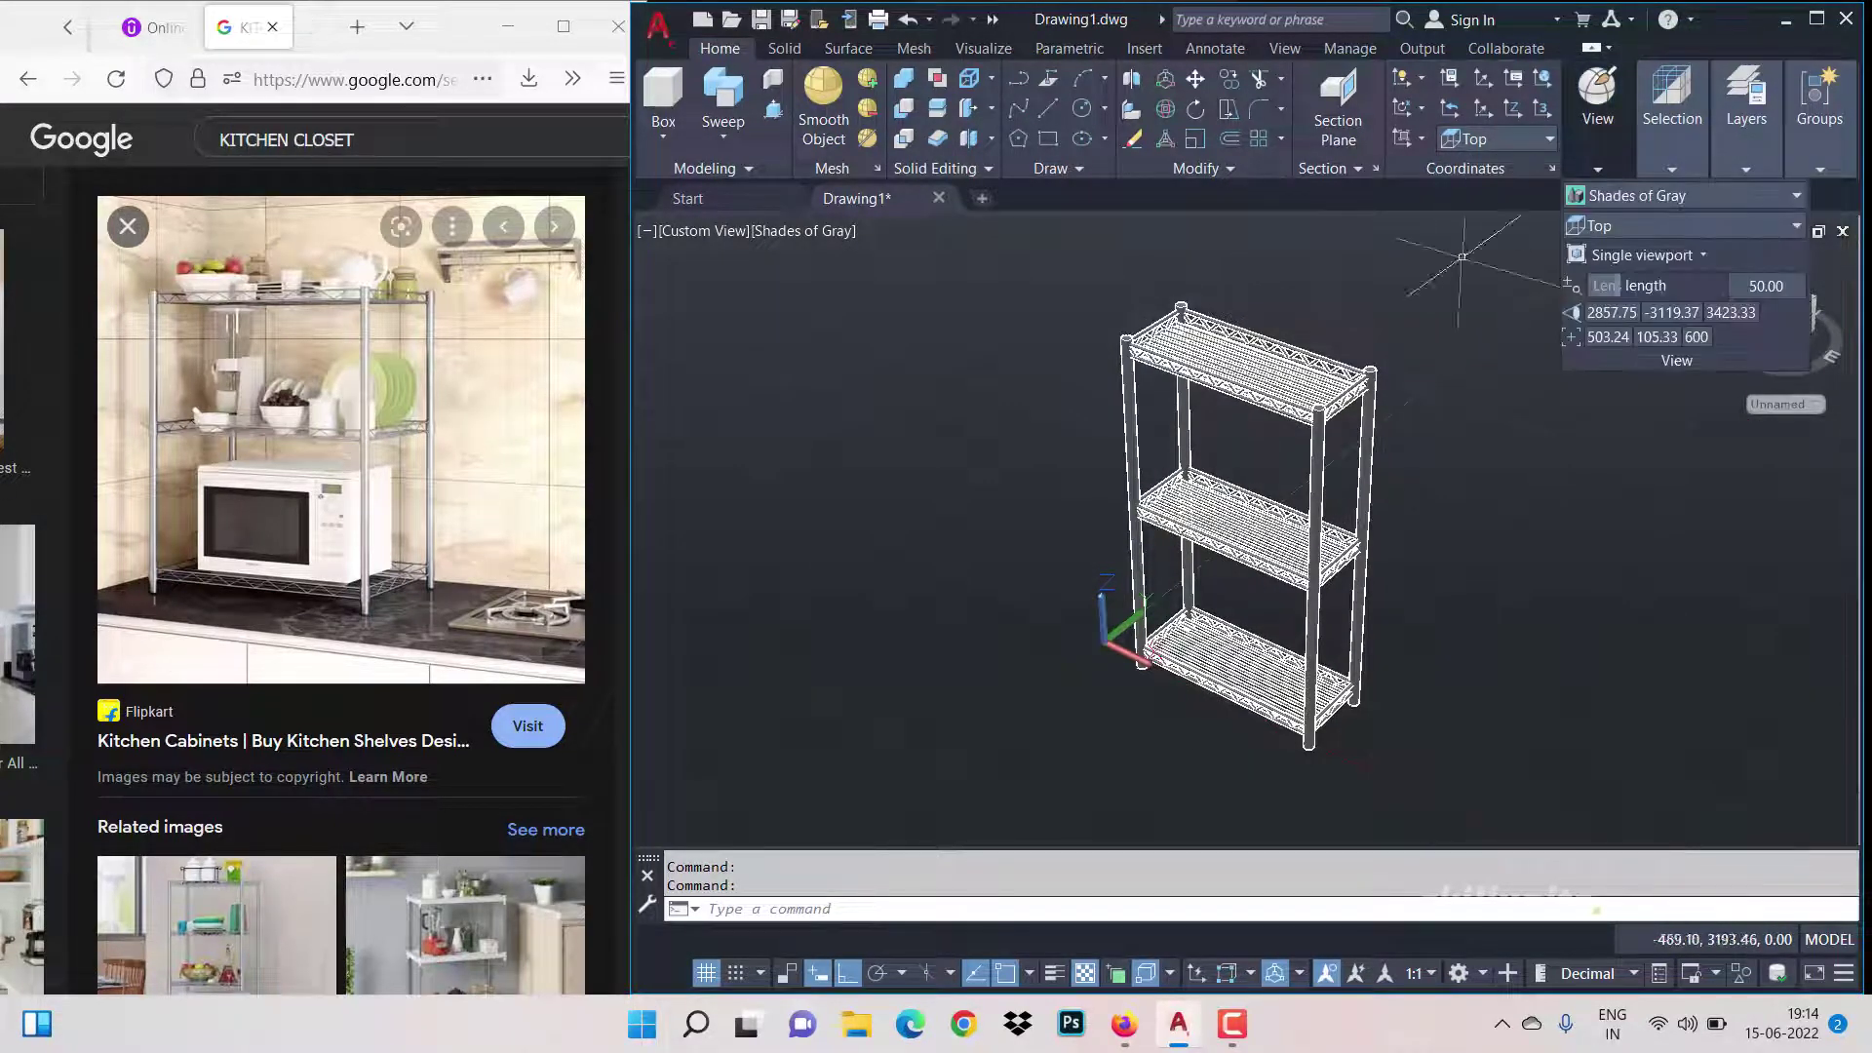
left_click(1454, 260)
left_click(1363, 247)
Step: Draw a rectangle of about 3580 by 1510 units around the rack's base as the floor outline
left_click(1050, 140)
left_click(993, 366)
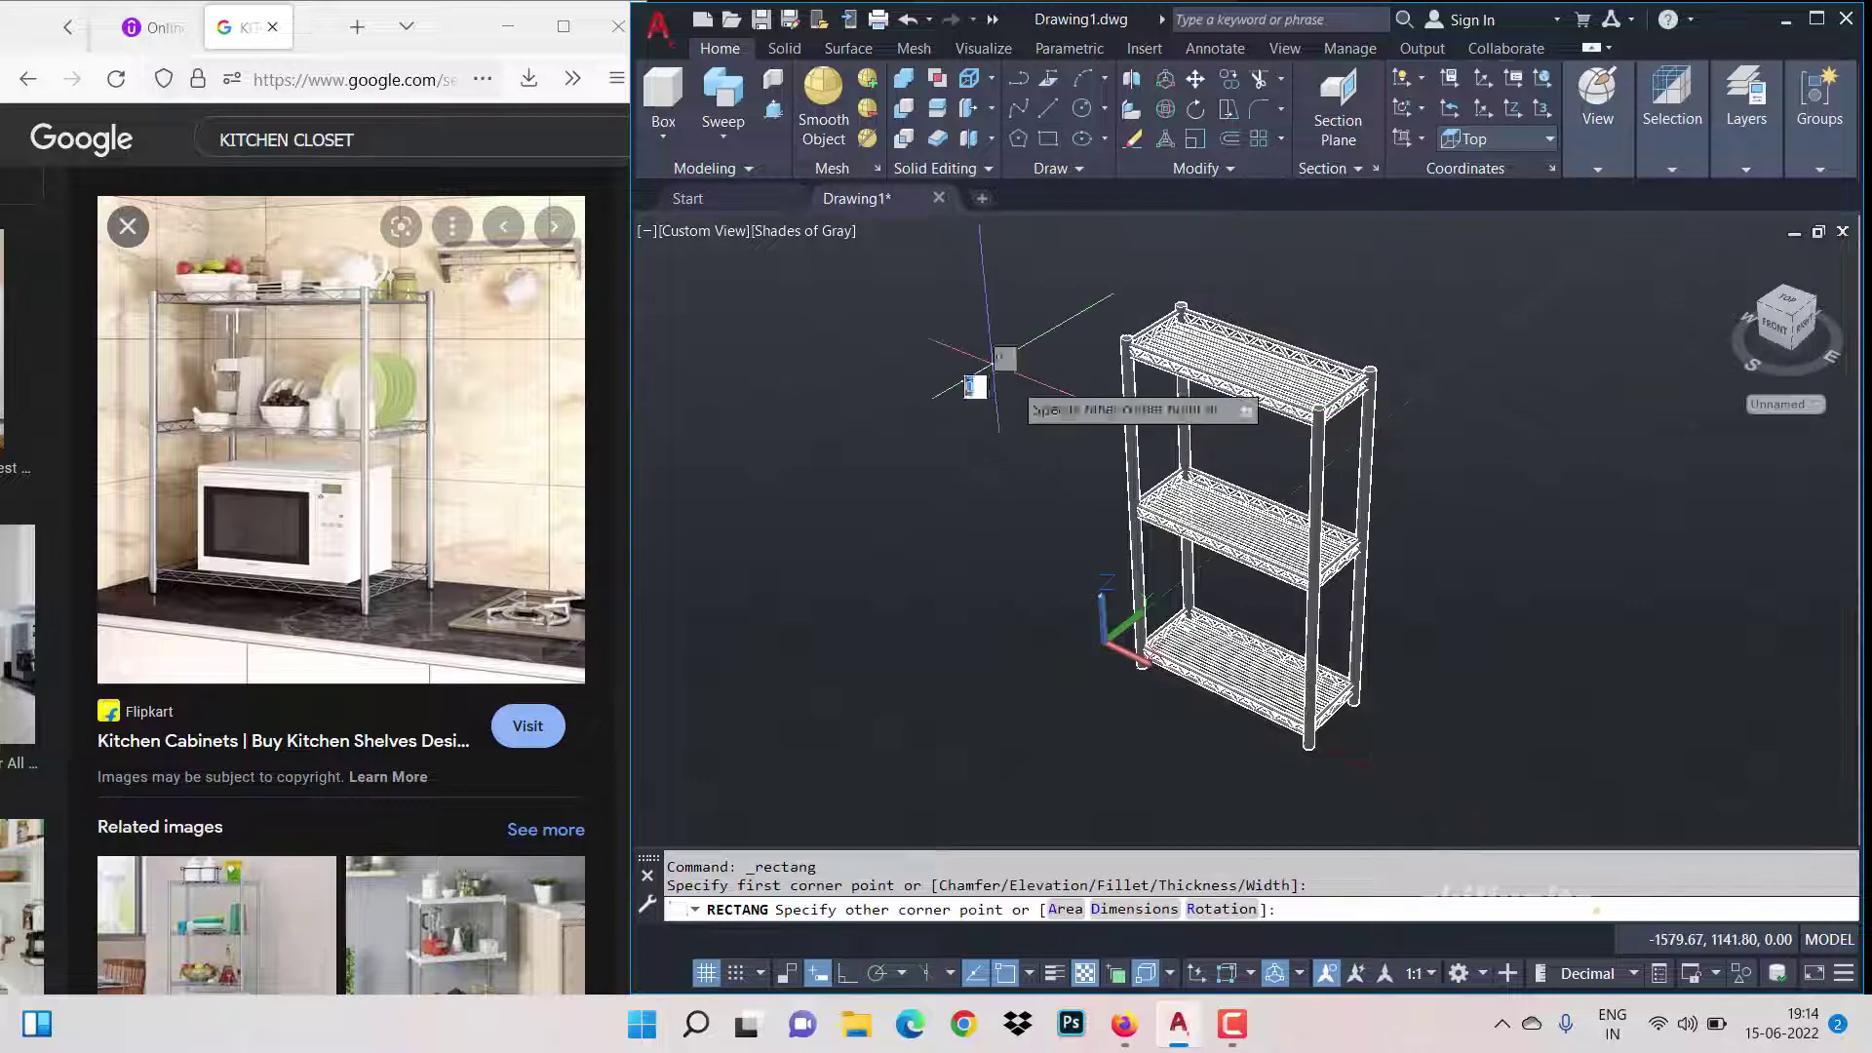
scroll(1540, 741, "down", 1)
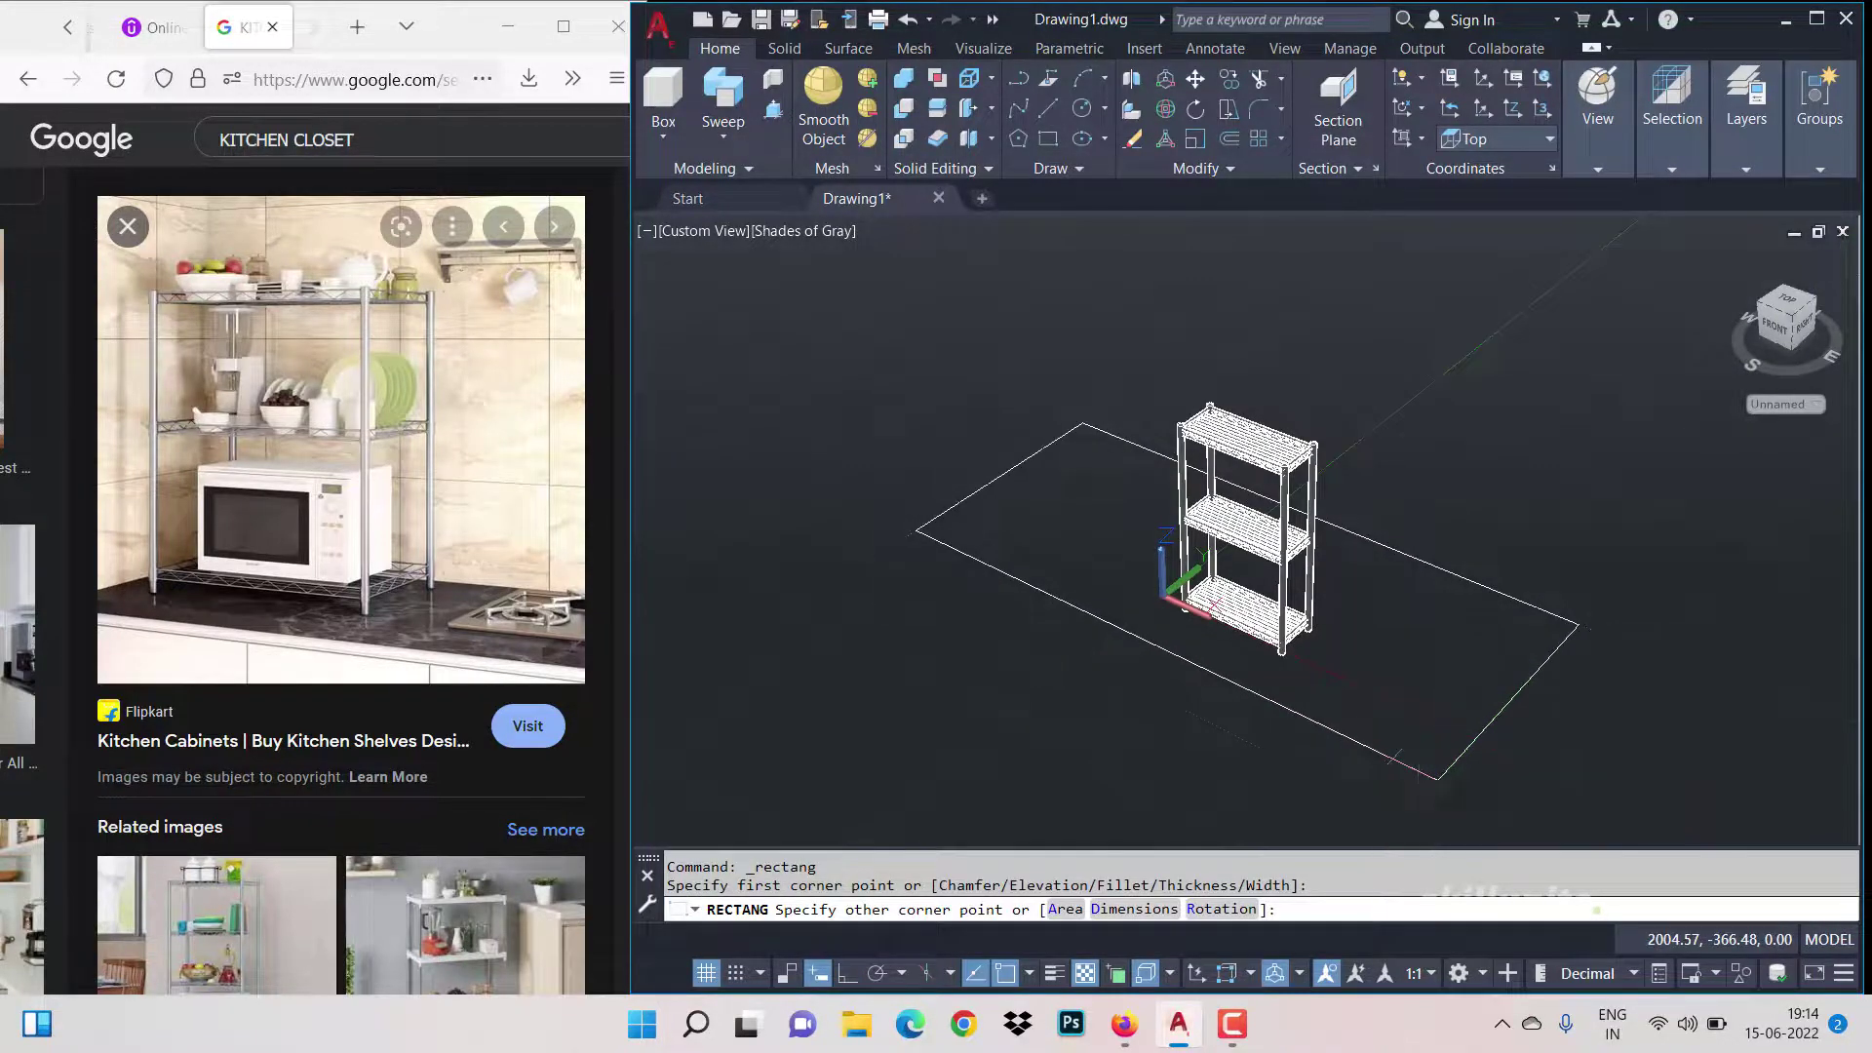
left_click(1439, 777)
Step: Extrude the floor rectangle 35 units downward into a thin slab beneath the rack
left_click(1593, 156)
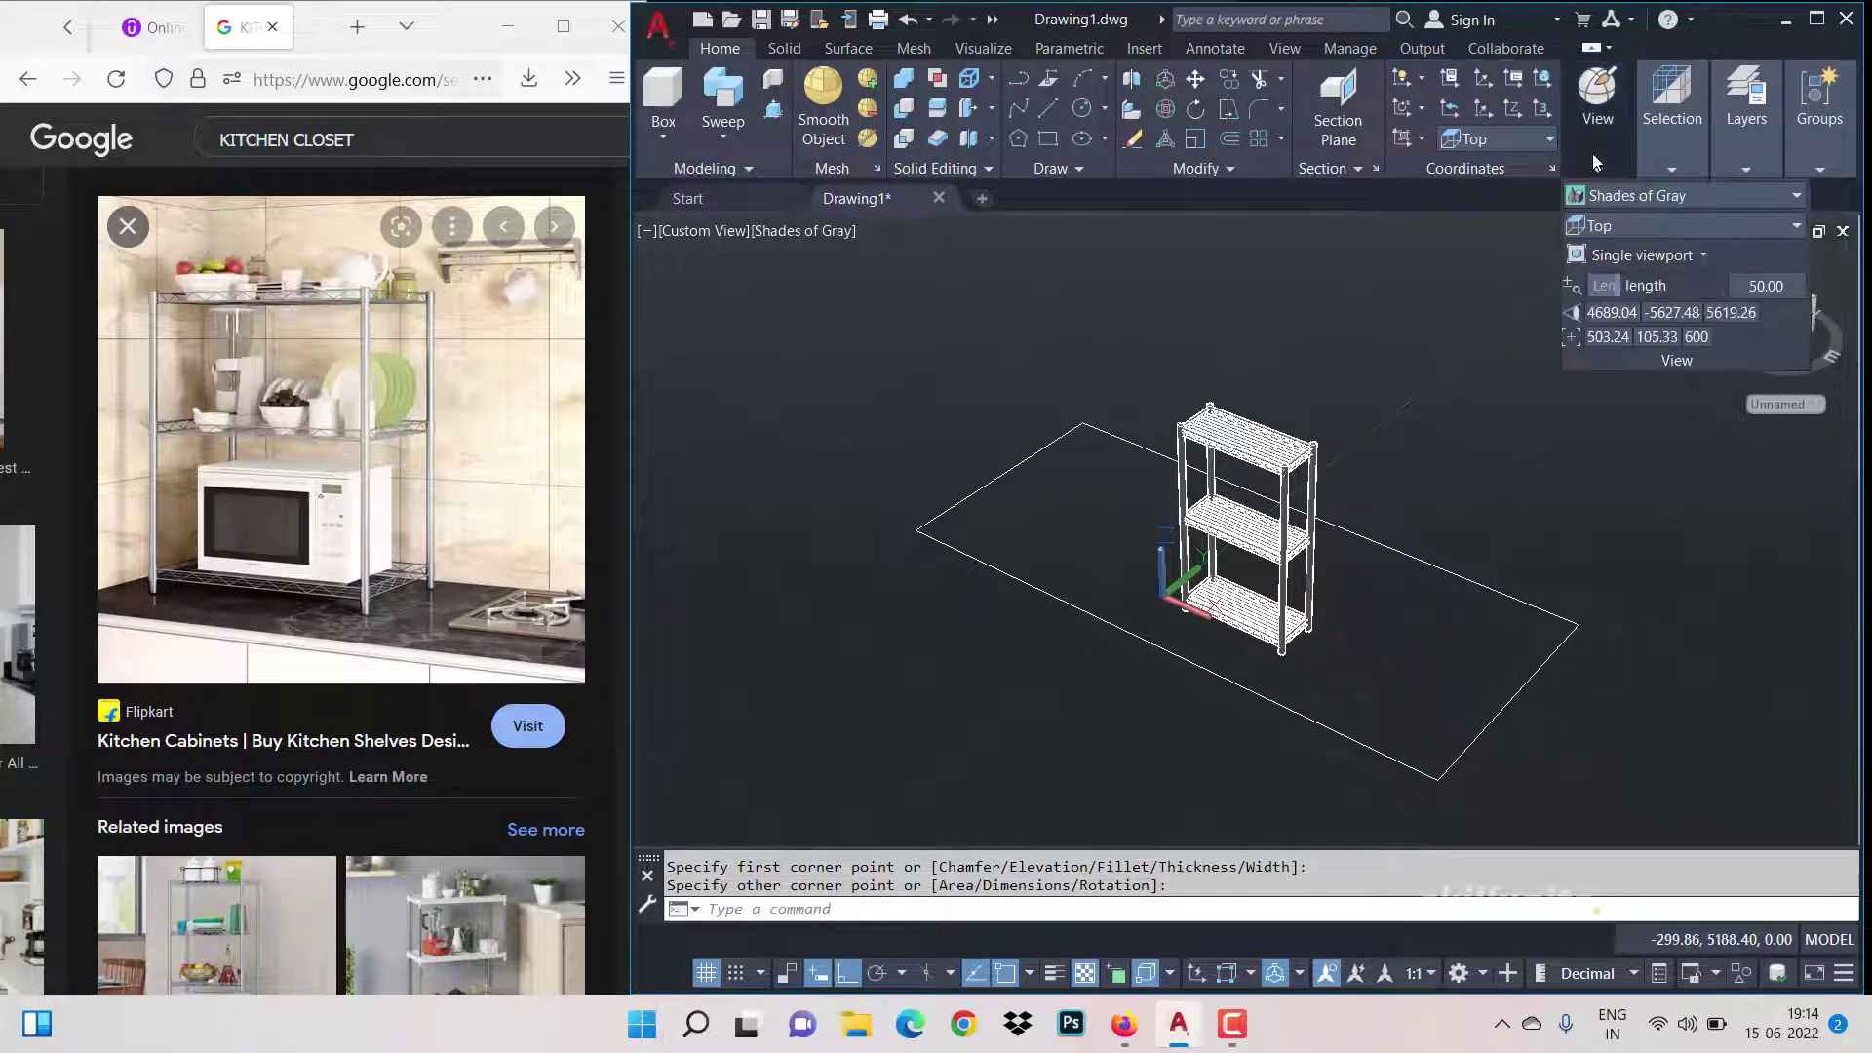
left_click(1615, 224)
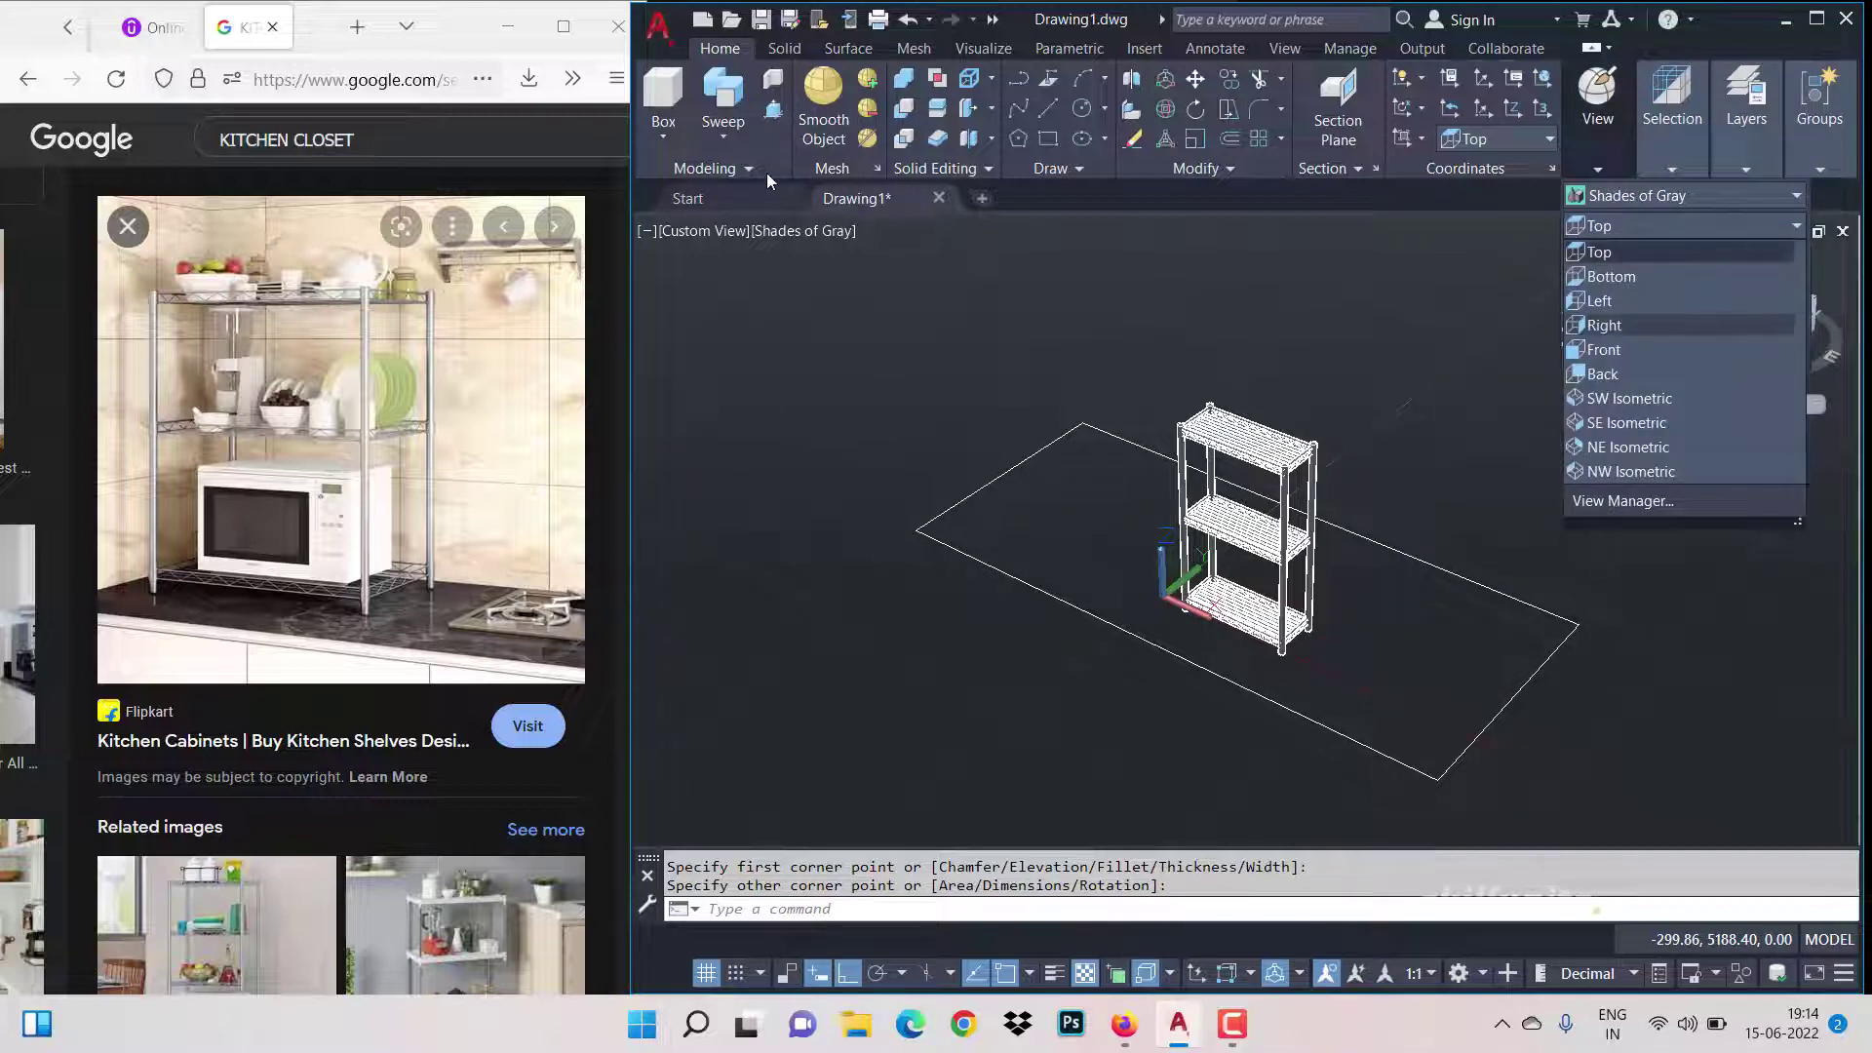
left_click(738, 120)
left_click(753, 195)
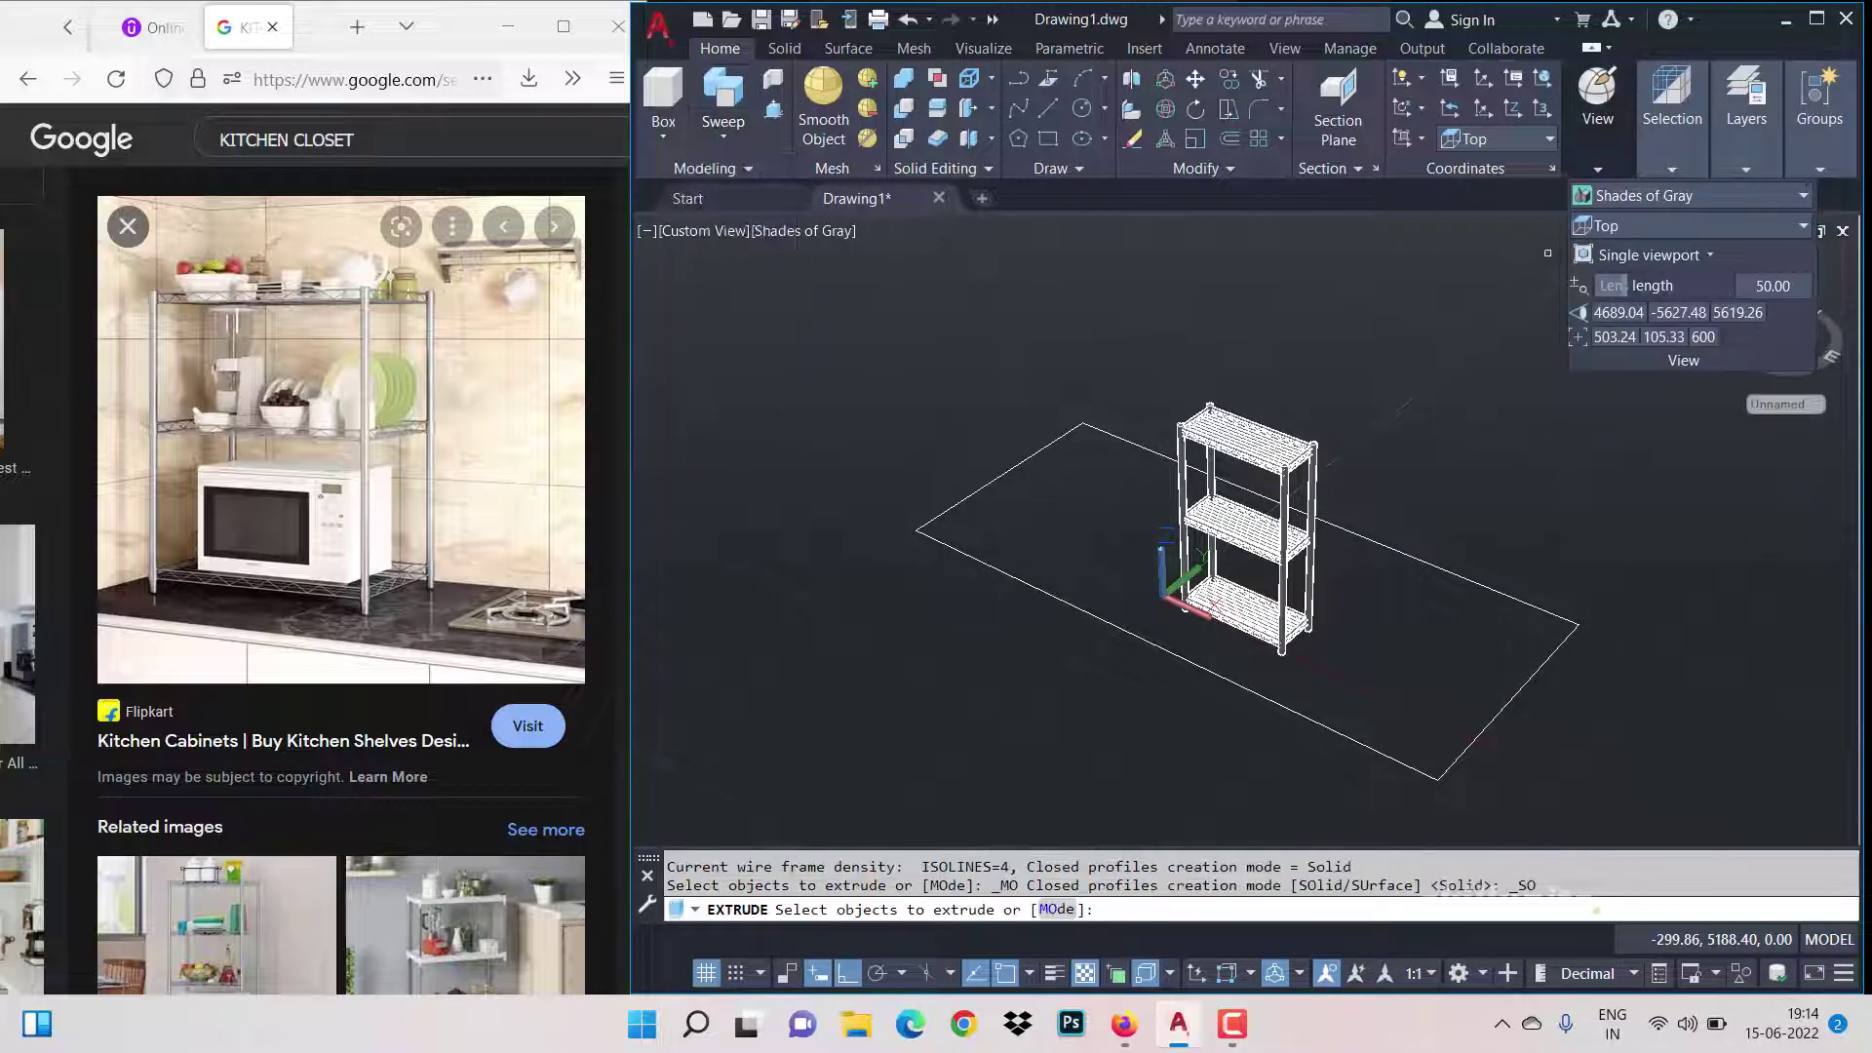
left_click(1029, 449)
left_click(1009, 491)
key("Return")
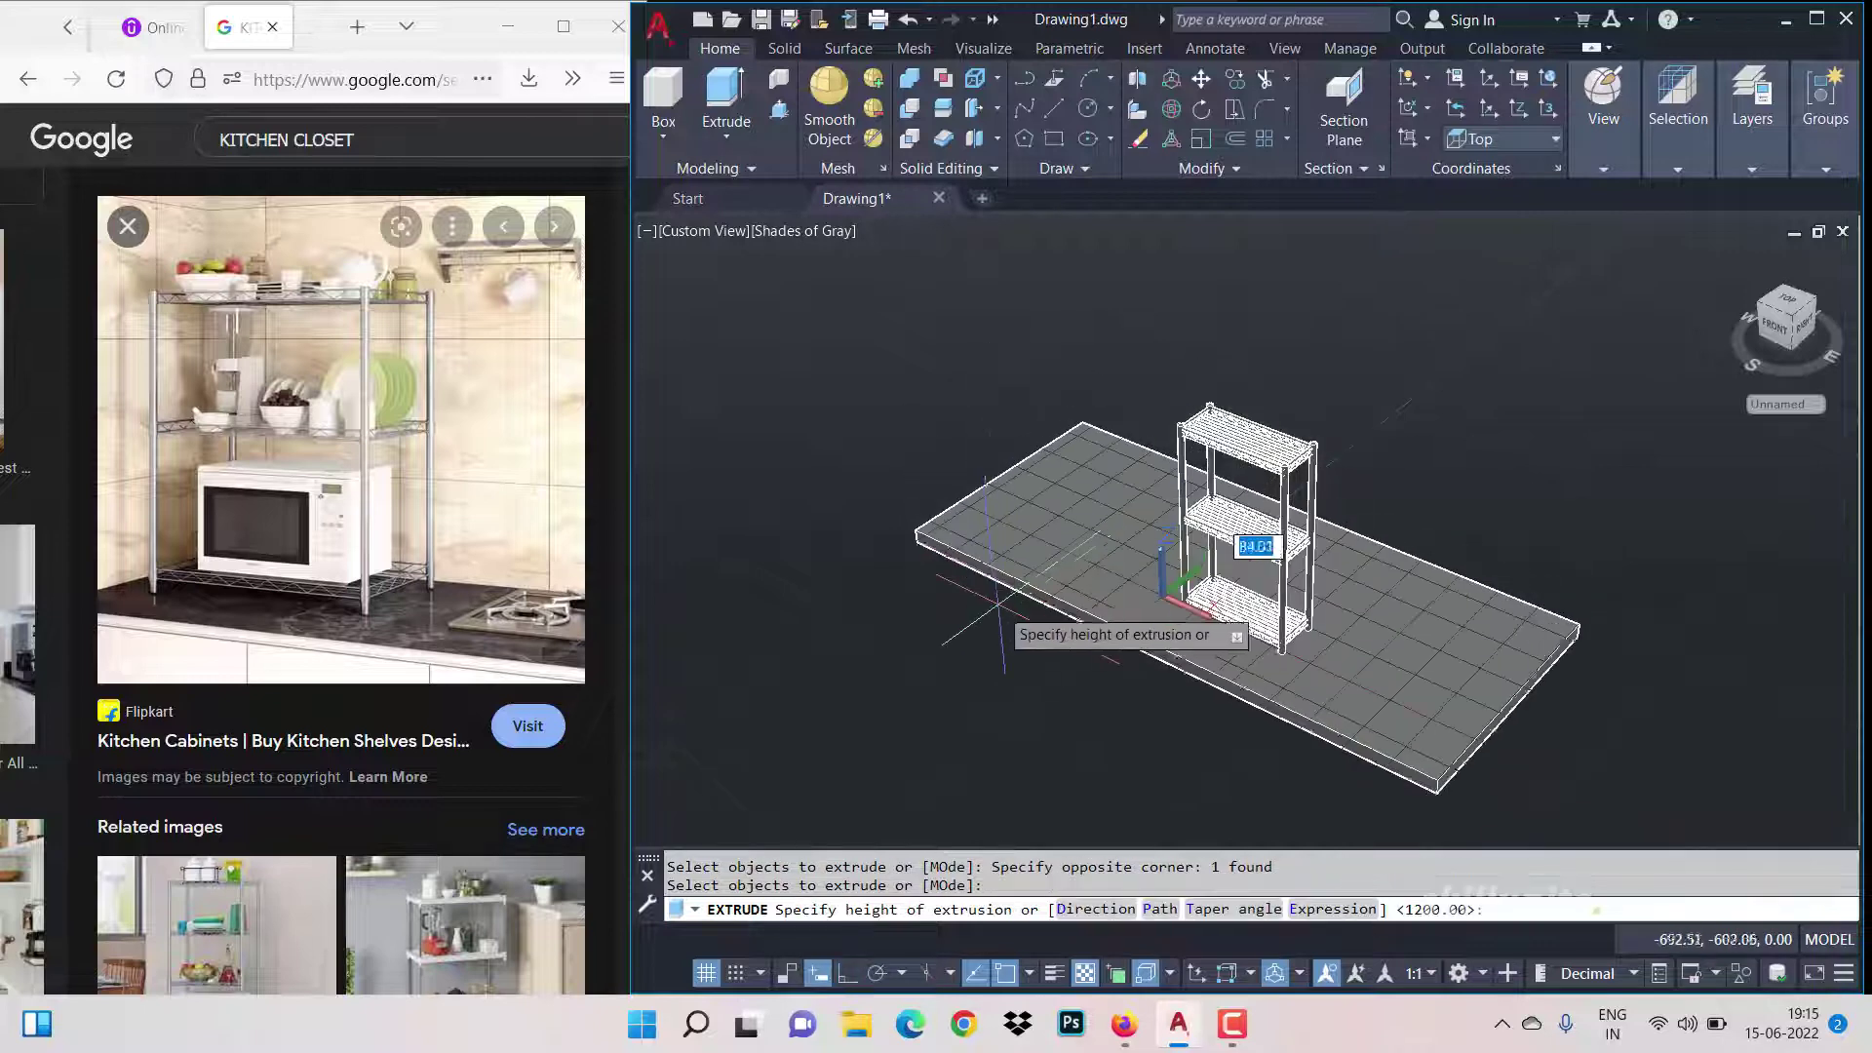
type("35")
key("Return")
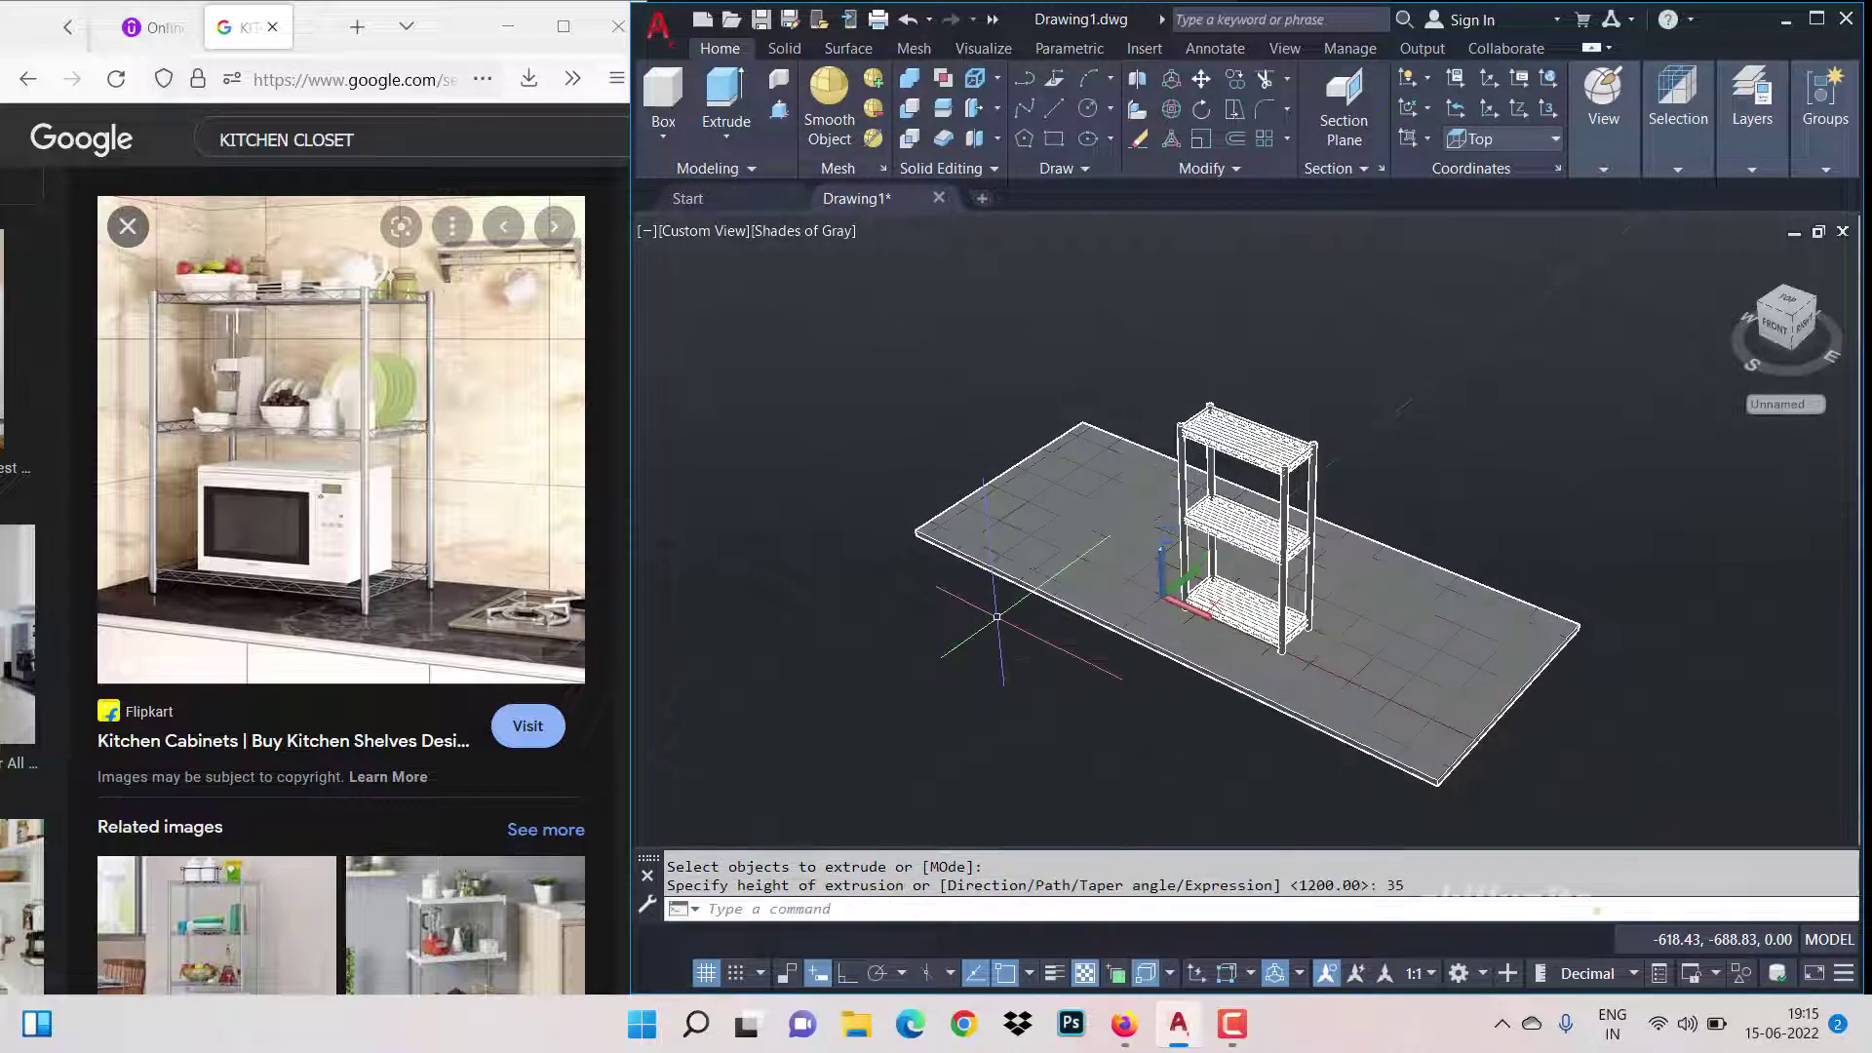
key("Escape")
Step: Switch to the Front view and draw a back wall rectangle about 2084 units high from the floor slab's rear left corner
left_click(1604, 169)
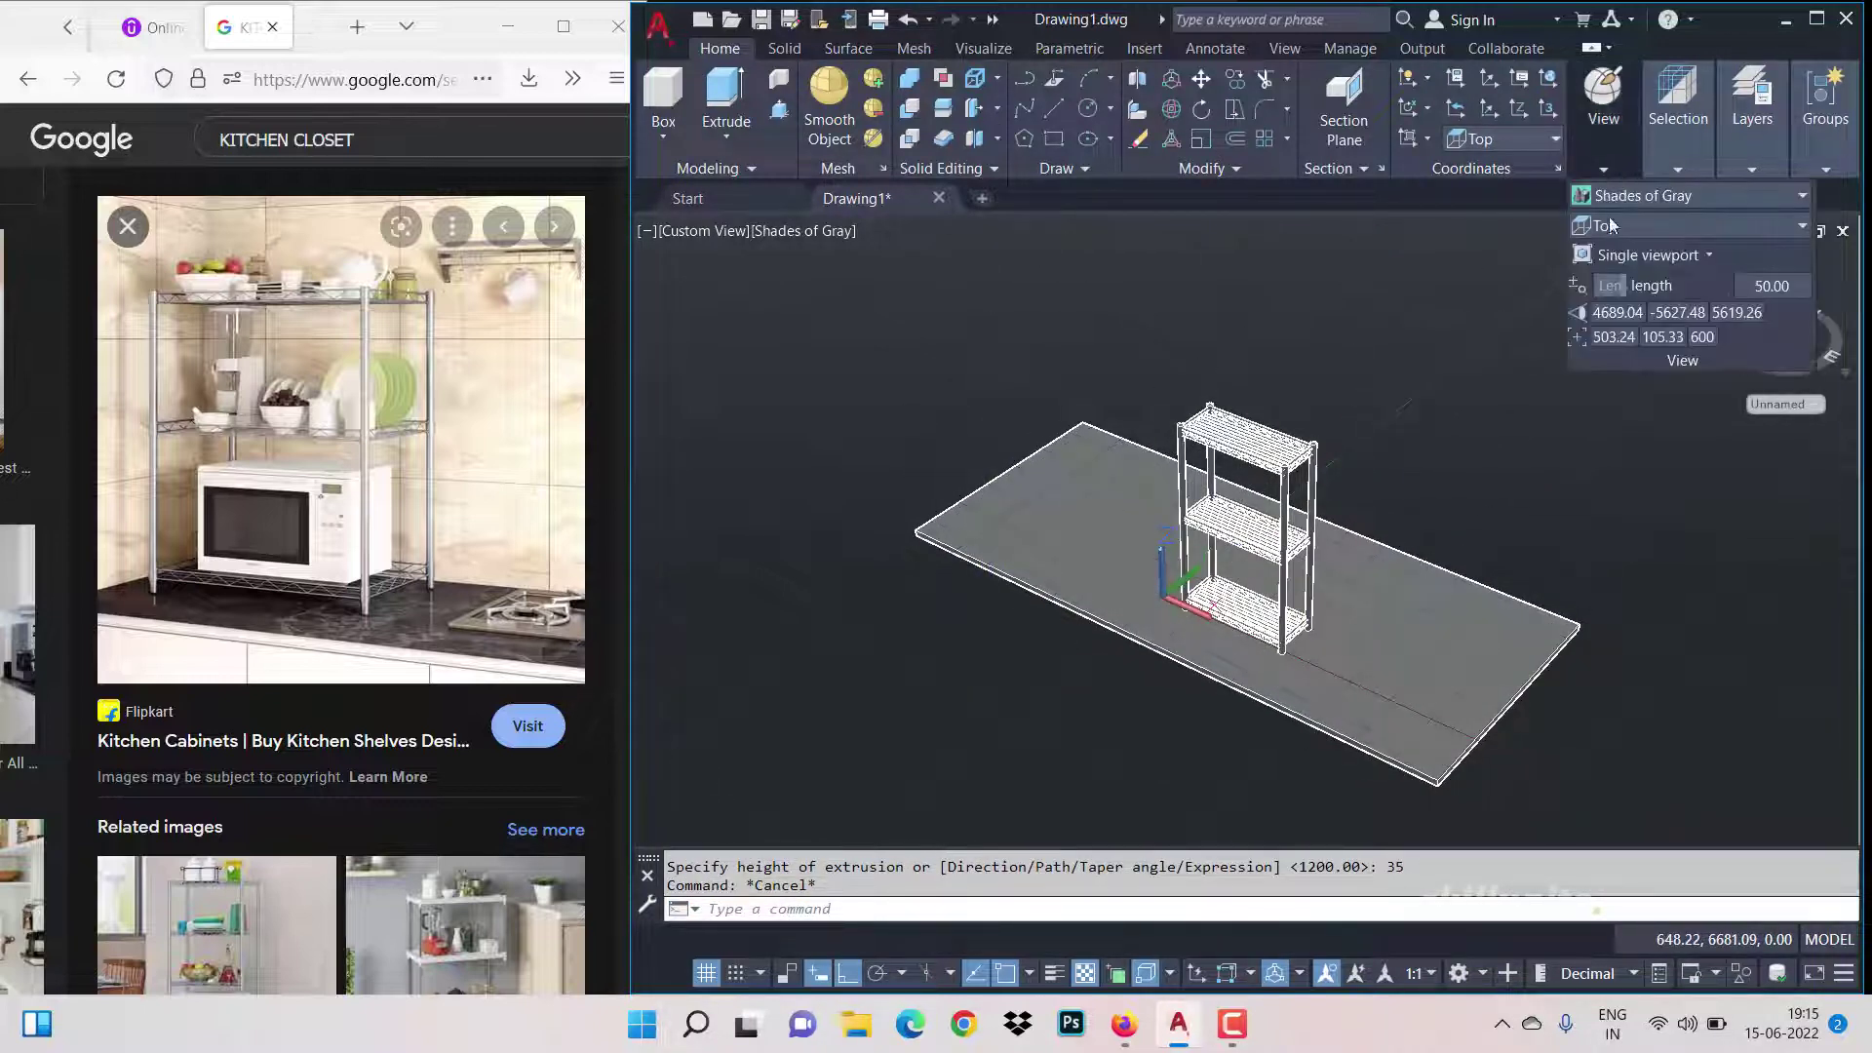
left_click(1652, 195)
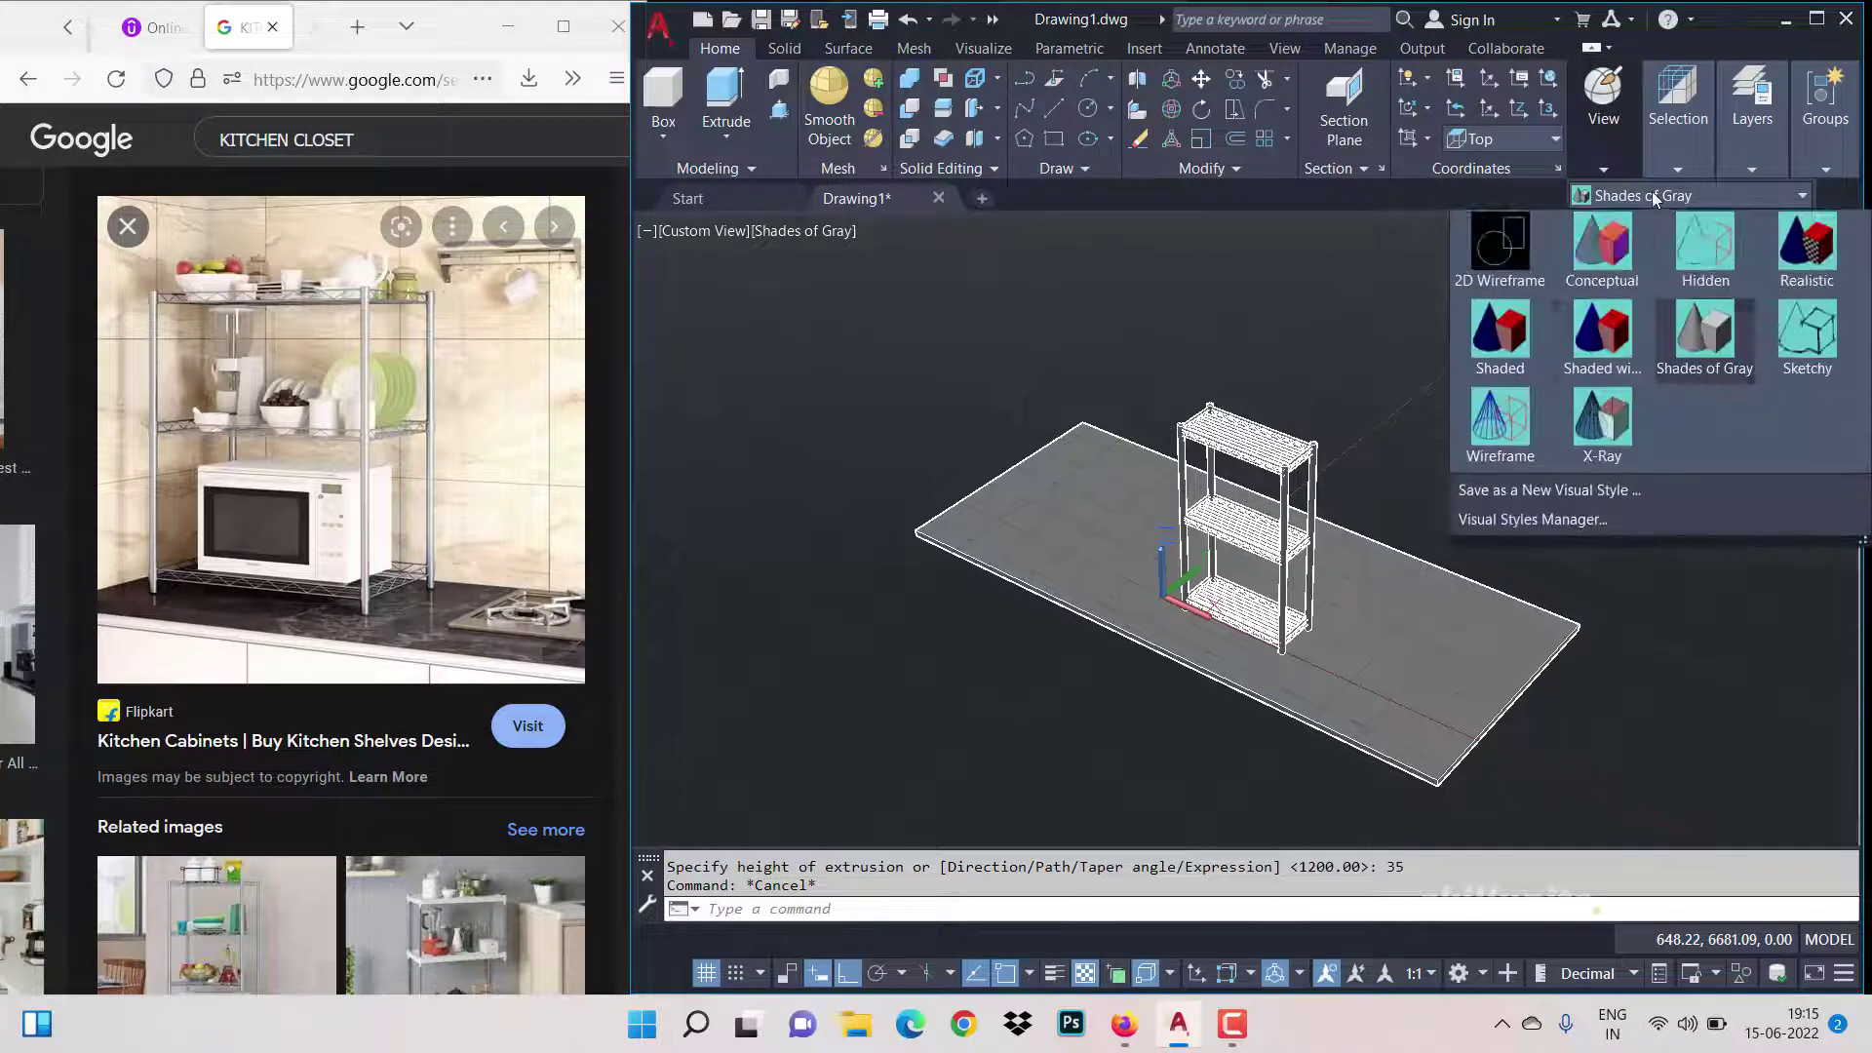
left_click(1629, 230)
left_click(1628, 231)
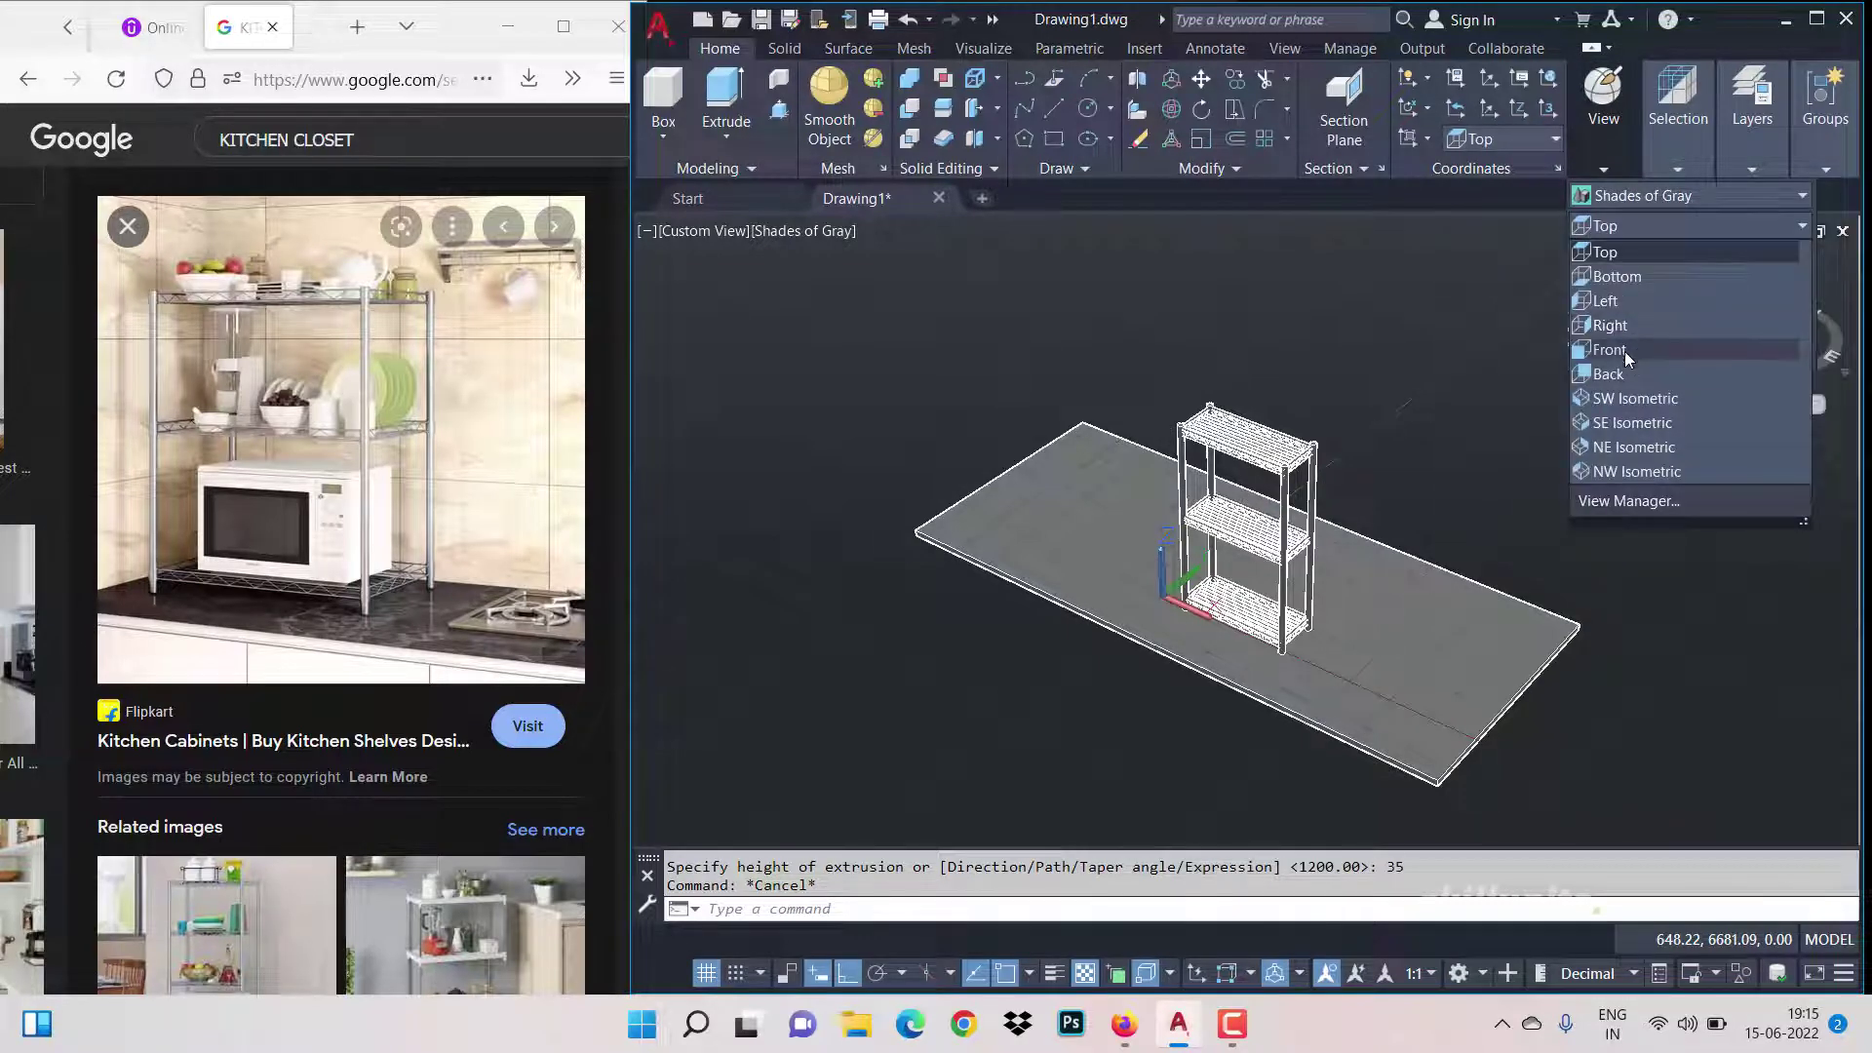
left_click(1624, 348)
left_click(1055, 138)
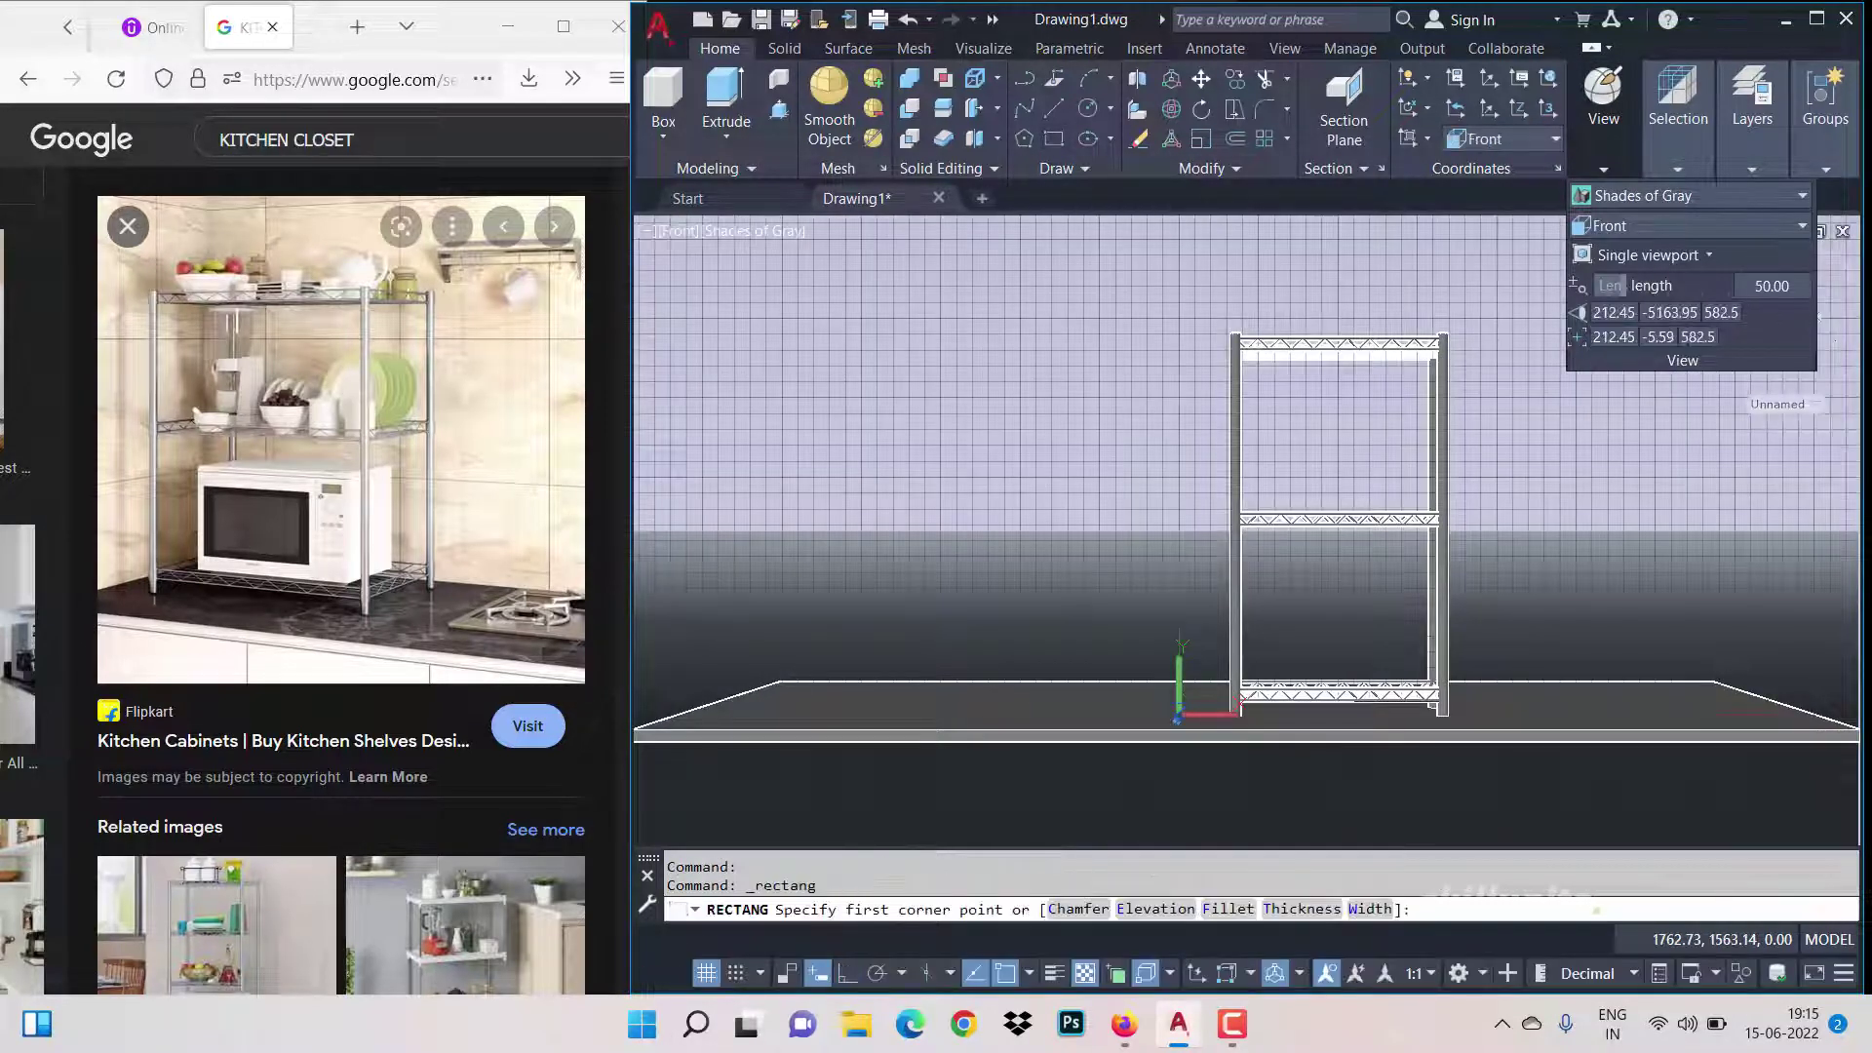
left_click(775, 682)
scroll(1247, 531, "down", 3)
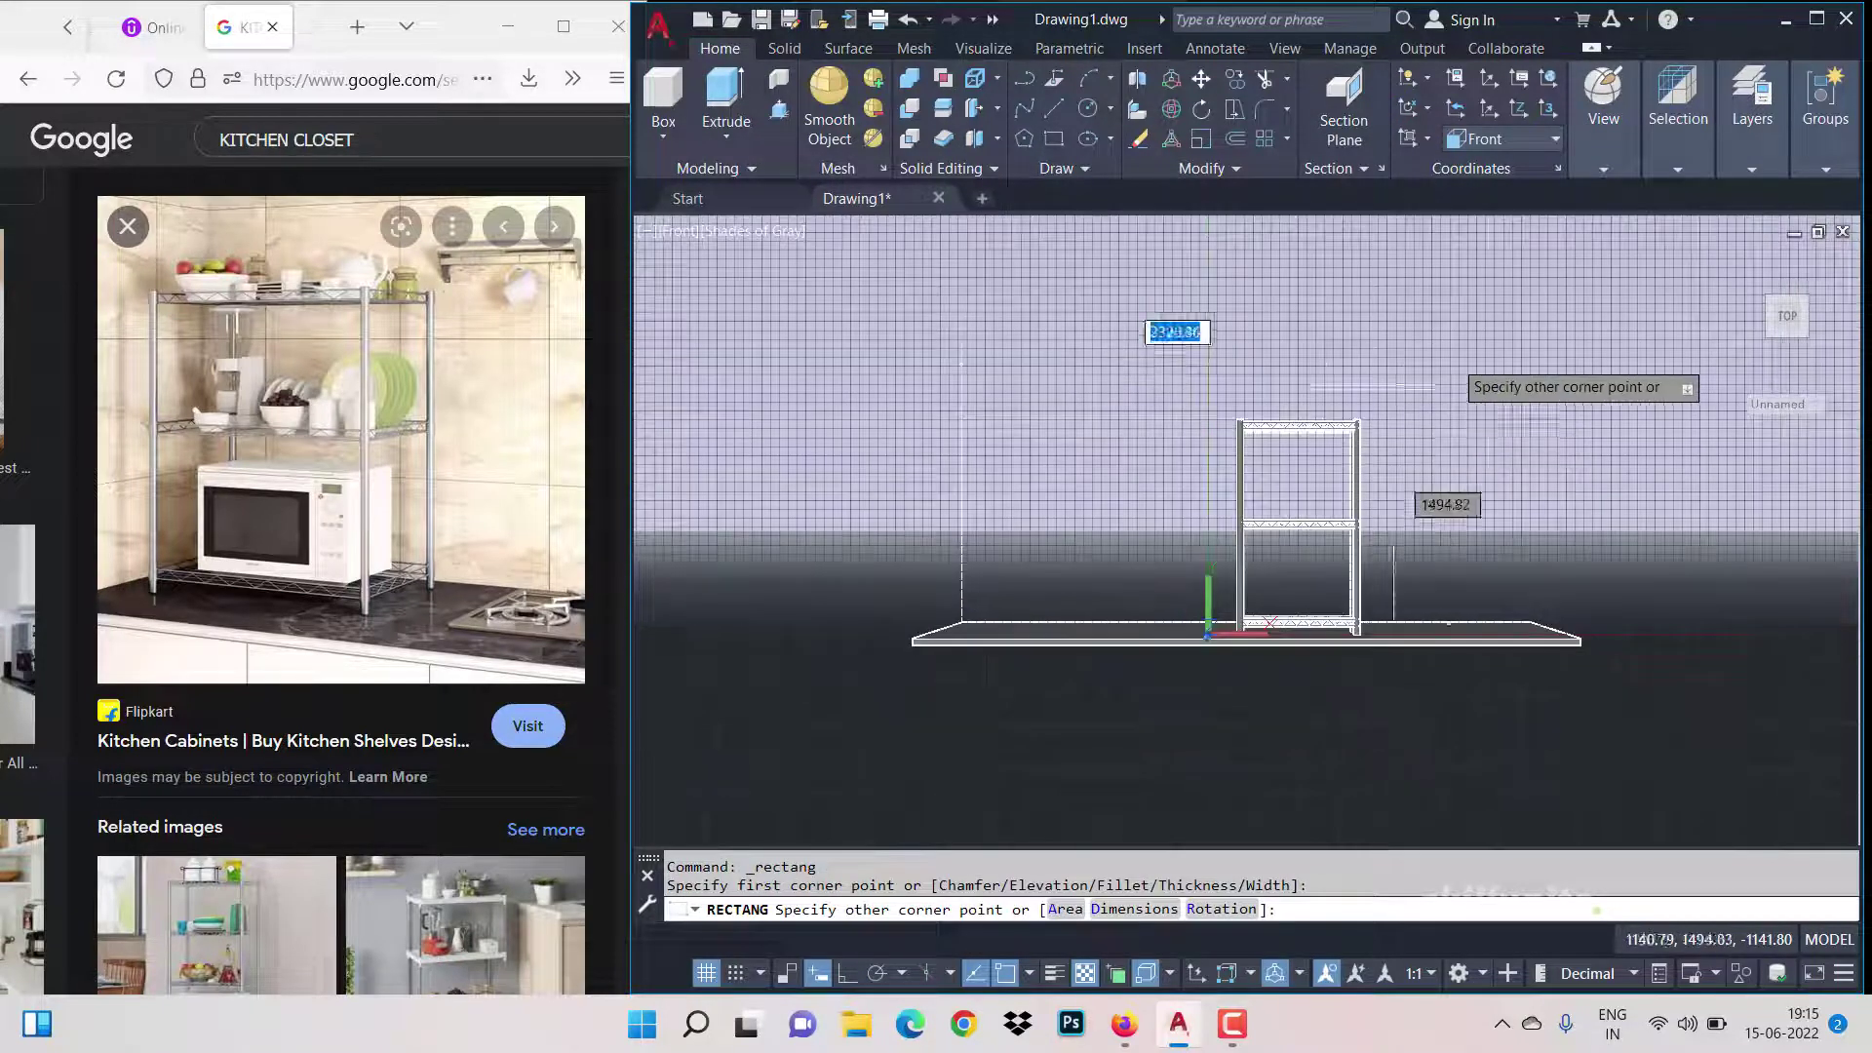
left_click(1497, 298)
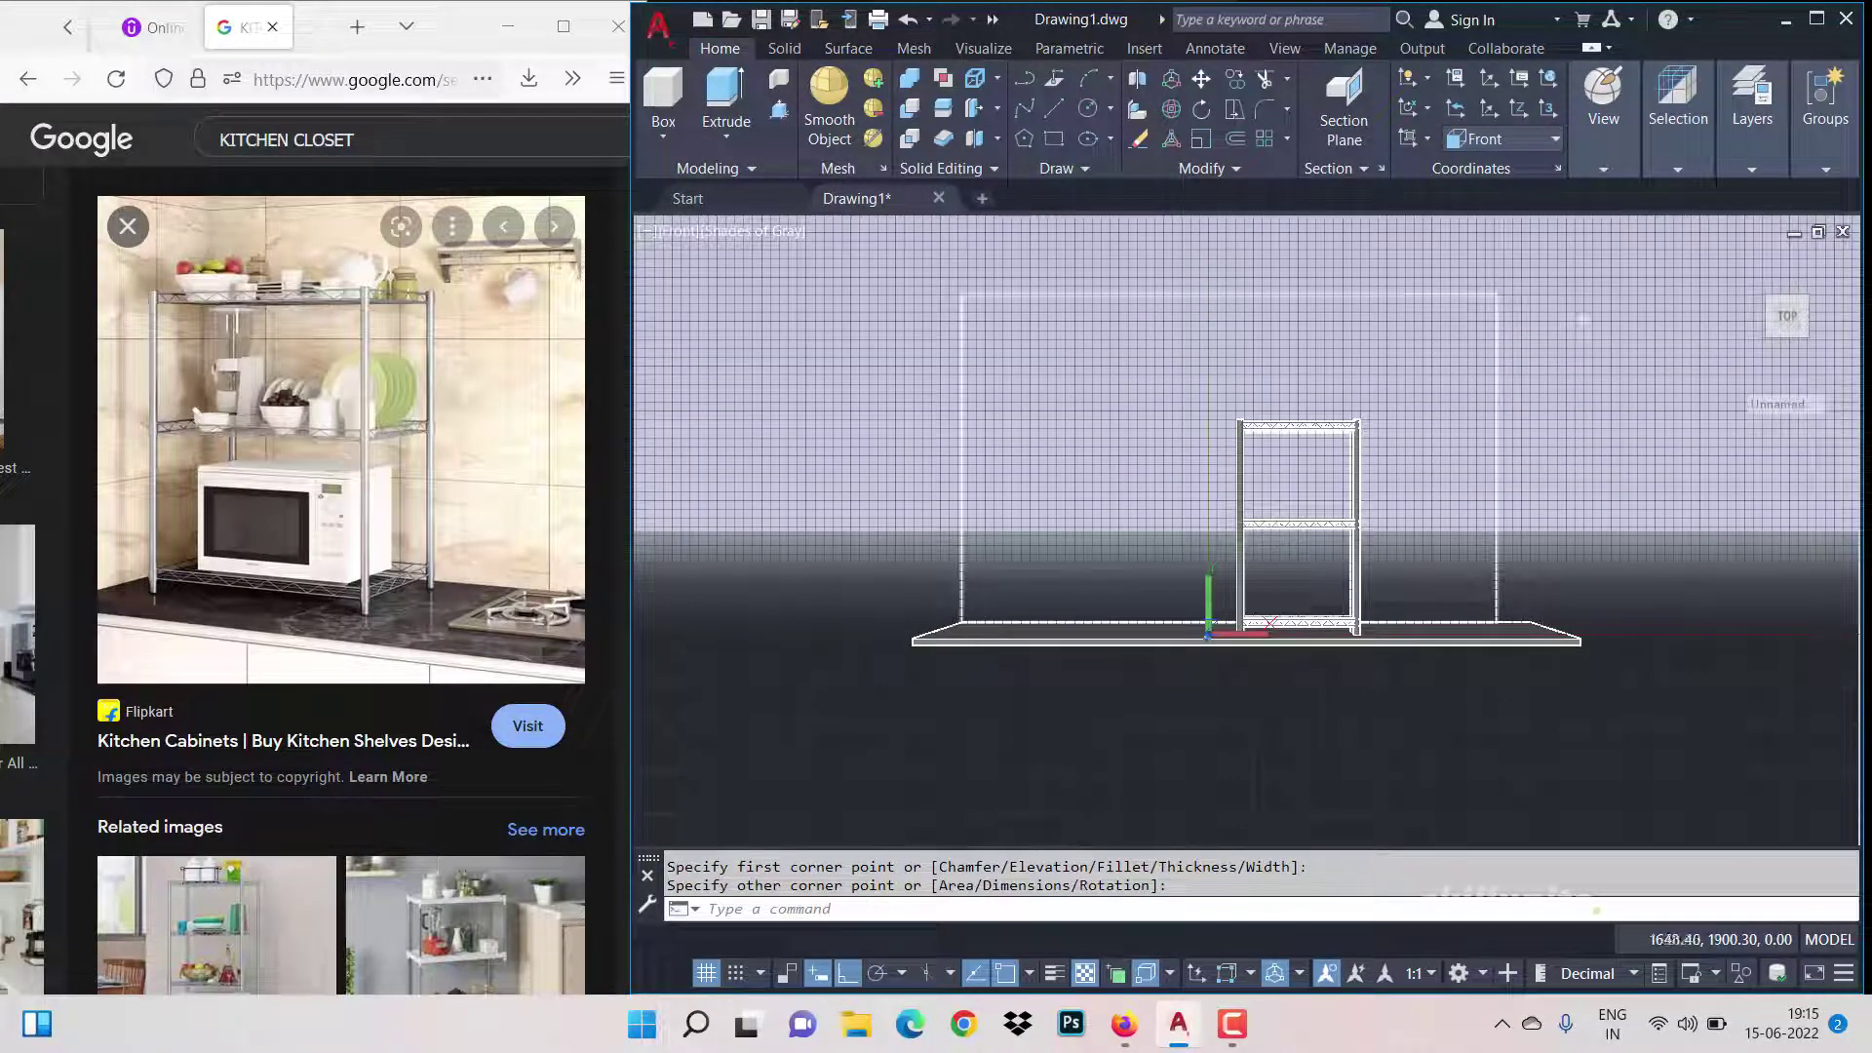
Step: Return to a three-dimensional view and try to stretch the right side of the back wall outline outward
left_click(1732, 258)
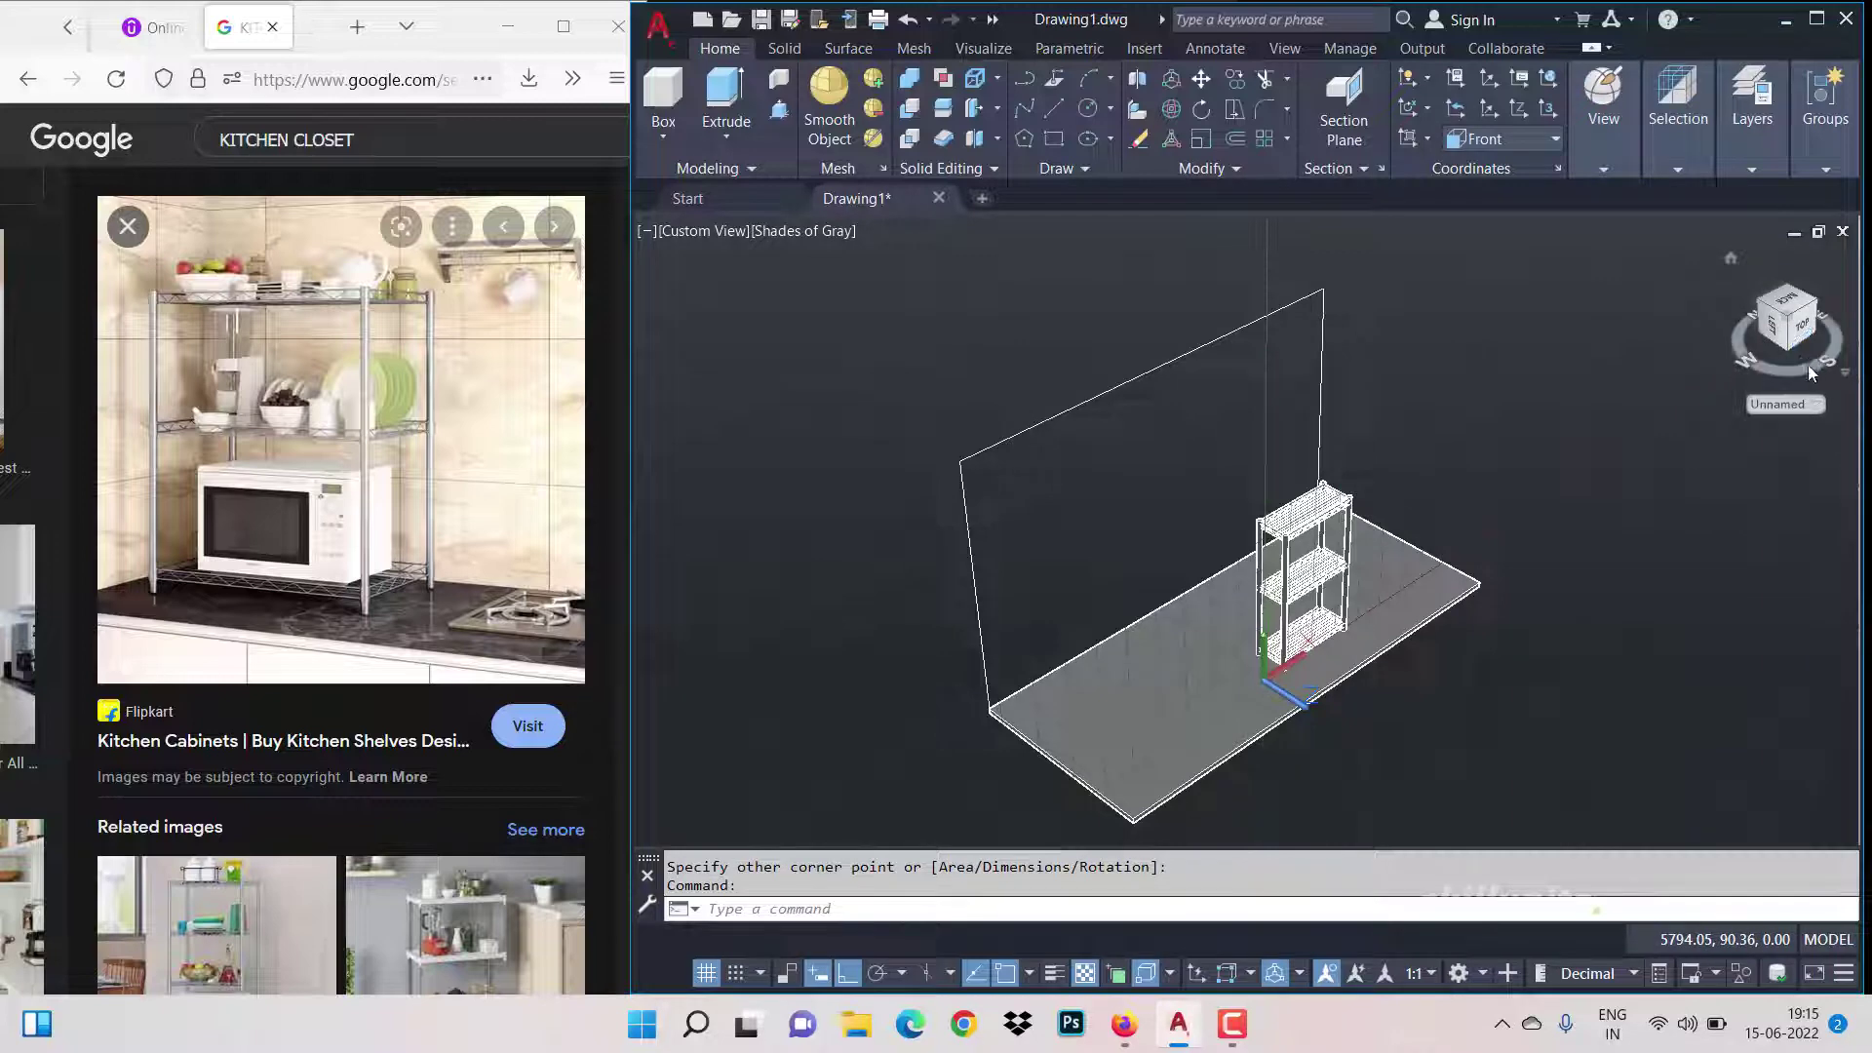
left_click_drag(1807, 365, 1816, 563)
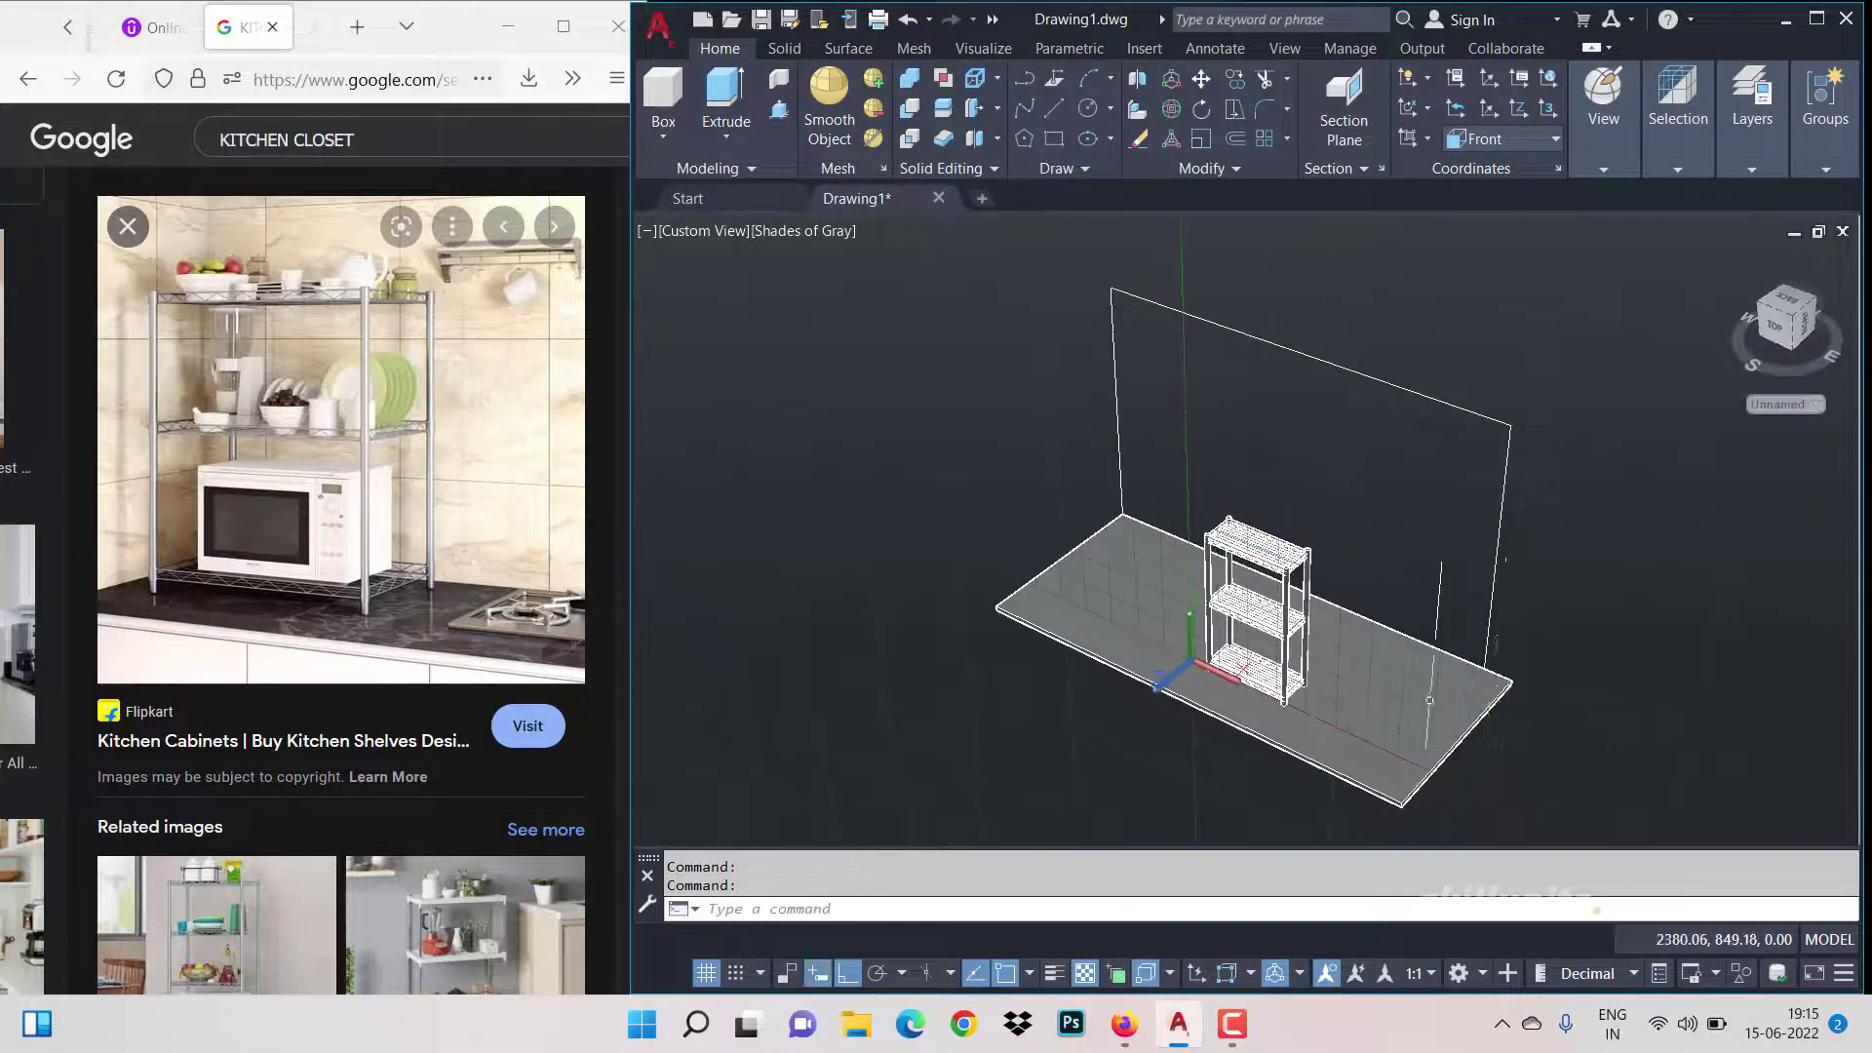
scroll(1233, 527, "up", 1)
left_click(1536, 702)
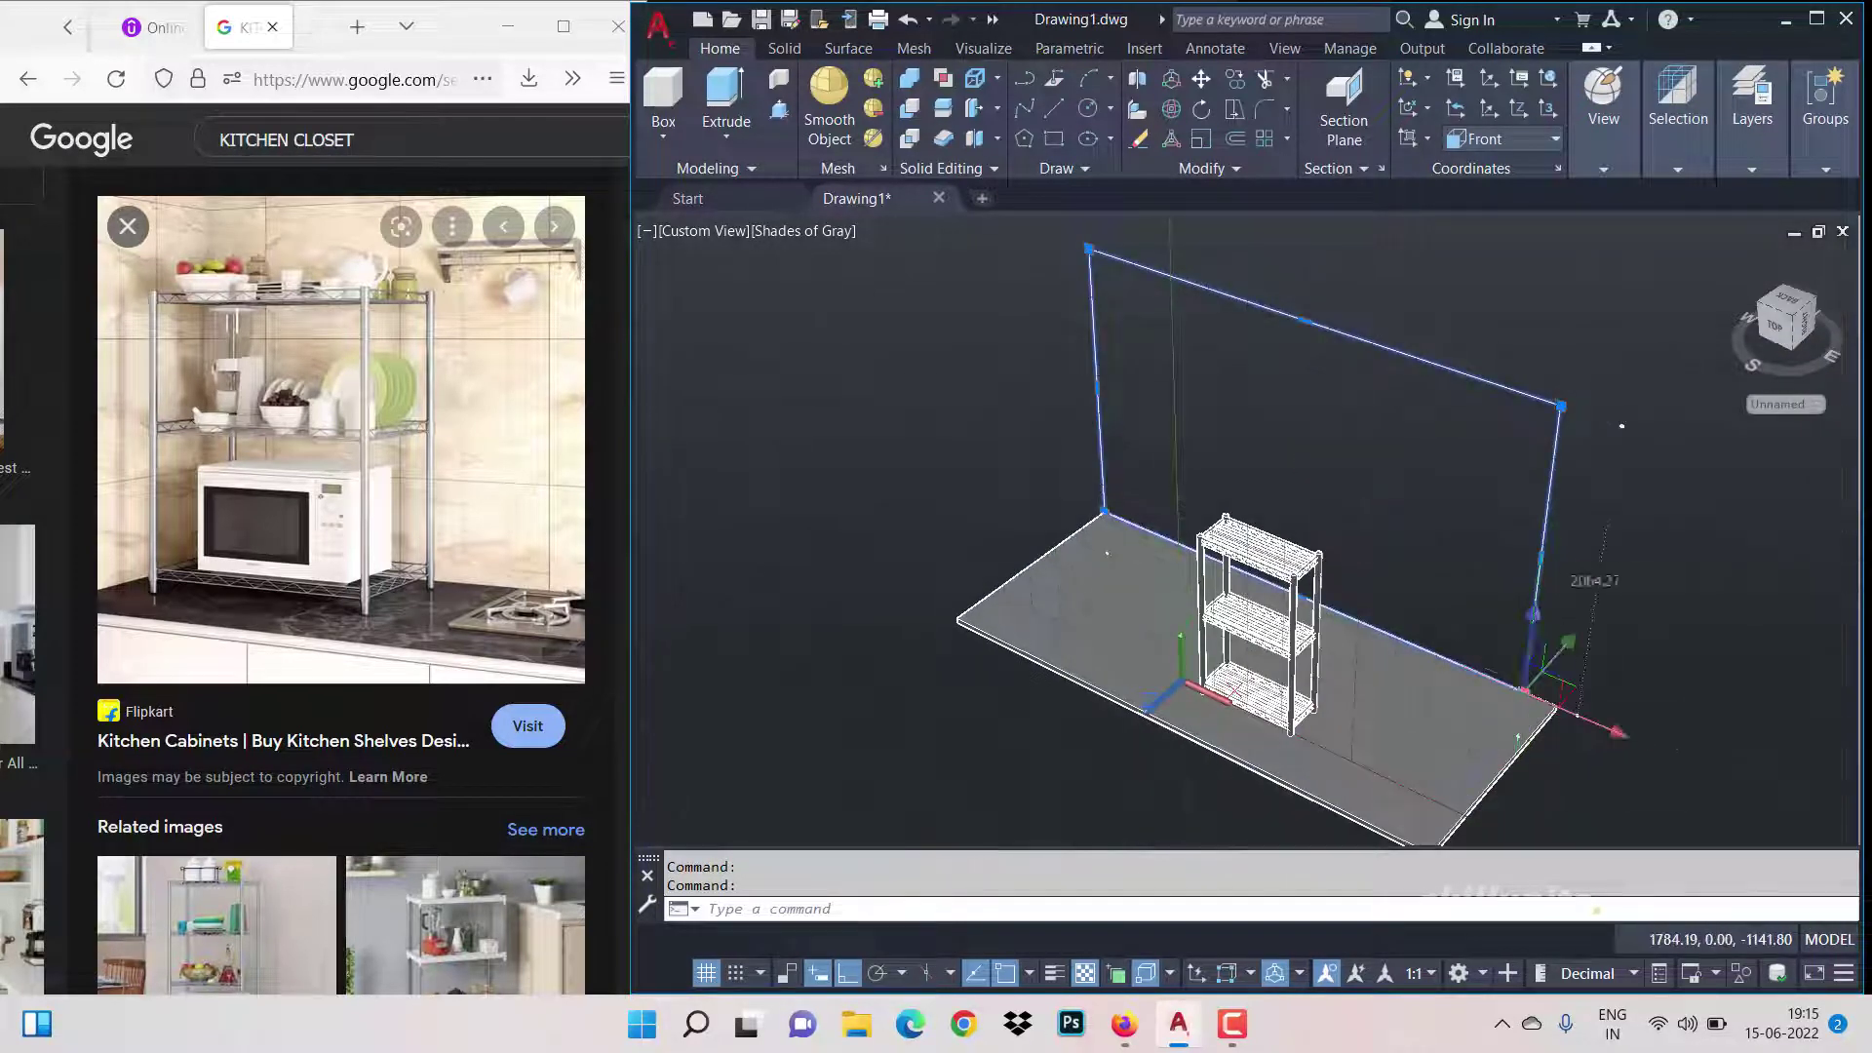
left_click(1541, 556)
left_click(1603, 469)
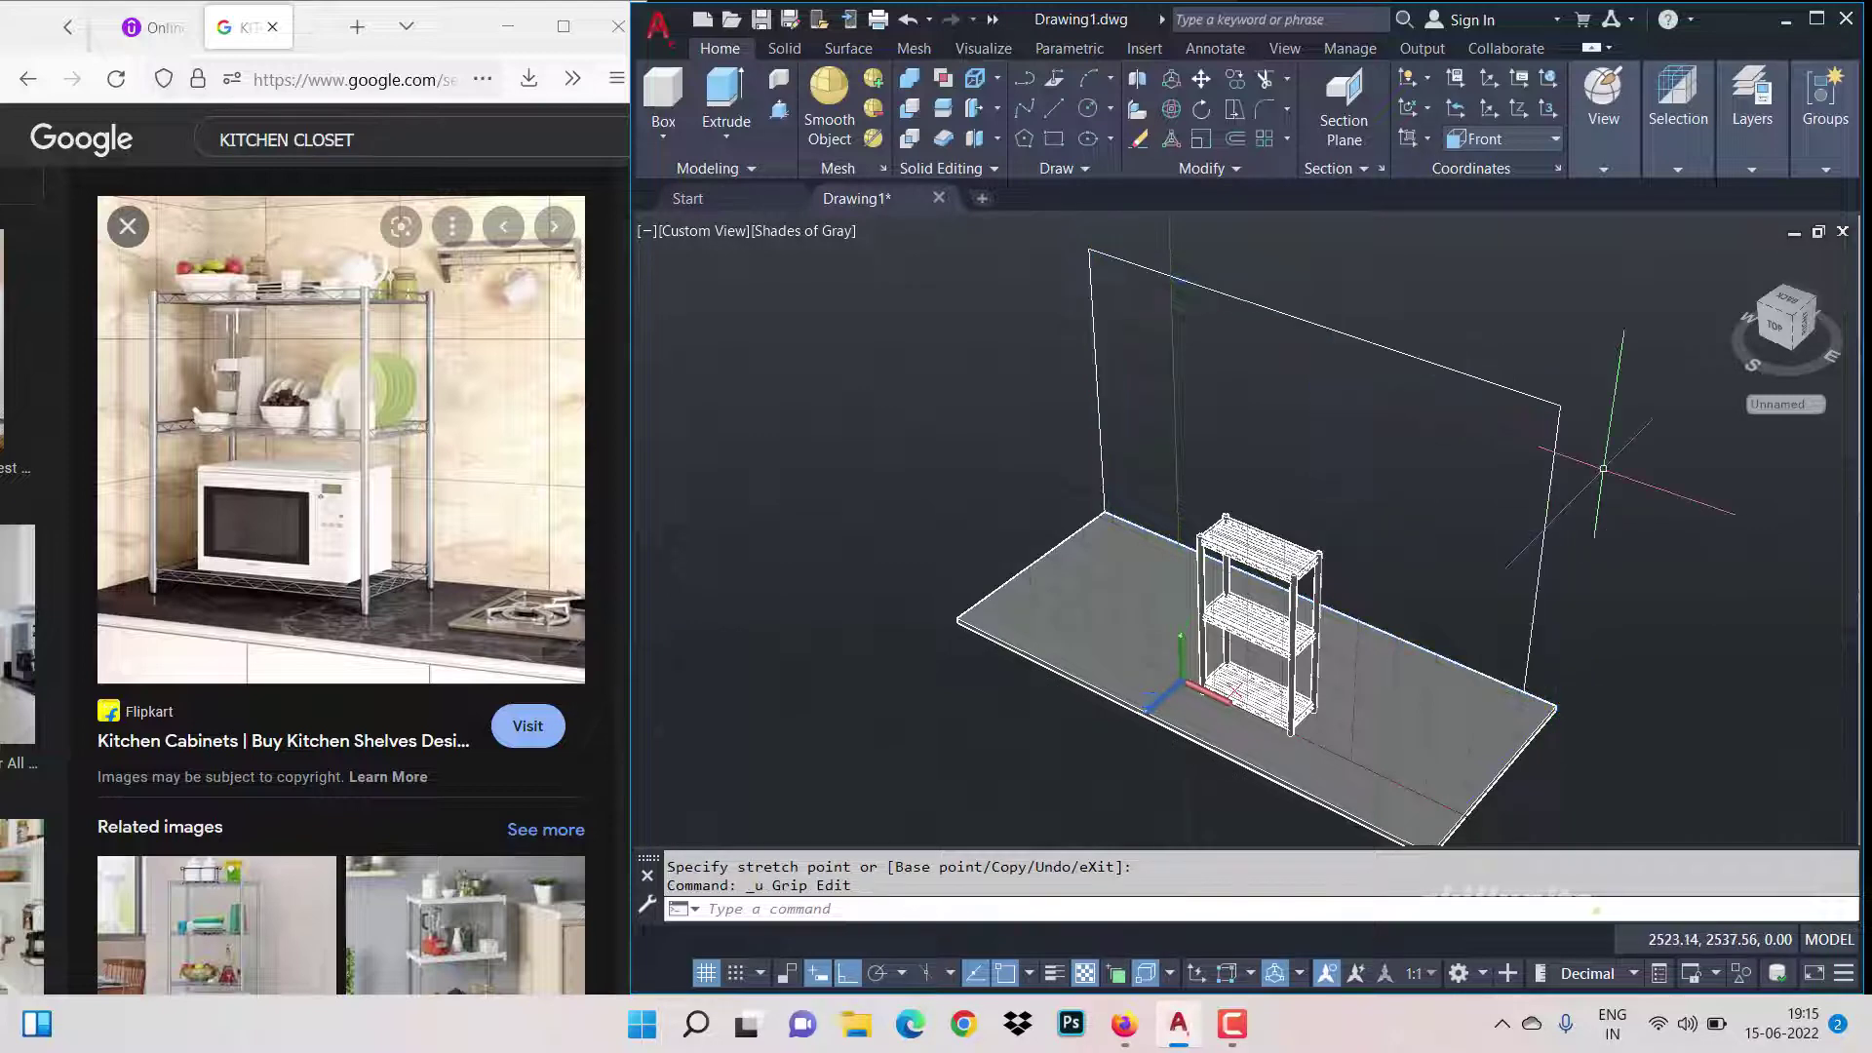
Step: Stretch the right edge of the back wall outline out to the floor slab's rear right corner
left_click(1559, 563)
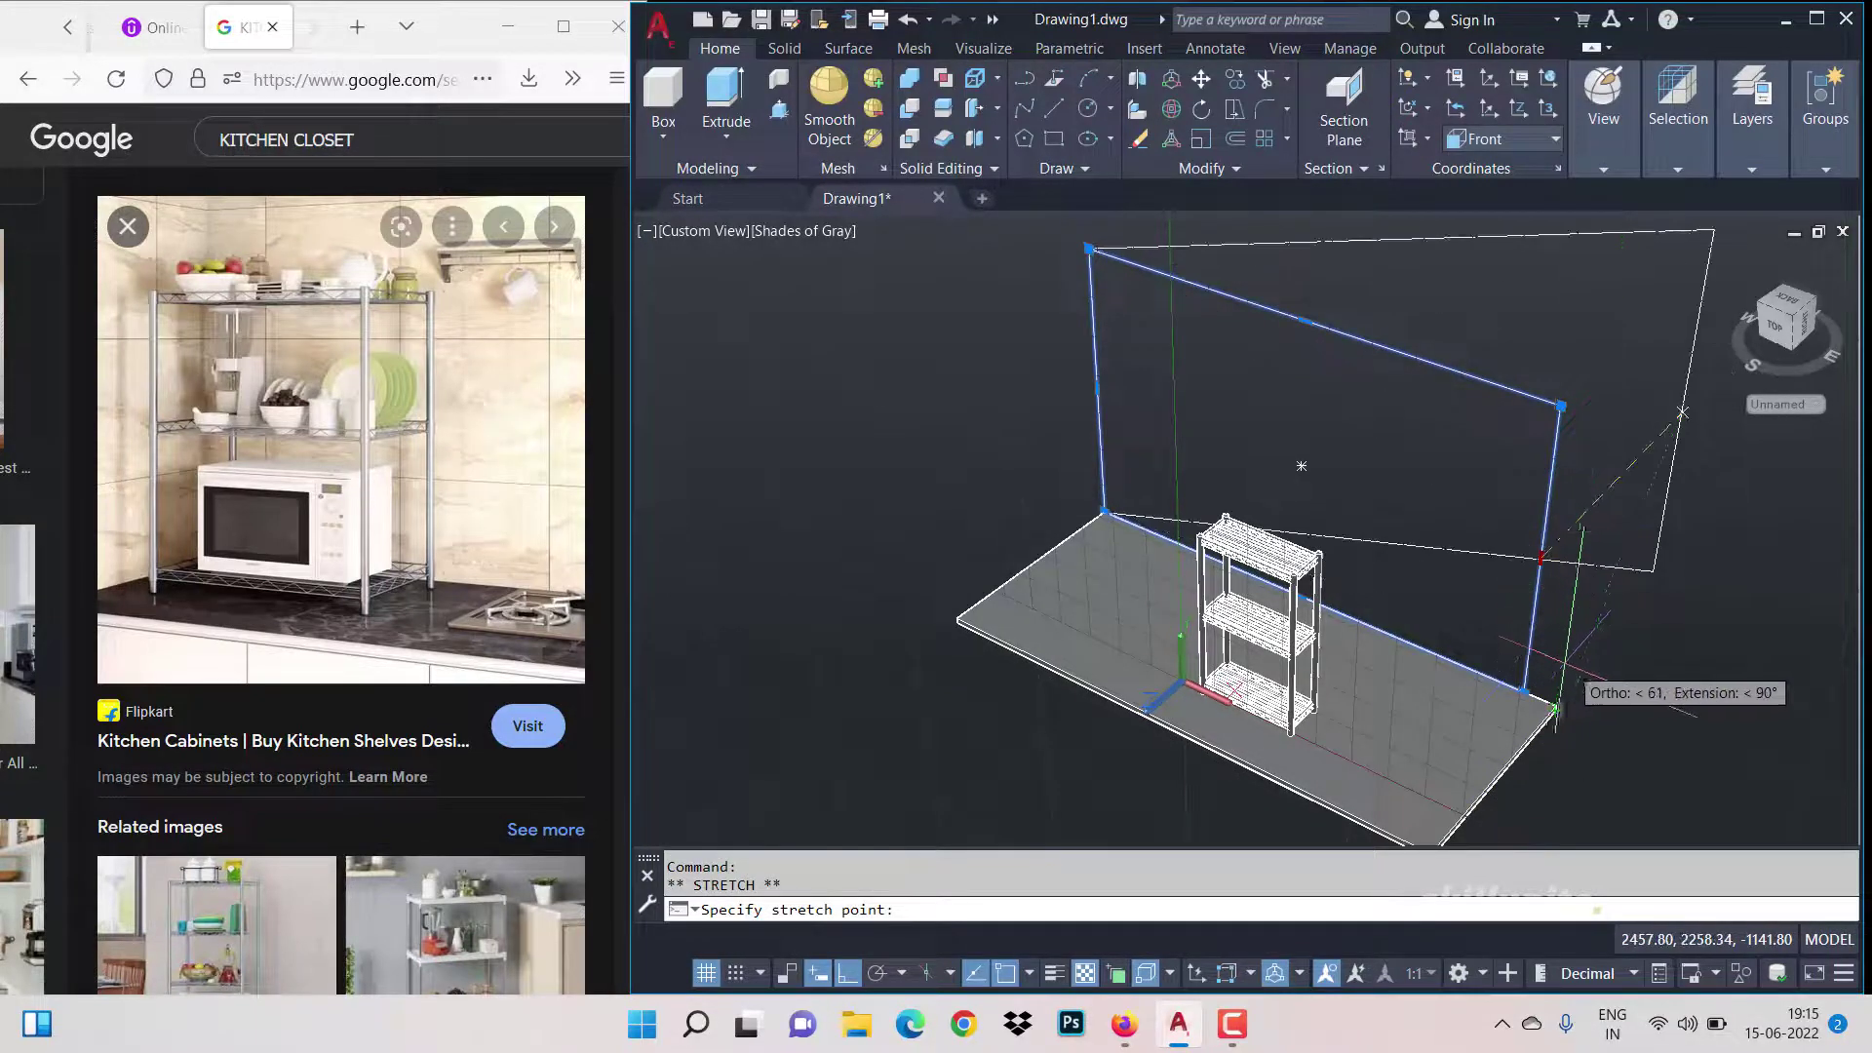
key("Escape")
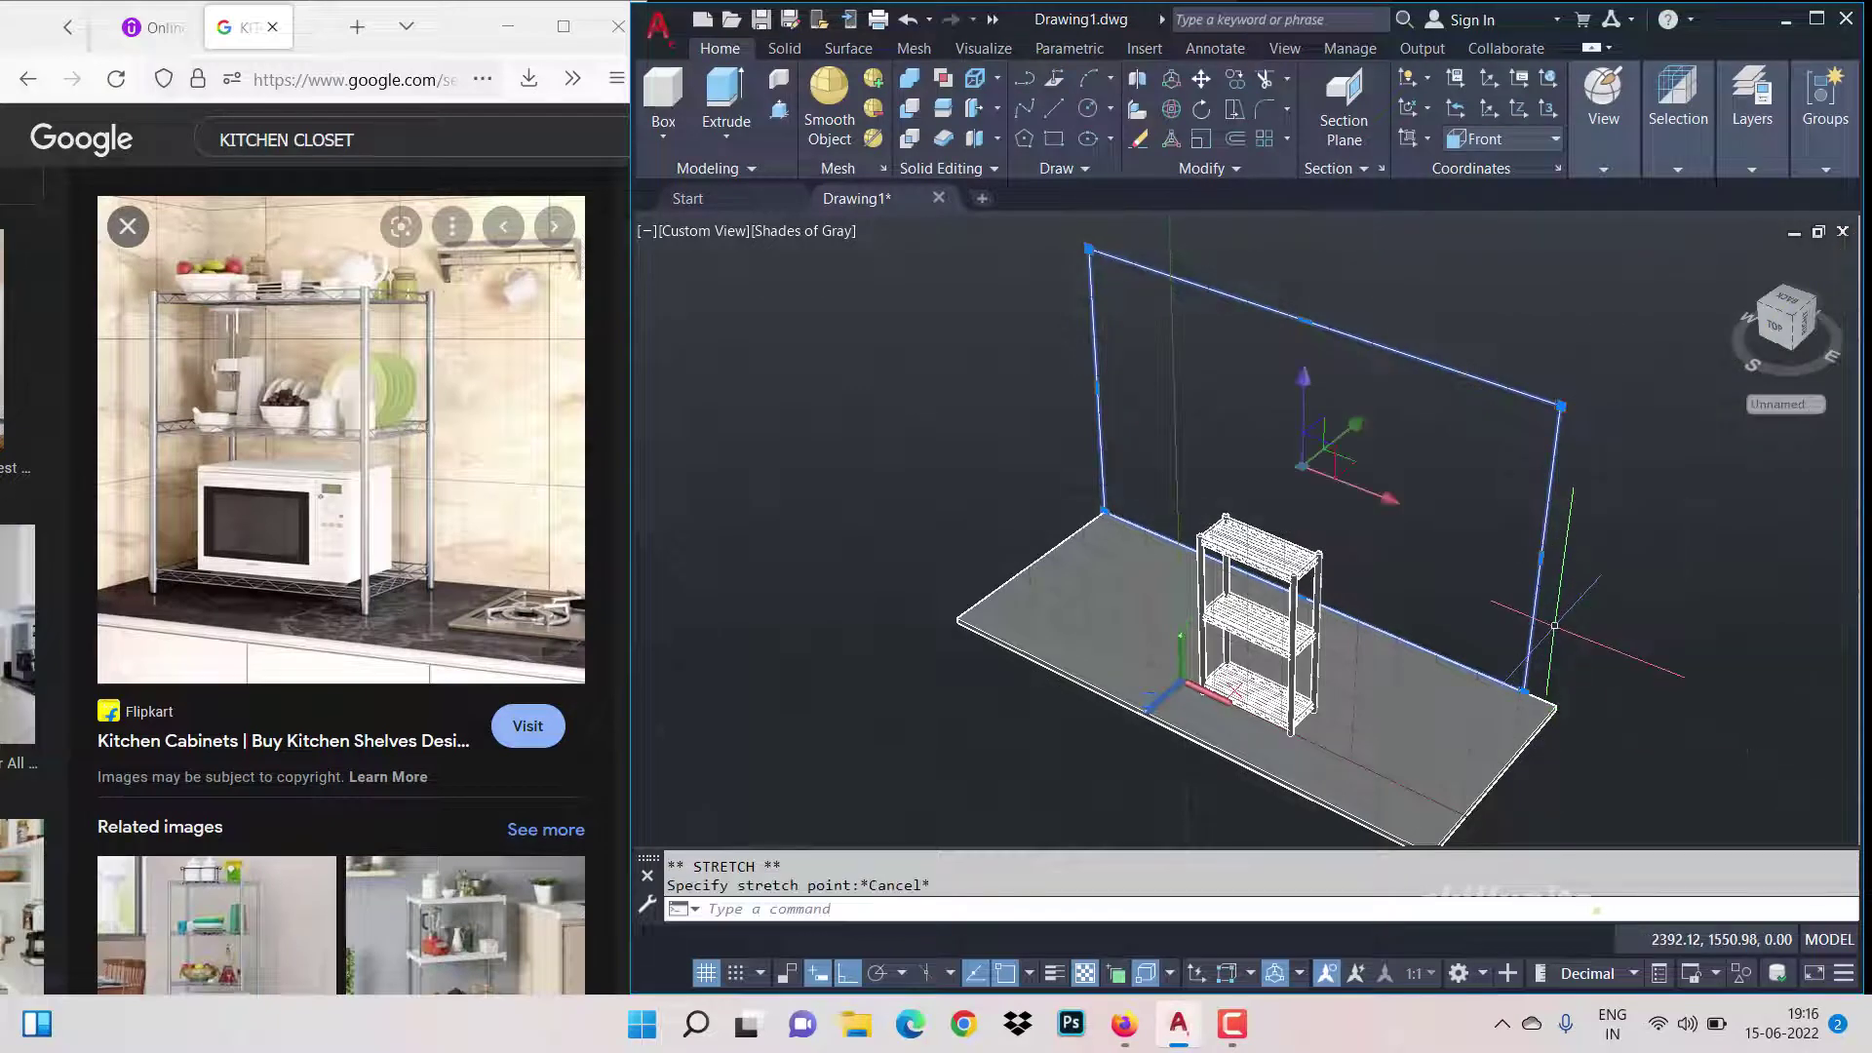
left_click(1544, 549)
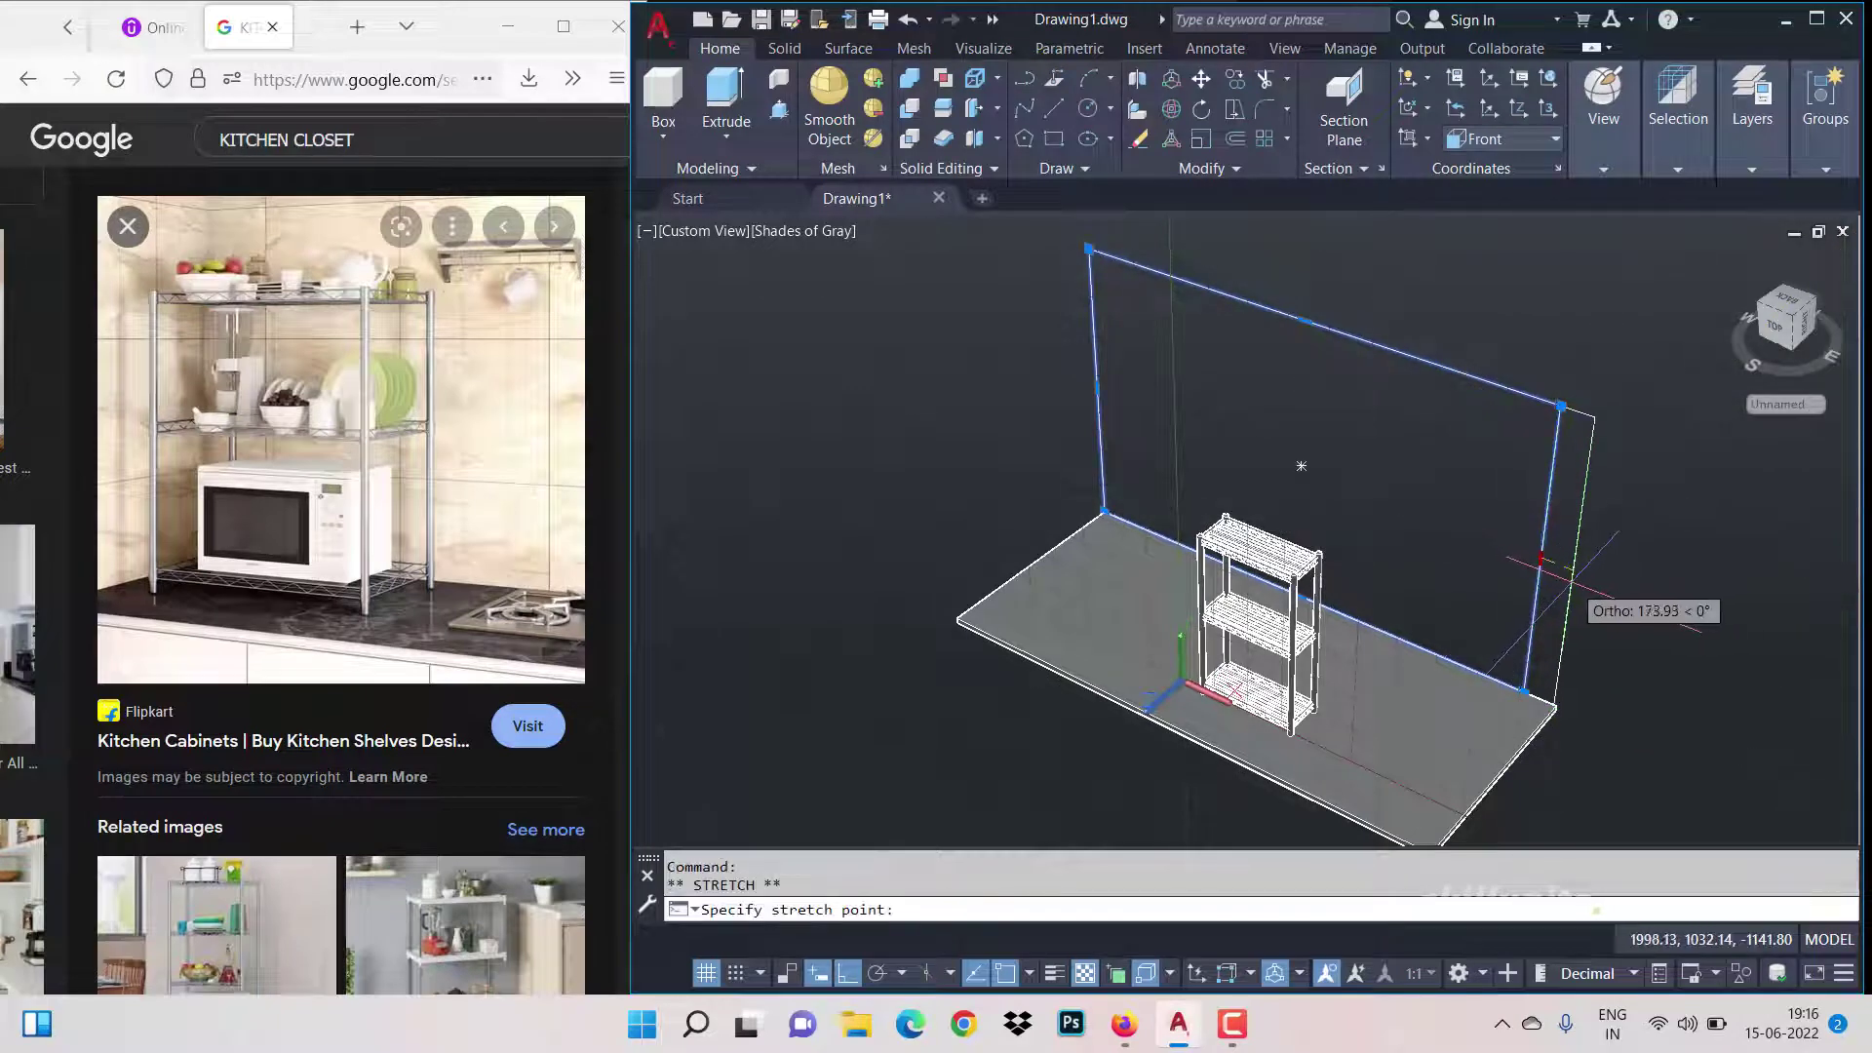
key("Escape")
Step: Extrude the back wall outline 25 units rearward into a thin upright wall behind the rack
left_click(726, 93)
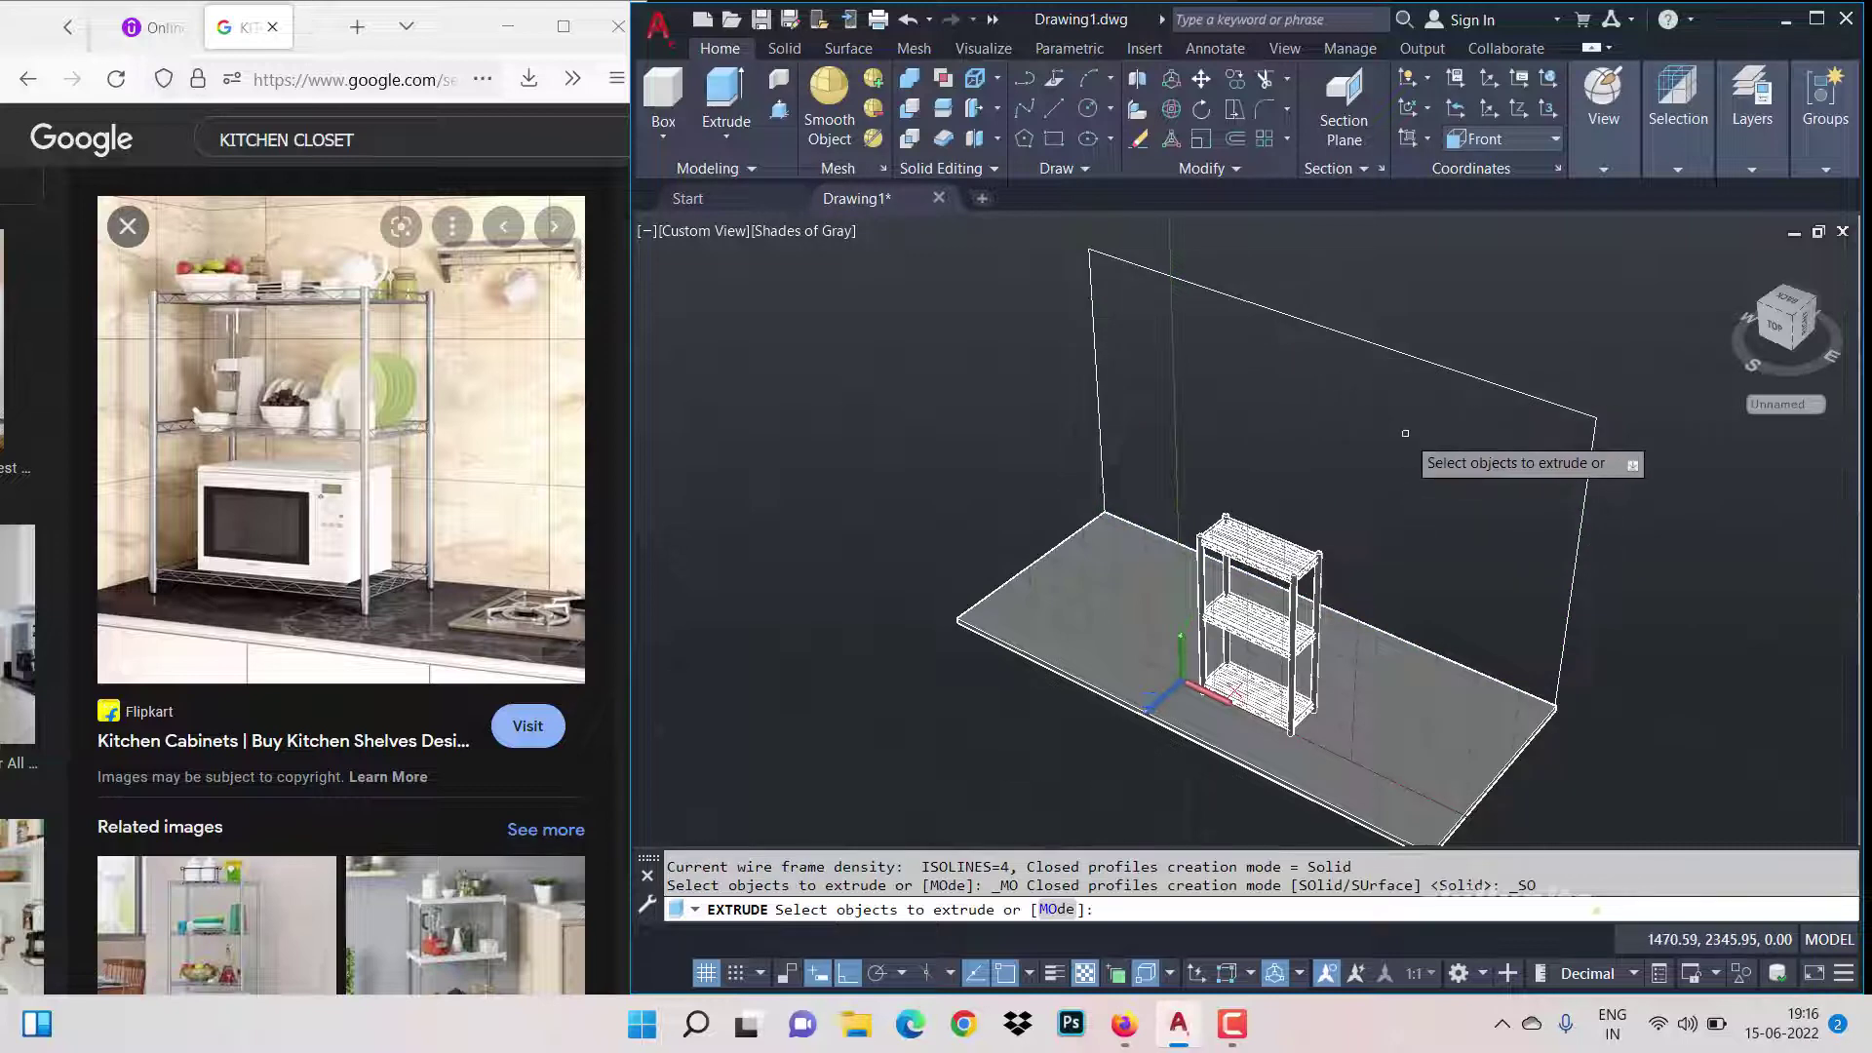
left_click(1440, 367)
key("Return")
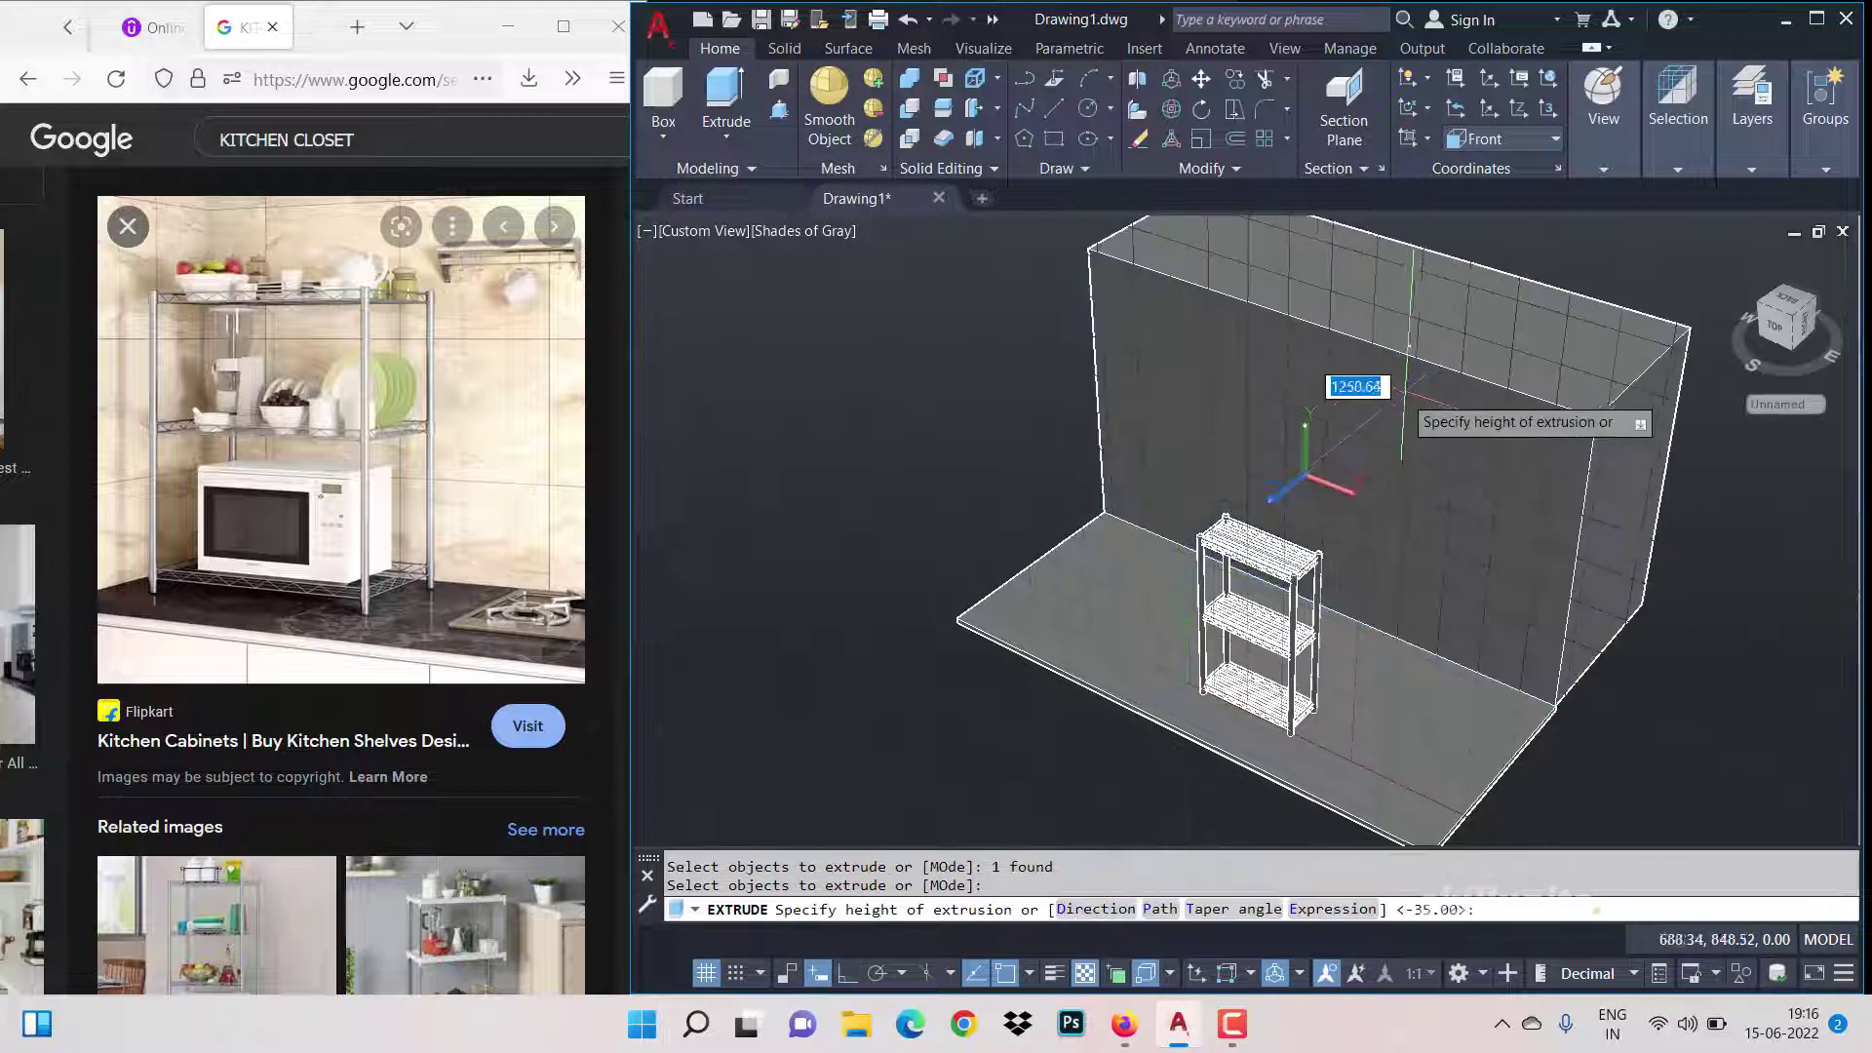
type("25")
key("Return")
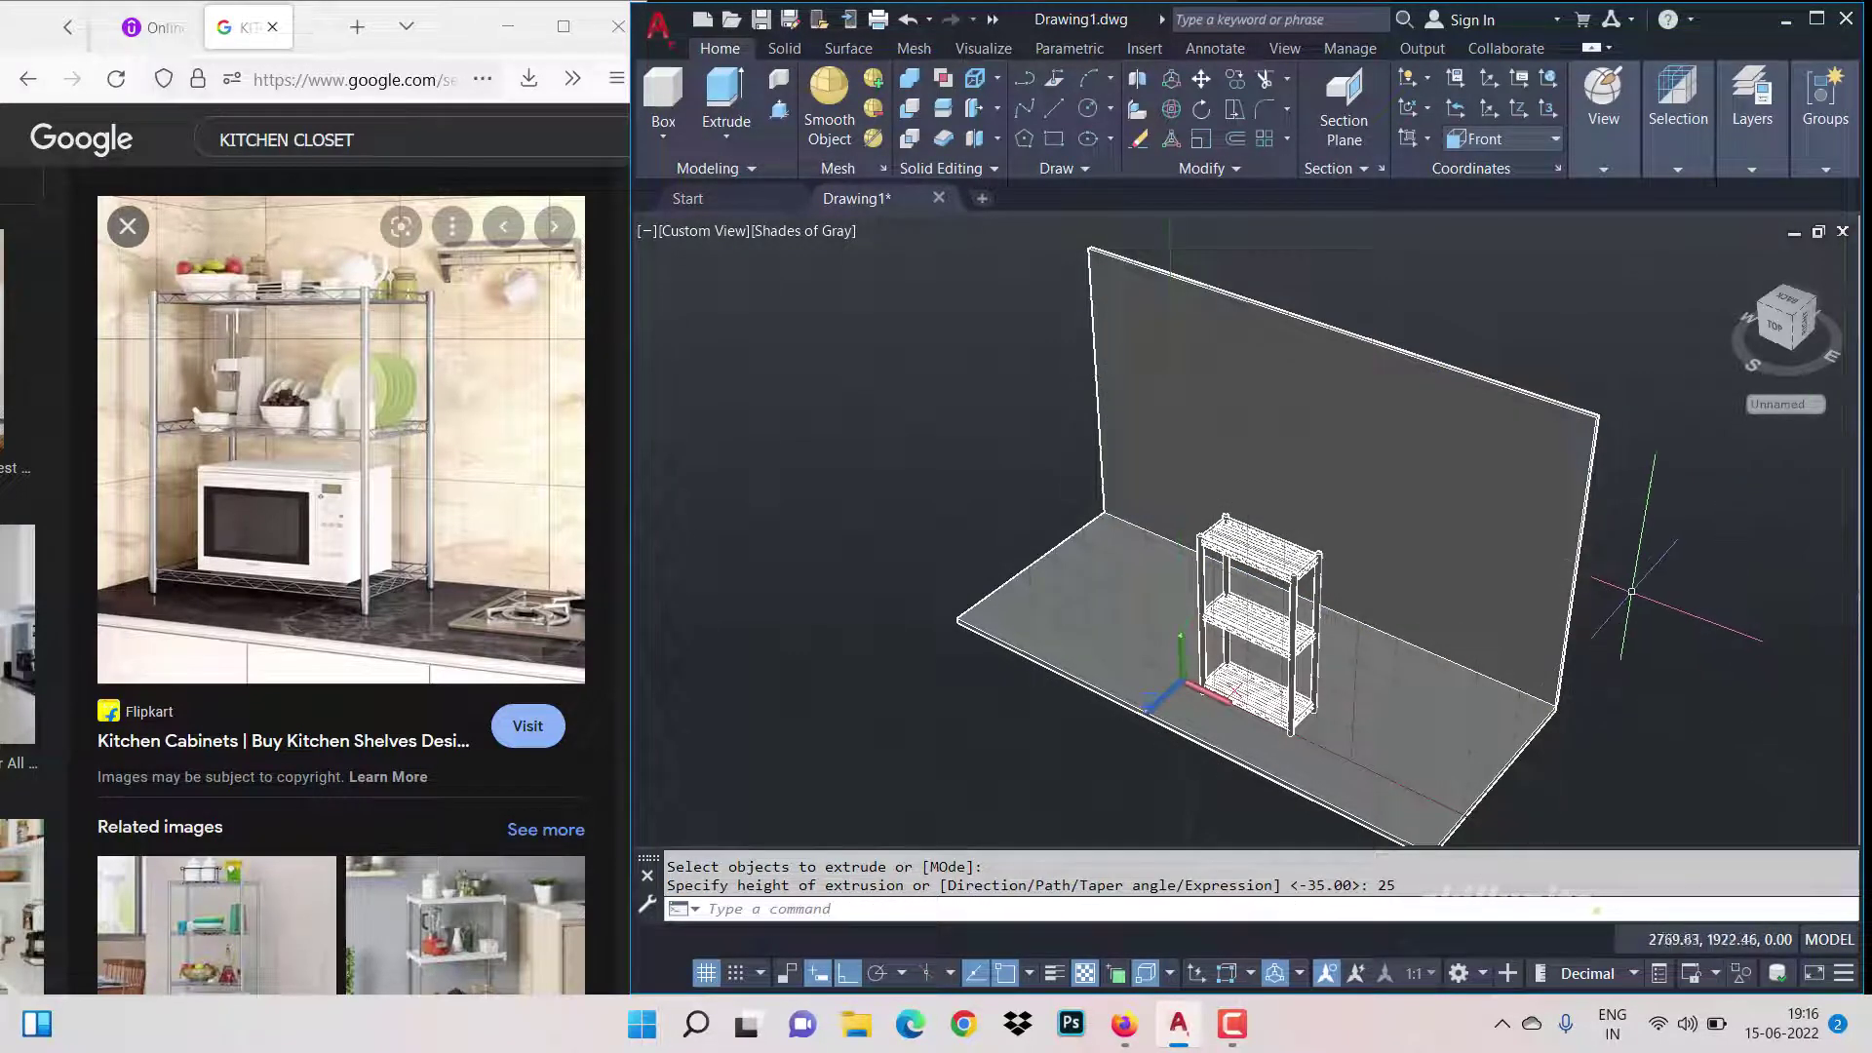
scroll(1648, 553, "up", 6)
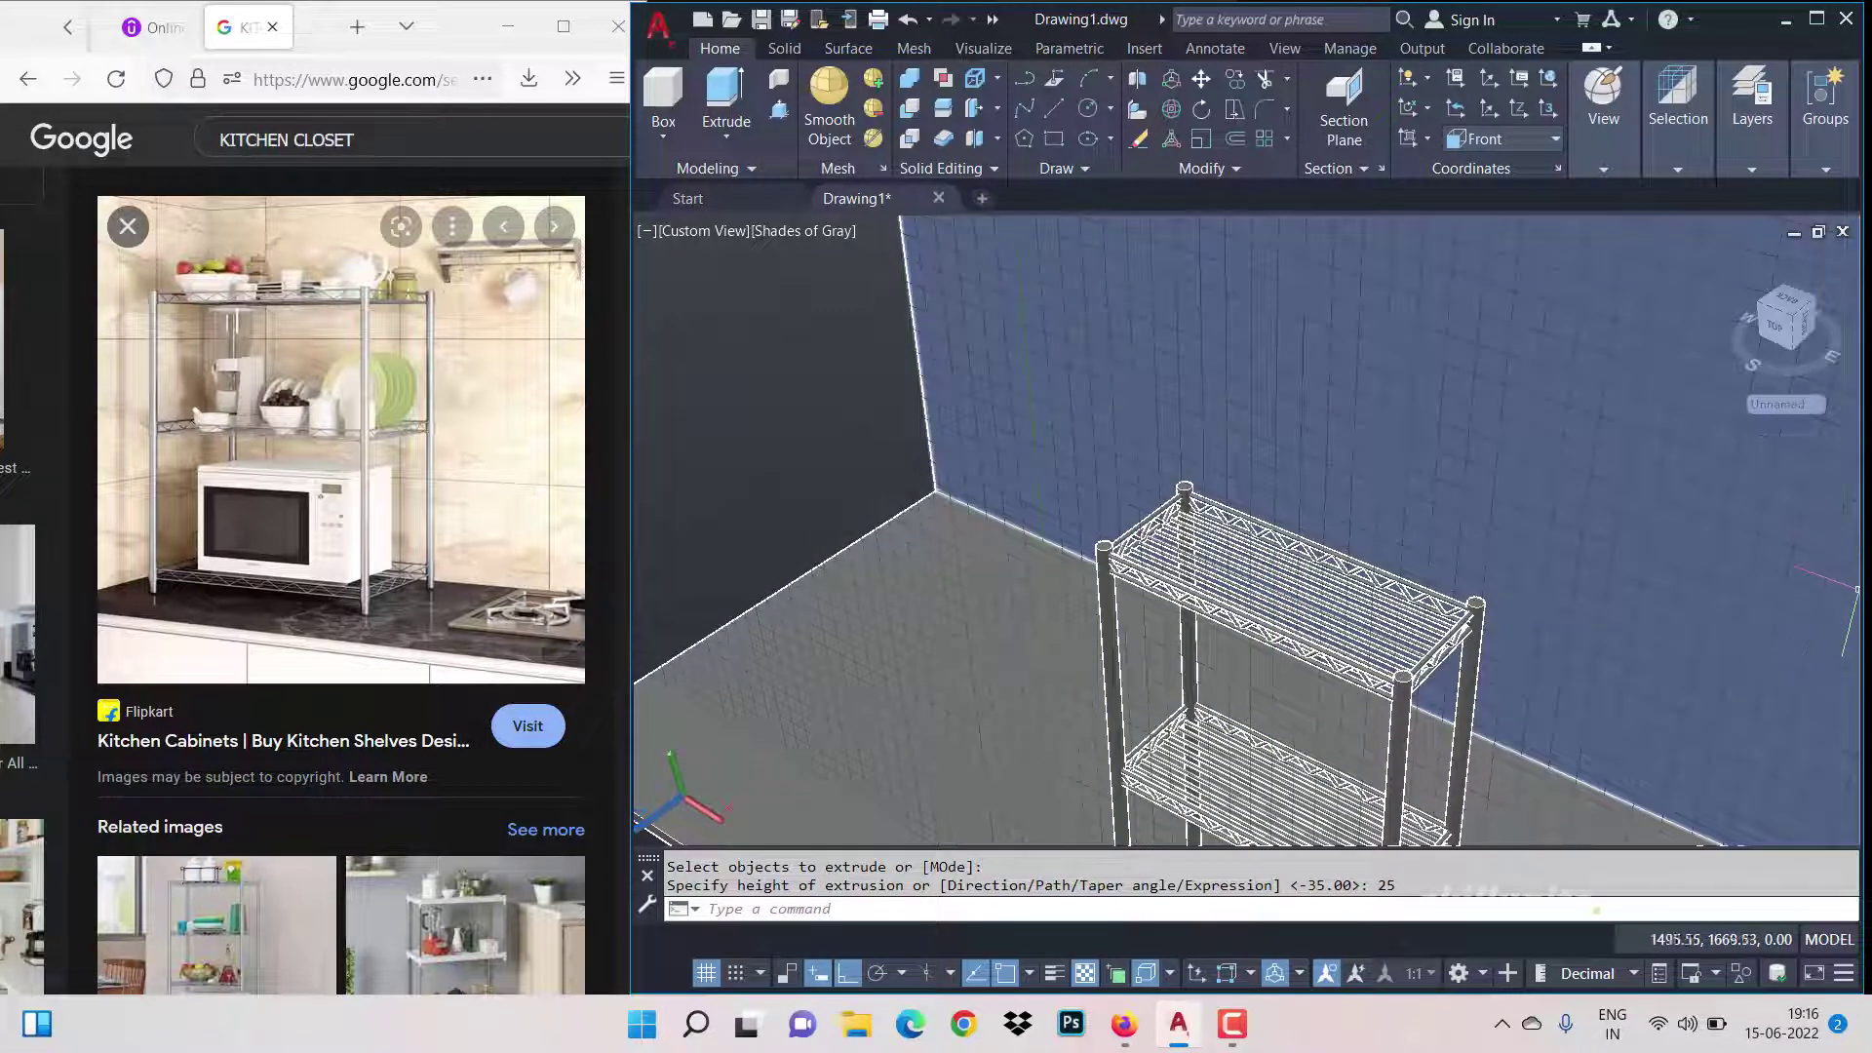
Step: Open the materials browser and list the Flooring materials of the Autodesk Library
right_click(854, 387)
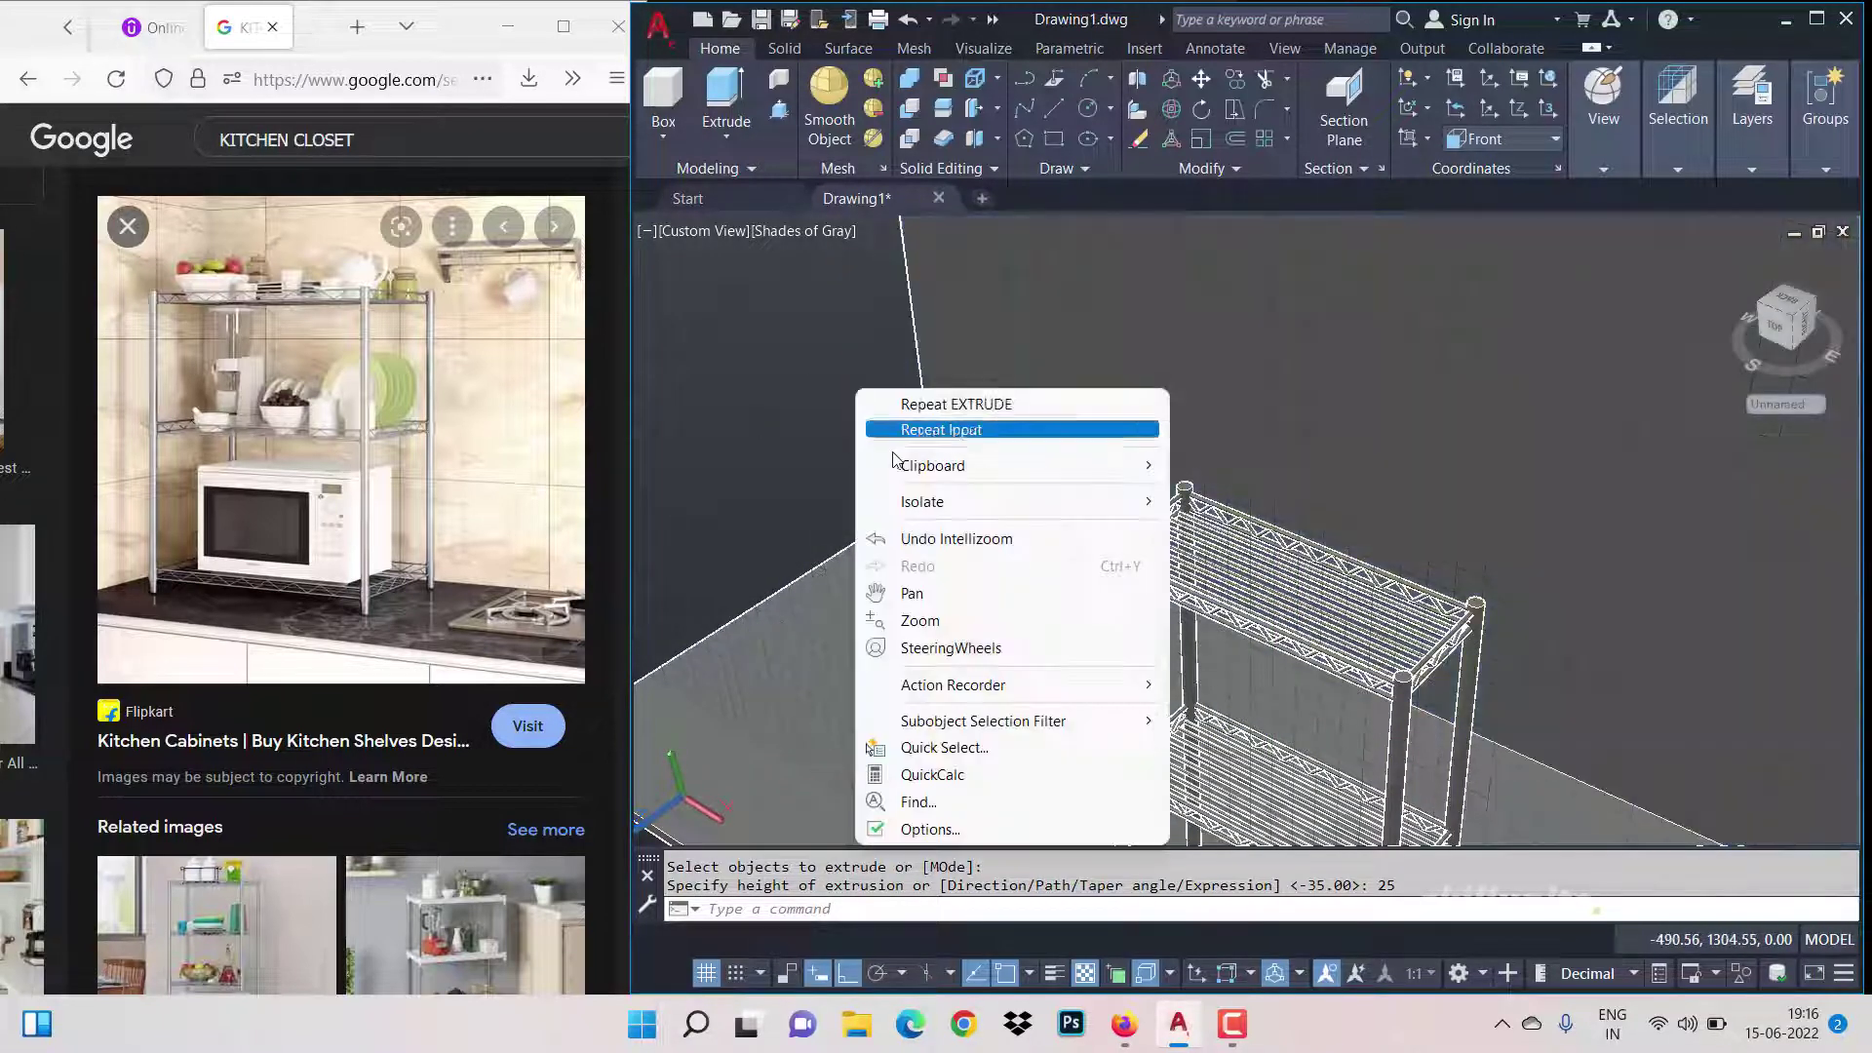
left_click(894, 588)
left_click_drag(895, 585, 822, 297)
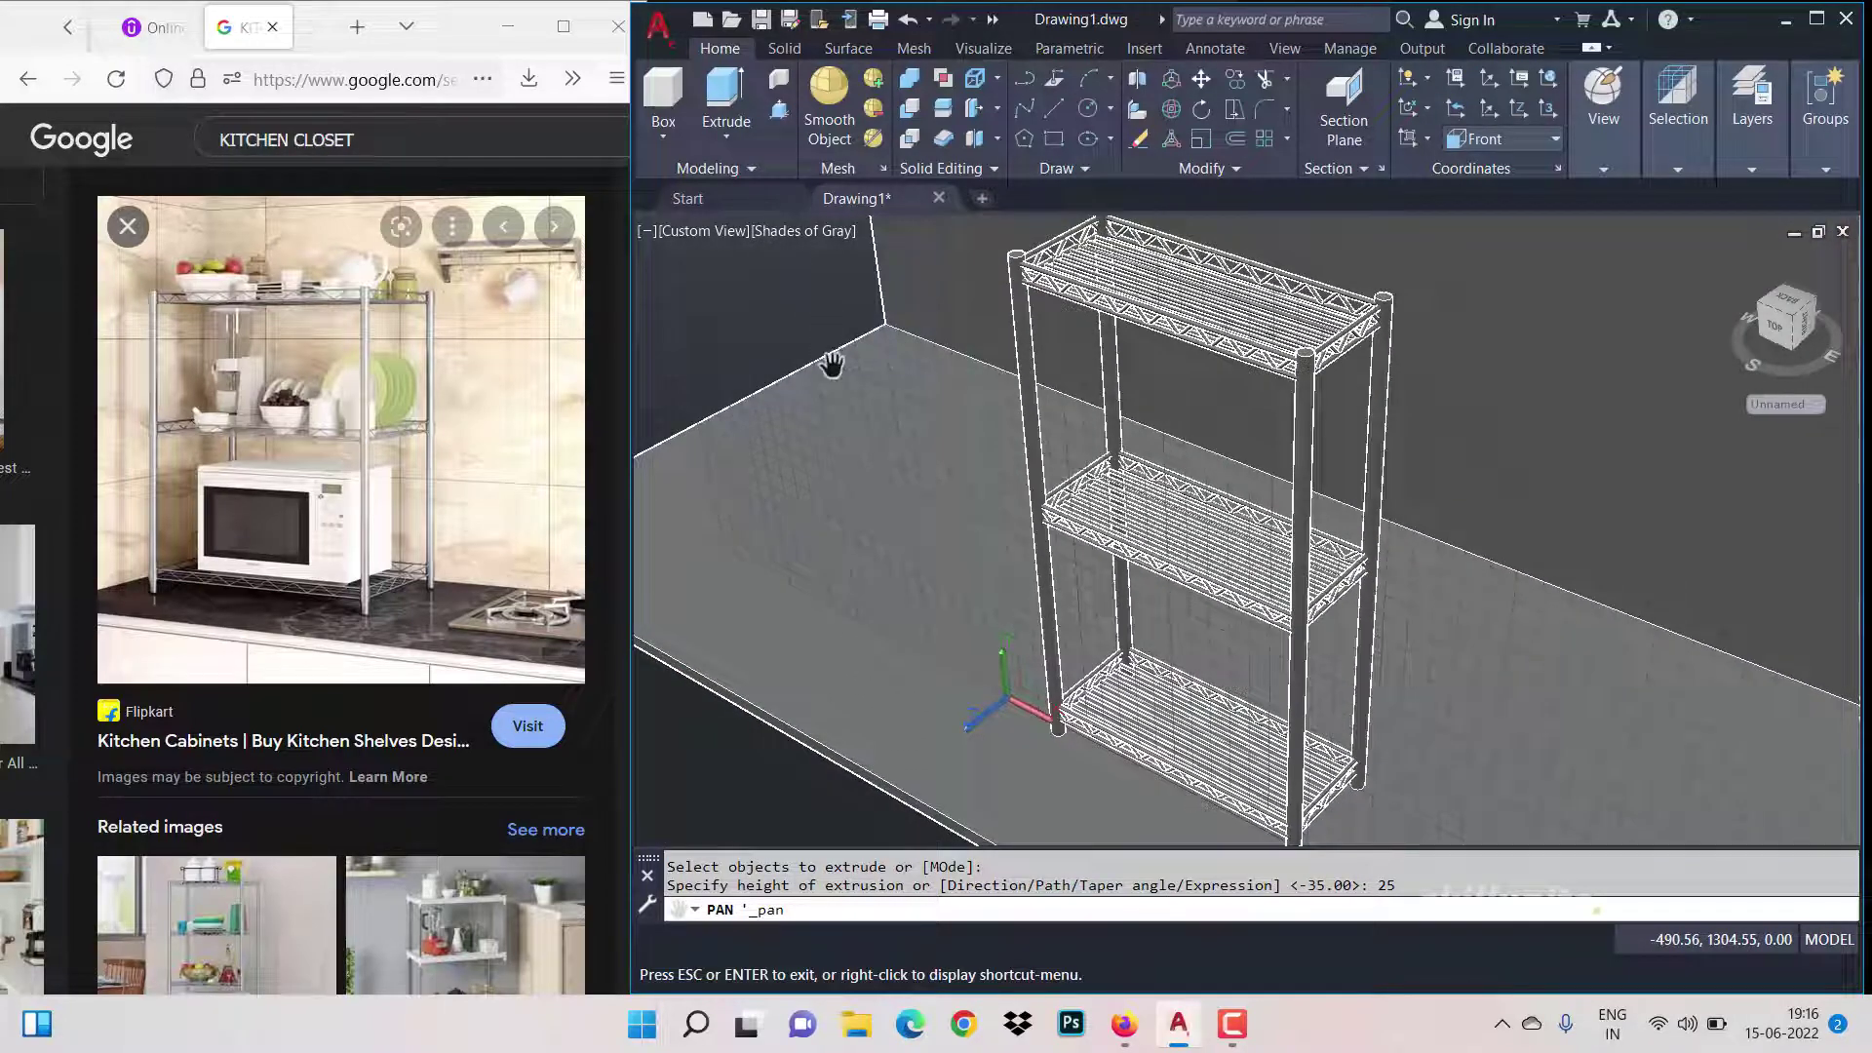
left_click_drag(832, 364, 772, 374)
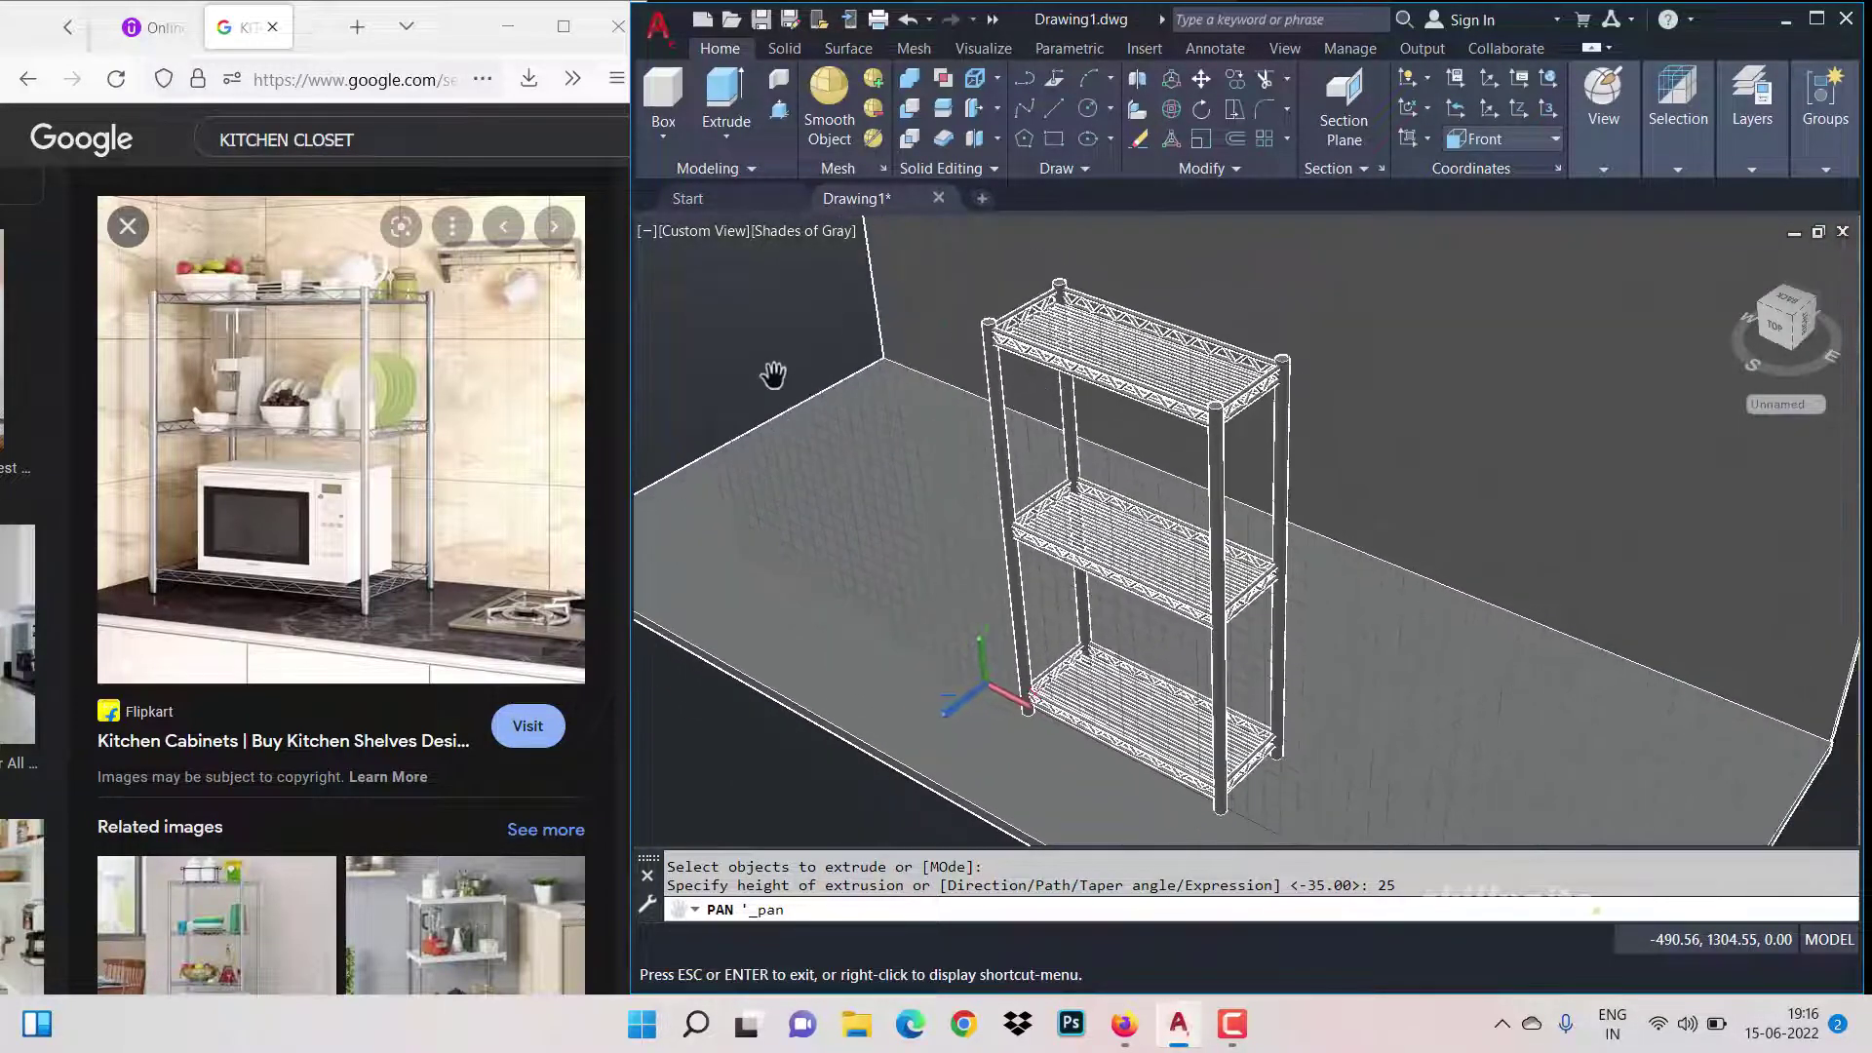
left_click_drag(892, 509, 790, 502)
key("Escape")
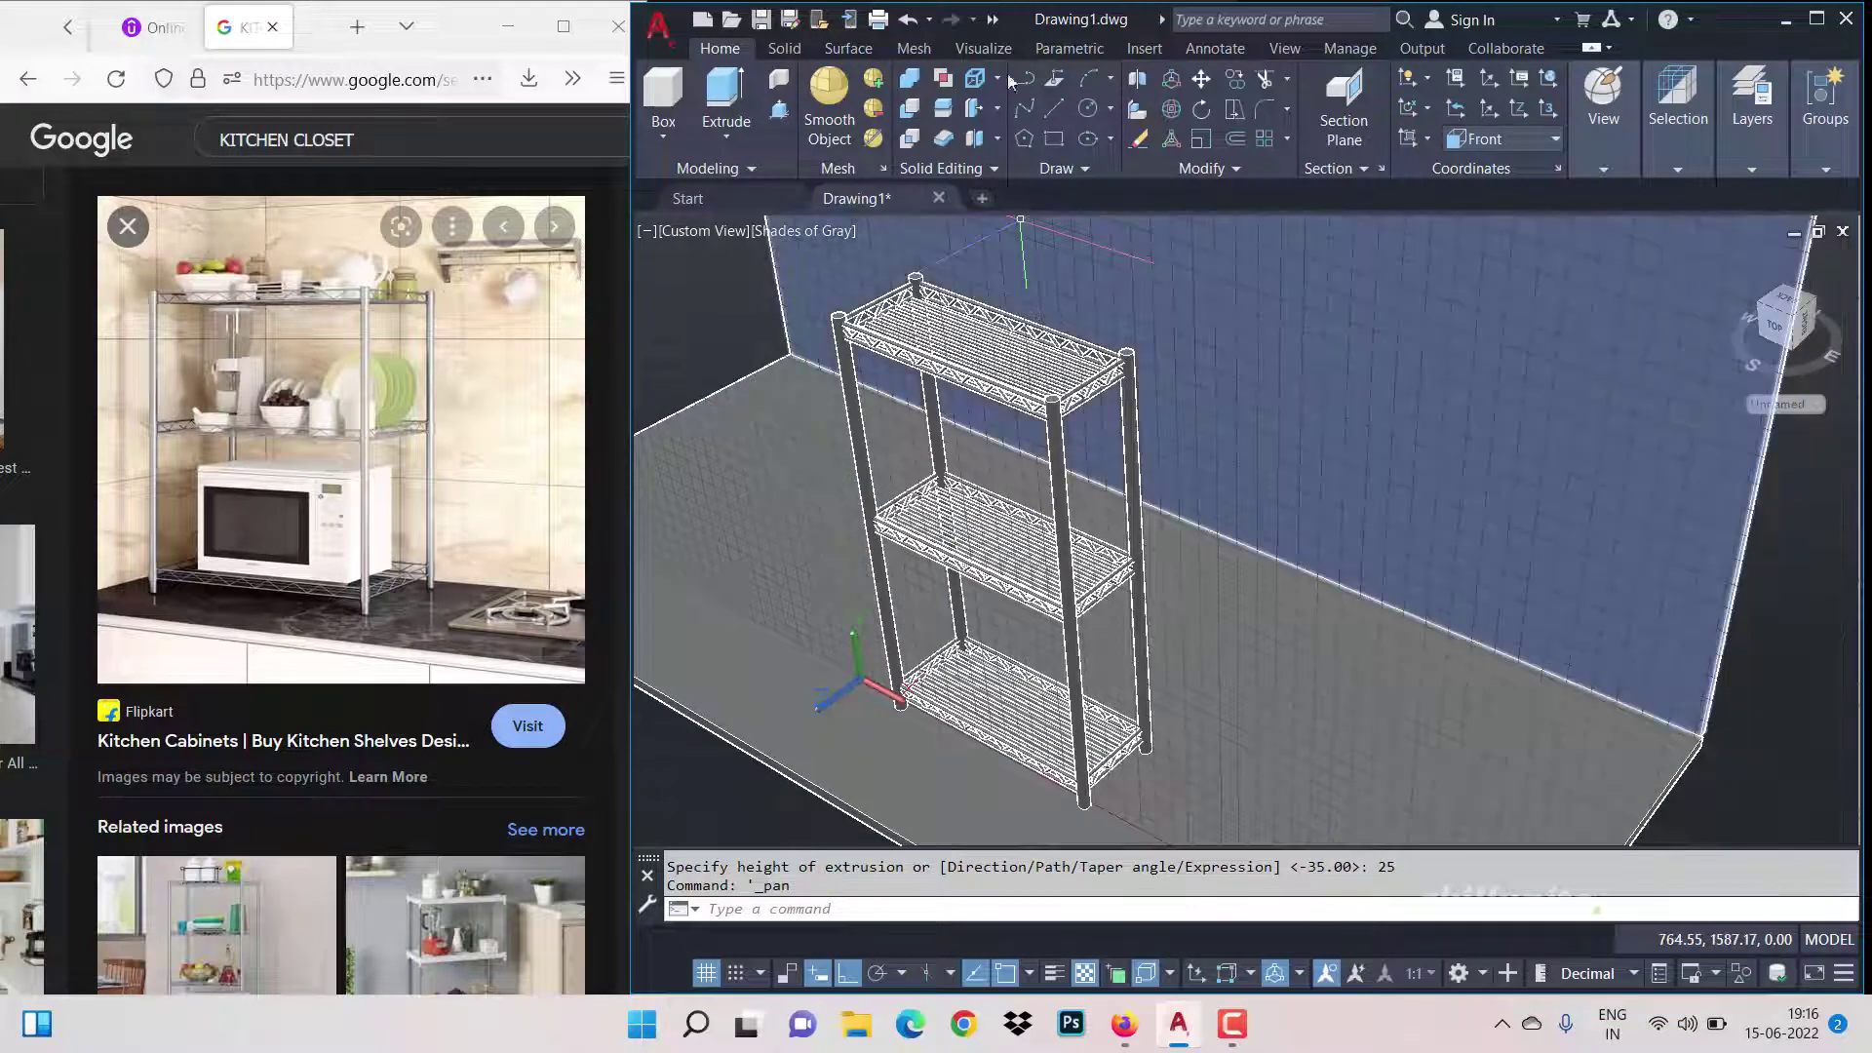
left_click(951, 47)
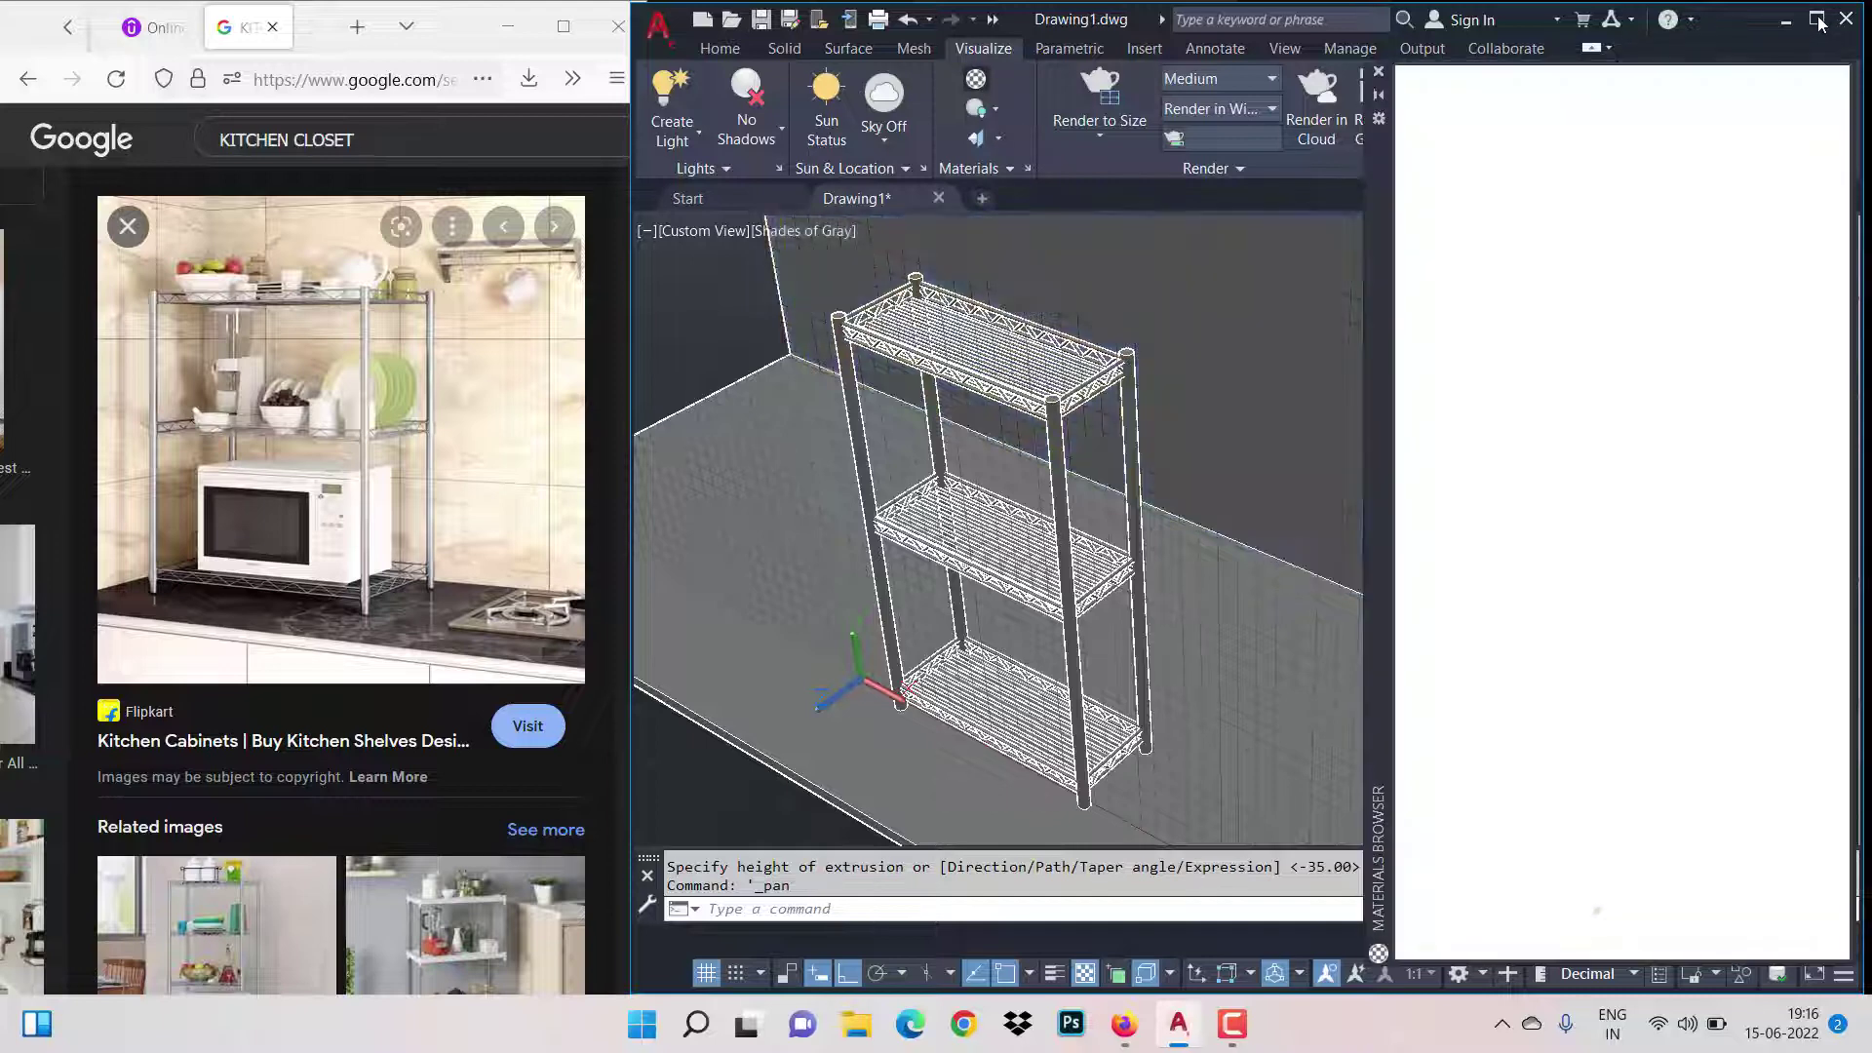
left_click(1612, 244)
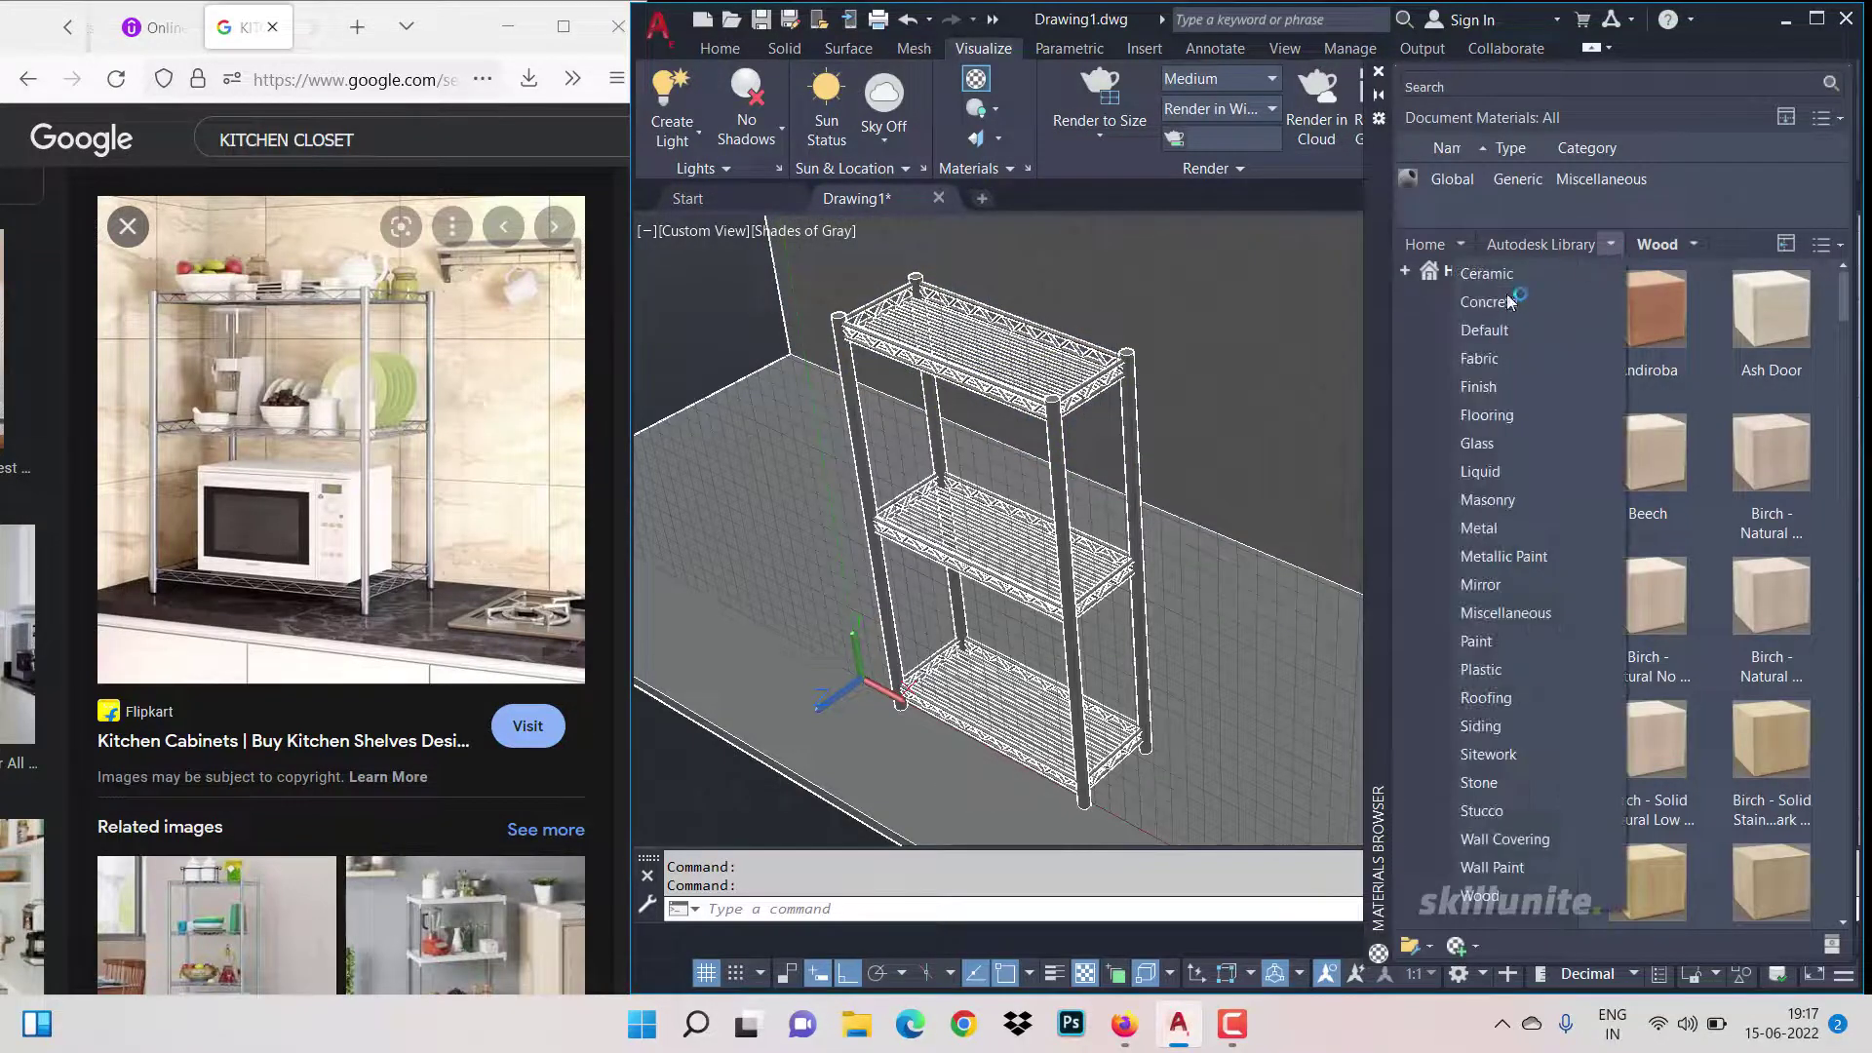
left_click(1501, 413)
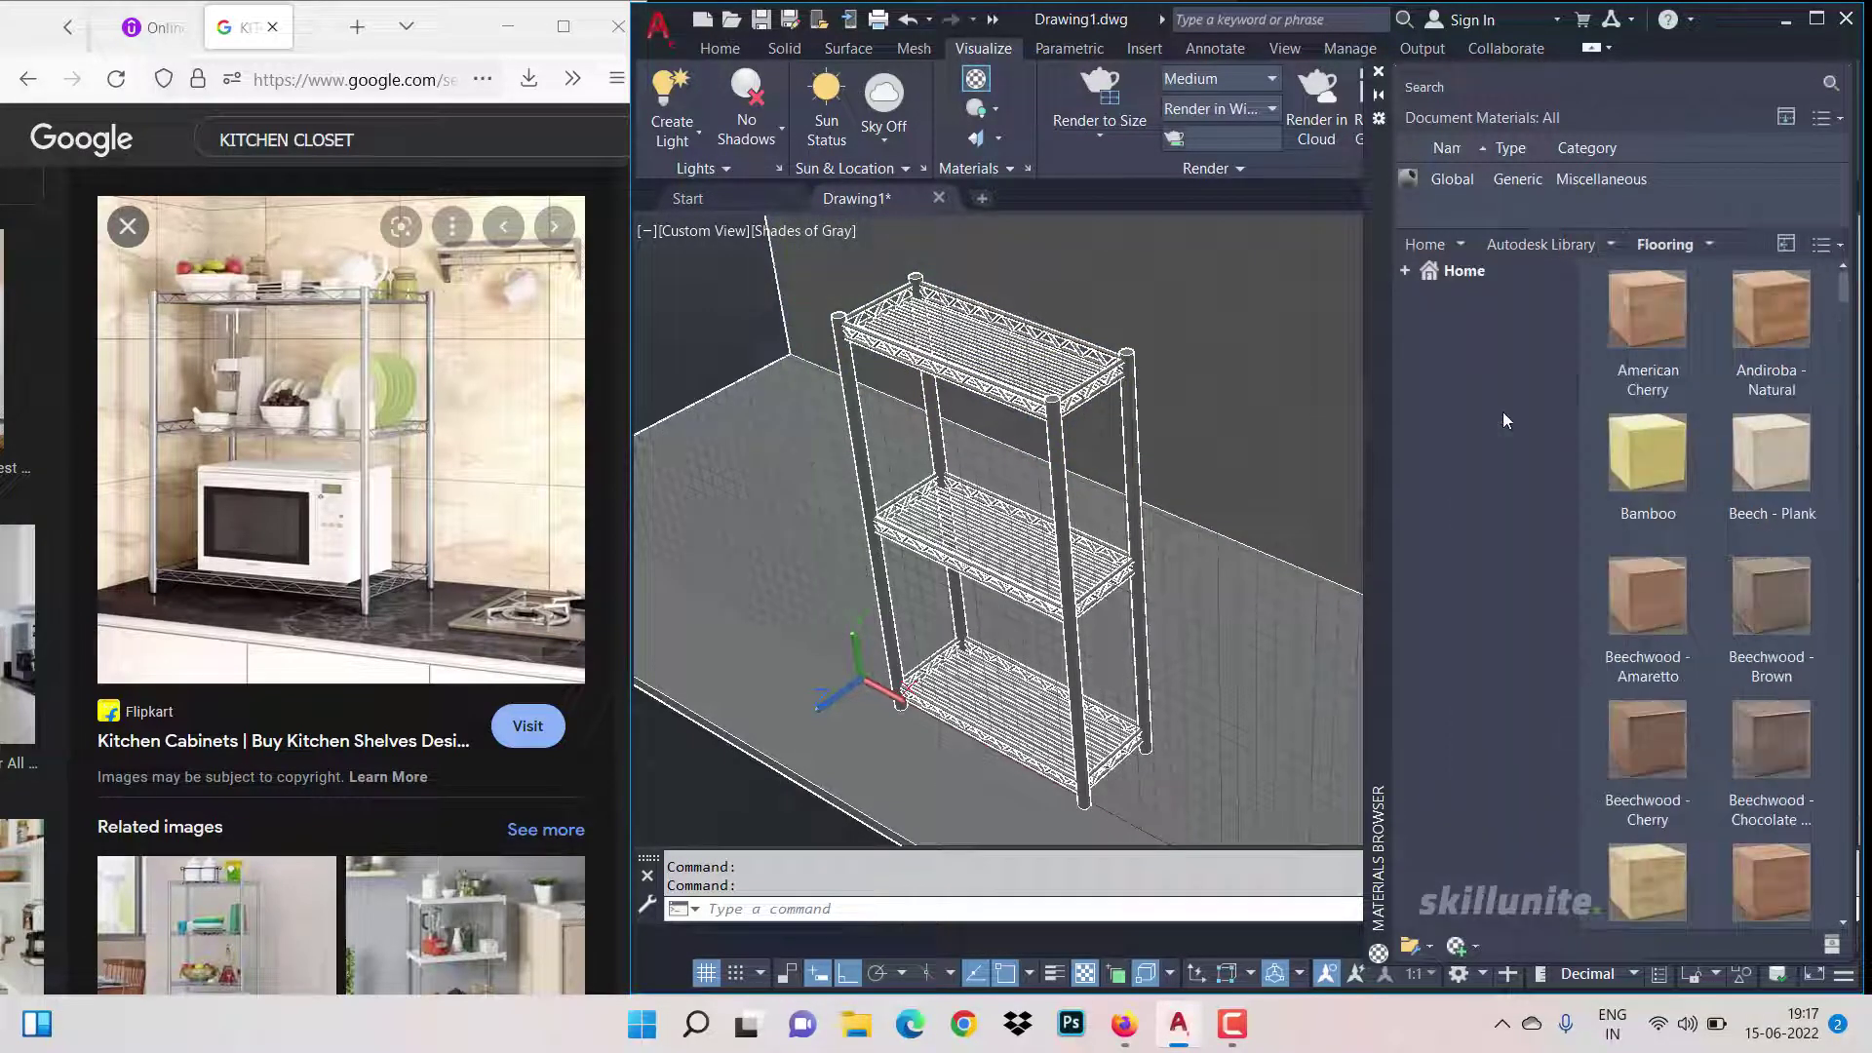
Step: Find the Marble - Dark Orange flooring material in the library and apply it to the back wall
scroll(1687, 453, "down", 10)
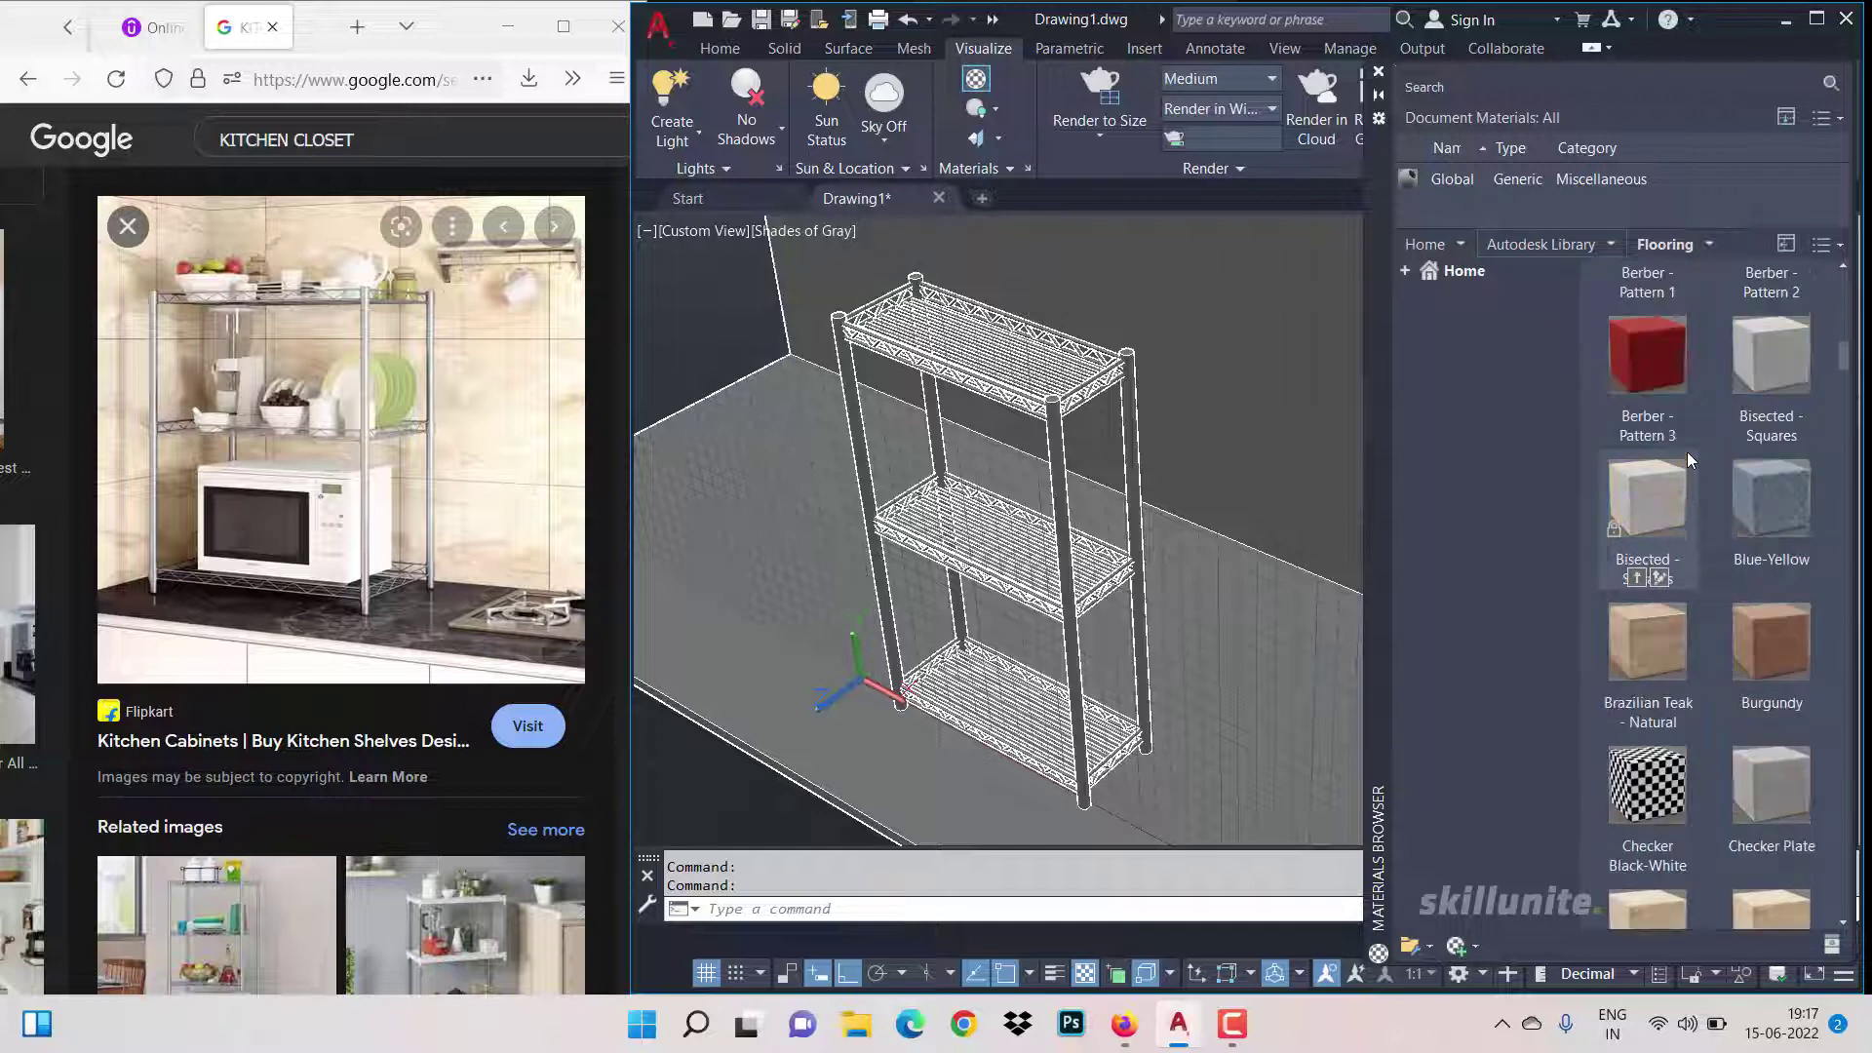
scroll(1687, 453, "down", 3)
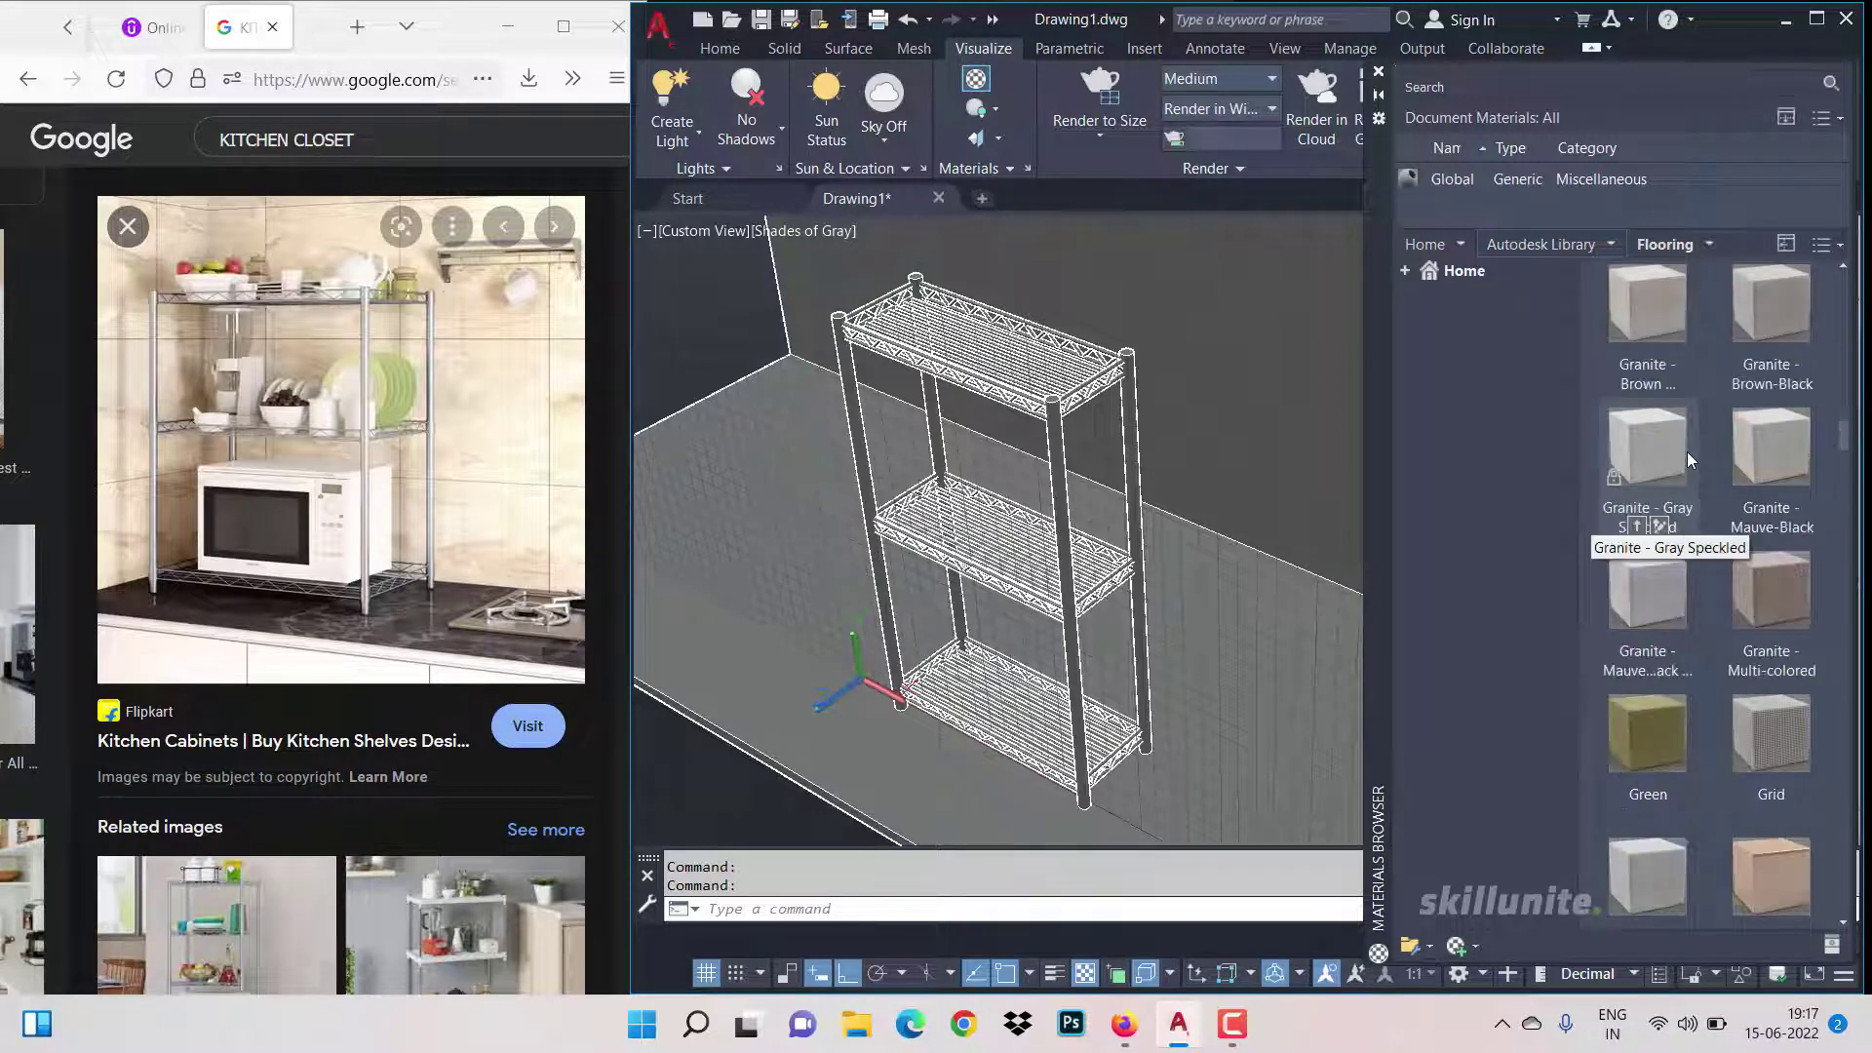
scroll(1666, 447, "down", 3)
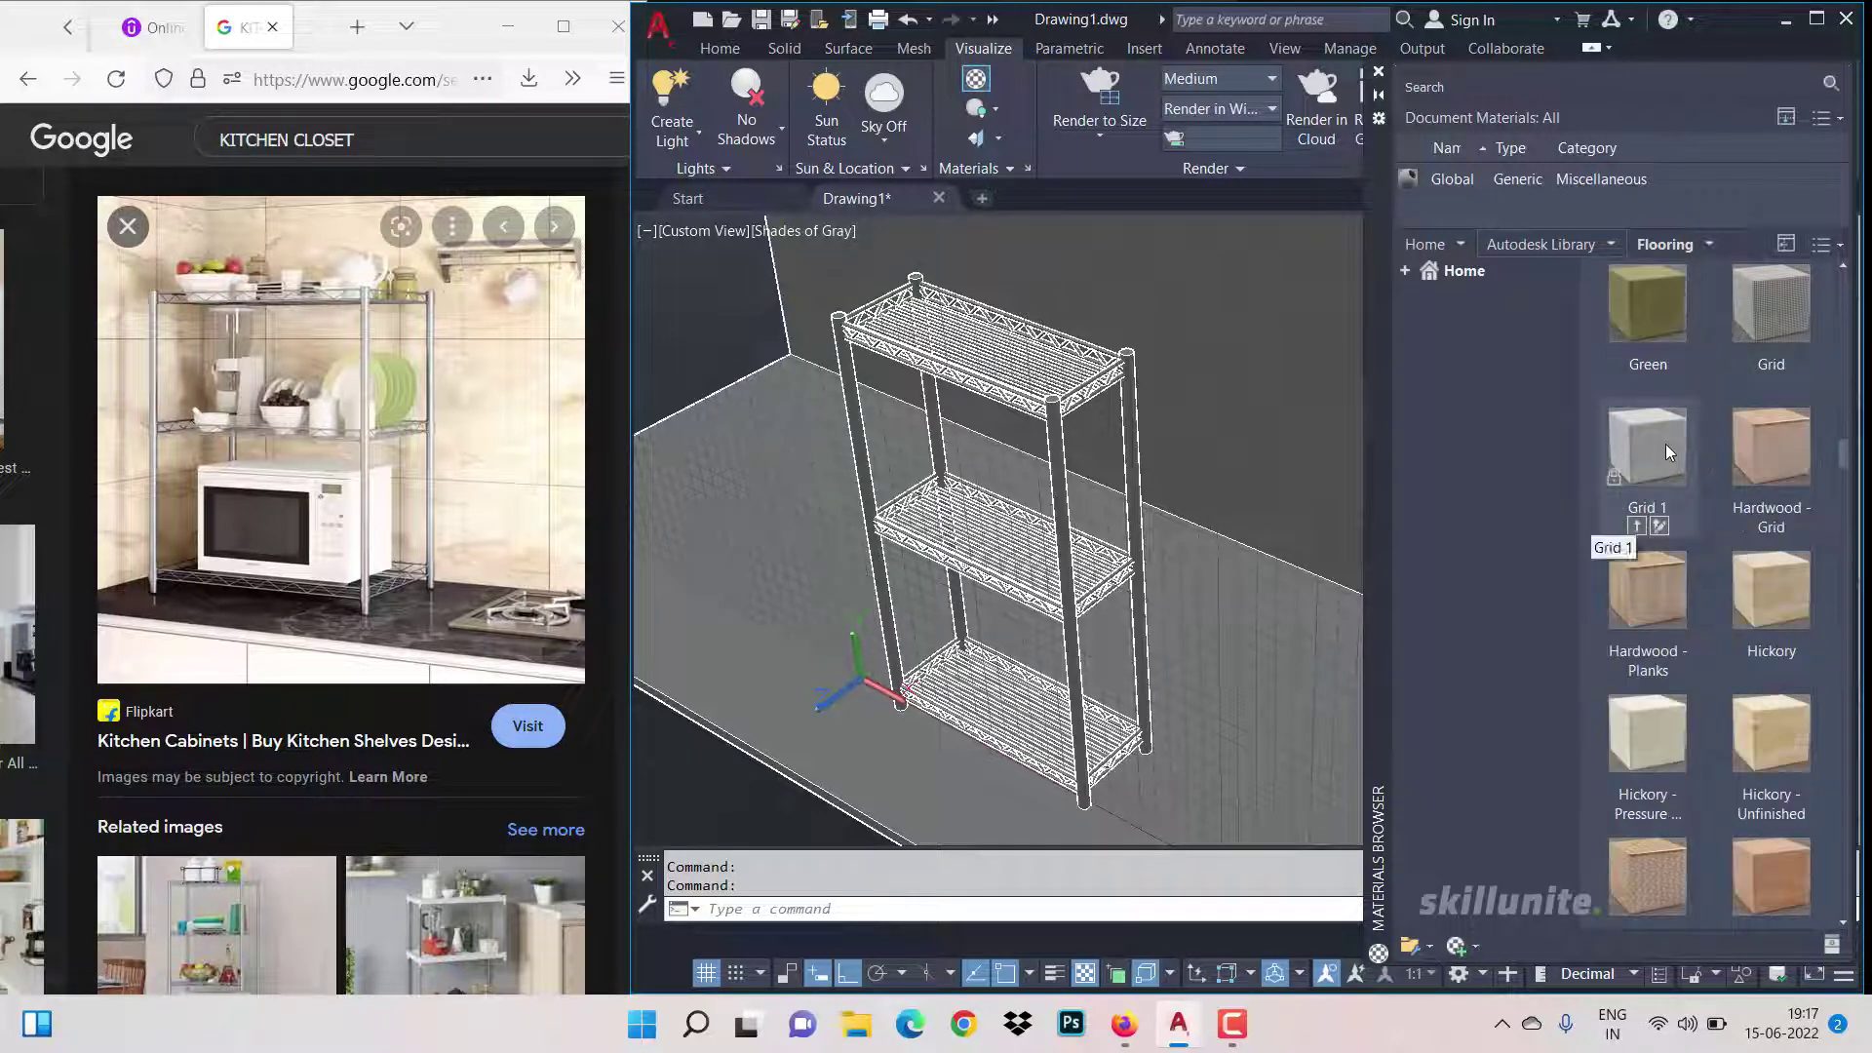
scroll(1666, 447, "down", 5)
scroll(1665, 447, "down", 5)
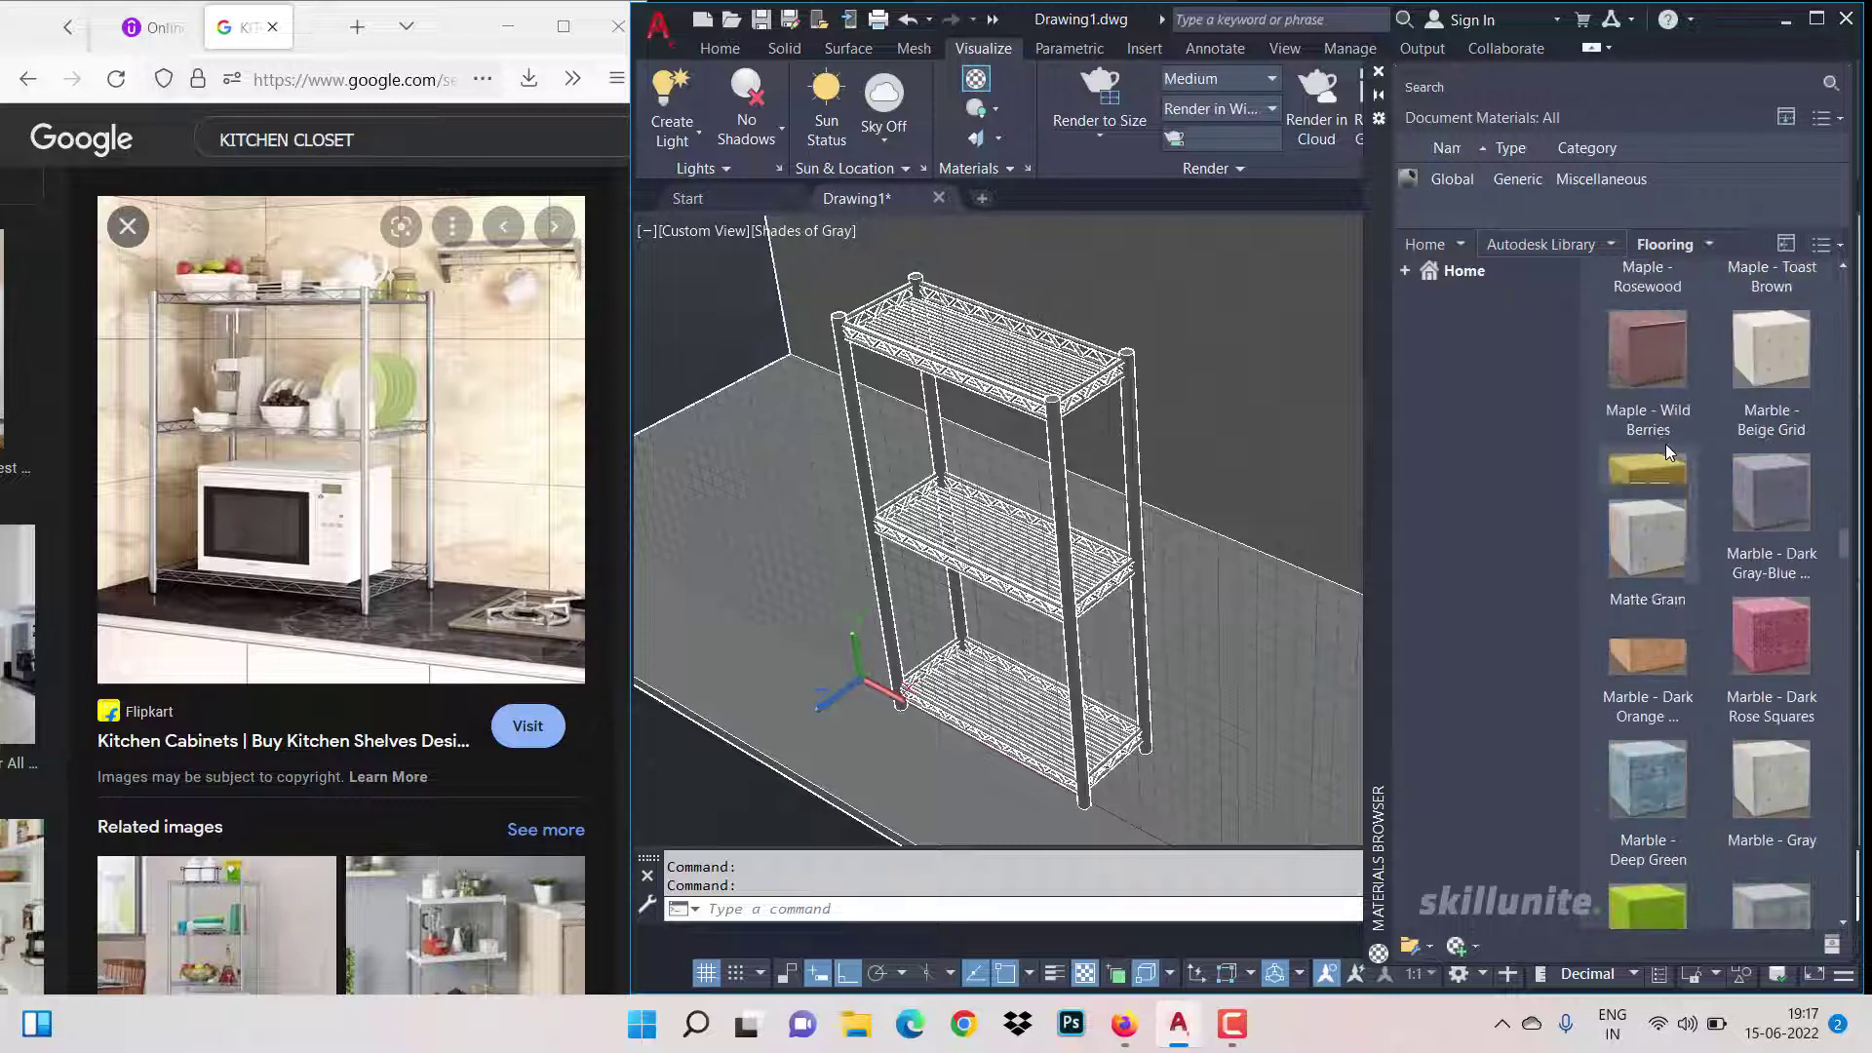
scroll(1666, 447, "up", 3)
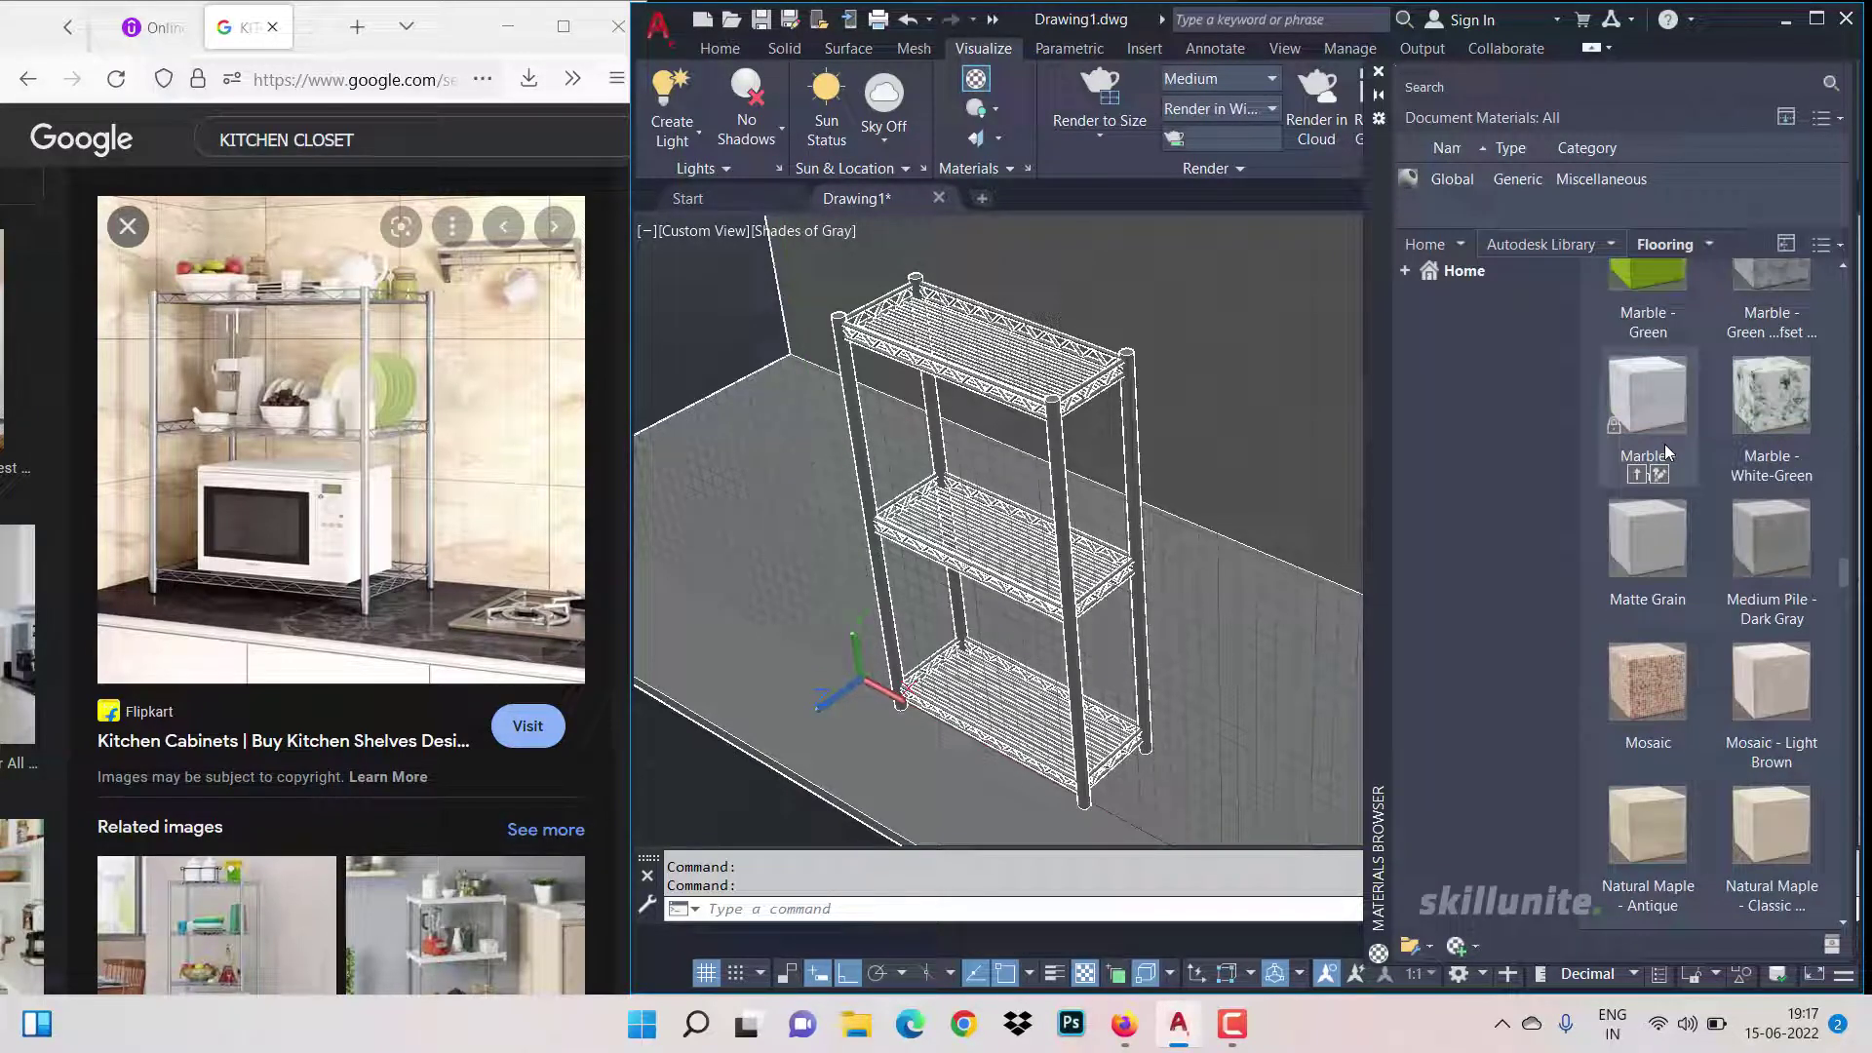
scroll(1665, 442, "up", 3)
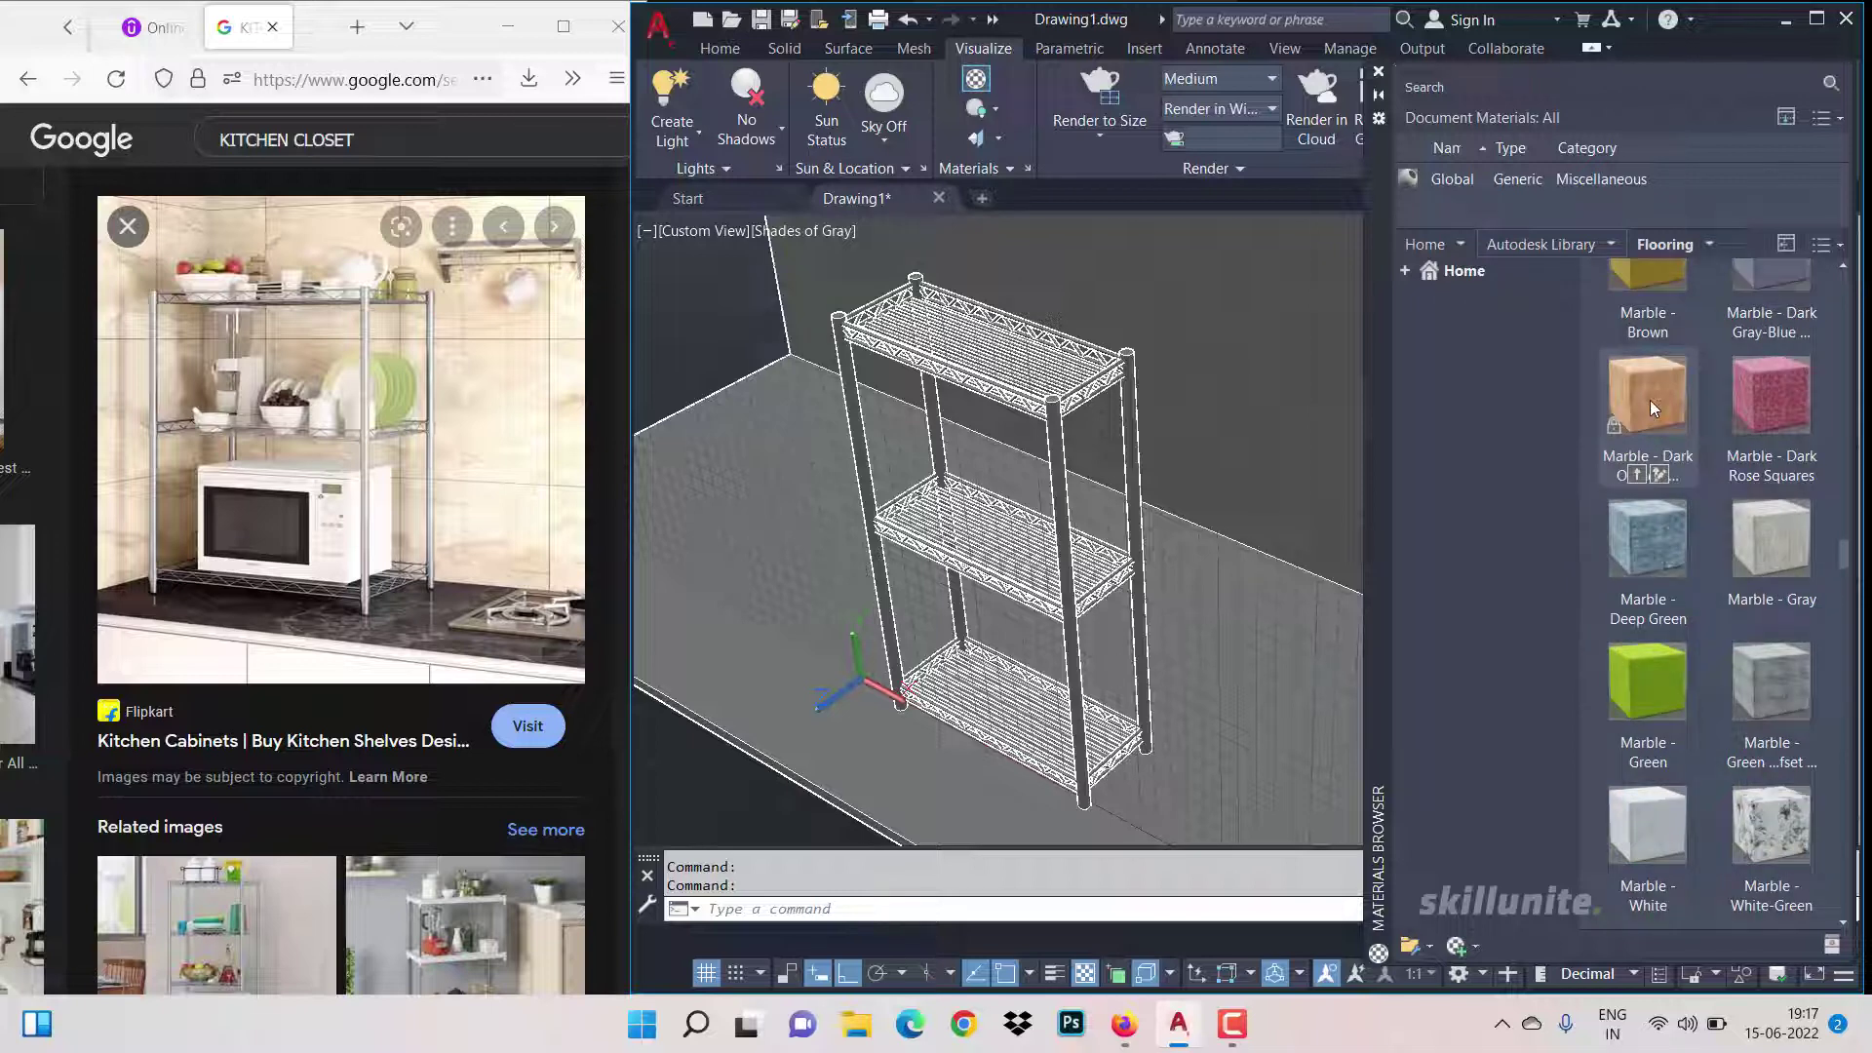
scroll(1650, 400, "up", 3)
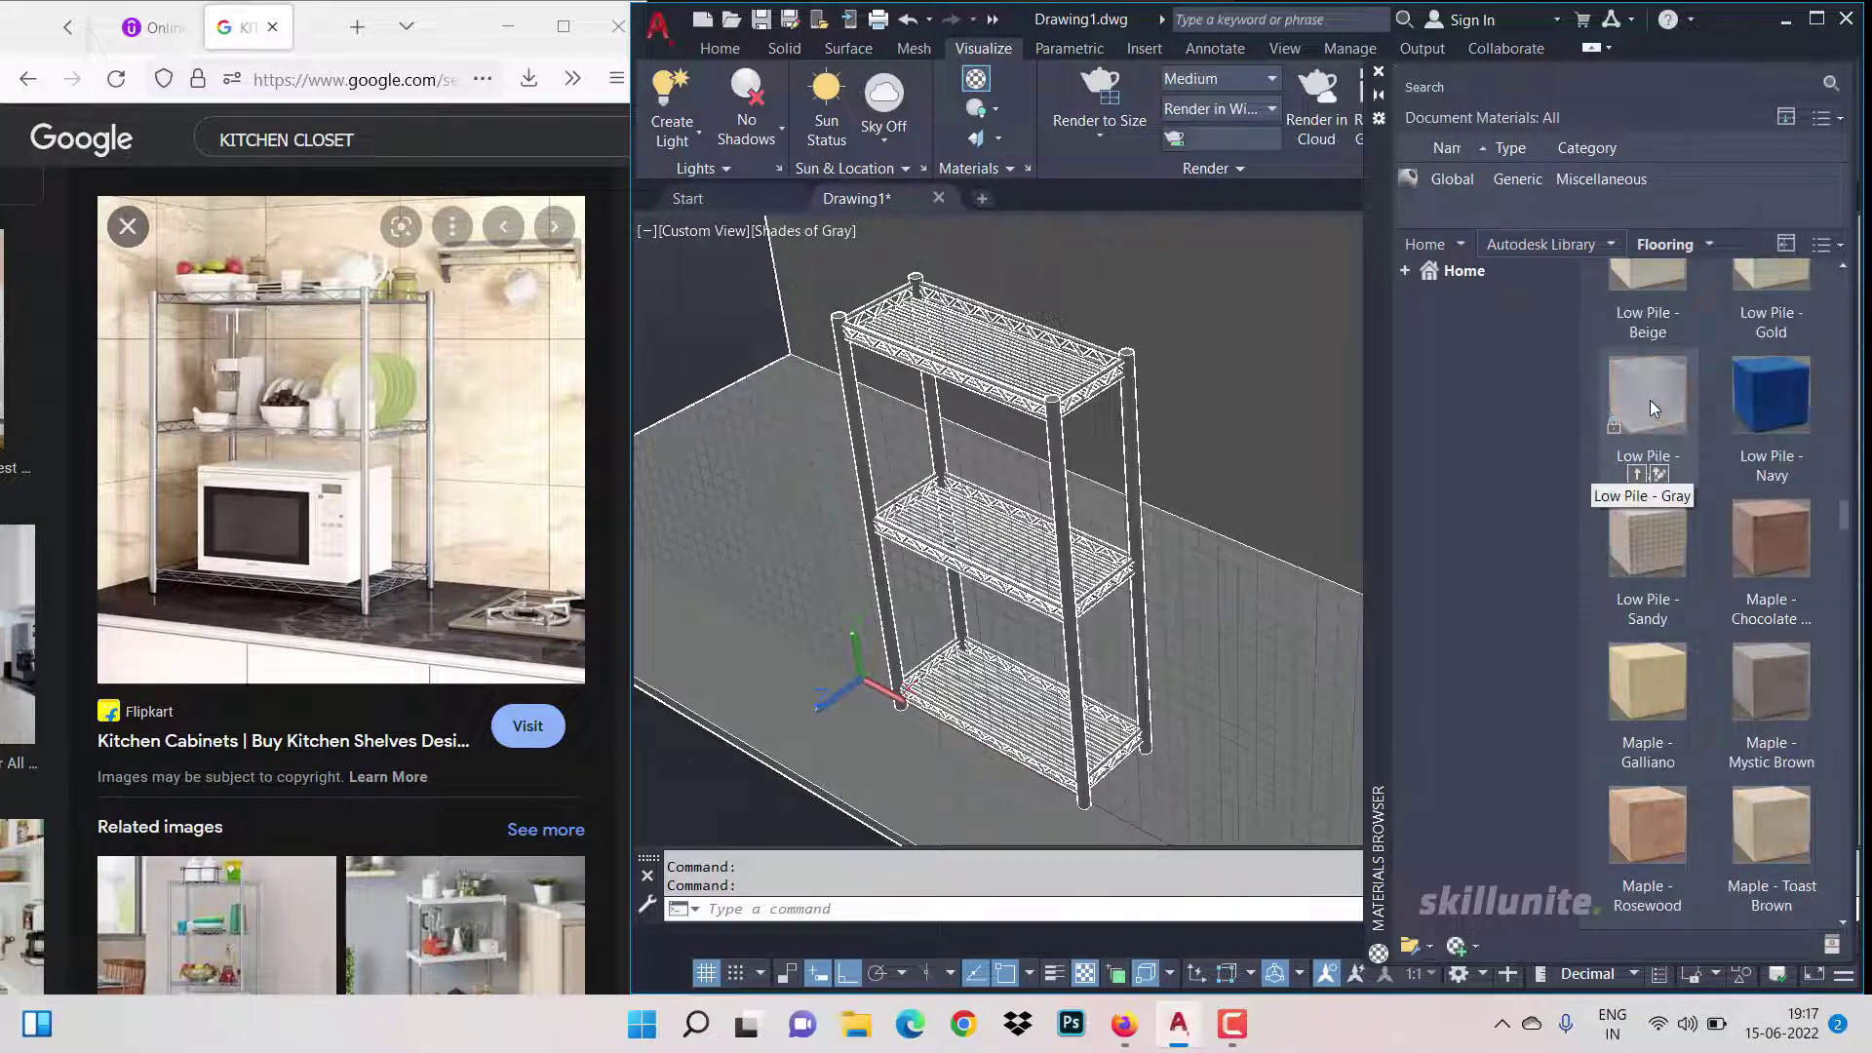
scroll(1651, 401, "down", 9)
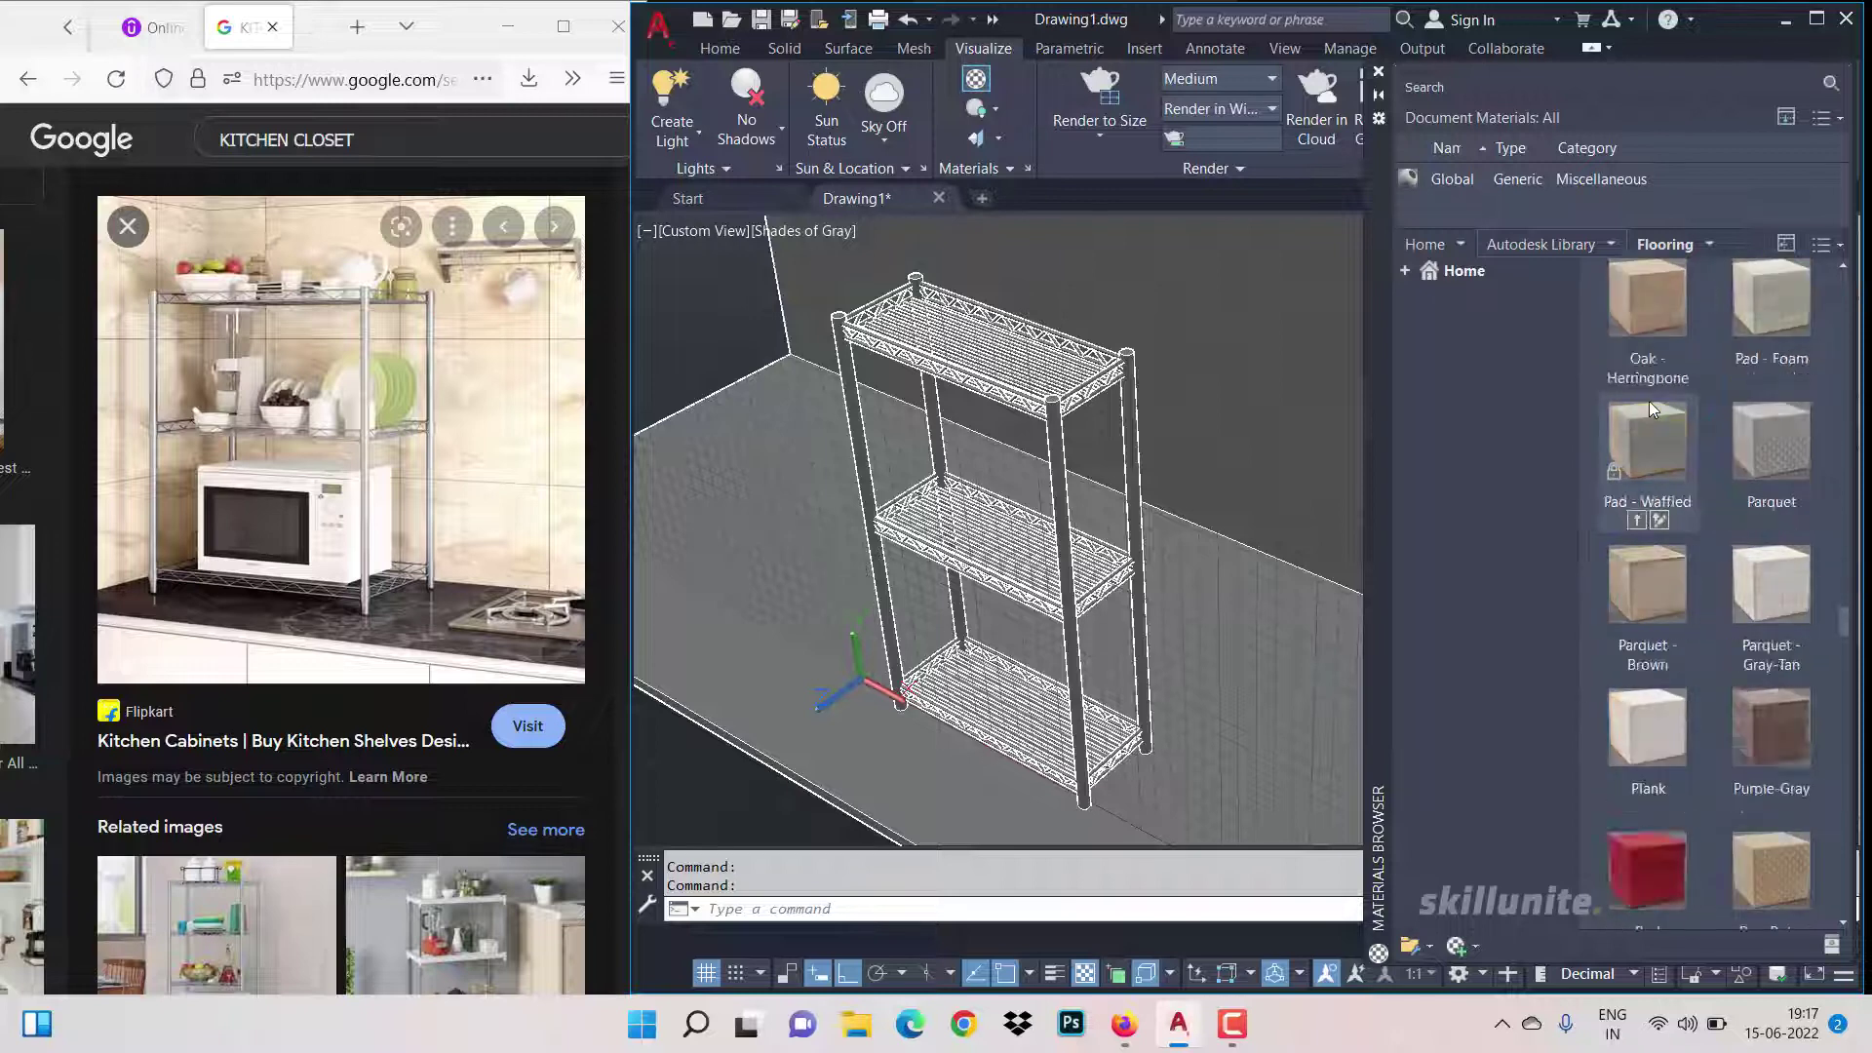
scroll(1651, 404, "up", 3)
scroll(1650, 408, "up", 3)
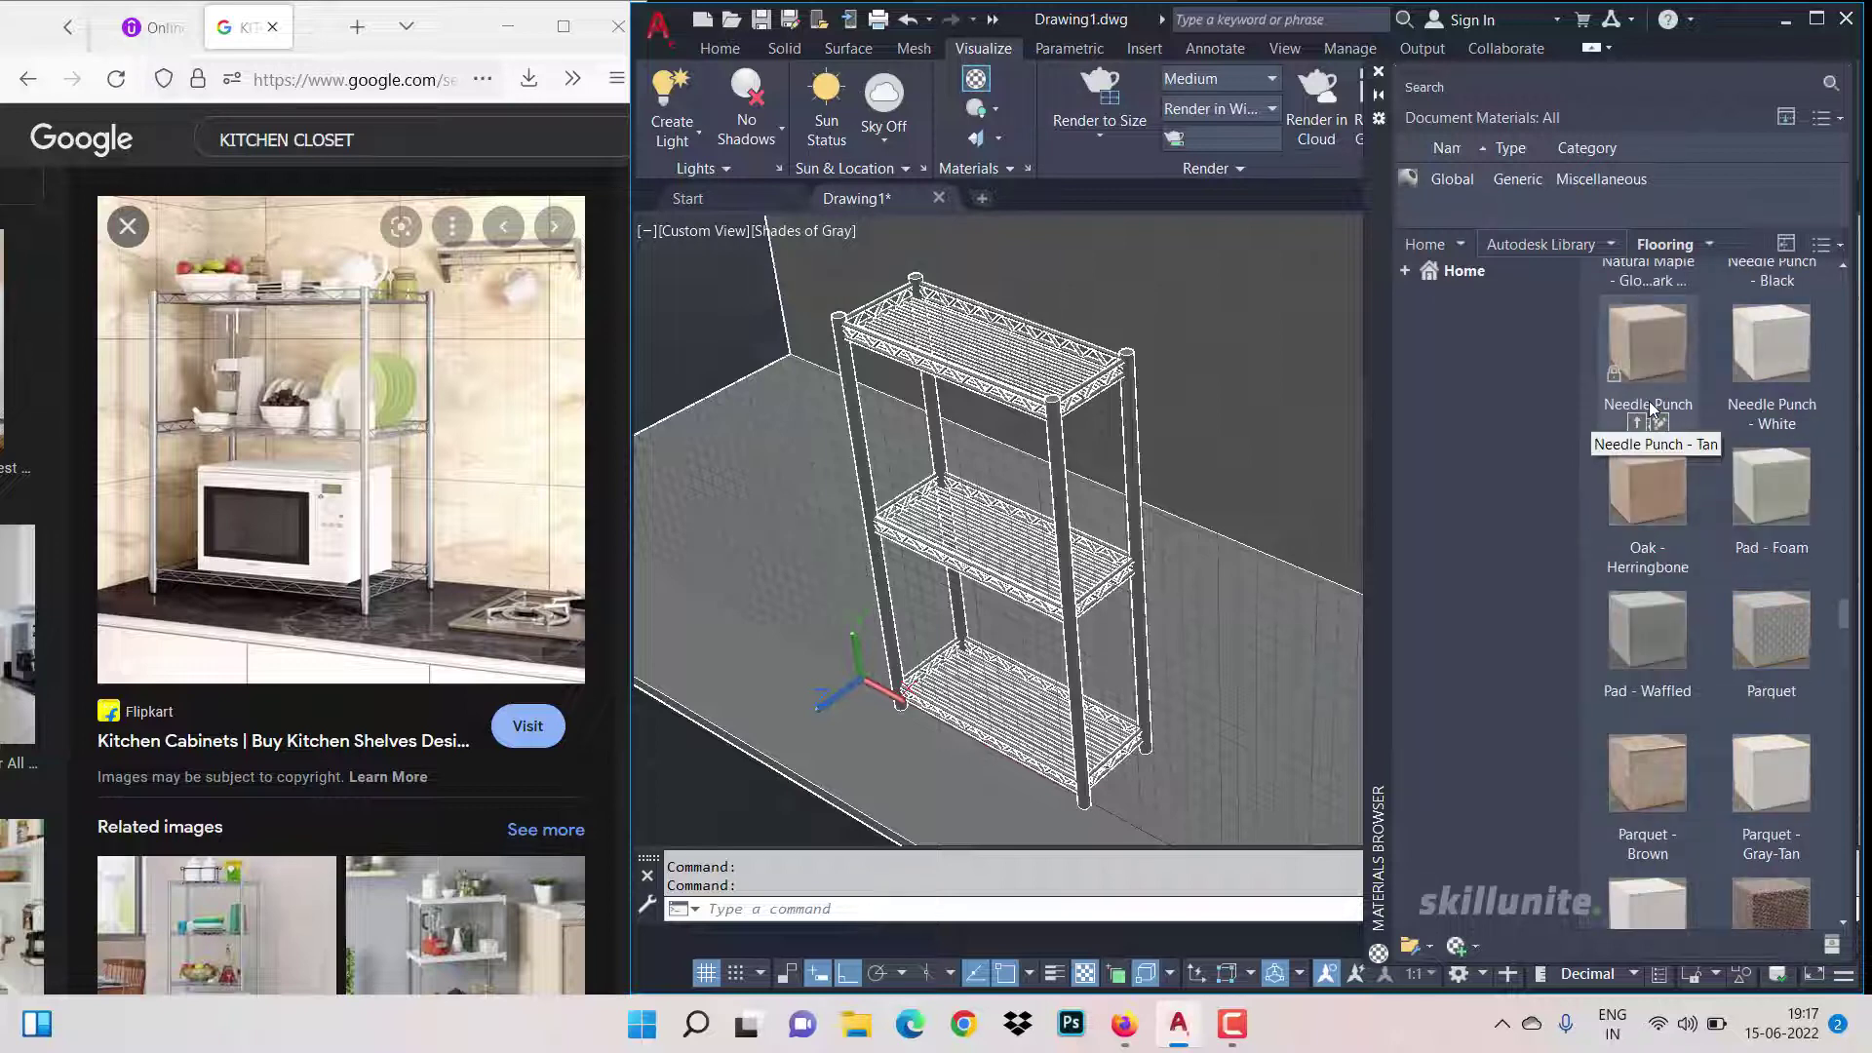
scroll(1650, 407, "up", 6)
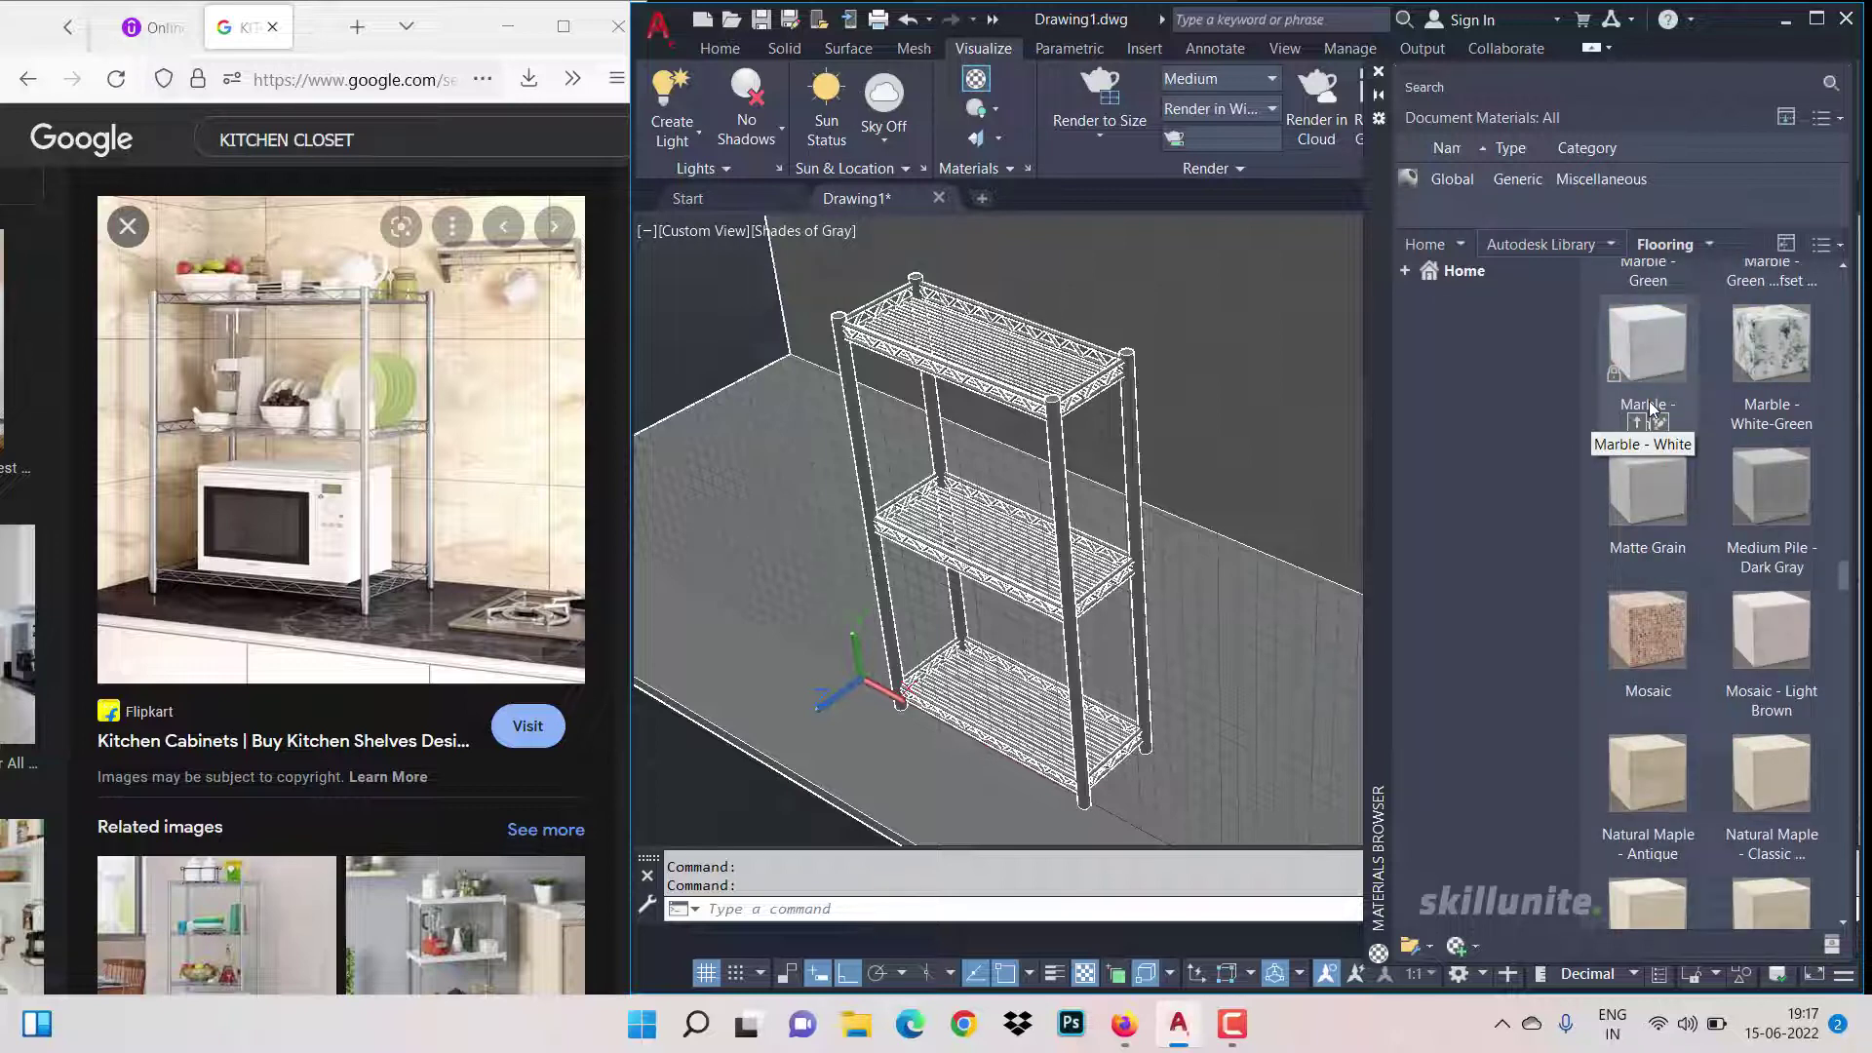
scroll(1651, 407, "up", 2)
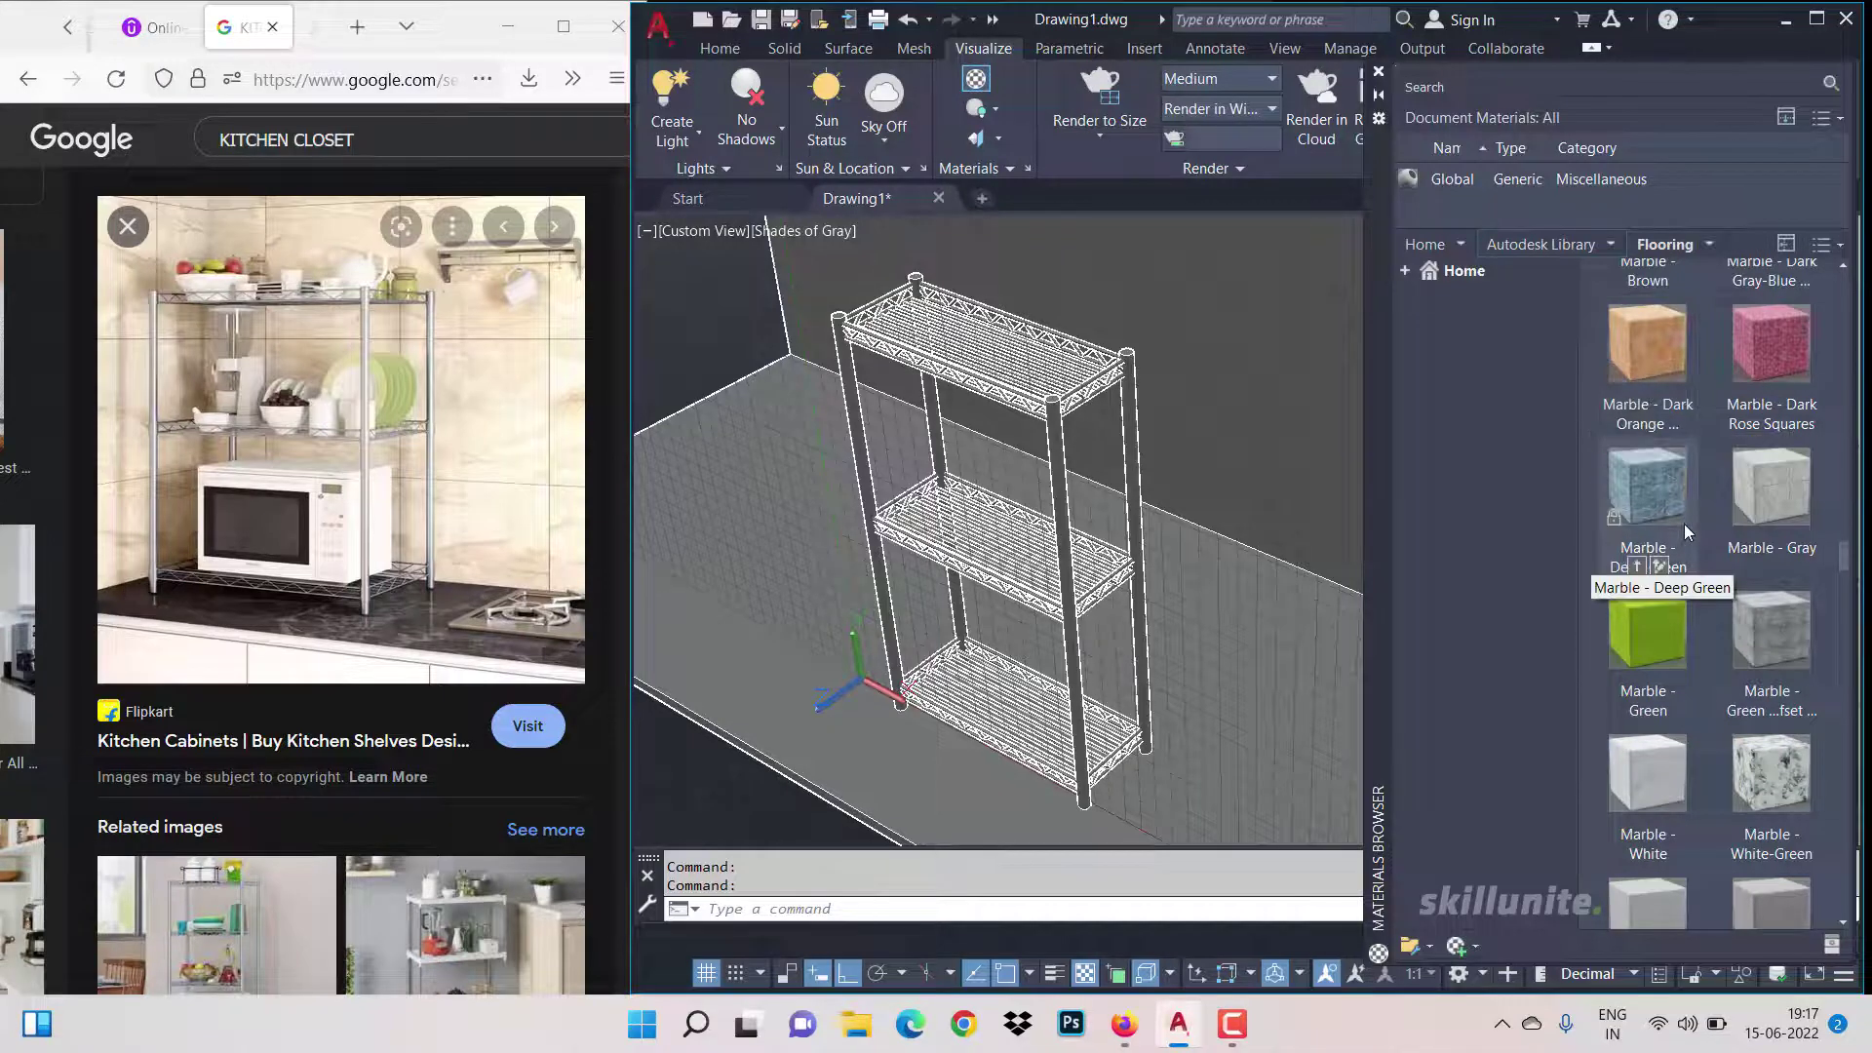
scroll(1683, 524, "up", 3)
left_click_drag(1624, 785, 792, 263)
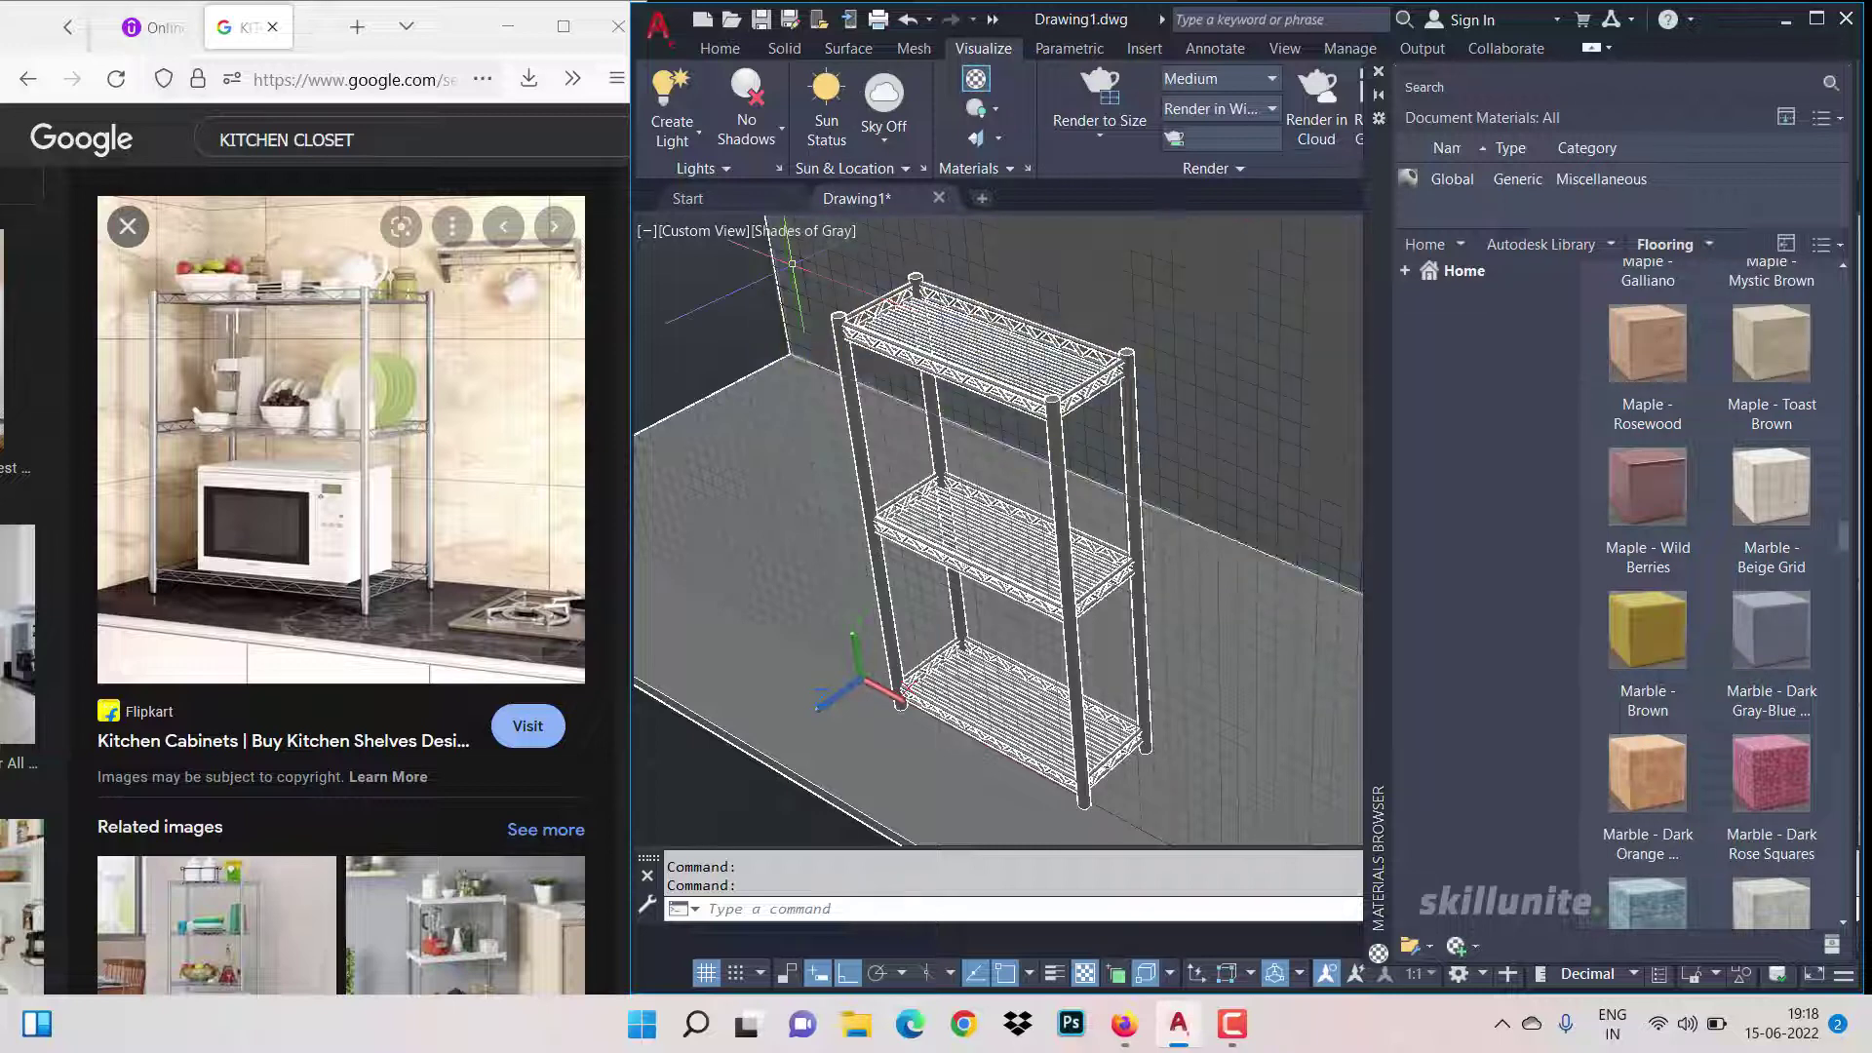
Step: Close the materials browser, try the Shaded with edges visual style and set the view to Realistic
left_click(726, 51)
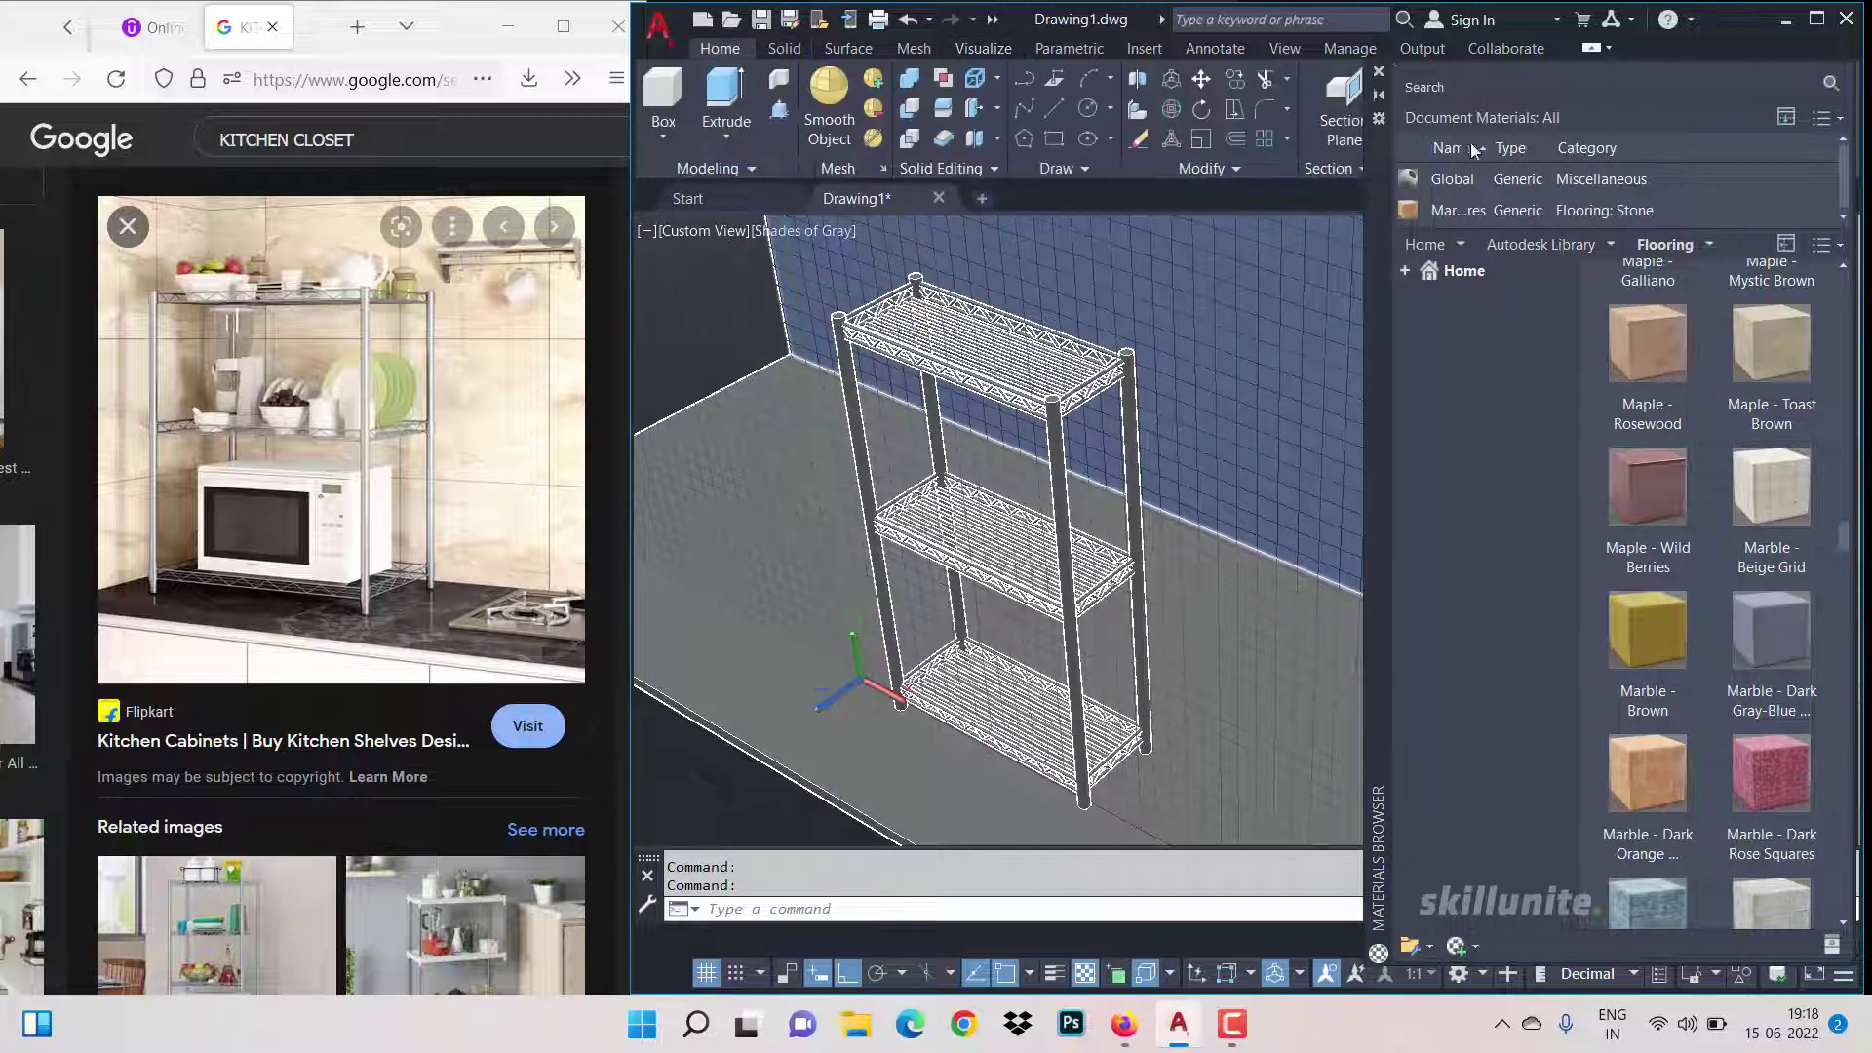
left_click(1378, 75)
left_click(1604, 169)
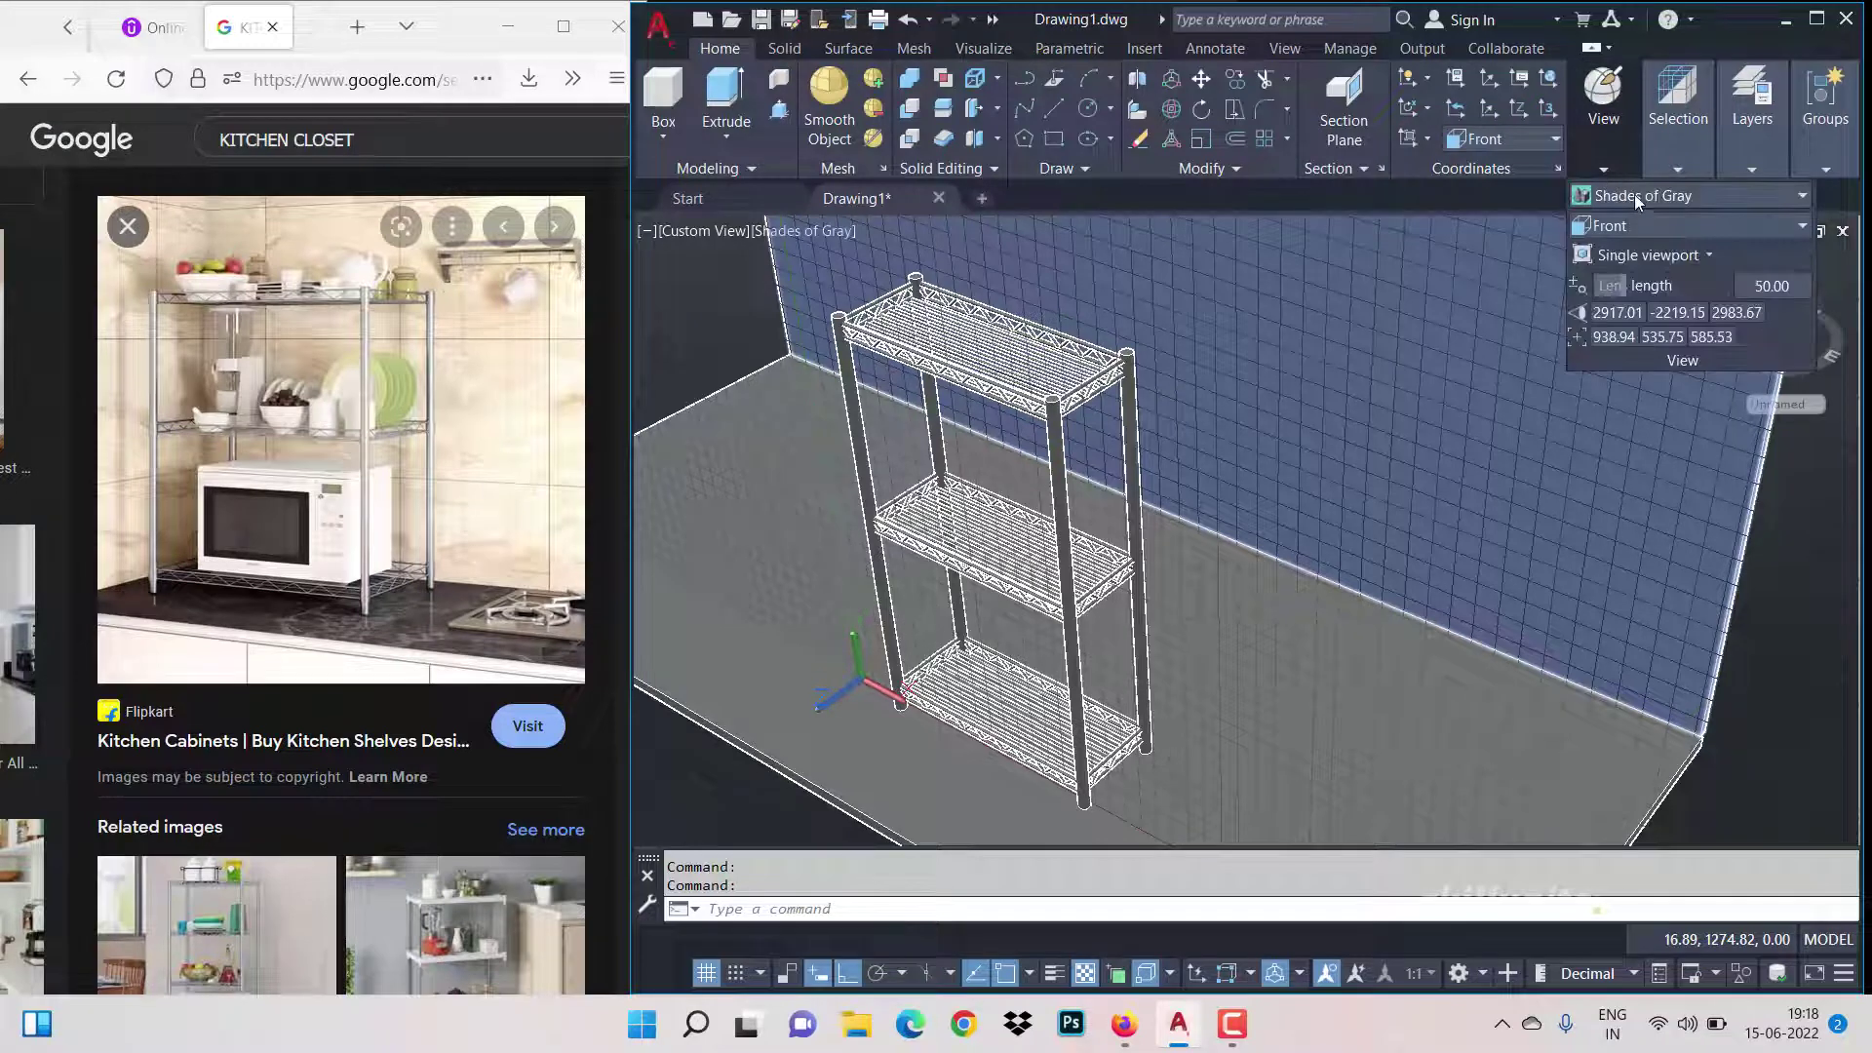
left_click(1802, 195)
left_click(1684, 326)
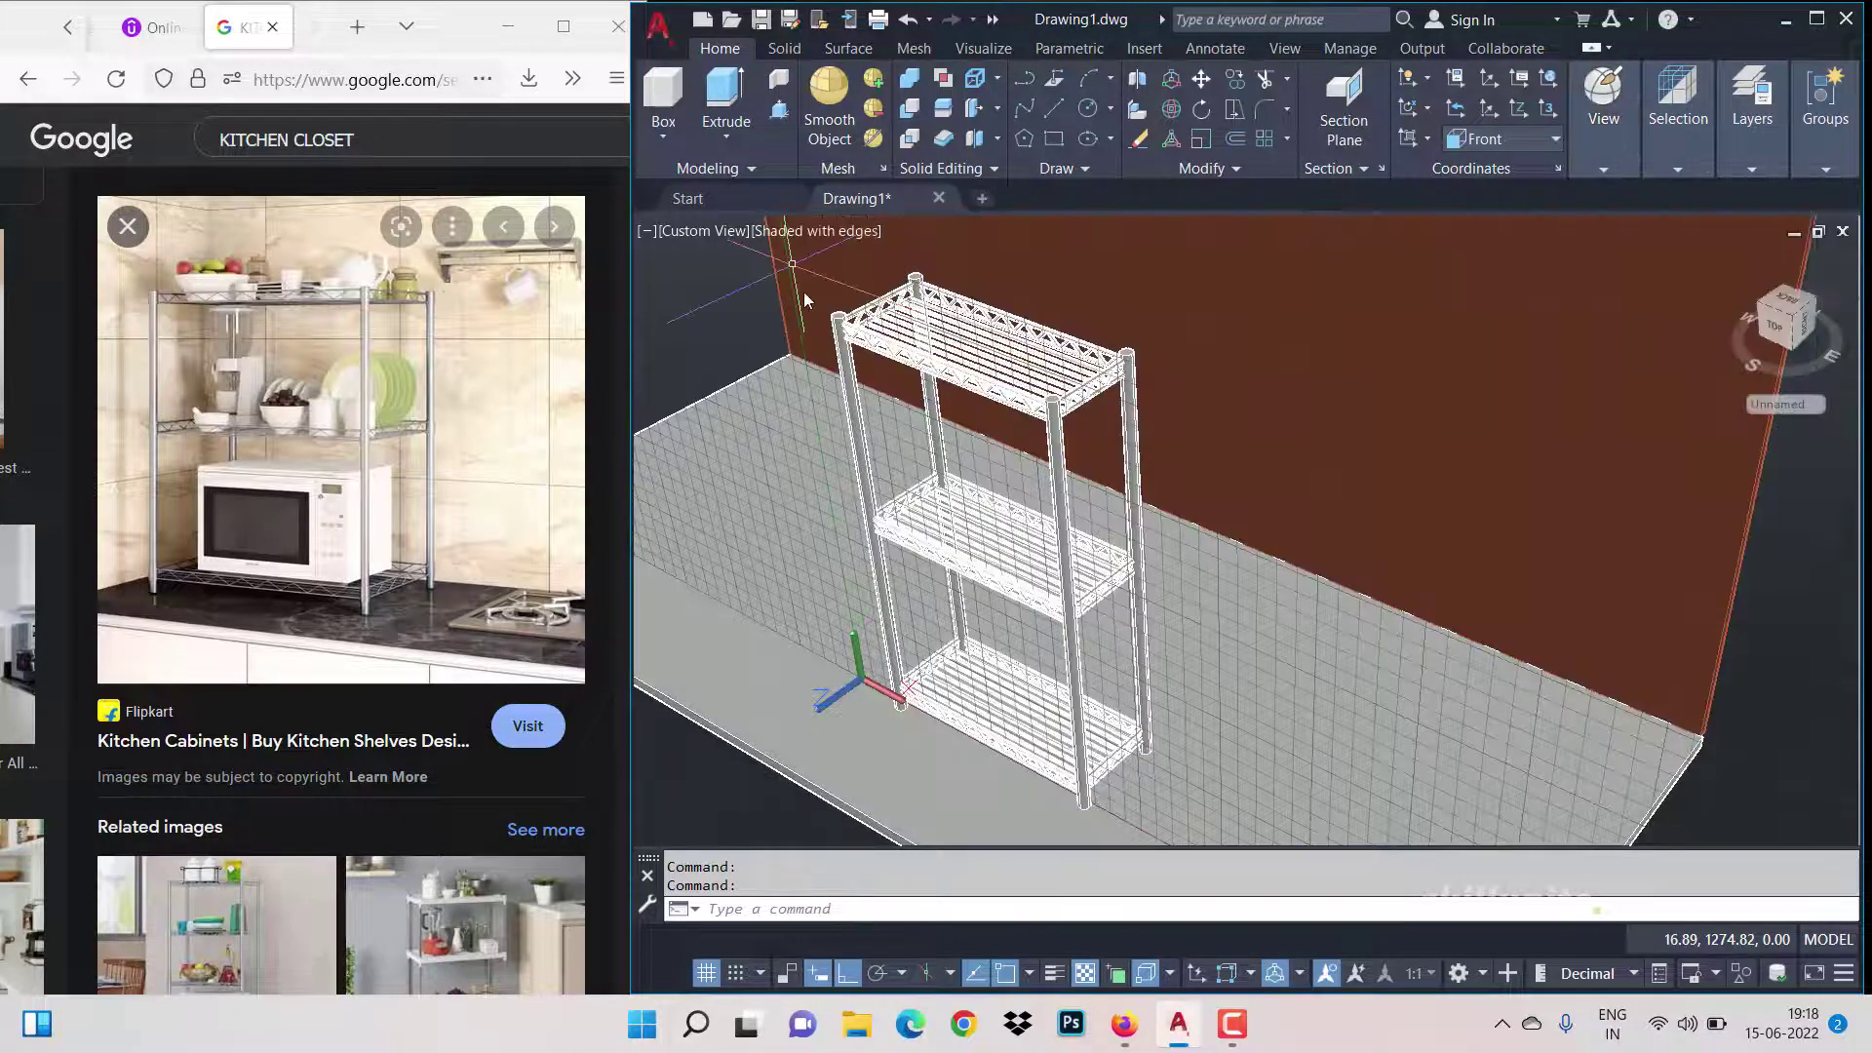
left_click(1604, 170)
left_click(1671, 193)
left_click(1807, 257)
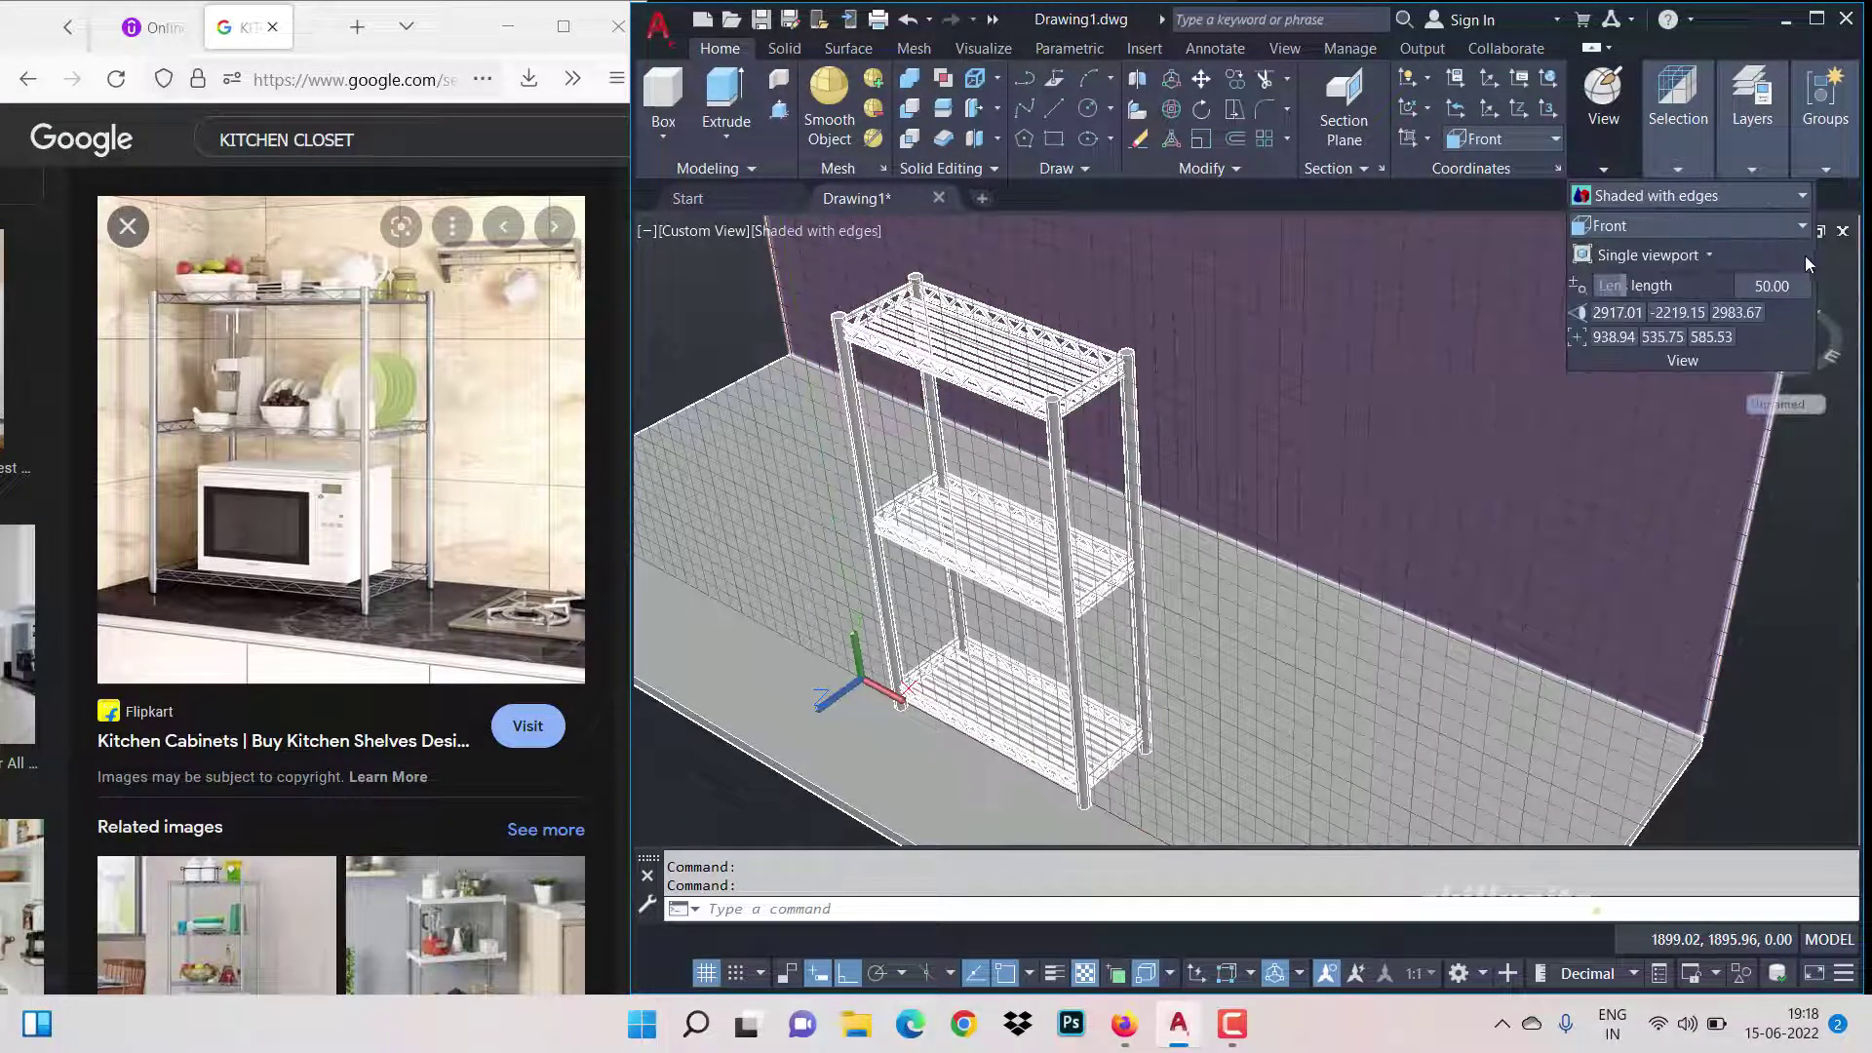
Step: Reopen the materials browser and apply the Granite - Mauve-Black flooring material to the floor slab
left_click(983, 48)
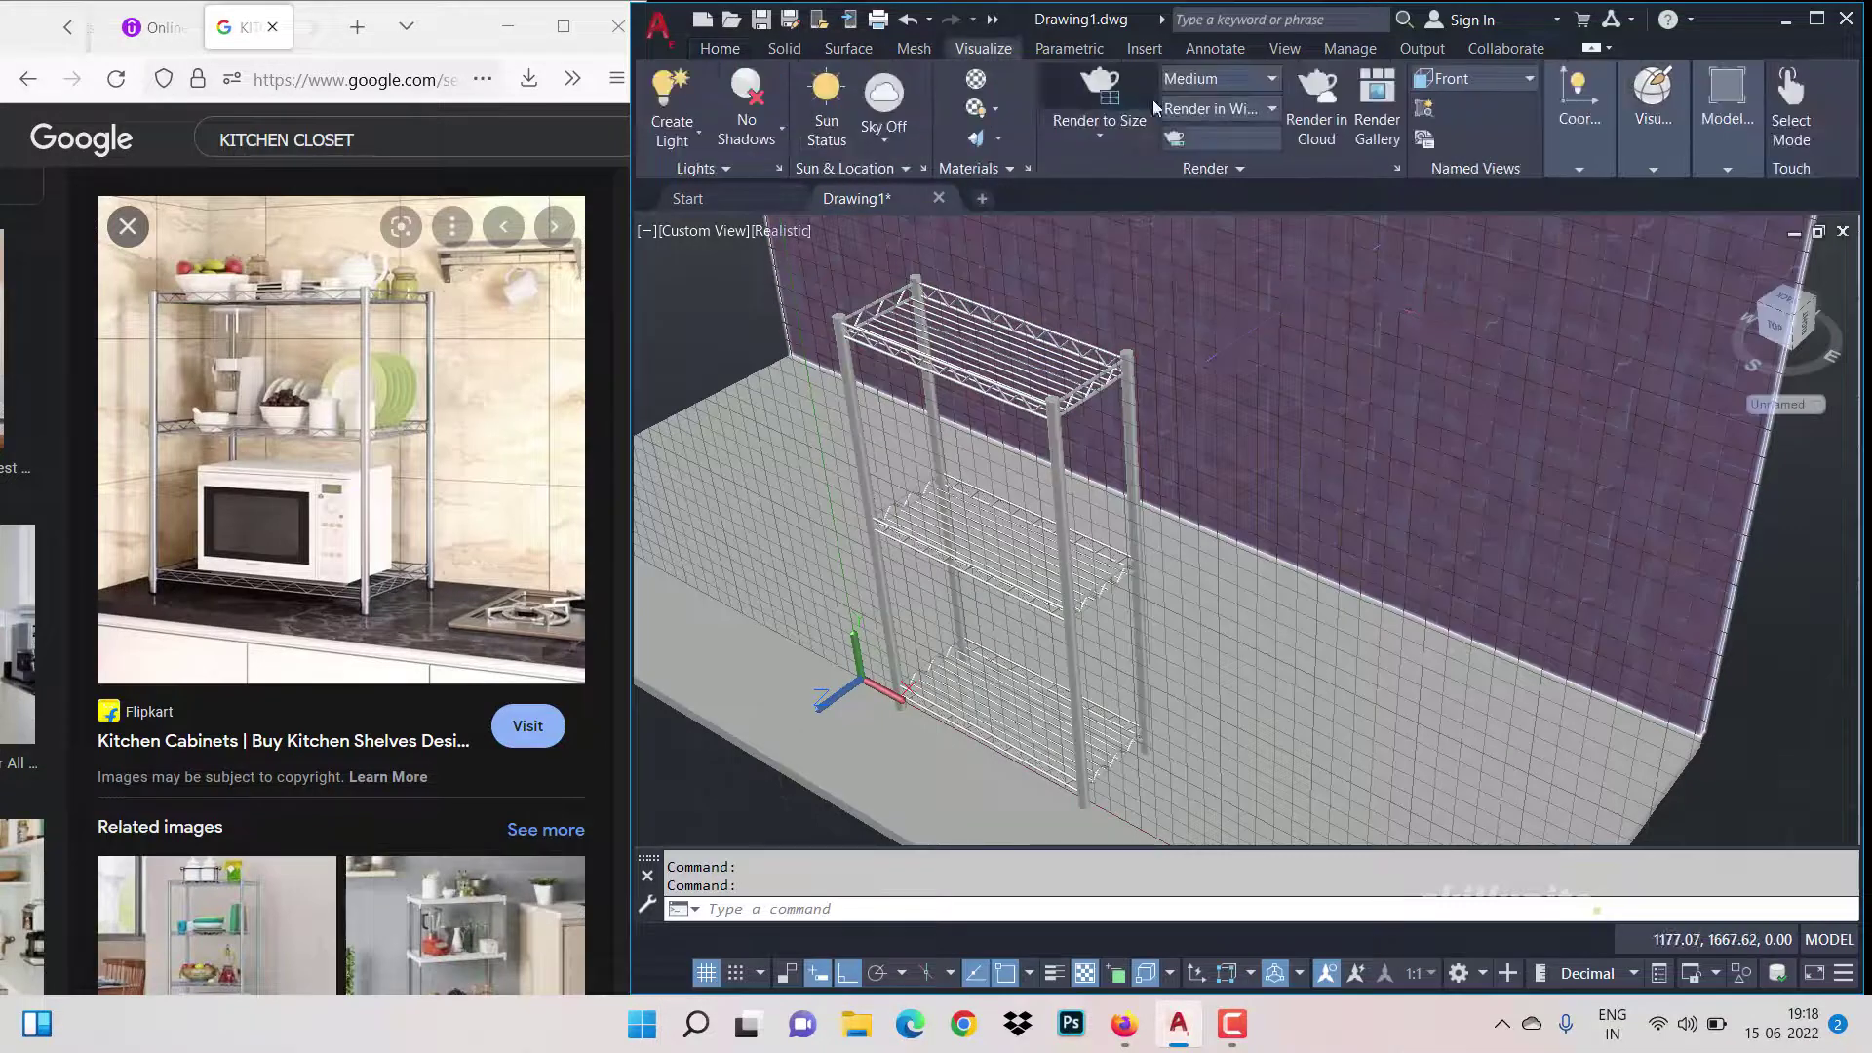
left_click(976, 78)
scroll(1705, 431, "up", 15)
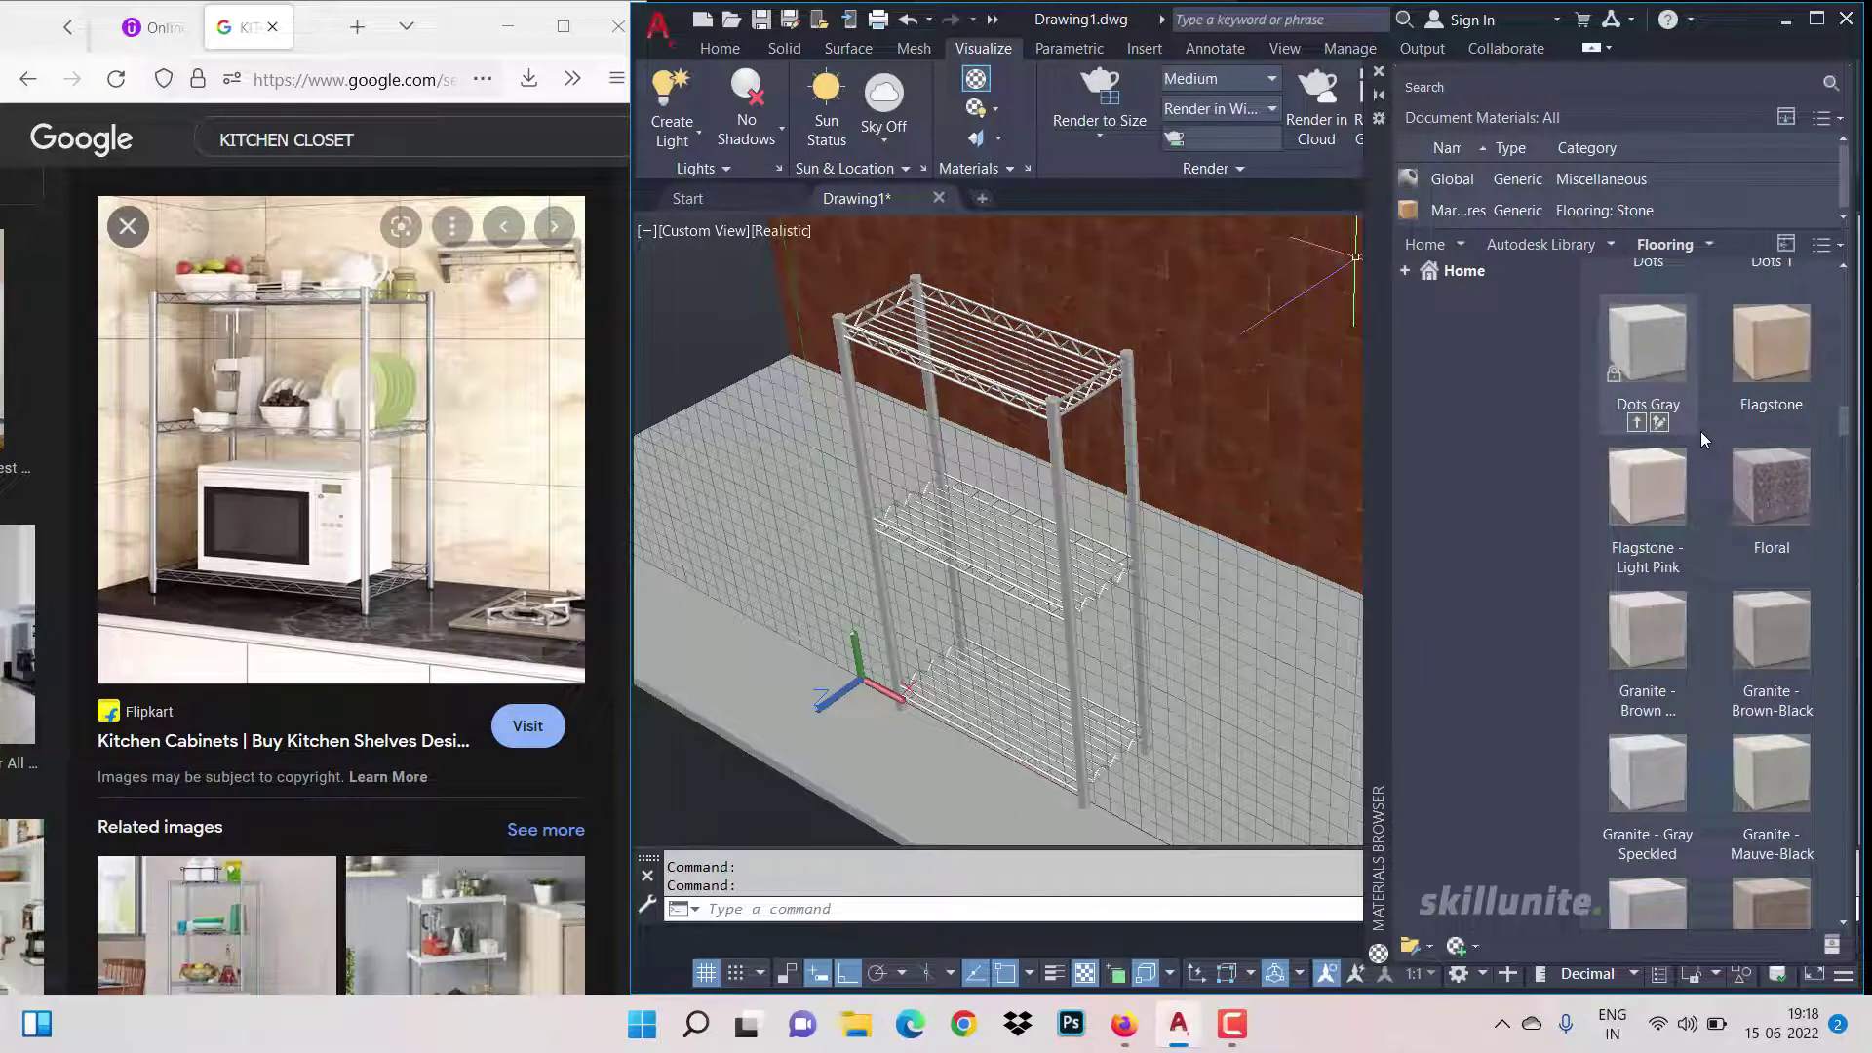
scroll(1701, 431, "down", 3)
left_click_drag(1769, 348, 776, 659)
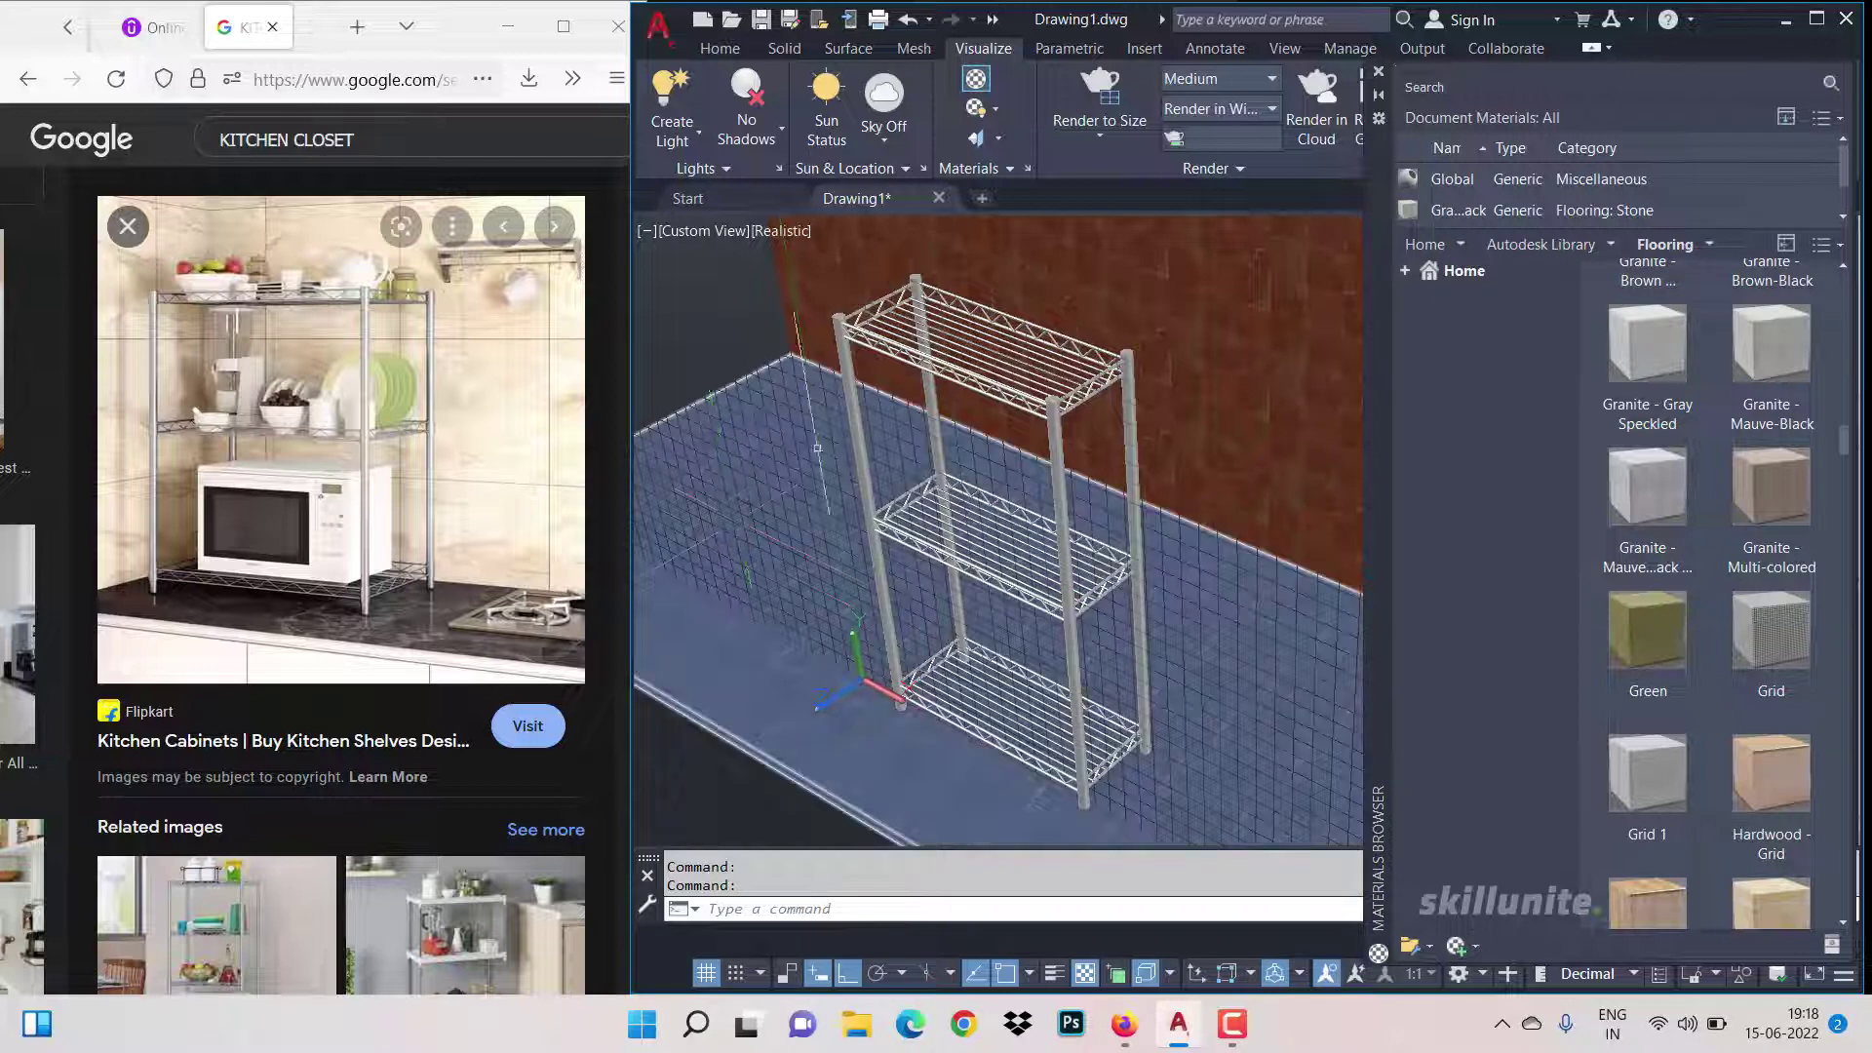
Step: Apply the Chrome - Polished Brushed metal material to the rack's posts and try it on the shelves
left_click(1610, 244)
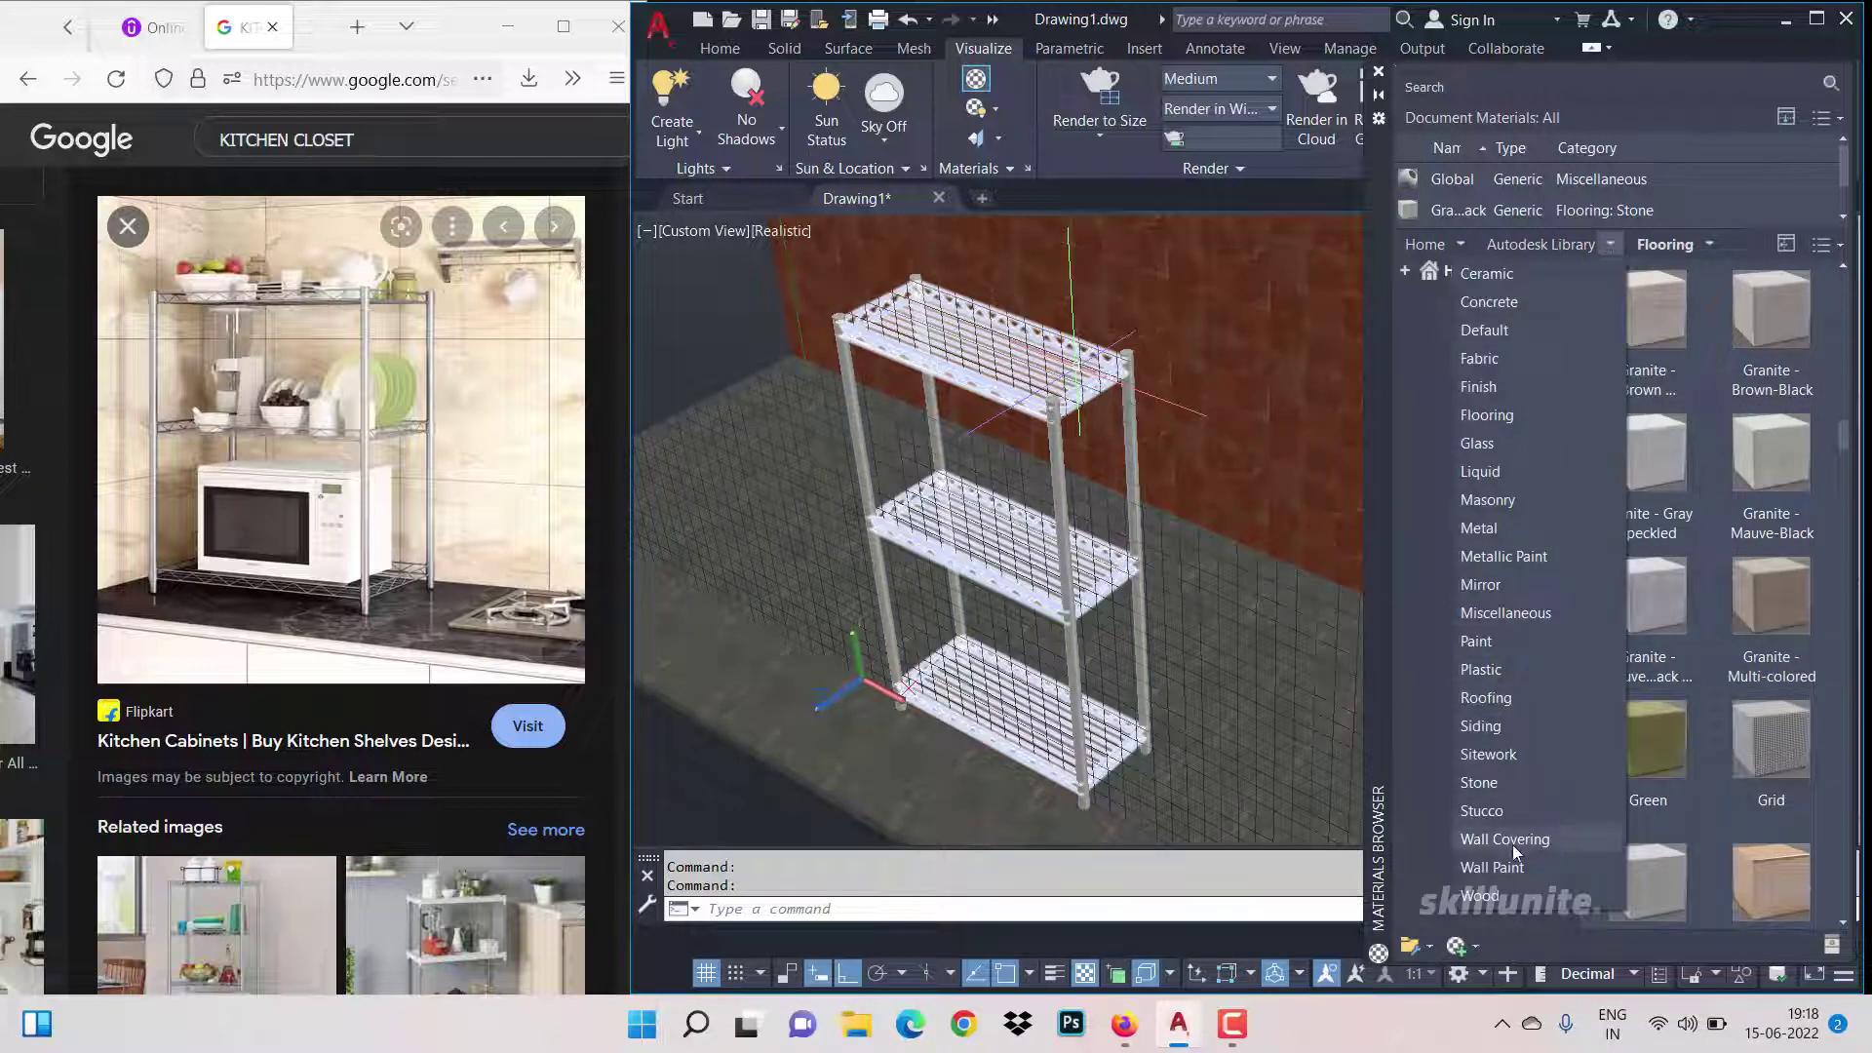
left_click(1494, 525)
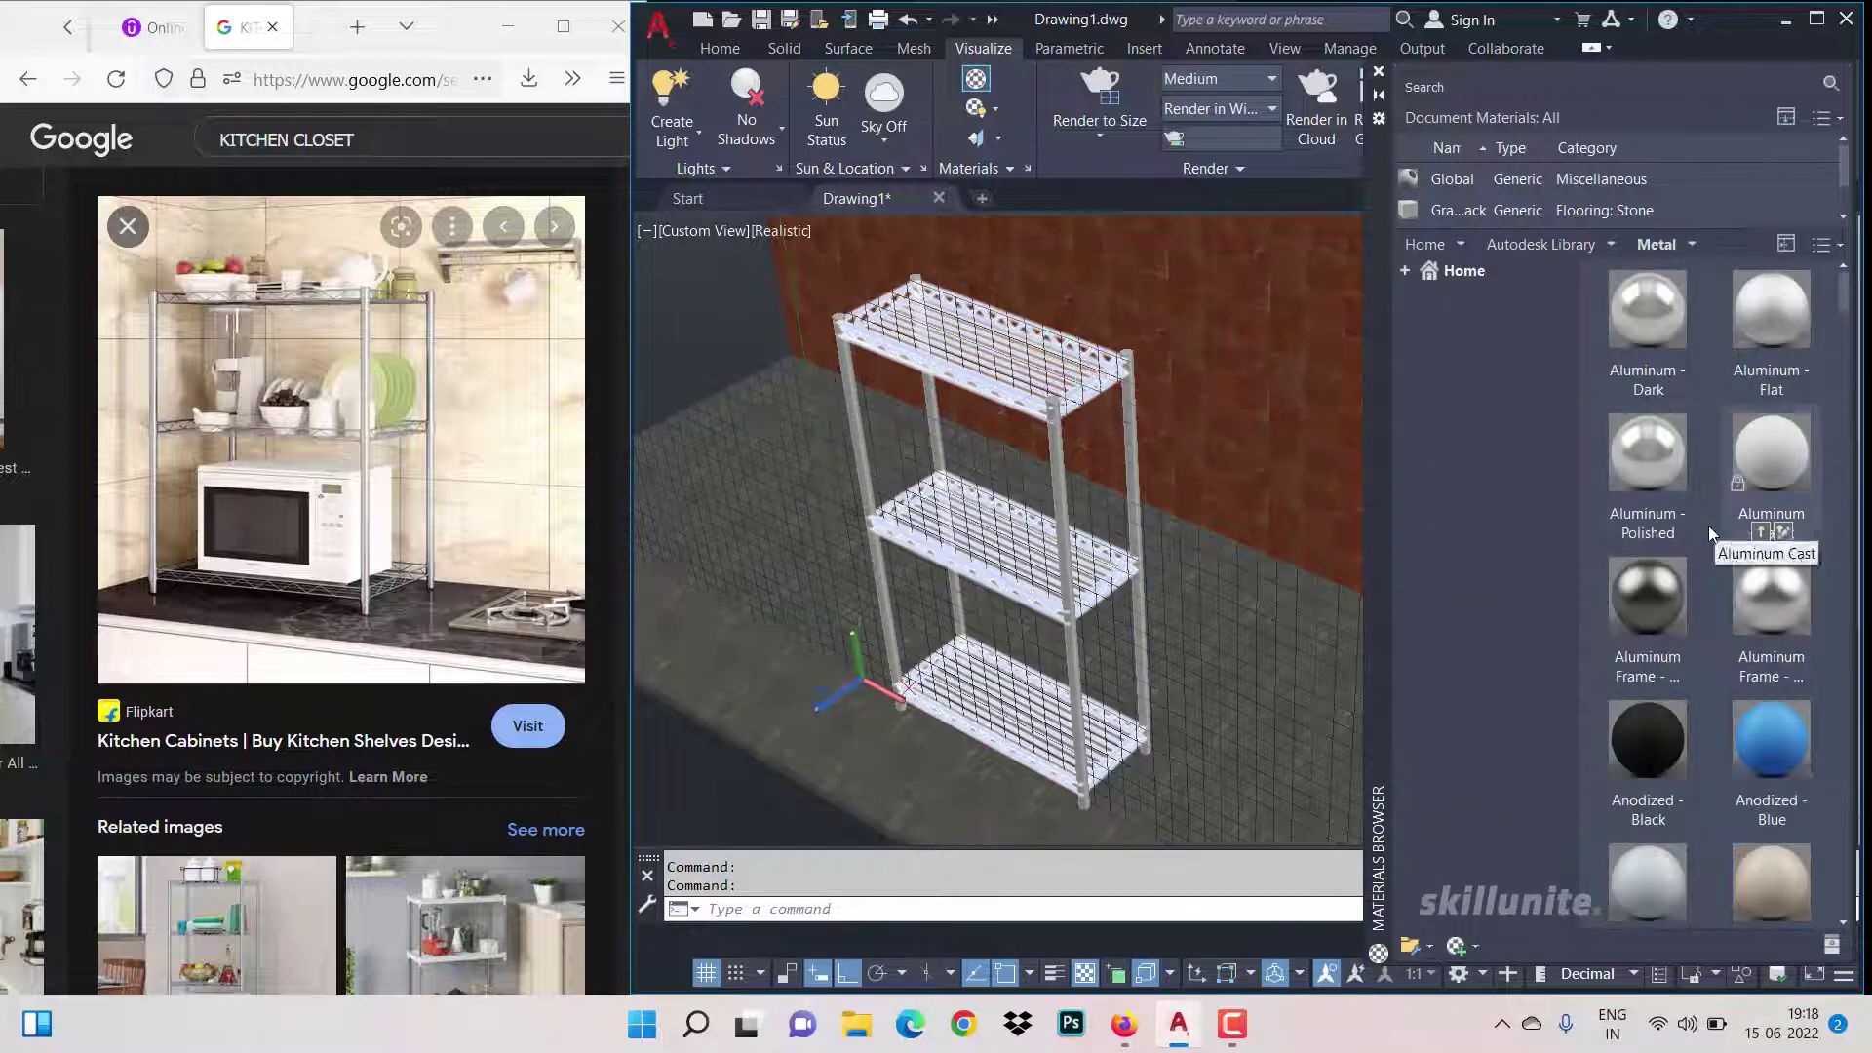
scroll(1709, 524, "down", 3)
scroll(1708, 525, "down", 6)
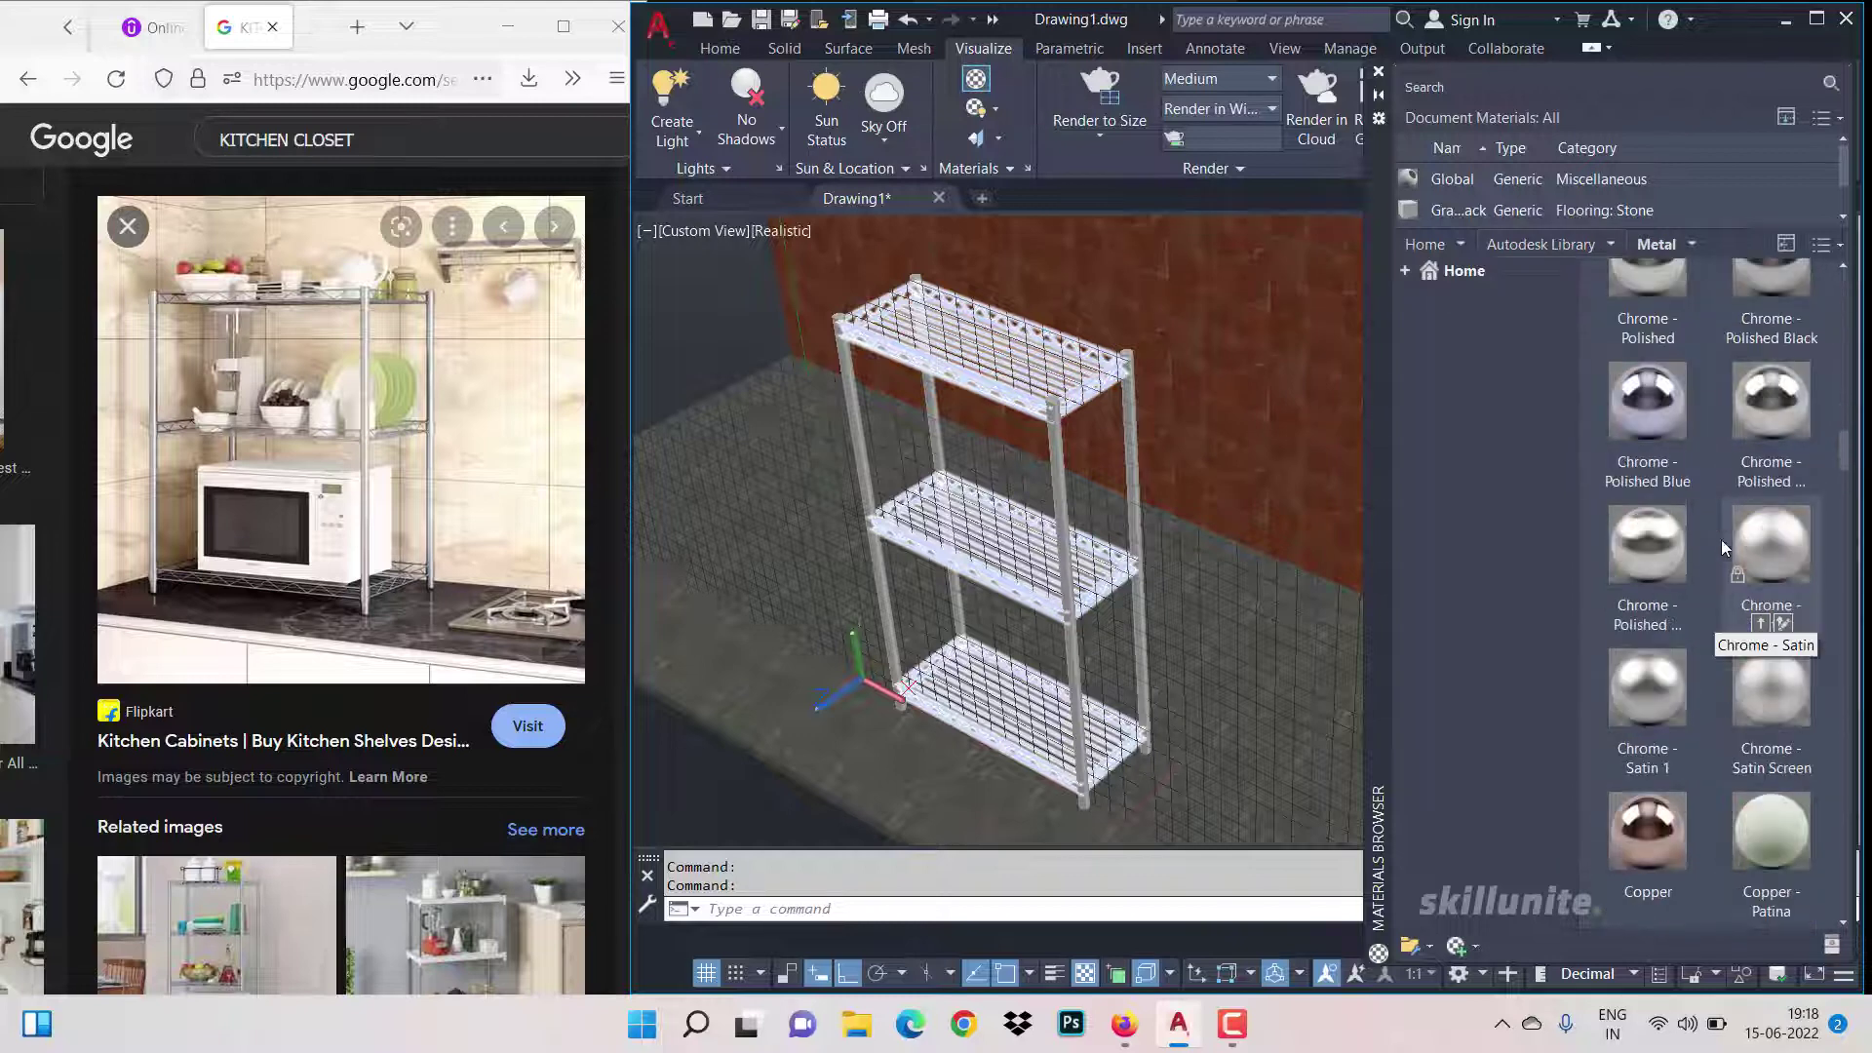
left_click_drag(1341, 411, 1129, 431)
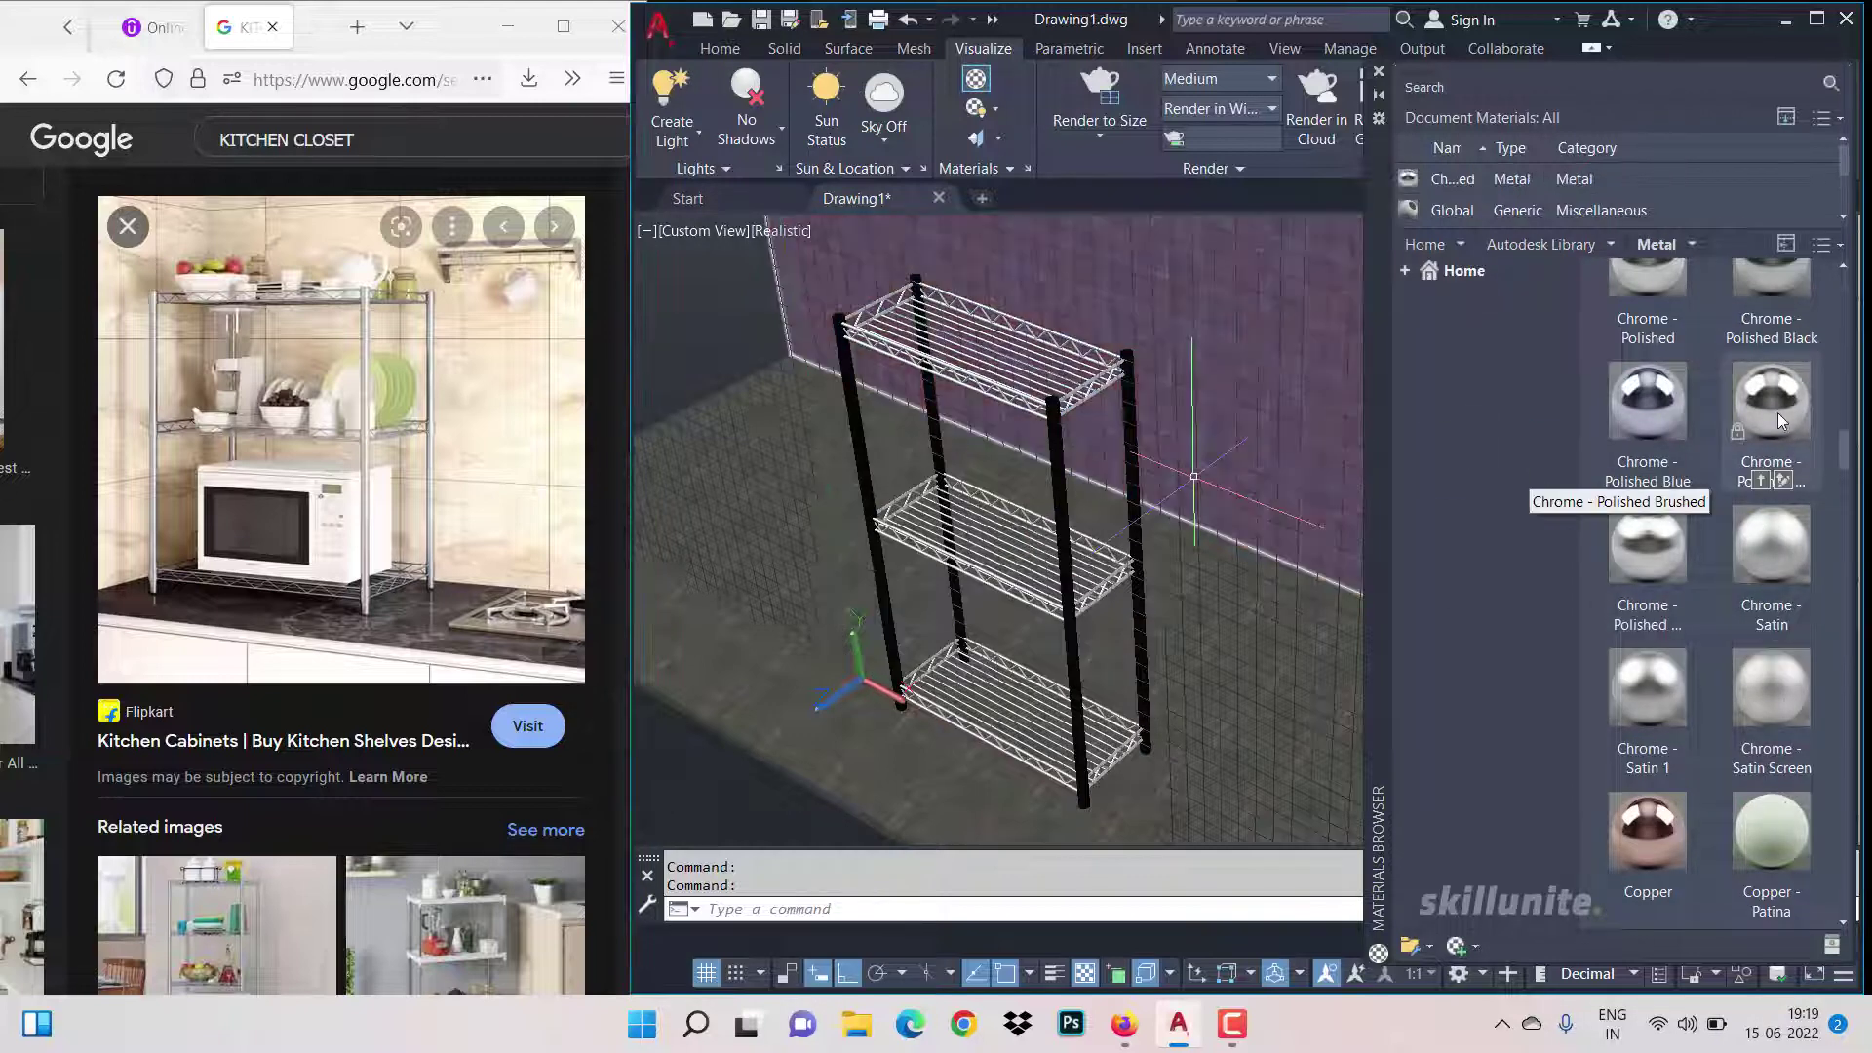
left_click_drag(1778, 415, 1102, 577)
Step: Explode the rectangular array of shelves into separate shelves
left_click(1068, 390)
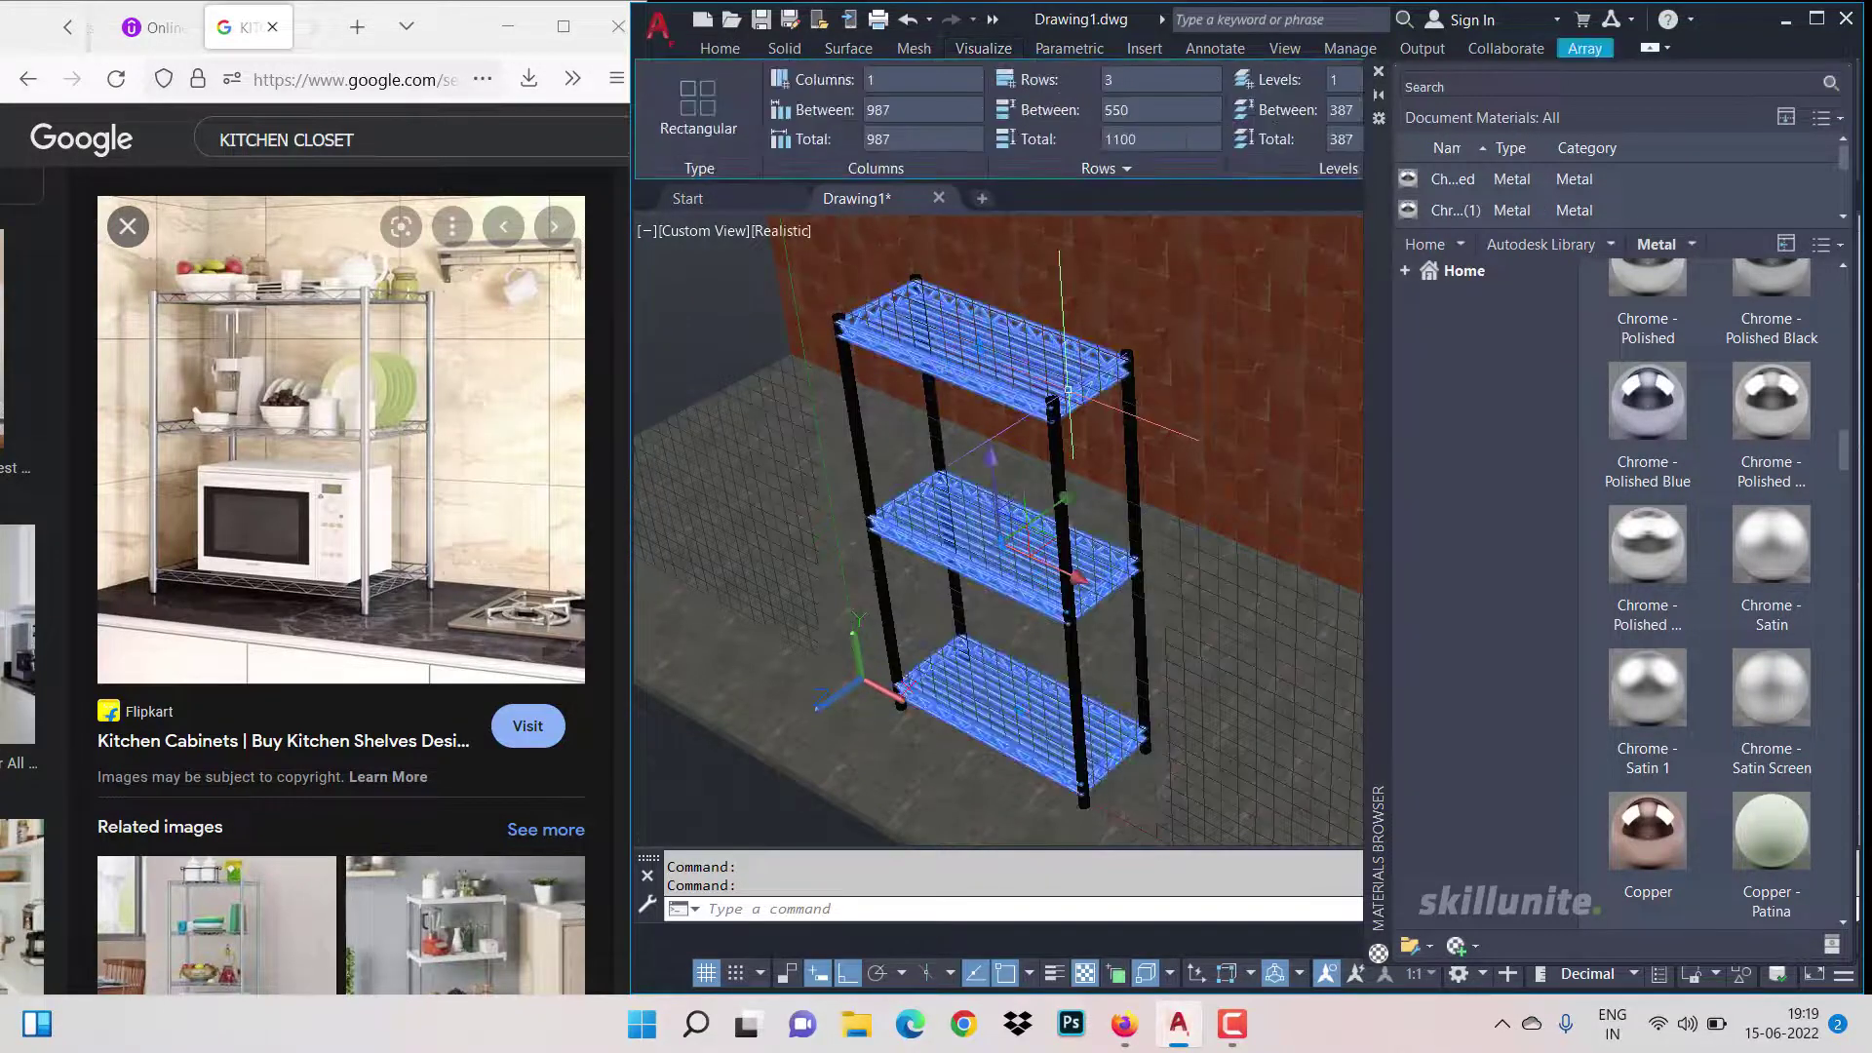
type("x")
key("Return")
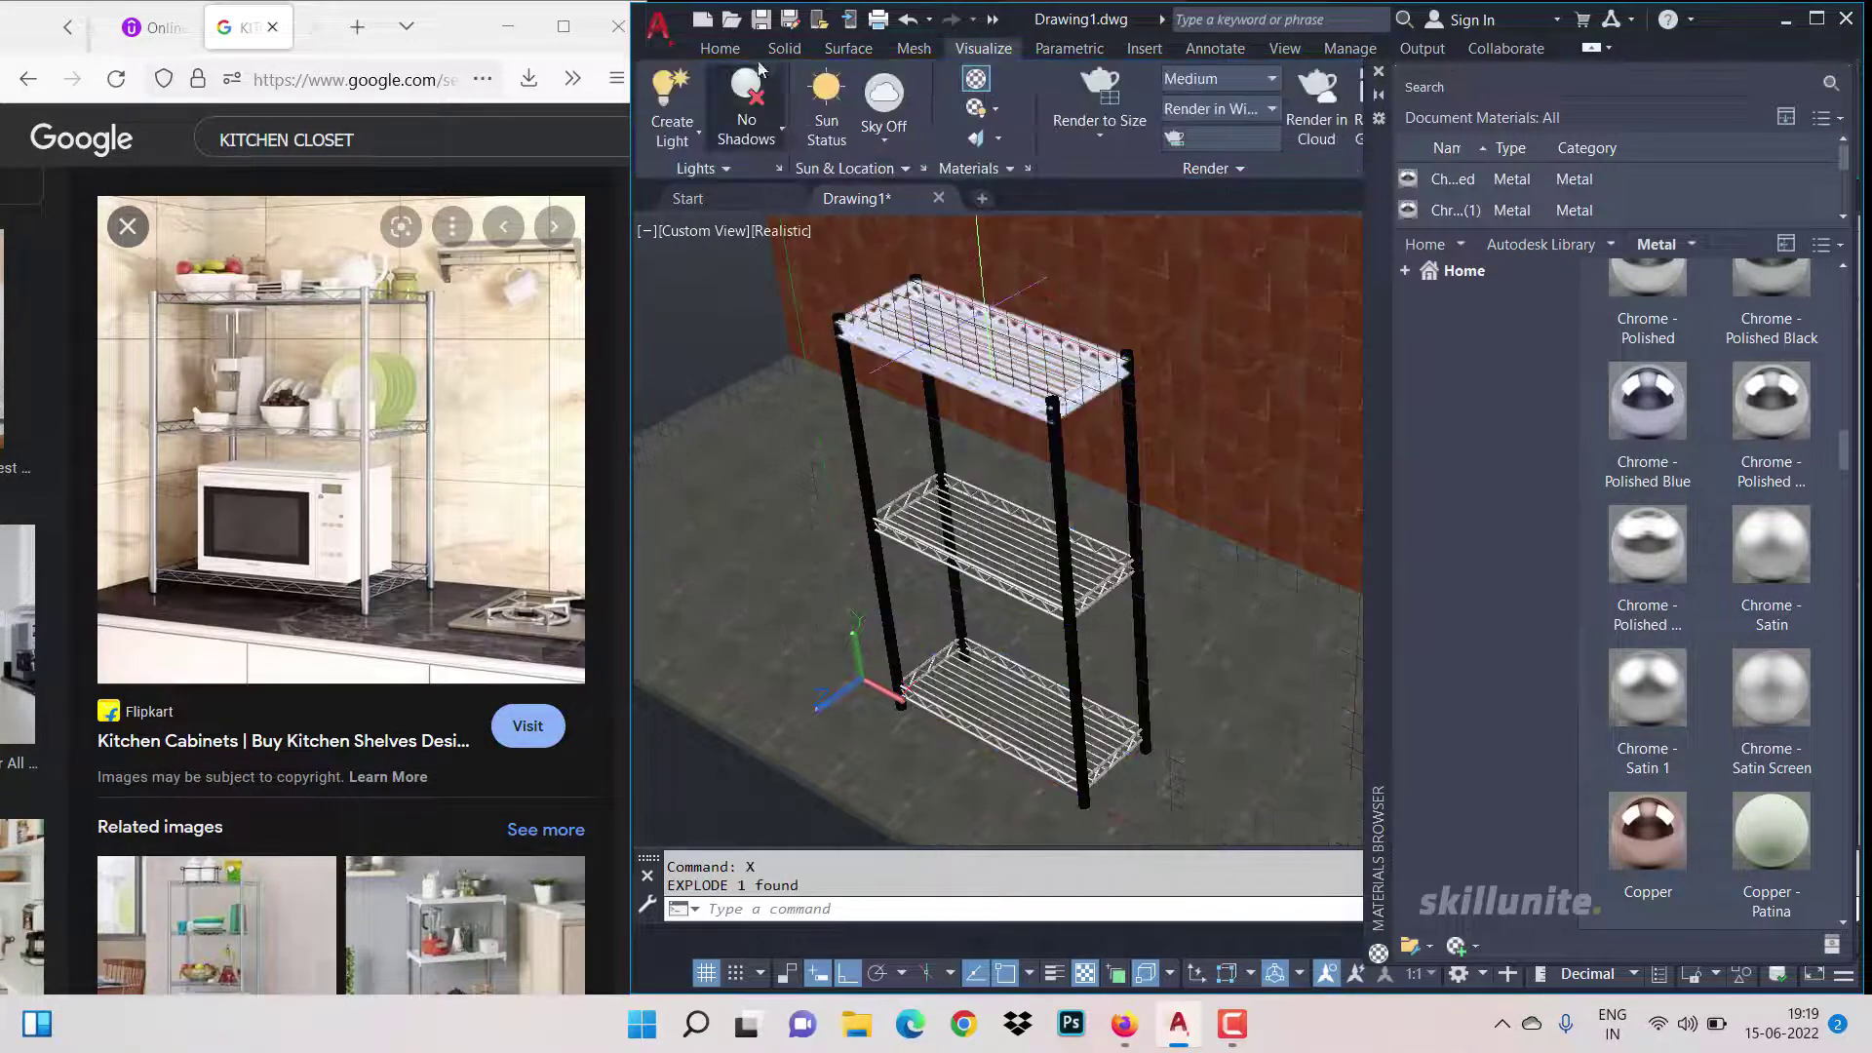
Step: Union the rack's posts and its three shelves, selecting the whole rack with a window
left_click(720, 49)
left_click(909, 78)
left_click(736, 243)
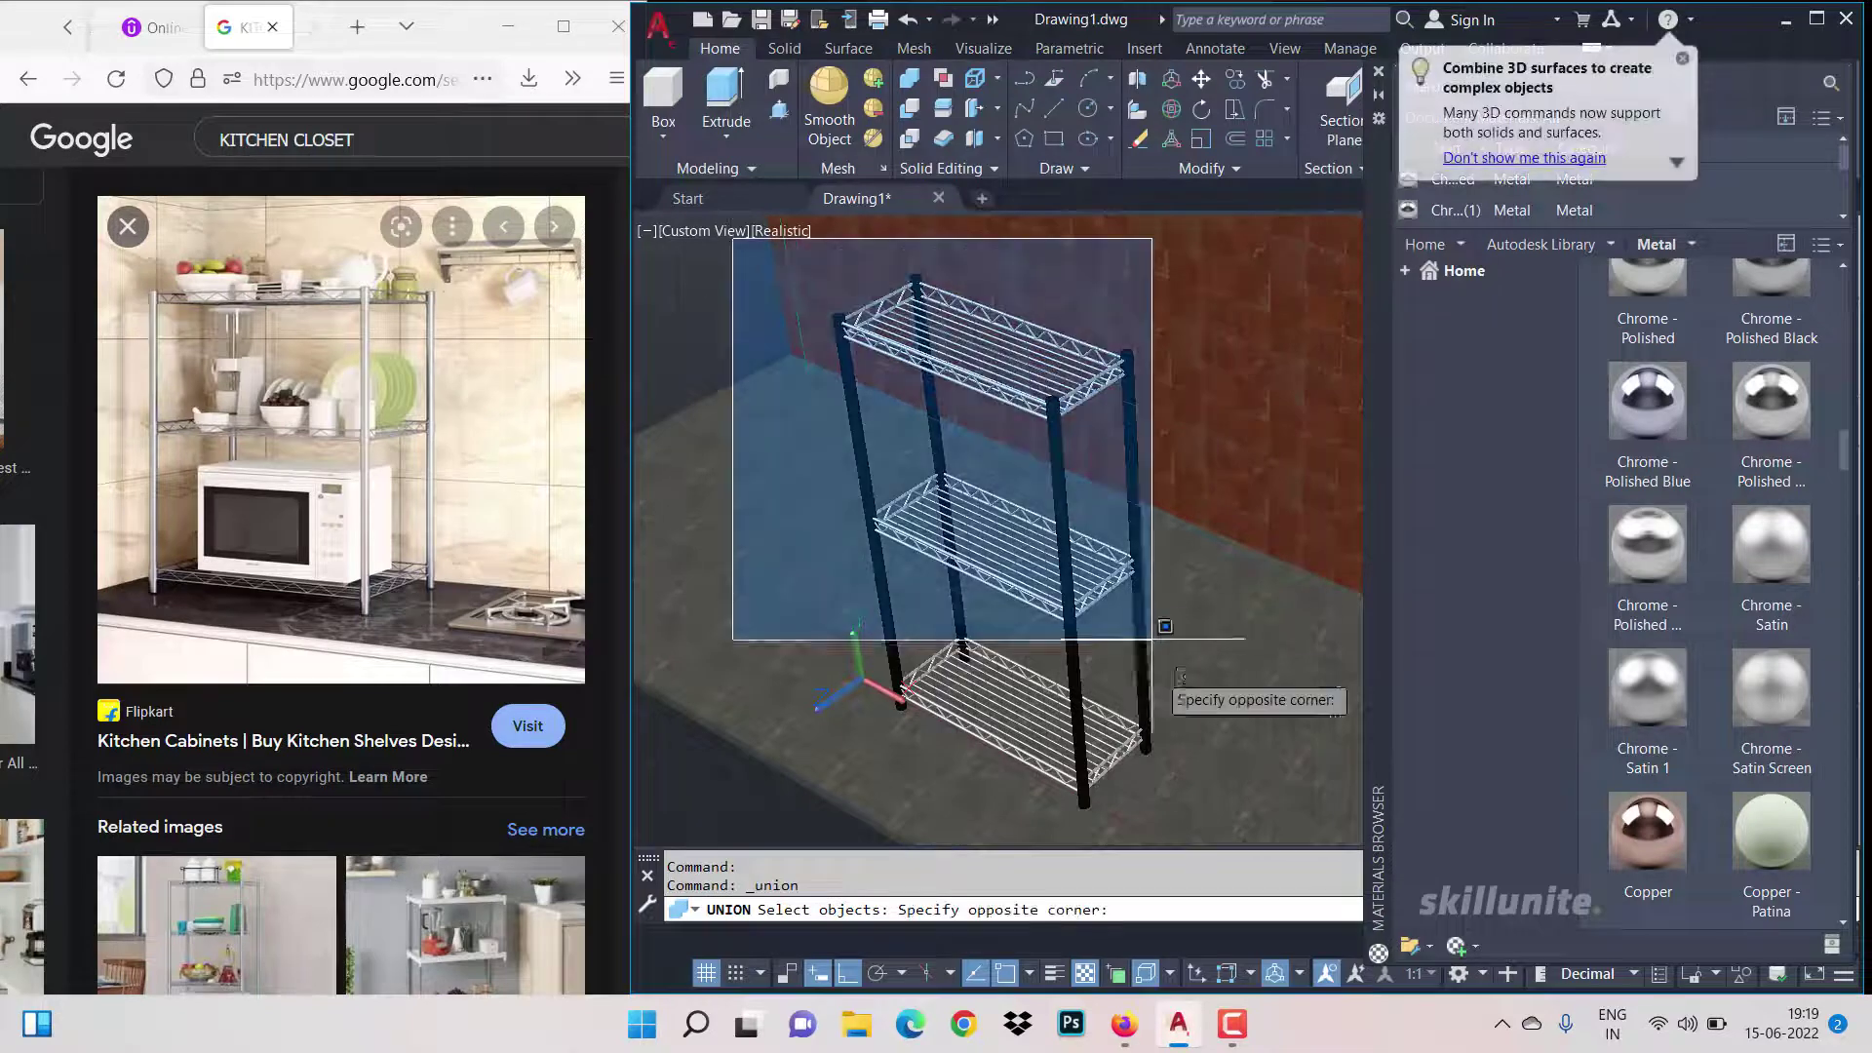
left_click(1214, 820)
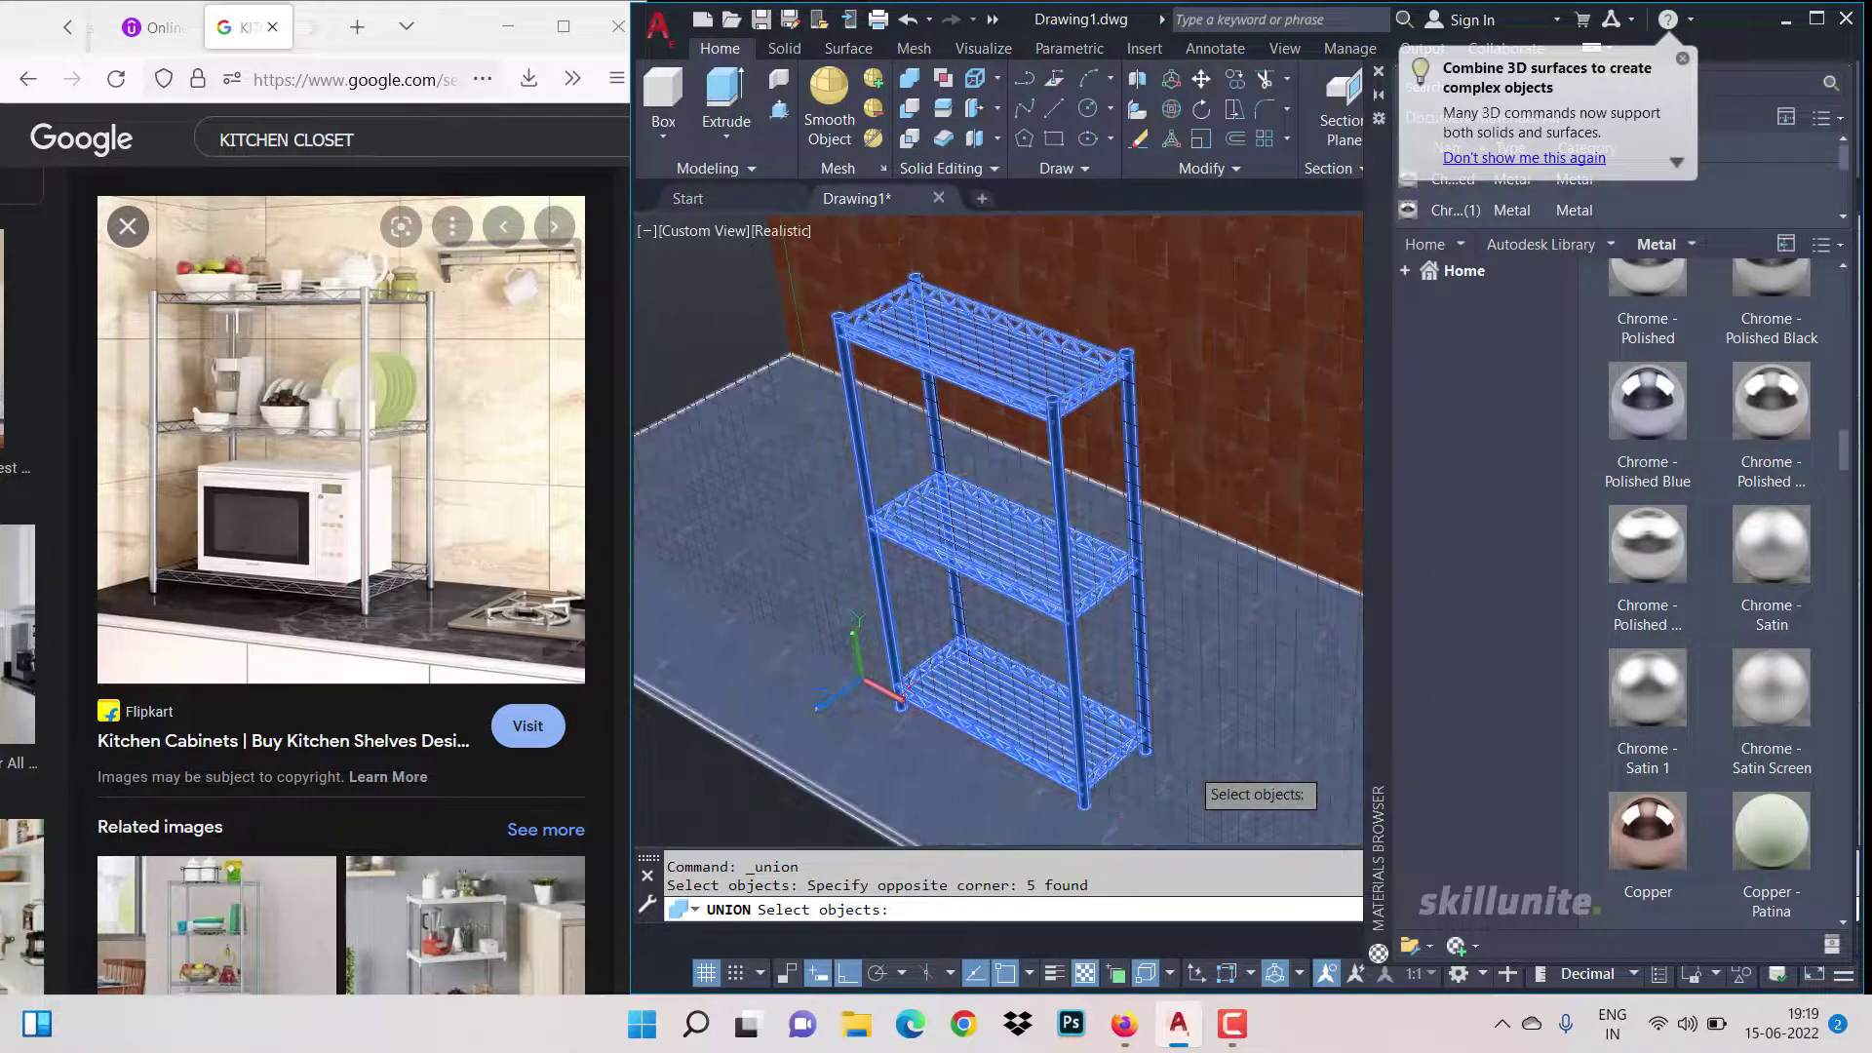
key("Return")
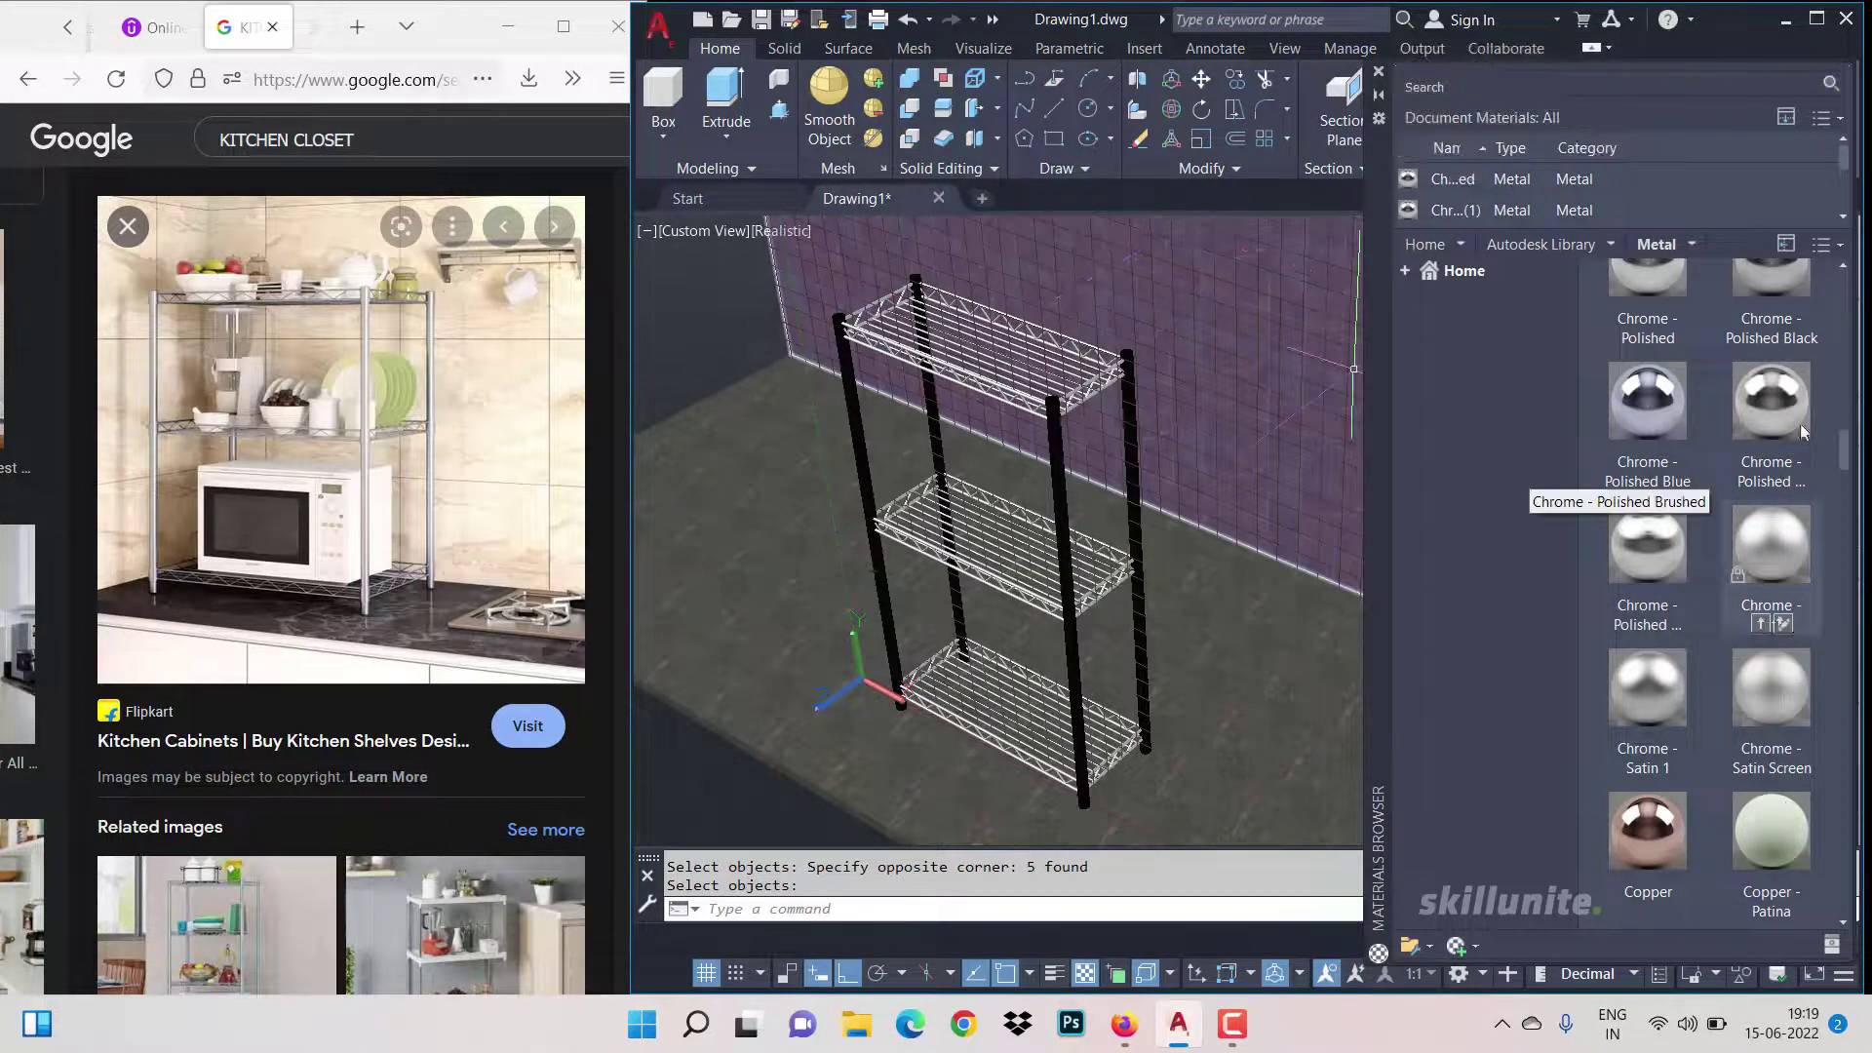
Step: Apply the Chrome - Polished Brushed metal material to the united rack and close the materials browser
left_click_drag(1772, 400, 1122, 370)
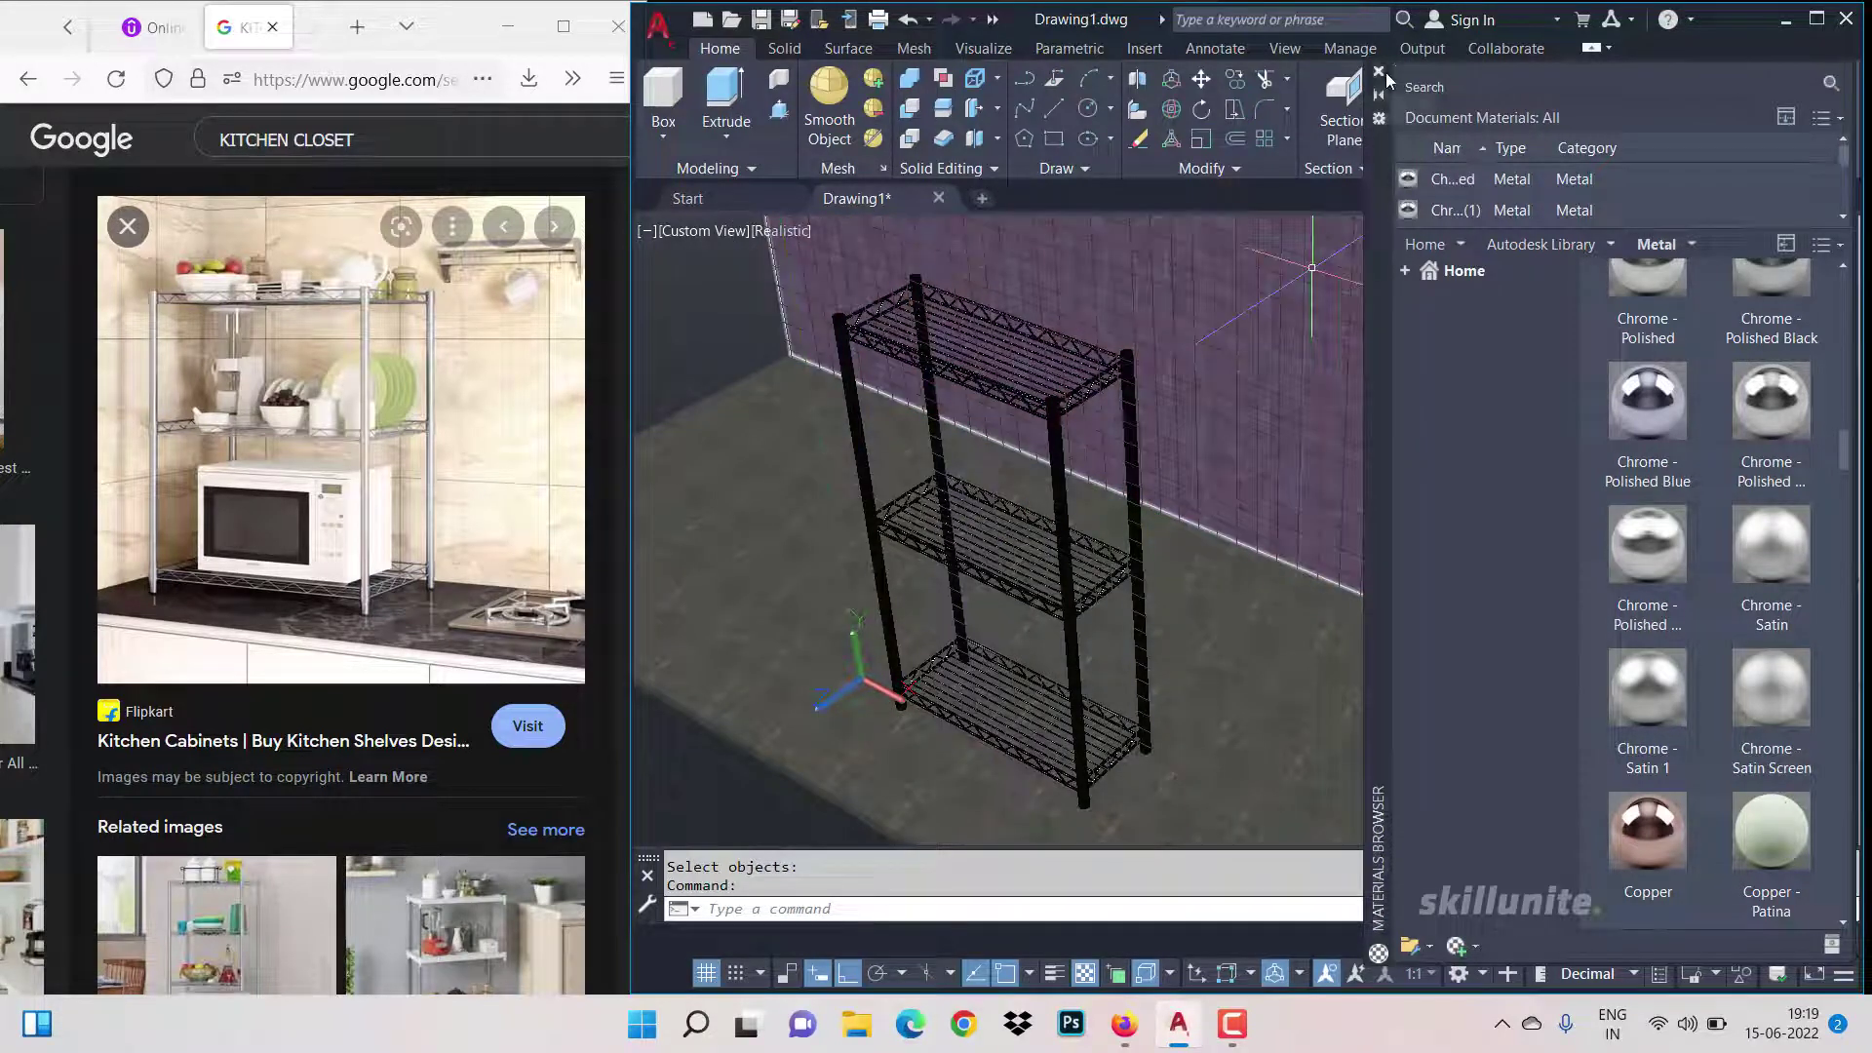
left_click(1377, 71)
Step: Render the scene at Medium quality without using the Medium Images Library, then close the render window
left_click(971, 48)
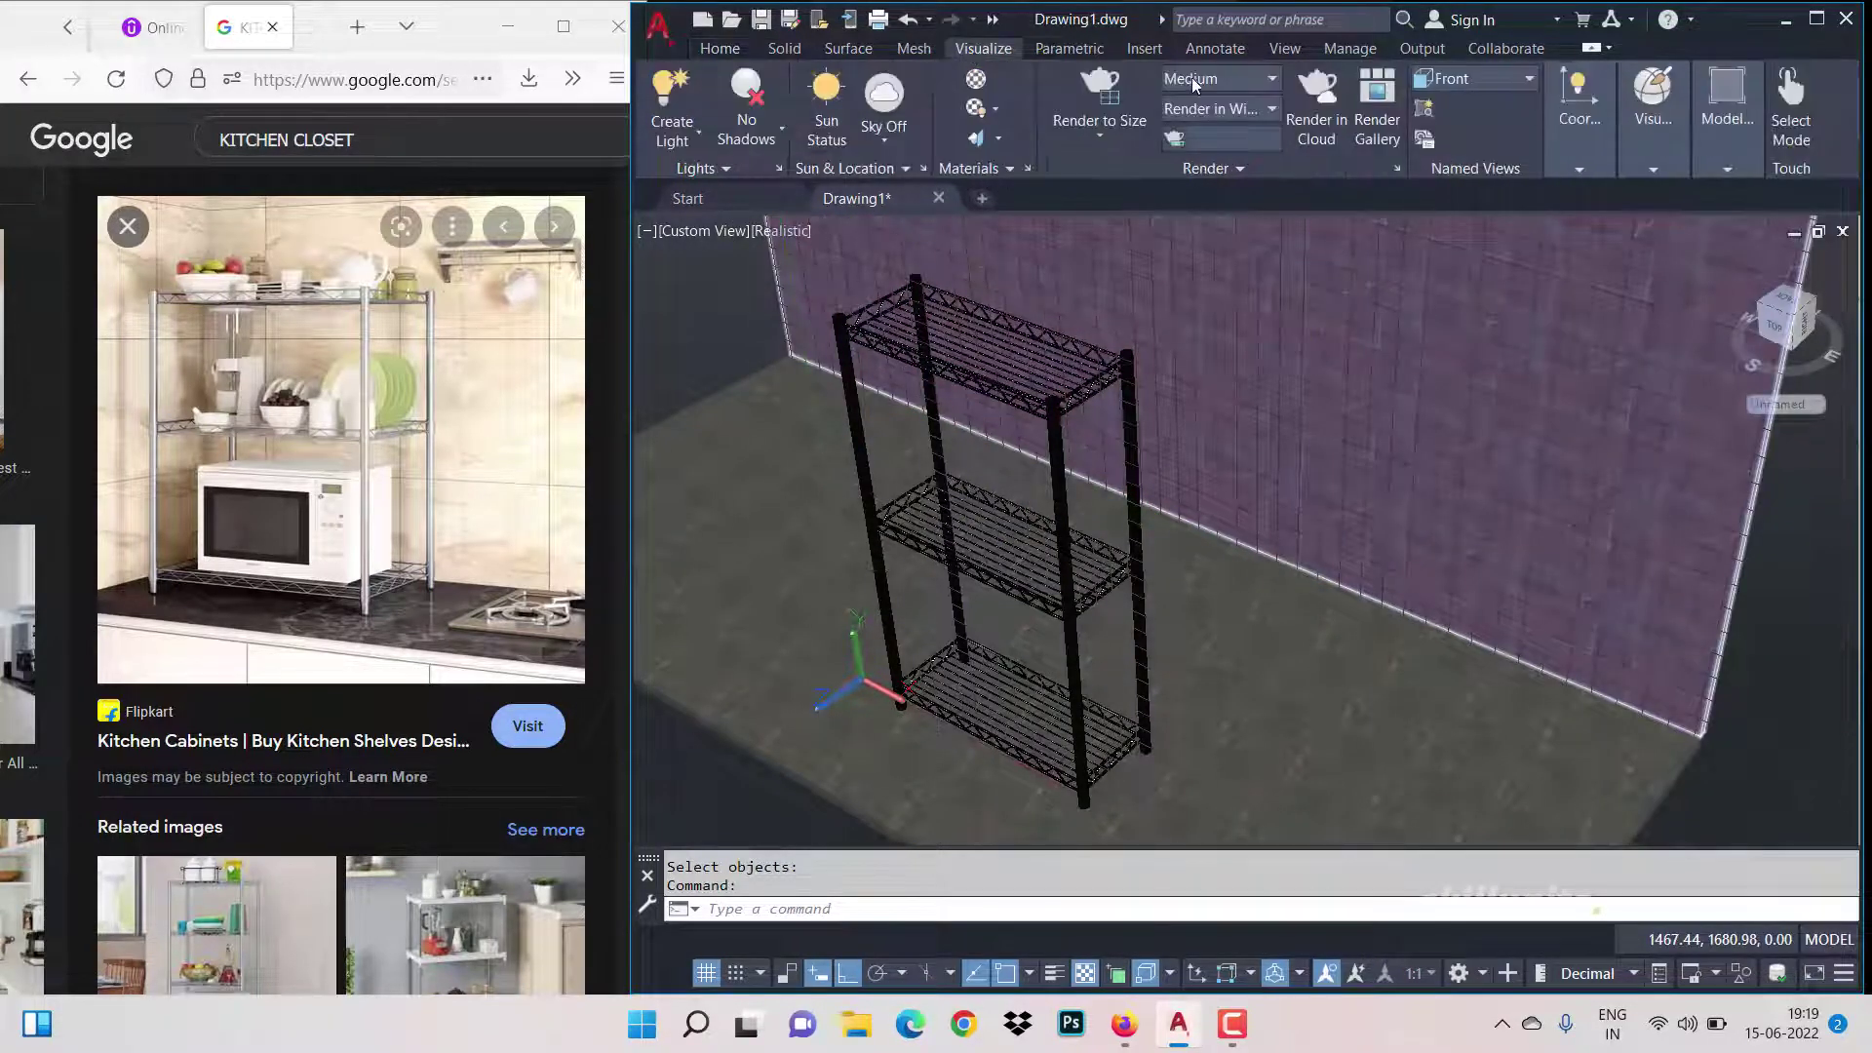
left_click(1192, 78)
left_click(1192, 78)
left_click(1106, 84)
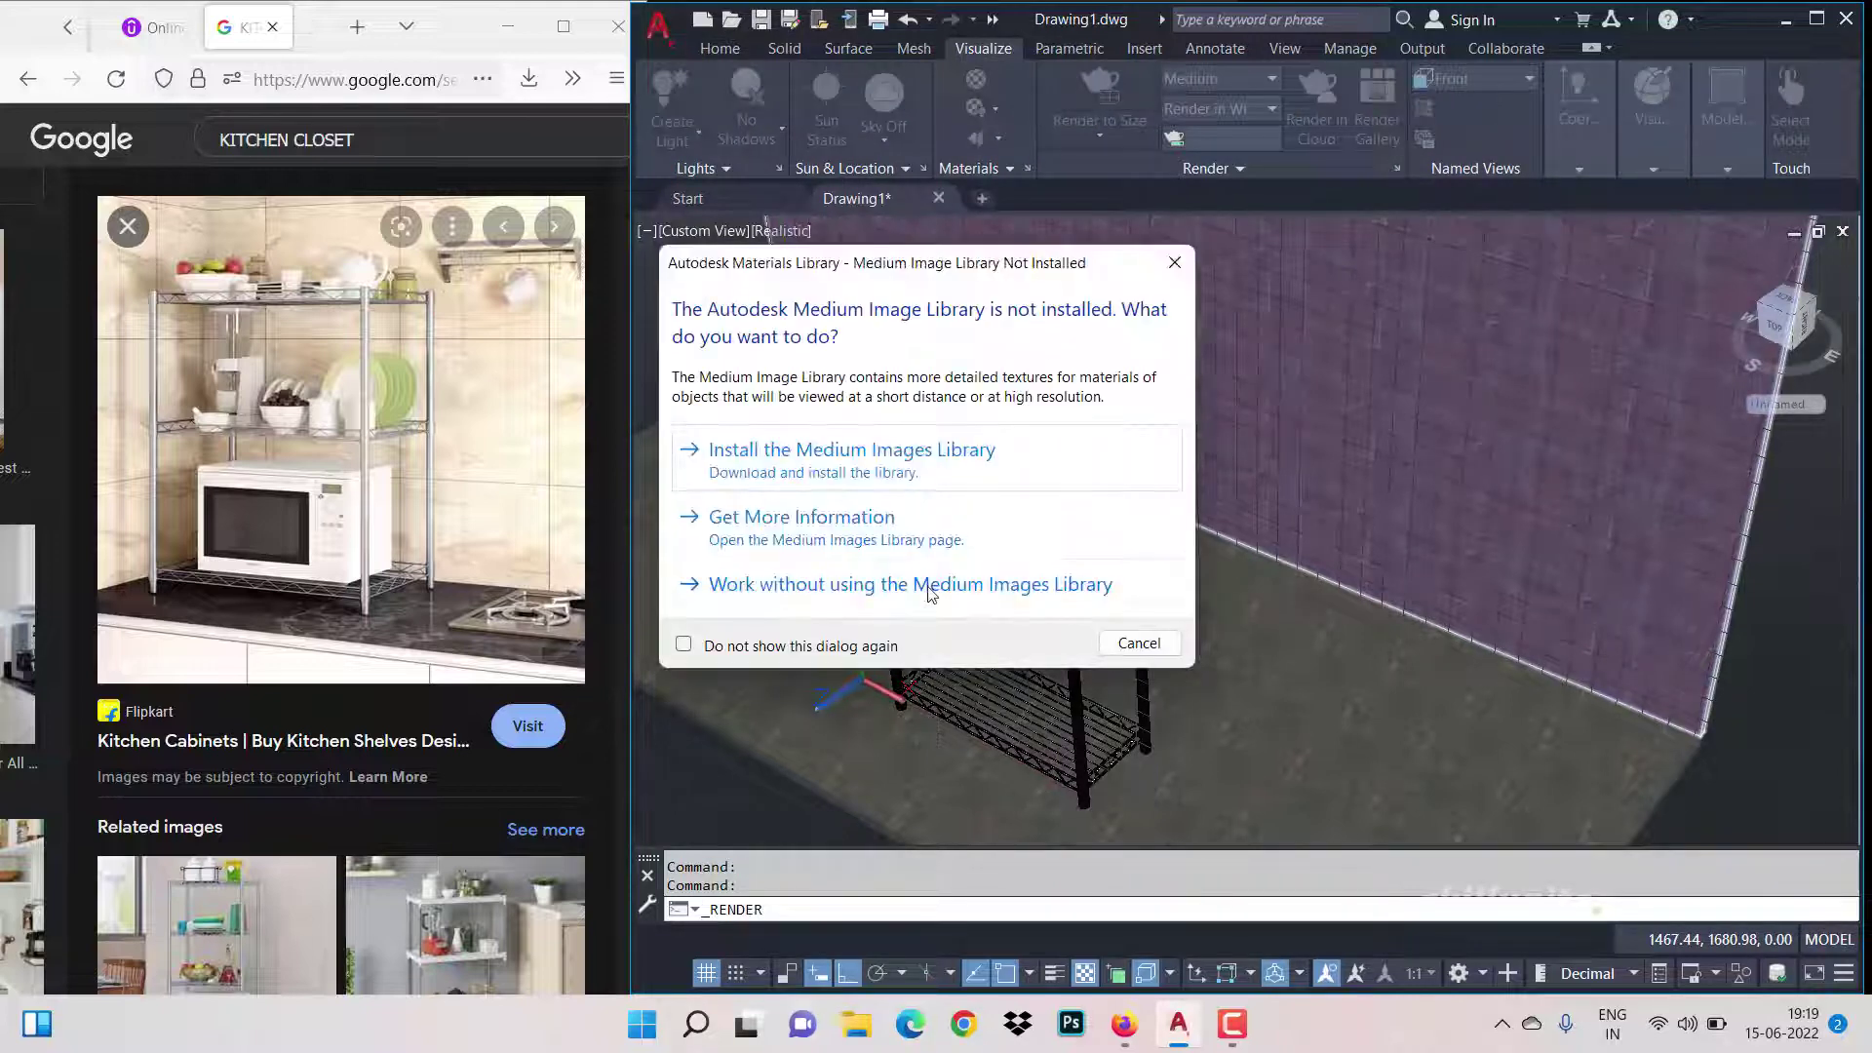
left_click(930, 585)
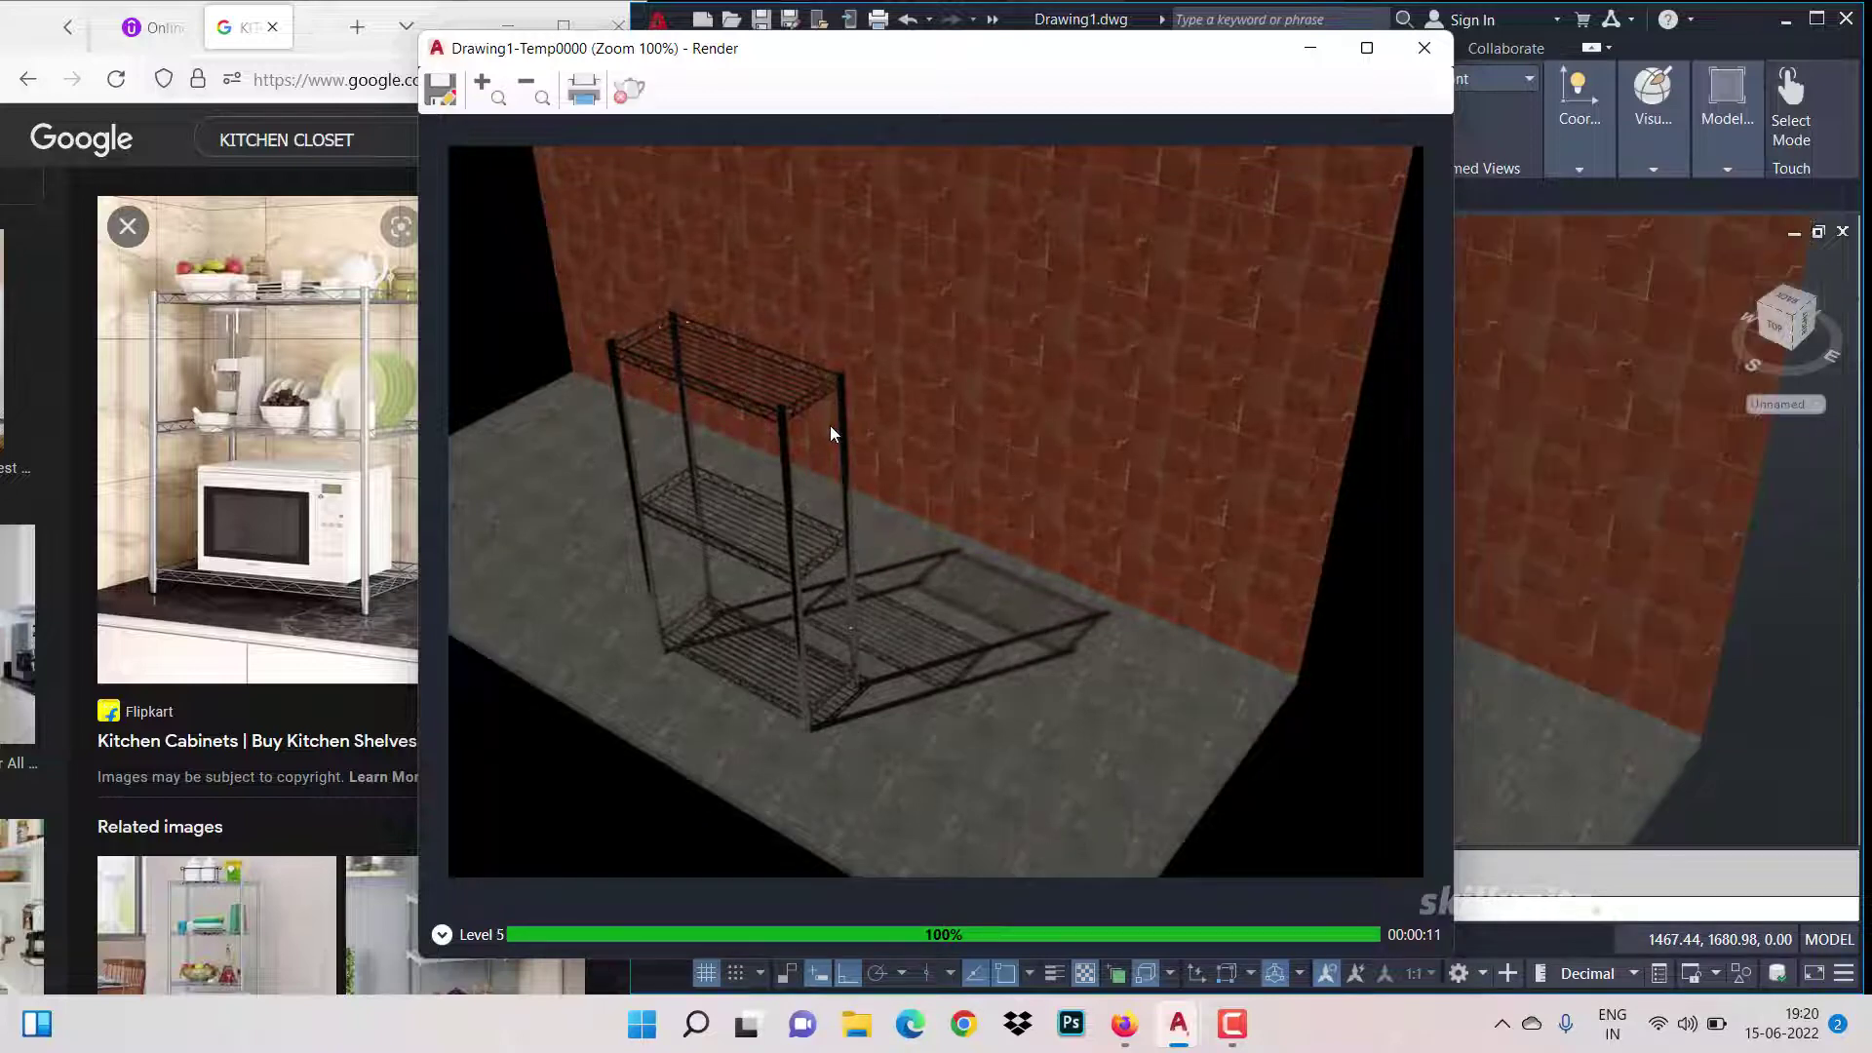
left_click(1425, 48)
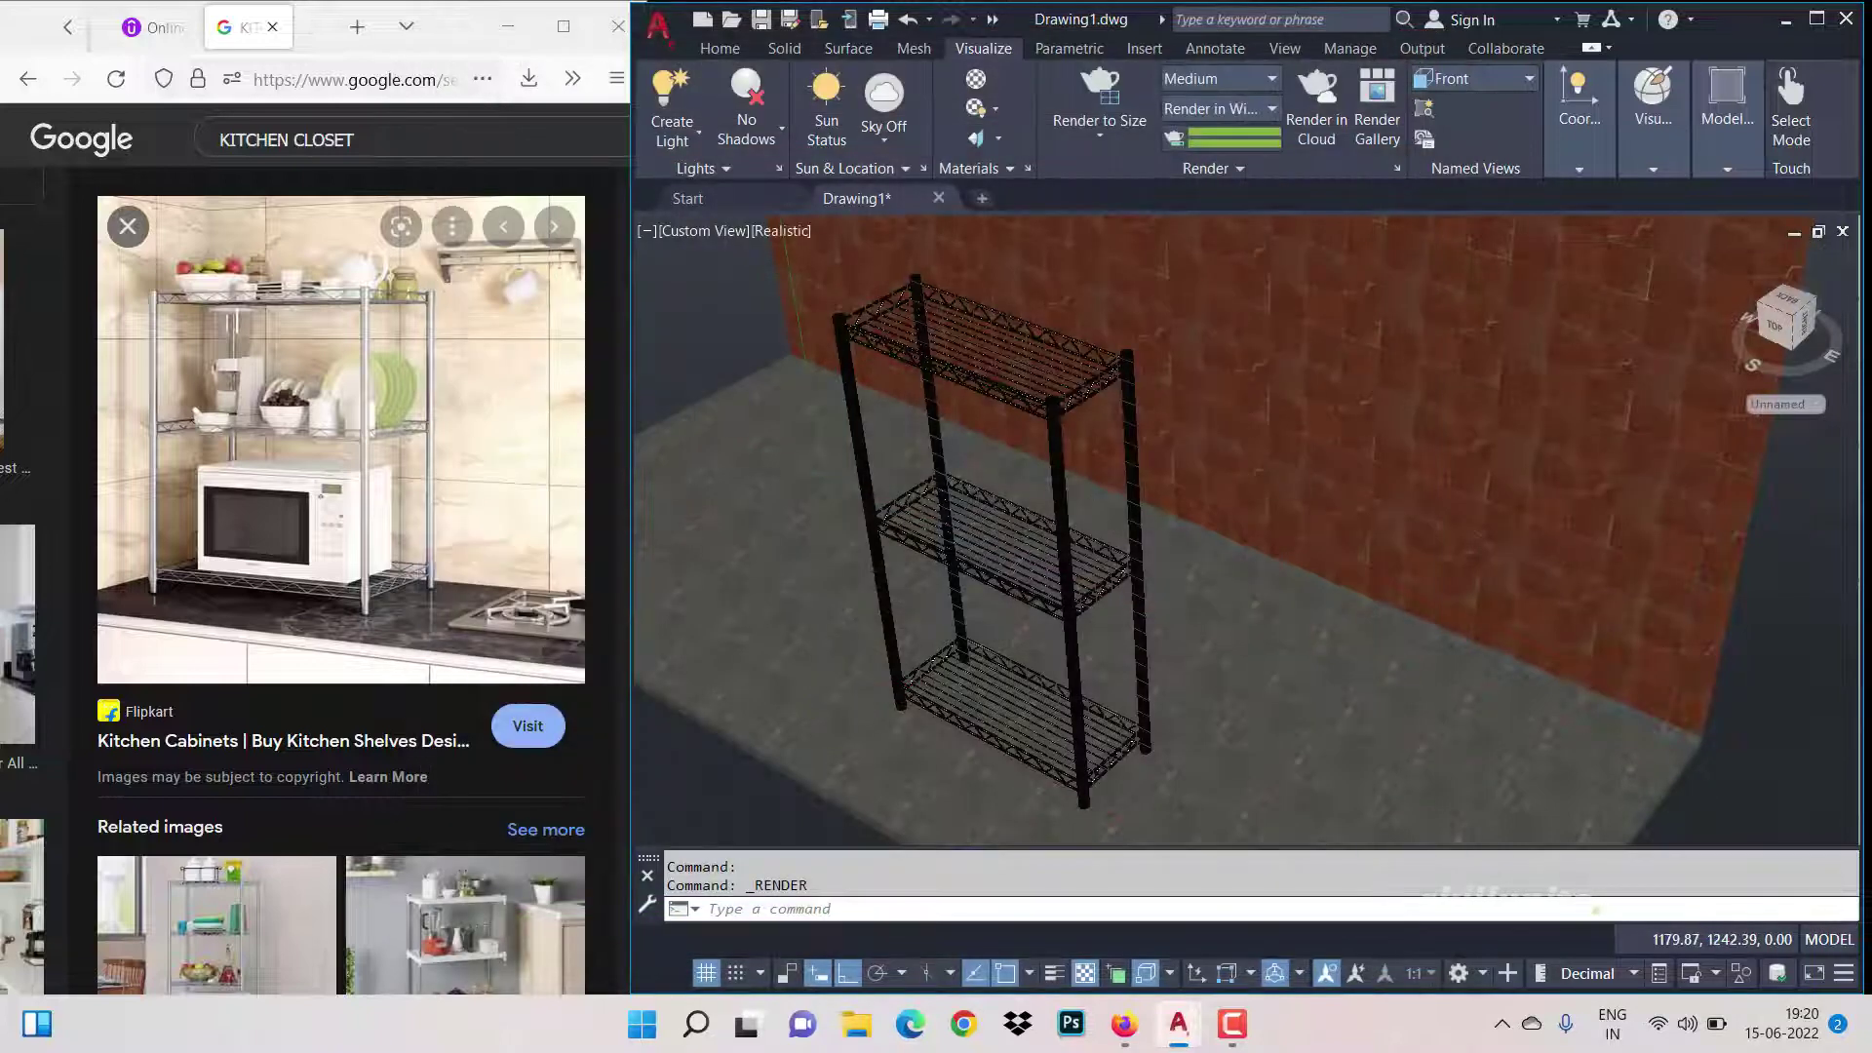
Step: Examine the rack, floor and wall from an upright perspective angle using the navigation wheel
scroll(1268, 517, "down", 3)
scroll(1229, 497, "up", 1)
mouse_move(1782, 328)
left_mouse_down()
mouse_move(1796, 346)
mouse_move(1526, 452)
mouse_move(1688, 435)
mouse_move(1683, 469)
left_mouse_up()
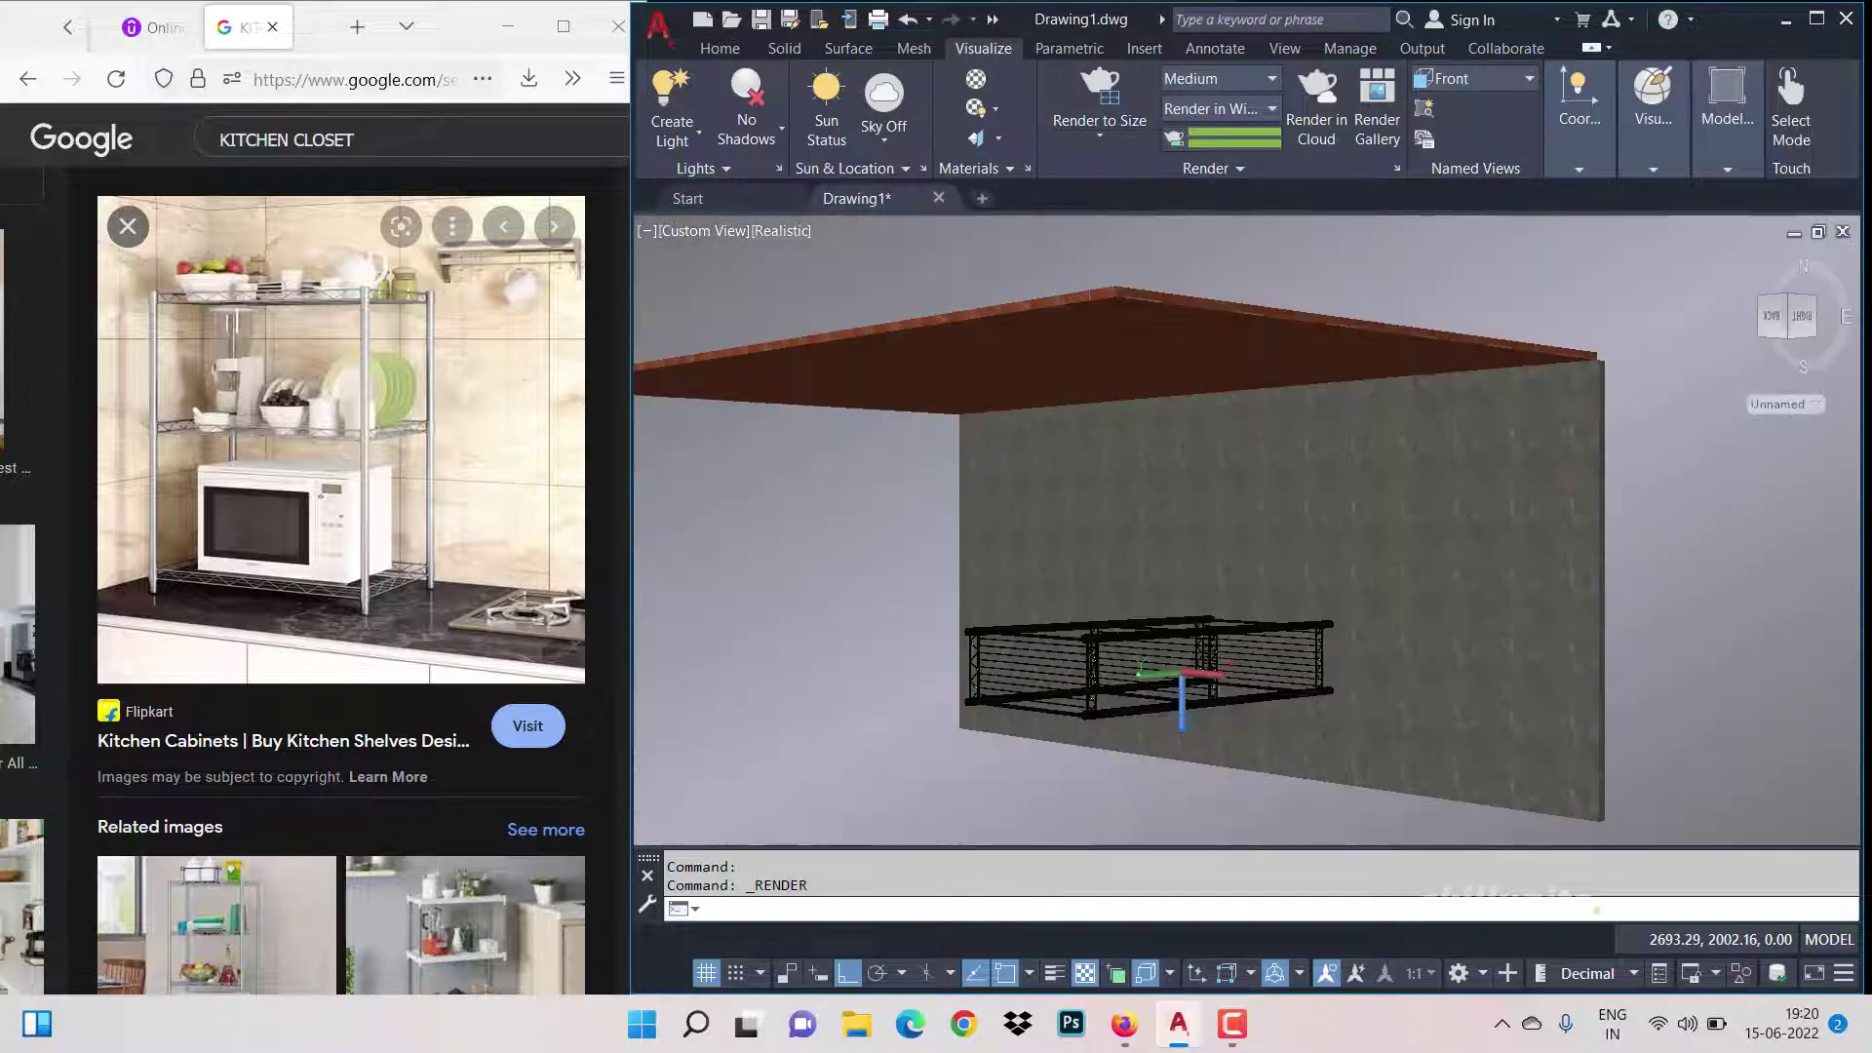
right_click(1684, 486)
left_click(1659, 735)
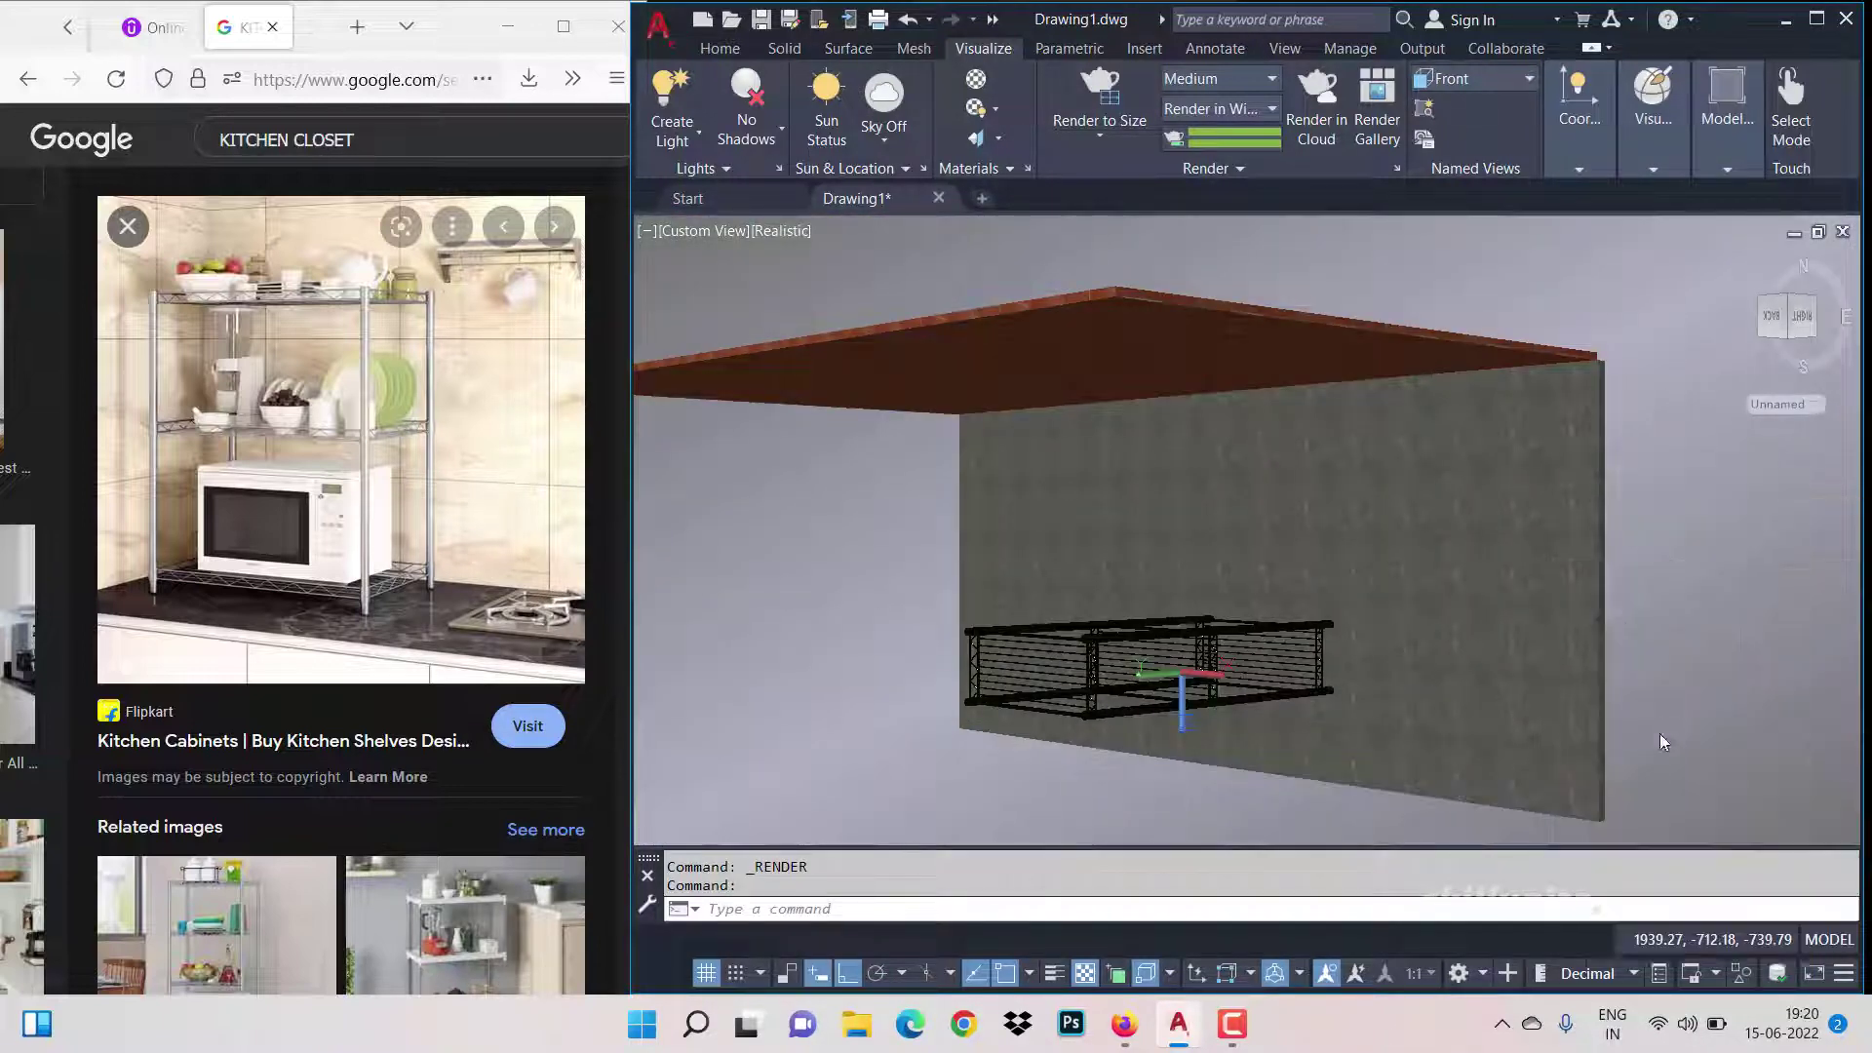
mouse_move(1112, 679)
left_mouse_down()
mouse_move(1244, 527)
mouse_move(1526, 449)
mouse_move(1497, 498)
mouse_move(1072, 449)
mouse_move(1102, 462)
mouse_move(1063, 470)
left_mouse_up()
left_click_drag(1124, 455, 1224, 519)
left_click_drag(1207, 582, 1316, 673)
left_click_drag(1318, 675, 1307, 649)
left_click_drag(1360, 731, 1203, 660)
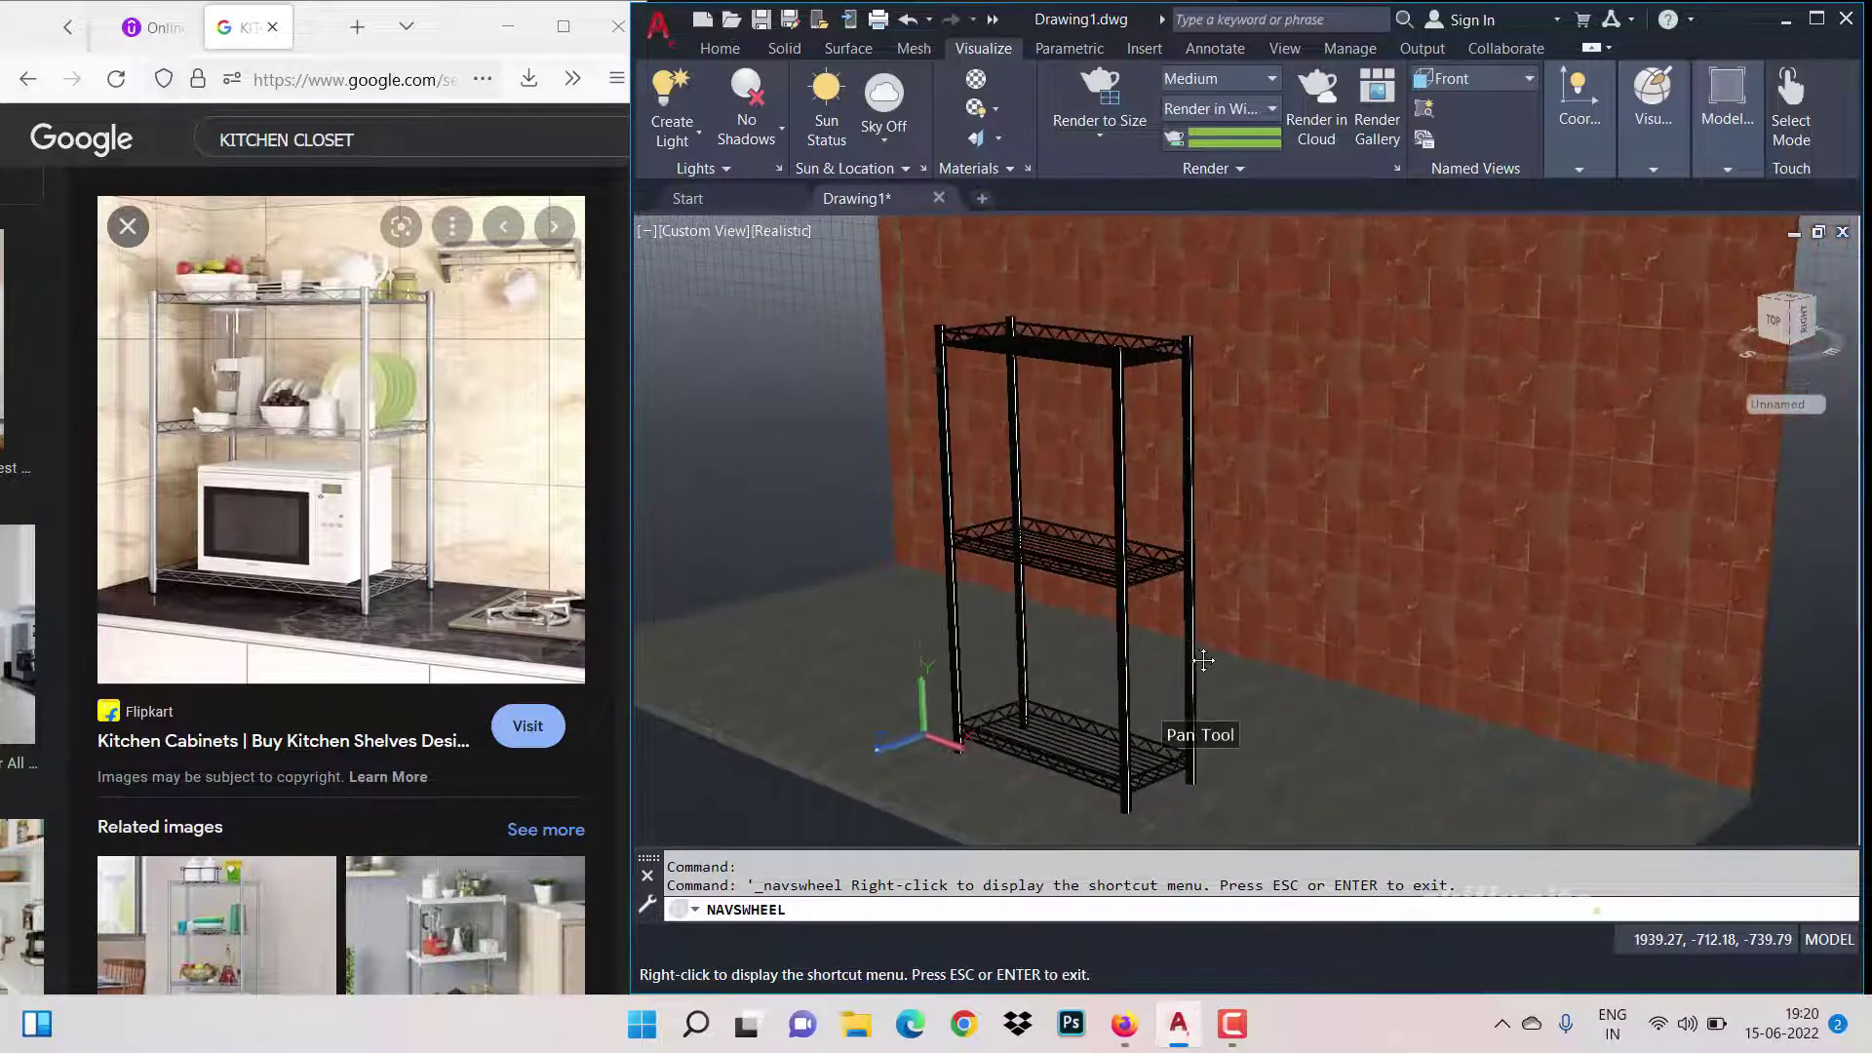
scroll(1208, 662, "up", 2)
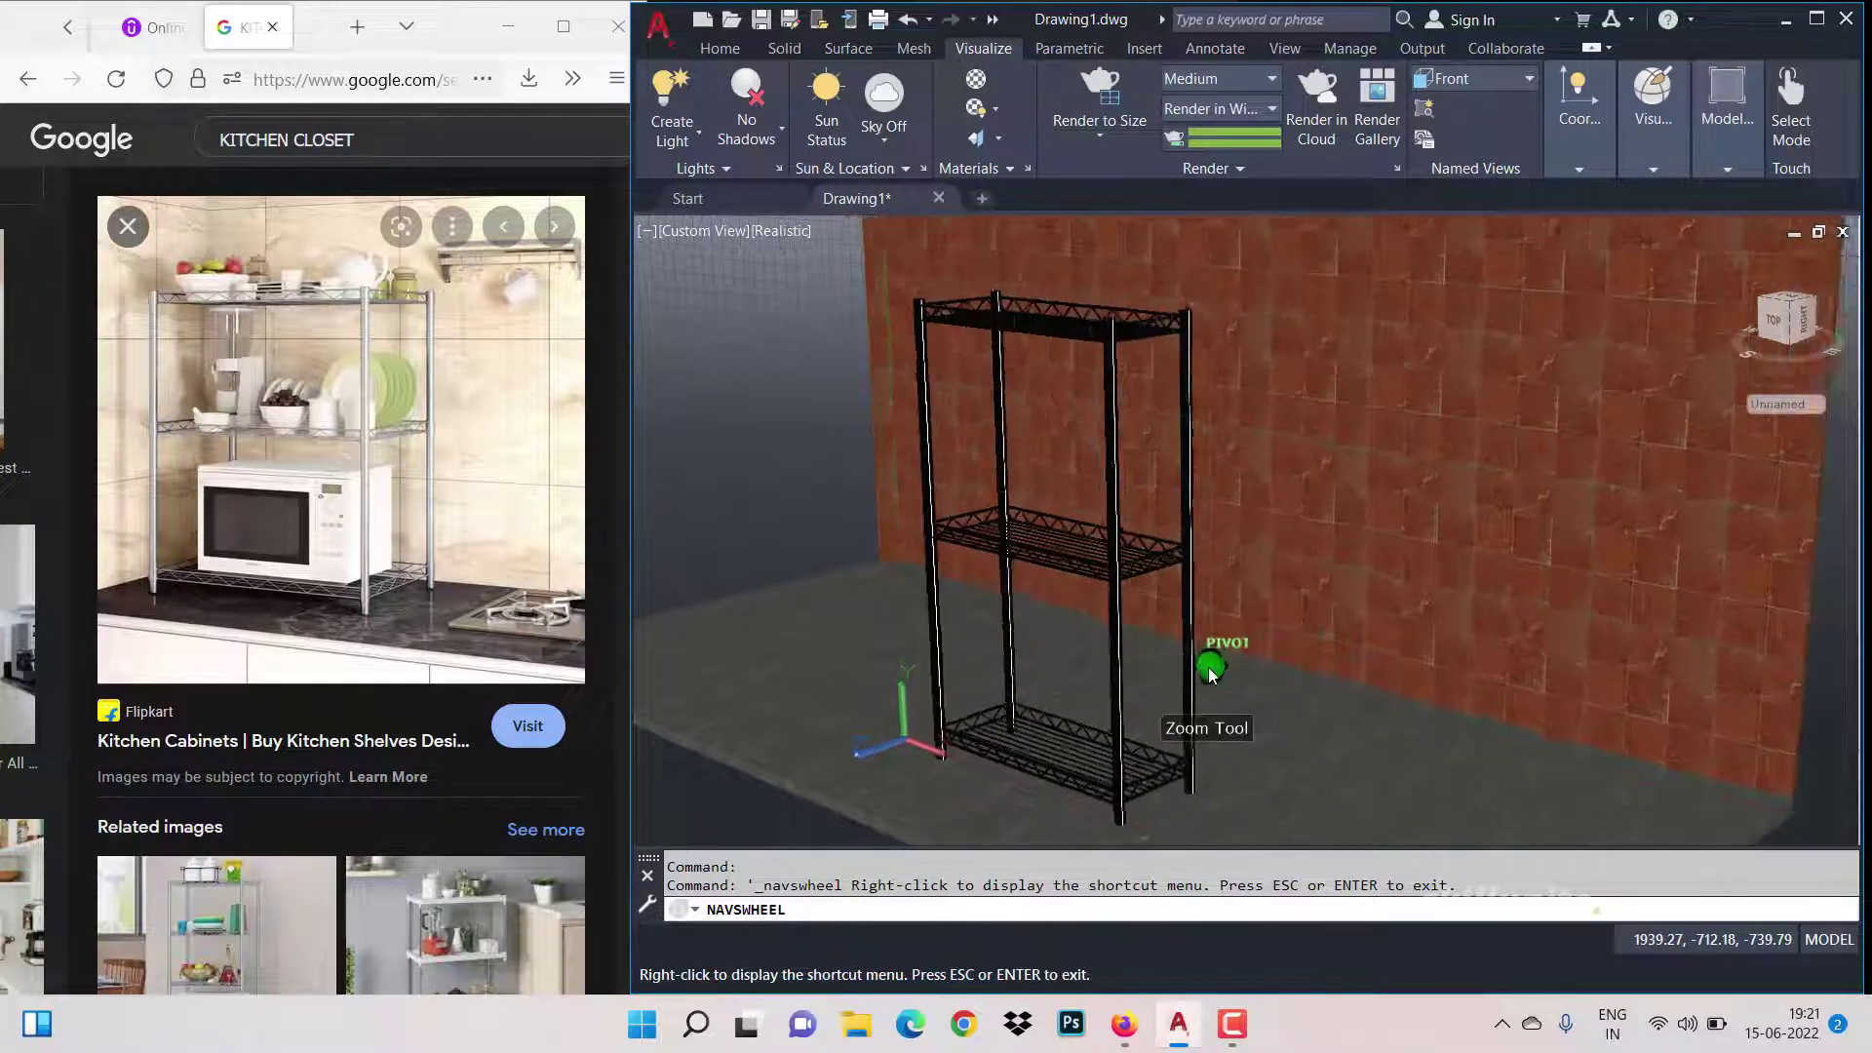
left_click(679, 144)
left_click(698, 228)
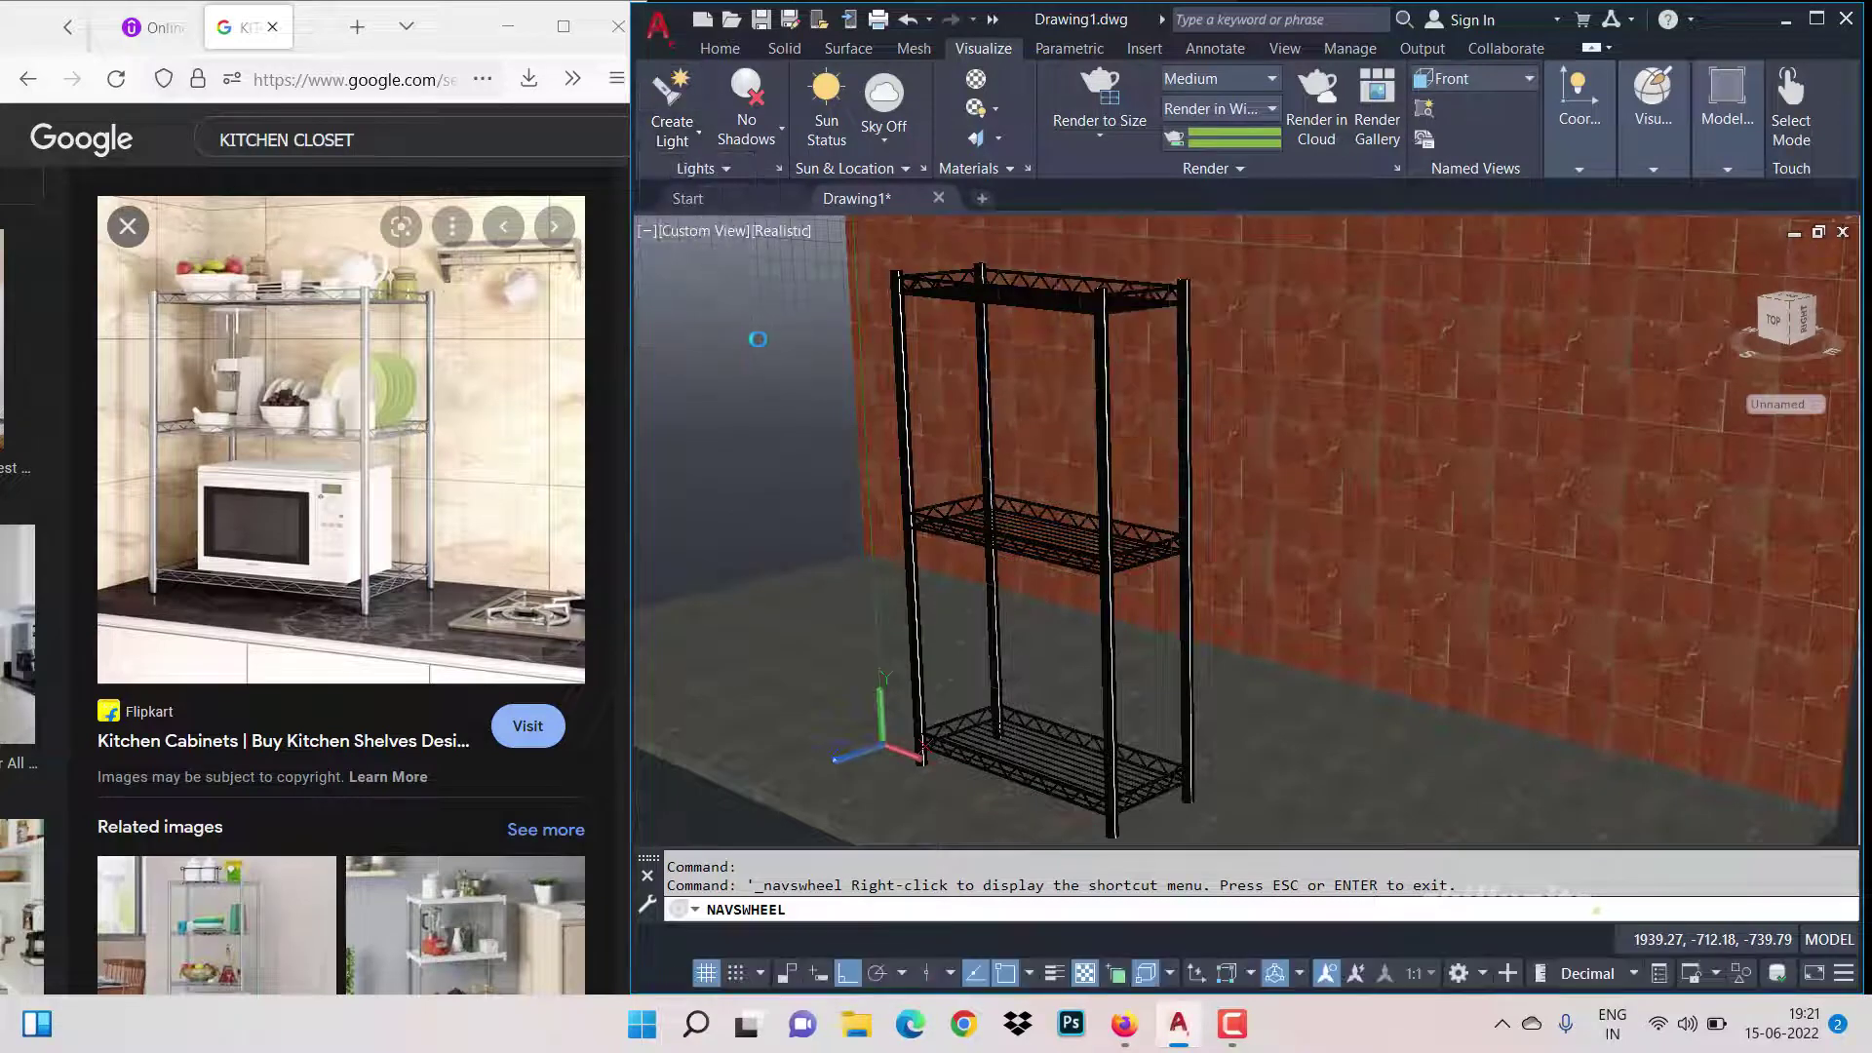
left_click(832, 470)
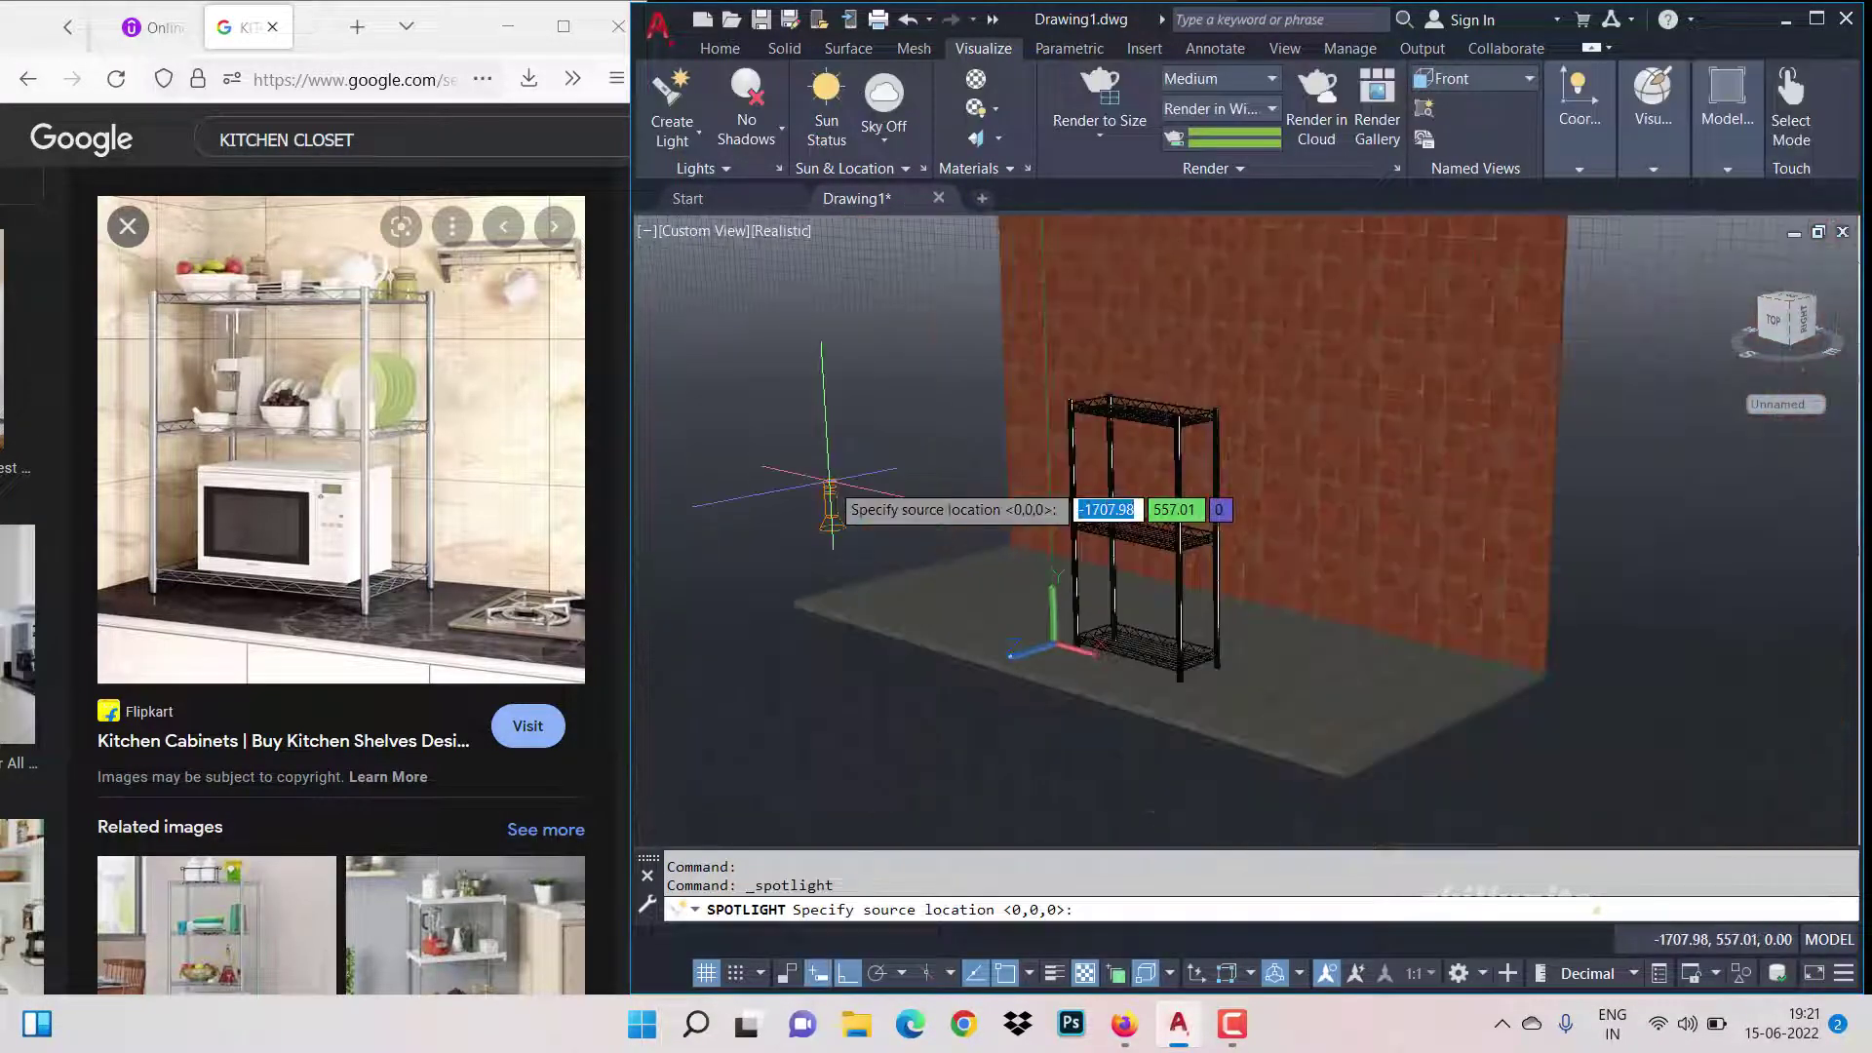
scroll(878, 478, "down", 2)
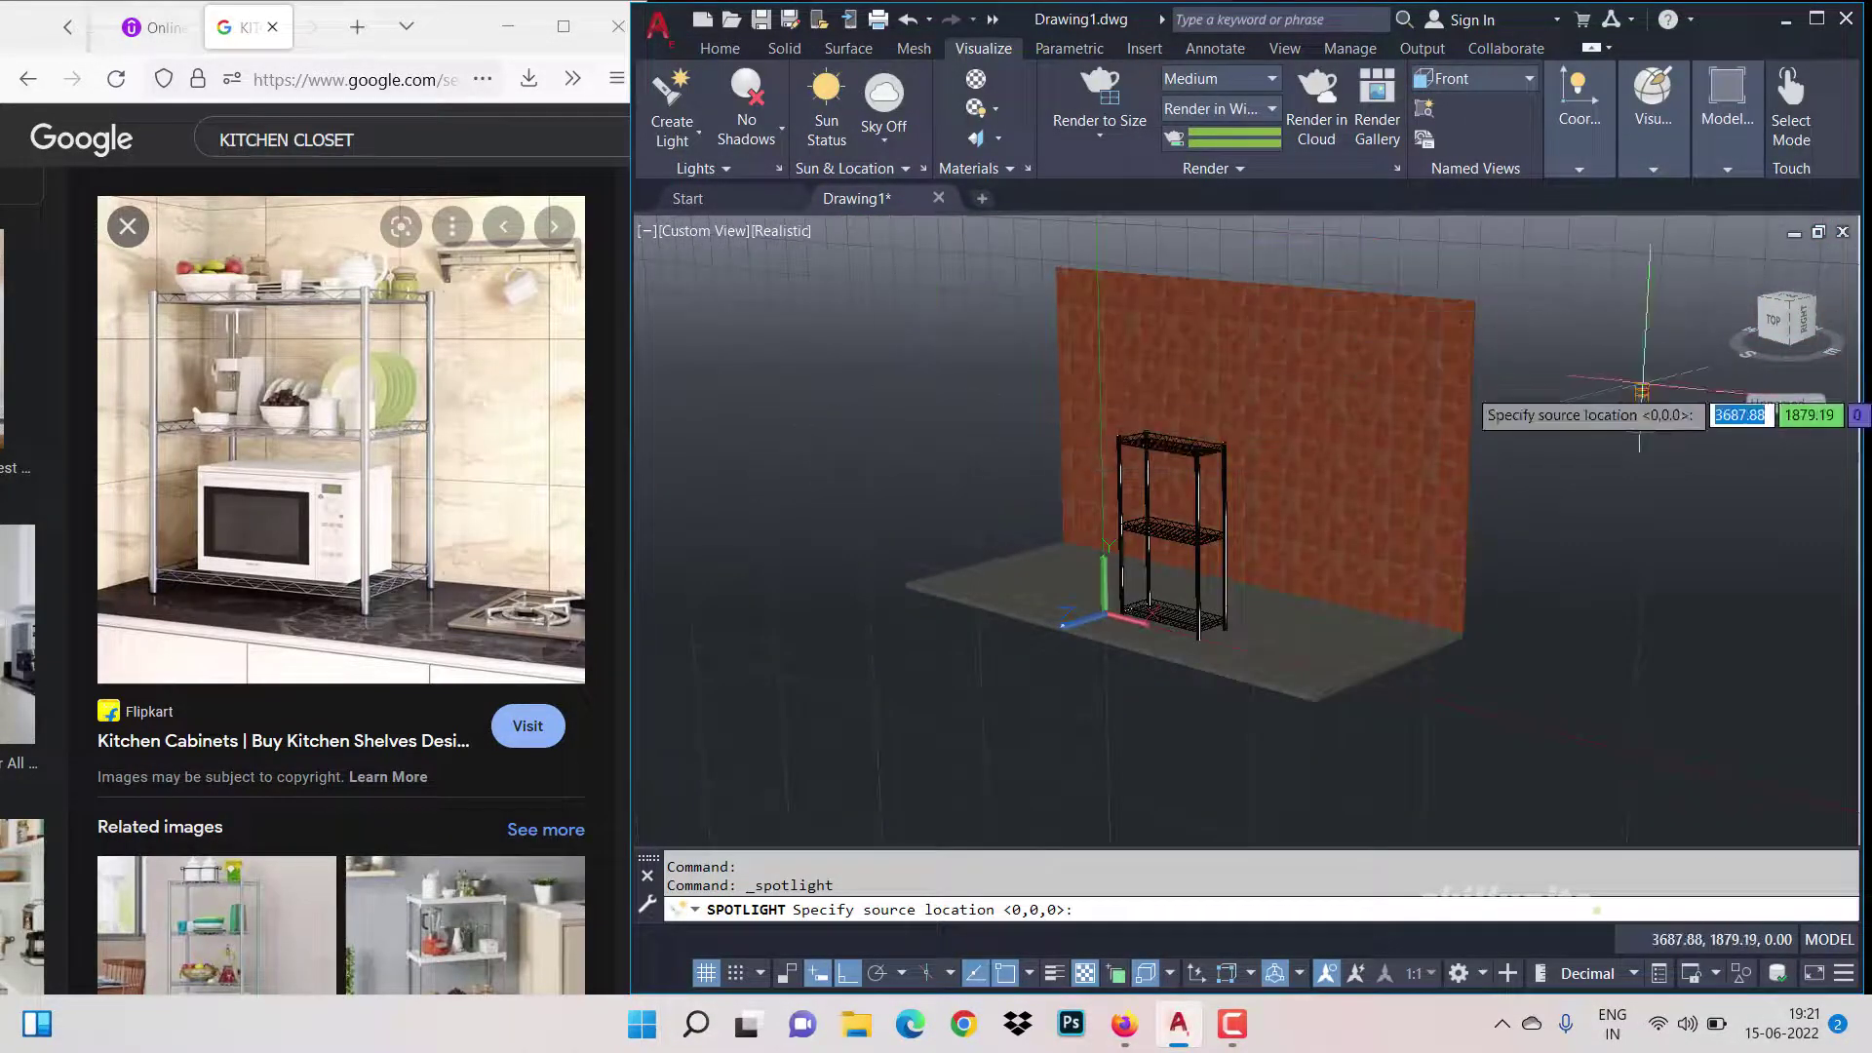
left_click(1787, 308)
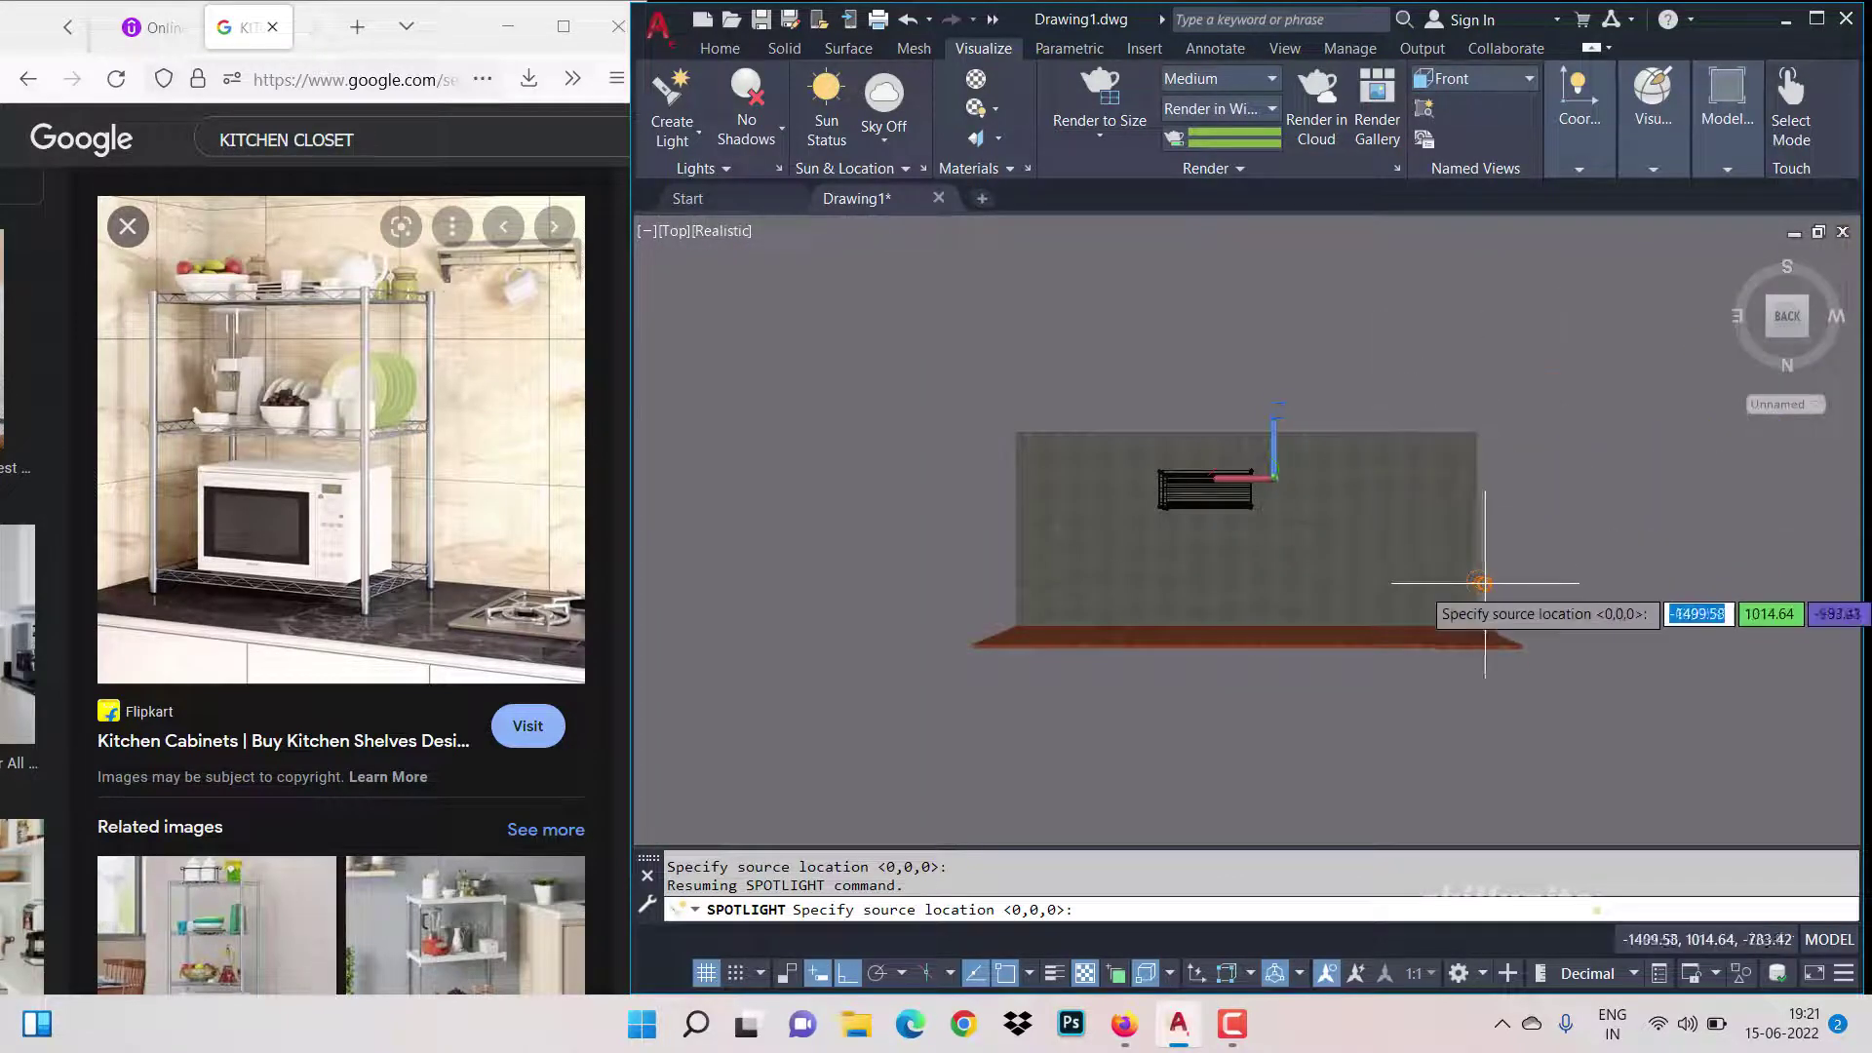
left_click(1247, 497)
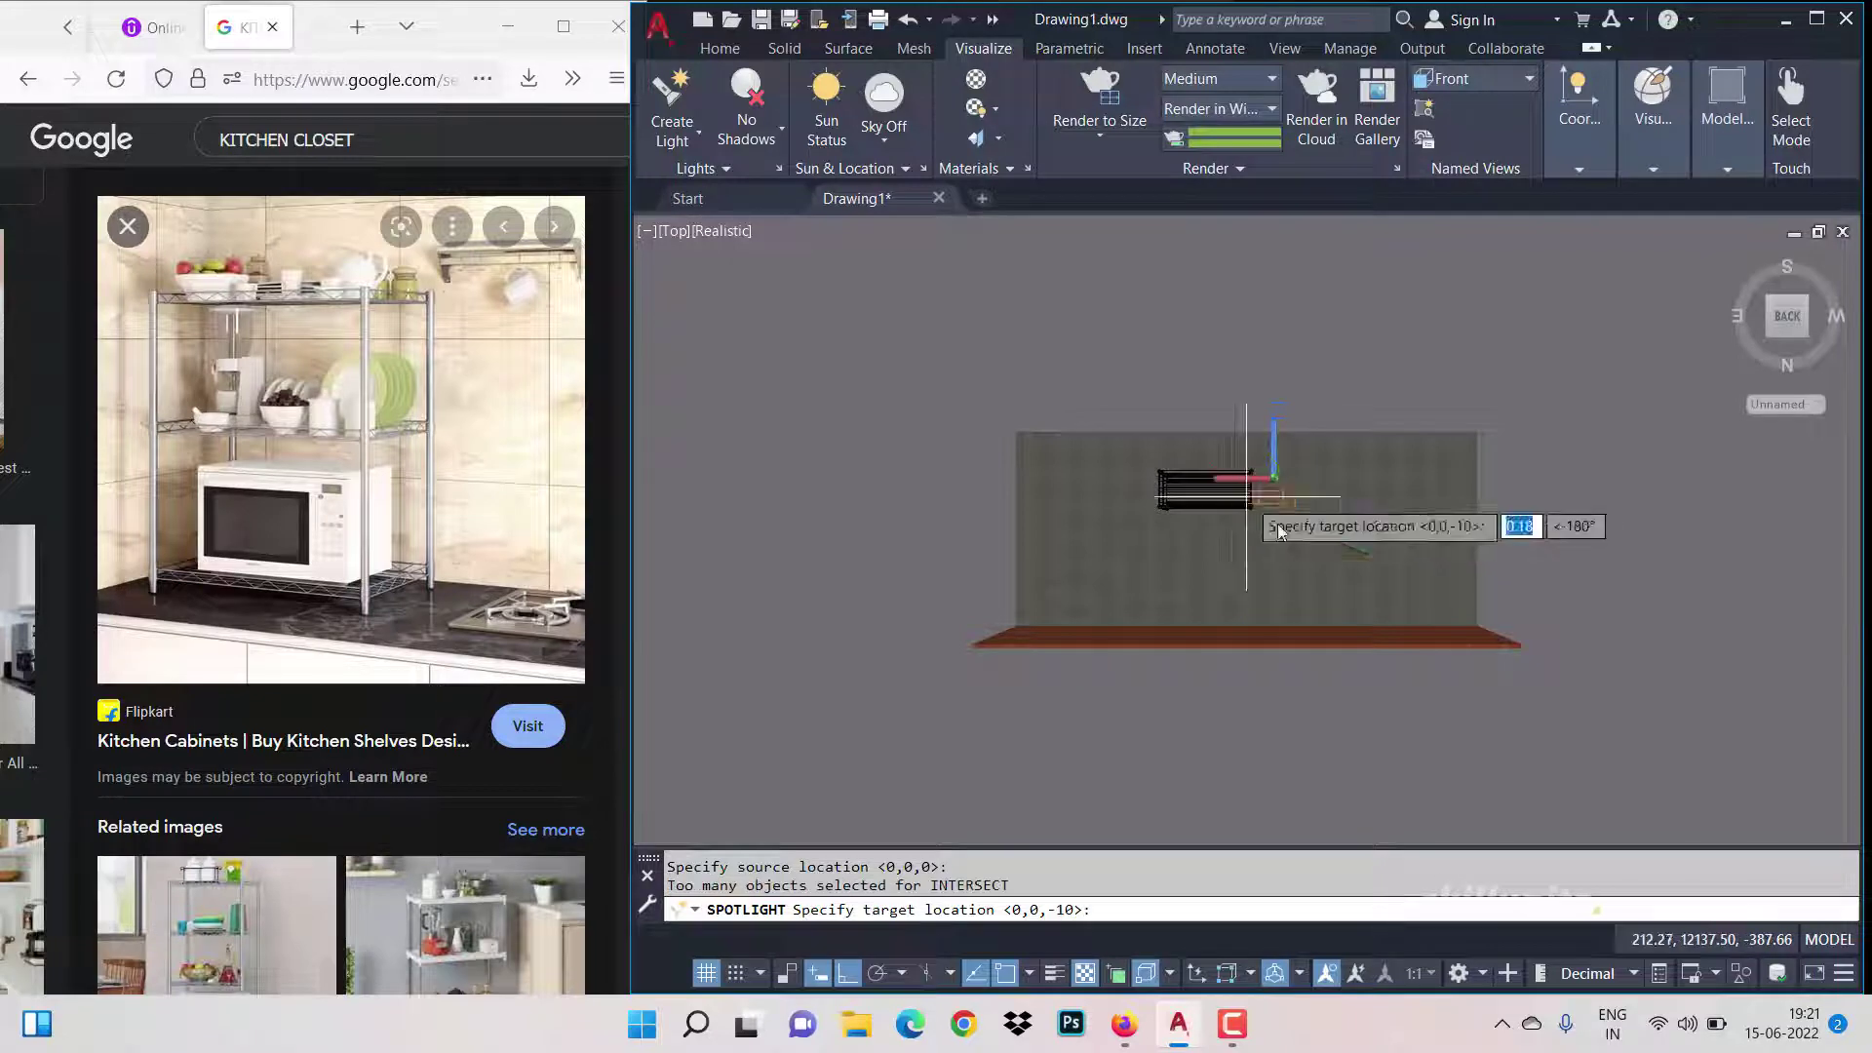
key("Escape")
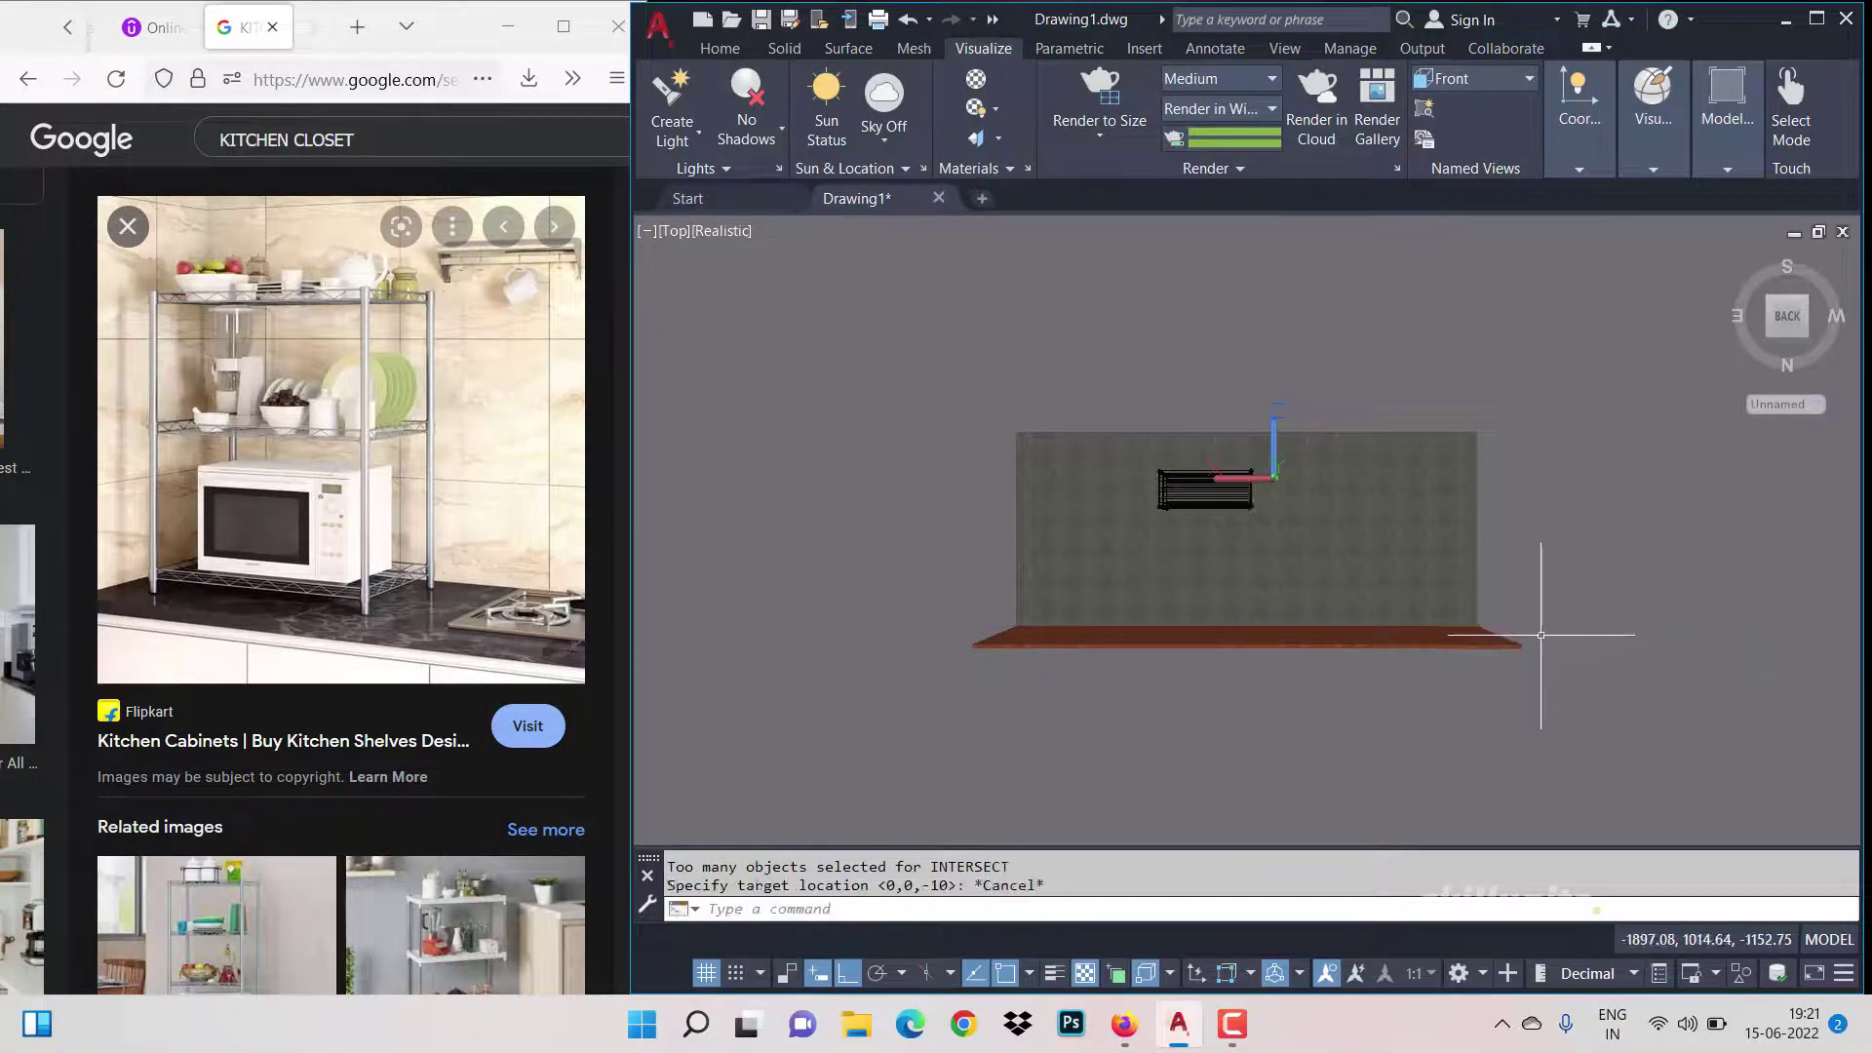
Step: Switch the model to the preset Top view
left_click(719, 48)
left_click(1604, 170)
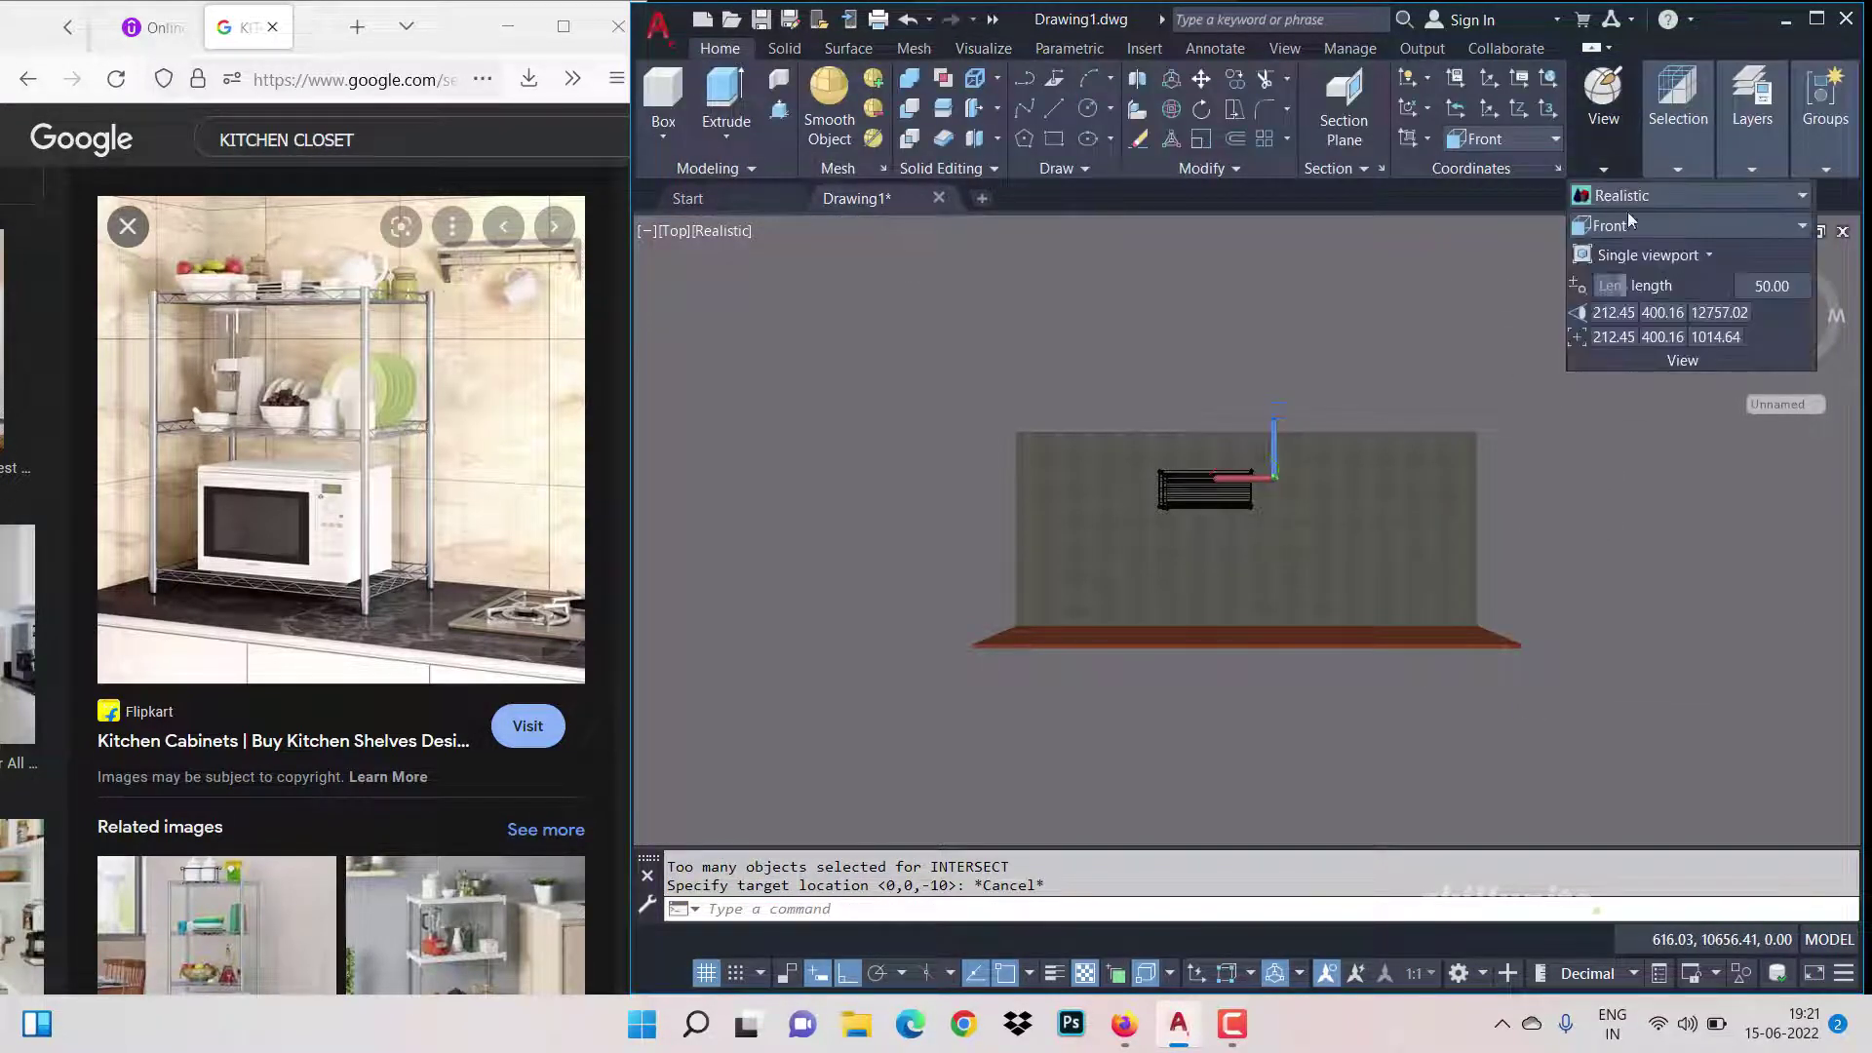
left_click(1628, 225)
left_click(1632, 255)
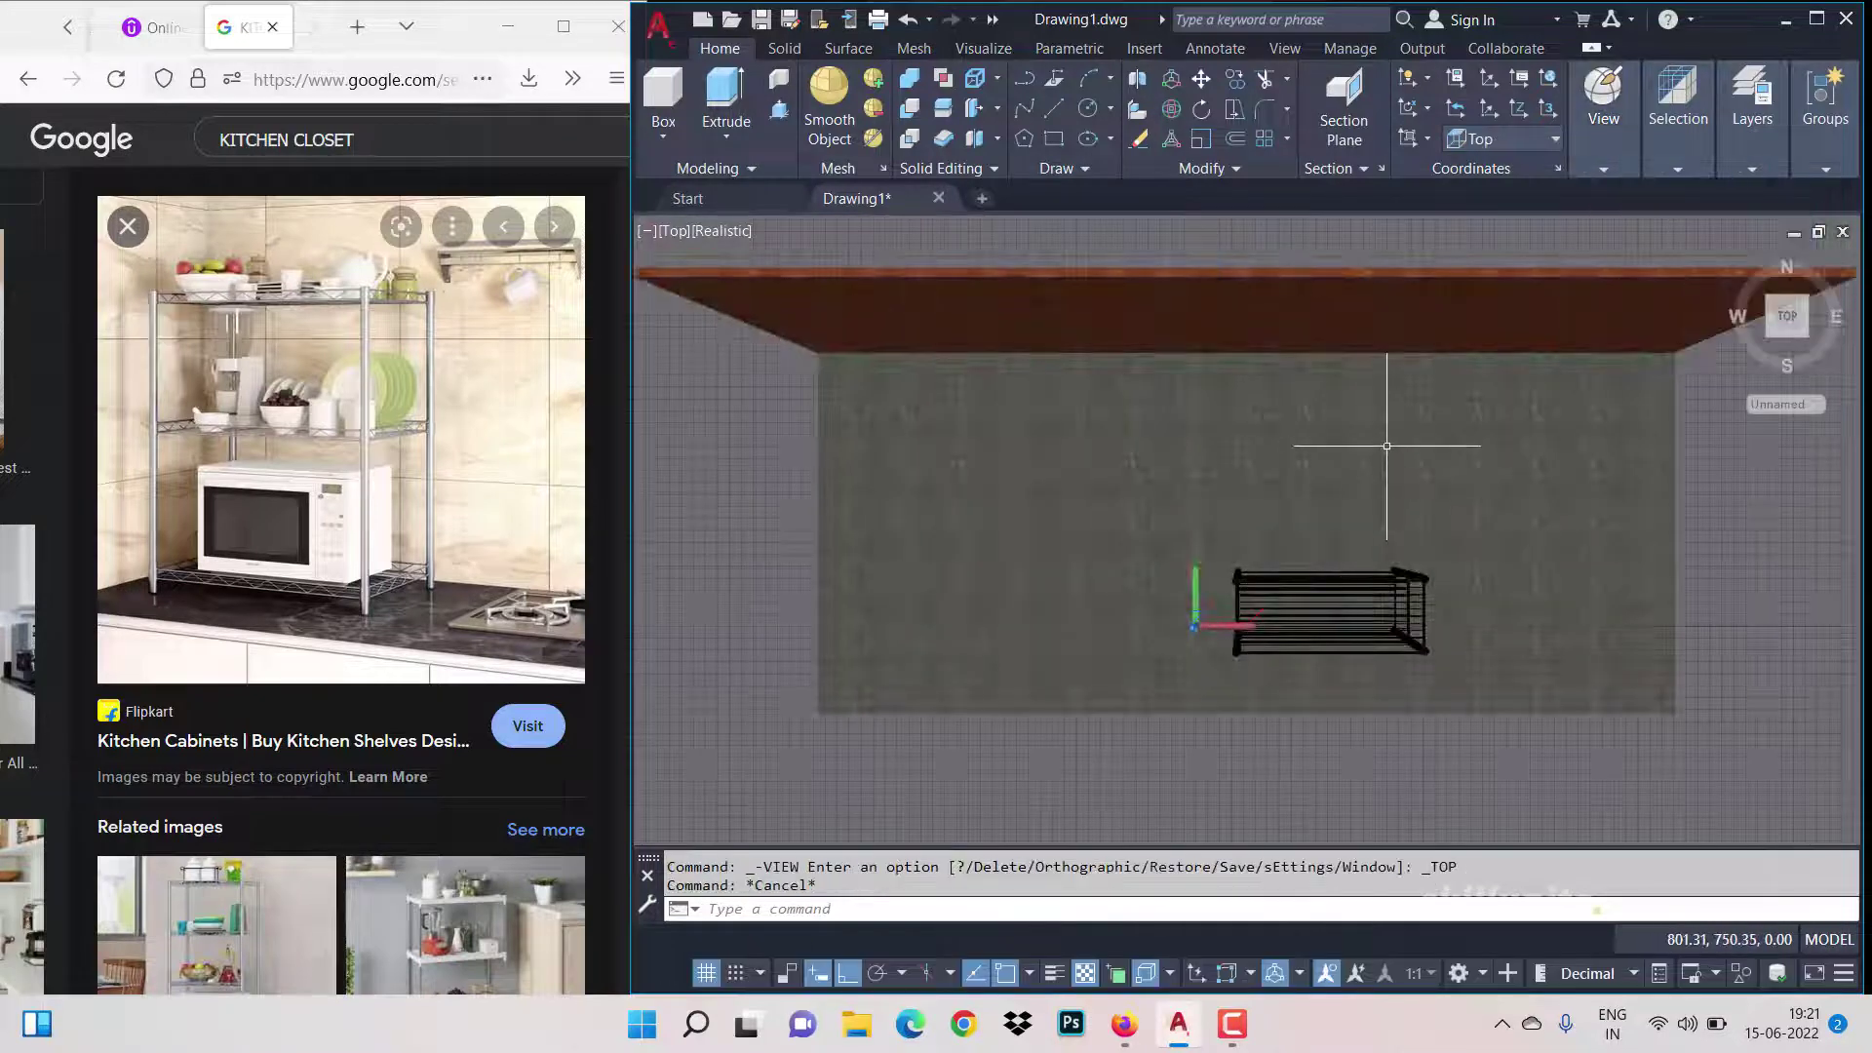
Step: Create a spotlight at the wall's upper west end with default lighting off, aiming it at the rack's near corner with Ortho off
left_click(983, 48)
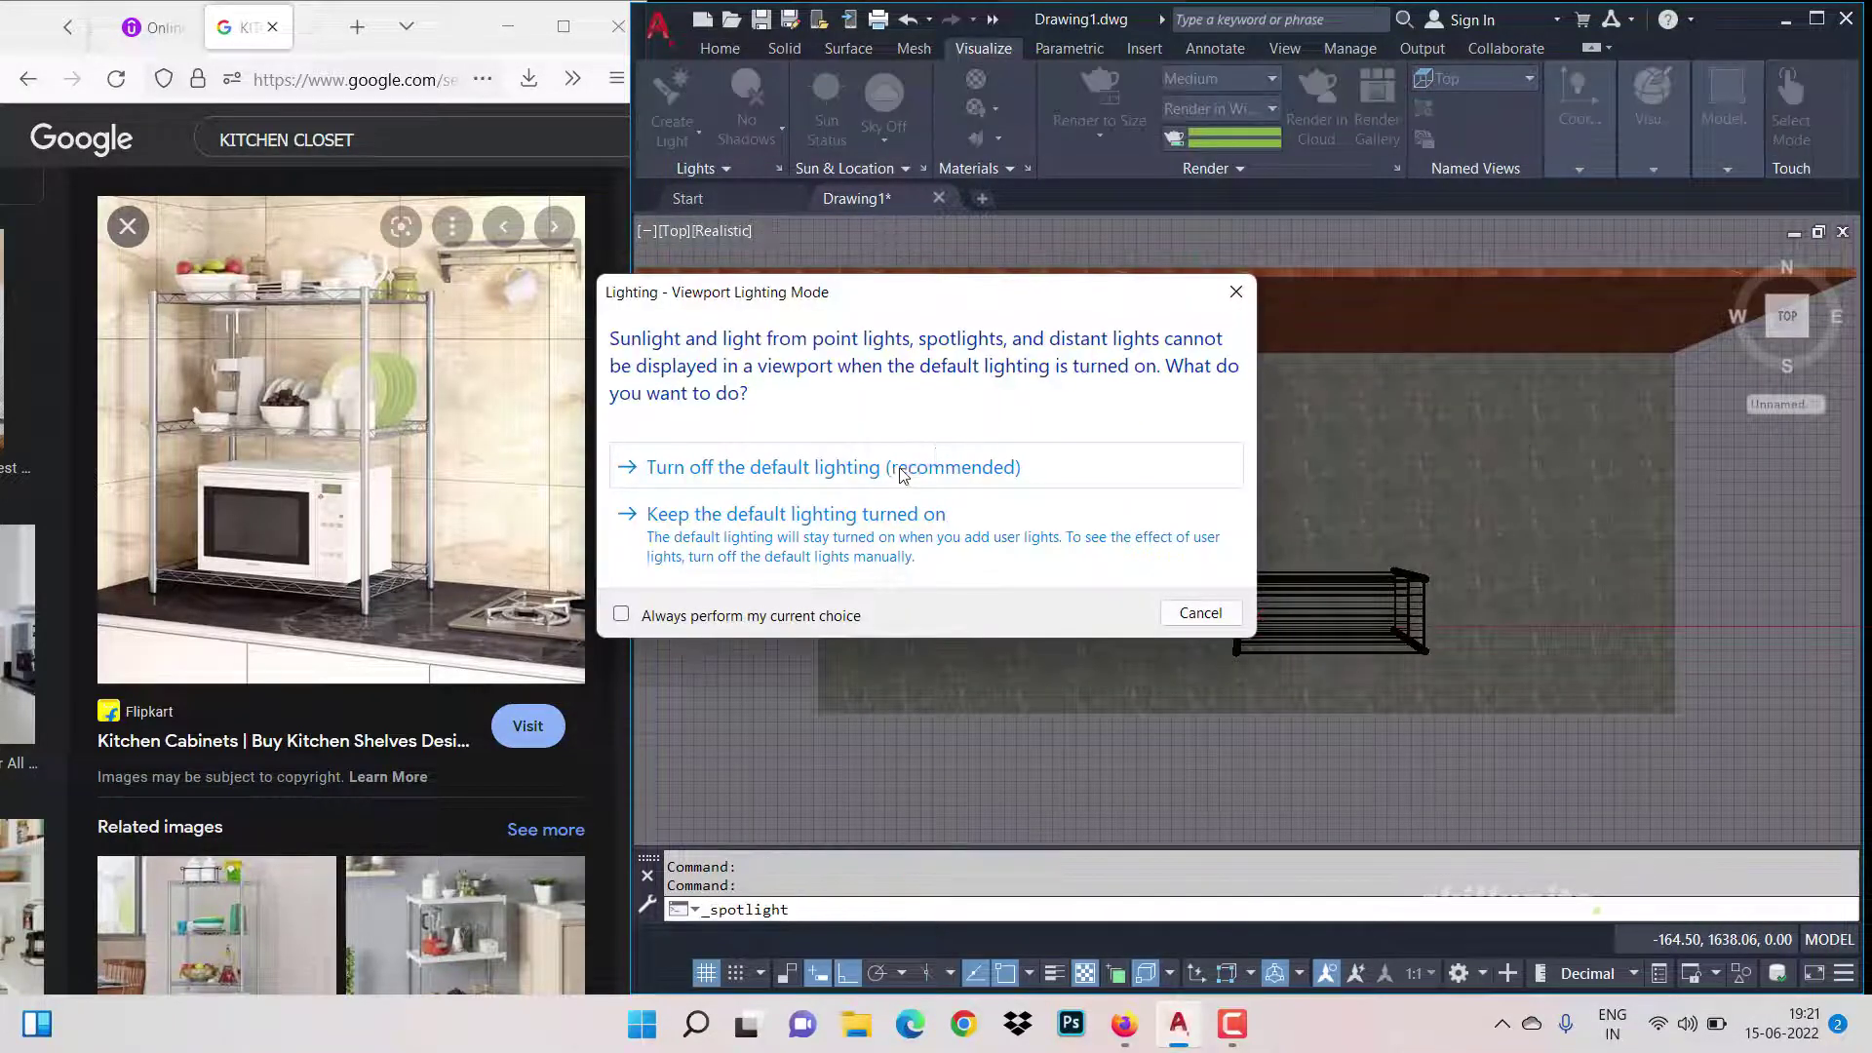
left_click(903, 470)
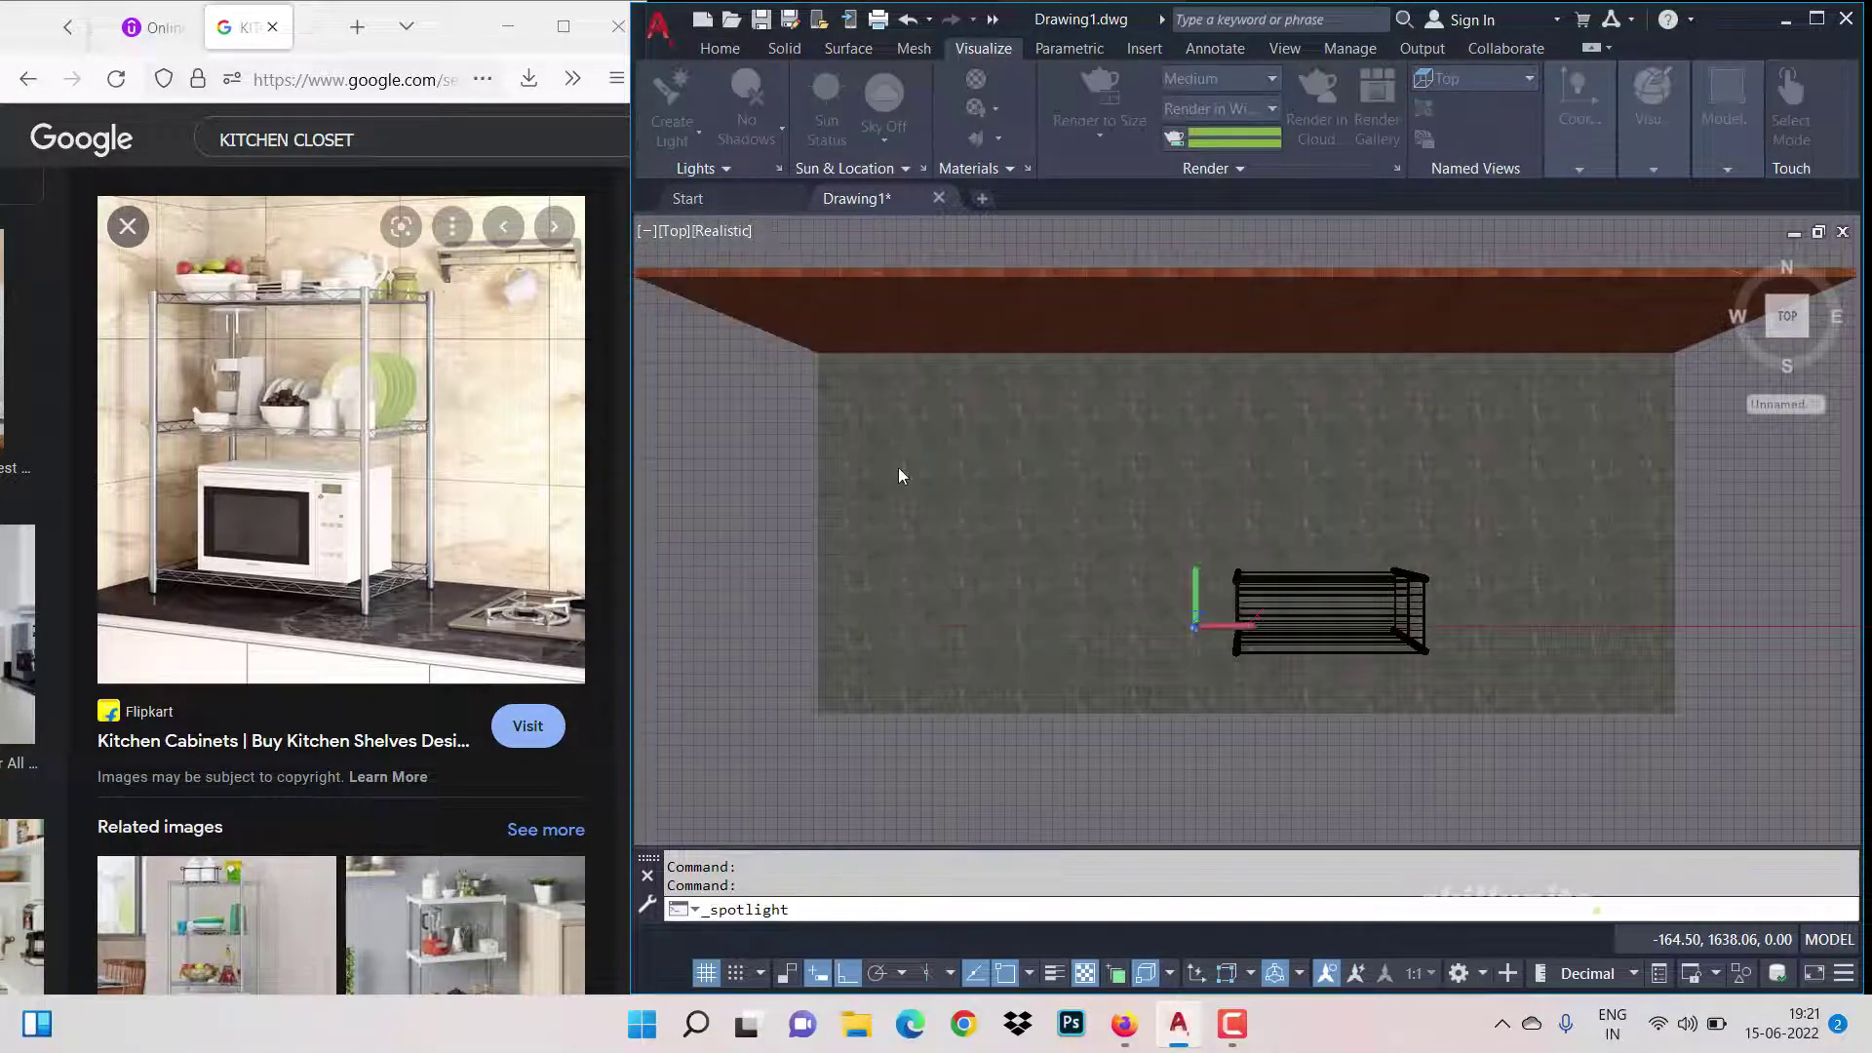
left_click(771, 278)
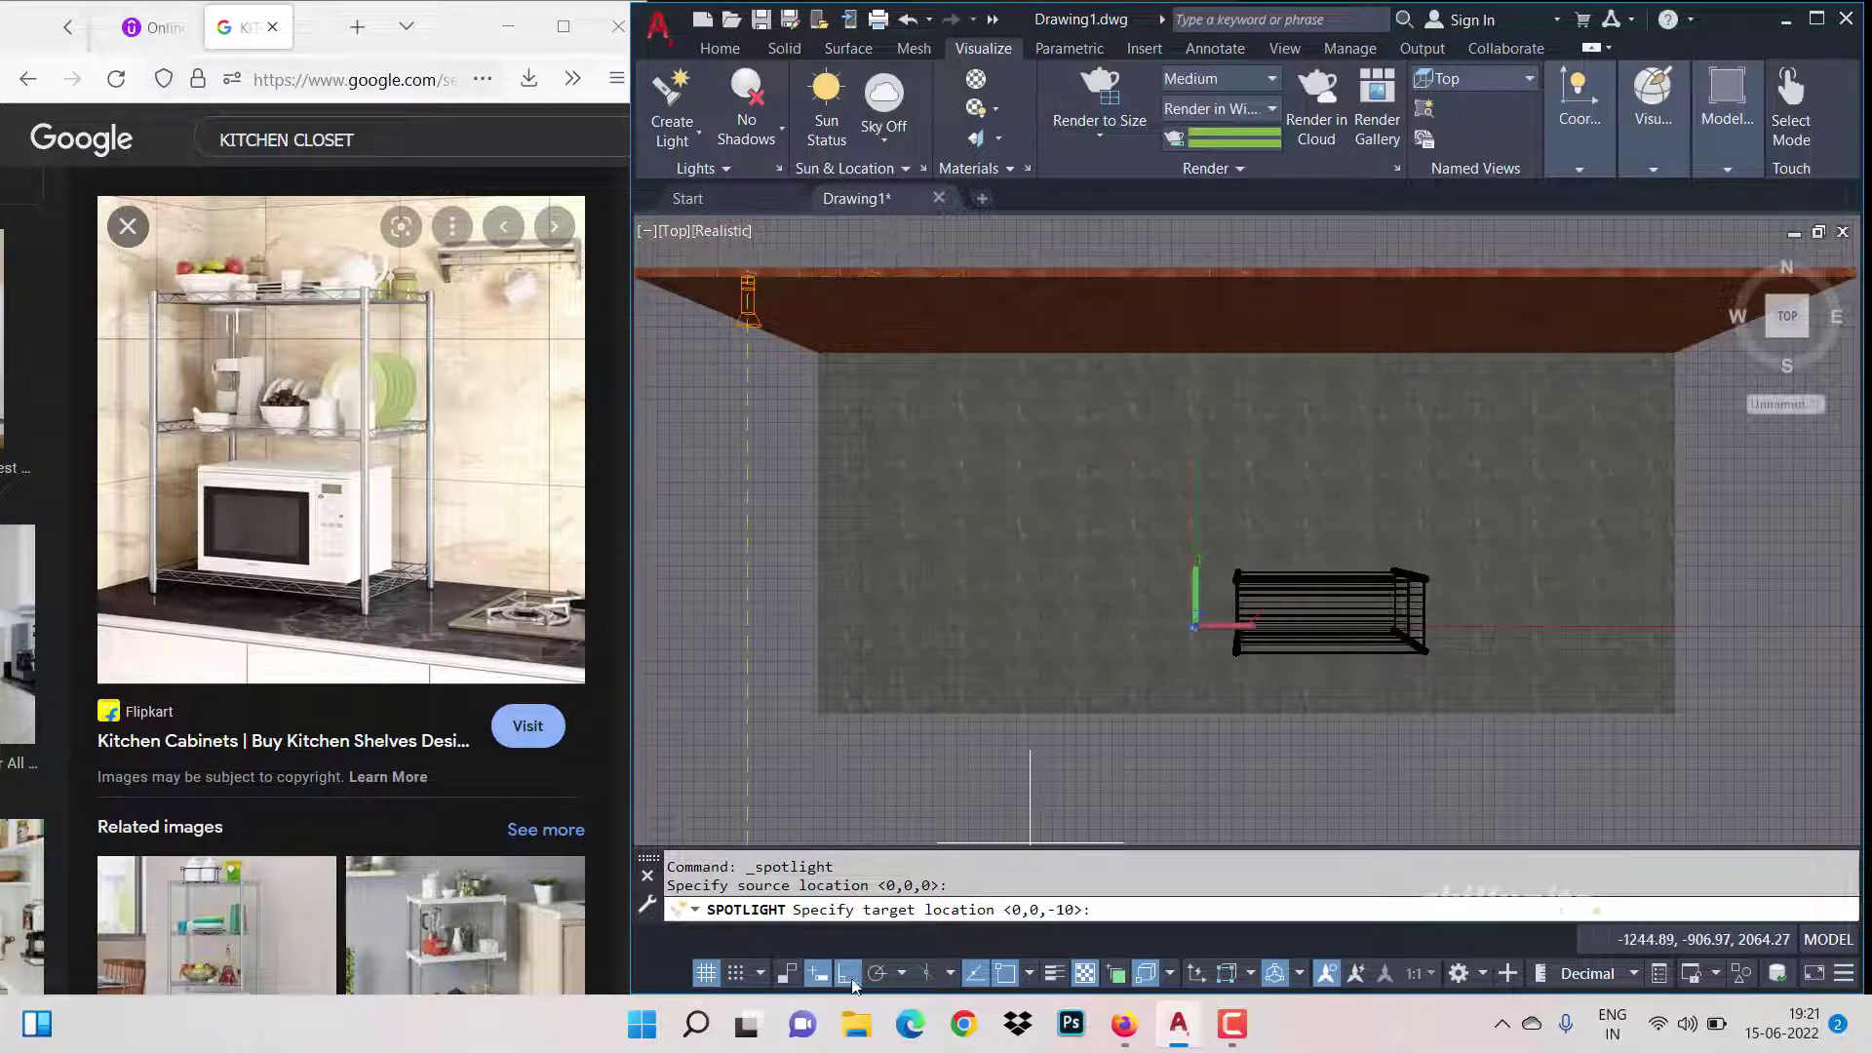
key("F8")
left_click(1238, 648)
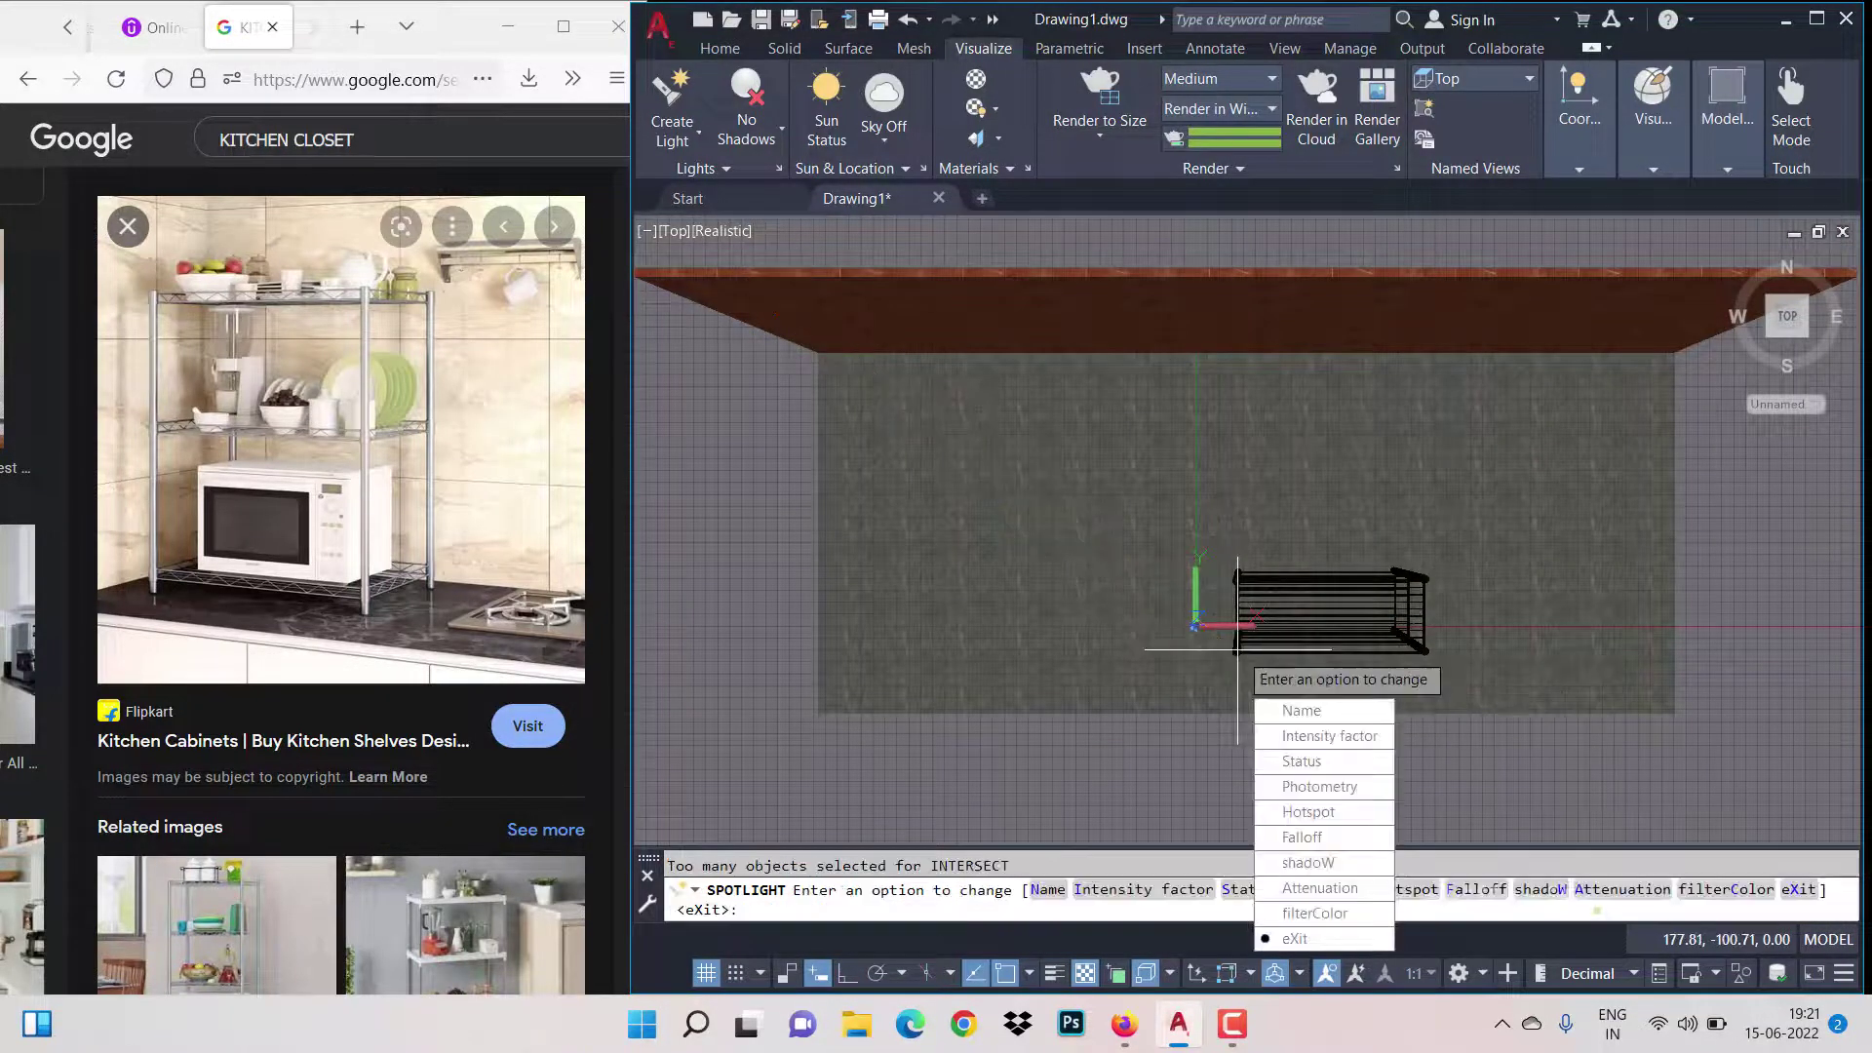
key("Return")
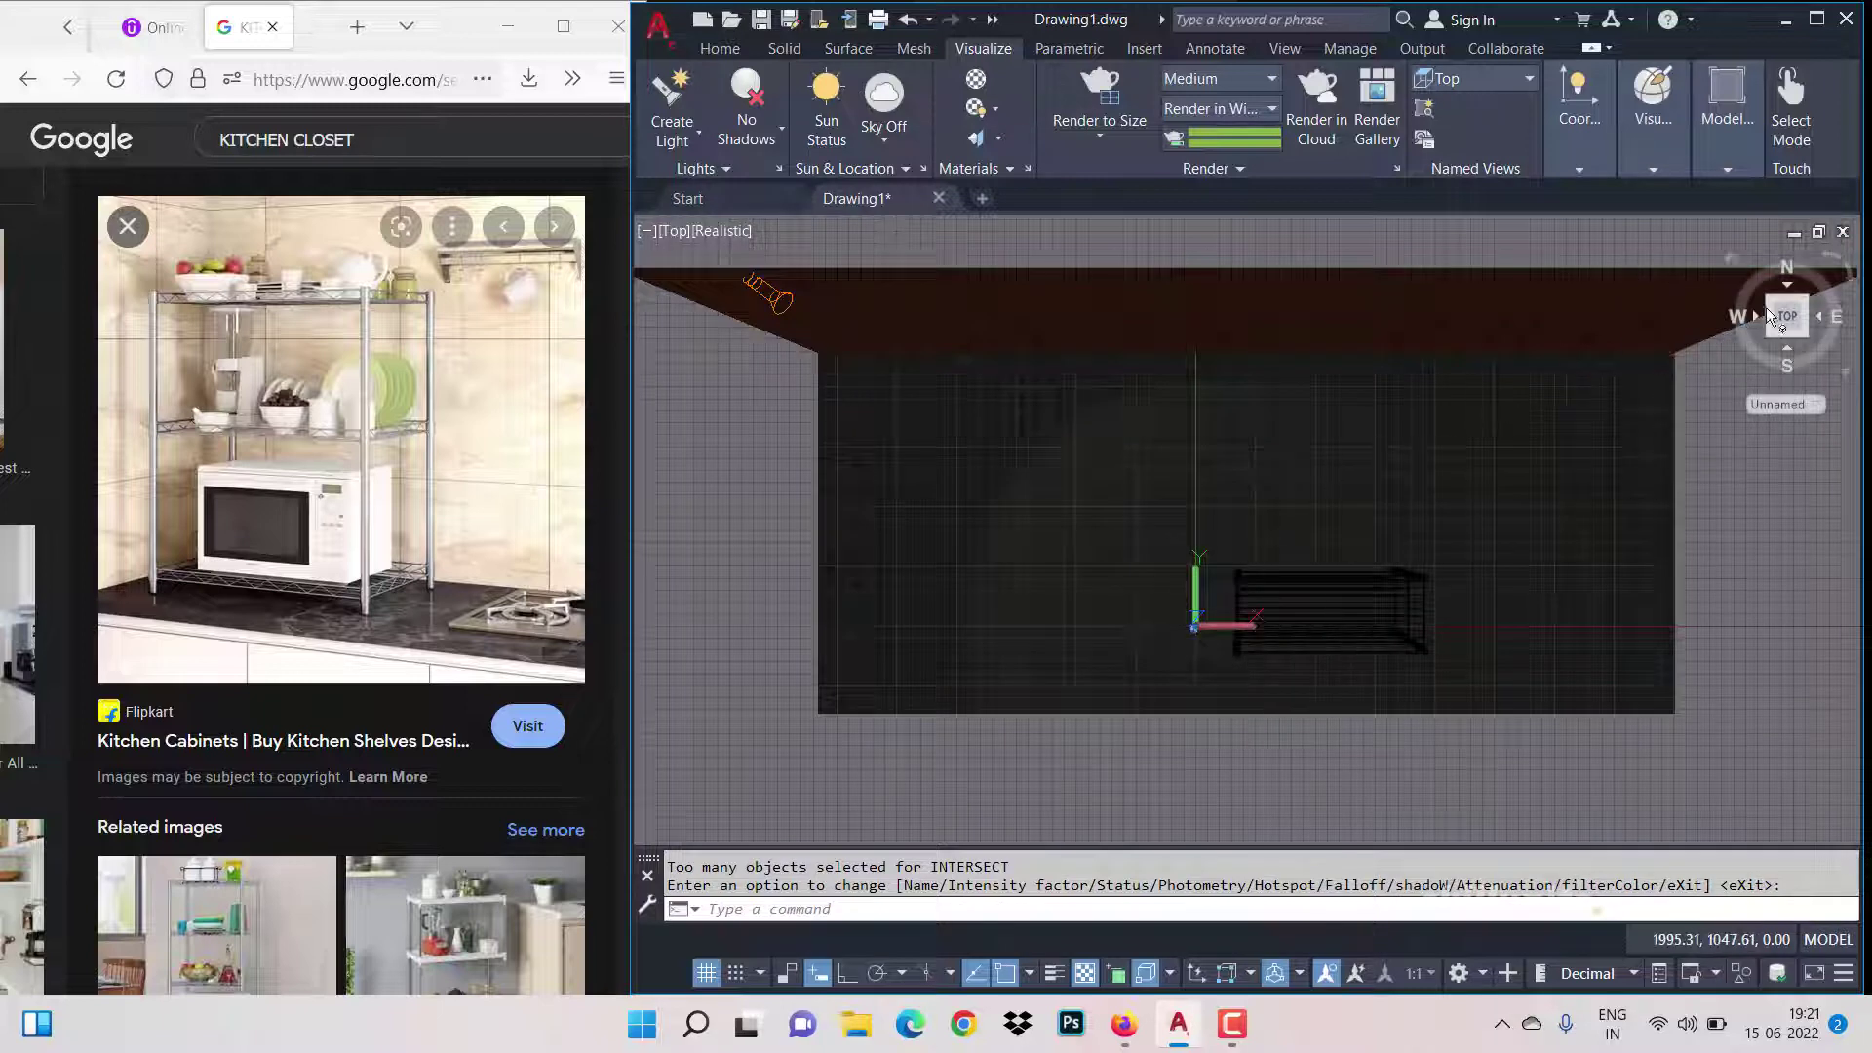
Step: Switch to a corner isometric view and shift the spotlight's source along the wall's upper edge toward the rack
left_click(1726, 257)
key("Escape")
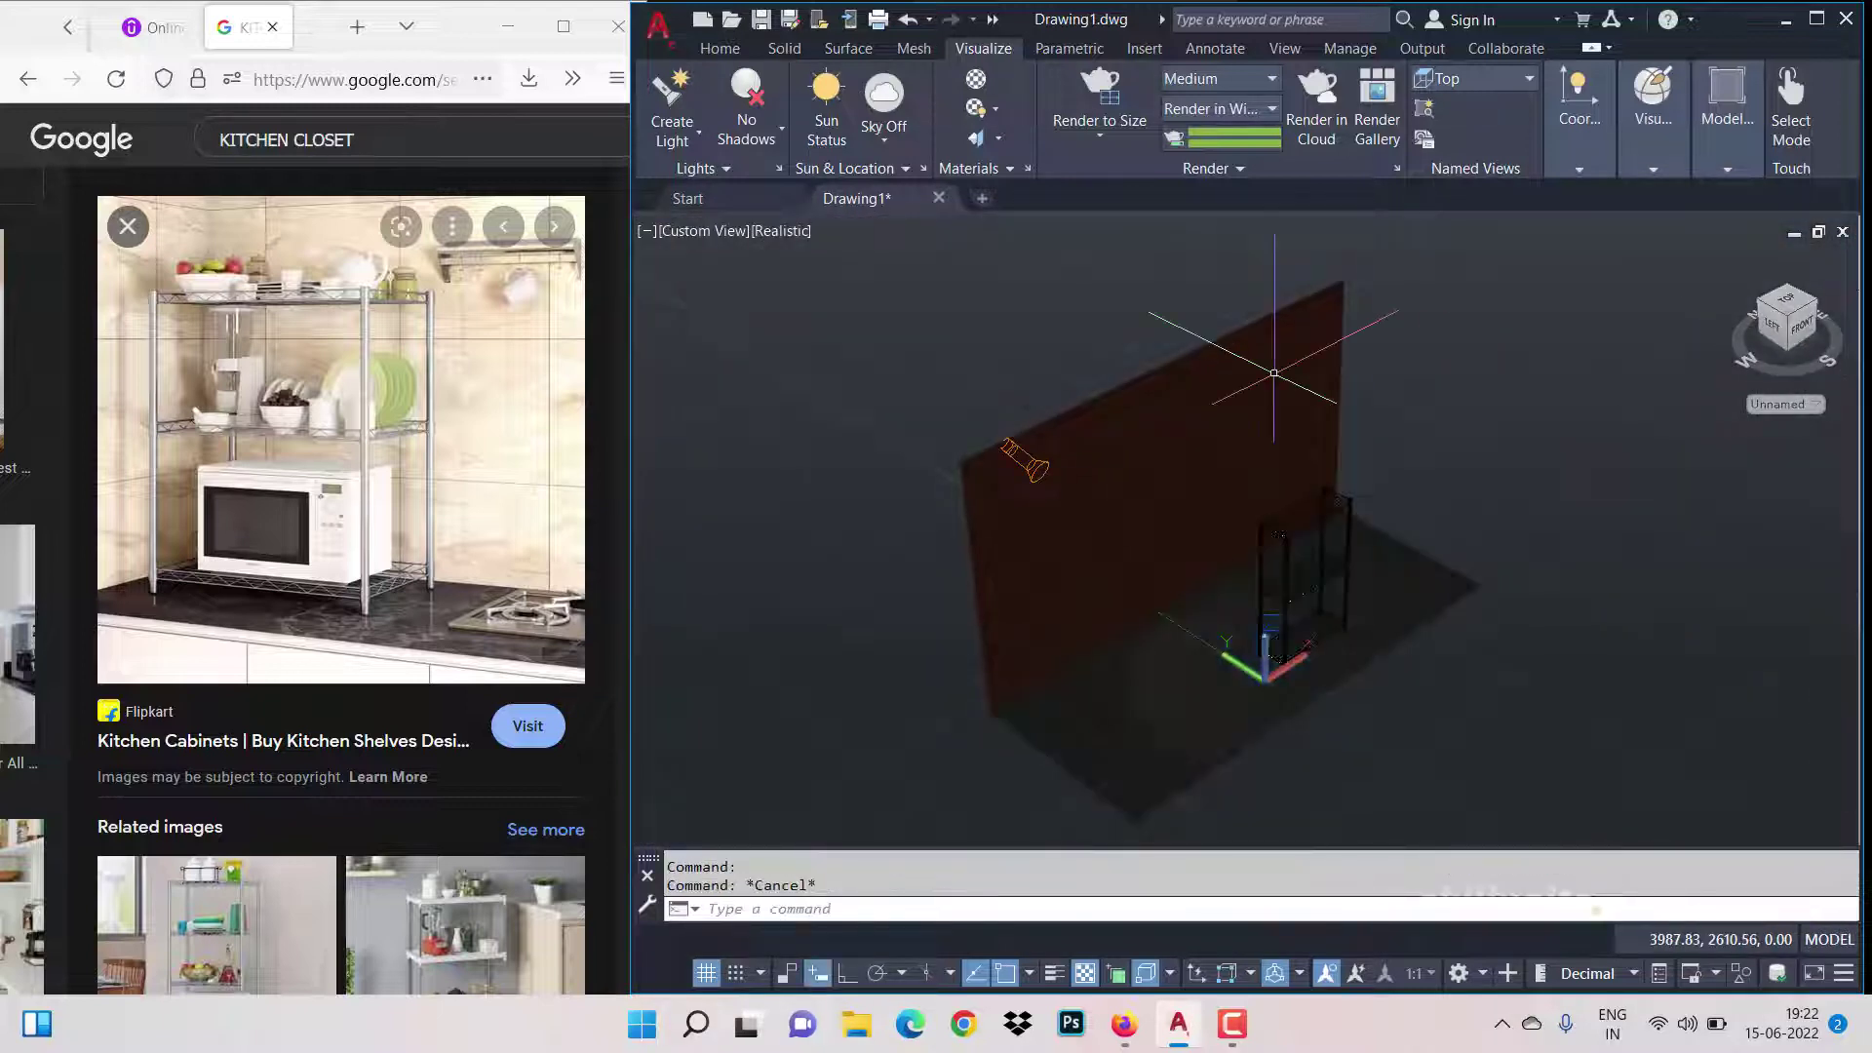
left_click(1041, 466)
left_click(1002, 444)
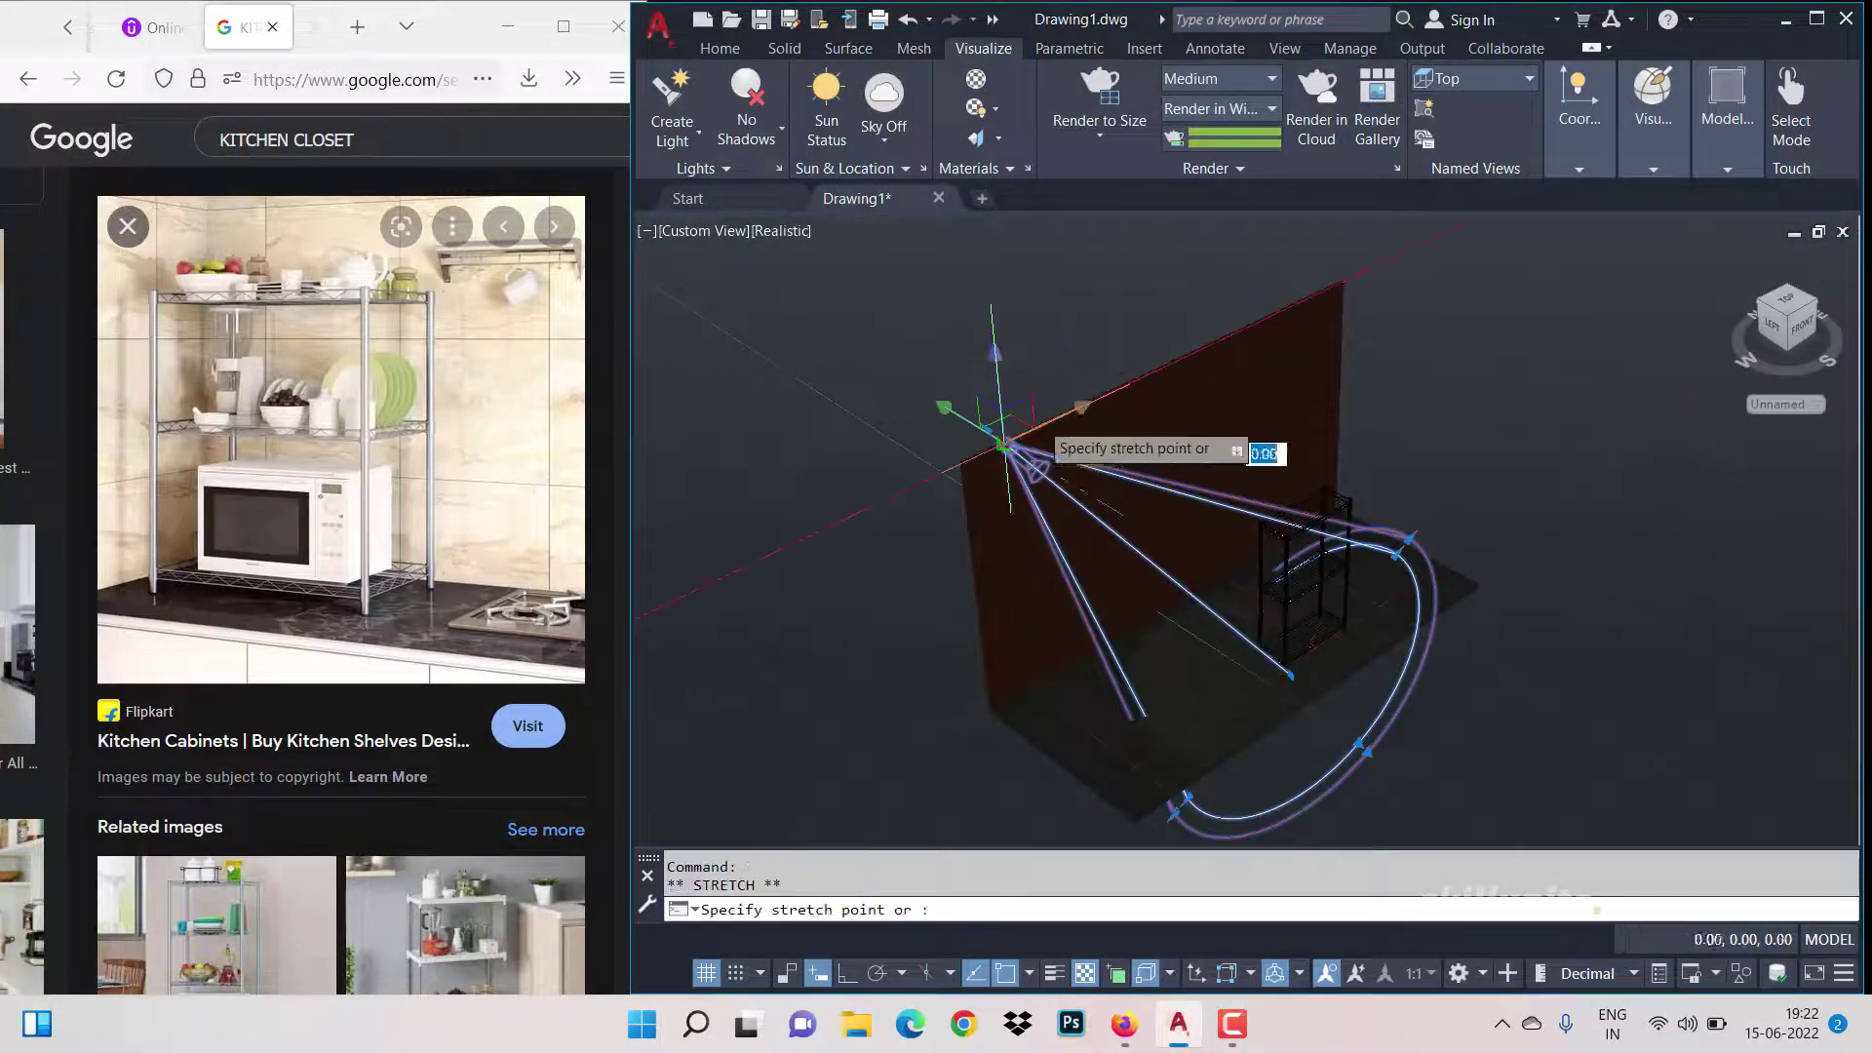
left_click(1085, 407)
key("Escape")
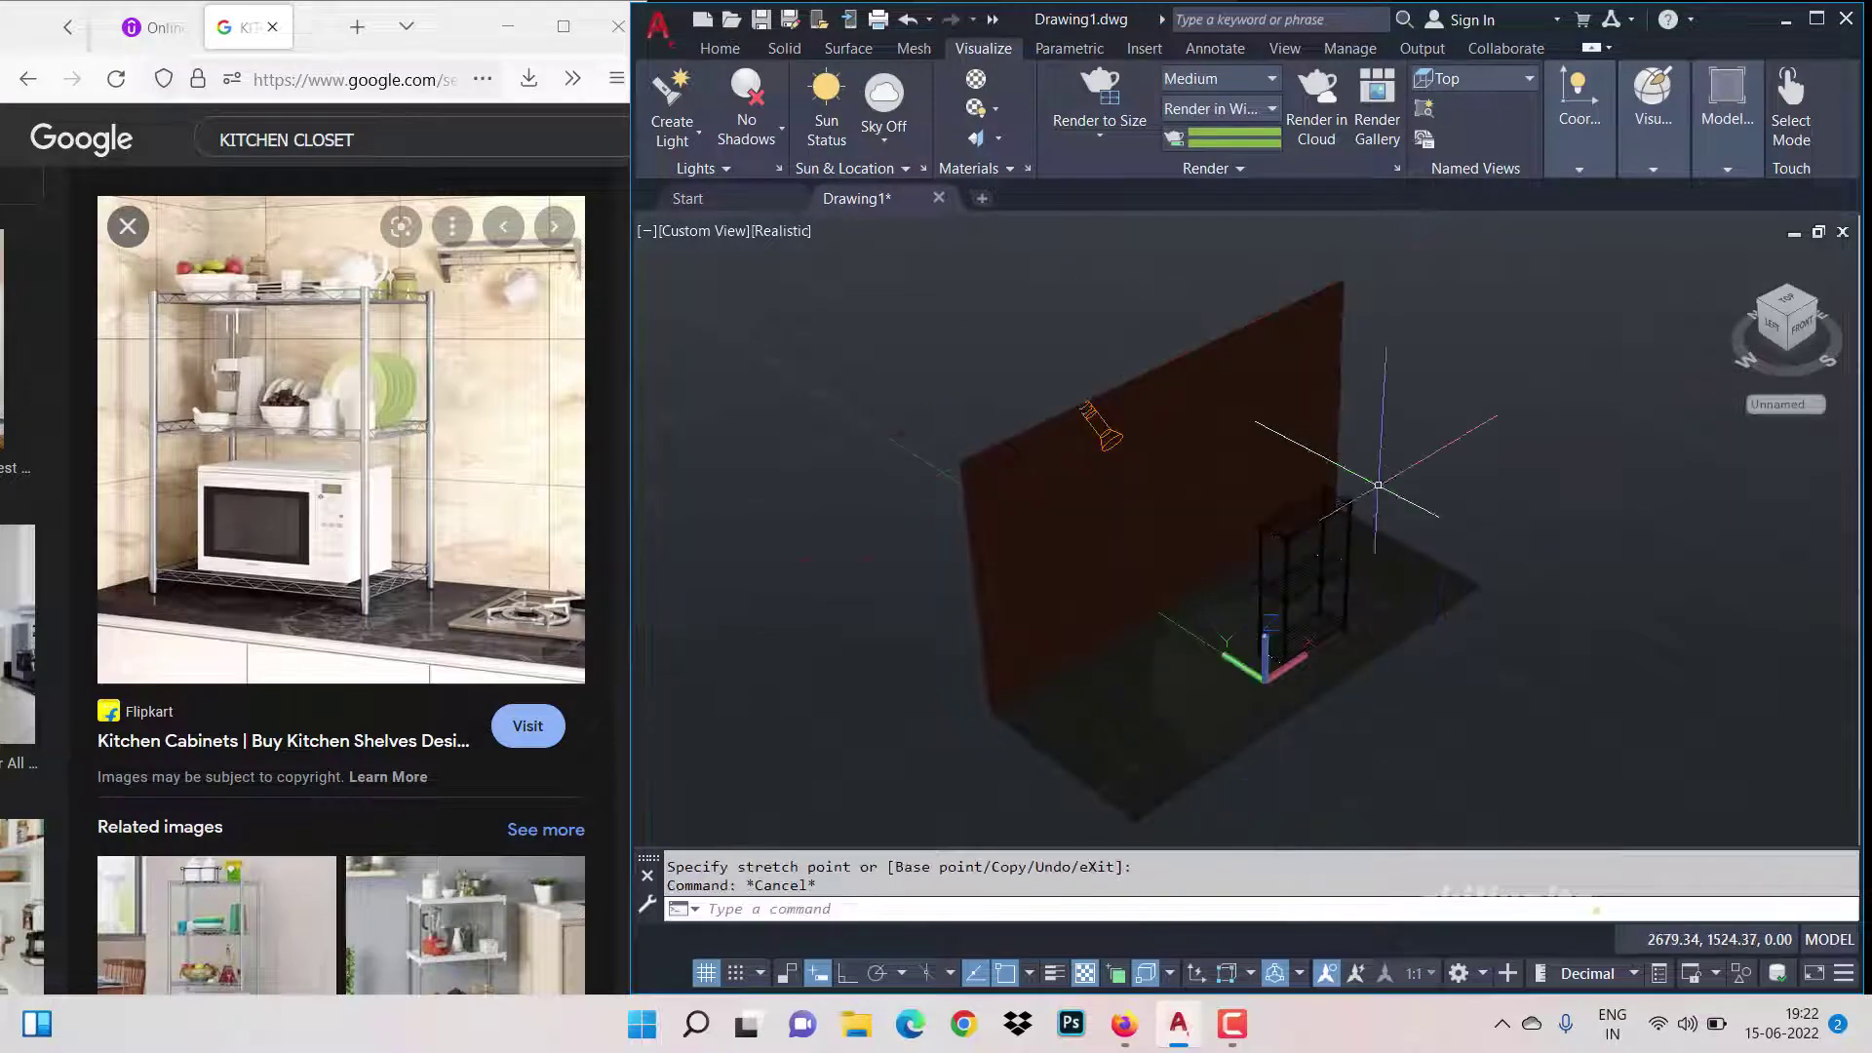
Step: Render the spotlit rack at Medium quality without the Medium Images Library, then return to the drawing
scroll(1378, 484, "up", 5)
scroll(1365, 507, "down", 5)
scroll(1285, 721, "up", 4)
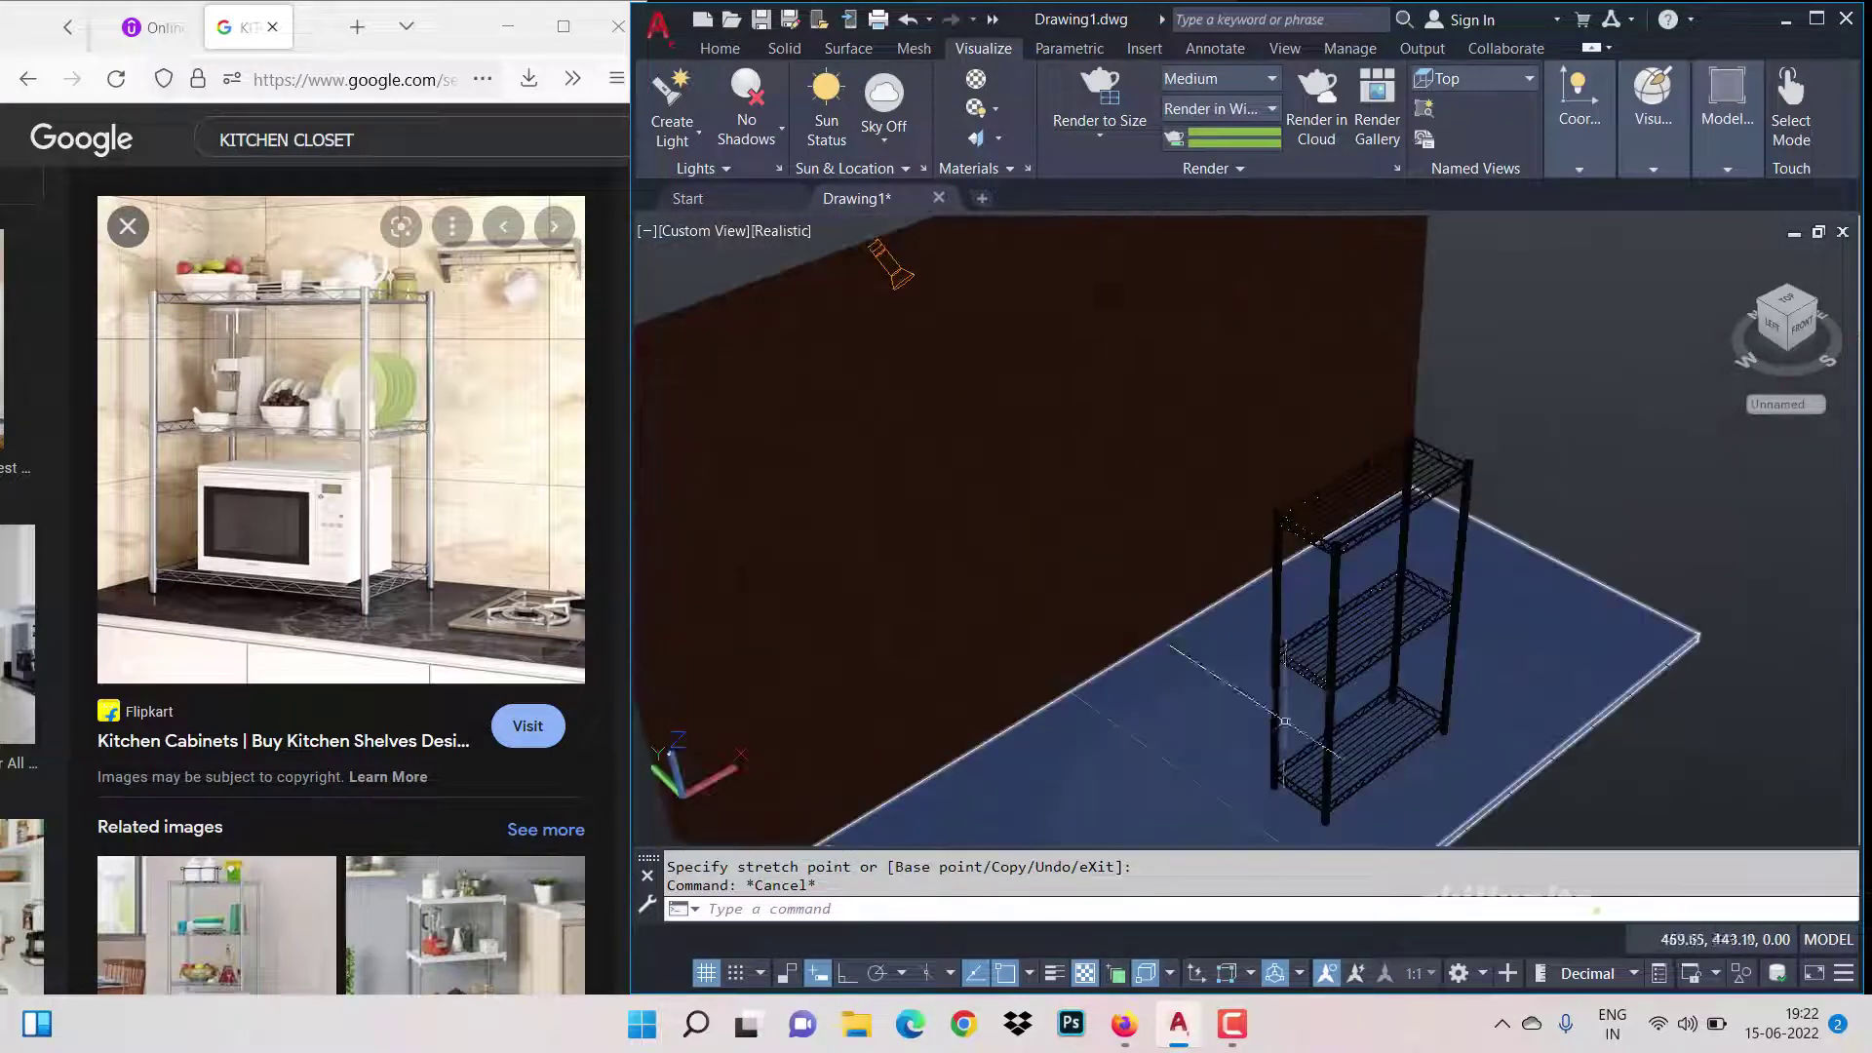
left_click(1100, 86)
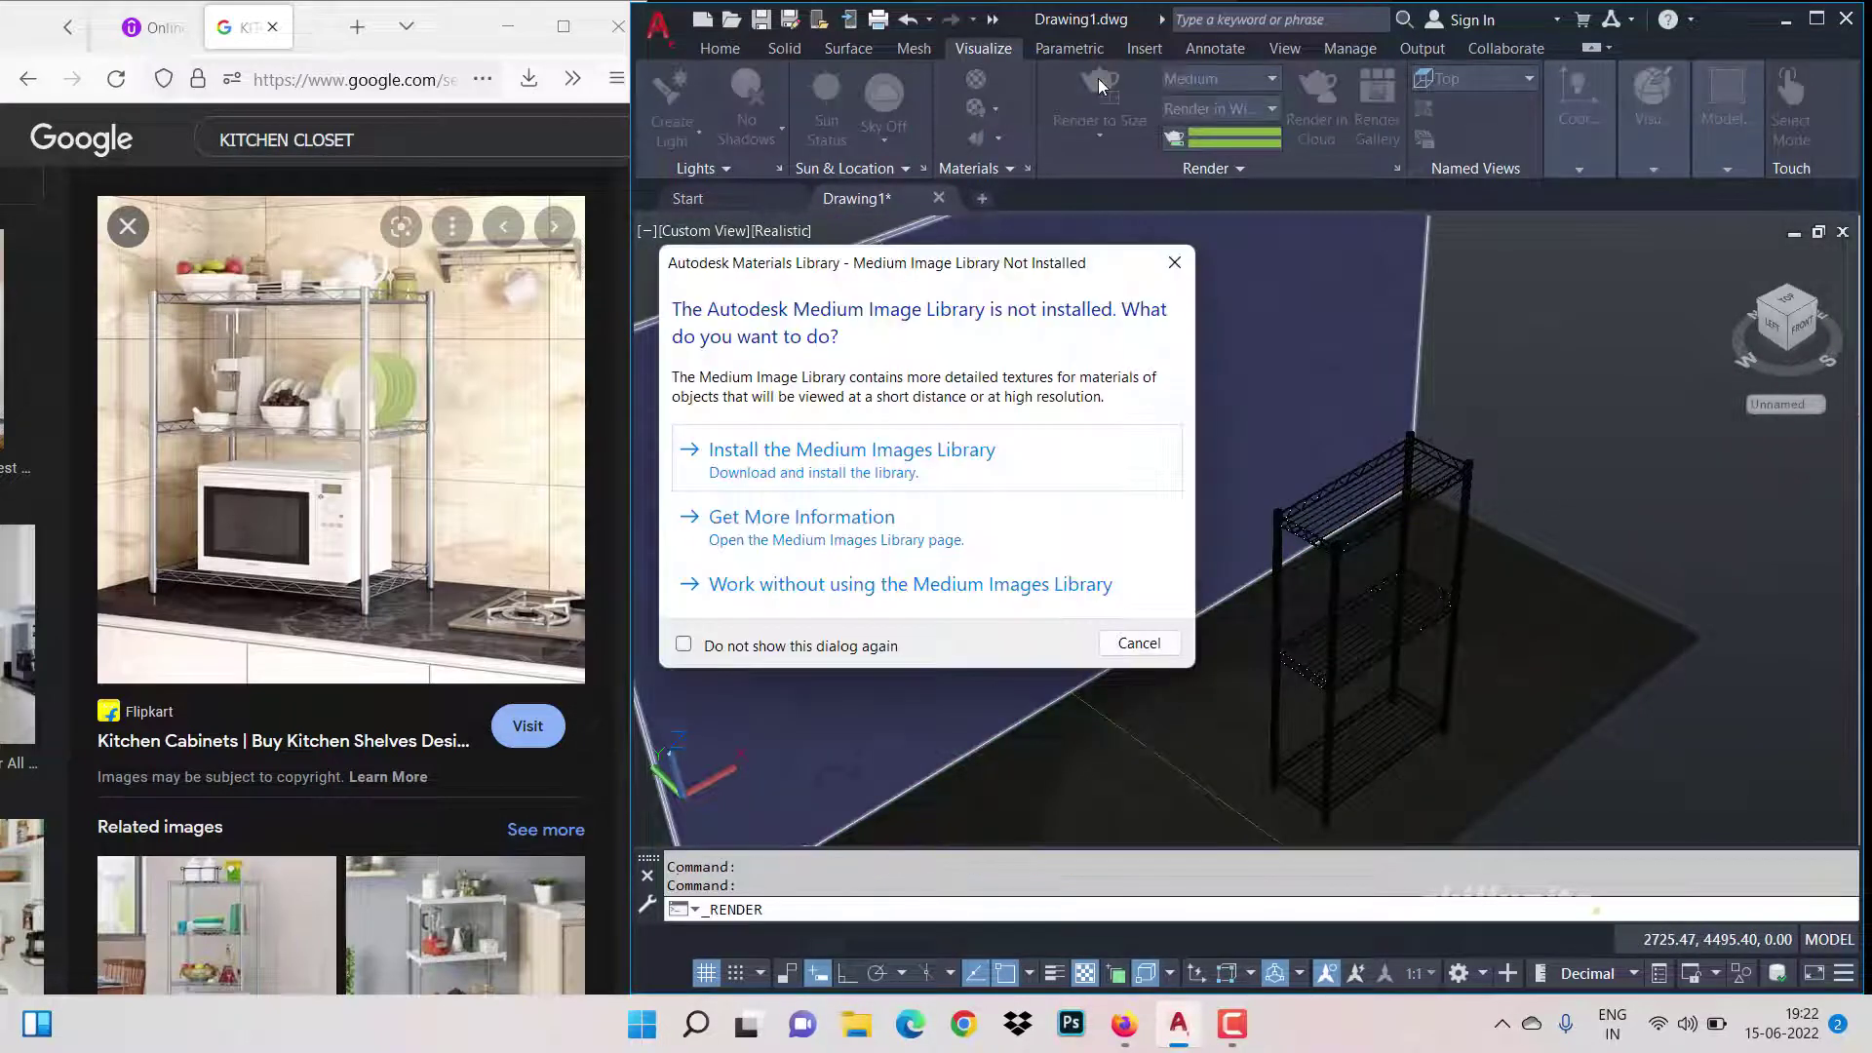
left_click(1029, 582)
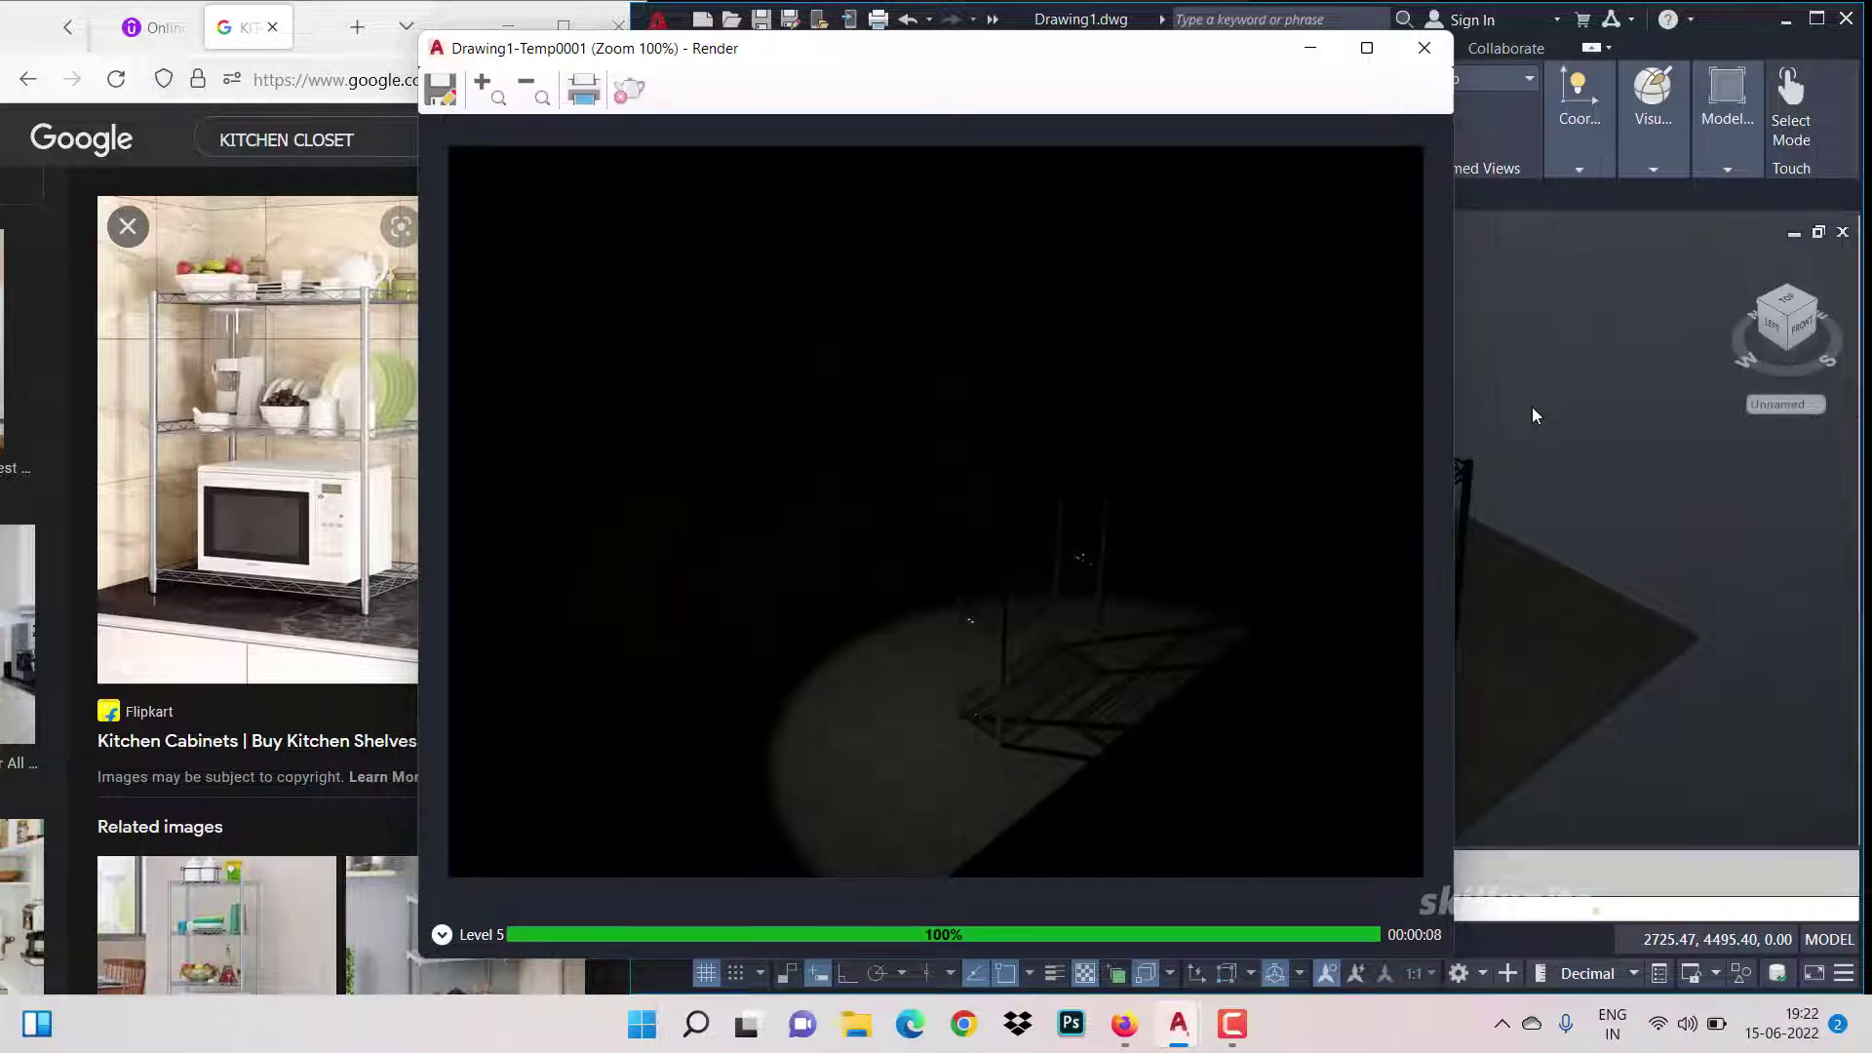
left_click(1505, 367)
Step: Select only the spotlight near the wall's upper edge and open its full properties
left_click(680, 141)
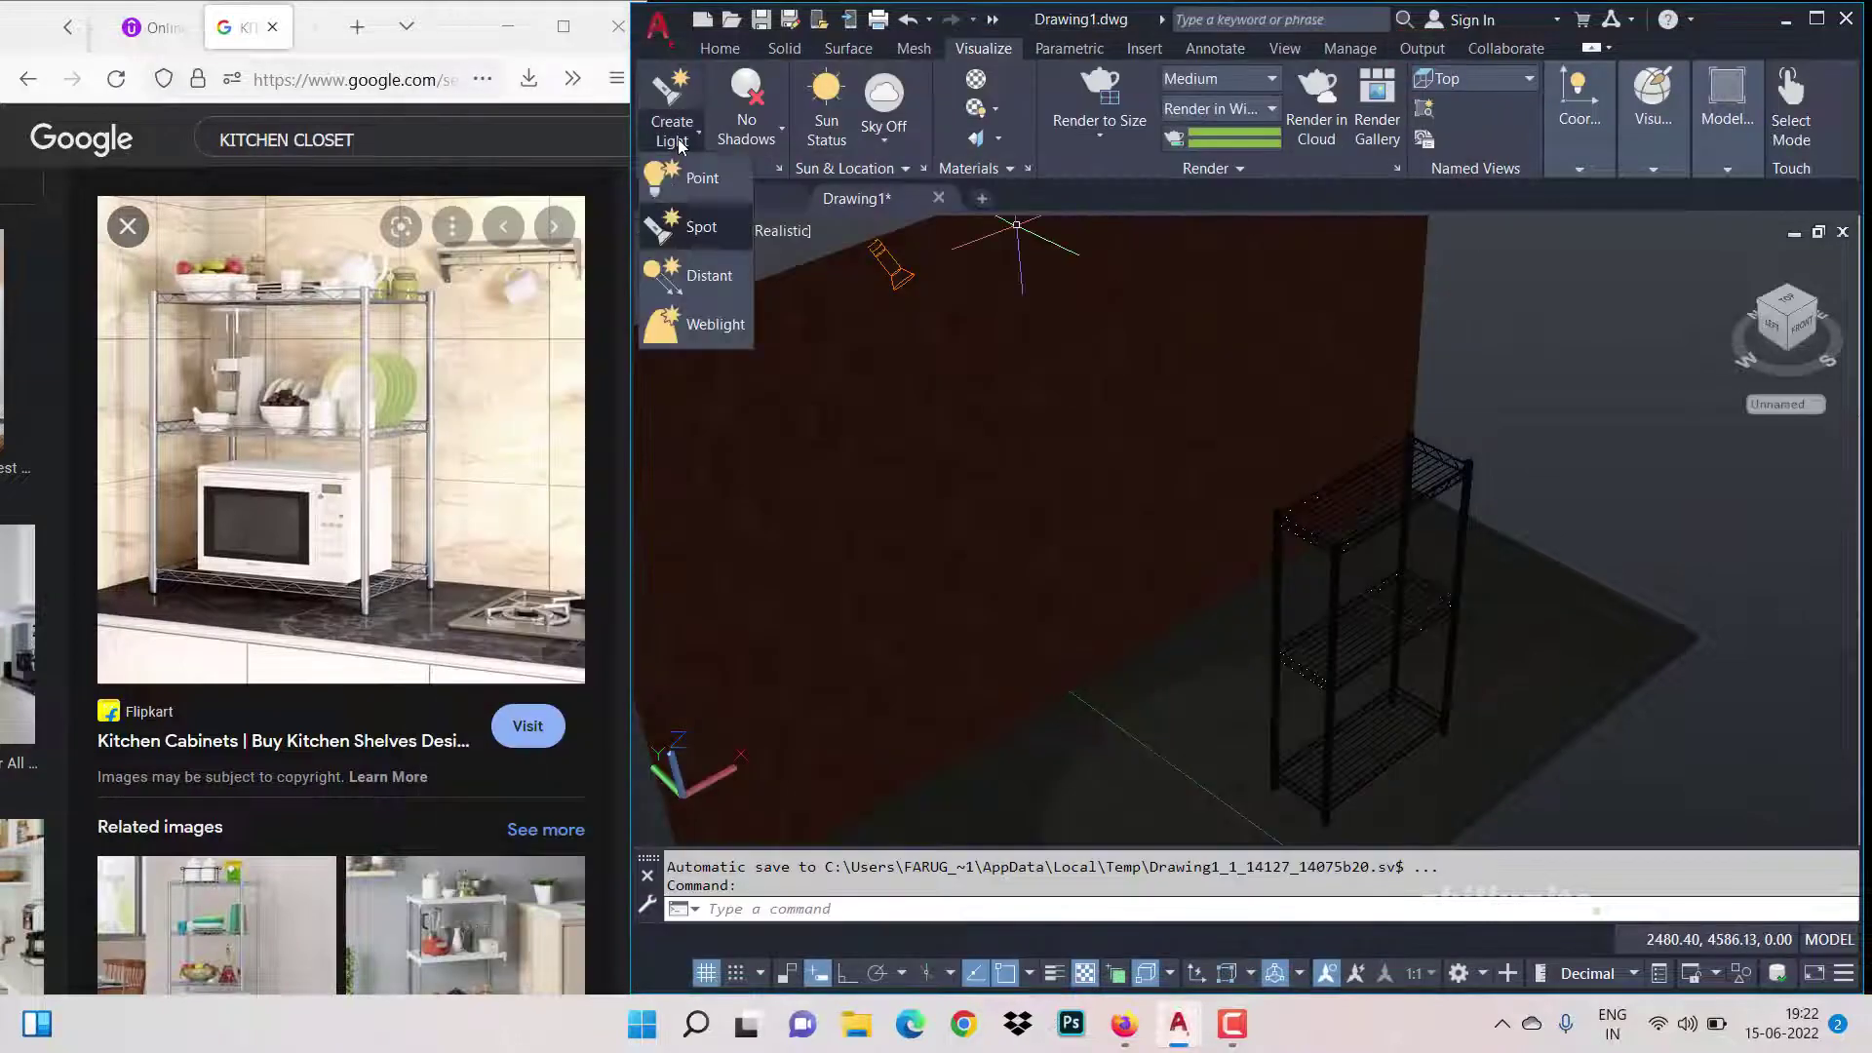
left_click(905, 274)
left_click(884, 268)
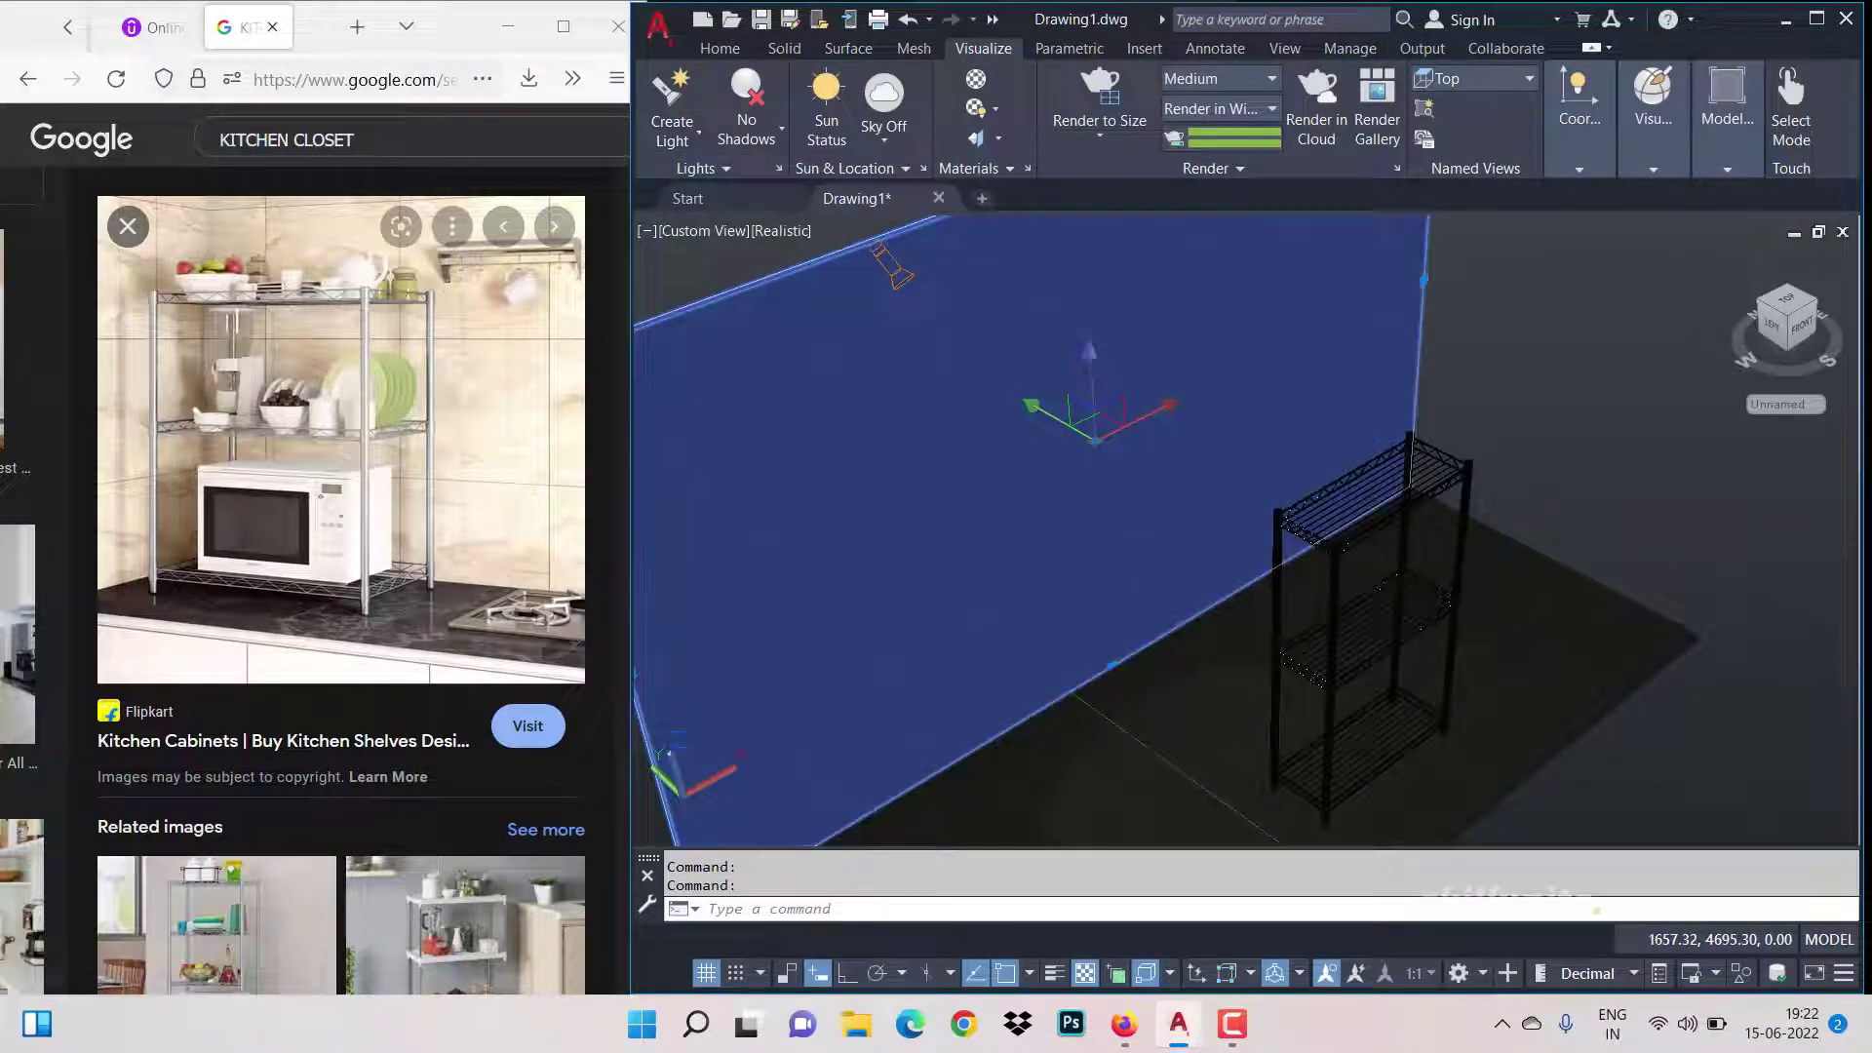
left_click(889, 265)
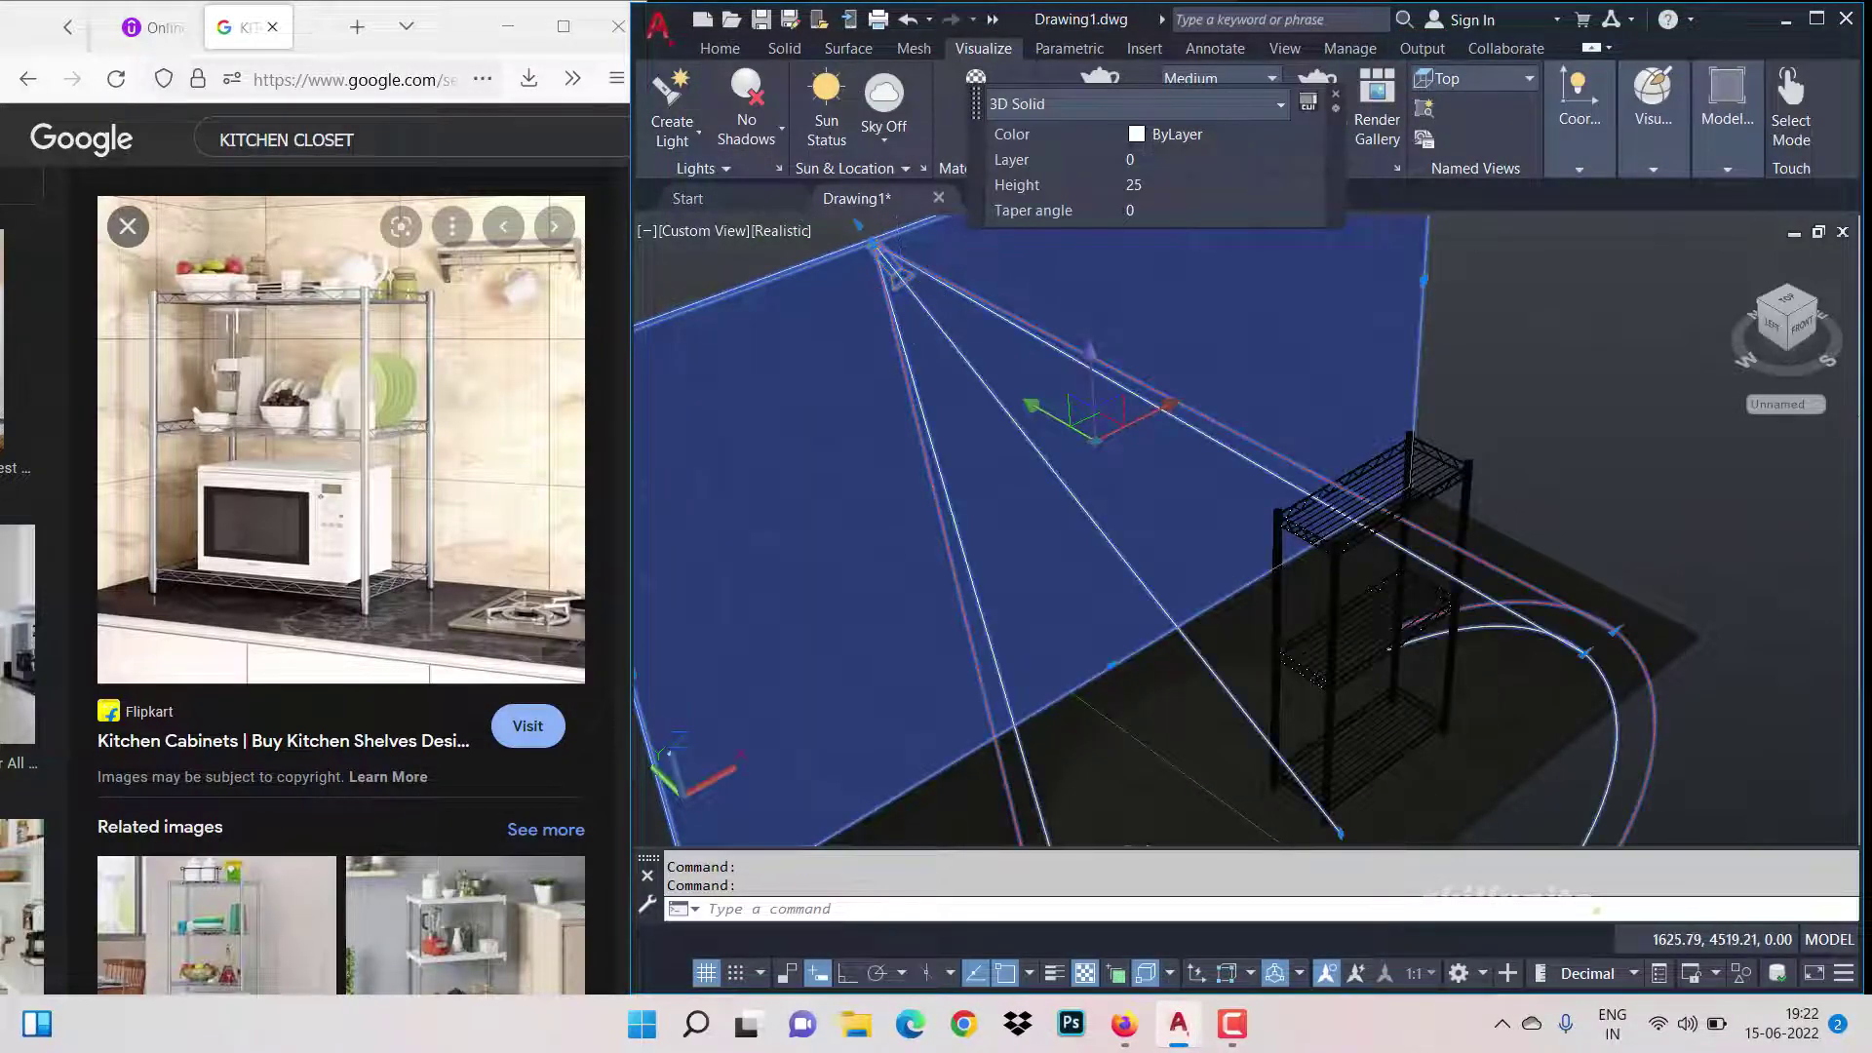
key("Escape")
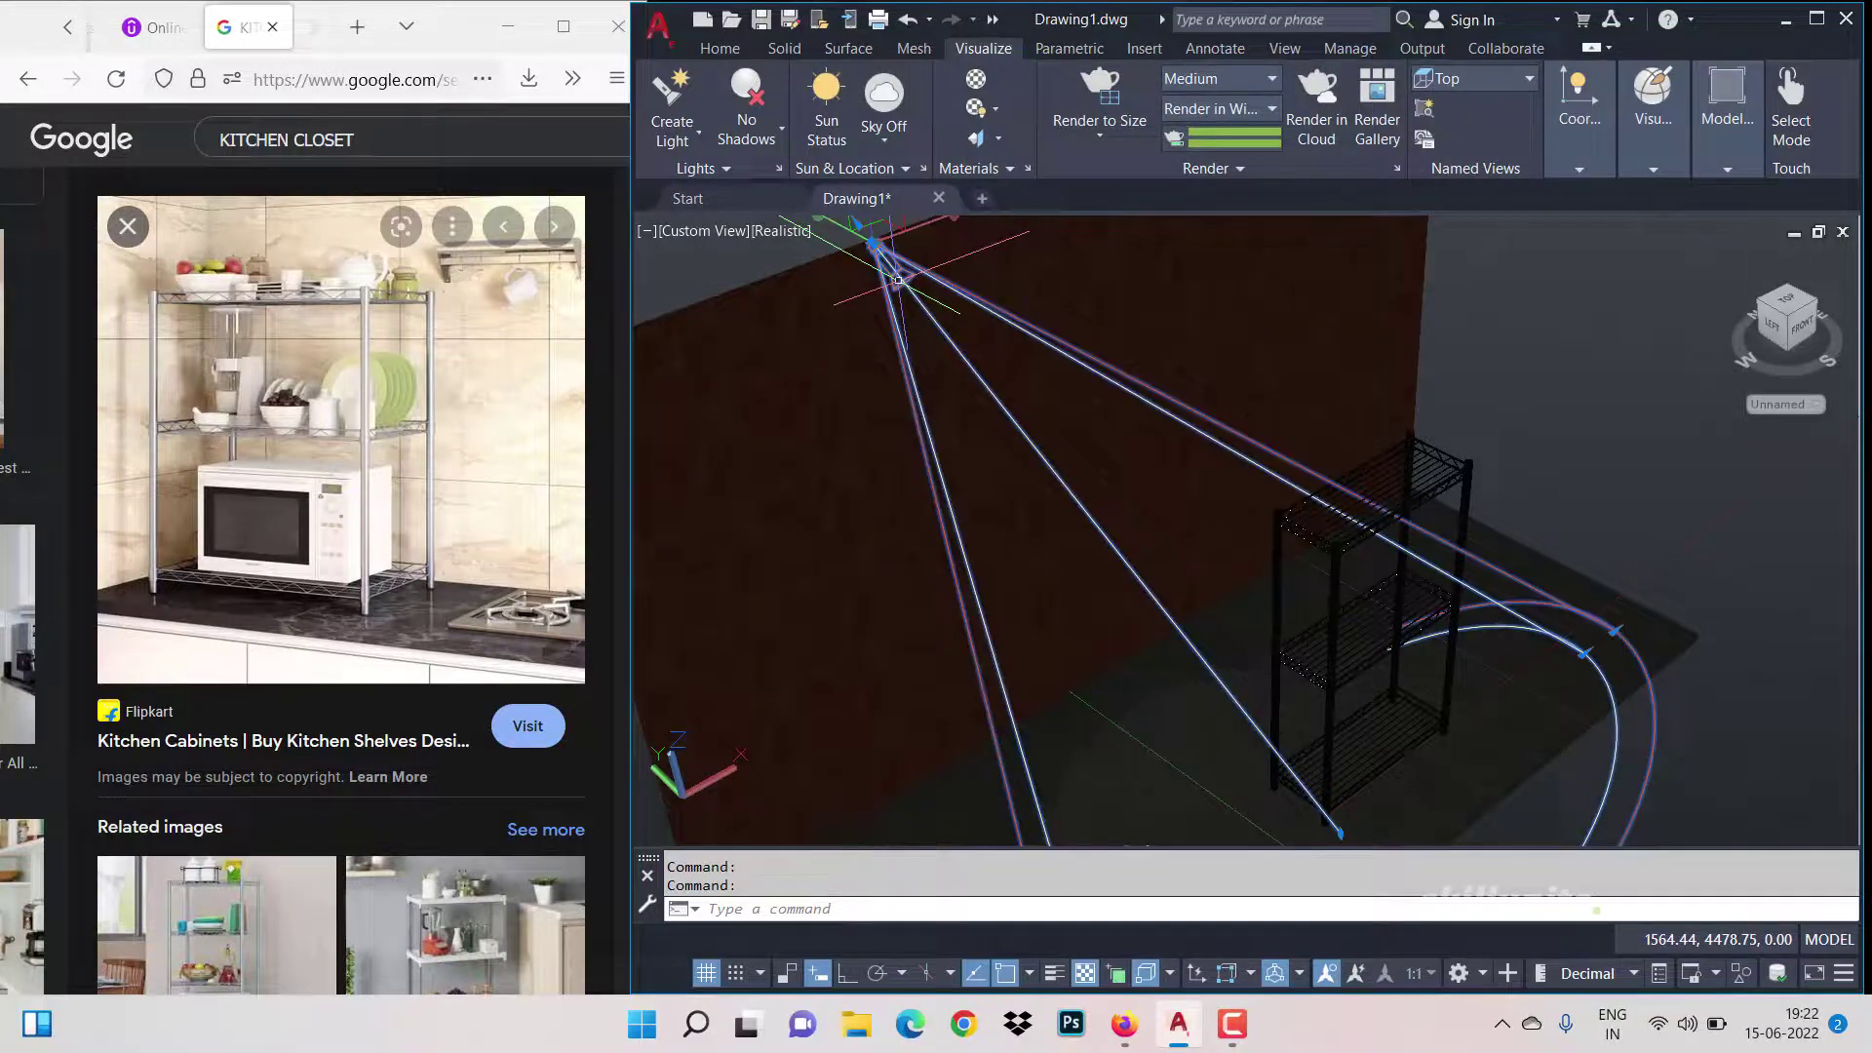
left_click(898, 280)
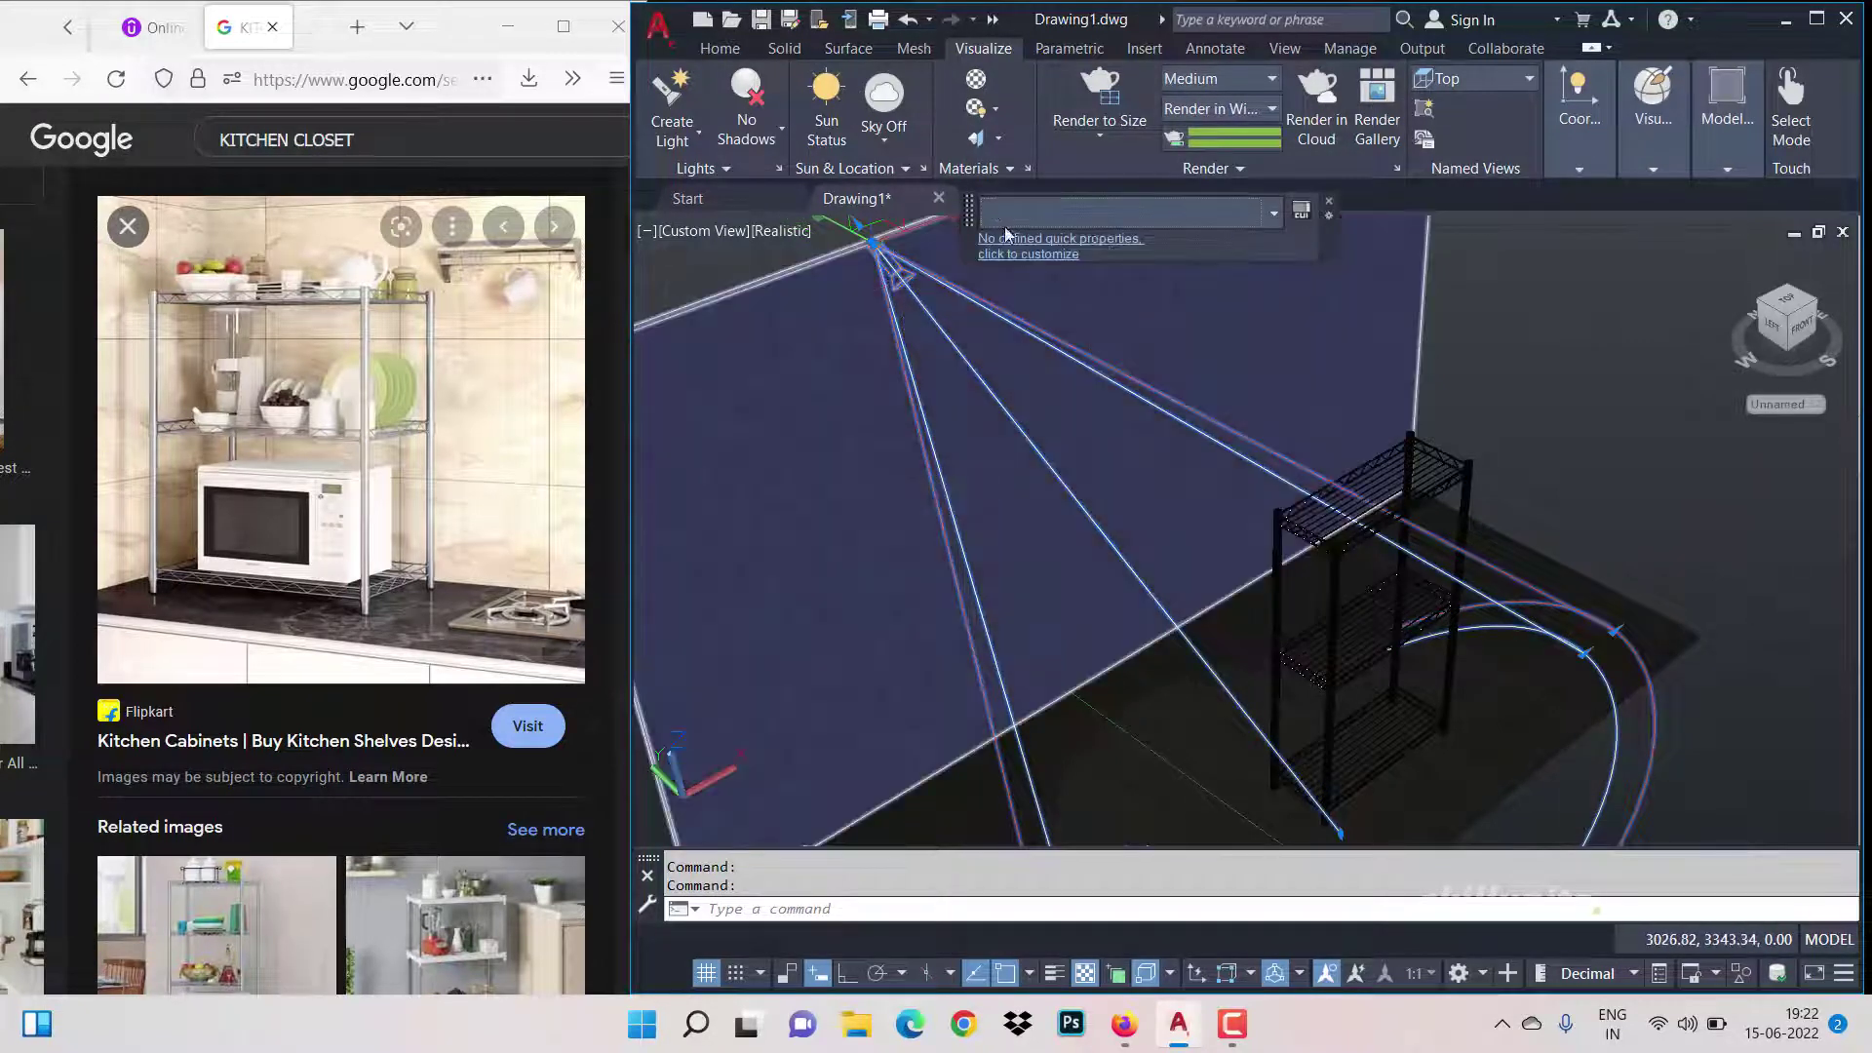
key("Escape")
left_click(904, 277)
right_click(901, 273)
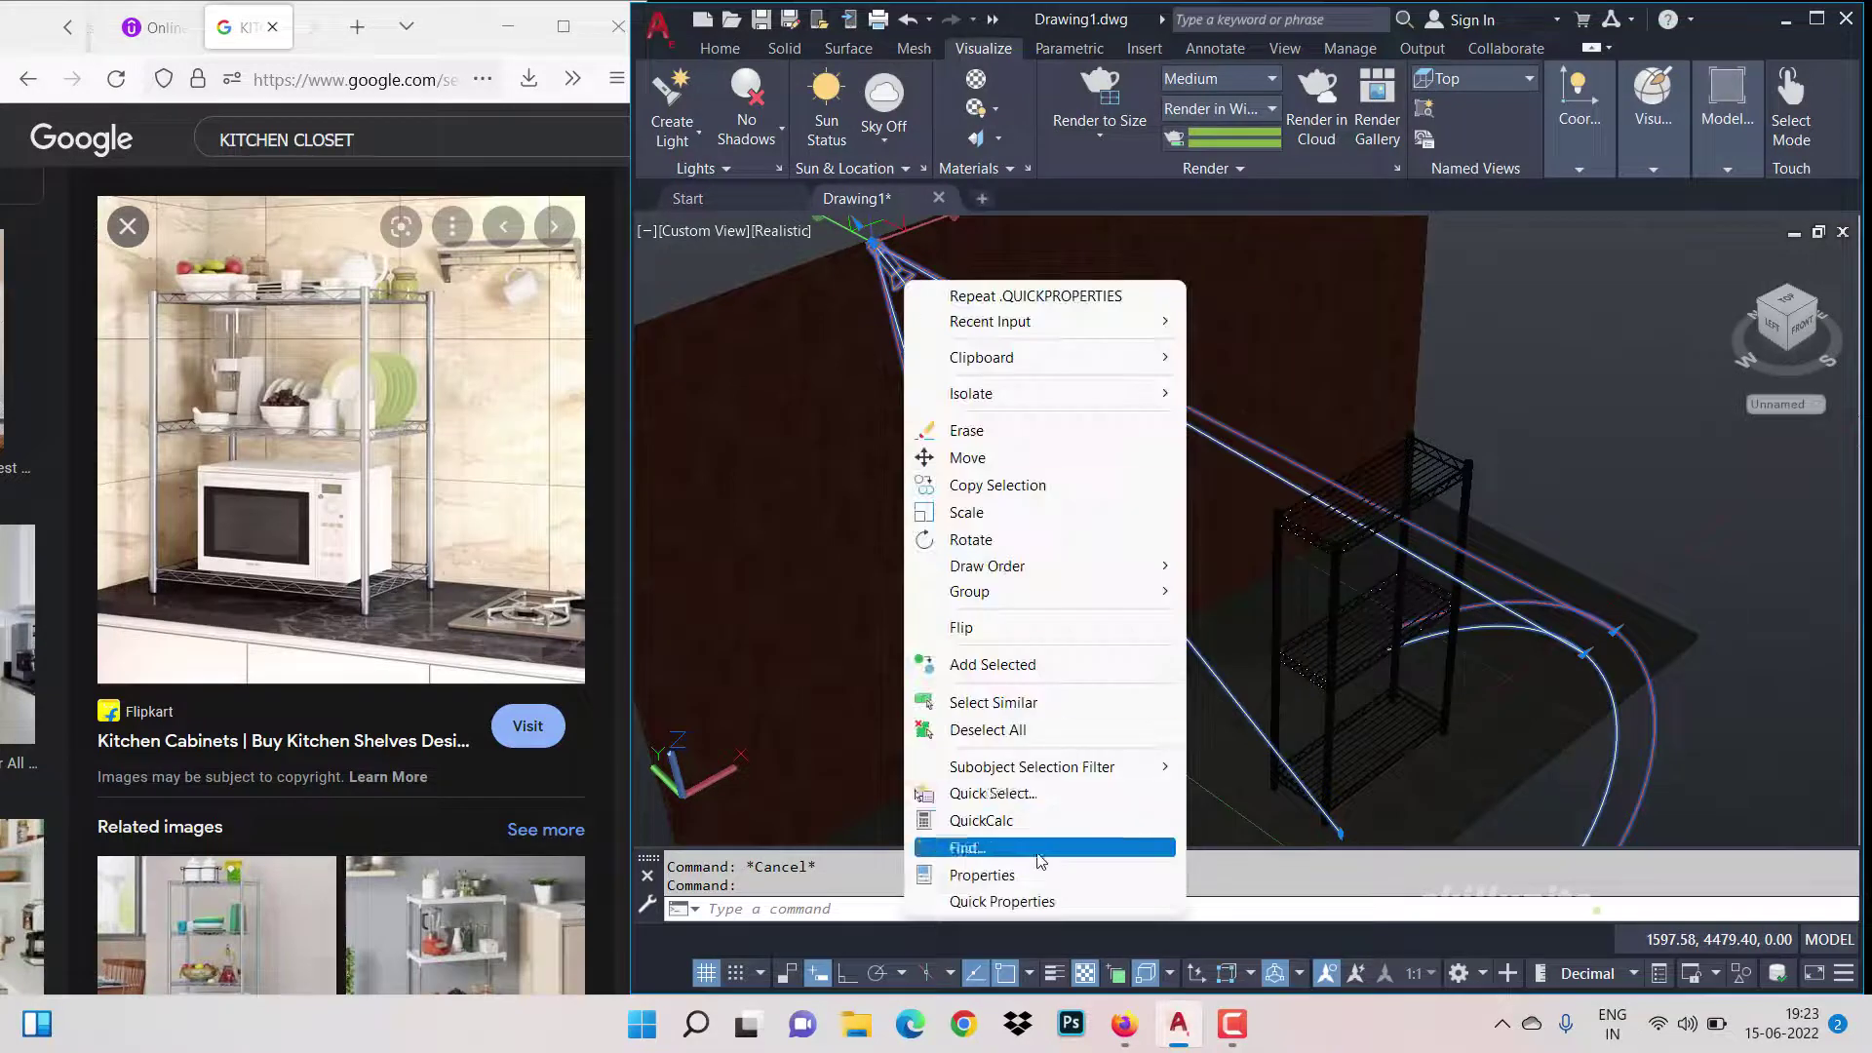
left_click(975, 854)
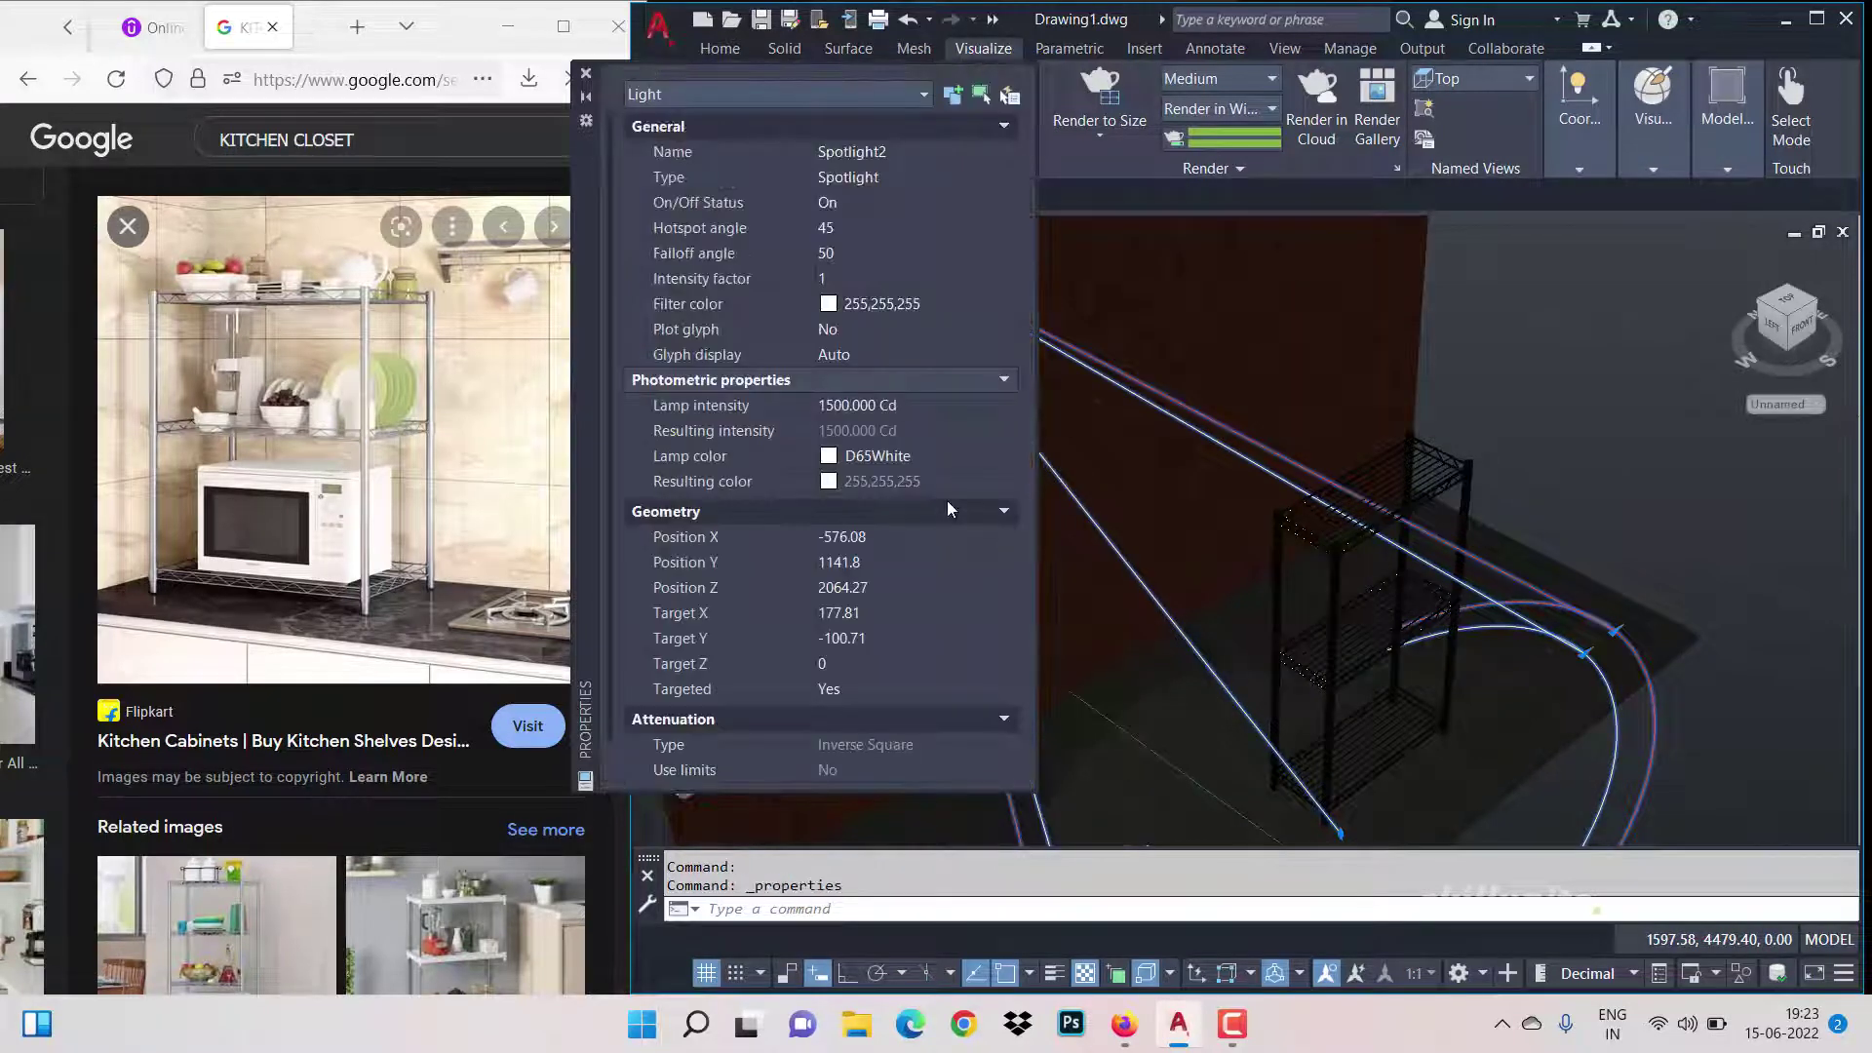
Step: Set the selected spotlight's lamp intensity to 15000 cd, then close its properties and deselect it
left_click(866, 408)
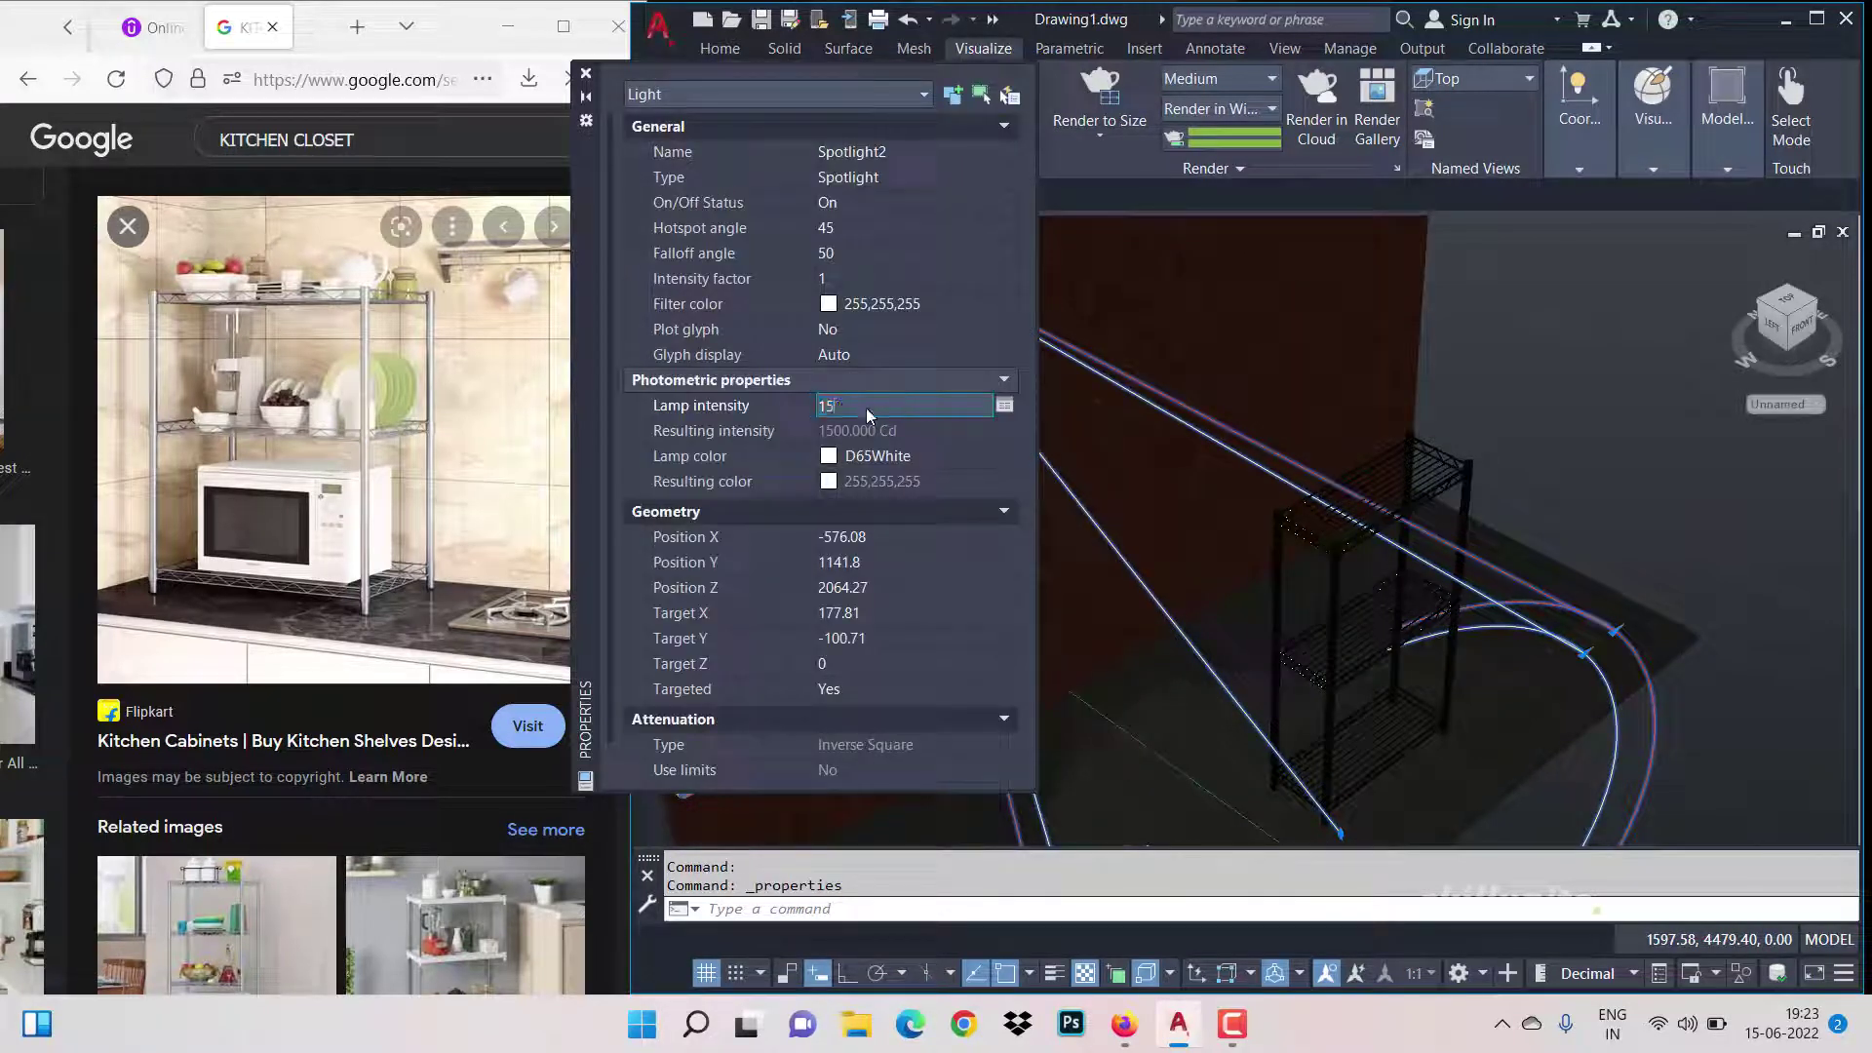
type("15000")
key("Return")
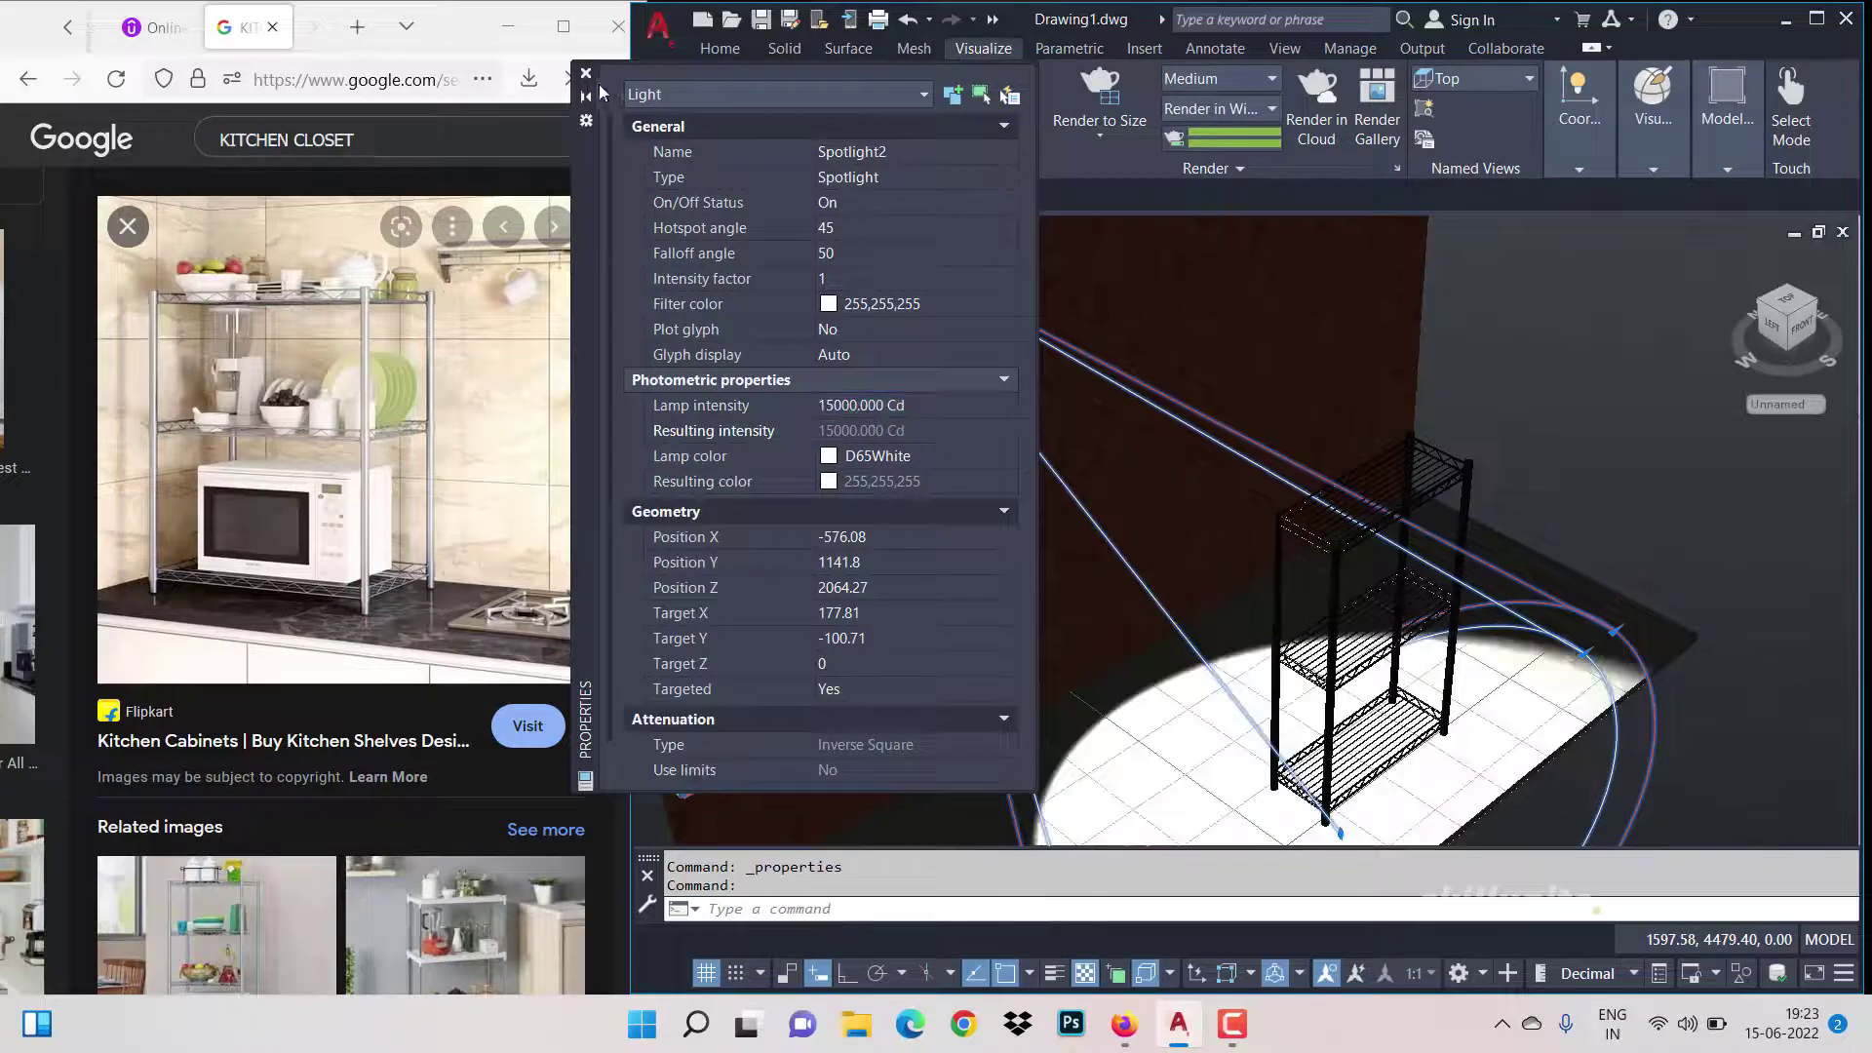
left_click(586, 73)
key("Escape")
Step: Render the brightened scene at Medium quality without the Medium Images Library, then close the render
left_click(1105, 83)
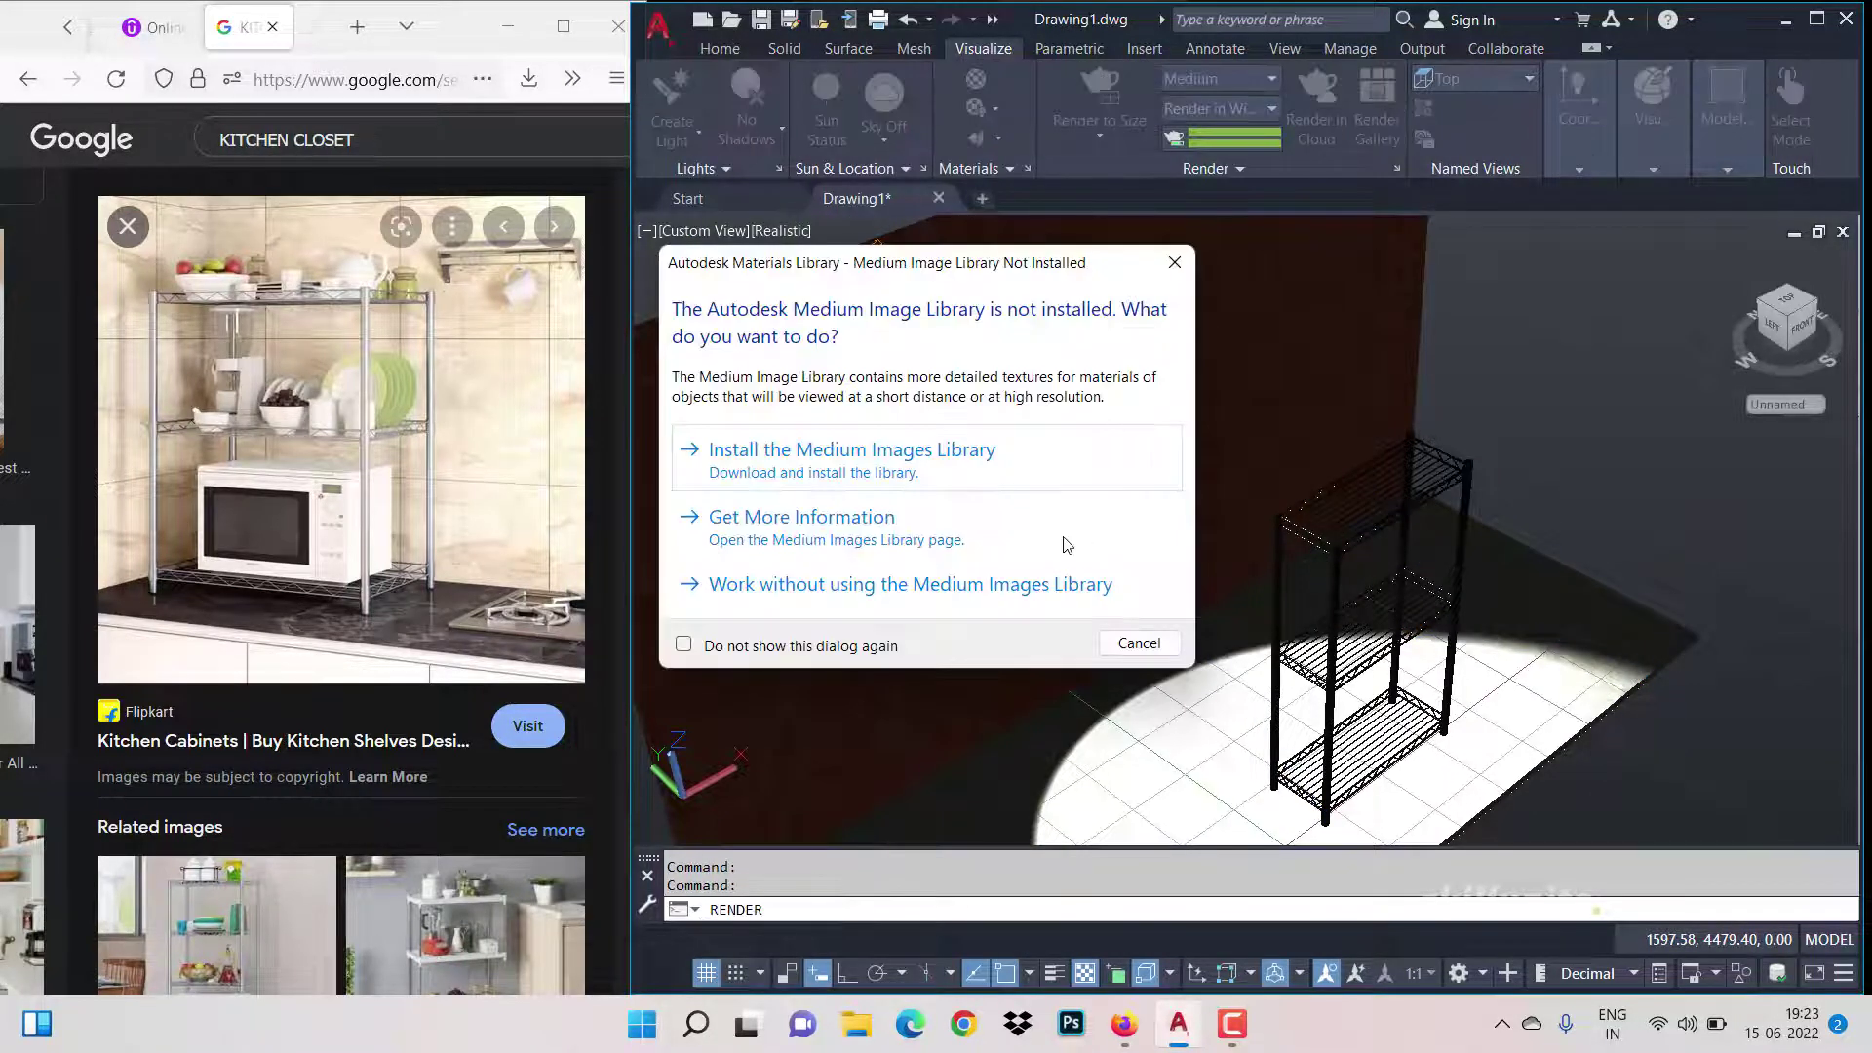
left_click(1068, 544)
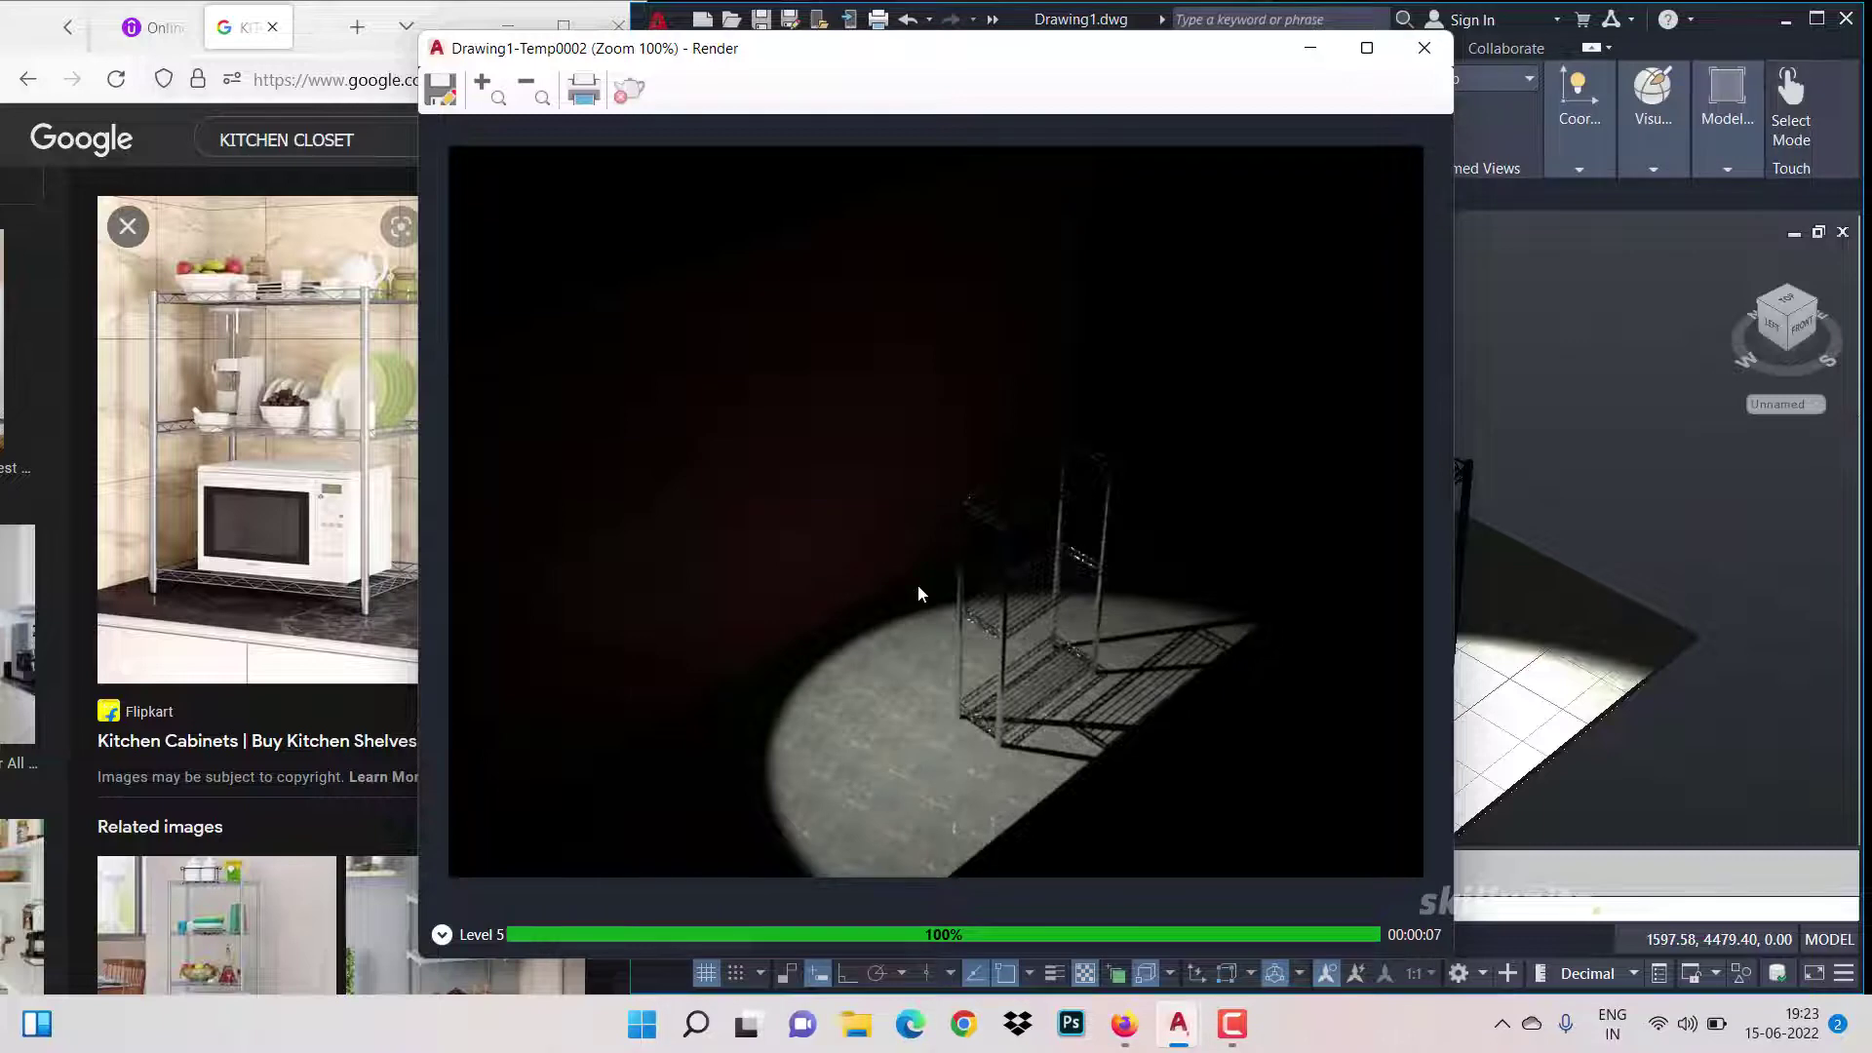
left_click(1425, 48)
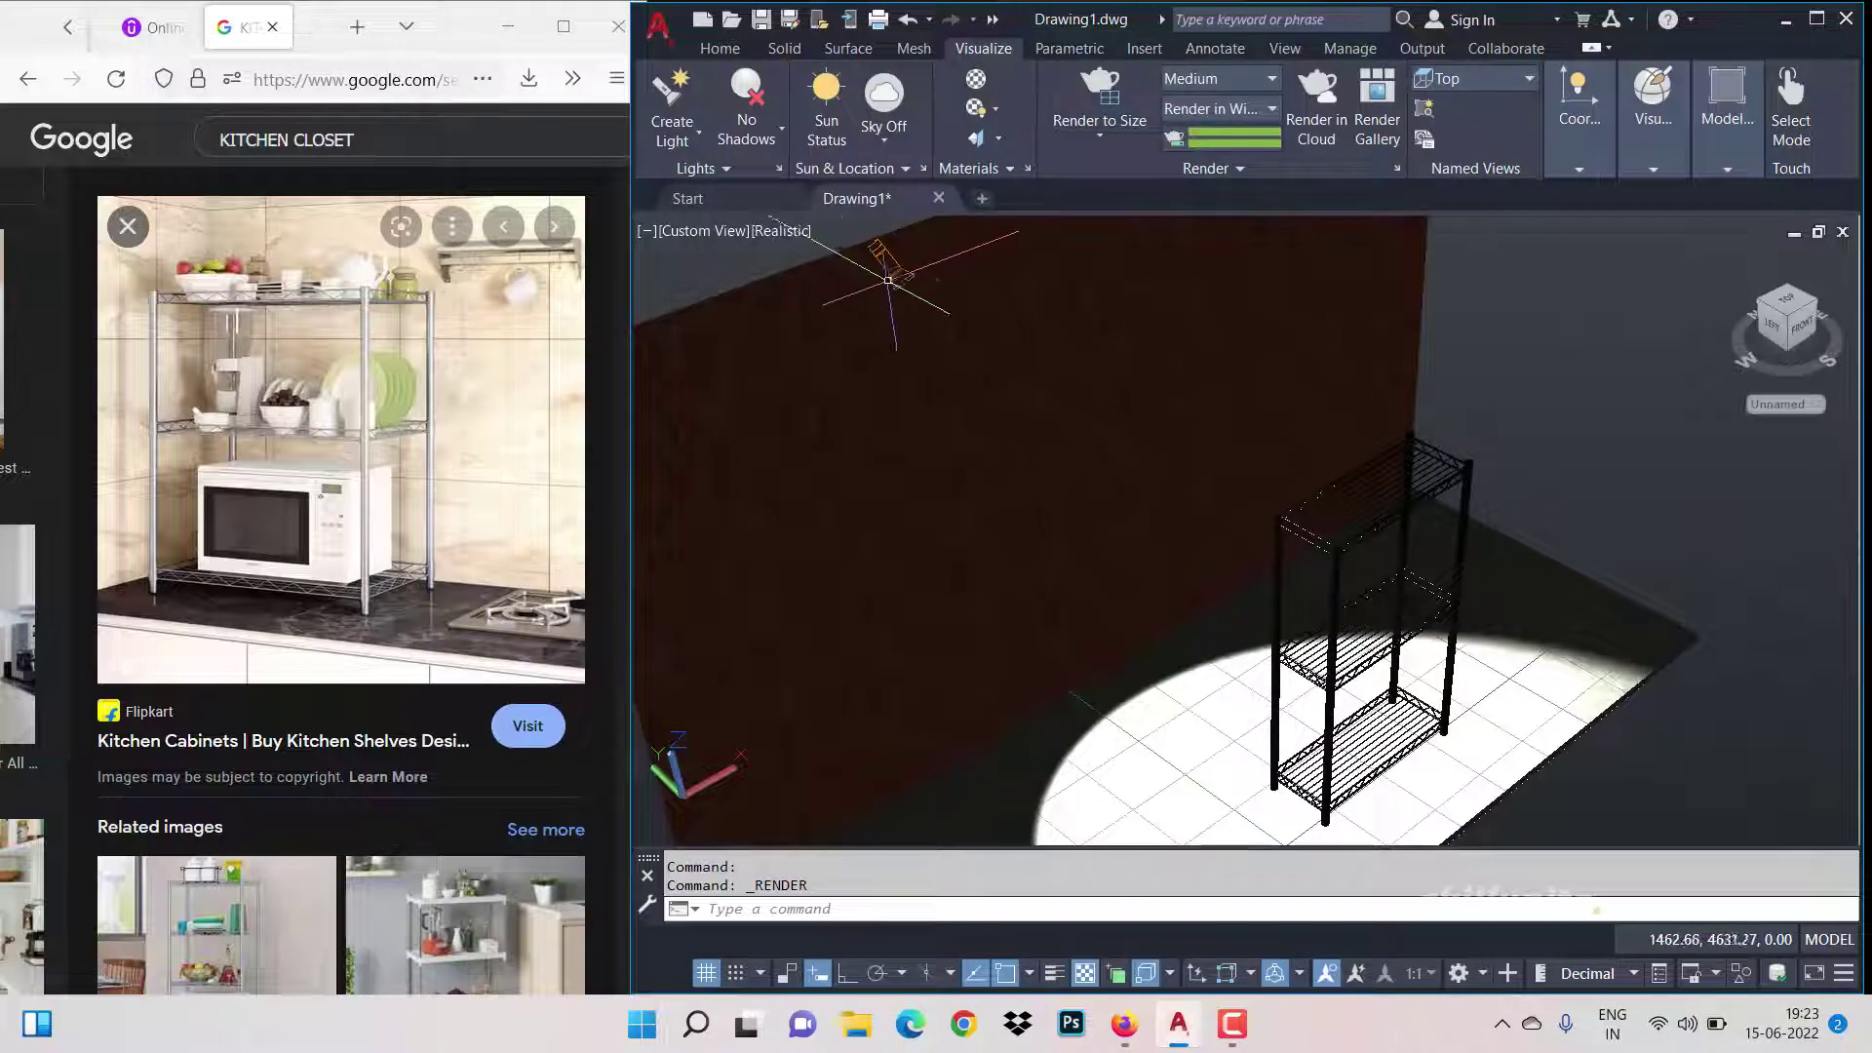
Step: Lower the spotlight's source to about the wall's mid-height and raise its target toward the middle of the rack
left_click(1049, 378)
left_click(1049, 379)
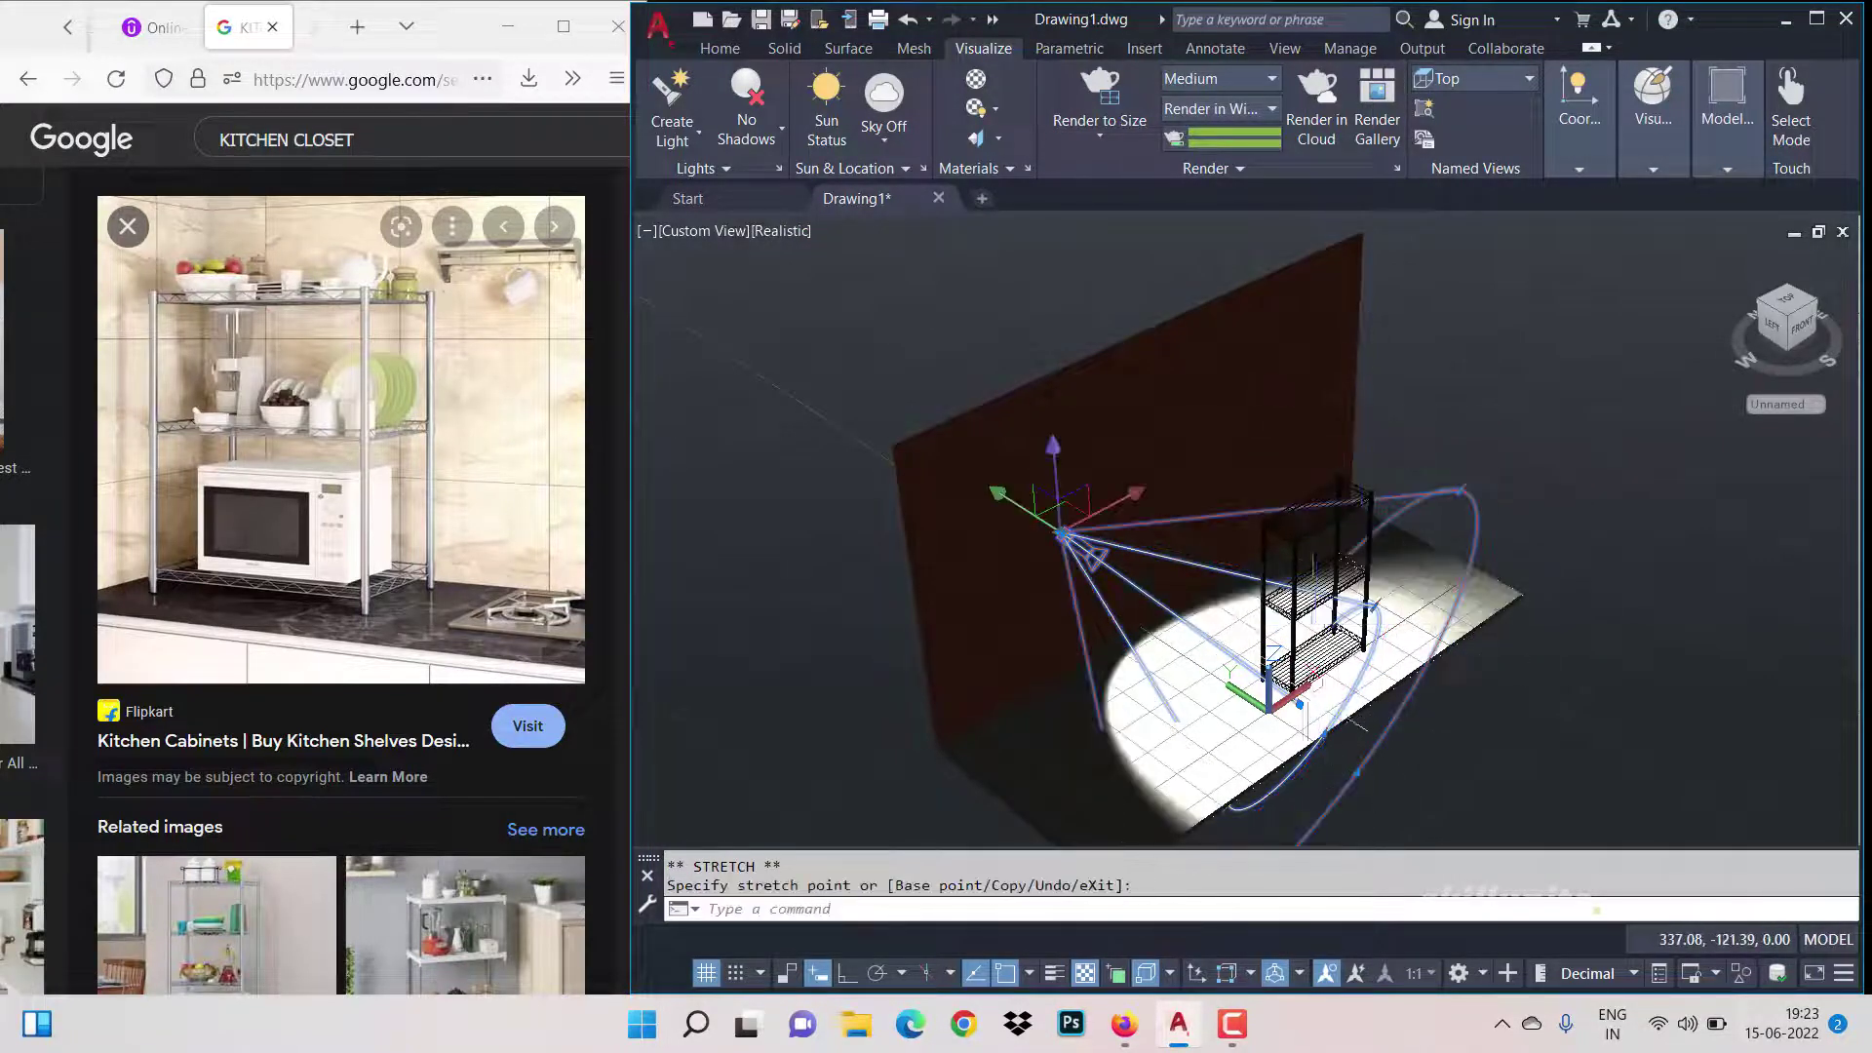
left_click(1063, 534)
left_click(1300, 703)
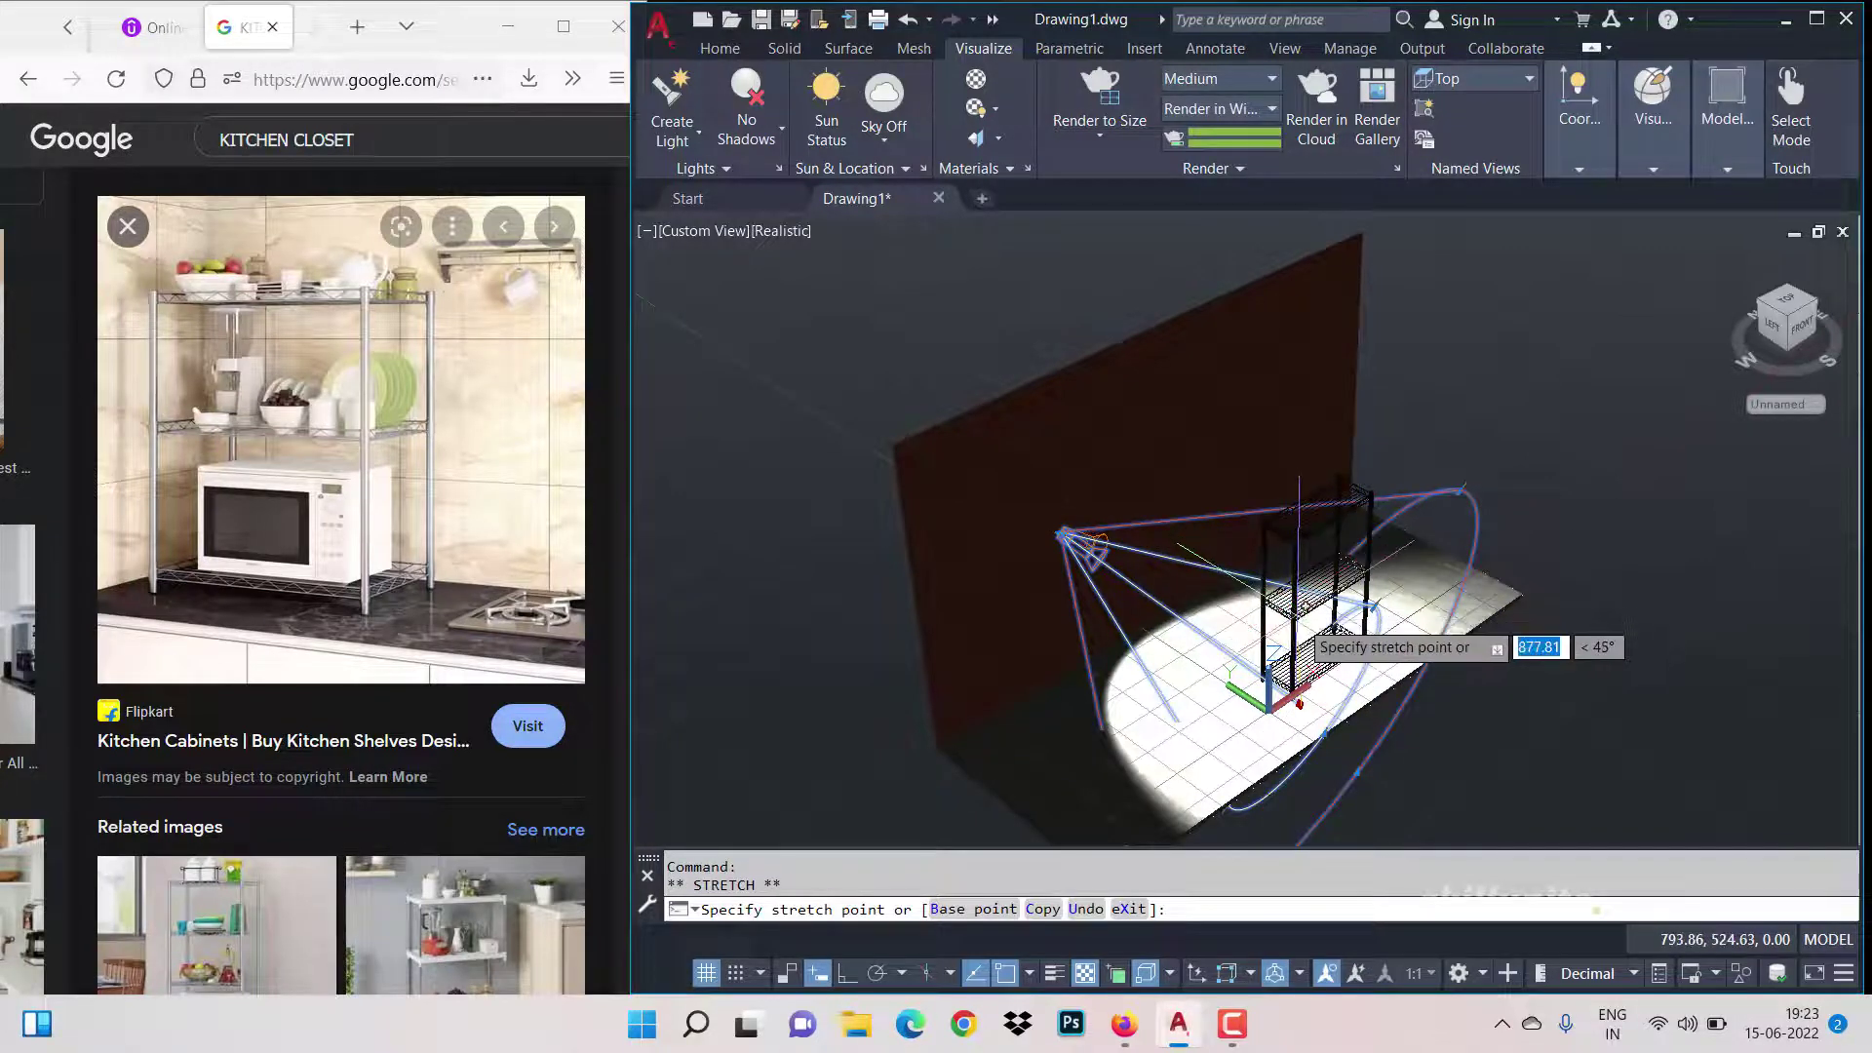
left_click(1299, 610)
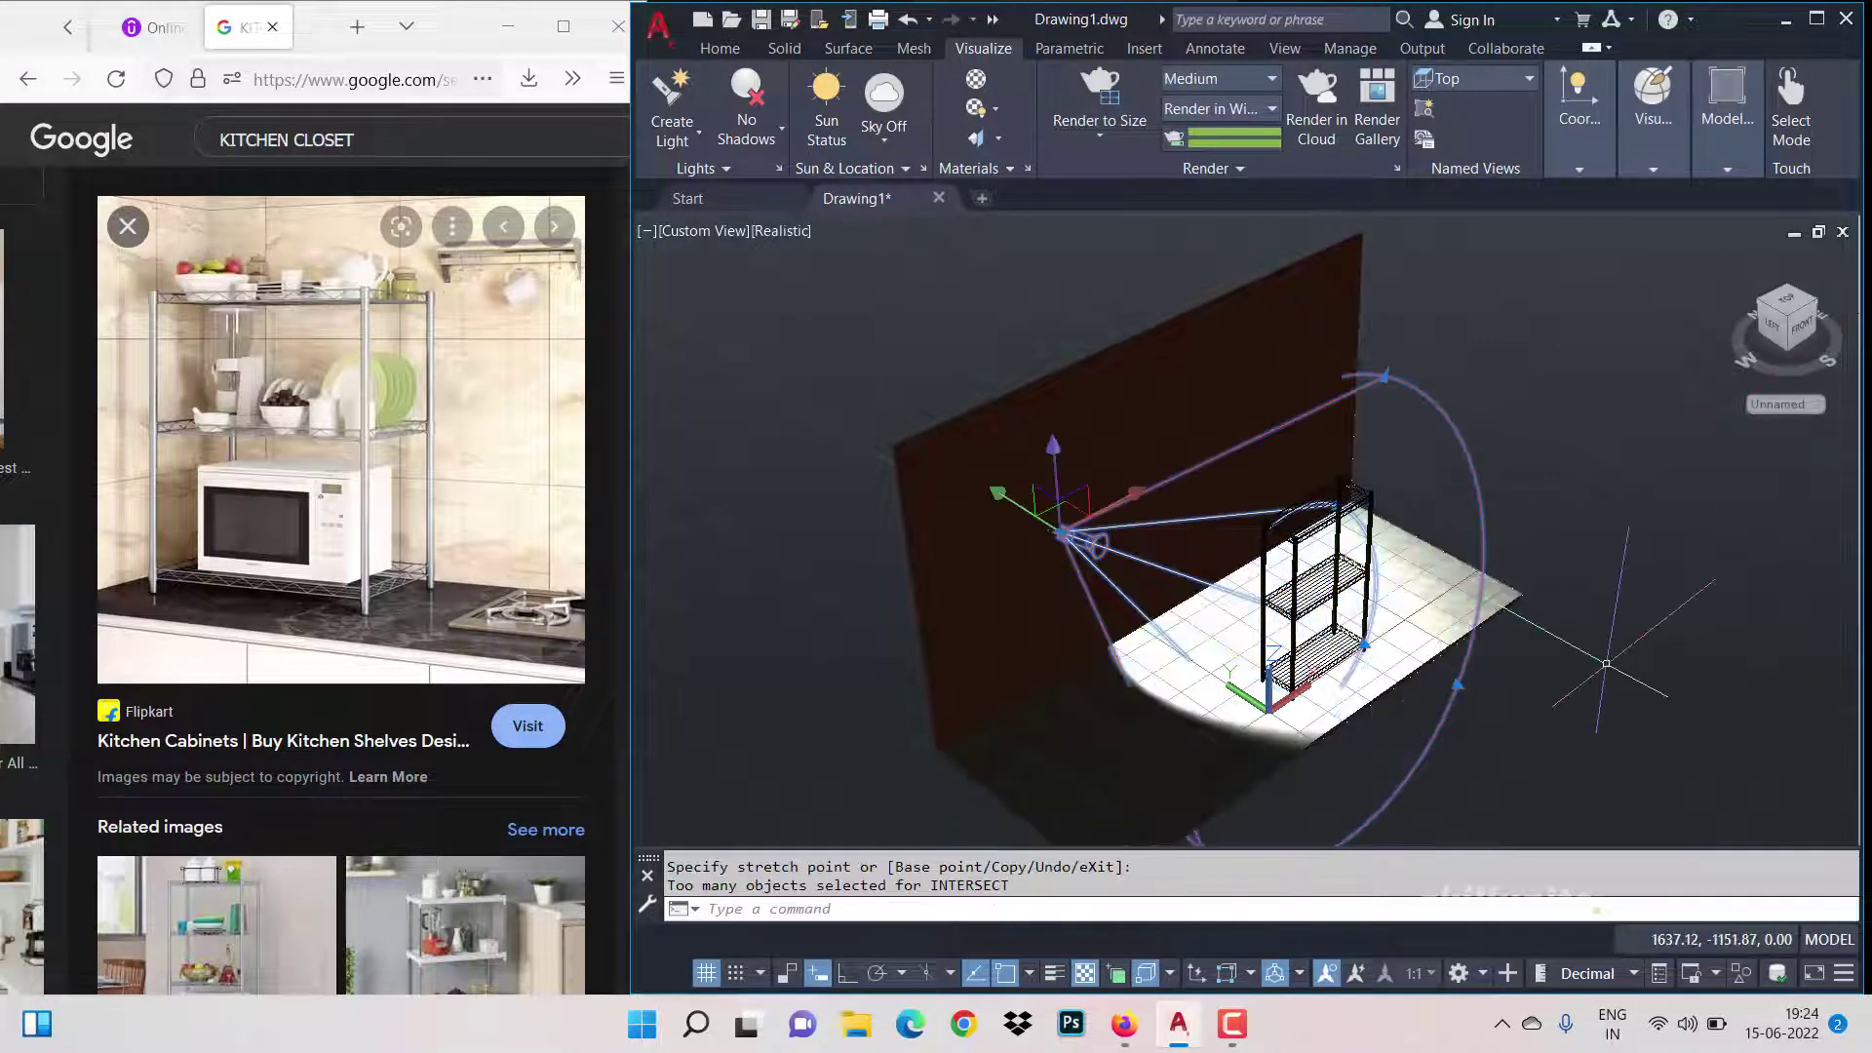
key("Escape")
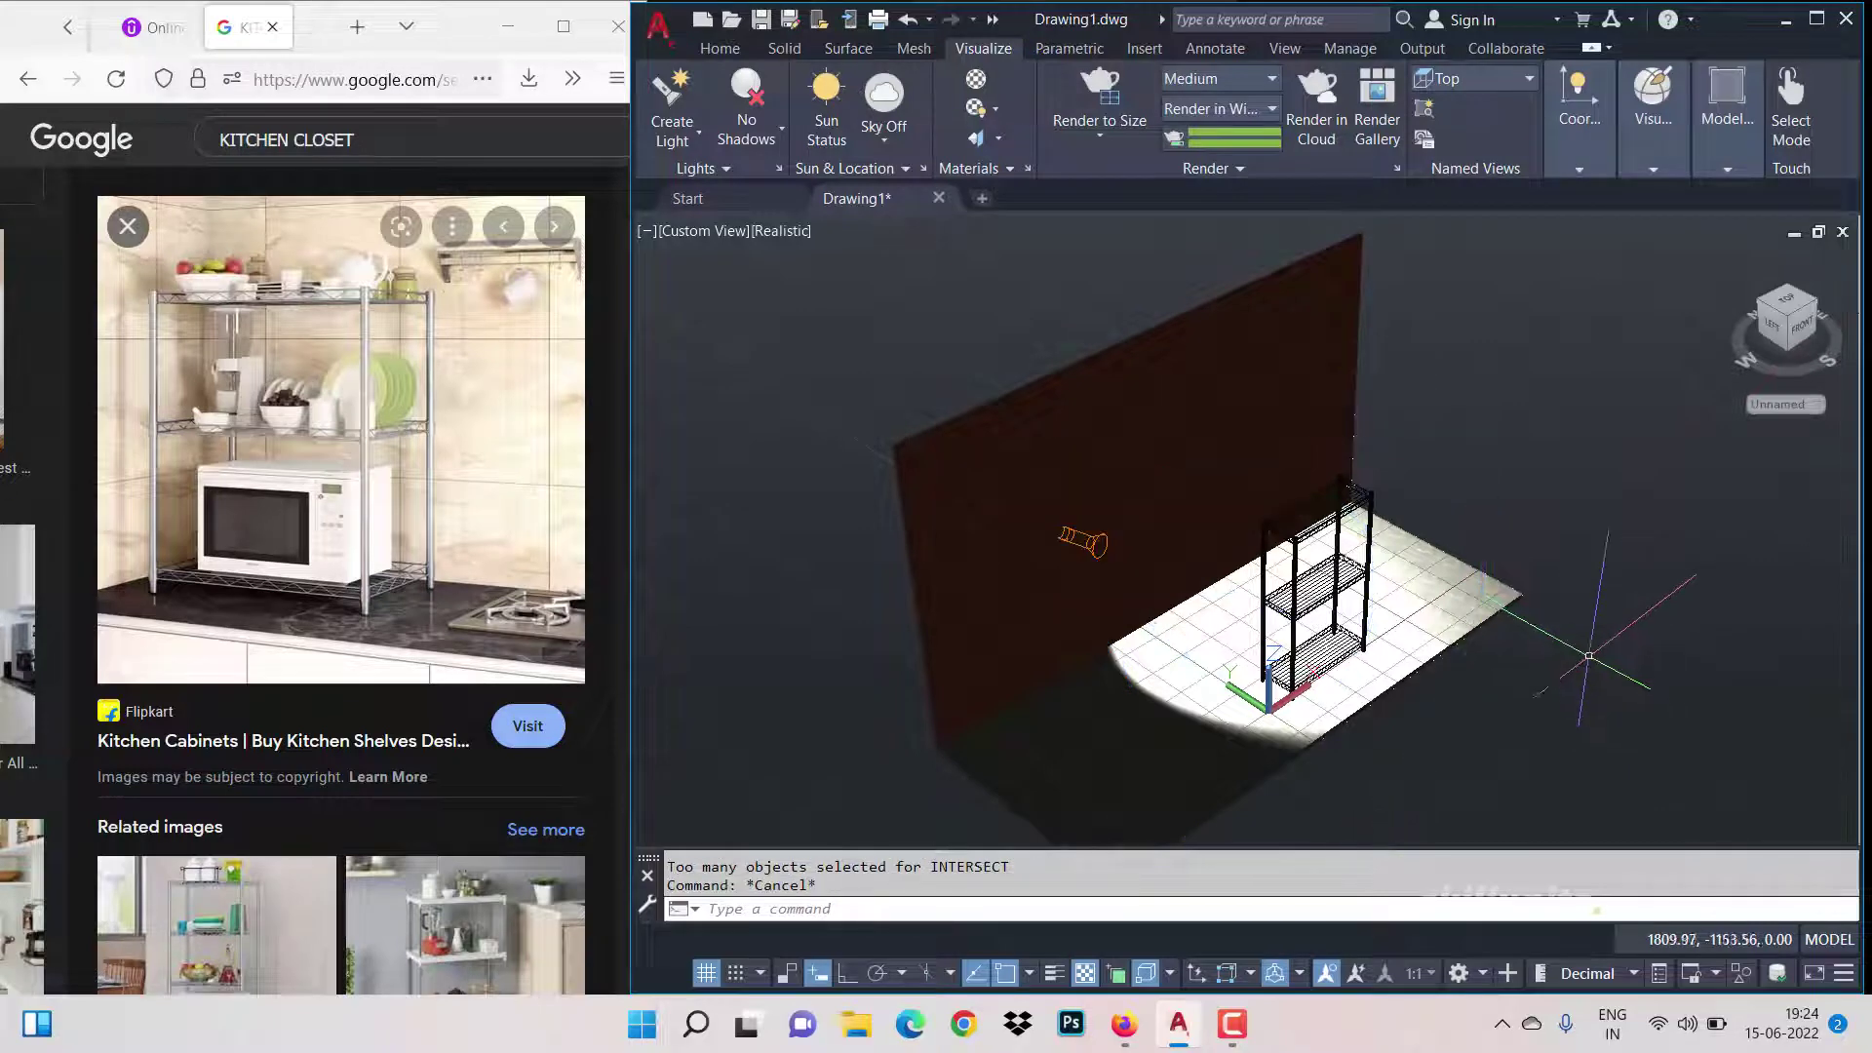
Step: Test-render the re-aimed spotlight without the Medium Images Library and close the render early
left_click(1100, 97)
left_click(929, 584)
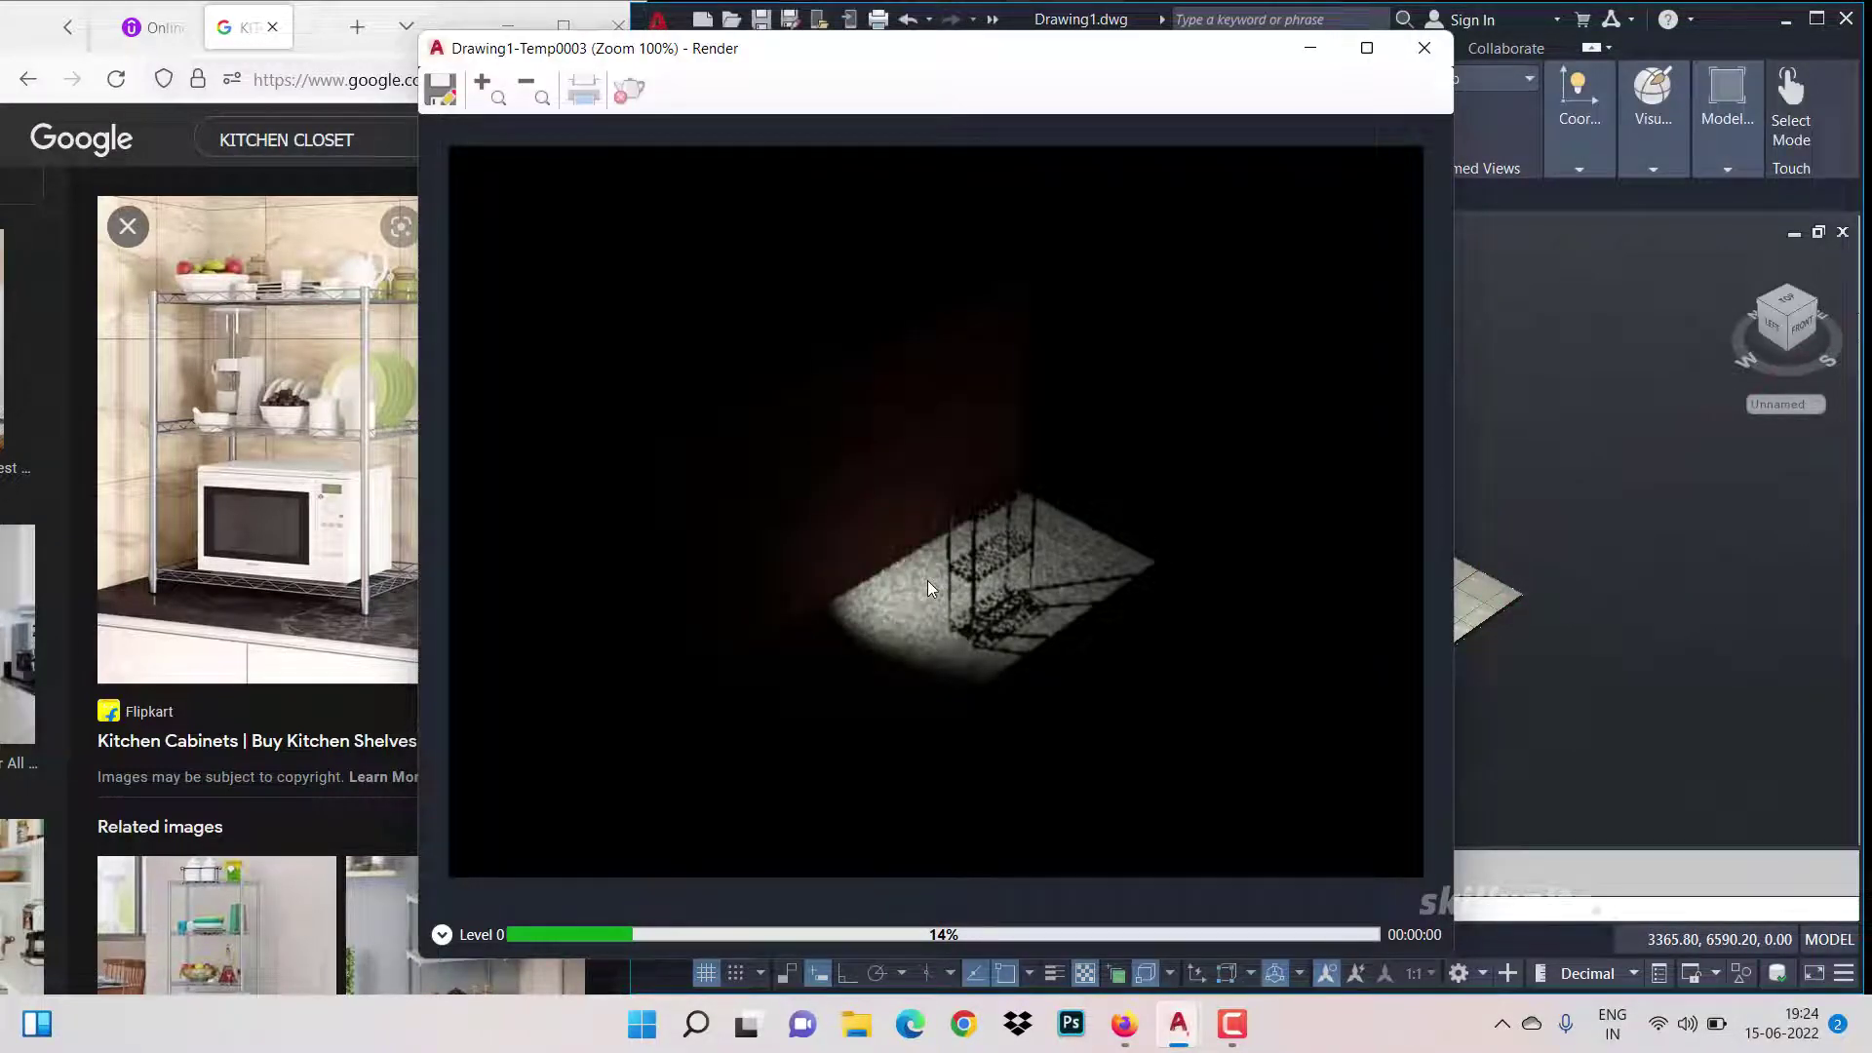
left_click(1425, 48)
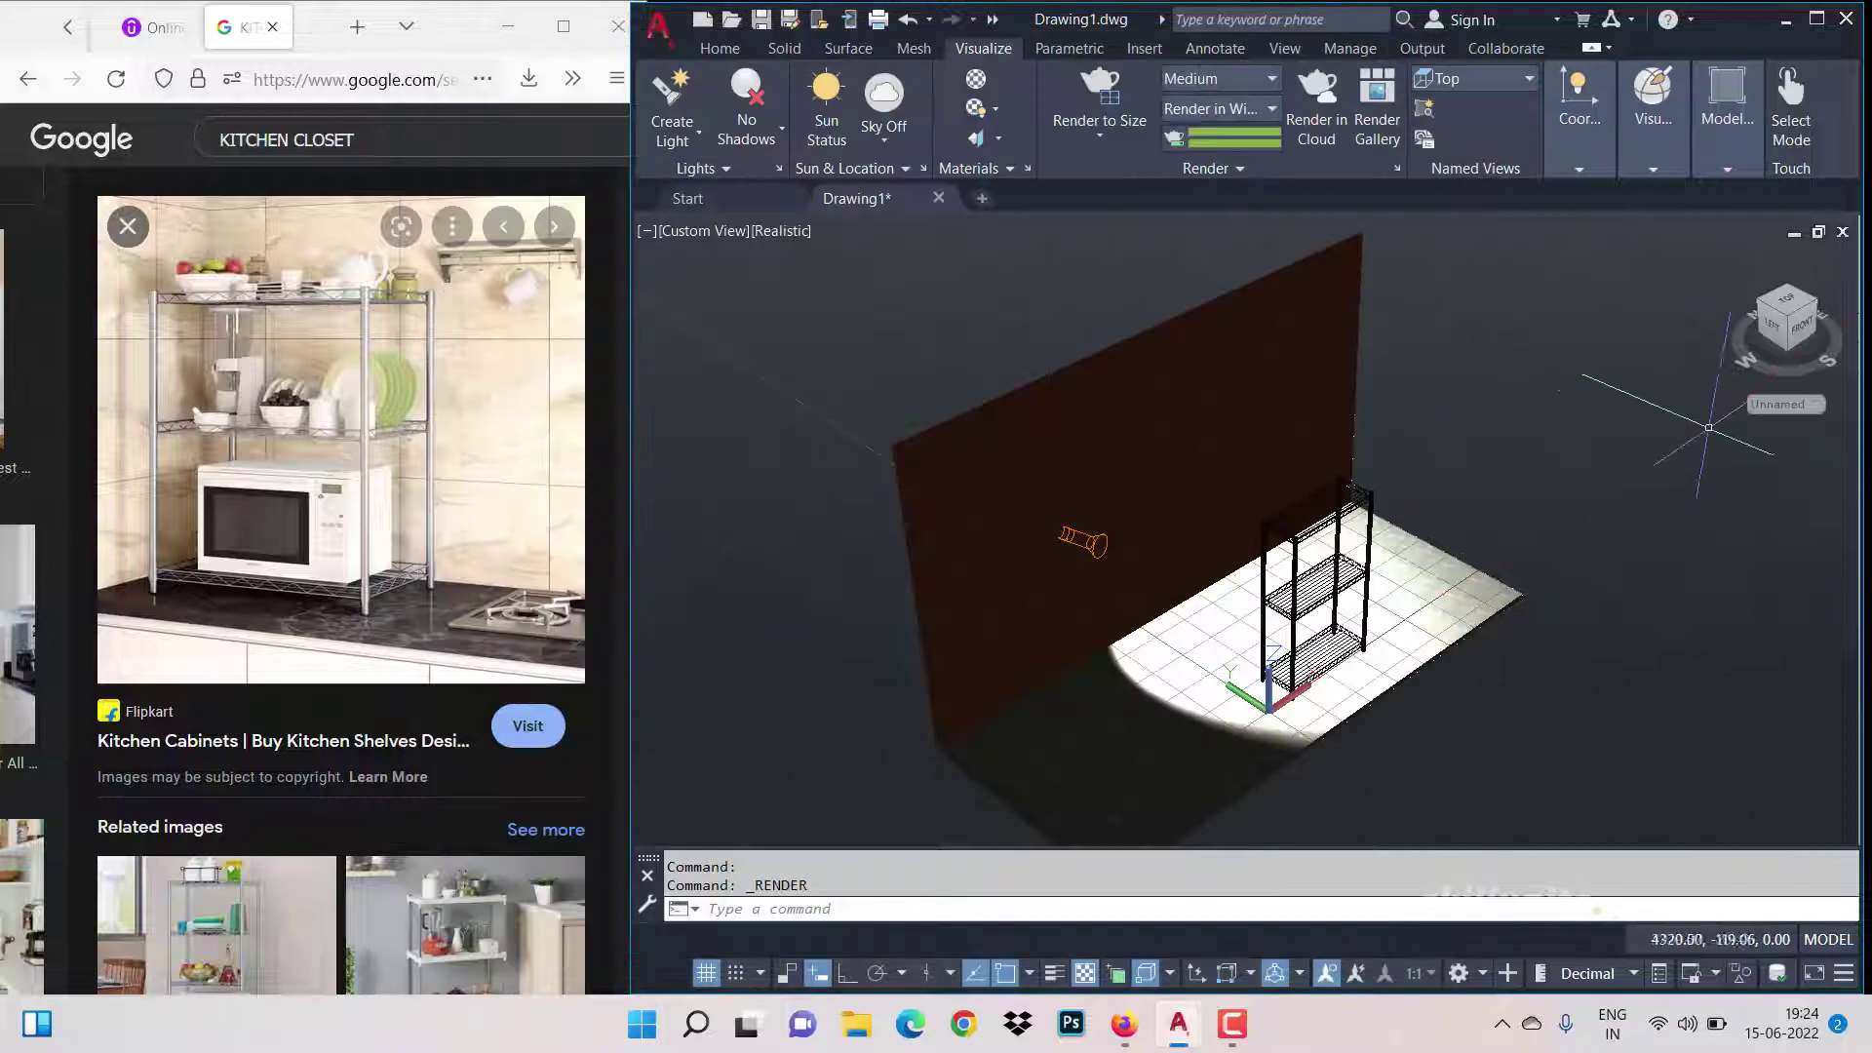
Step: From the top view, relocate the spotlight's source to the open side of the slab opposite the wall, slightly east of the rack
left_click(1787, 303)
left_click(1168, 446)
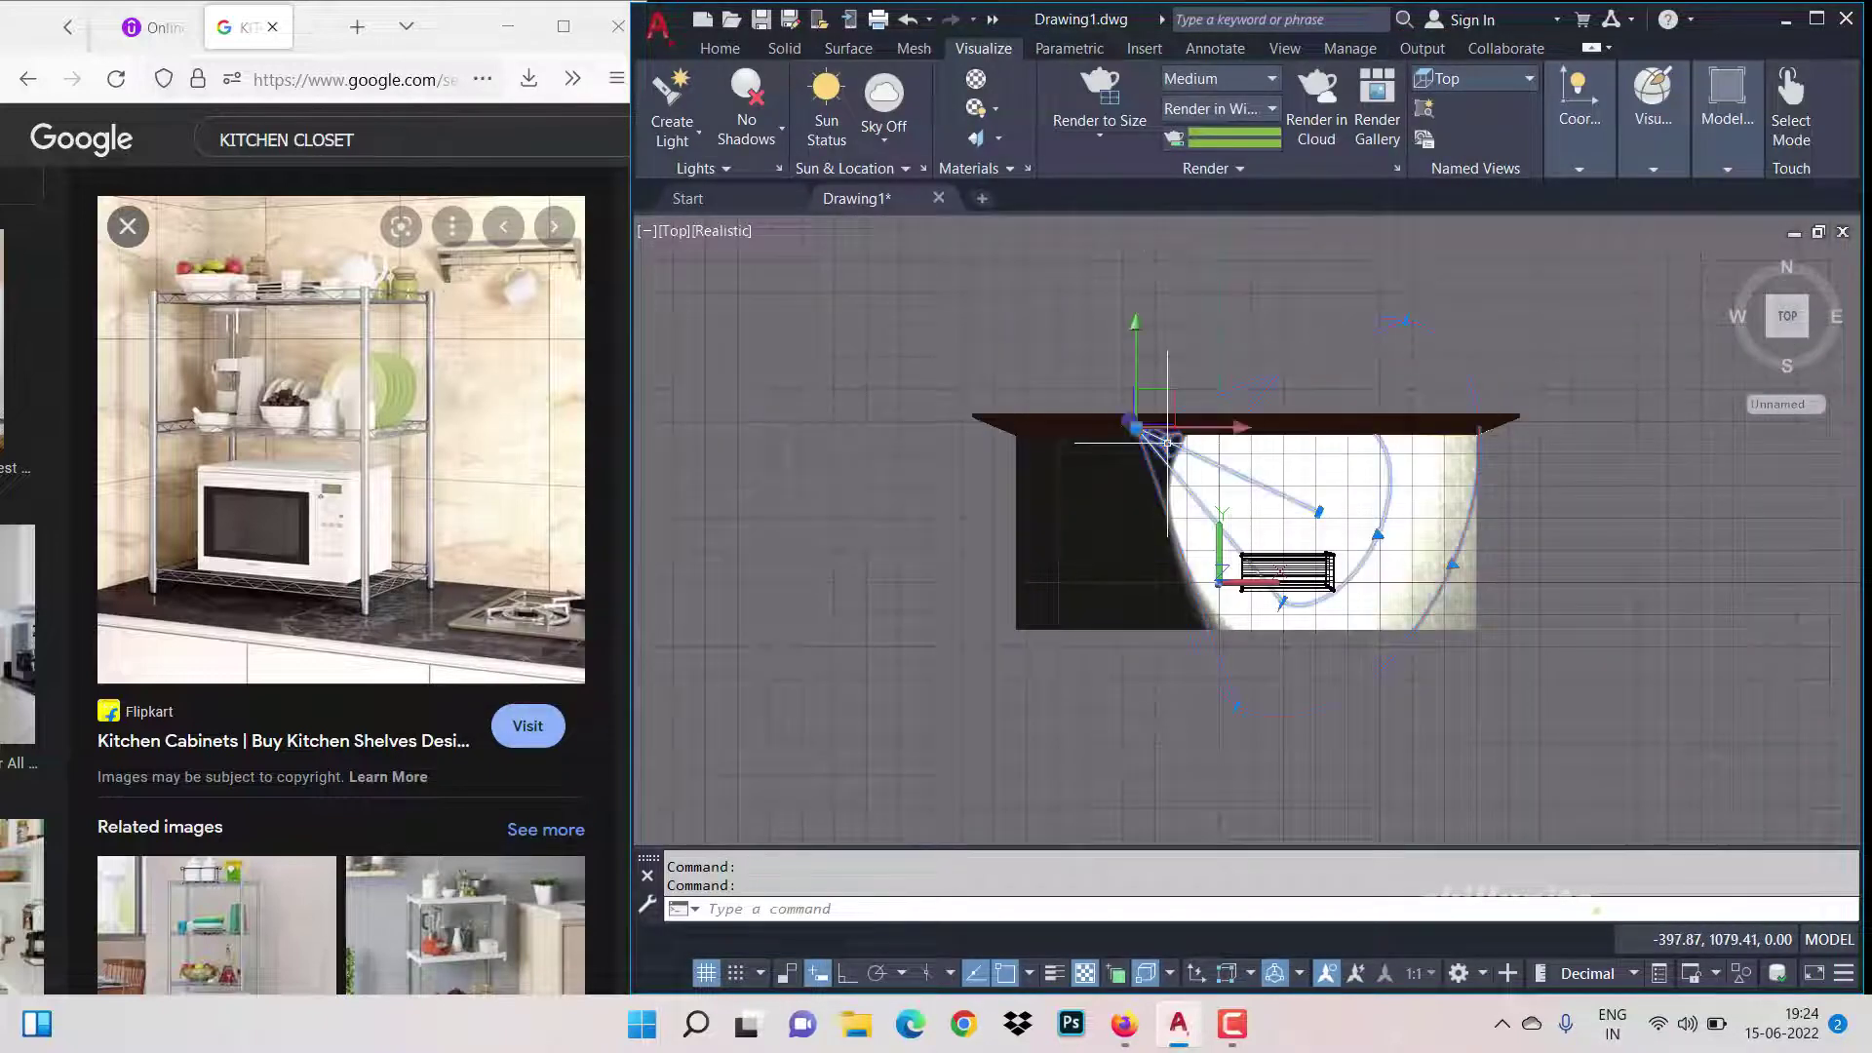
left_click(1134, 426)
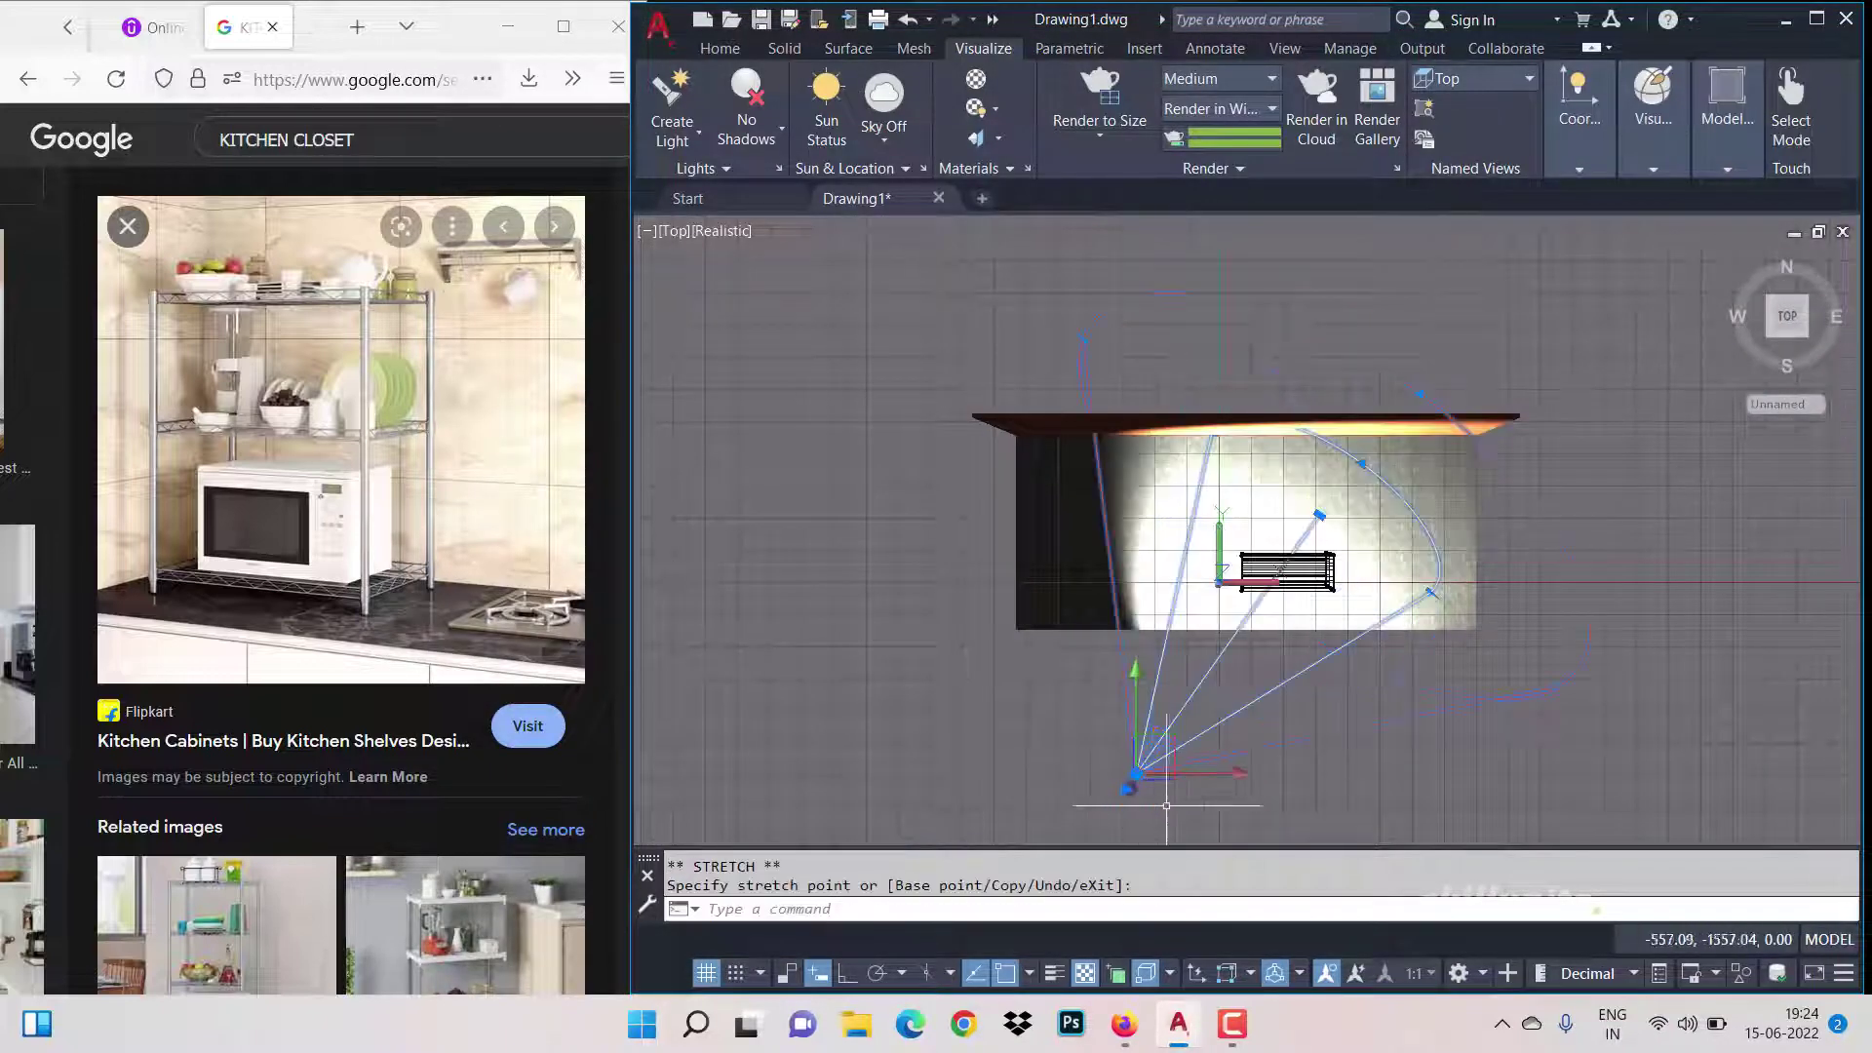
left_click(1368, 775)
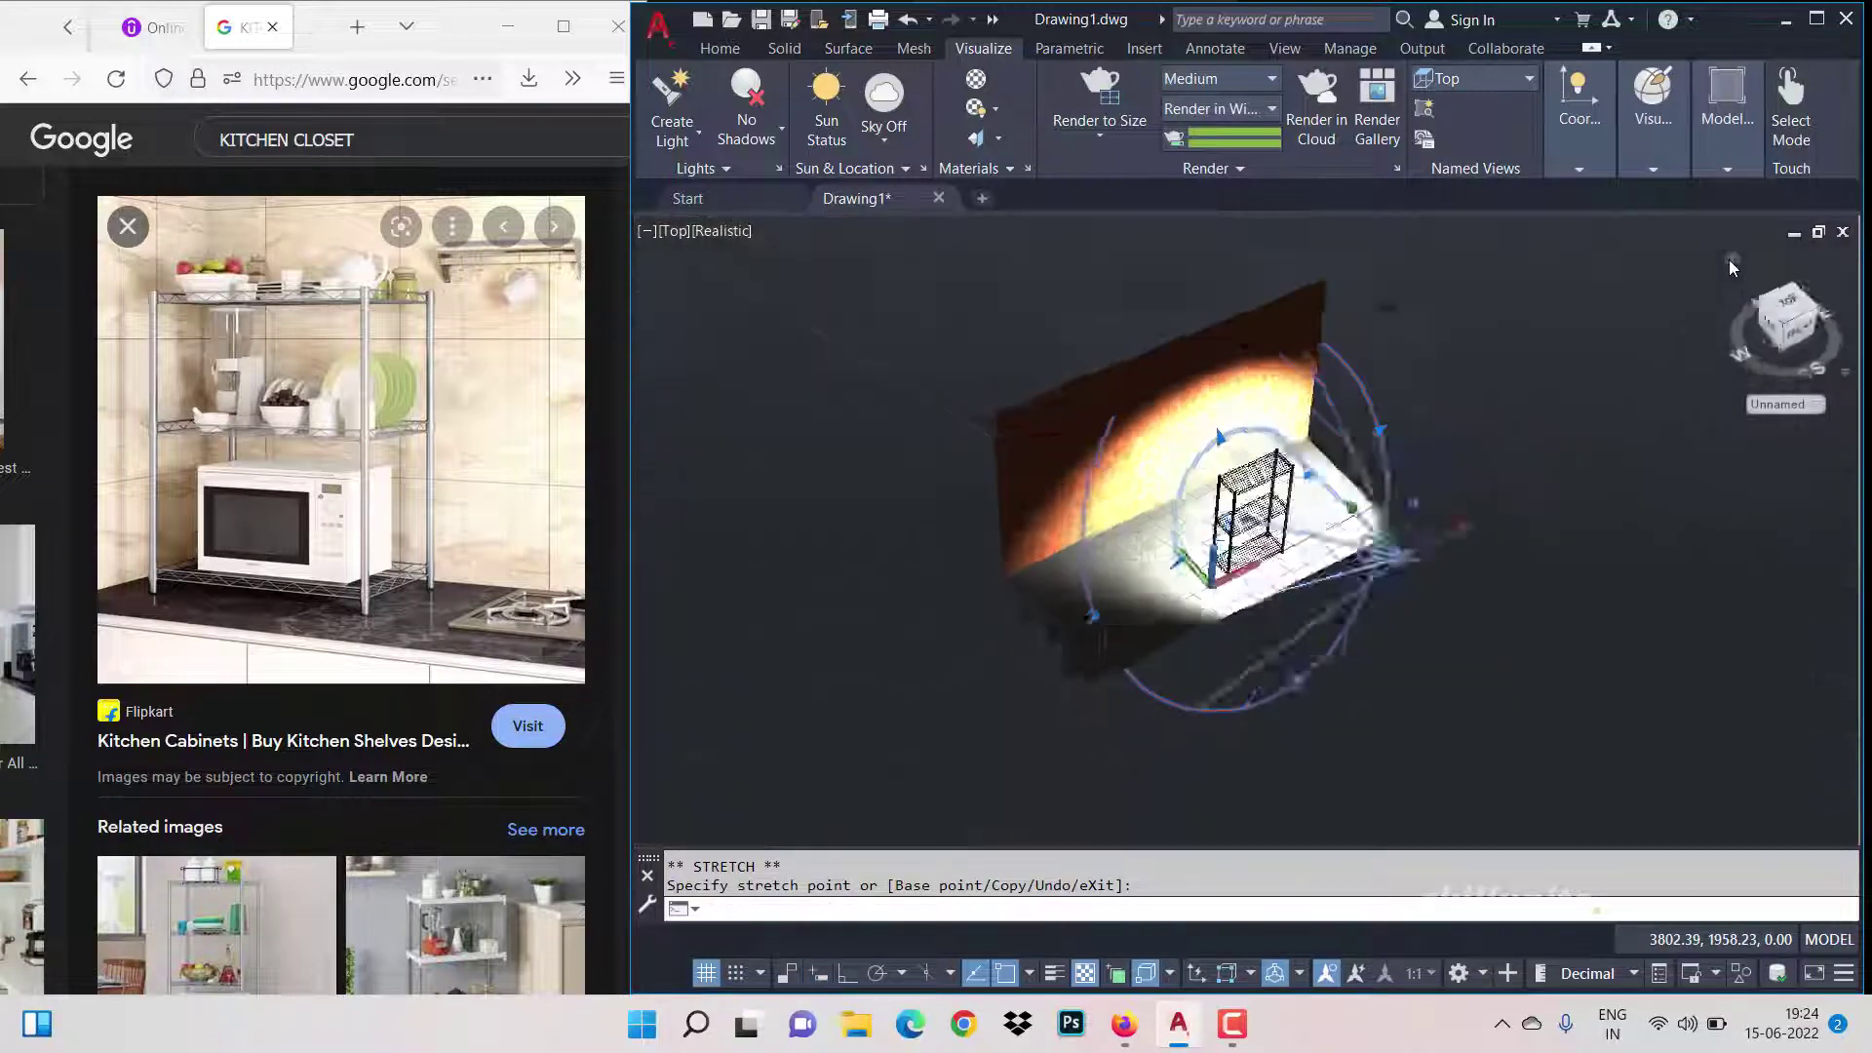
left_click(1729, 259)
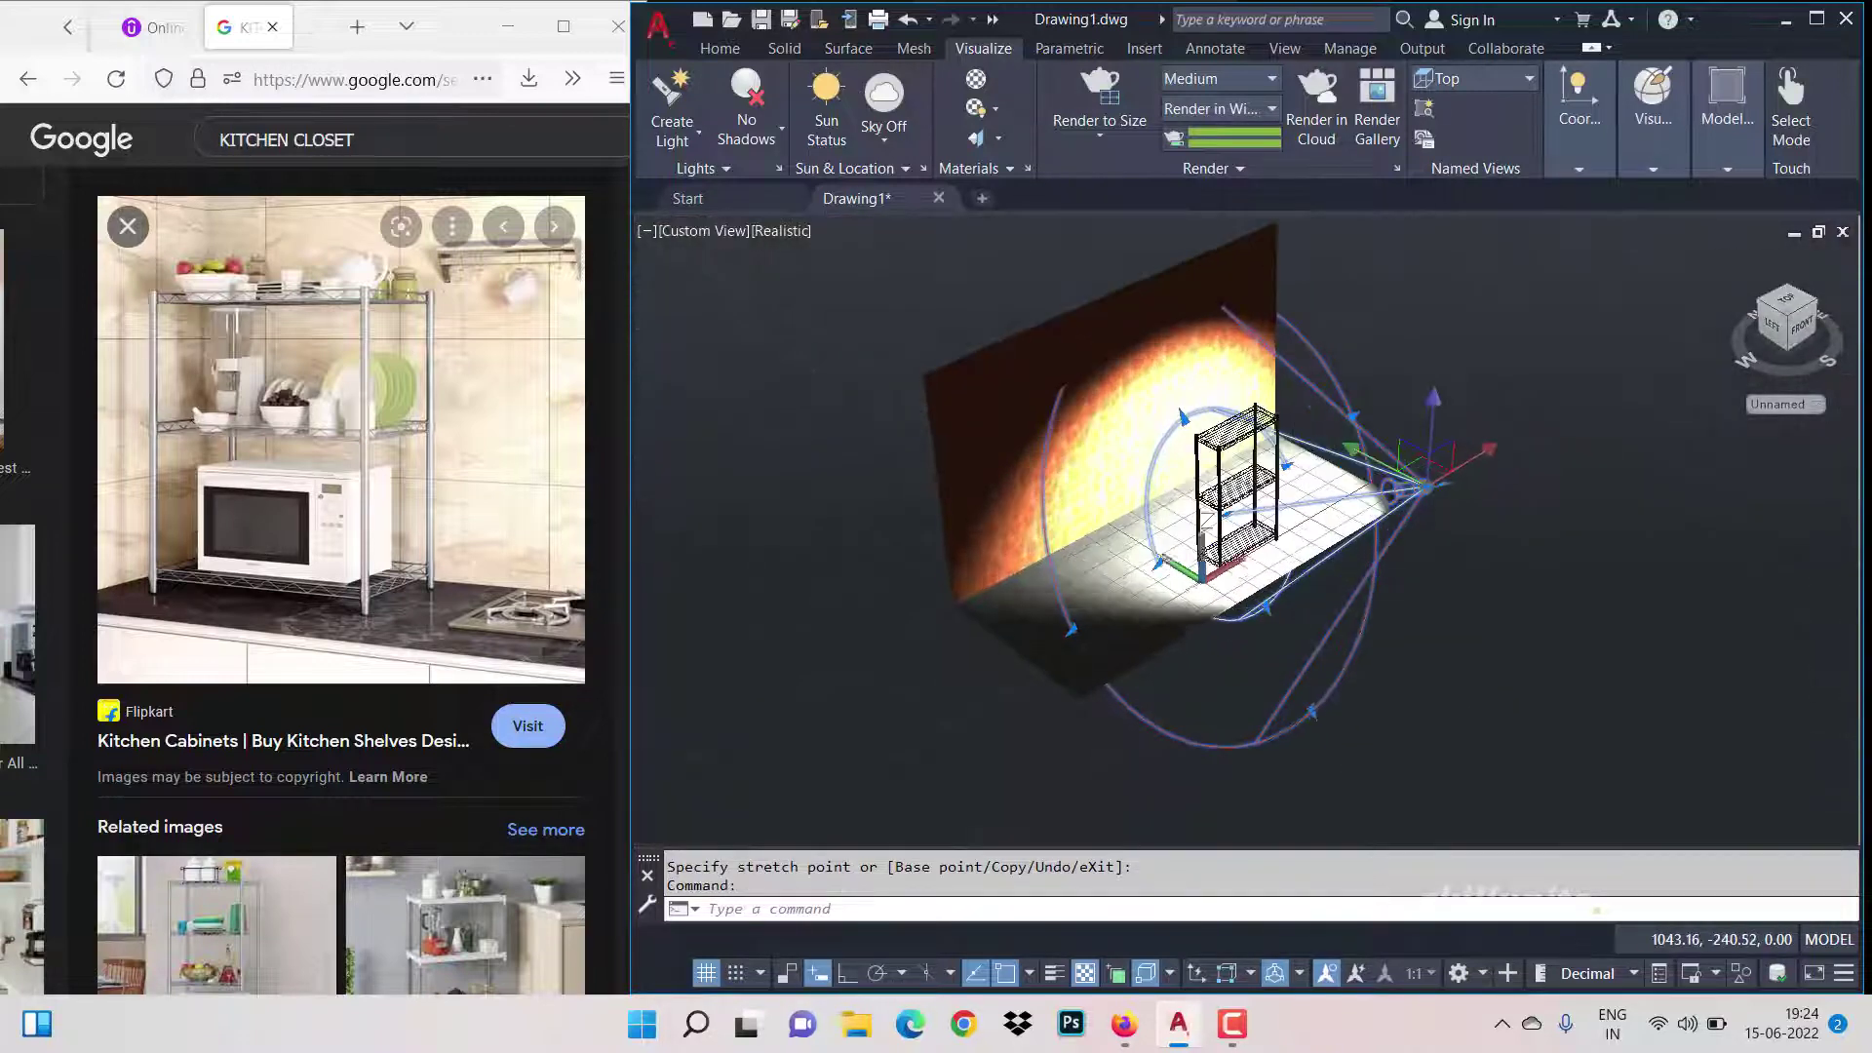
Step: Frame the rack against the lit wall, render at Medium quality without the Medium Images Library, then return to the drawing
scroll(1362, 347, "up", 2)
right_click(1701, 588)
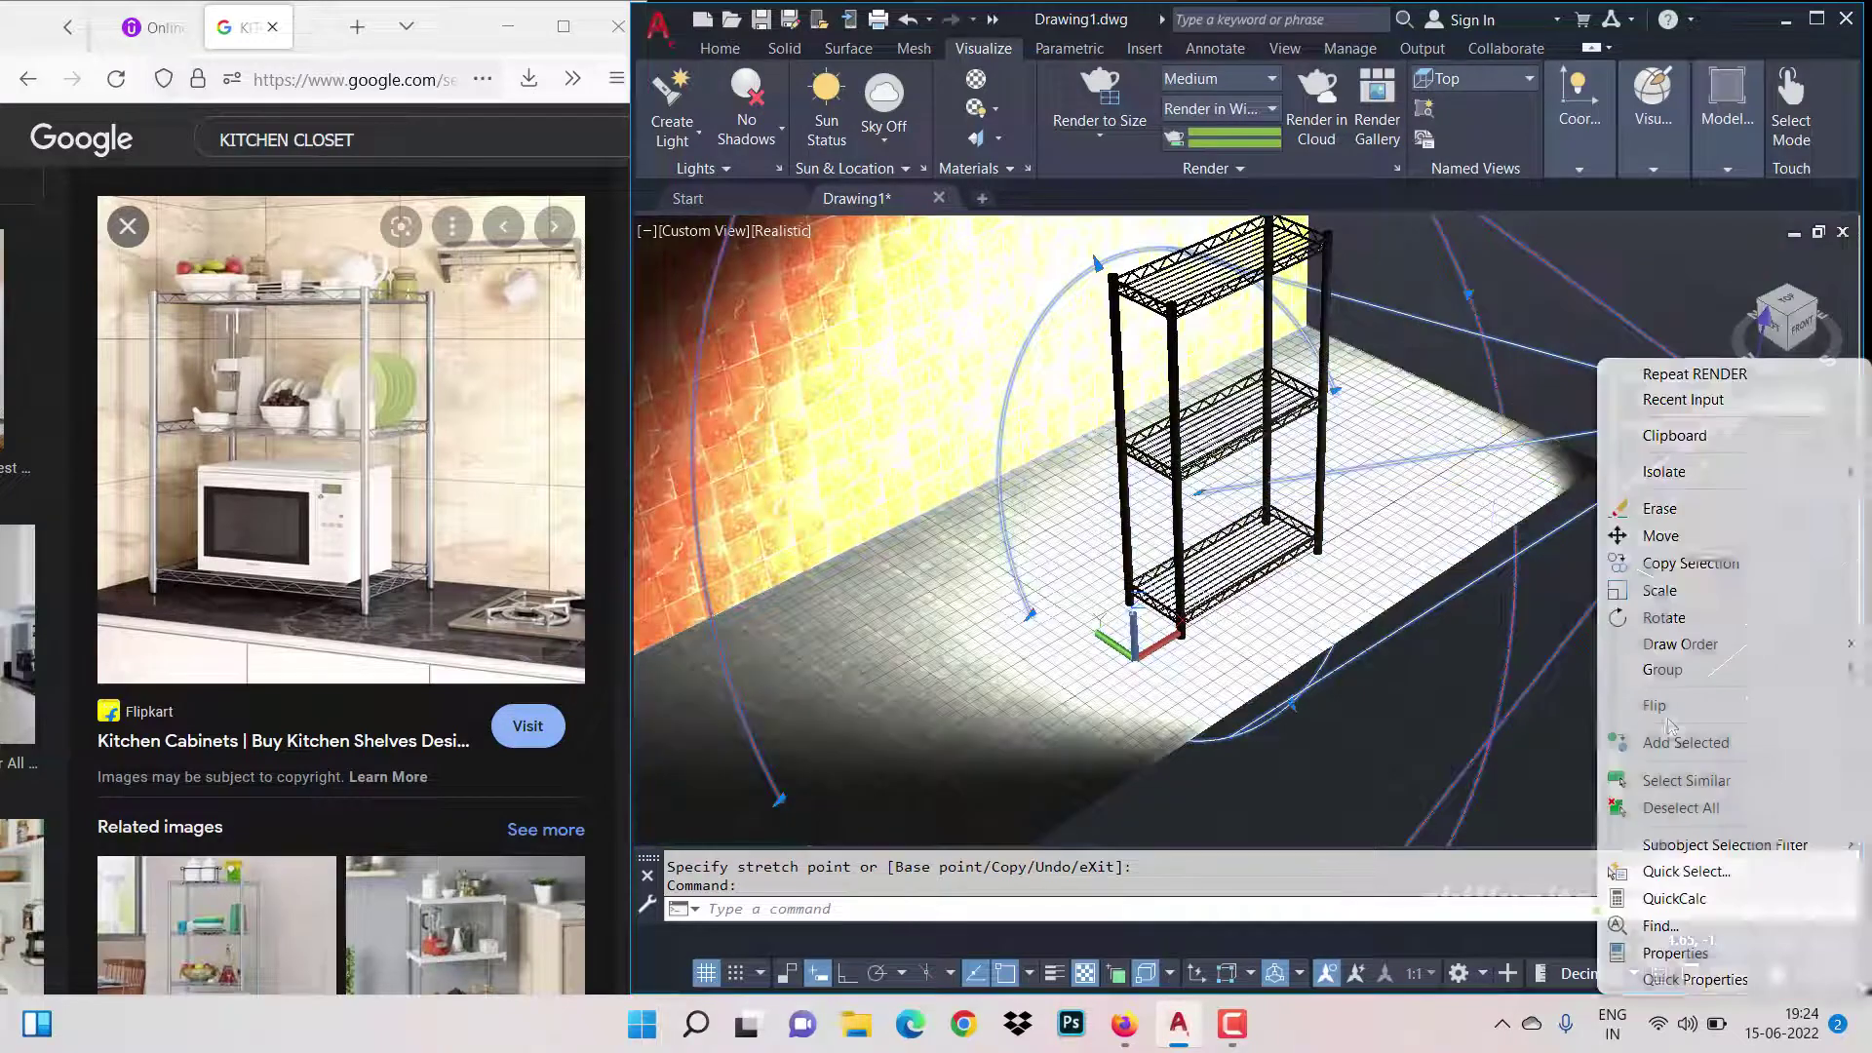
left_click(1568, 659)
key("Escape")
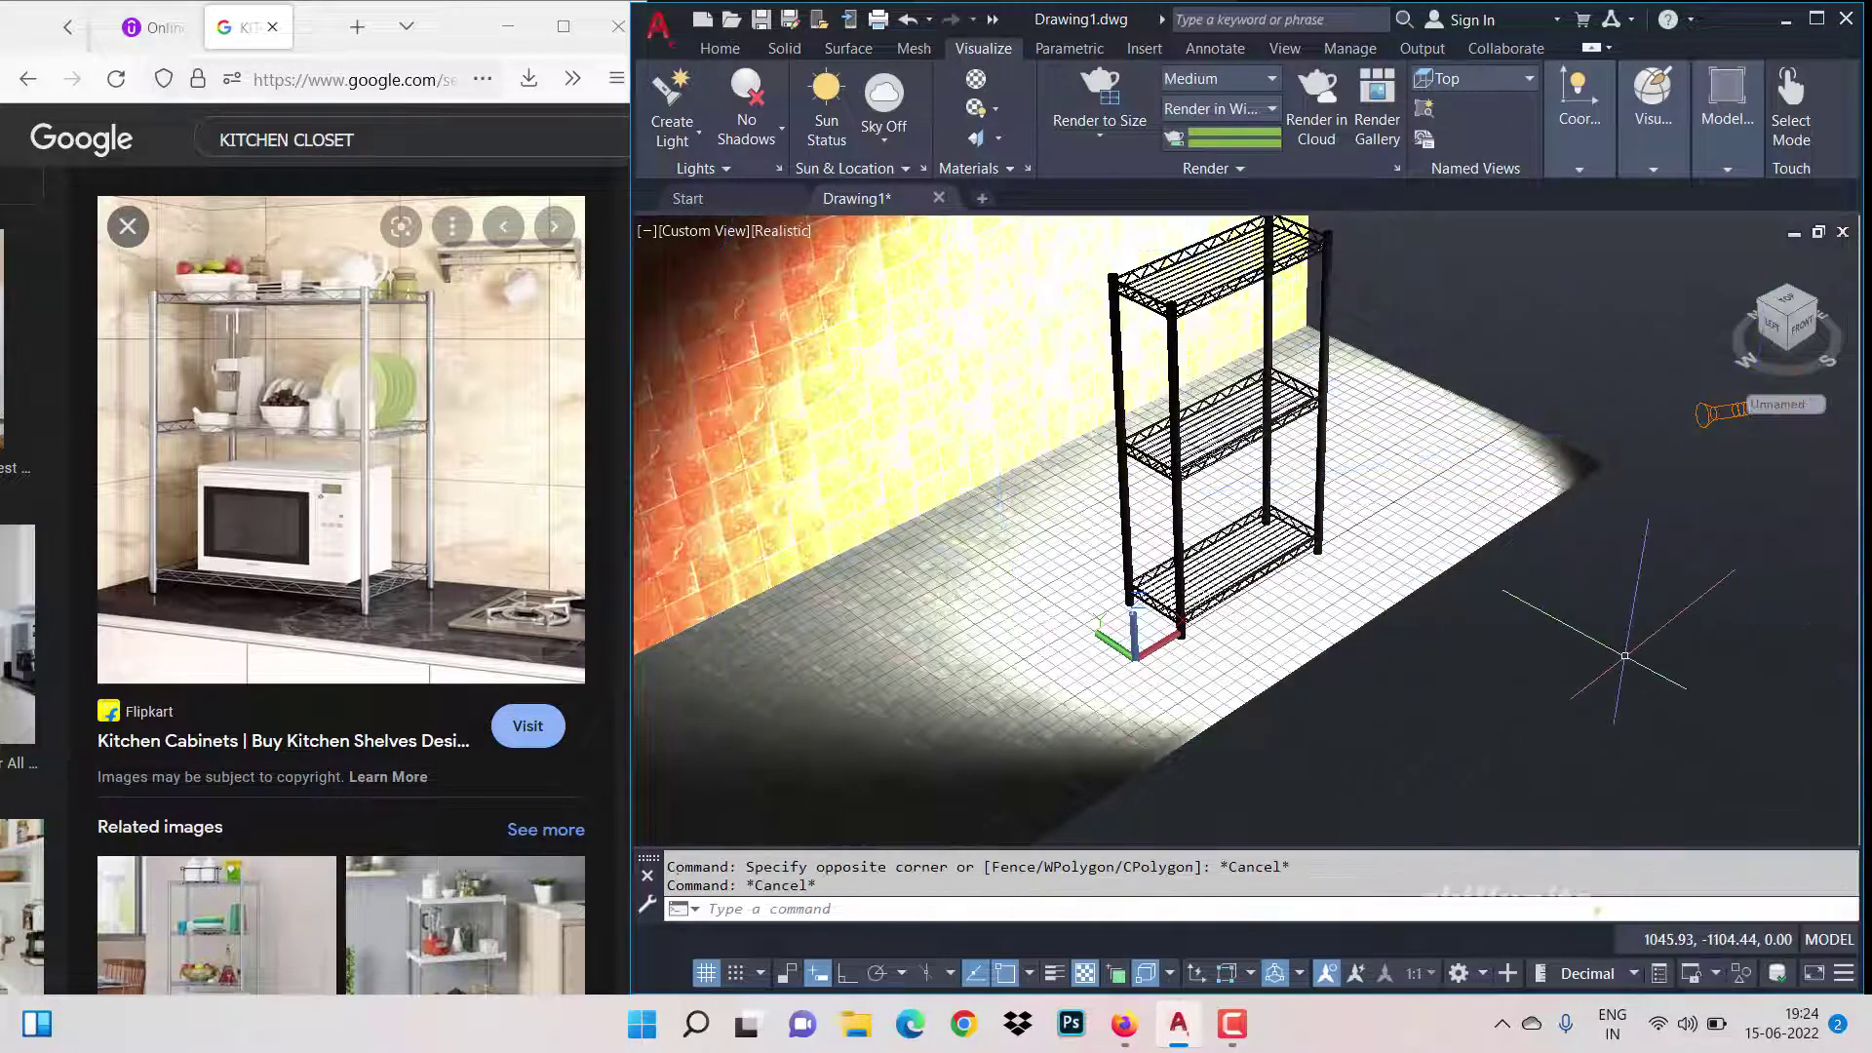
right_click(1558, 638)
left_click(1599, 396)
left_click_drag(1588, 435, 1782, 496)
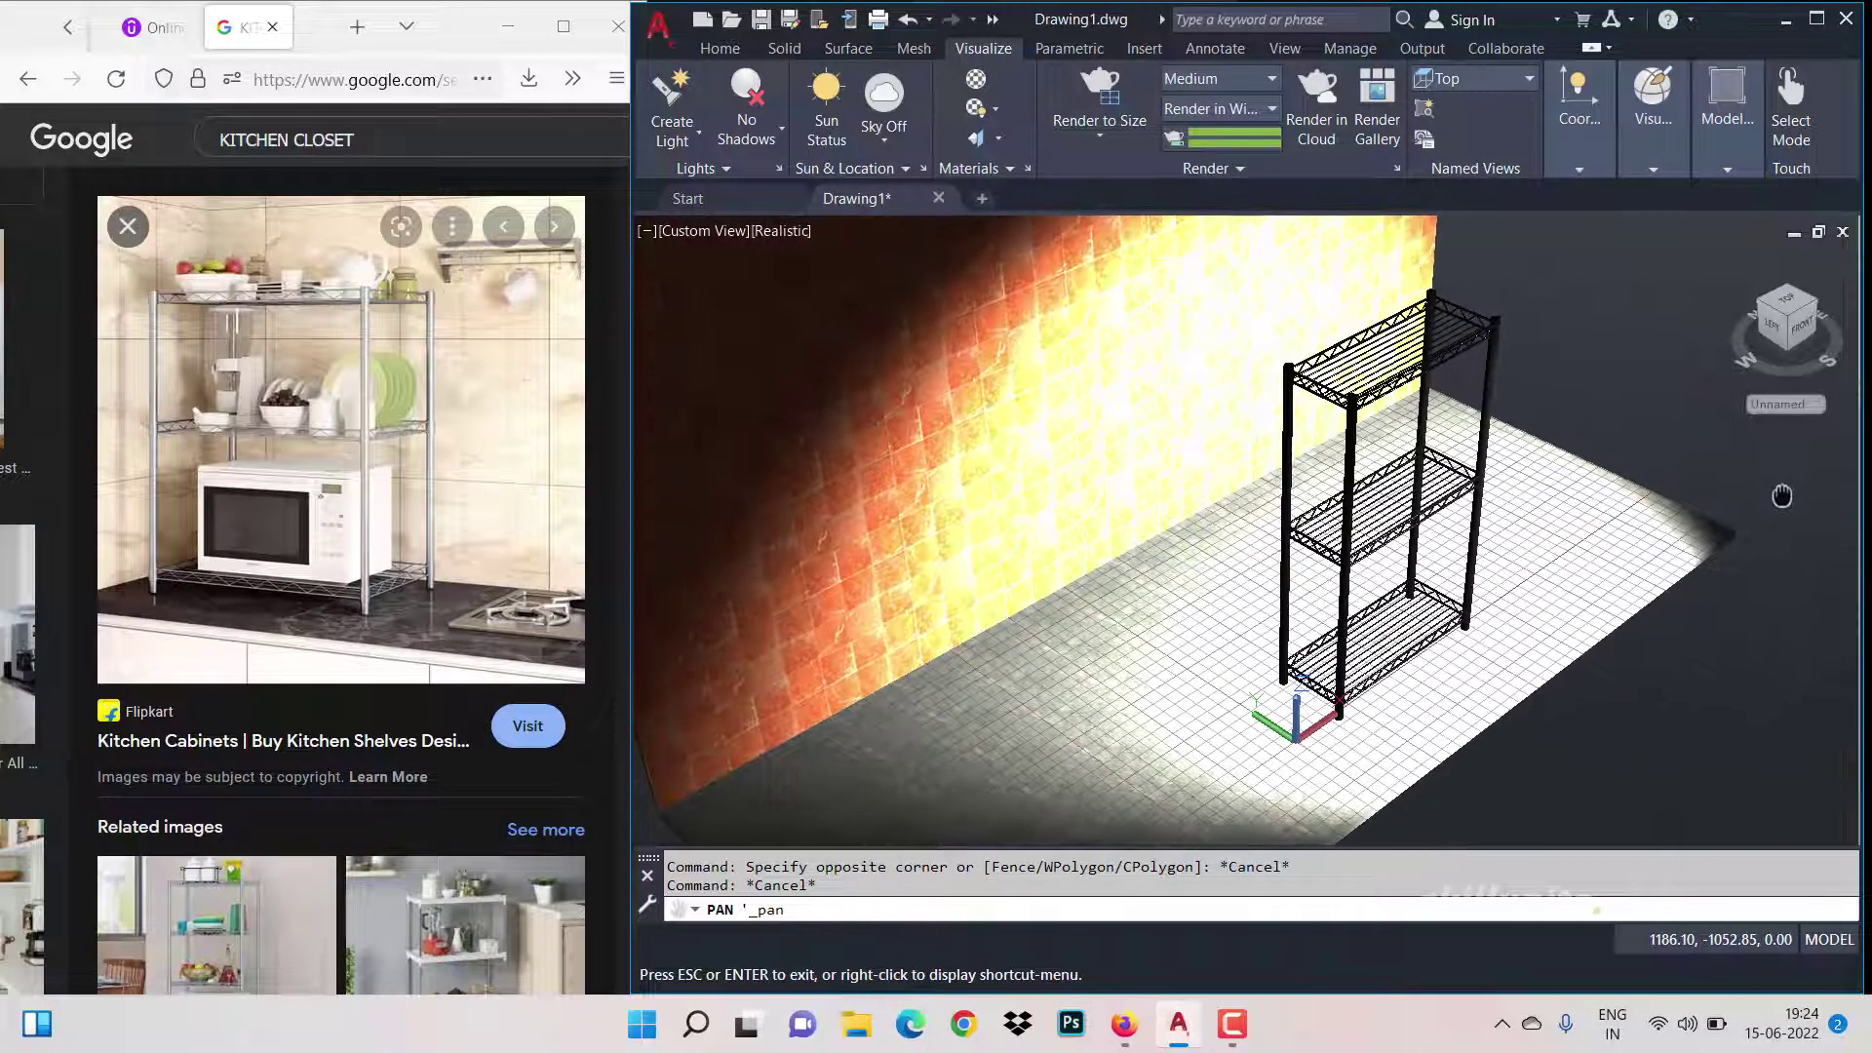
left_click(1153, 107)
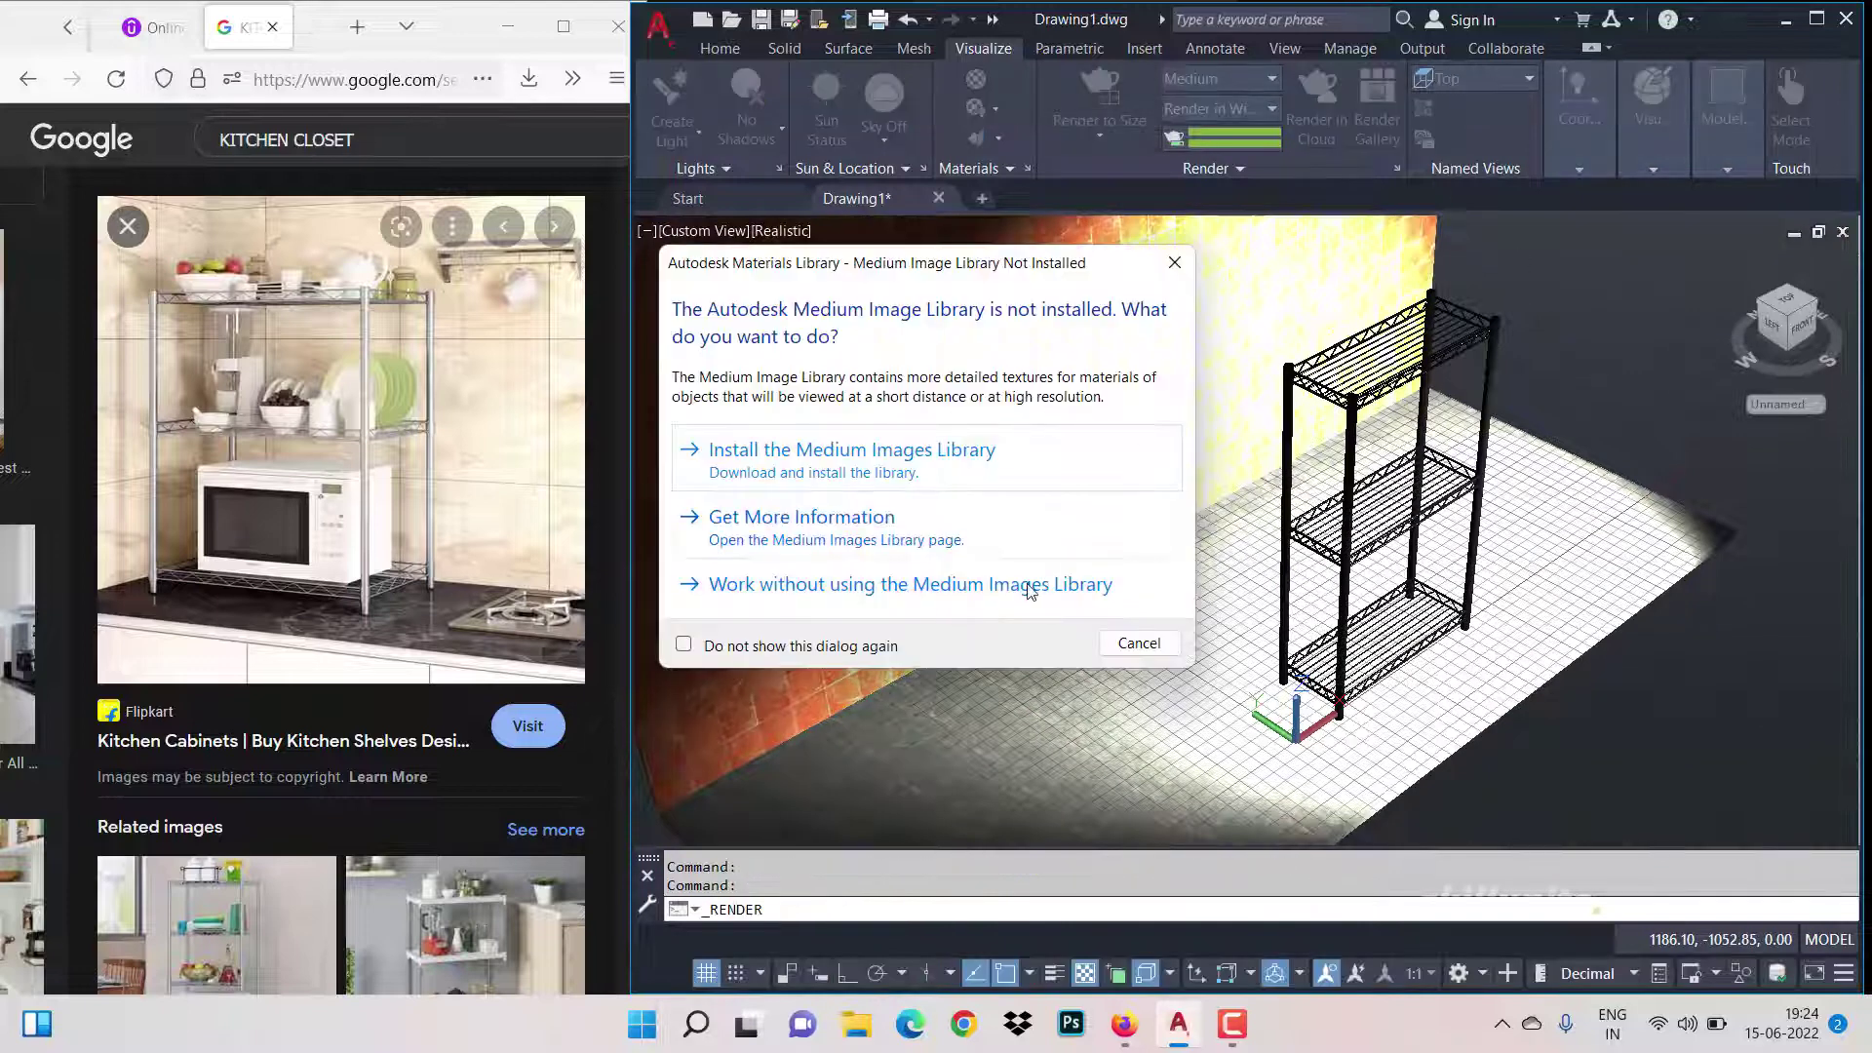
left_click(1029, 585)
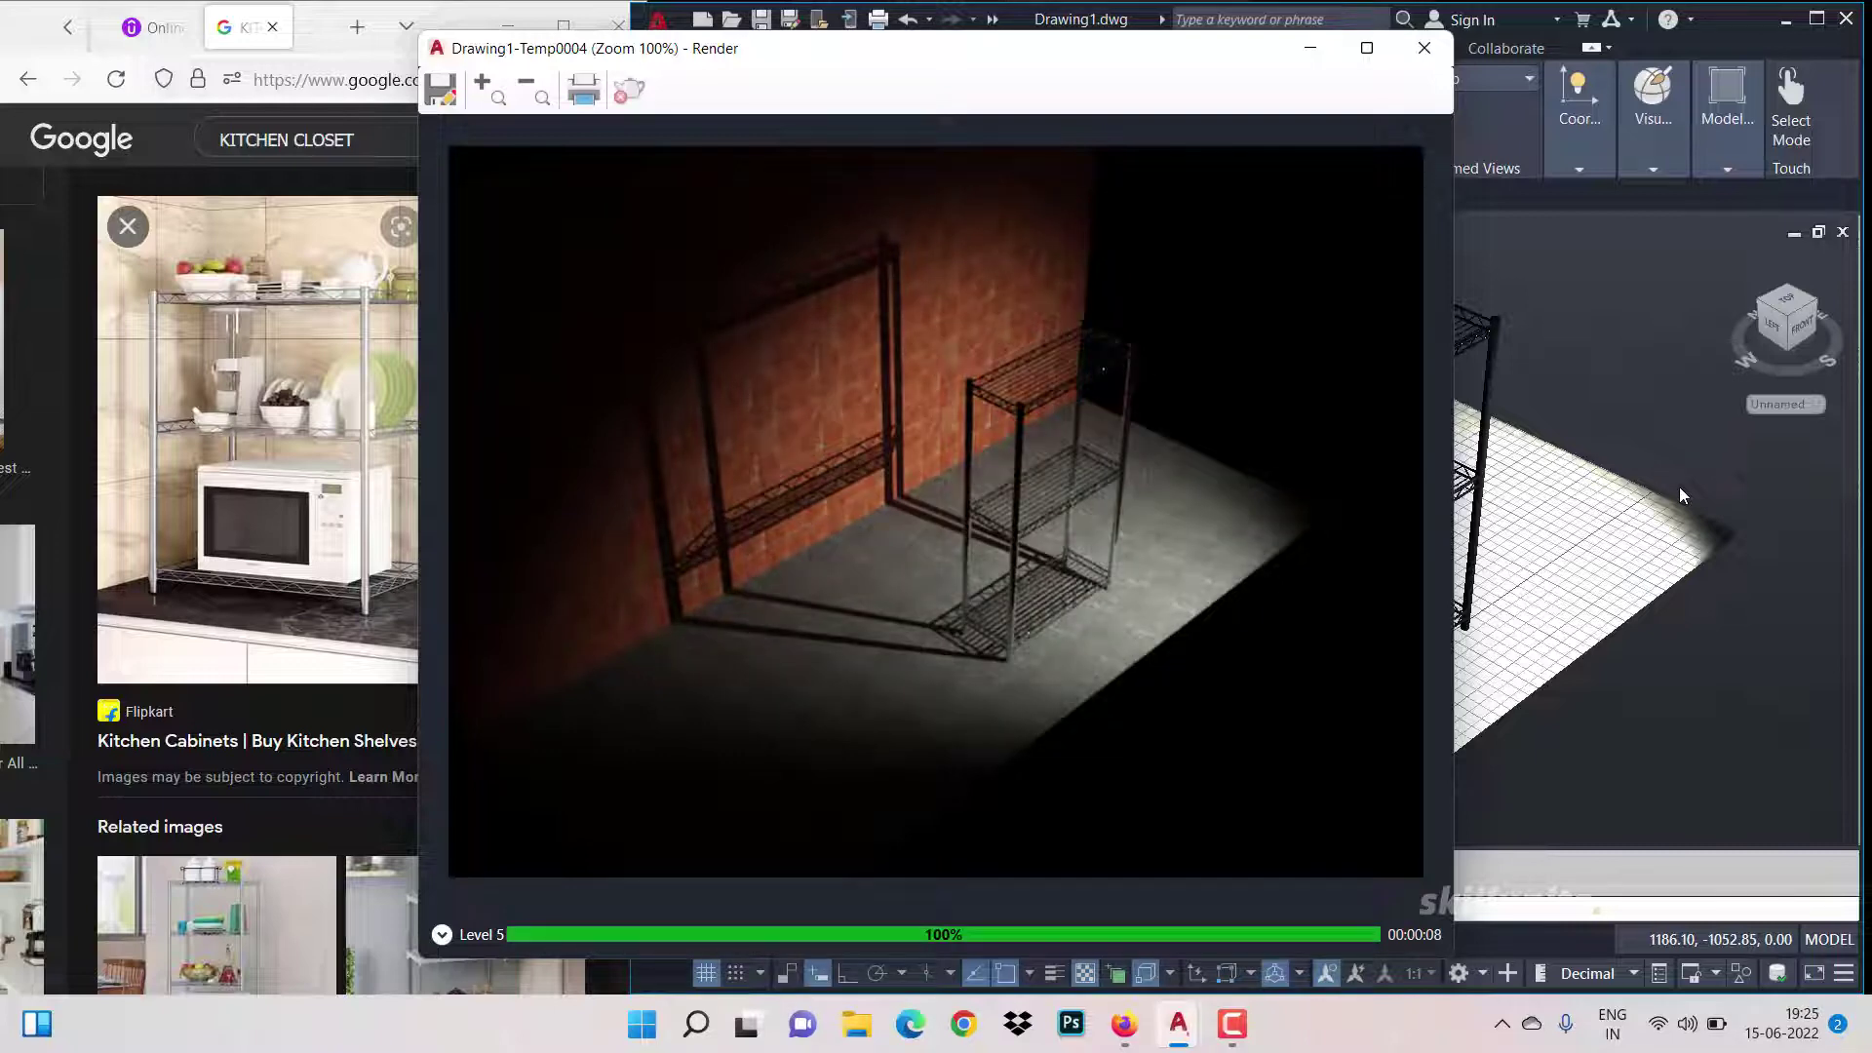
left_click(1425, 48)
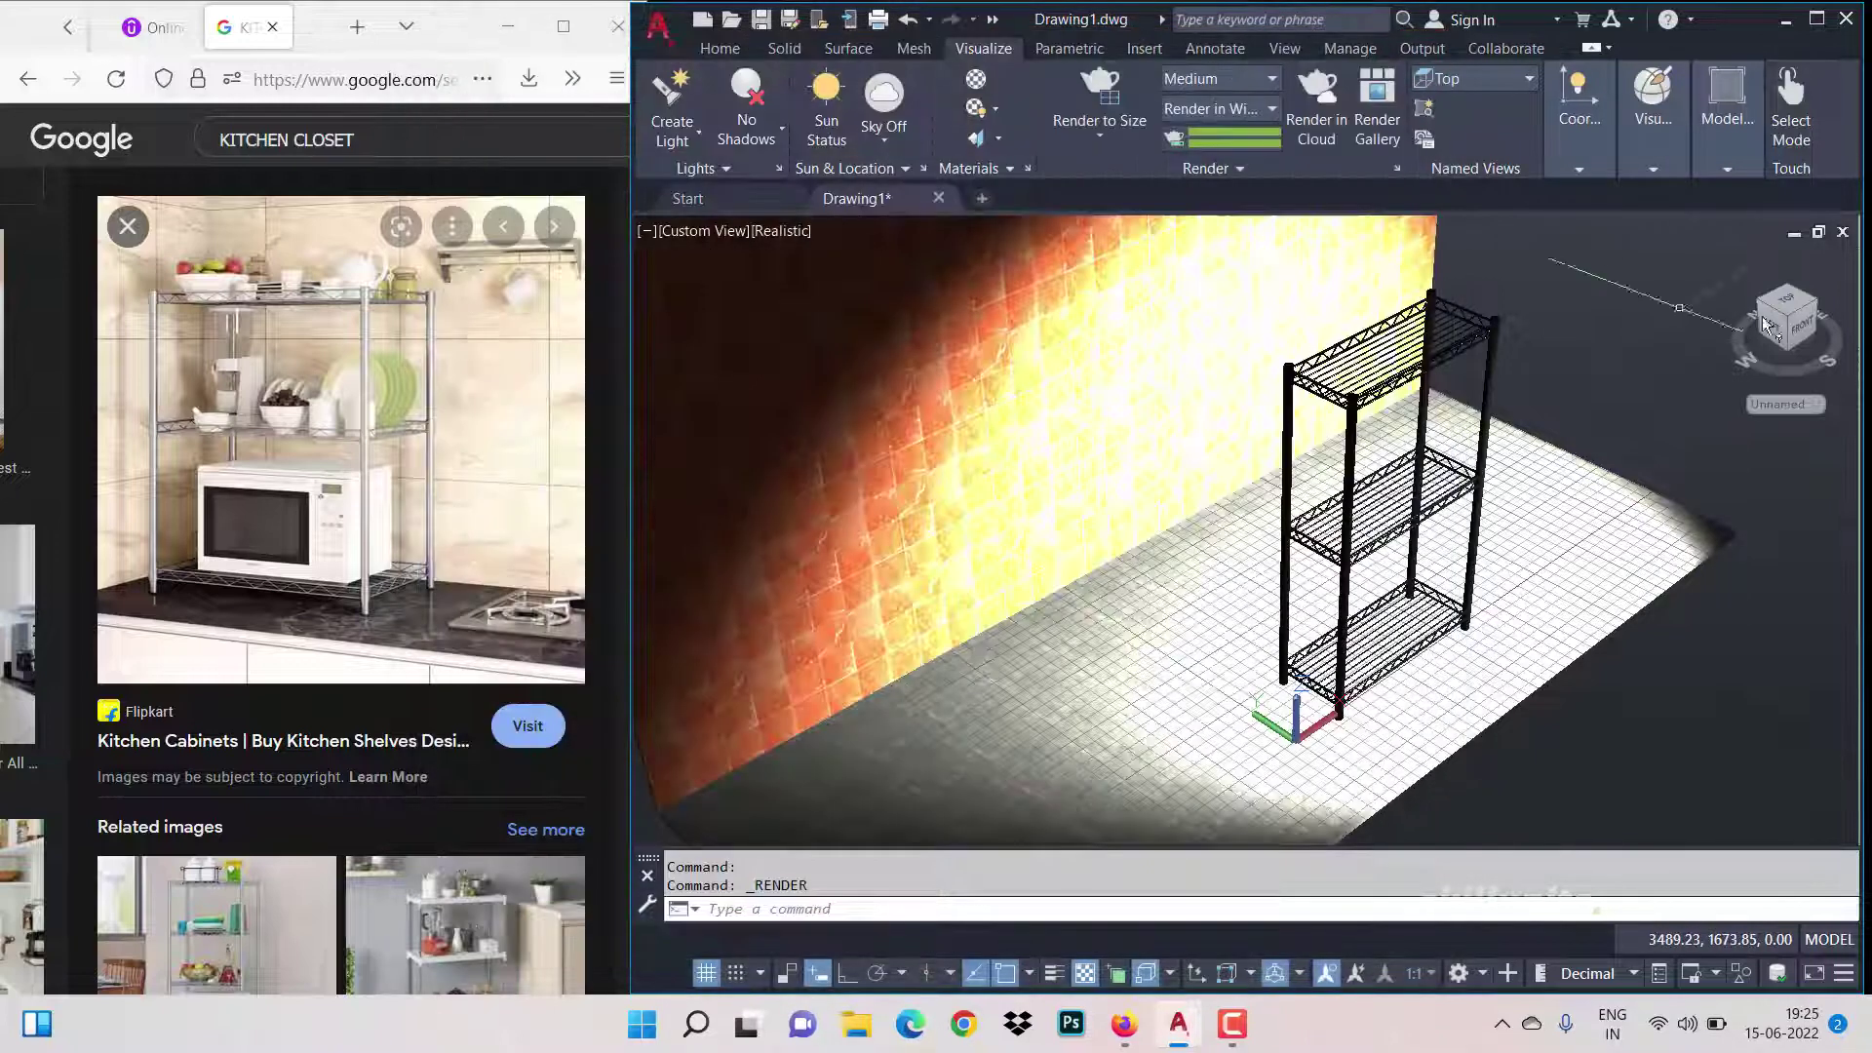
Step: From the top view, try to copy the front spotlight to the east side of the slab, using its source as base point
left_click(1799, 308)
left_click(1362, 662)
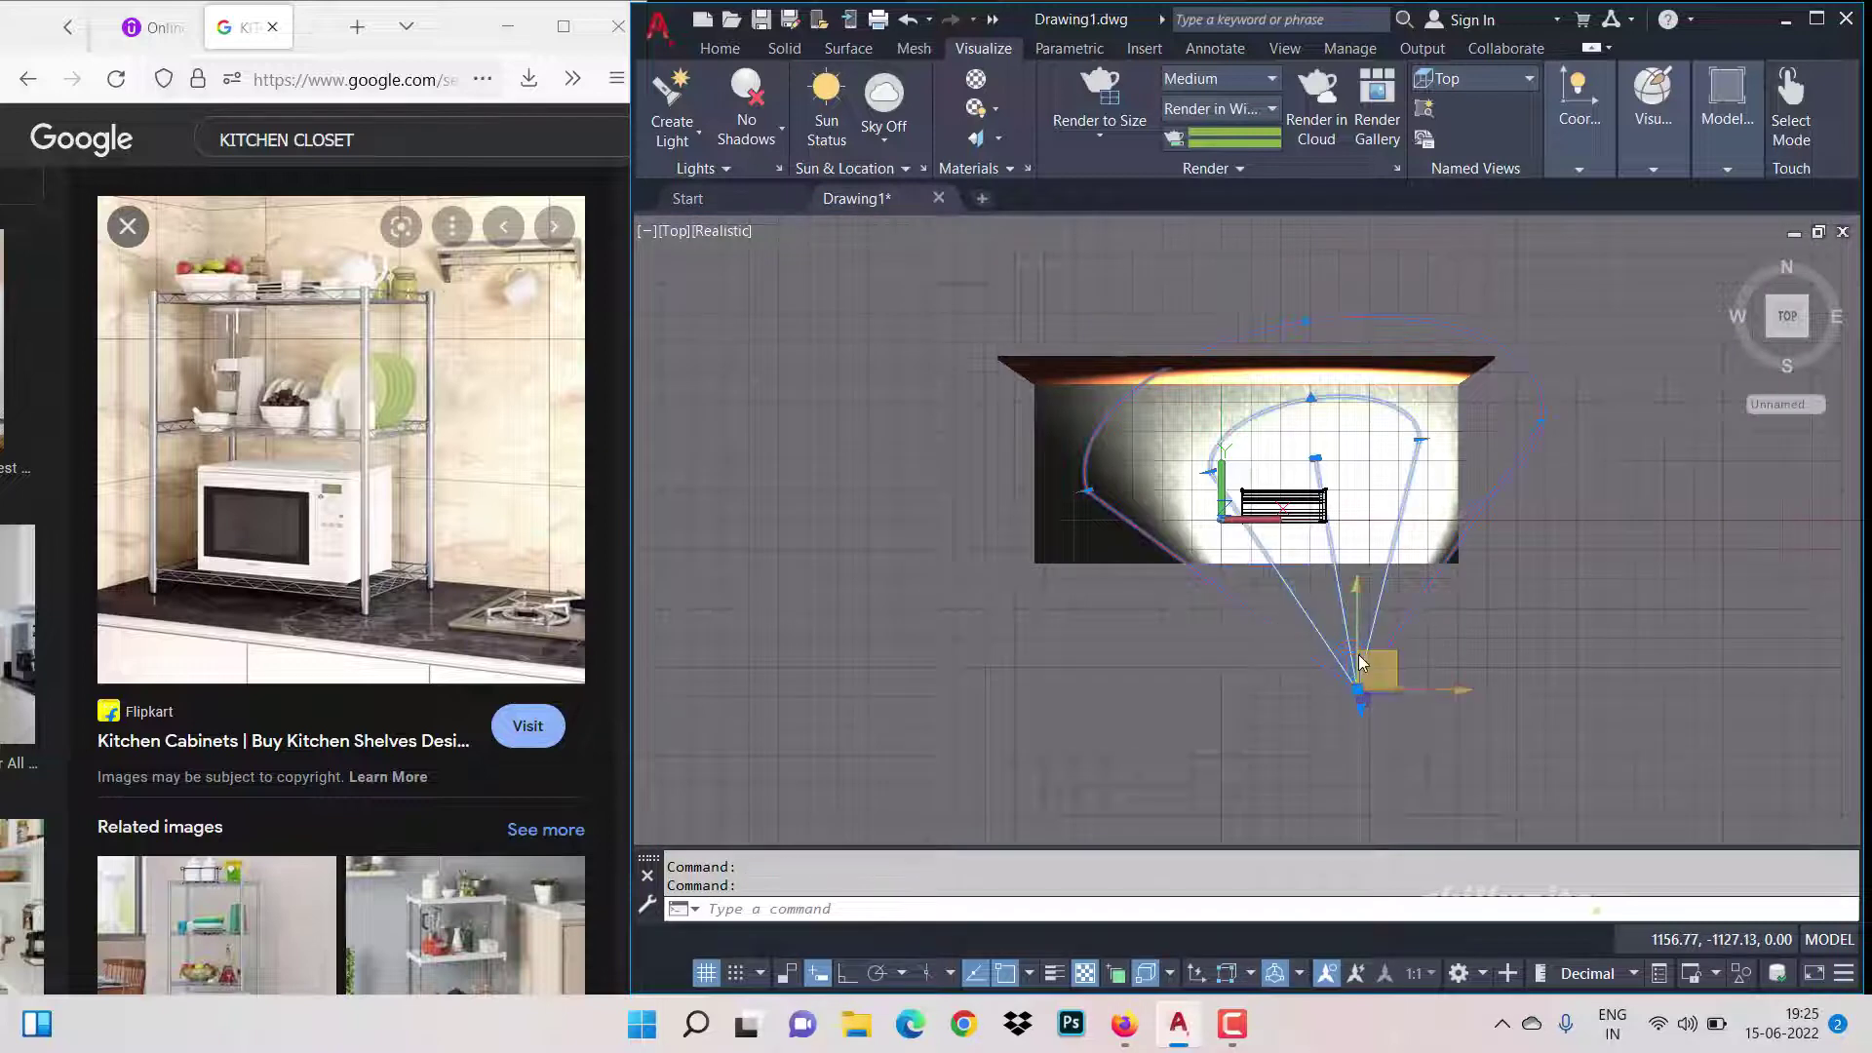
key("Return")
left_click(1359, 689)
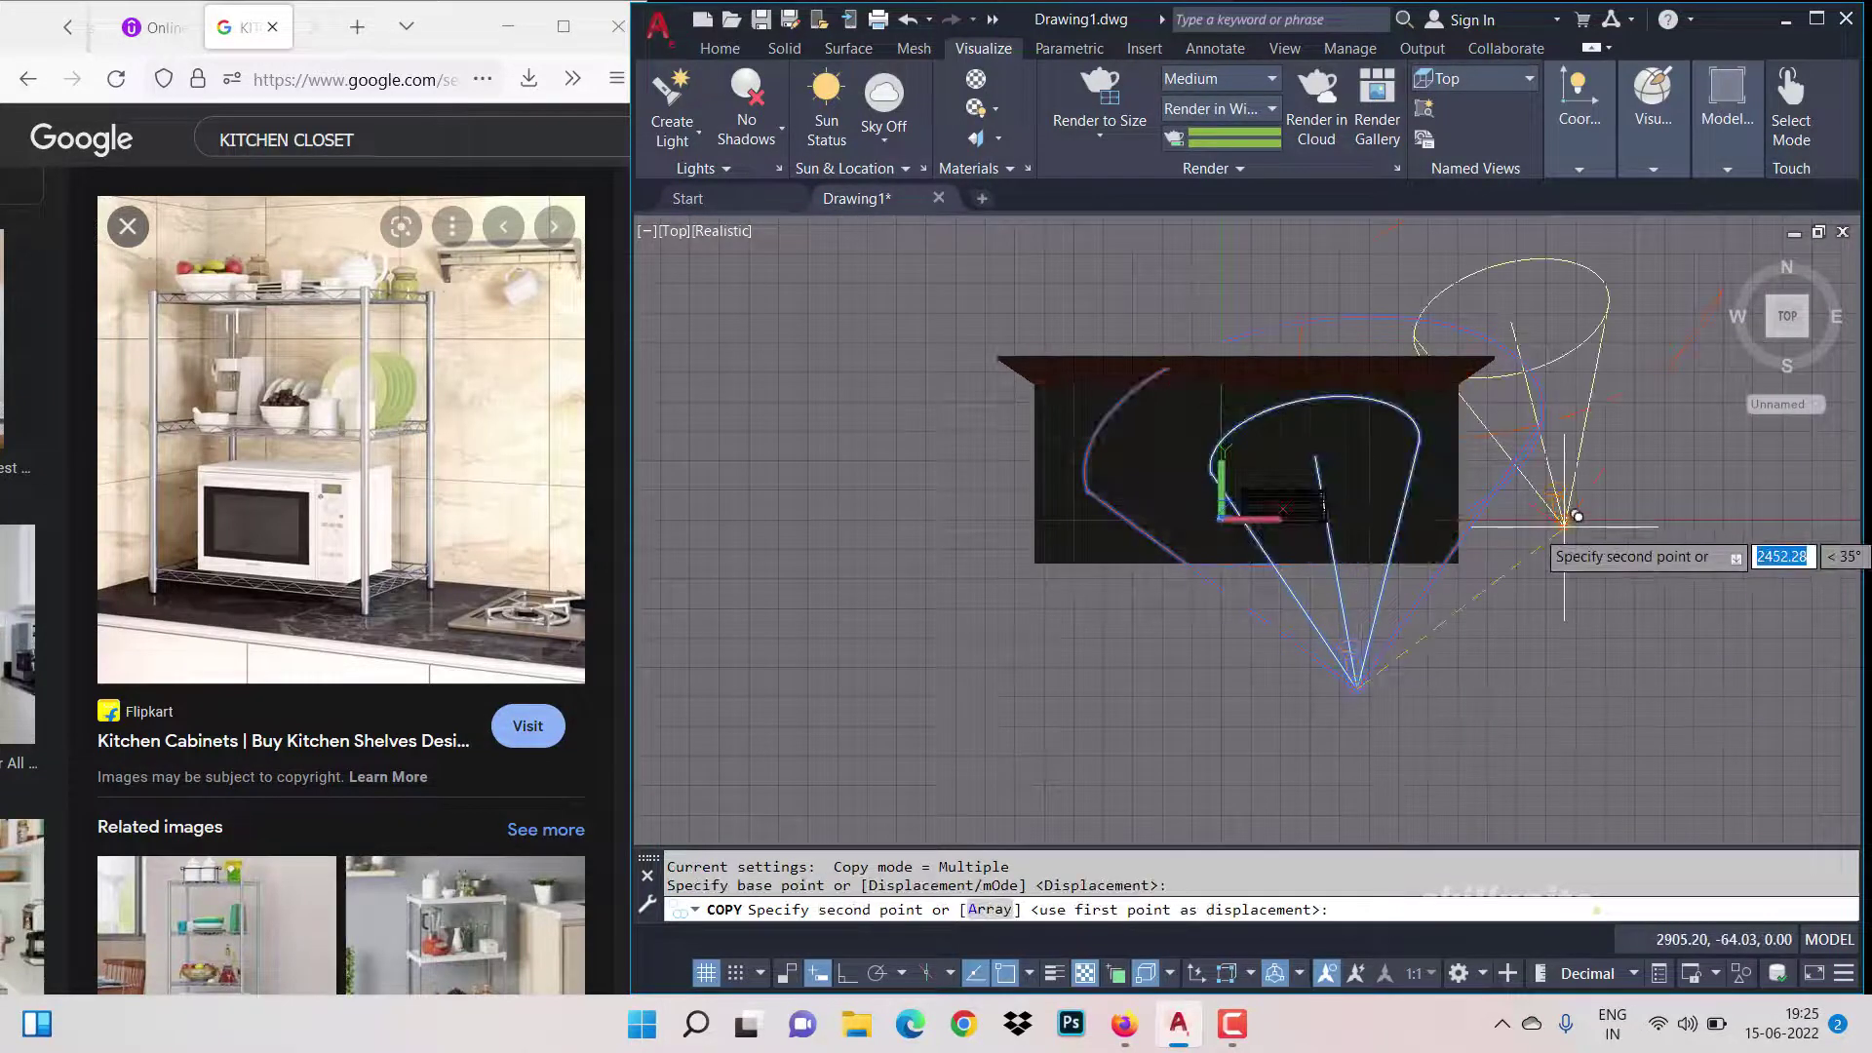
left_click(1544, 475)
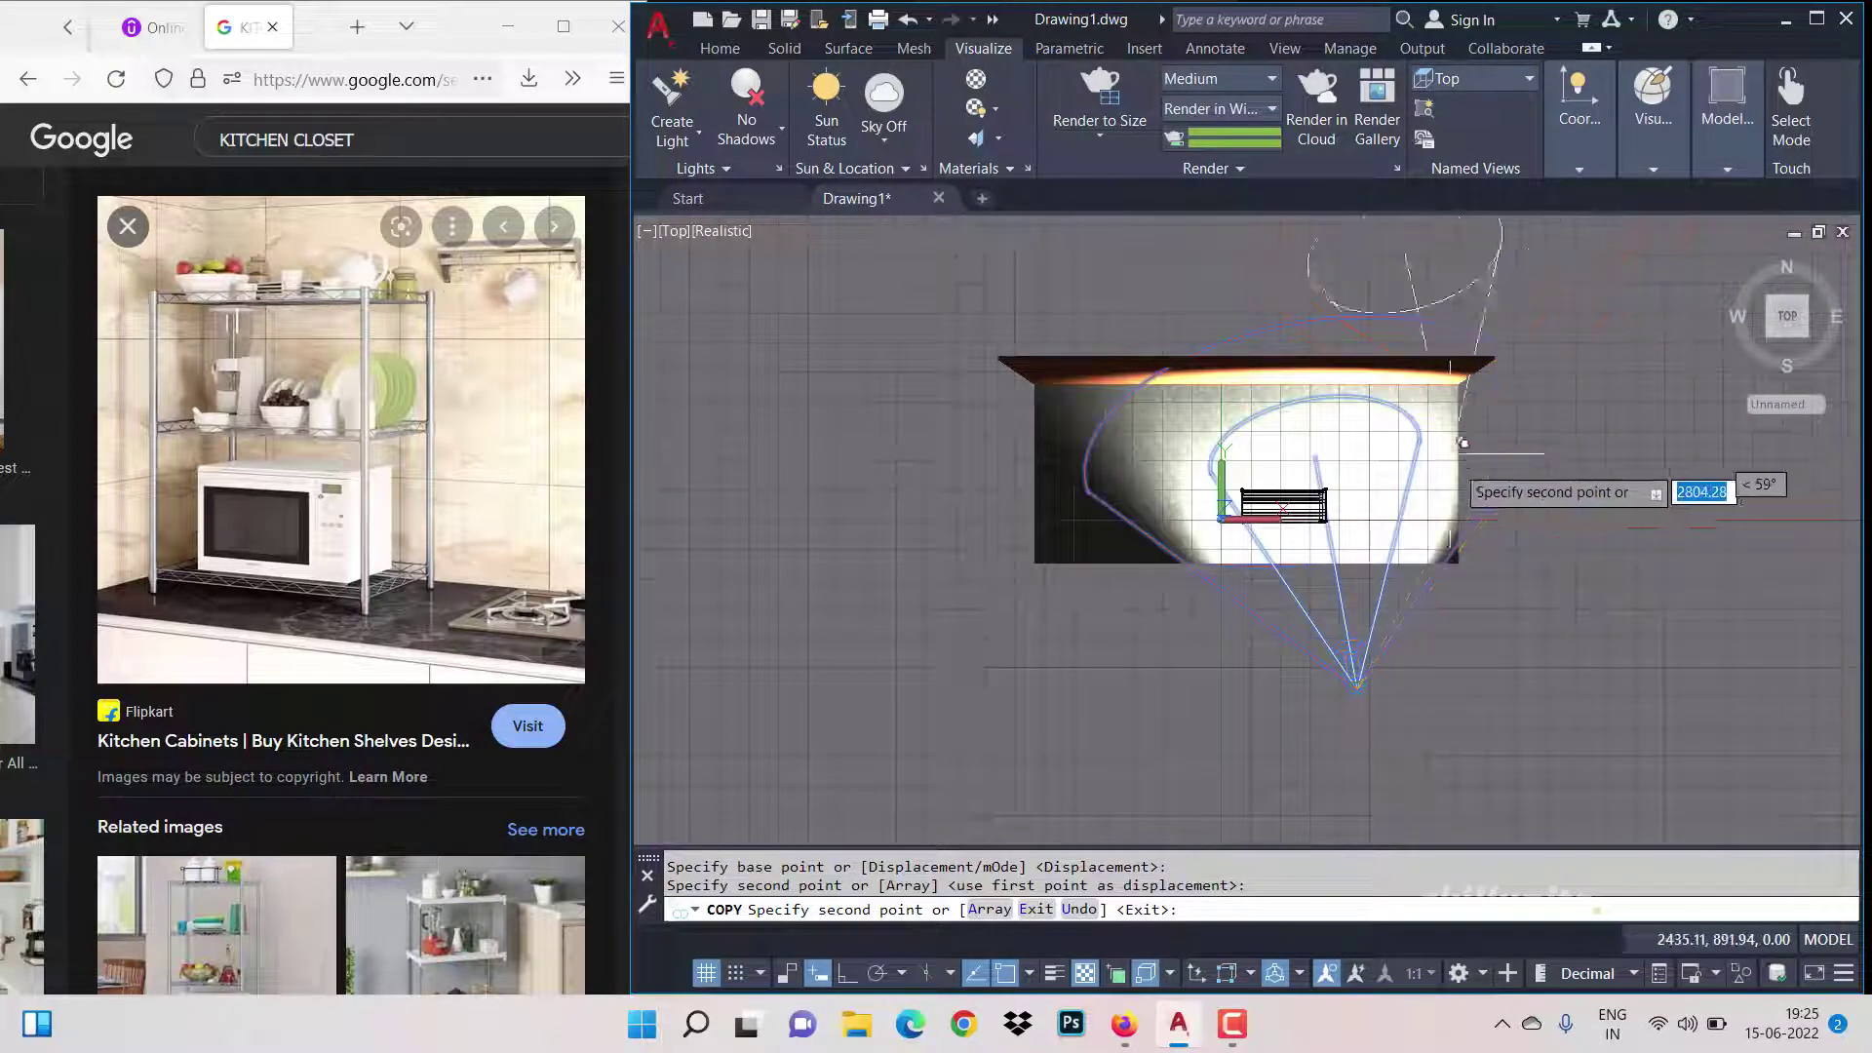
key("Escape")
left_click(672, 89)
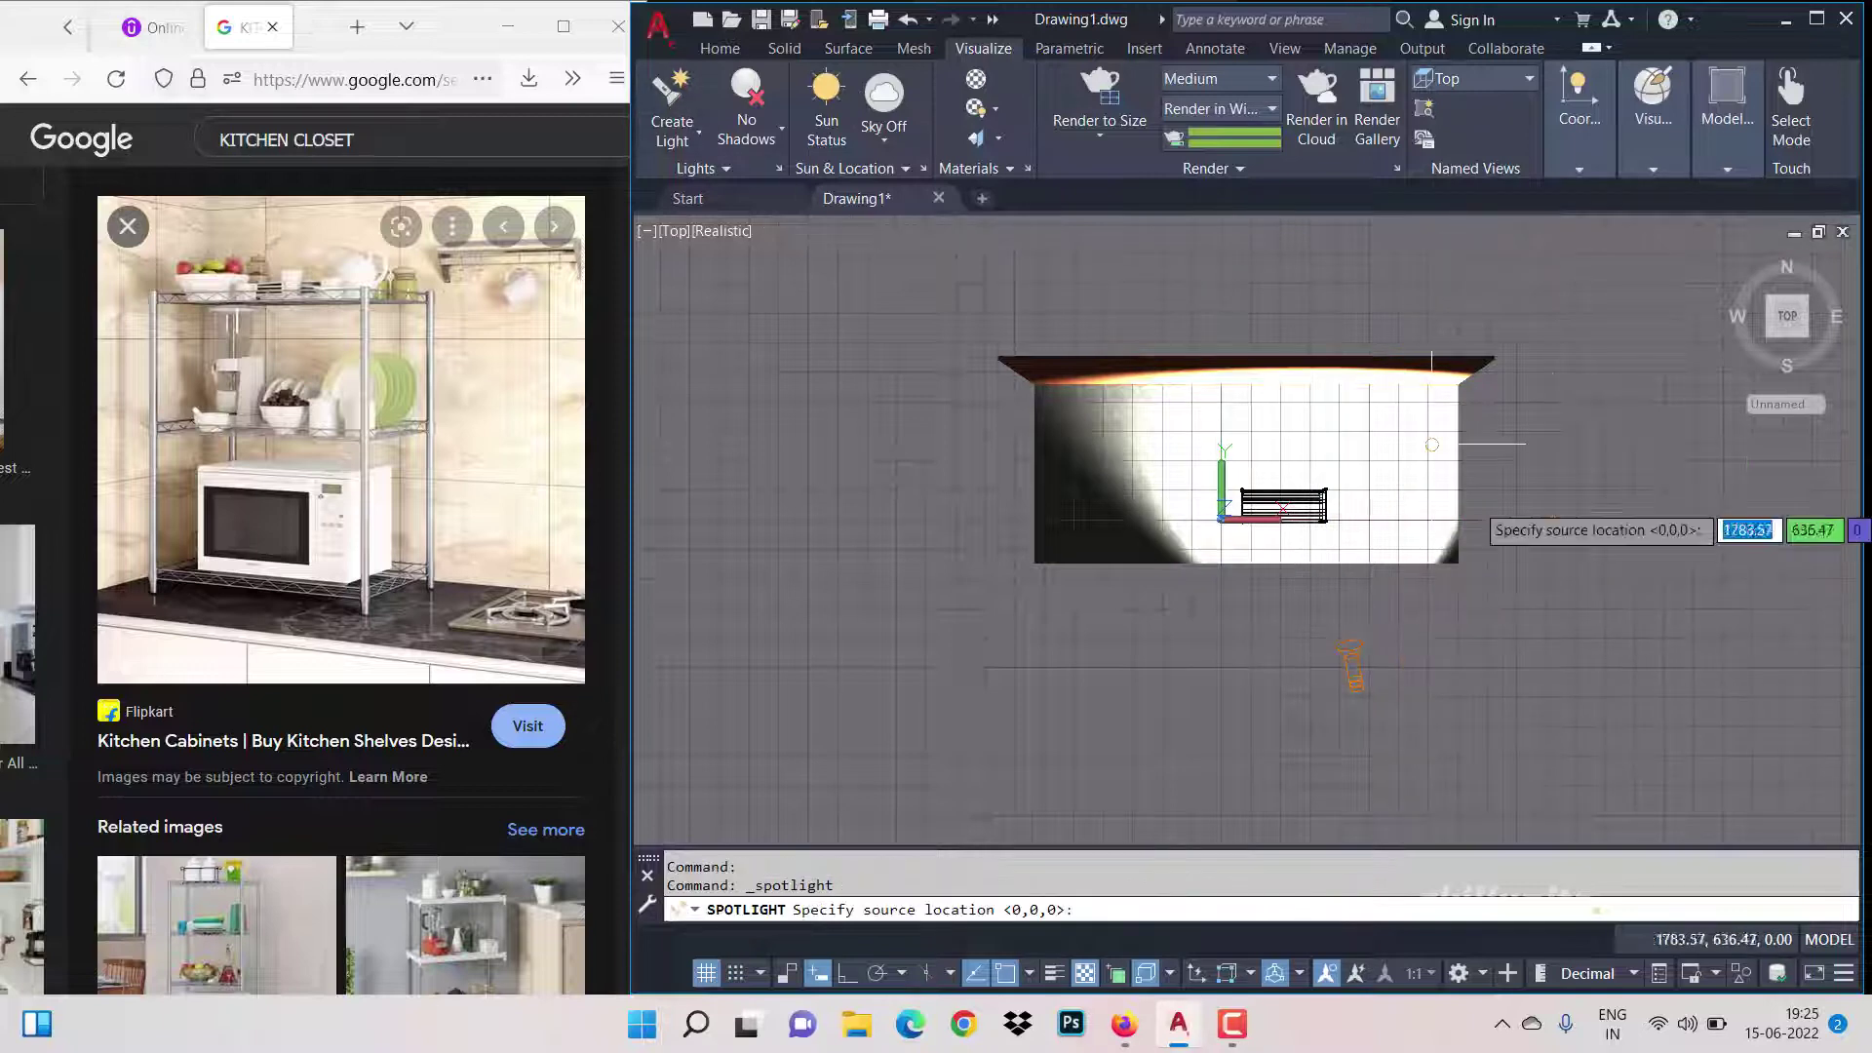
left_click(1576, 432)
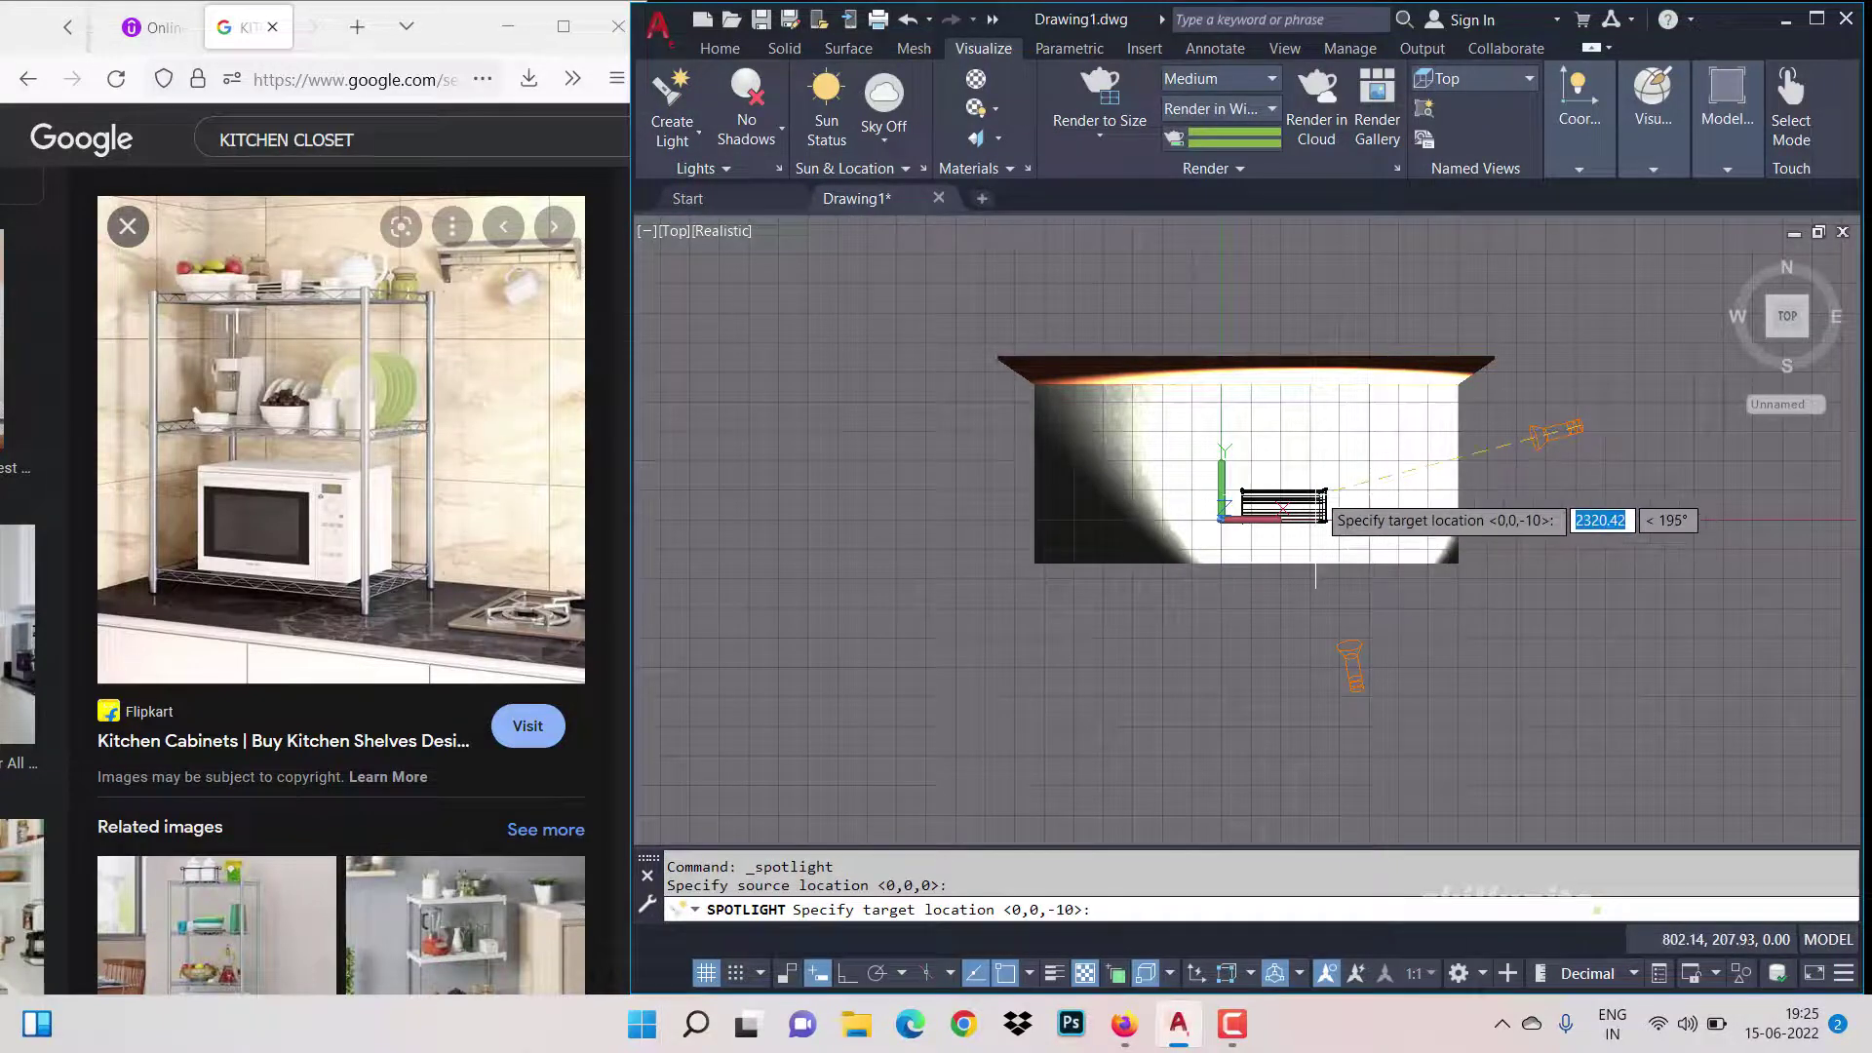
left_click(1316, 517)
key("Down")
key("Return")
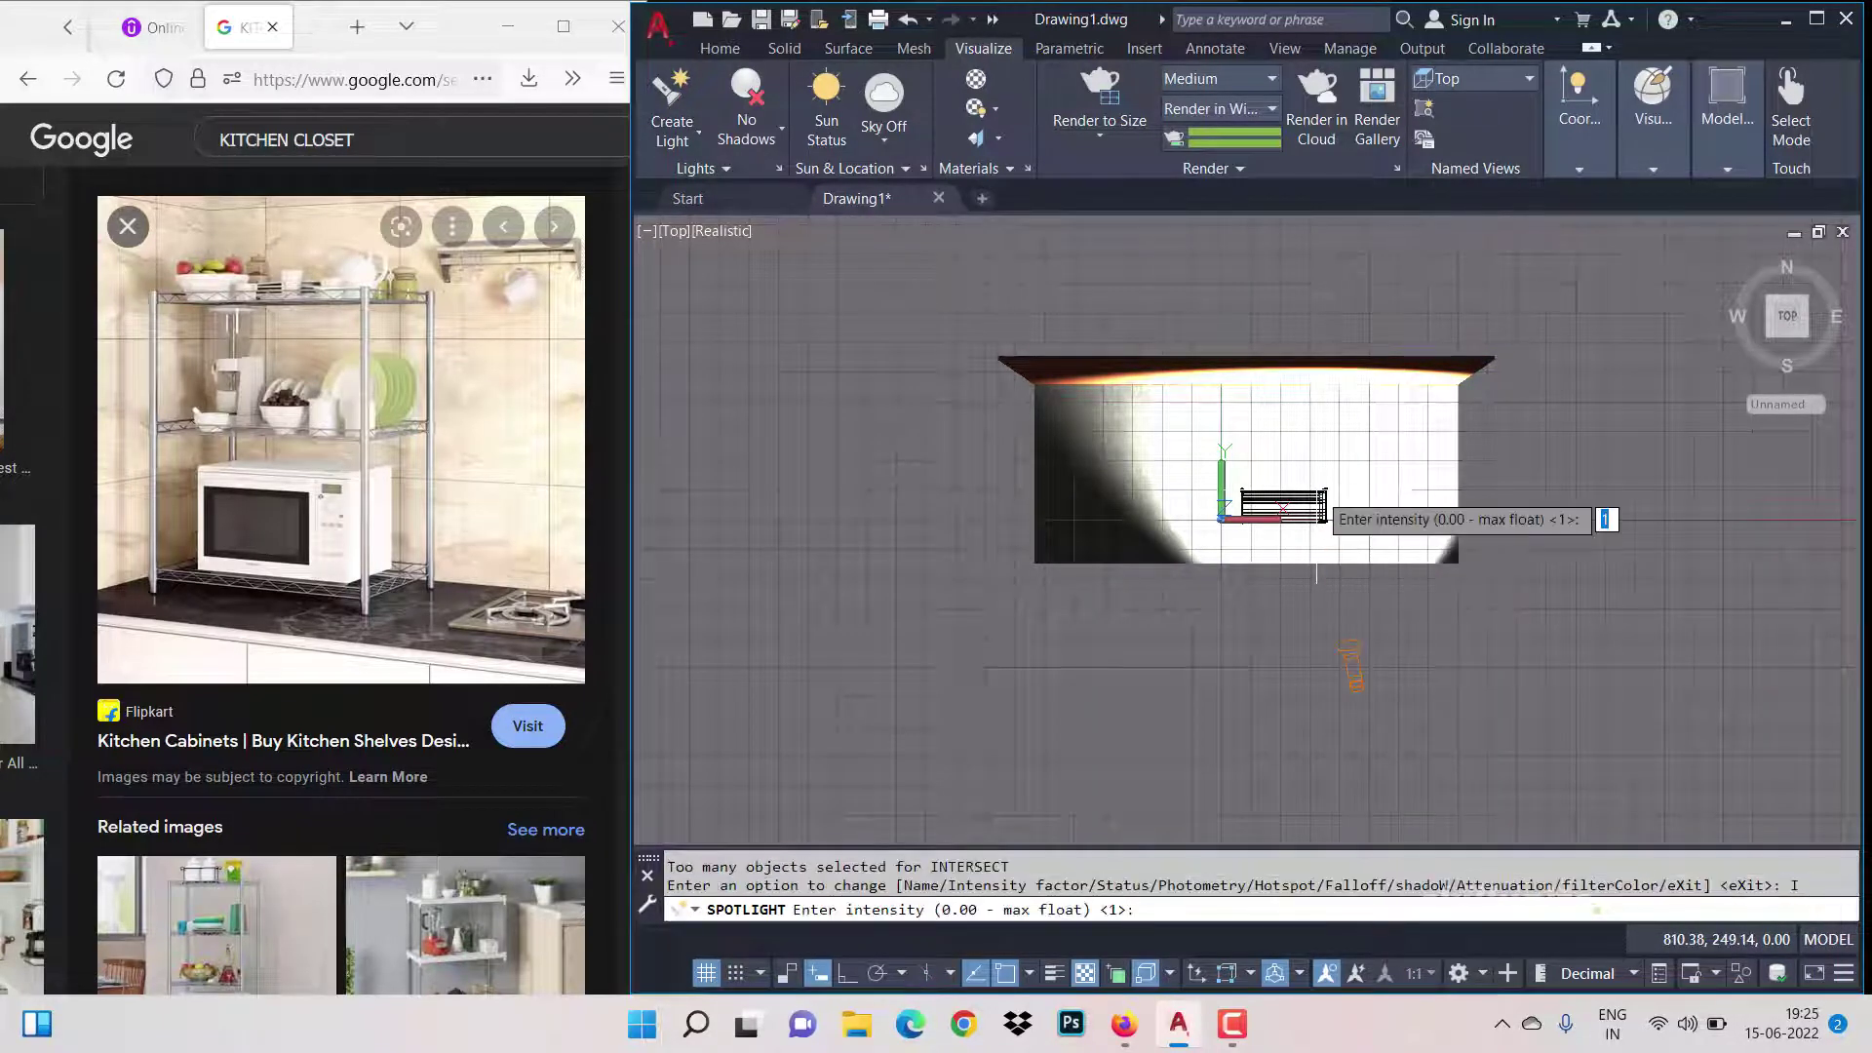
key("Escape")
key("Escape")
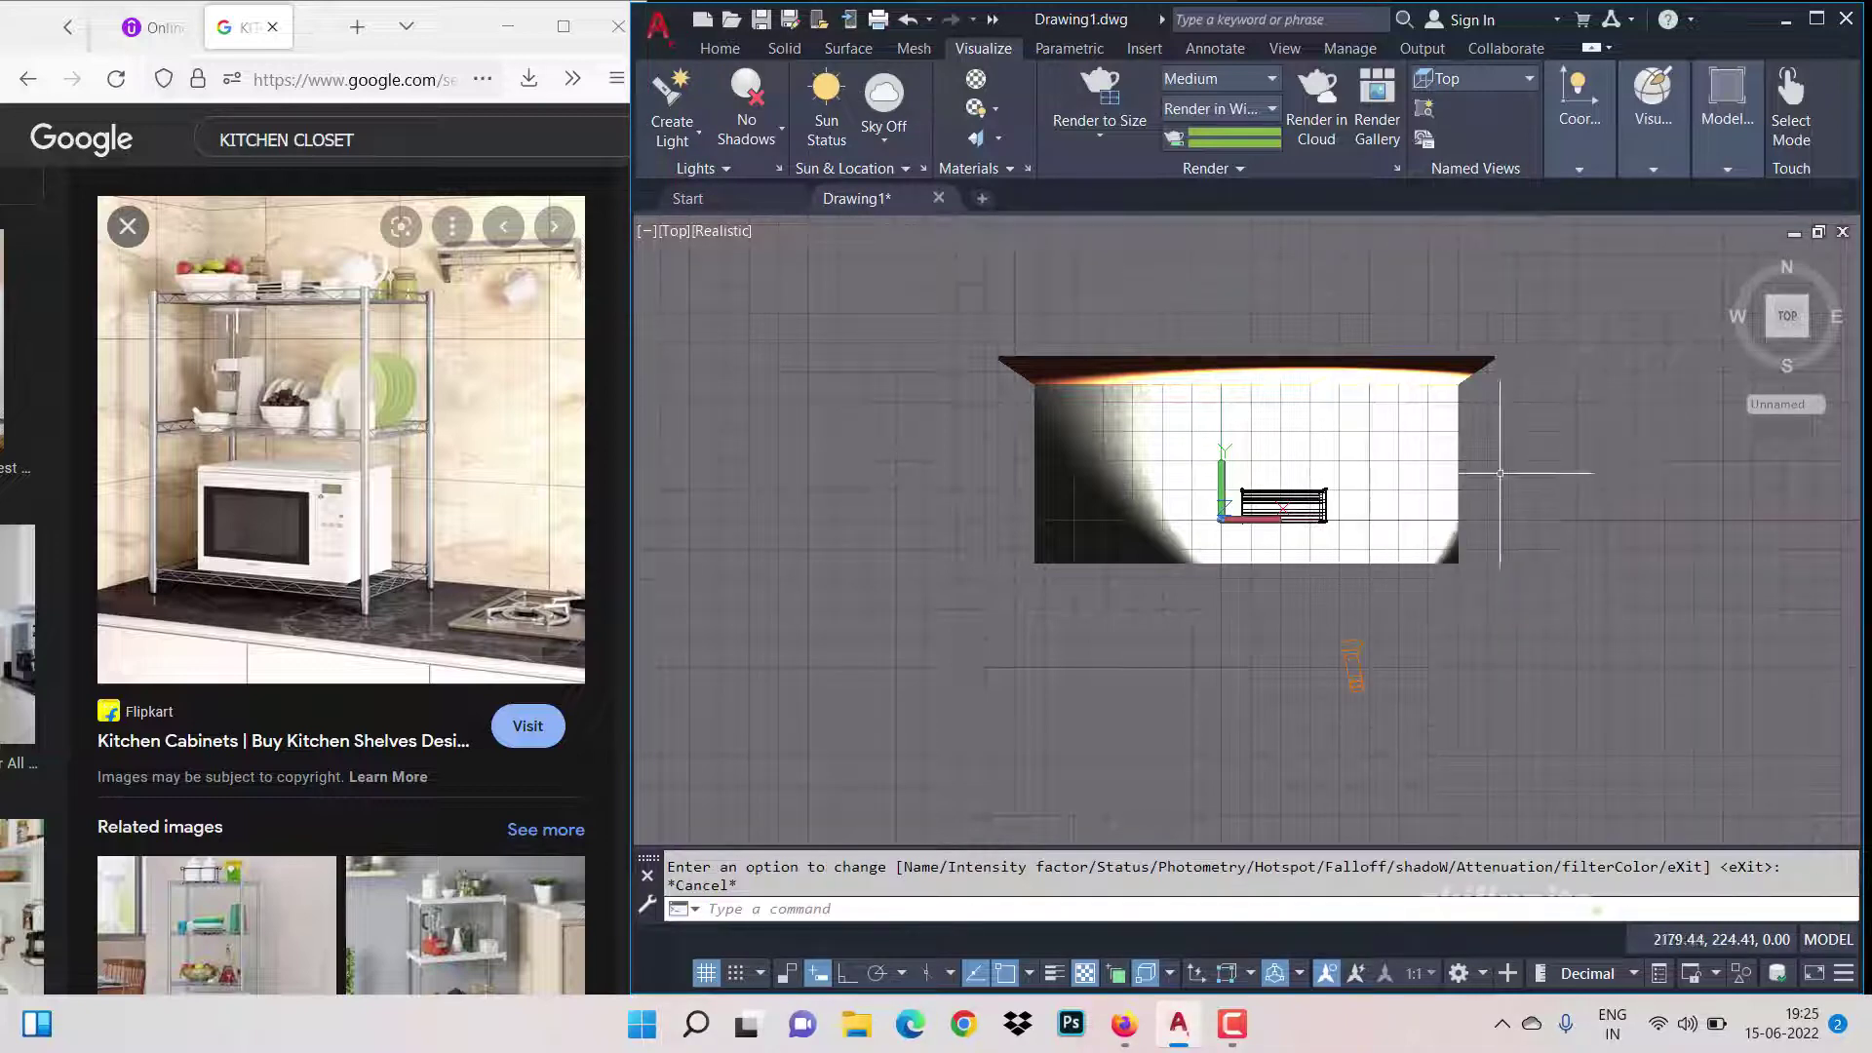
Step: From the top view, create a spotlight east of the slab at about X 2761, Y 597, aimed at the rack's east end
left_click(1768, 335)
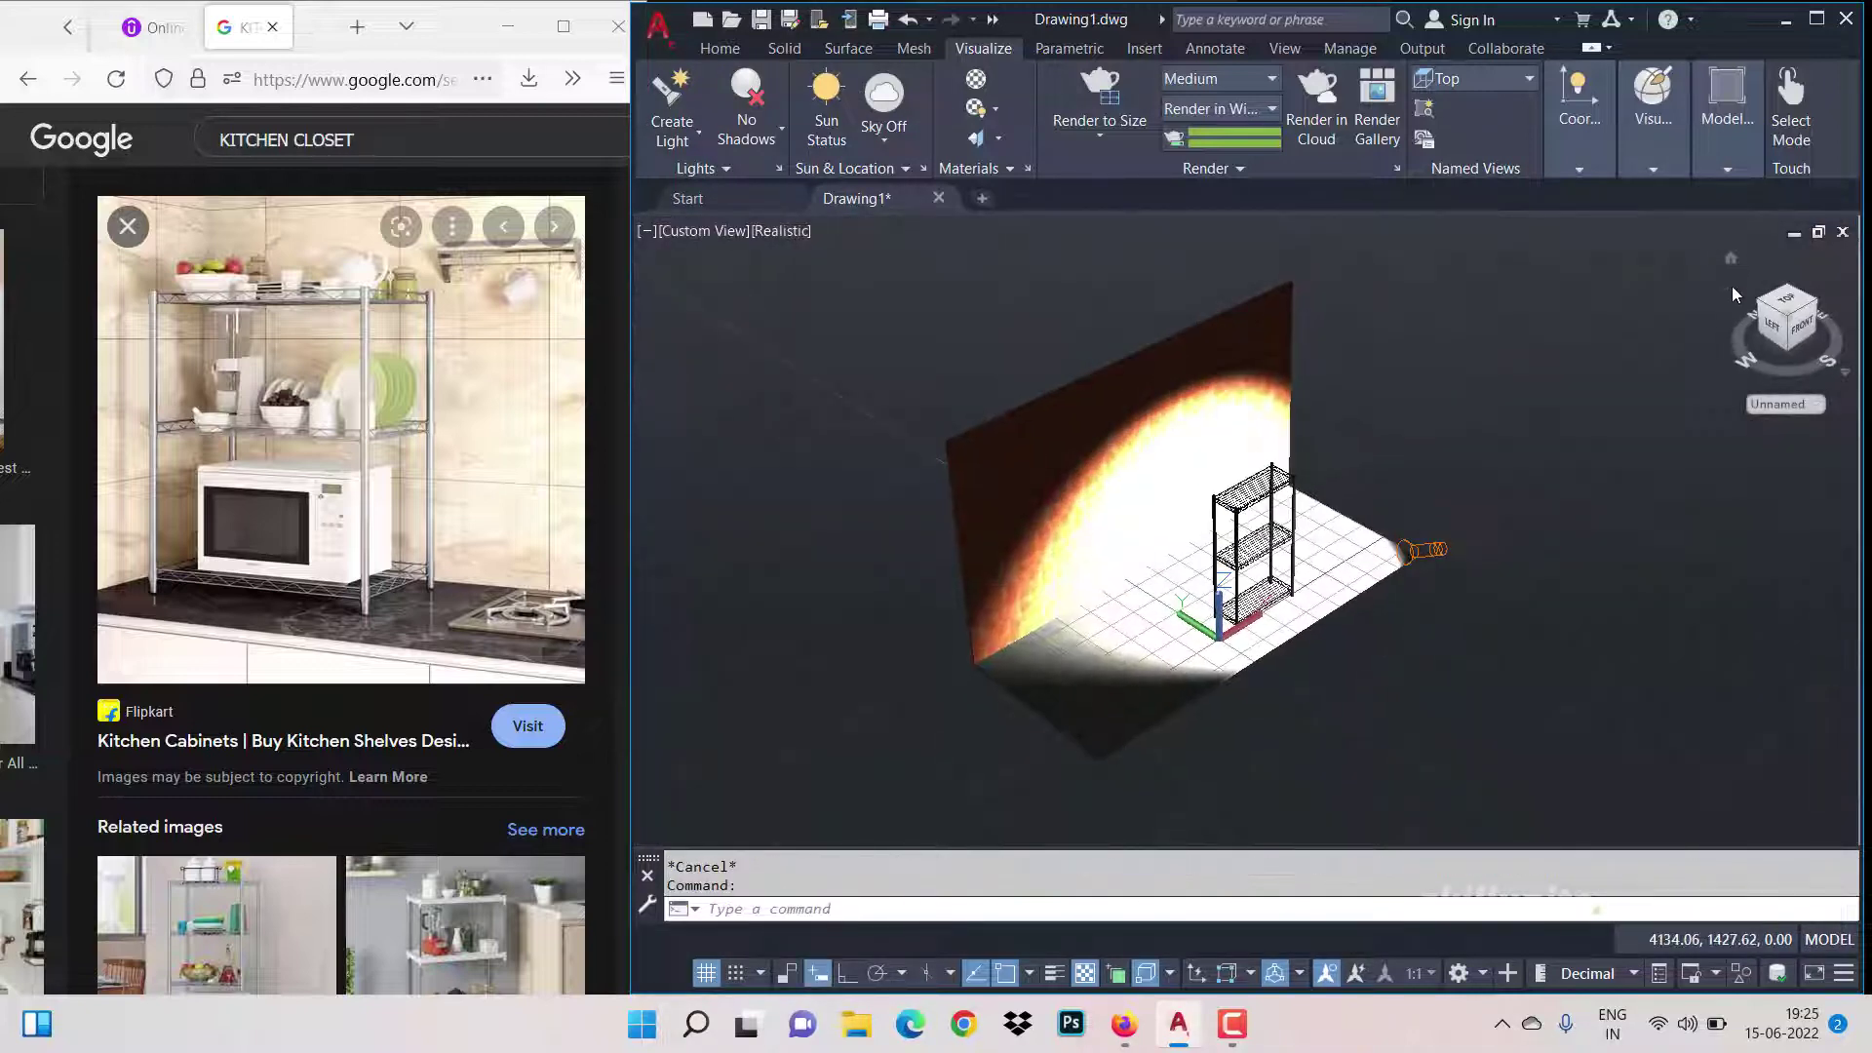
left_click(1789, 306)
left_click(671, 98)
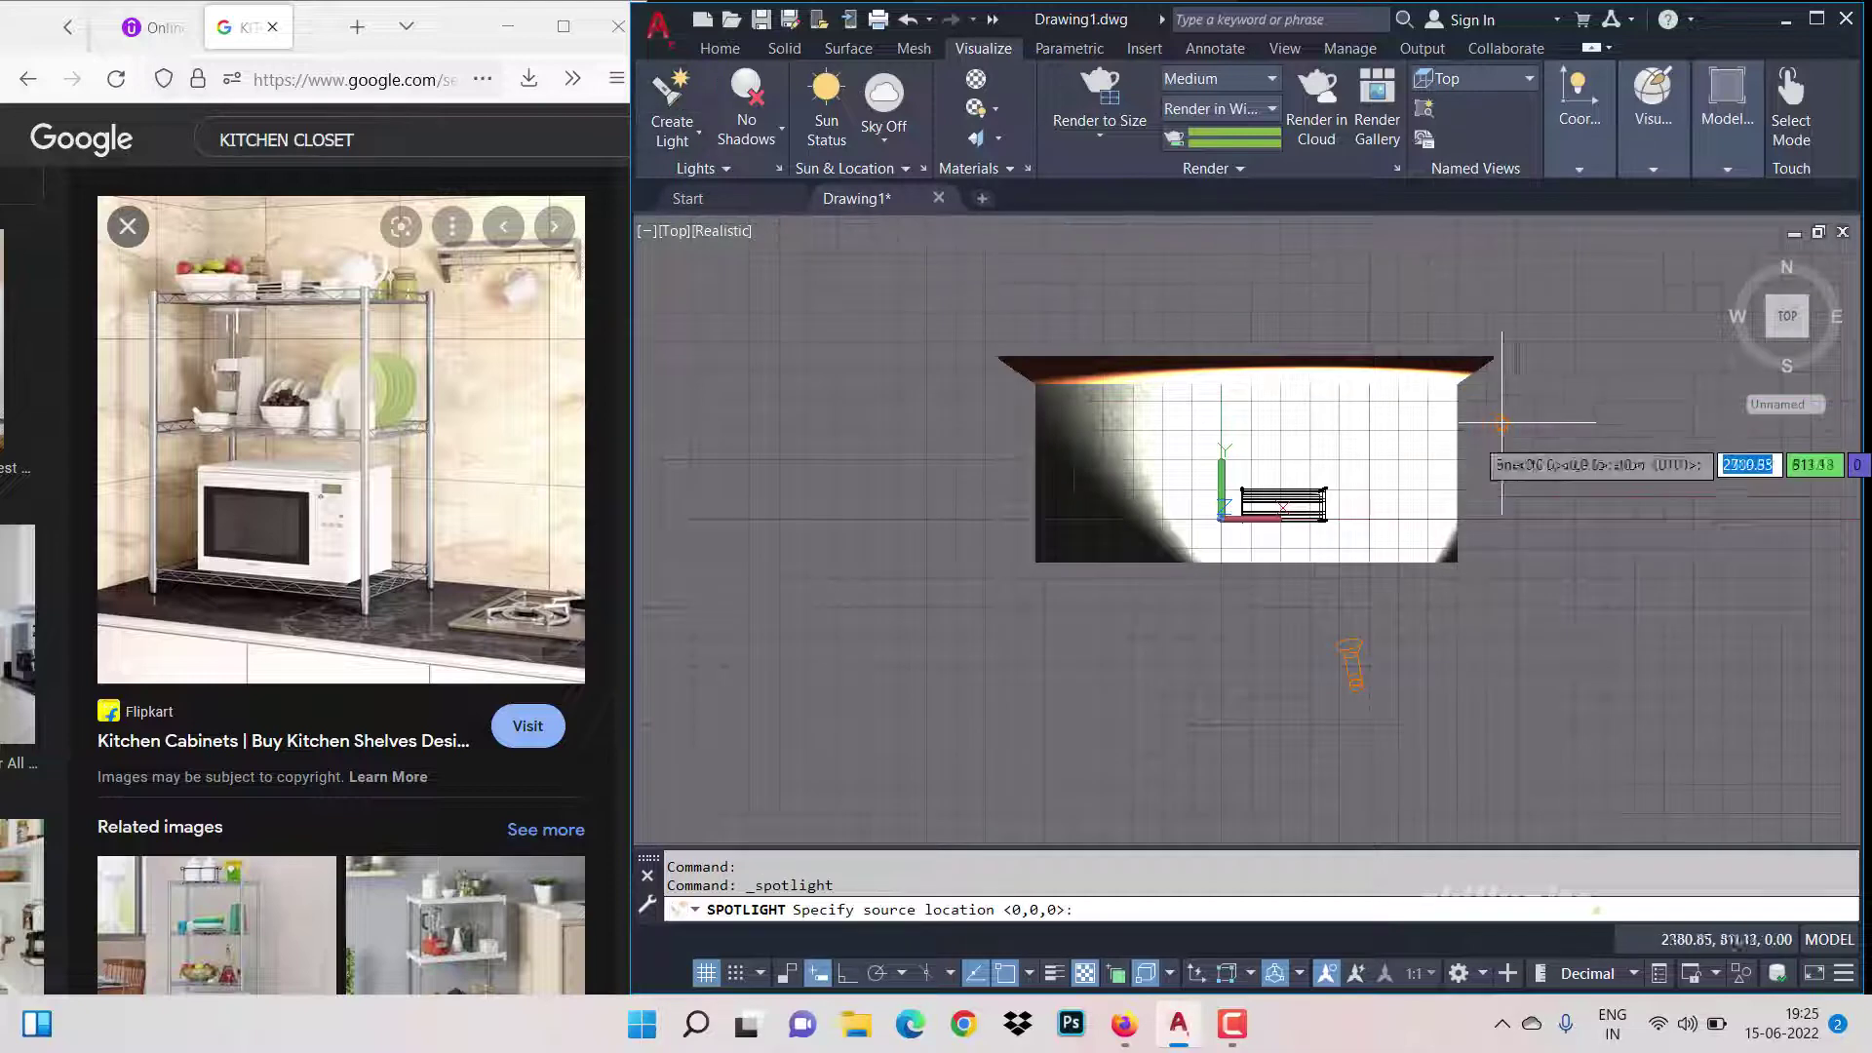
left_click(1542, 558)
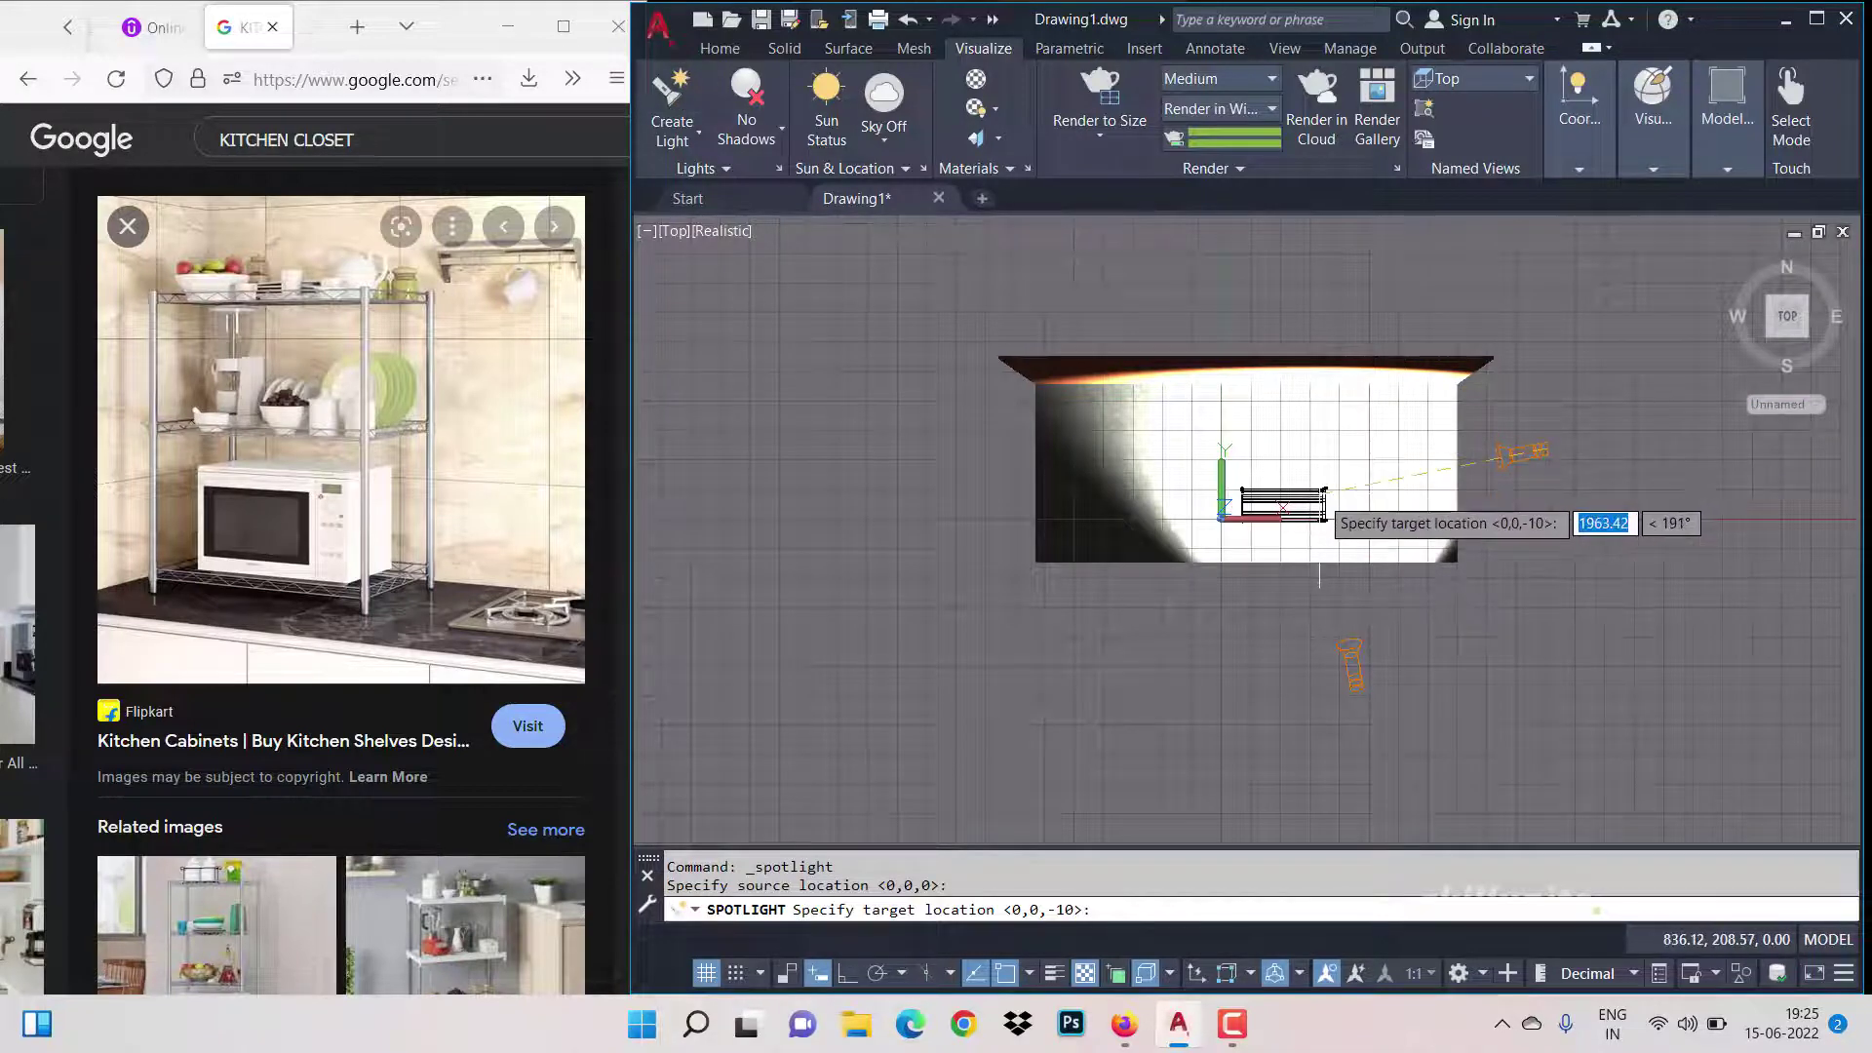
left_click(1323, 500)
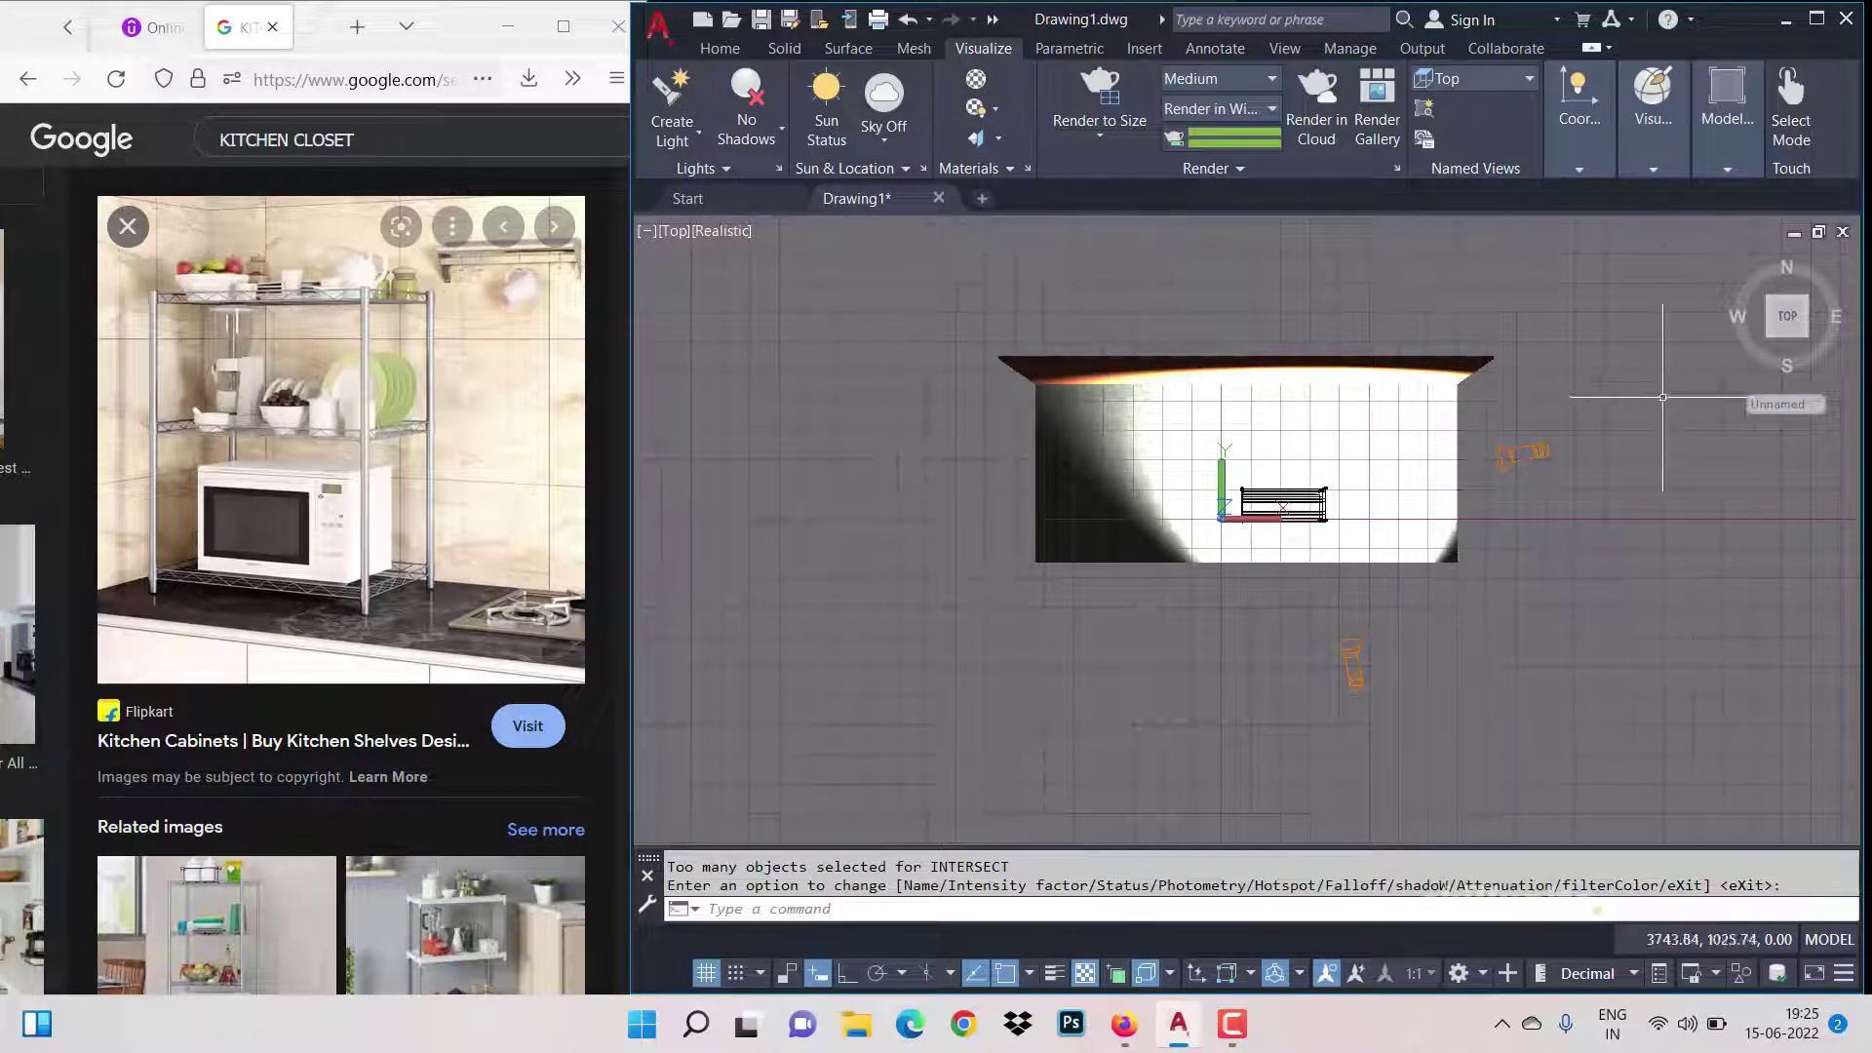
Step: In the corner isometric view, raise the new east spotlight's source straight up to a height of about 1439
left_click(1734, 261)
key("Escape")
left_click(1342, 499)
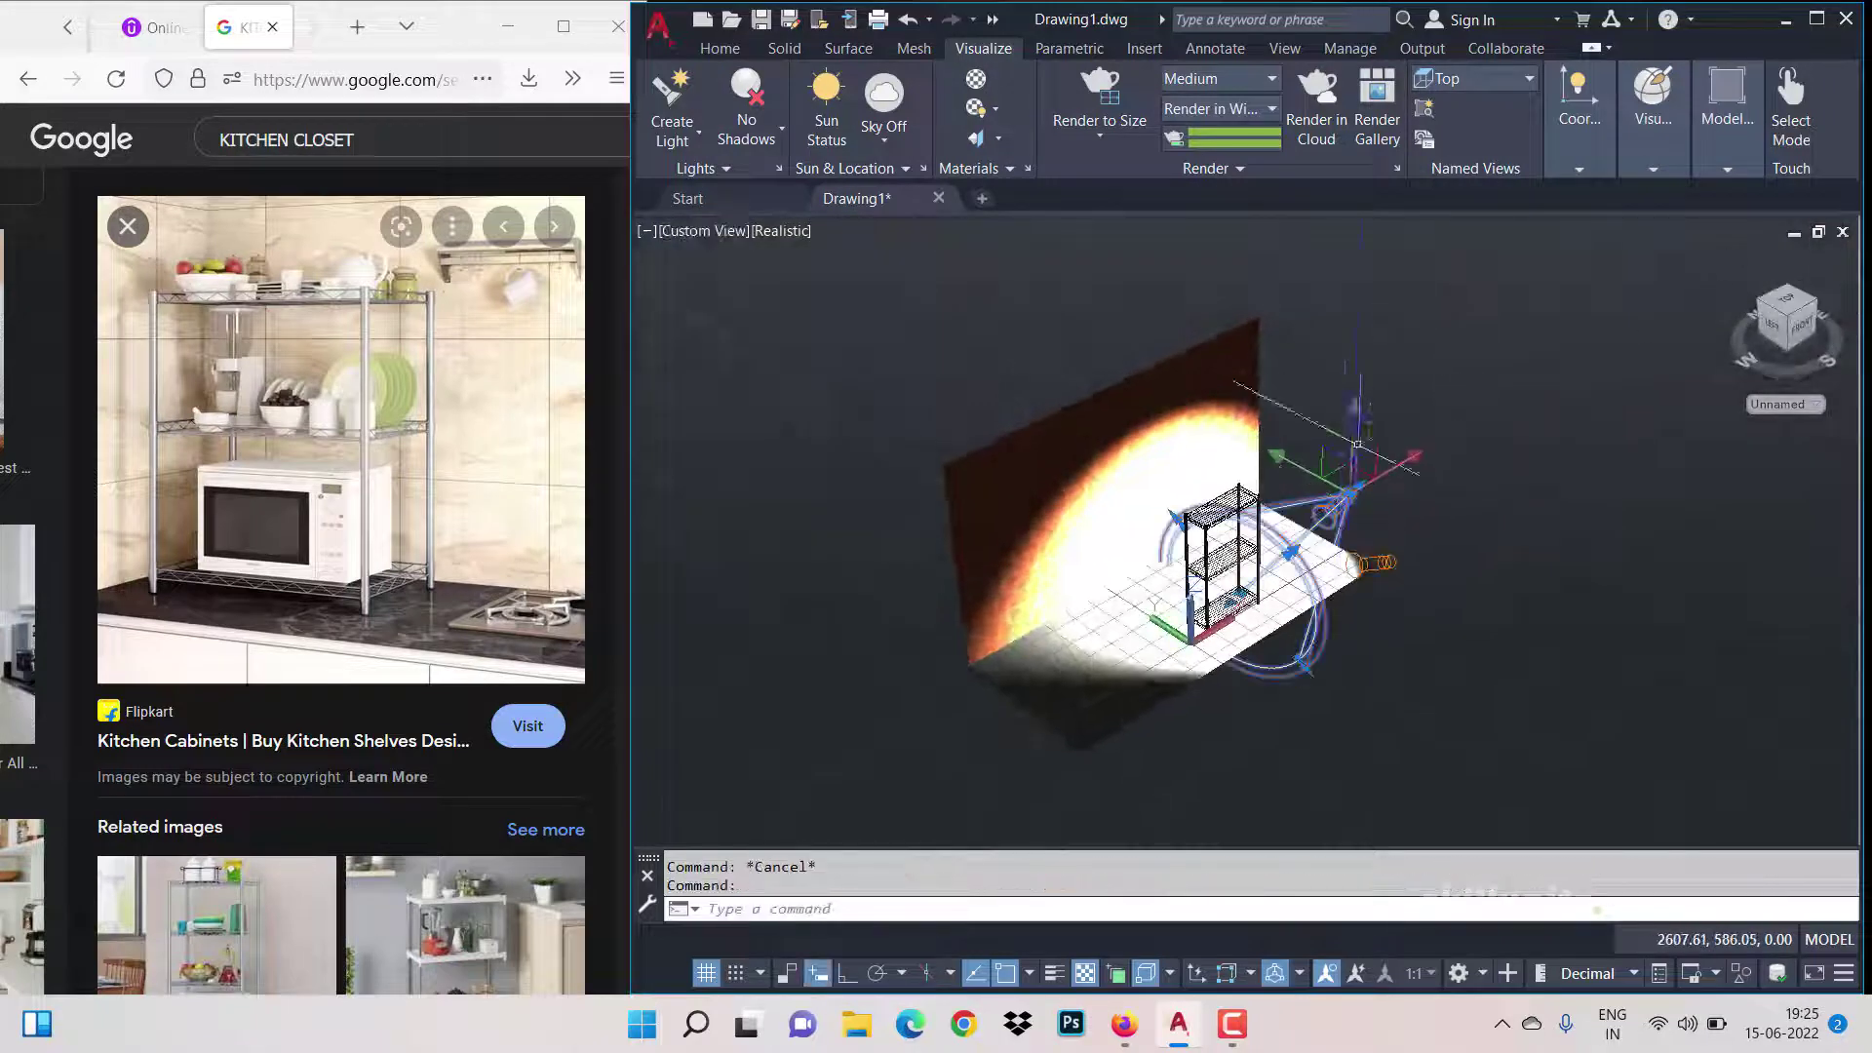
left_click(1356, 445)
Step: Set the lamp intensity of the raised east spotlight to 10000
right_click(1351, 361)
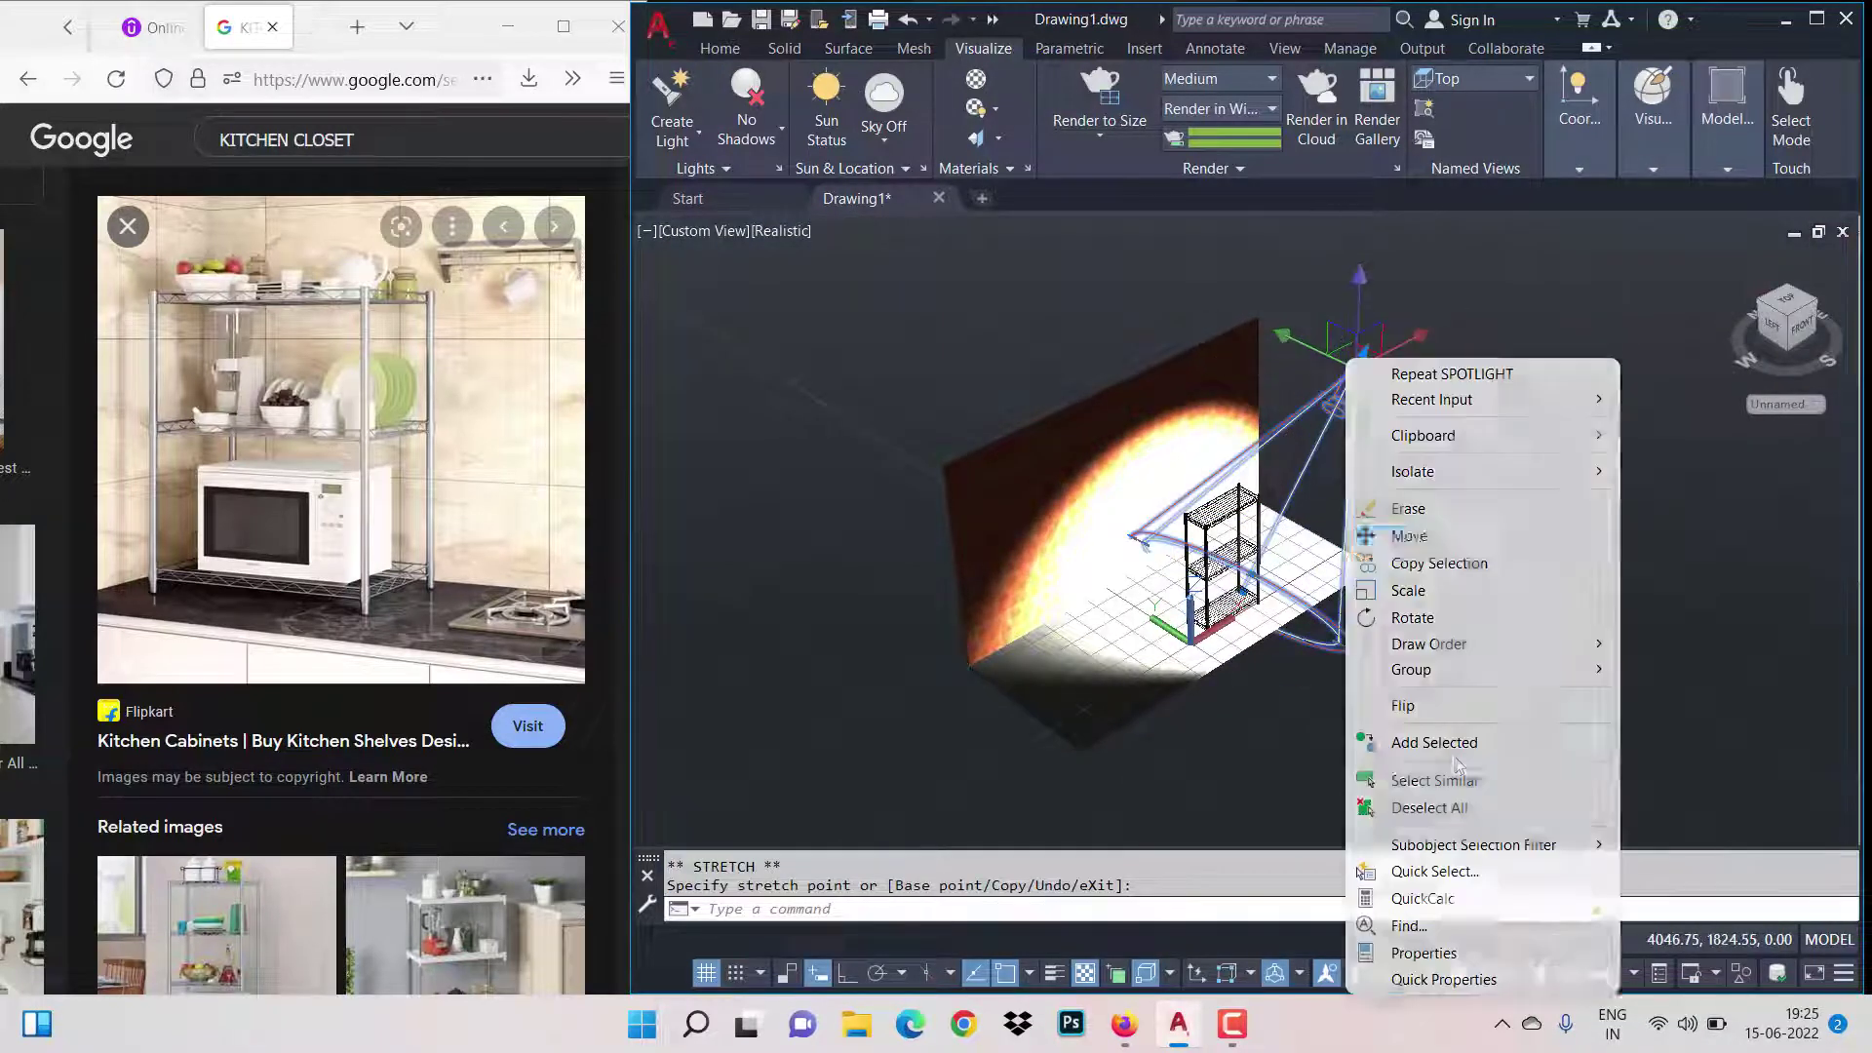
left_click(1424, 953)
left_click(876, 406)
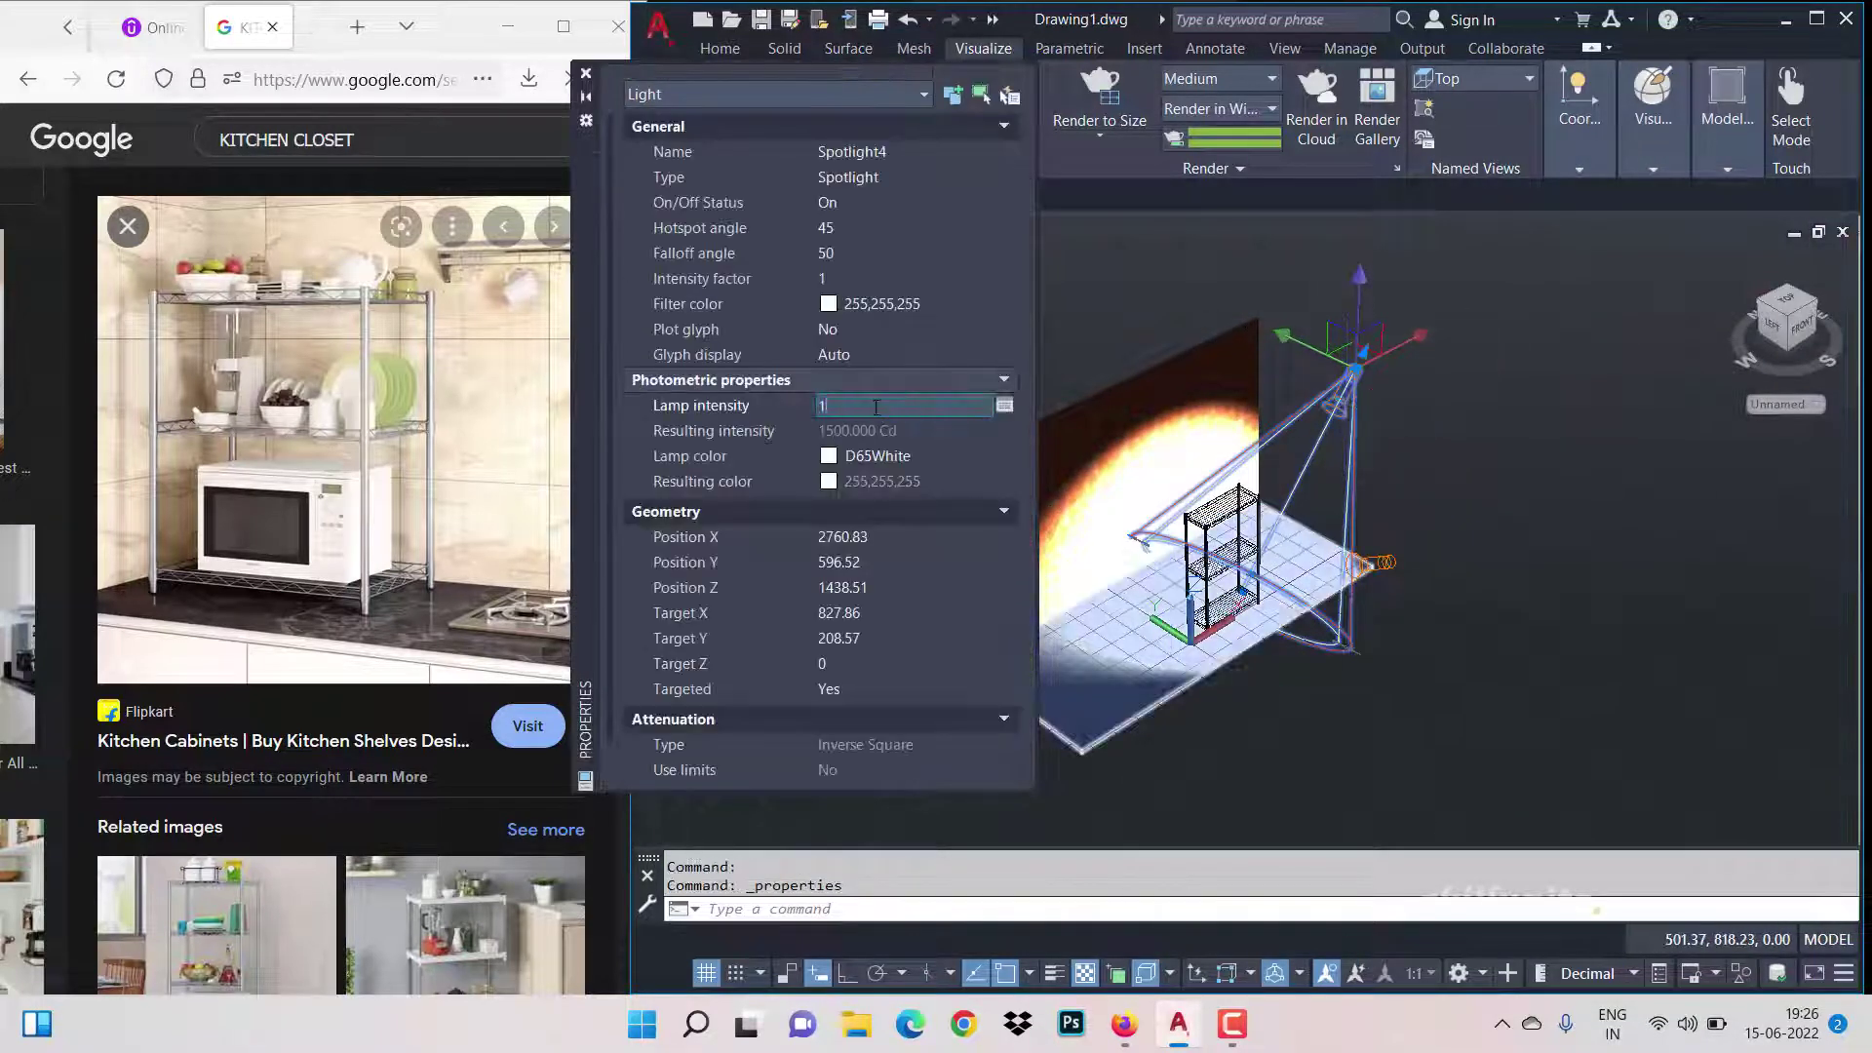
type("10000")
key("Return")
left_click(586, 74)
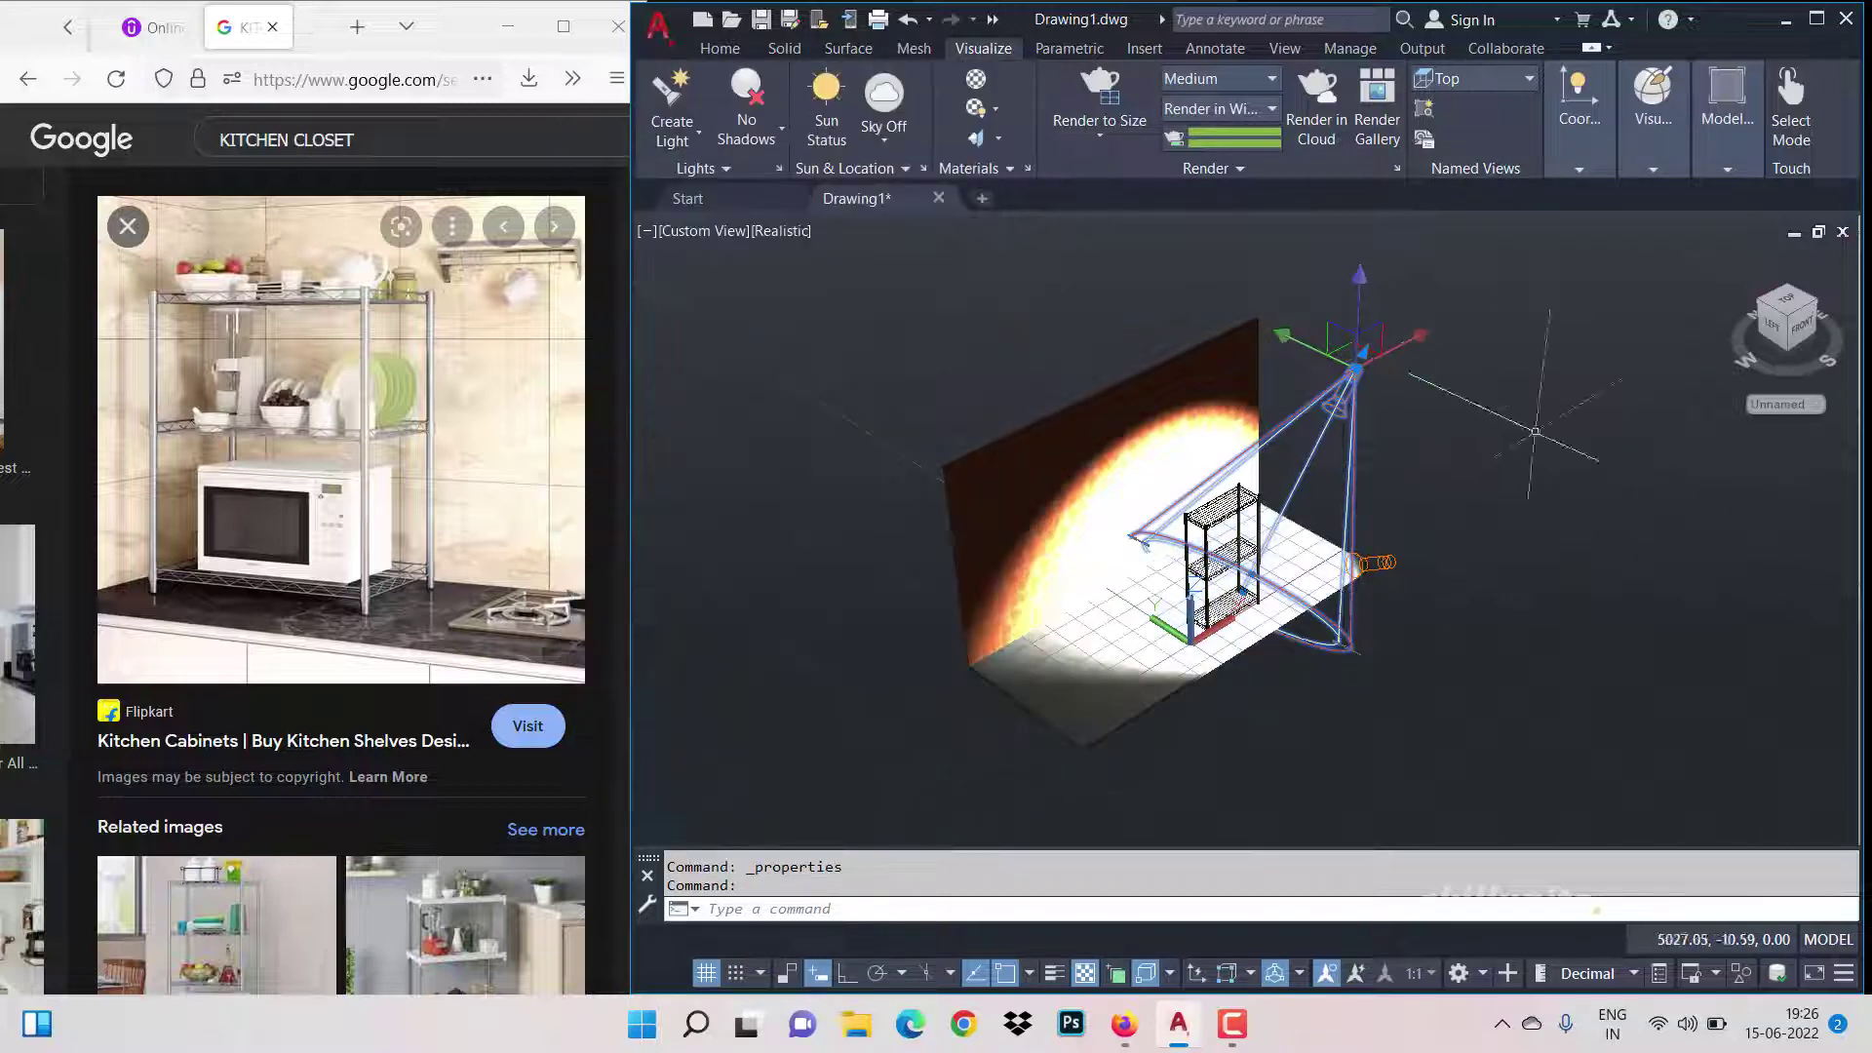
Step: Shift the east spotlight's source along the Y axis toward the back wall, leaving it deselected
left_click(1348, 367)
left_click(1302, 348)
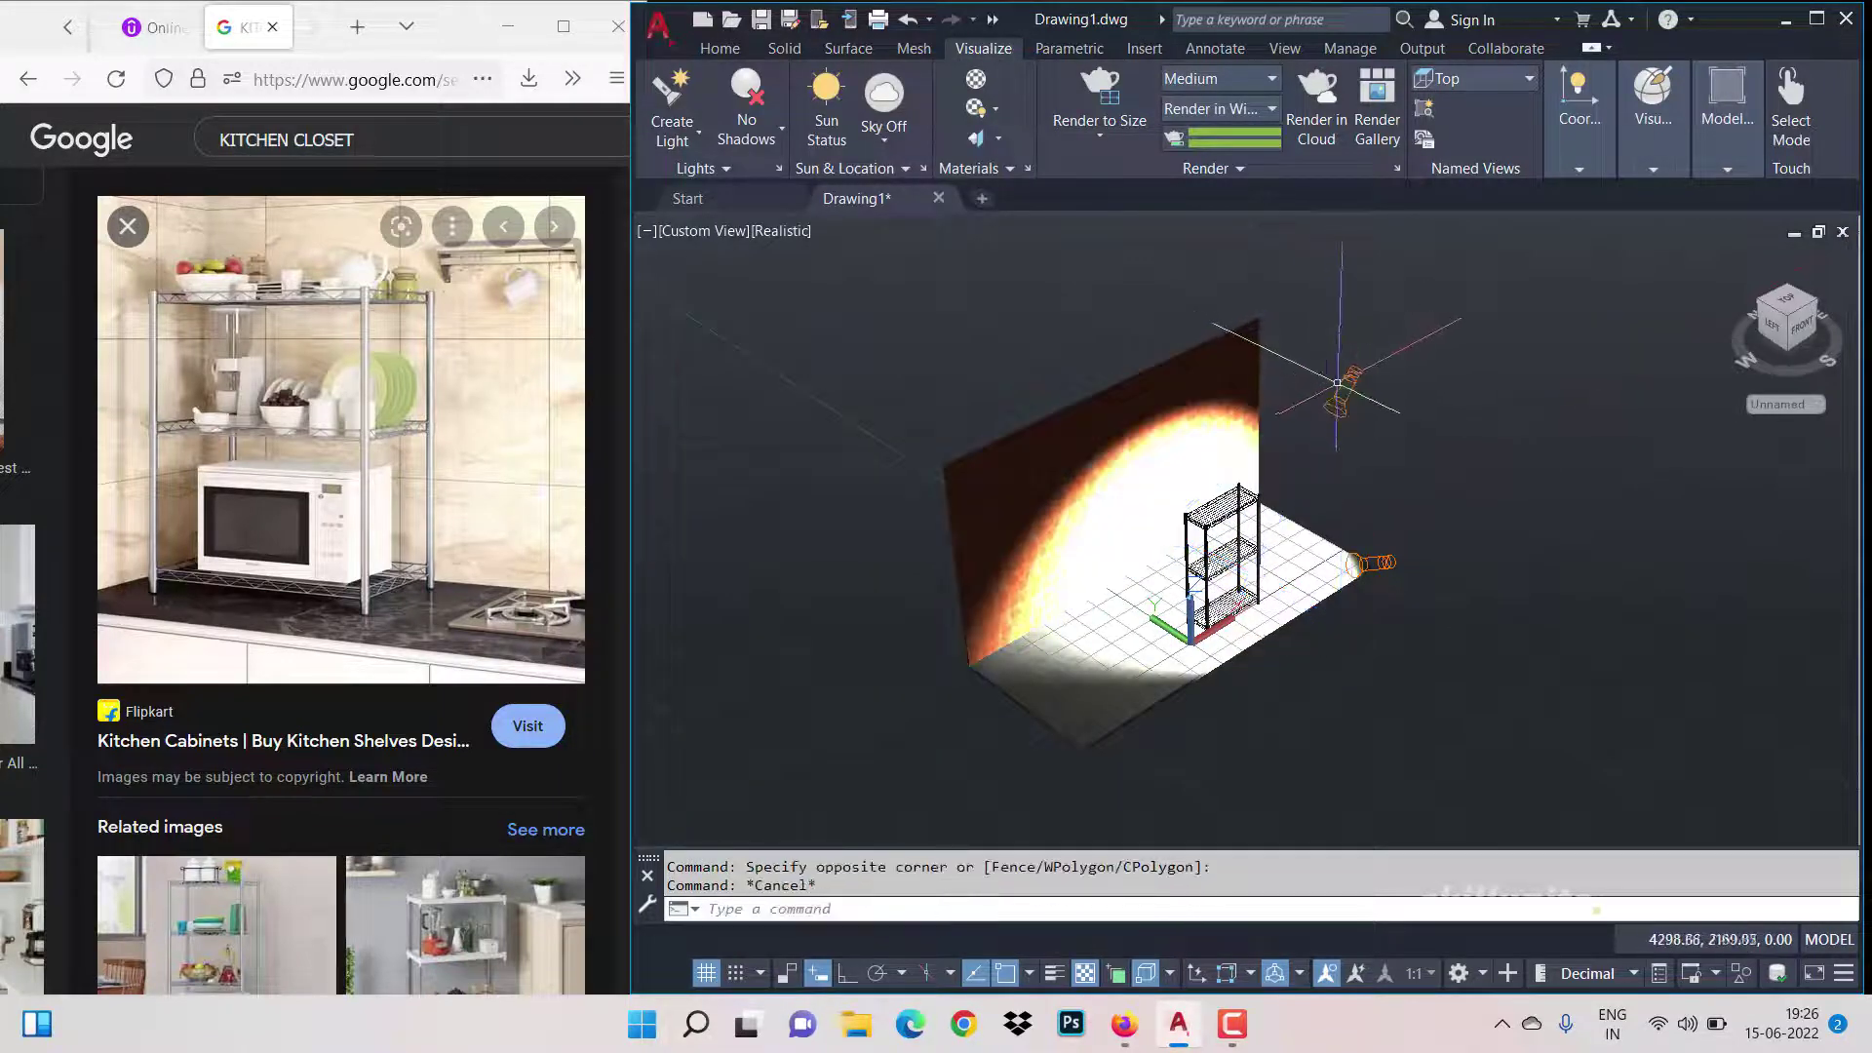
left_click(1355, 369)
key("Escape")
key("Escape")
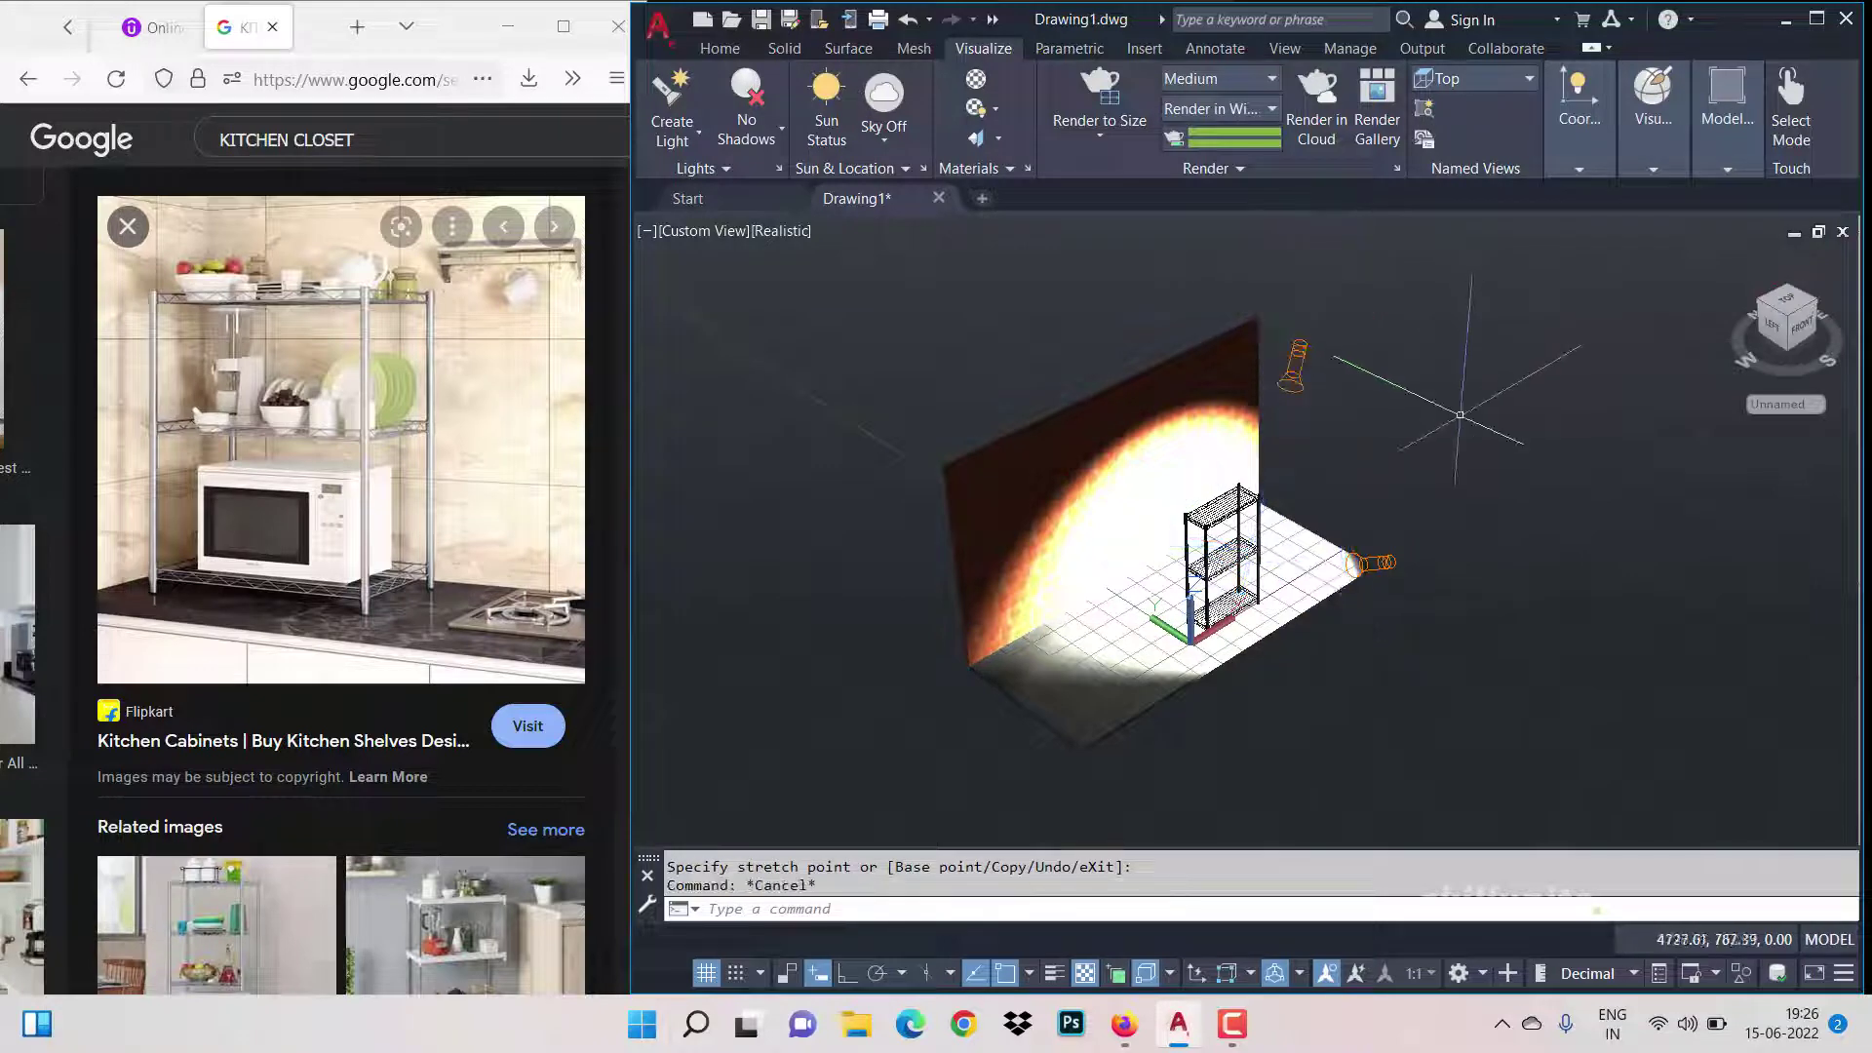
Step: Render the whole scene at Medium quality without the Medium Images Library to check the lighting, then return to the drawing
left_click(1098, 85)
left_click(997, 584)
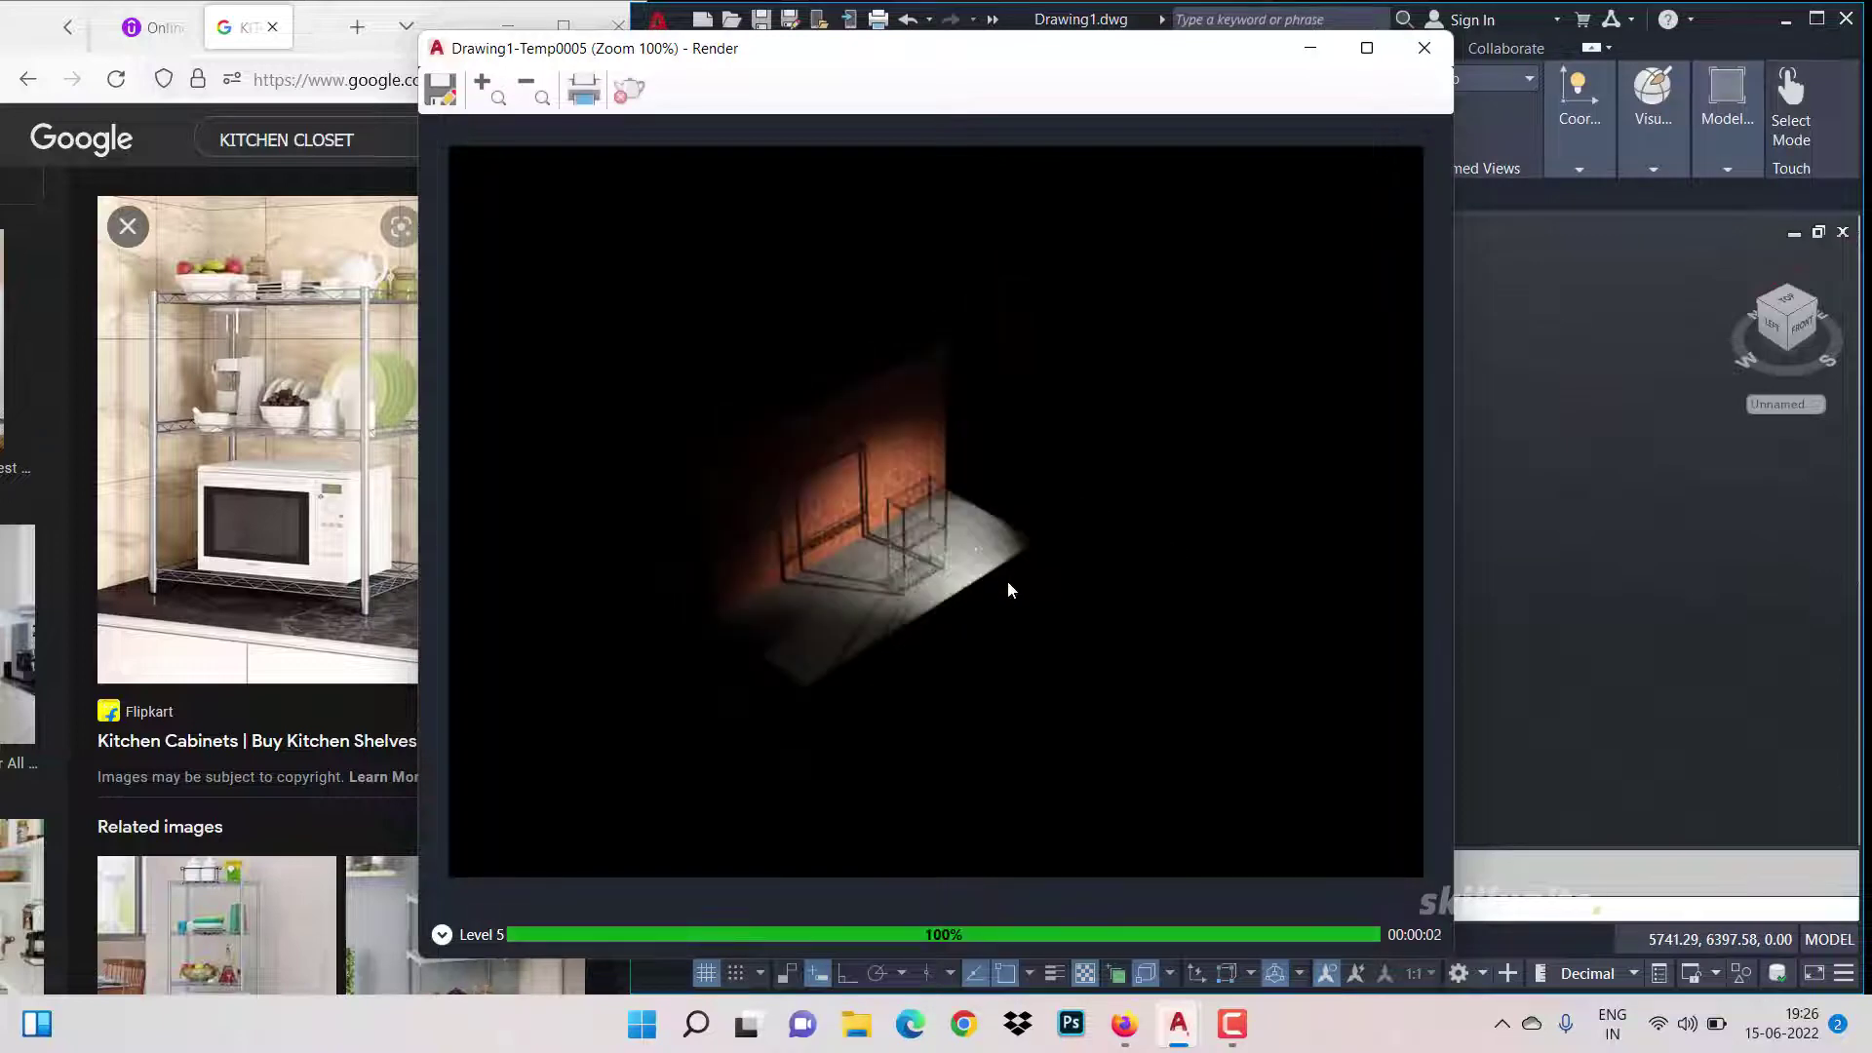
left_click(1425, 47)
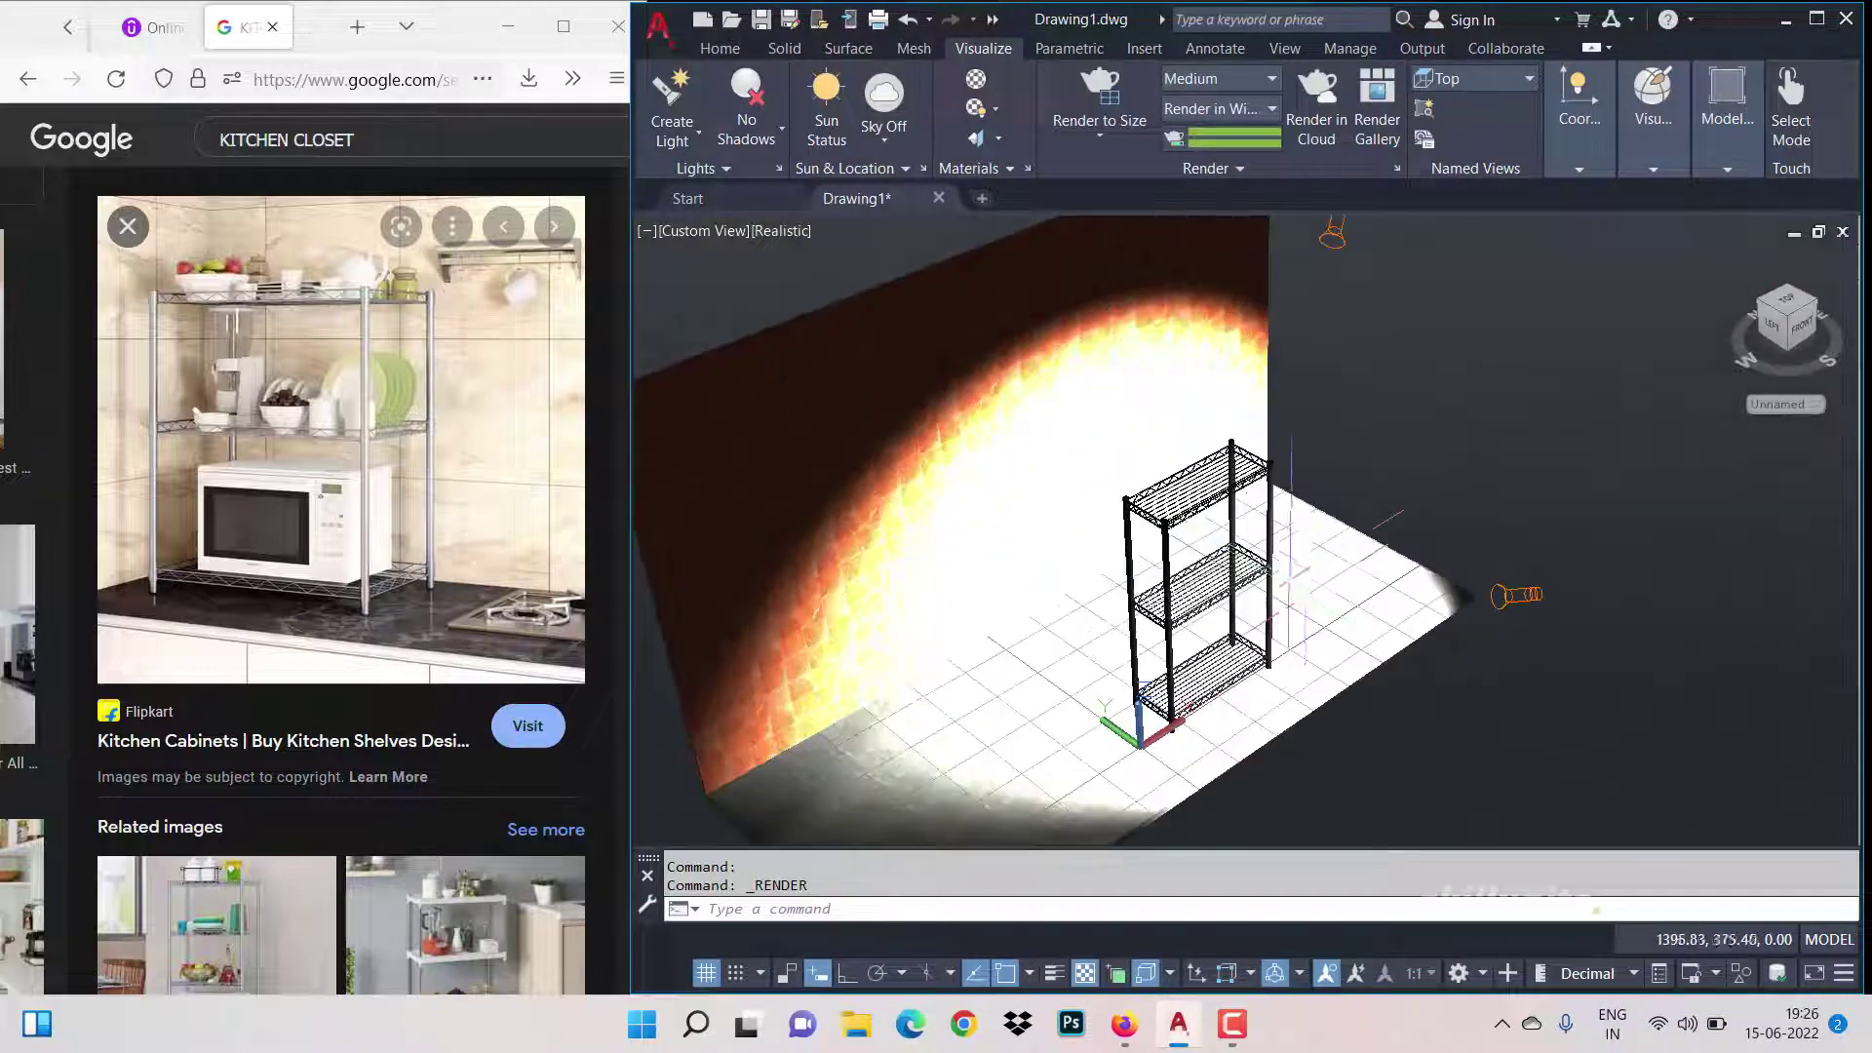
Step: Frame the rack close up from a more frontal angle and render it at Medium quality without the Medium Images Library
scroll(1258, 536, "up", 2)
right_click(1504, 506)
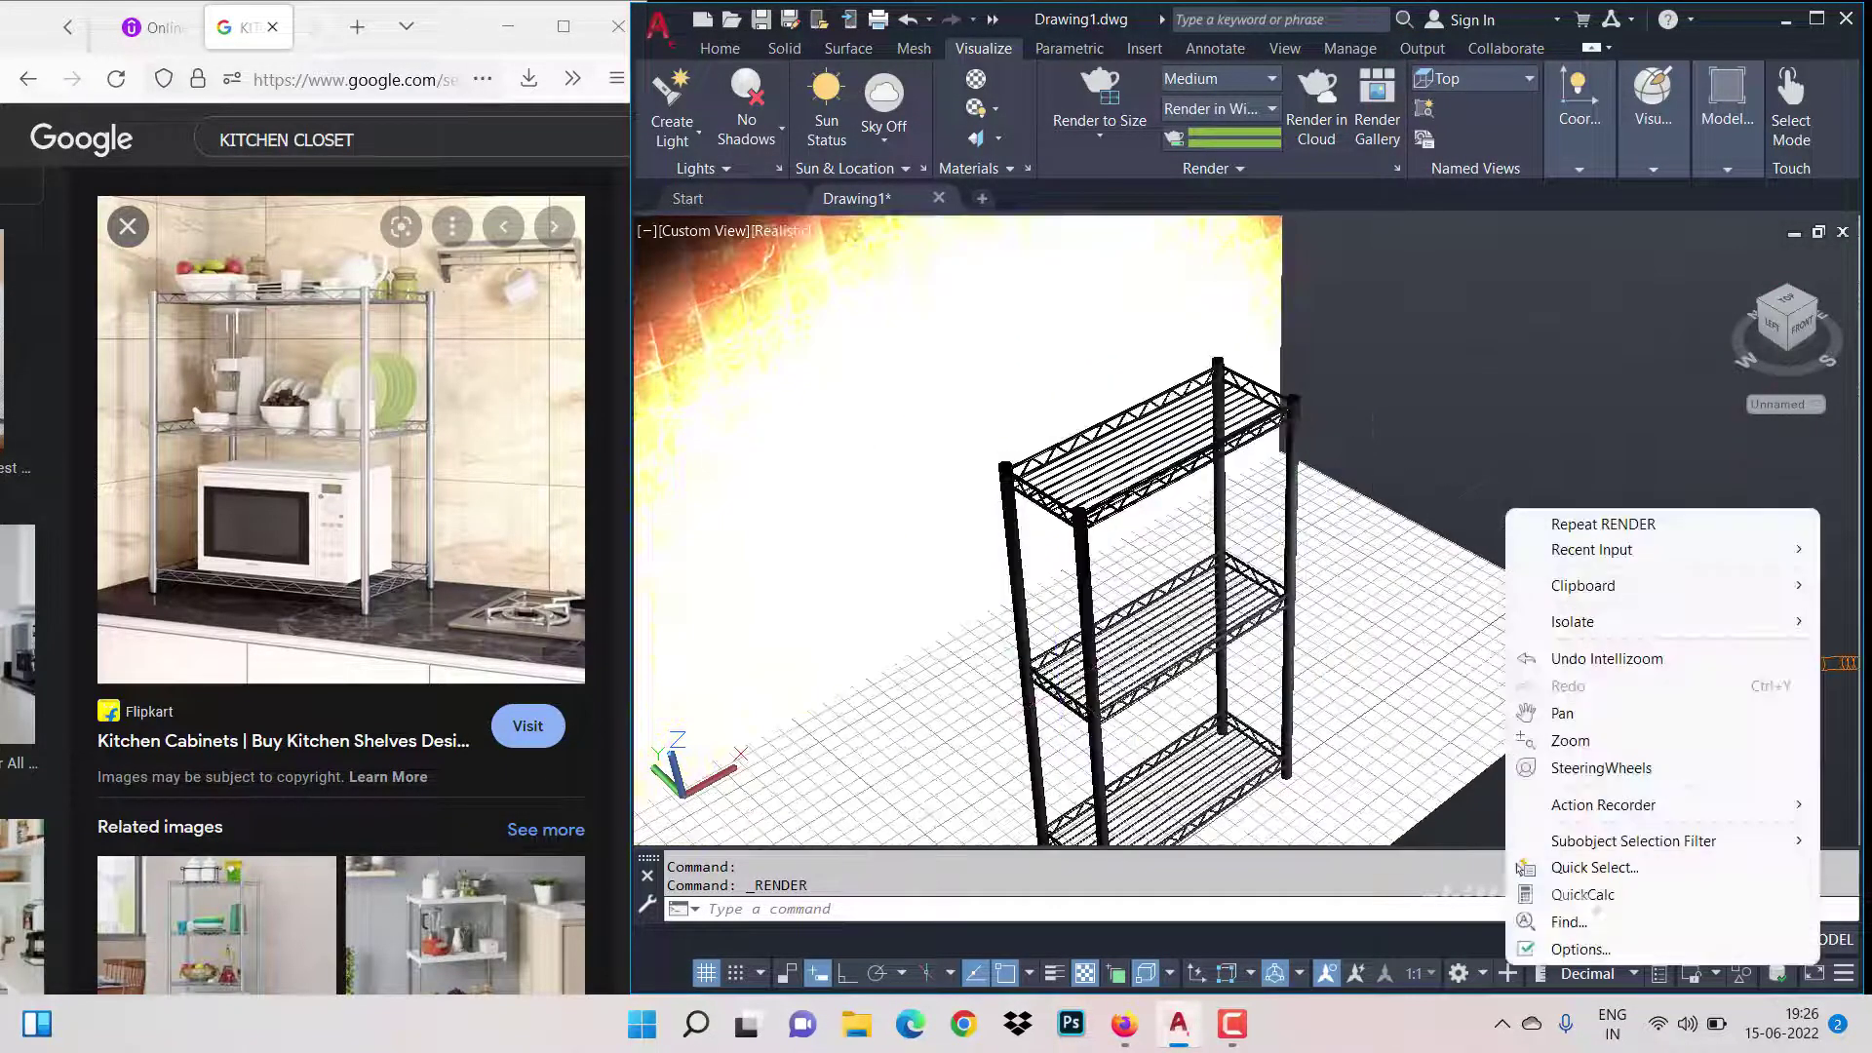
left_click(1560, 713)
left_click_drag(1370, 498, 1731, 415)
right_click(1731, 417)
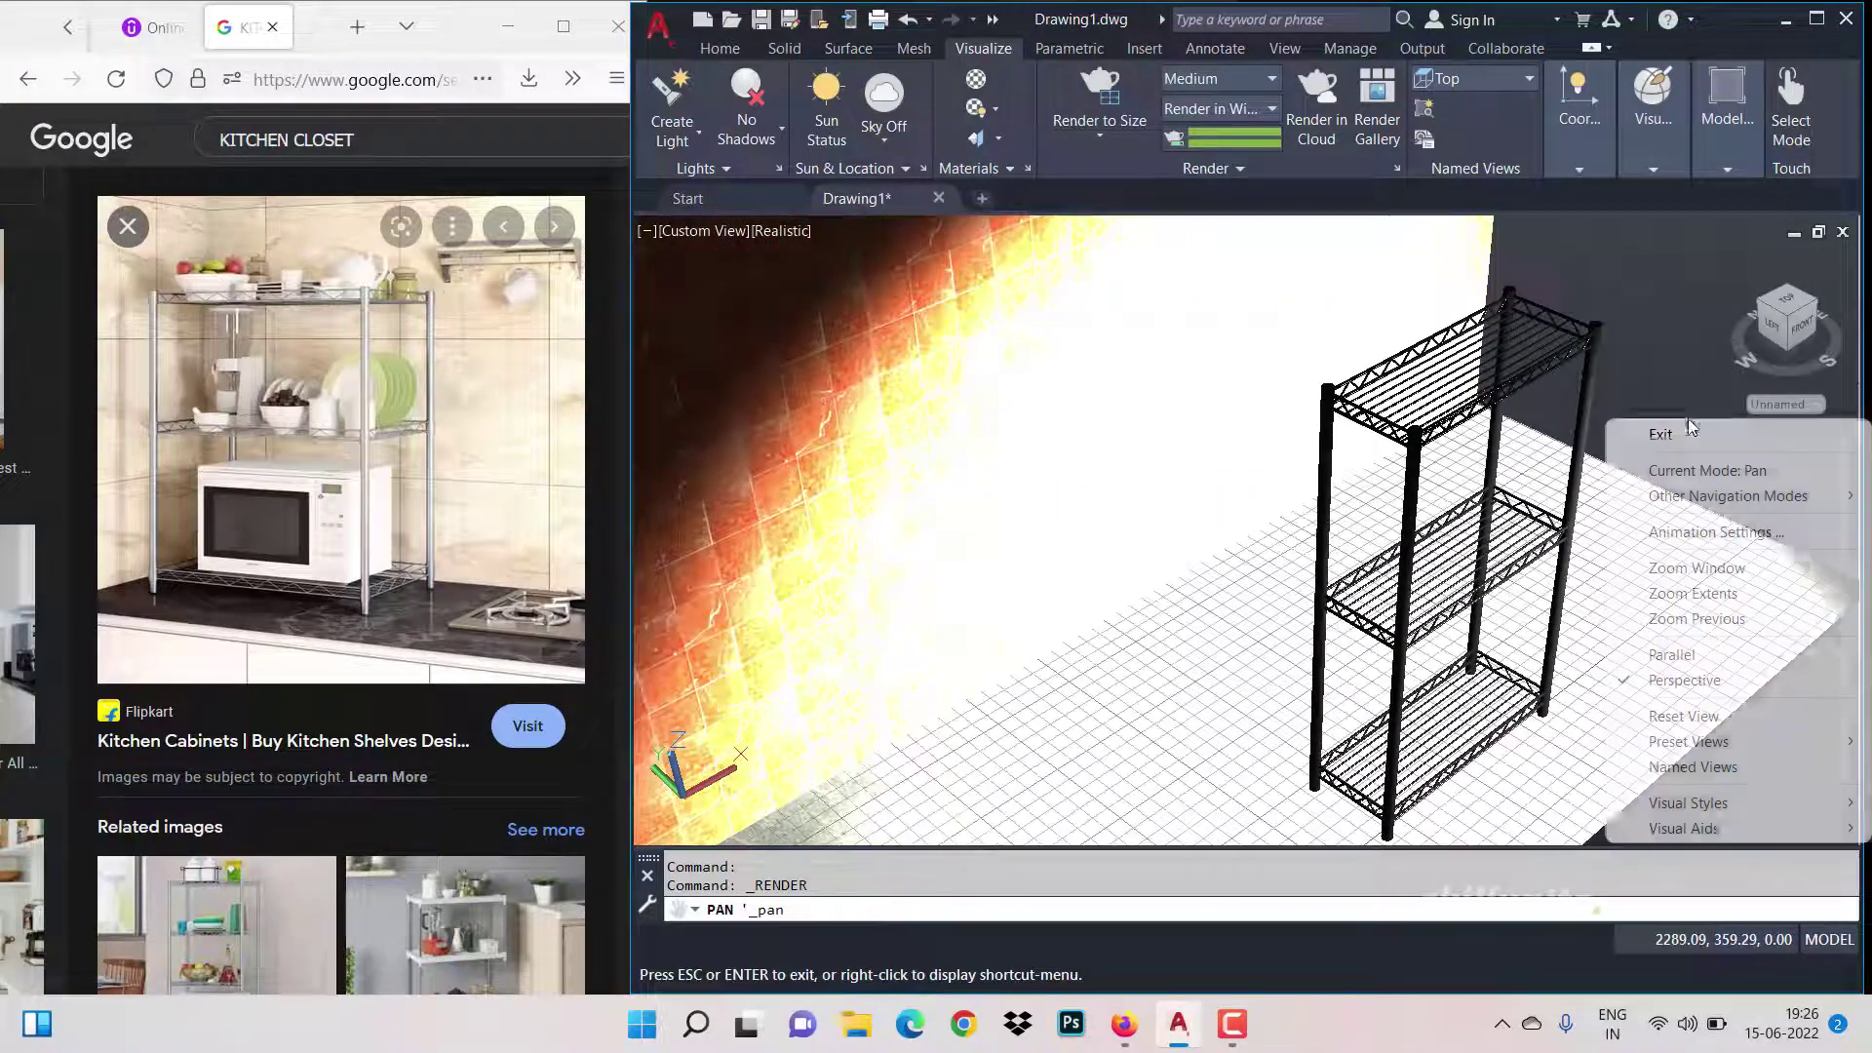
left_click(1686, 433)
right_click(1689, 395)
left_click(1692, 390)
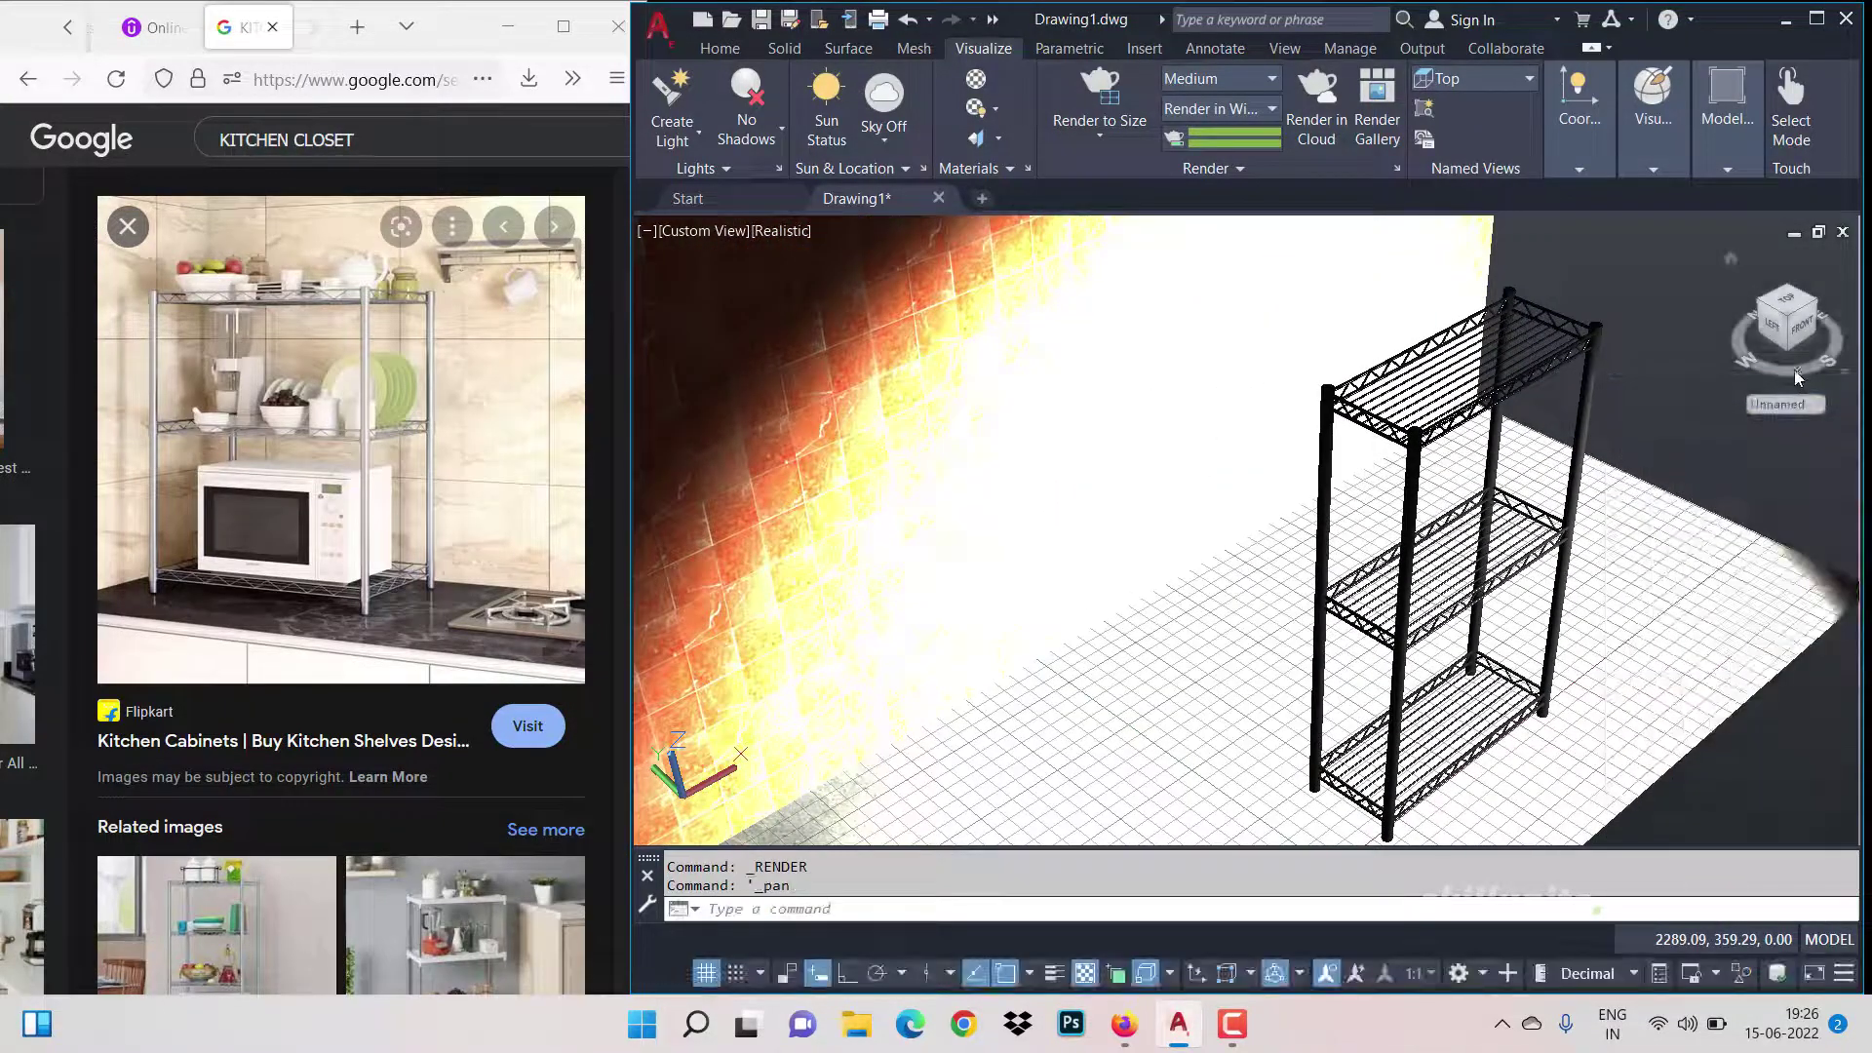
mouse_move(1784, 379)
left_mouse_down()
mouse_move(1626, 238)
mouse_move(1731, 258)
left_mouse_up()
left_click_drag(1787, 378, 1749, 361)
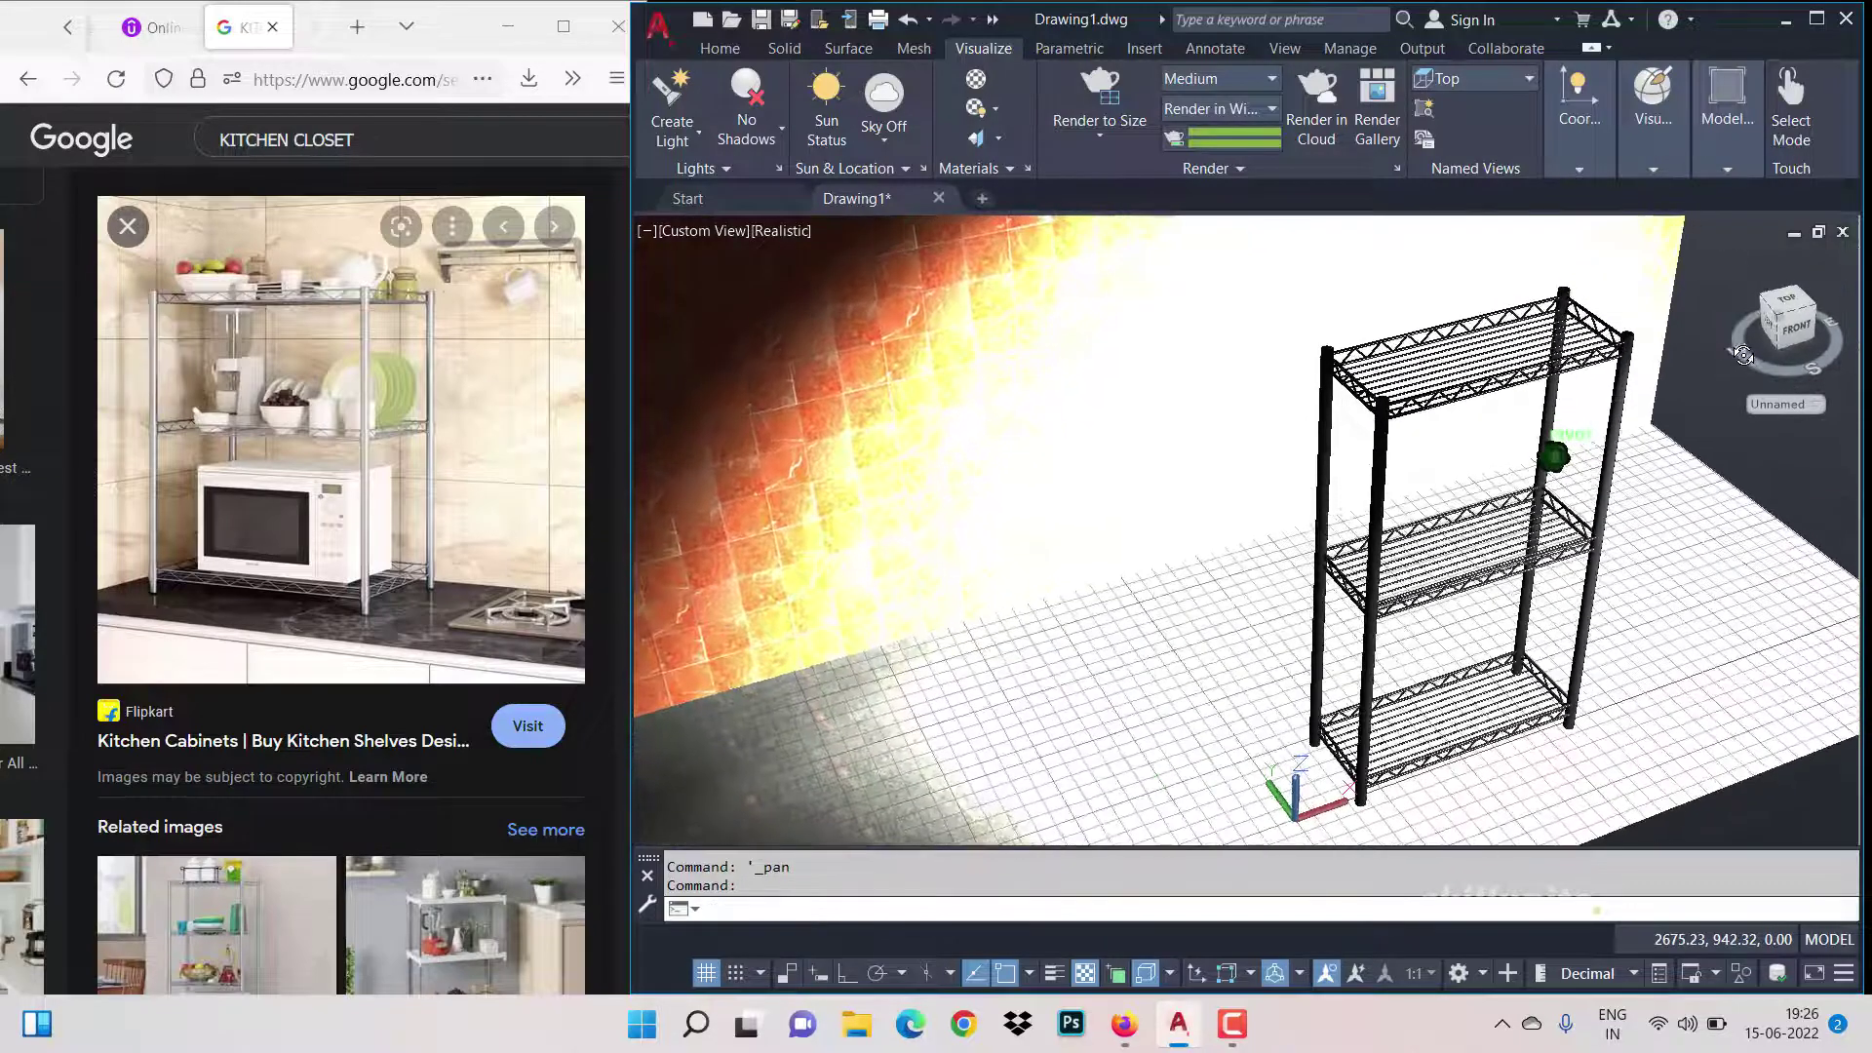
left_click(1086, 80)
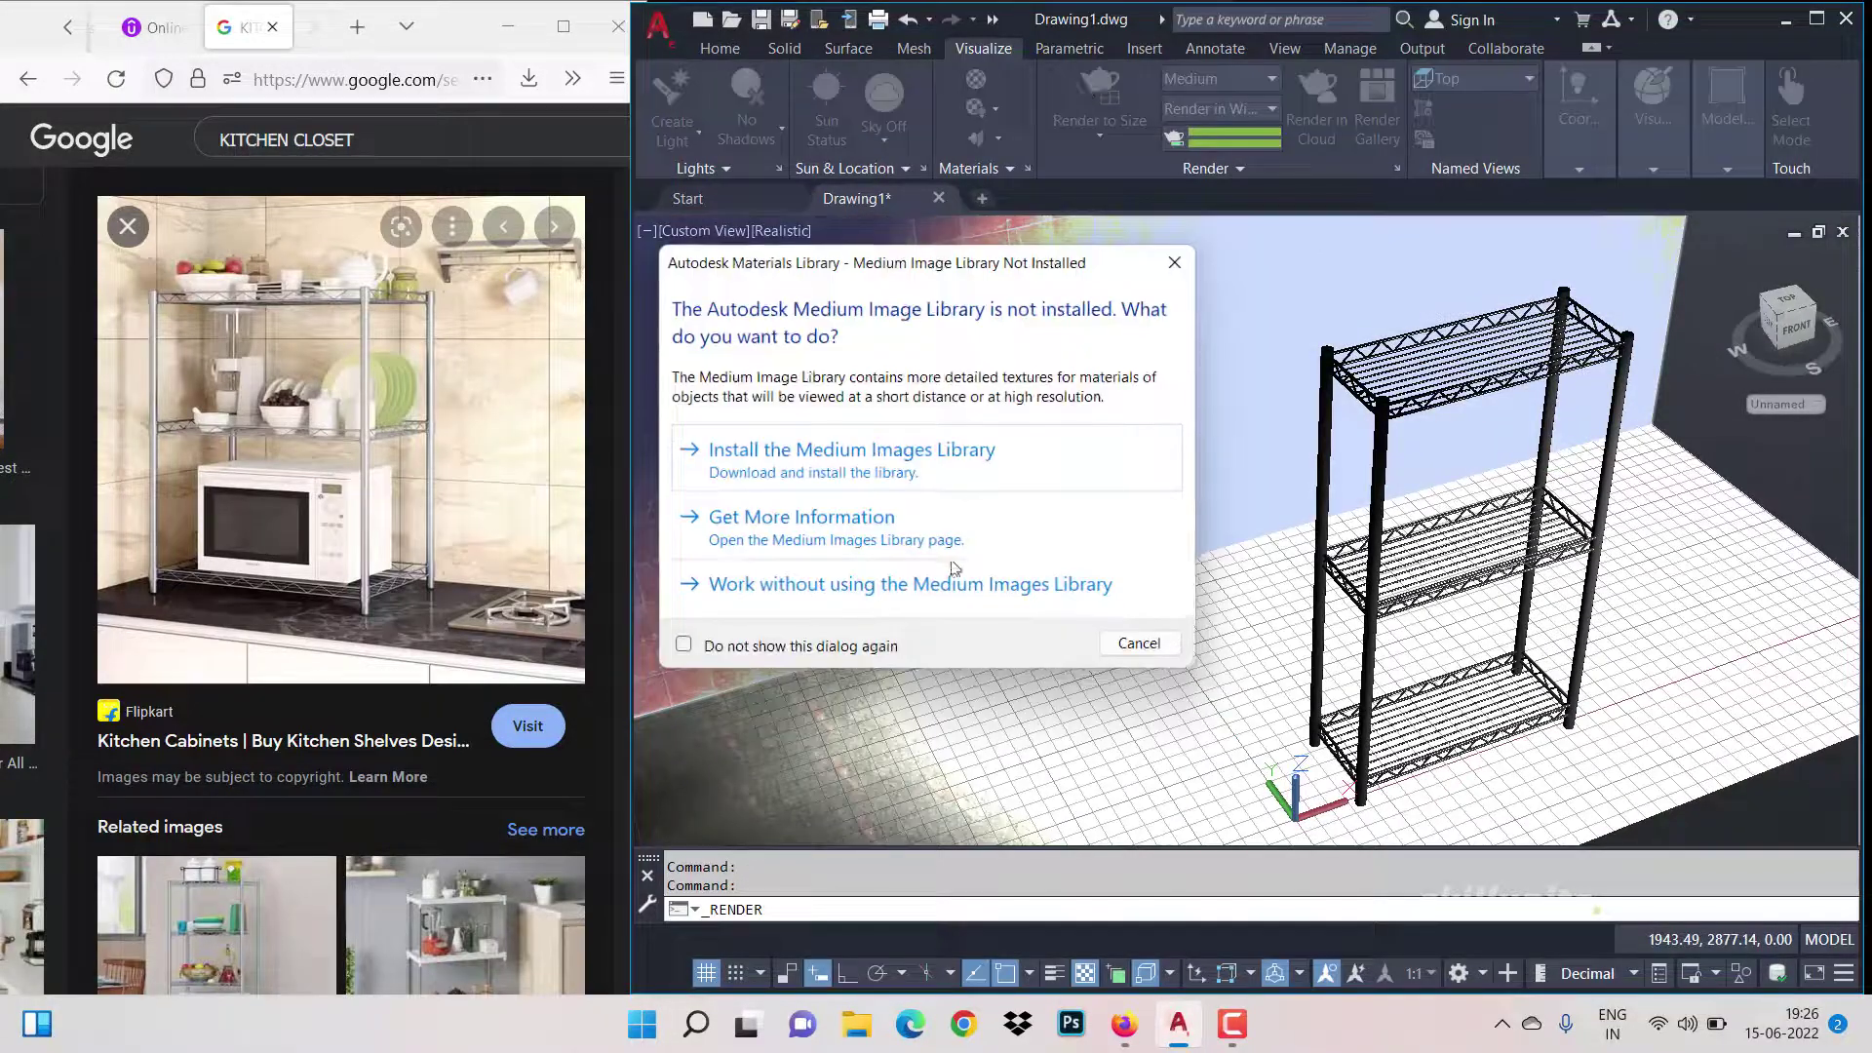
left_click(952, 585)
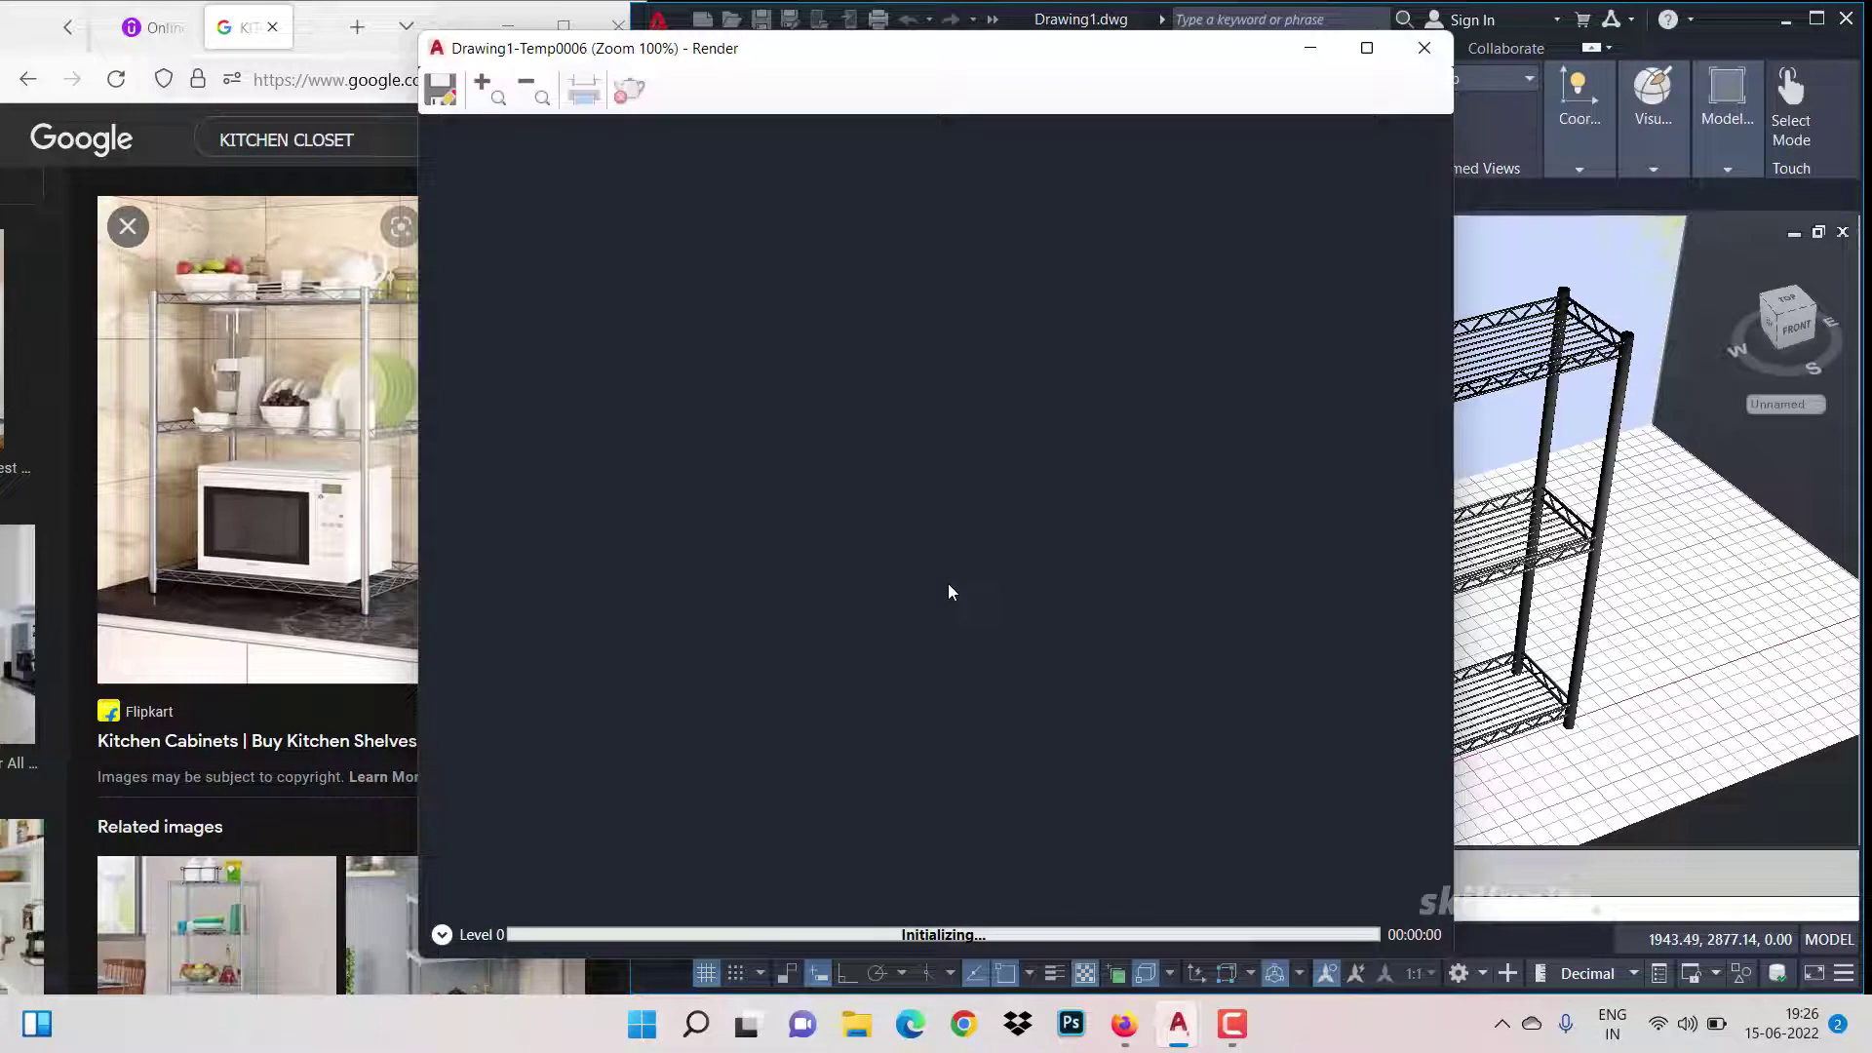